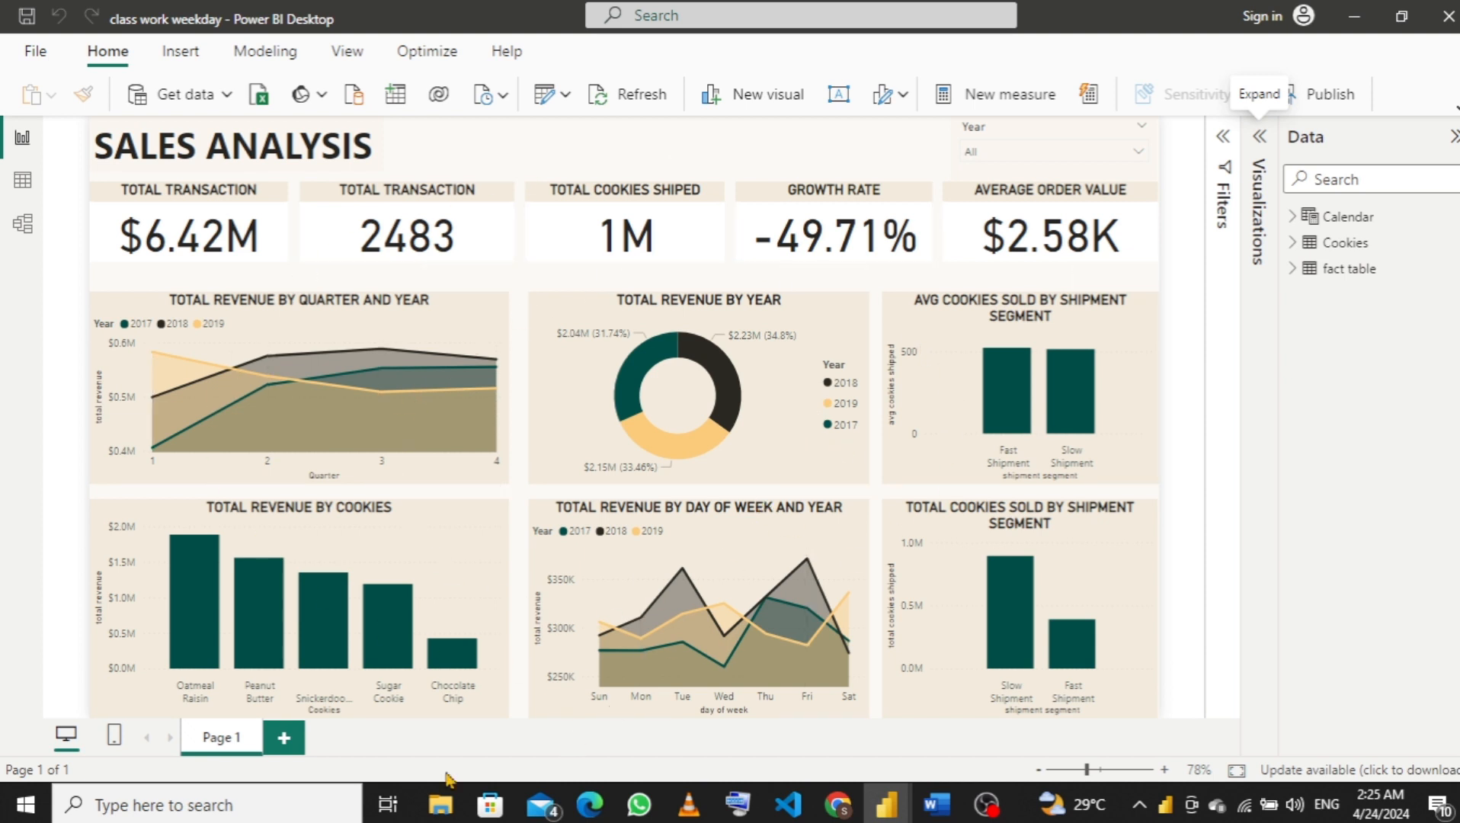
# Switch to File Explorer and open the class material folder inside skill ahead portfolio on the Desktop.
pyautogui.moveTo(440, 810)
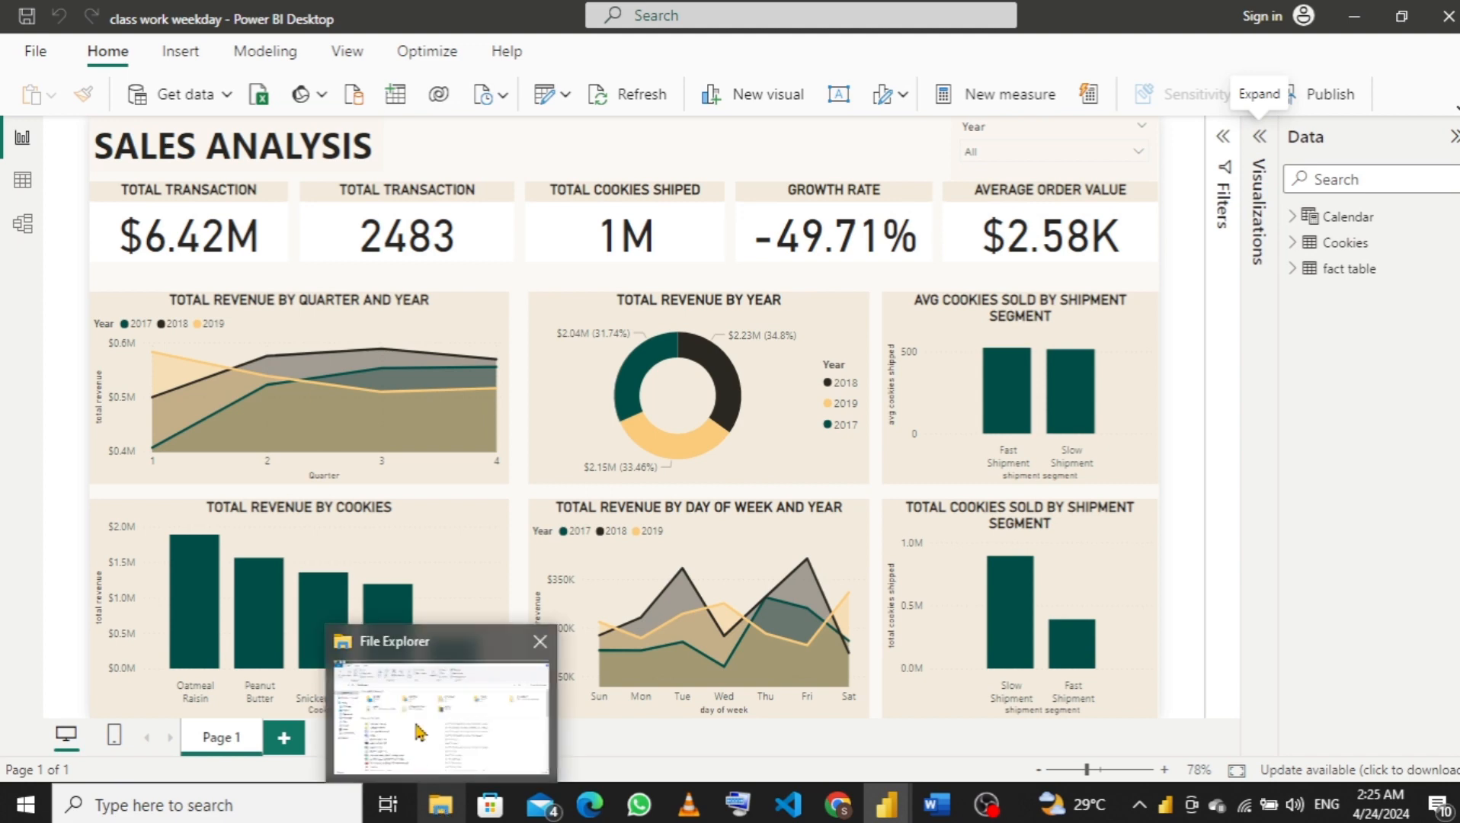
pyautogui.click(417, 733)
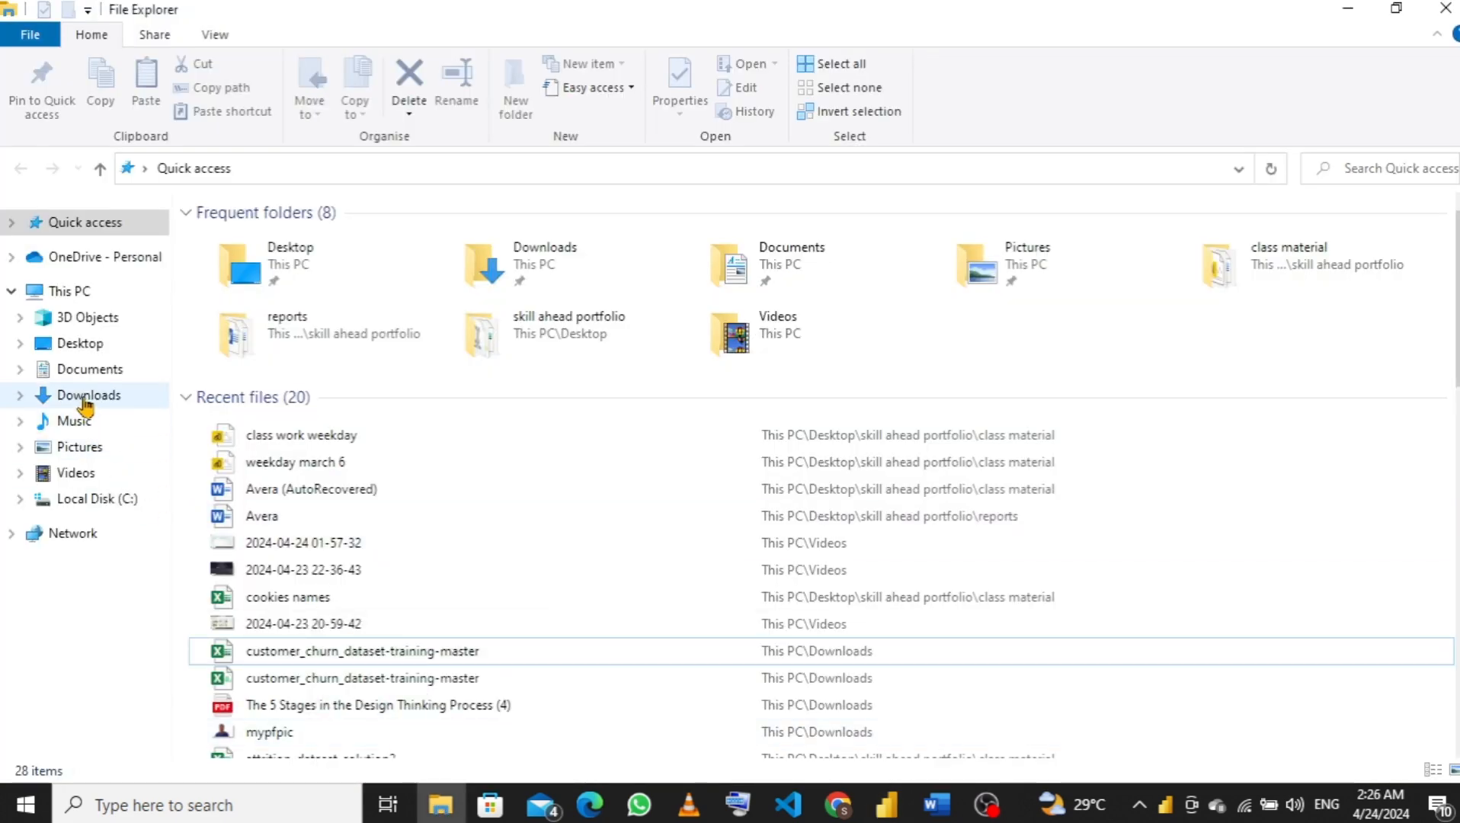
pyautogui.click(81, 345)
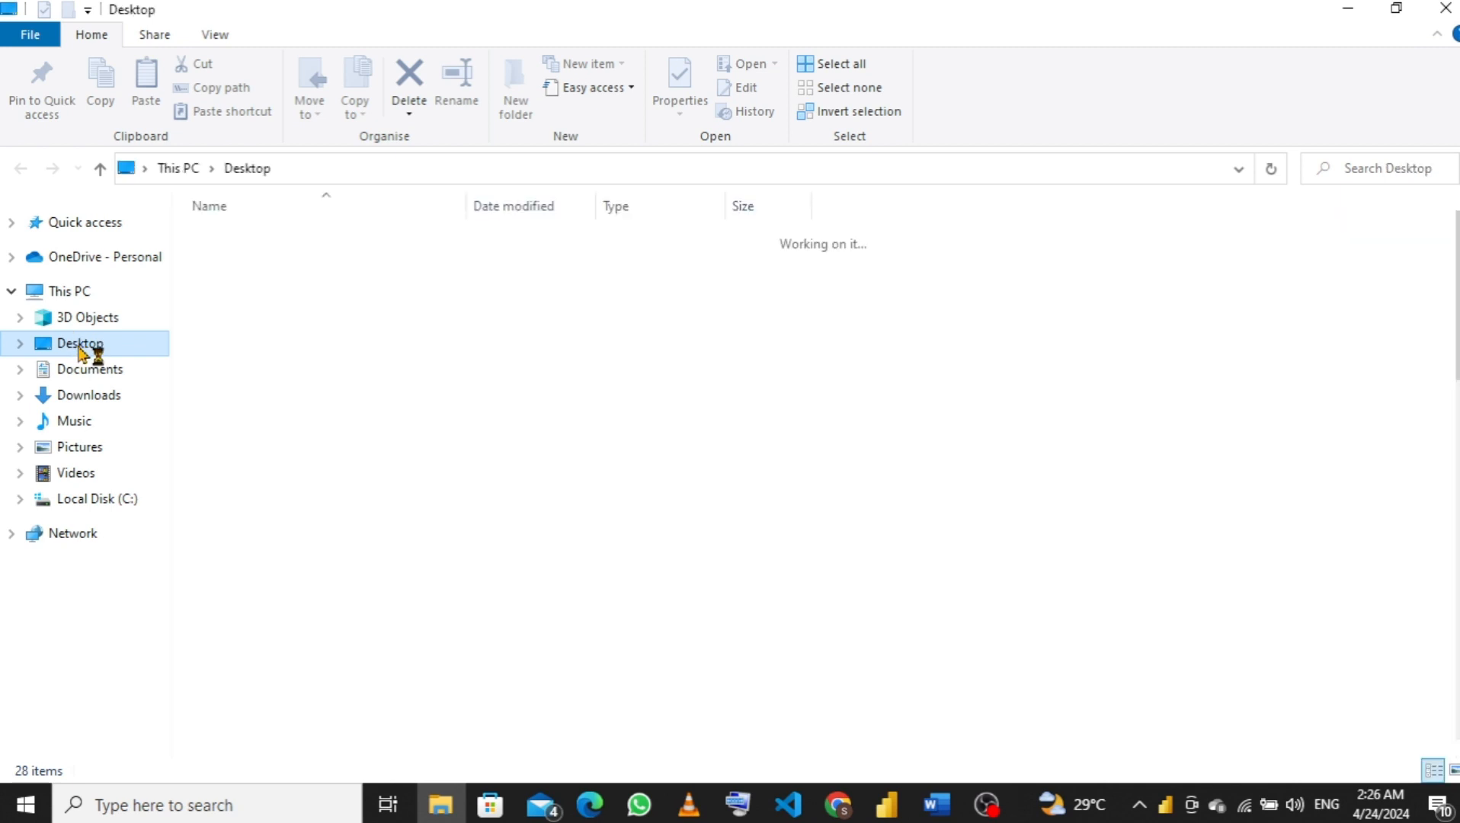
pyautogui.scroll(-1, 287, 590)
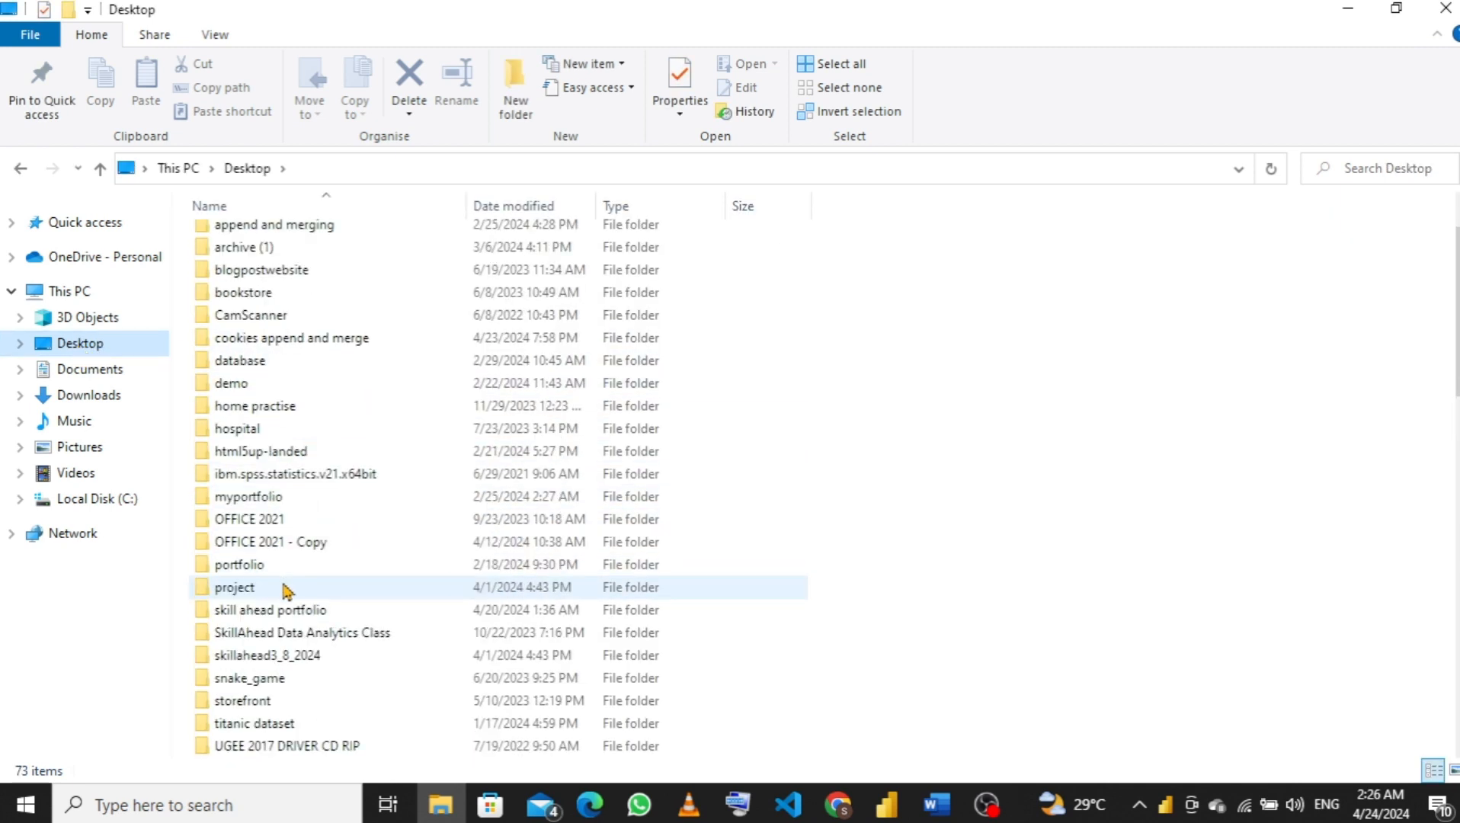
pyautogui.click(292, 610)
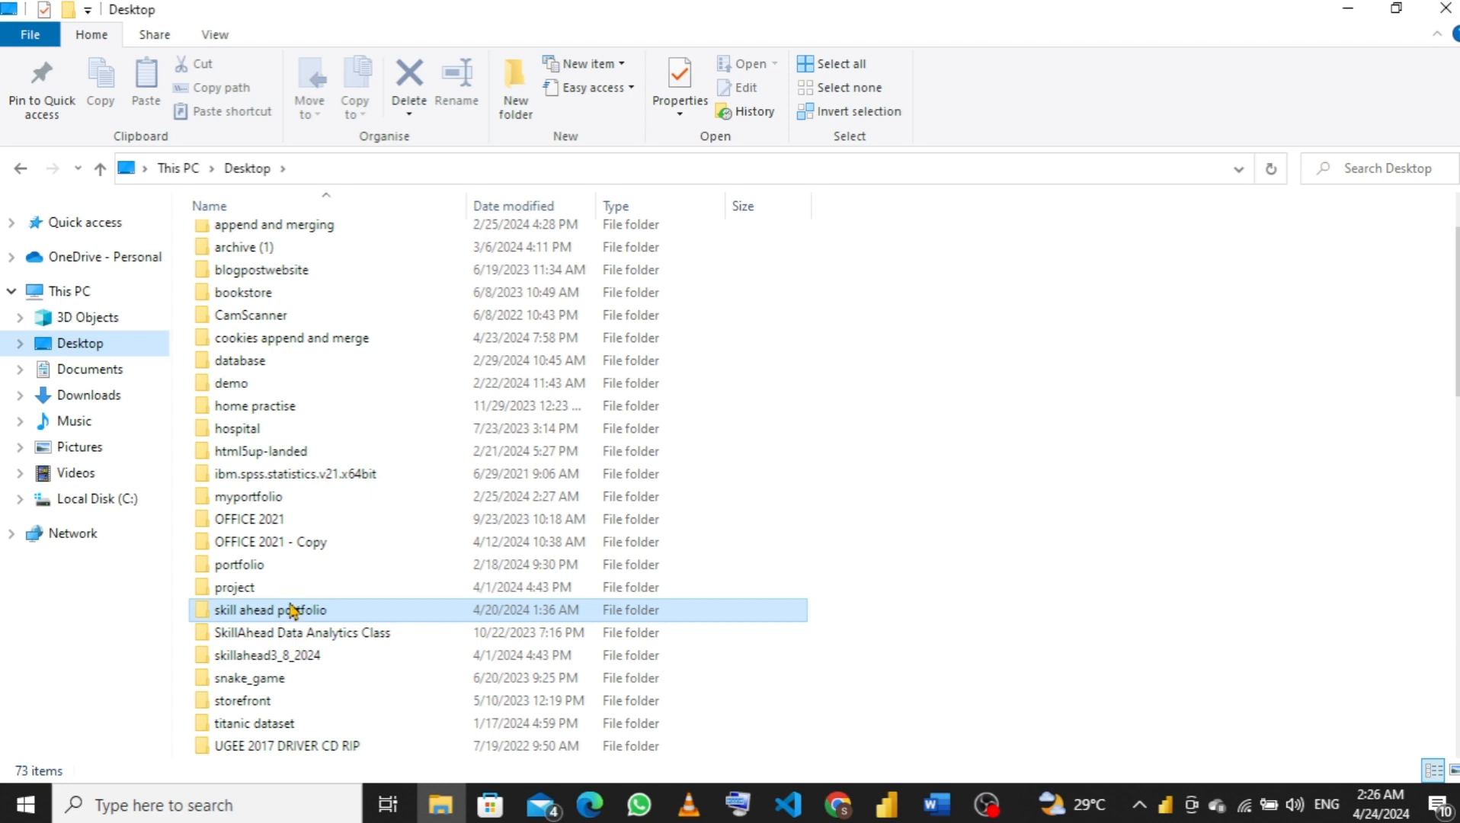
pyautogui.doubleClick(292, 610)
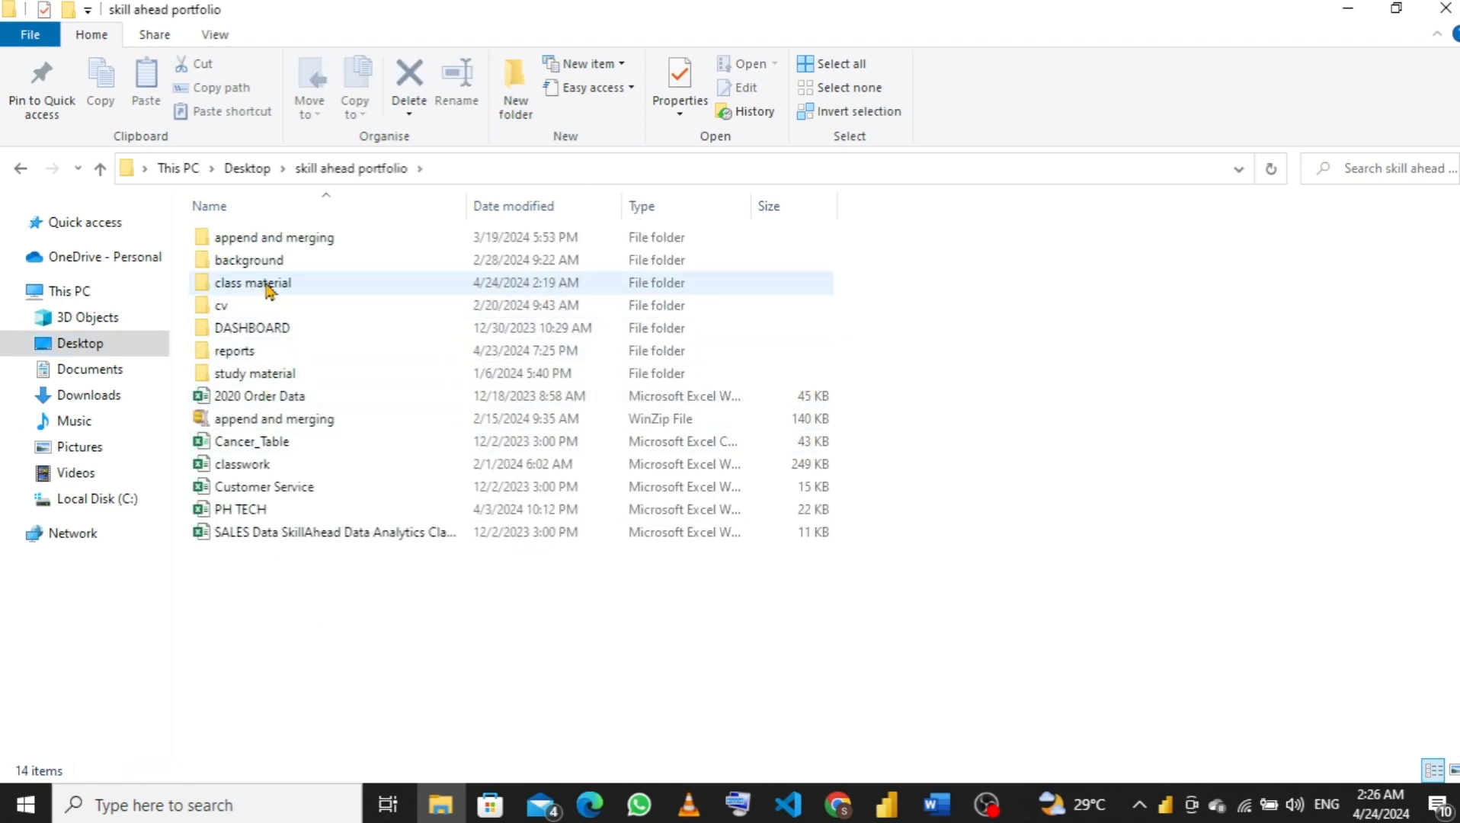
pyautogui.doubleClick(266, 288)
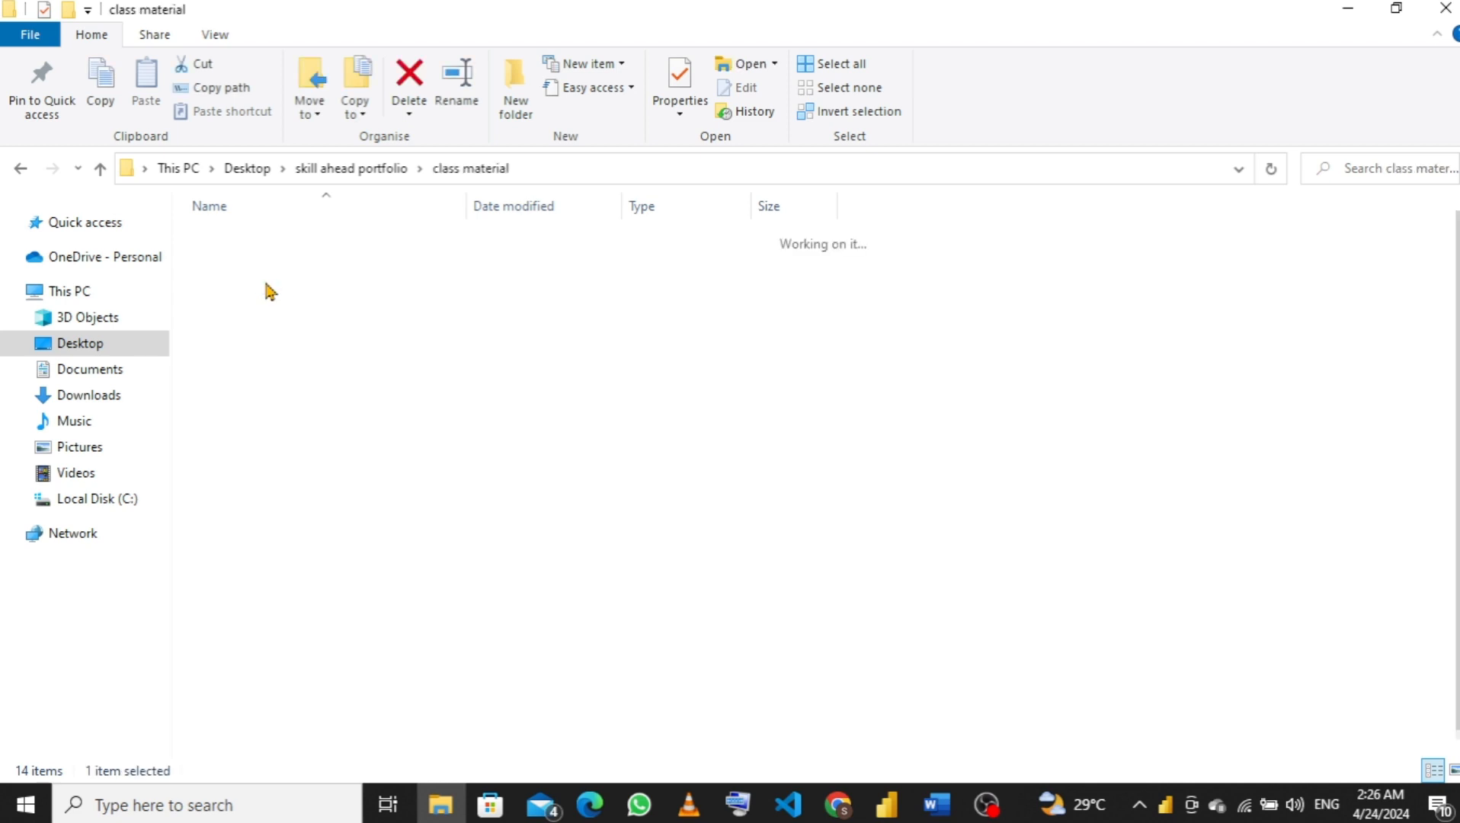
# Move the cookies 2019 workbook out of the cookies append and merge folder into its parent class material folder.
pyautogui.click(266, 267)
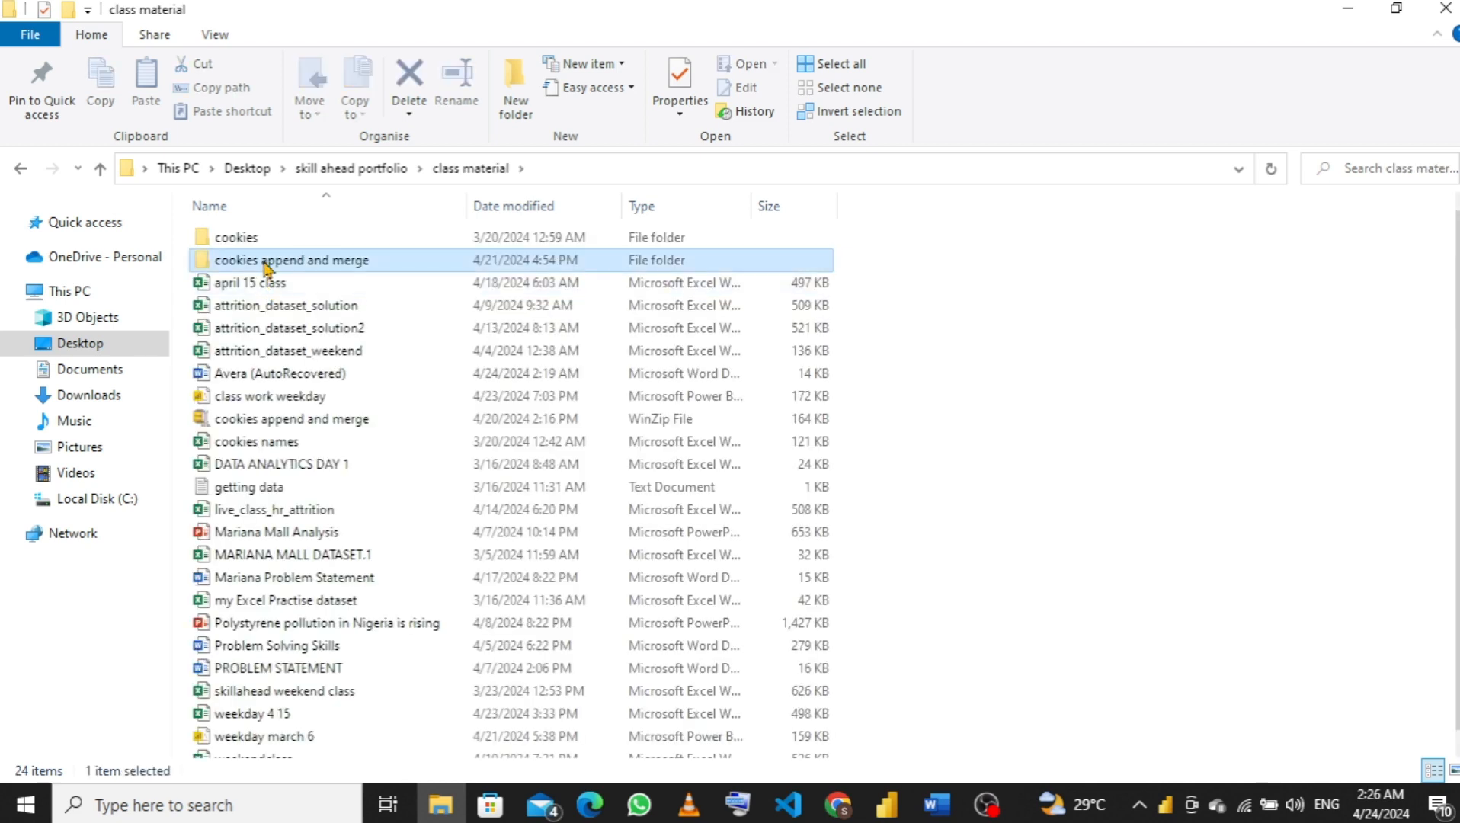
pyautogui.doubleClick(267, 267)
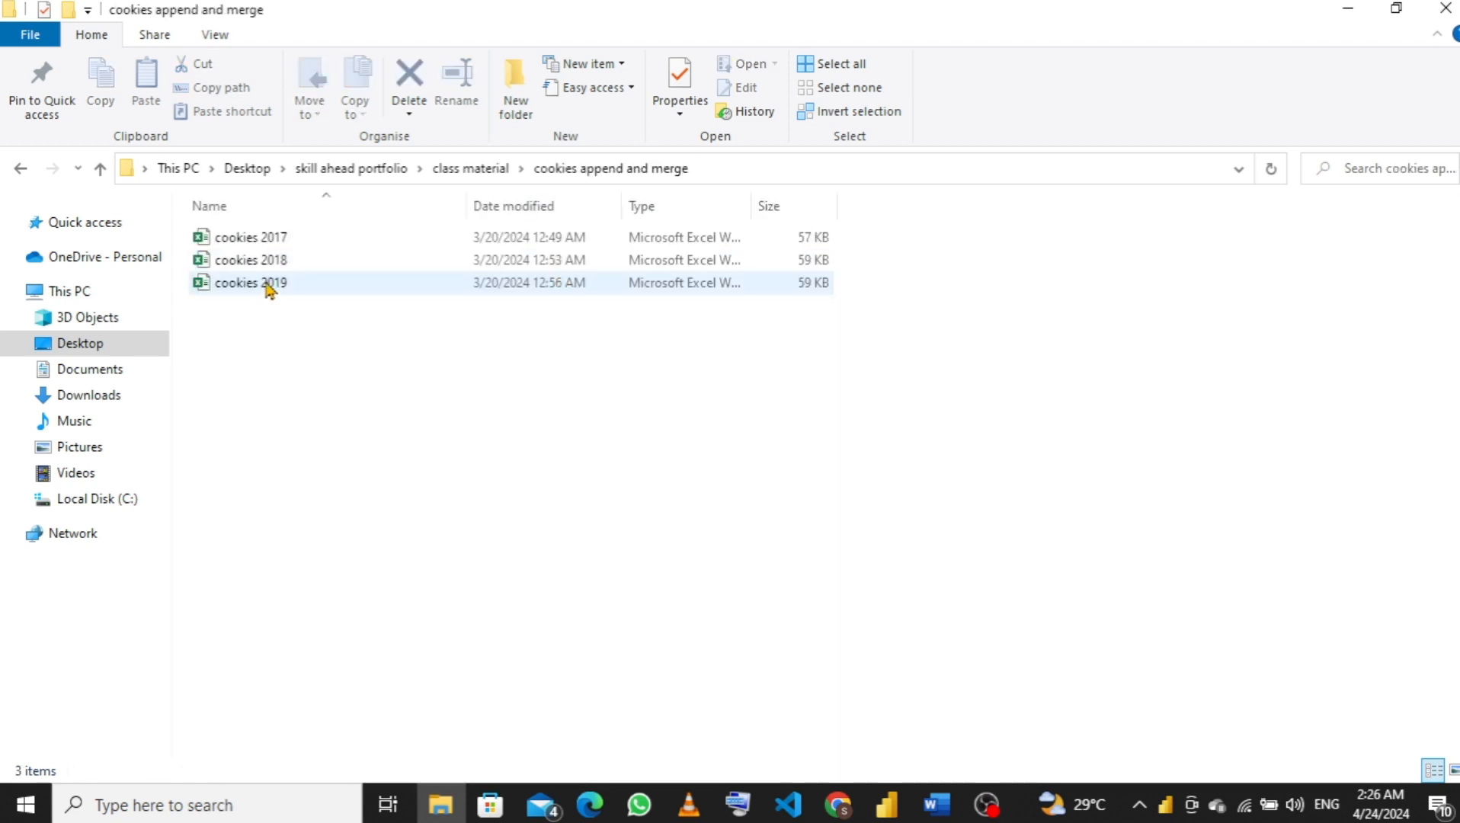
pyautogui.doubleClick(267, 283)
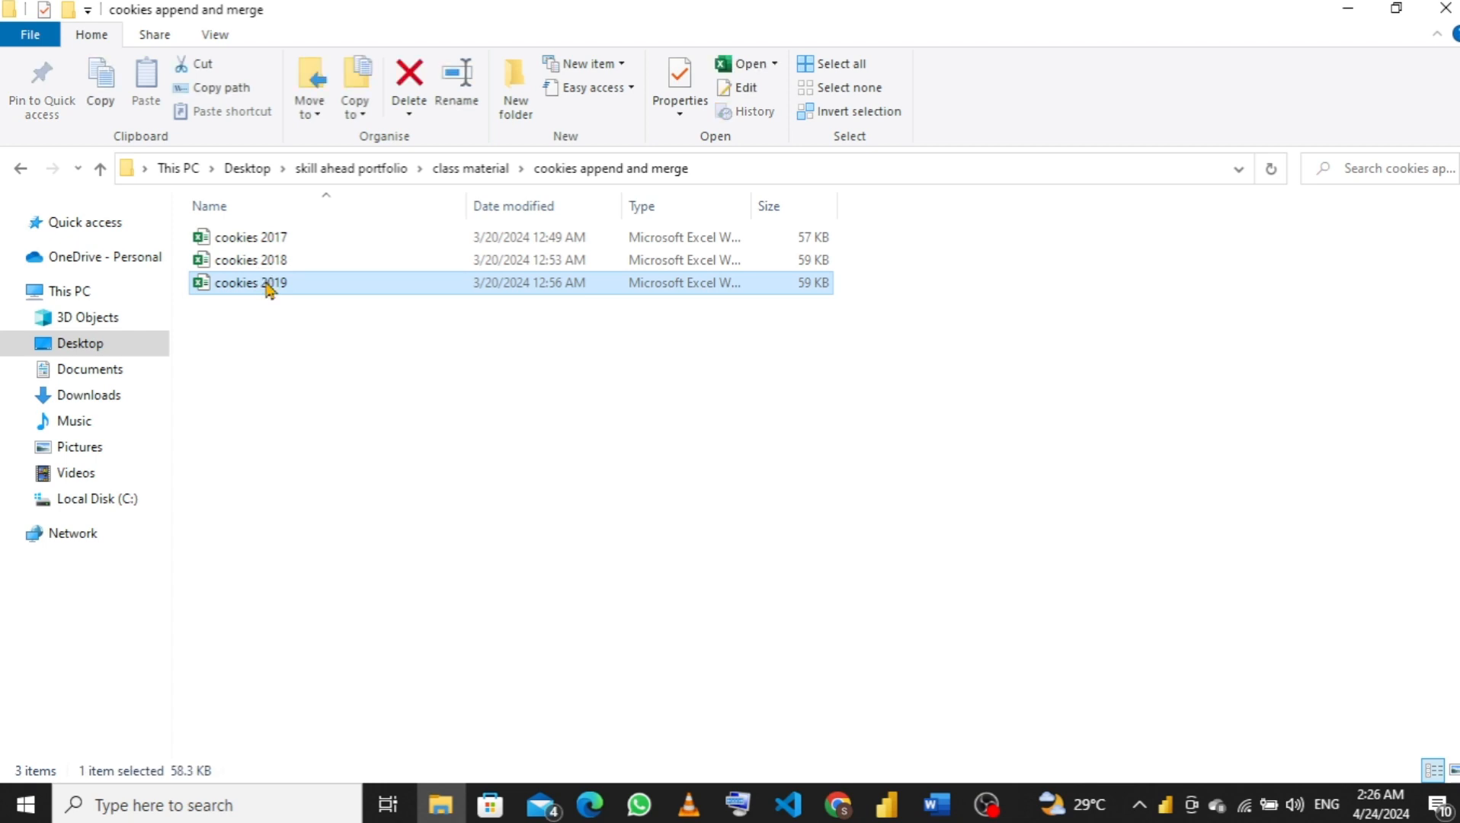
pyautogui.click(100, 181)
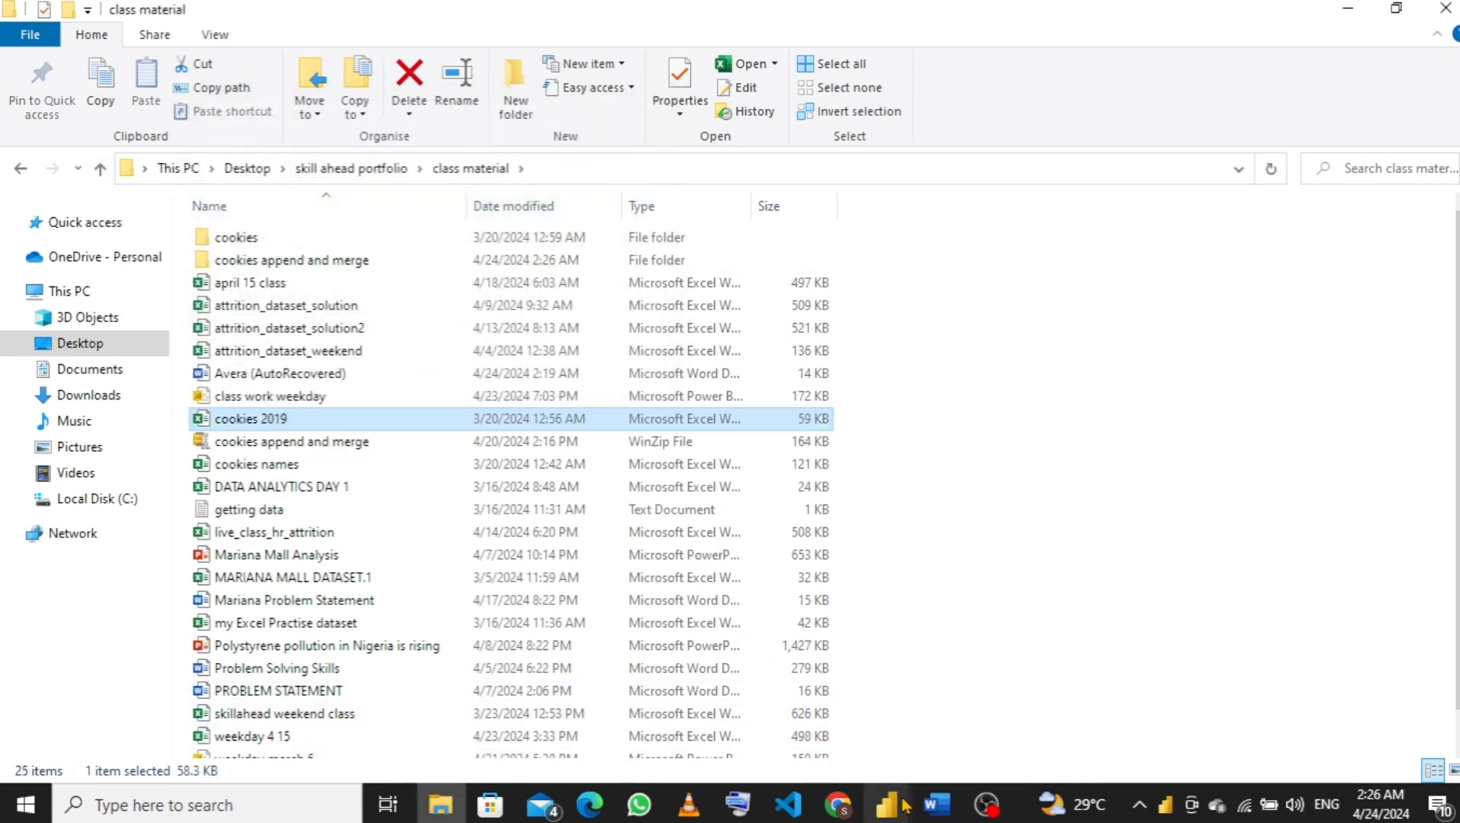
# Switch to the class work weekday report in Power BI Desktop and refresh its data.
pyautogui.moveTo(890, 802)
pyautogui.click(991, 724)
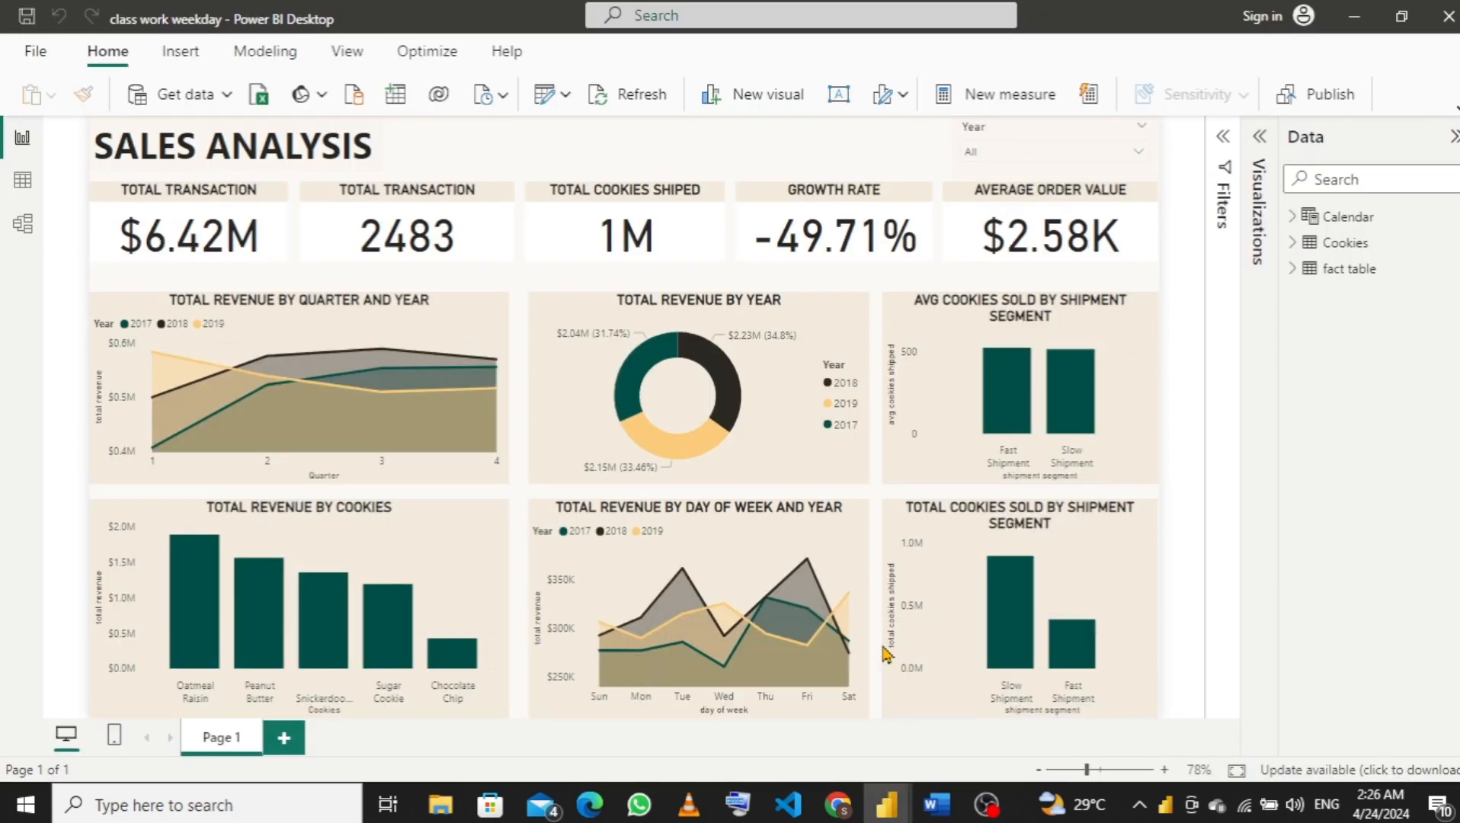
pyautogui.click(617, 93)
pyautogui.click(618, 97)
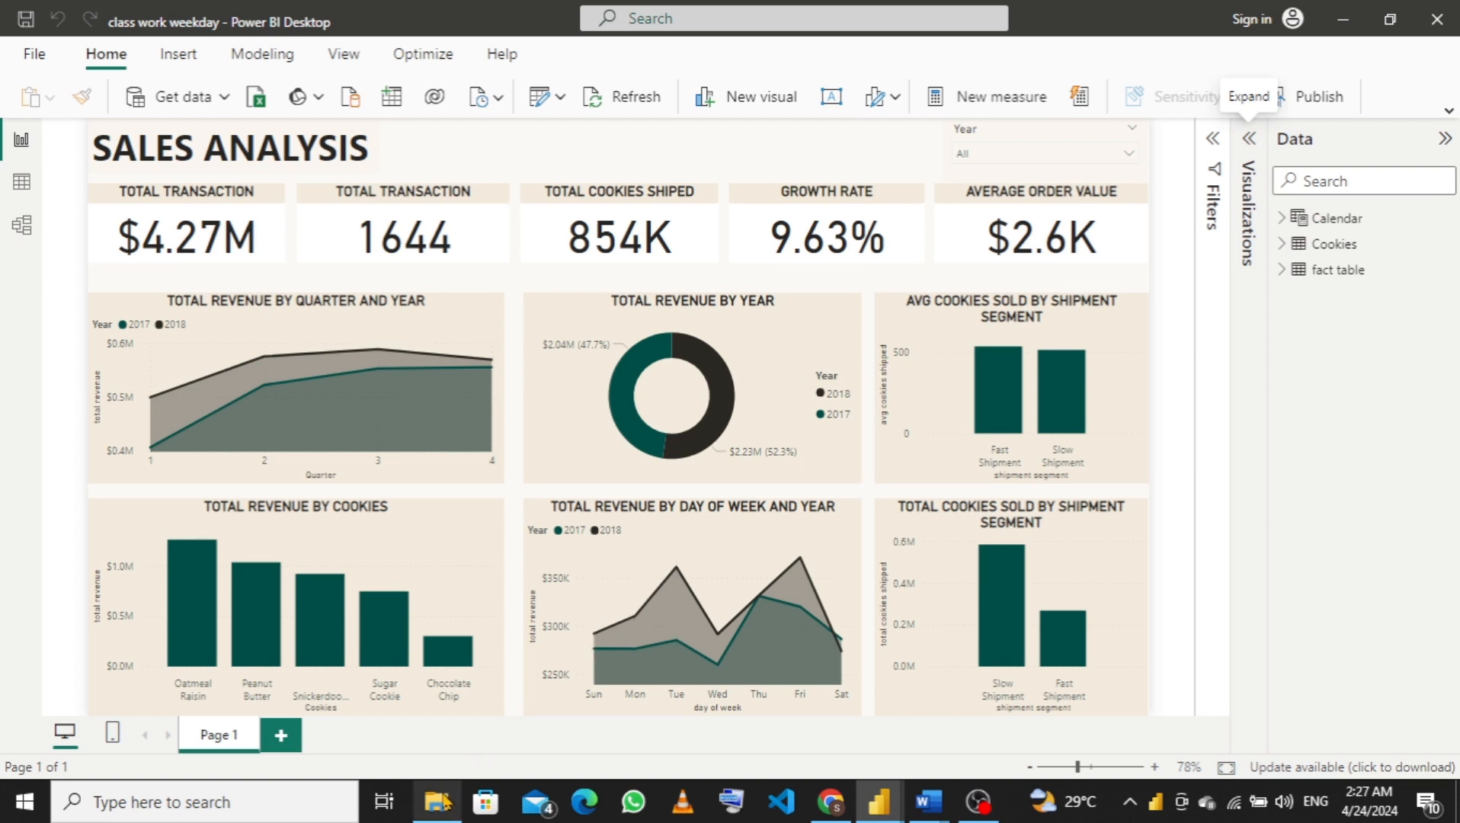
# In File Explorer, move the cookies 2019 workbook back into the cookies append and merge folder.
pyautogui.moveTo(447, 802)
pyautogui.click(434, 716)
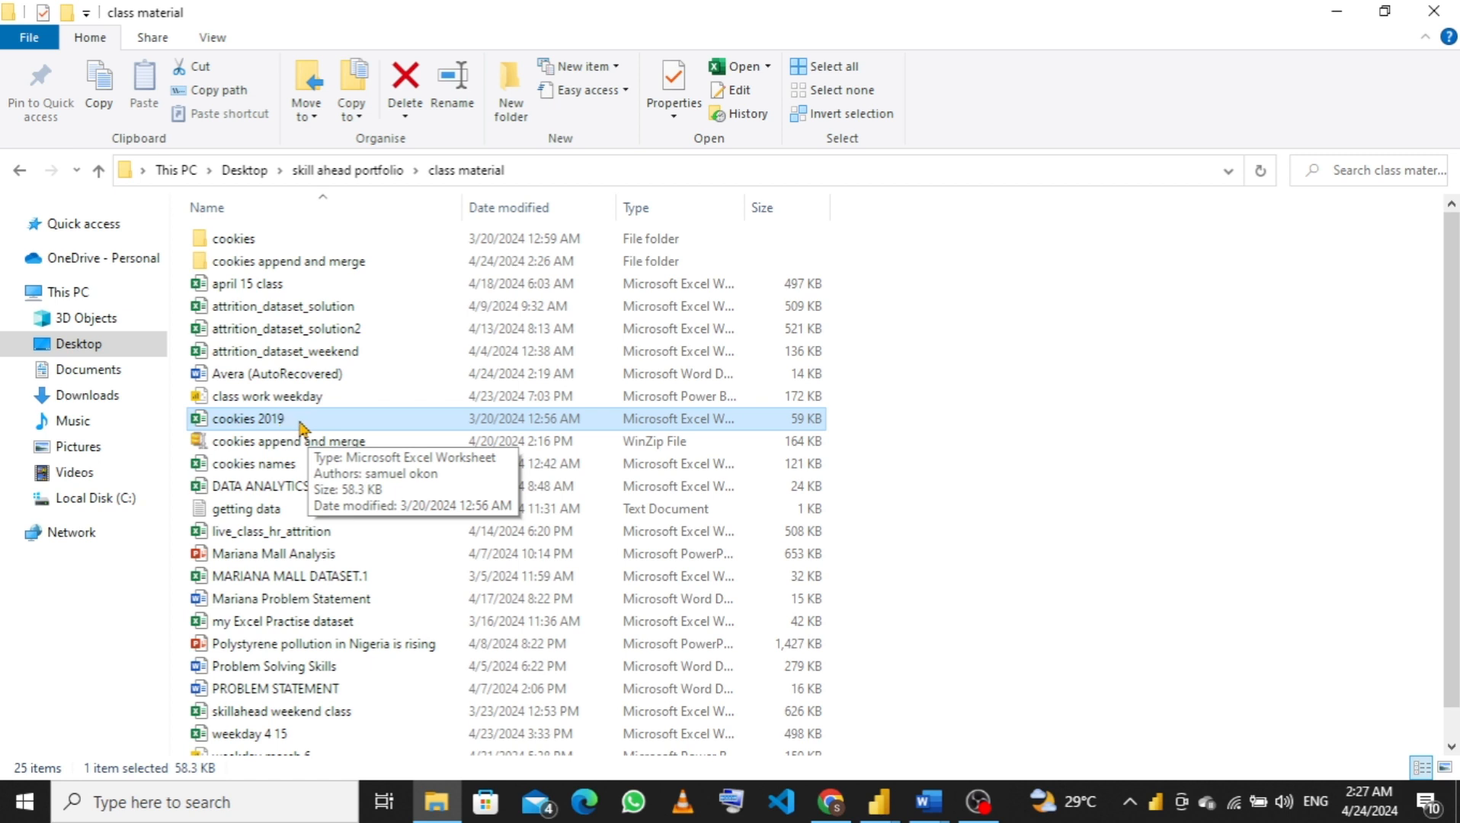
pyautogui.moveTo(333, 424); pyautogui.dragTo(331, 267)
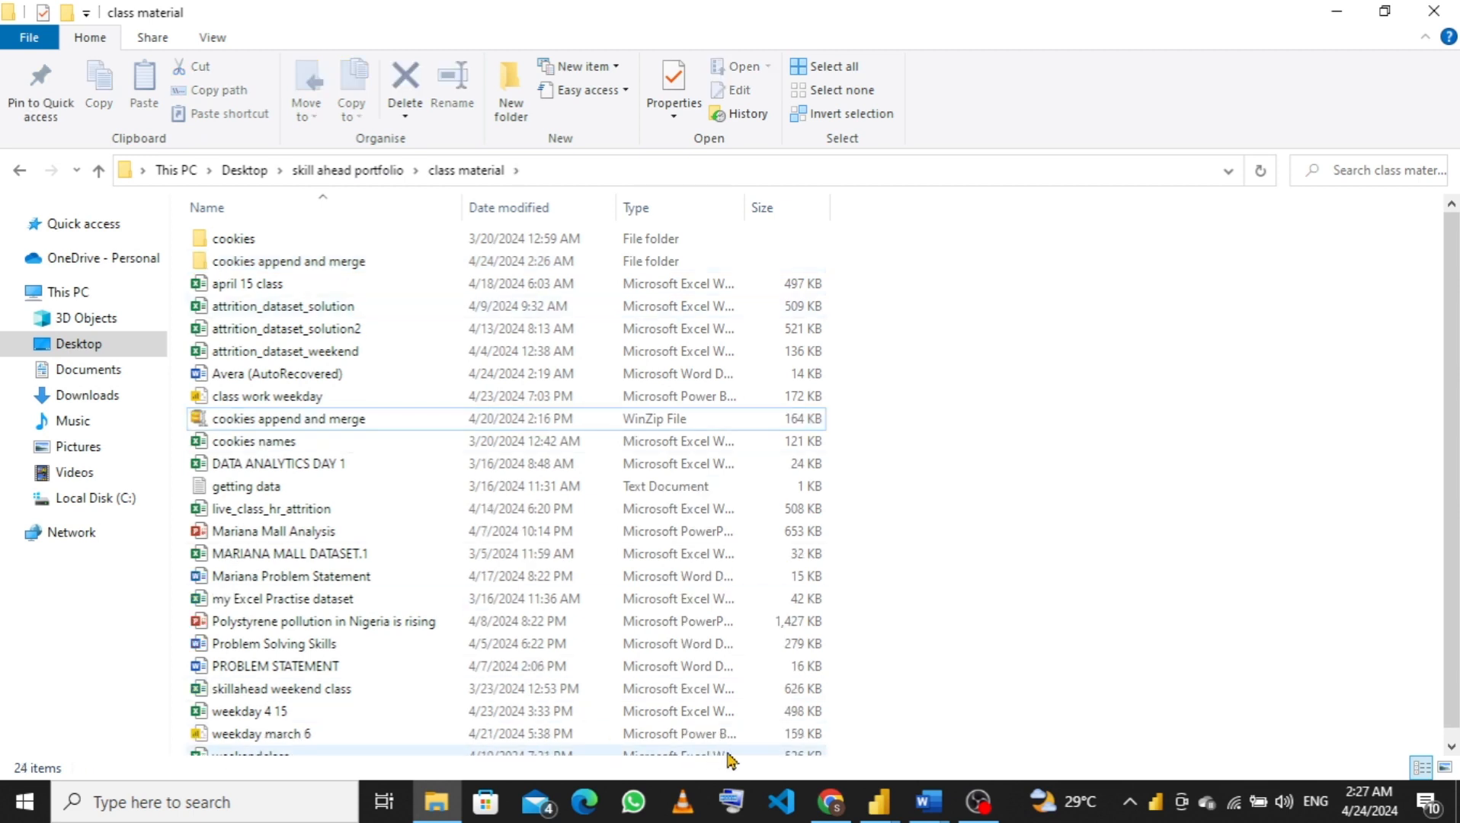
# Return to the class work weekday report in Power BI Desktop and refresh the sales dashboard again.
pyautogui.moveTo(878, 804)
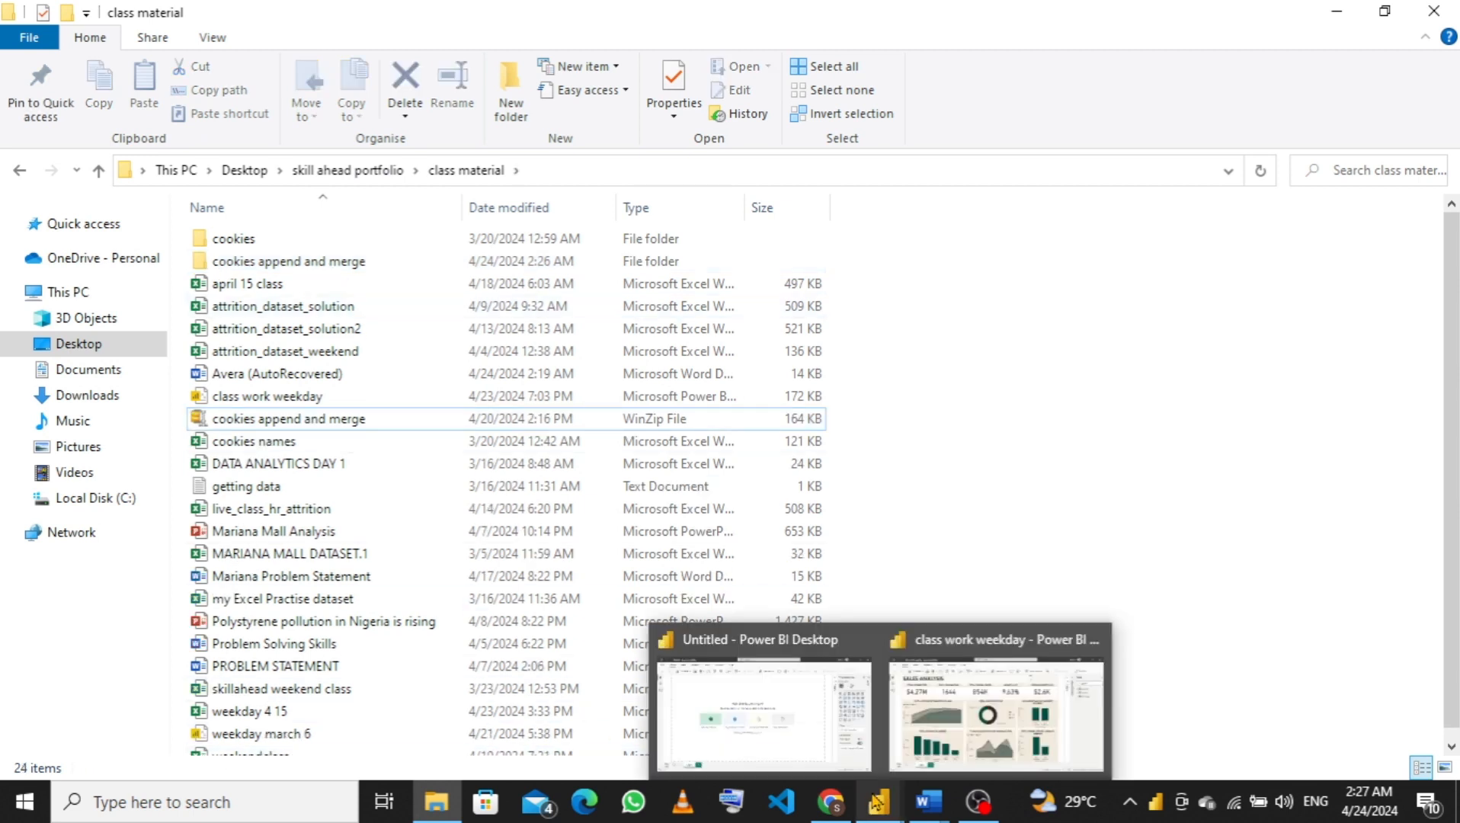
pyautogui.click(938, 730)
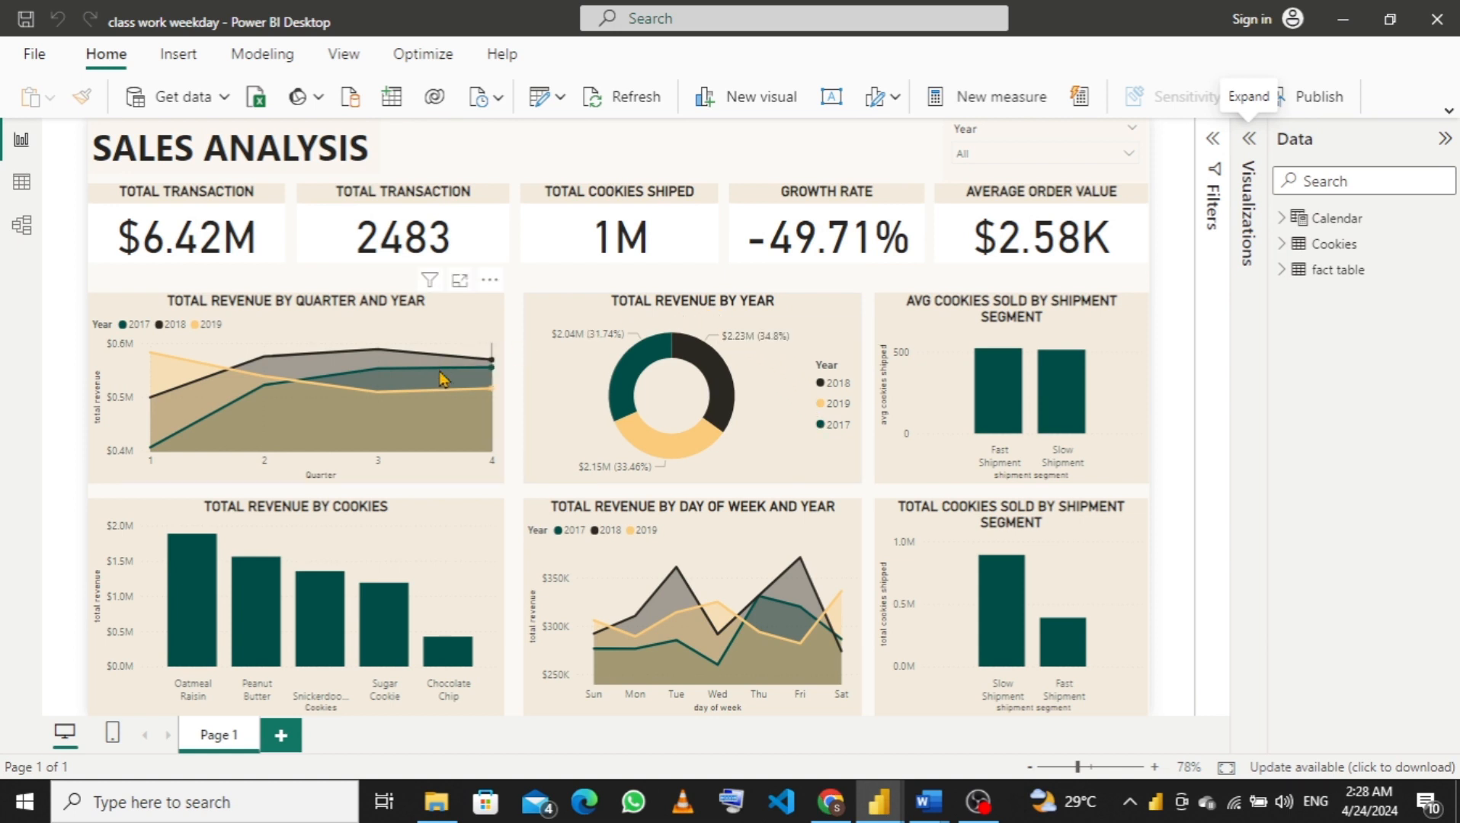
pyautogui.moveTo(442, 379)
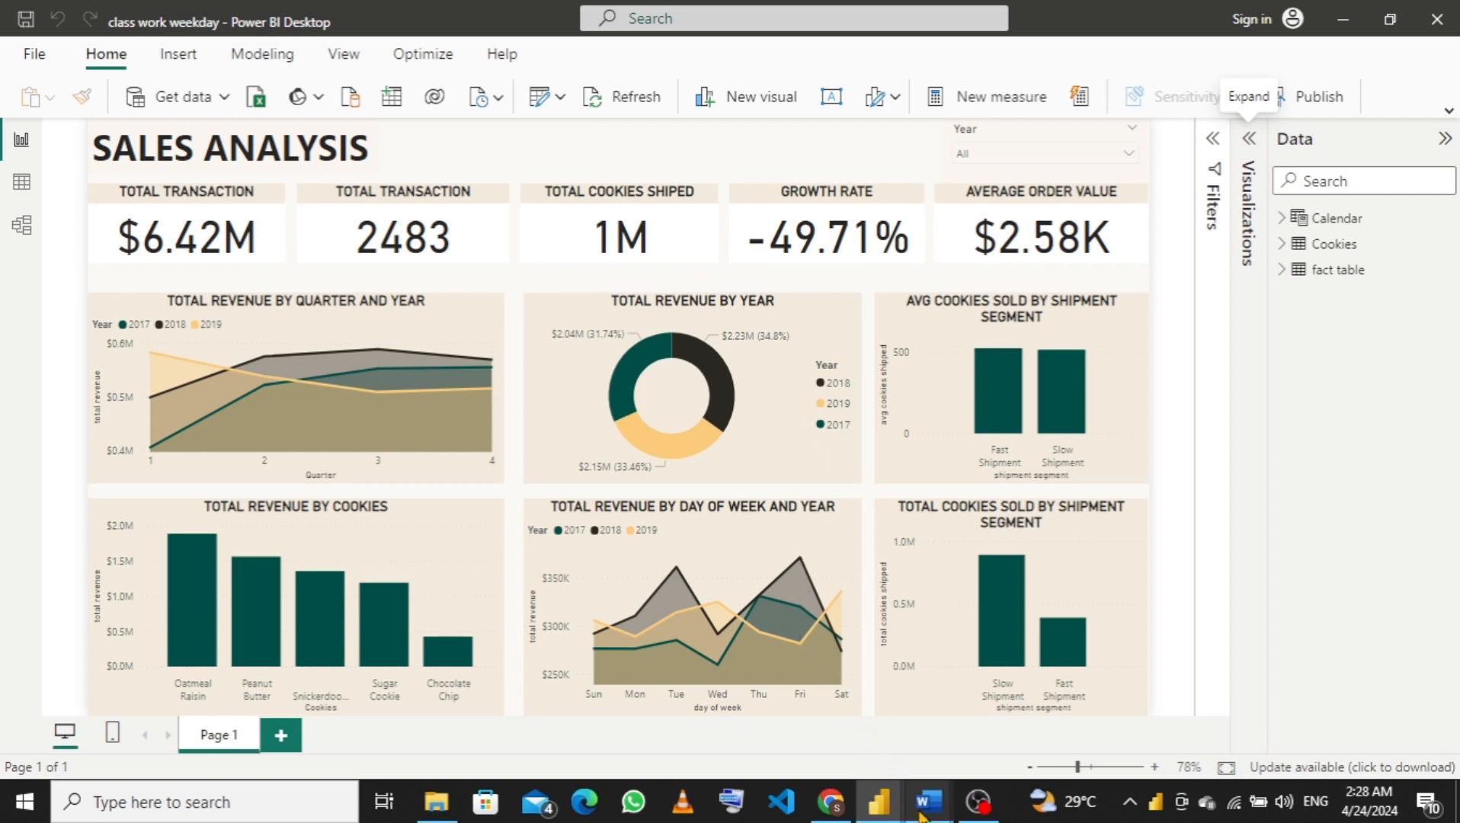
# Read through the problem statement, objective, KPIs and append and merge notes in the Avera (AutoRecovered) Word document.
pyautogui.moveTo(922, 809)
pyautogui.moveTo(909, 713)
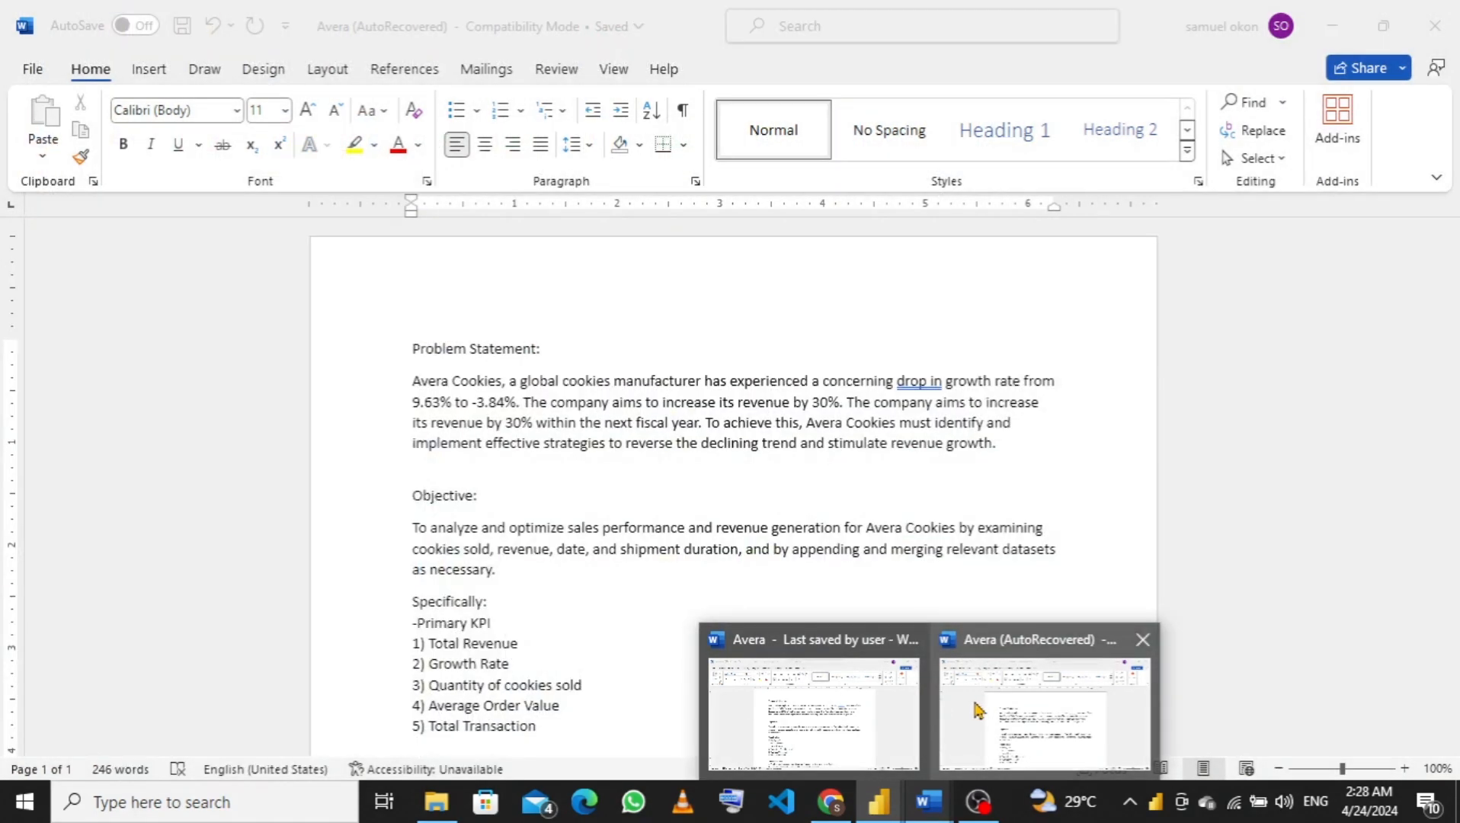
pyautogui.click(972, 701)
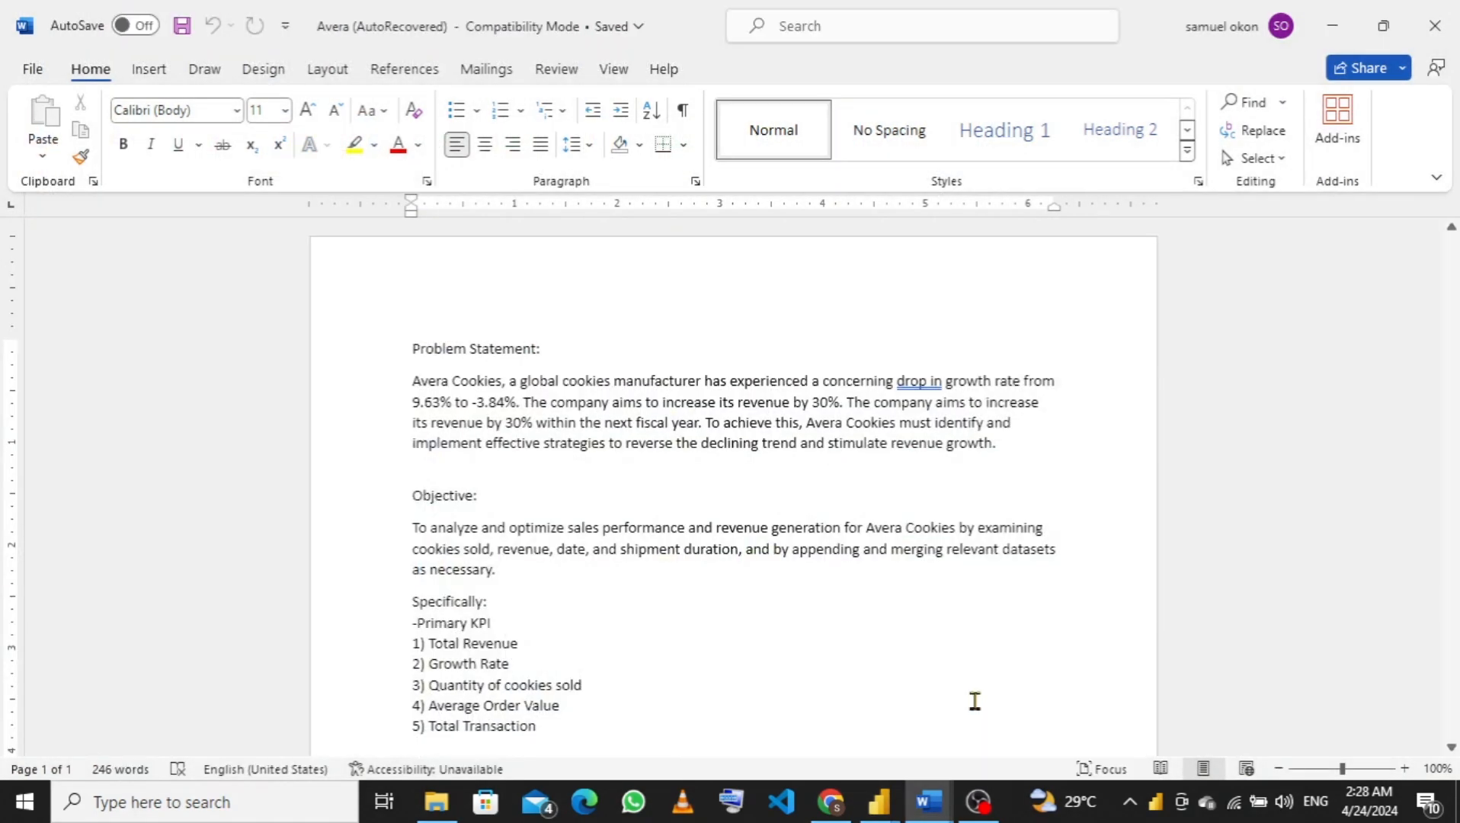
pyautogui.scroll(-2, 712, 612)
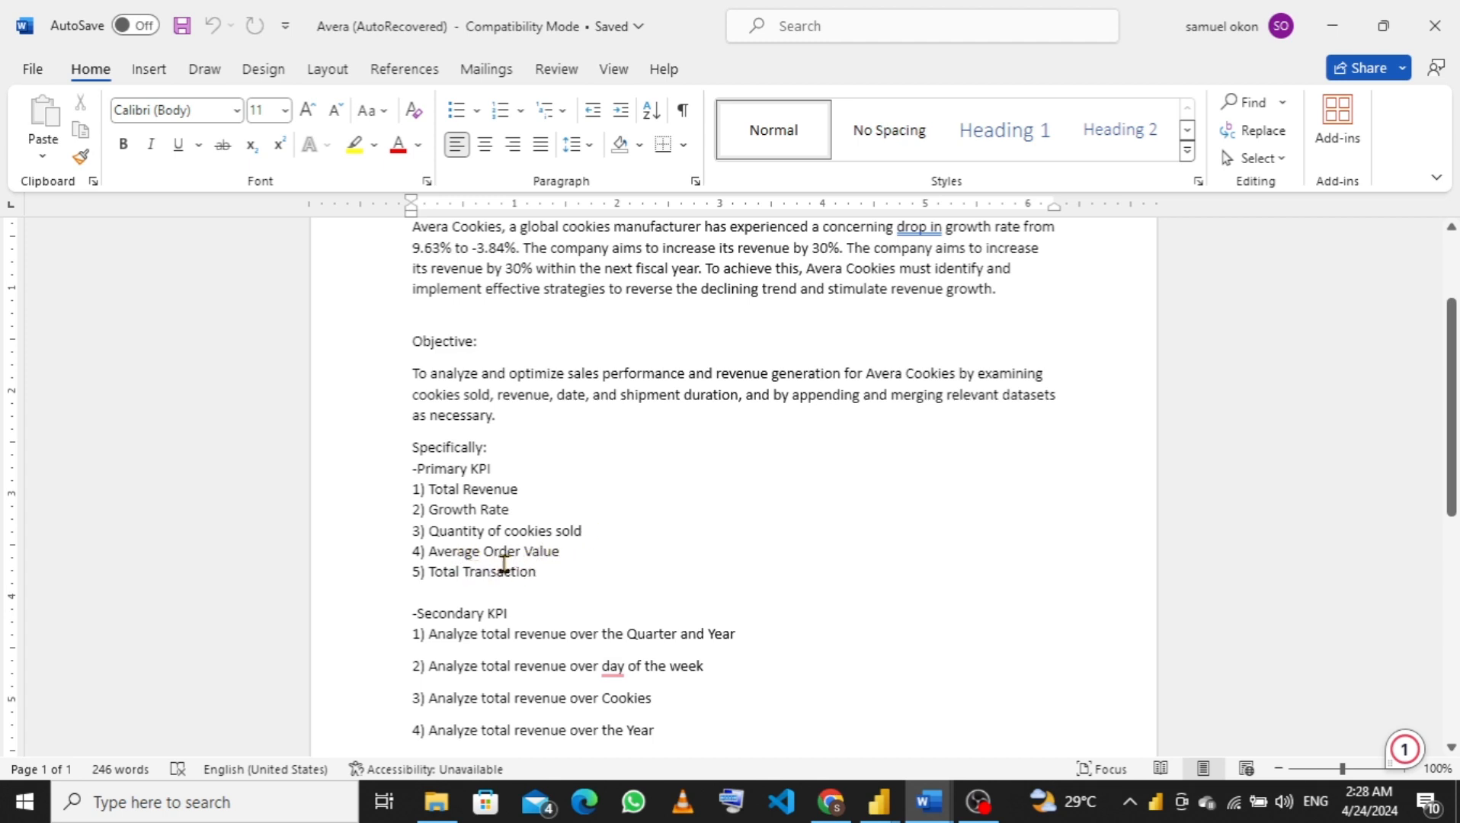
pyautogui.scroll(-2, 544, 580)
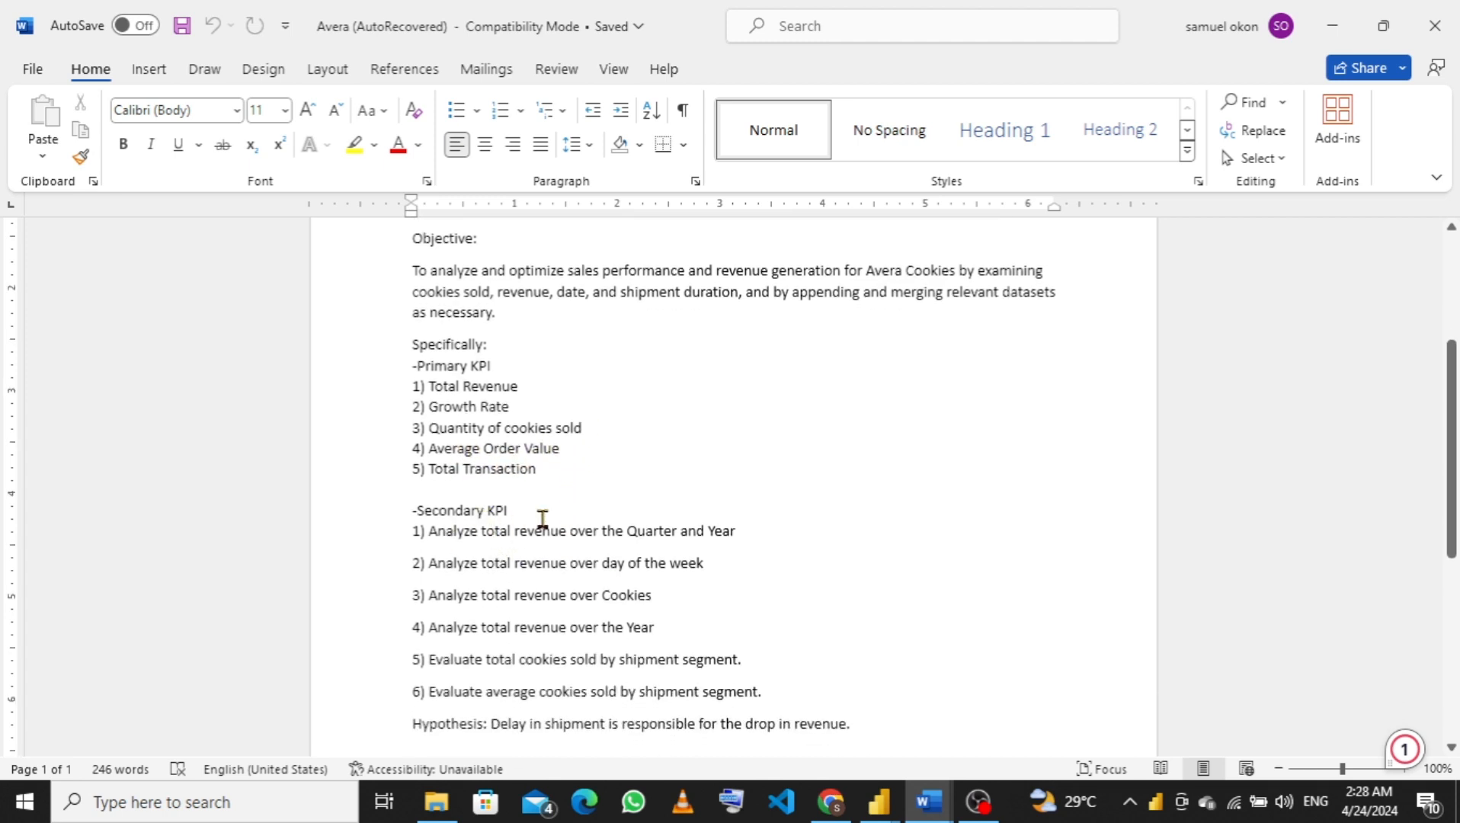
pyautogui.scroll(-2, 577, 588)
pyautogui.scroll(-2, 577, 588)
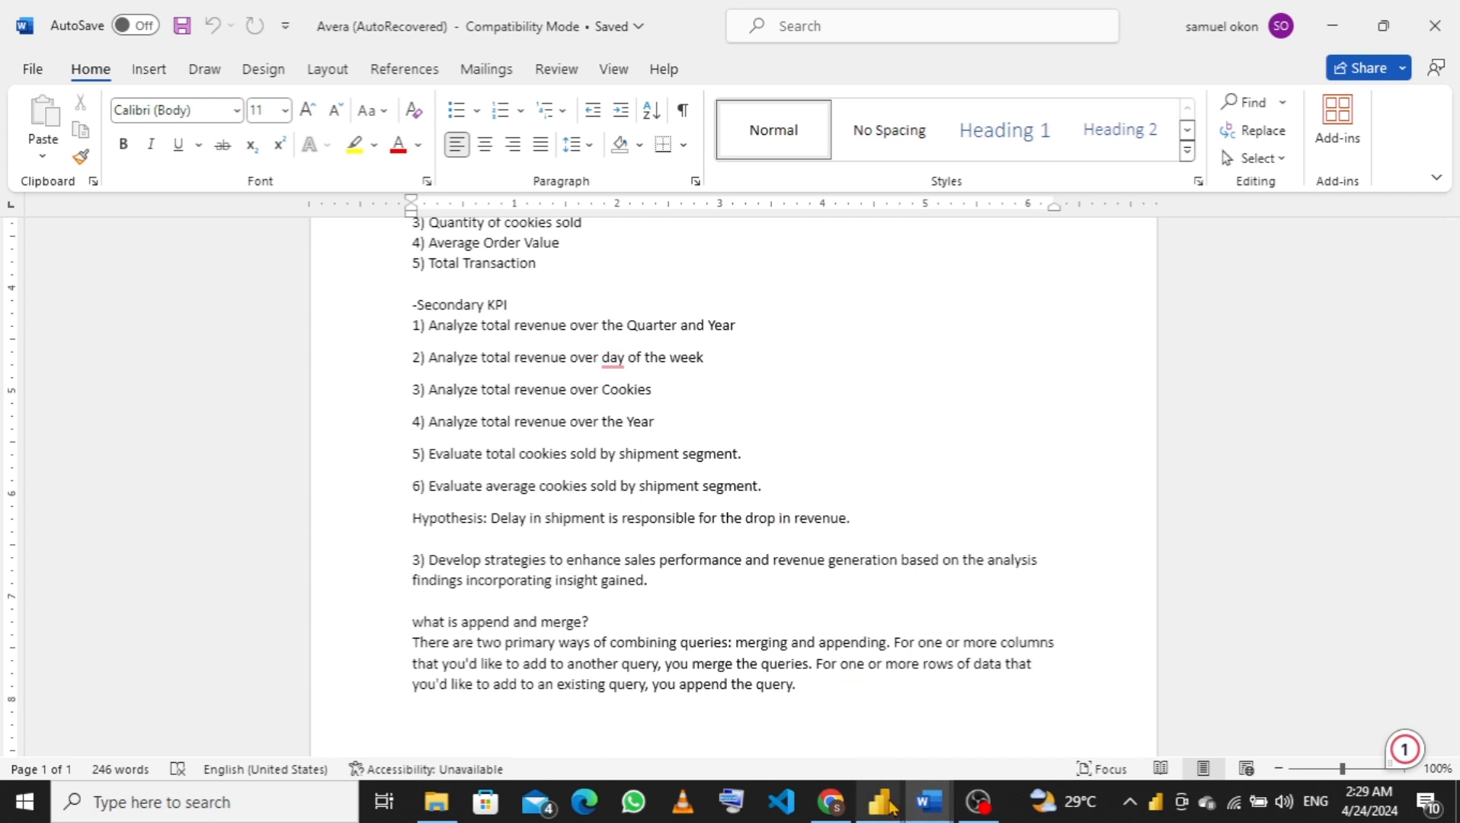
# Switch to the Untitled report in Power BI Desktop and connect to a Folder data source.
pyautogui.moveTo(892, 807)
pyautogui.click(779, 713)
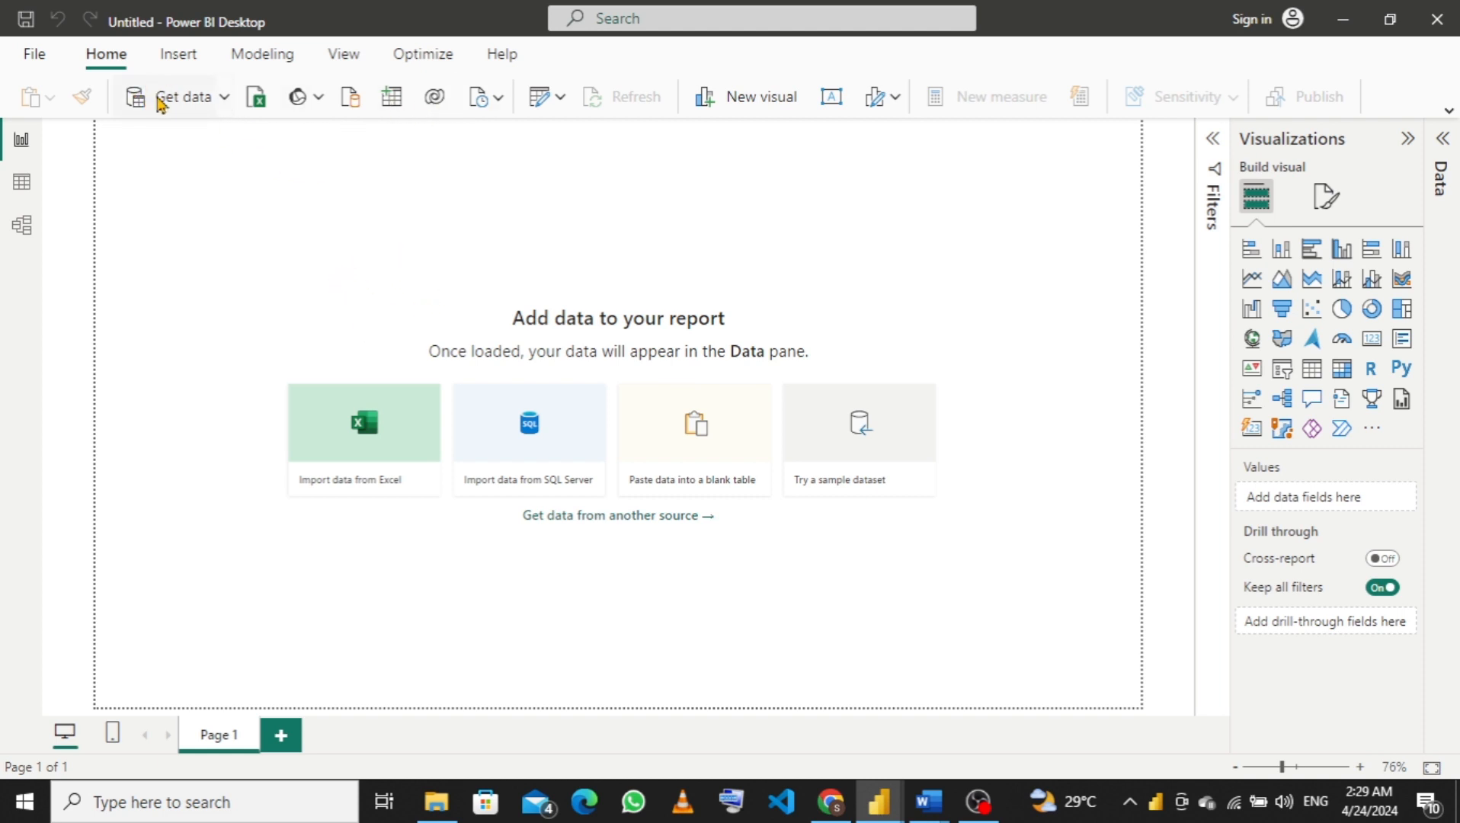
pyautogui.click(223, 98)
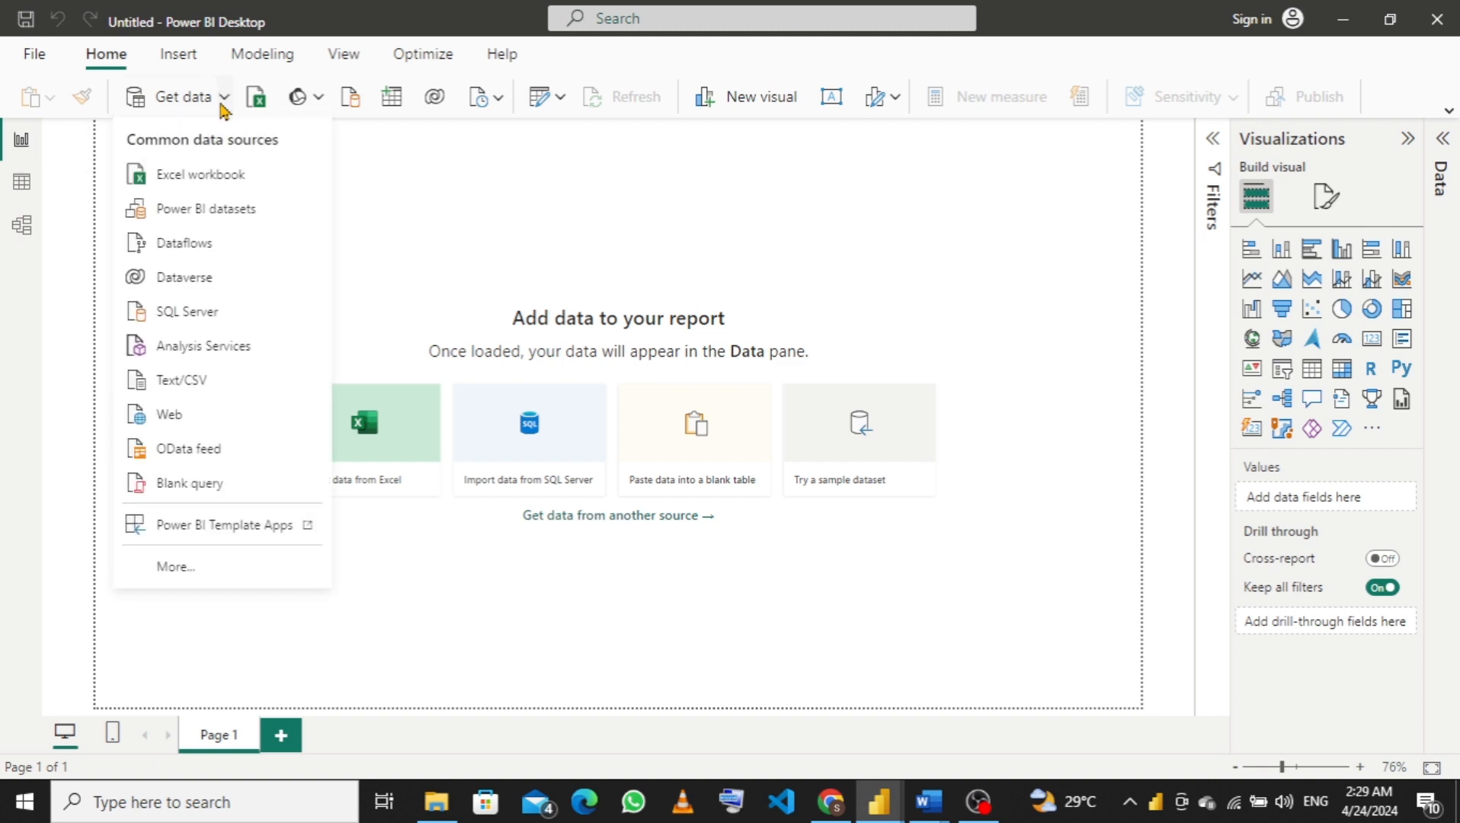
pyautogui.click(190, 580)
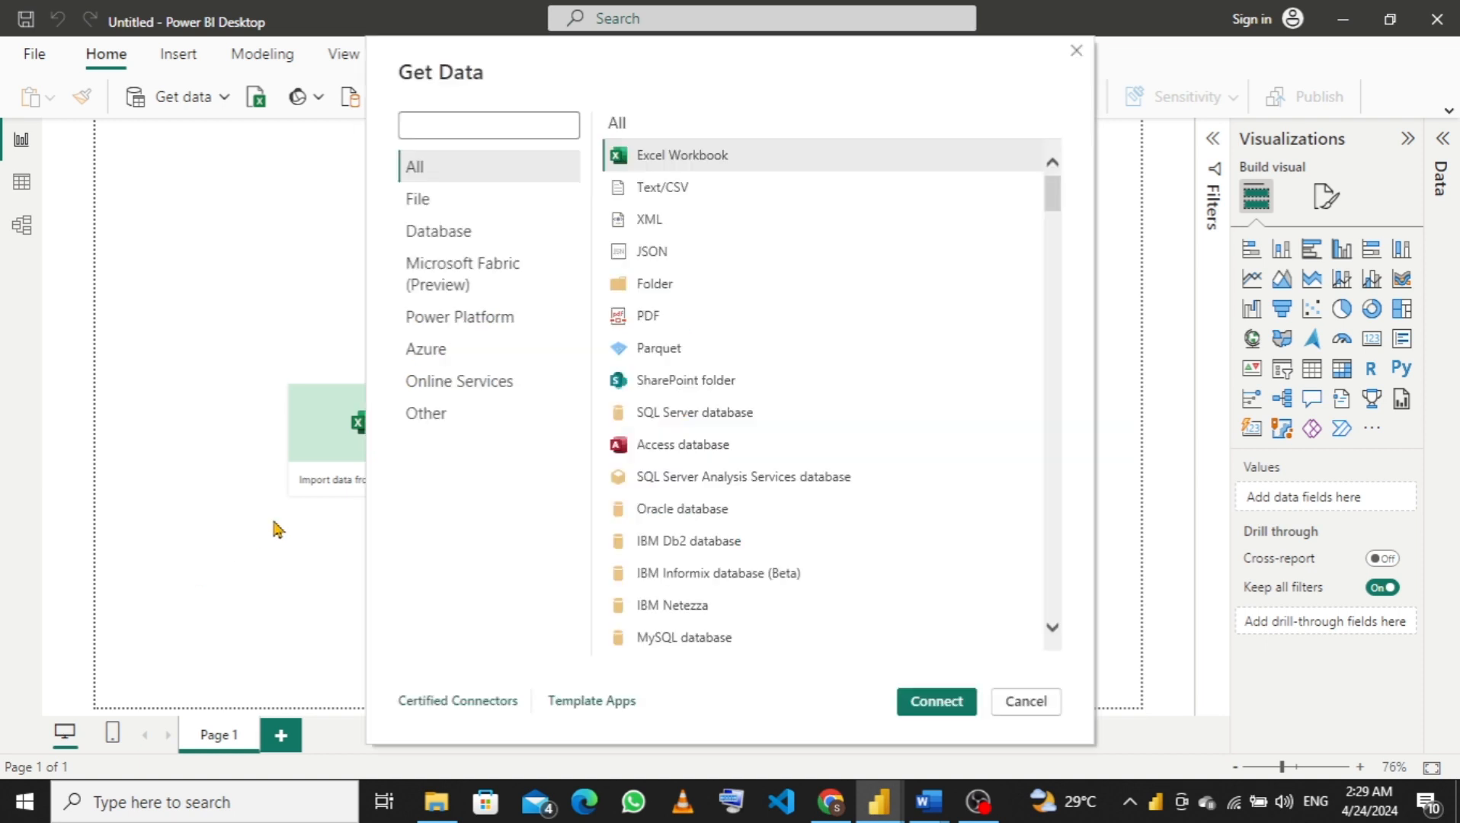
pyautogui.click(669, 286)
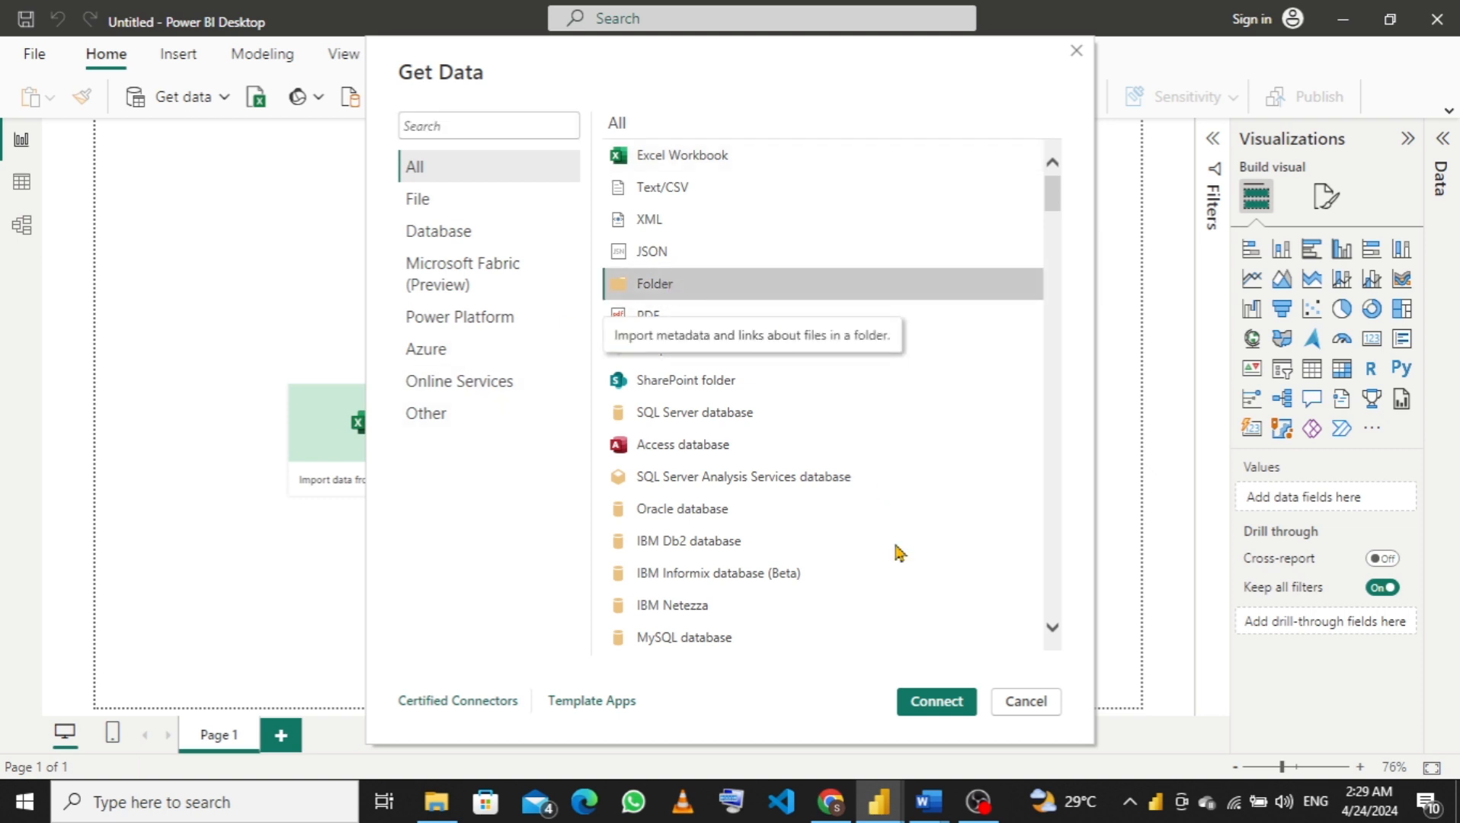
pyautogui.click(914, 701)
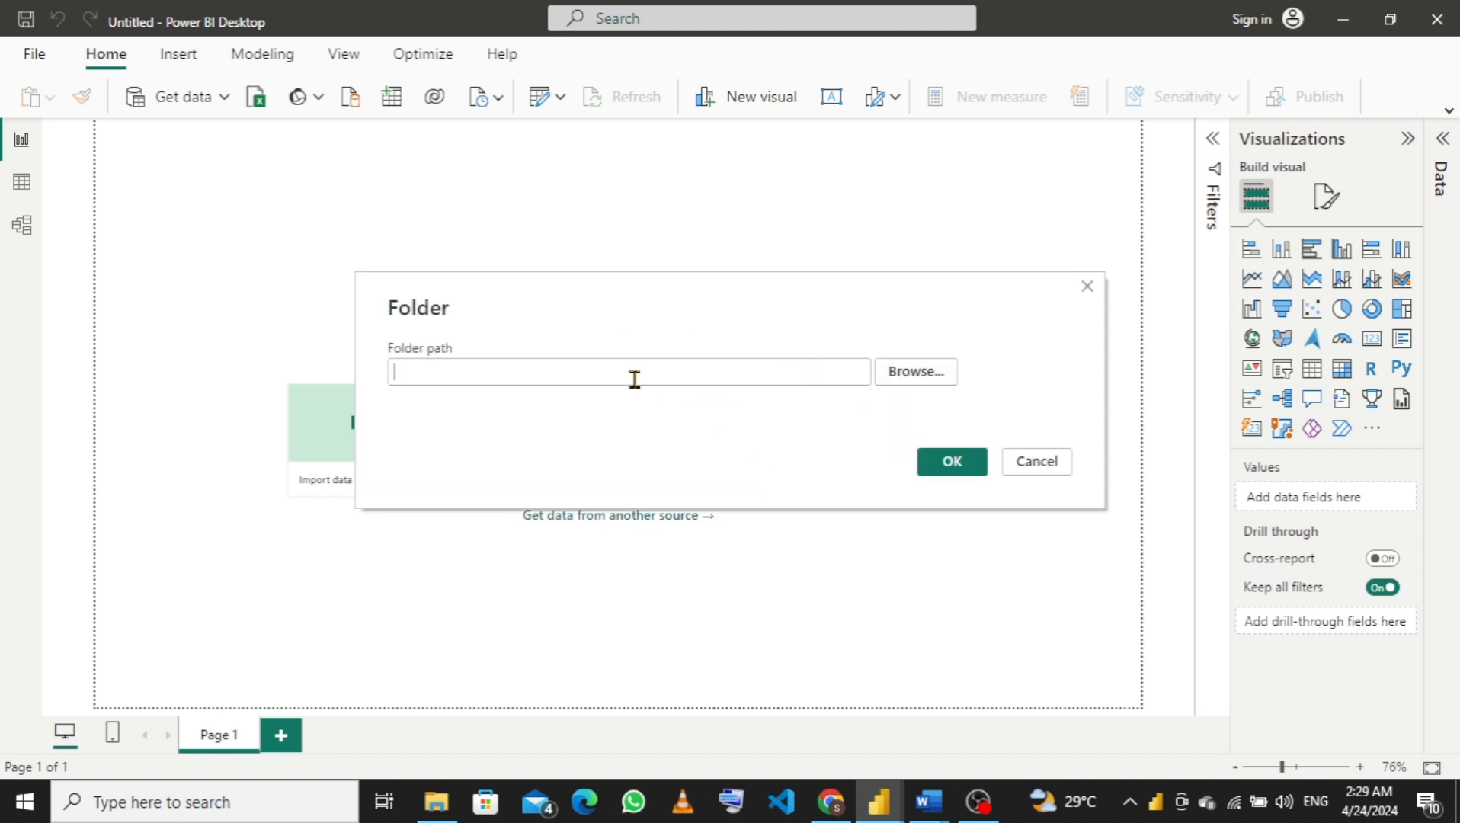
# Set the folder path to the cookies append and merge folder on the Desktop and load its file list.
pyautogui.click(915, 374)
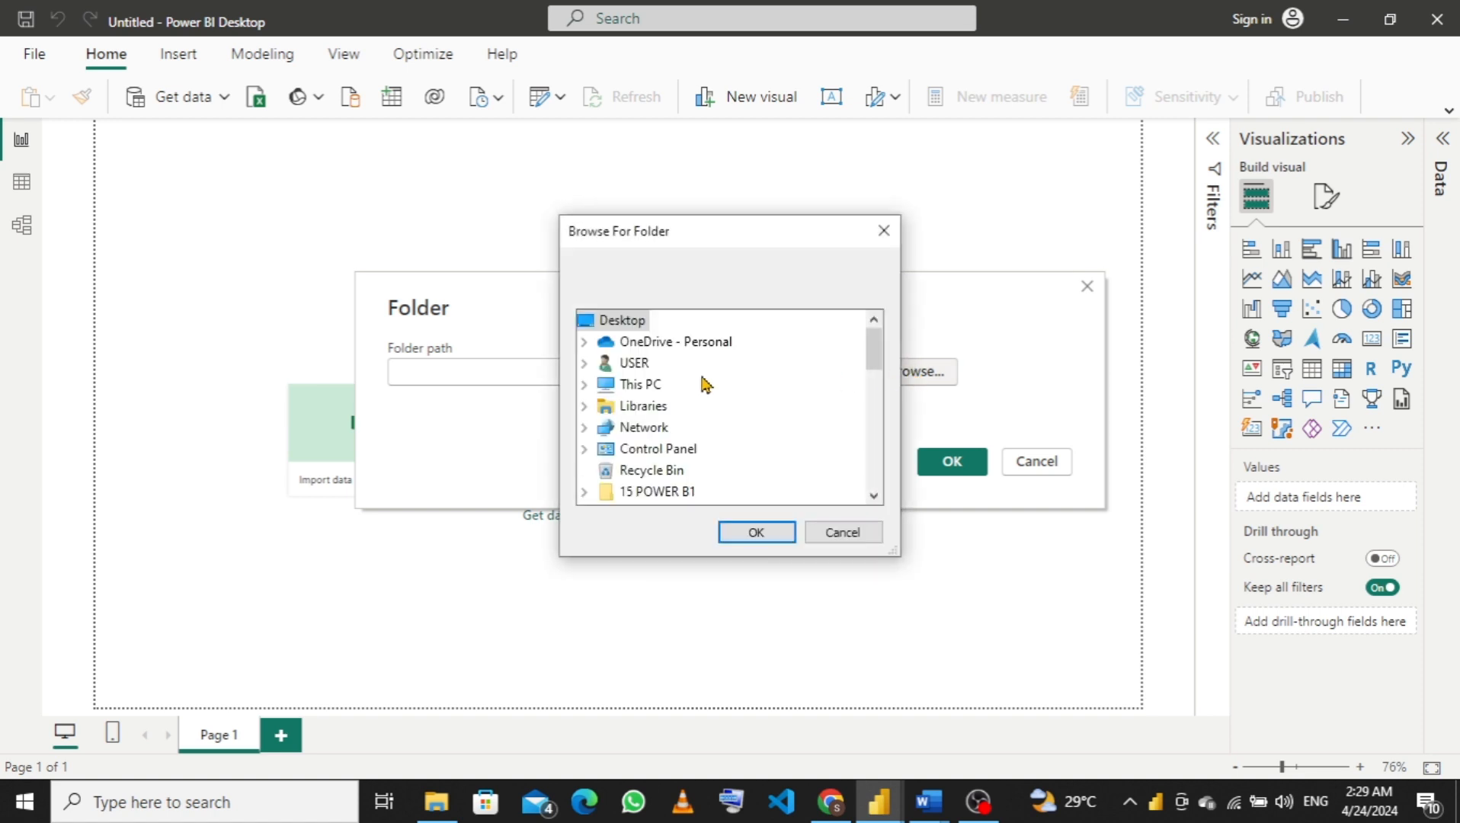
pyautogui.scroll(-1, 679, 392)
pyautogui.scroll(1, 678, 403)
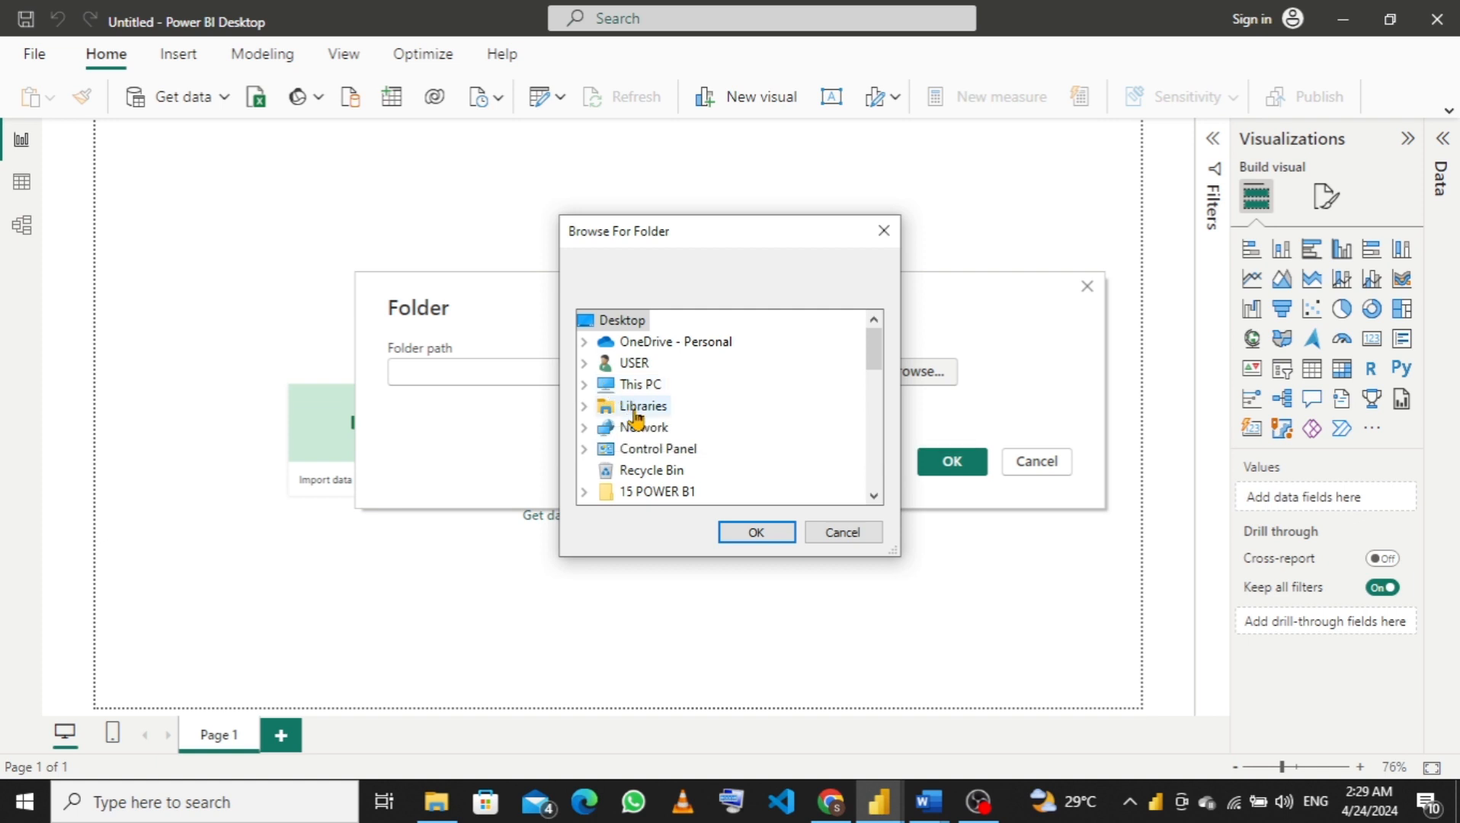
pyautogui.scroll(-2, 638, 427)
pyautogui.scroll(2, 615, 418)
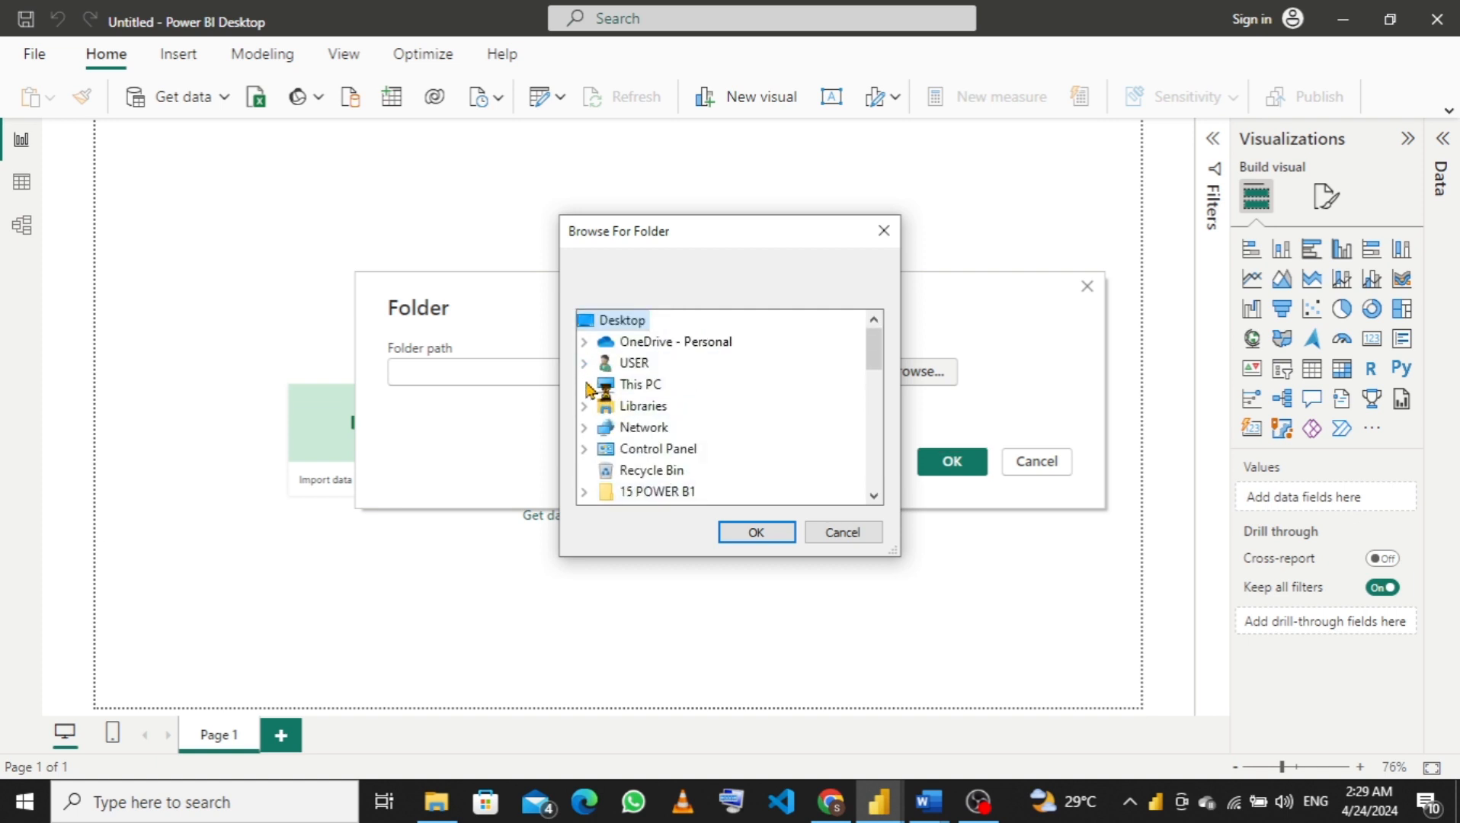
pyautogui.click(585, 384)
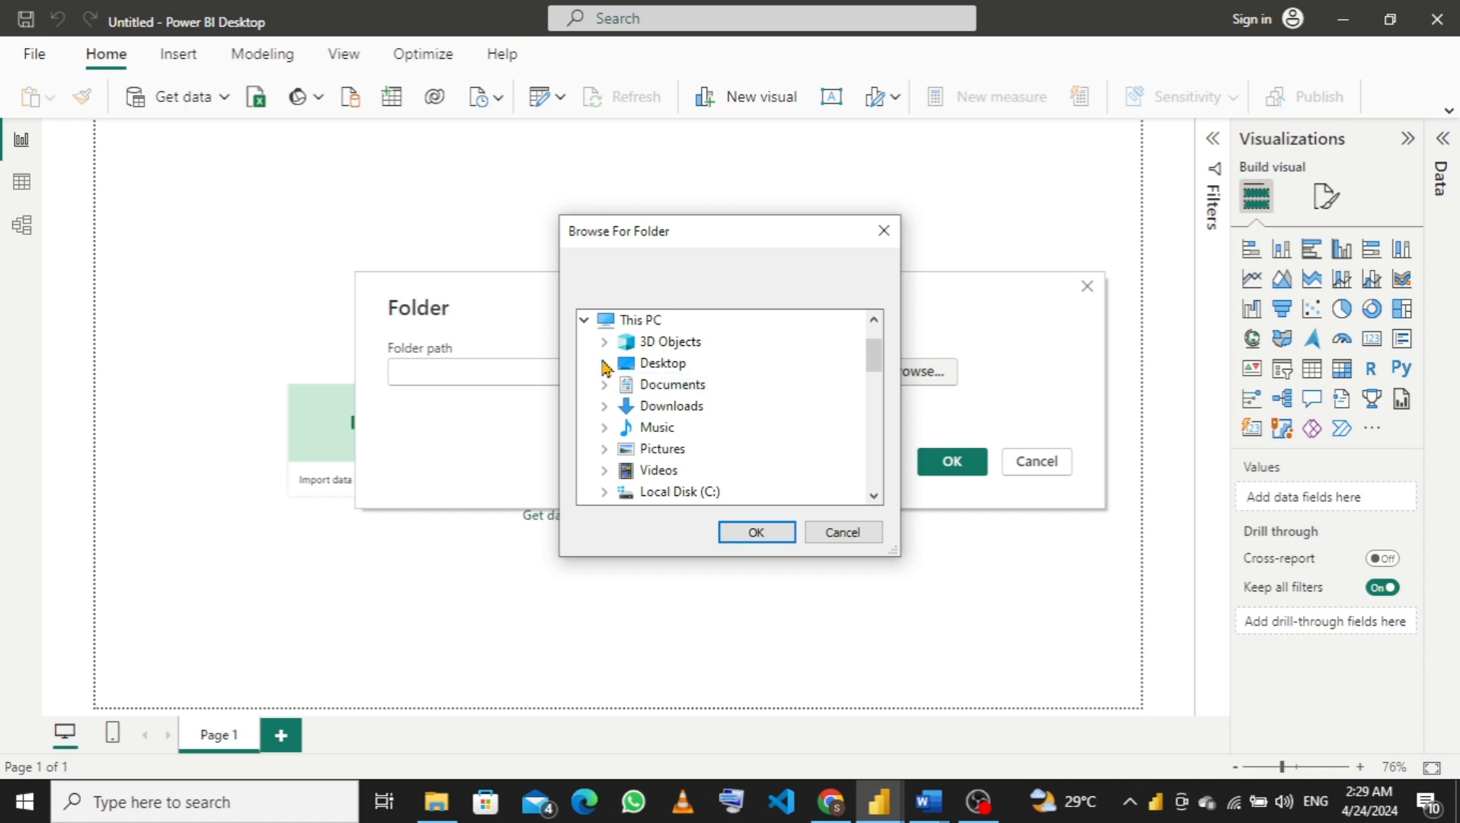
pyautogui.click(603, 369)
pyautogui.scroll(-1, 756, 414)
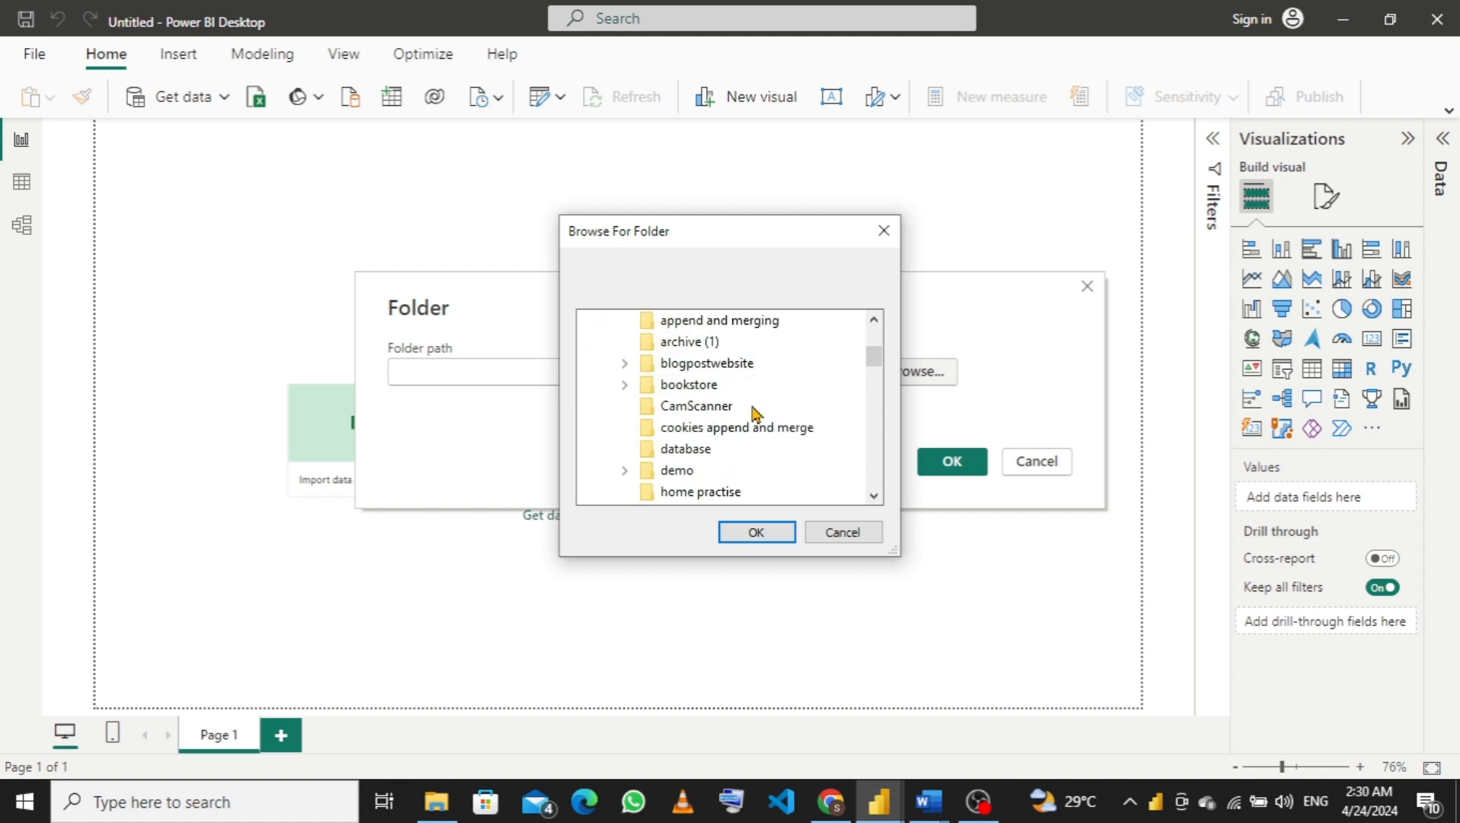
pyautogui.scroll(-1, 752, 414)
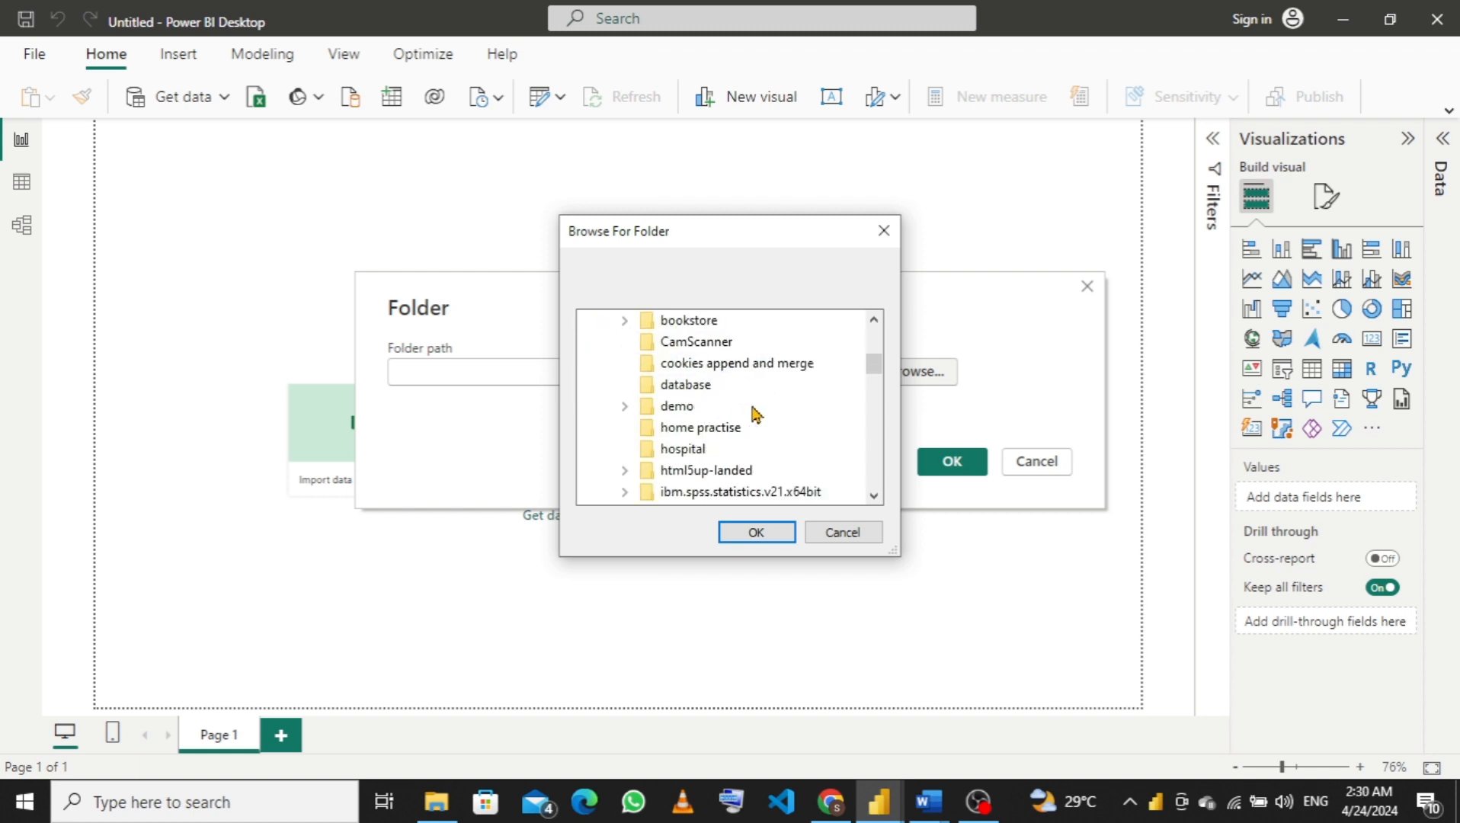
pyautogui.click(684, 366)
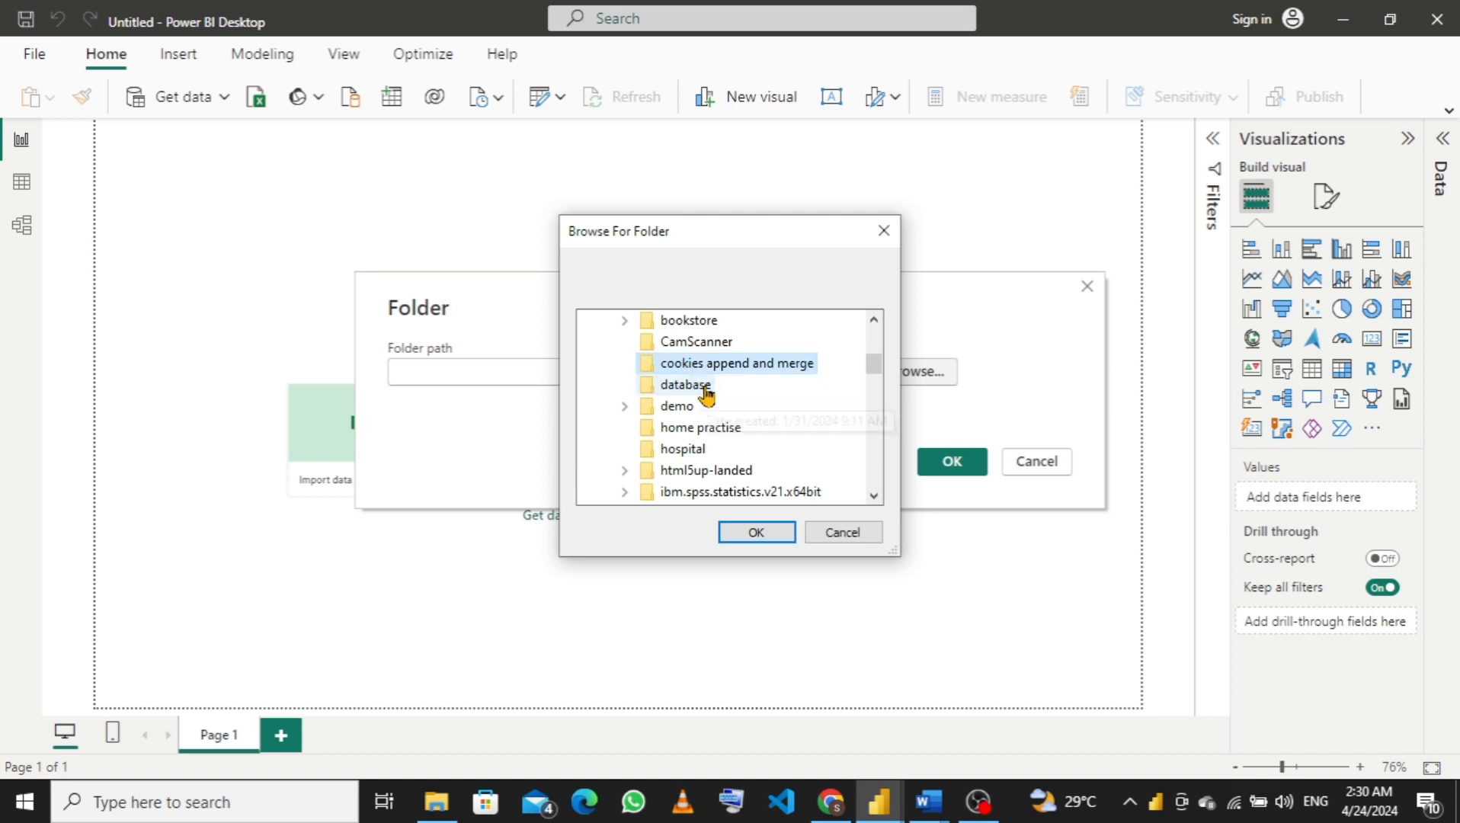
pyautogui.click(739, 531)
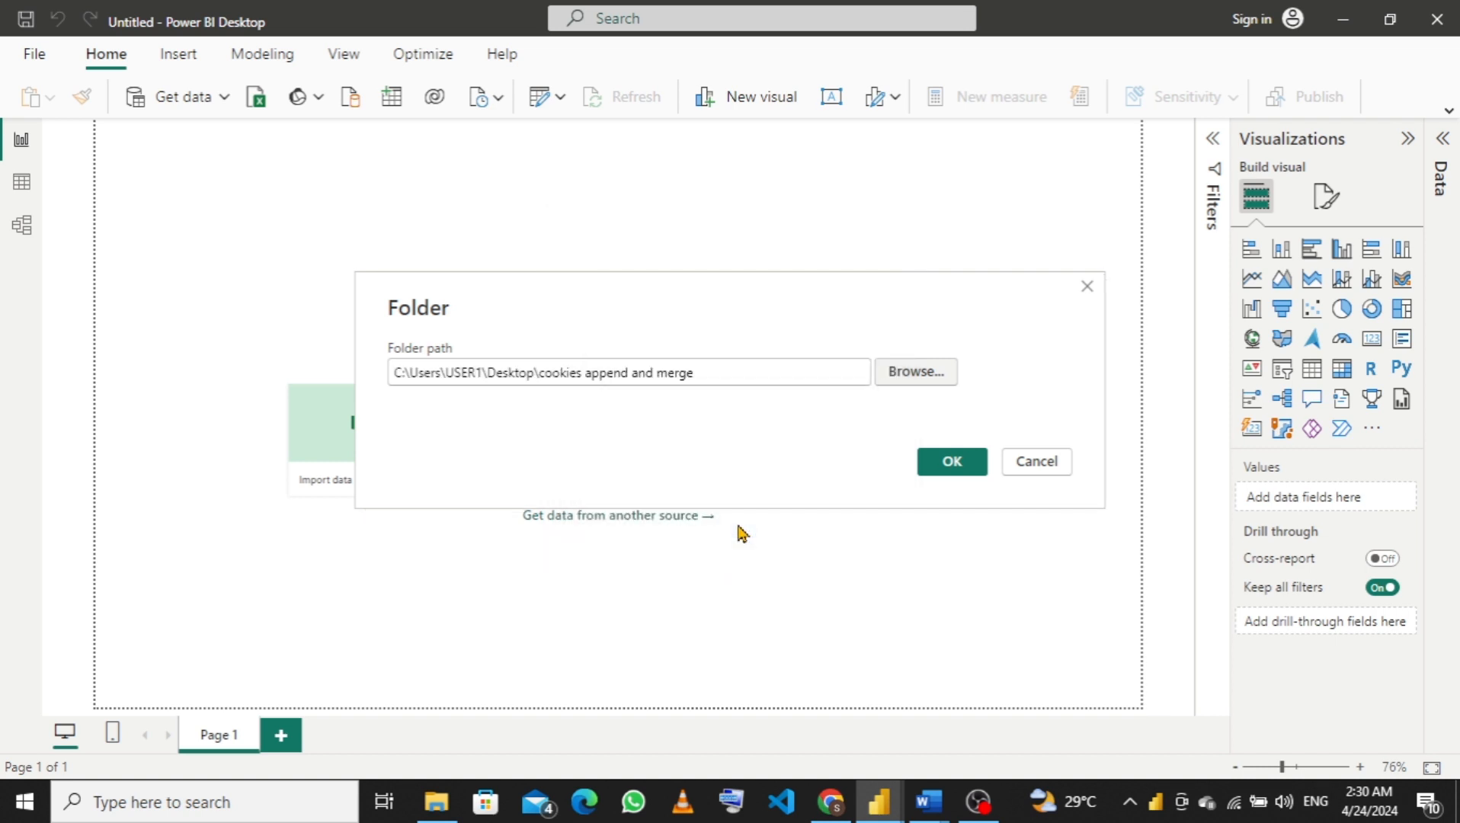
pyautogui.click(939, 463)
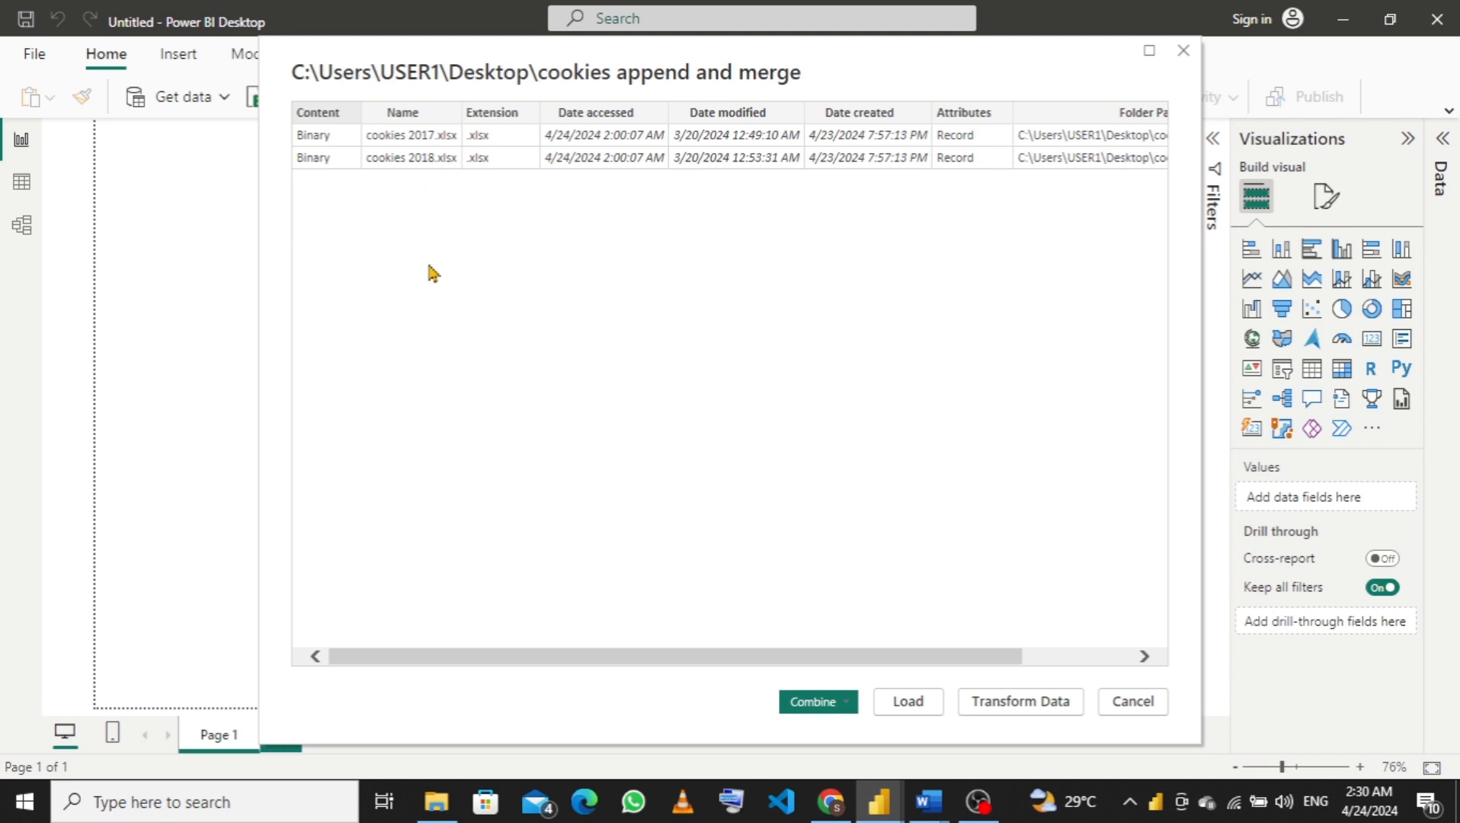
# Combine and transform the listed workbooks, using the Order Data sheet of the first file as the sample object.
pyautogui.click(851, 708)
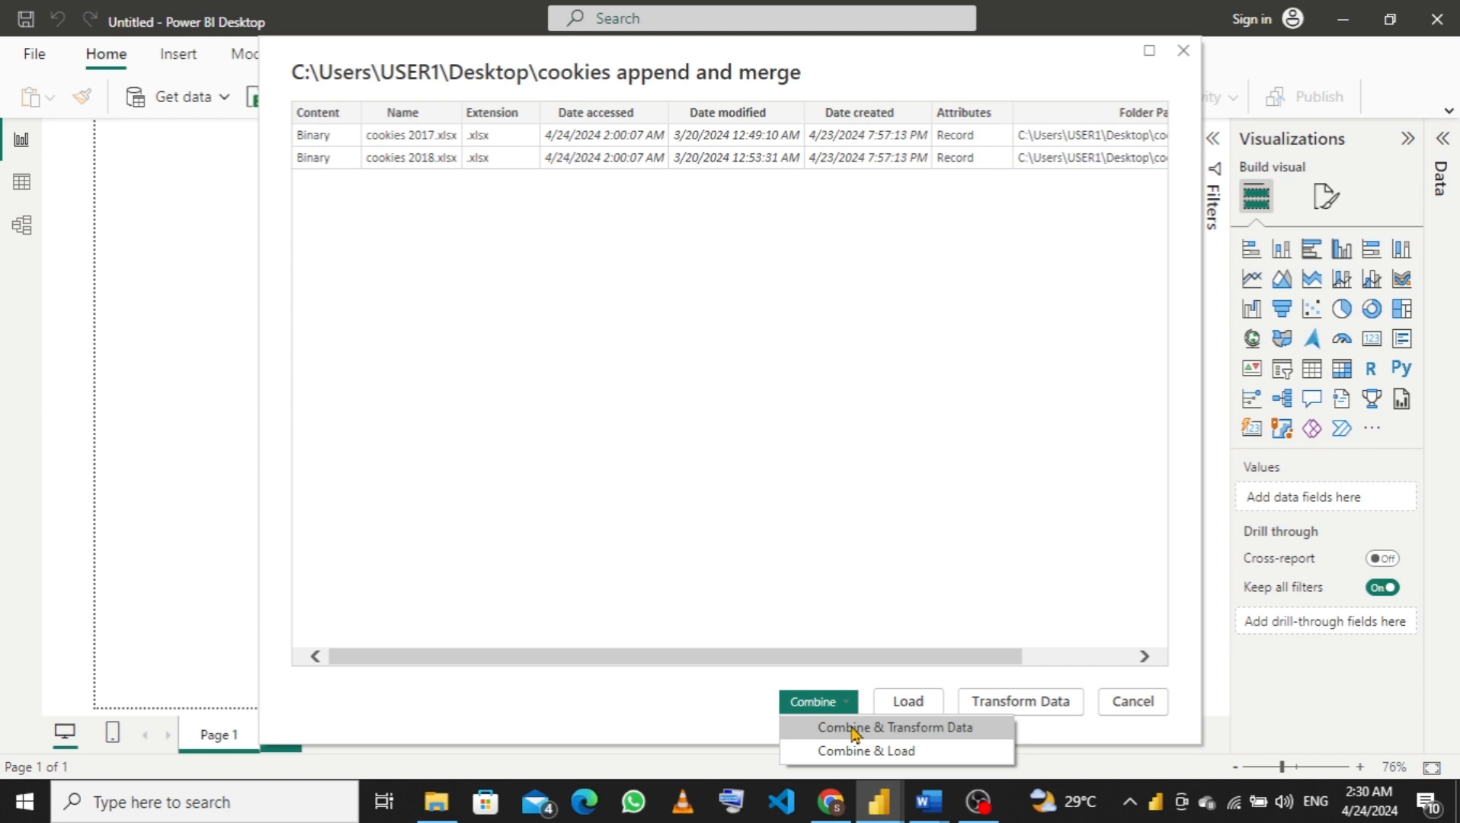
pyautogui.click(854, 729)
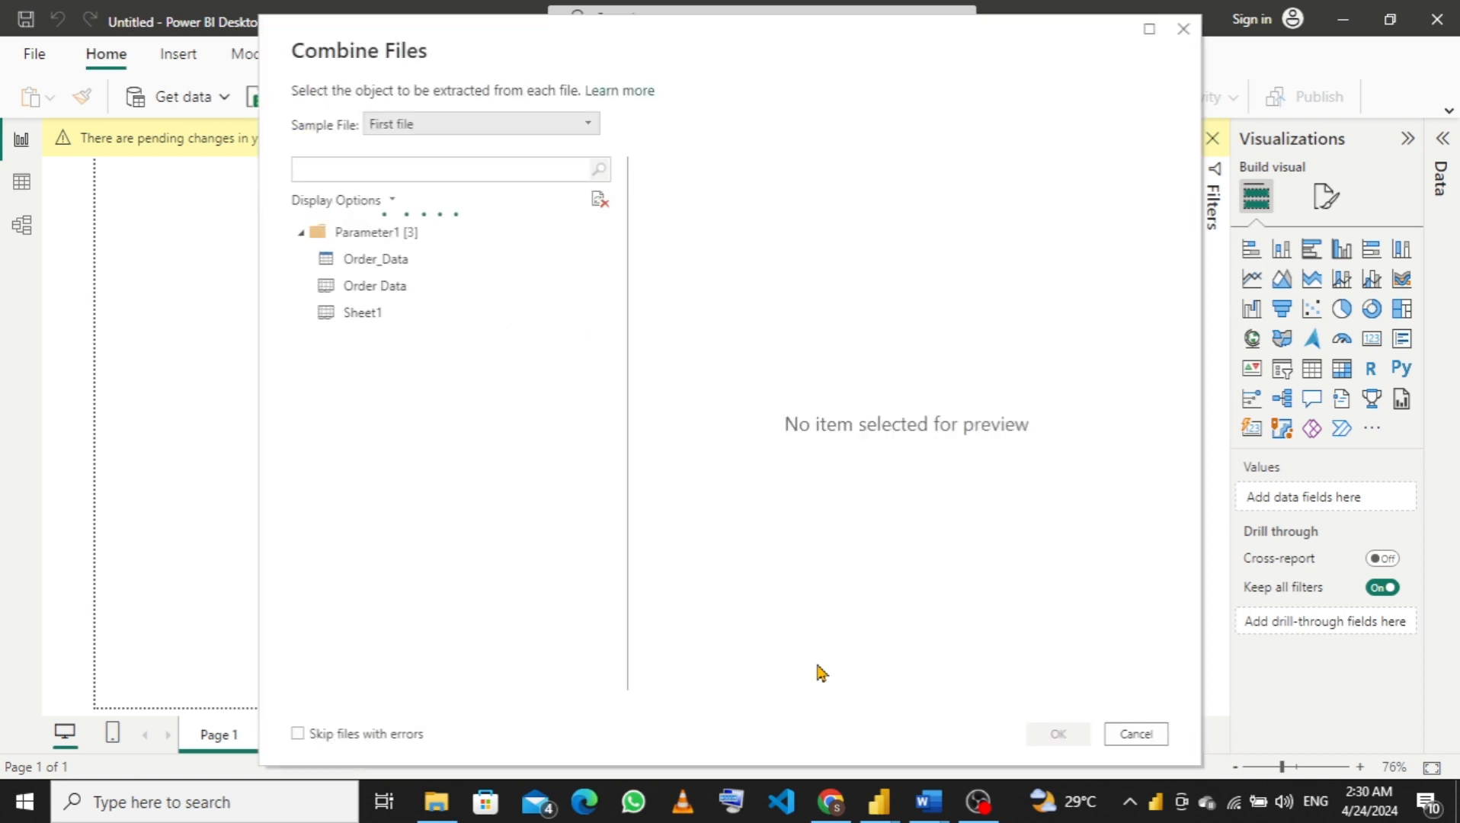
pyautogui.click(368, 287)
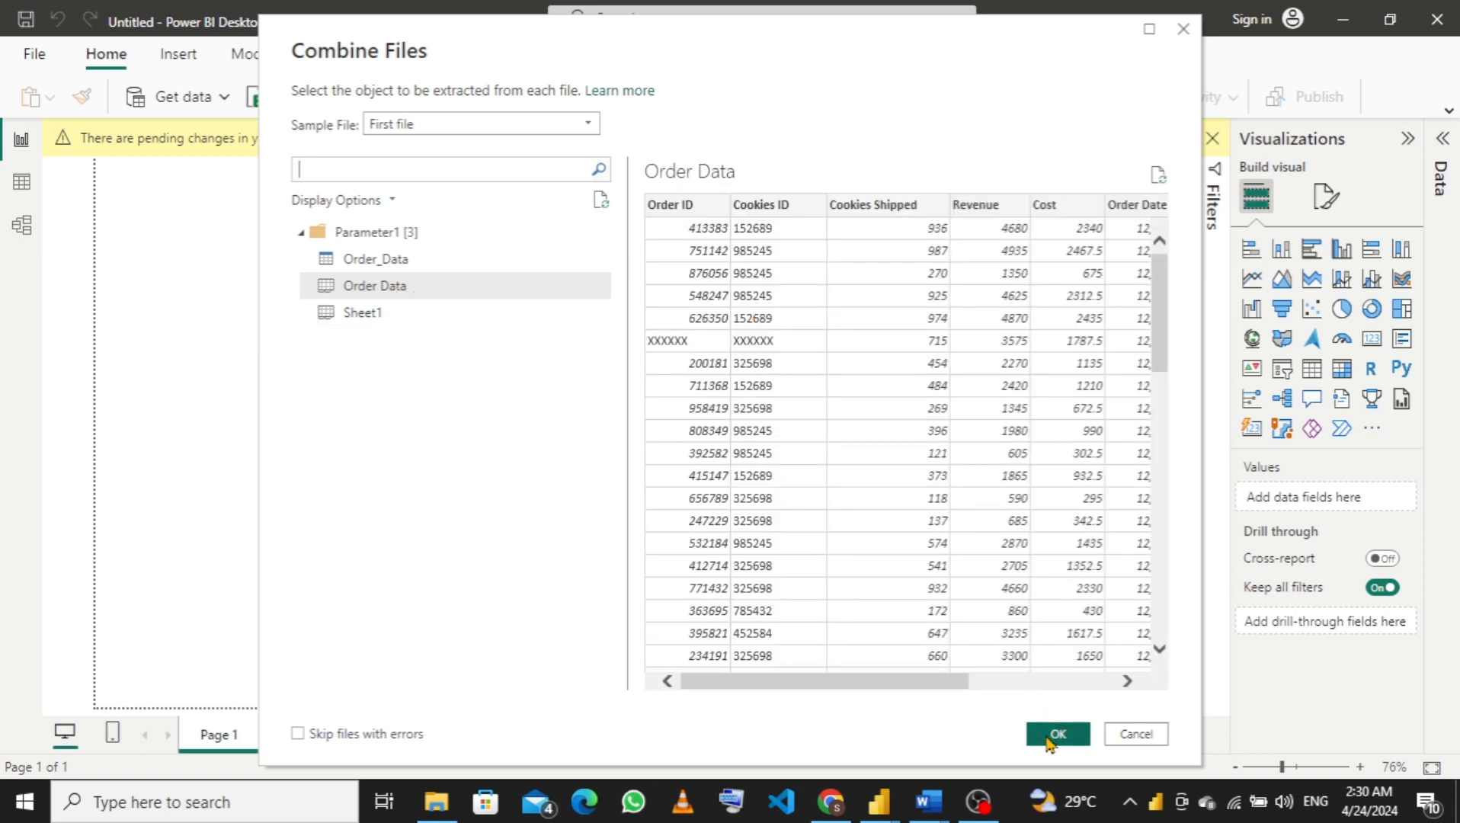
# Glance at the append and merge notes in the Word document and switch to the Power Query Editor.
pyautogui.hotkey('alt', 'Tab')
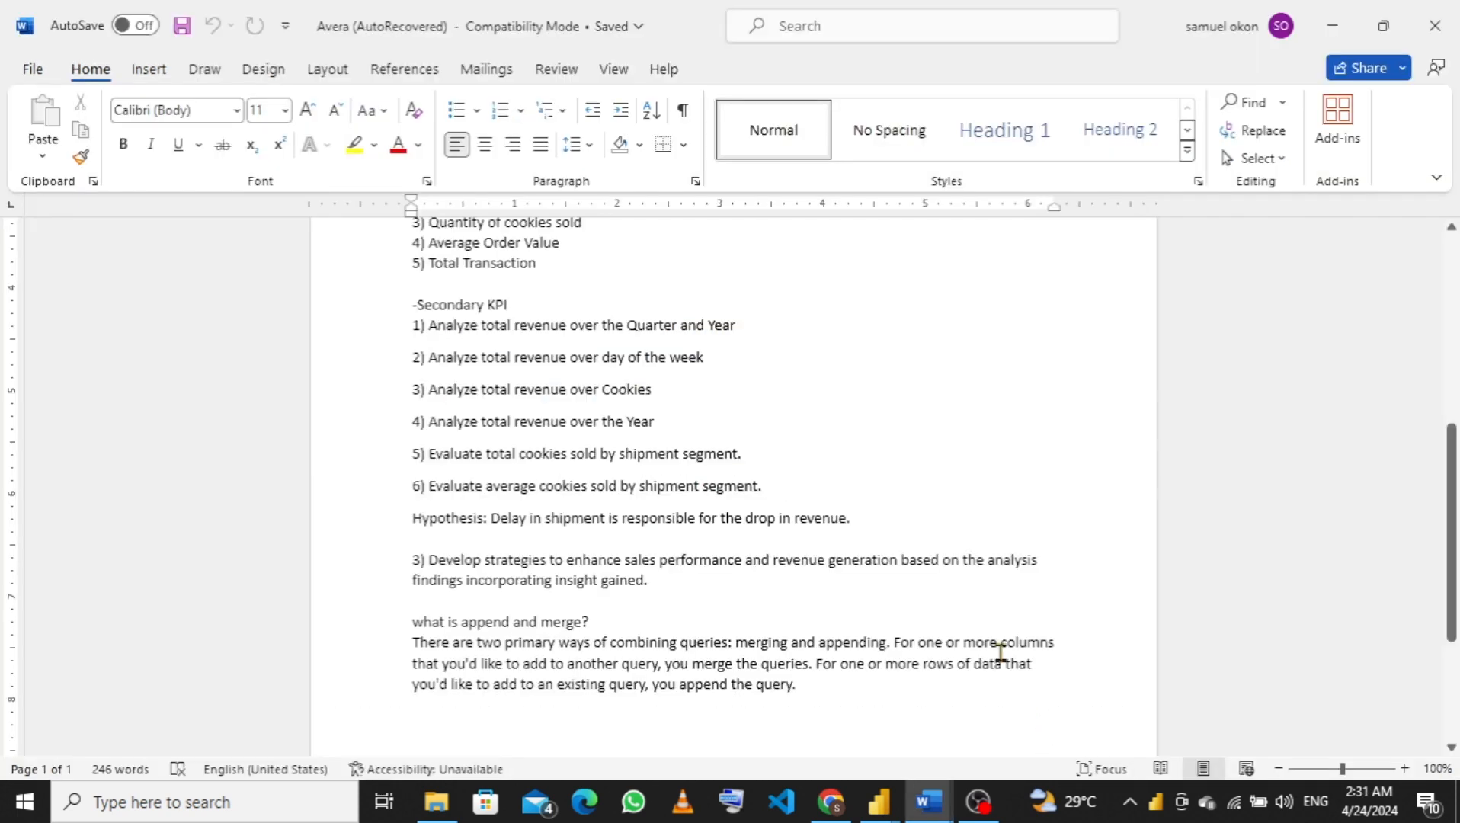
pyautogui.hotkey('alt', 'Tab')
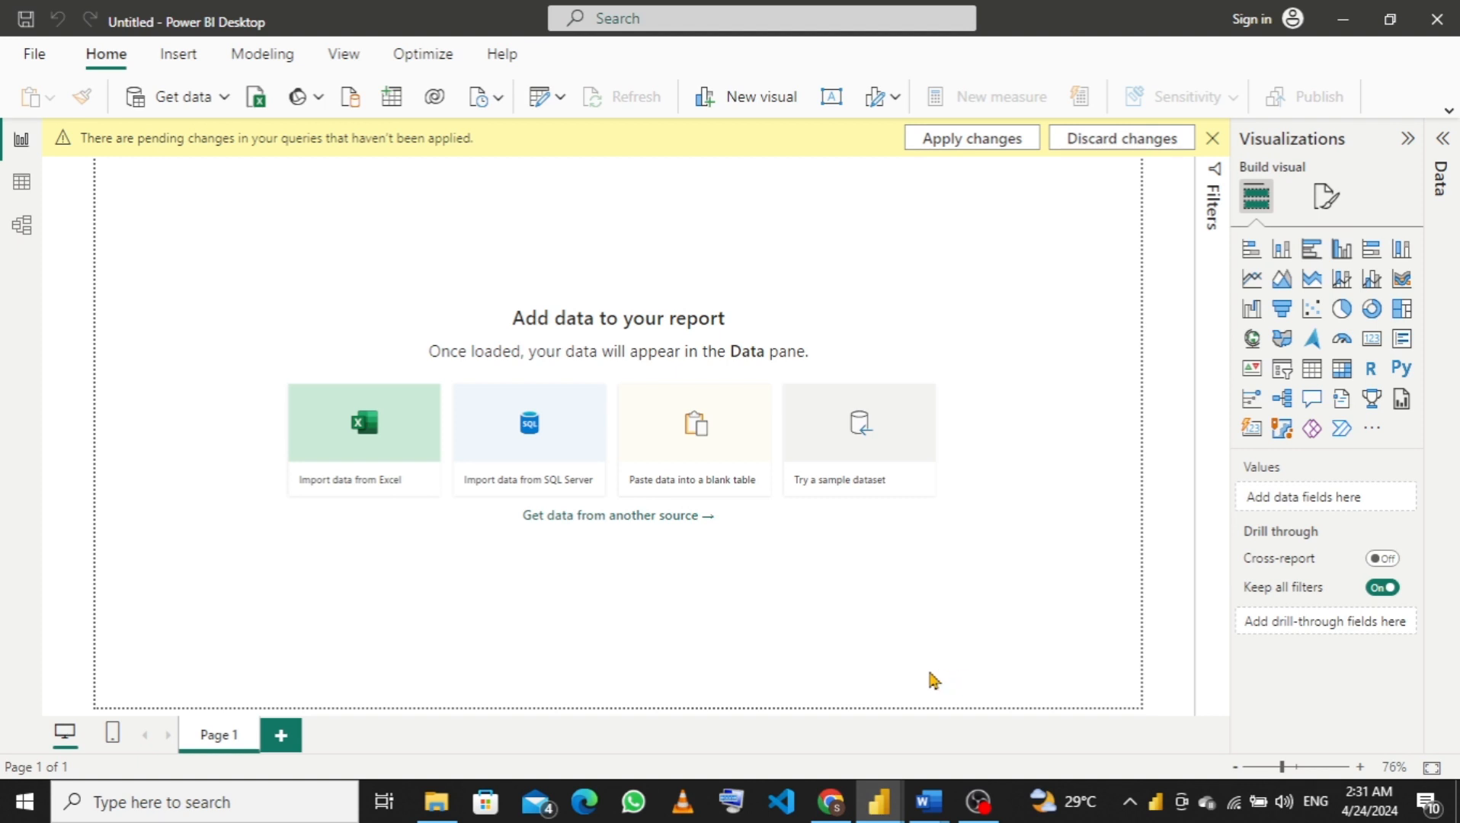
pyautogui.moveTo(873, 814)
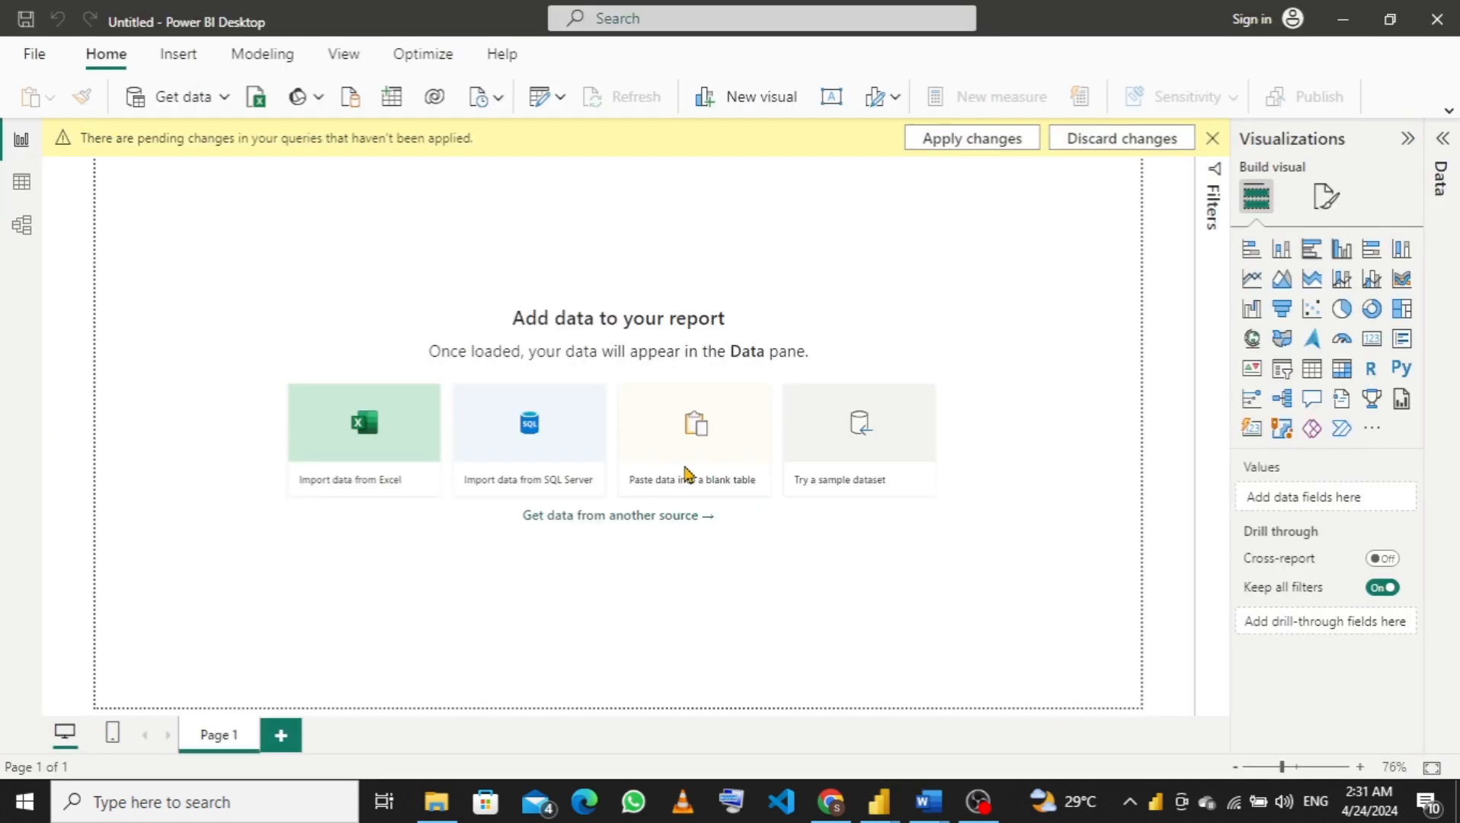
pyautogui.click(873, 789)
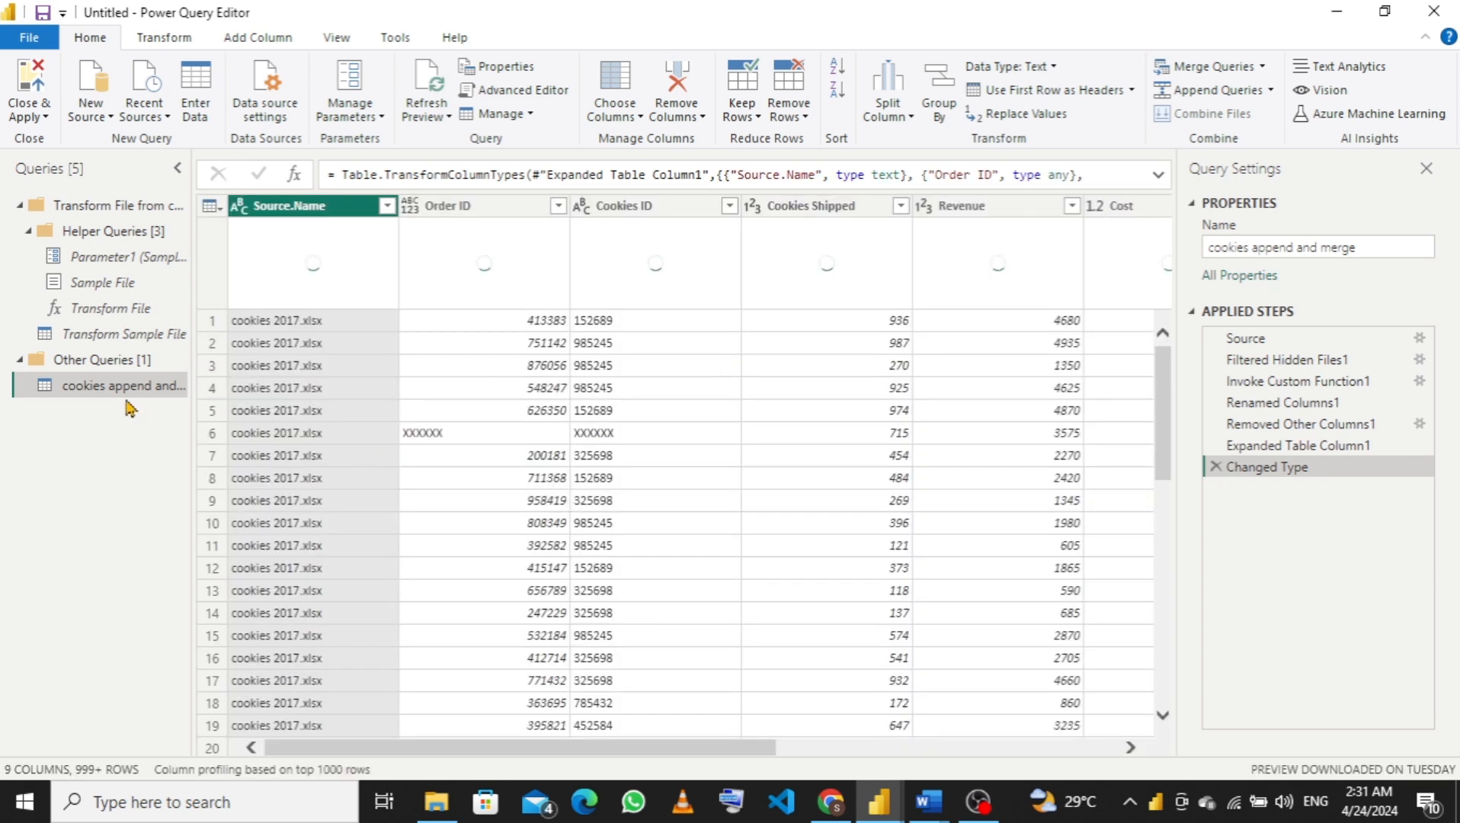
# Rename the cookies append and merge query as fact table.
pyautogui.doubleClick(125, 385)
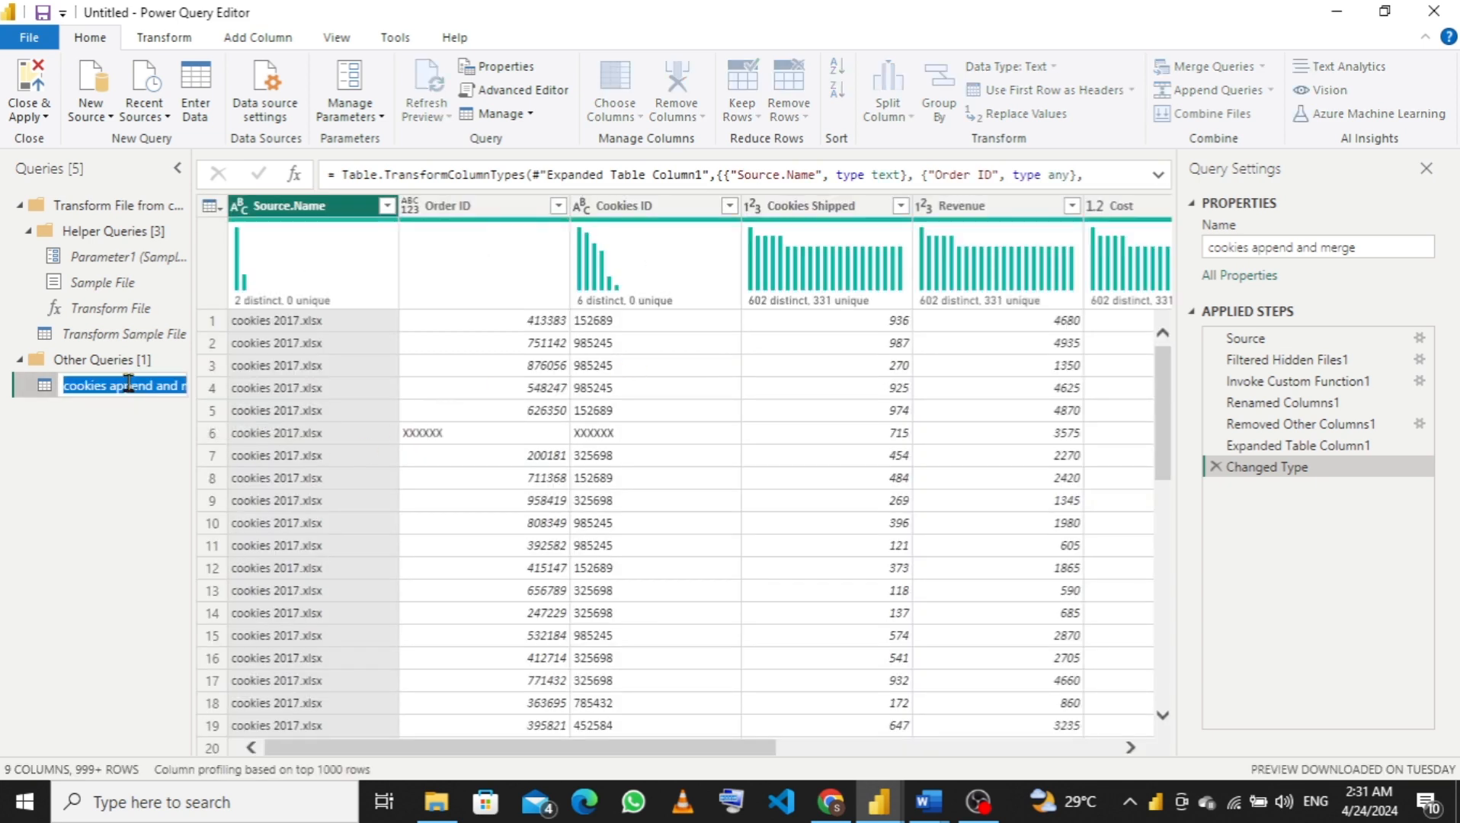
pyautogui.write('fact table')
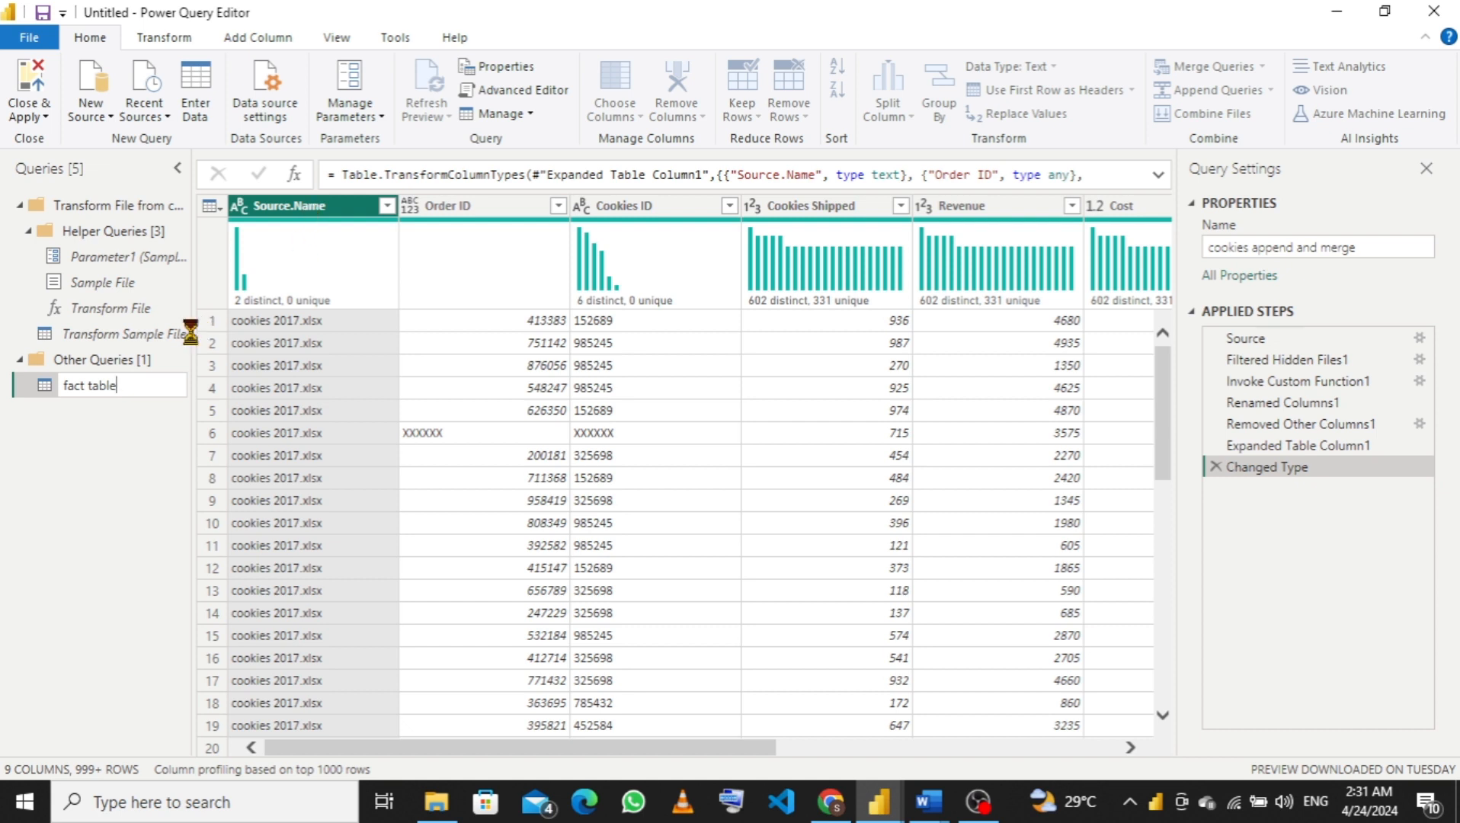
pyautogui.press('Return')
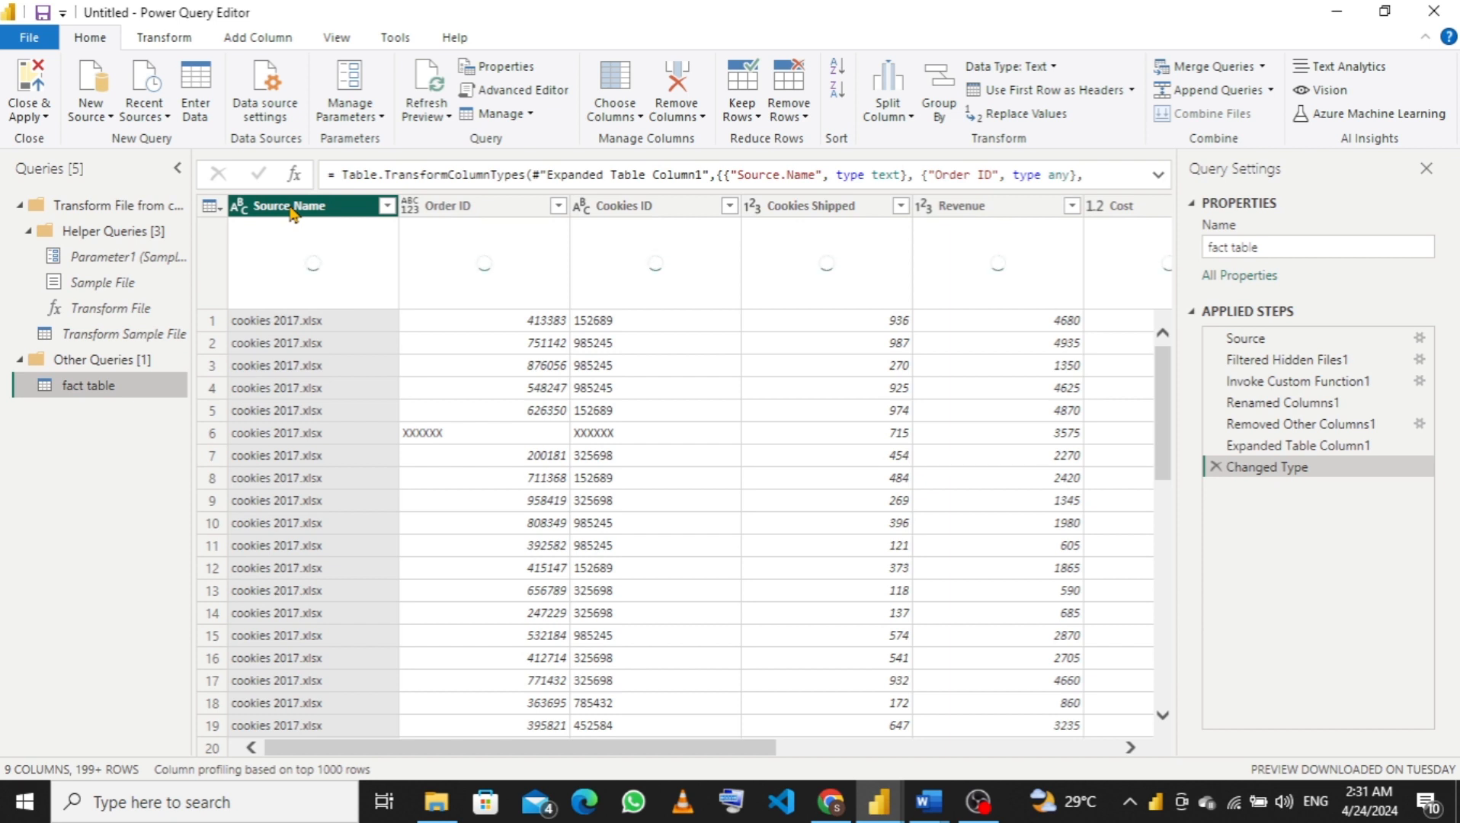
# Remove the Source.Name column from the fact table and set the Order ID column's data type to Text.
pyautogui.rightClick(293, 213)
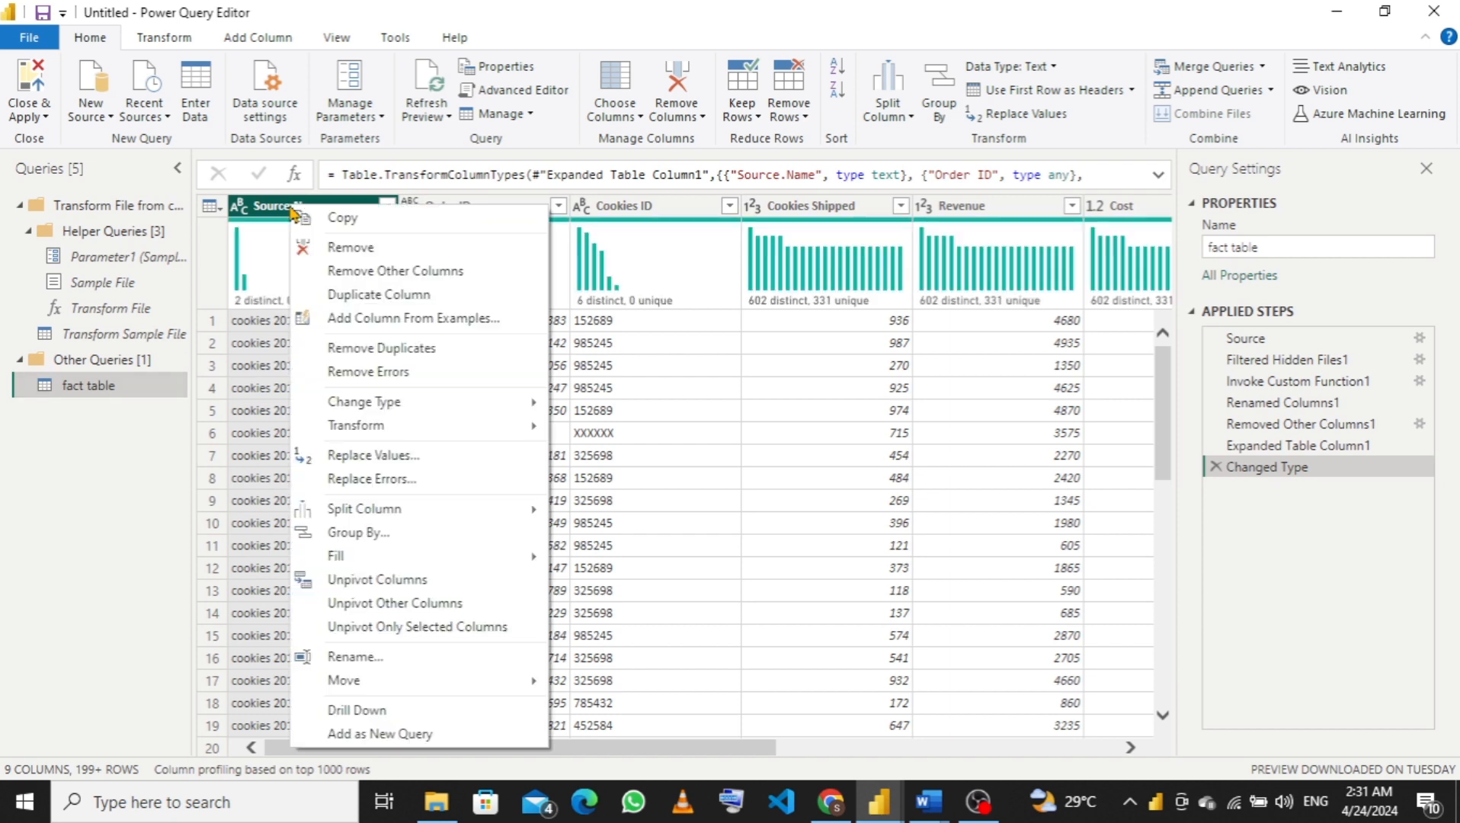
pyautogui.click(350, 247)
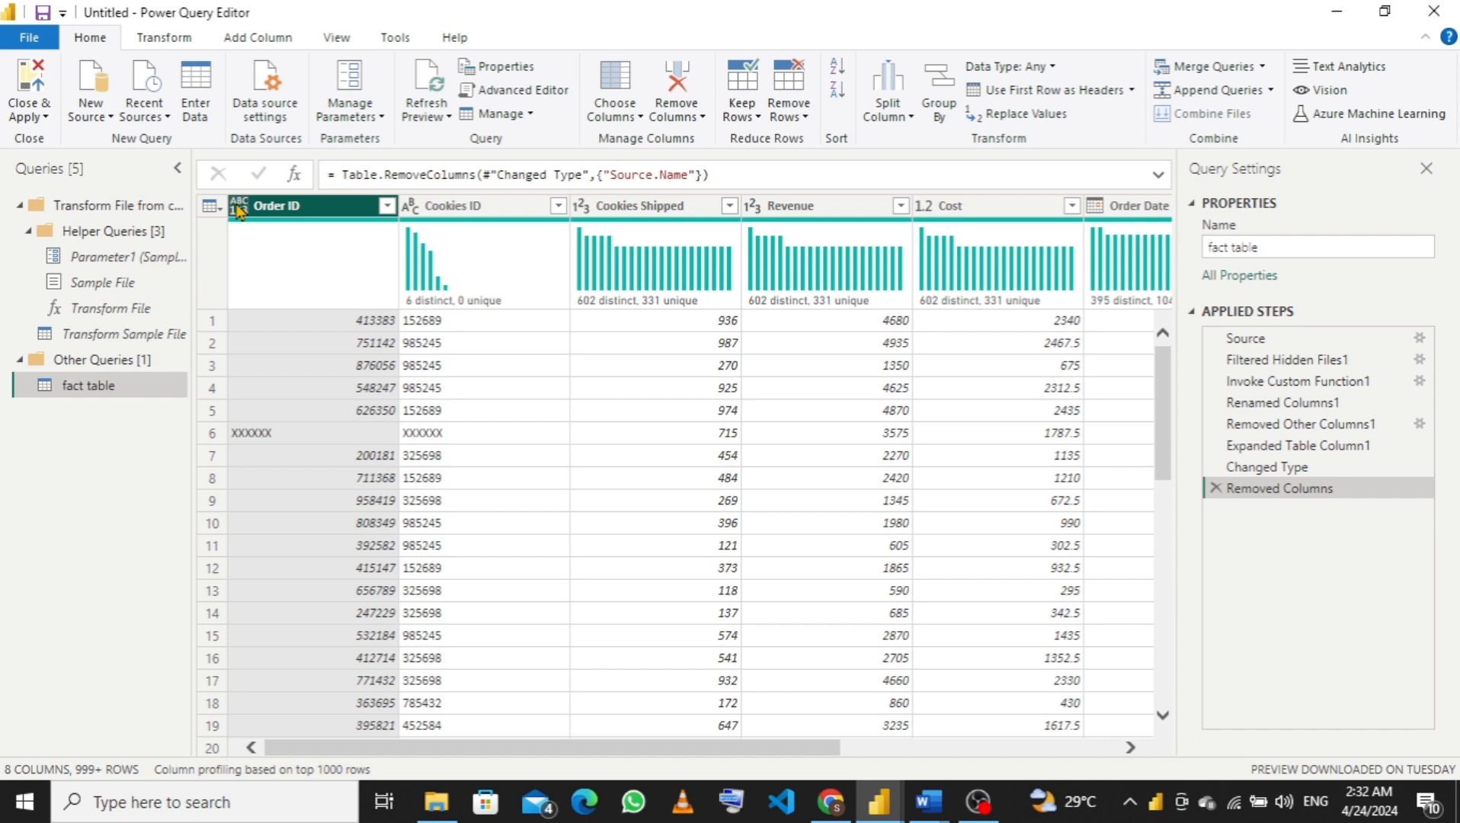
pyautogui.click(238, 208)
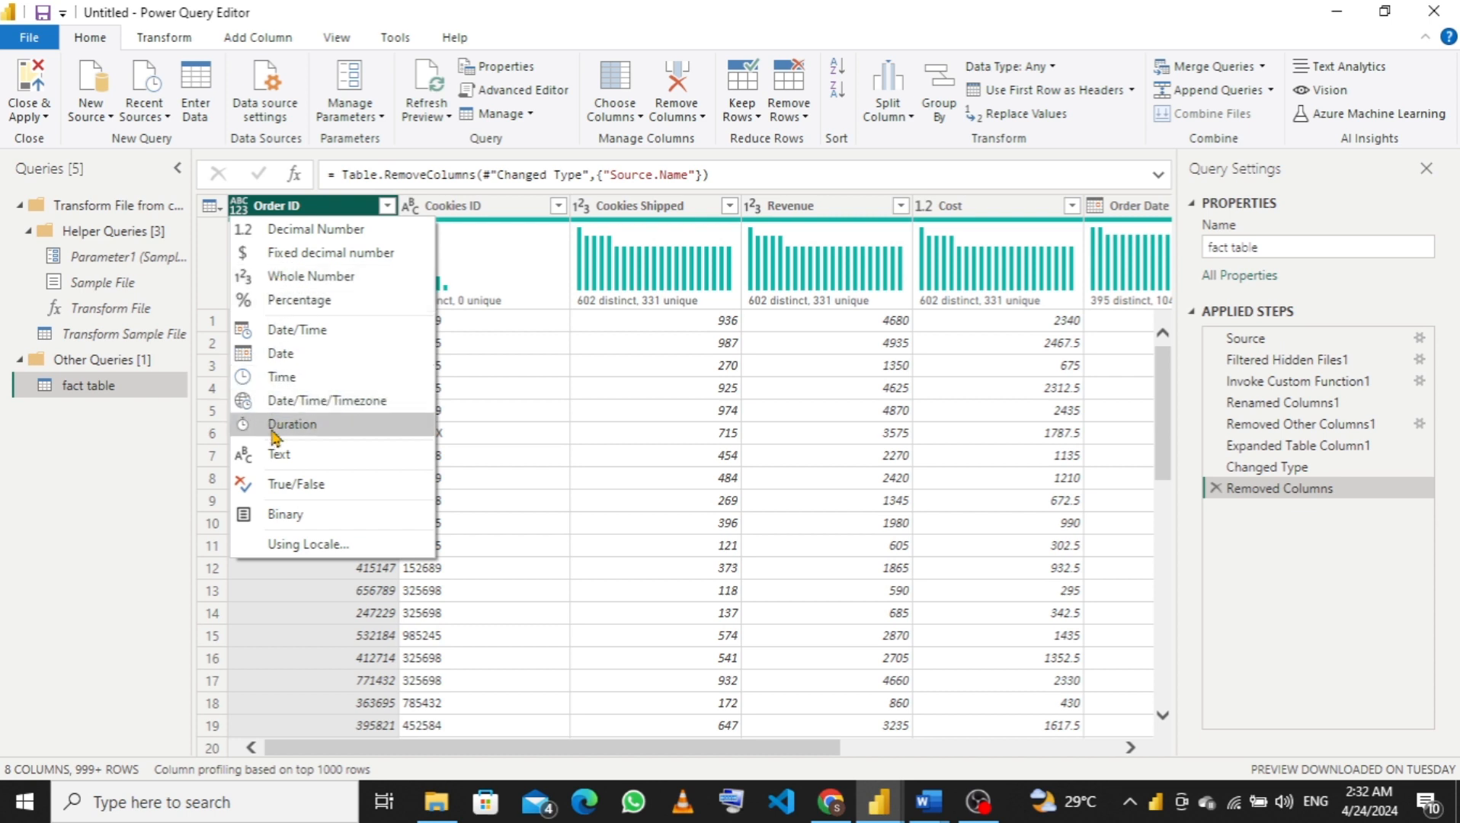
pyautogui.click(281, 455)
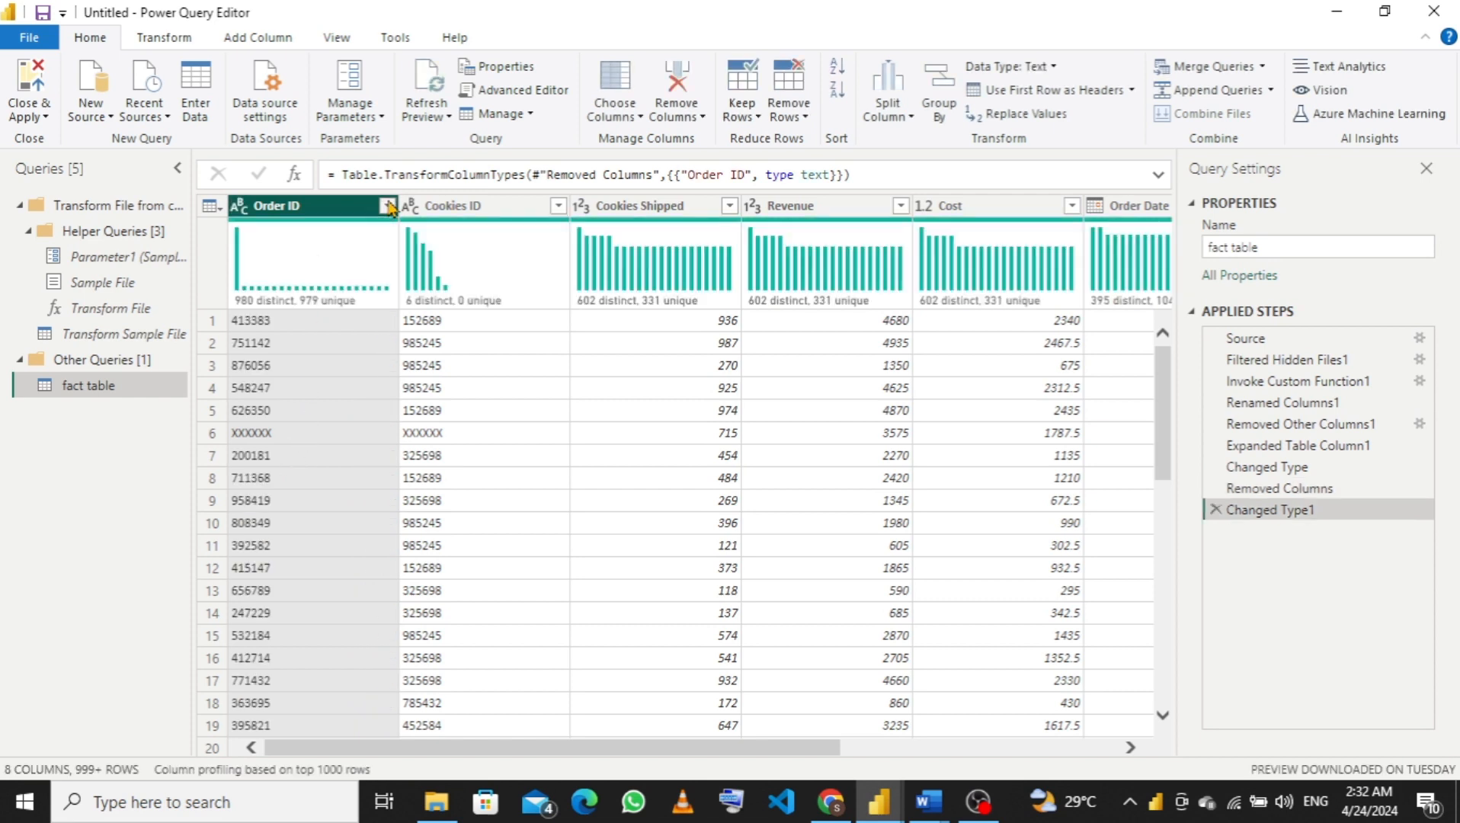
# Try sorting the fact table by Order ID in descending order, and delete the sort from the applied steps.
pyautogui.click(387, 206)
pyautogui.click(387, 206)
pyautogui.click(387, 206)
pyautogui.click(87, 215)
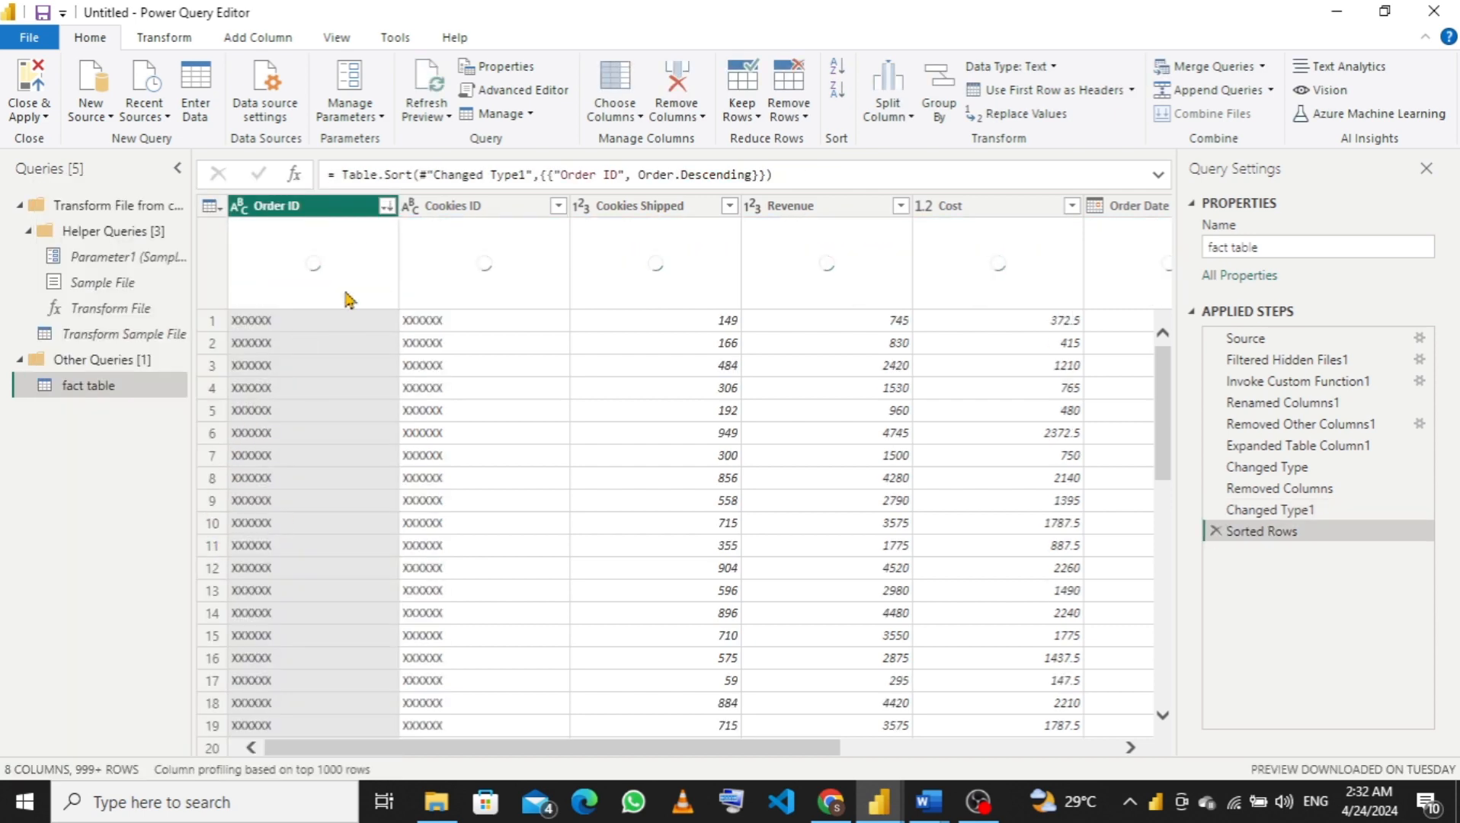
pyautogui.click(388, 206)
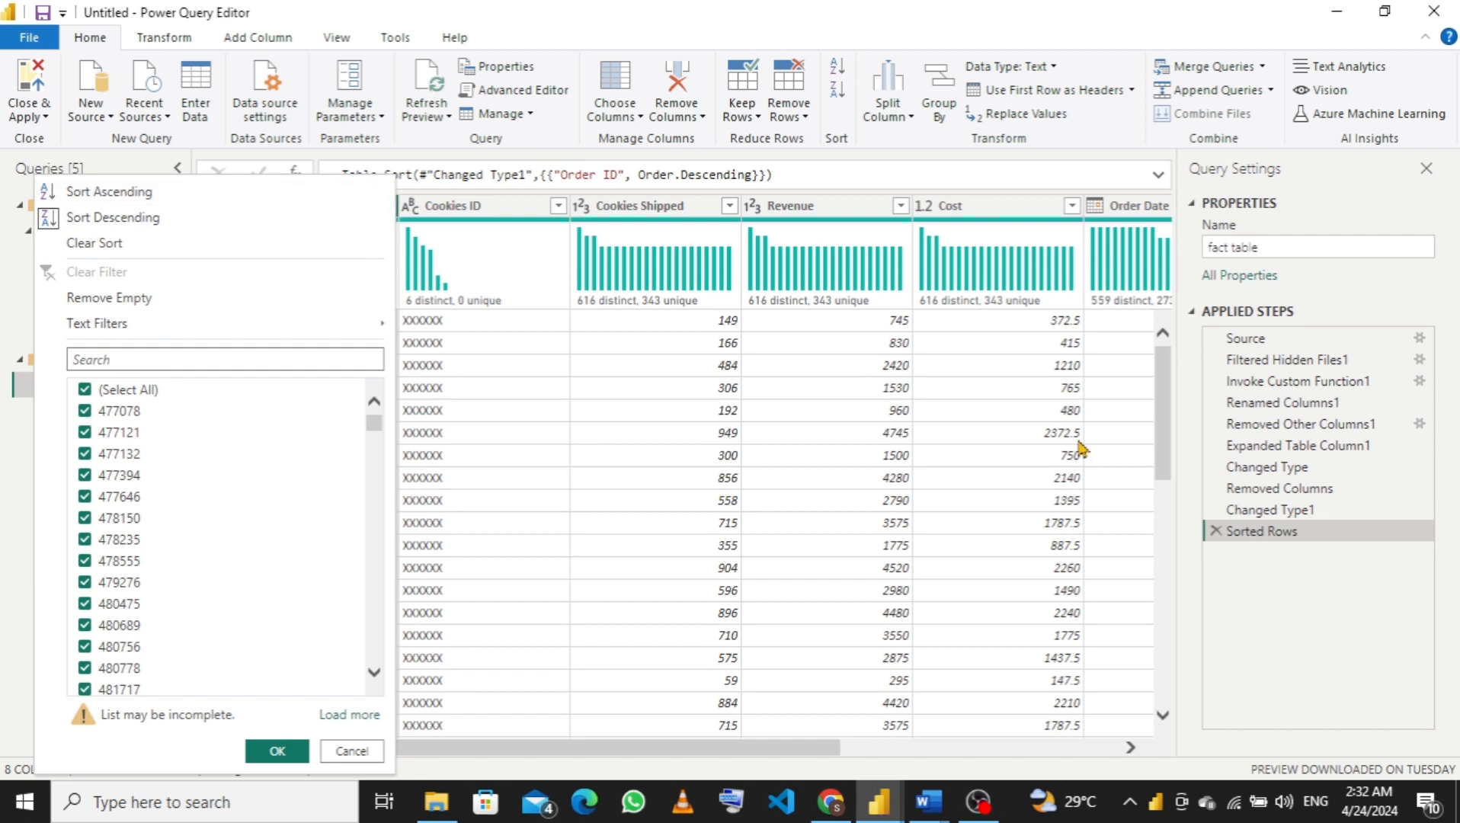
pyautogui.click(1217, 532)
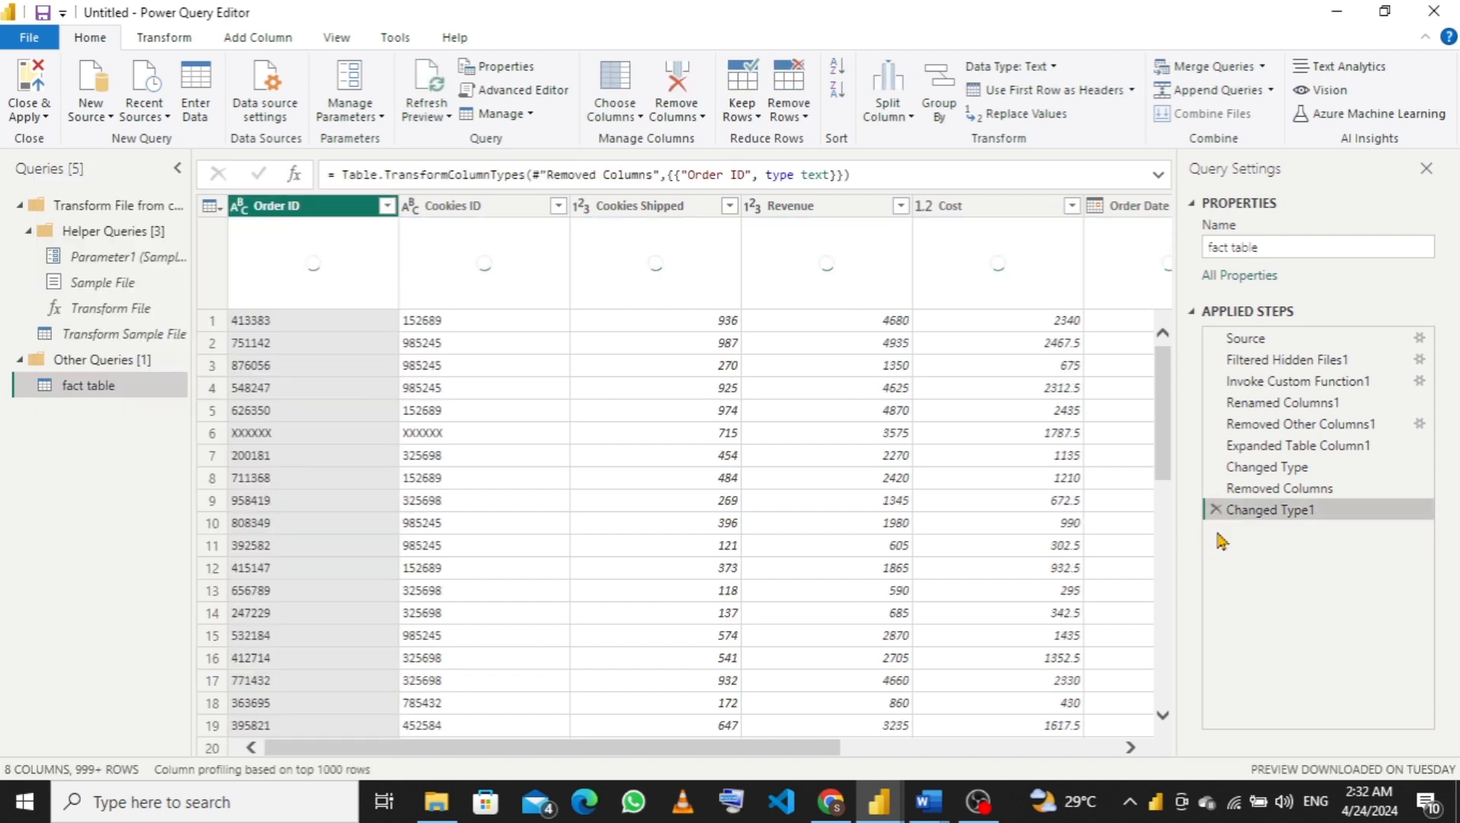
# Filter the Order ID column to exclude the XXXXXX placeholder rows.
pyautogui.click(387, 207)
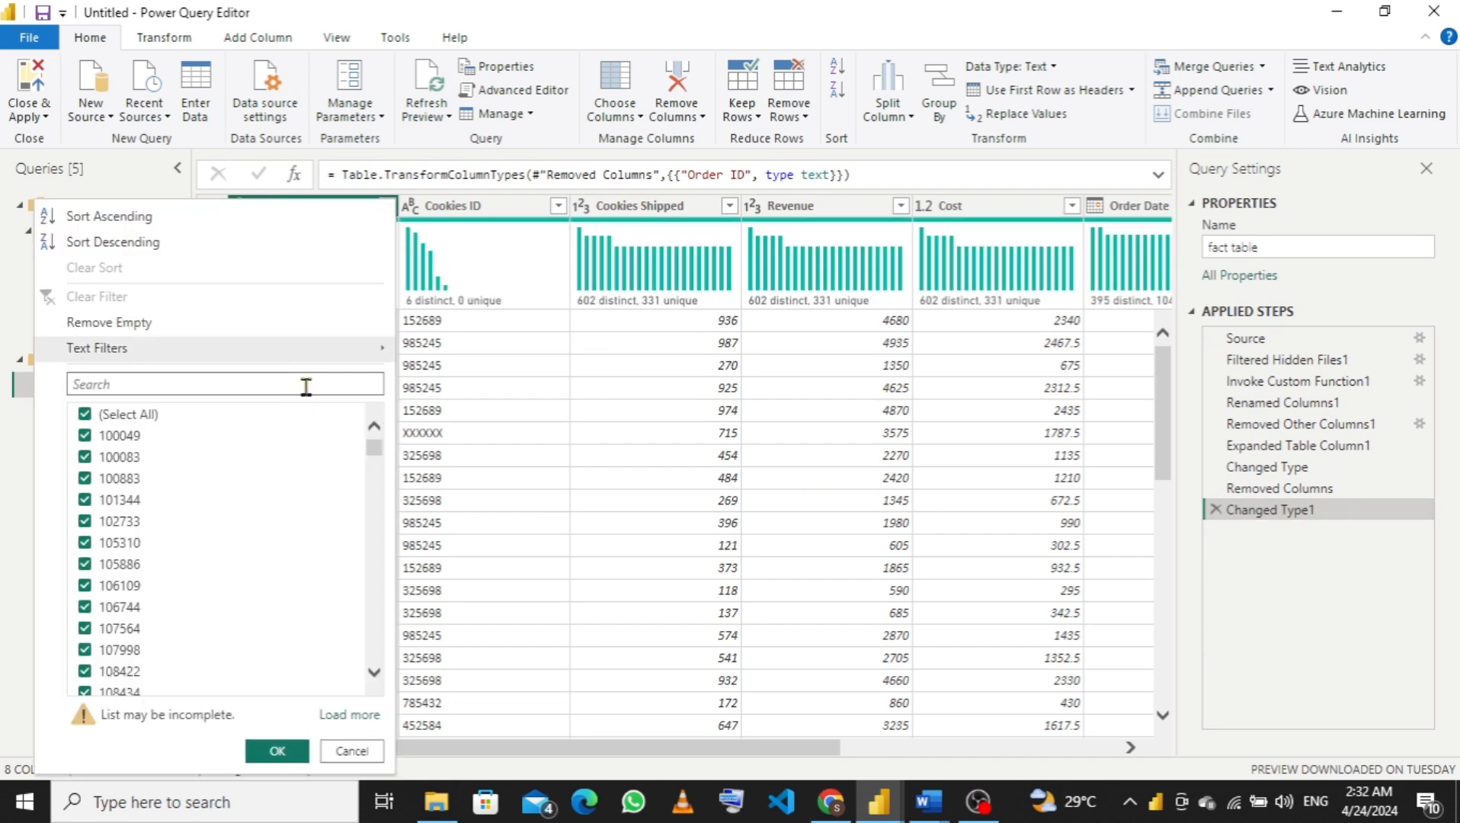
pyautogui.scroll(-3, 381, 535)
pyautogui.scroll(-5, 381, 536)
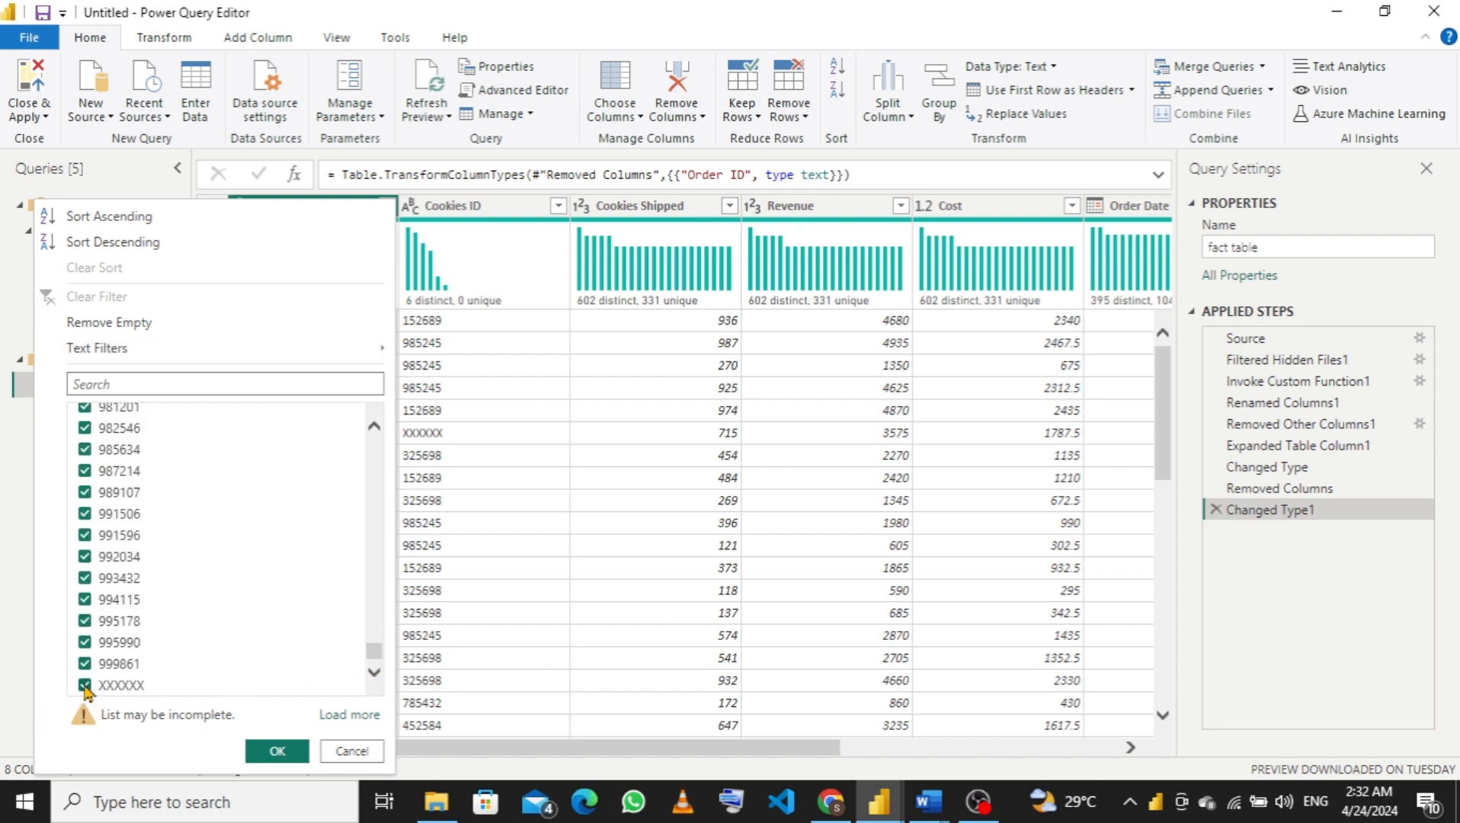
pyautogui.click(86, 686)
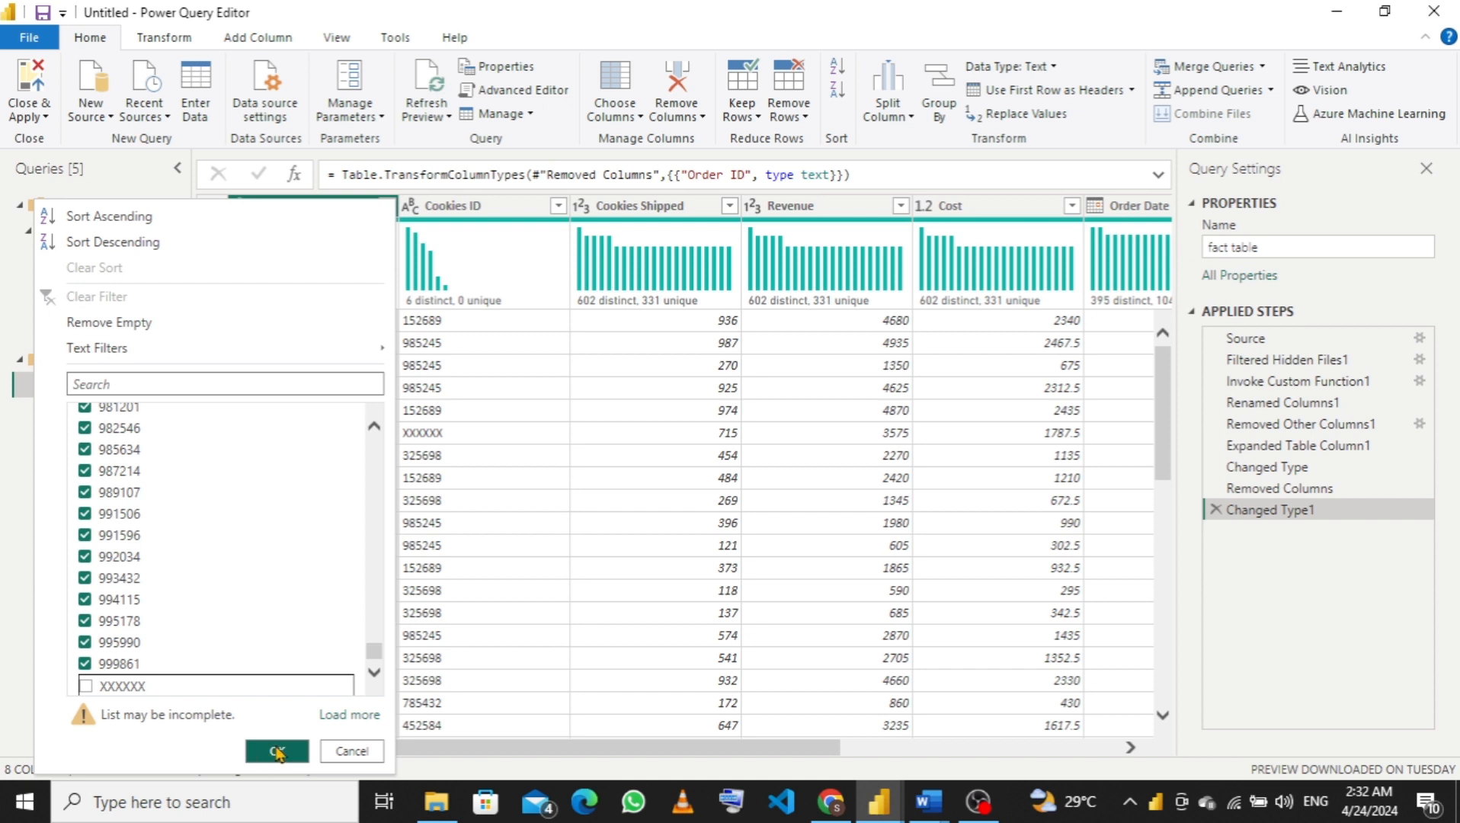
pyautogui.click(278, 753)
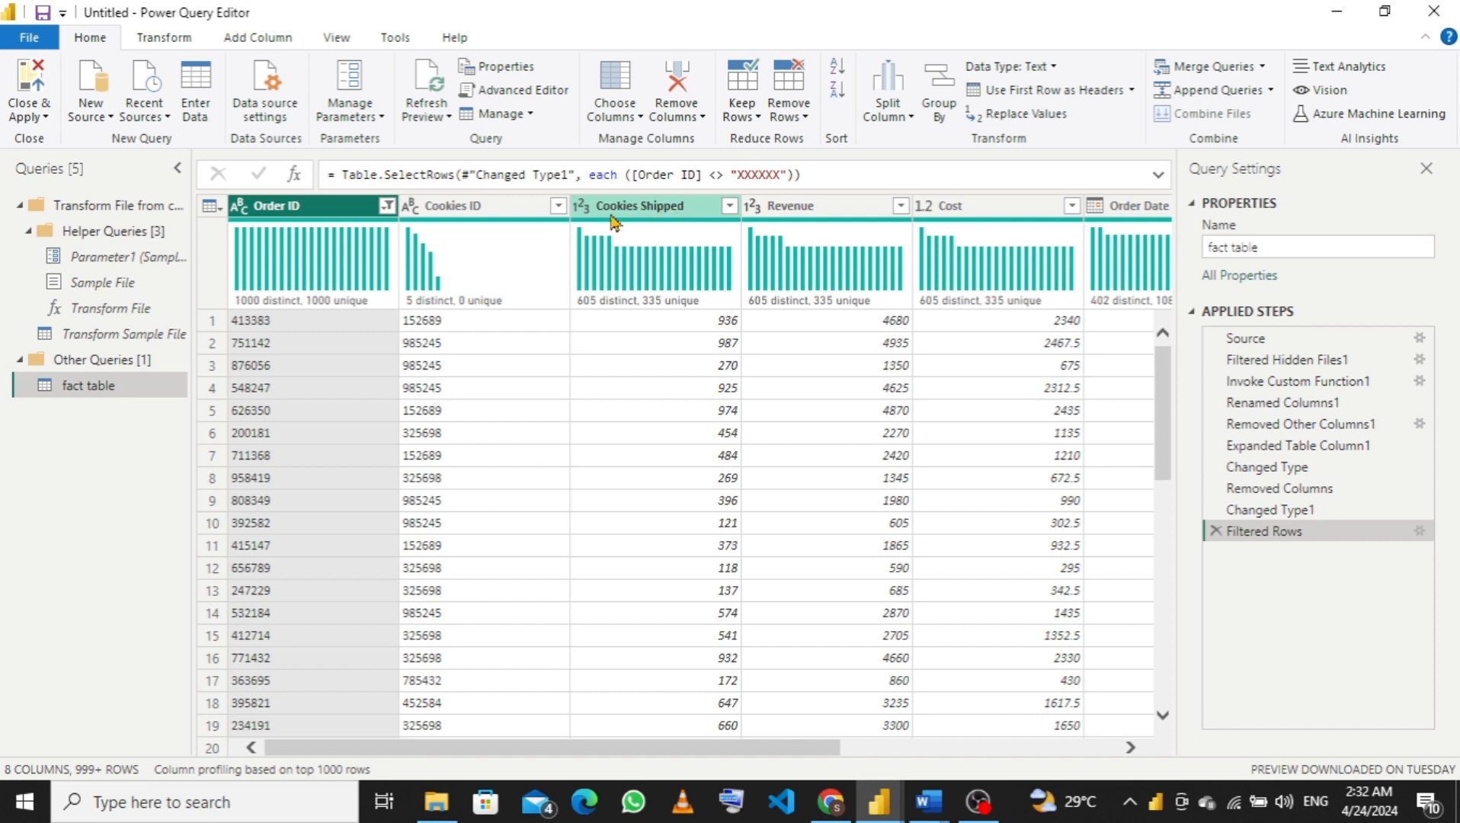
# Set the Revenue column's data type to Fixed decimal number.
pyautogui.click(755, 207)
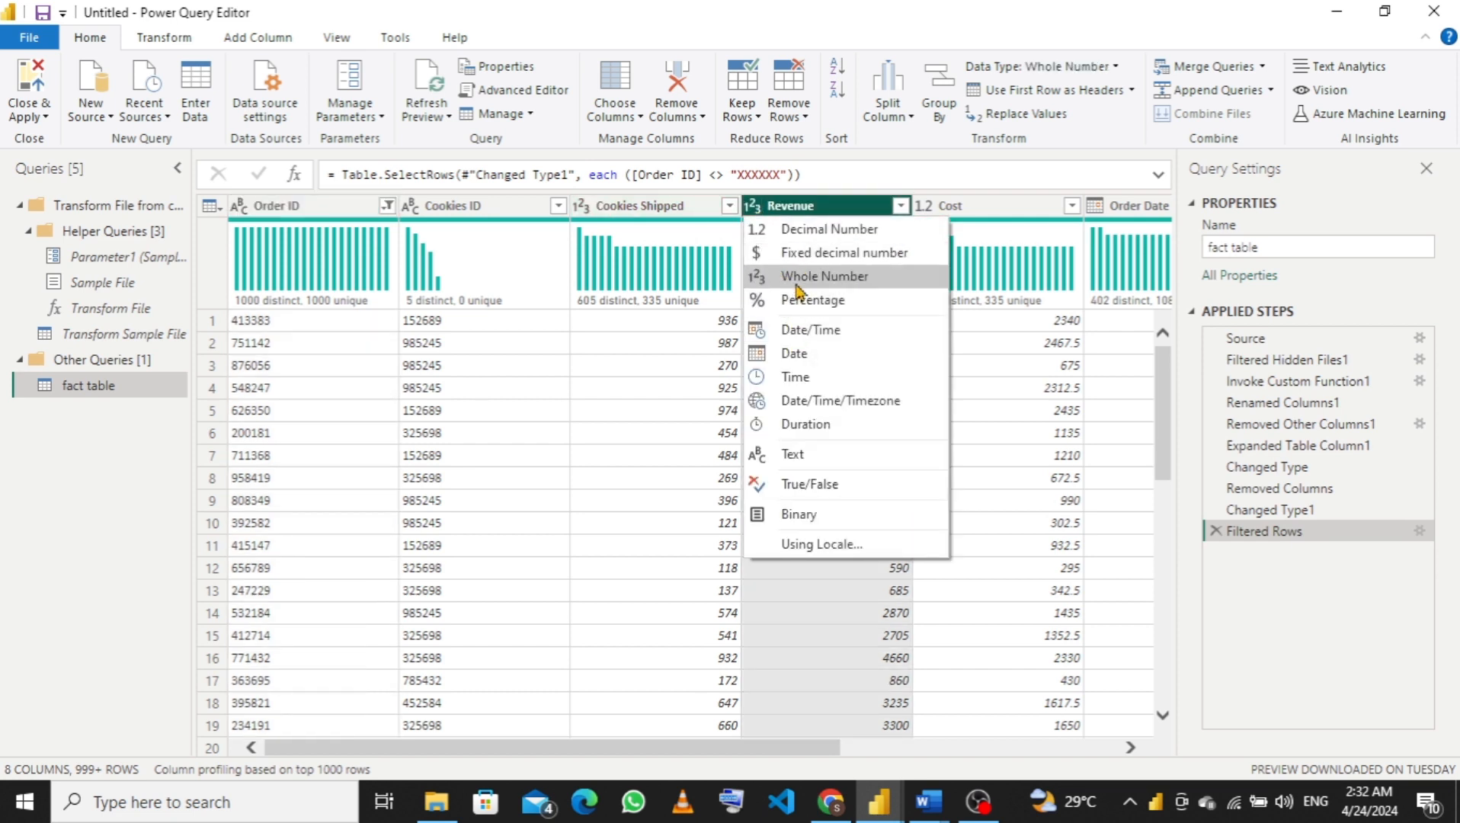
pyautogui.click(808, 260)
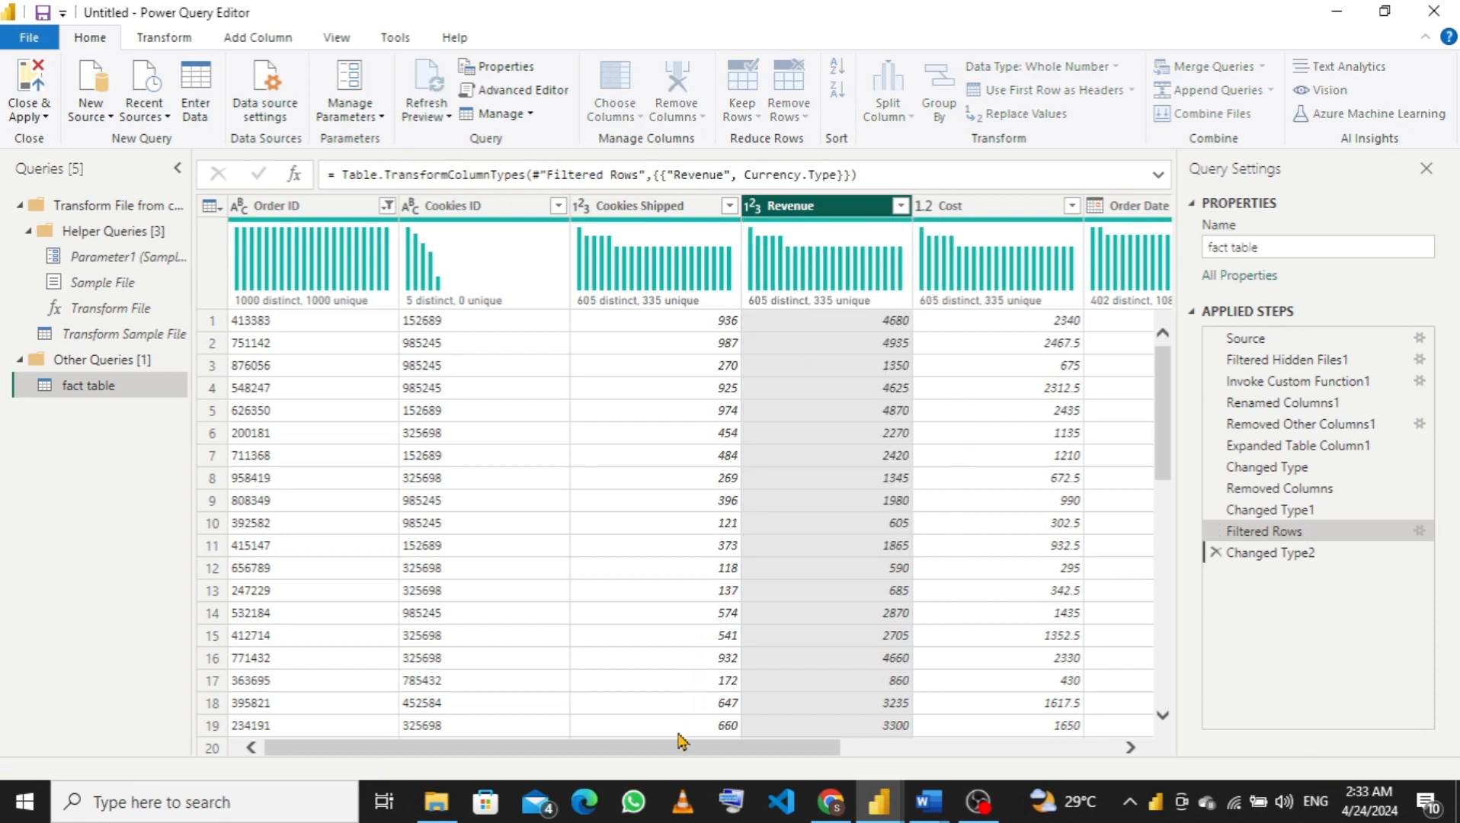
pyautogui.moveTo(681, 762); pyautogui.dragTo(887, 759)
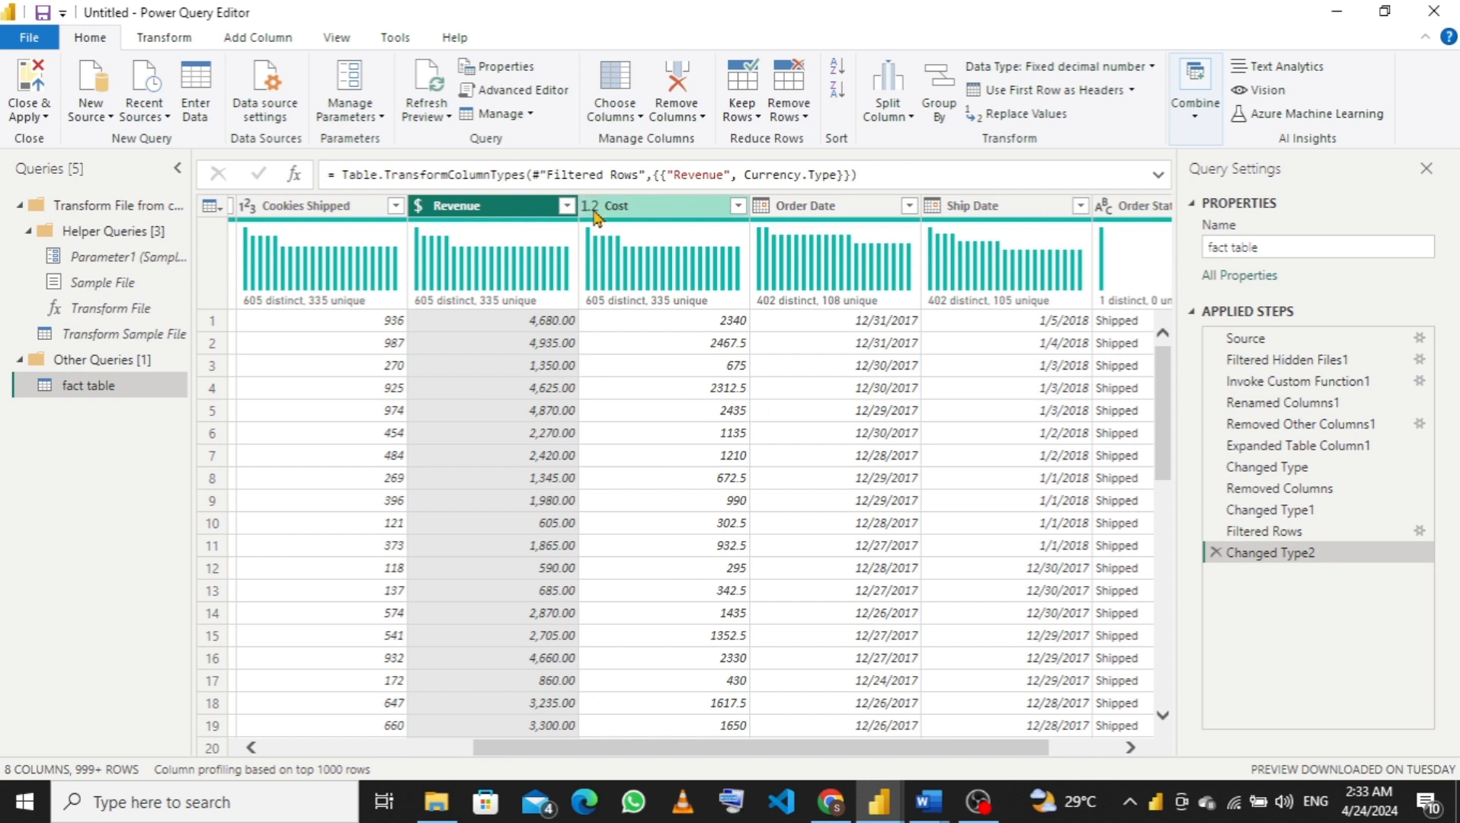
pyautogui.rightClick(640, 206)
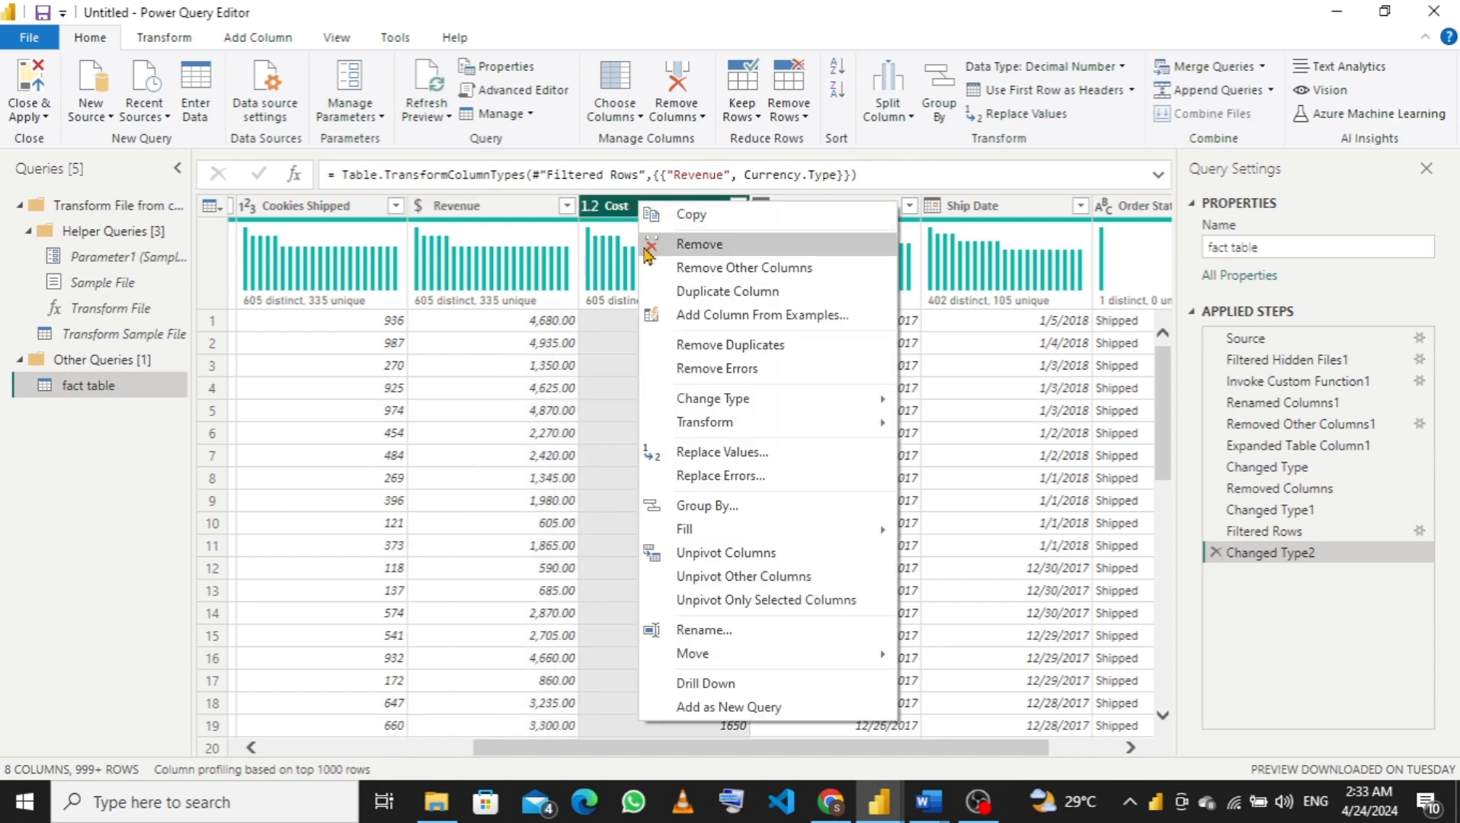
pyautogui.press('Escape')
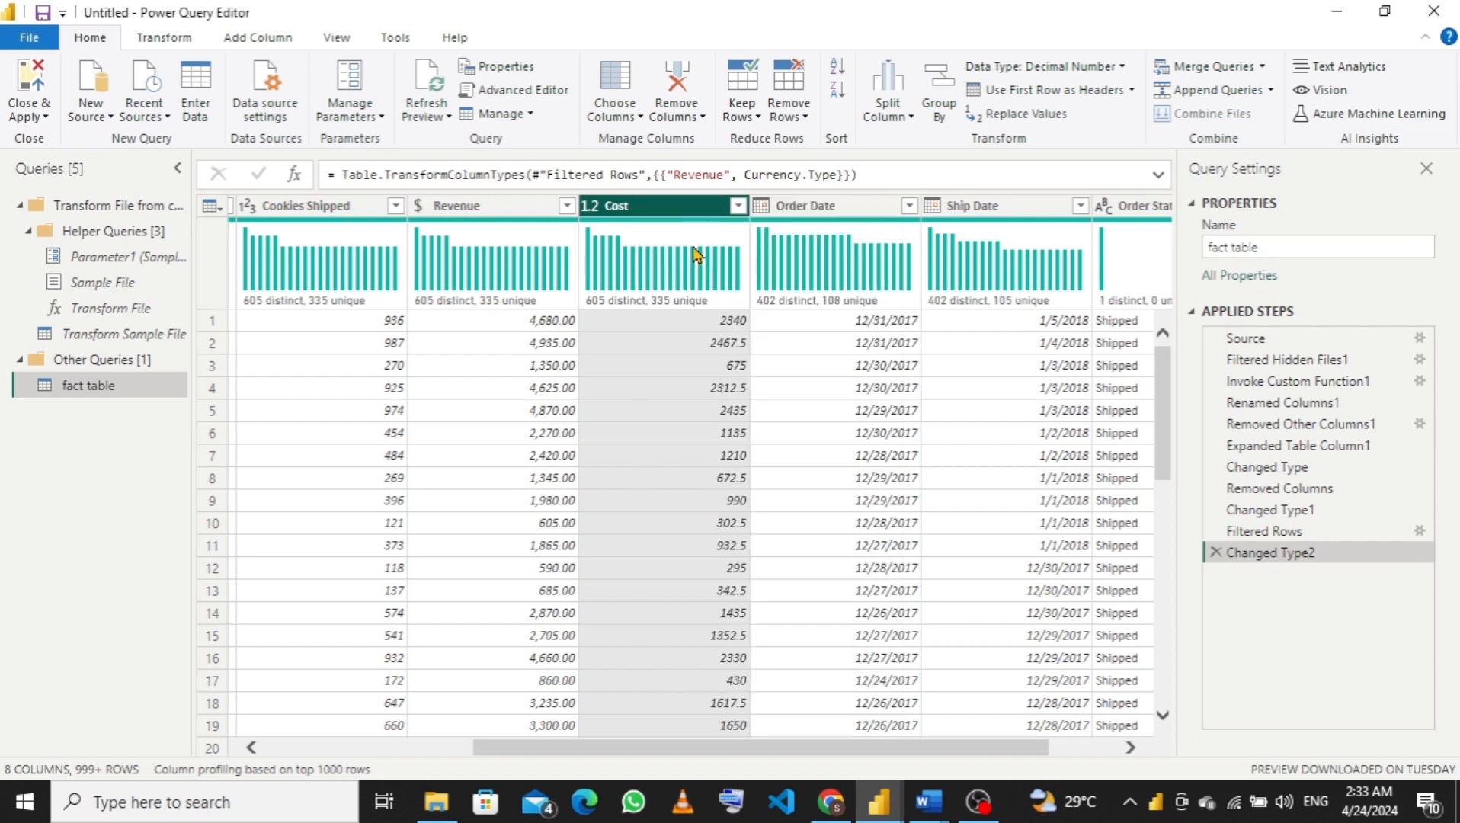
# Remove the Cost and Order Status columns from the fact table.
pyautogui.press('Delete')
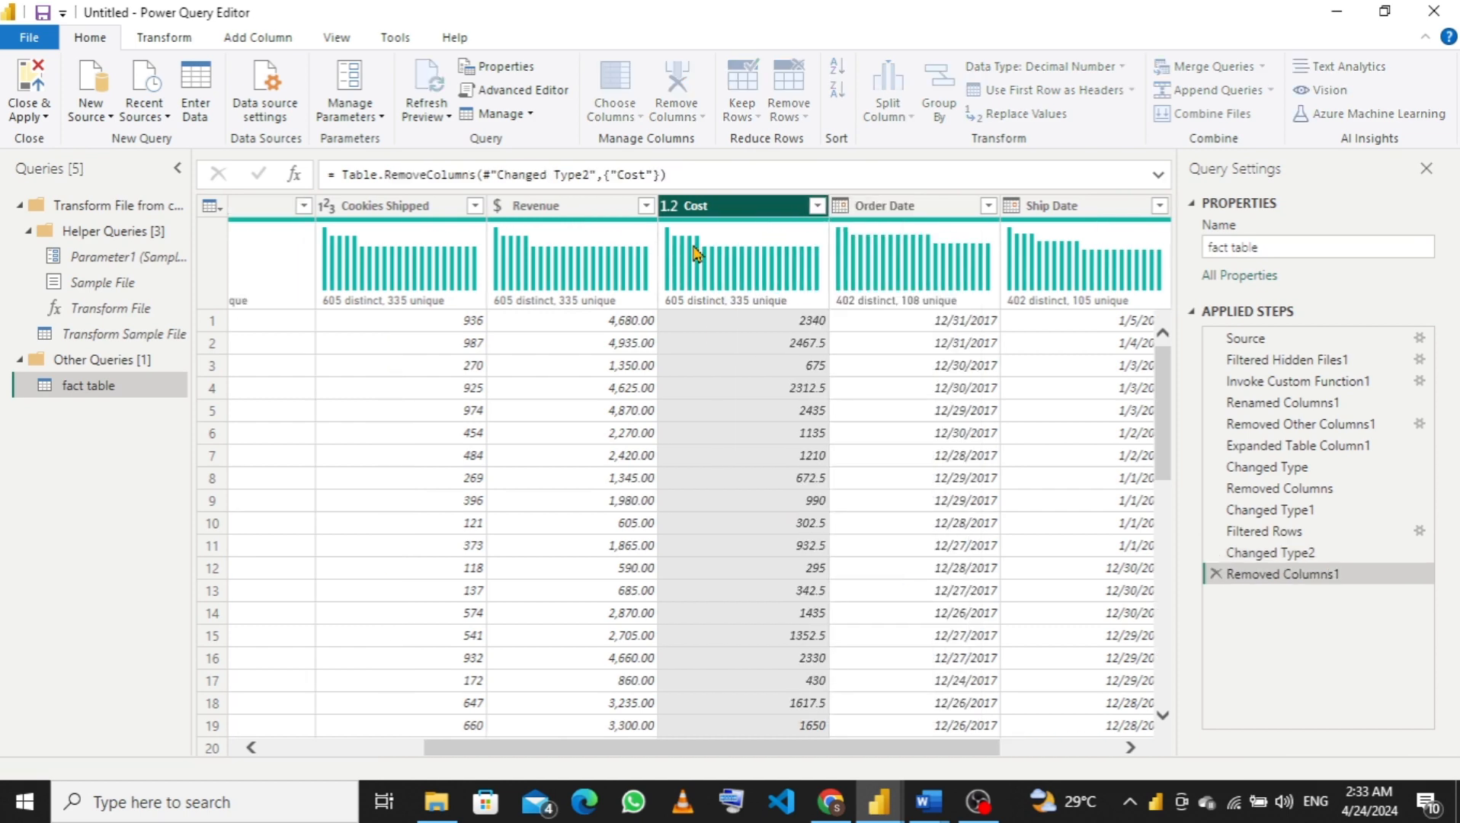
pyautogui.moveTo(603, 749); pyautogui.dragTo(698, 751)
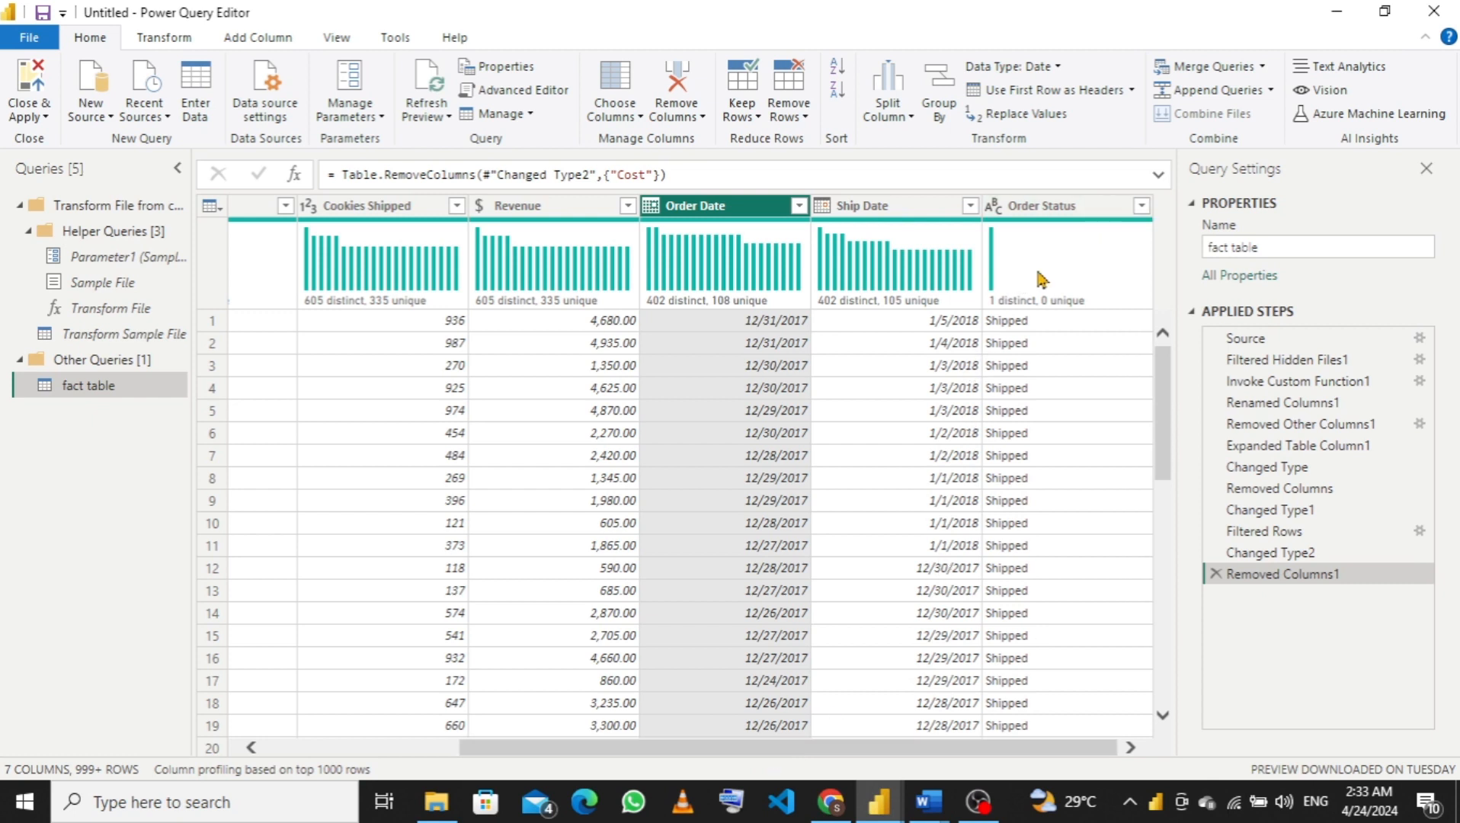
pyautogui.click(1142, 206)
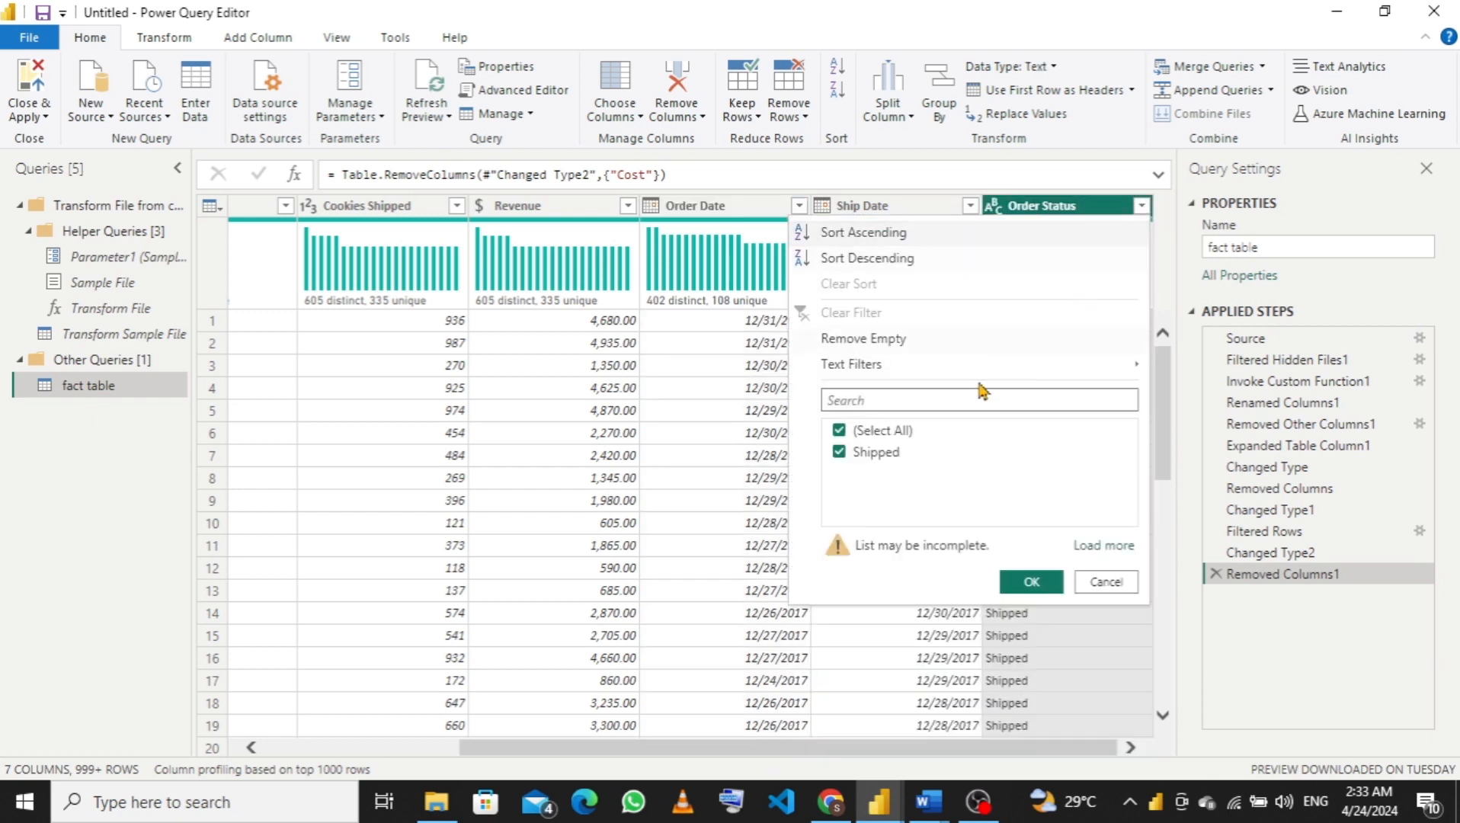
pyautogui.click(1091, 582)
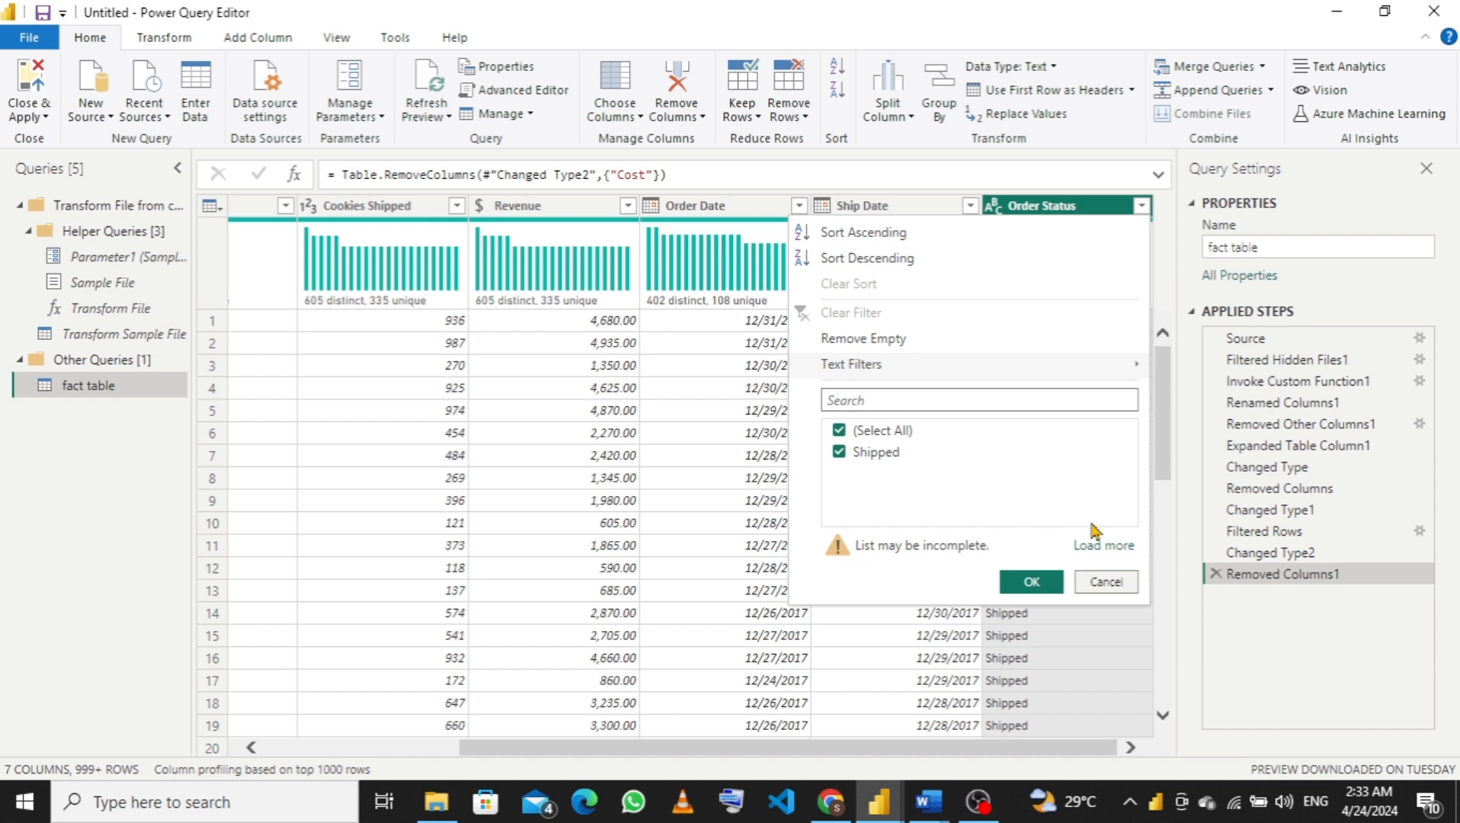
pyautogui.rightClick(1065, 206)
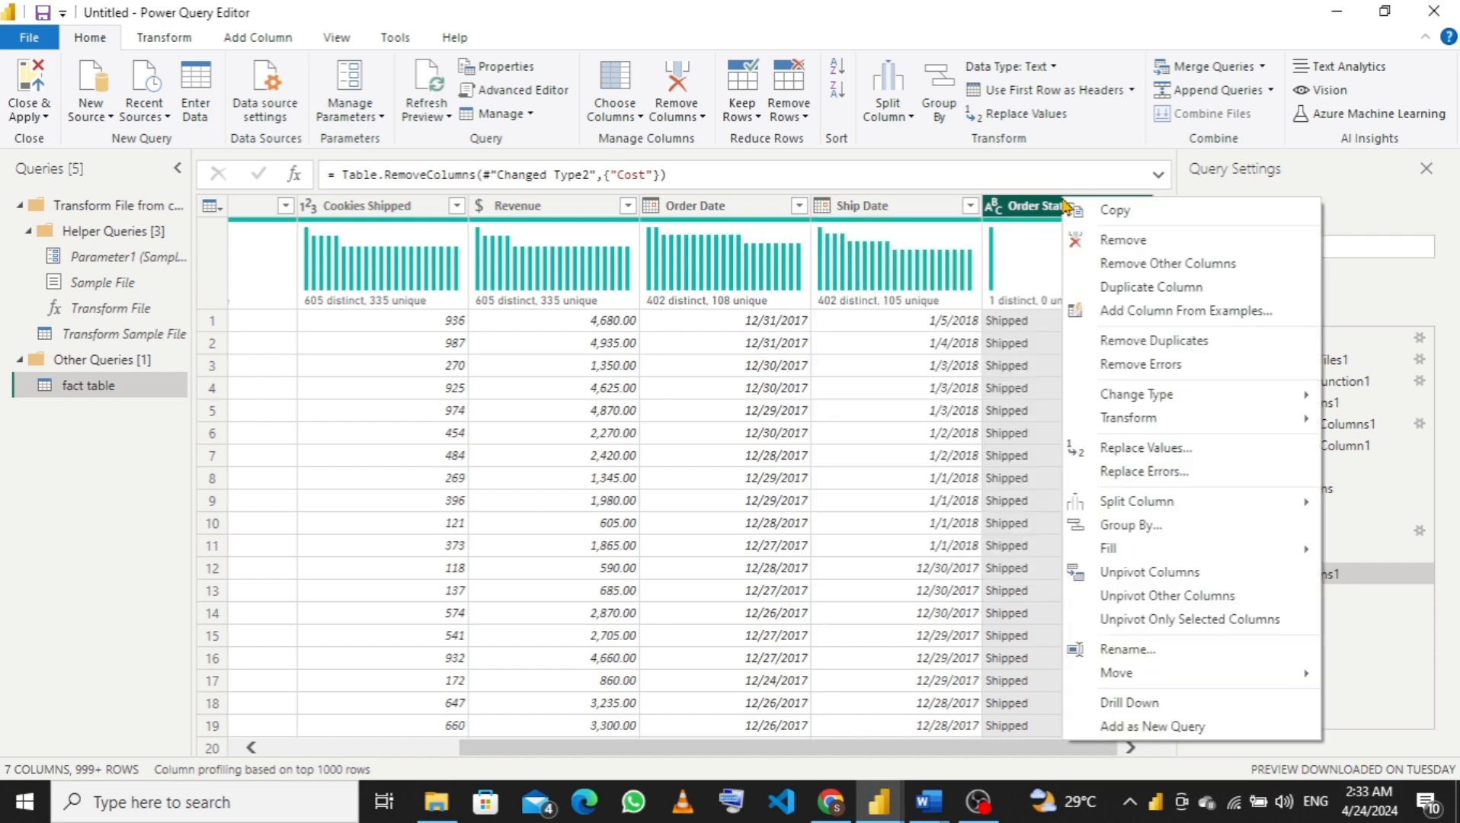
pyautogui.click(1102, 241)
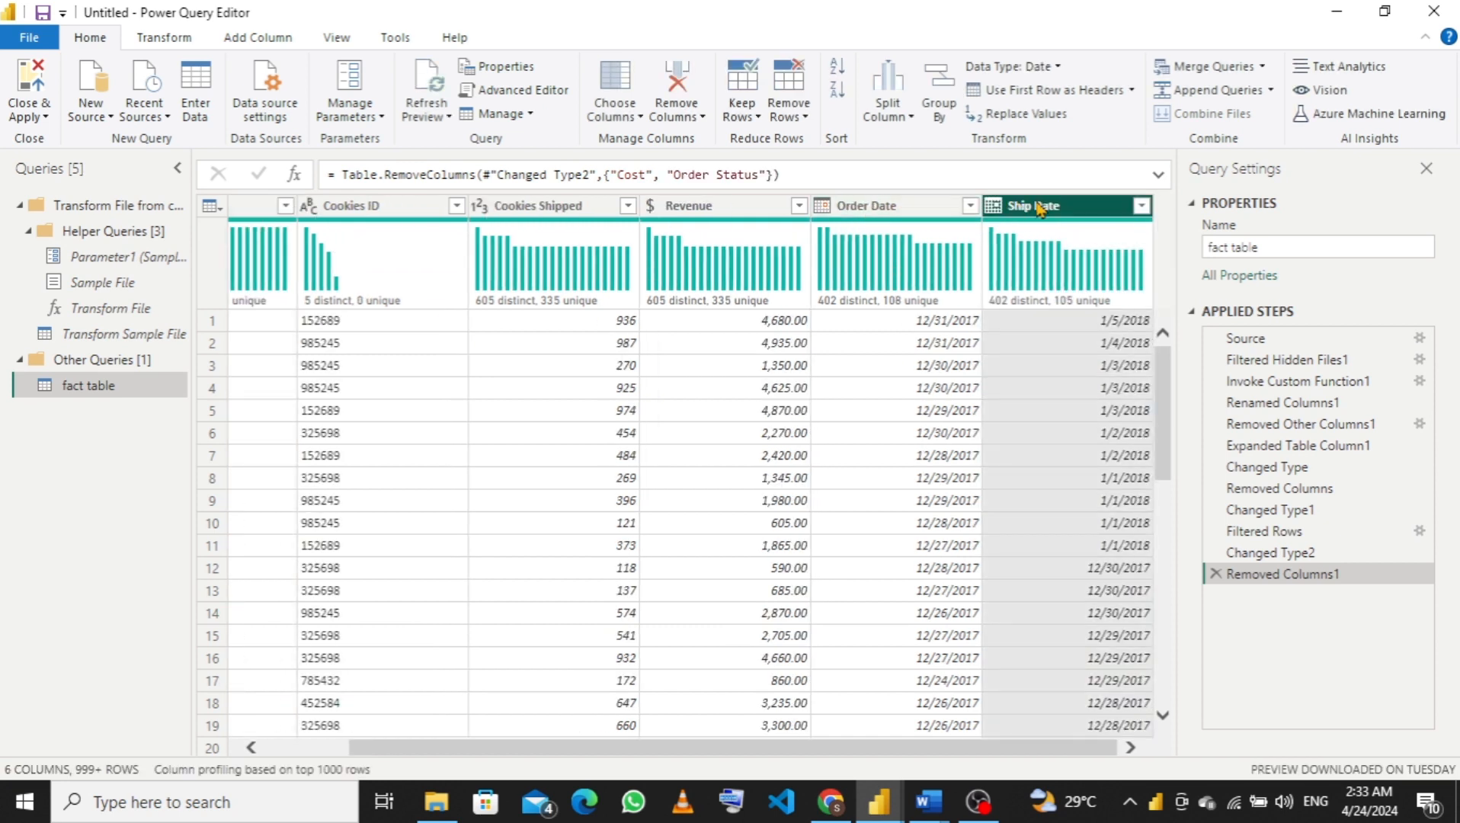
# Add a column to the fact table that subtracts Order Date from Ship Date in days.
pyautogui.click(915, 213)
pyautogui.click(1021, 207)
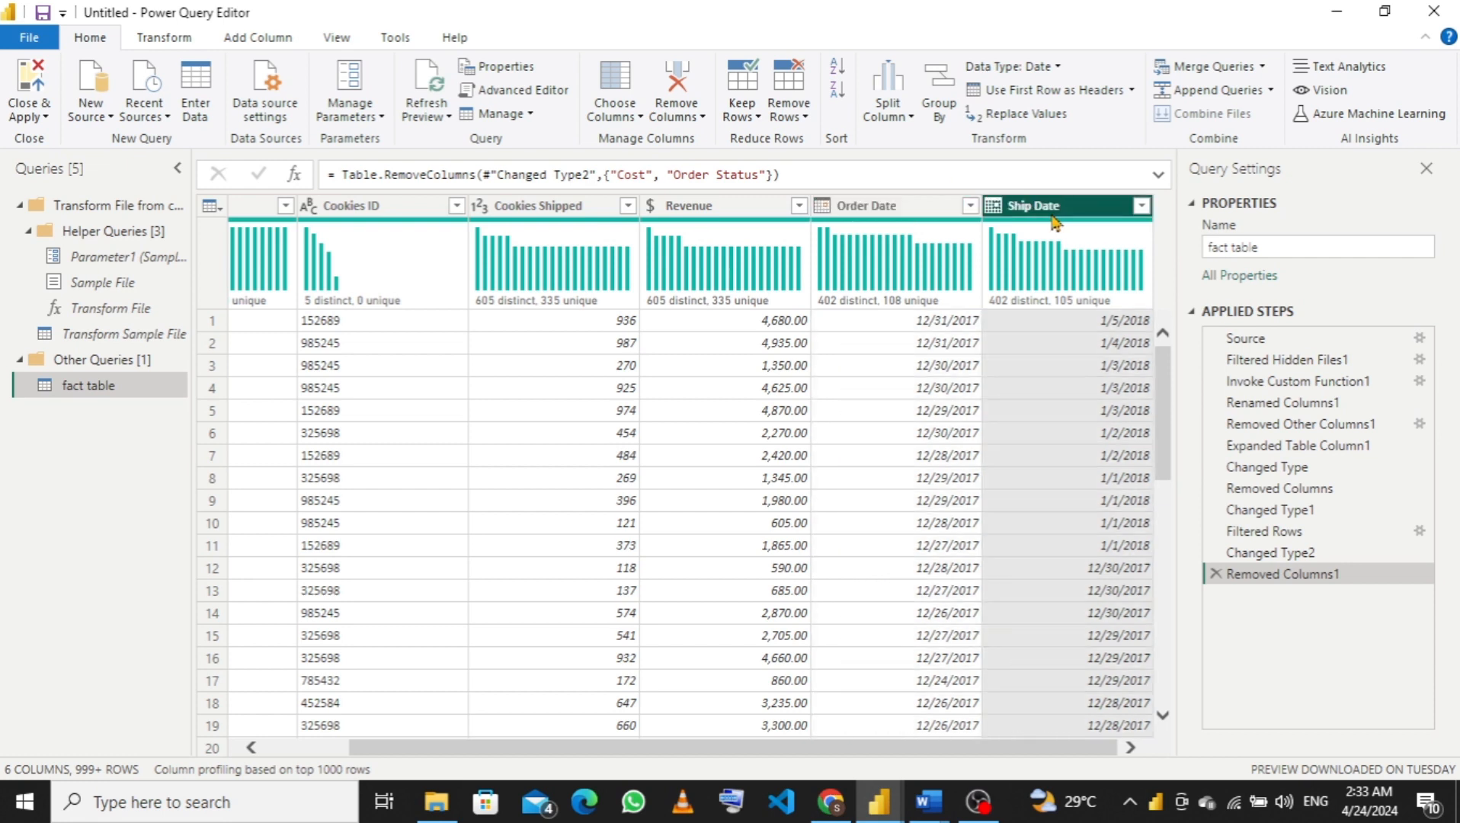
pyautogui.keyDown('ctrl'); pyautogui.click(899, 207); pyautogui.keyUp('ctrl')
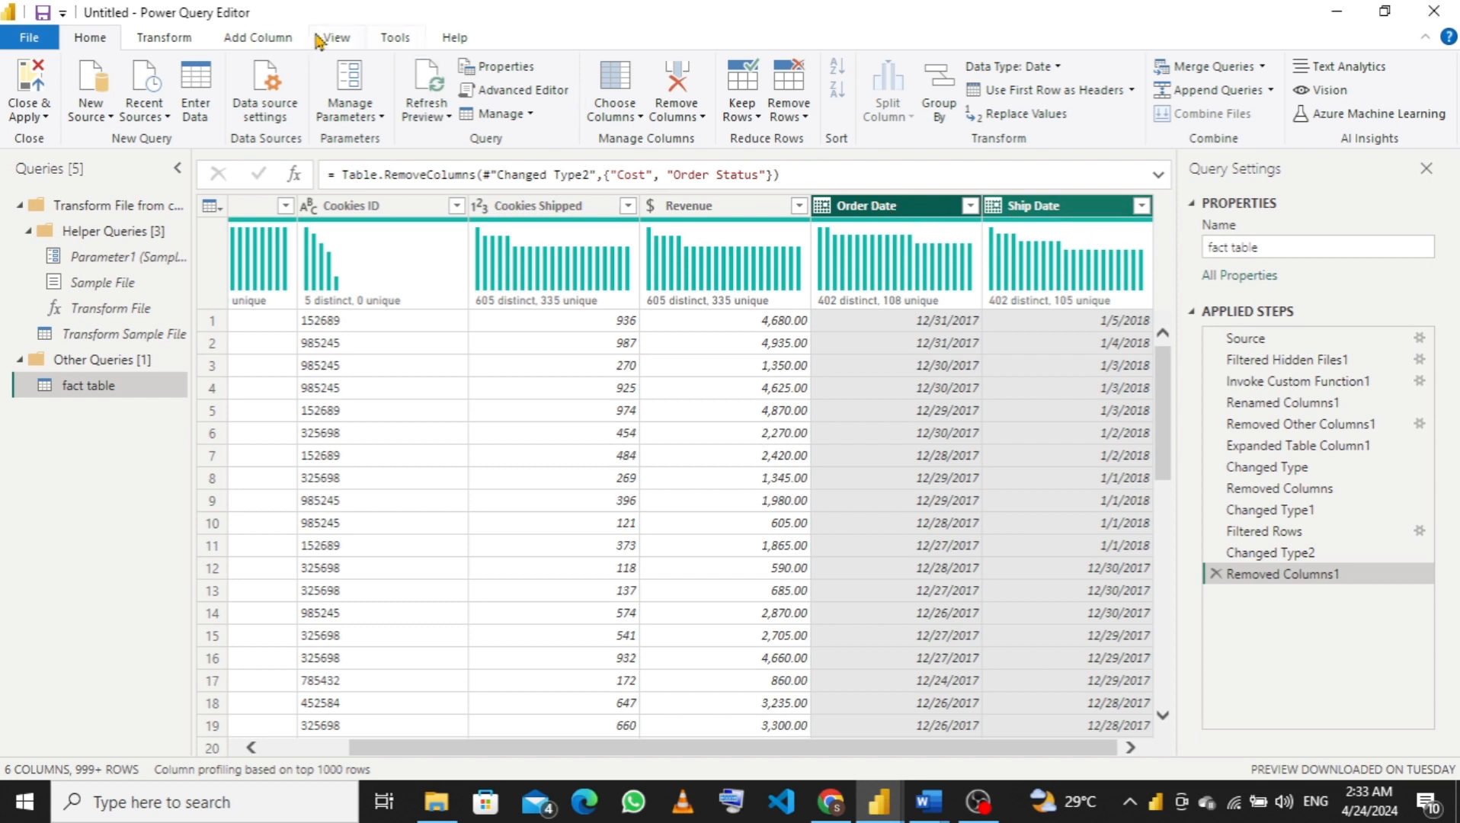
pyautogui.click(257, 40)
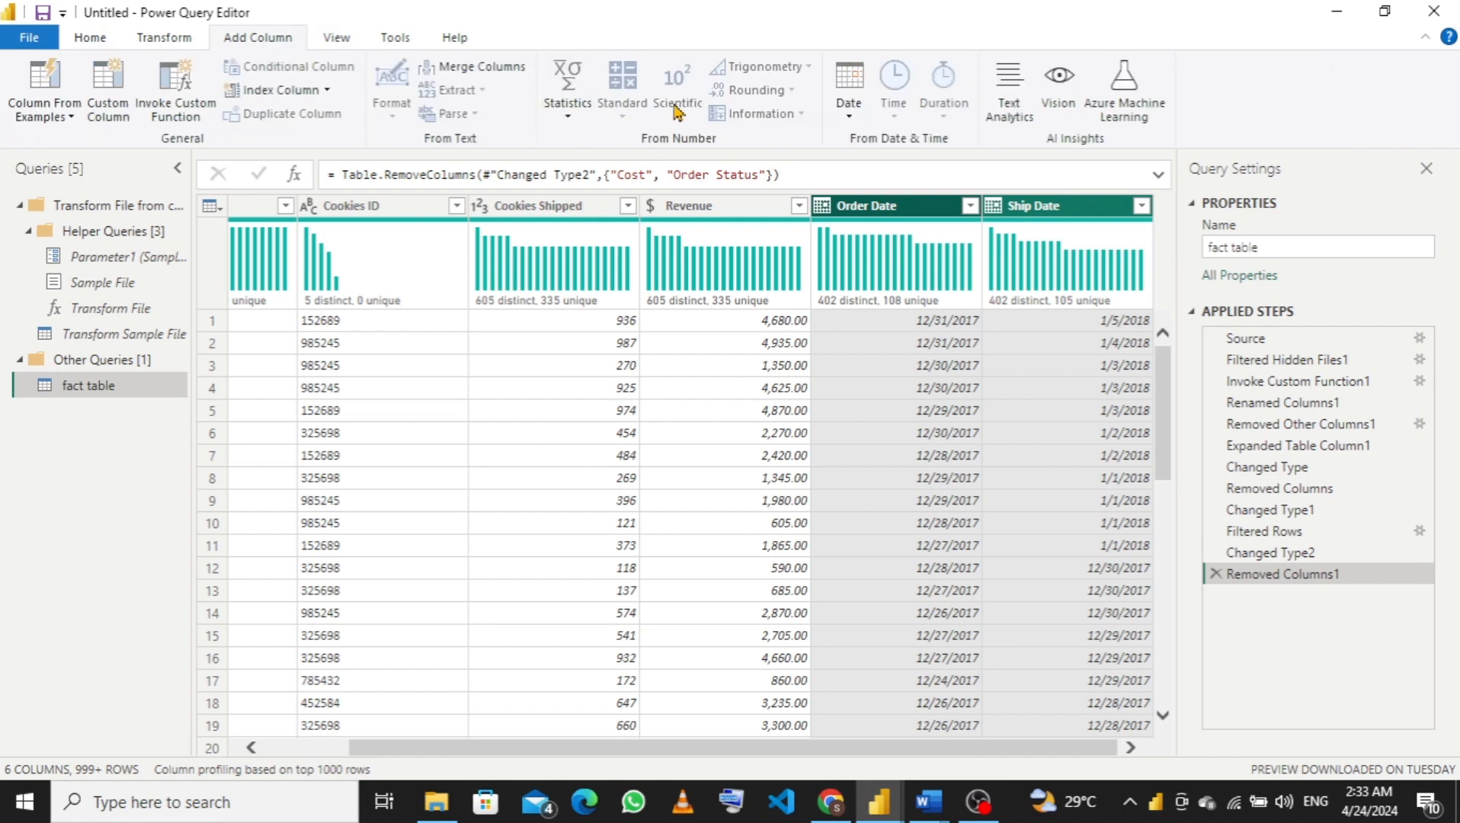
pyautogui.click(846, 119)
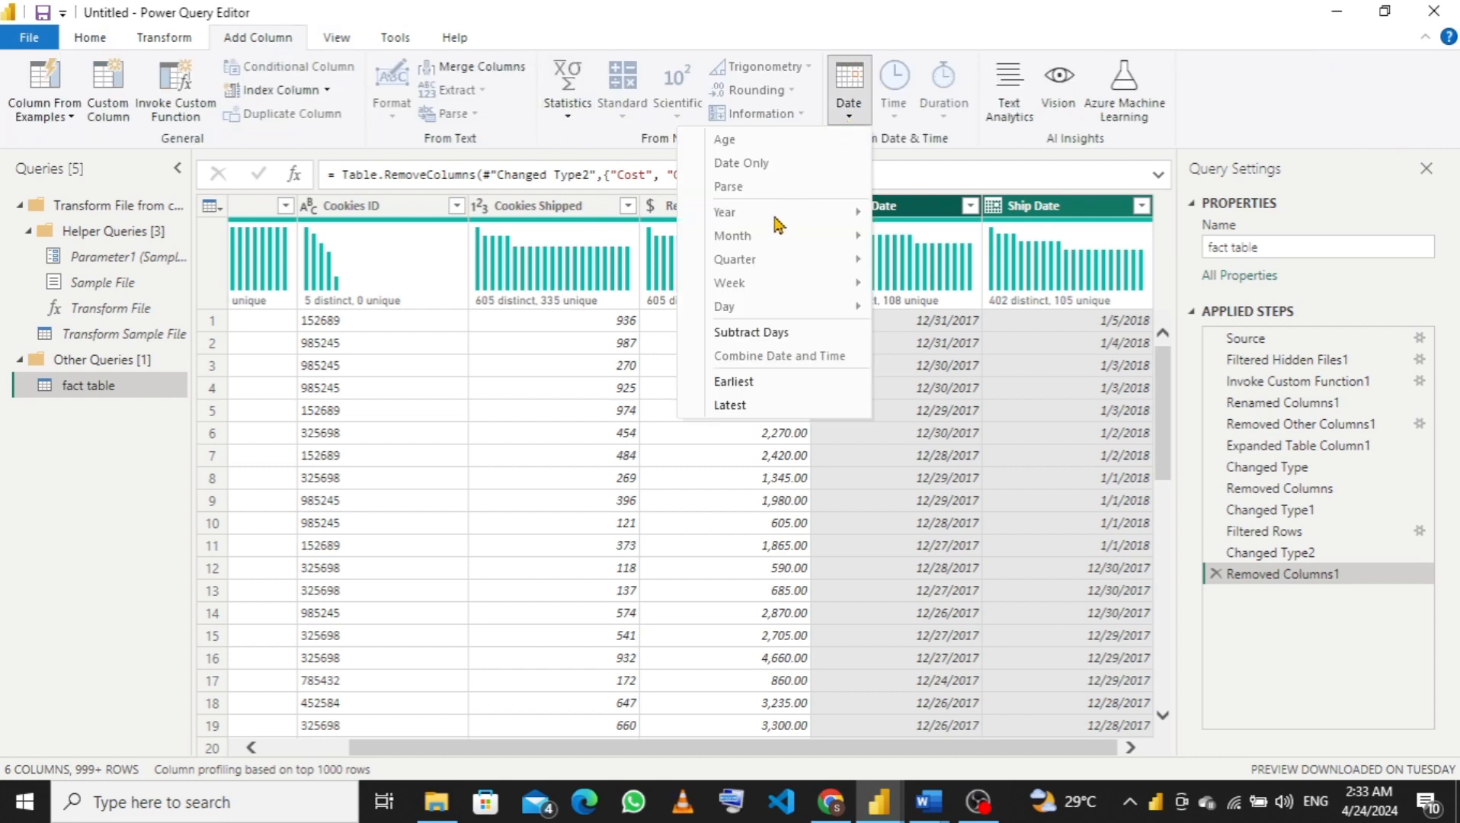
pyautogui.click(740, 333)
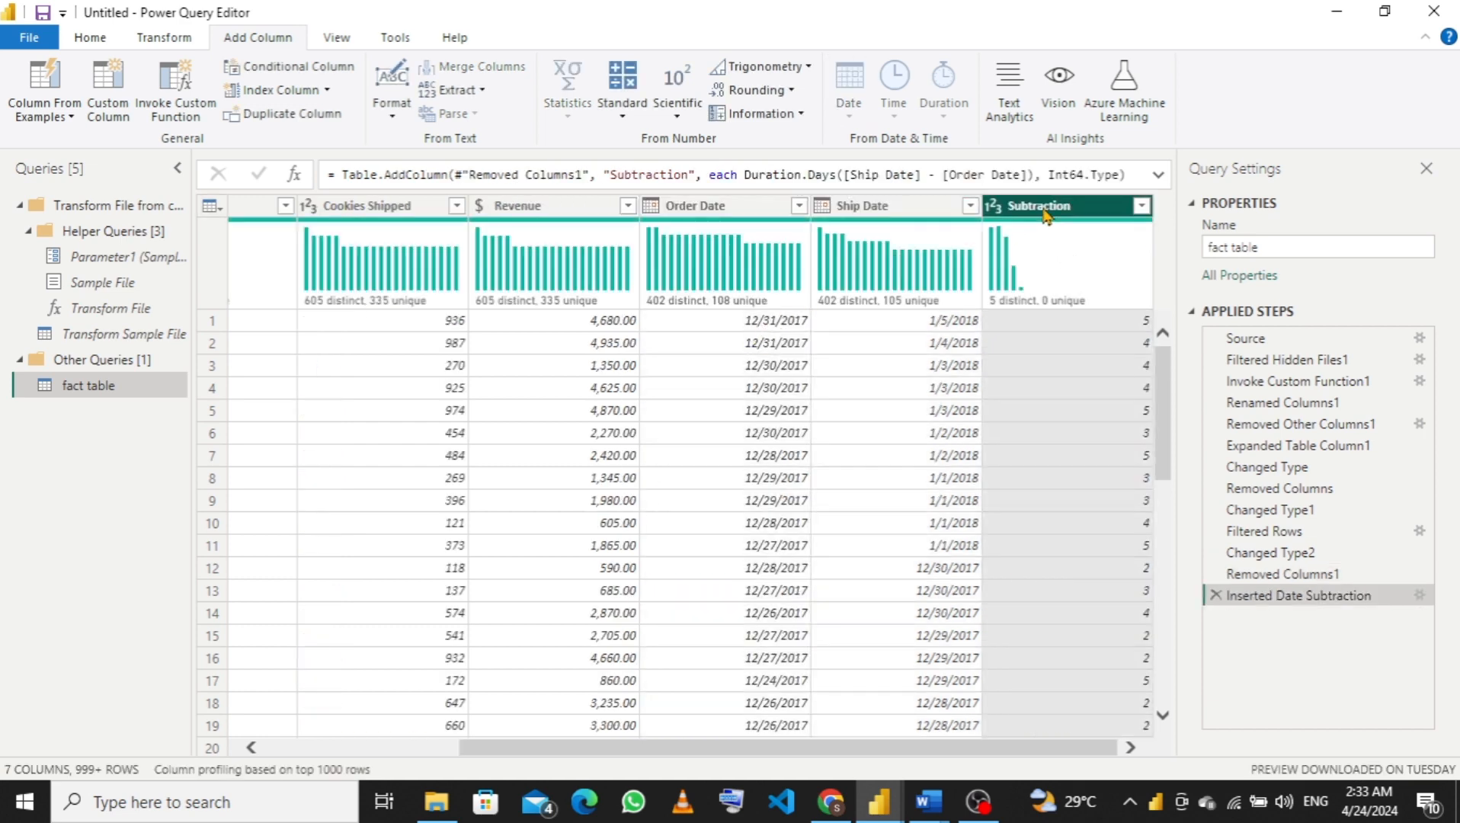
# Rename the new Subtraction column as Shipment Duration.
pyautogui.doubleClick(1042, 207)
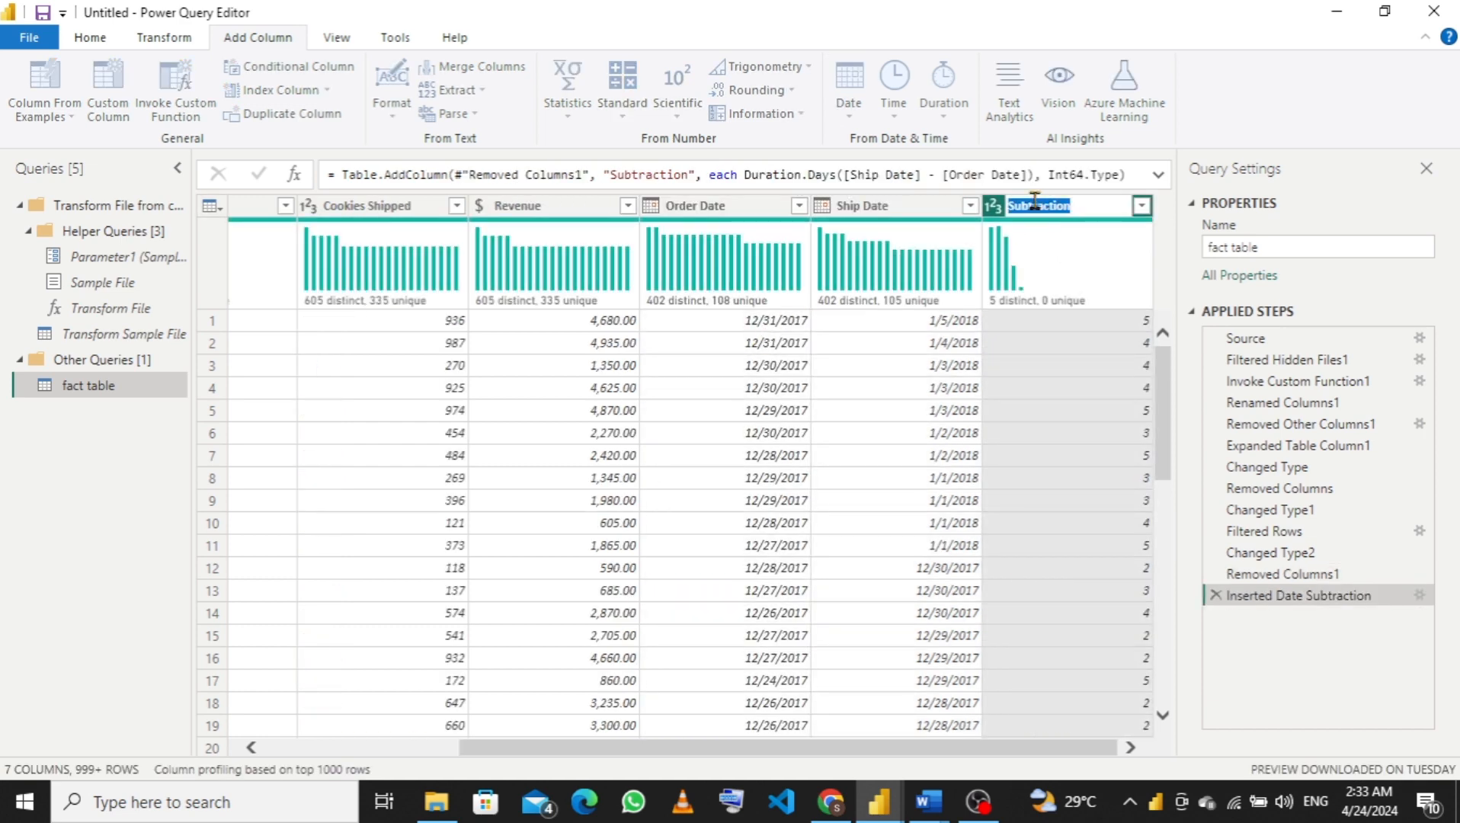
pyautogui.write('S')
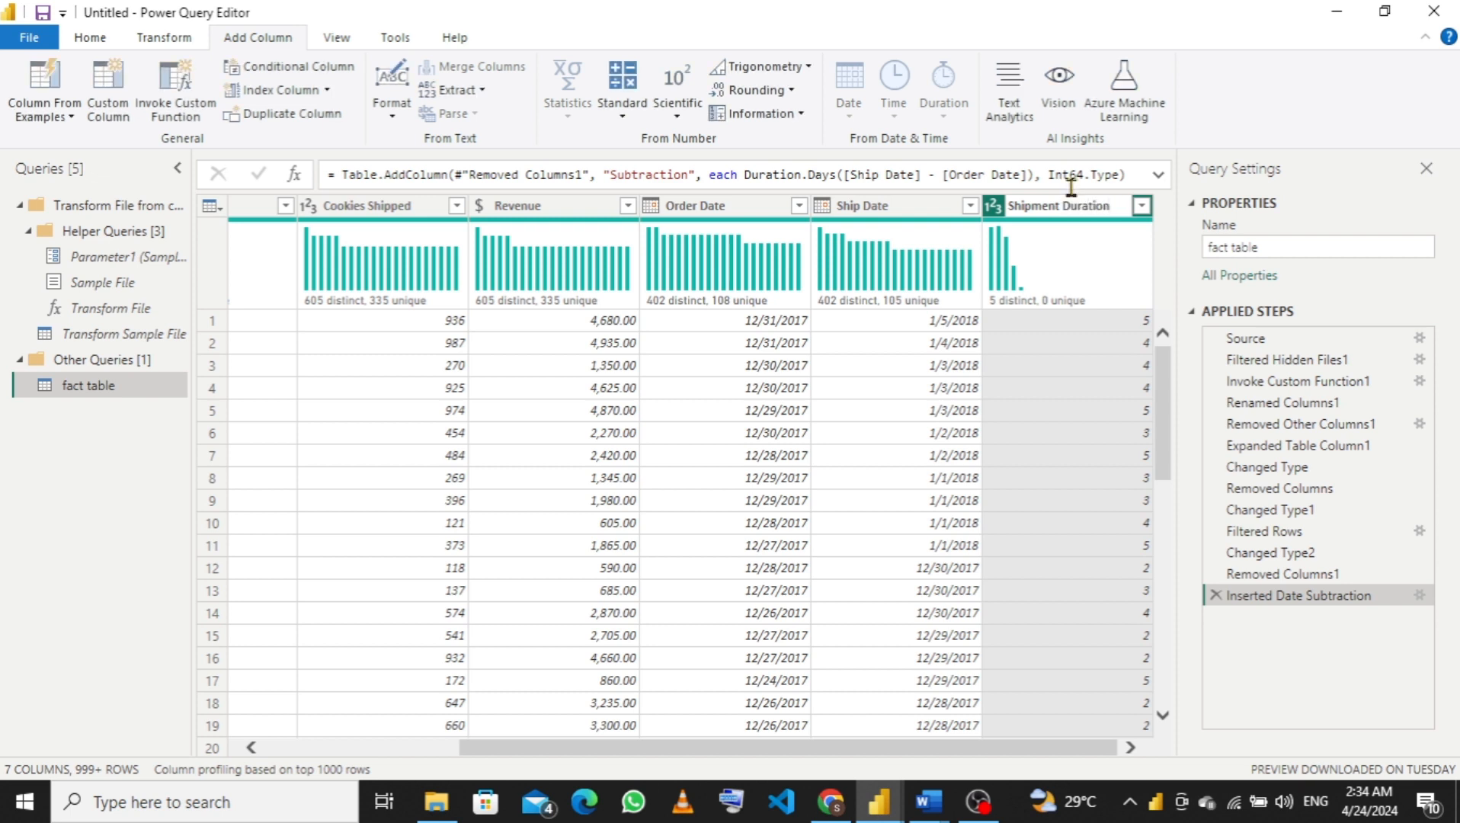
pyautogui.press('Return')
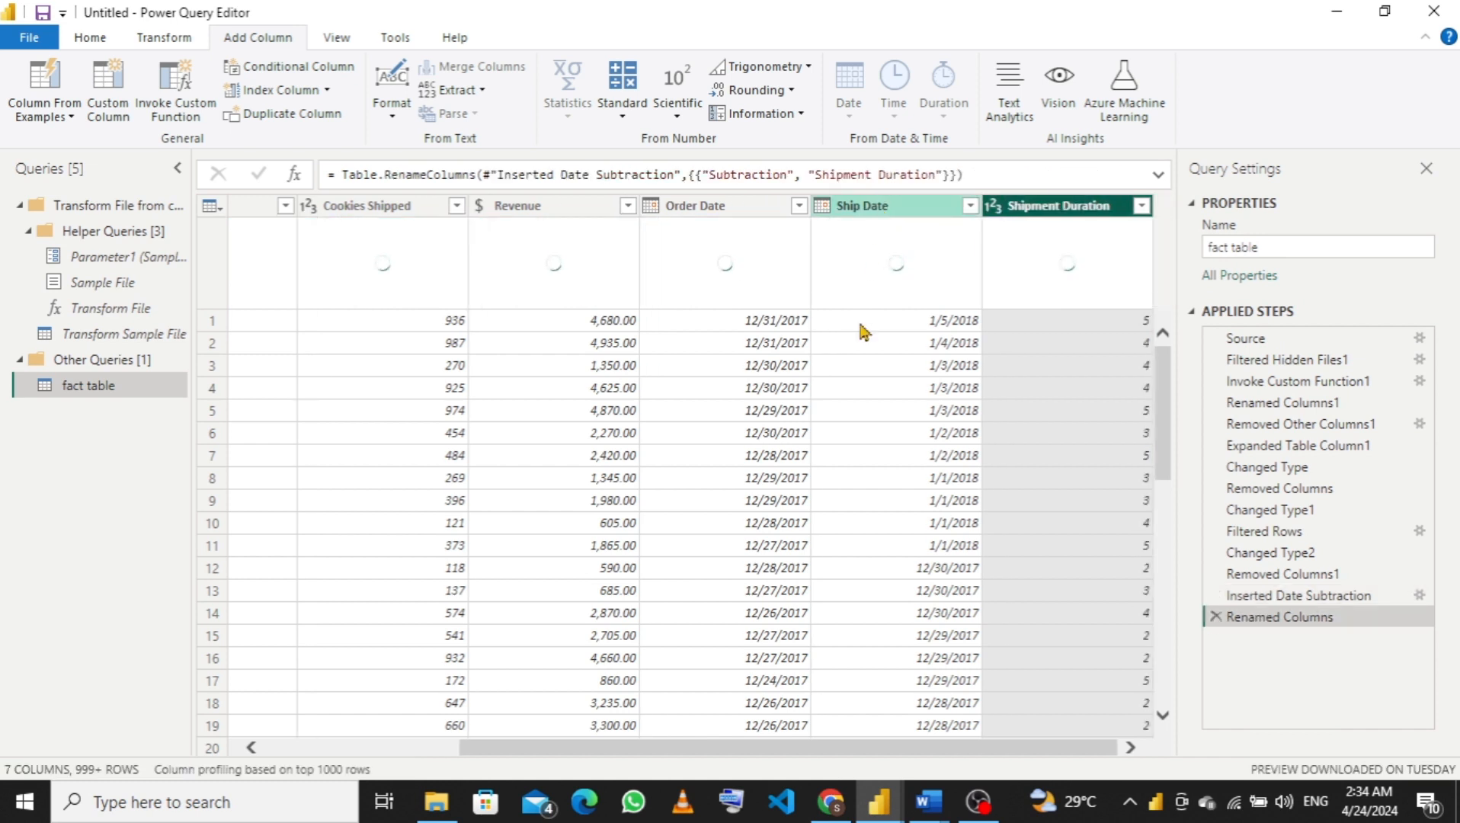
# Import the Cookies table from the "cookies names" Excel workbook in the class material folder as a new query.
pyautogui.moveTo(808, 747); pyautogui.dragTo(587, 747)
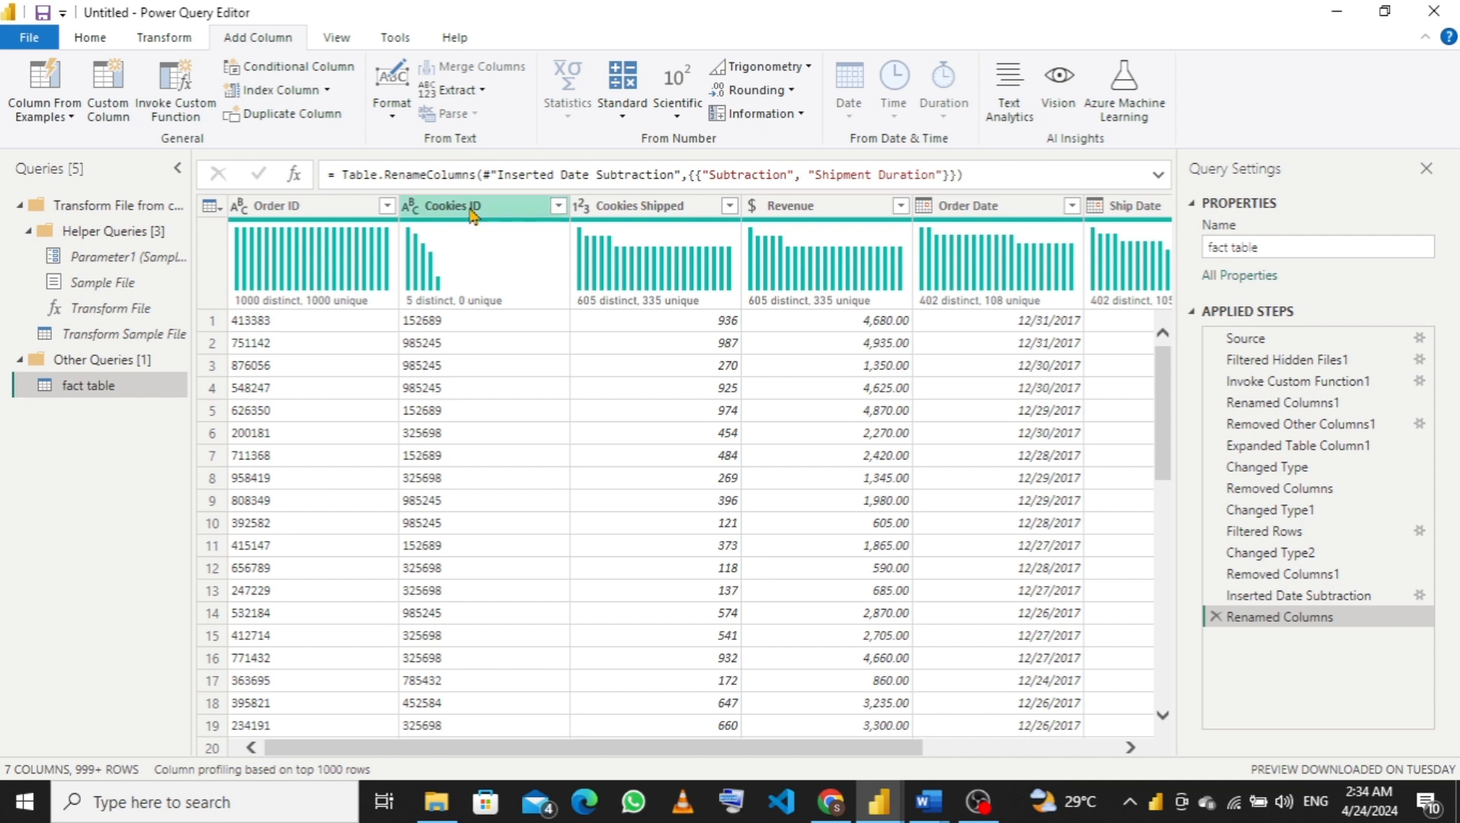
pyautogui.click(90, 38)
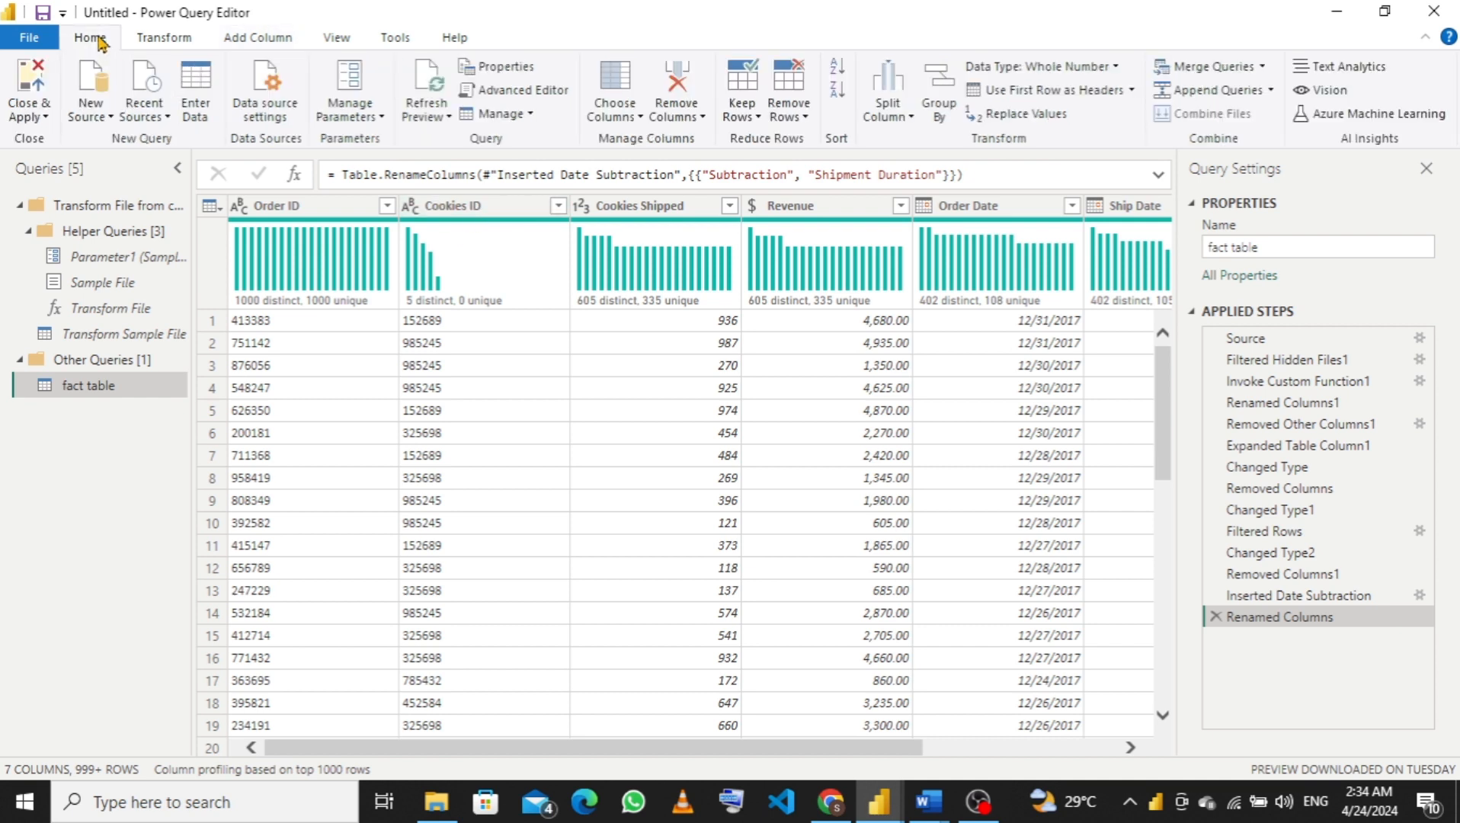
pyautogui.click(97, 113)
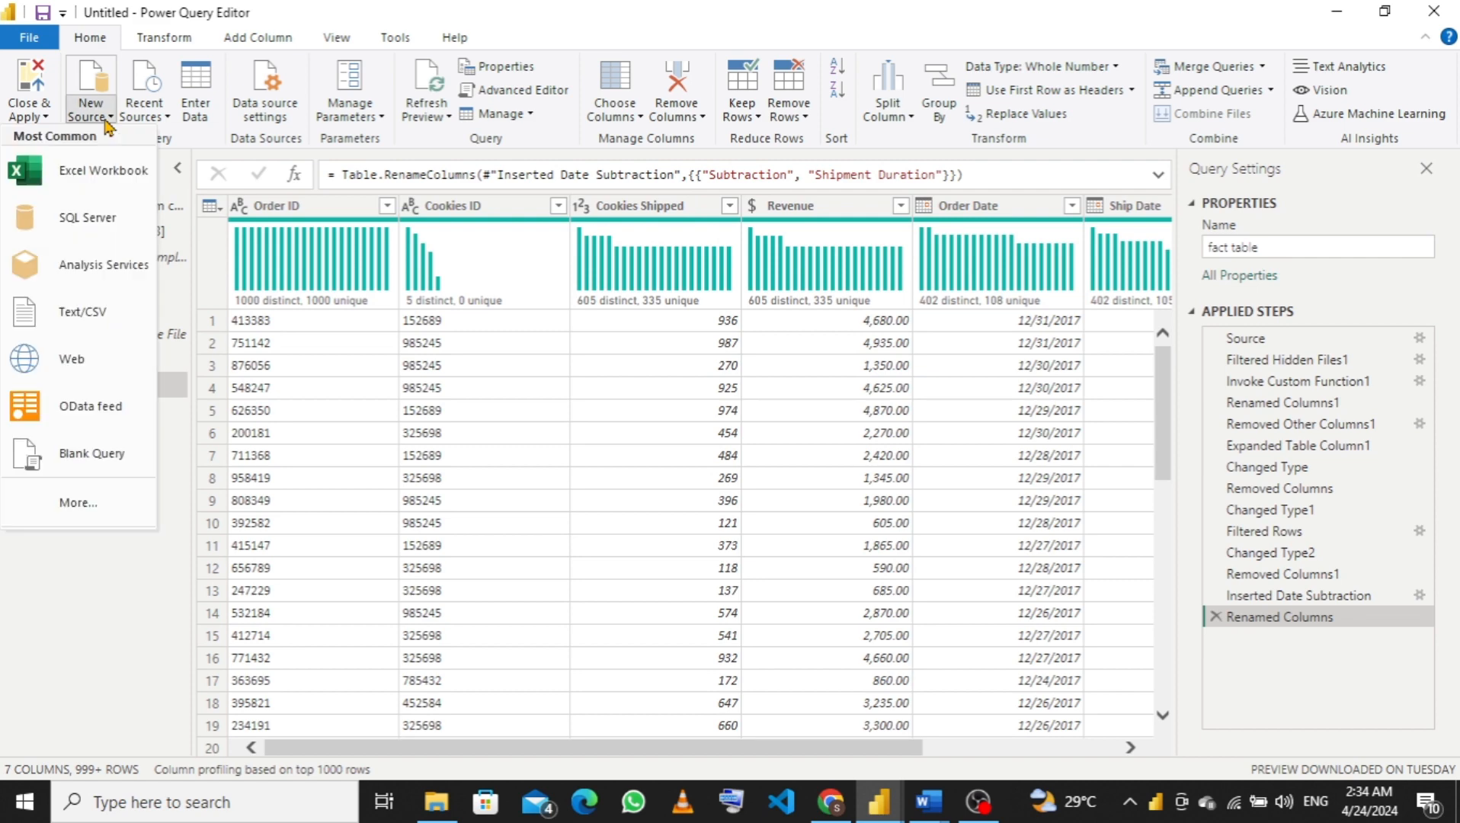
pyautogui.click(97, 173)
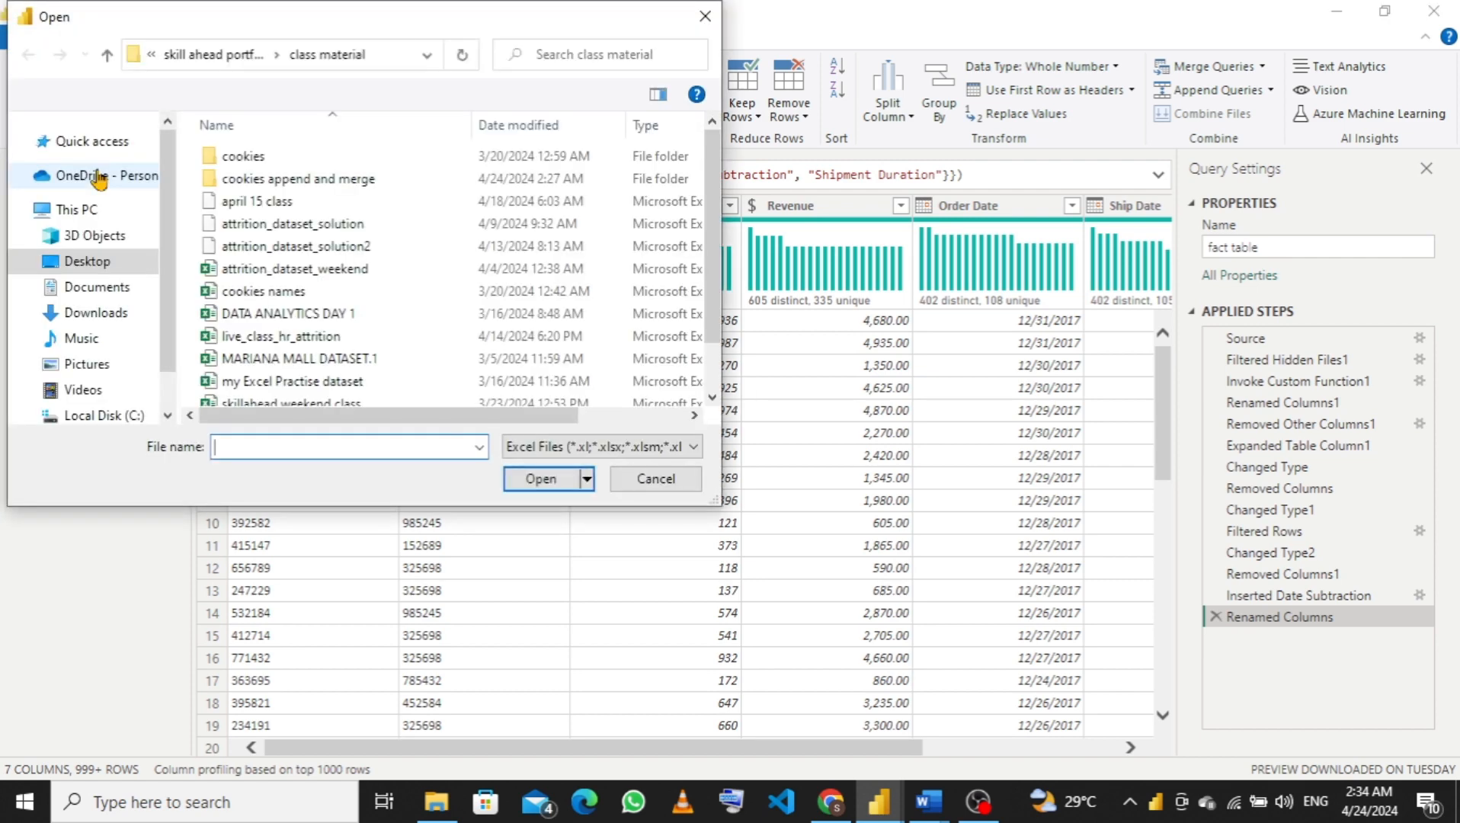
pyautogui.click(309, 292)
pyautogui.click(543, 482)
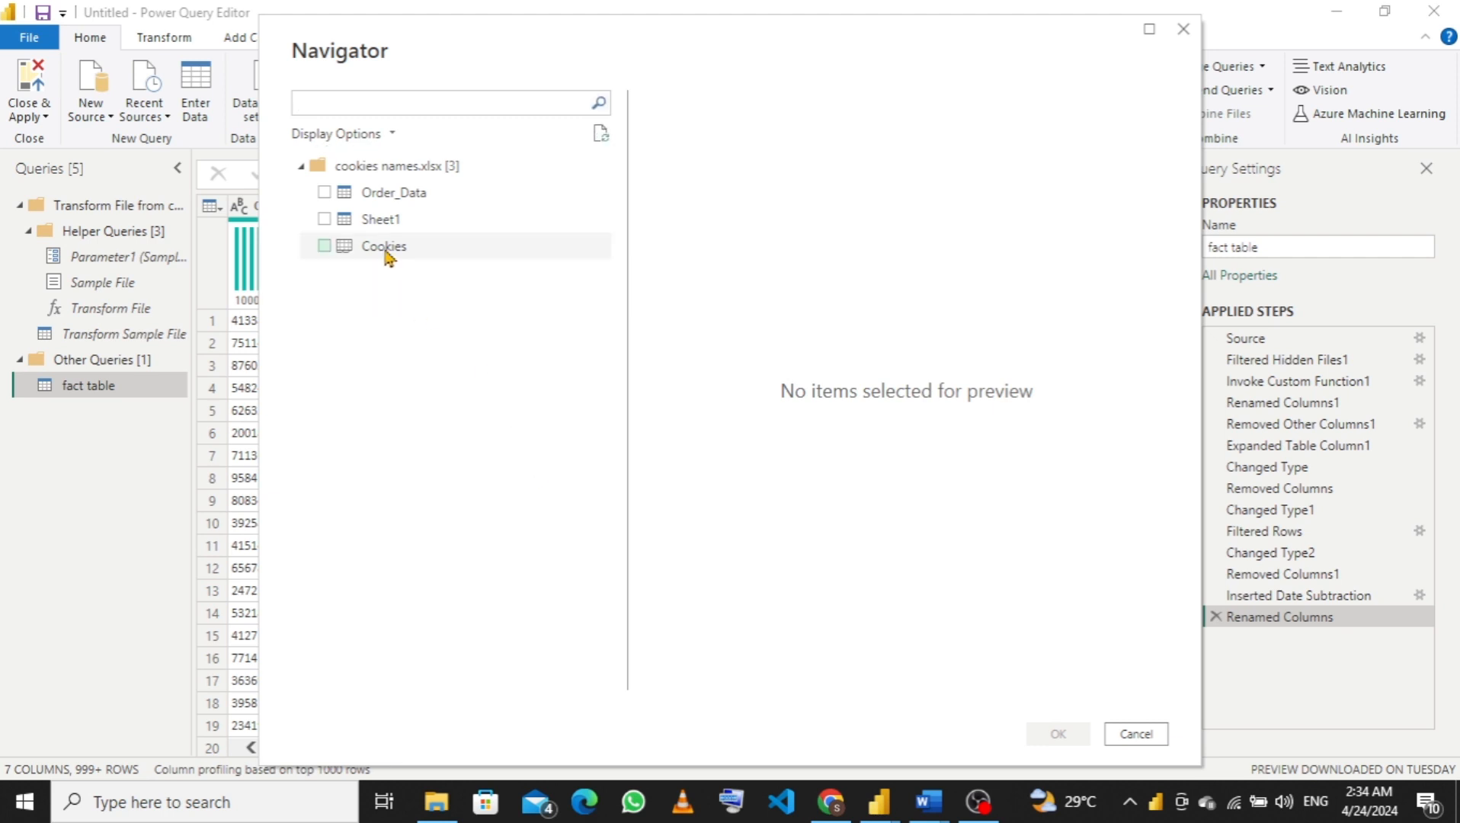
pyautogui.click(386, 252)
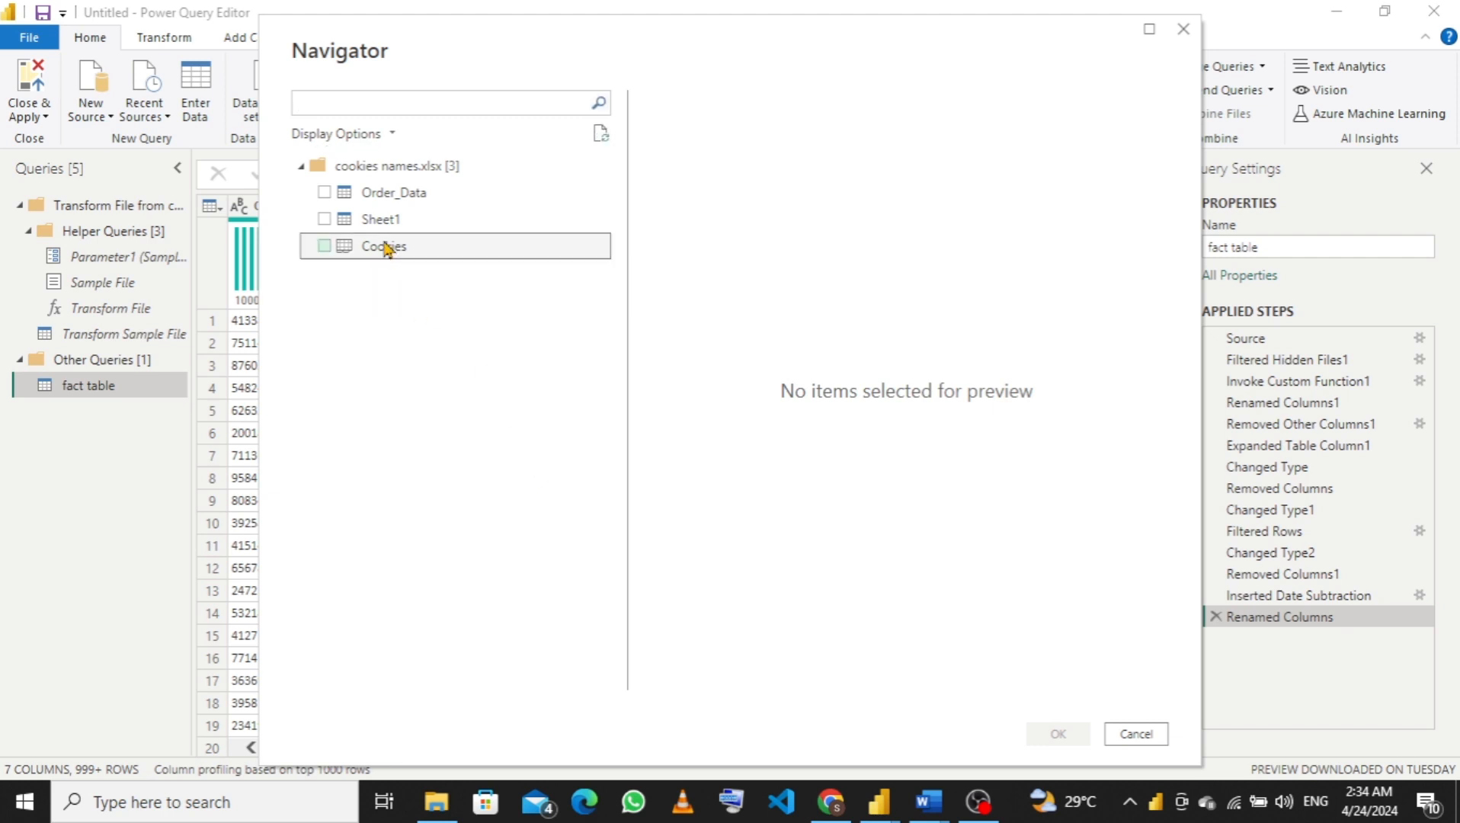
pyautogui.click(324, 246)
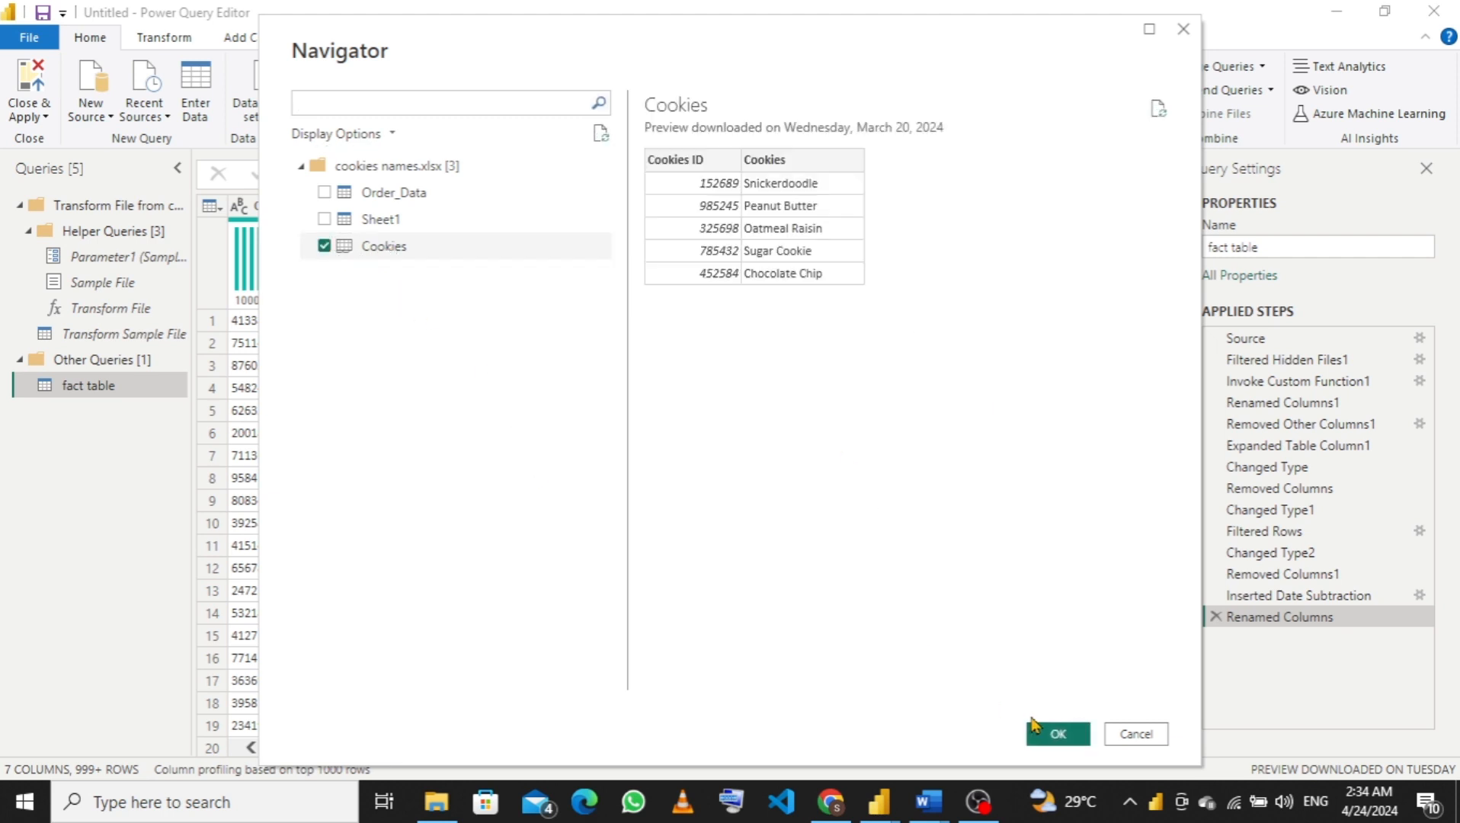
pyautogui.click(1045, 733)
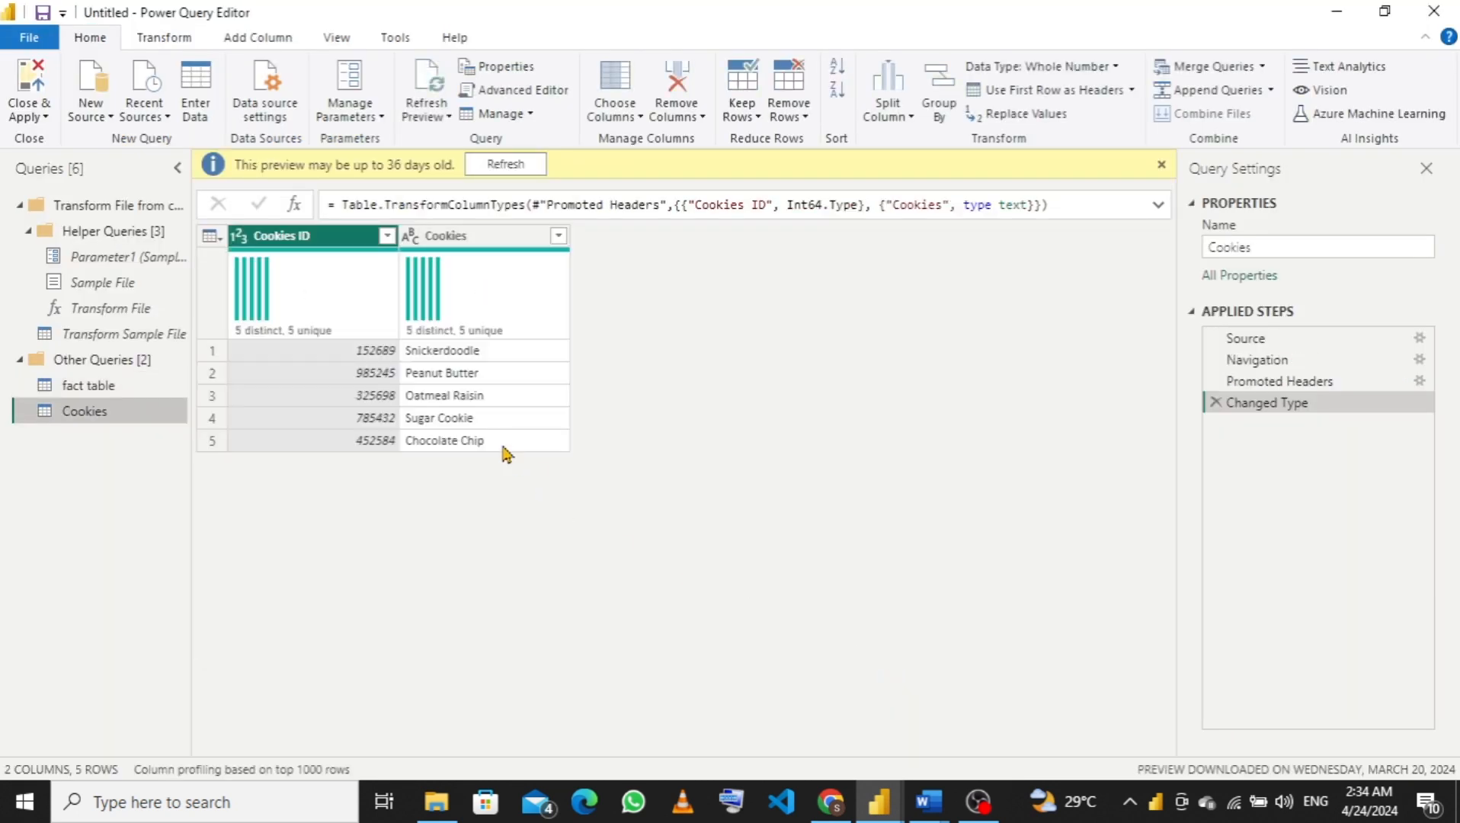
# Set the Cookies ID column's data type to Text in the Cookies query, replacing the current type conversion.
pyautogui.click(240, 237)
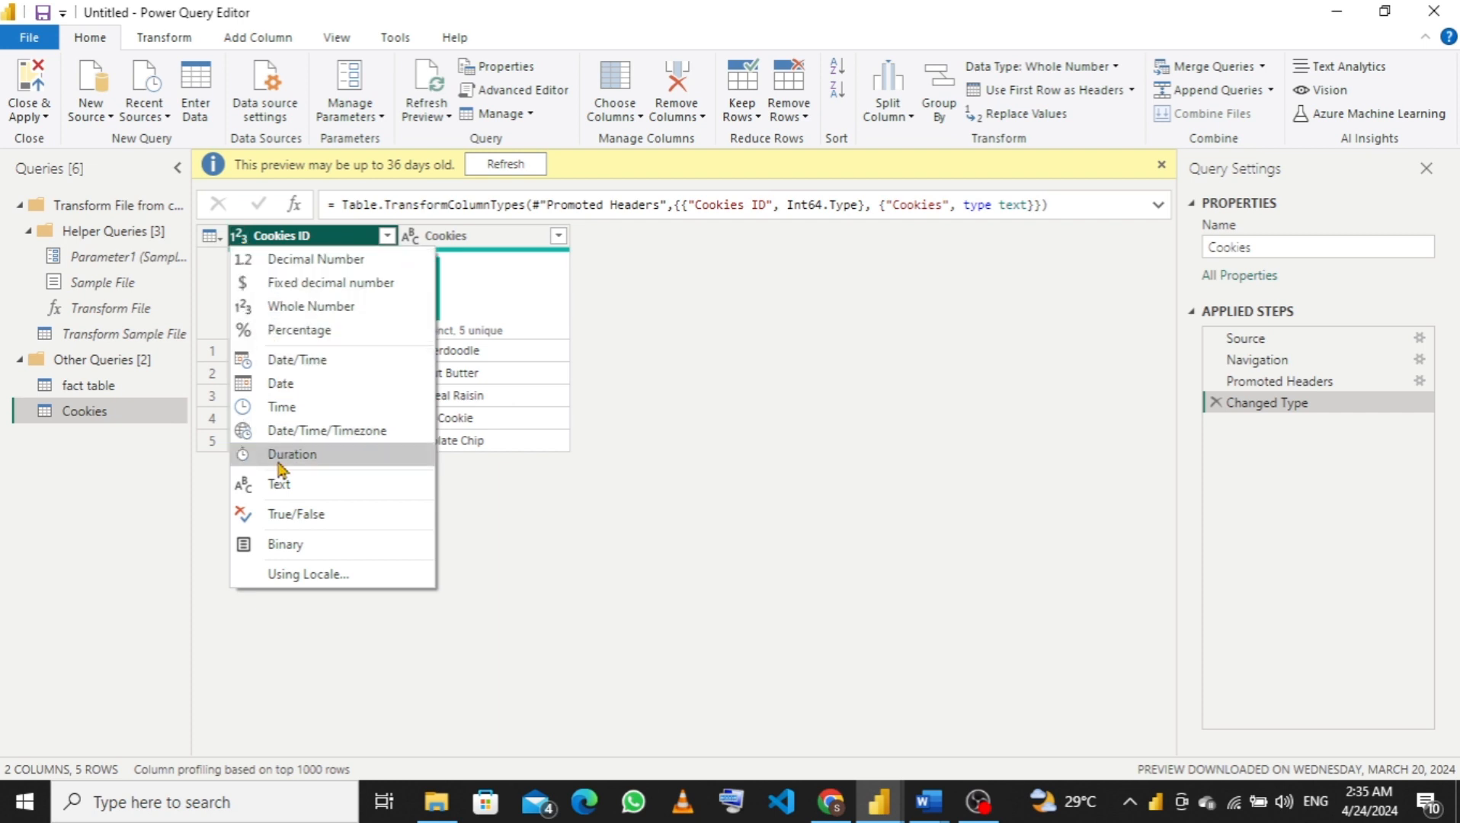
pyautogui.click(282, 488)
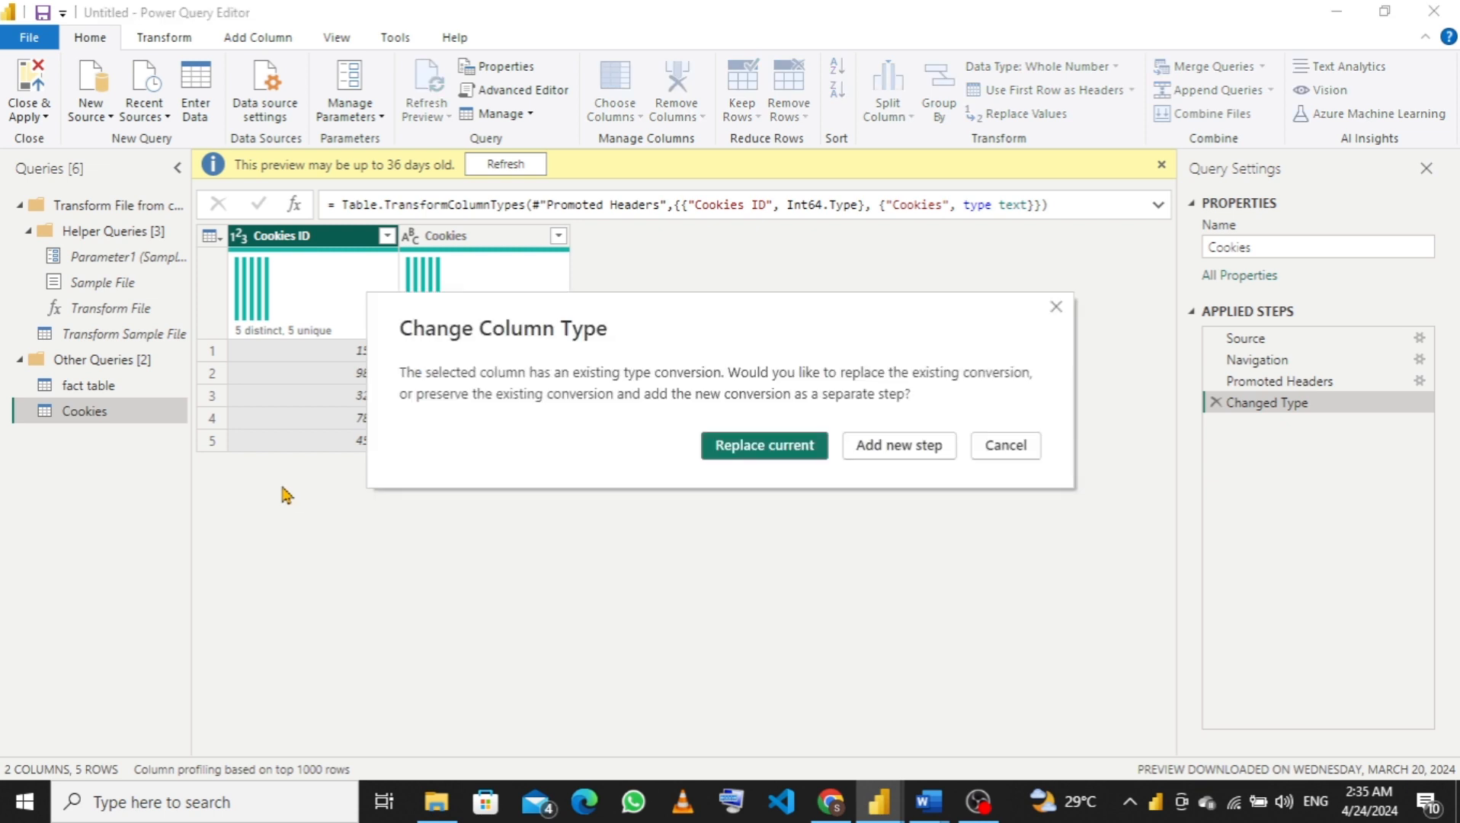
pyautogui.click(773, 446)
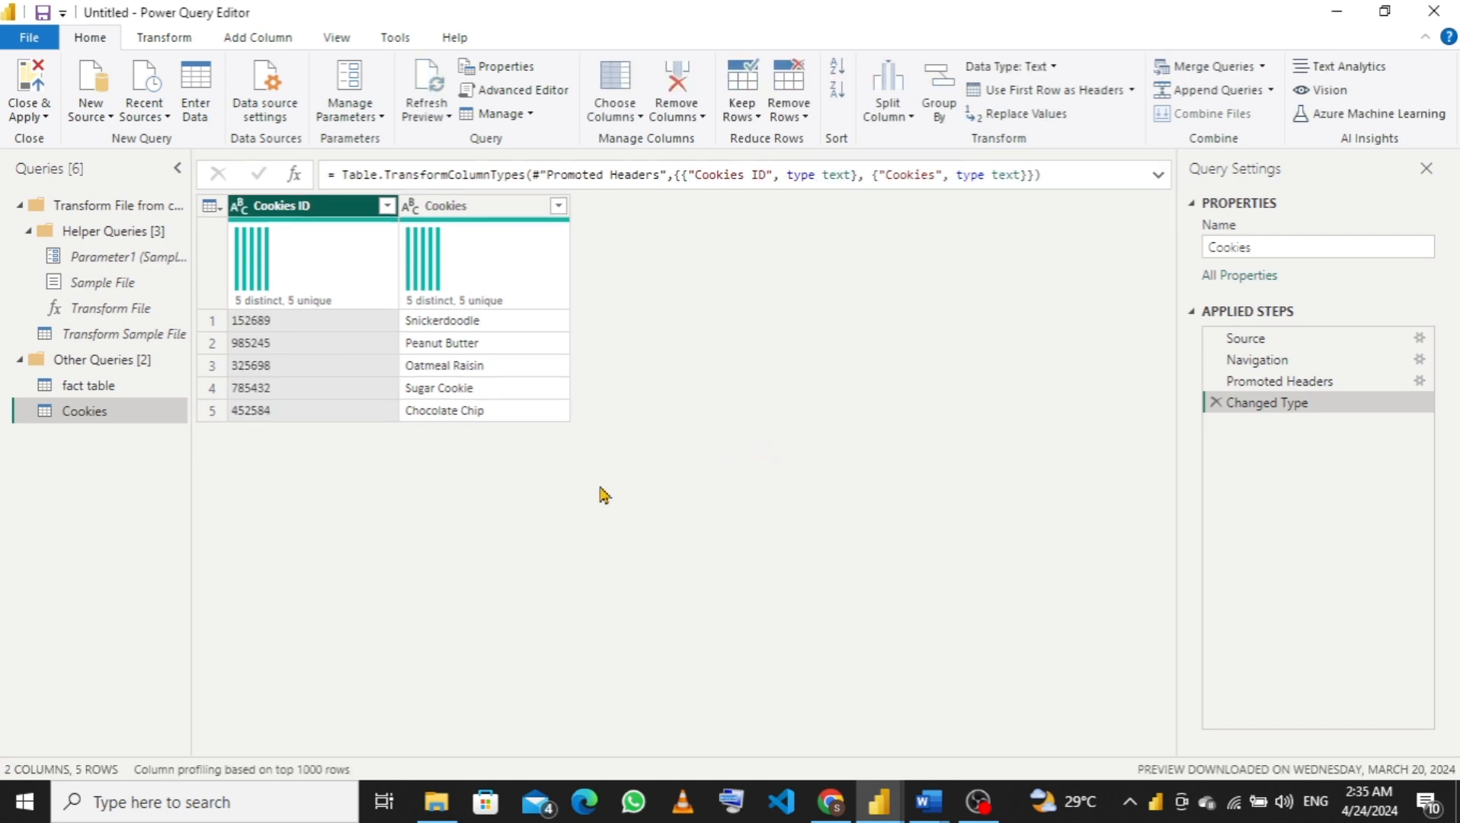
# Start a conditional column in the fact table with the condition Shipment Duration is less than or equal to 2.
pyautogui.click(105, 388)
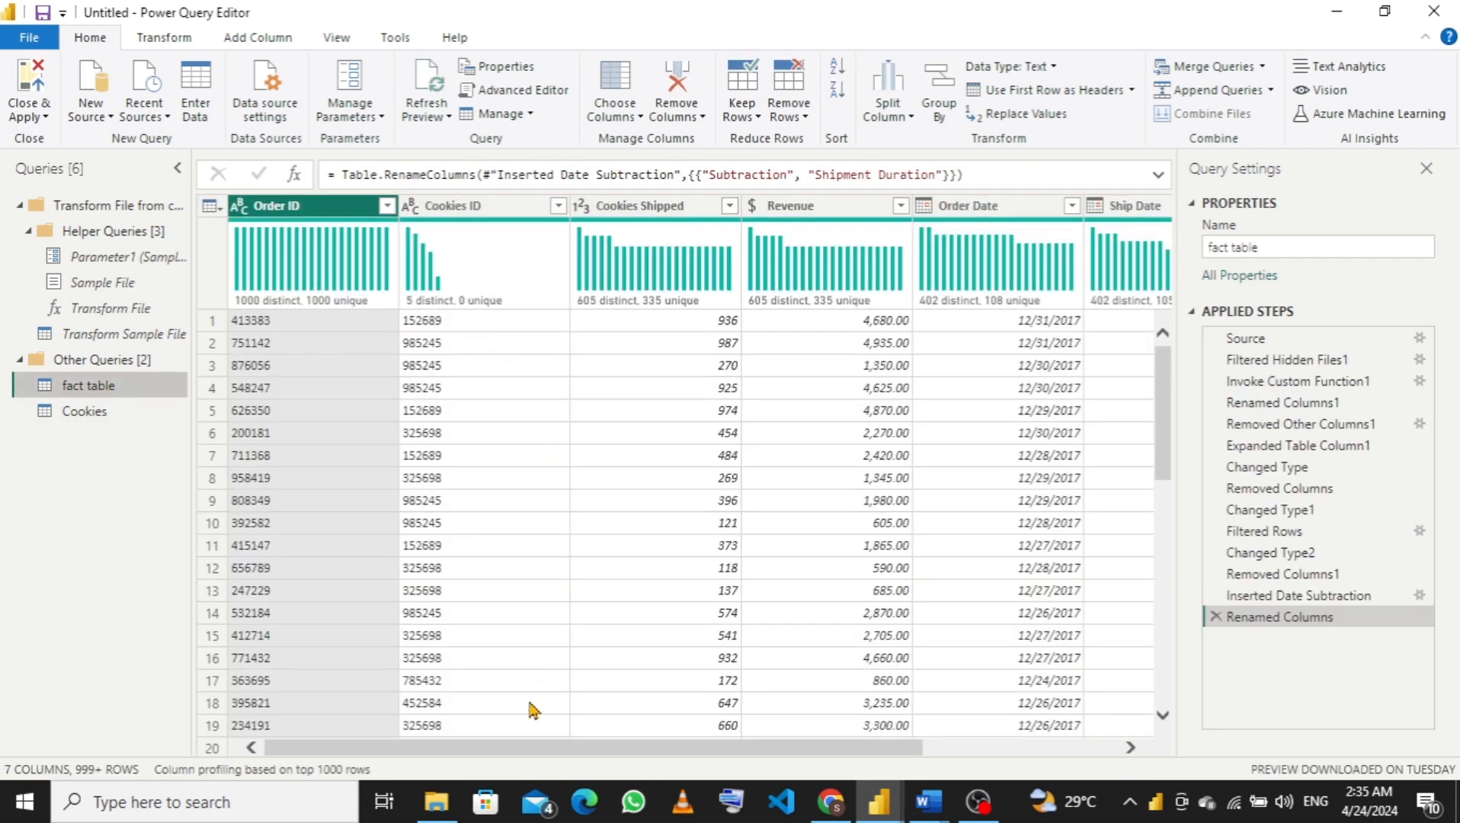
pyautogui.moveTo(499, 754); pyautogui.dragTo(733, 728)
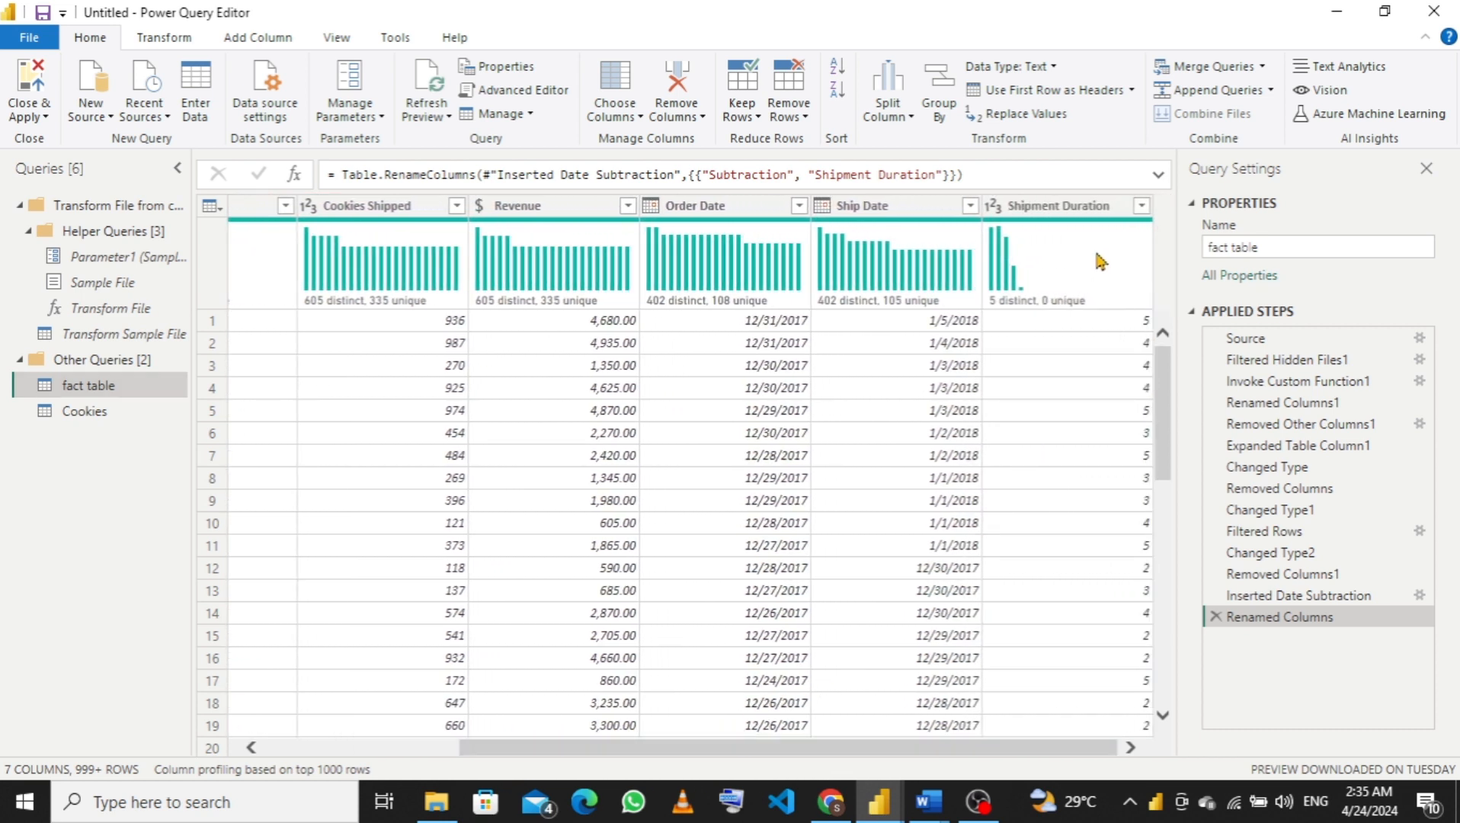
pyautogui.click(1097, 207)
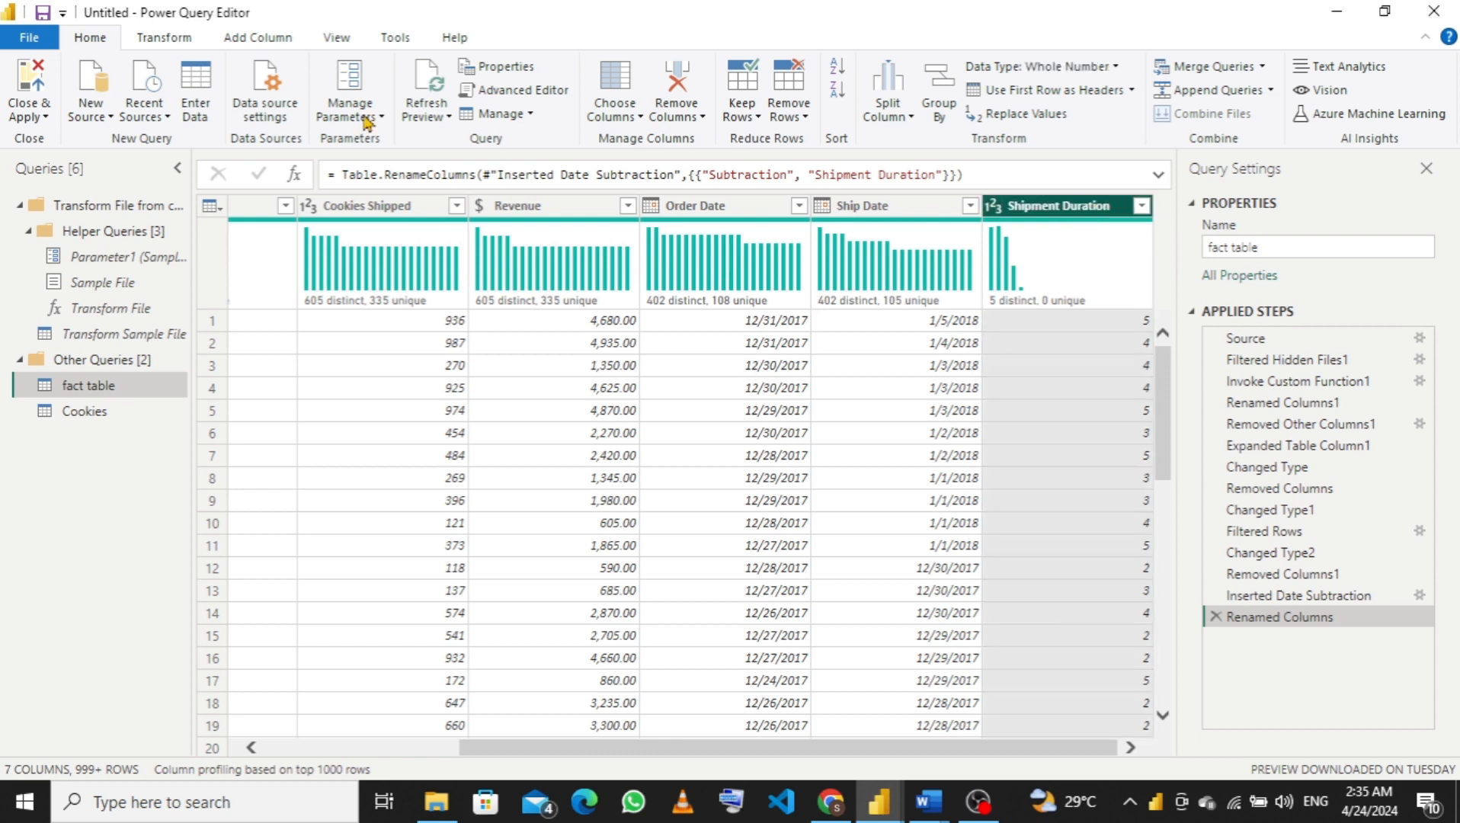
pyautogui.click(256, 44)
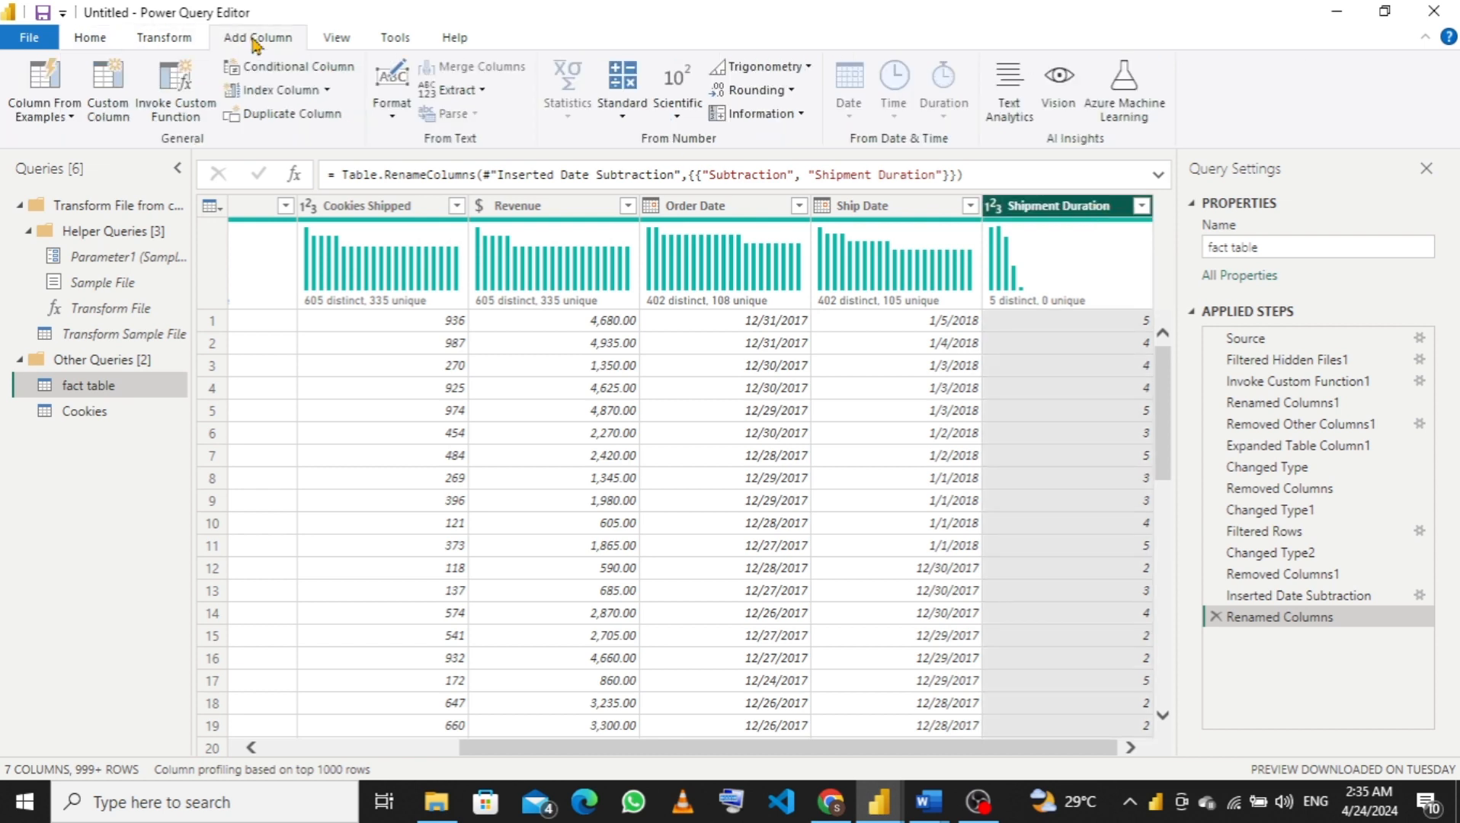
pyautogui.click(301, 73)
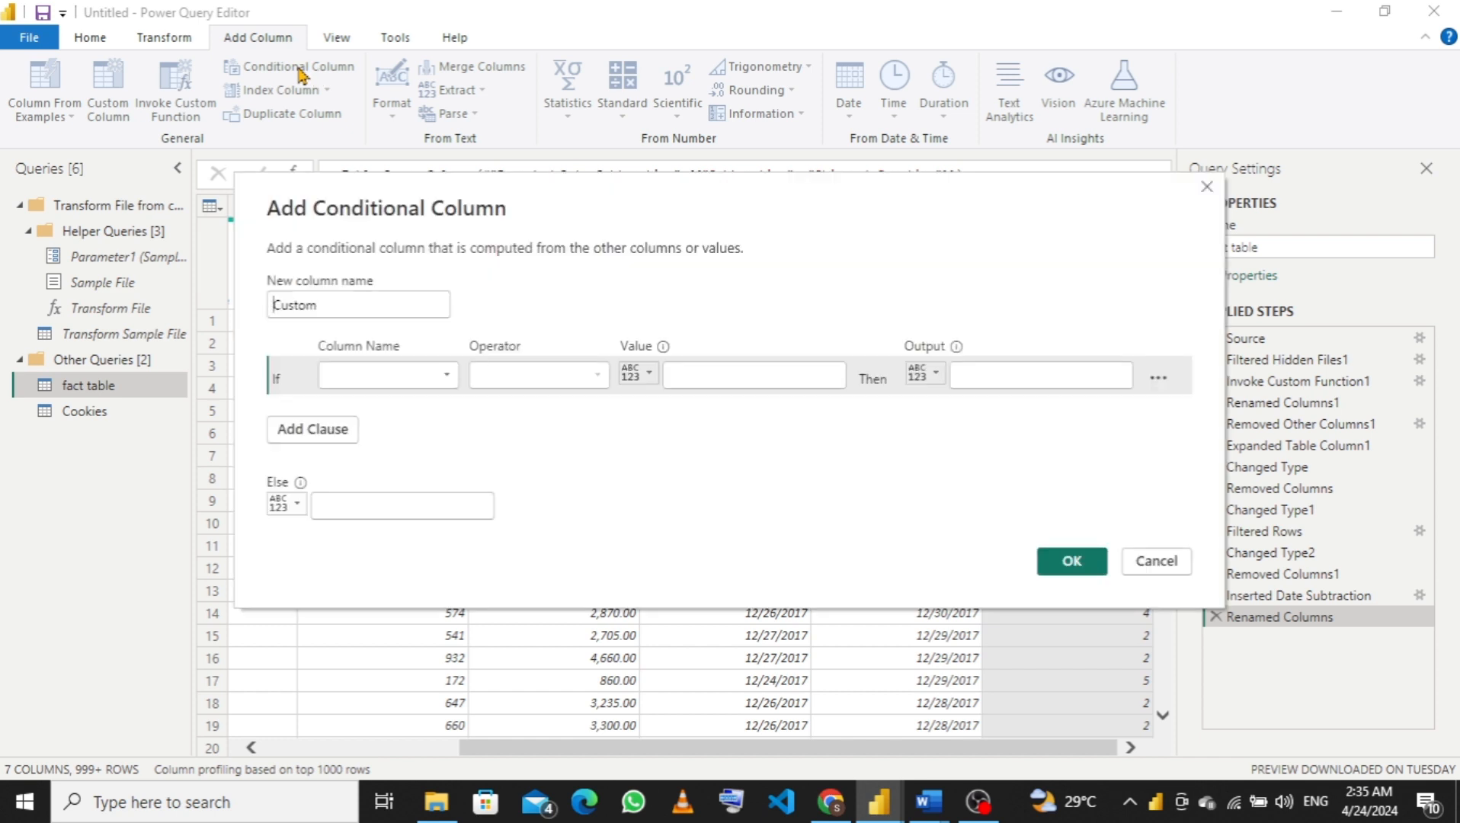
pyautogui.click(375, 383)
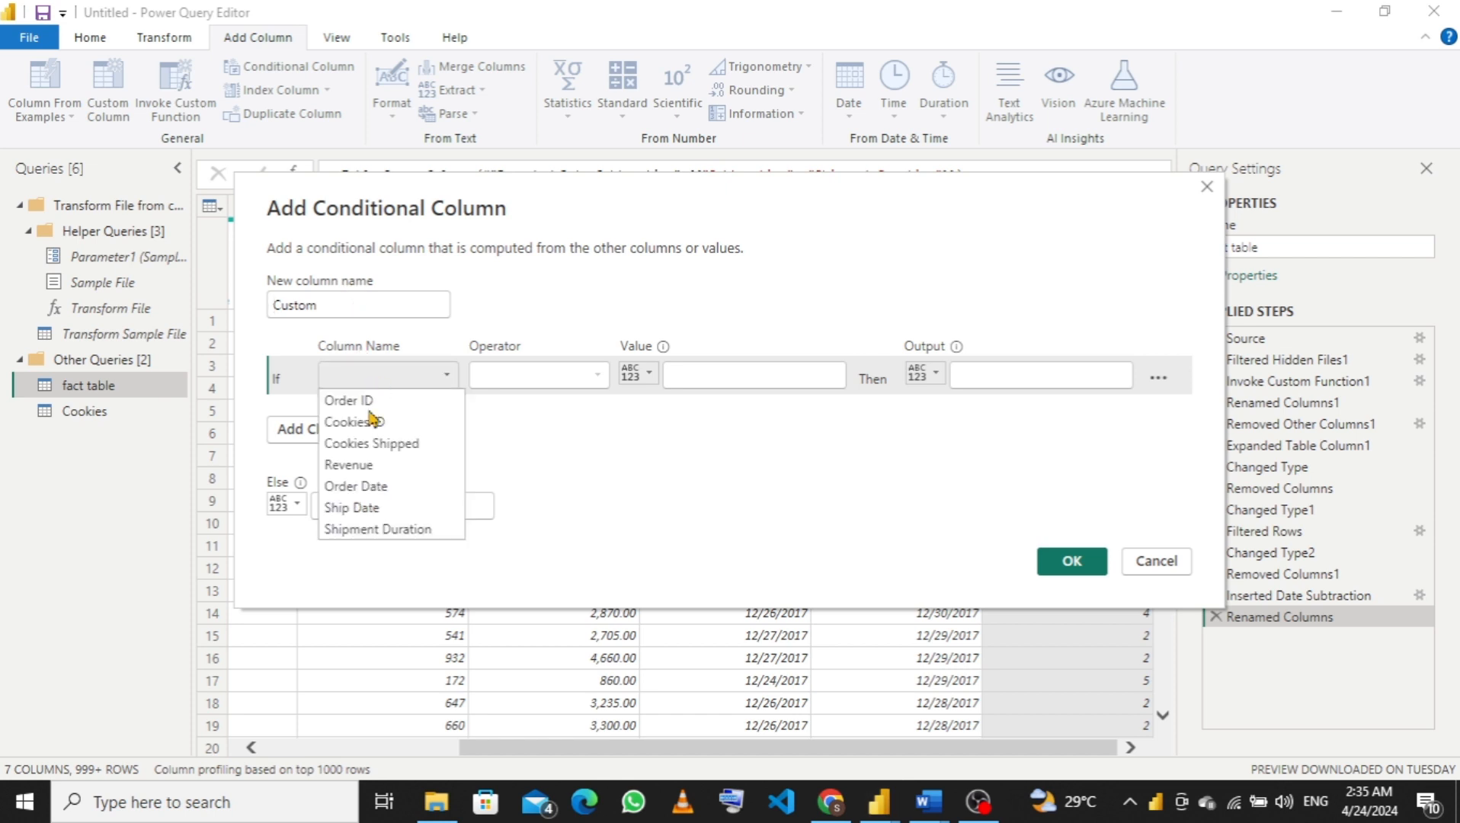
pyautogui.click(356, 531)
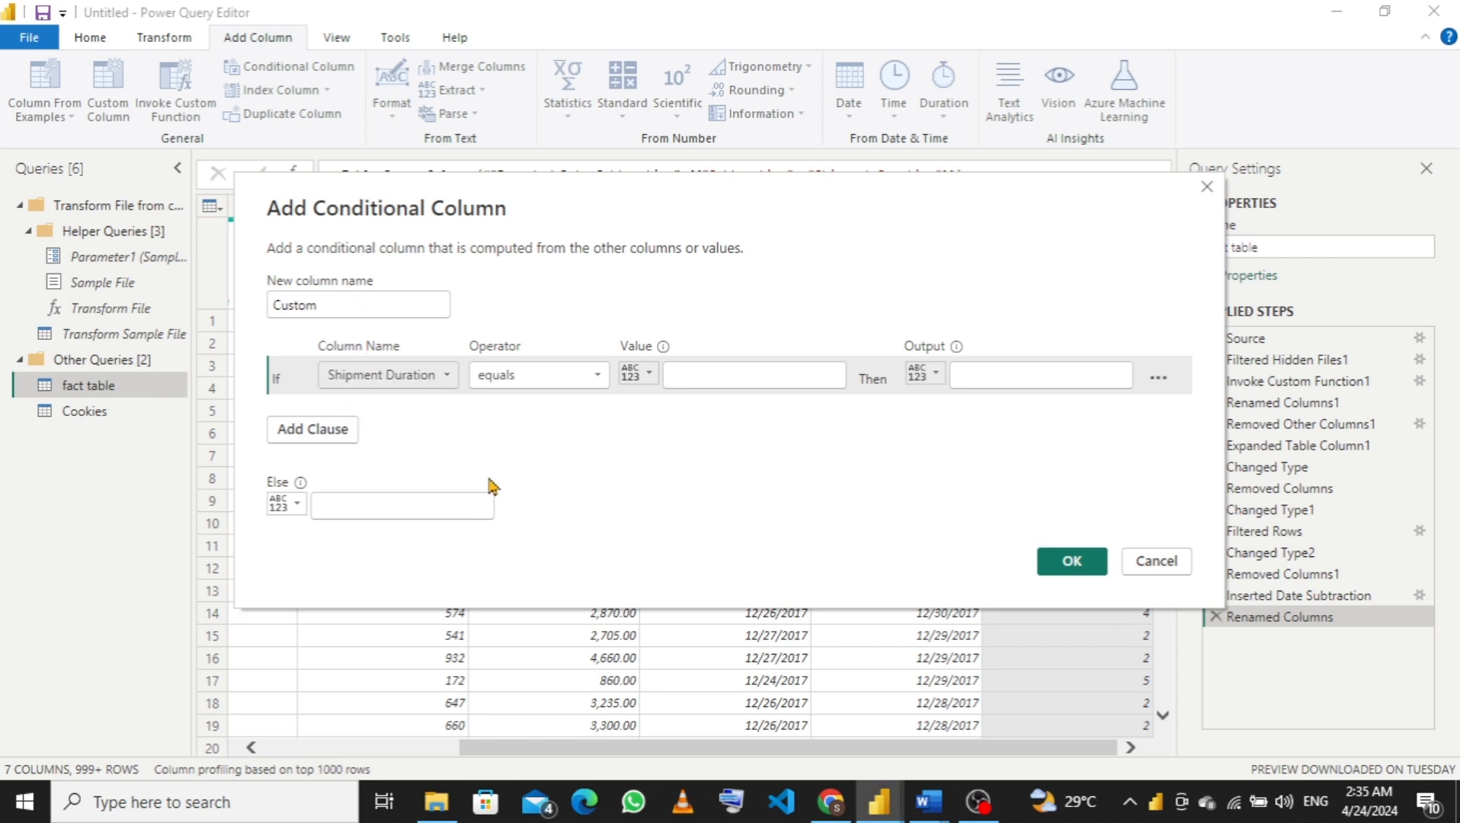
pyautogui.click(550, 381)
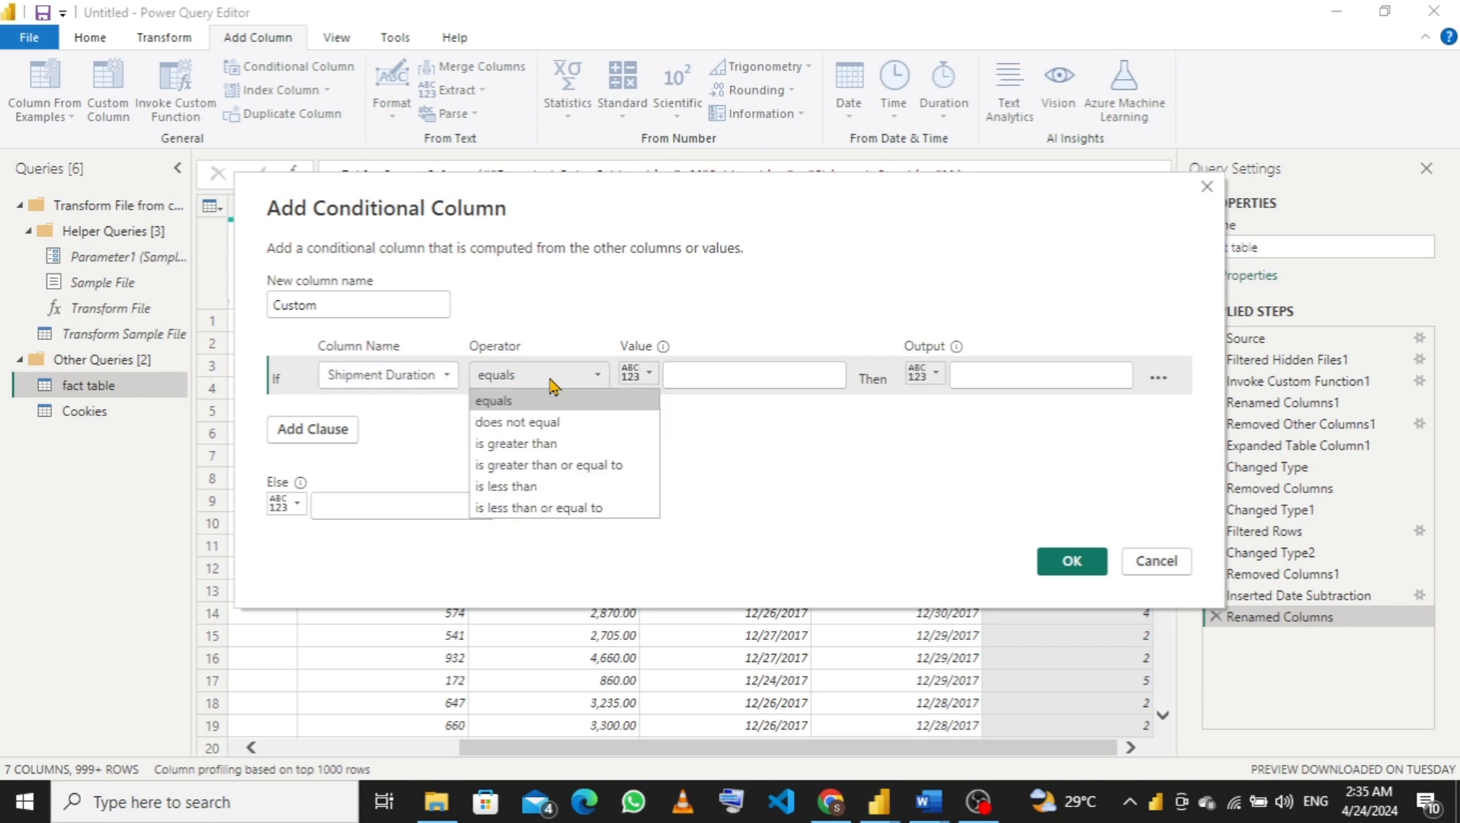
pyautogui.click(533, 508)
pyautogui.click(707, 369)
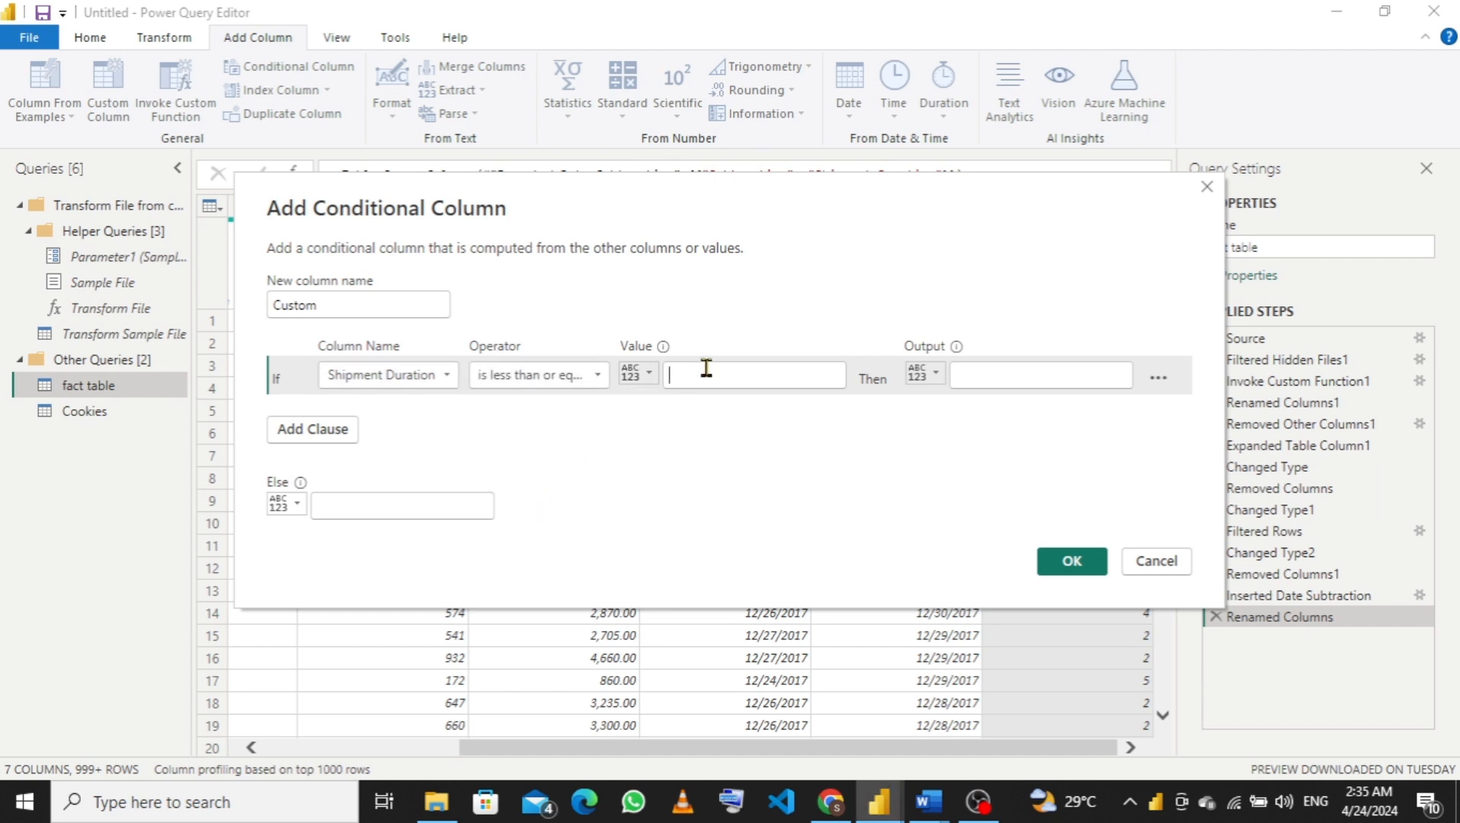
pyautogui.write('2')
# Set the condition's output to "Fast Shipment" and the else value to "Slow Shipment", and create the conditional column.
pyautogui.click(964, 371)
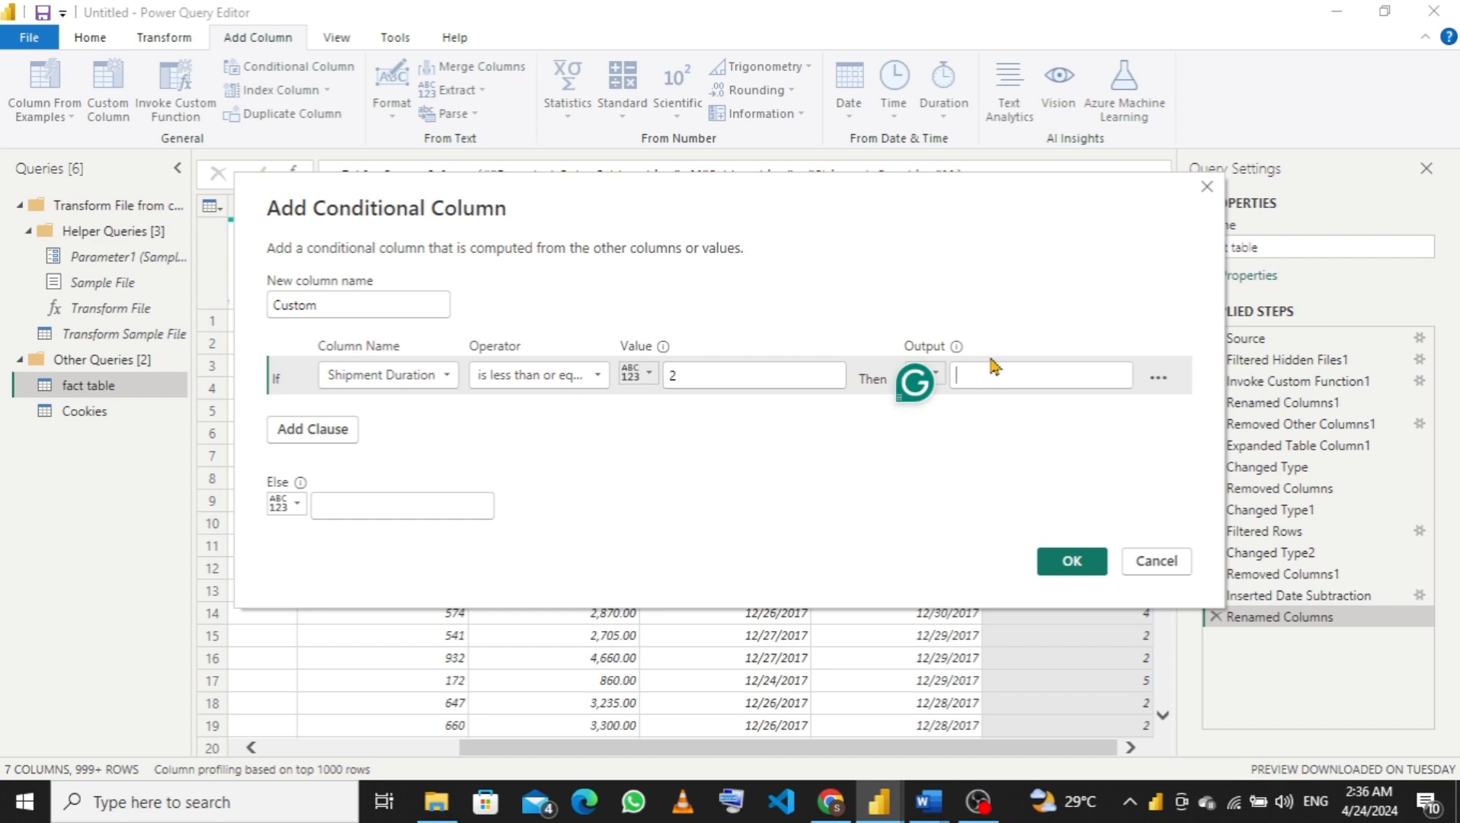
pyautogui.write('Test')
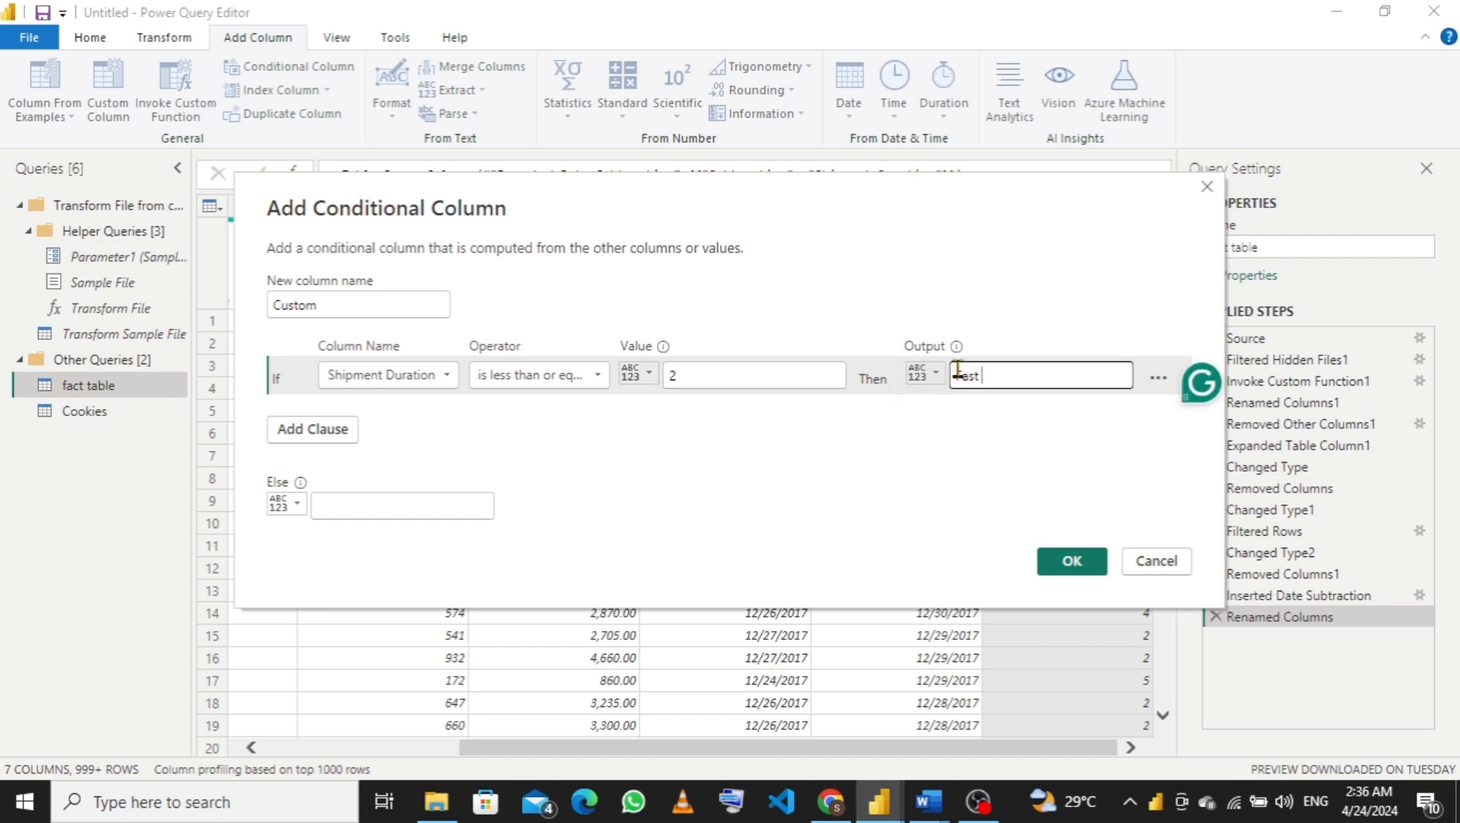
pyautogui.write(' Shipment')
pyautogui.click(416, 508)
pyautogui.write('S')
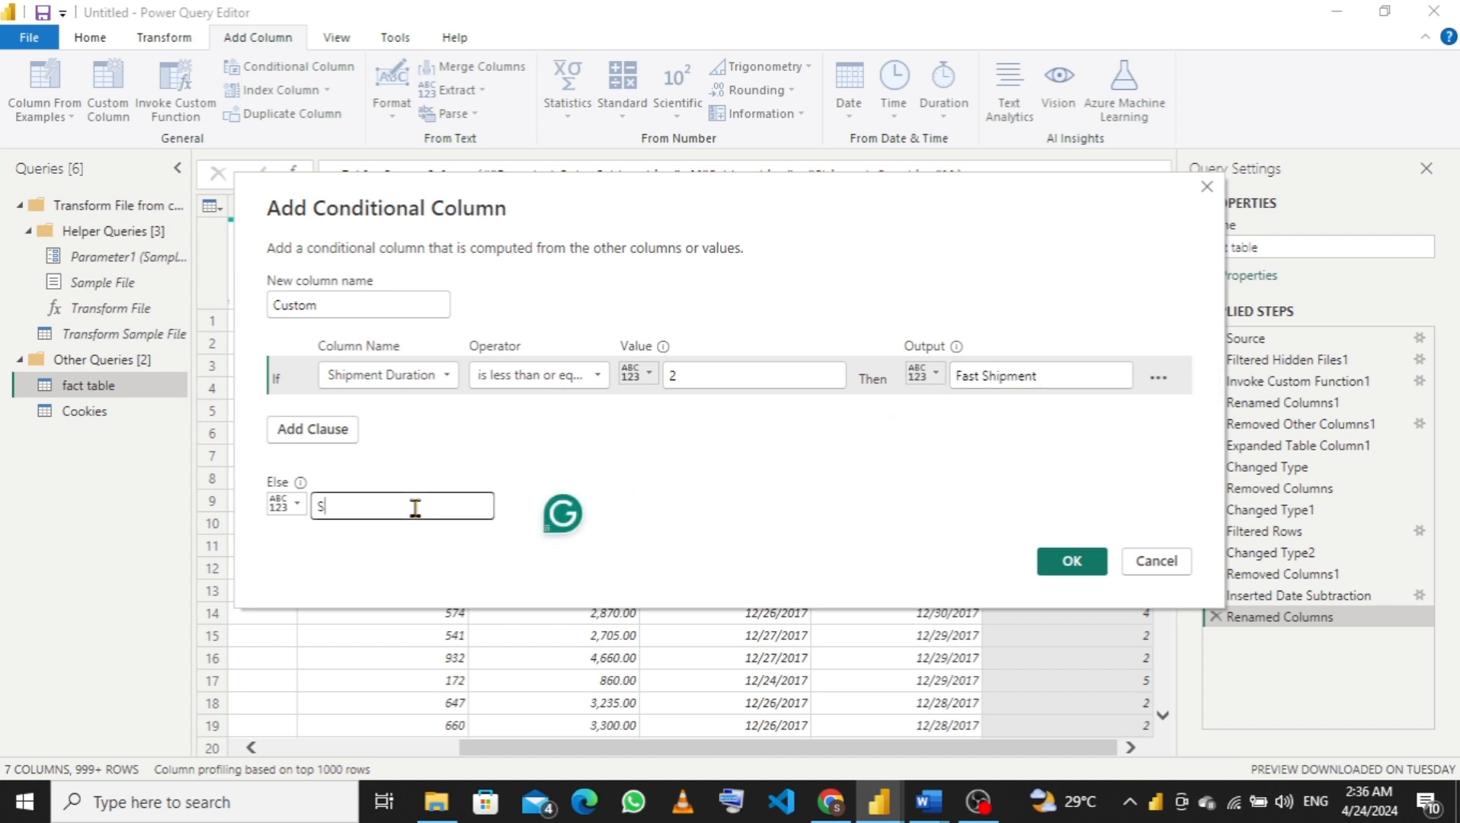
pyautogui.write('low Shipment')
pyautogui.click(1079, 573)
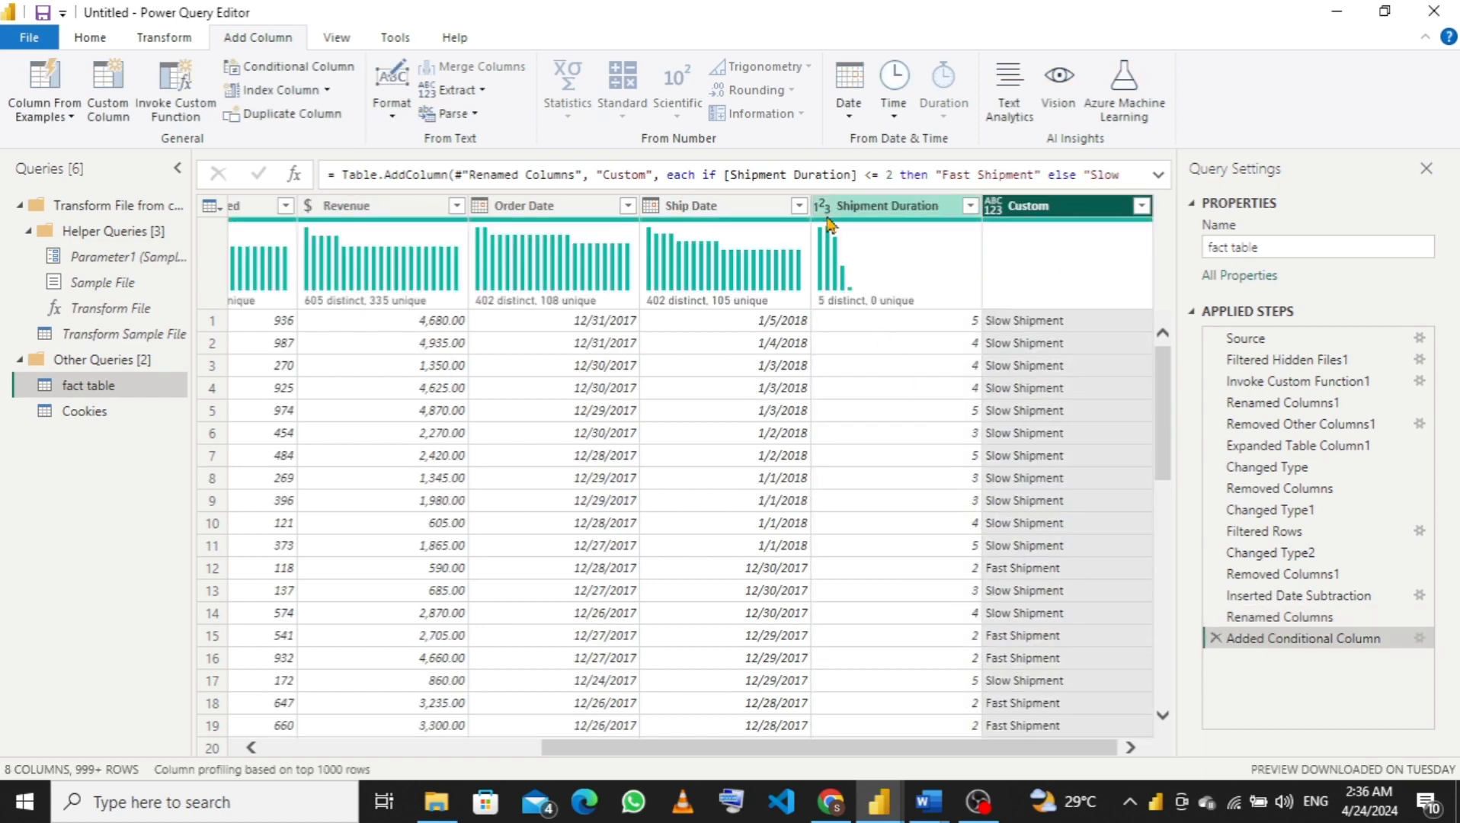
# Set the data type of the fact table's Custom column to Text.
pyautogui.click(994, 207)
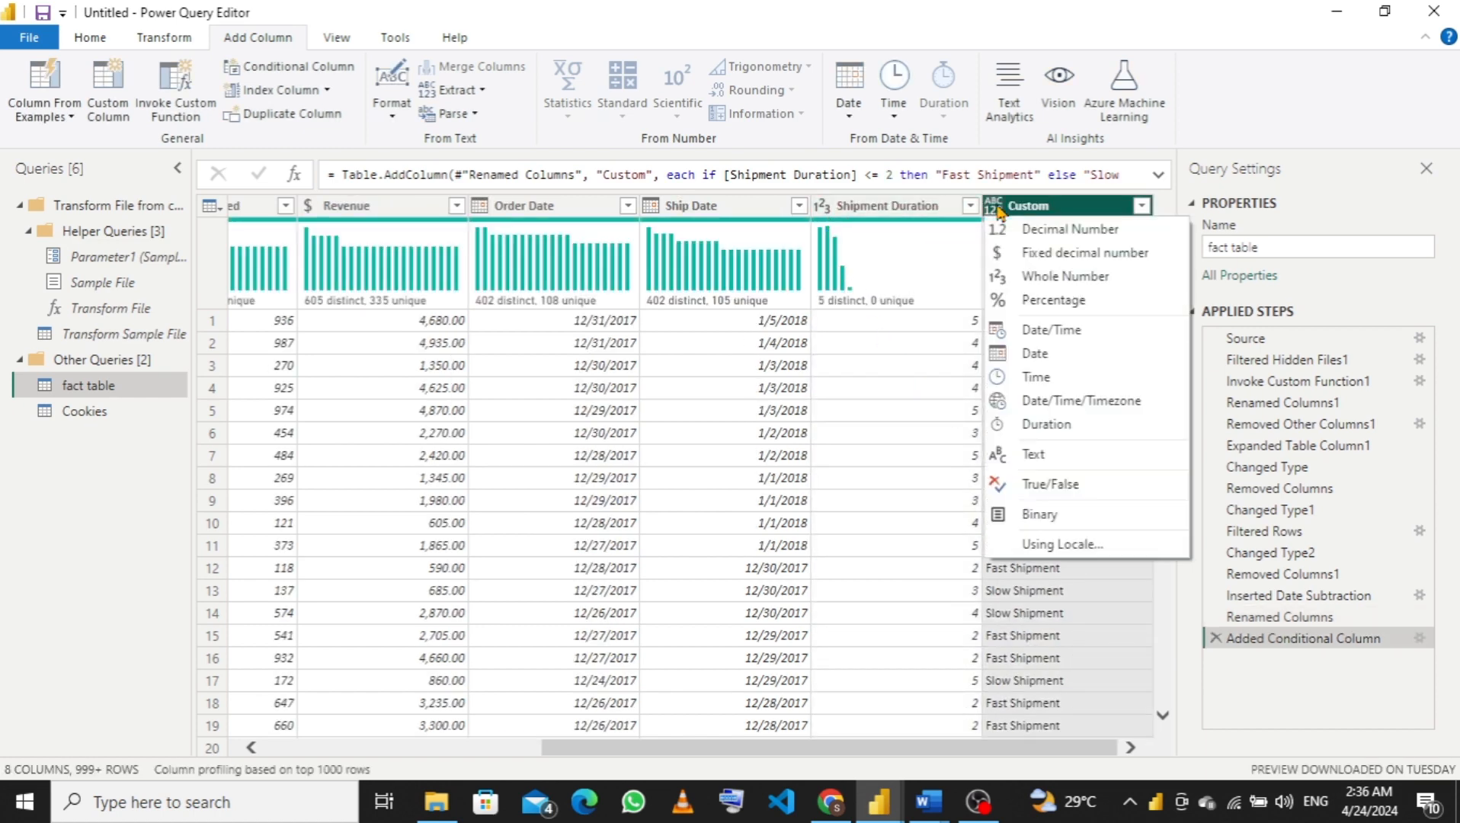
pyautogui.click(1014, 459)
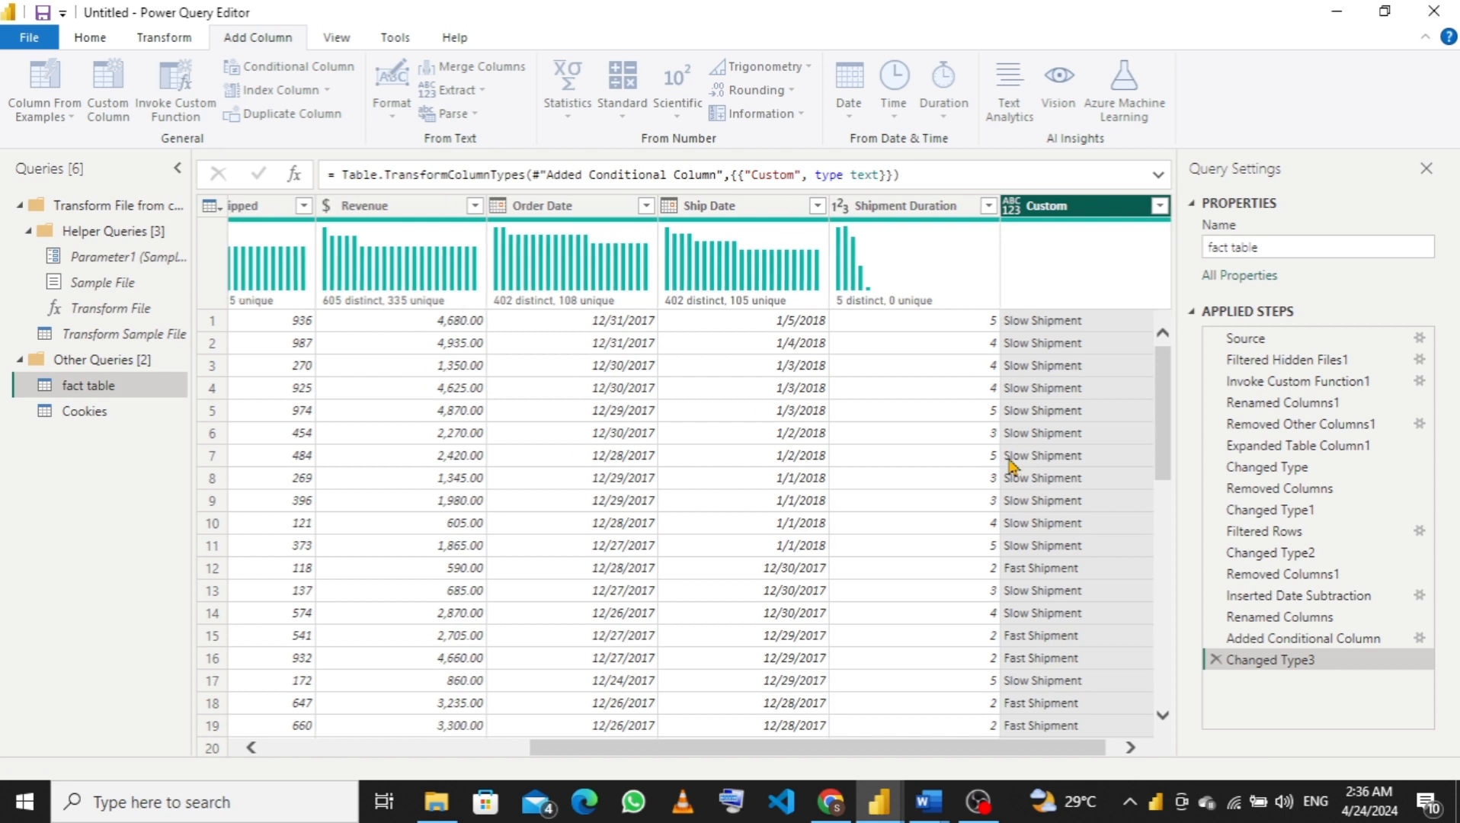
pyautogui.moveTo(692, 748); pyautogui.dragTo(406, 728)
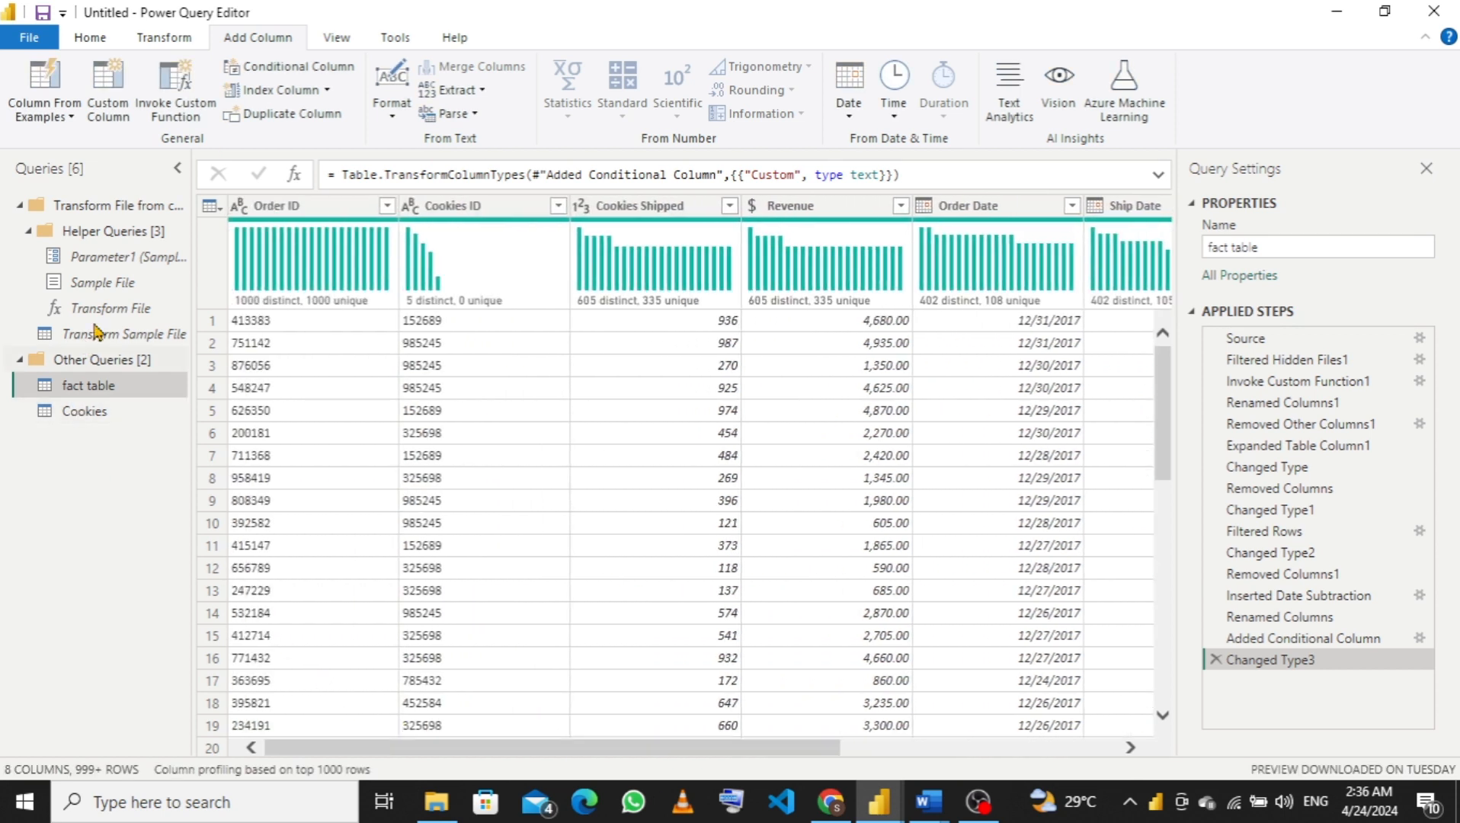
# Close the query editor and apply the query changes to the data model.
pyautogui.click(88, 38)
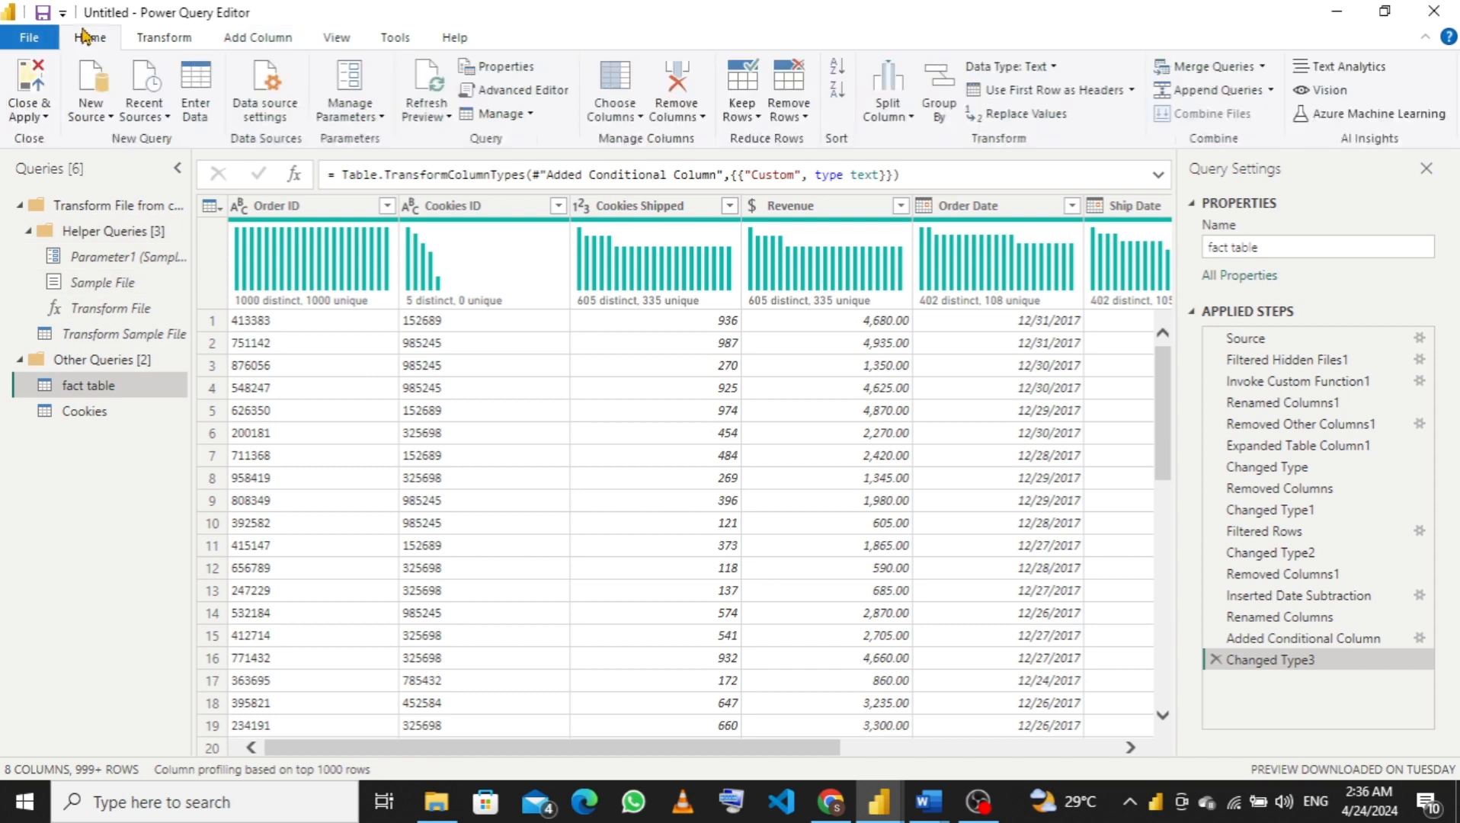
pyautogui.click(29, 116)
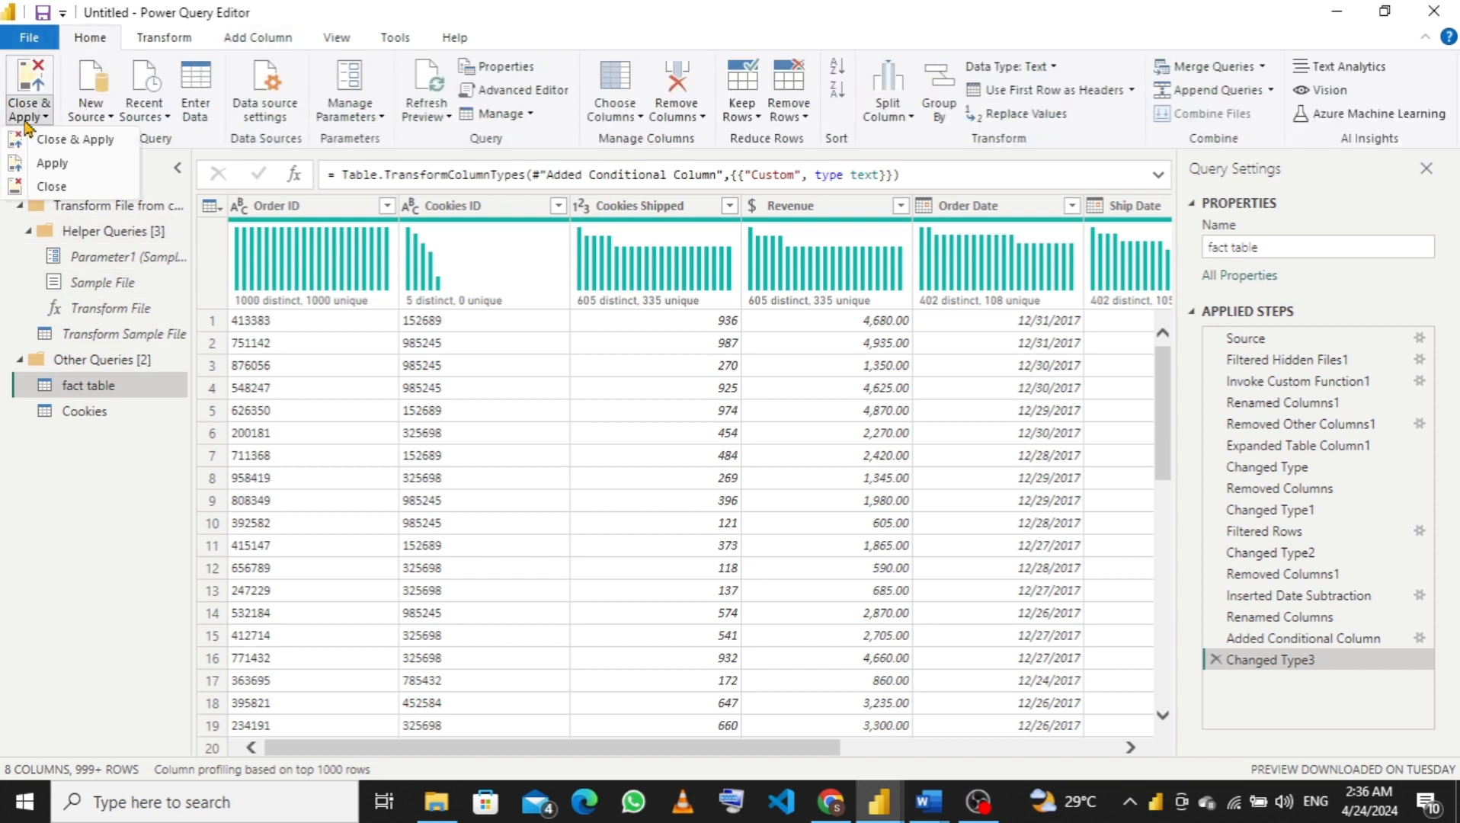
pyautogui.click(51, 143)
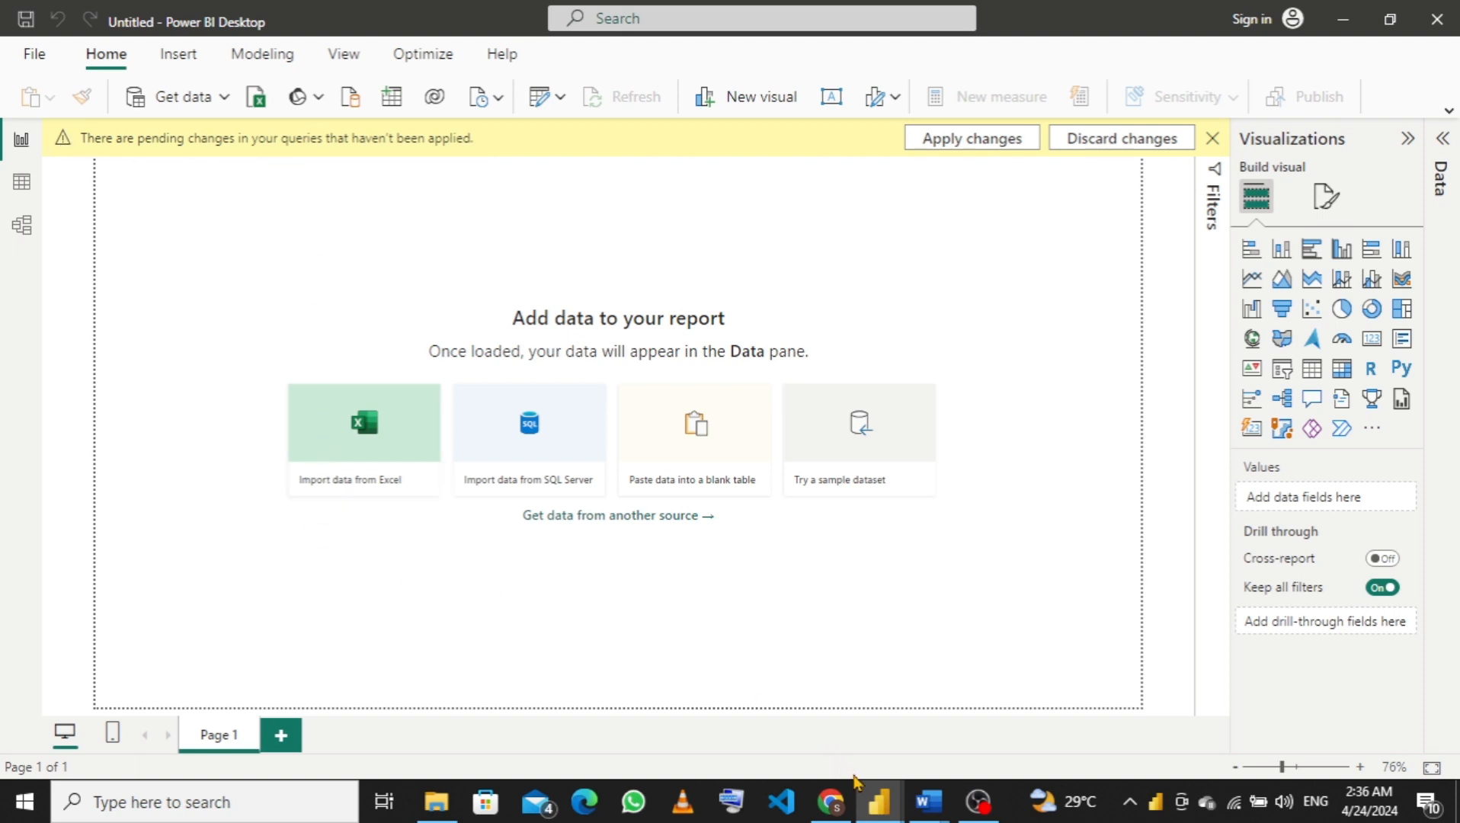
# Line up the Cookies table beside the fact table in the model diagram.
pyautogui.moveTo(879, 801)
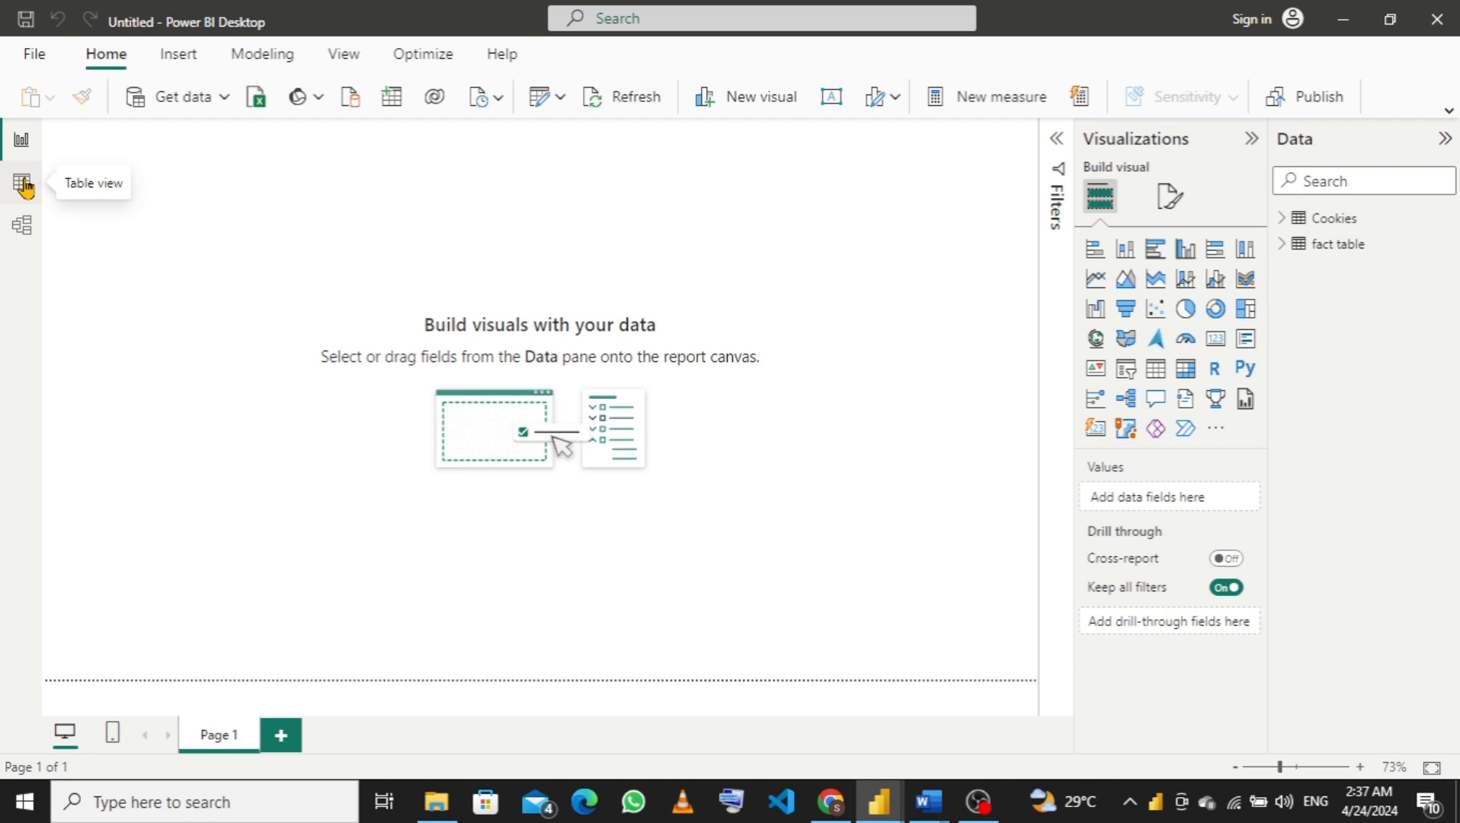
pyautogui.click(22, 228)
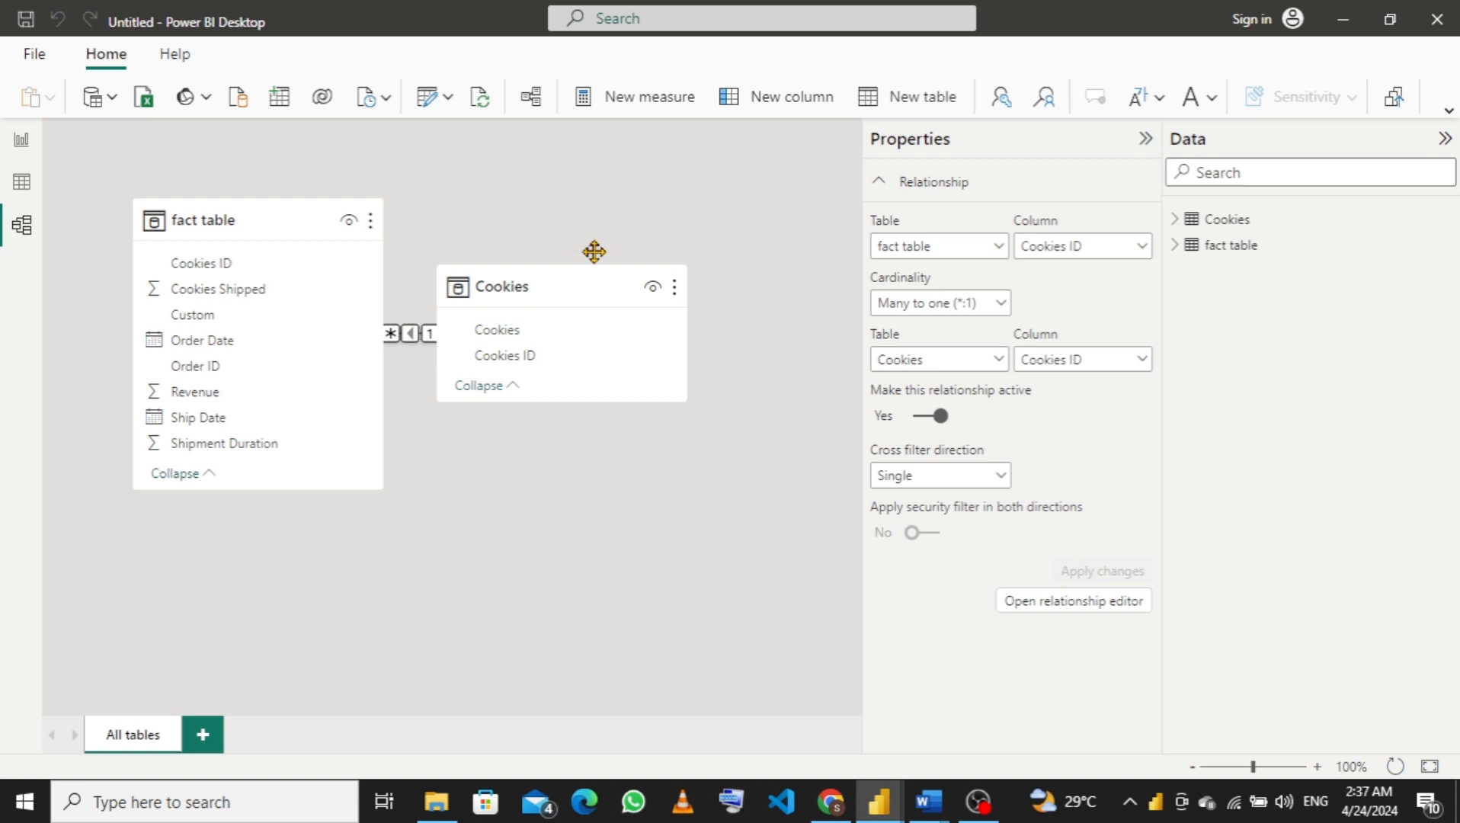
pyautogui.moveTo(548, 293); pyautogui.dragTo(576, 226)
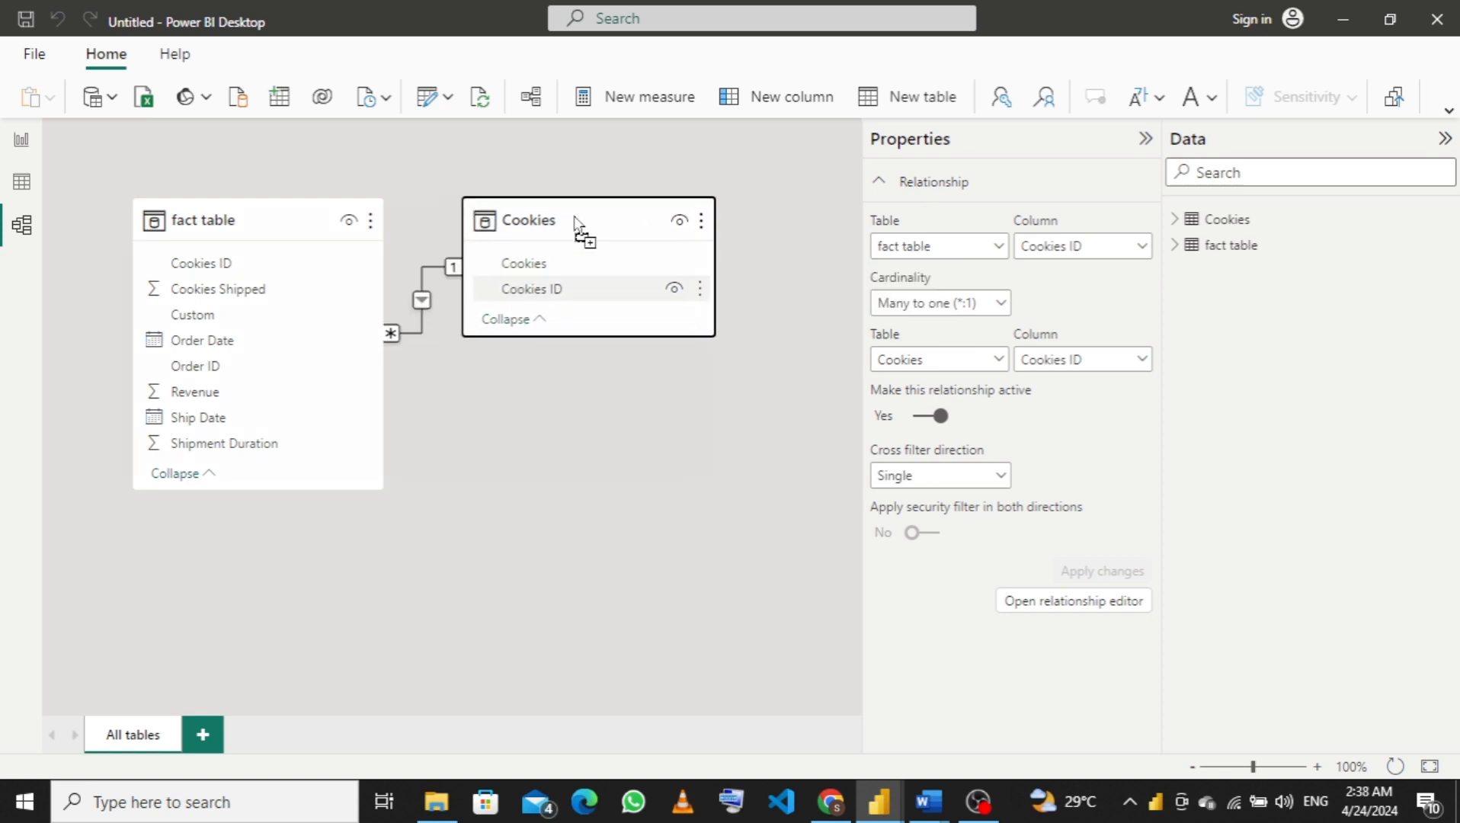
# Group all fact table columns, from Cookies ID to Shipment Duration, in a display folder named "coulumns".
pyautogui.click(1173, 247)
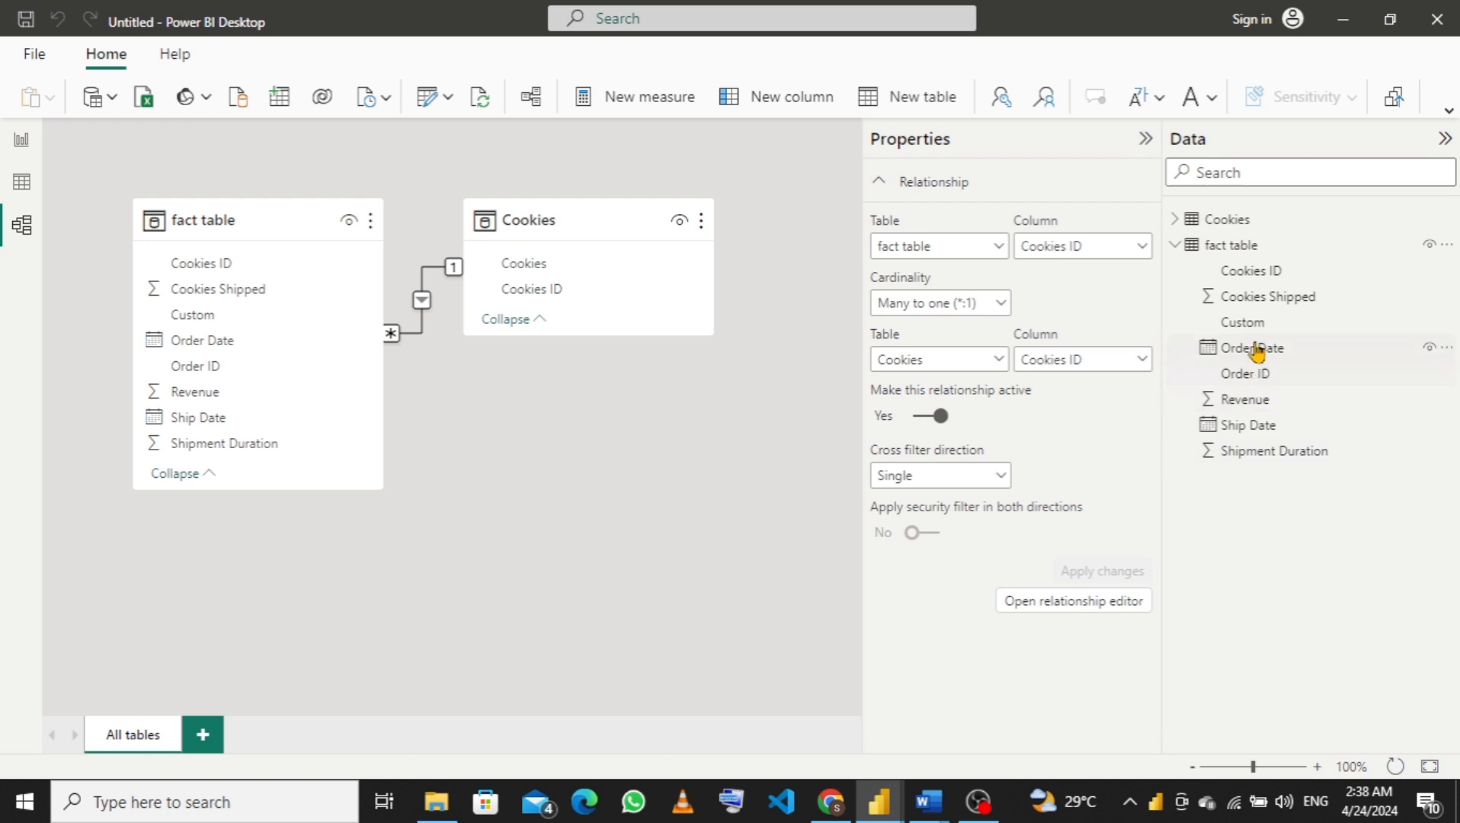
pyautogui.click(1254, 271)
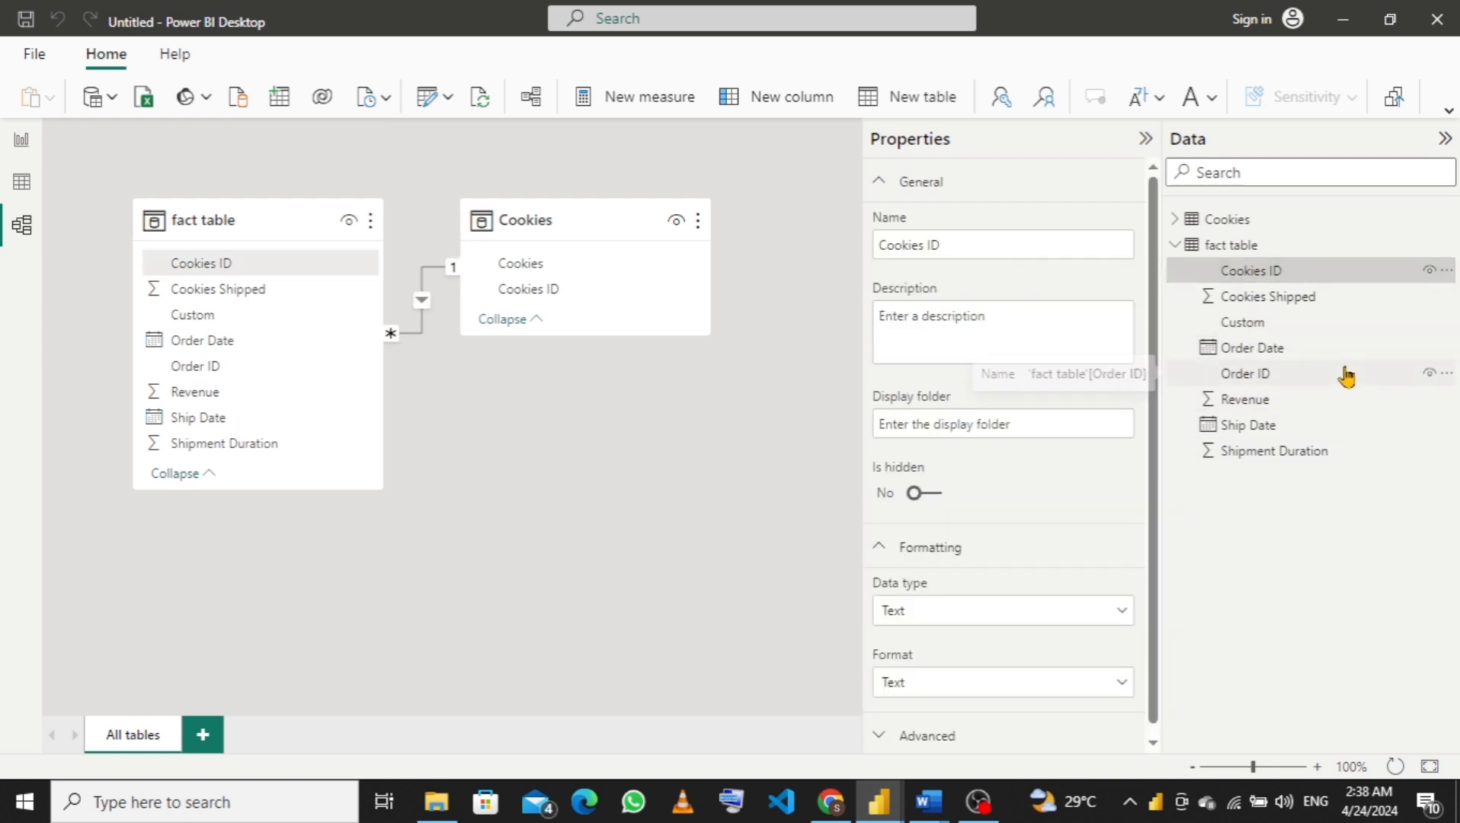
pyautogui.keyDown('shift'); pyautogui.click(1278, 453); pyautogui.keyUp('shift')
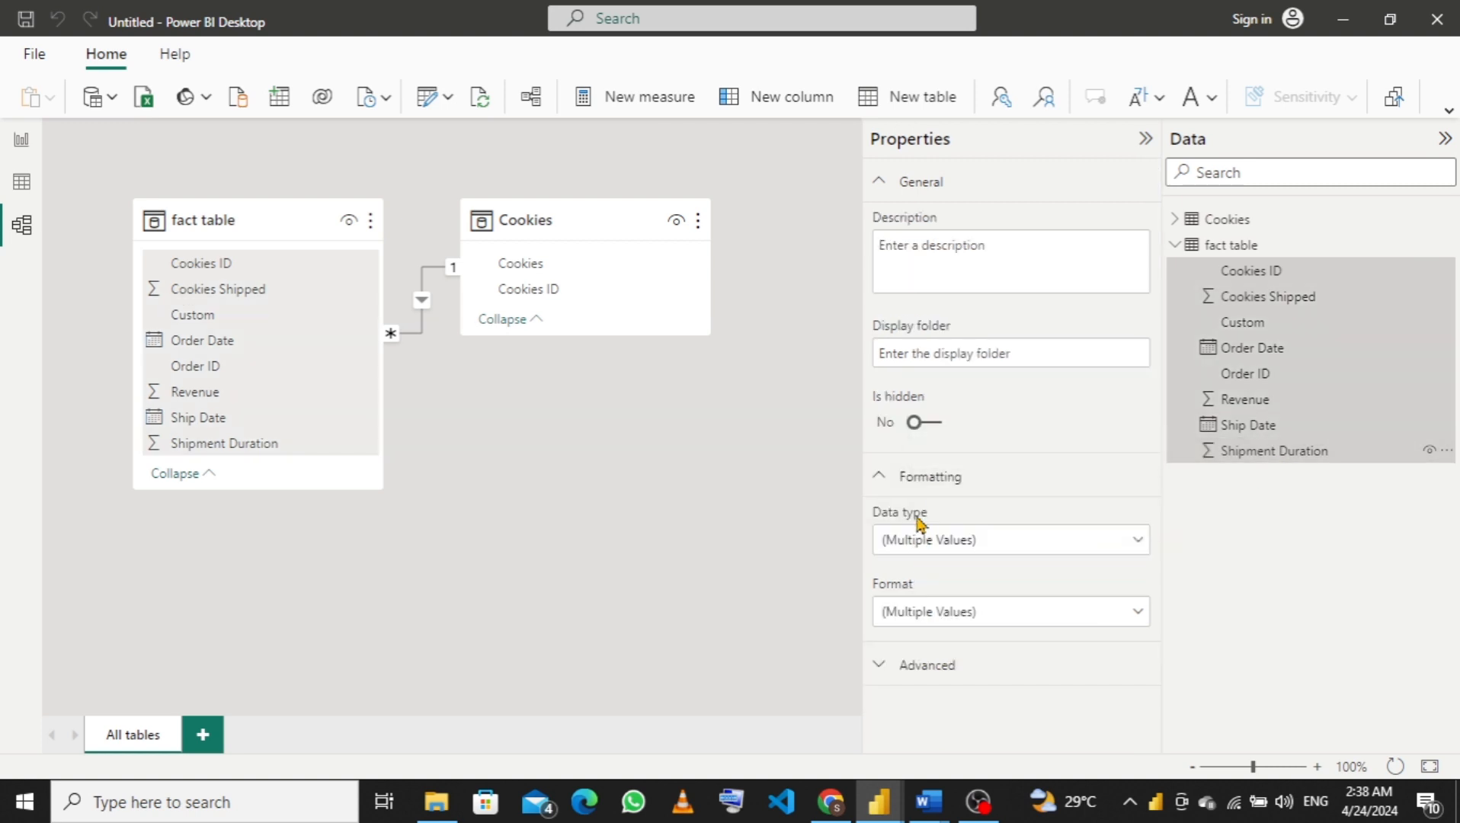
pyautogui.click(955, 348)
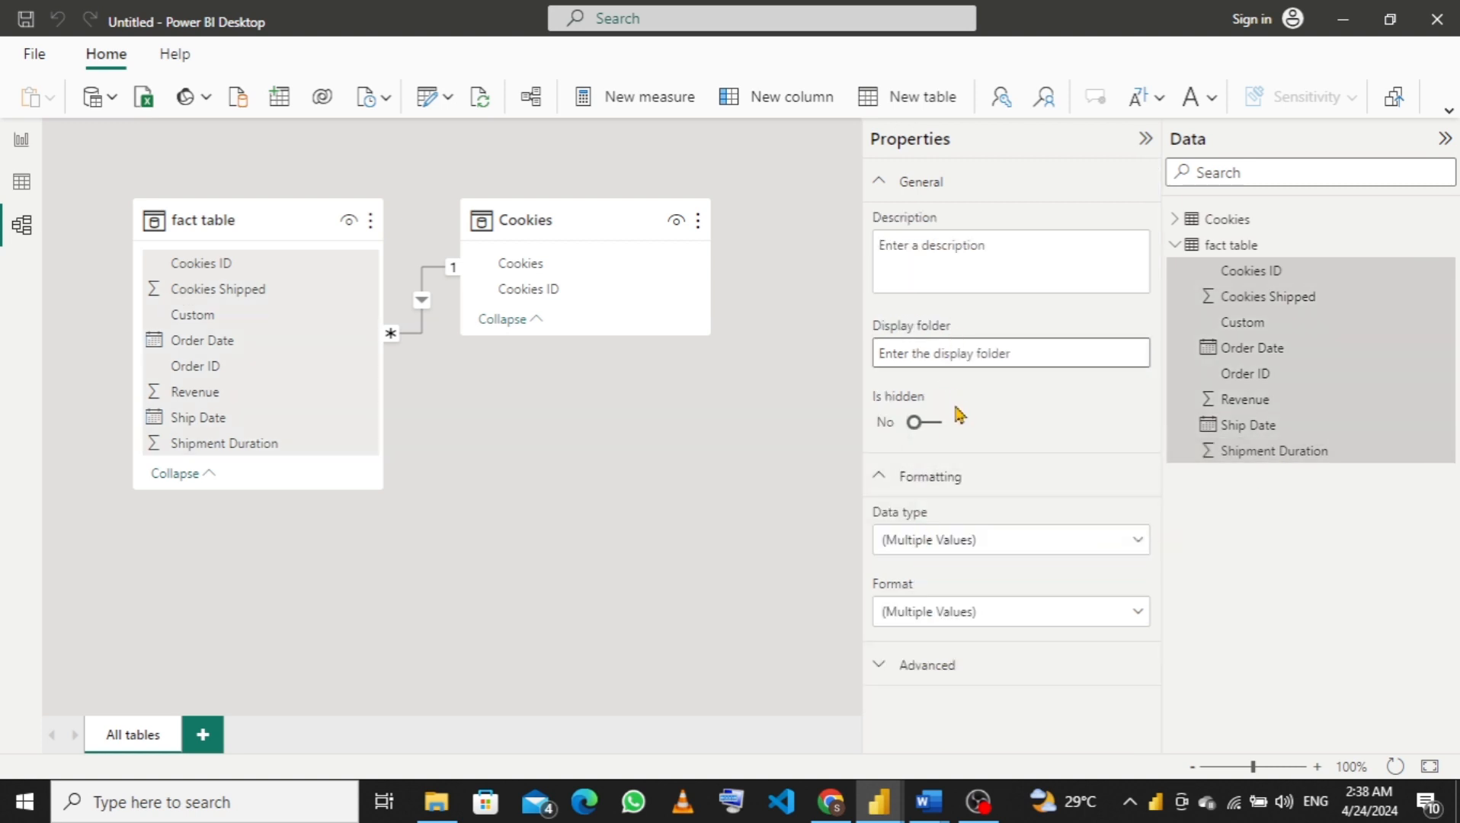
pyautogui.write('co')
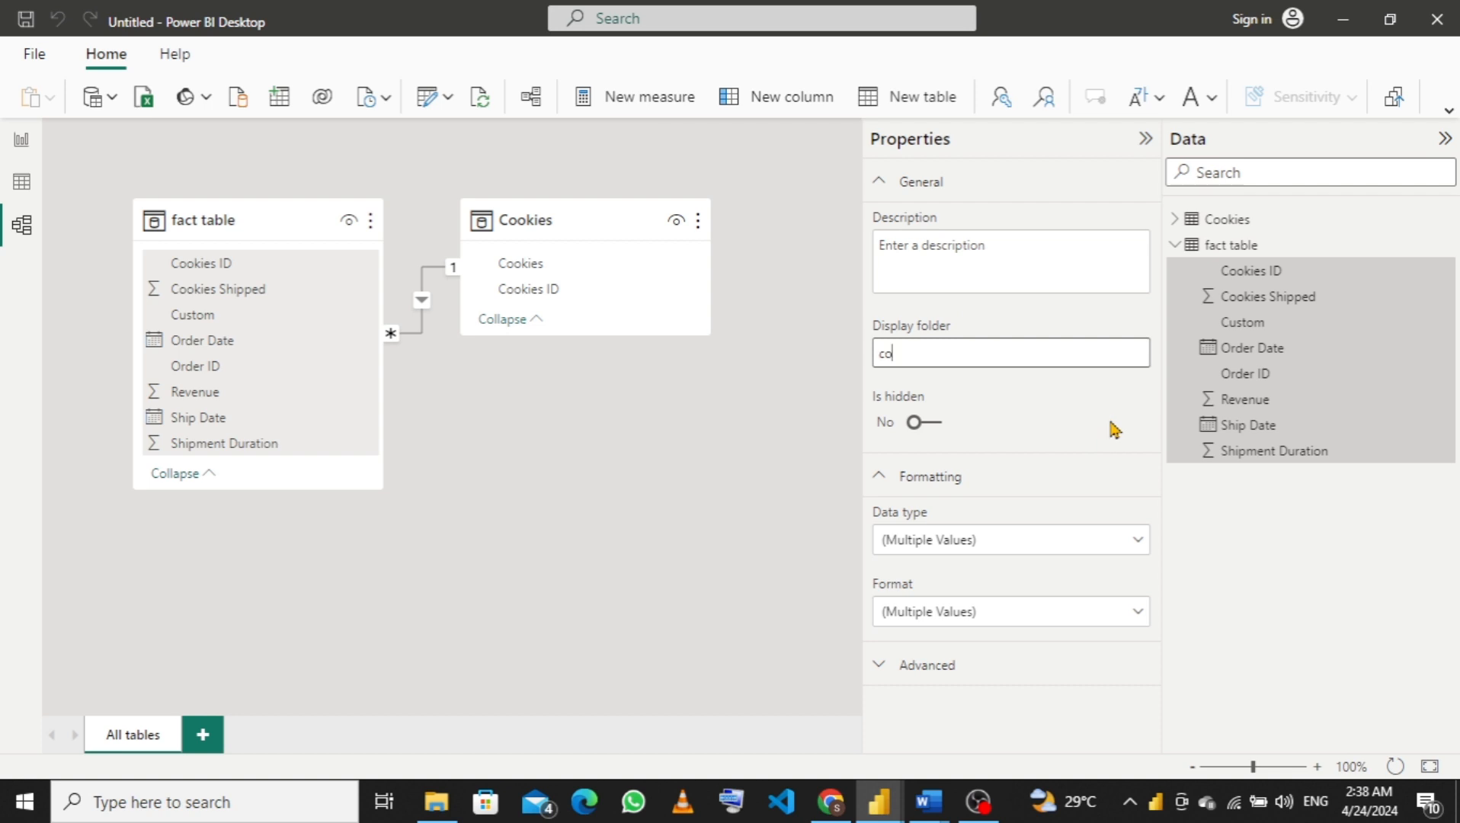
pyautogui.write('ulumns')
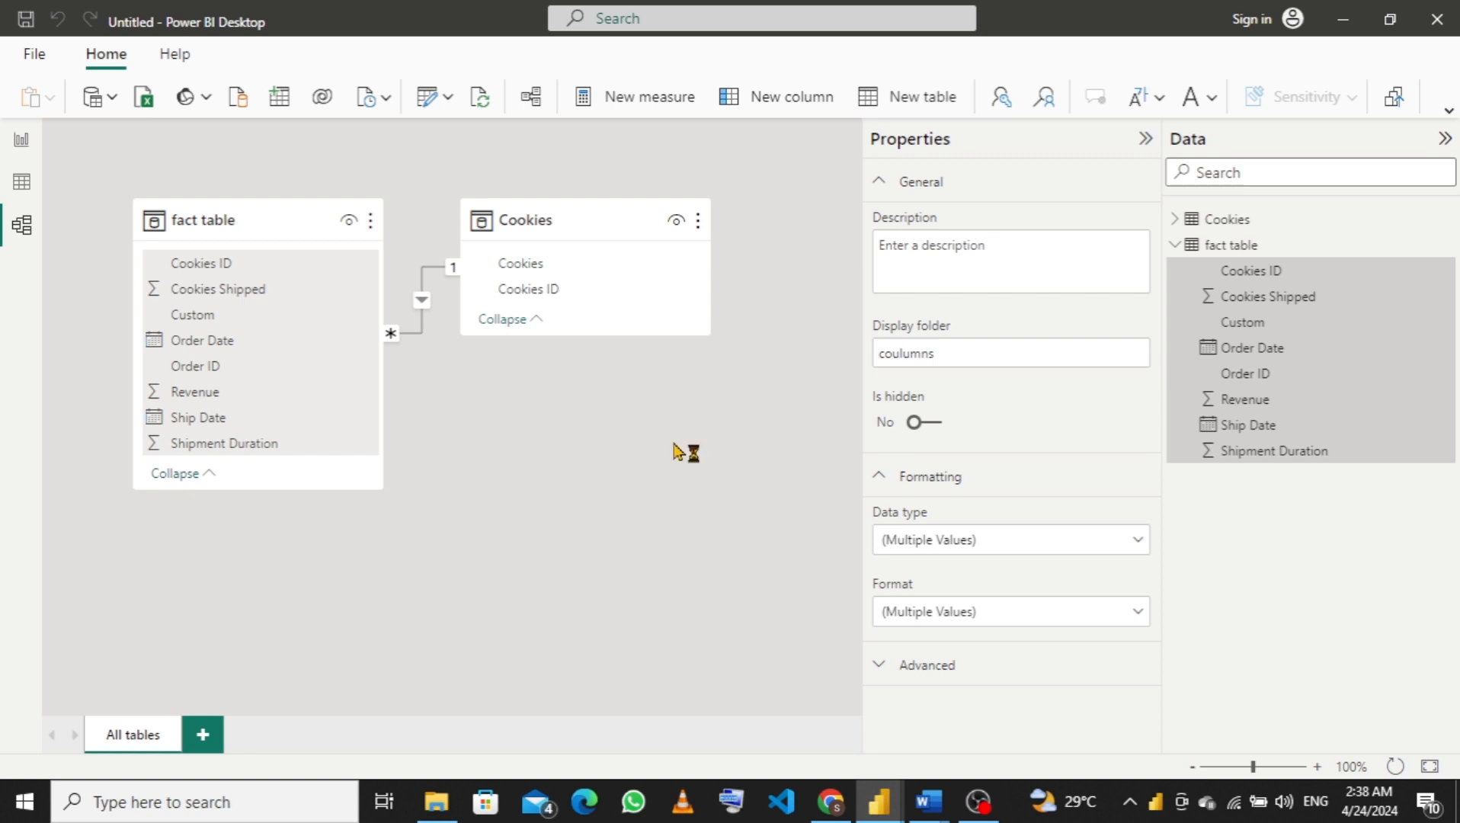
# Start a new calculated table named calendar from the table view, defined with the CALENDAR function.
pyautogui.click(19, 190)
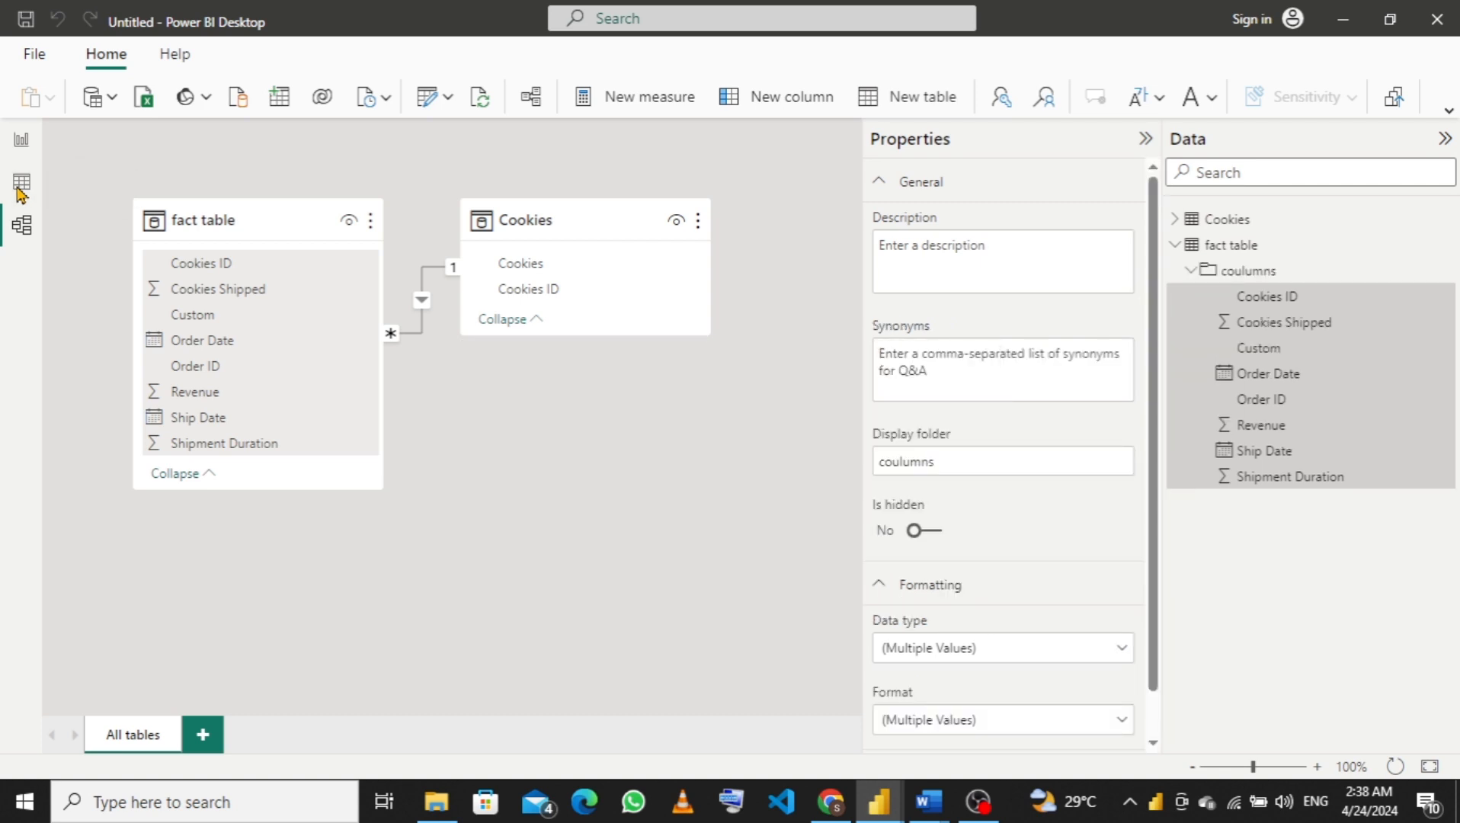
pyautogui.click(18, 191)
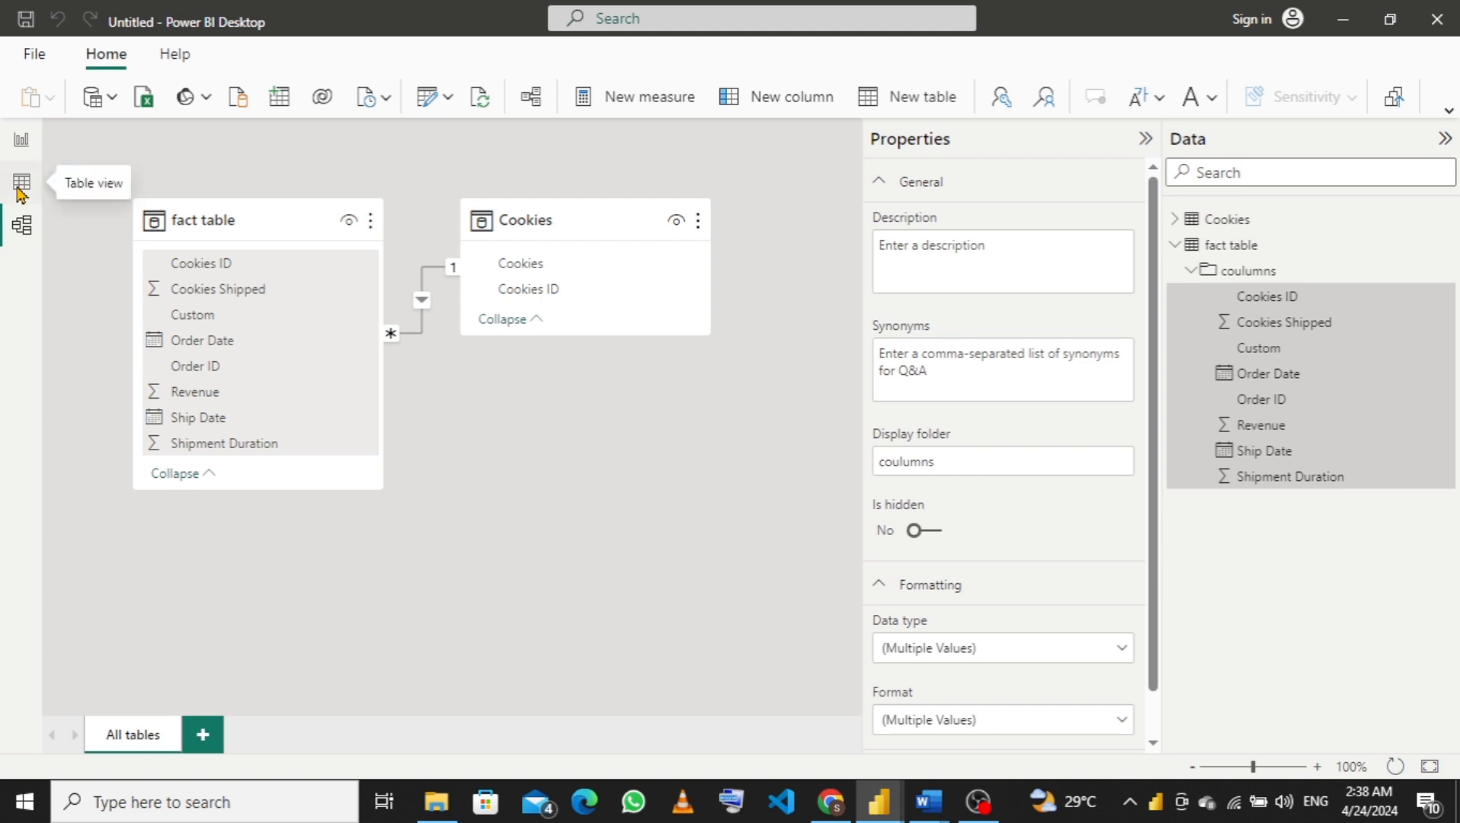
pyautogui.click(21, 182)
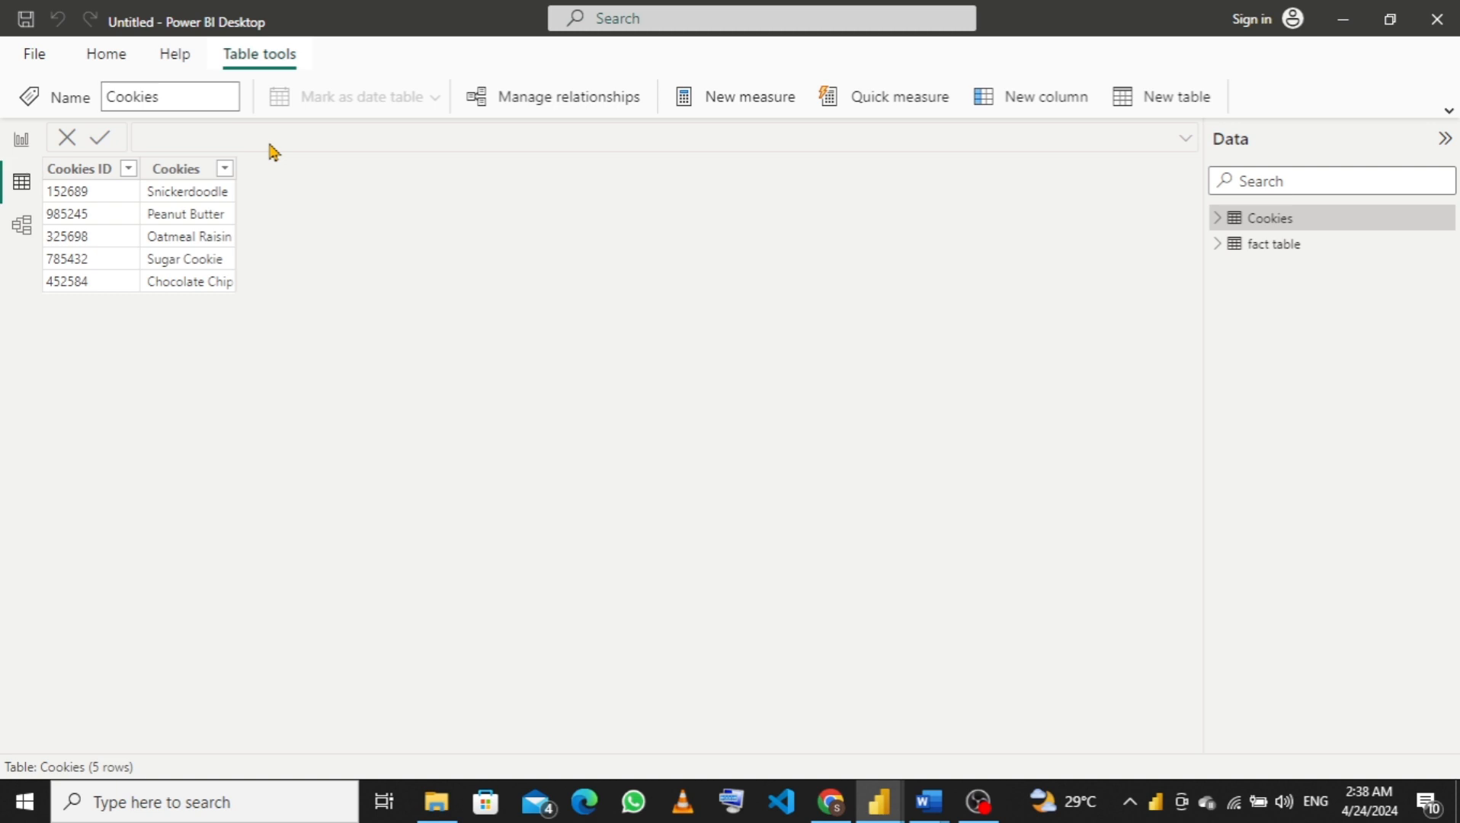
pyautogui.click(1163, 102)
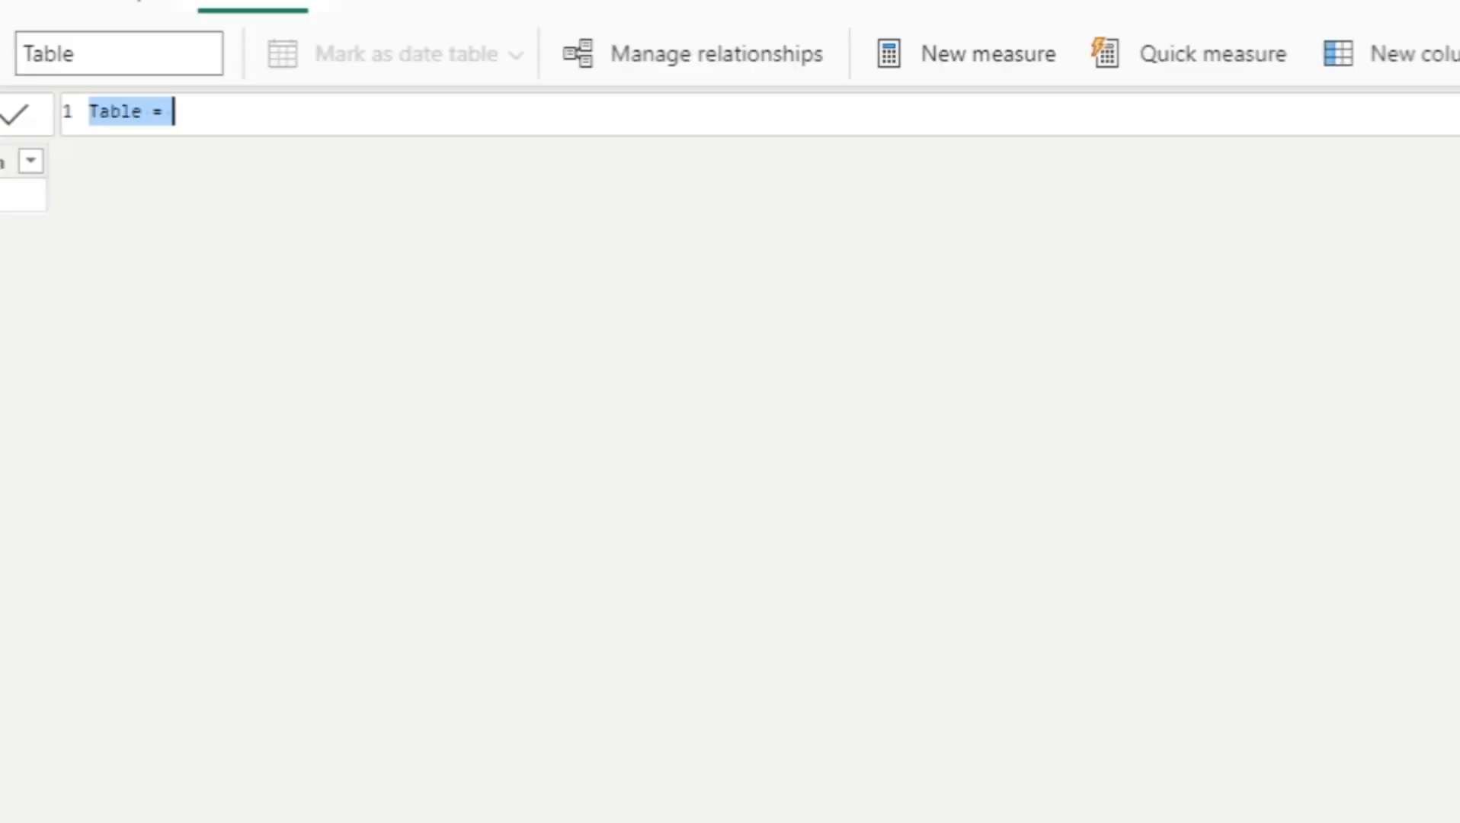
pyautogui.write('c')
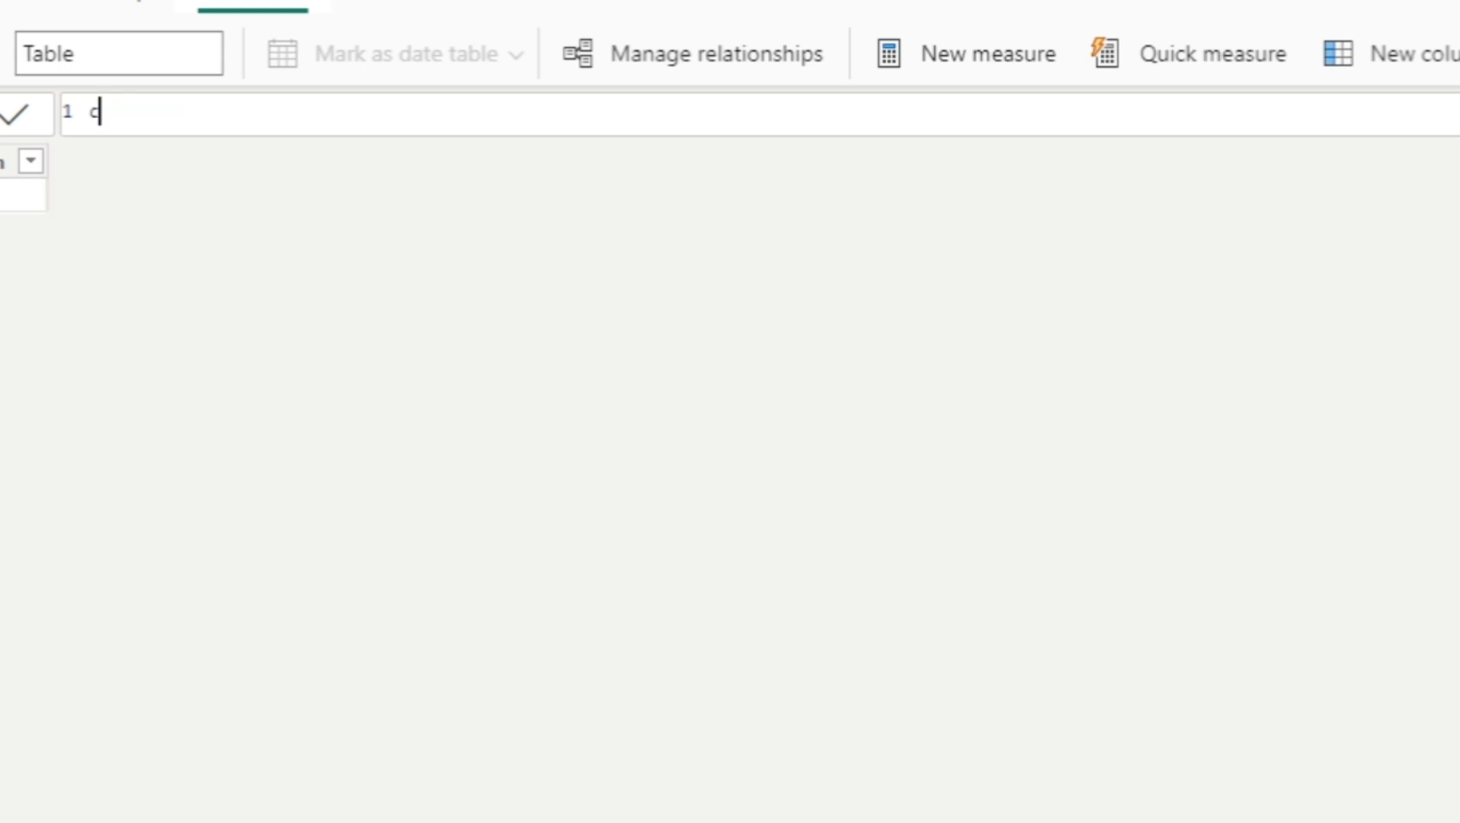
pyautogui.write('alendar ')
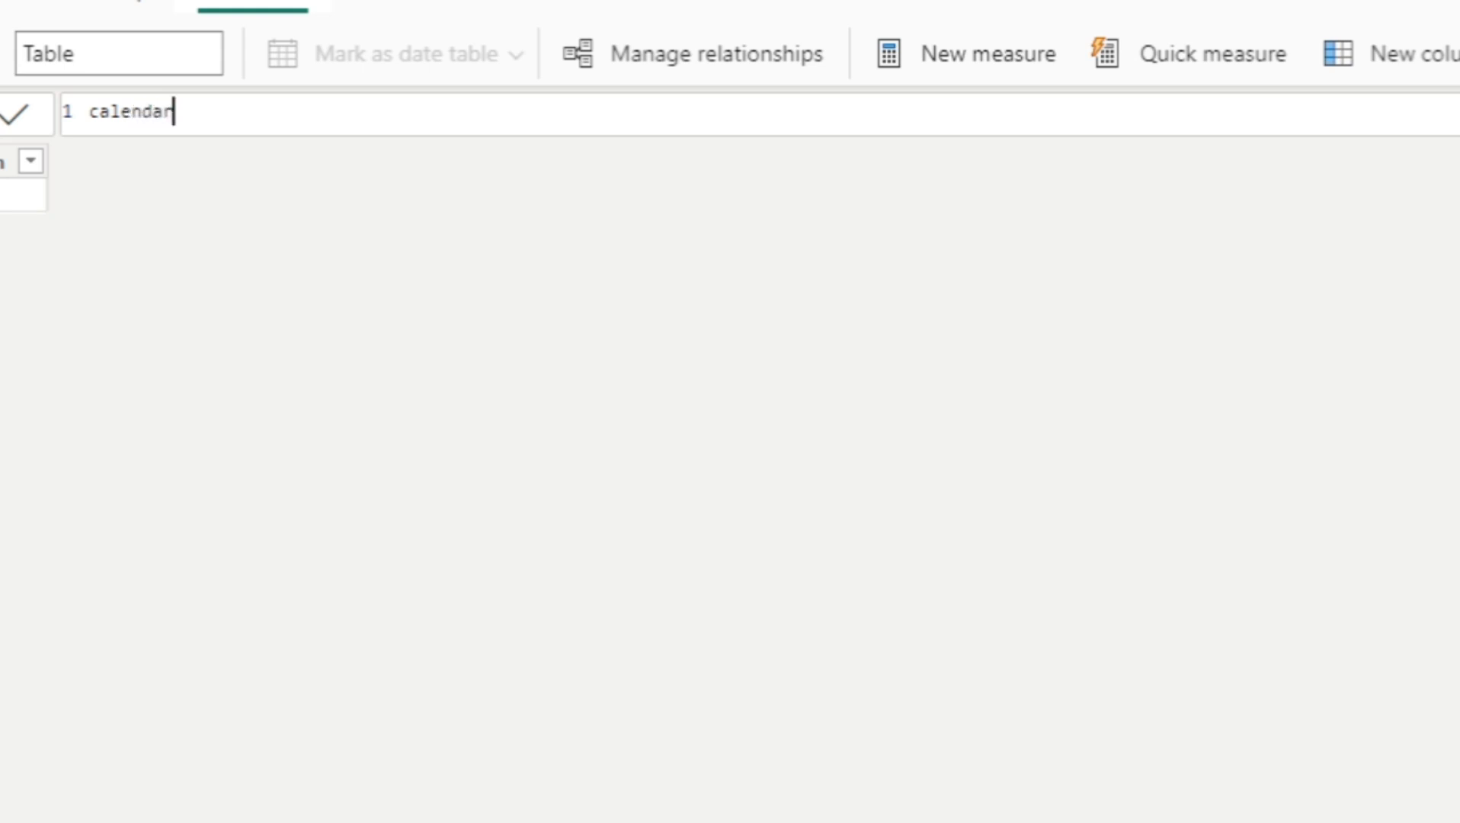
pyautogui.write('= cal')
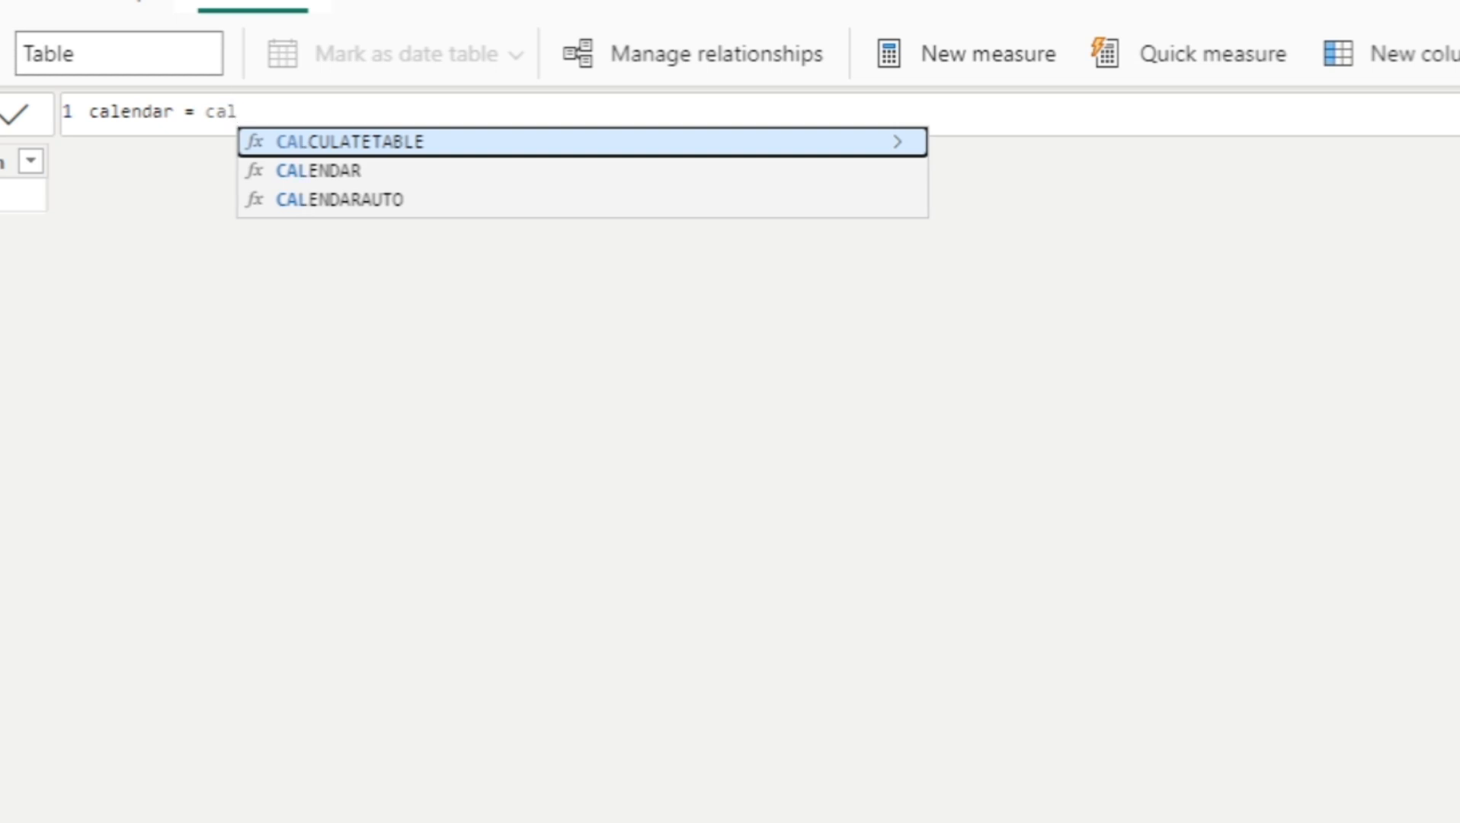
pyautogui.press('Down')
pyautogui.press('Tab')
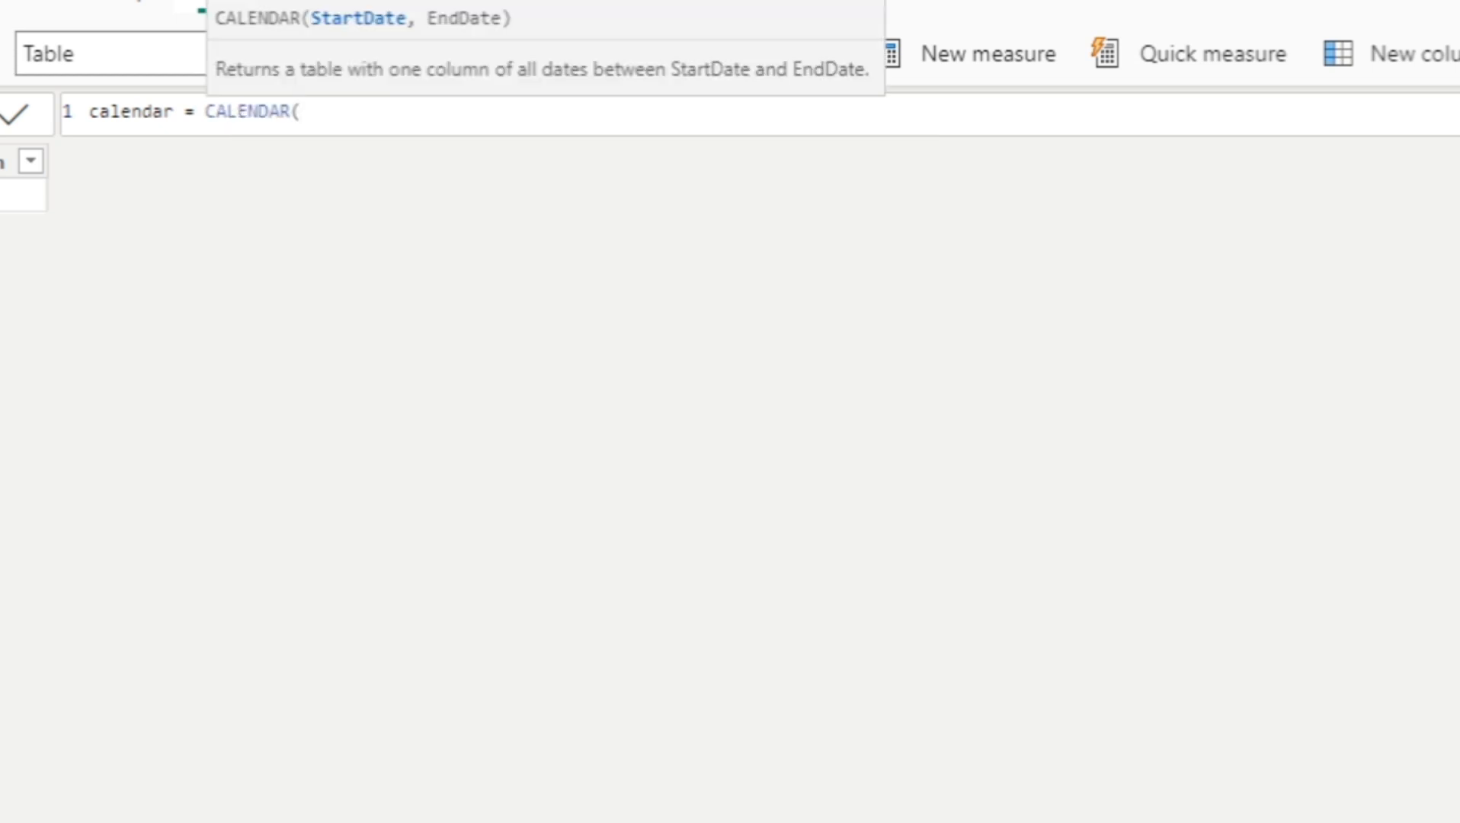
# Use MIN('fact table'[Order Date]) as the start date of the calendar table's formula.
pyautogui.write('m')
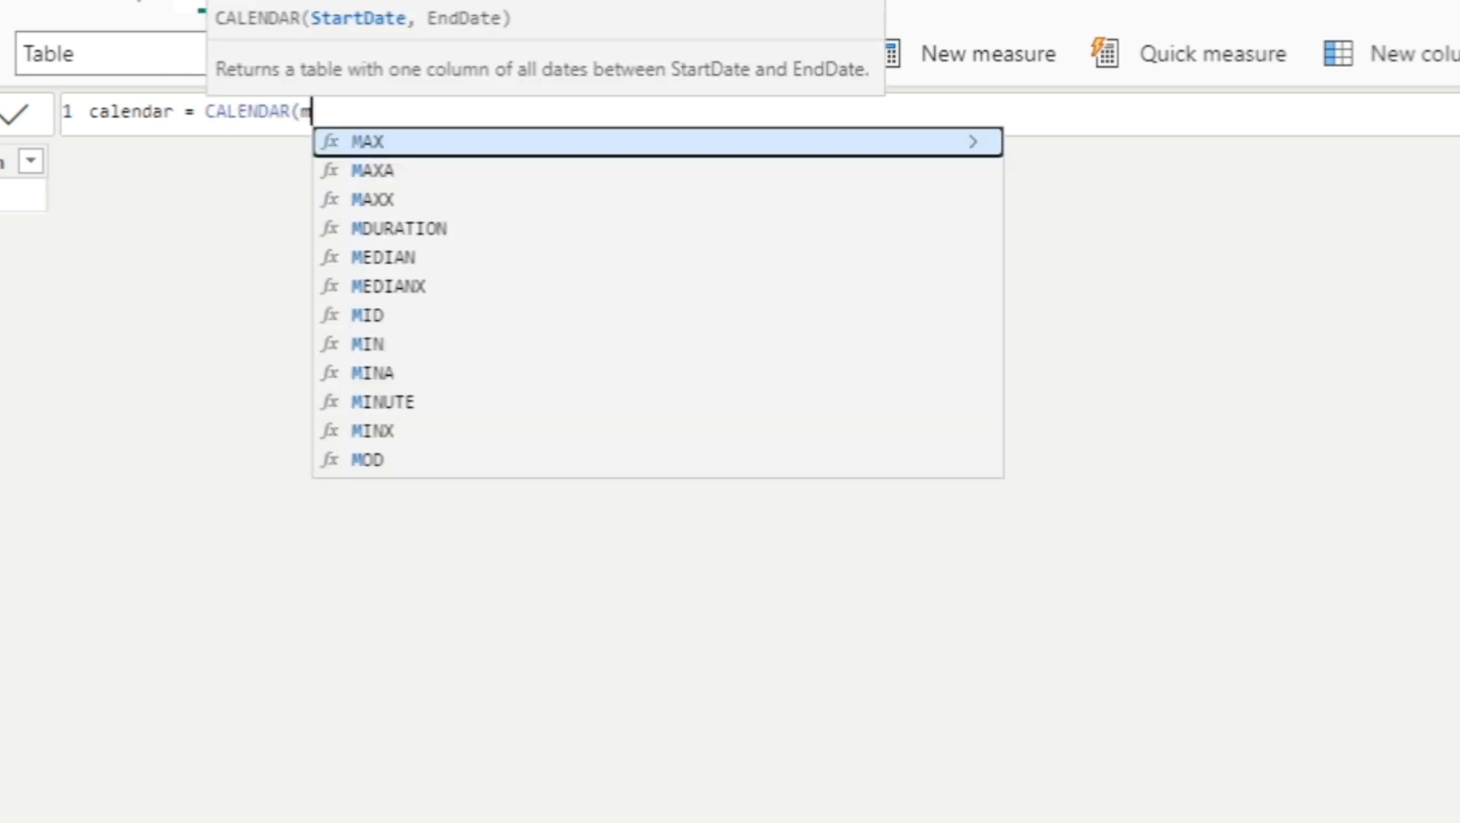
pyautogui.write('in')
pyautogui.press('Tab')
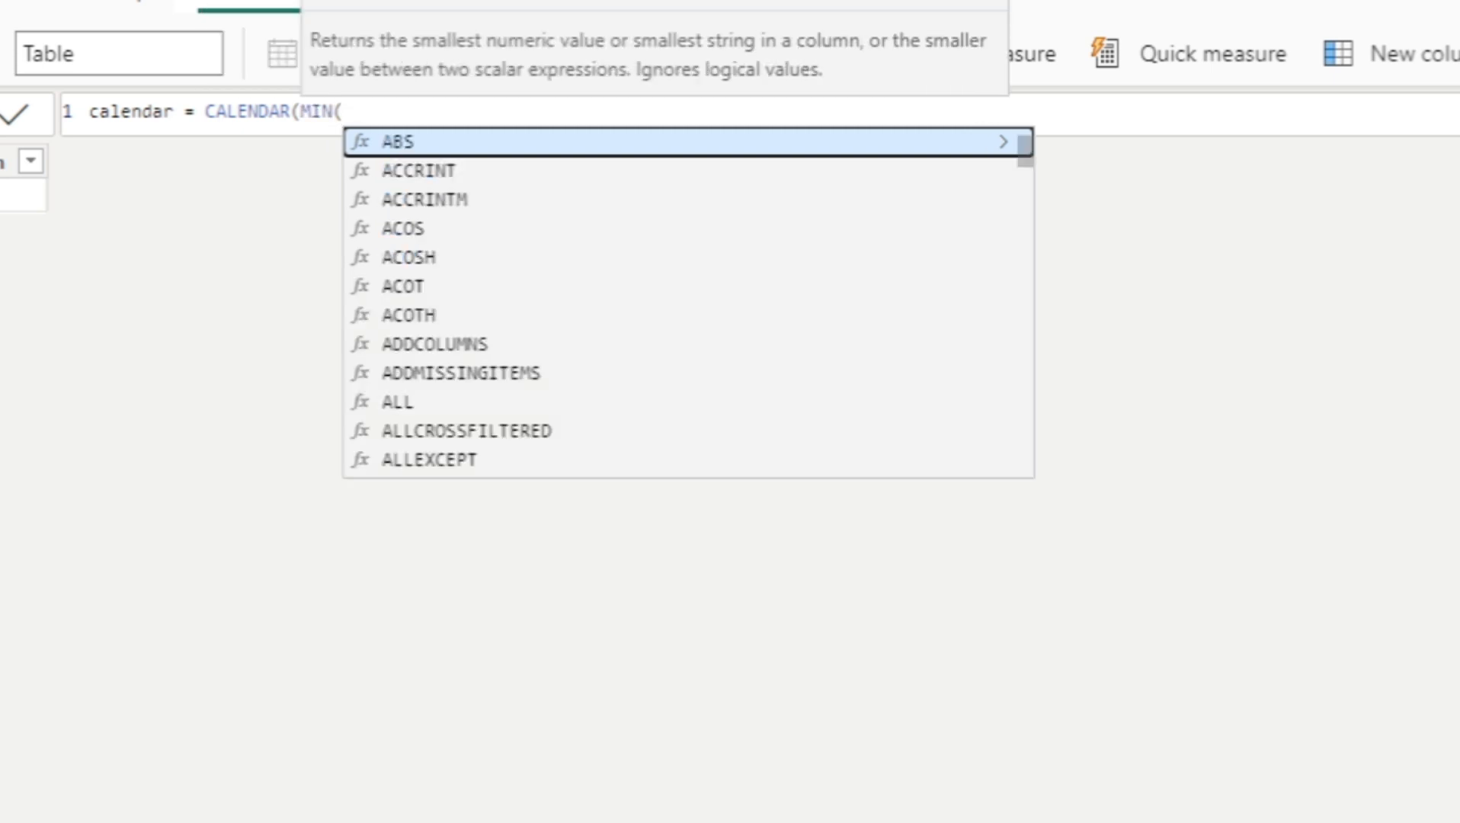
pyautogui.write('or')
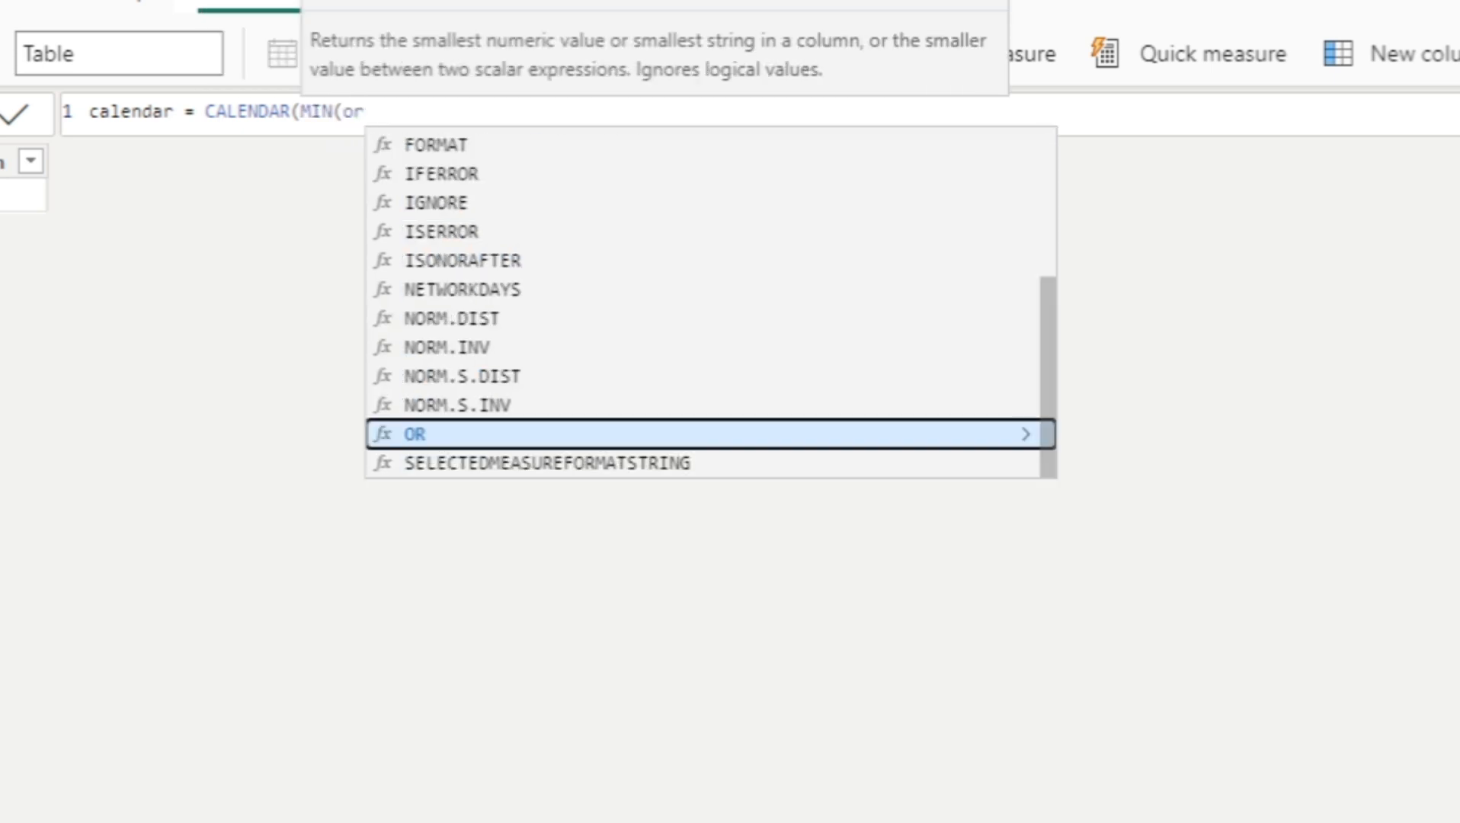
pyautogui.write('de')
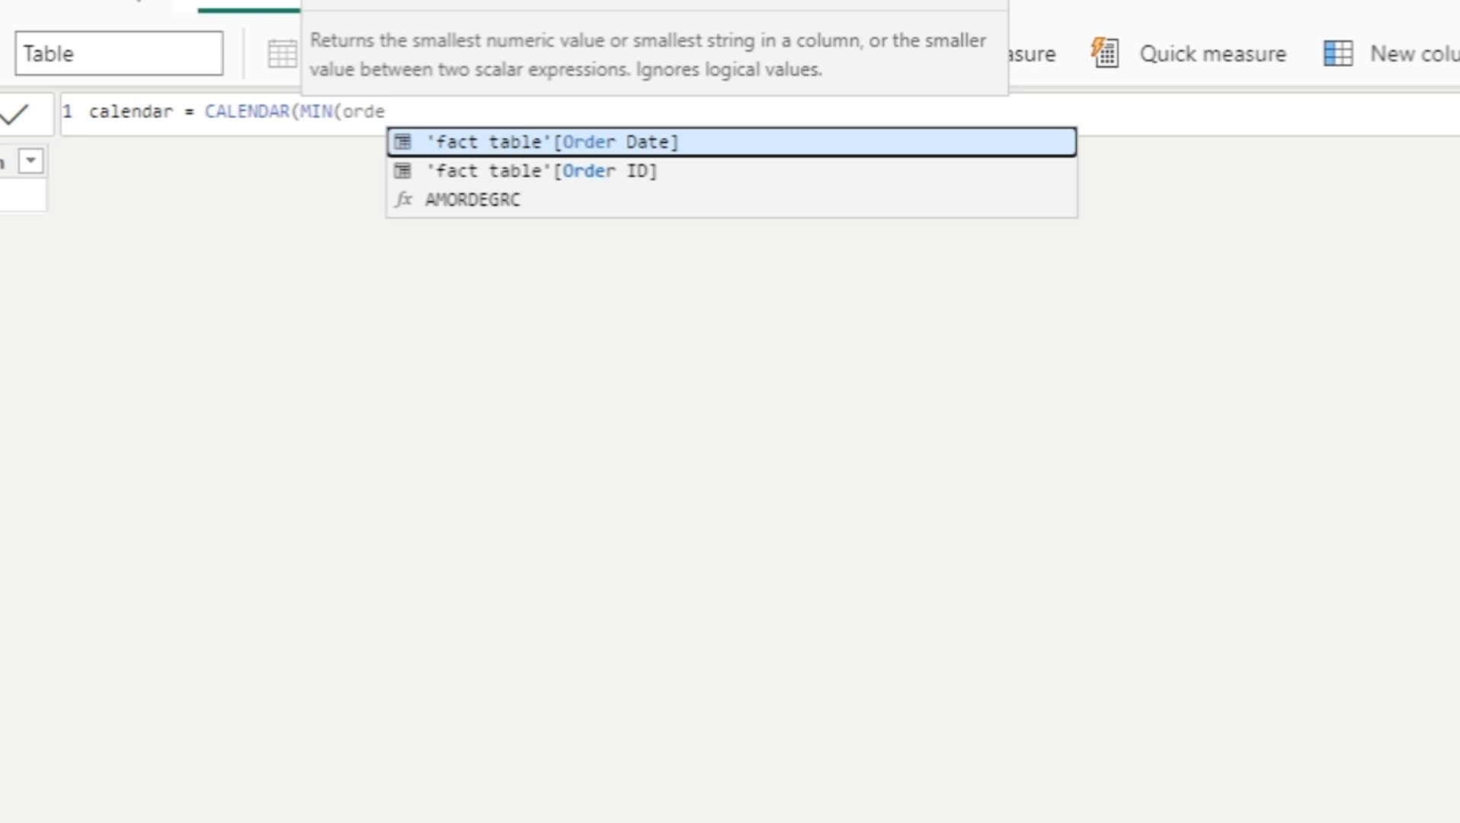
pyautogui.press('Tab')
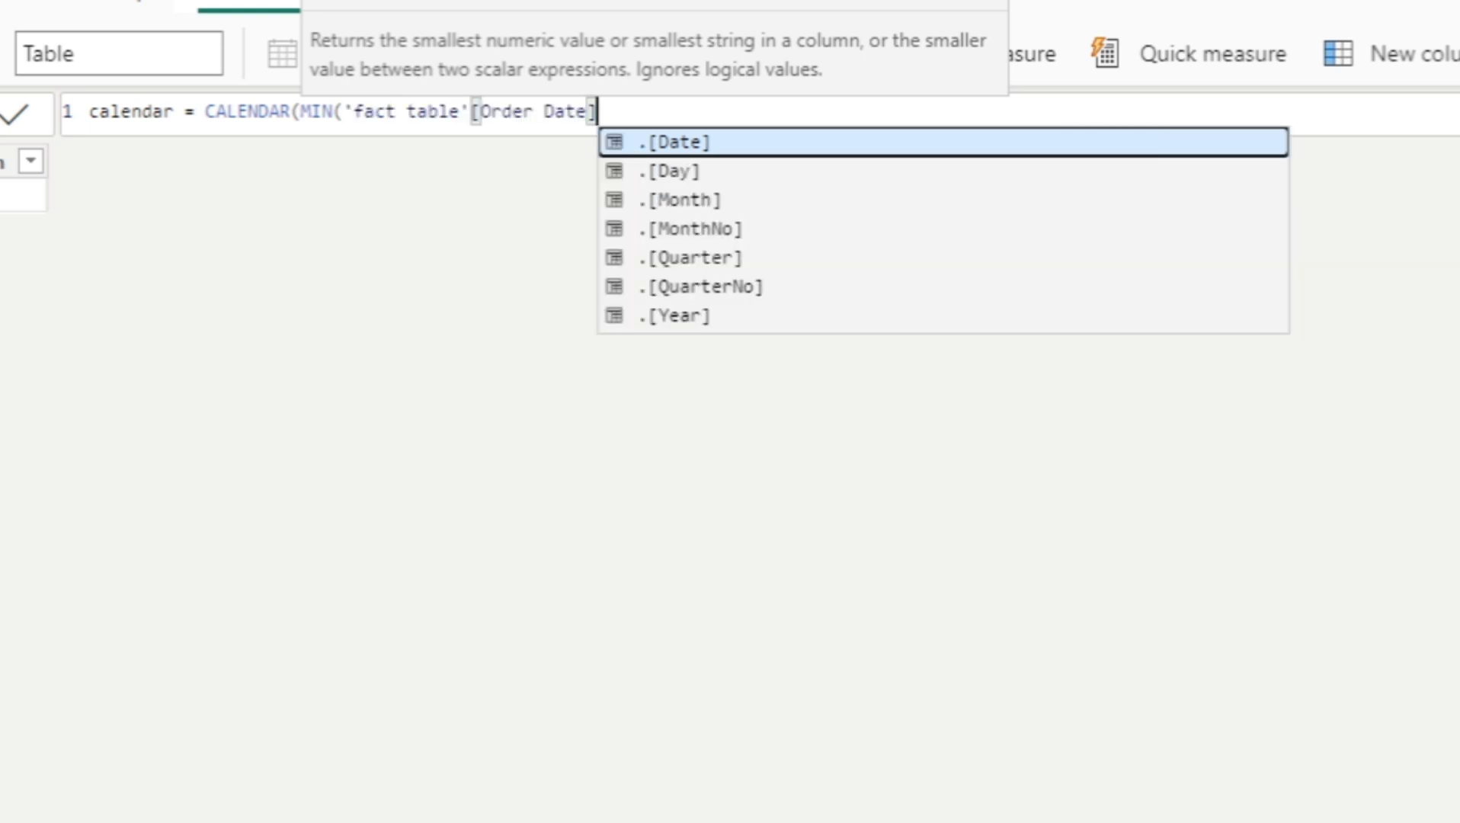
pyautogui.write(')')
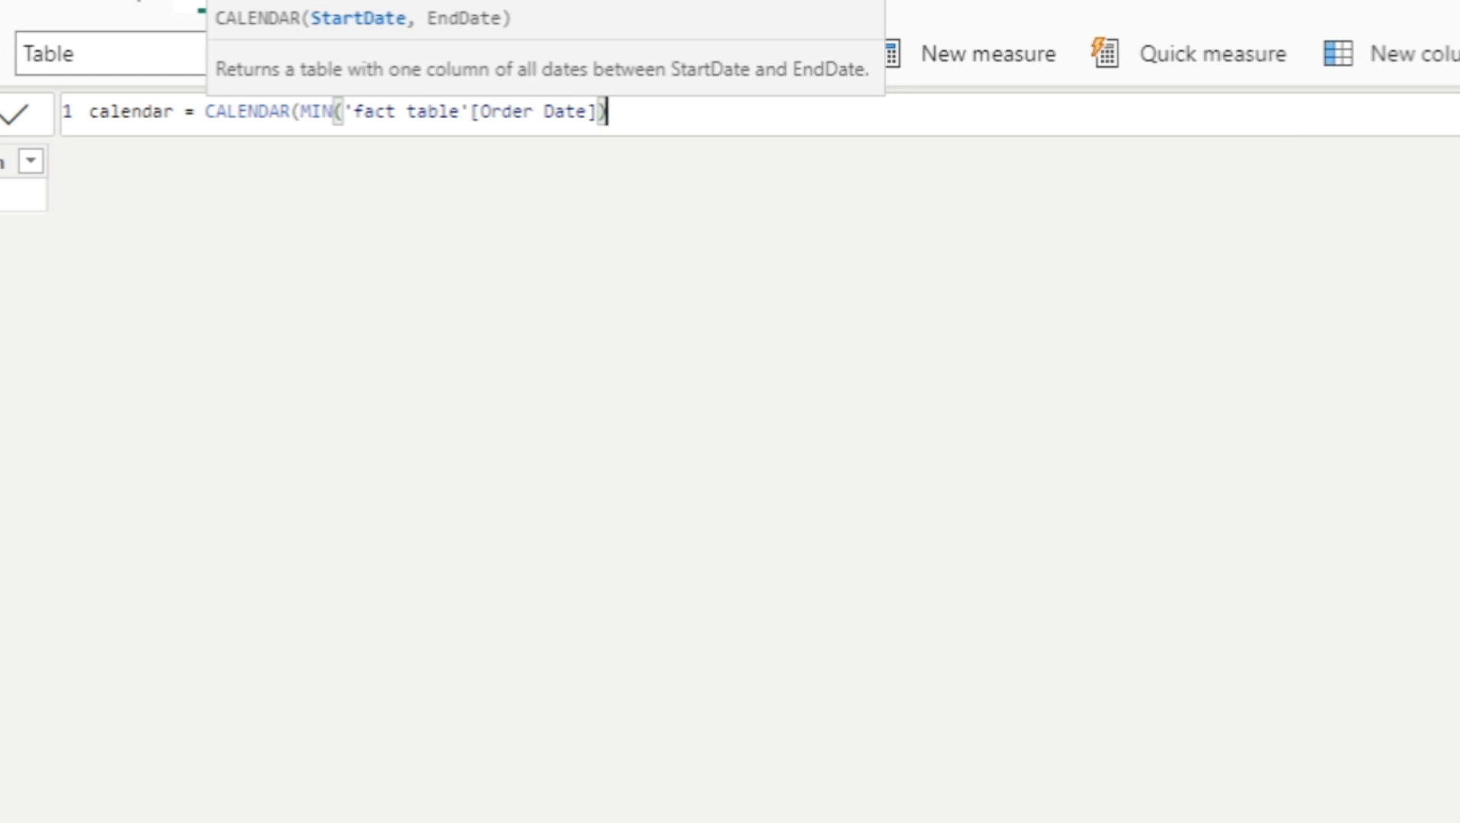
pyautogui.write(',')
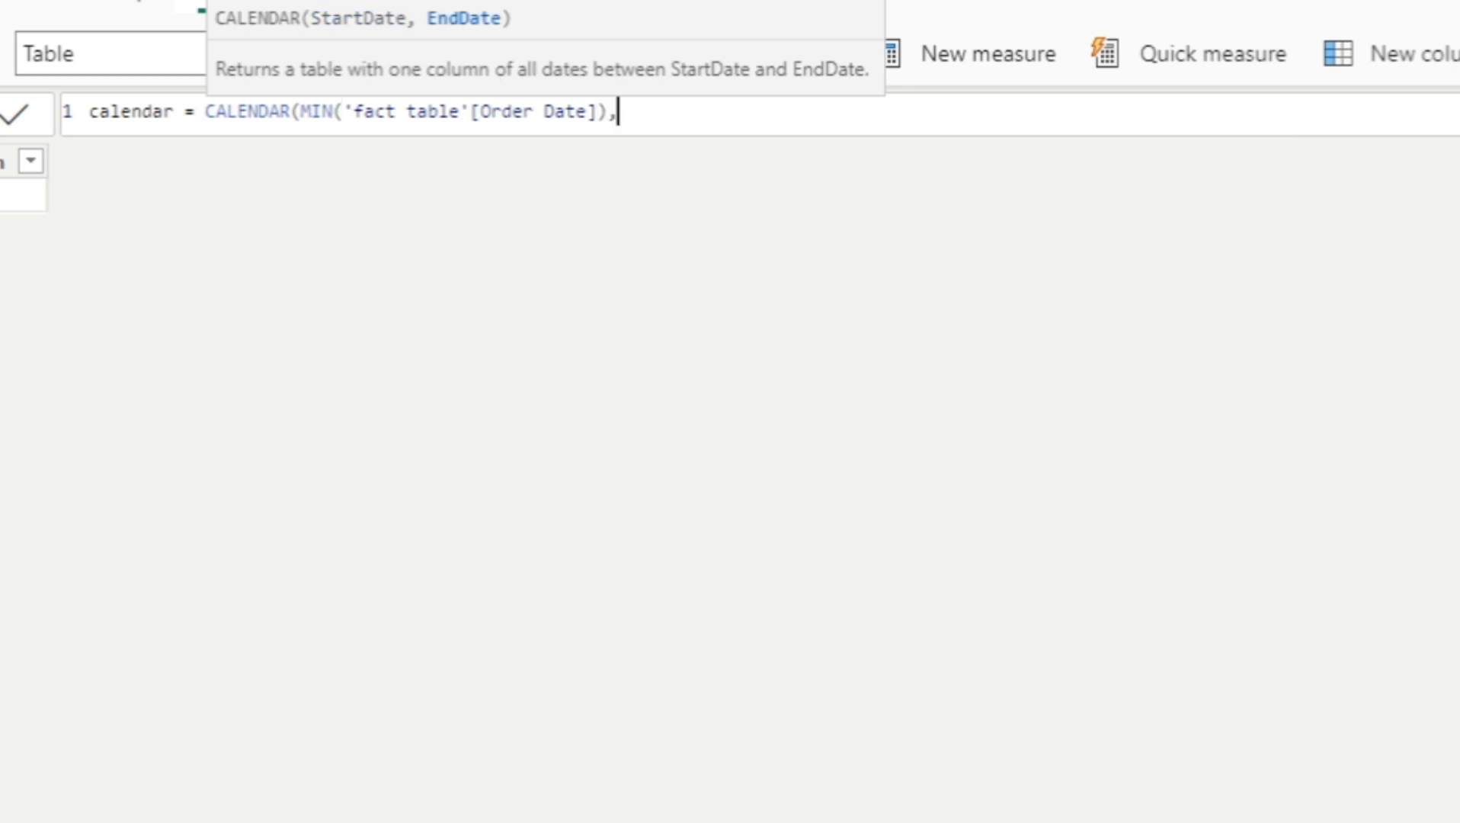
# Use MAX('fact table'[Order Date]) as the end date and commit the calendar table's formula.
pyautogui.write('max')
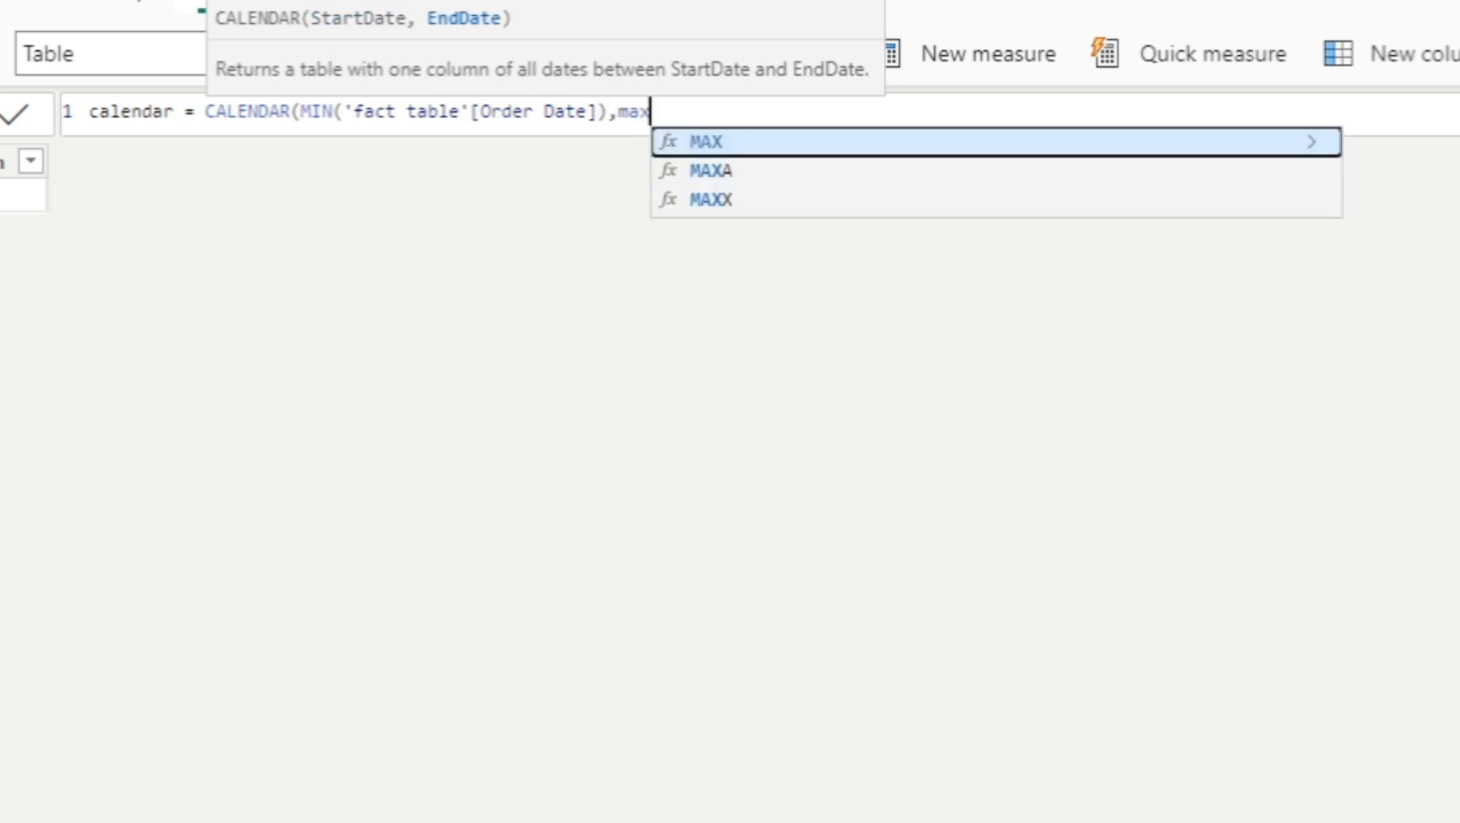
pyautogui.press('Tab')
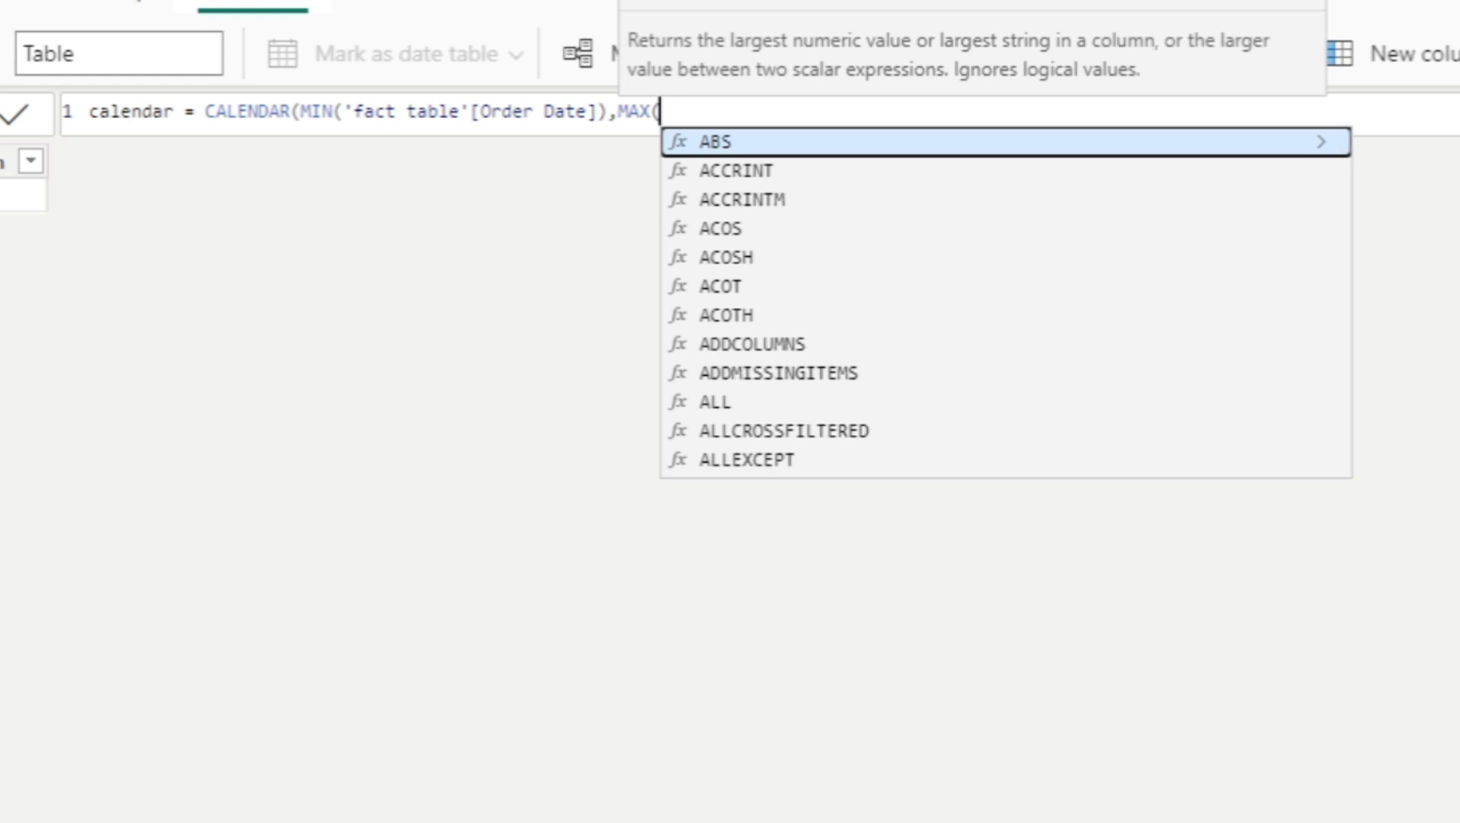
pyautogui.write('or')
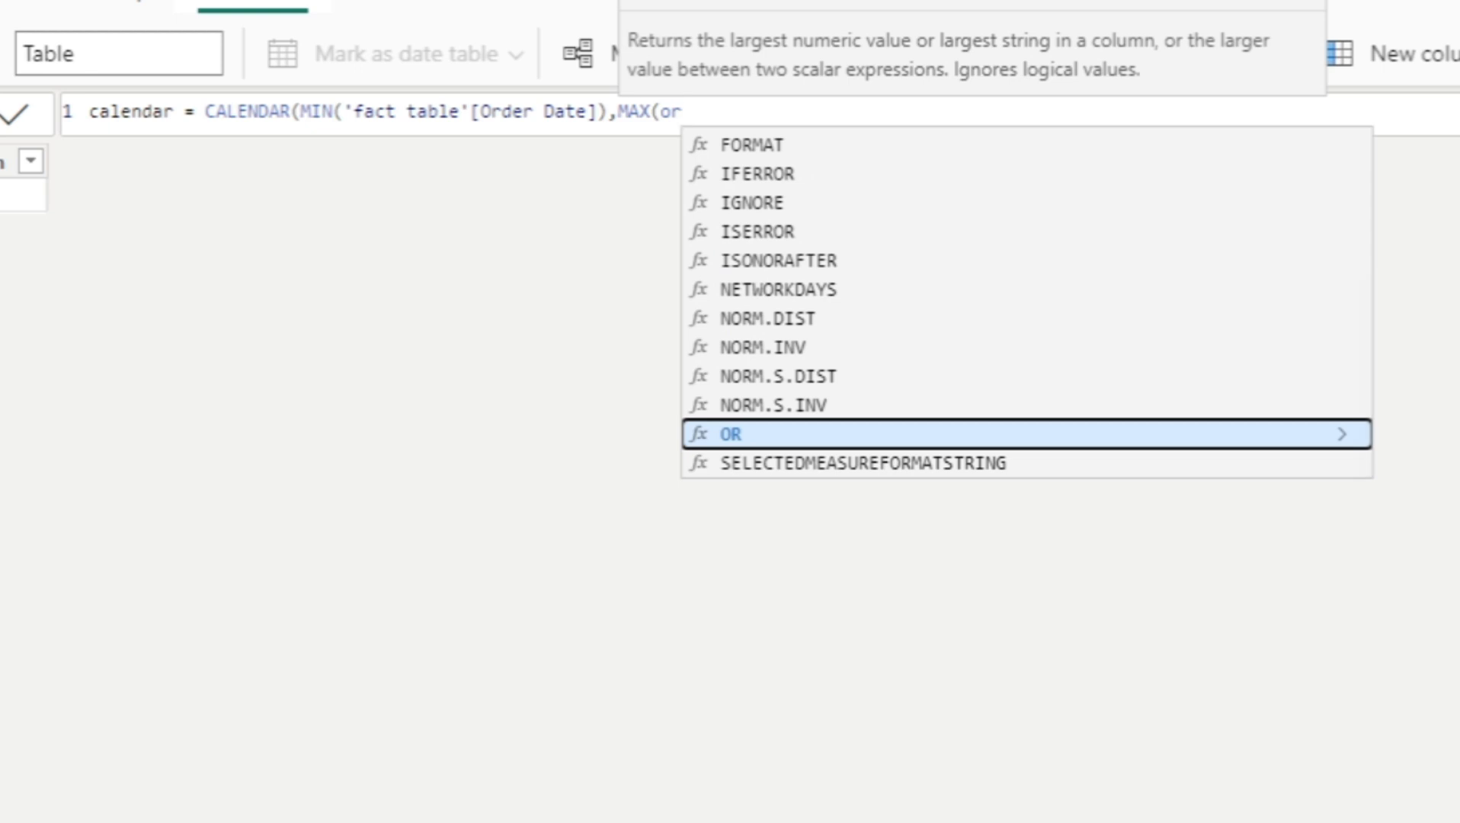
pyautogui.write('de')
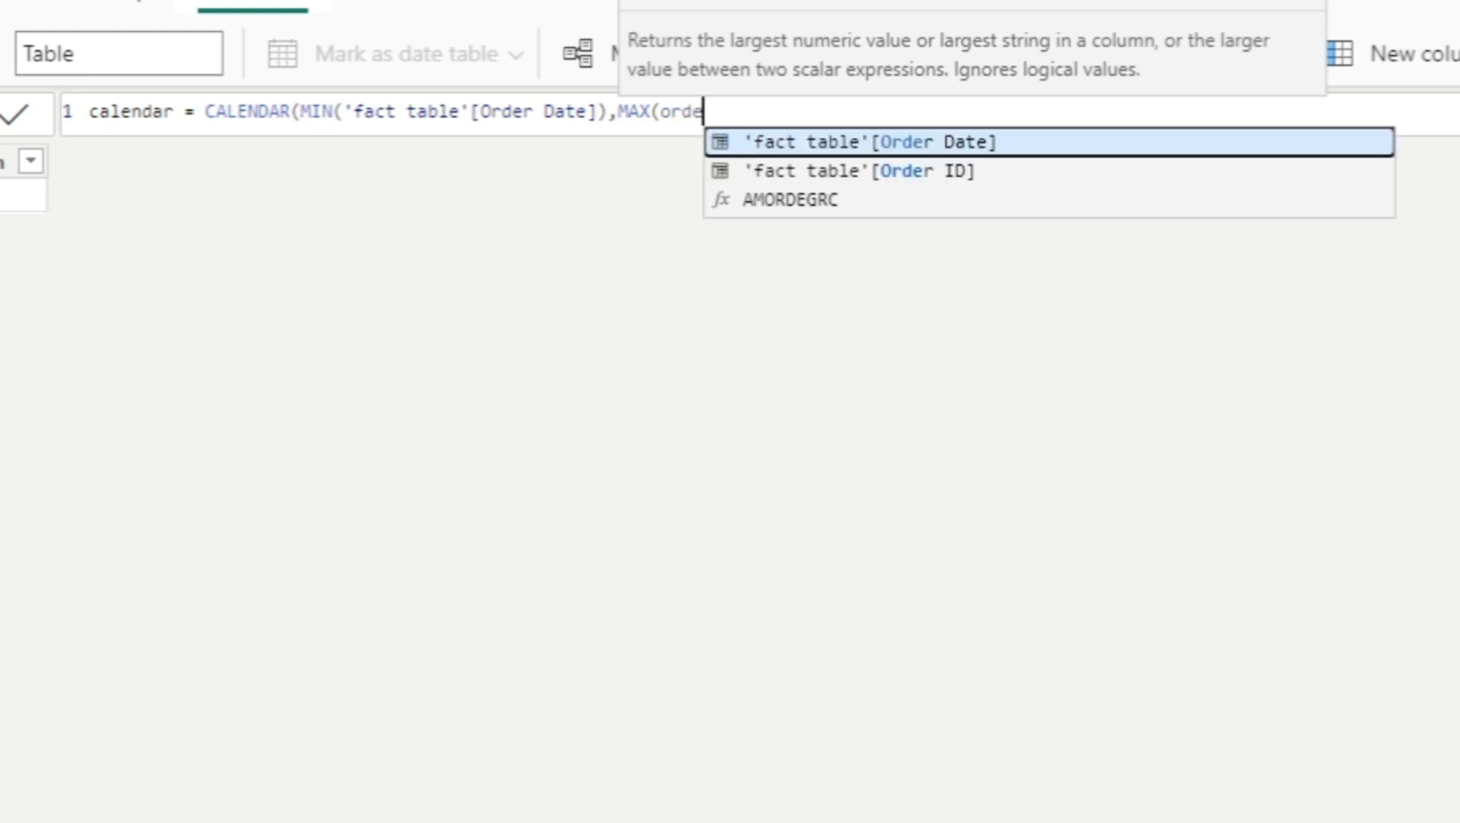
pyautogui.press('Tab')
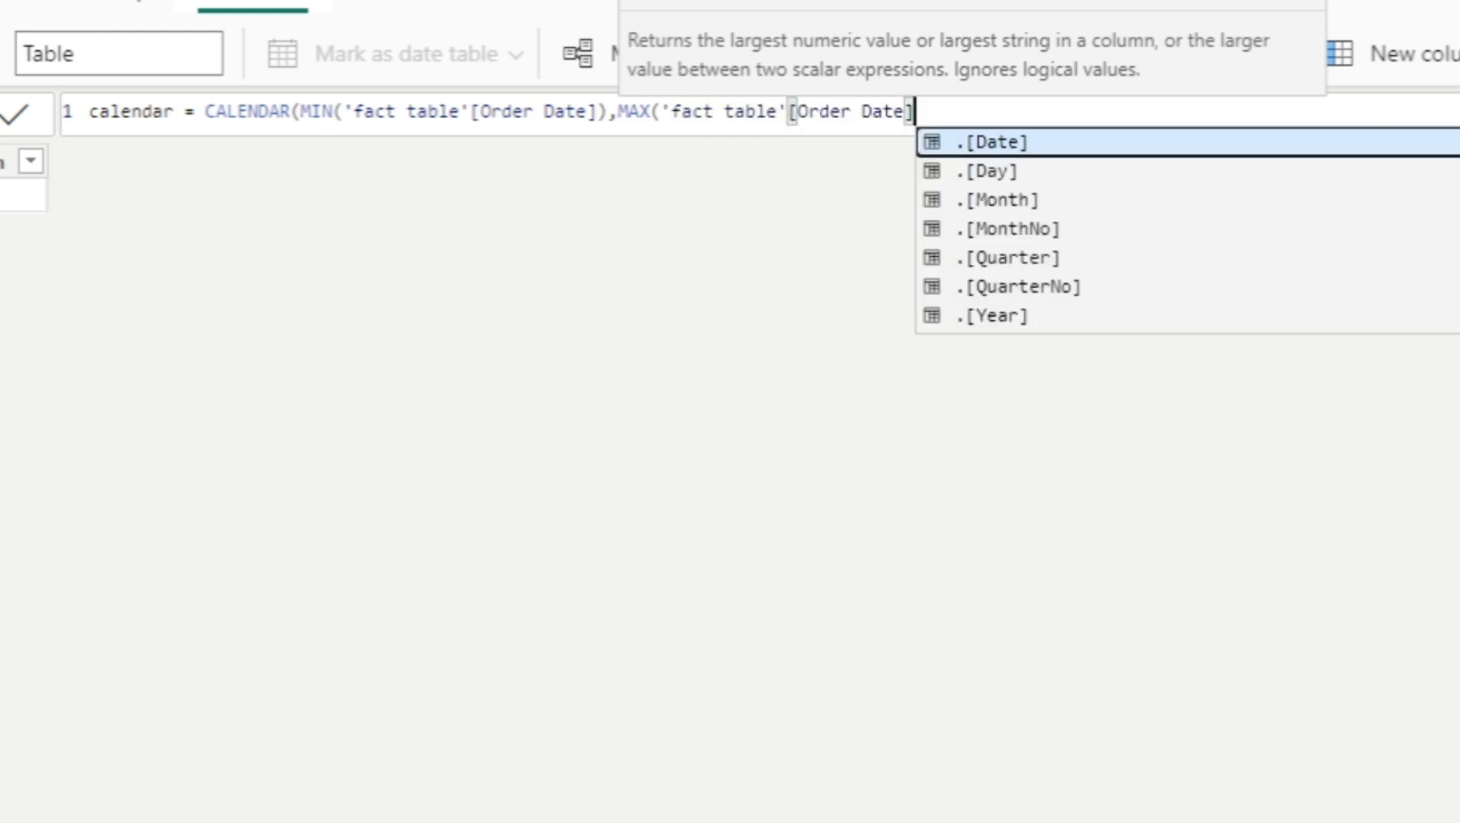
pyautogui.write(')')
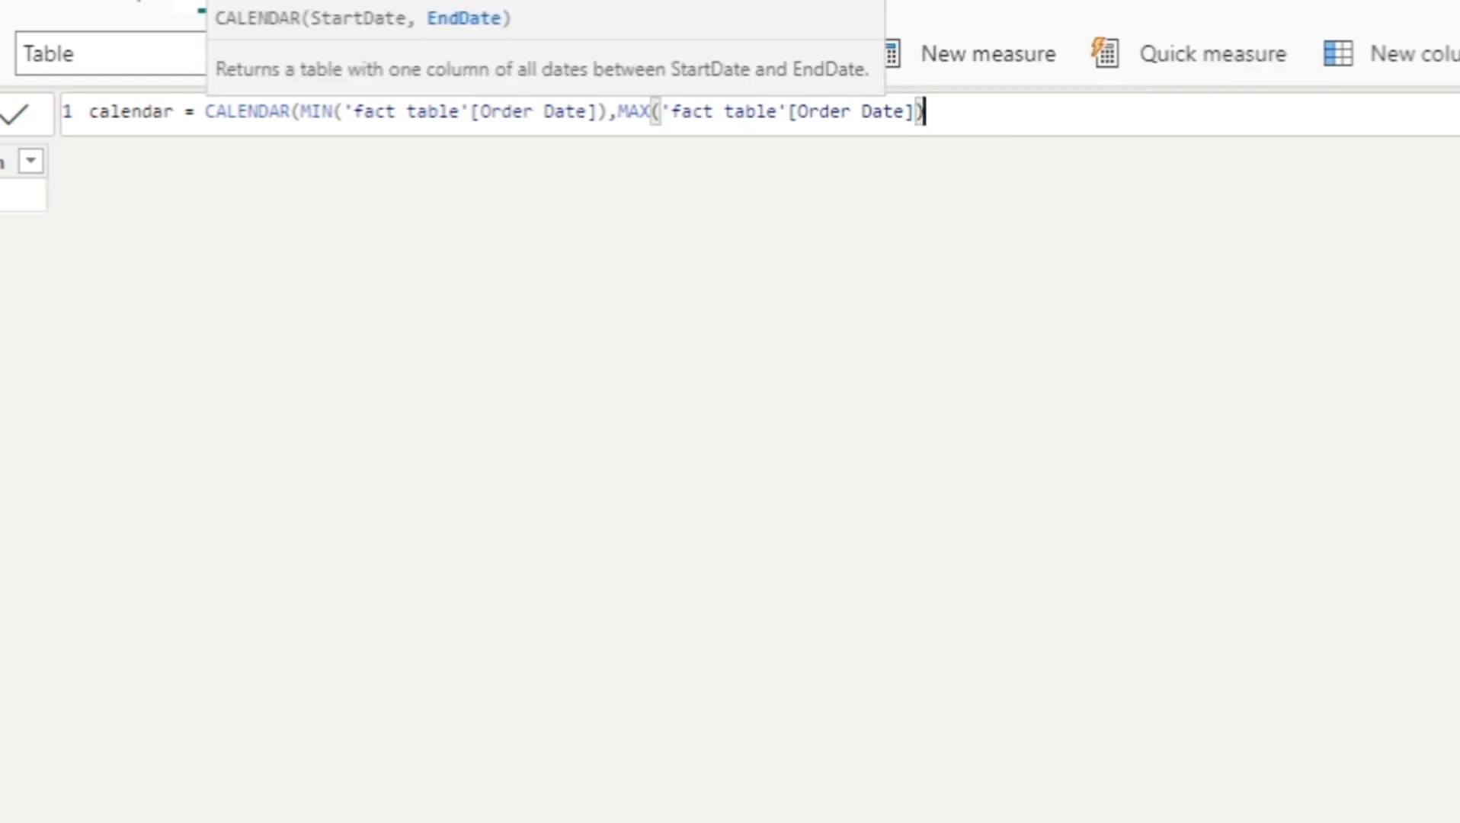
pyautogui.write(')')
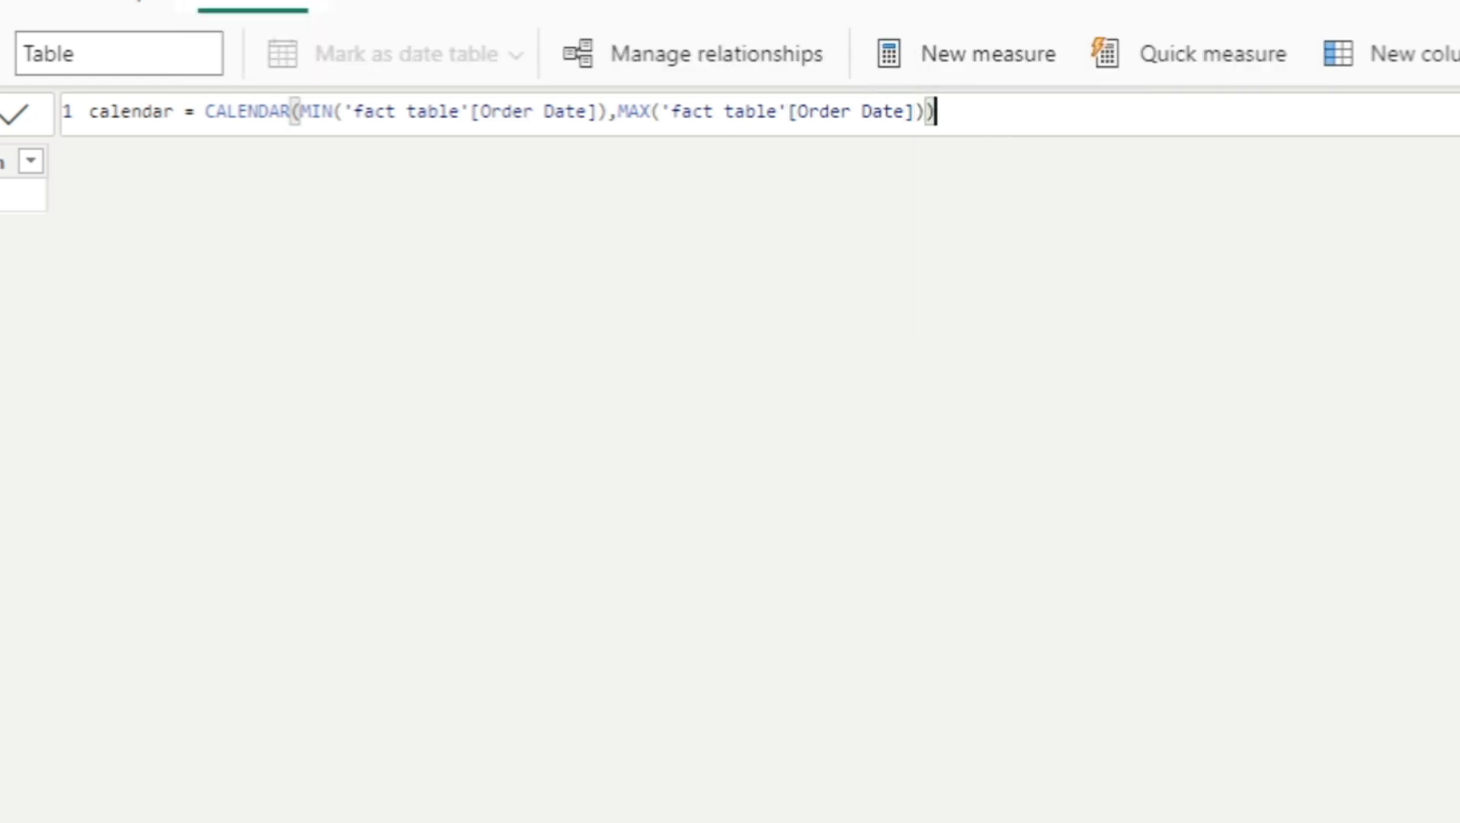
pyautogui.press('Return')
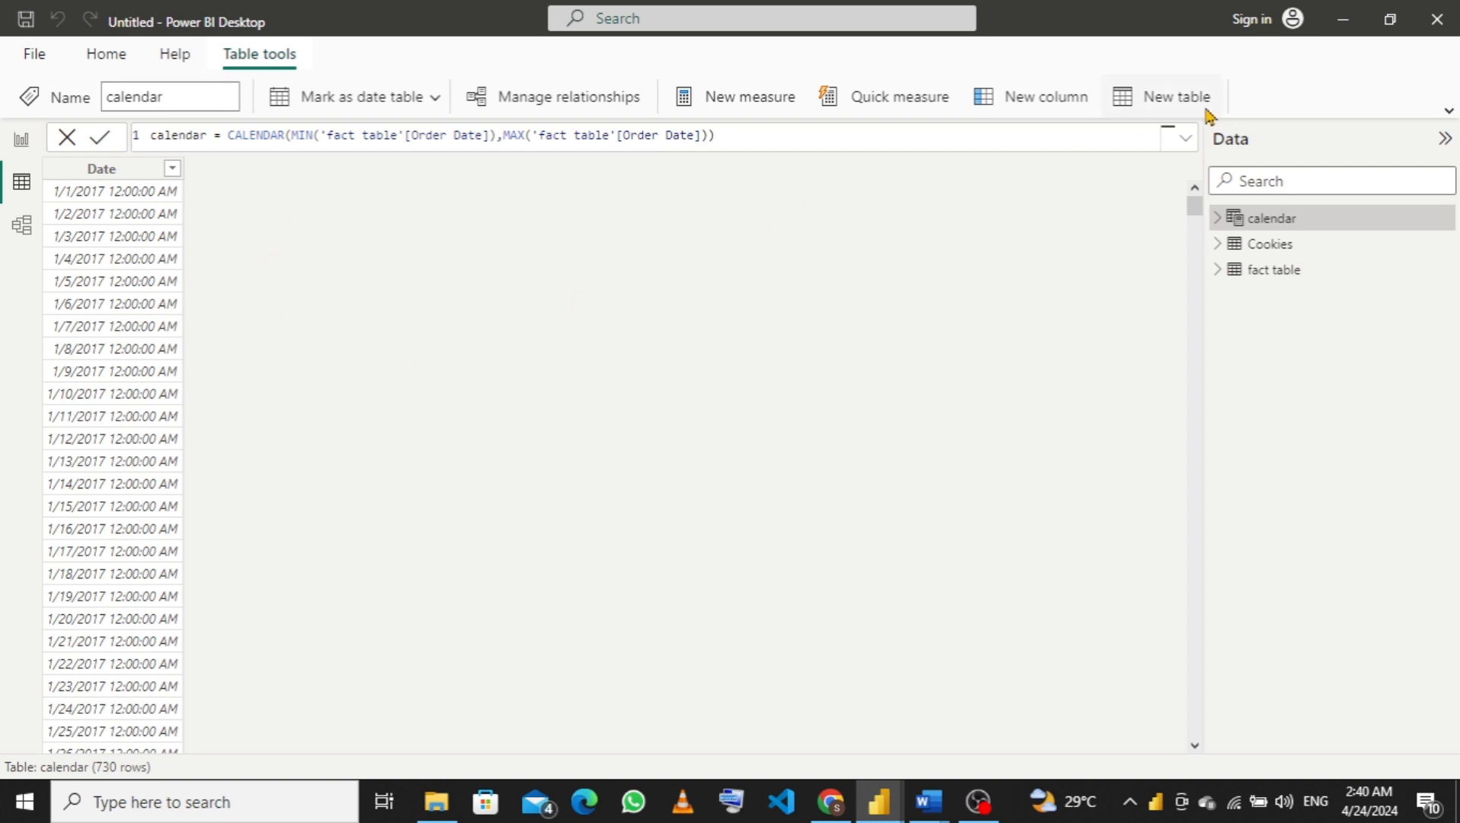
# Add a calculated column named year to the calendar table and begin its formula with the YEAR function.
pyautogui.click(1044, 99)
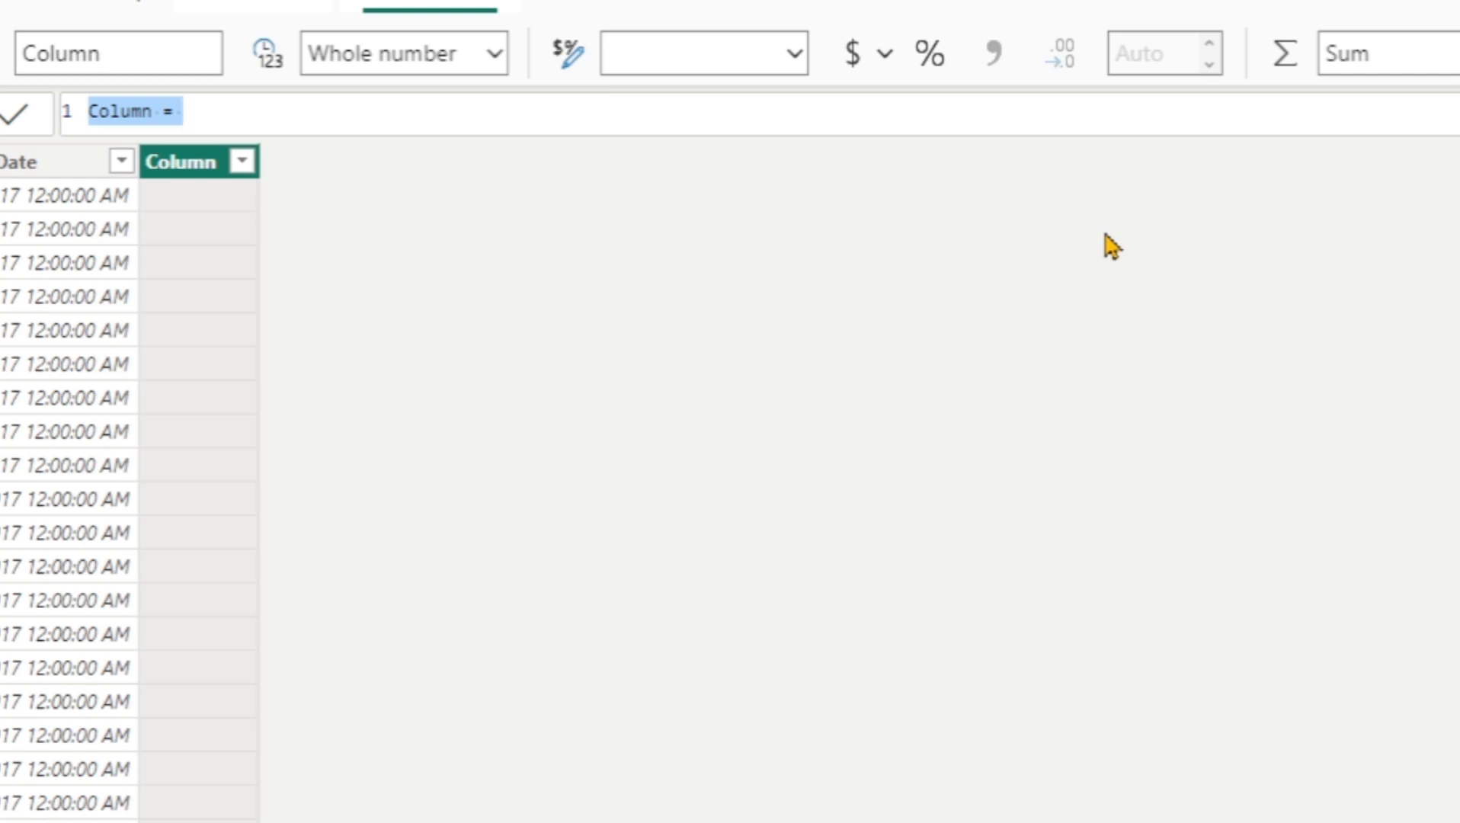
pyautogui.write('year')
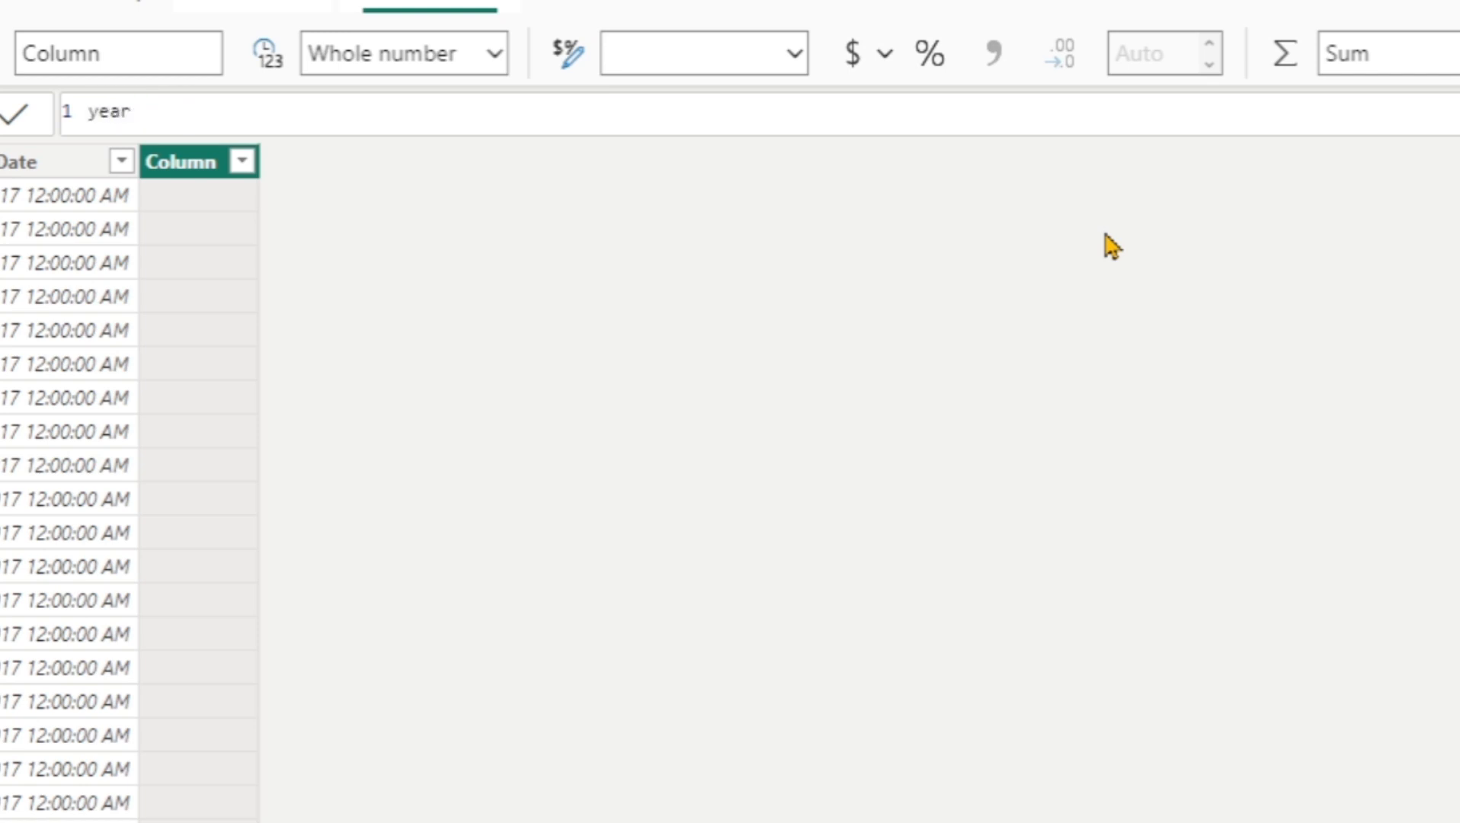
pyautogui.write(' = yr')
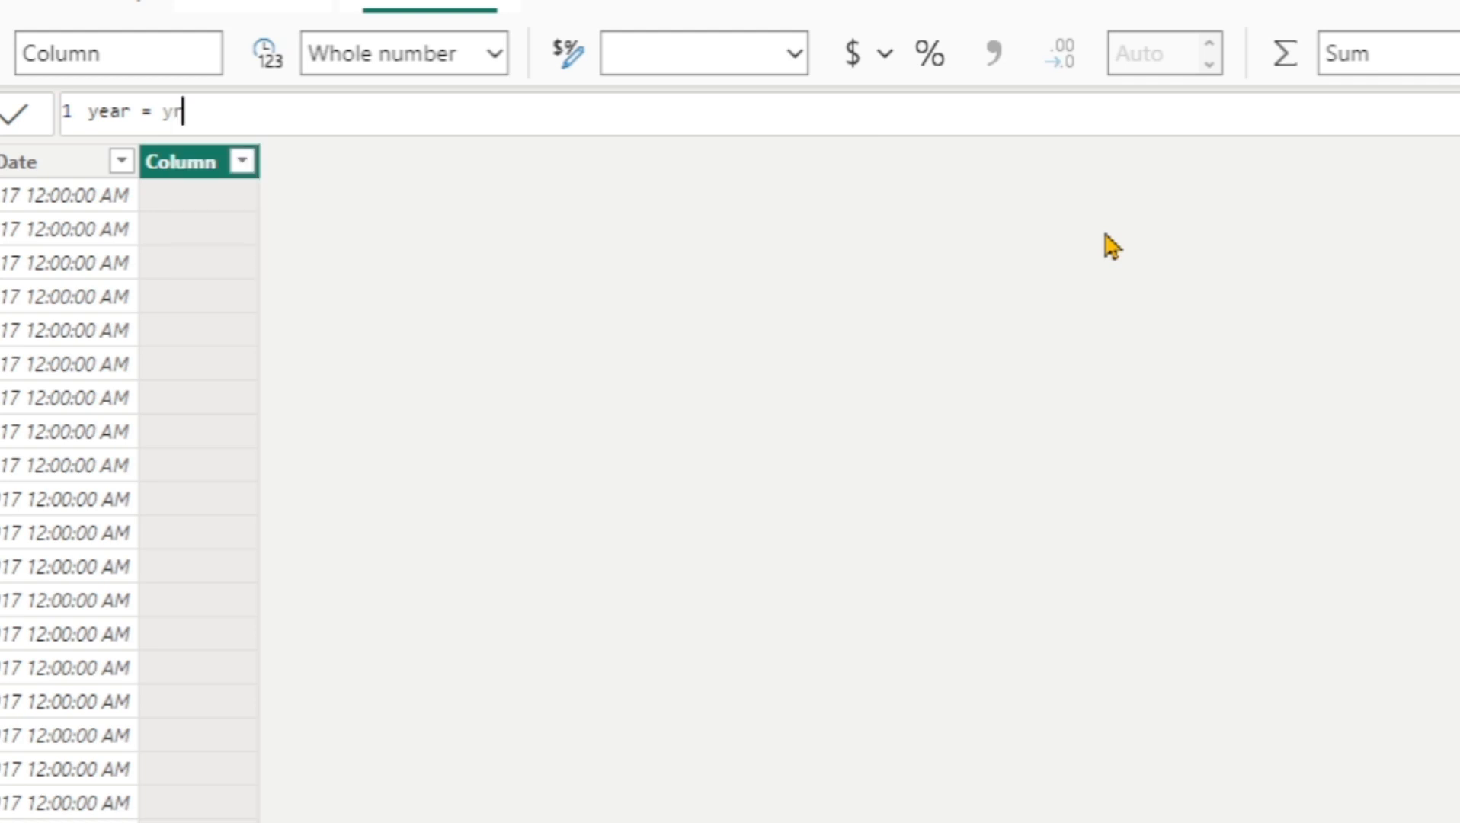
pyautogui.press('BackSpace')
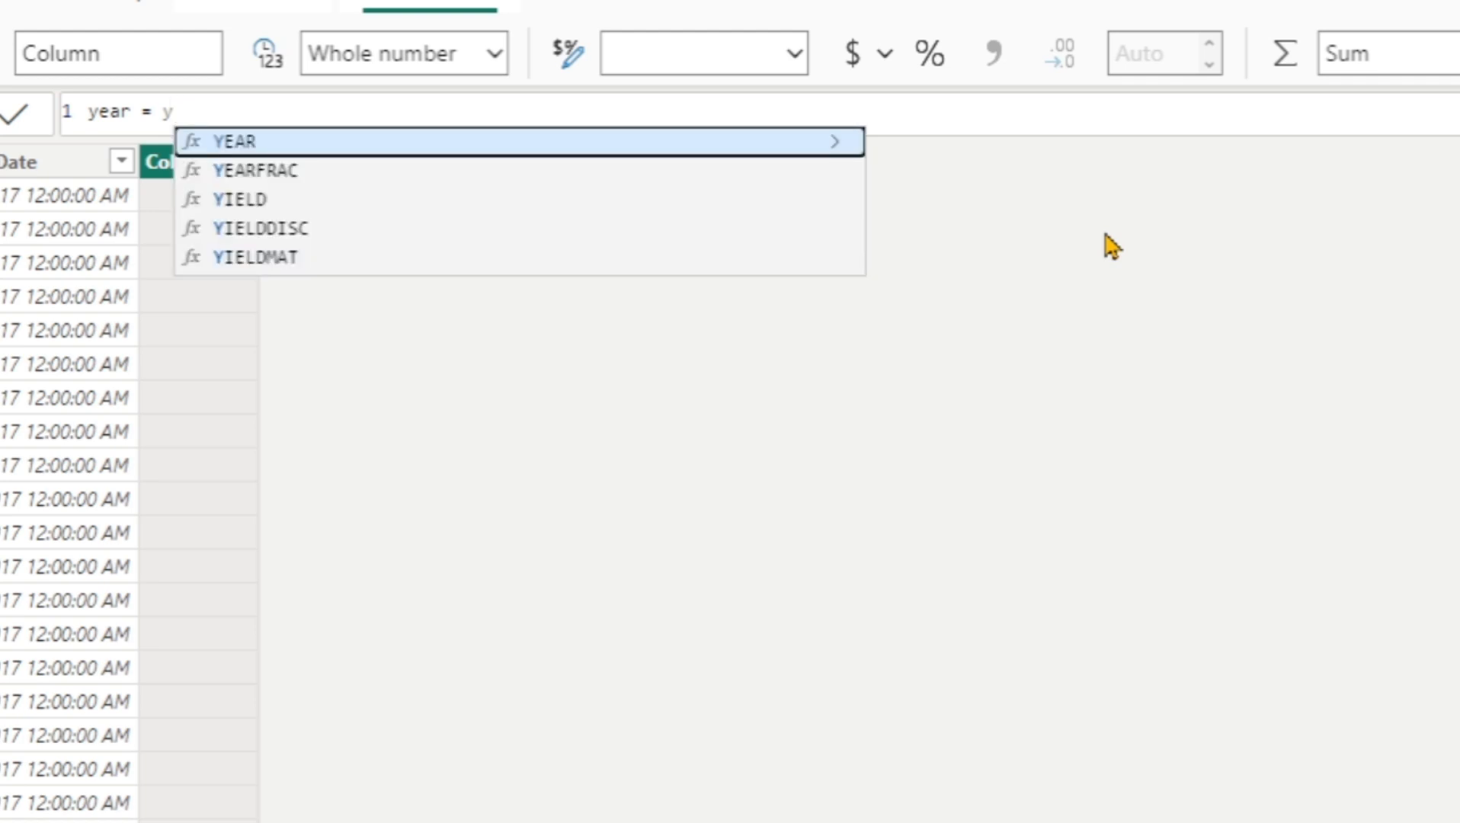
pyautogui.press('Tab')
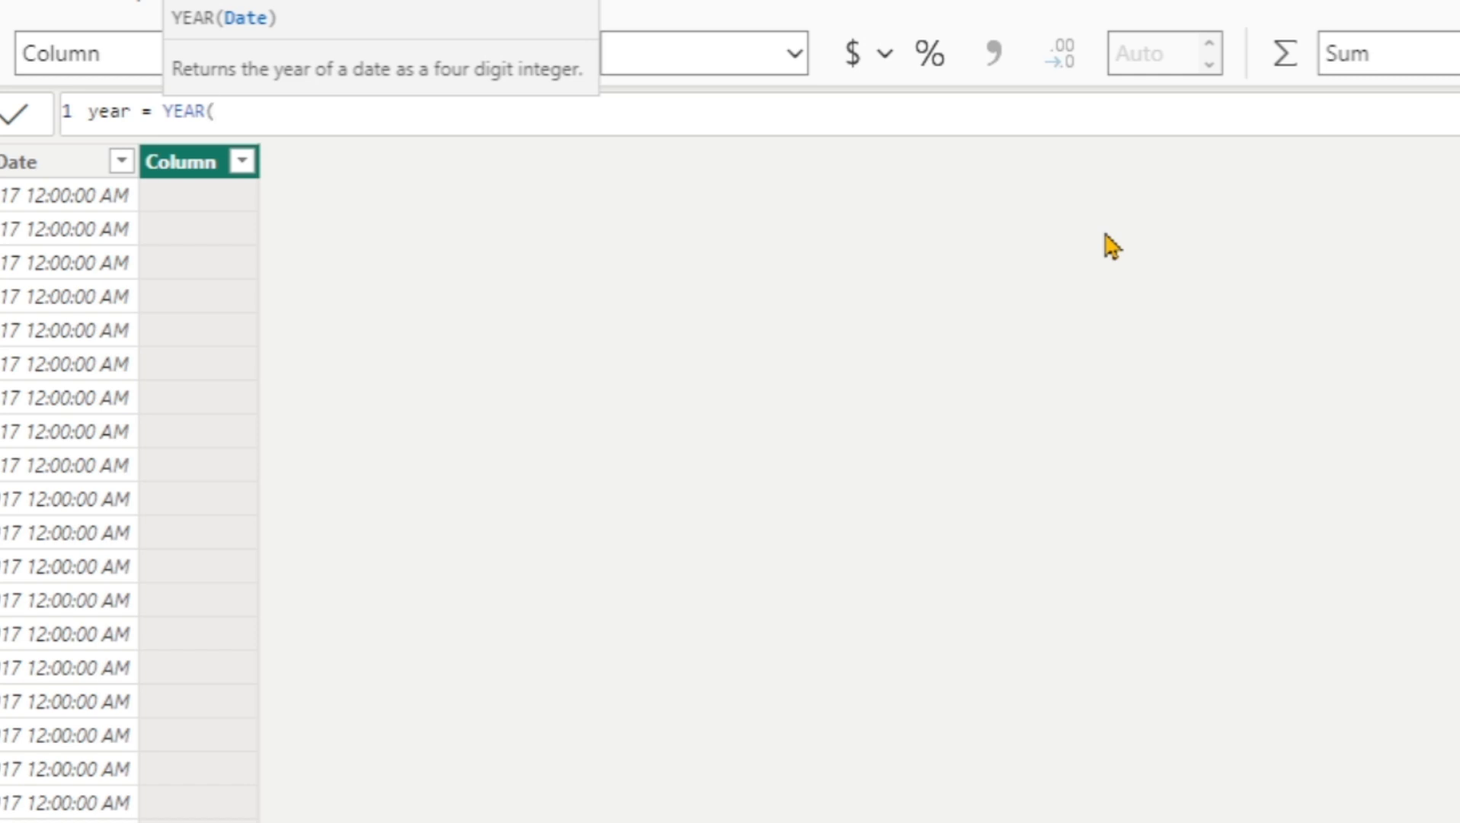
pyautogui.write('order')
pyautogui.press('BackSpace')
pyautogui.press('BackSpace')
pyautogui.press('BackSpace')
pyautogui.press('BackSpace')
pyautogui.press('BackSpace')
pyautogui.write('fa')
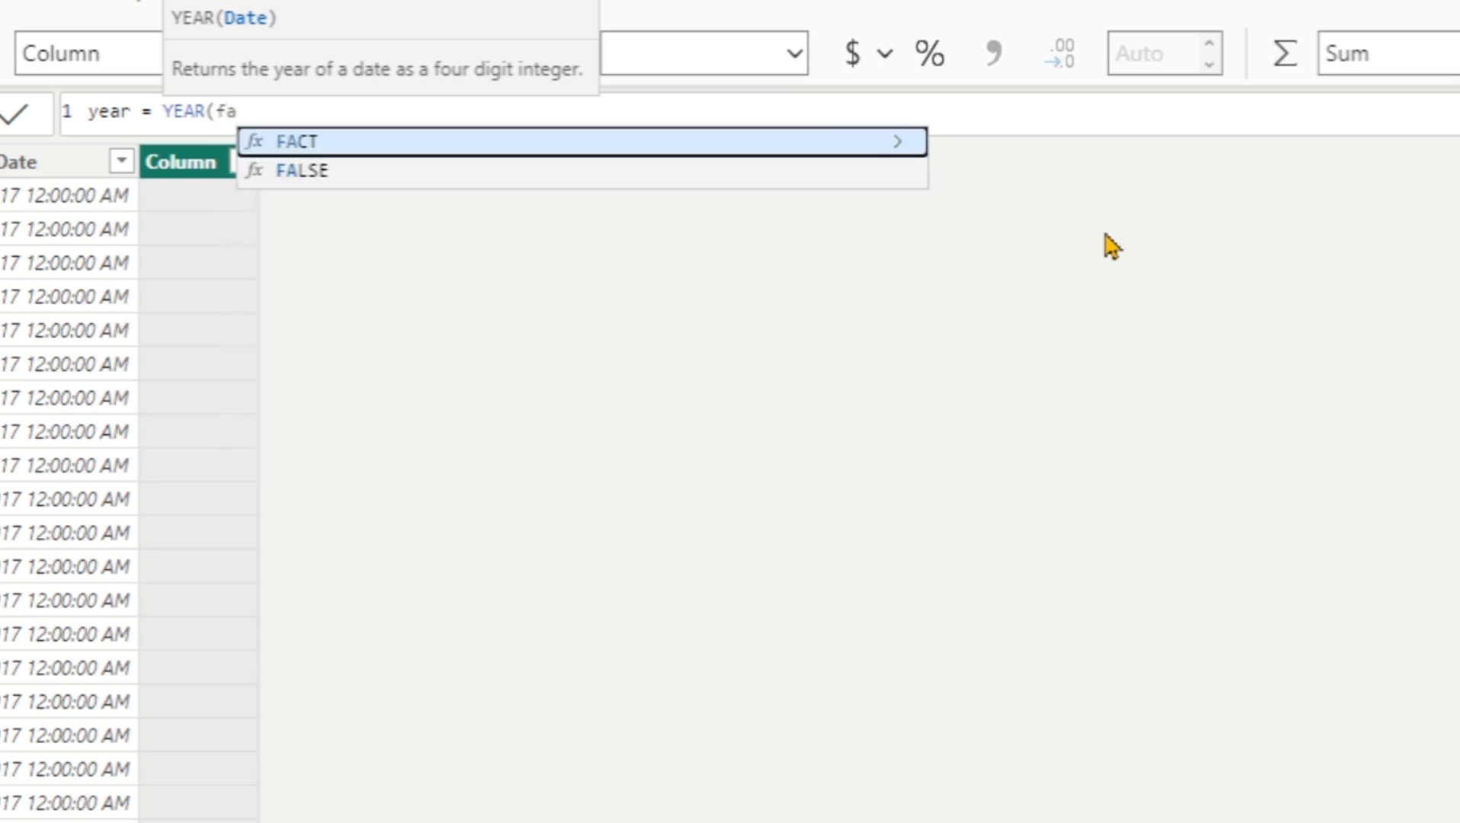
pyautogui.write('ct')
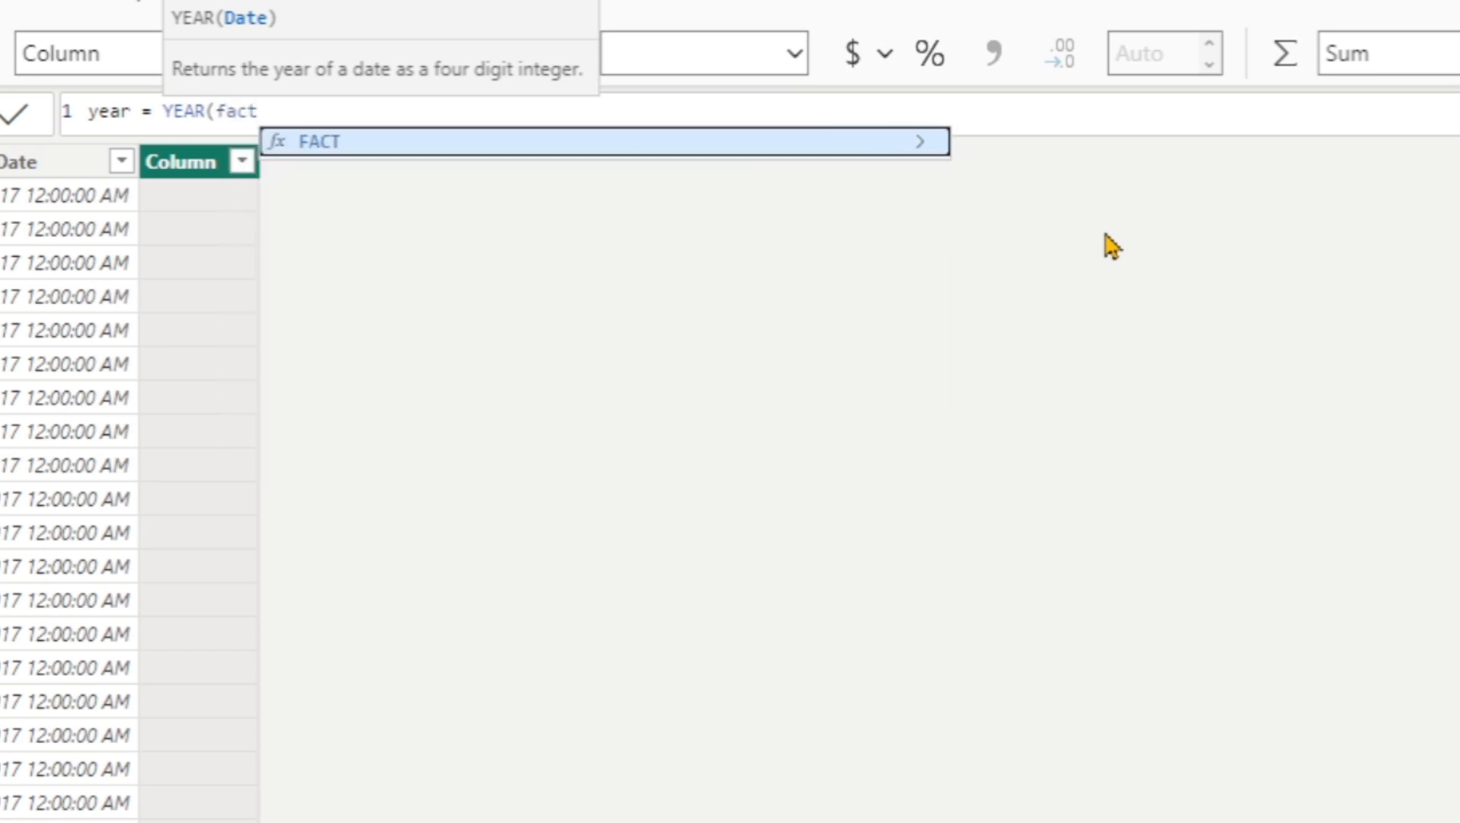
pyautogui.press('BackSpace')
pyautogui.press('BackSpace')
pyautogui.press('BackSpace')
pyautogui.press('BackSpace')
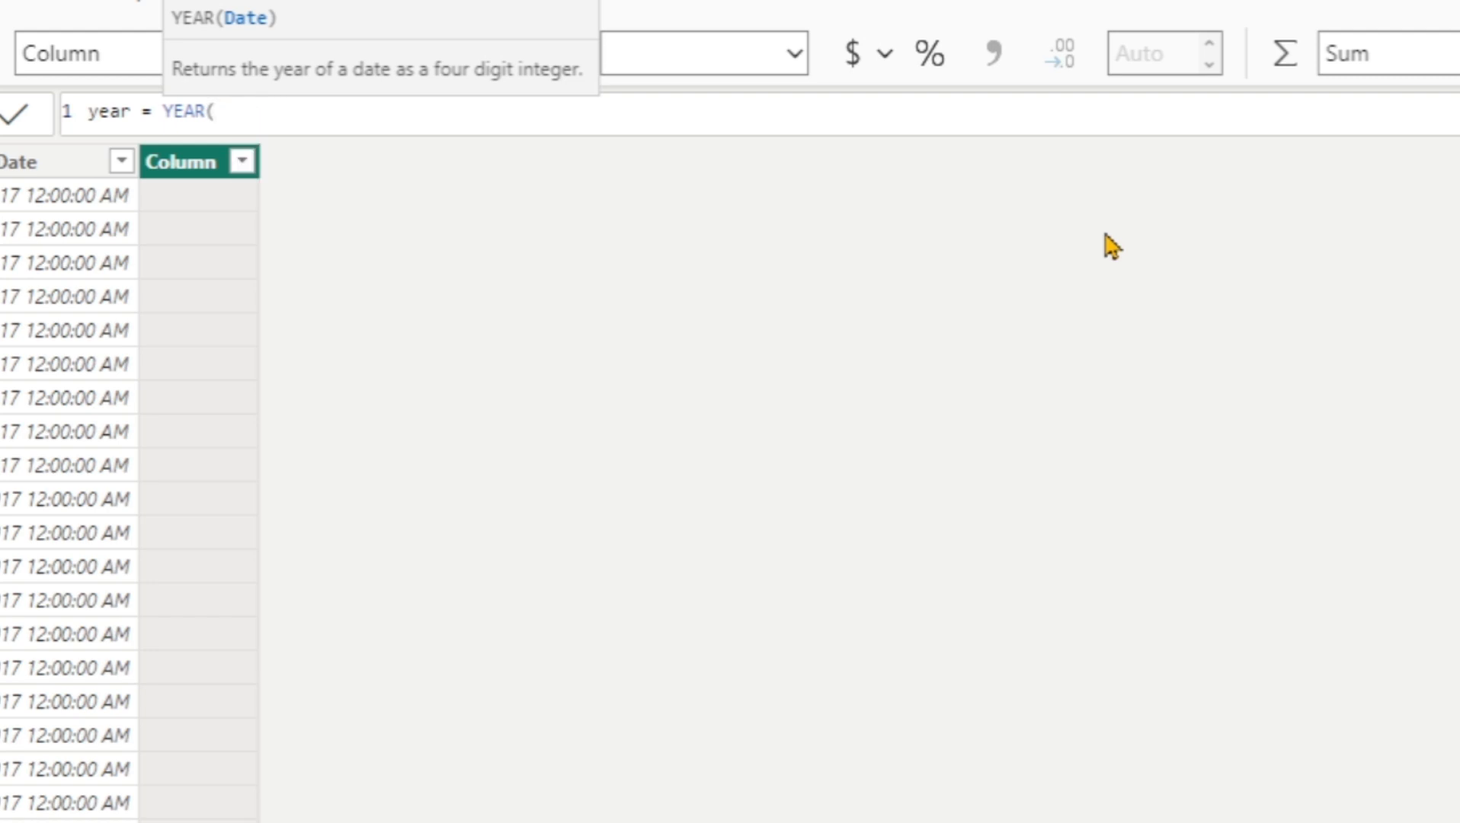
# Complete the year column's formula with 'calendar'[Date] as the YEAR argument and commit it.
pyautogui.write('cal')
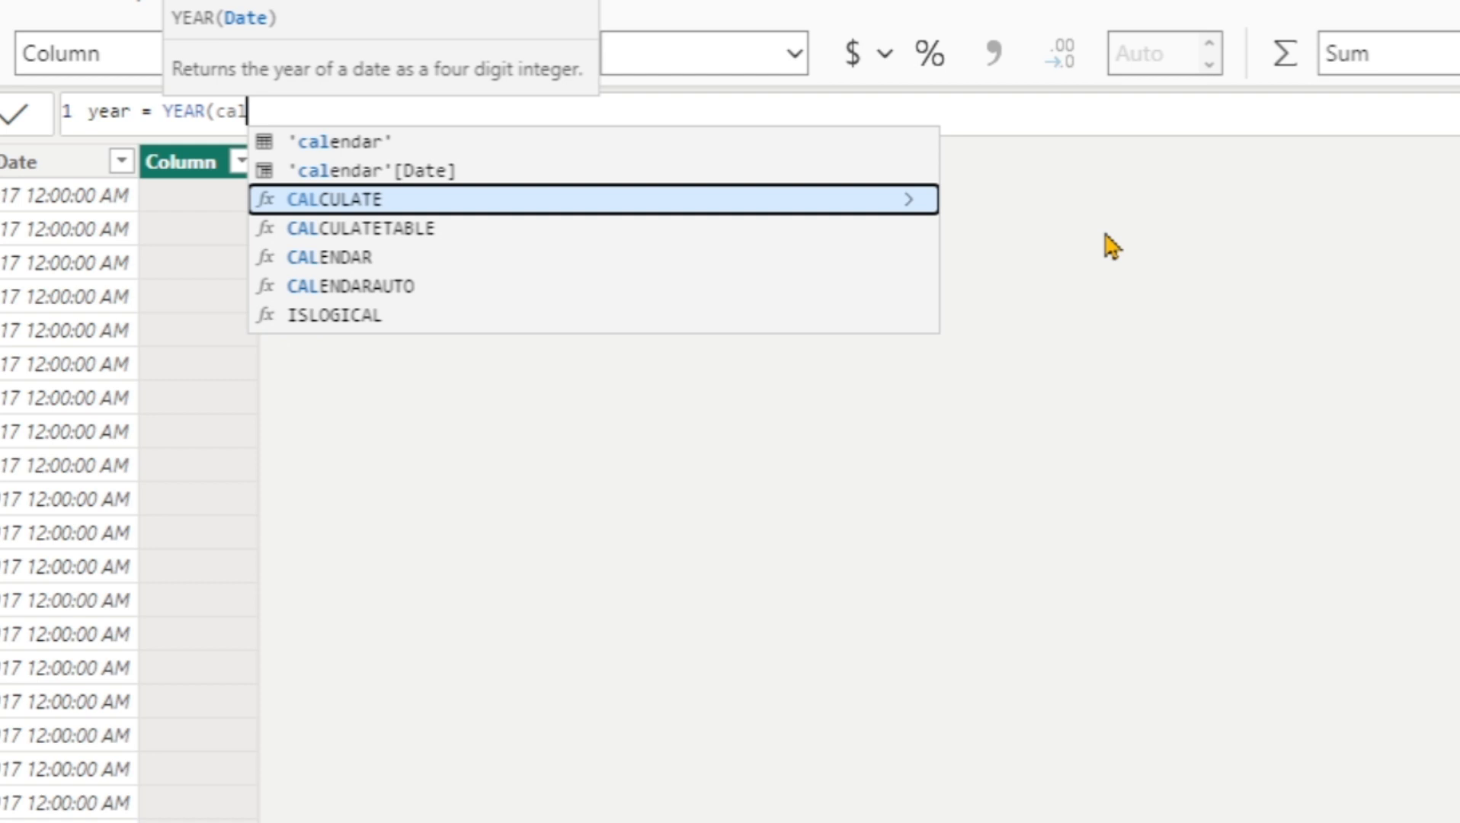
pyautogui.press('Up')
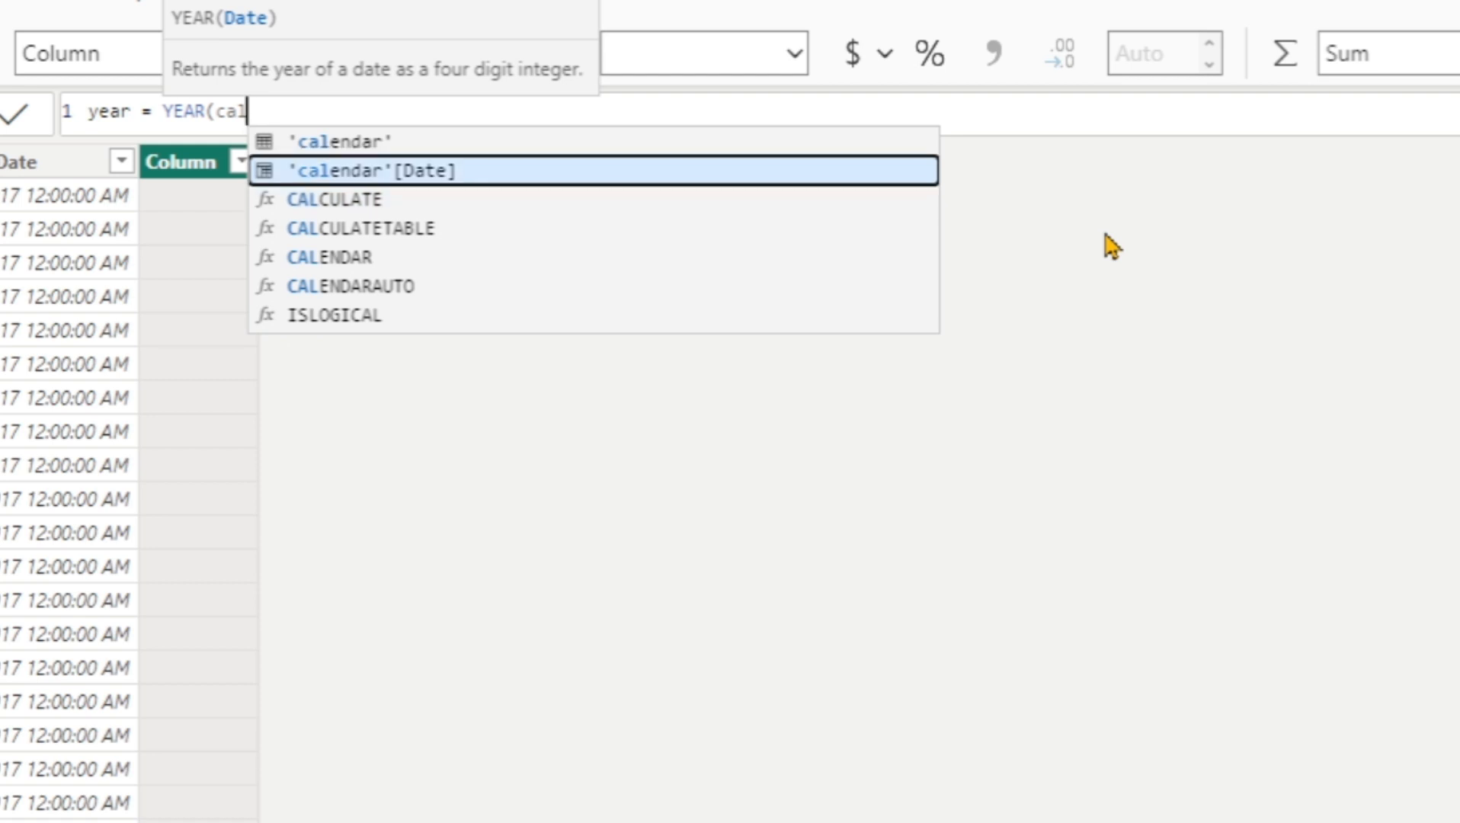
pyautogui.press('Tab')
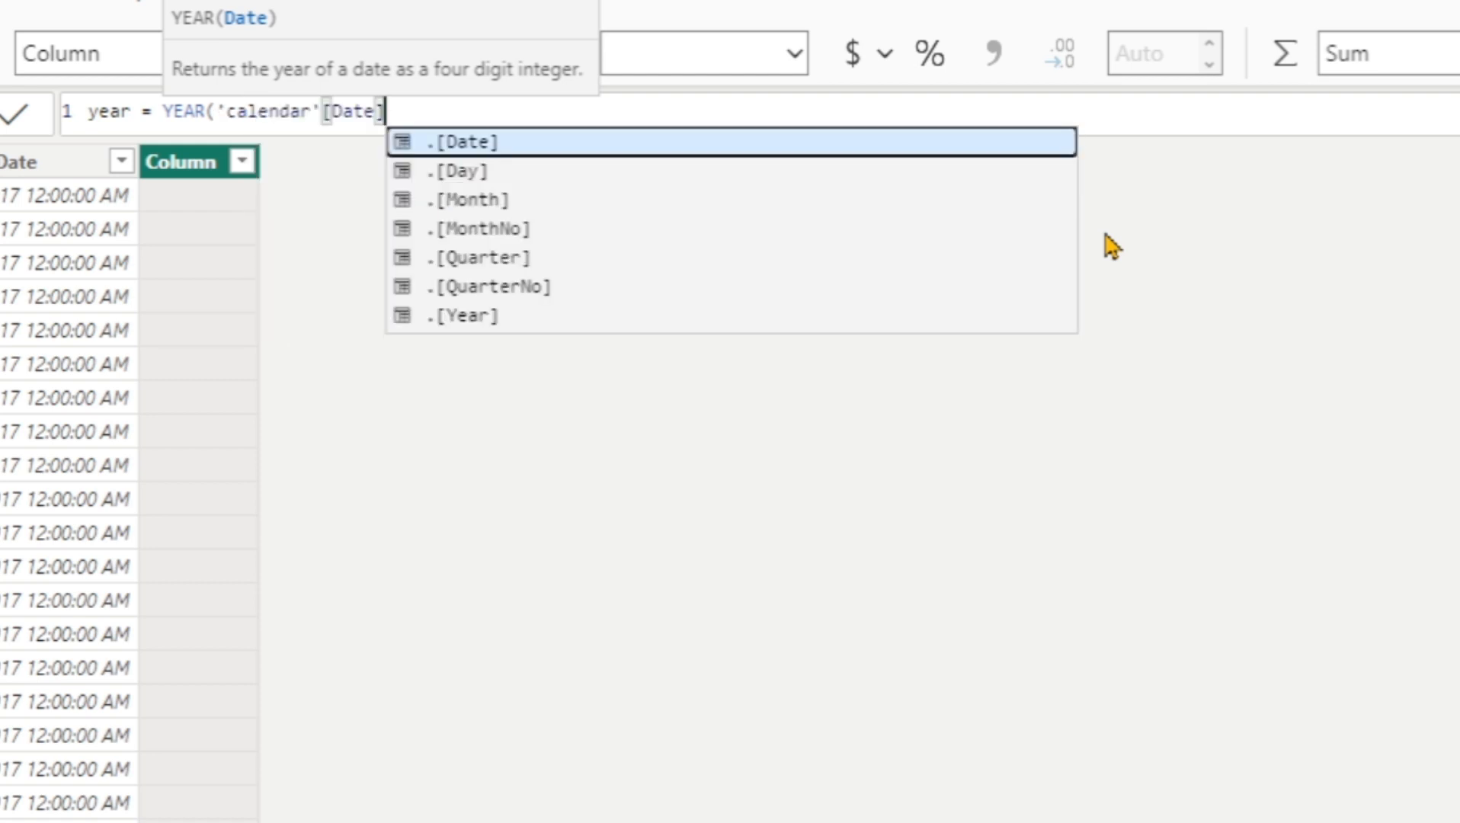
pyautogui.write(')')
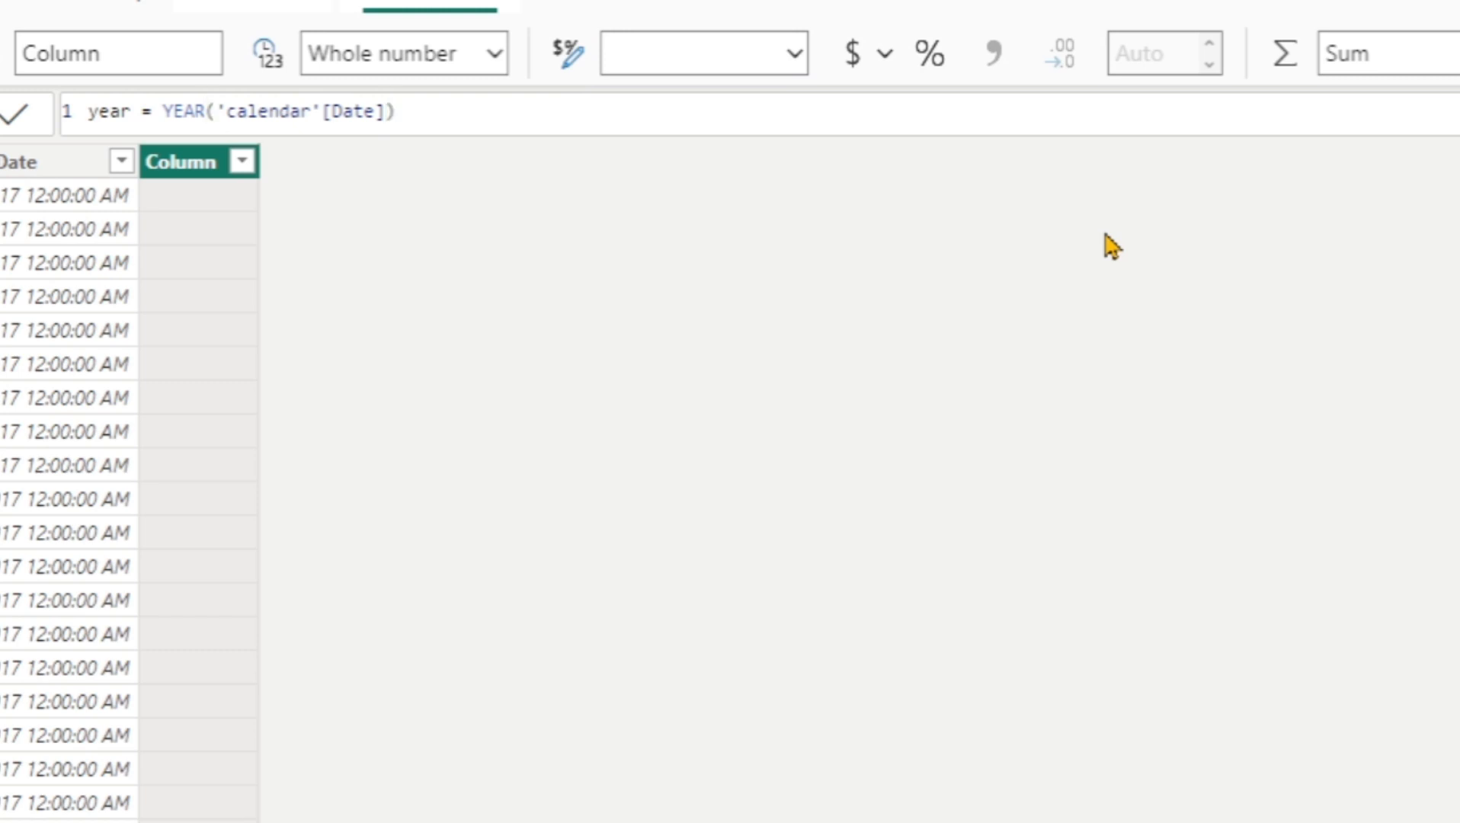
pyautogui.press('Return')
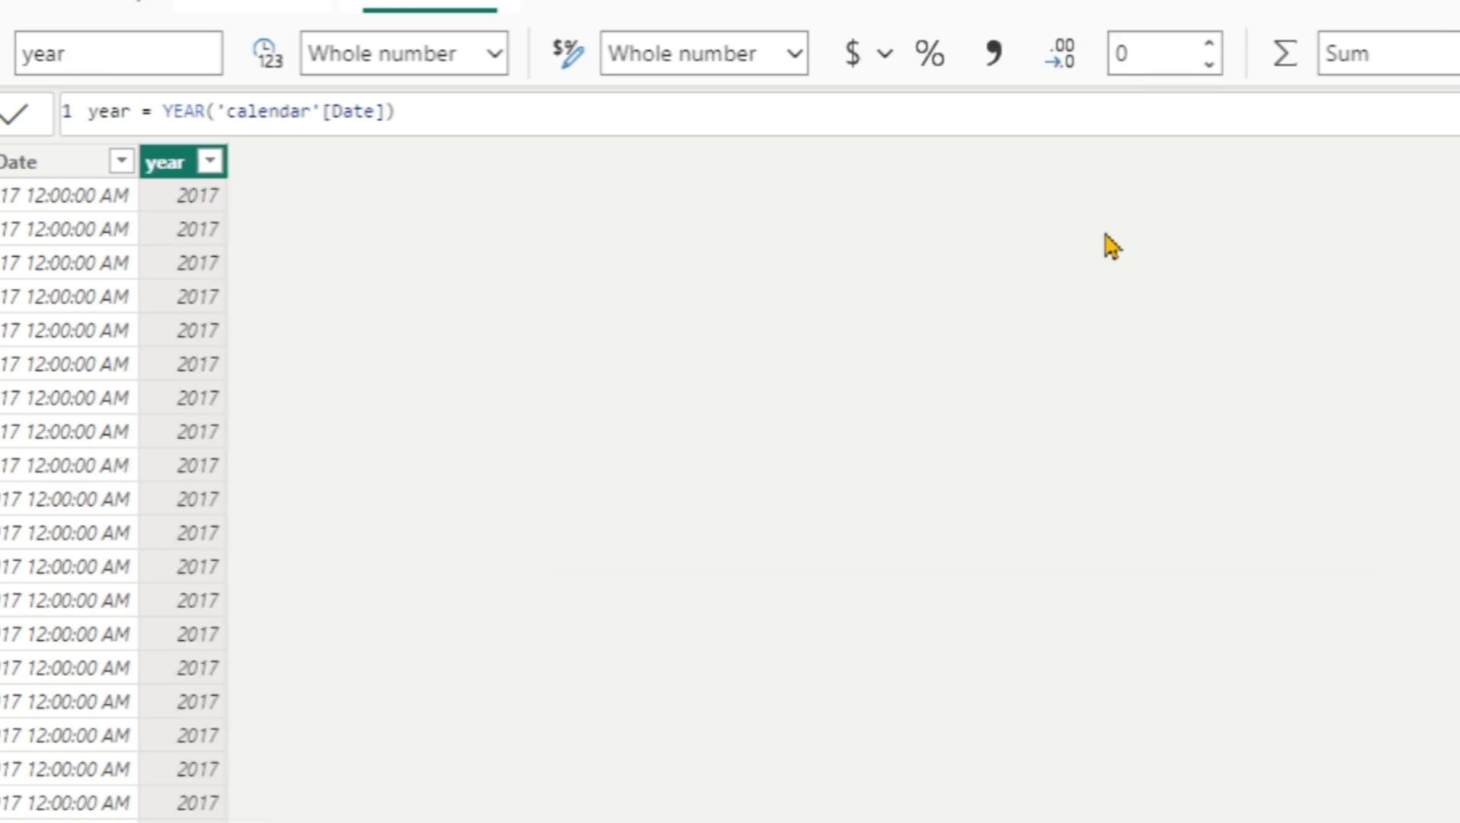
pyautogui.click(780, 385)
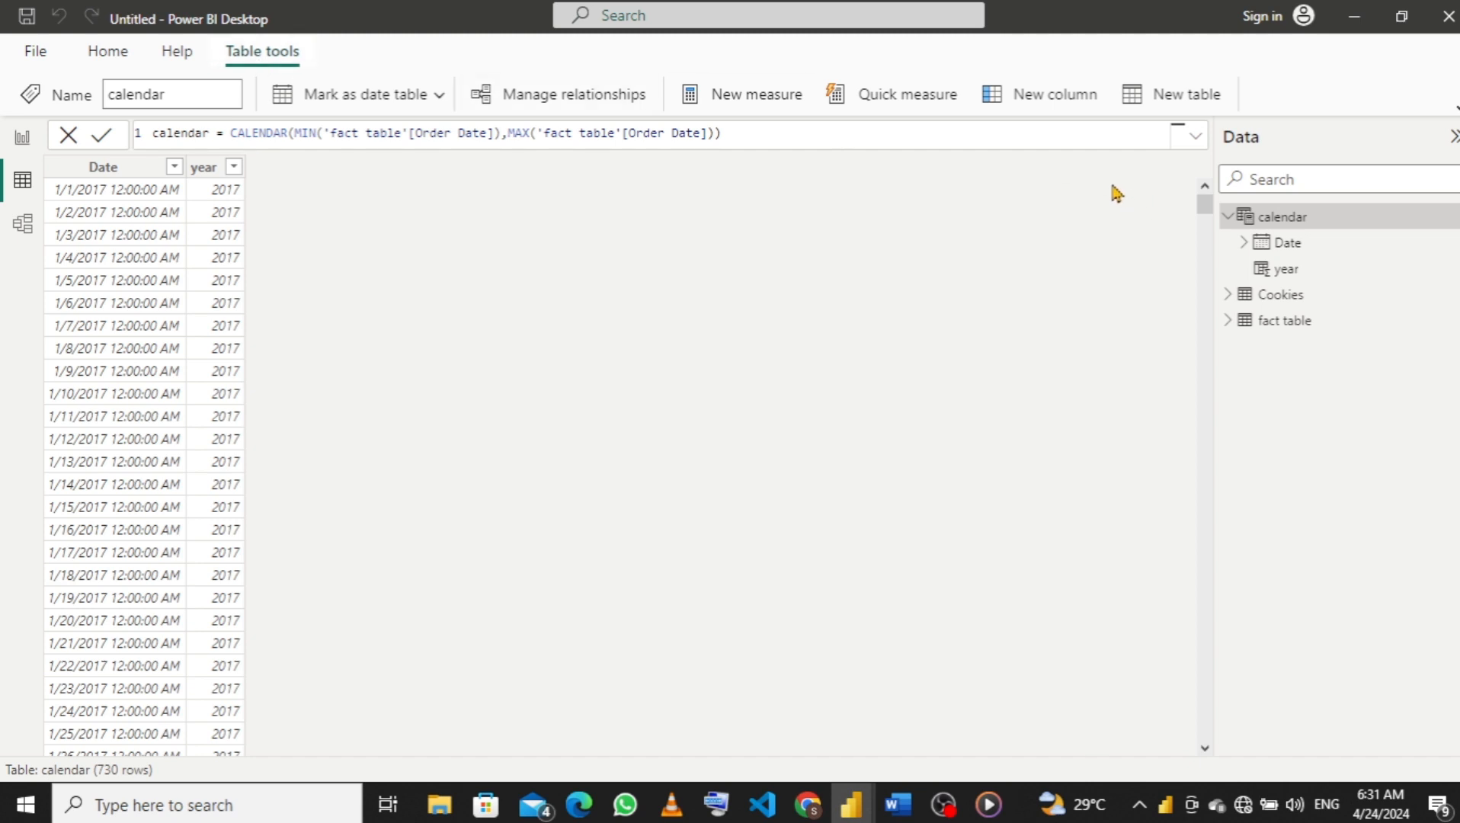
# Add a calculated column named day of week to the calendar table and begin its formula with the FORMAT function.
pyautogui.click(1068, 106)
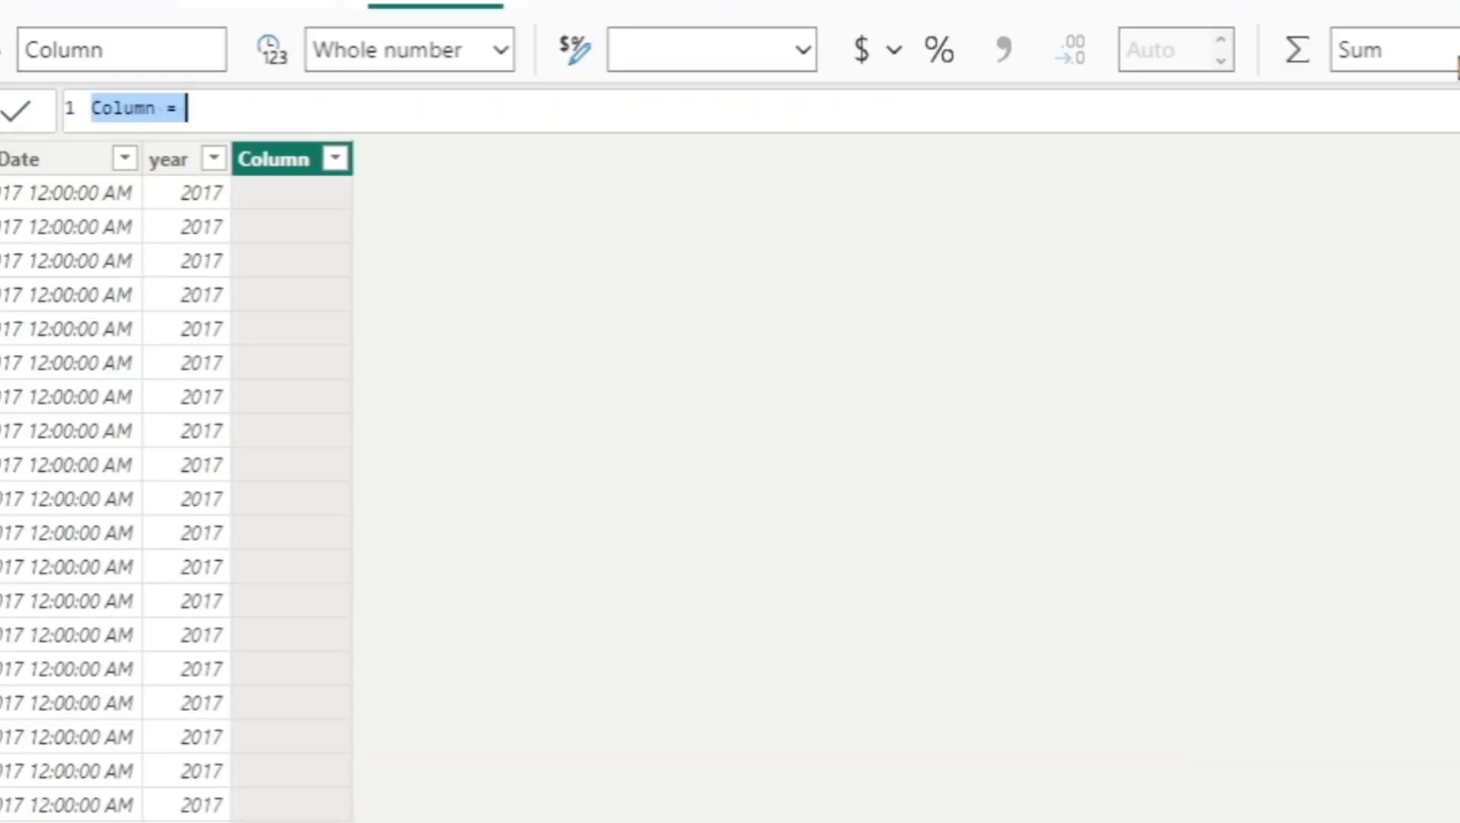
pyautogui.write('da')
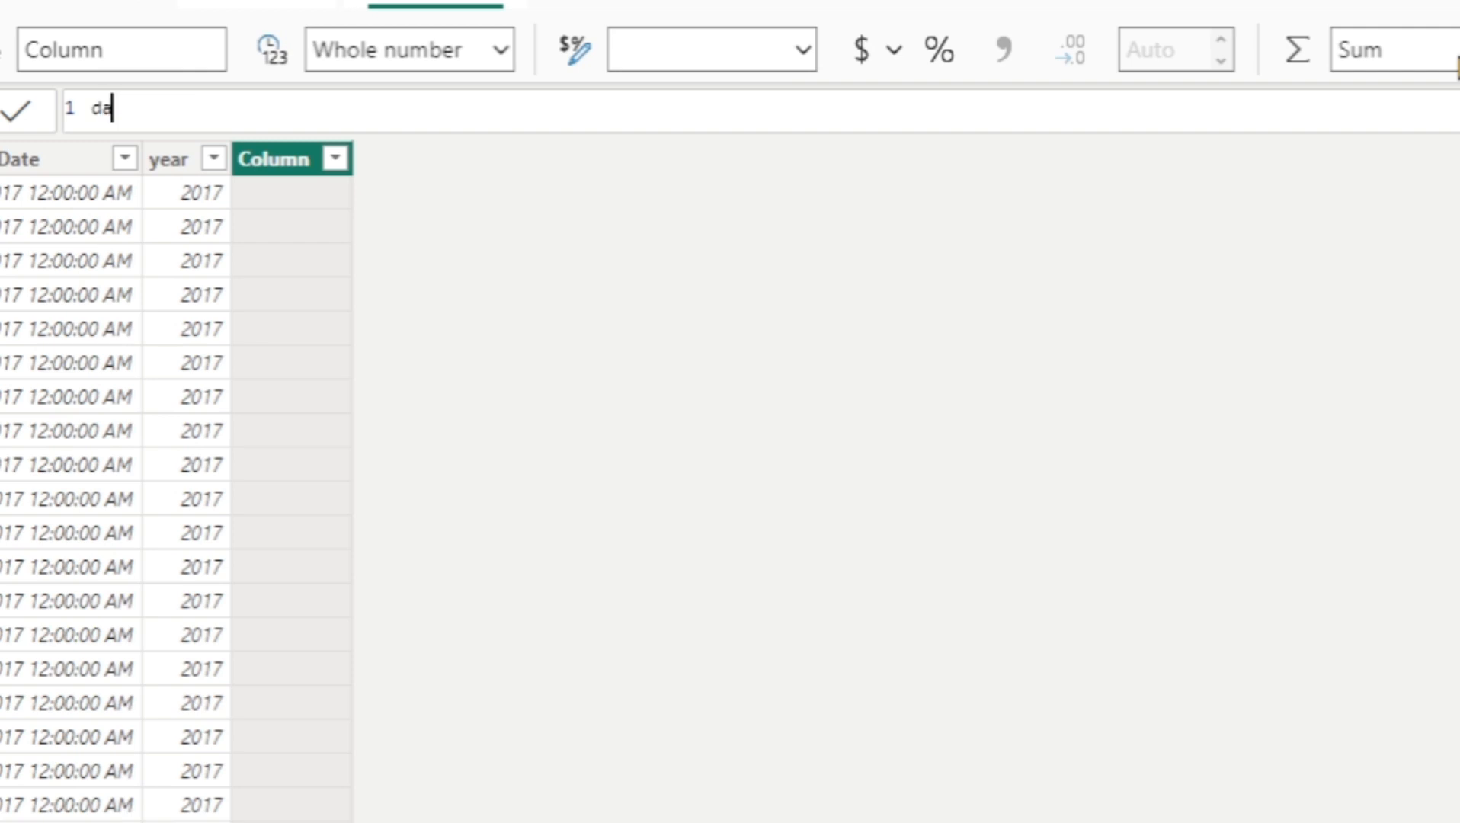
pyautogui.write('y of week')
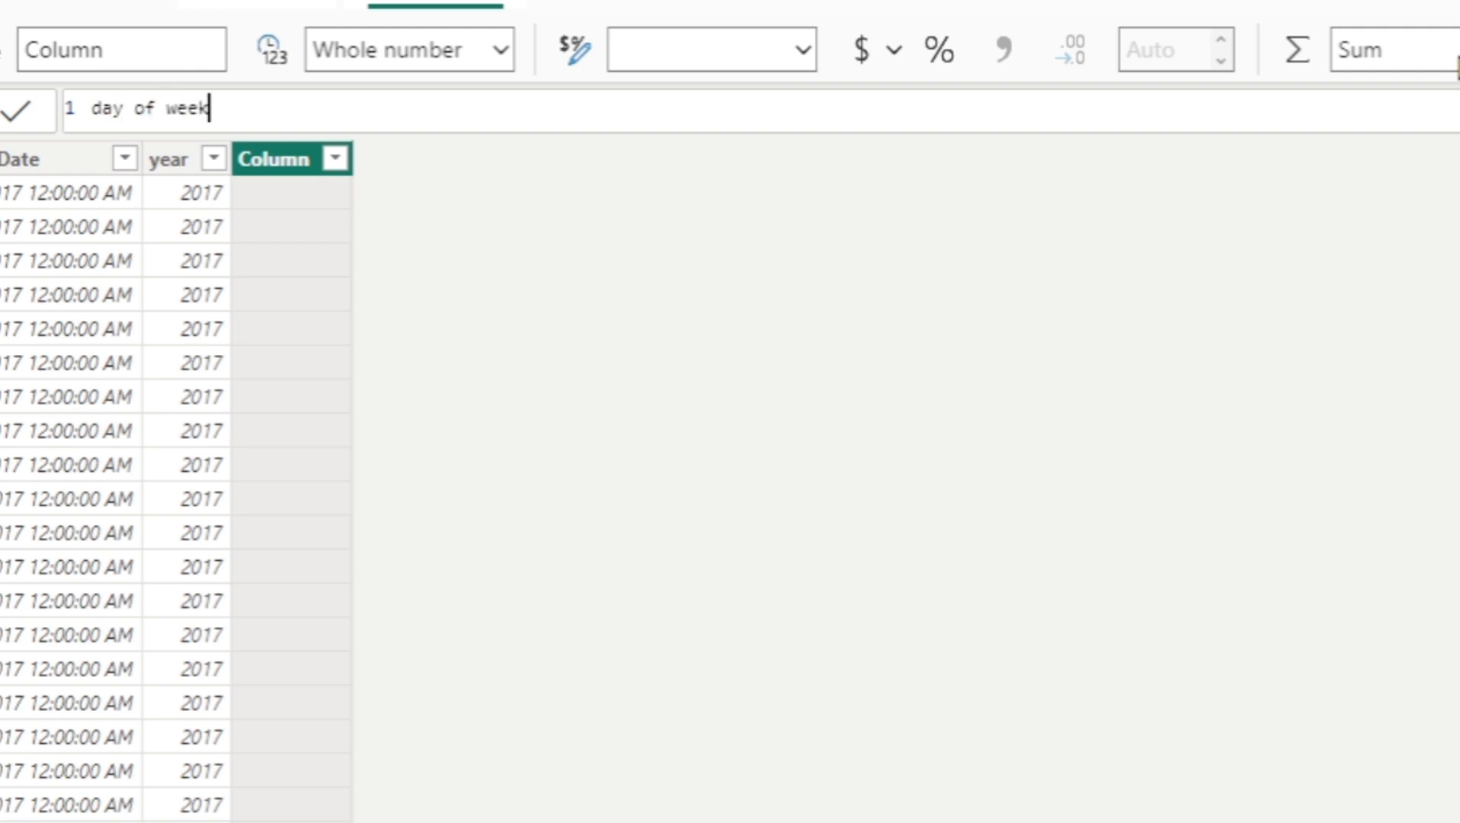
pyautogui.write(' = fp')
pyautogui.press('BackSpace')
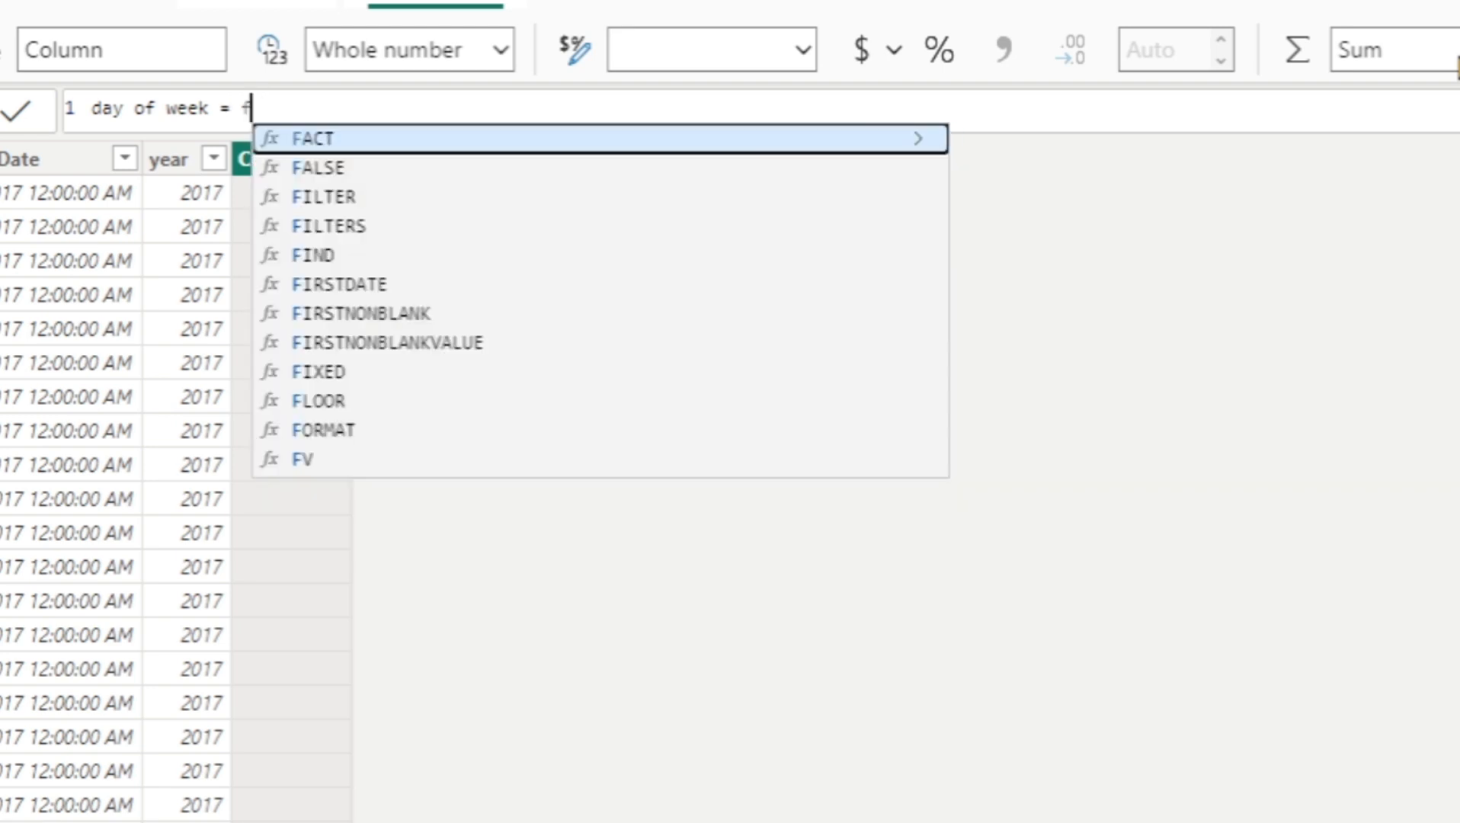
pyautogui.write('ormat')
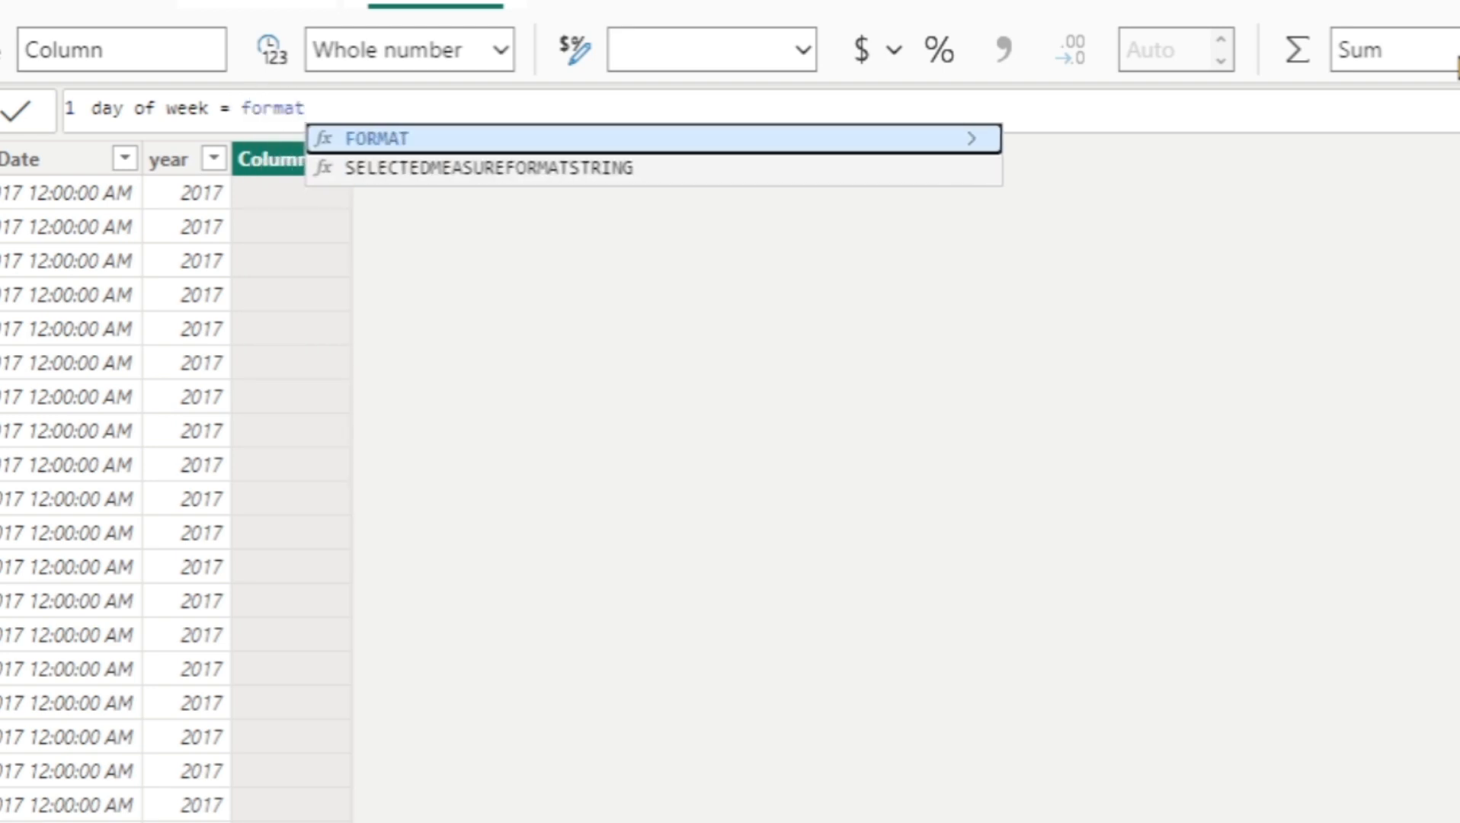
pyautogui.press('Tab')
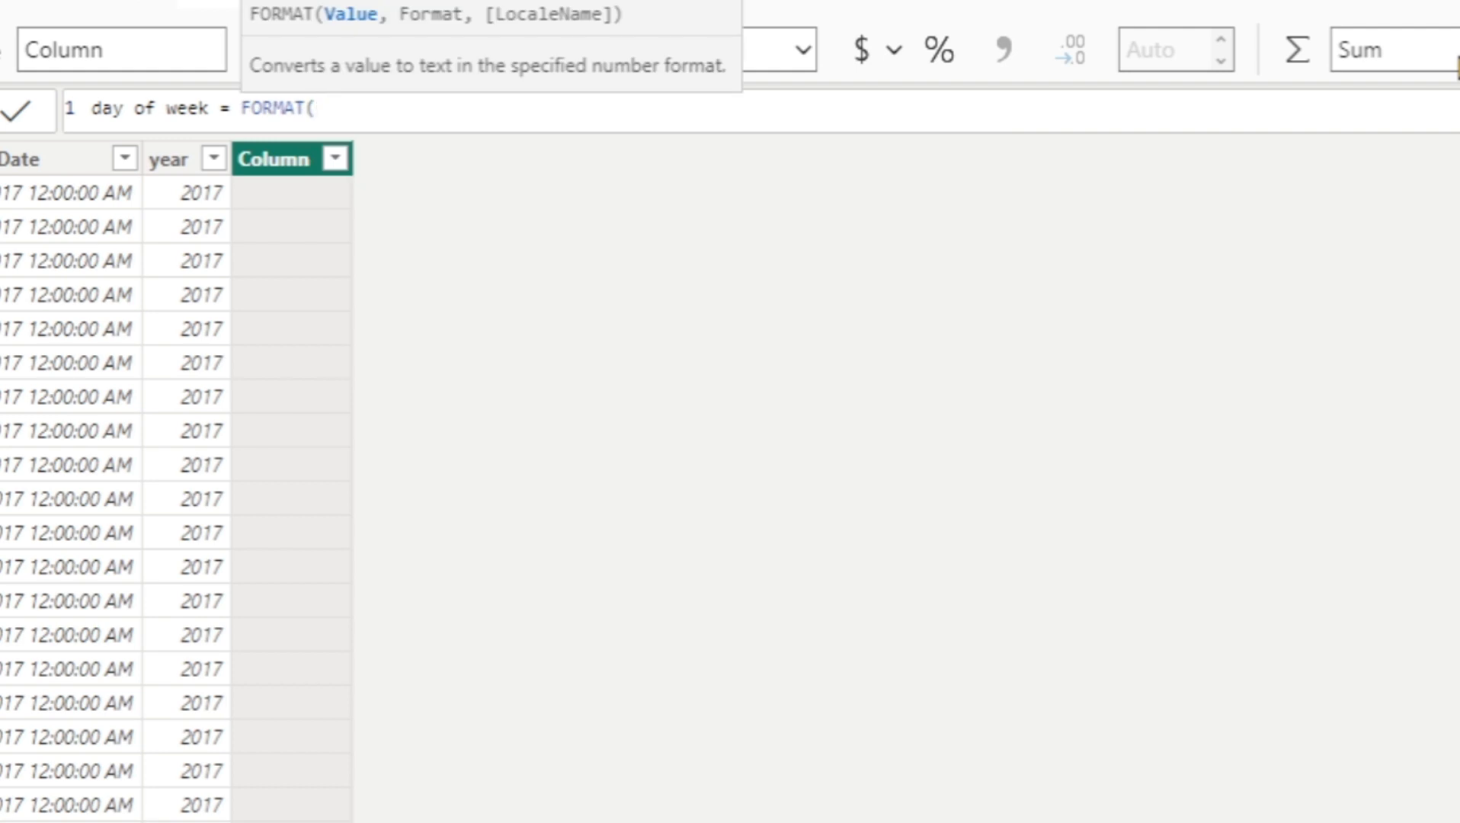
# Format 'calendar'[Date] as "DDD" in the day of week column's formula and commit it.
pyautogui.write('cal')
pyautogui.press('Up')
pyautogui.press('Up')
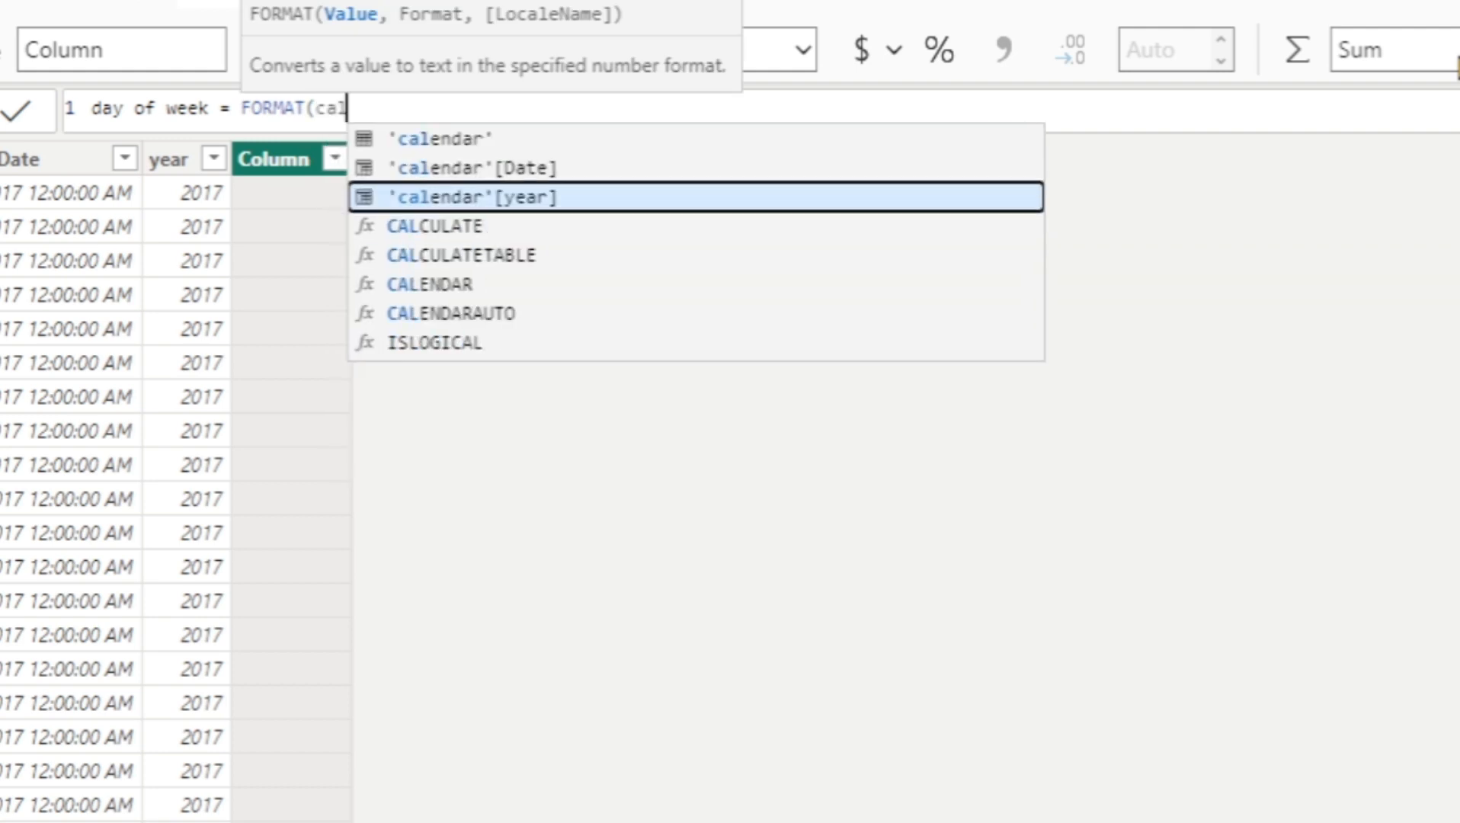
pyautogui.press('Tab')
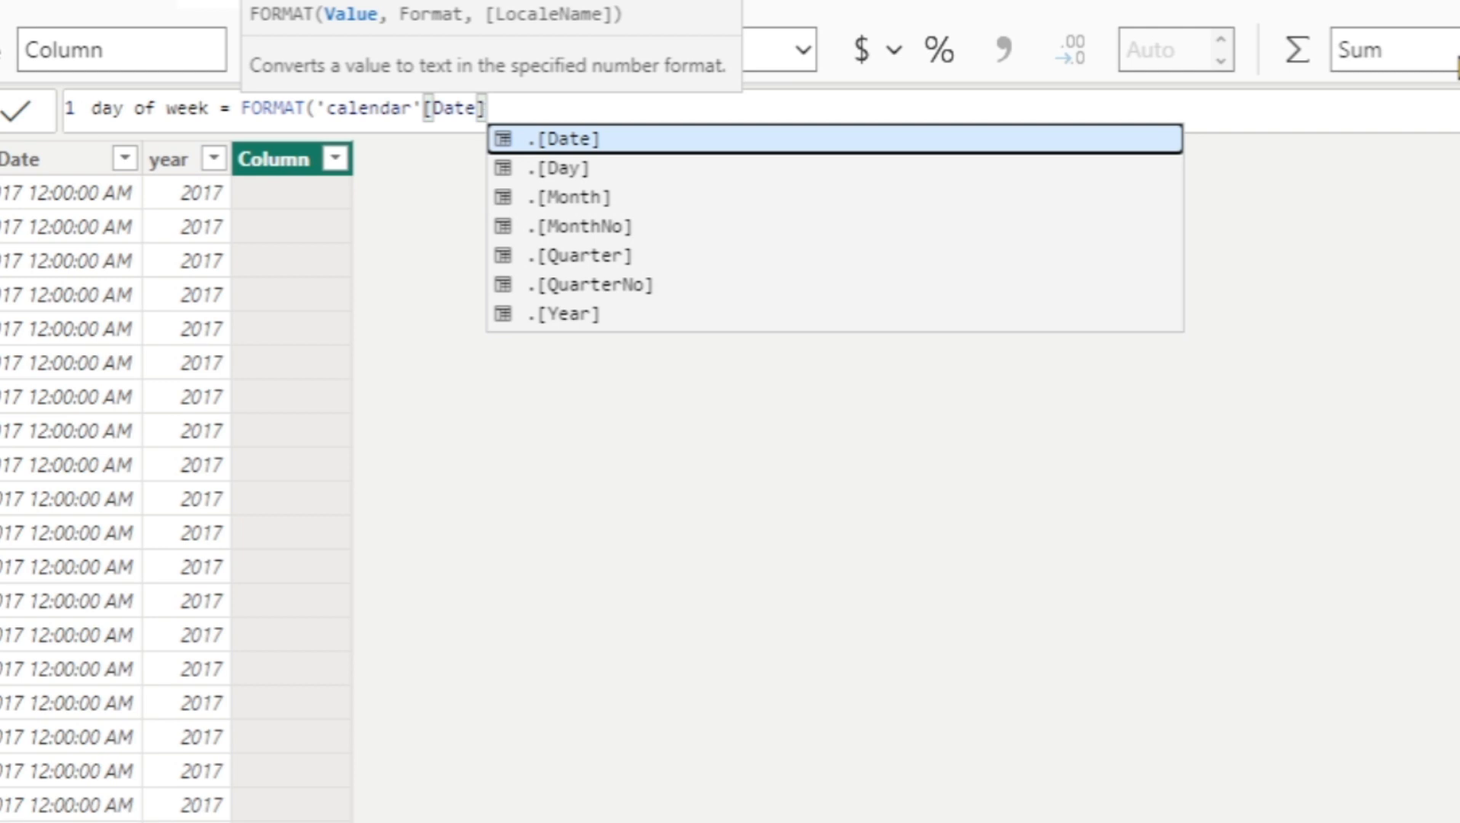
pyautogui.write(',')
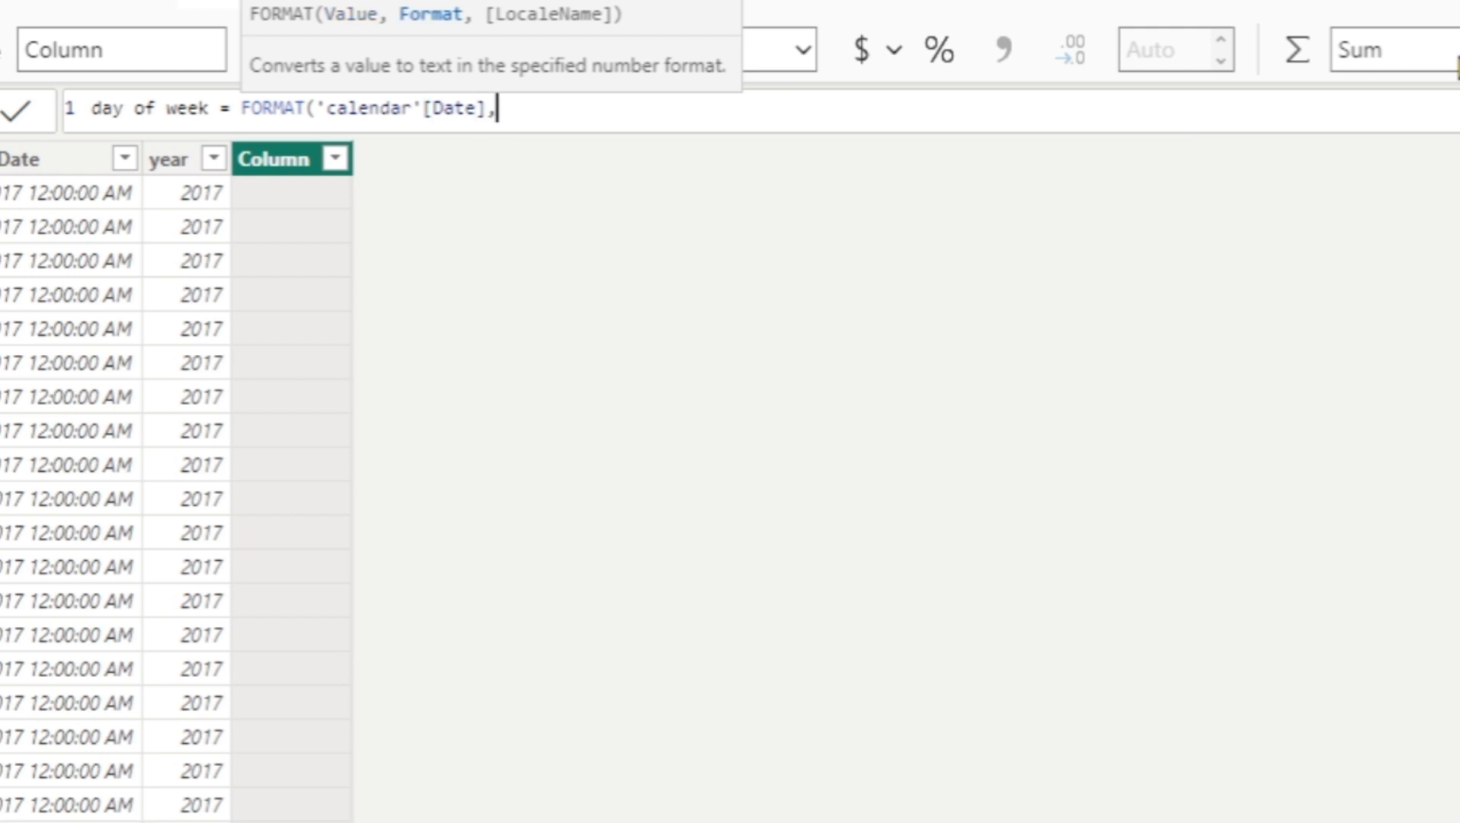
pyautogui.write('"DDD")')
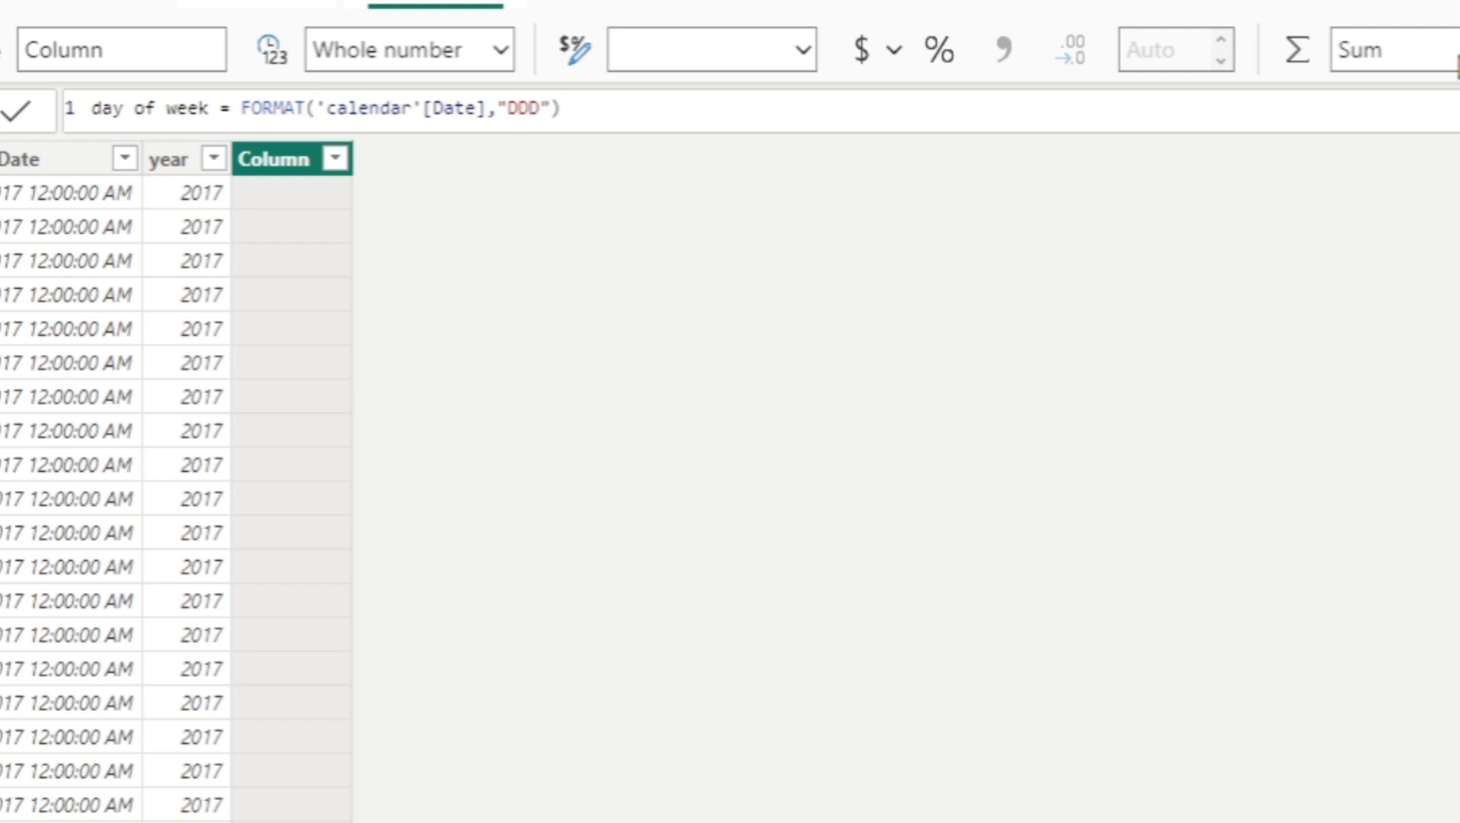
pyautogui.press('Return')
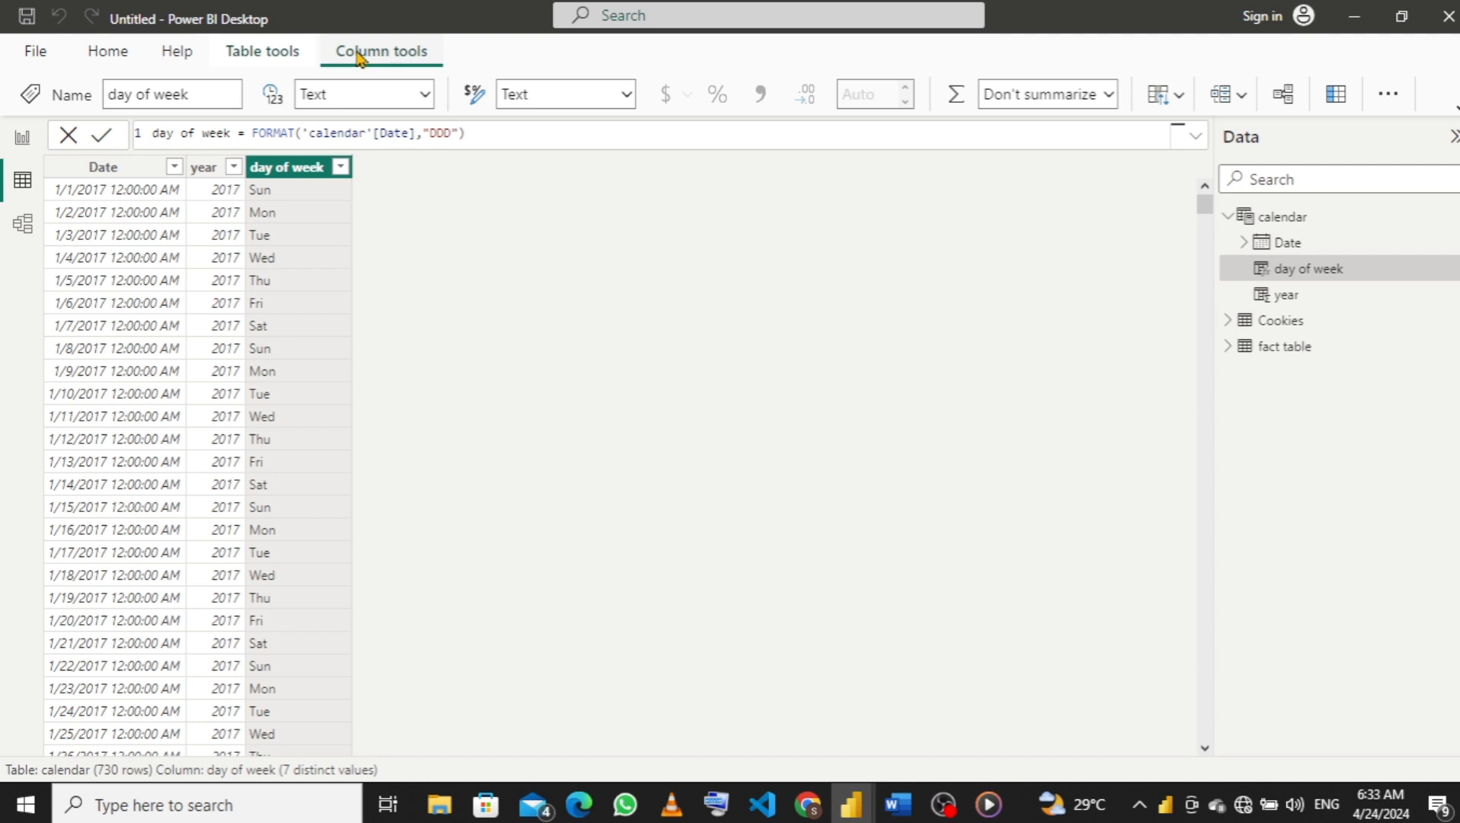
# Add a calculated column named day week number to the calendar table and begin its formula with the WEEKDAY function.
pyautogui.click(241, 61)
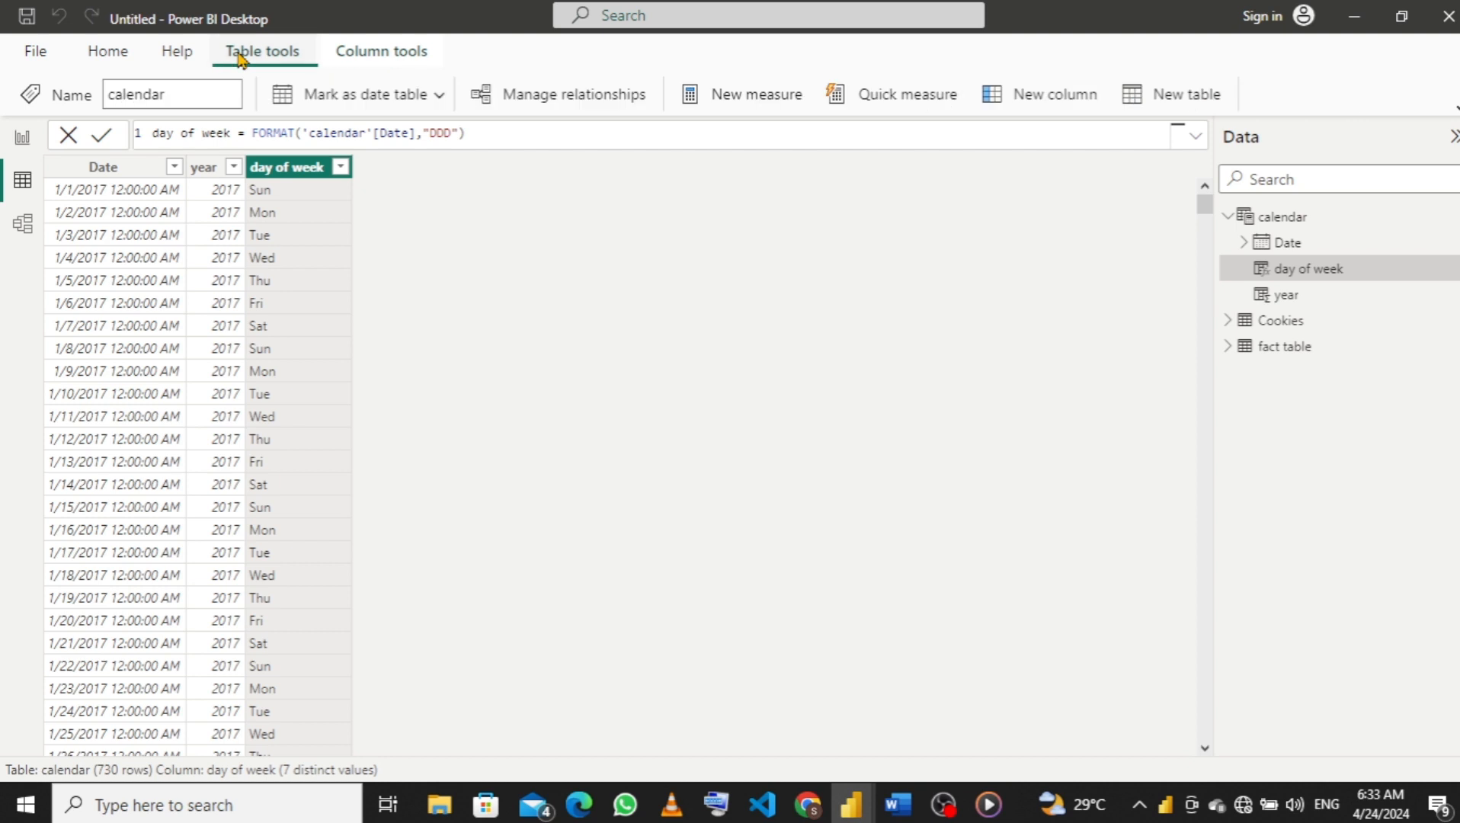
pyautogui.click(1043, 100)
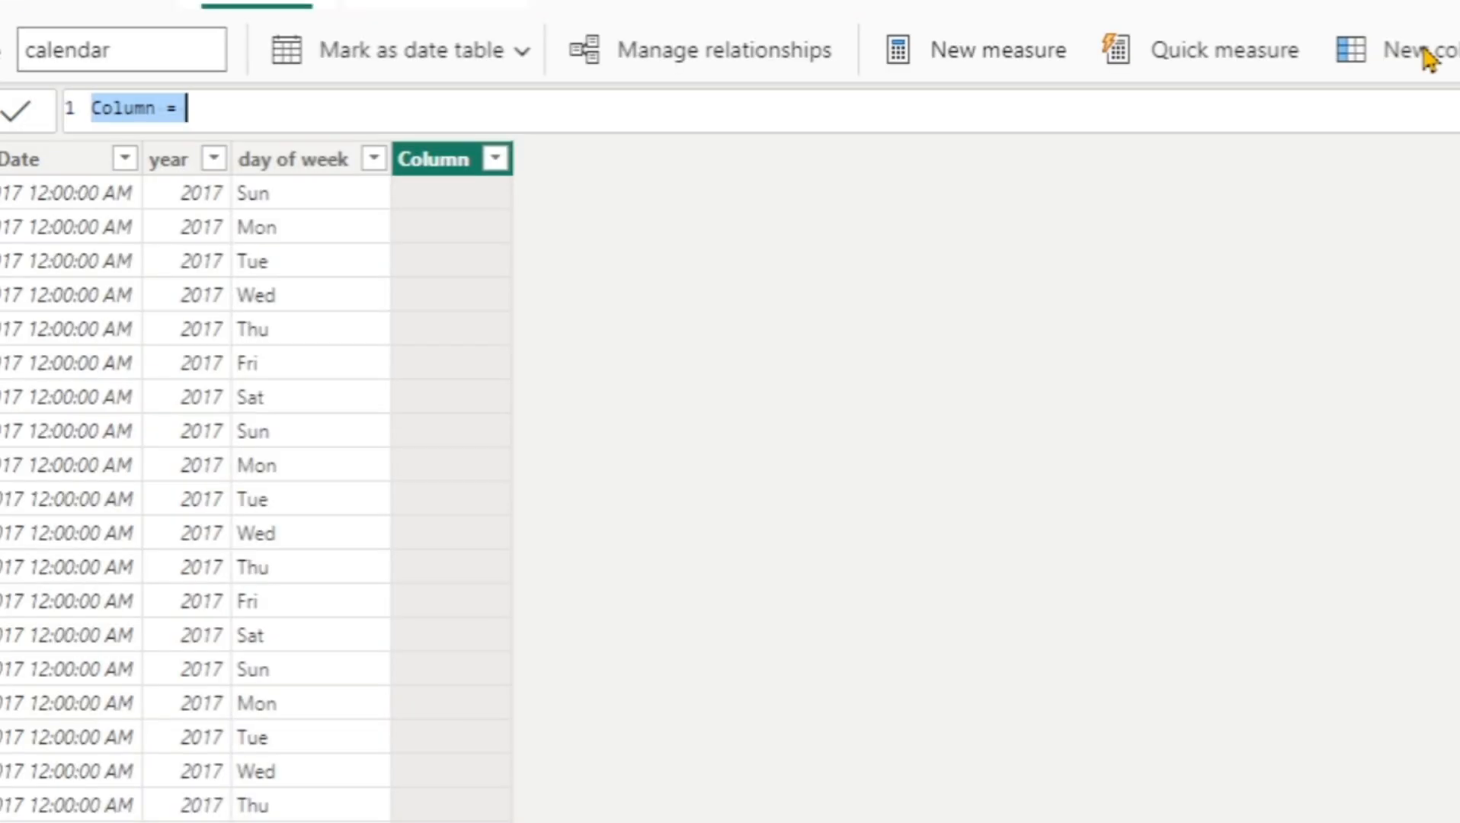
pyautogui.write('d')
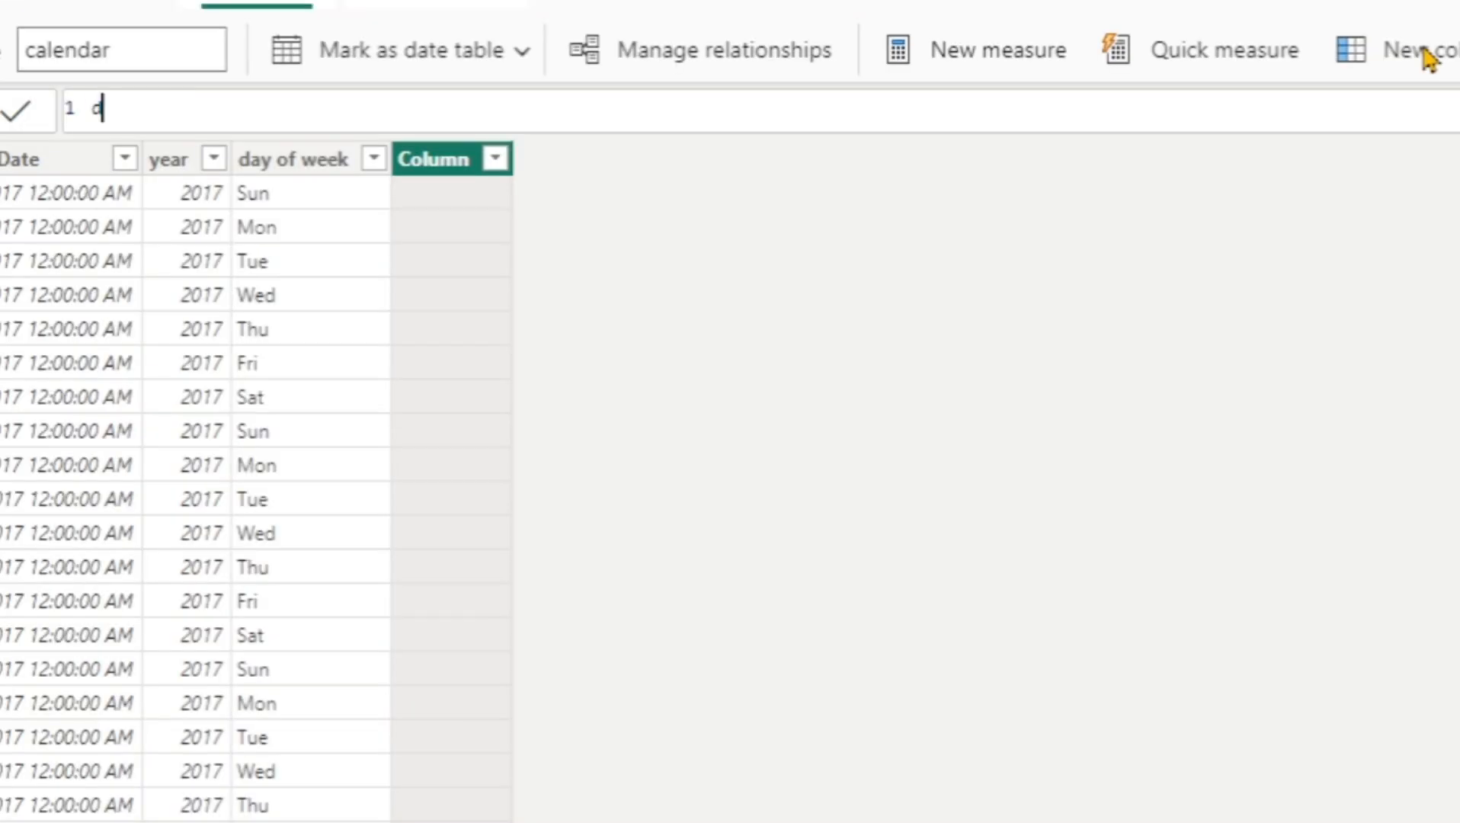
pyautogui.write('ay of week')
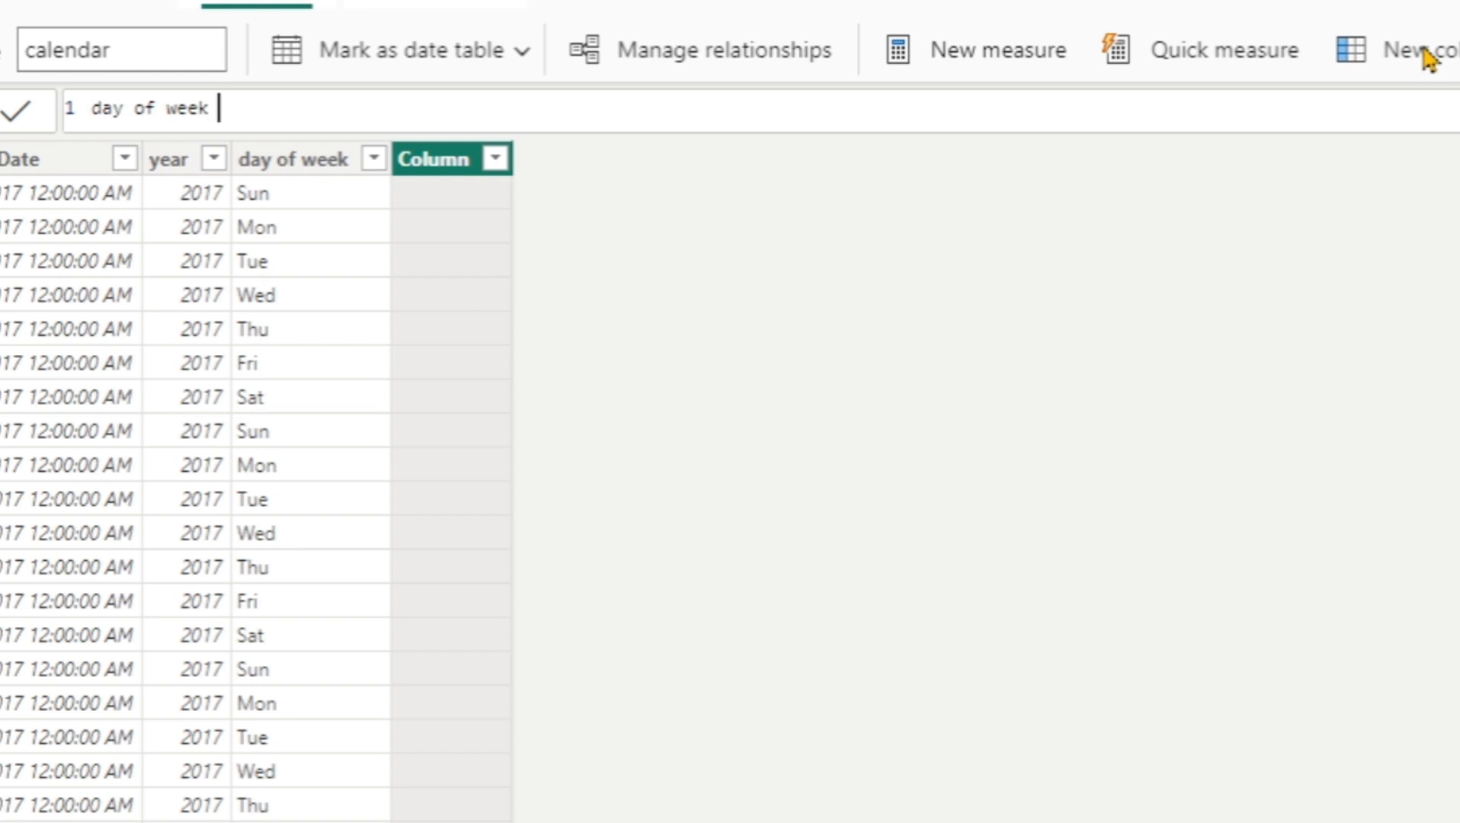
pyautogui.press('BackSpace')
pyautogui.press('BackSpace')
pyautogui.press('BackSpace')
pyautogui.press('BackSpace')
pyautogui.press('BackSpace')
pyautogui.press('BackSpace')
pyautogui.press('BackSpace')
pyautogui.press('BackSpace')
pyautogui.write('wee')
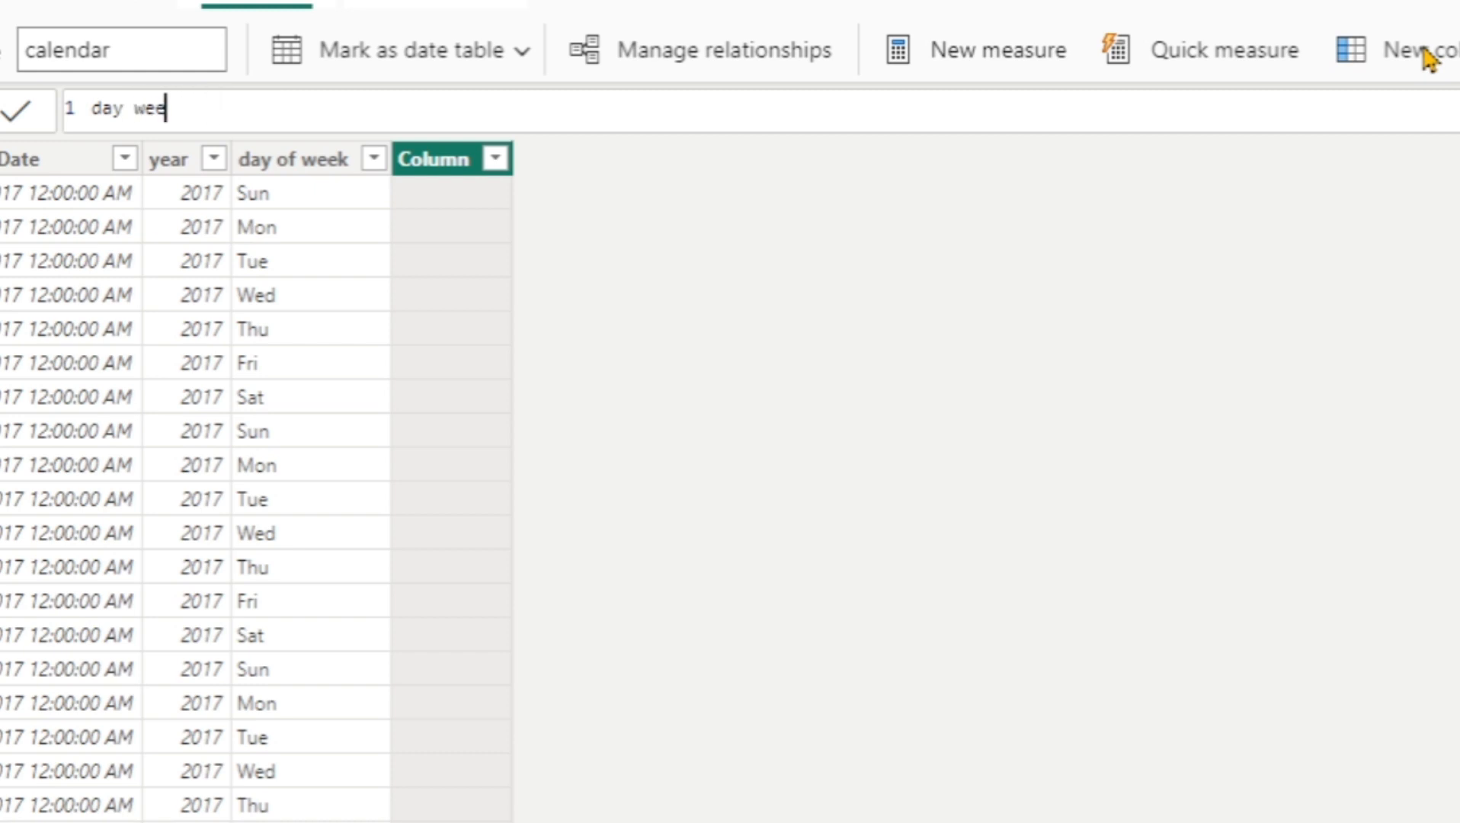
pyautogui.write('k number =')
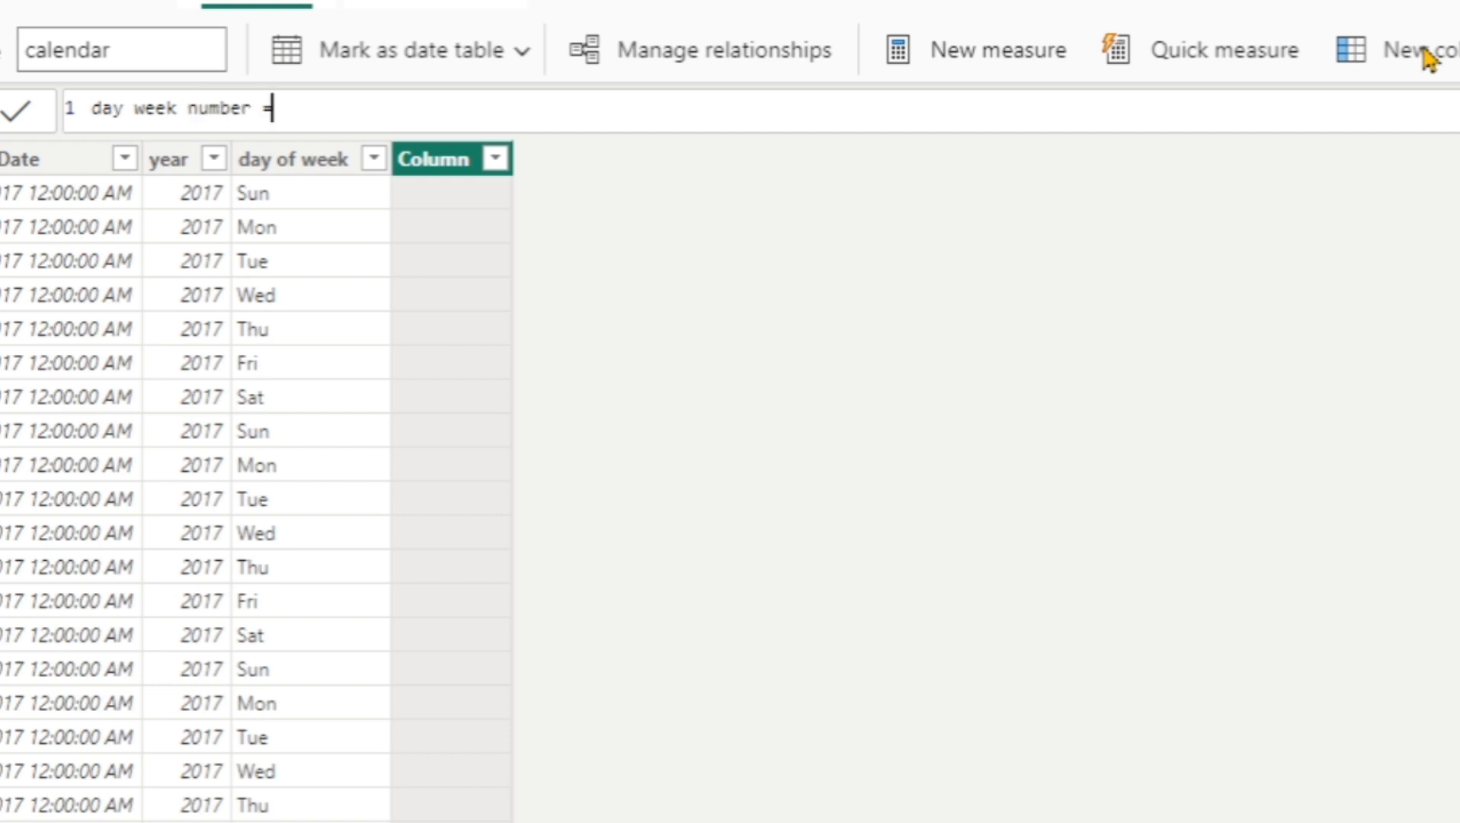
pyautogui.write(' wee')
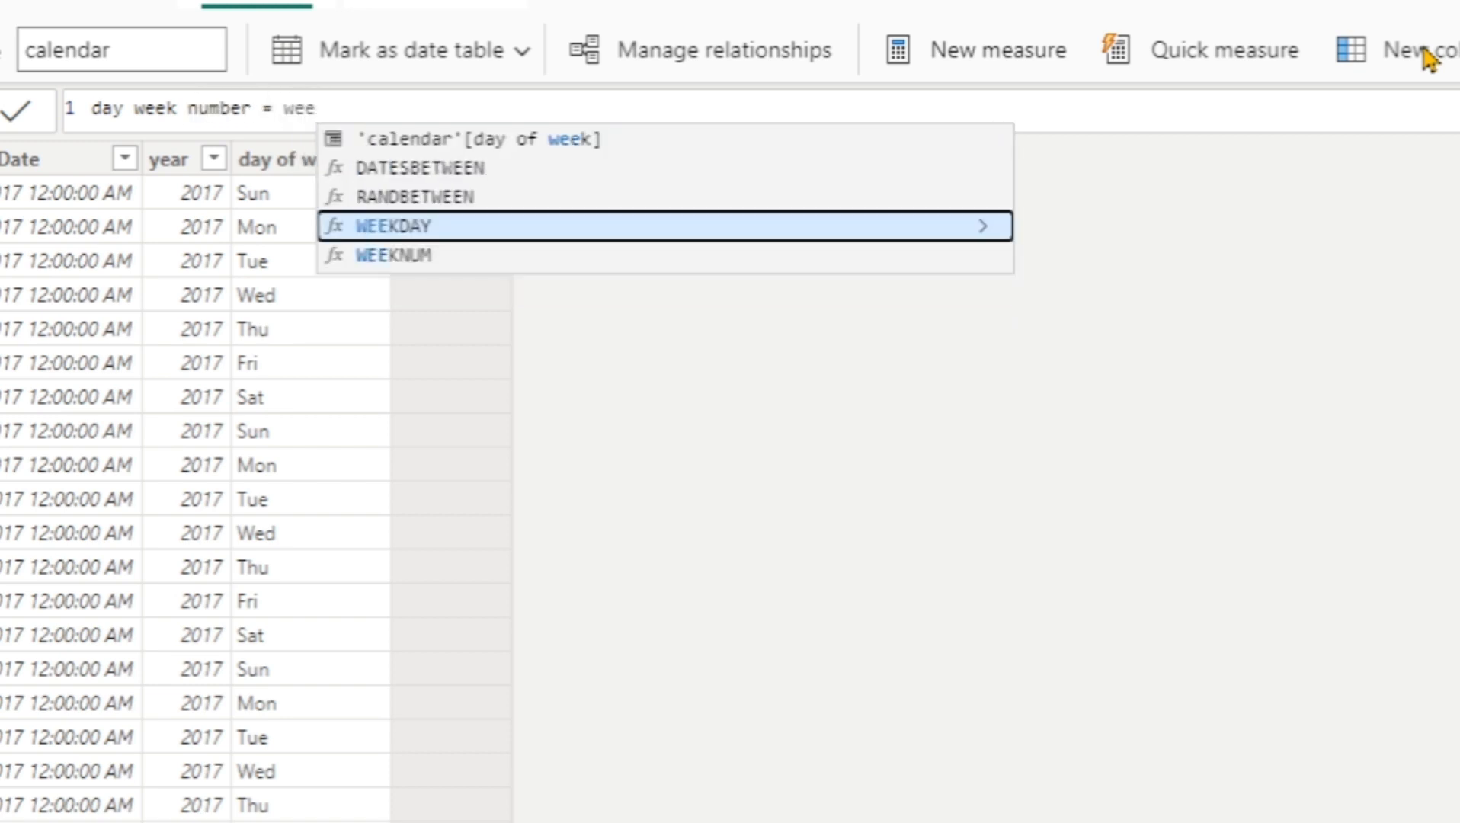
pyautogui.press('Tab')
# Use 'calendar'[Date] as the only WEEKDAY argument in the day week number column's formula and commit it.
pyautogui.write('c')
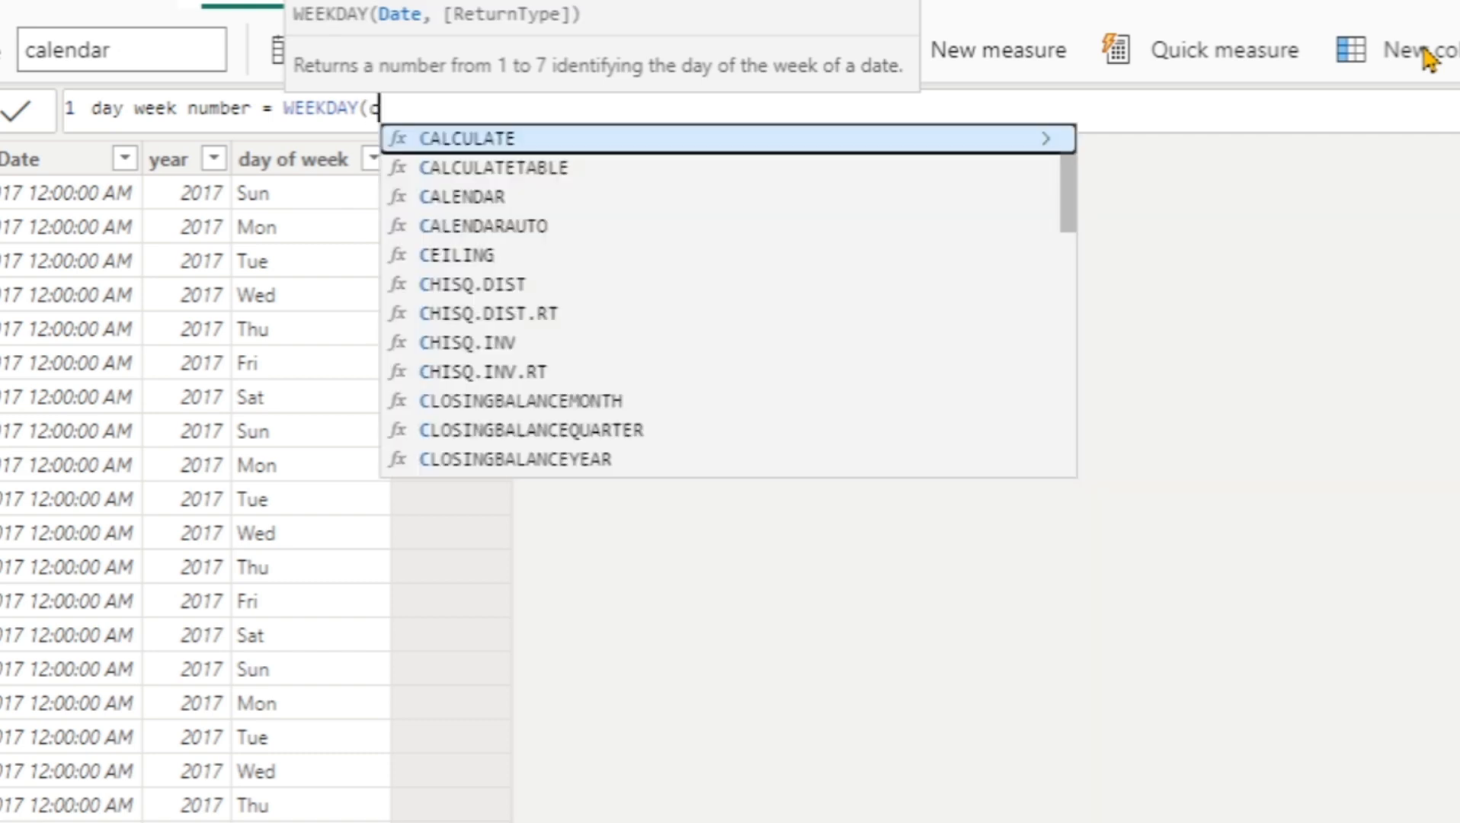
pyautogui.write('alen')
pyautogui.press('Tab')
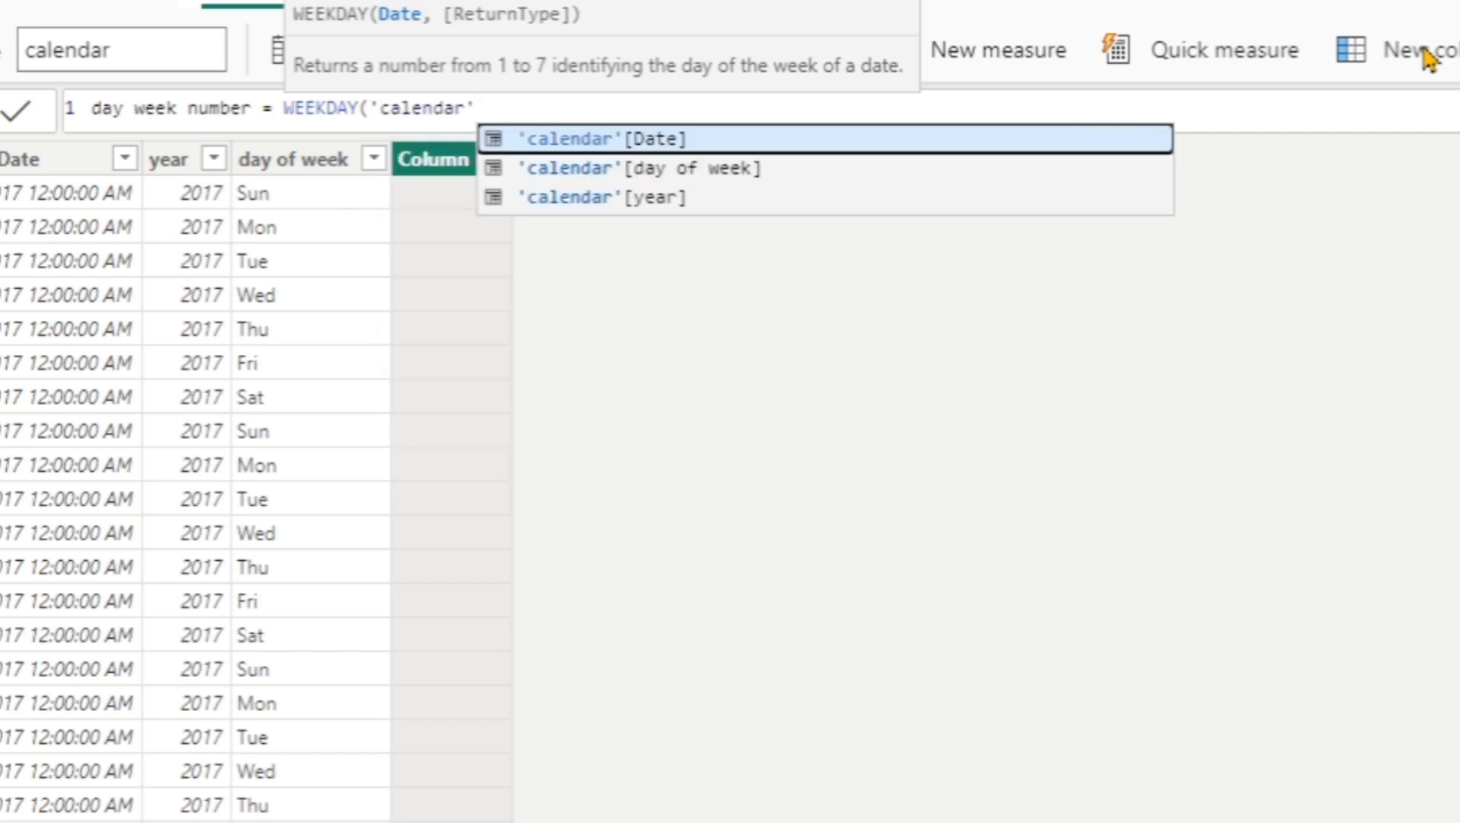
pyautogui.write(',')
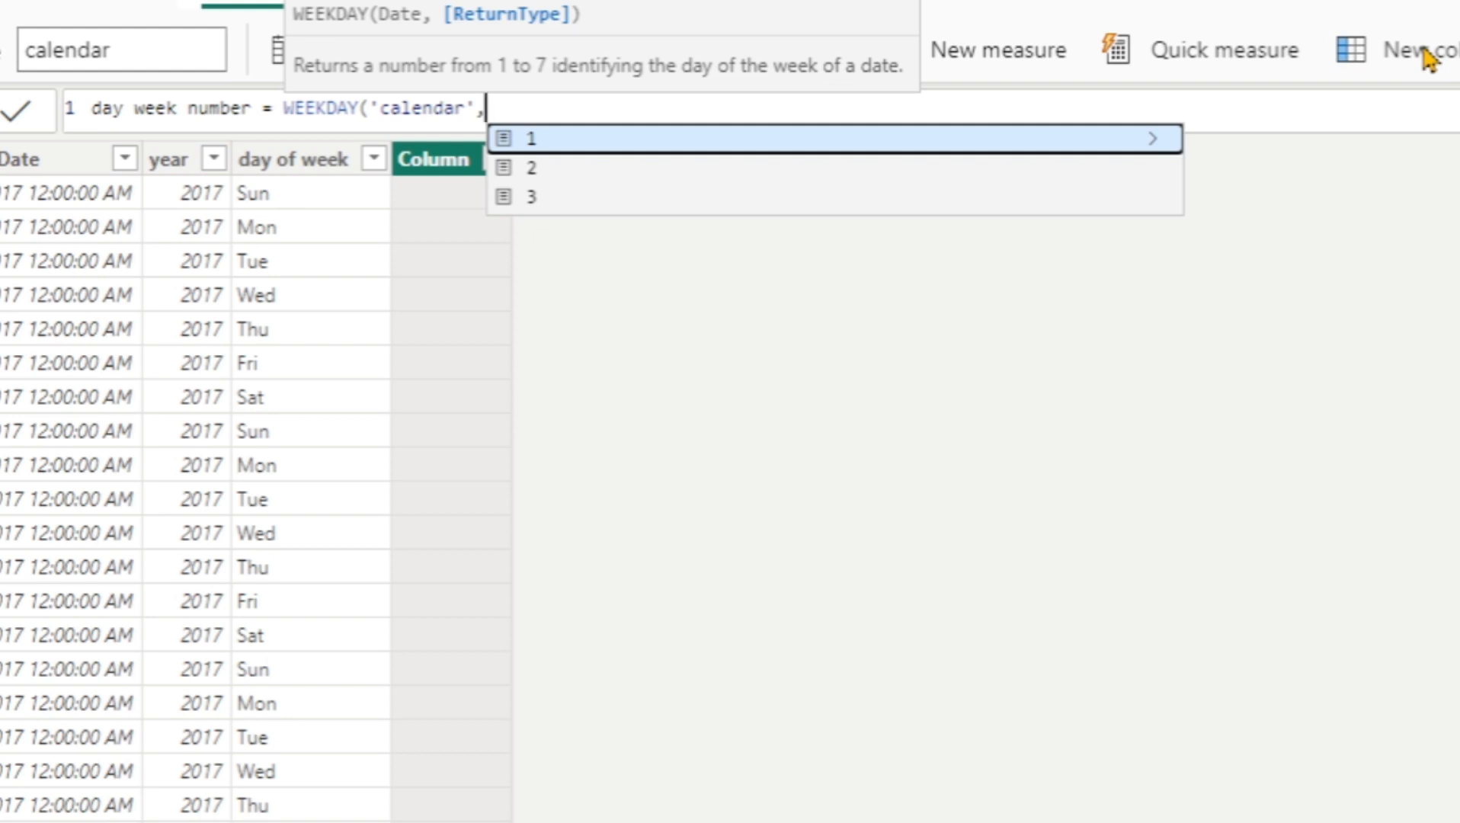
pyautogui.press('BackSpace')
pyautogui.write(')')
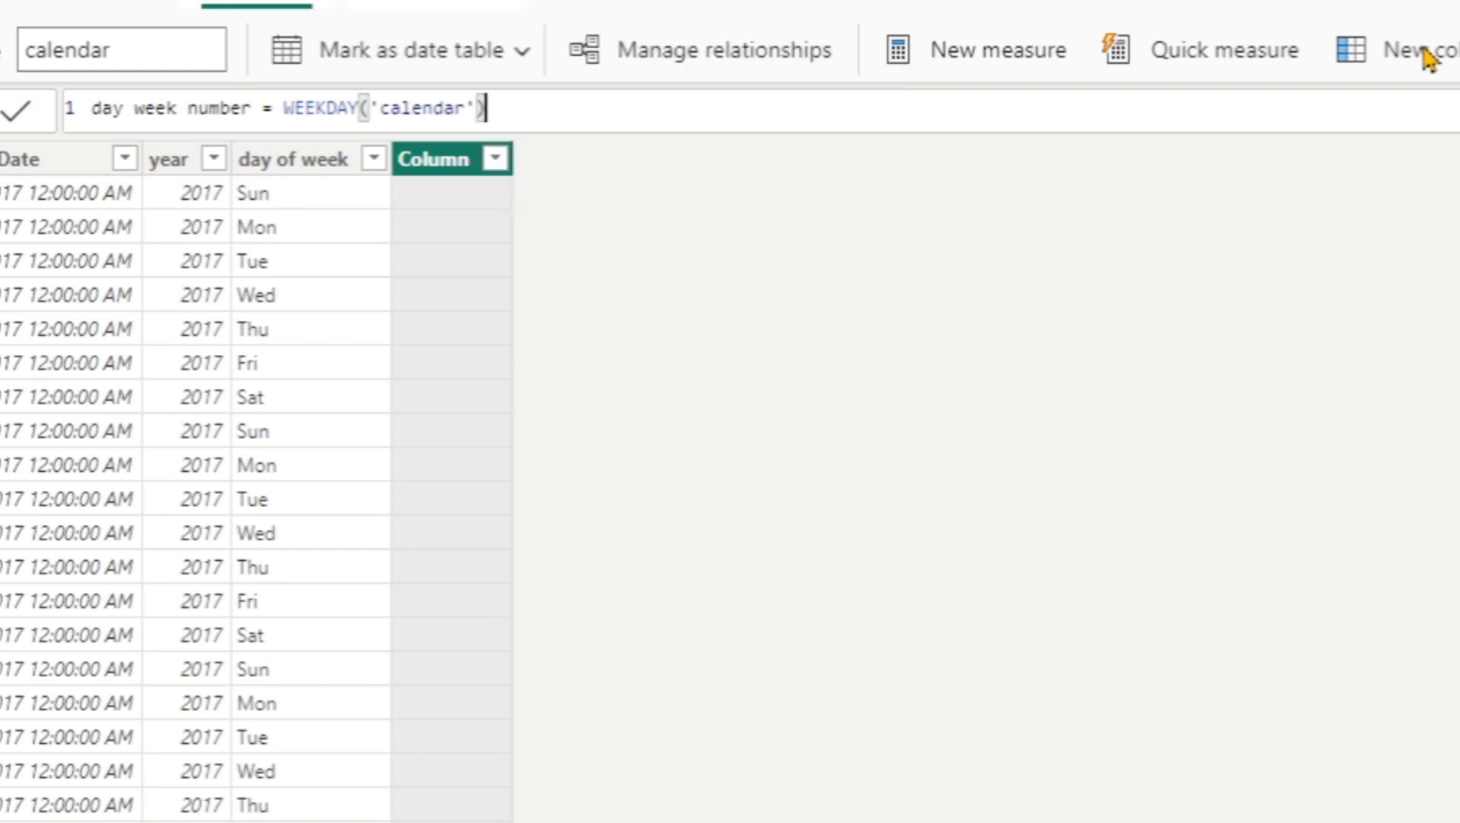
pyautogui.press('BackSpace')
pyautogui.press('BackSpace')
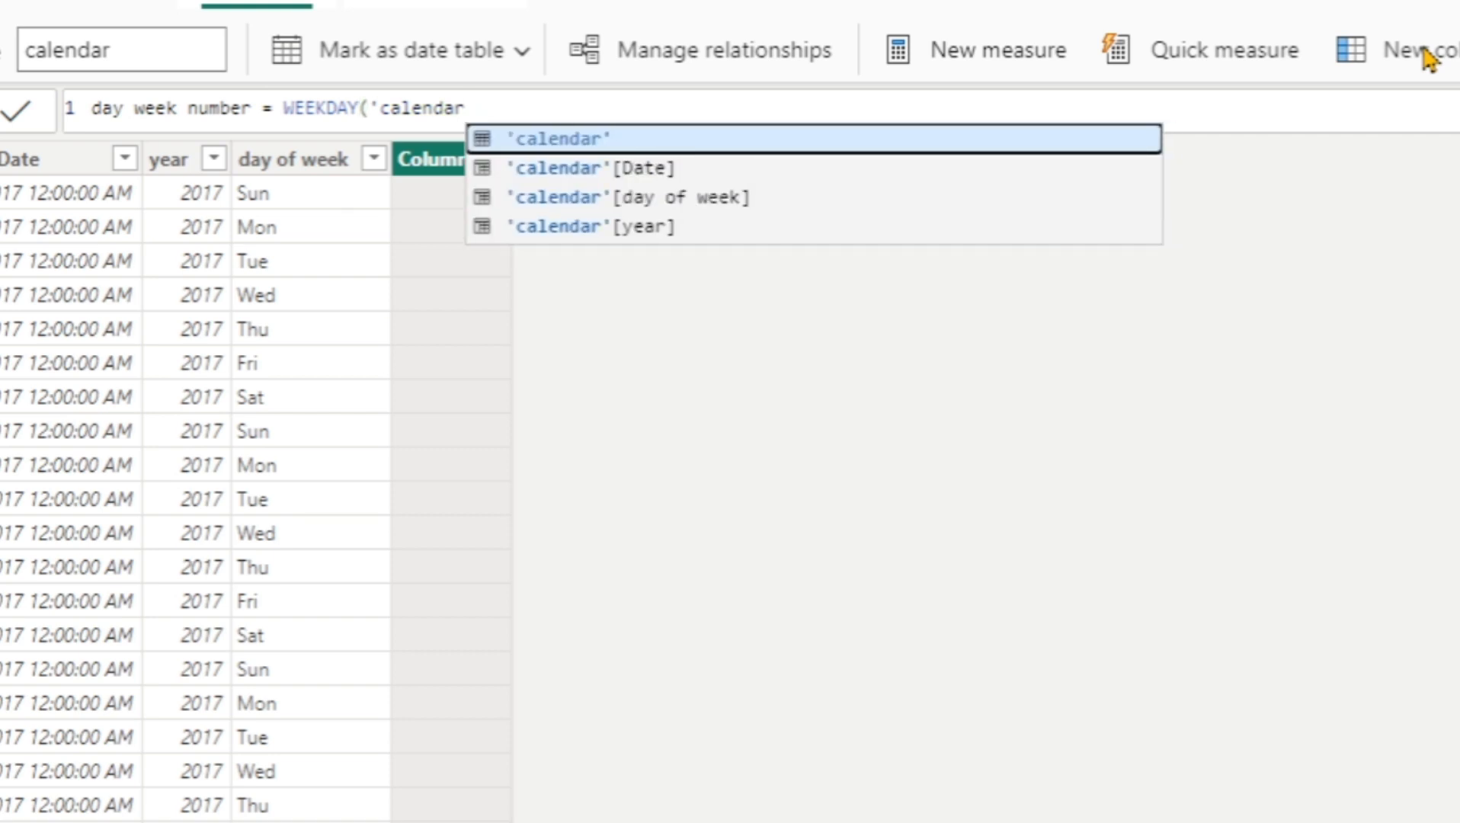
pyautogui.press('Down')
pyautogui.press('Tab')
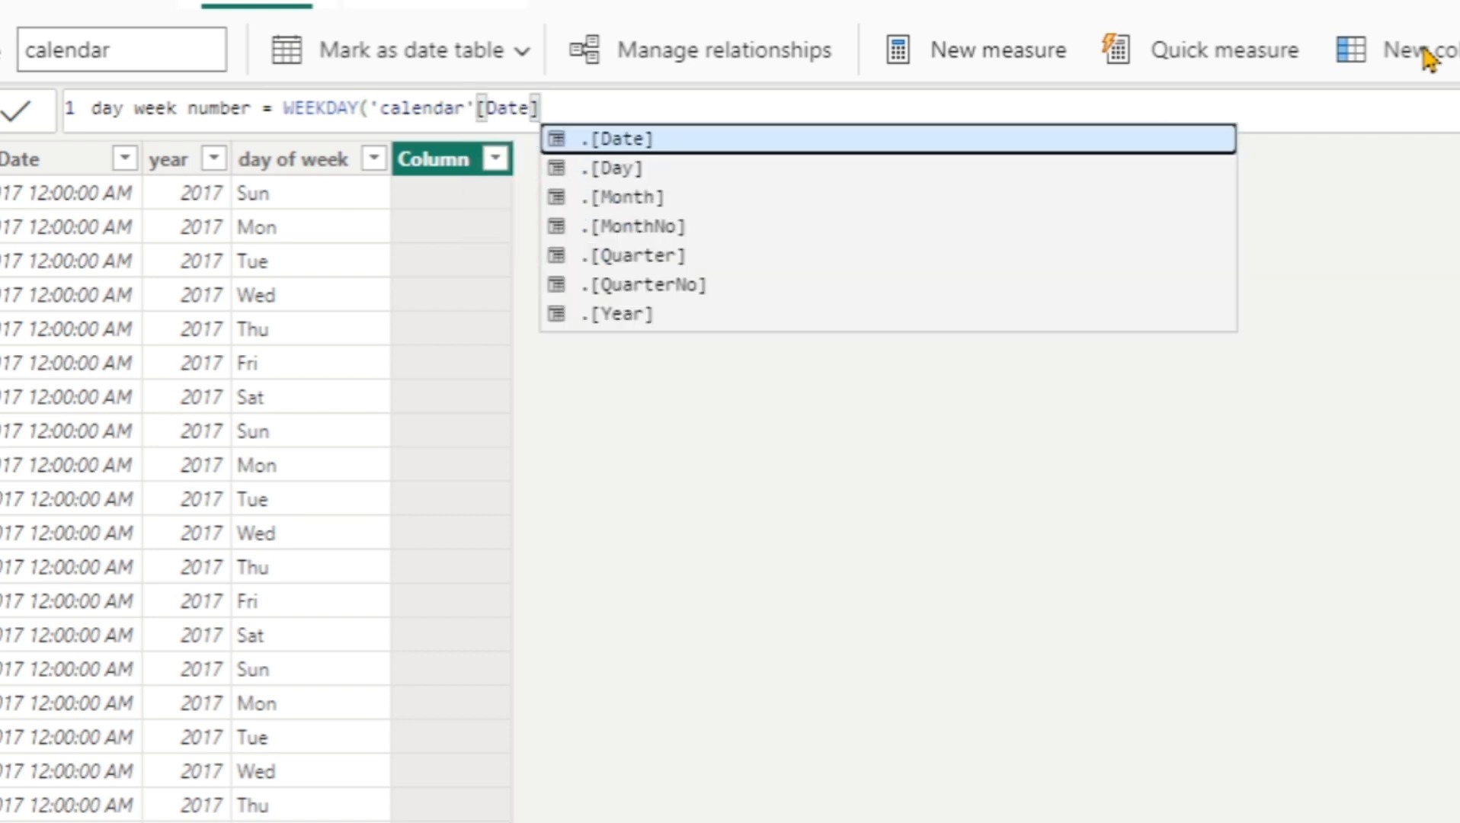
pyautogui.write(')')
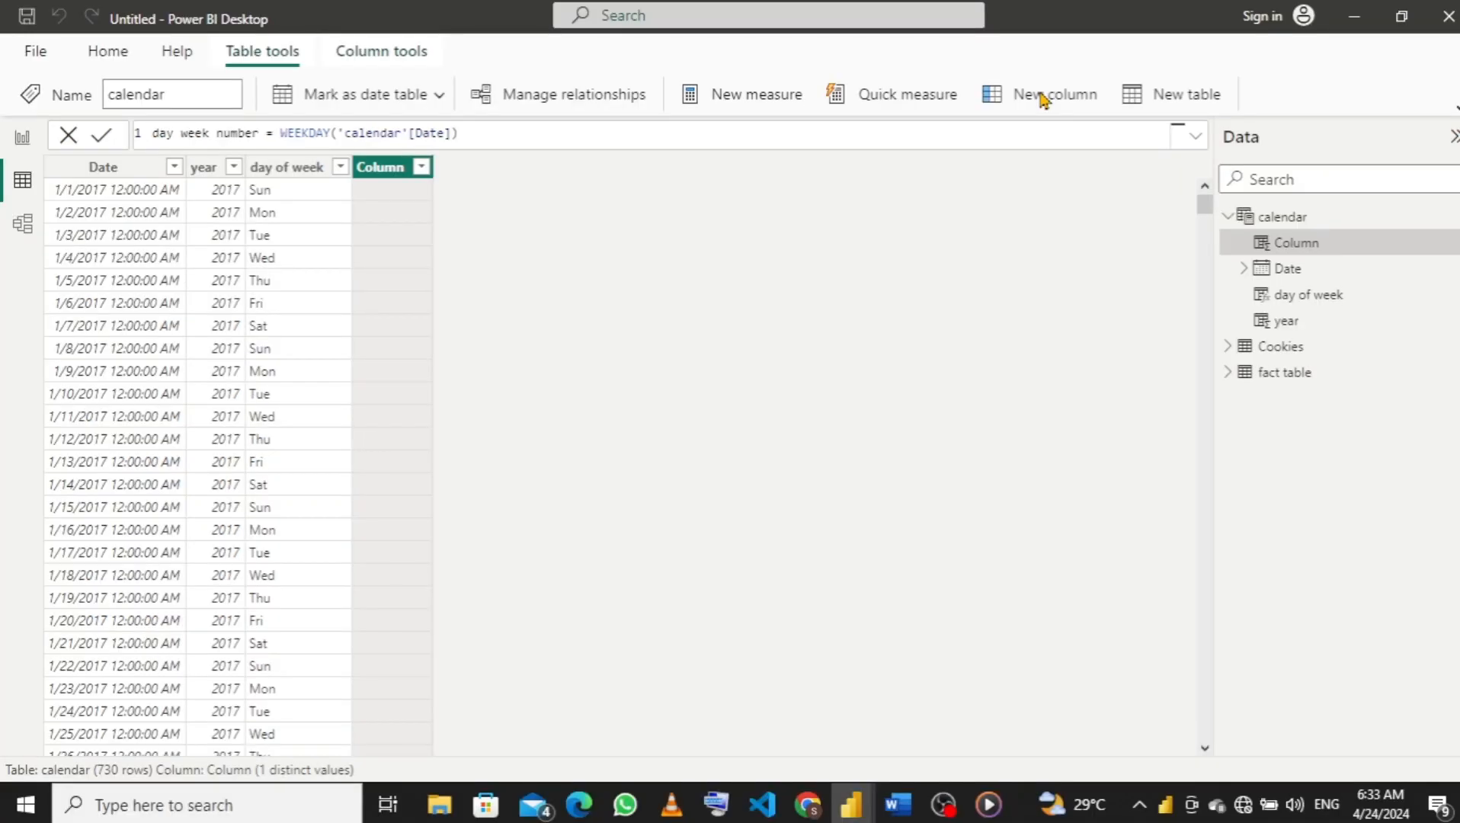
pyautogui.click(1042, 98)
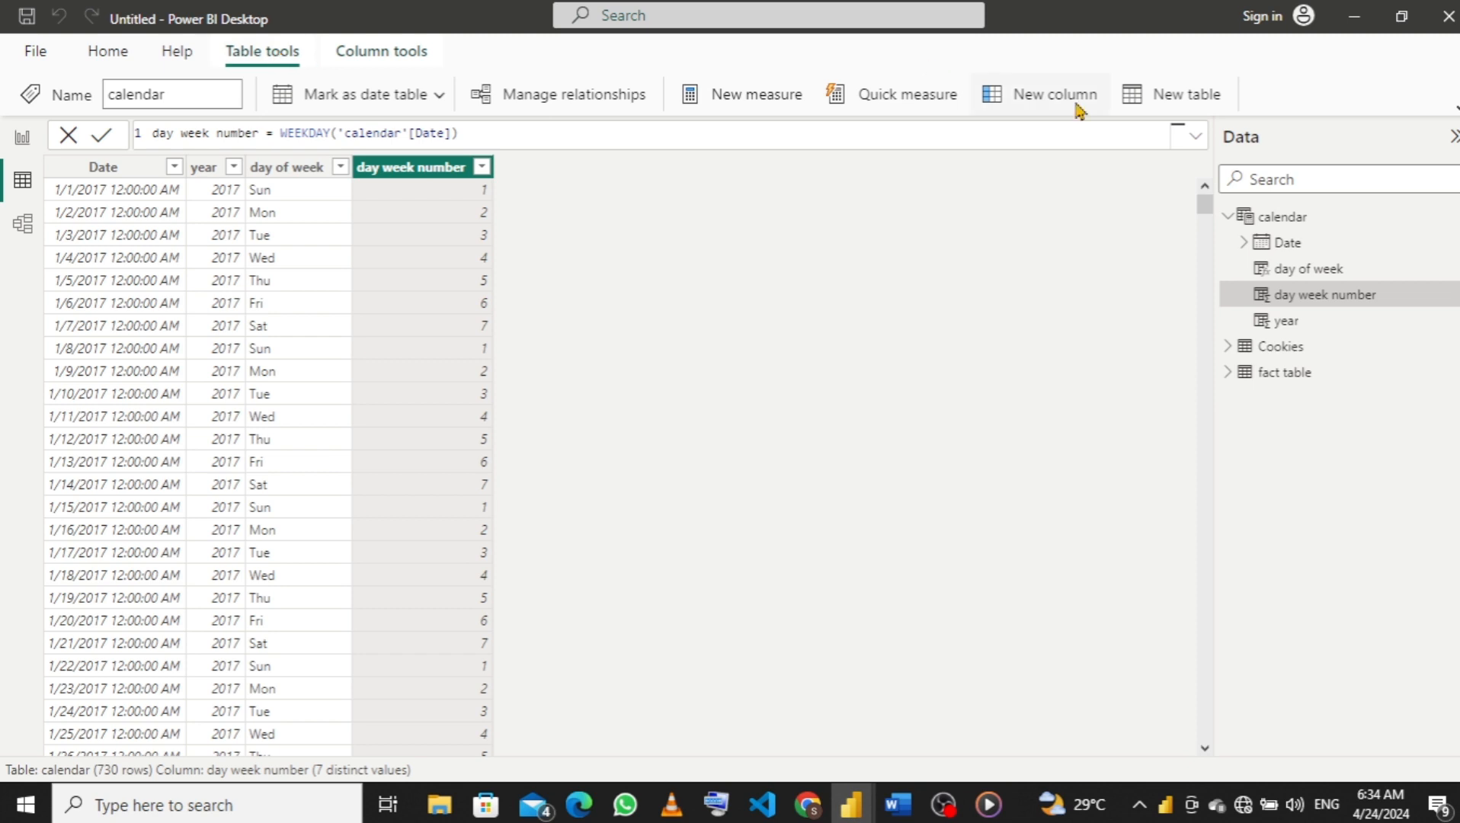
# Add a calculated column named month to the calendar table and begin its formula with the FORMAT function.
pyautogui.click(1048, 102)
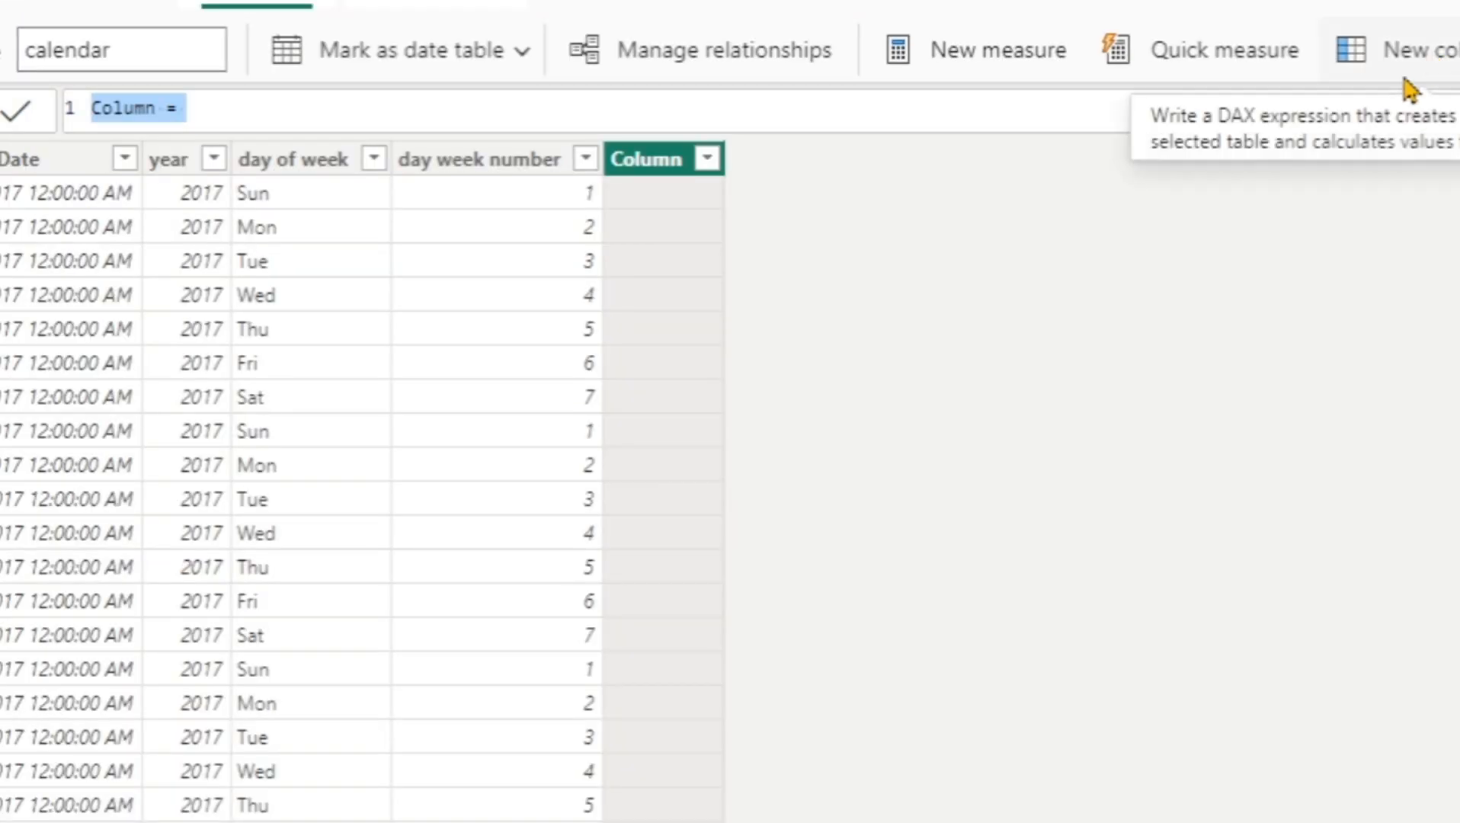
pyautogui.write('month ')
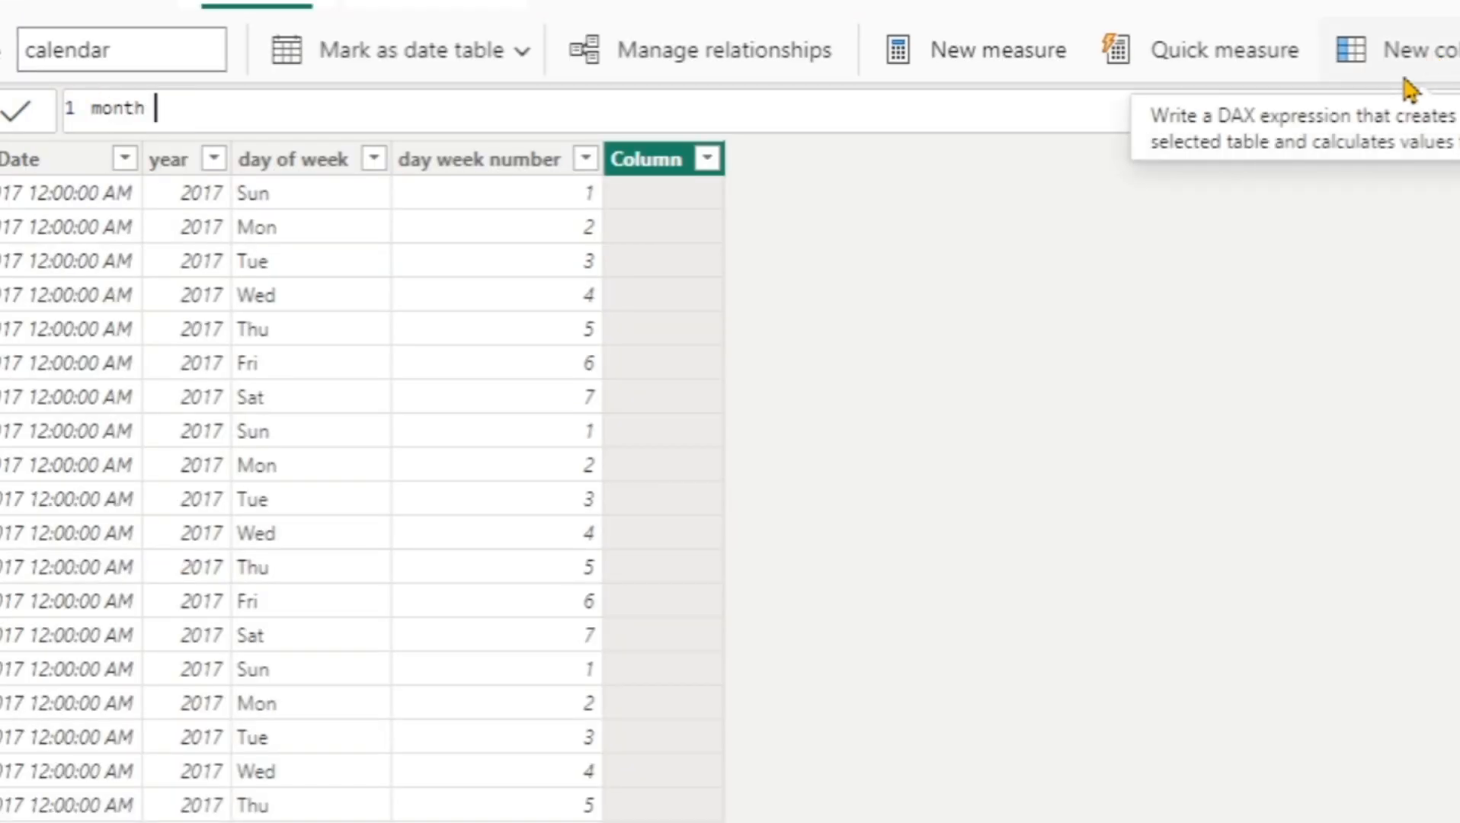
pyautogui.write('= Forma')
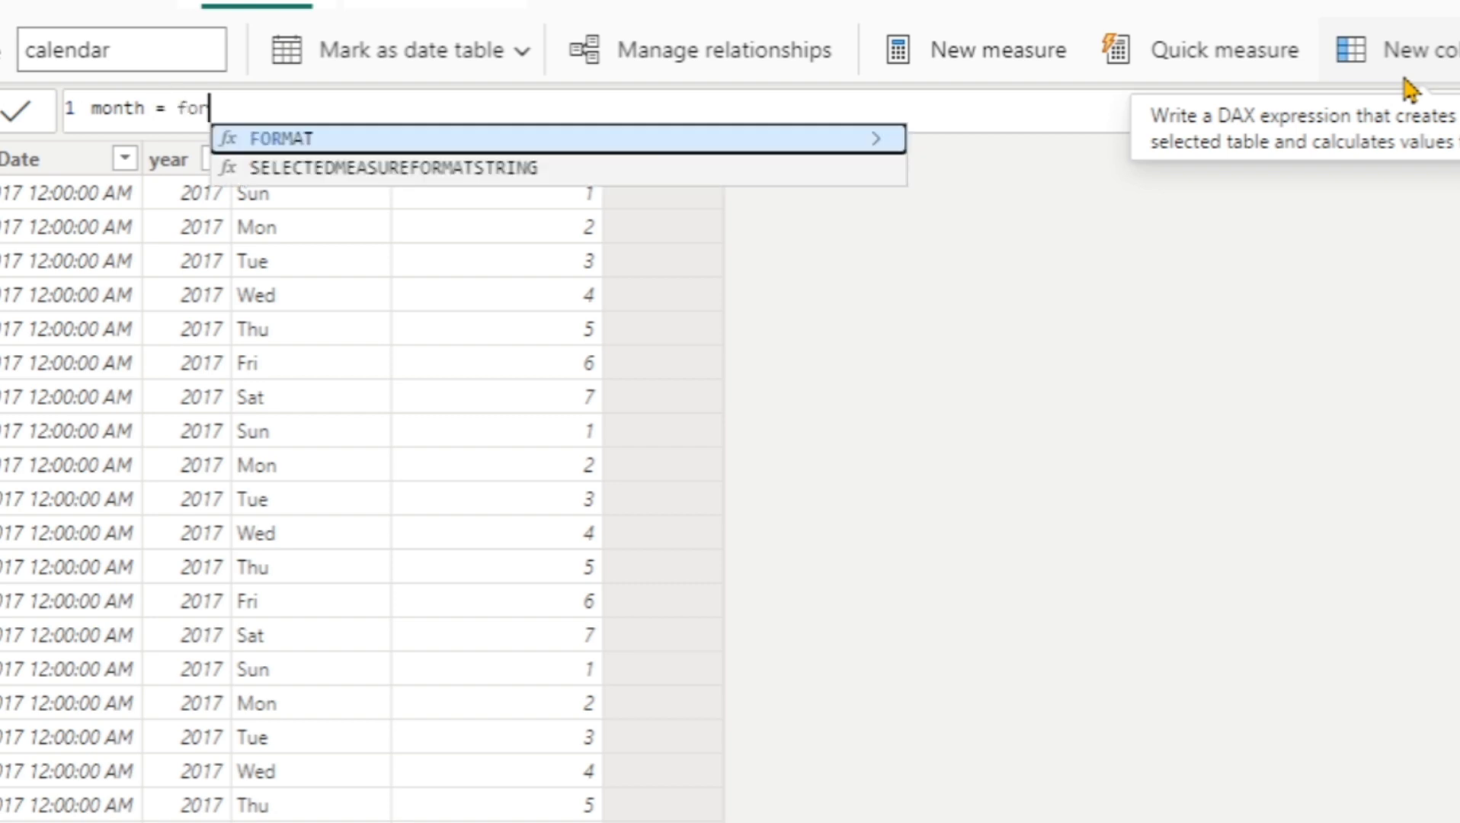
pyautogui.press('Tab')
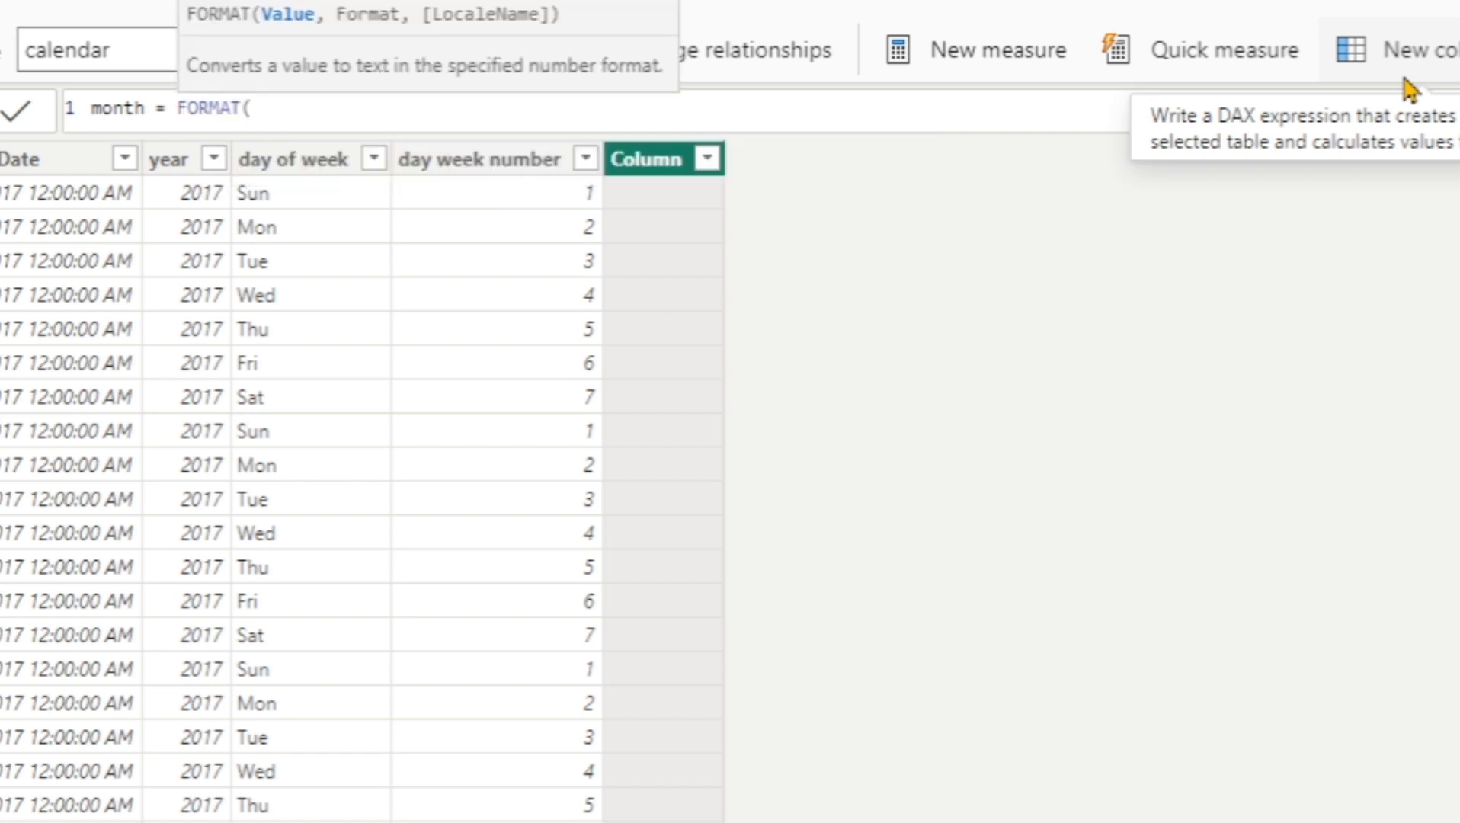
# Use 'calendar'[Date] as the FORMAT value in the month column's formula, leaving the function open for a format argument.
pyautogui.write('c')
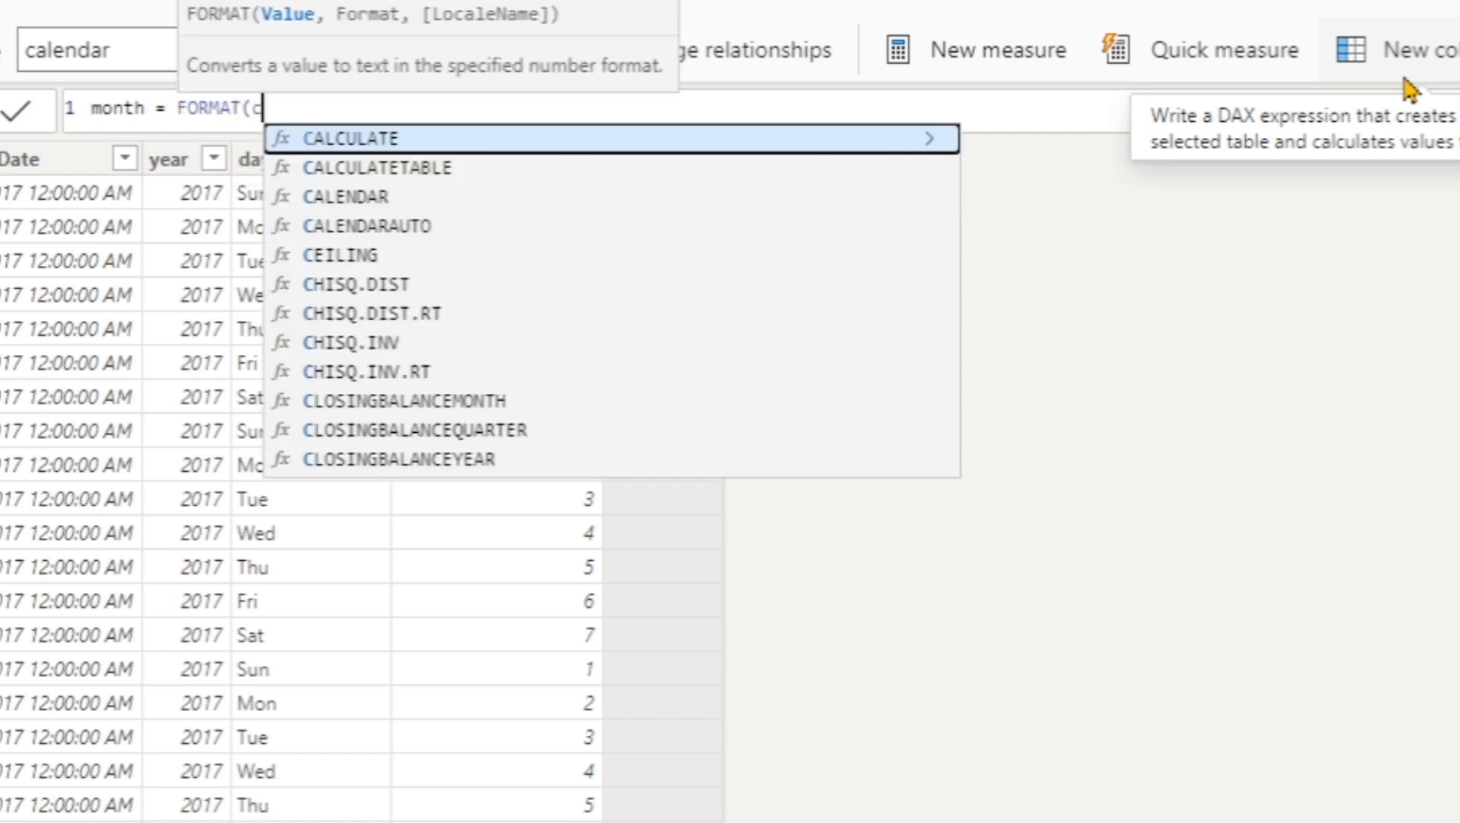
pyautogui.write('al')
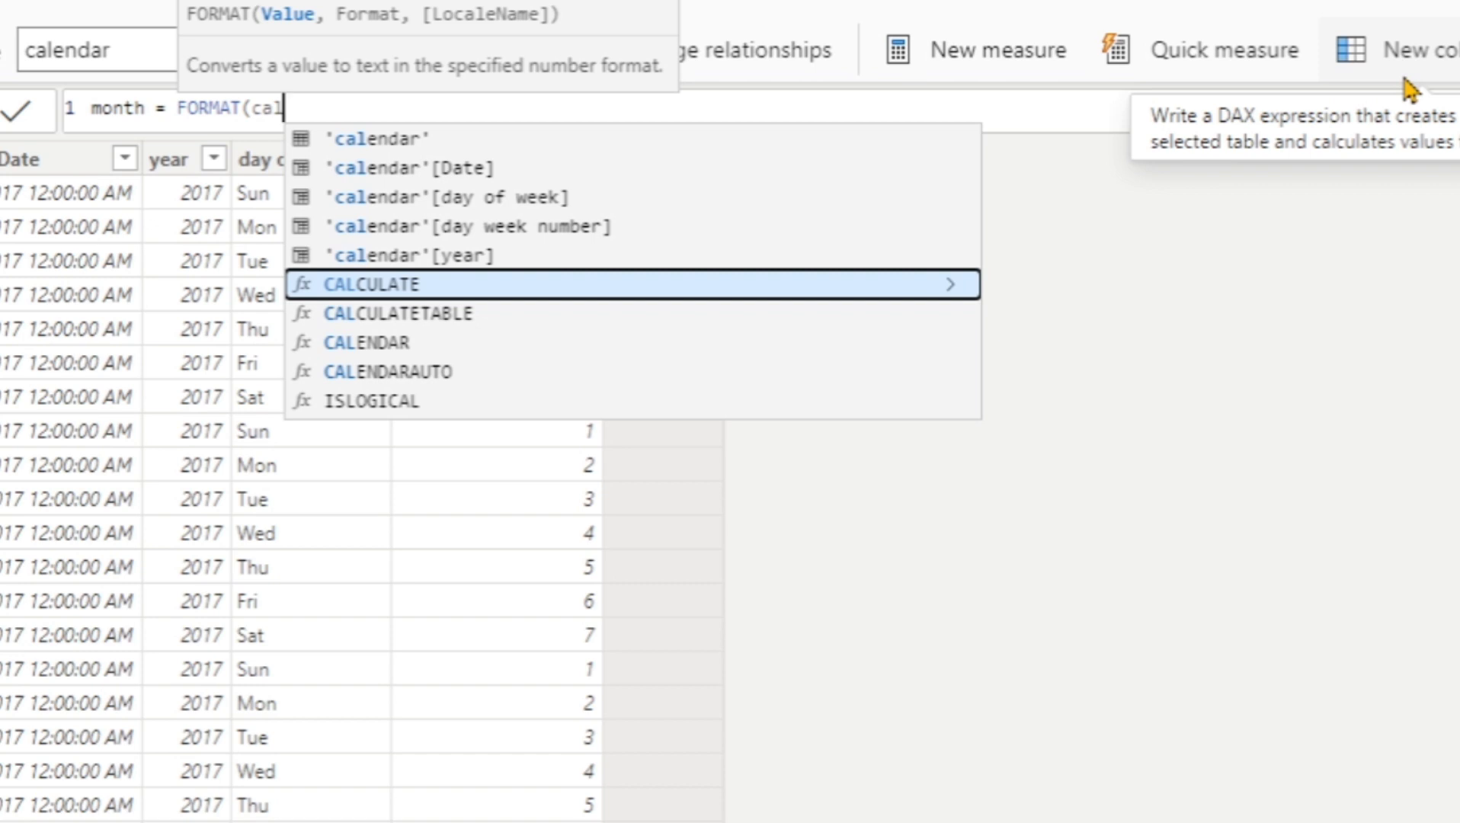
pyautogui.press('Up')
pyautogui.press('Up')
pyautogui.press('Up')
pyautogui.press('Up')
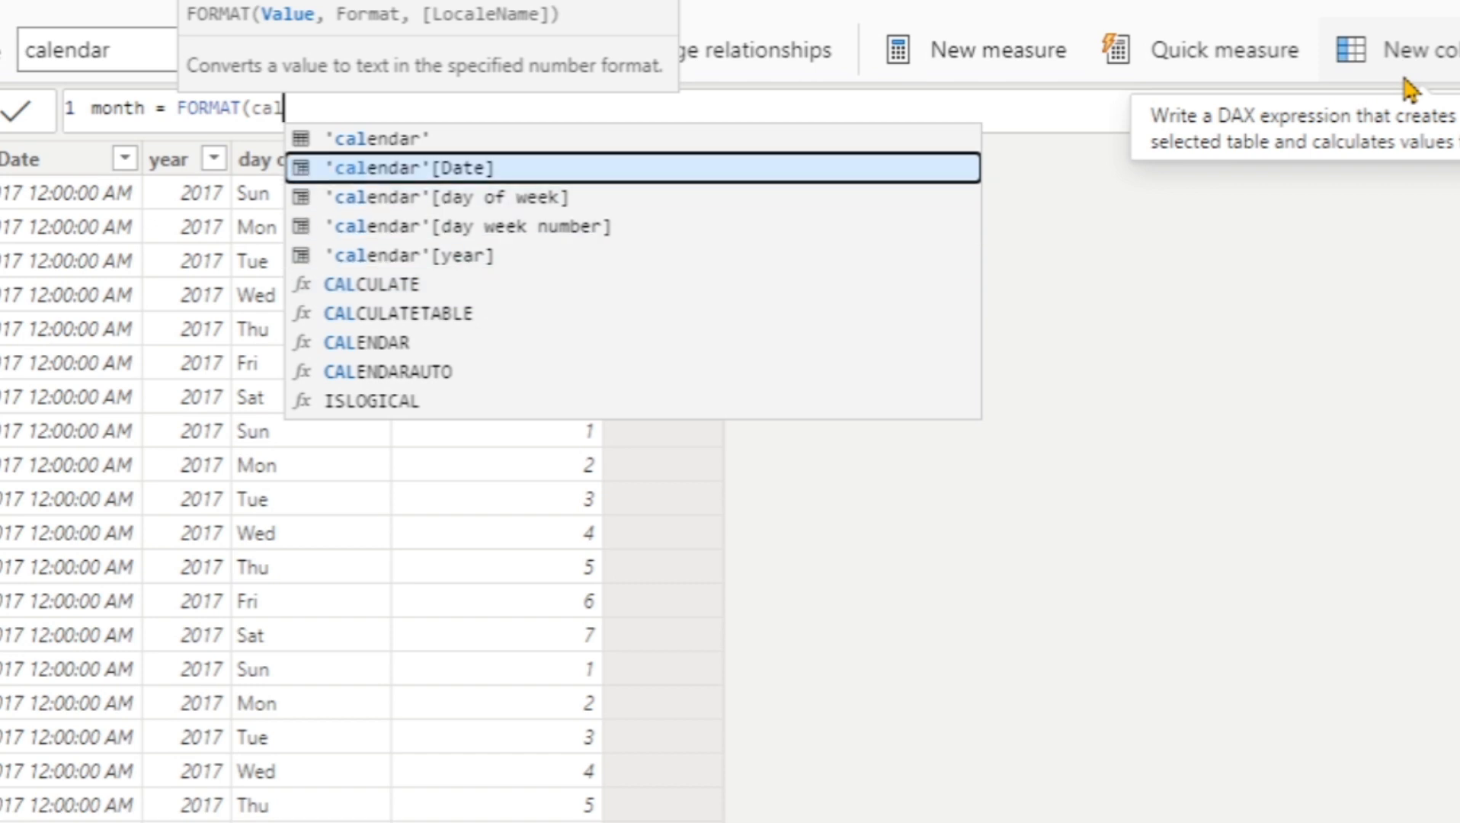
pyautogui.press('Tab')
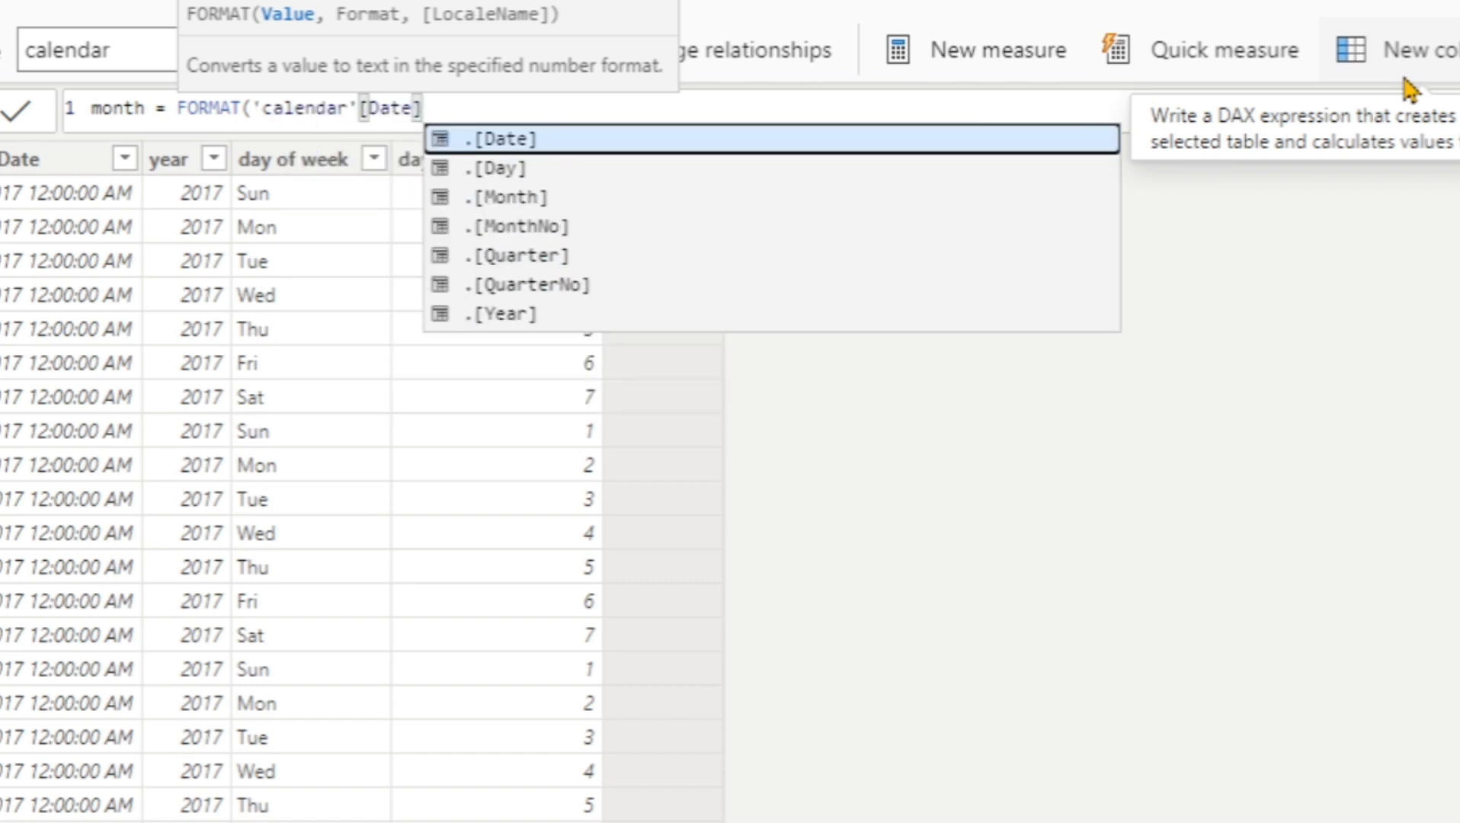
pyautogui.write(')')
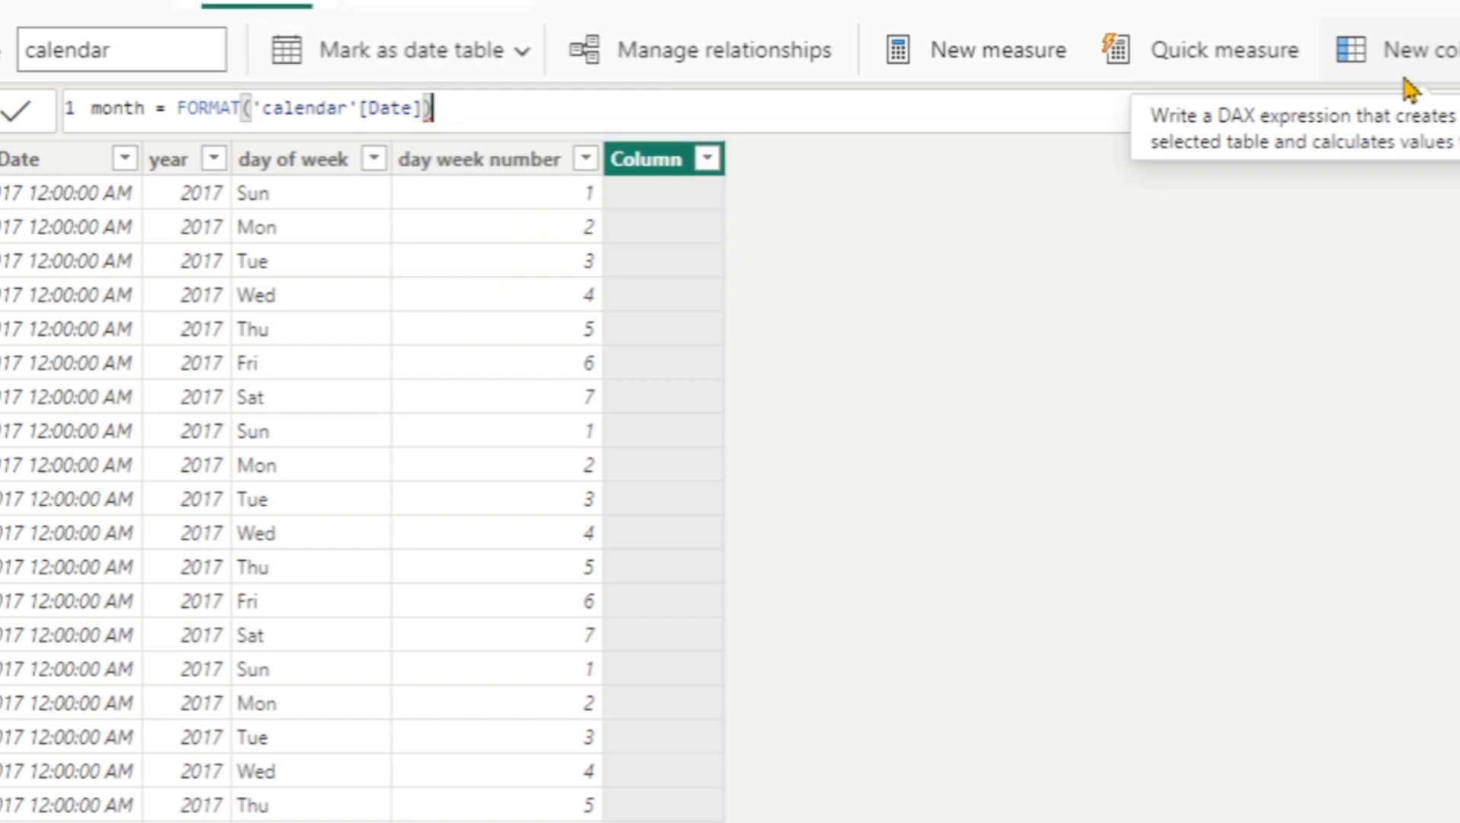
pyautogui.press('BackSpace')
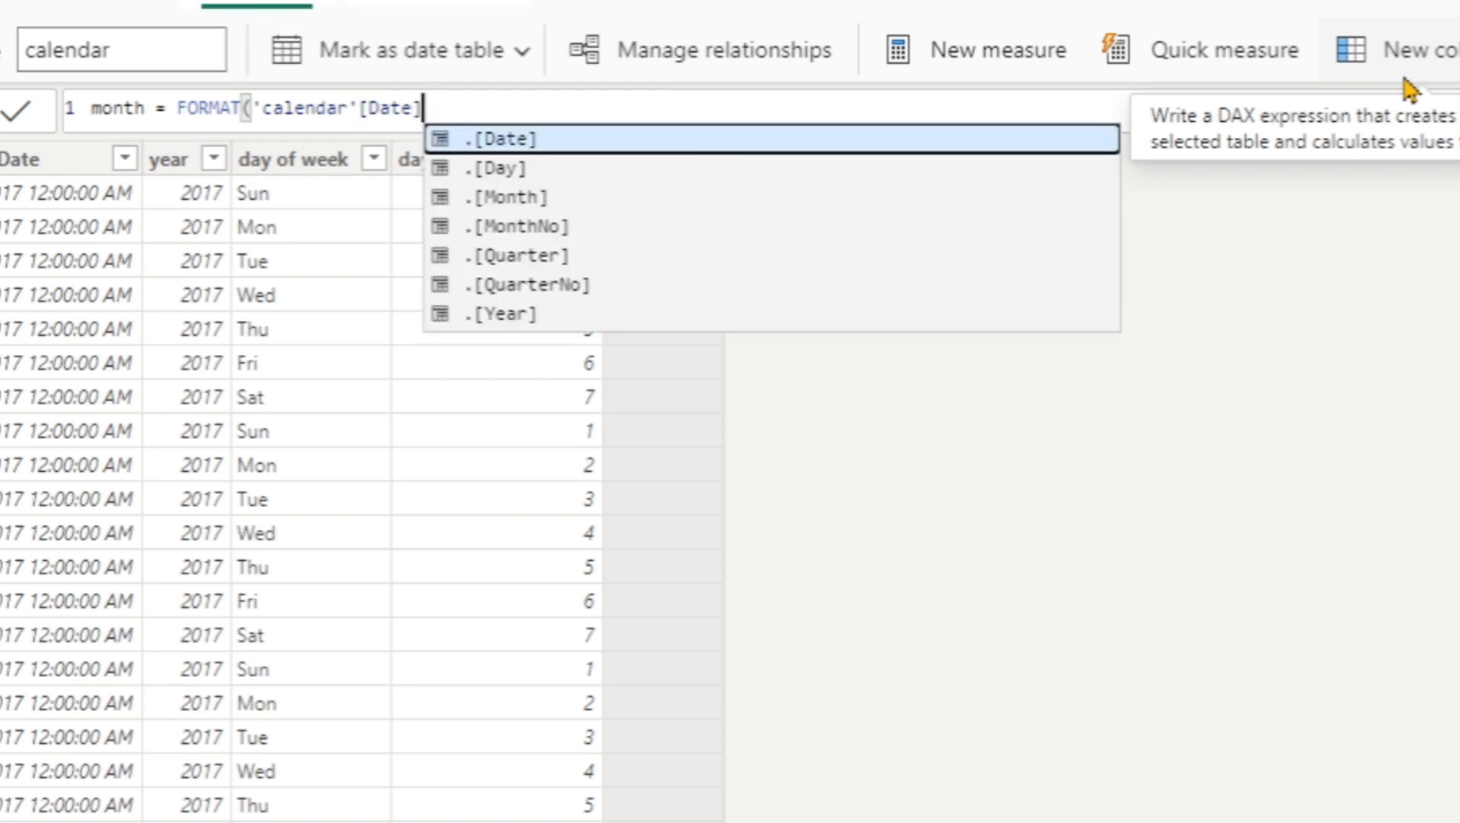
# Complete the month column's formula with the quoted format "MMM" and a closing parenthesis, and commit it.
pyautogui.write(',"M')
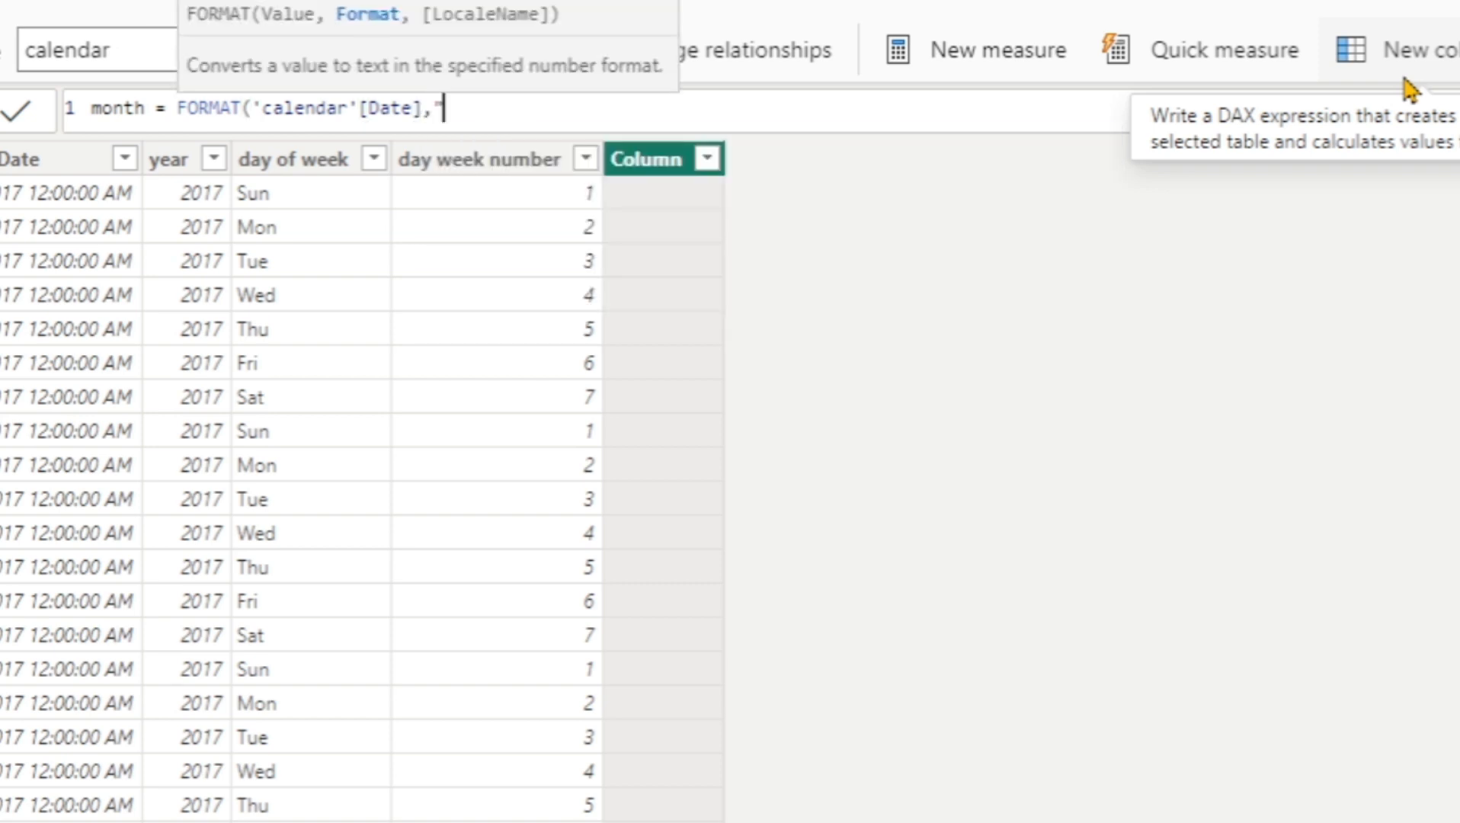
pyautogui.write('MM)')
pyautogui.press('Return')
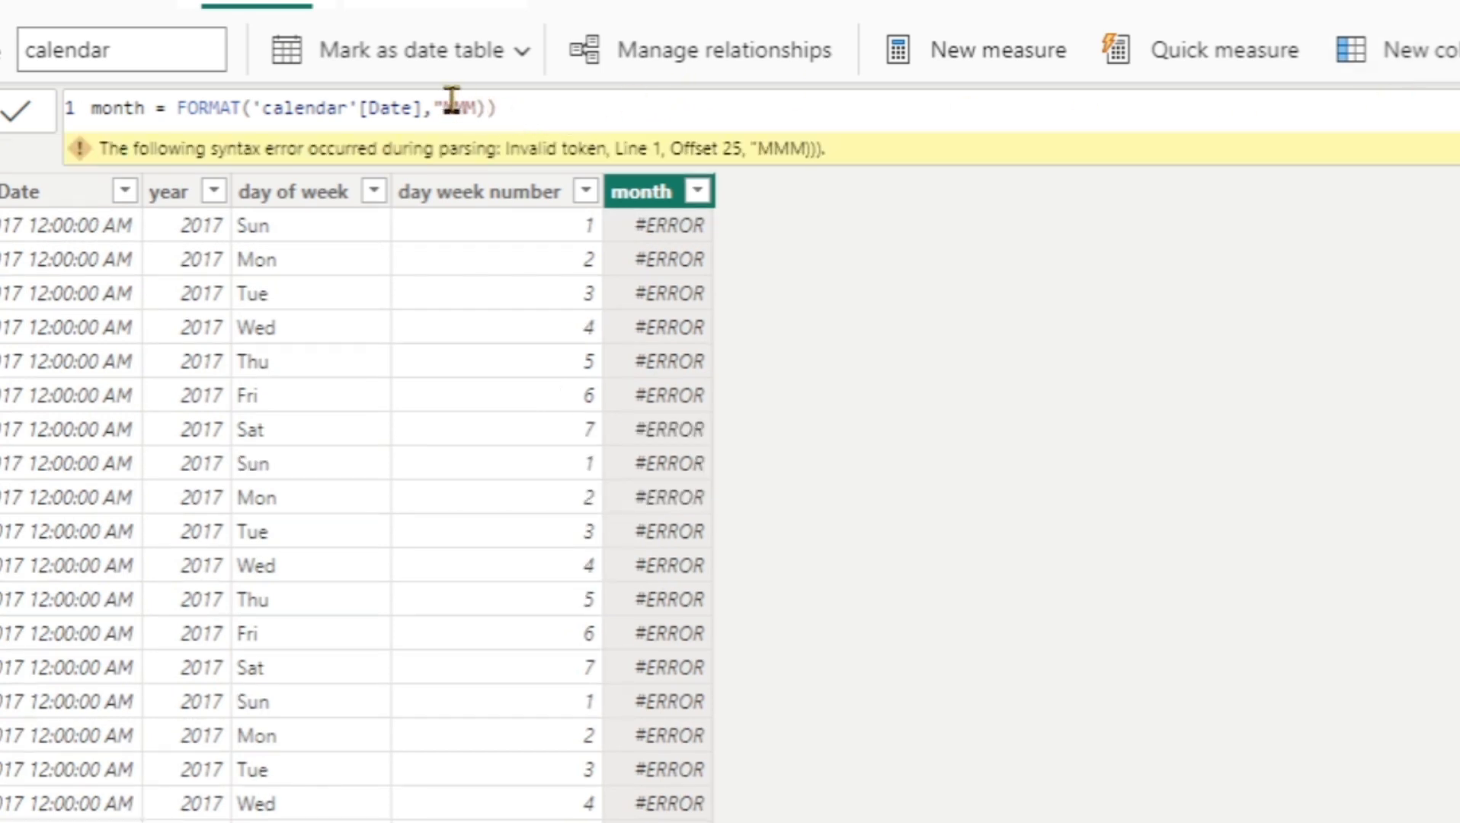
pyautogui.click(485, 109)
pyautogui.press('BackSpace')
pyautogui.write('"')
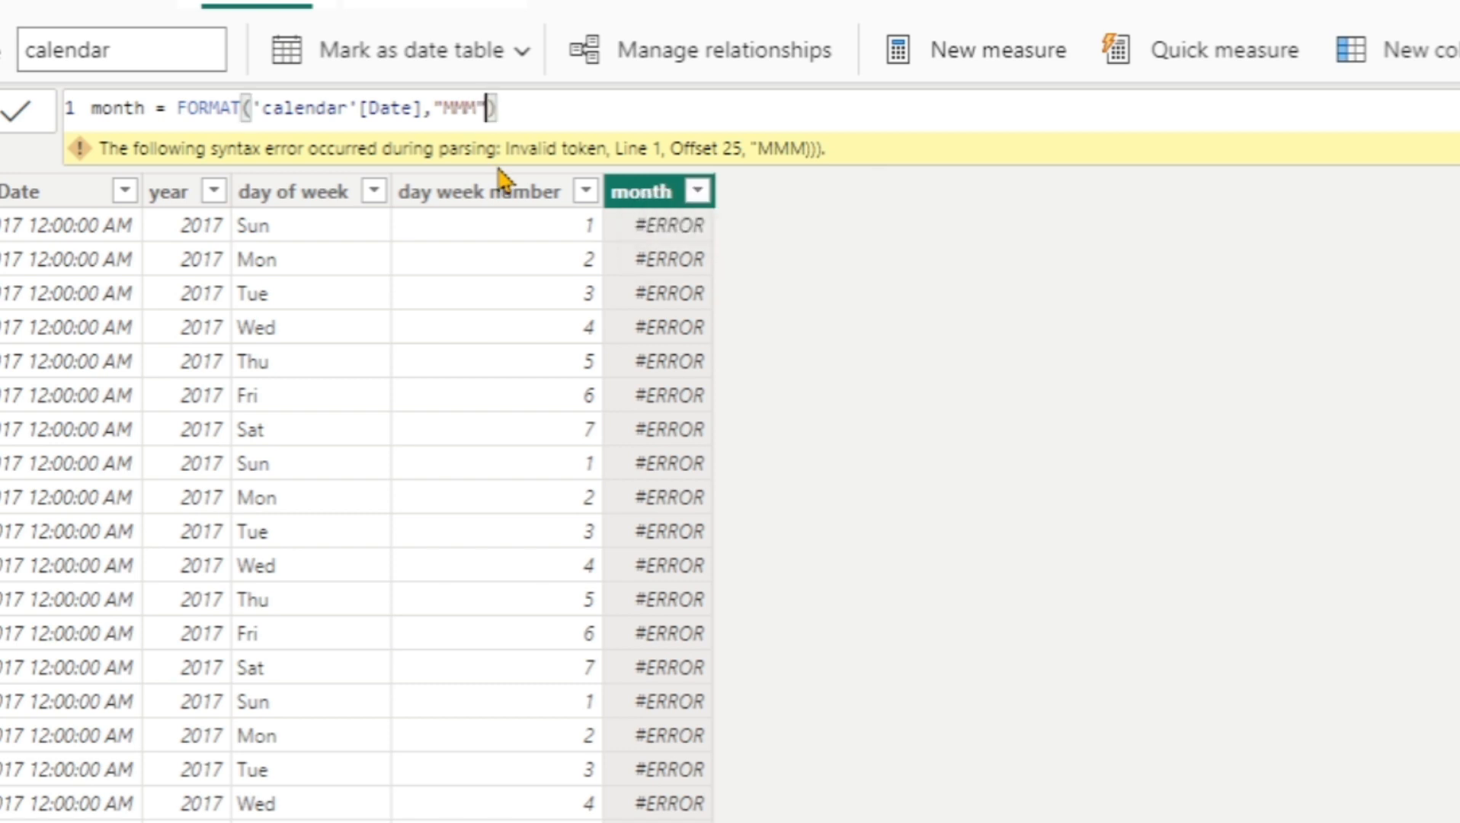
pyautogui.press('Return')
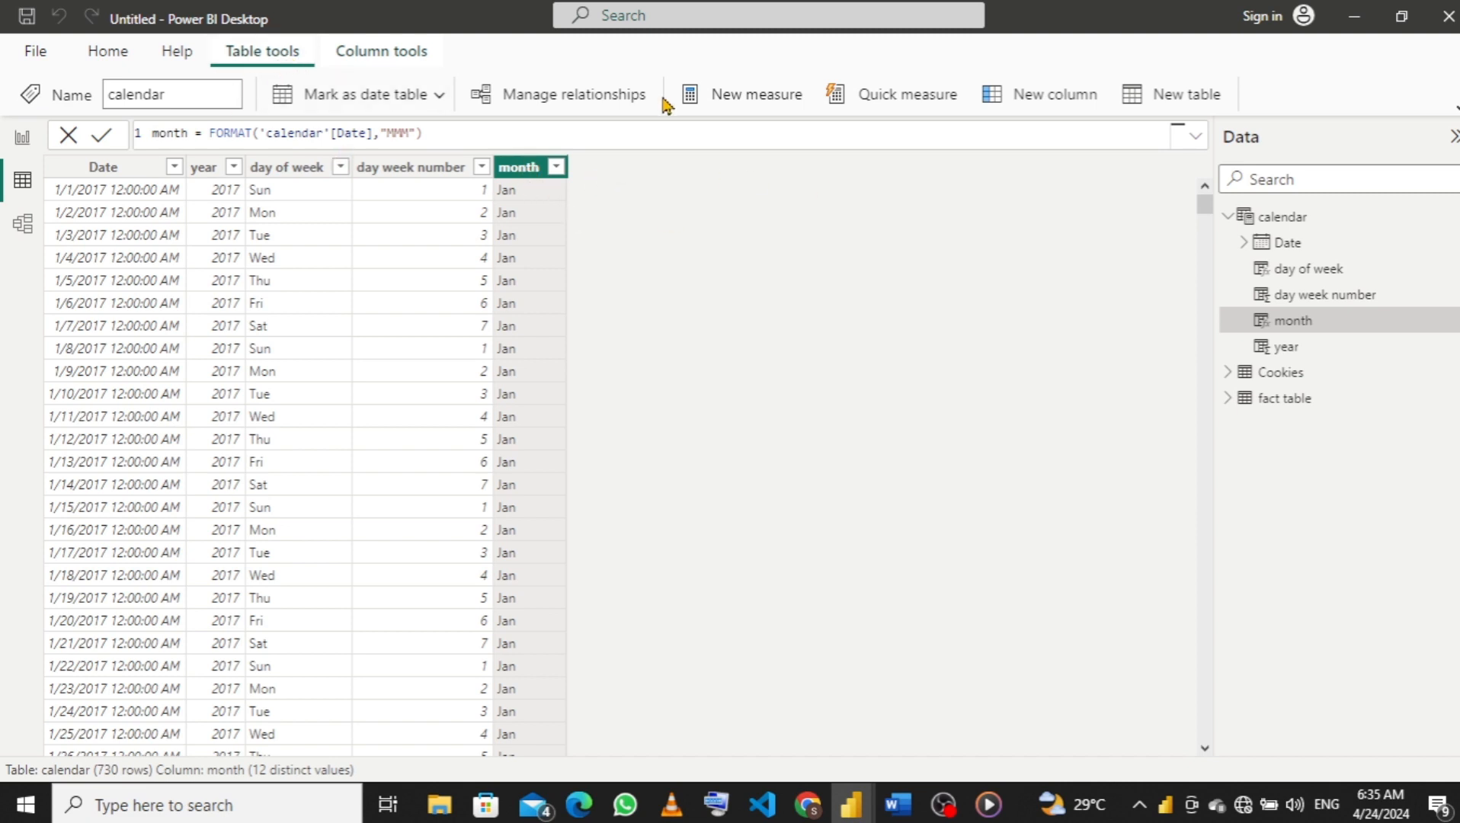
# Add a calculated column named month number to the calendar table and begin its formula with the MONTH function.
pyautogui.click(1016, 105)
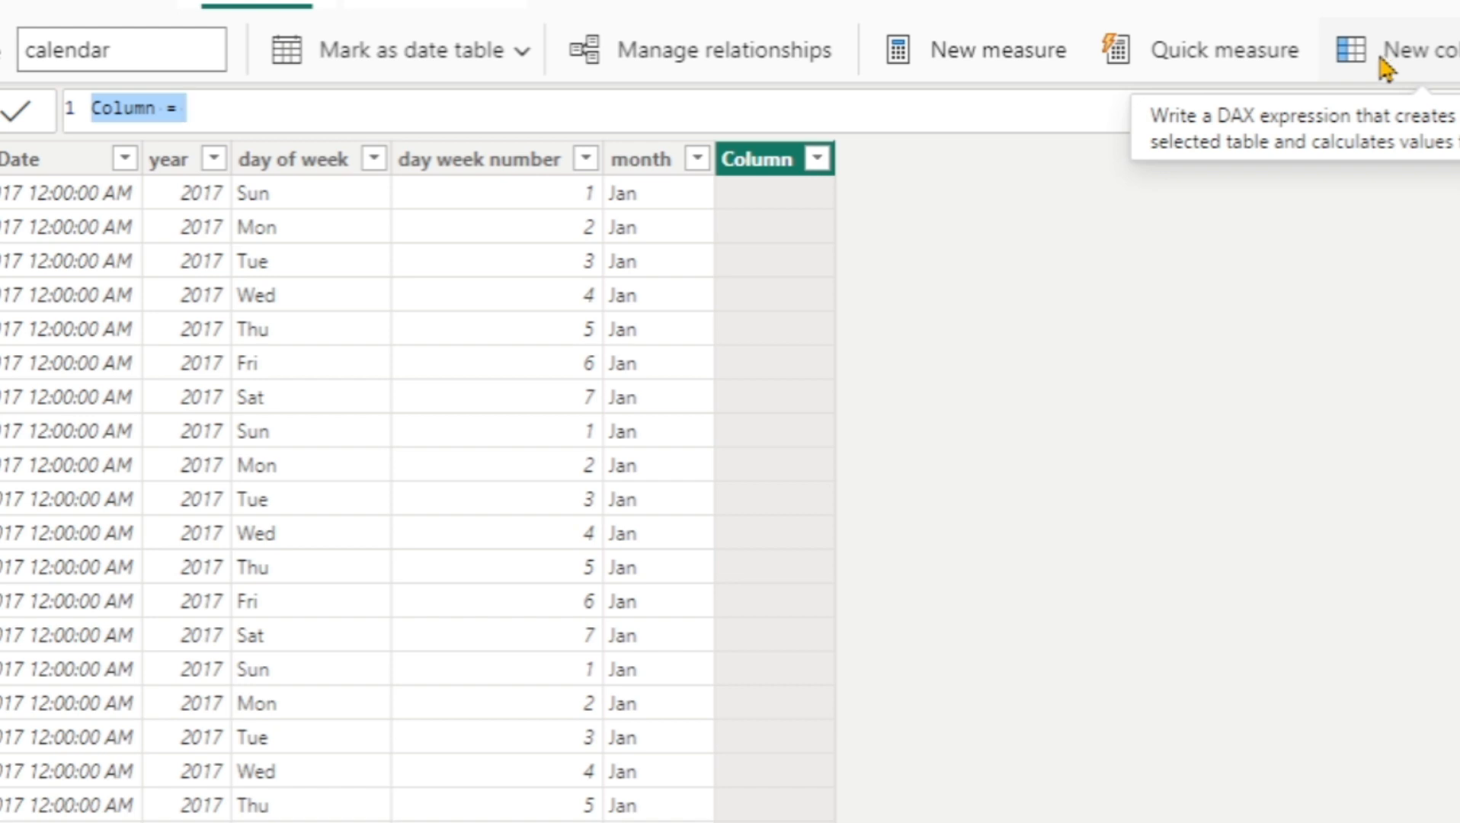
pyautogui.write('nt')
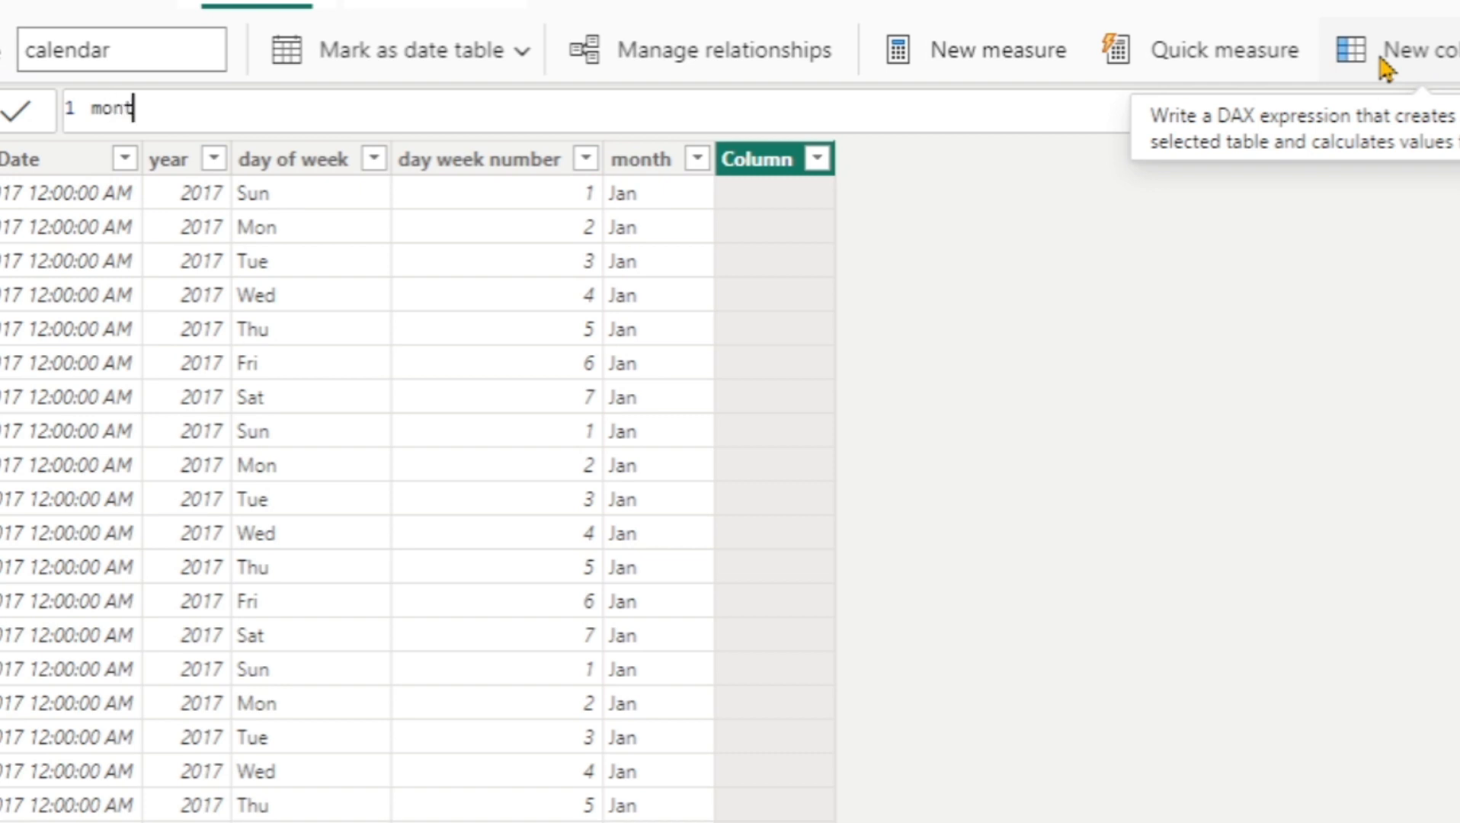
pyautogui.write('h number -')
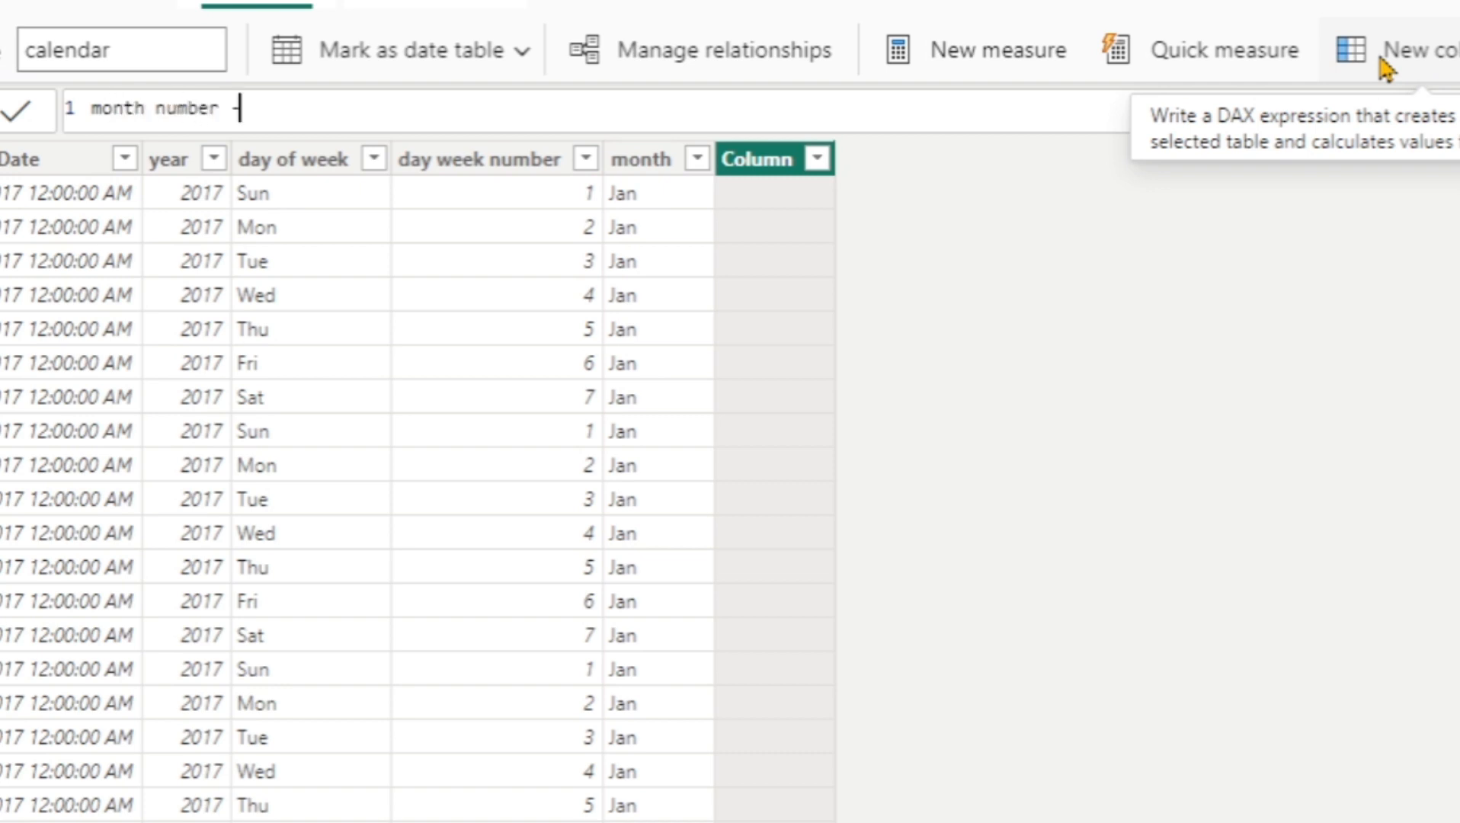
pyautogui.press('BackSpace')
pyautogui.press('BackSpace')
pyautogui.write('= mon')
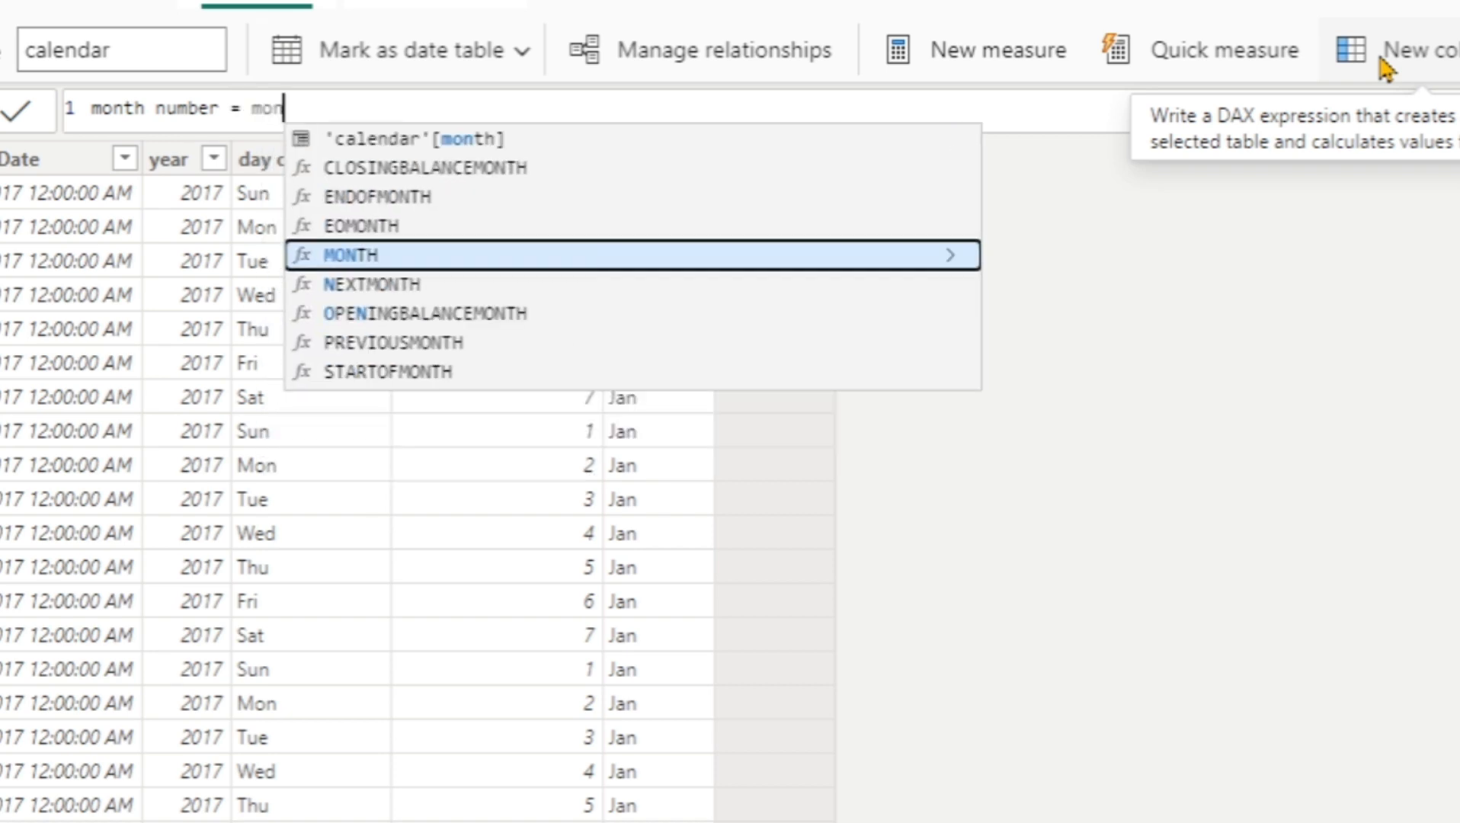
pyautogui.write('th')
pyautogui.press('Tab')
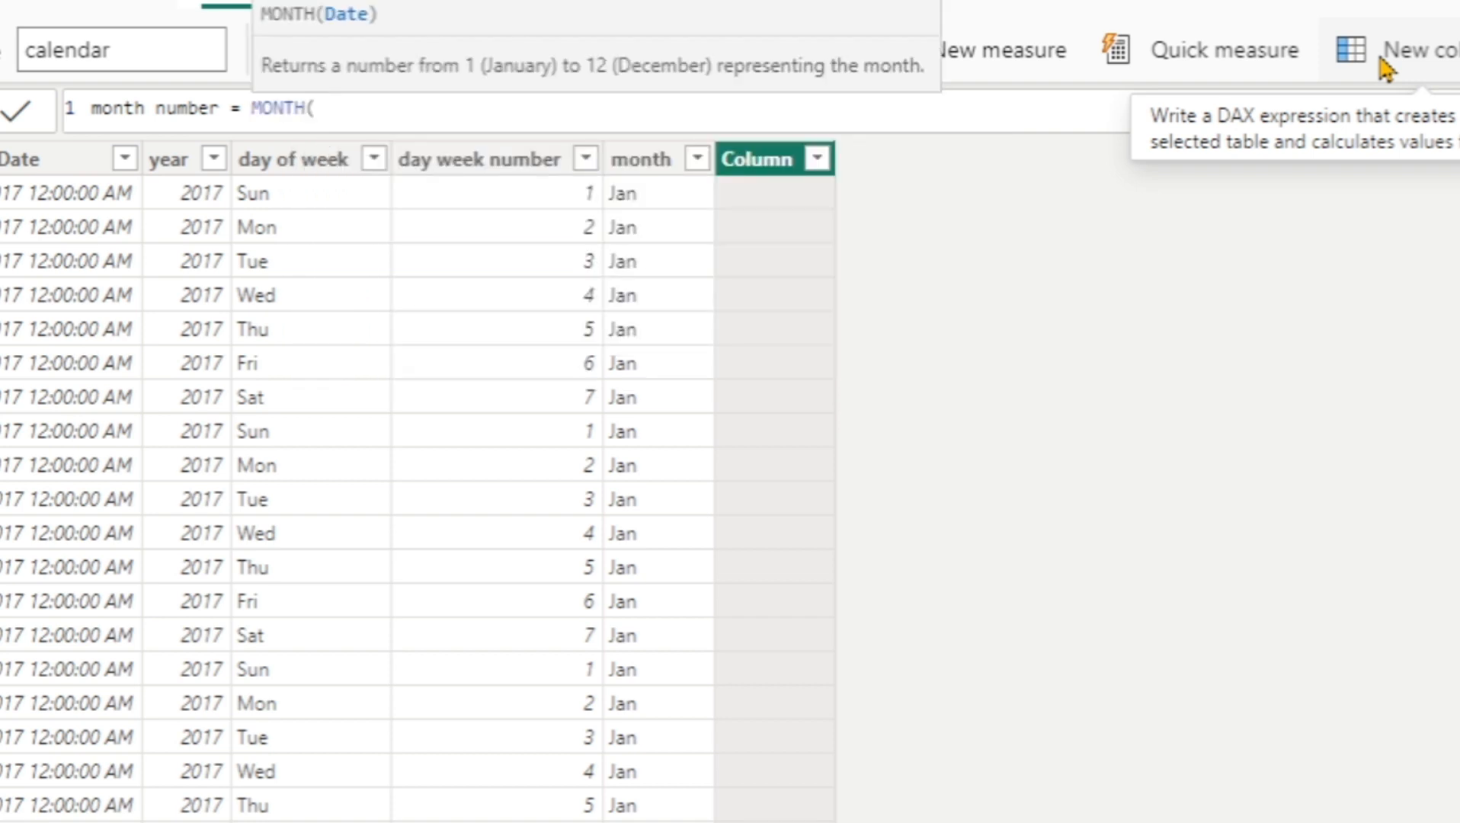
# Use 'calendar'[Date] as the MONTH argument in the month number column's formula and commit it.
pyautogui.write('cal')
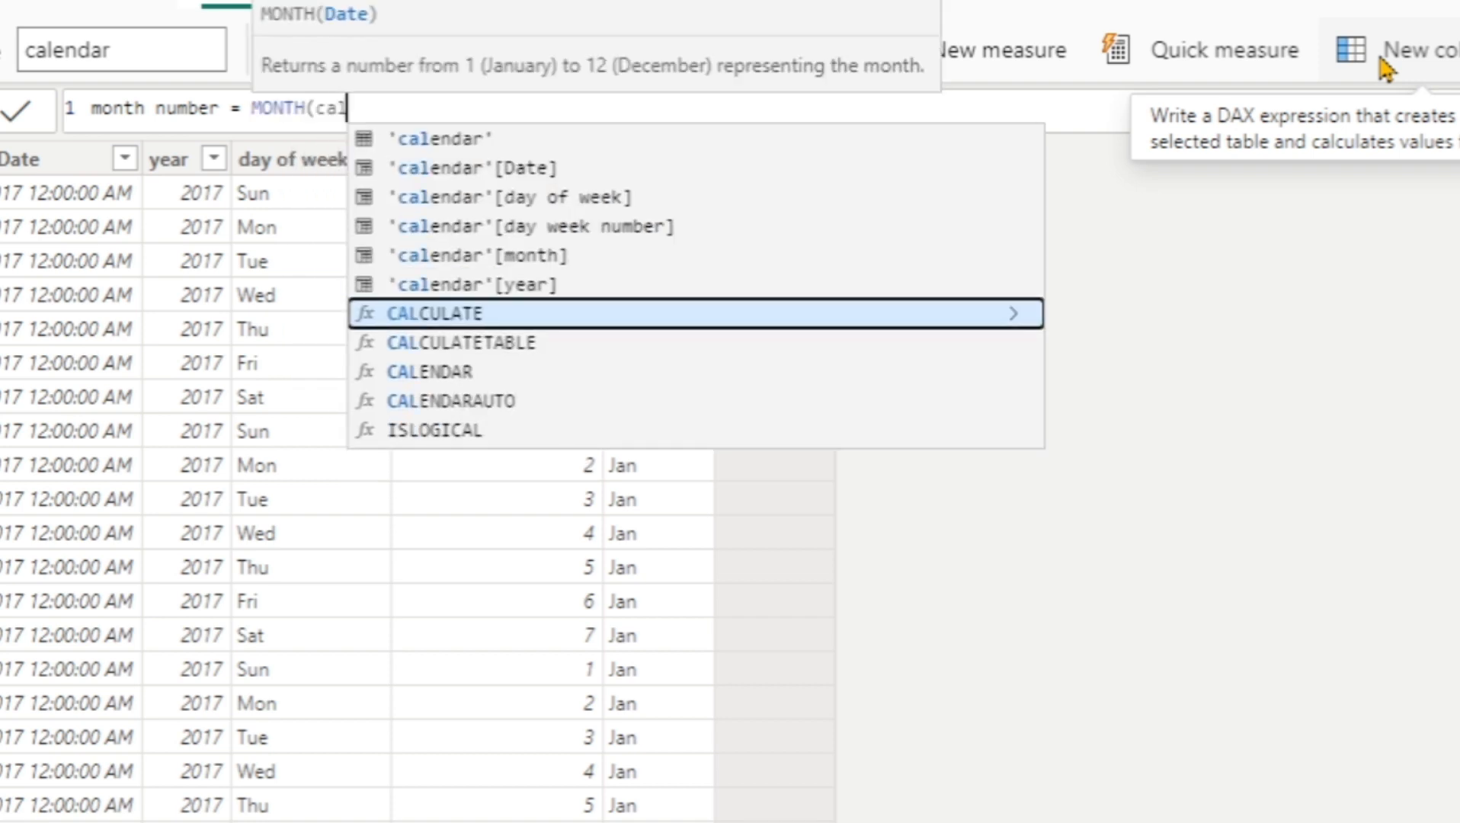
pyautogui.press('Up')
pyautogui.press('Up')
pyautogui.press('Up')
pyautogui.press('Up')
pyautogui.press('Up')
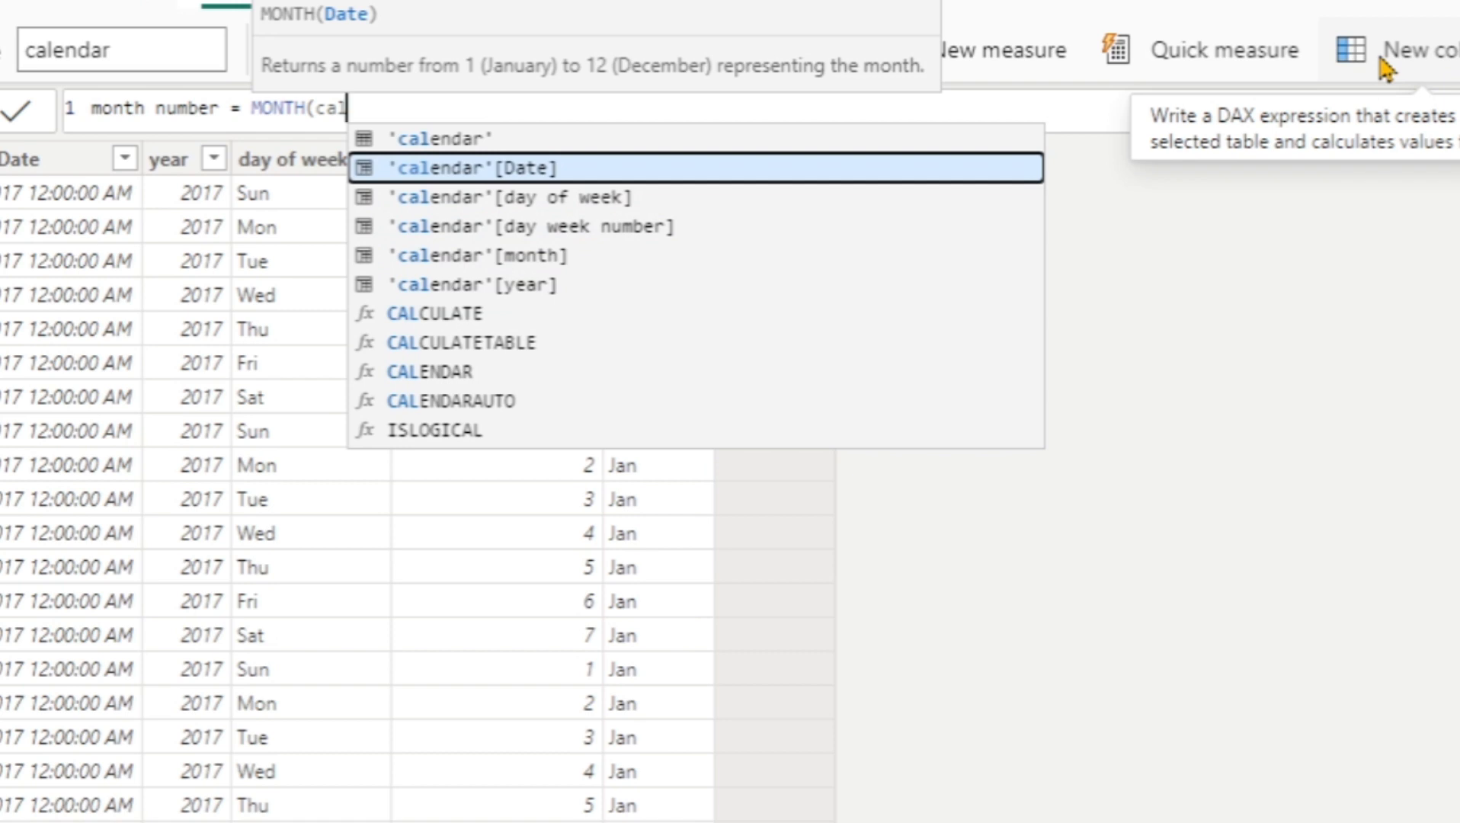
pyautogui.press('Tab')
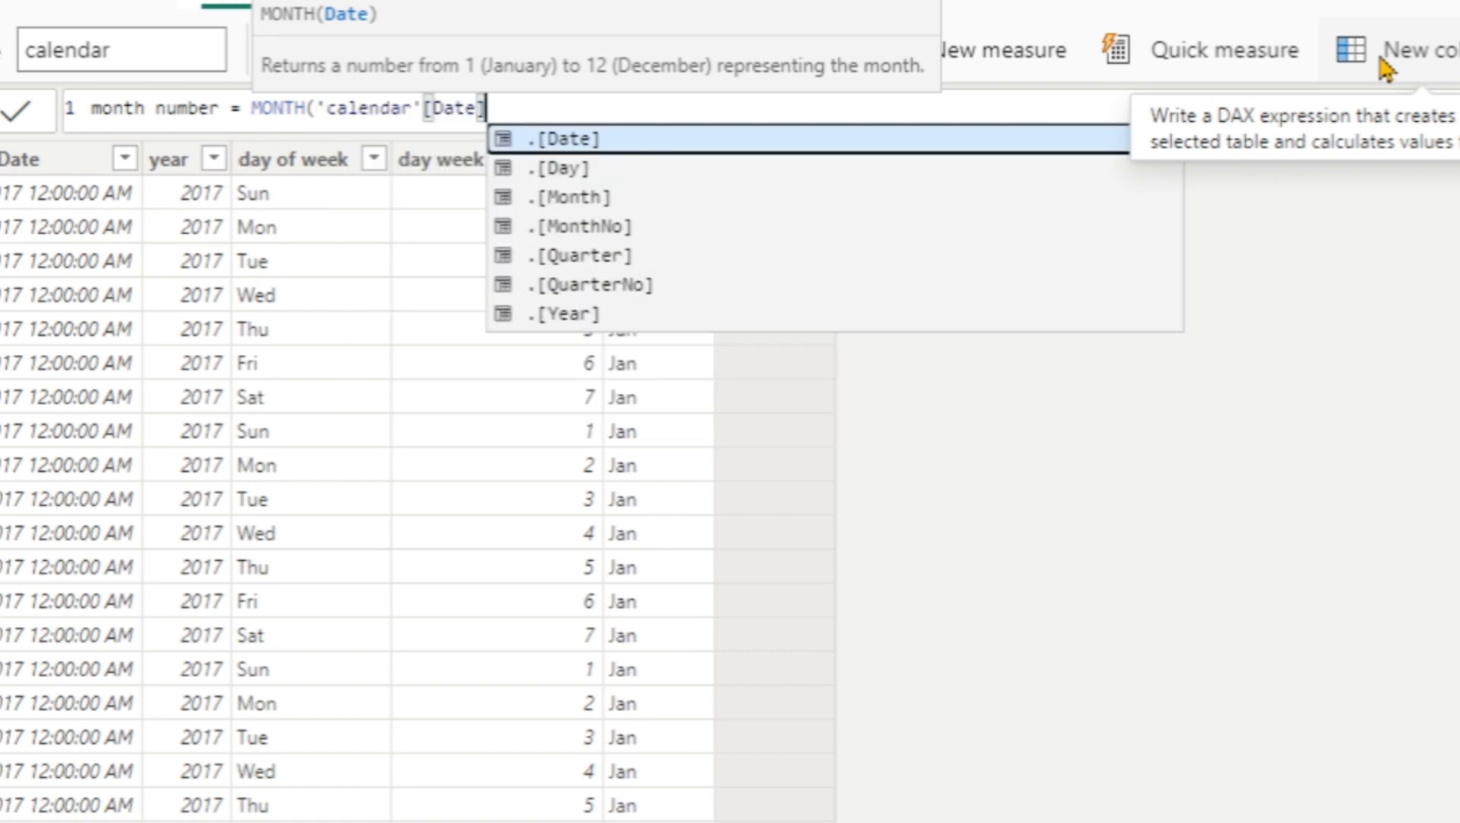
pyautogui.write(')')
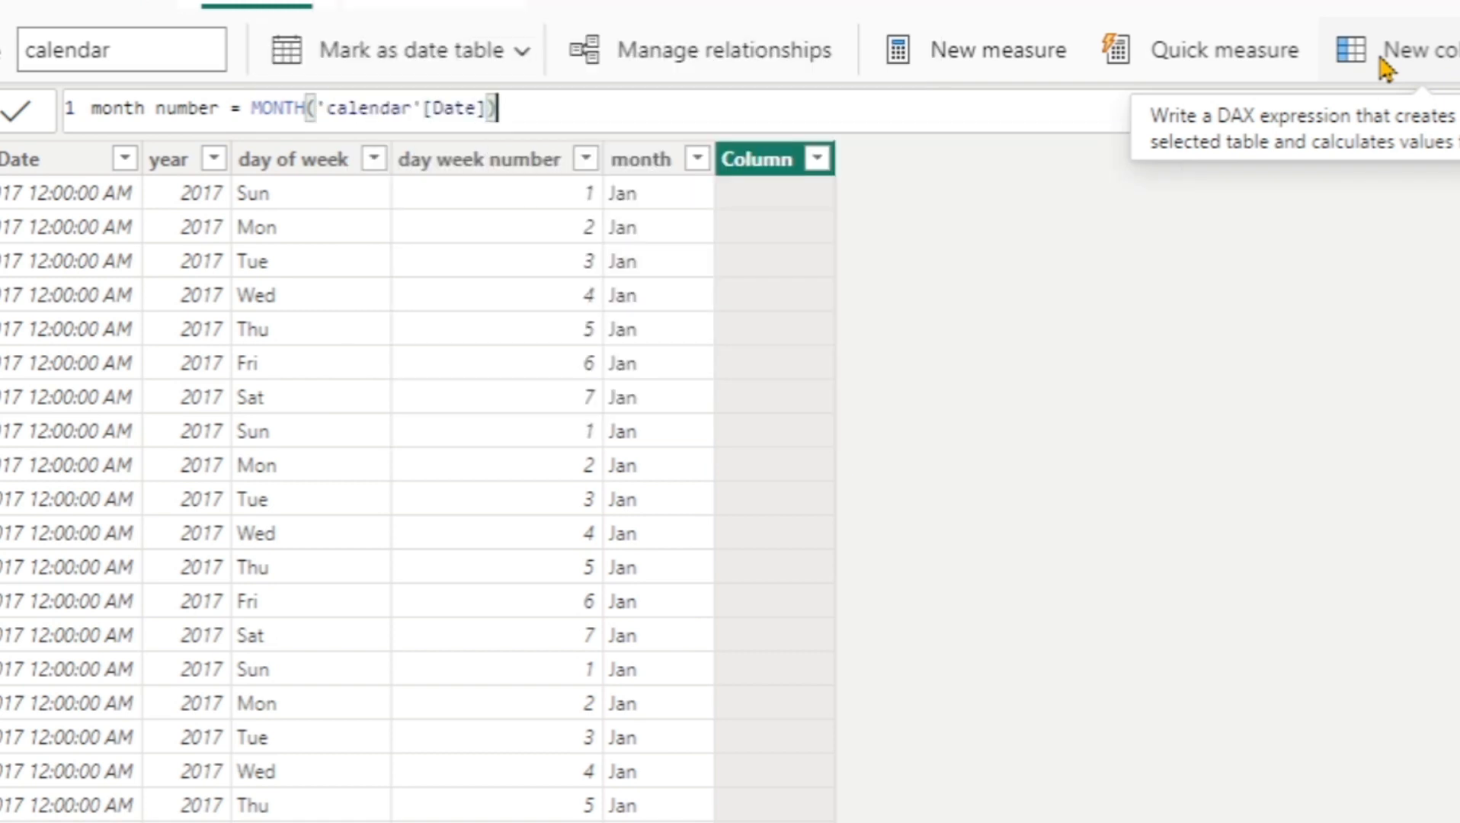
pyautogui.press('Return')
pyautogui.click(1386, 69)
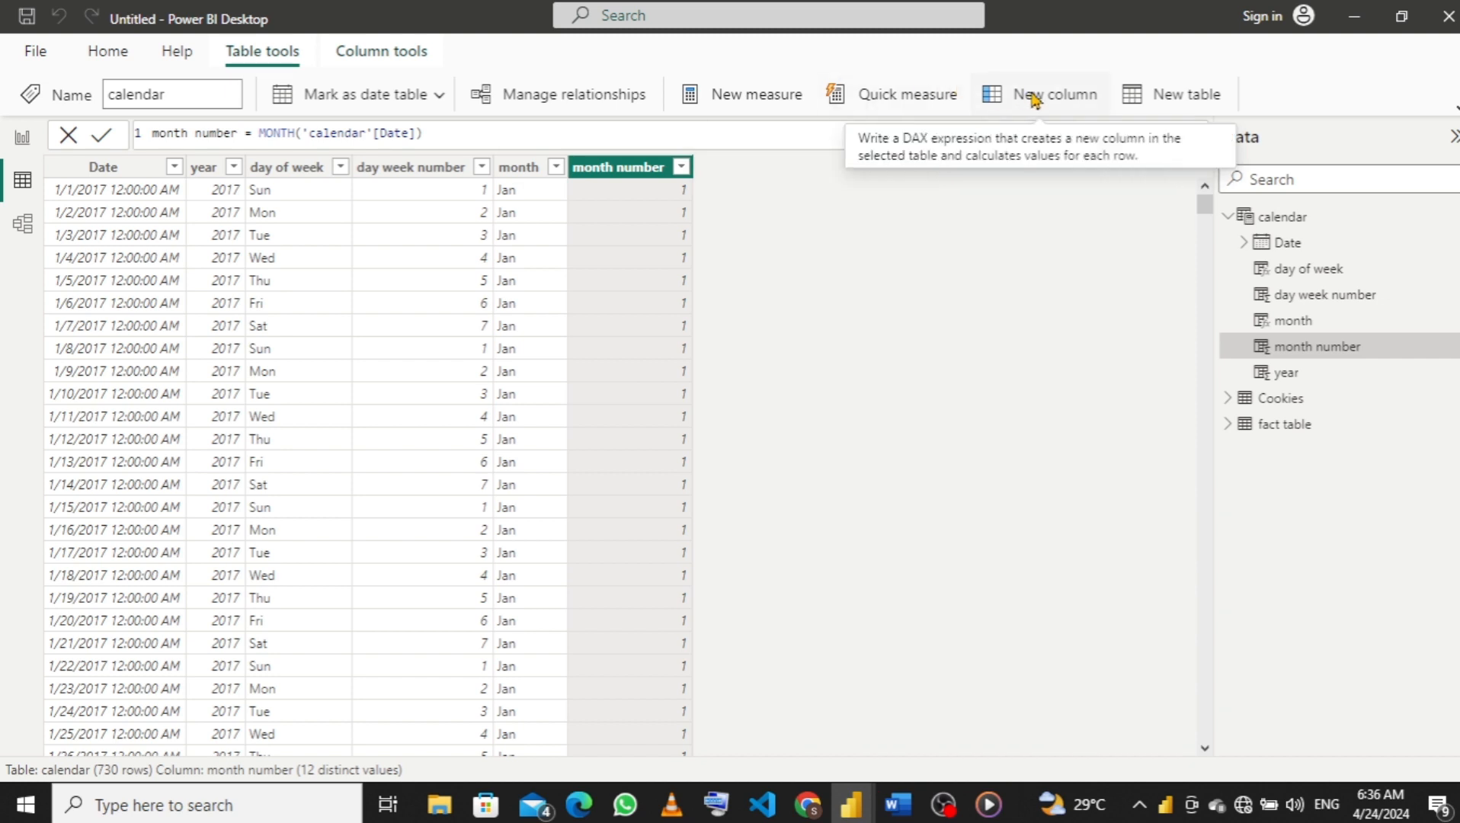
# Add a calculated column named Quarter to the calendar table and begin its formula with the QUARTER function.
pyautogui.click(1035, 100)
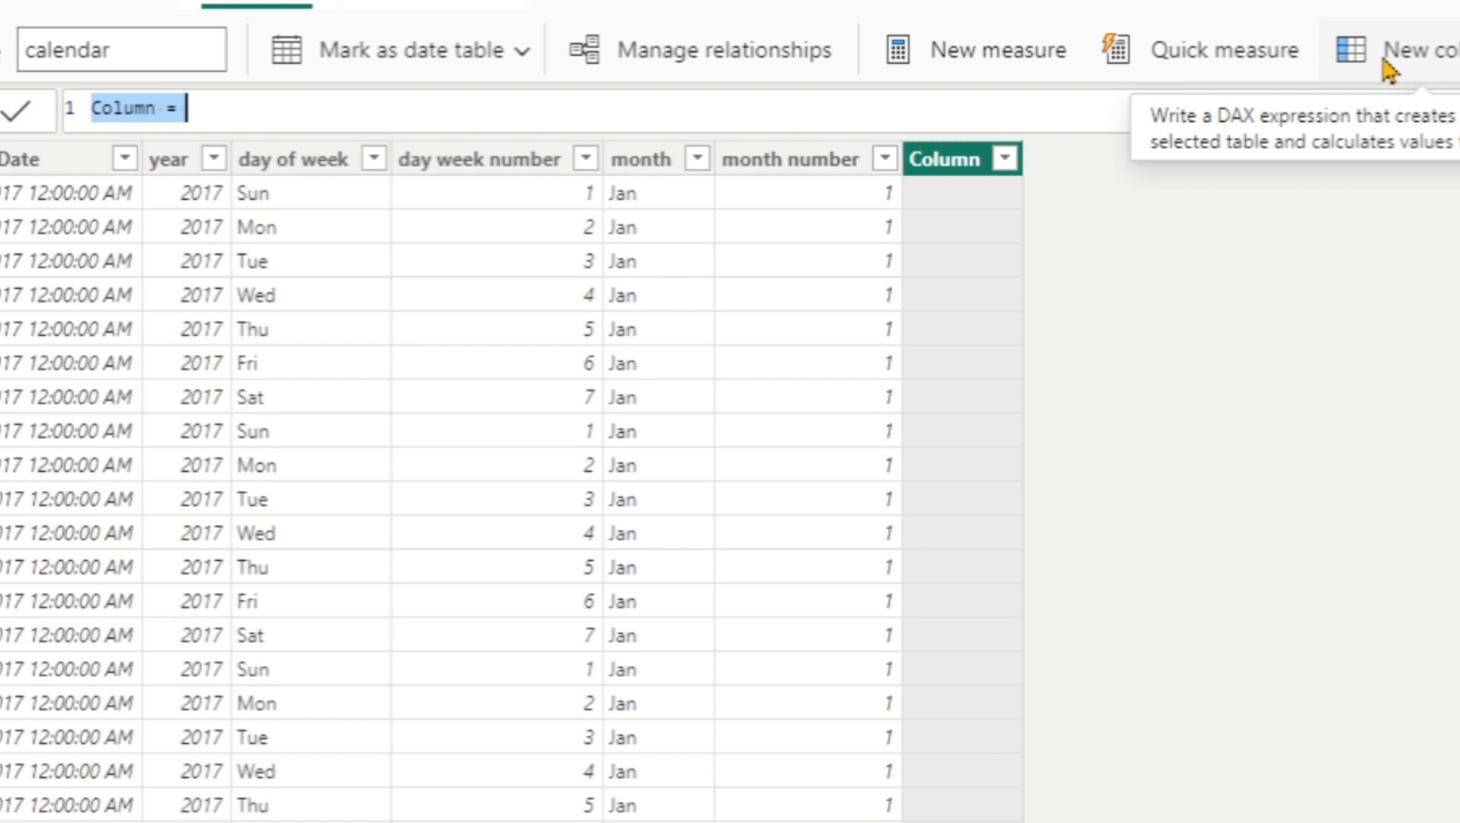
pyautogui.write('C')
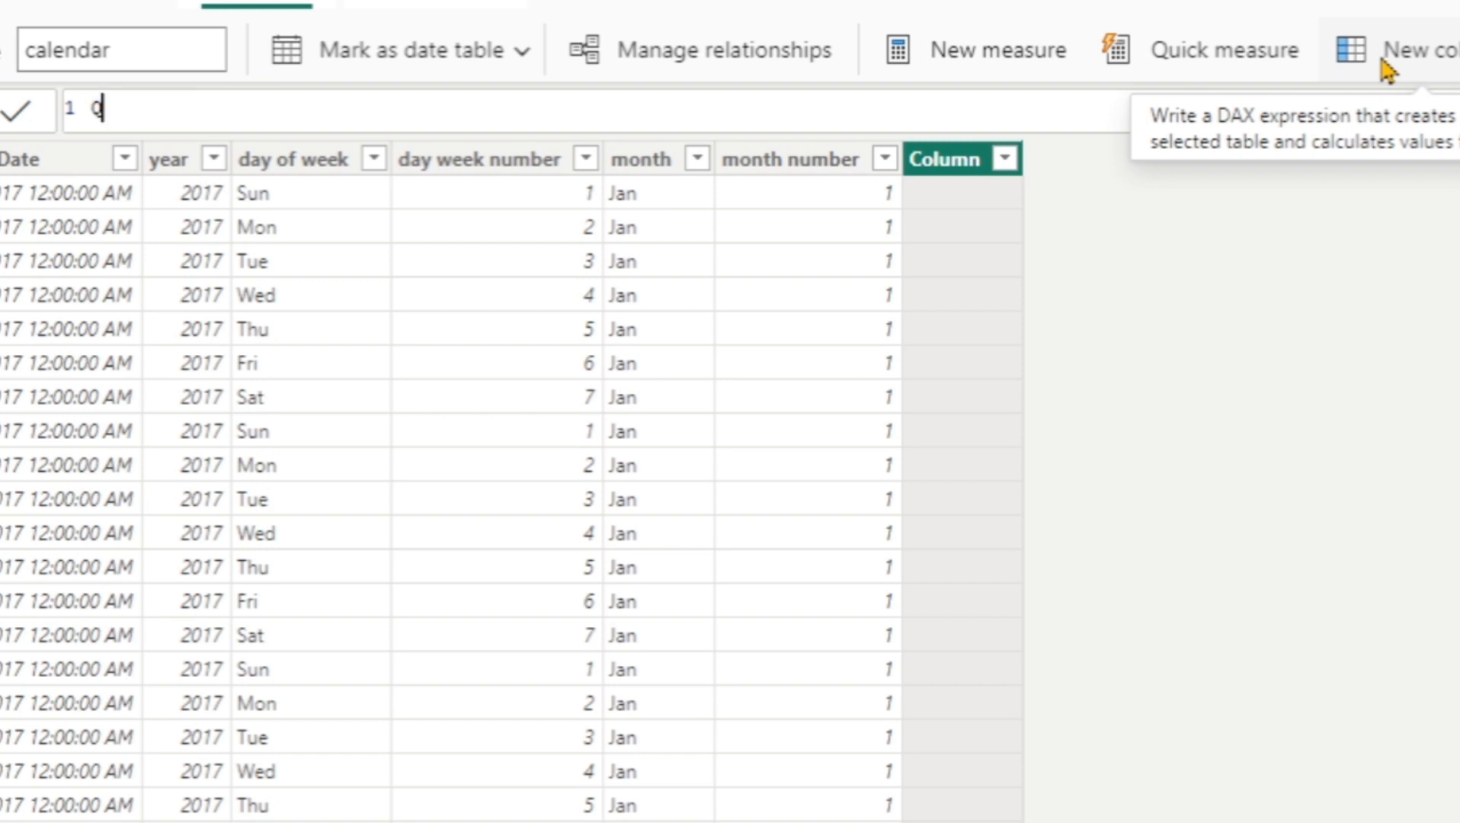
pyautogui.write('uat')
pyautogui.press('BackSpace')
pyautogui.write('rtt')
pyautogui.press('BackSpace')
pyautogui.write('er =')
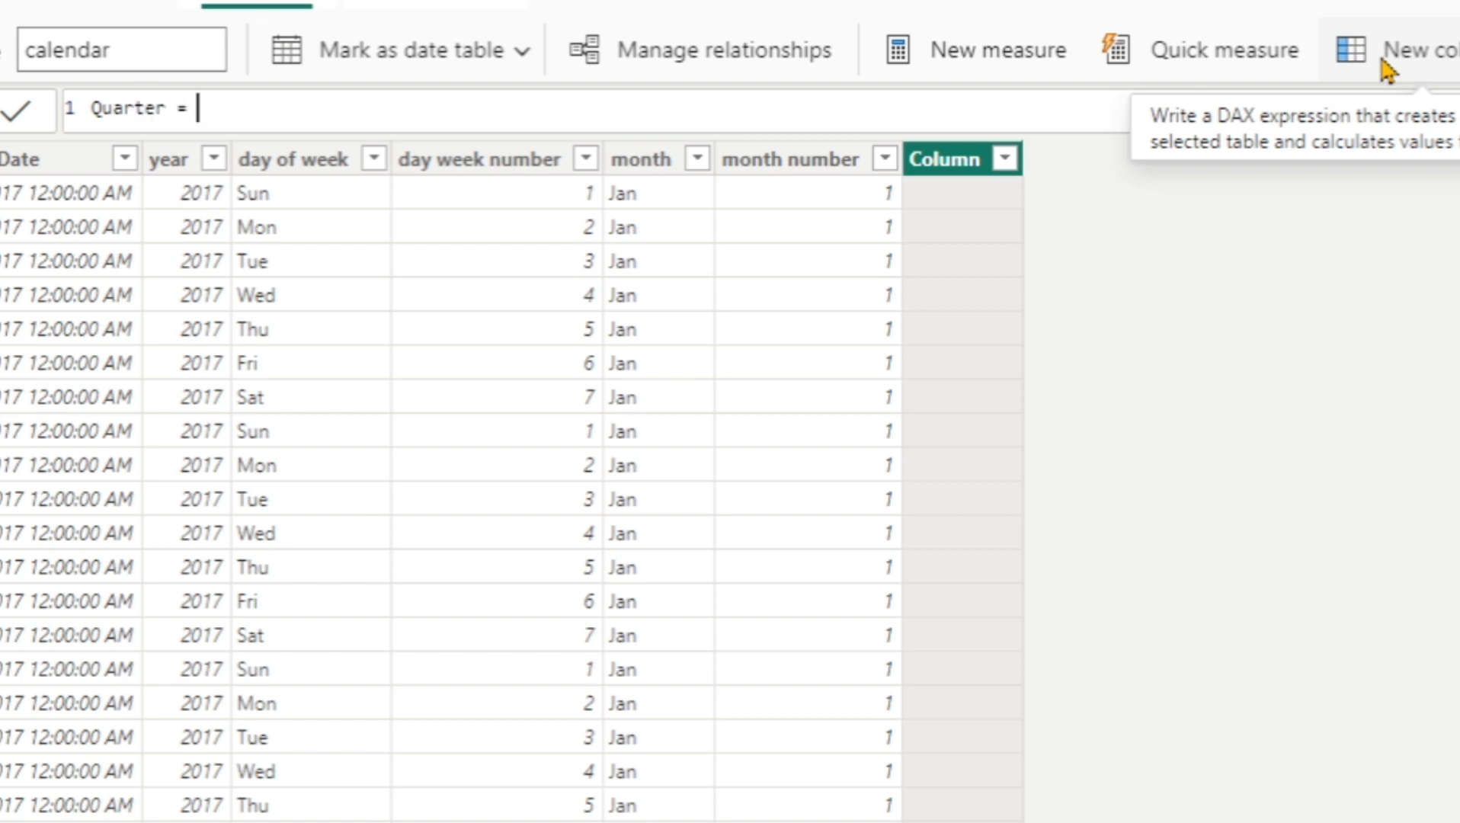
pyautogui.write(' qu')
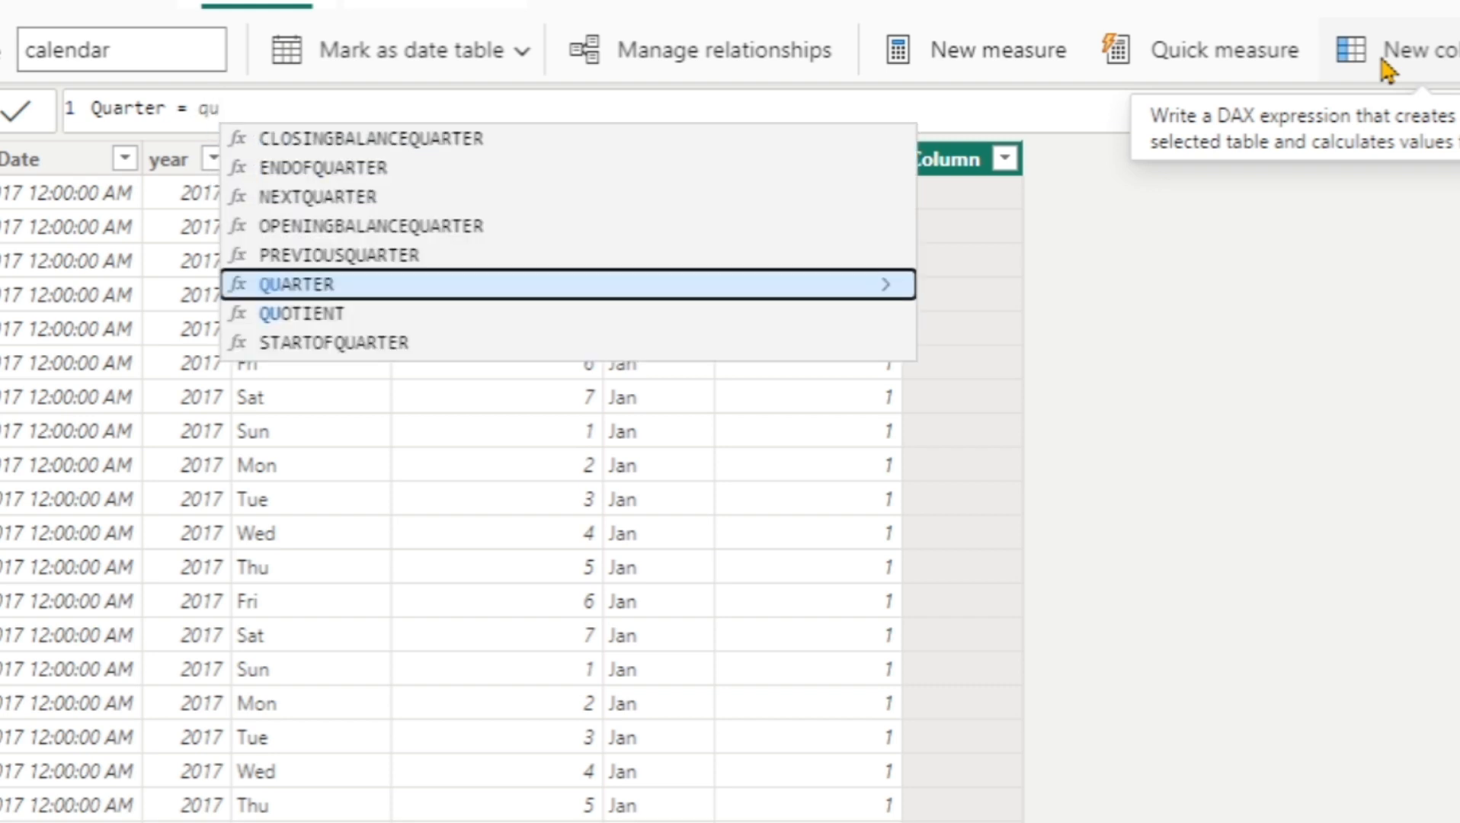
pyautogui.press('Tab')
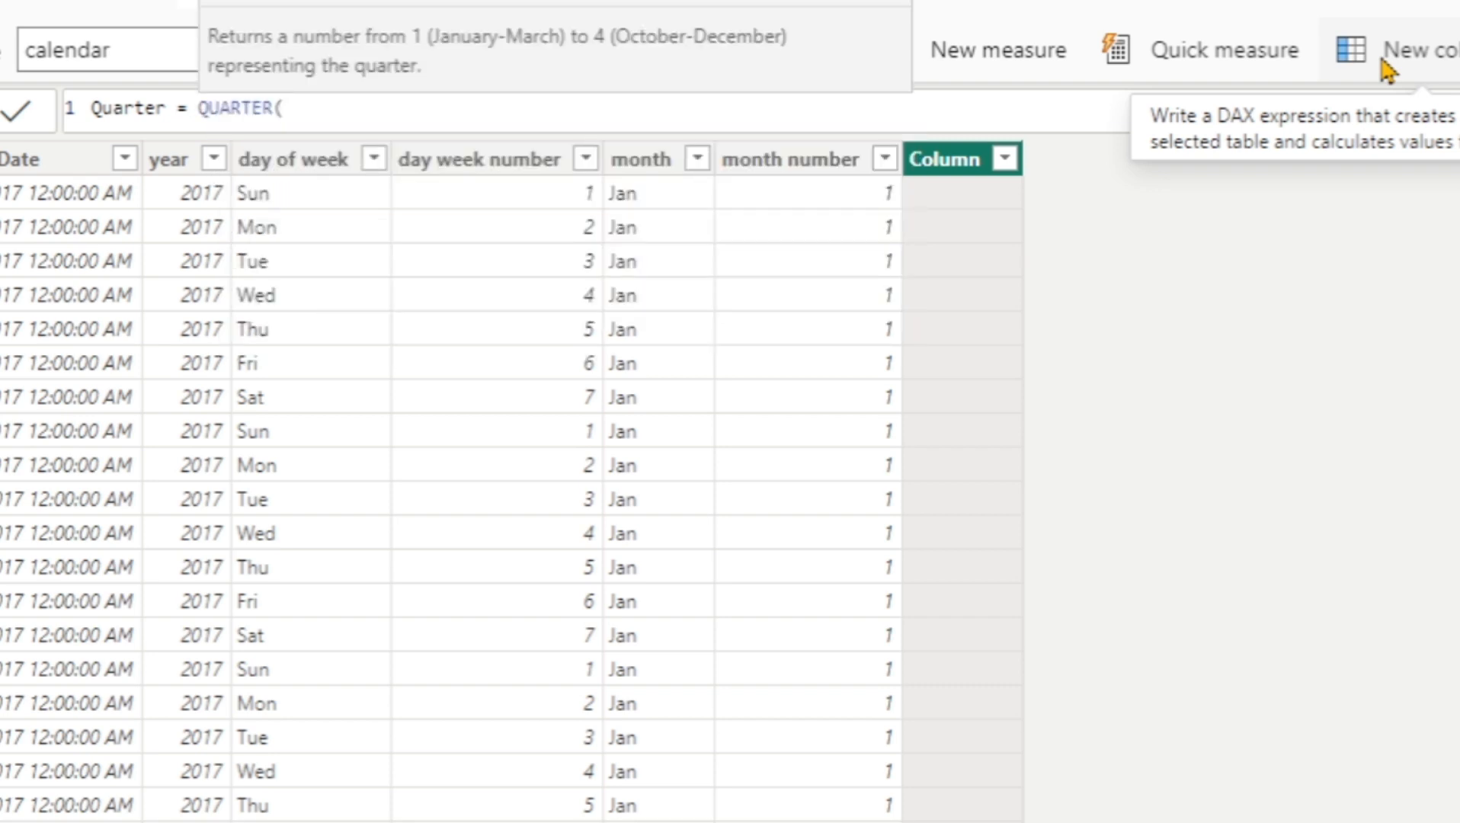
# Use 'calendar'[Date] as the QUARTER argument in the Quarter column's formula and commit it.
pyautogui.write('cal')
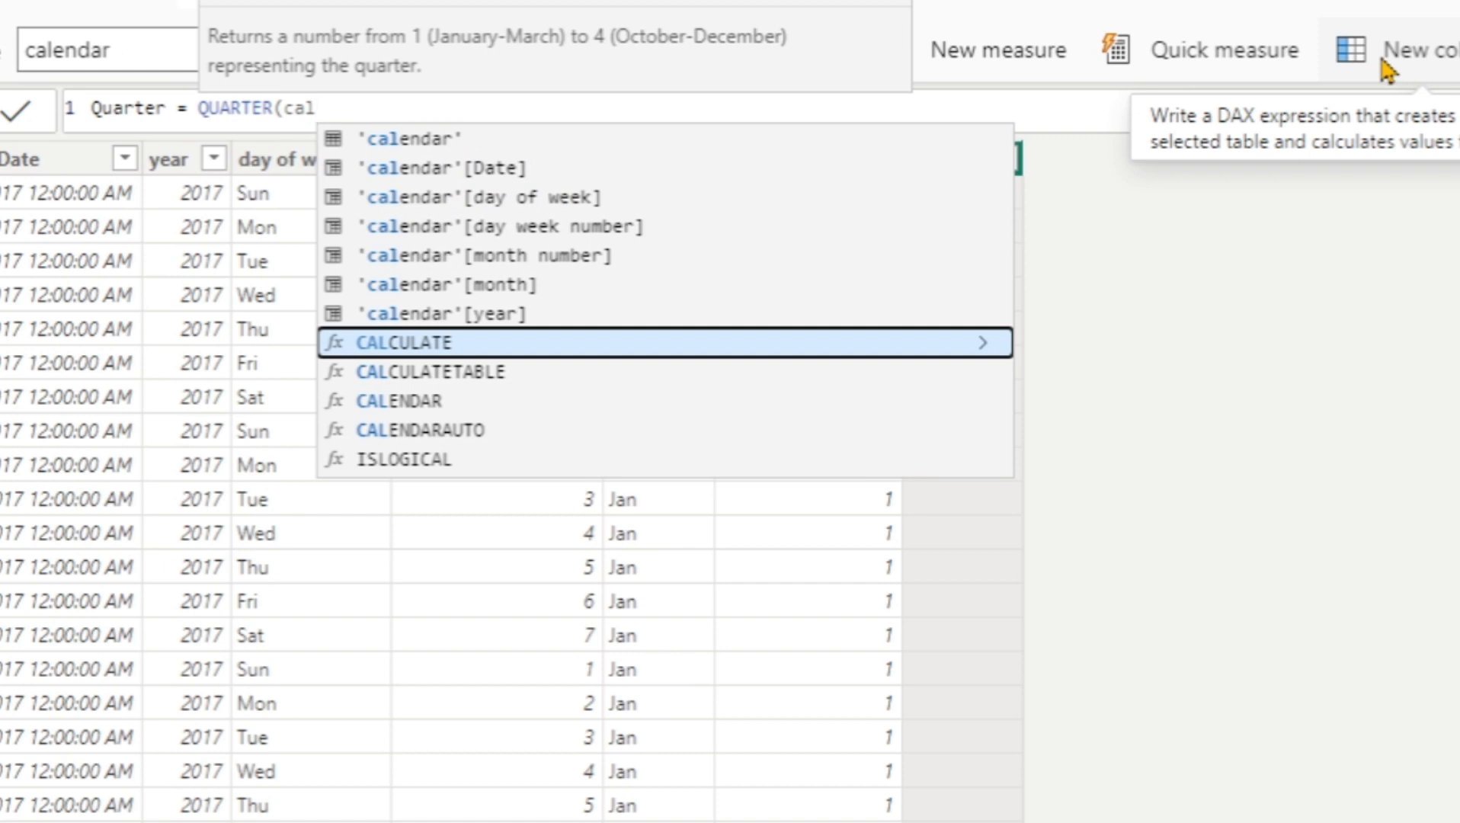
pyautogui.press('Up')
pyautogui.press('Up')
pyautogui.press('Up')
pyautogui.press('Up')
pyautogui.press('Up')
pyautogui.press('Up')
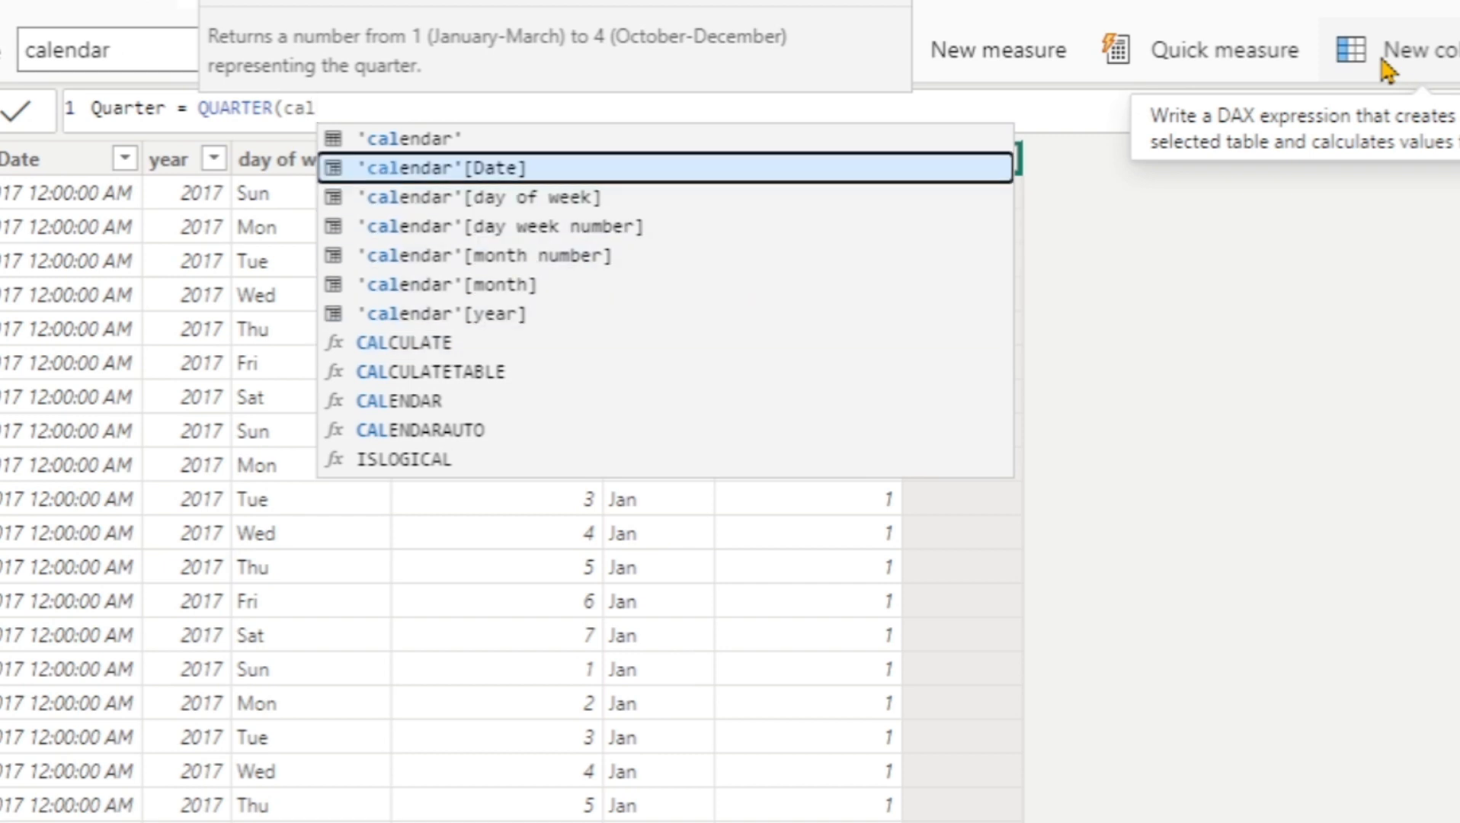
pyautogui.press('Tab')
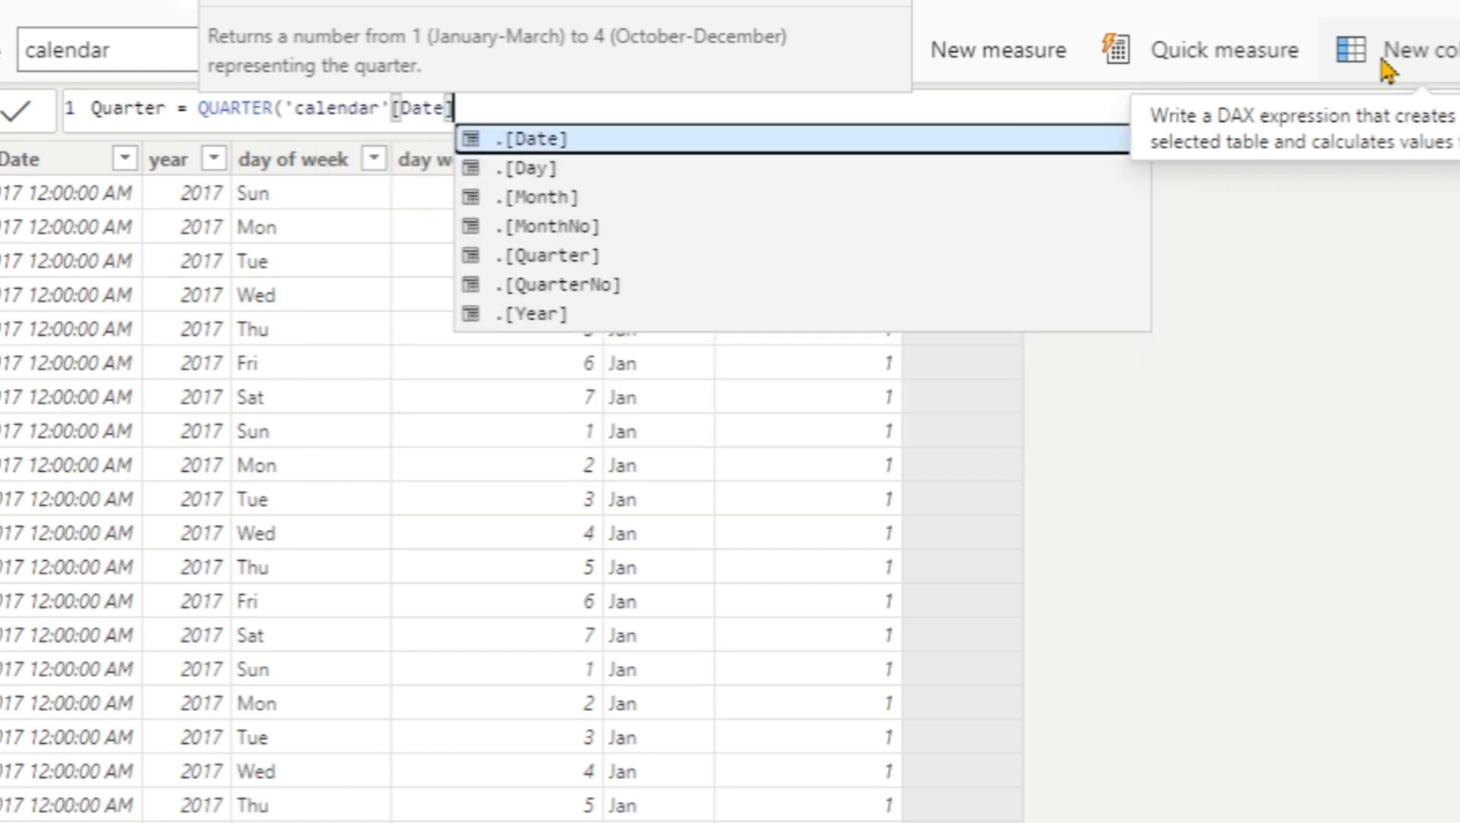
pyautogui.write(')')
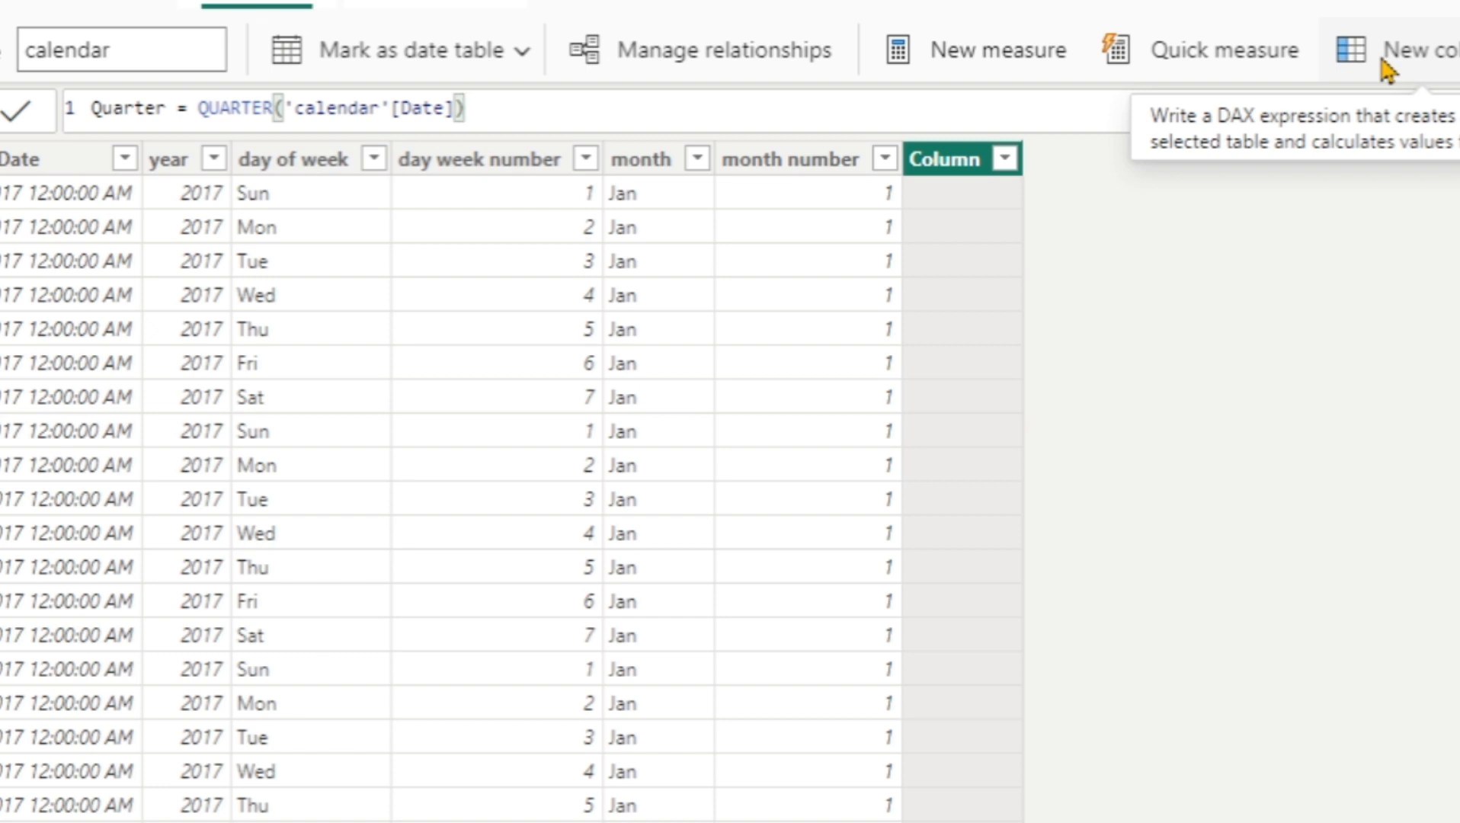
pyautogui.click(1387, 70)
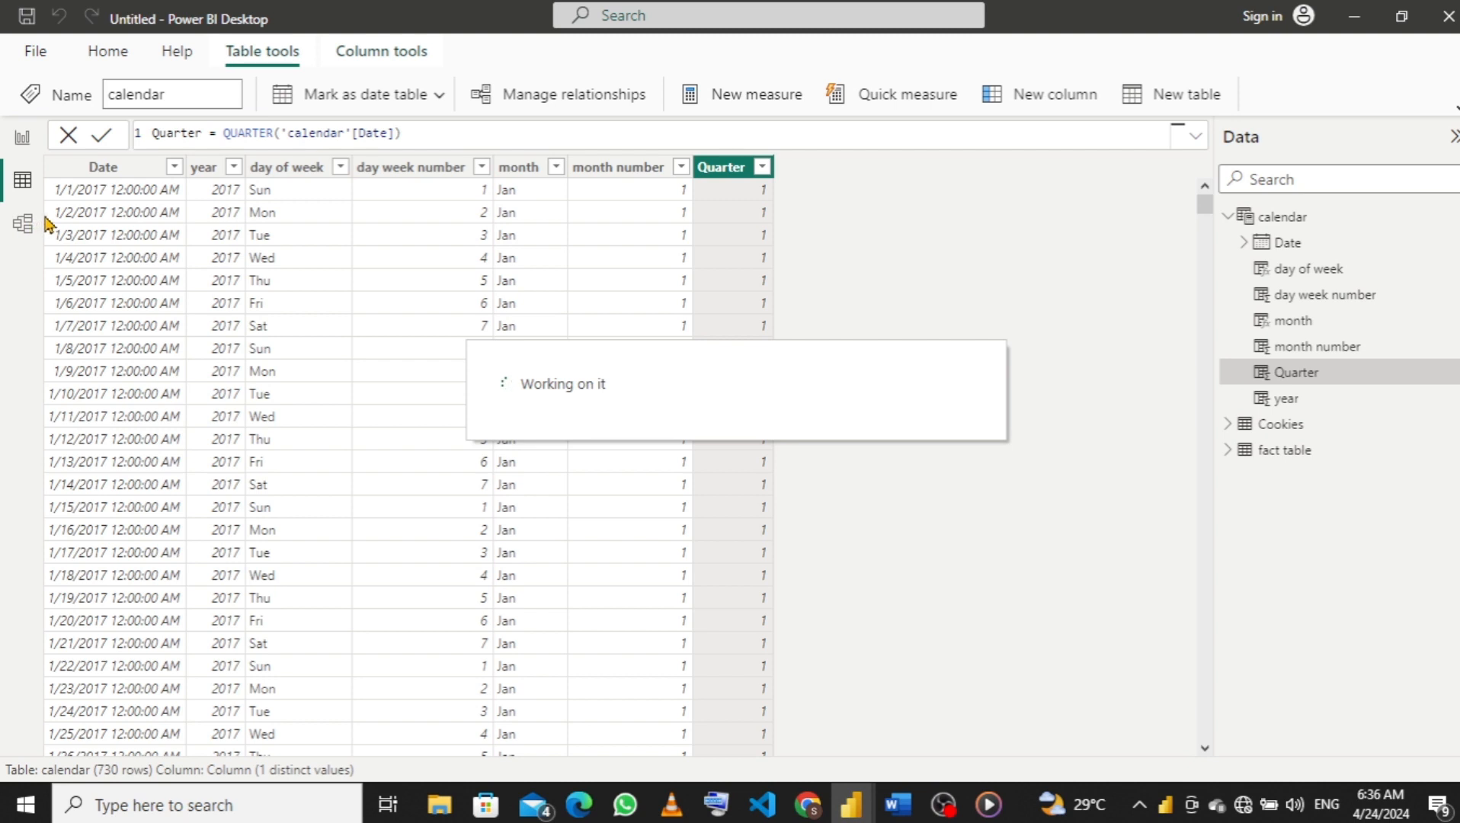
# Open the model diagram and move the calendar table's card beneath the Cookies table.
pyautogui.click(23, 225)
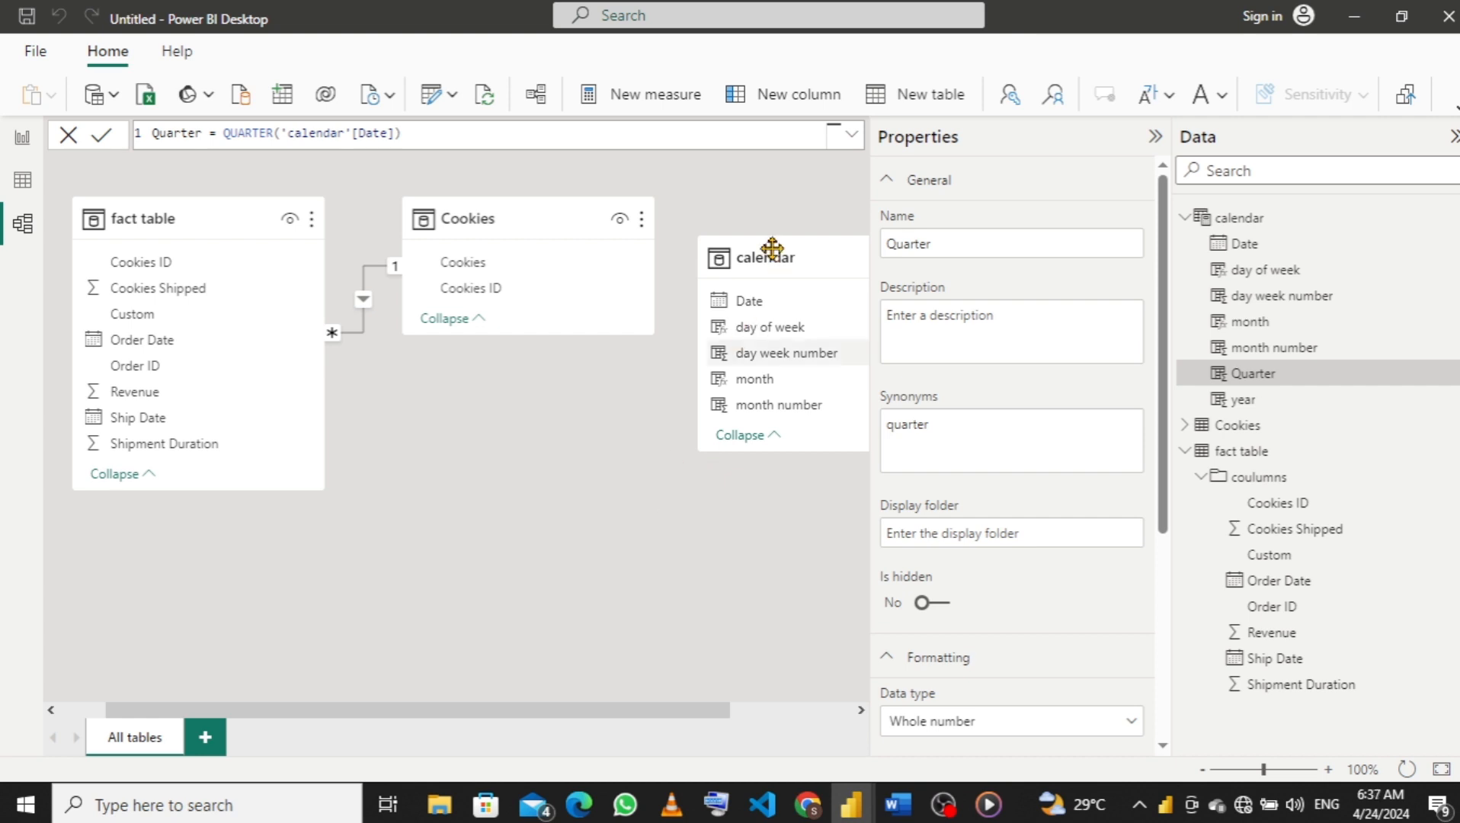
pyautogui.moveTo(766, 327); pyautogui.dragTo(657, 407)
pyautogui.moveTo(762, 263); pyautogui.dragTo(546, 449)
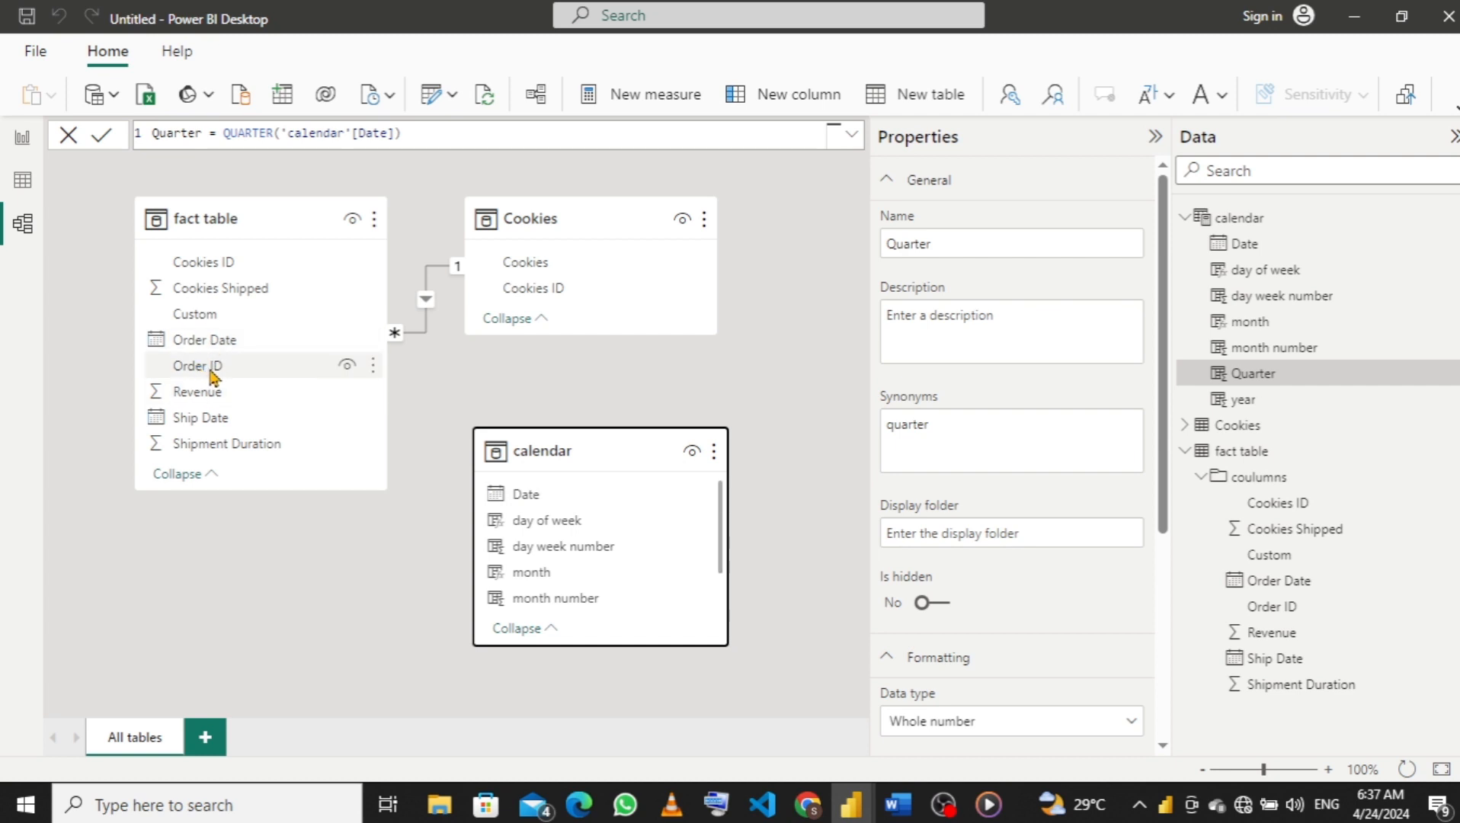
# Relate the fact table's Order ID column to the calendar table's Date column.
pyautogui.click(216, 370)
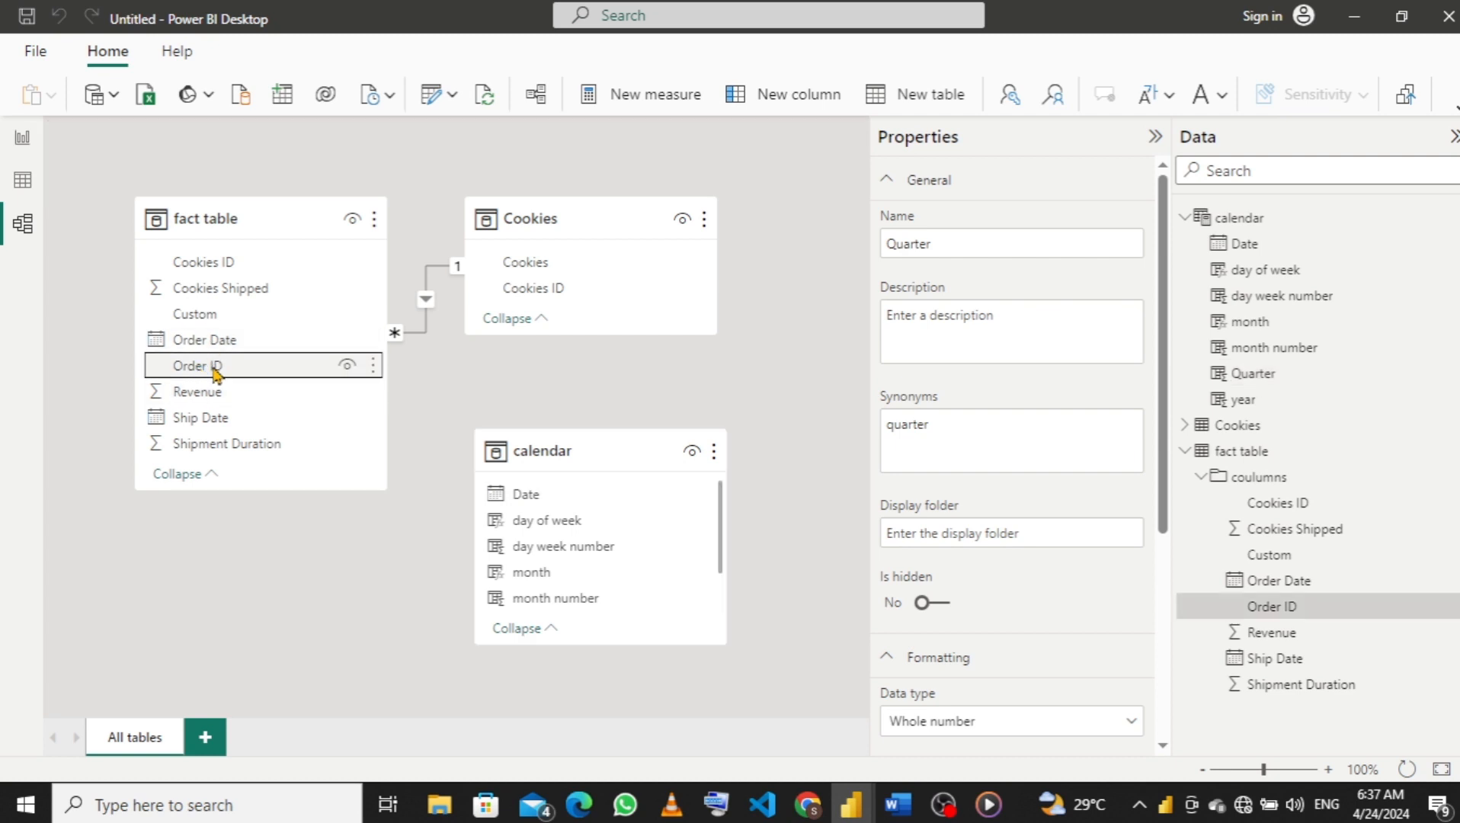
pyautogui.moveTo(216, 377); pyautogui.dragTo(544, 507)
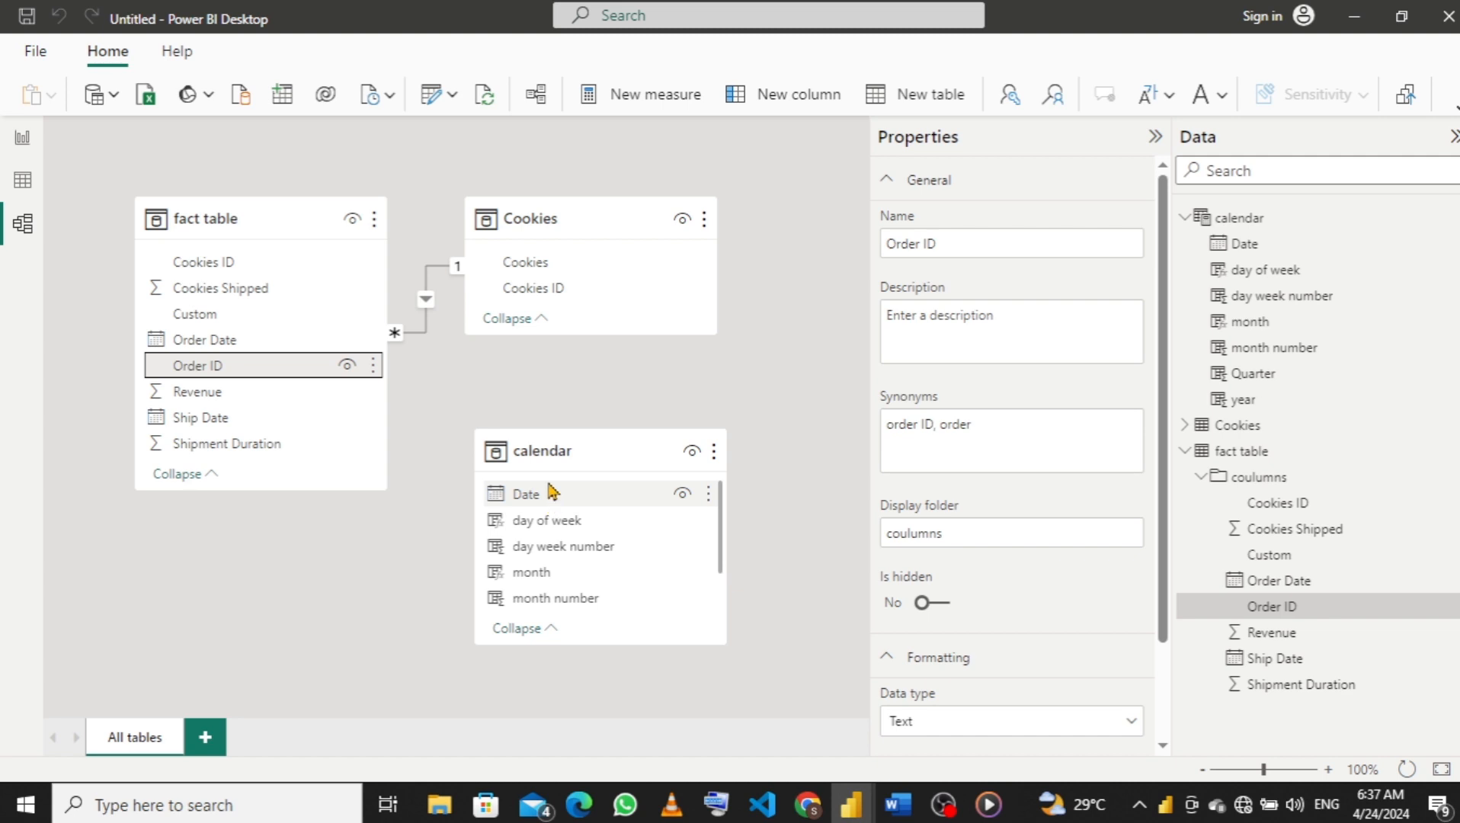
pyautogui.click(552, 492)
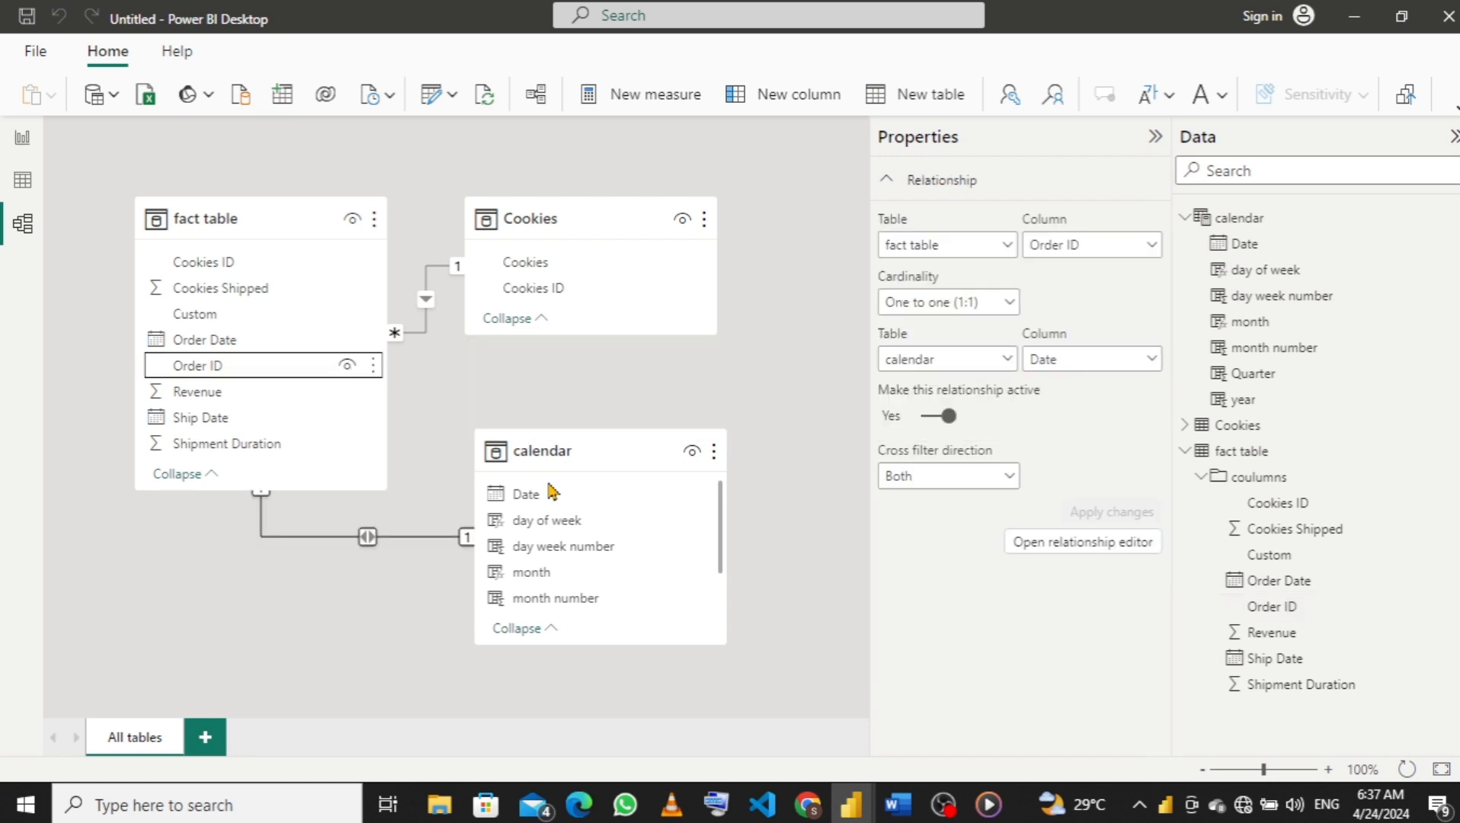
# Delete the relationship between the fact table's Order ID and the calendar table's Date.
pyautogui.moveTo(221, 219); pyautogui.dragTo(233, 177)
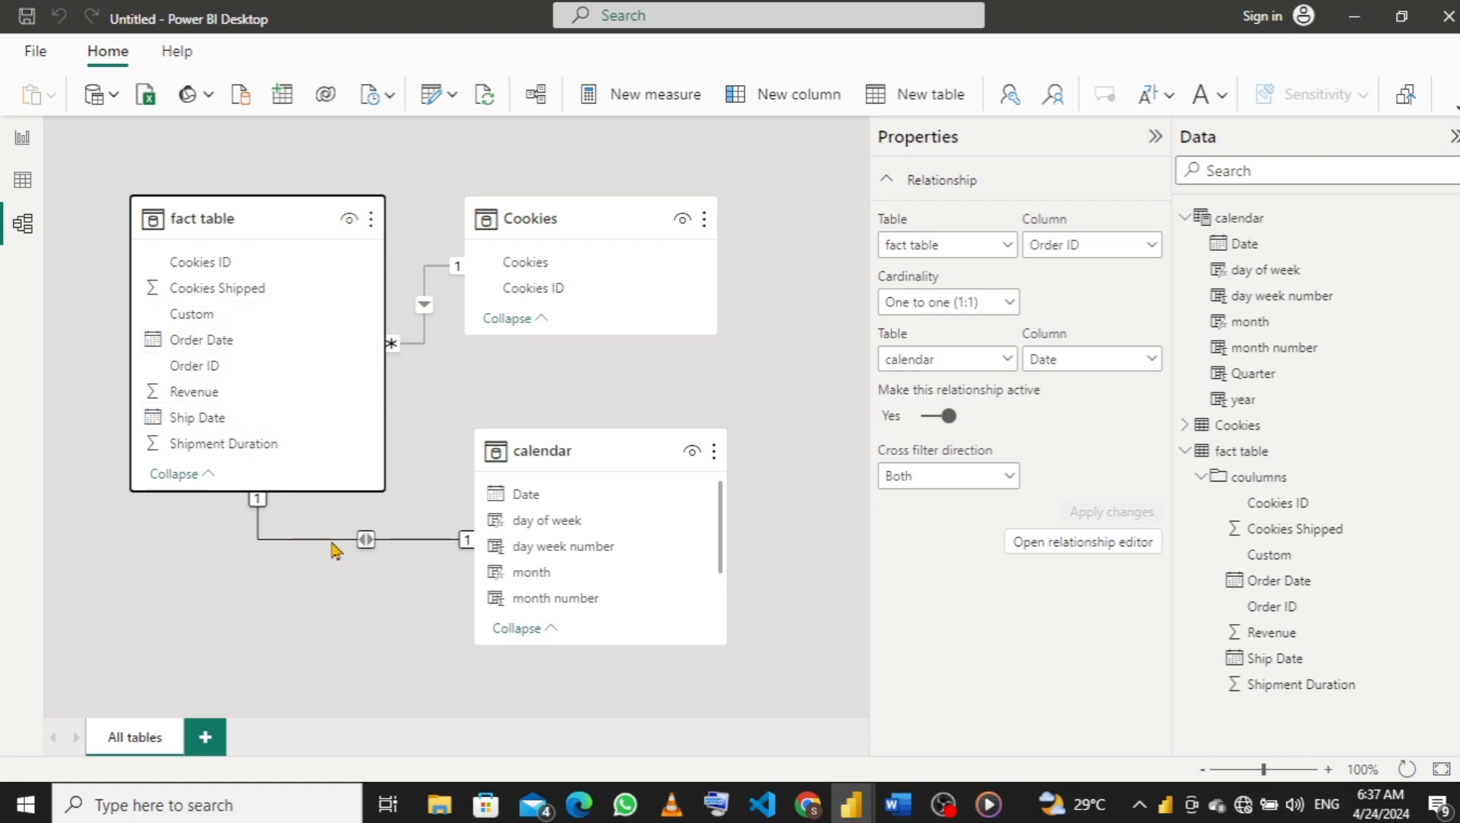
pyautogui.click(332, 540)
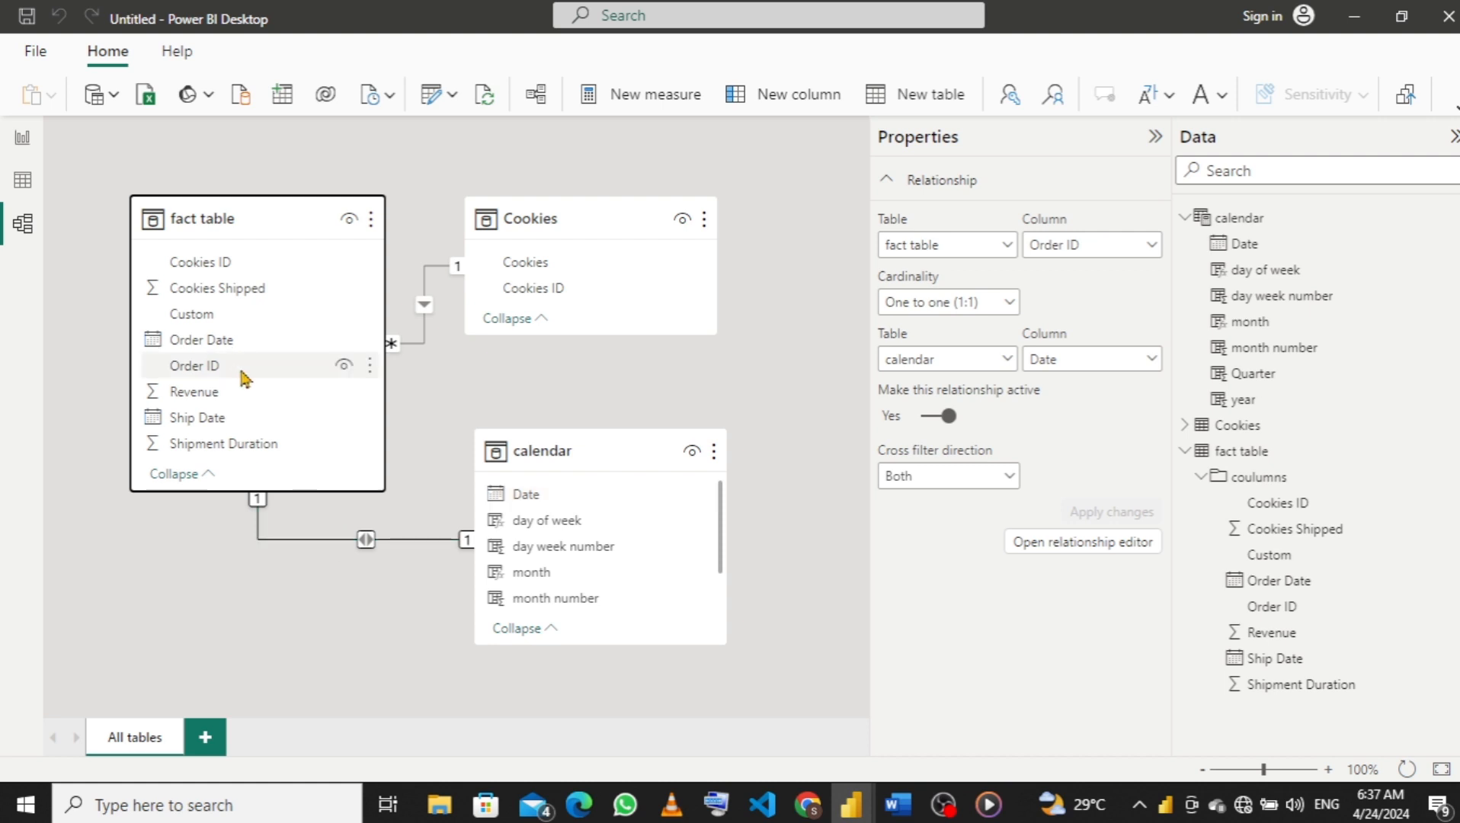
pyautogui.rightClick(321, 540)
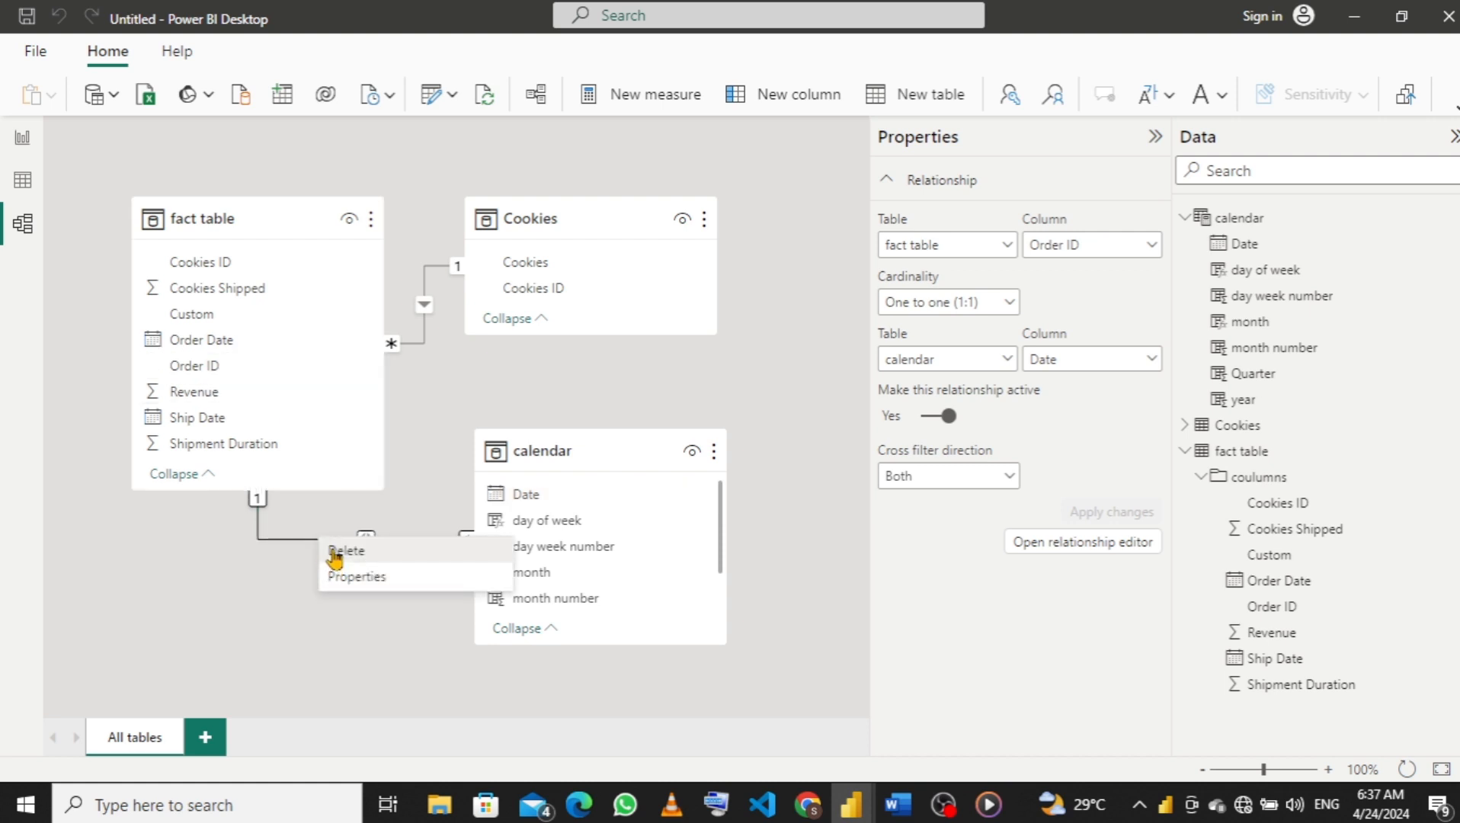
pyautogui.click(337, 555)
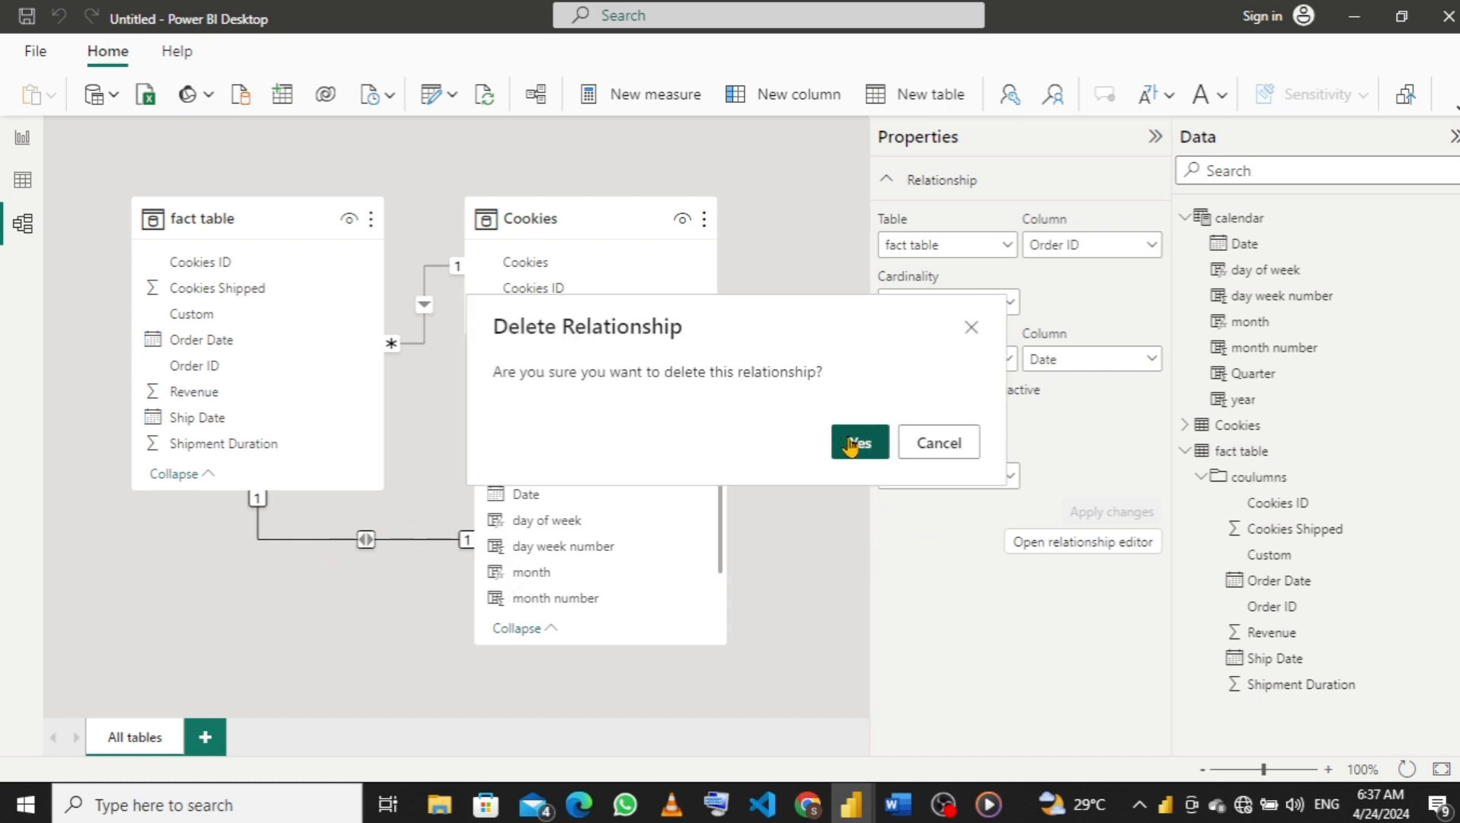
pyautogui.click(851, 444)
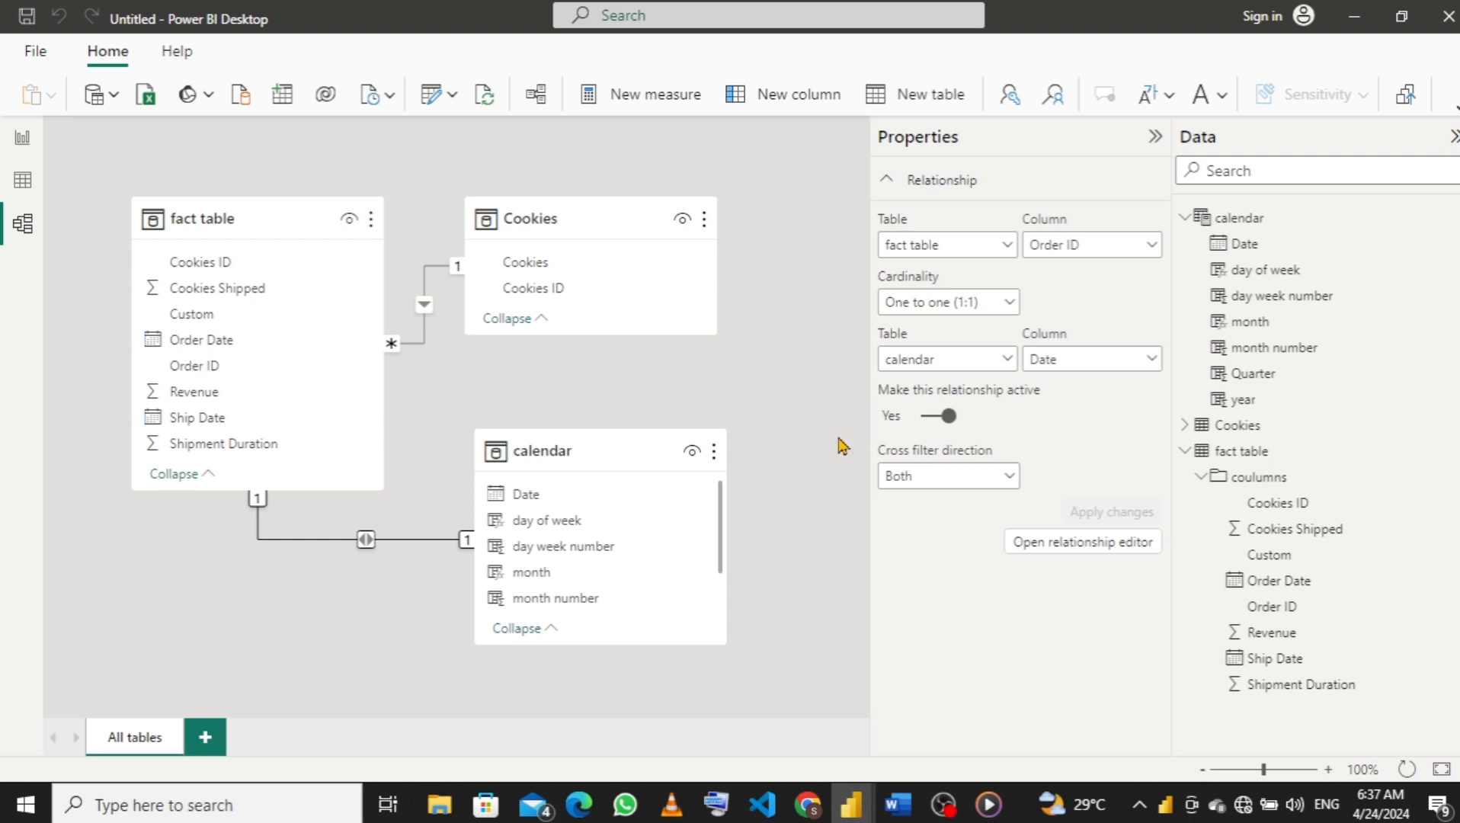
pyautogui.click(841, 445)
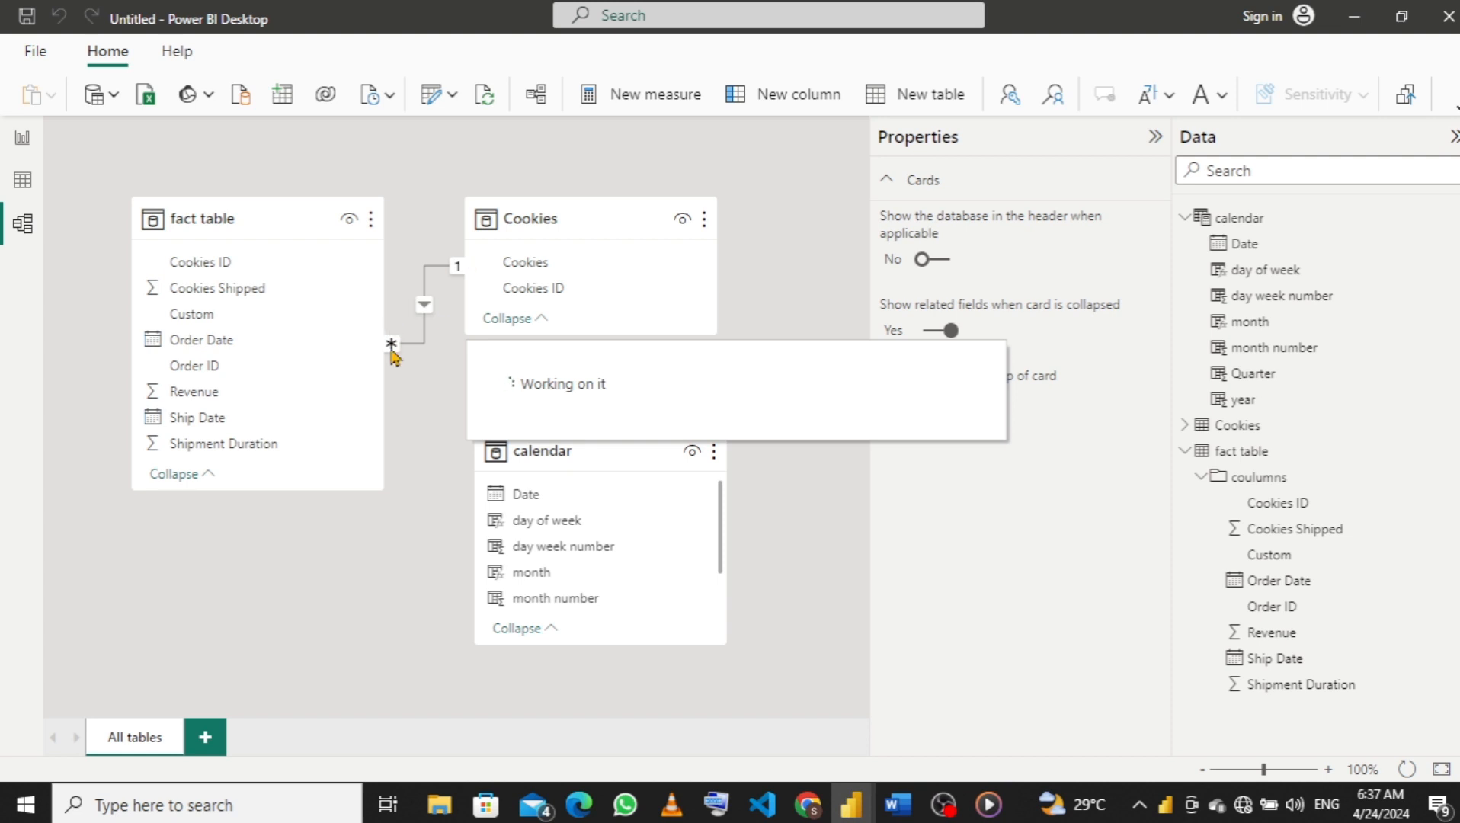
# Relate the fact table's Order Date column to the calendar table's Date column.
pyautogui.click(208, 343)
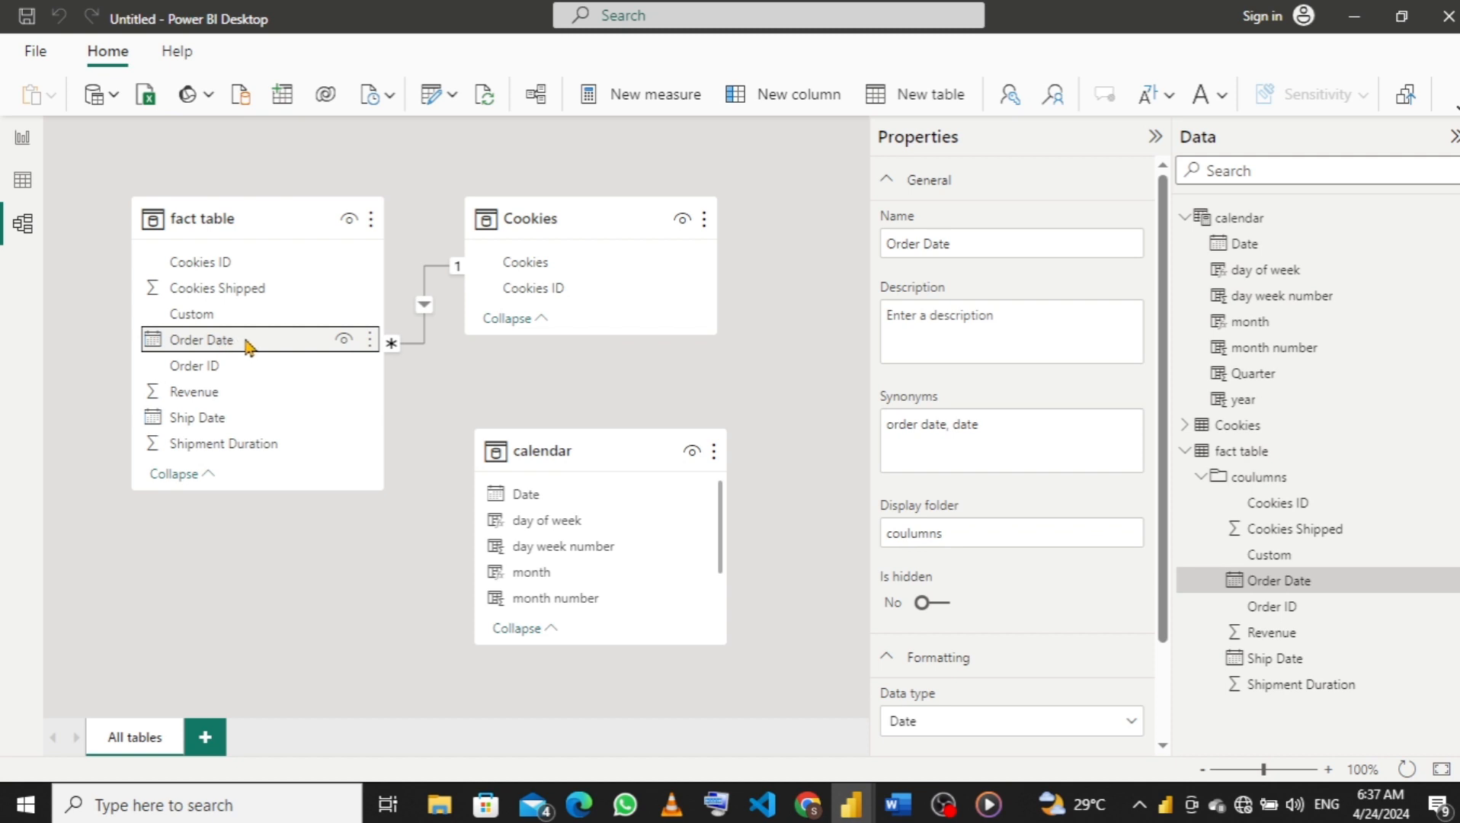
pyautogui.moveTo(248, 347); pyautogui.dragTo(593, 499)
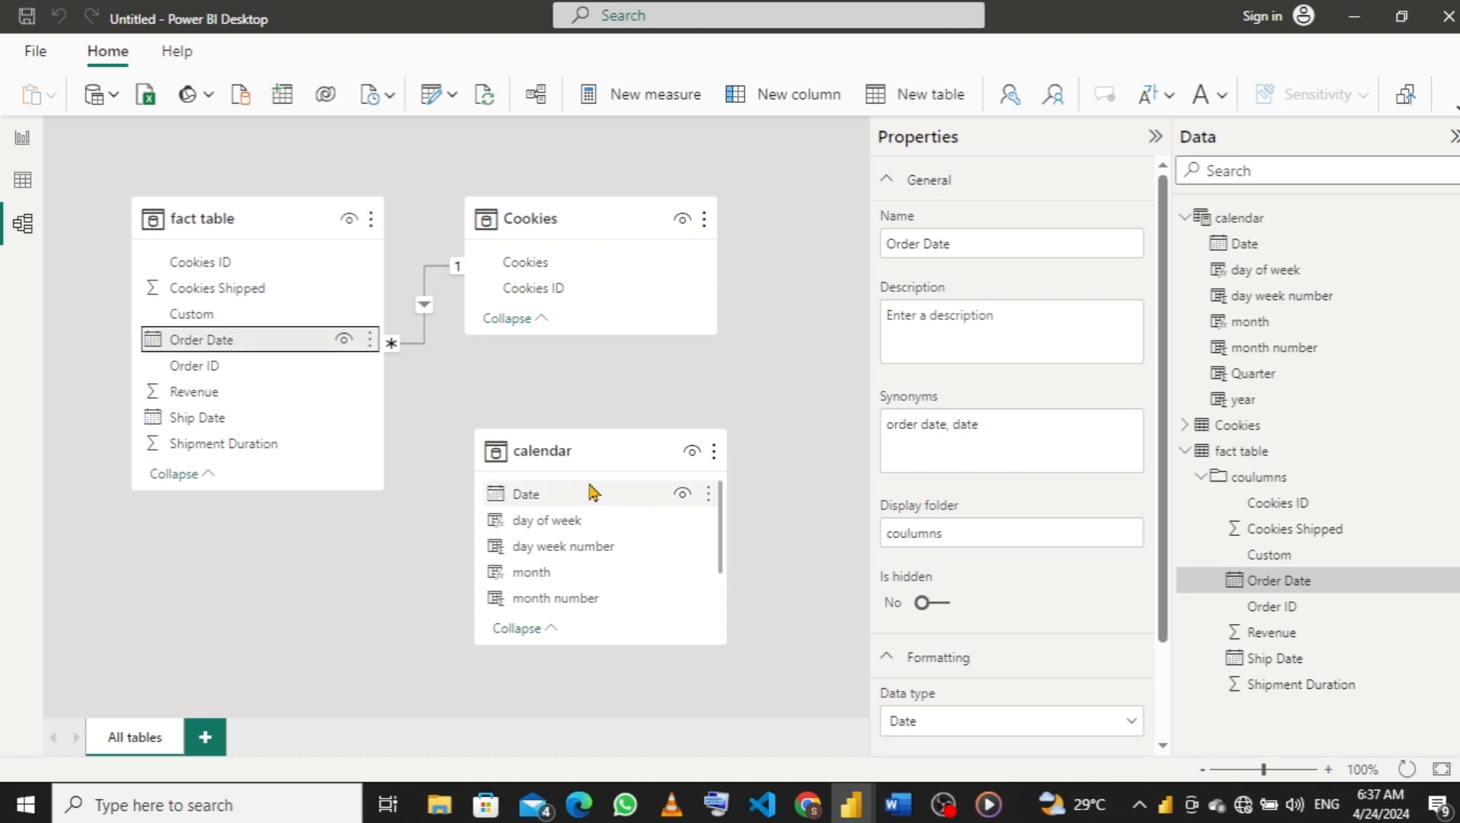
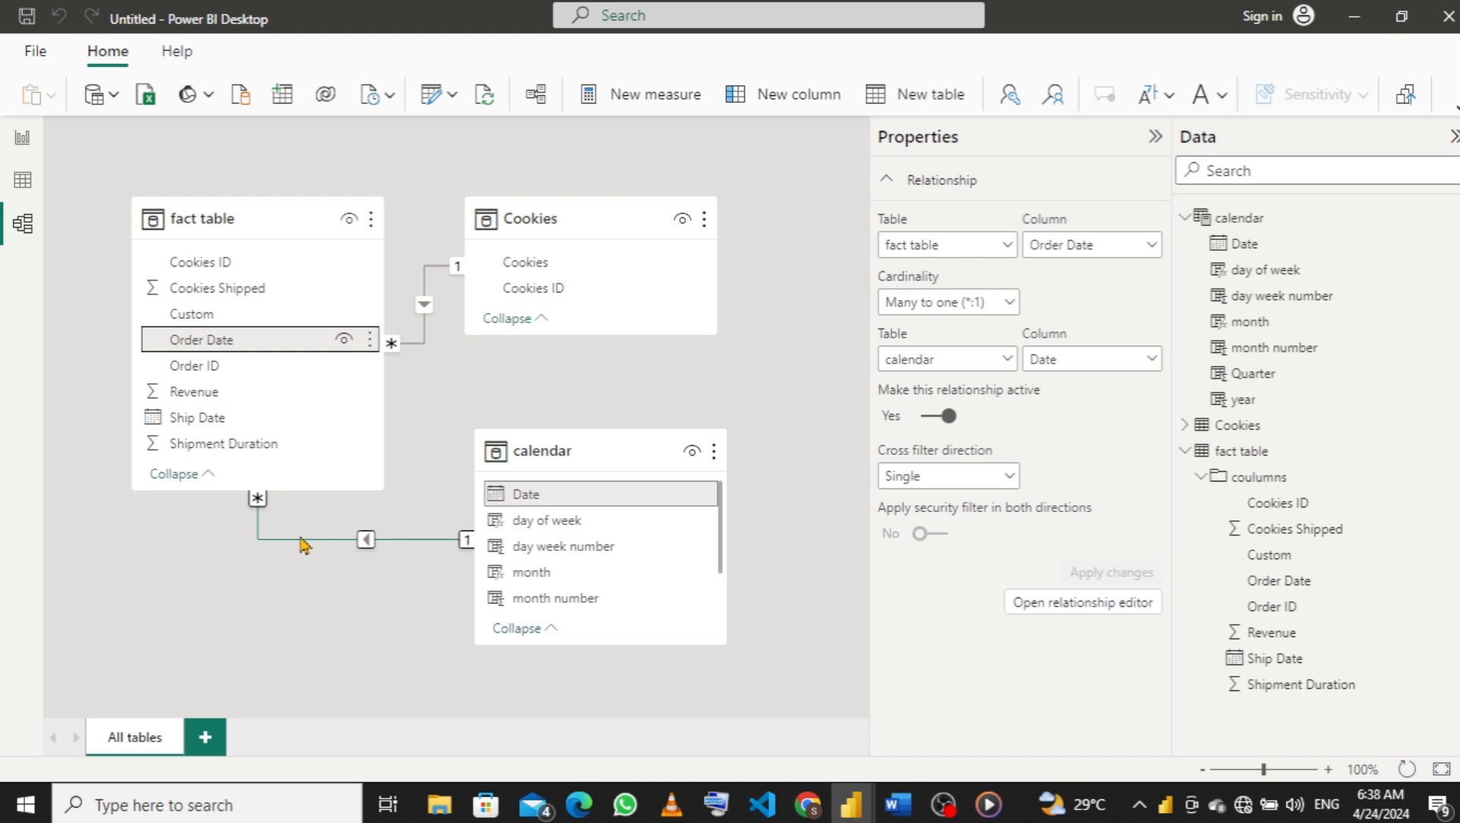
# Go to the report view and add a measure named total revenue to the fact table.
pyautogui.click(22, 183)
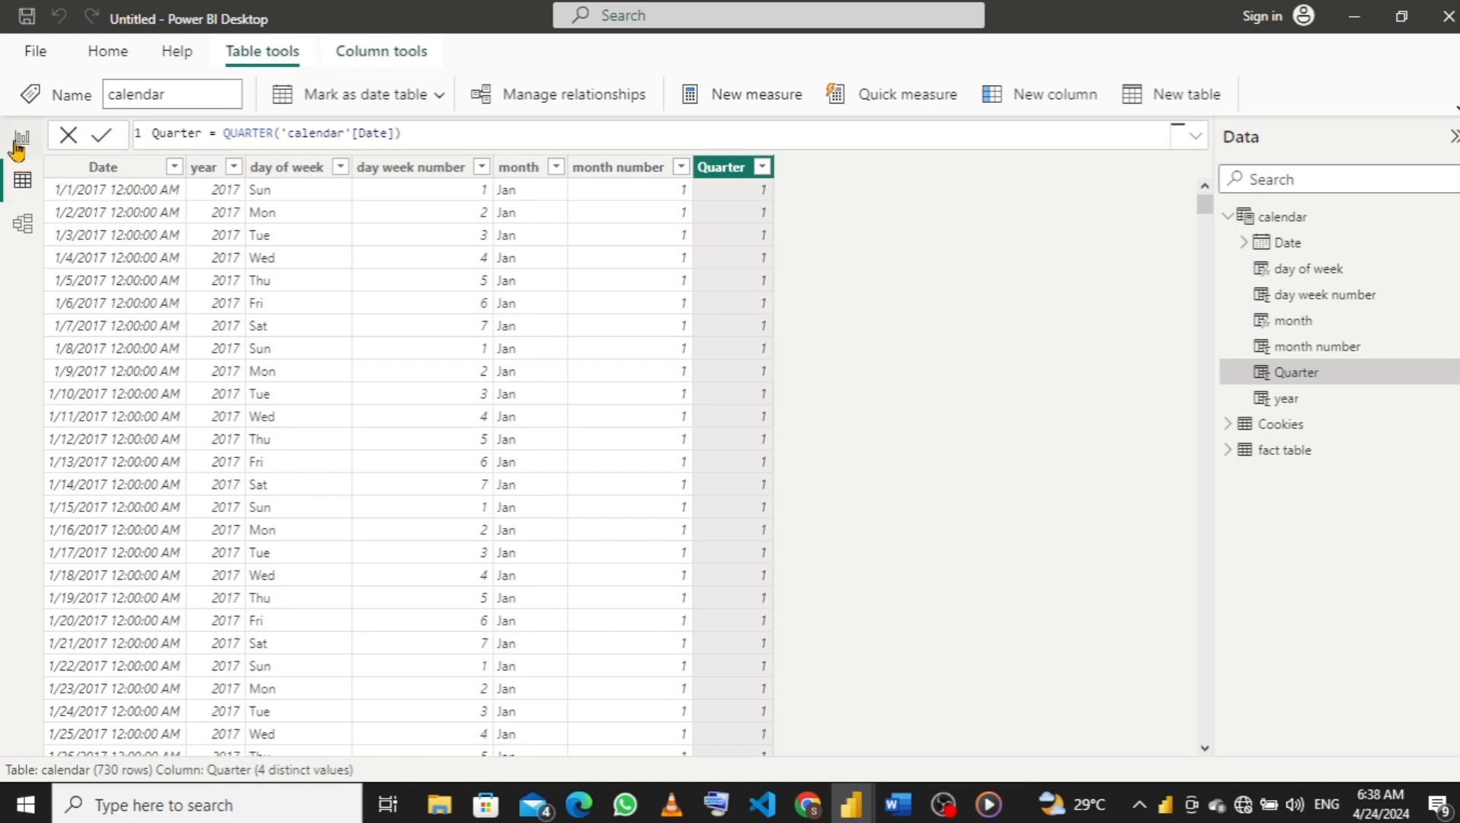
pyautogui.click(19, 142)
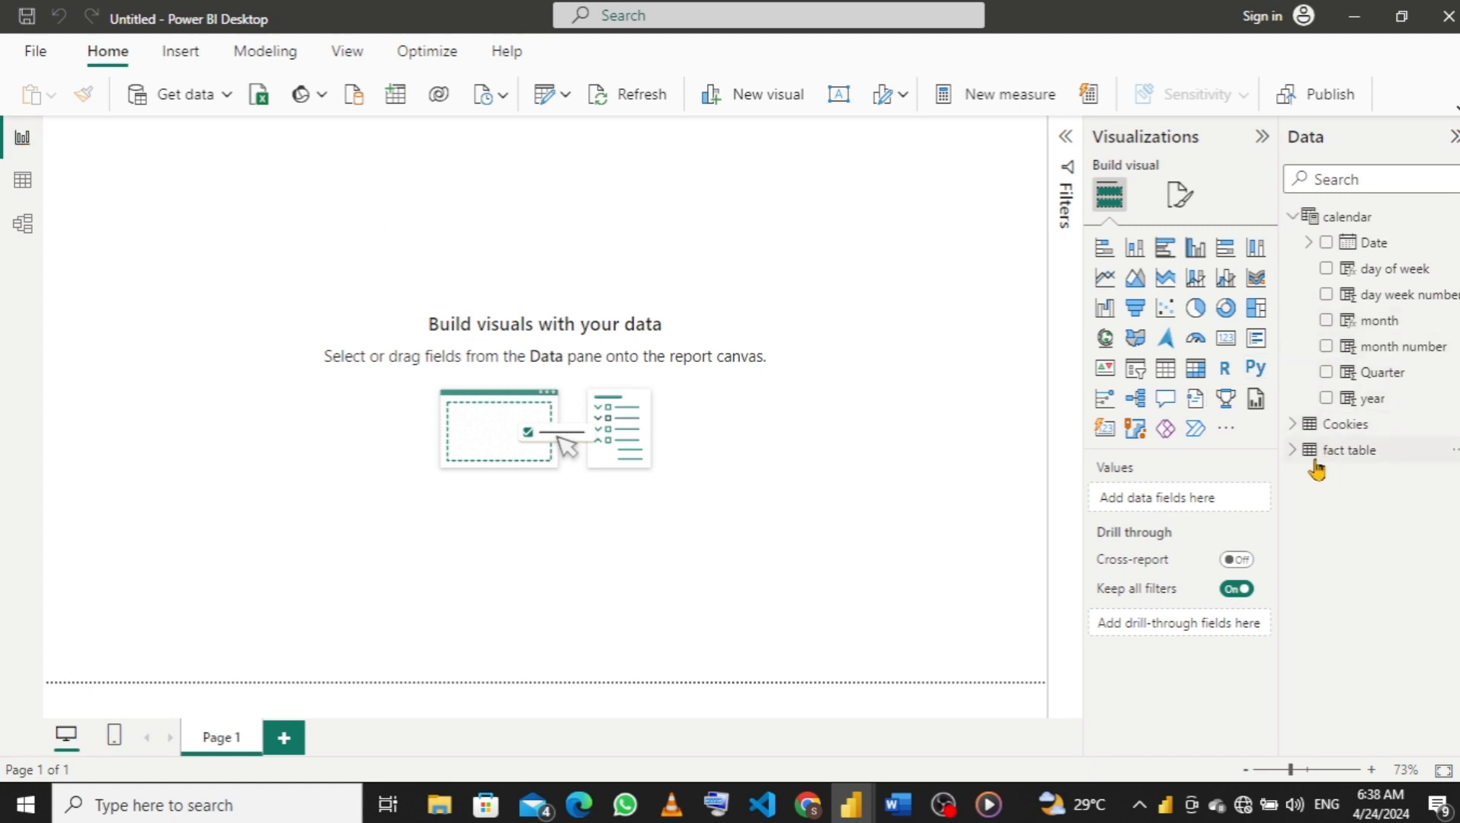
pyautogui.click(1295, 218)
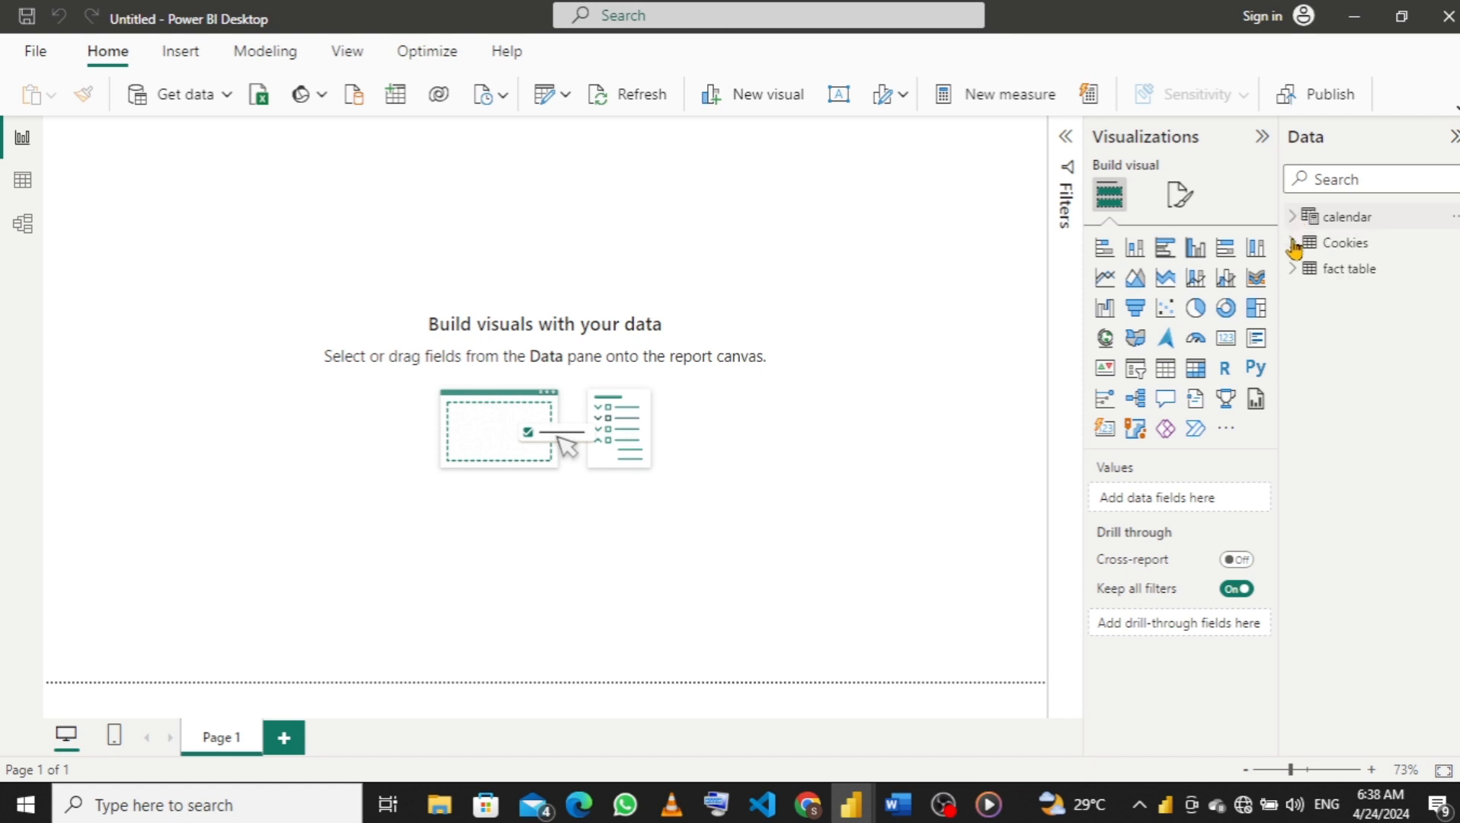
pyautogui.rightClick(1295, 276)
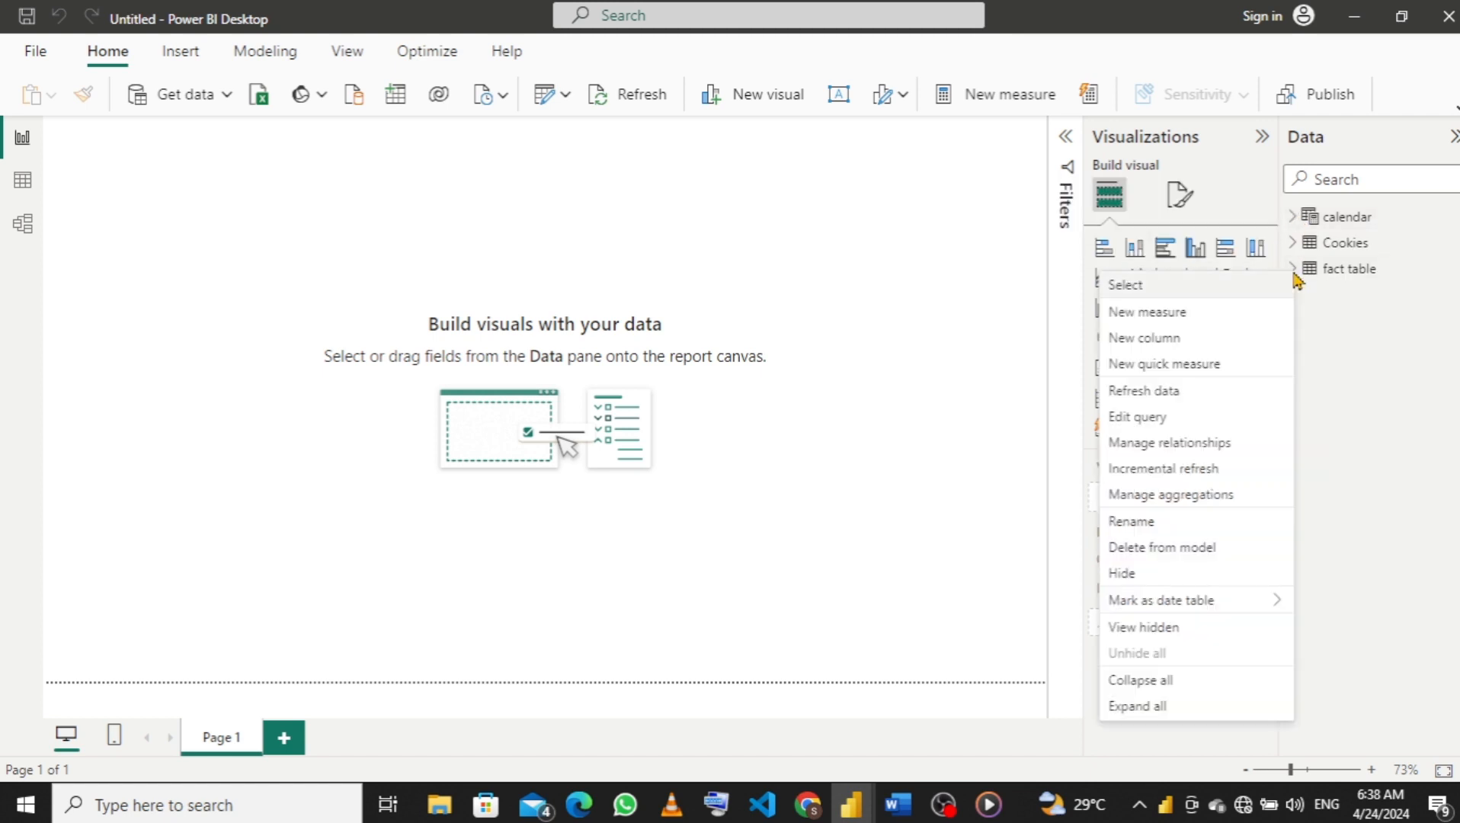
pyautogui.click(1199, 313)
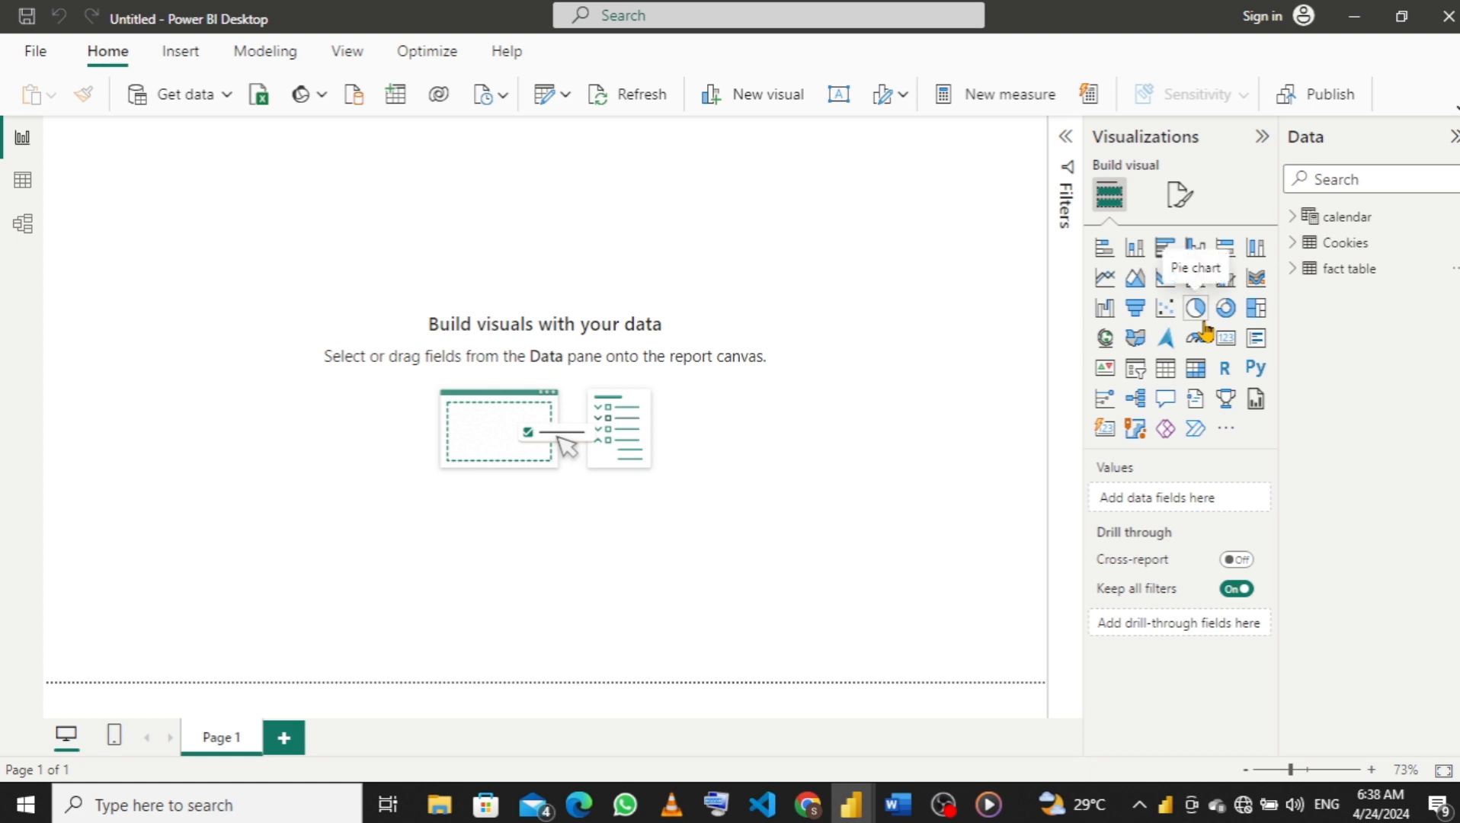
pyautogui.click(1204, 326)
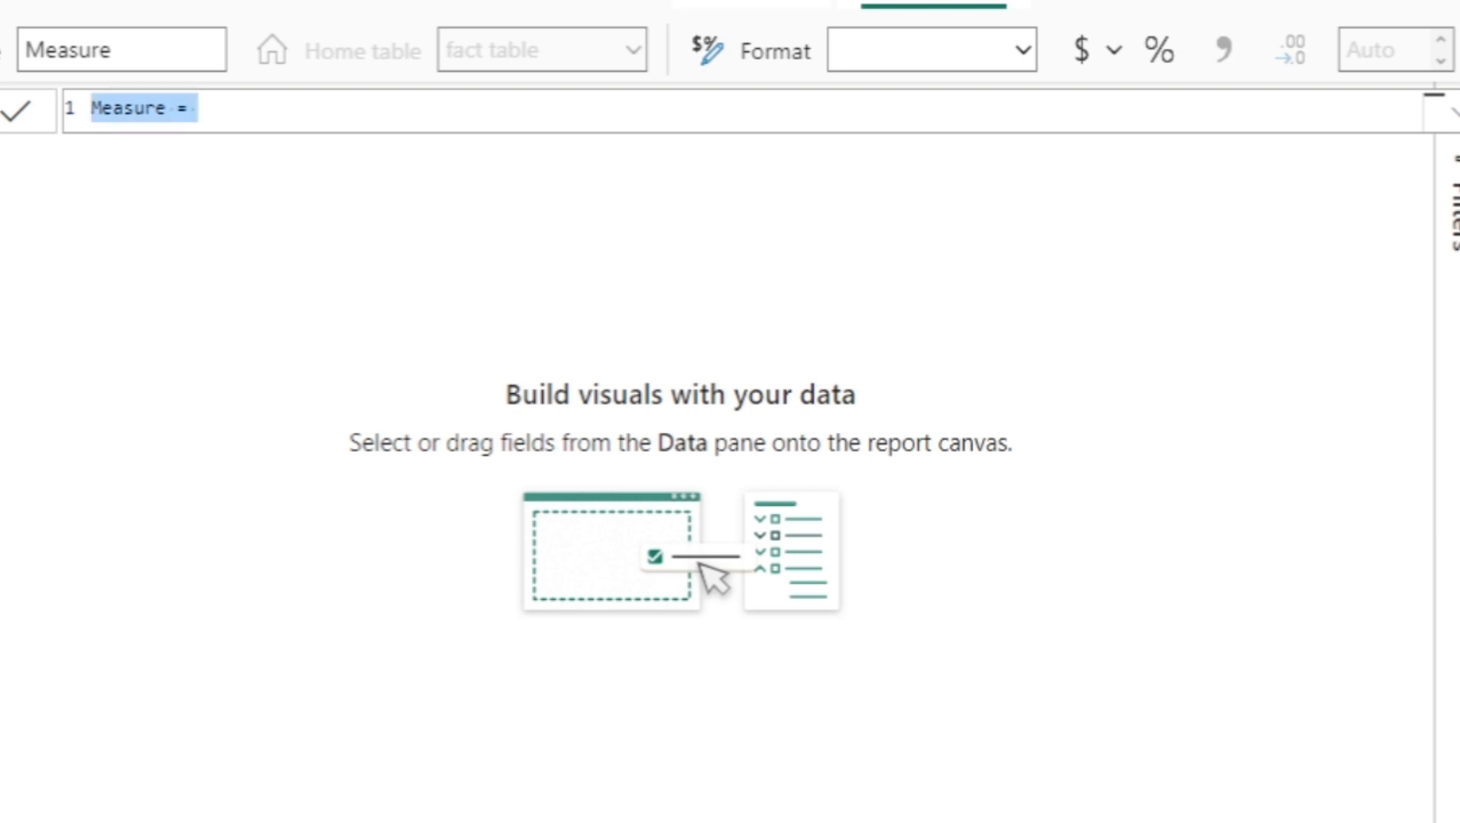
pyautogui.write('to')
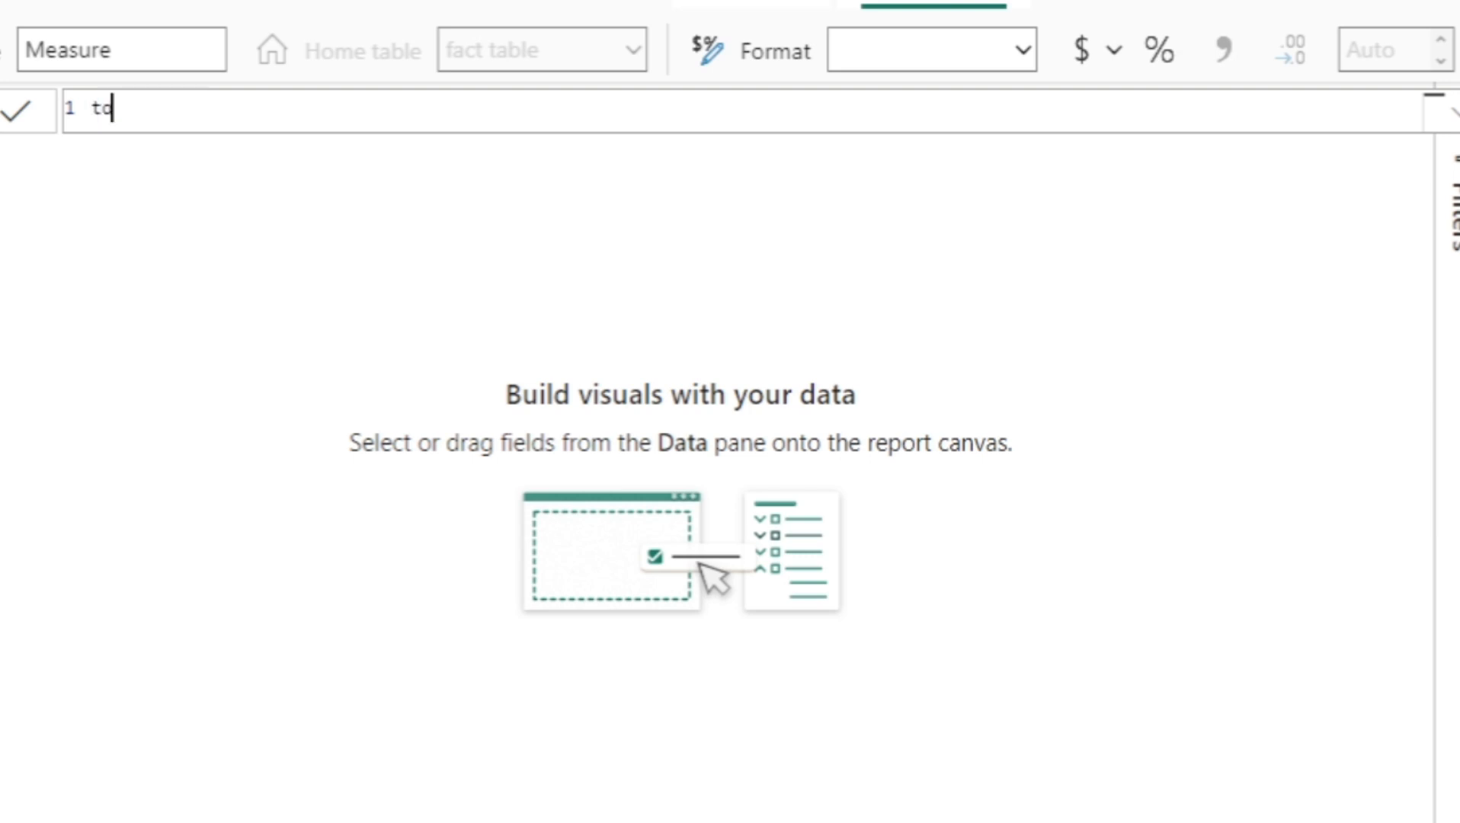
pyautogui.write('tal reven')
pyautogui.write('ue ')
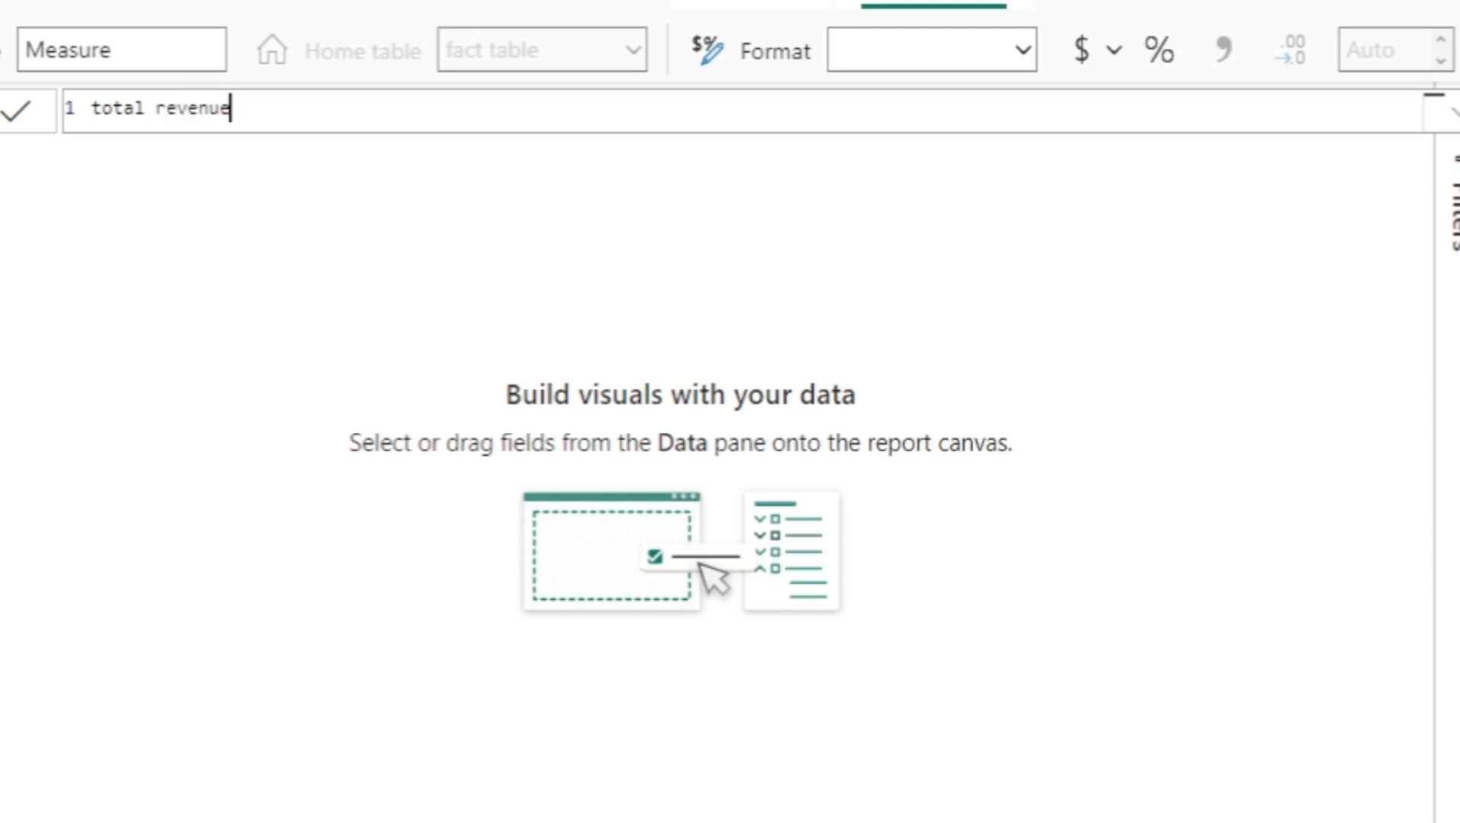
# Define the total revenue measure as SUM('fact table'[Revenue]) and commit it.
pyautogui.write('= sum')
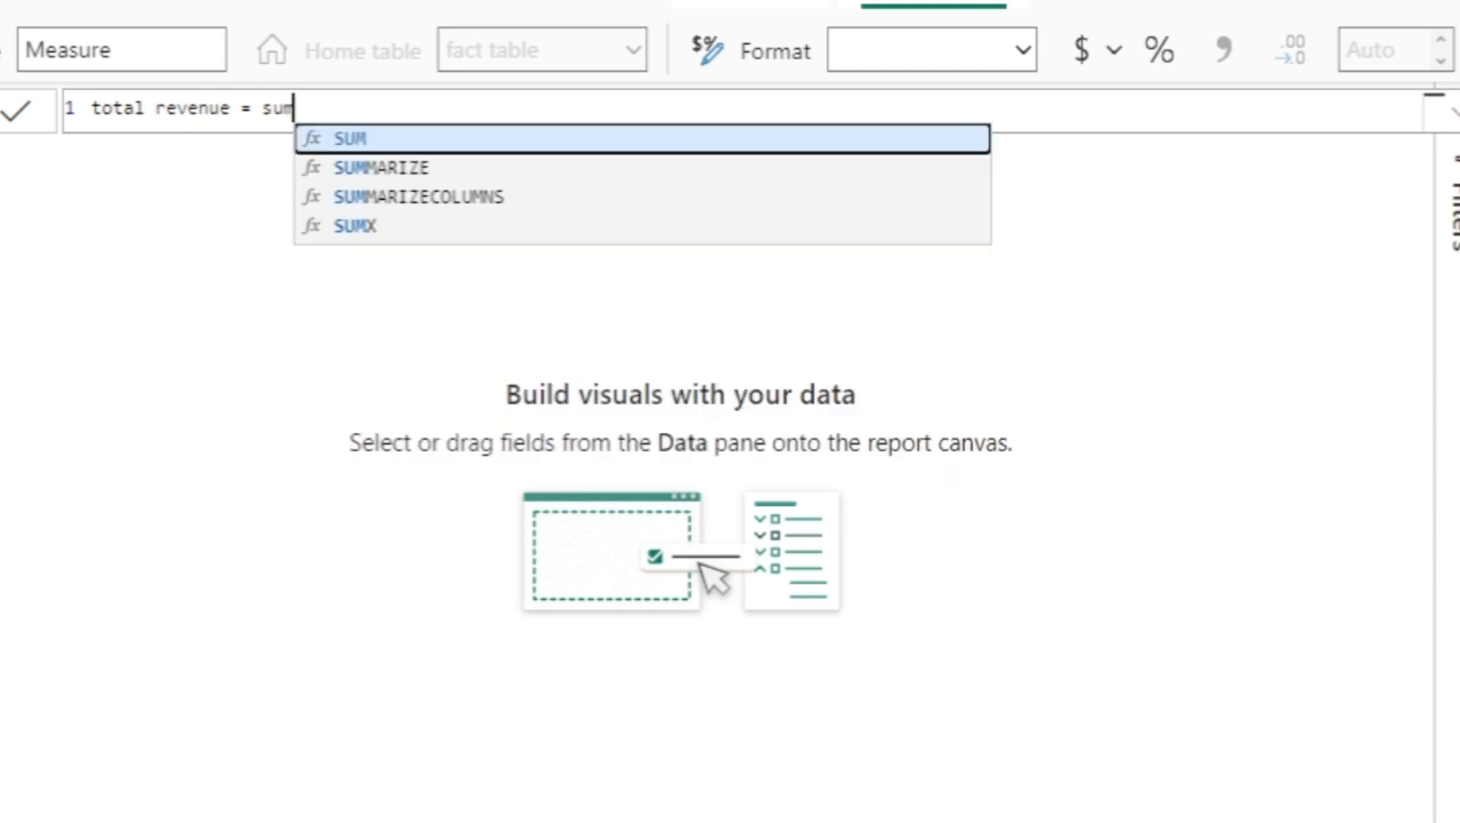
pyautogui.press('Tab')
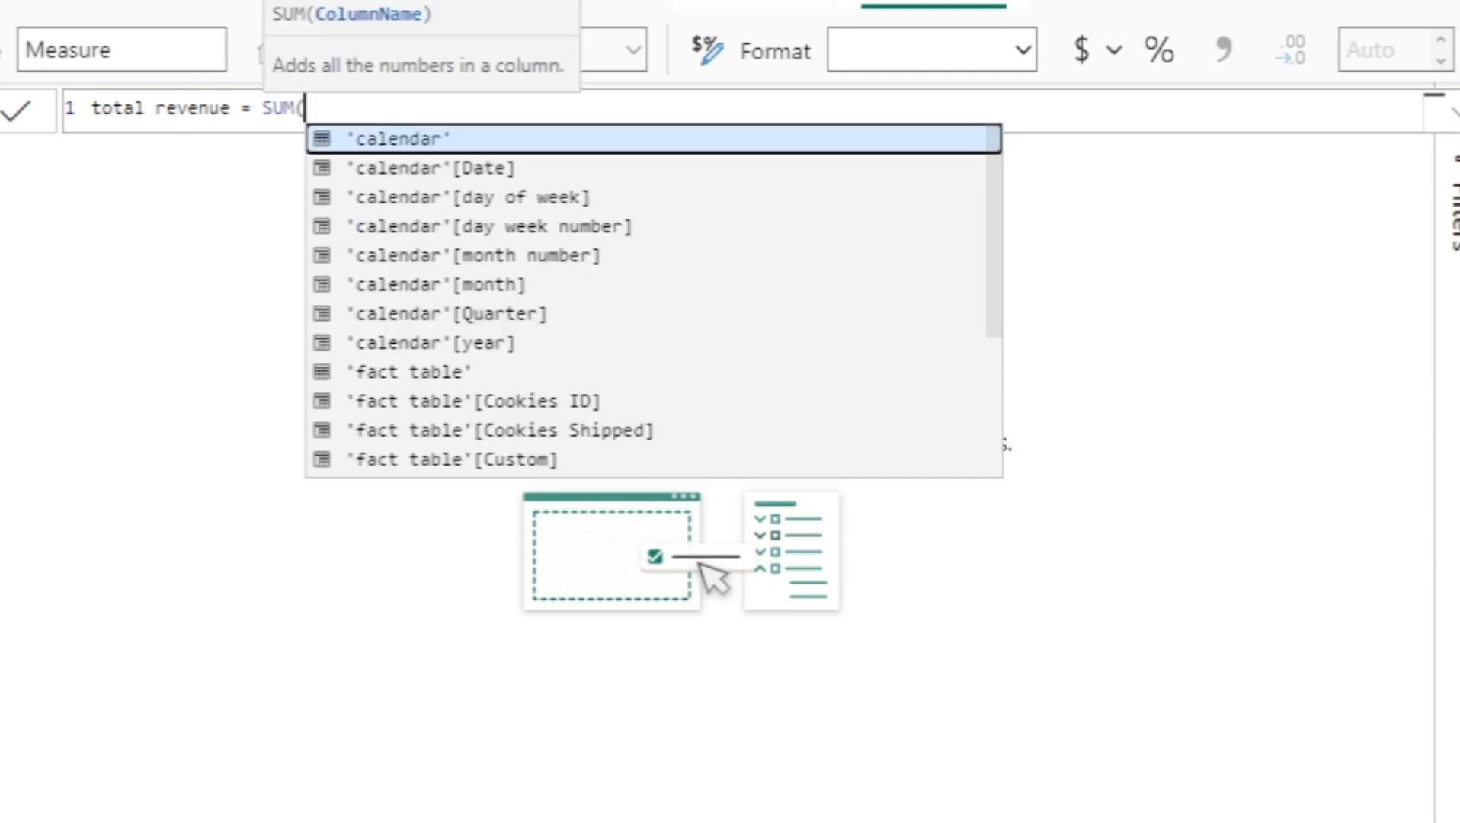
pyautogui.write('reve')
pyautogui.press('Tab')
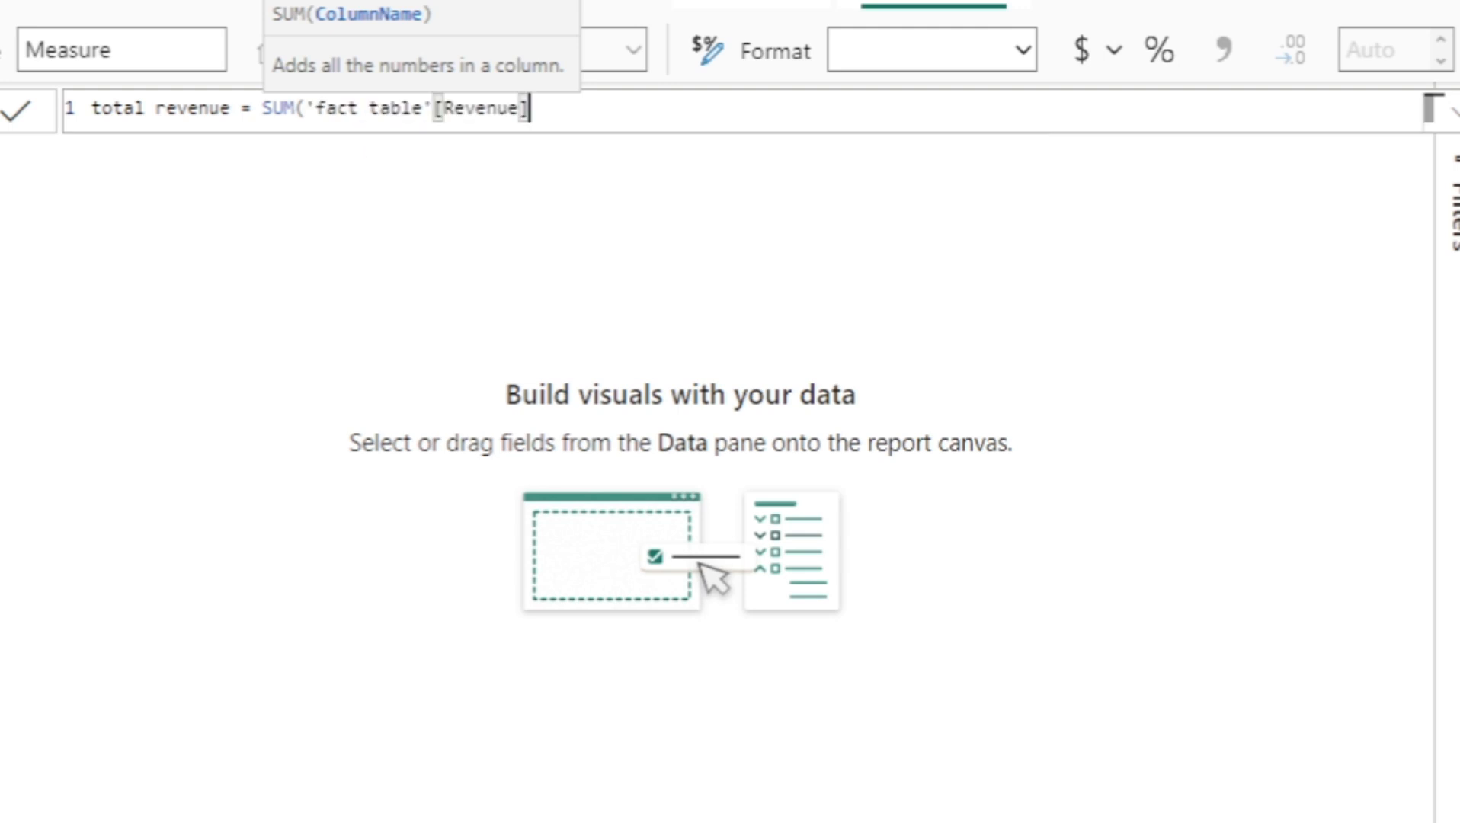
pyautogui.write(')')
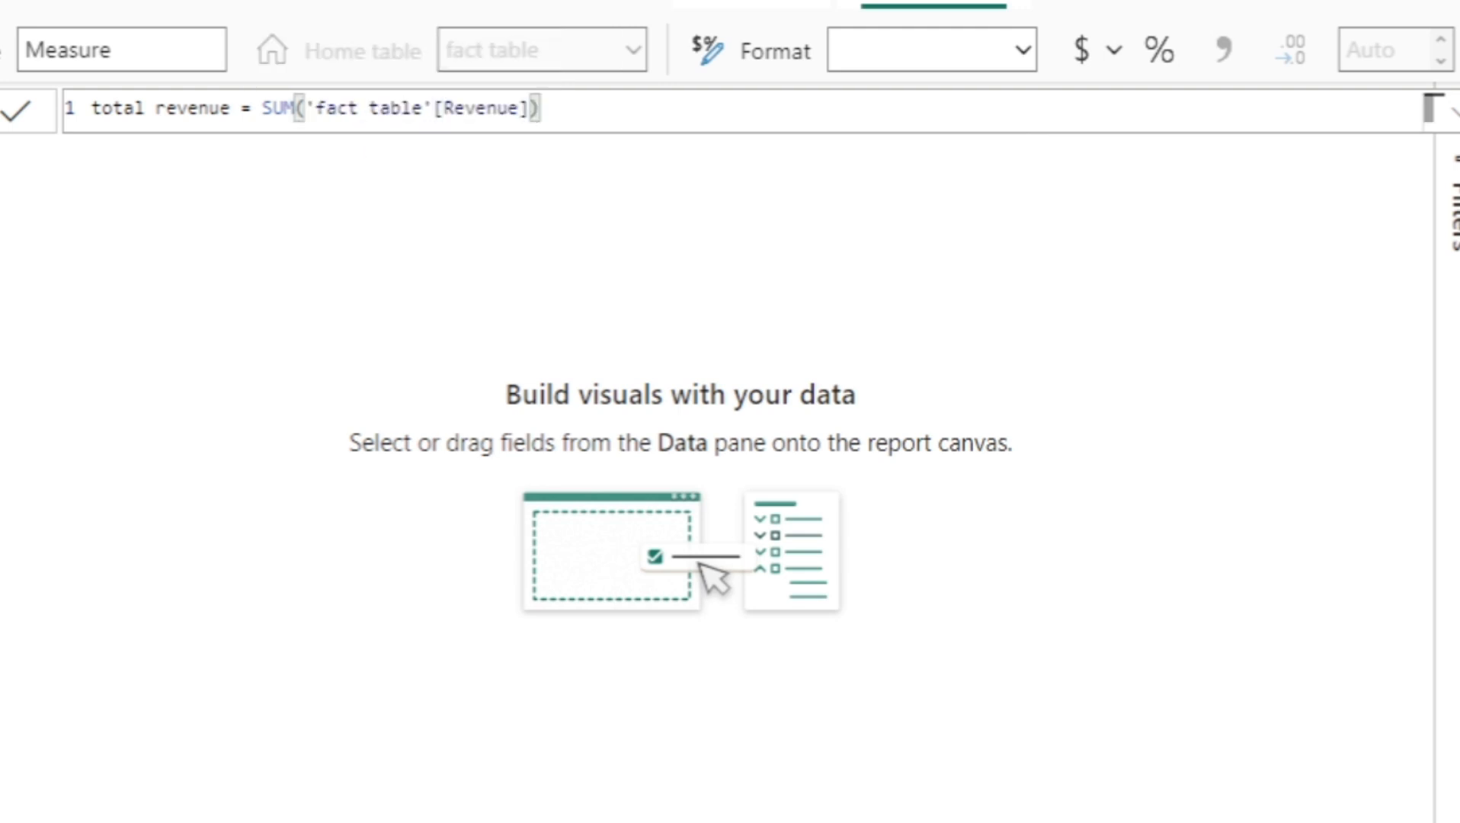
pyautogui.press('Return')
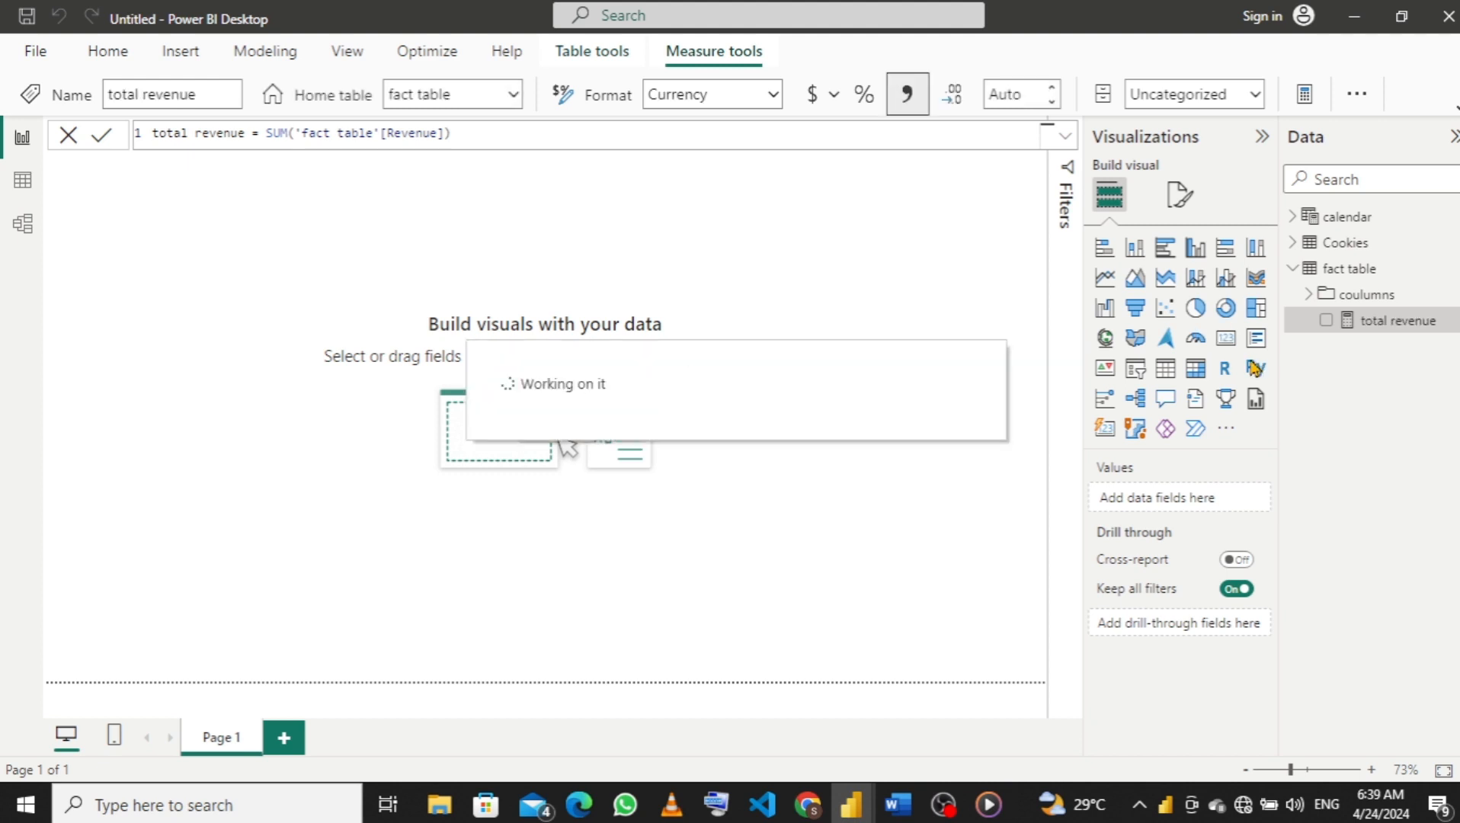
# Add another measure to the fact table, named total cookies sold.
pyautogui.rightClick(1327, 283)
pyautogui.click(1254, 317)
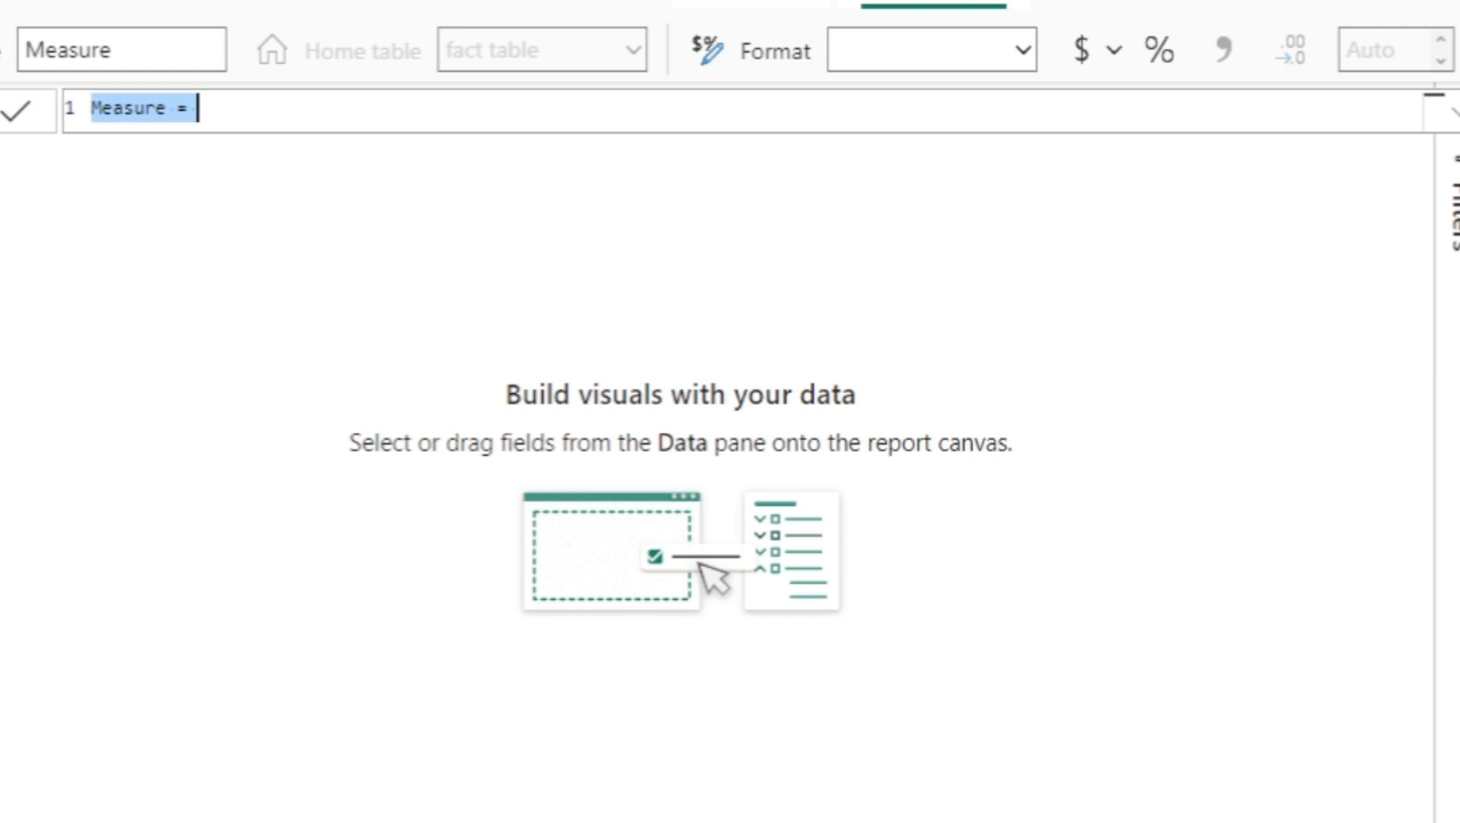
pyautogui.write('to')
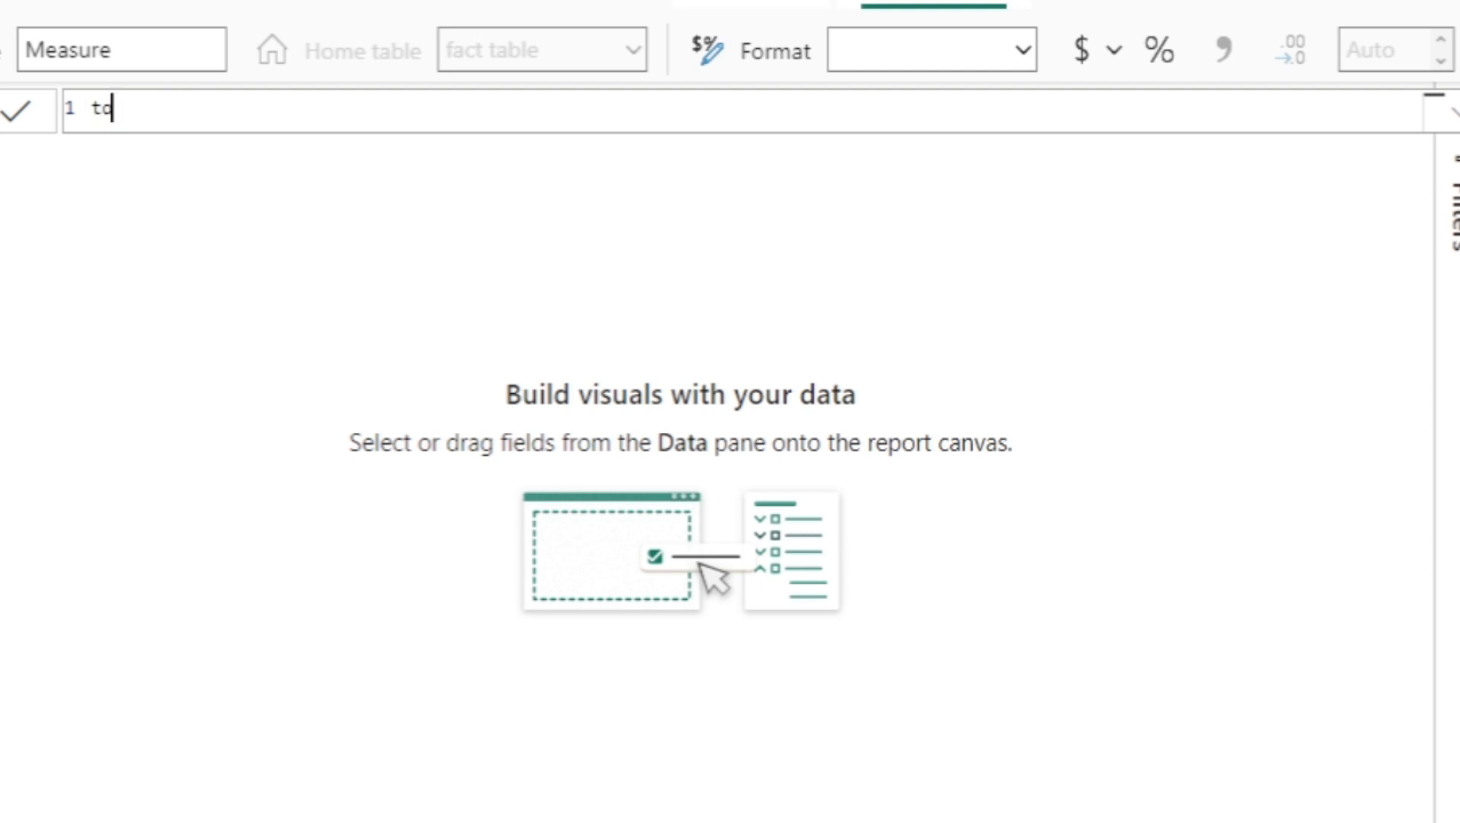
pyautogui.write('tal v')
pyautogui.write('ooki')
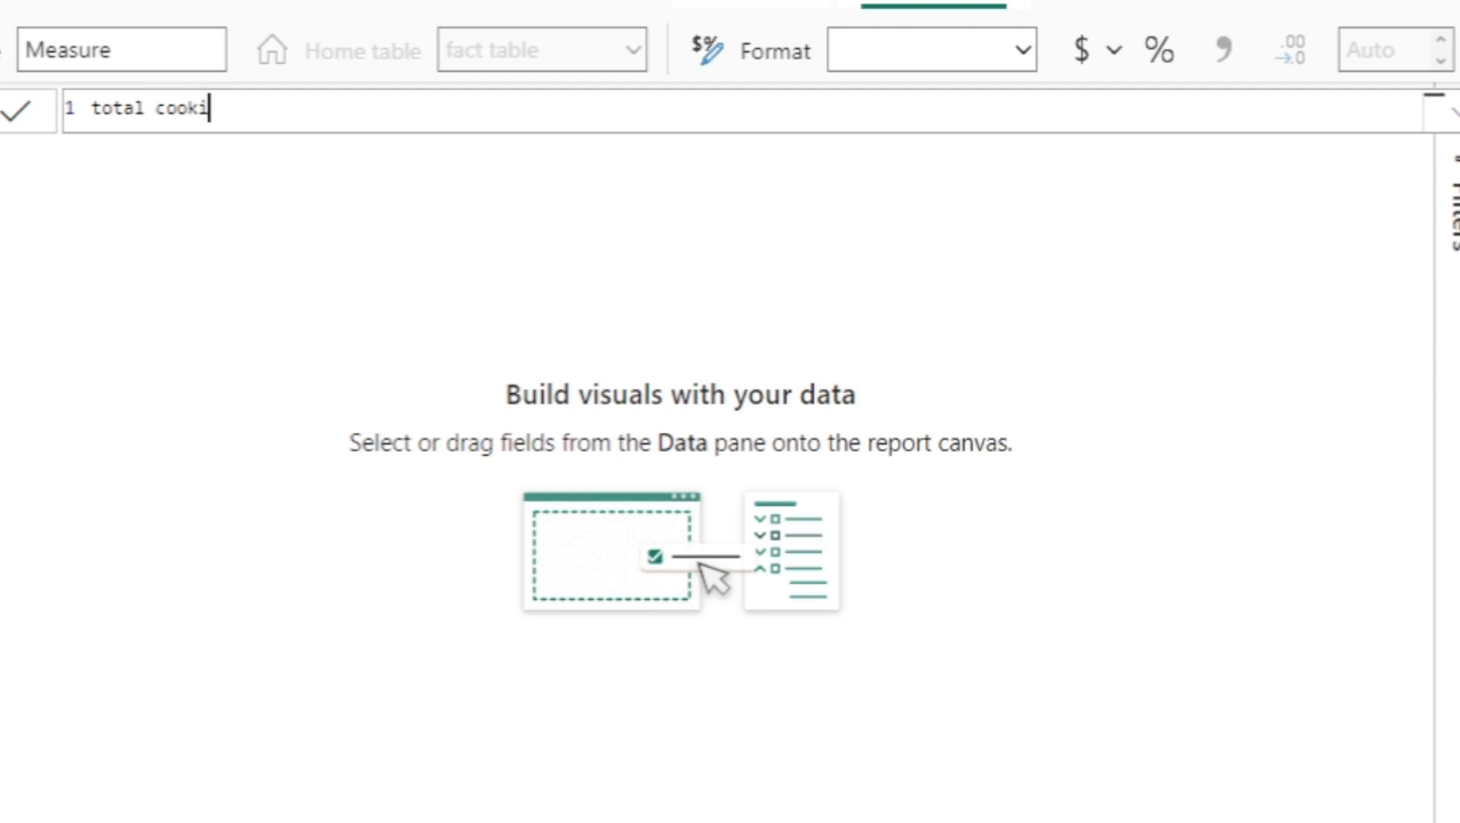
pyautogui.write('es sold =')
# Define the total cookies sold measure as SUM('fact table'[Cookies Shipped]) and commit it.
pyautogui.write('sum')
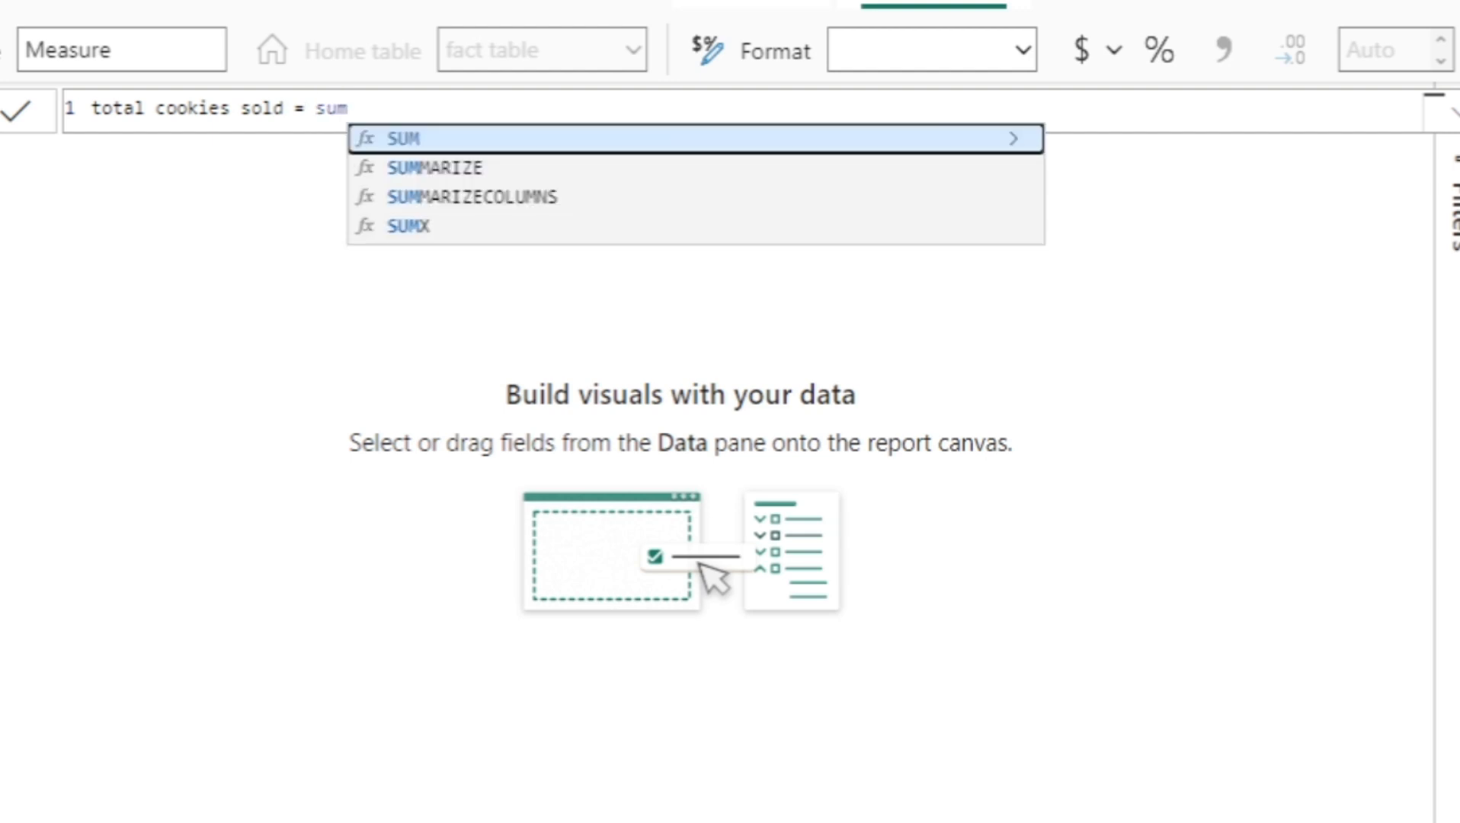
pyautogui.press('Tab')
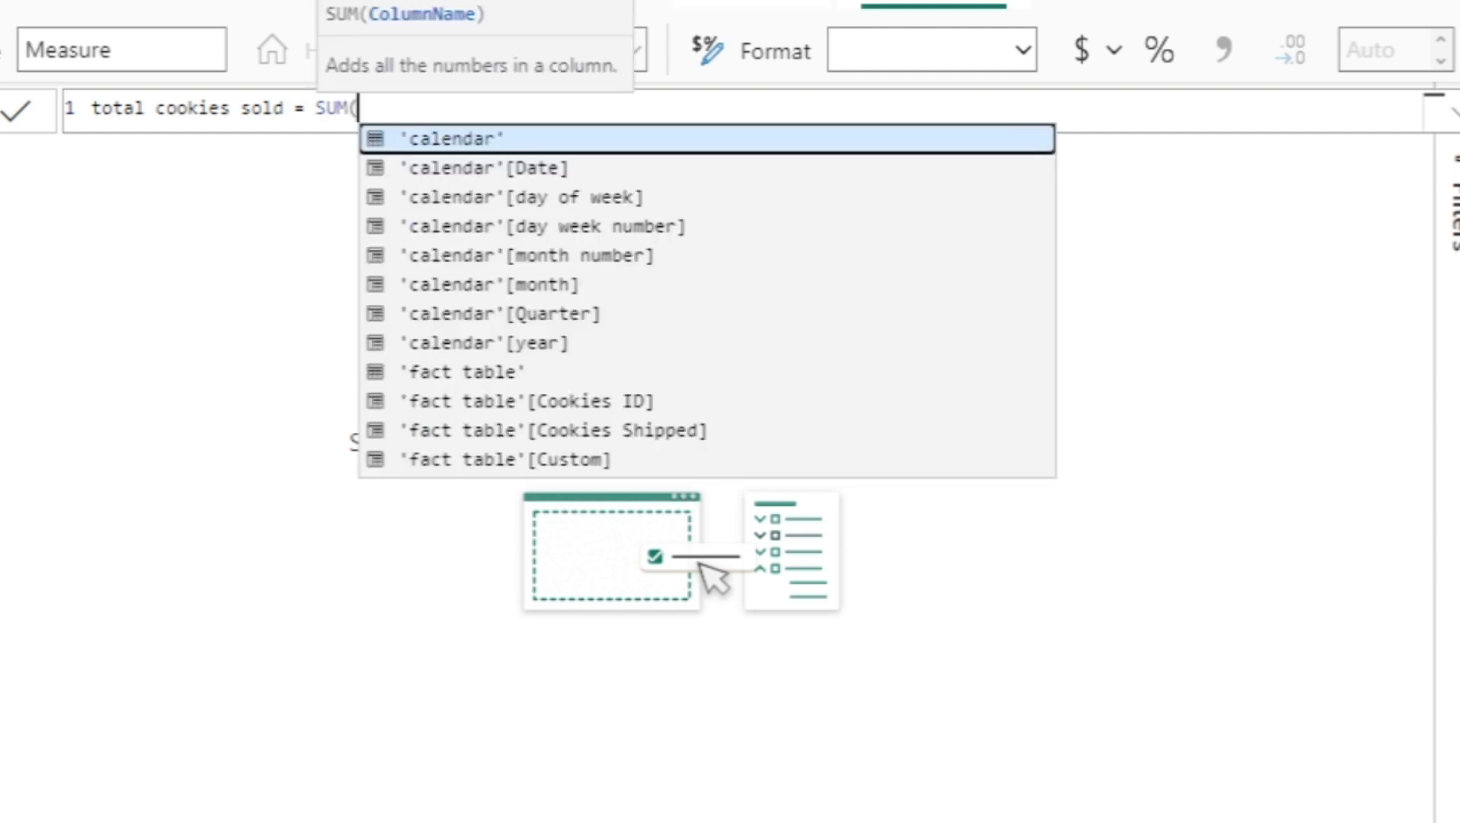
pyautogui.write('fa')
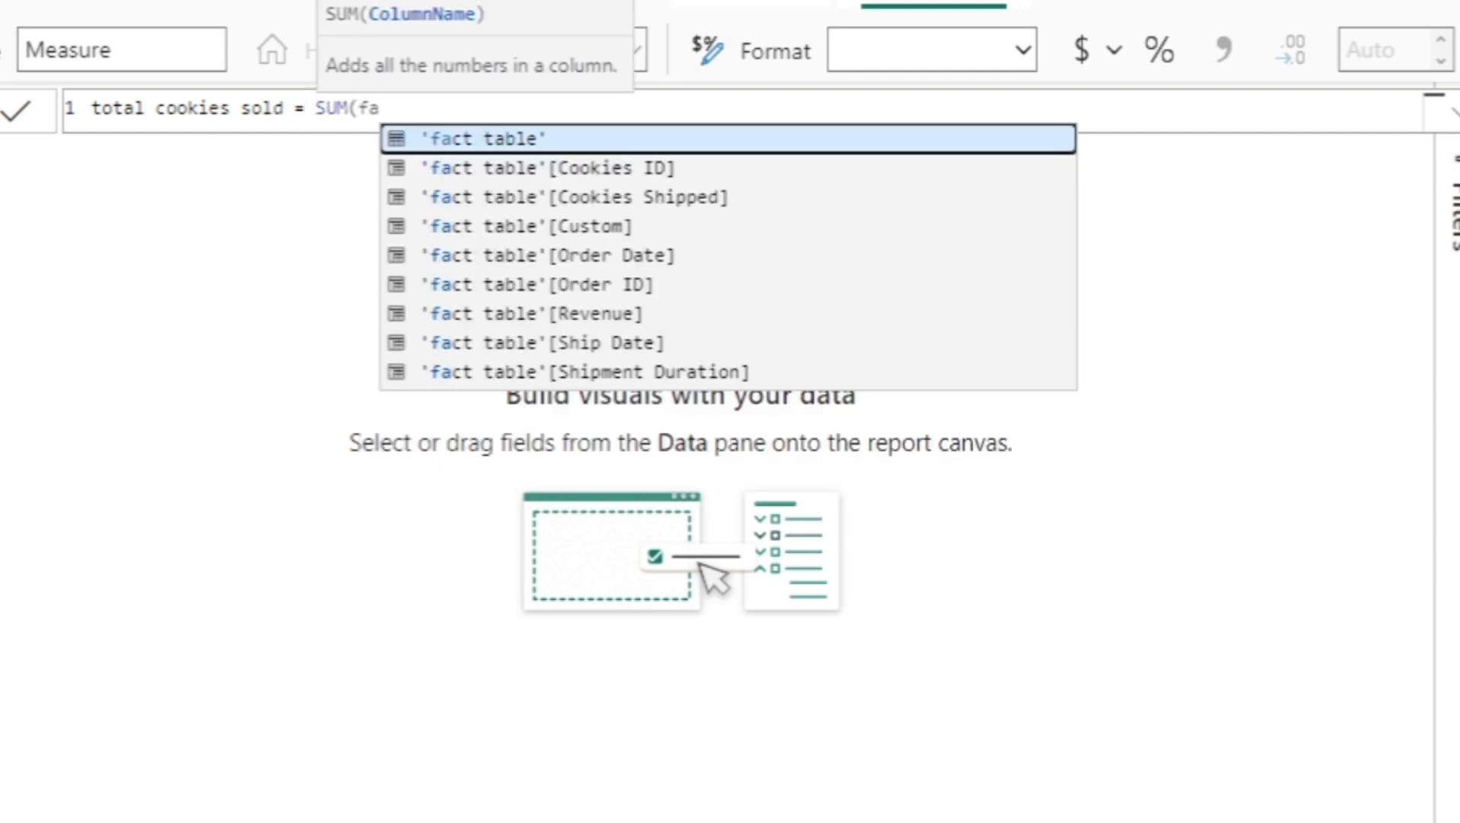
pyautogui.press('Down')
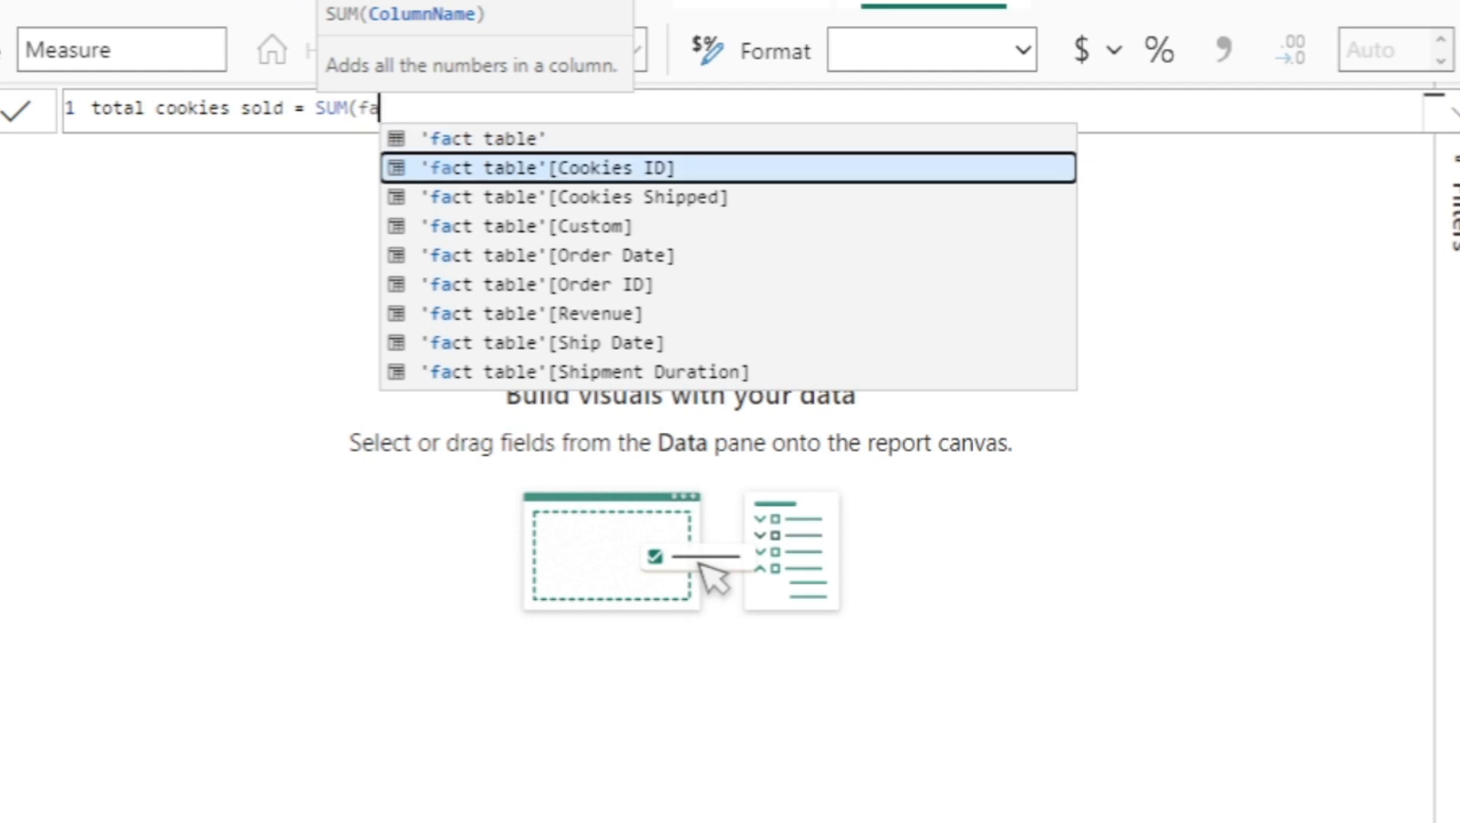
pyautogui.press('Down')
pyautogui.press('Down')
pyautogui.press('Down')
pyautogui.press('Down')
pyautogui.press('Down')
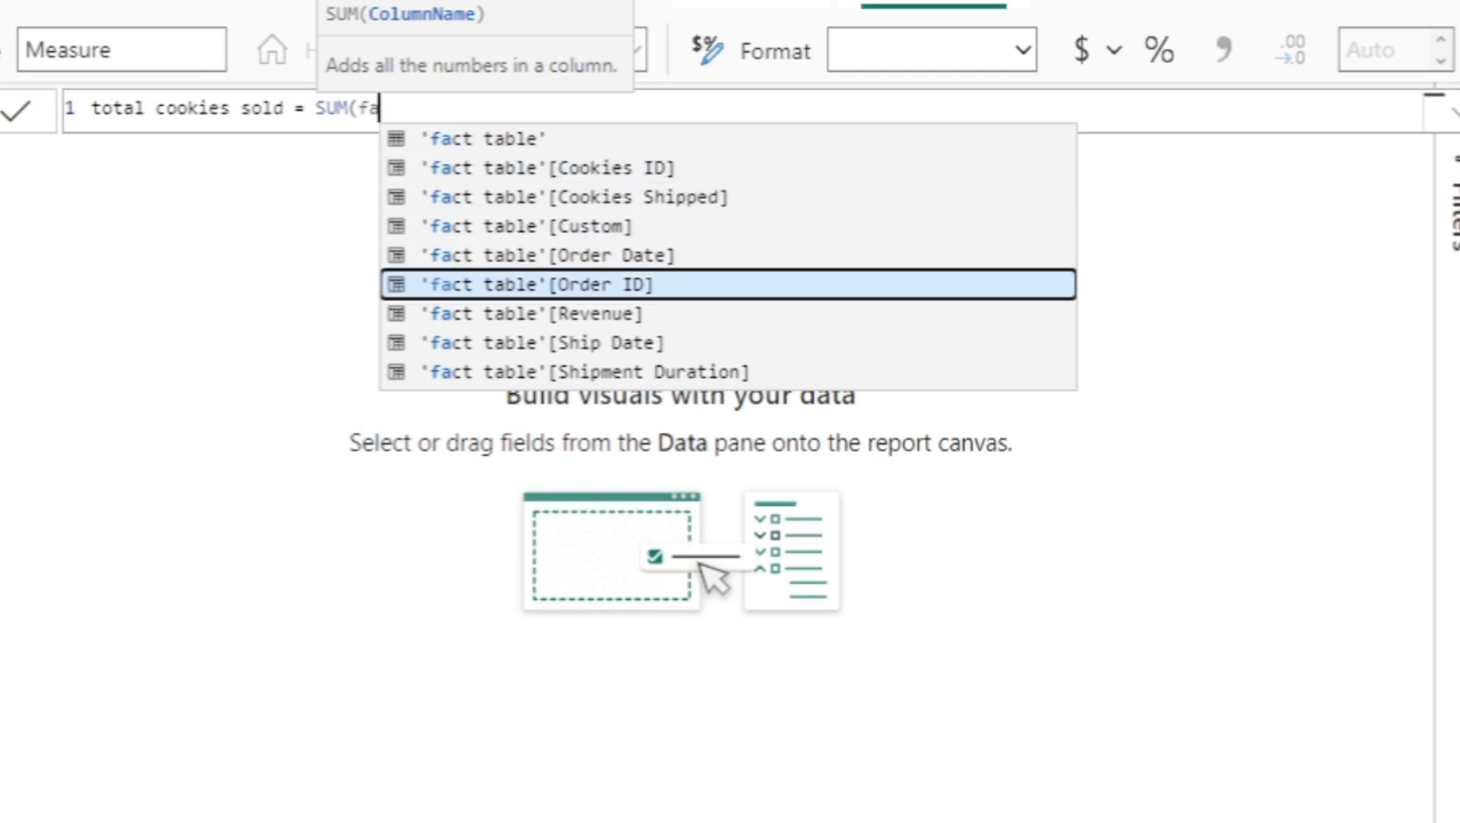
pyautogui.press('Up')
pyautogui.press('Up')
pyautogui.press('Up')
pyautogui.press('Up')
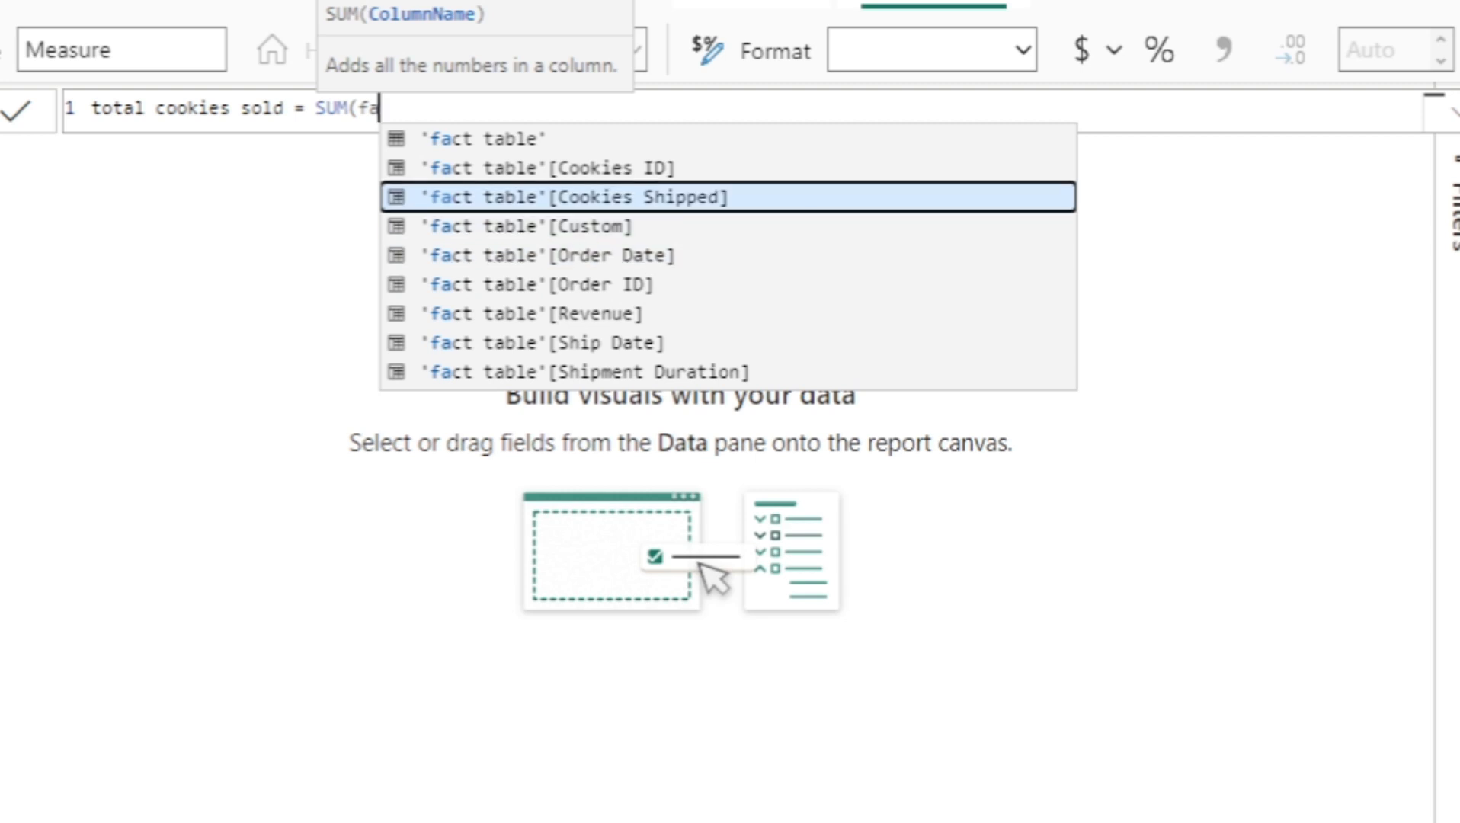
pyautogui.press('Tab')
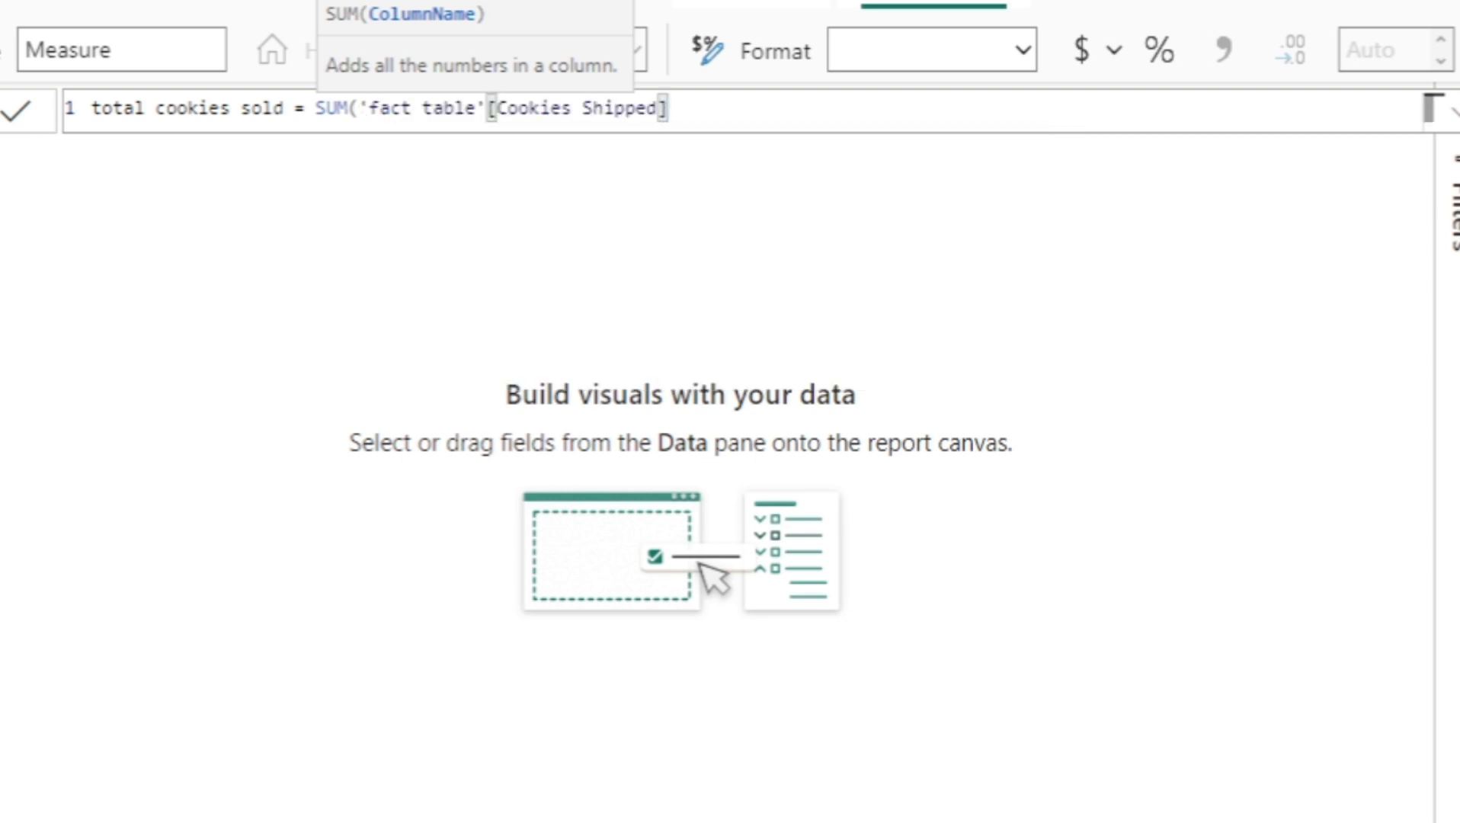
pyautogui.write(')')
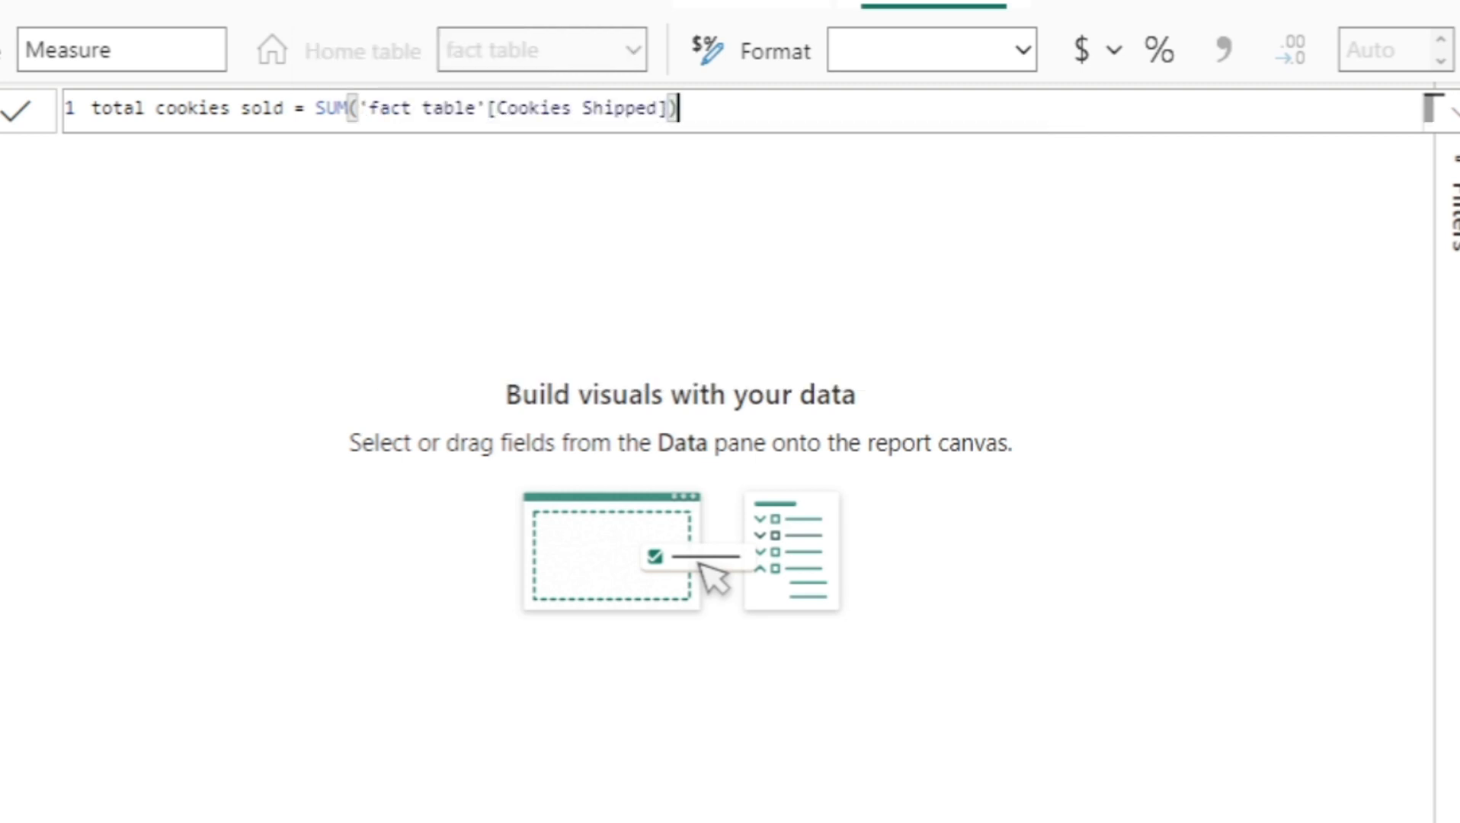
pyautogui.press('Return')
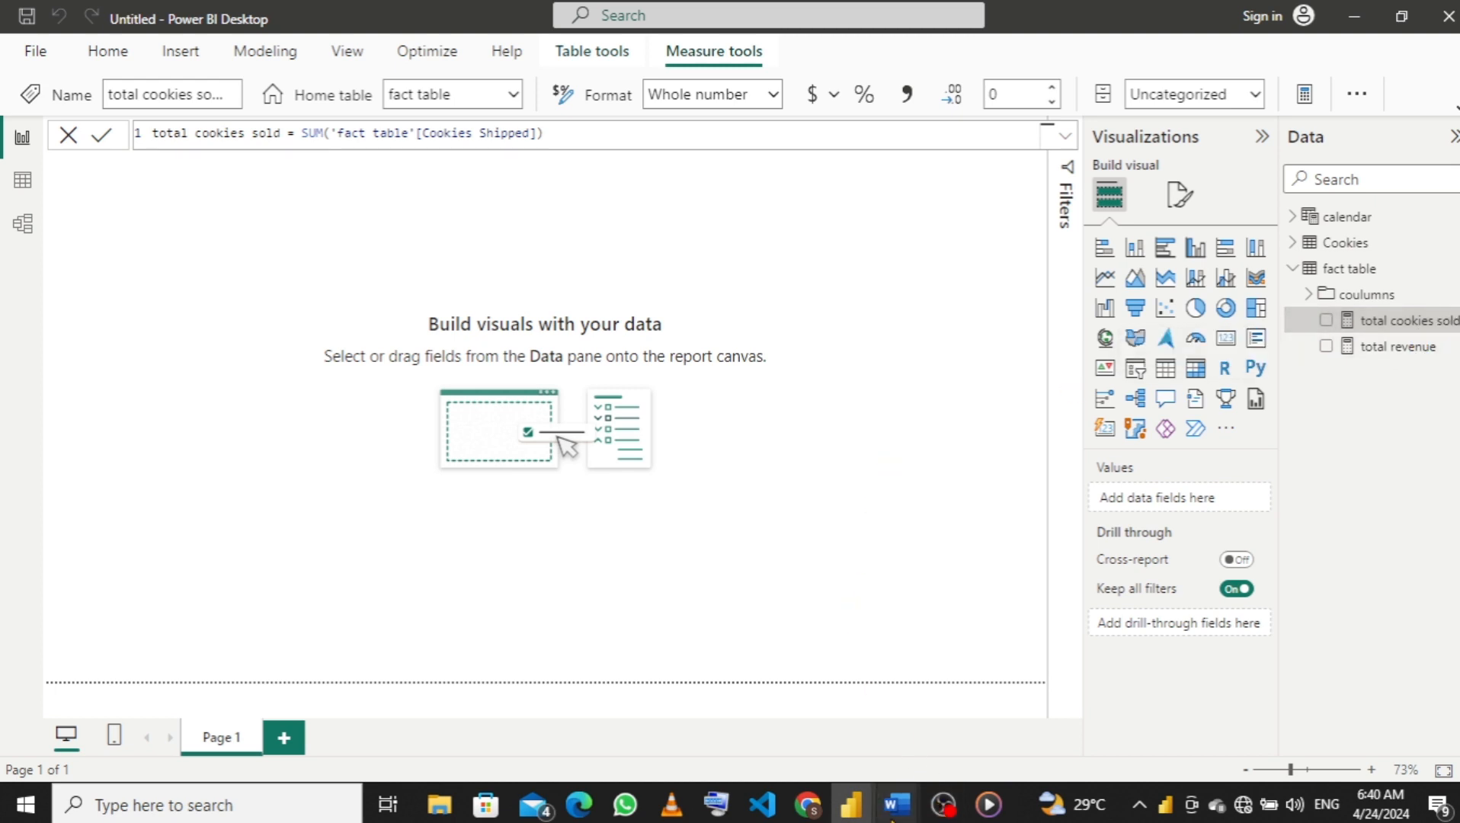
# Switch to the Avera (AutoRecovered) document in Word to check the secondary KPI list, and return to the untitled Power BI report.
pyautogui.moveTo(894, 812)
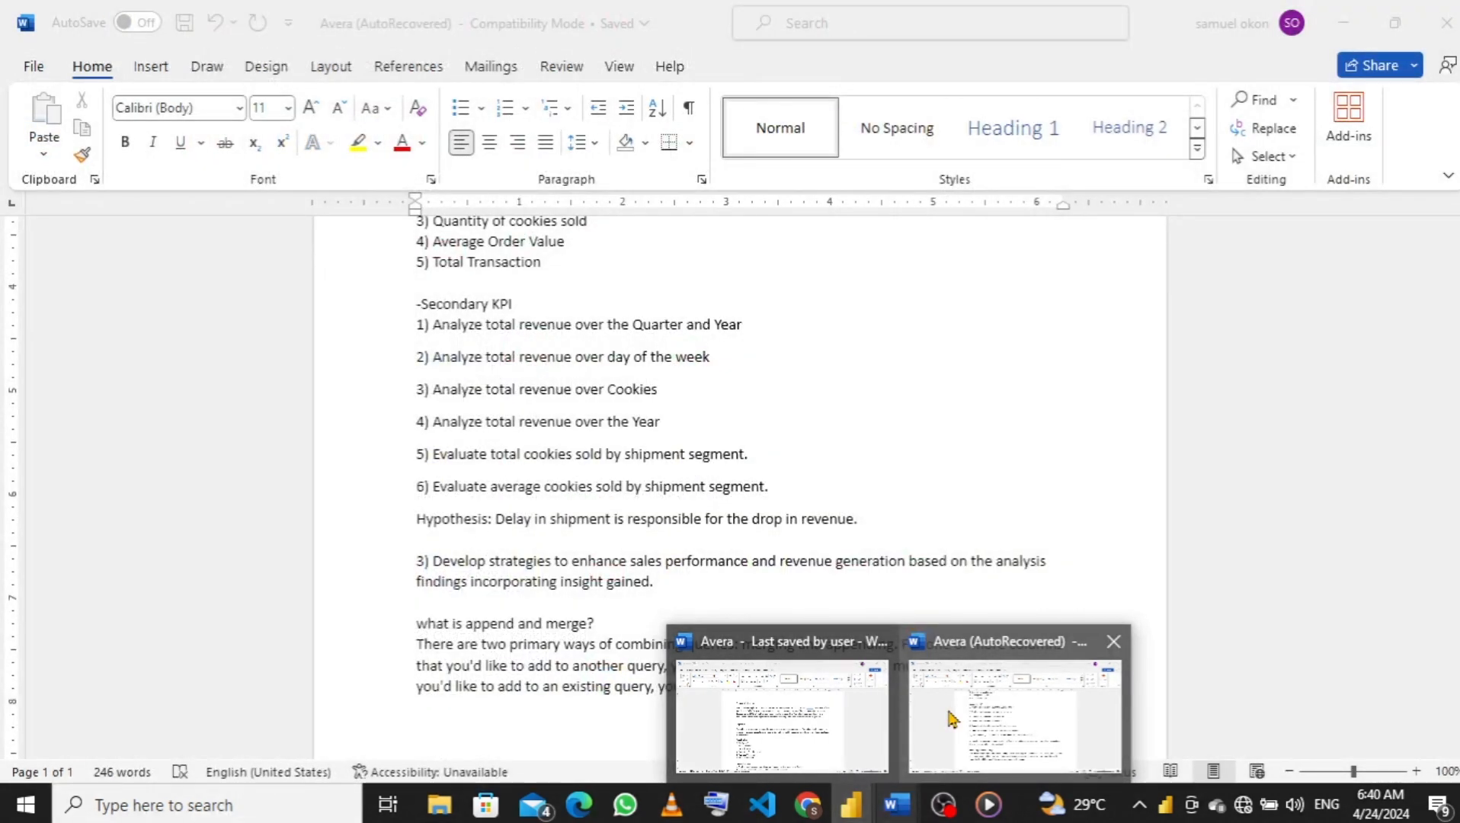
pyautogui.click(950, 716)
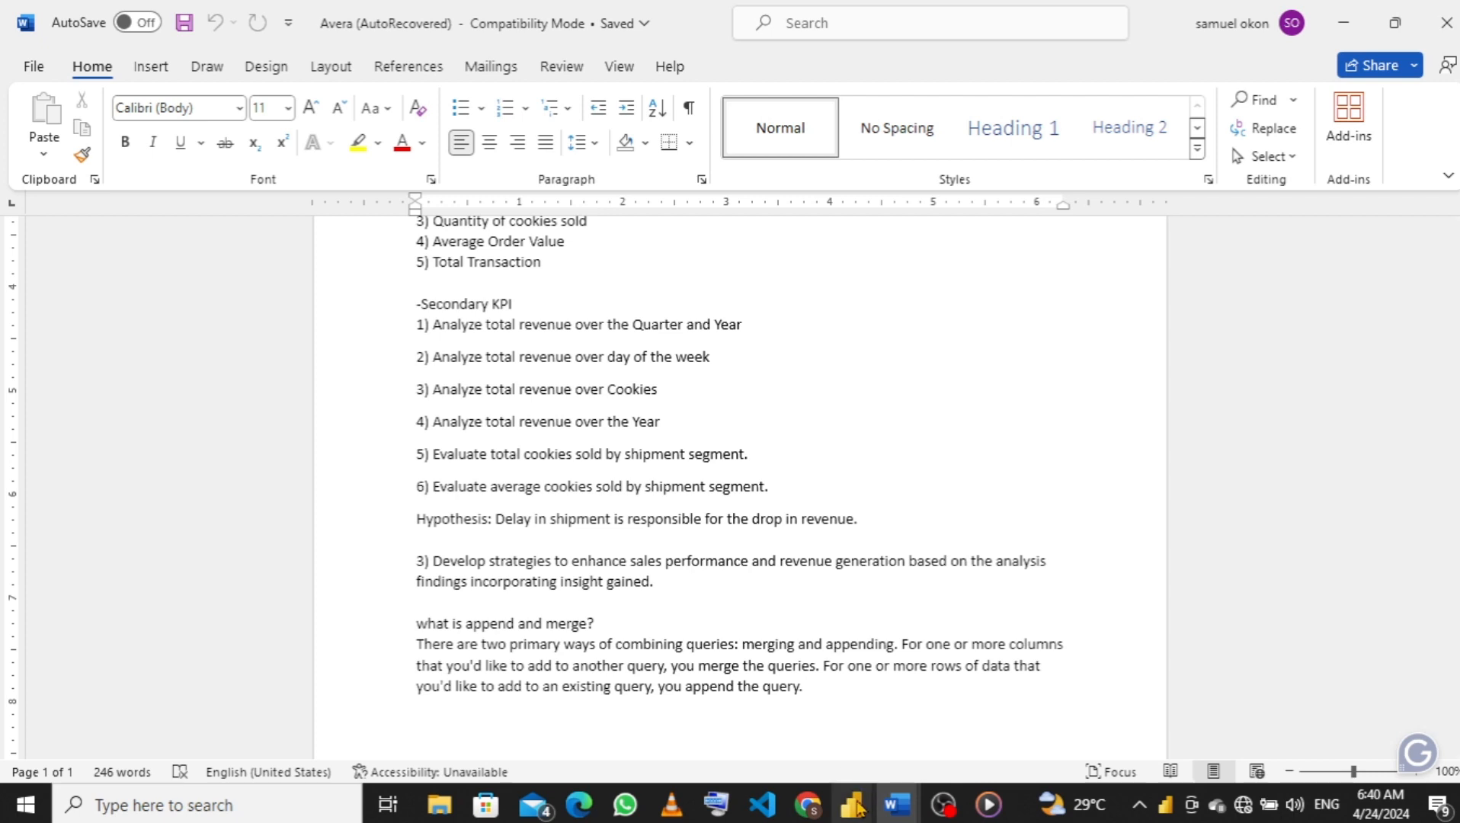
pyautogui.moveTo(855, 810)
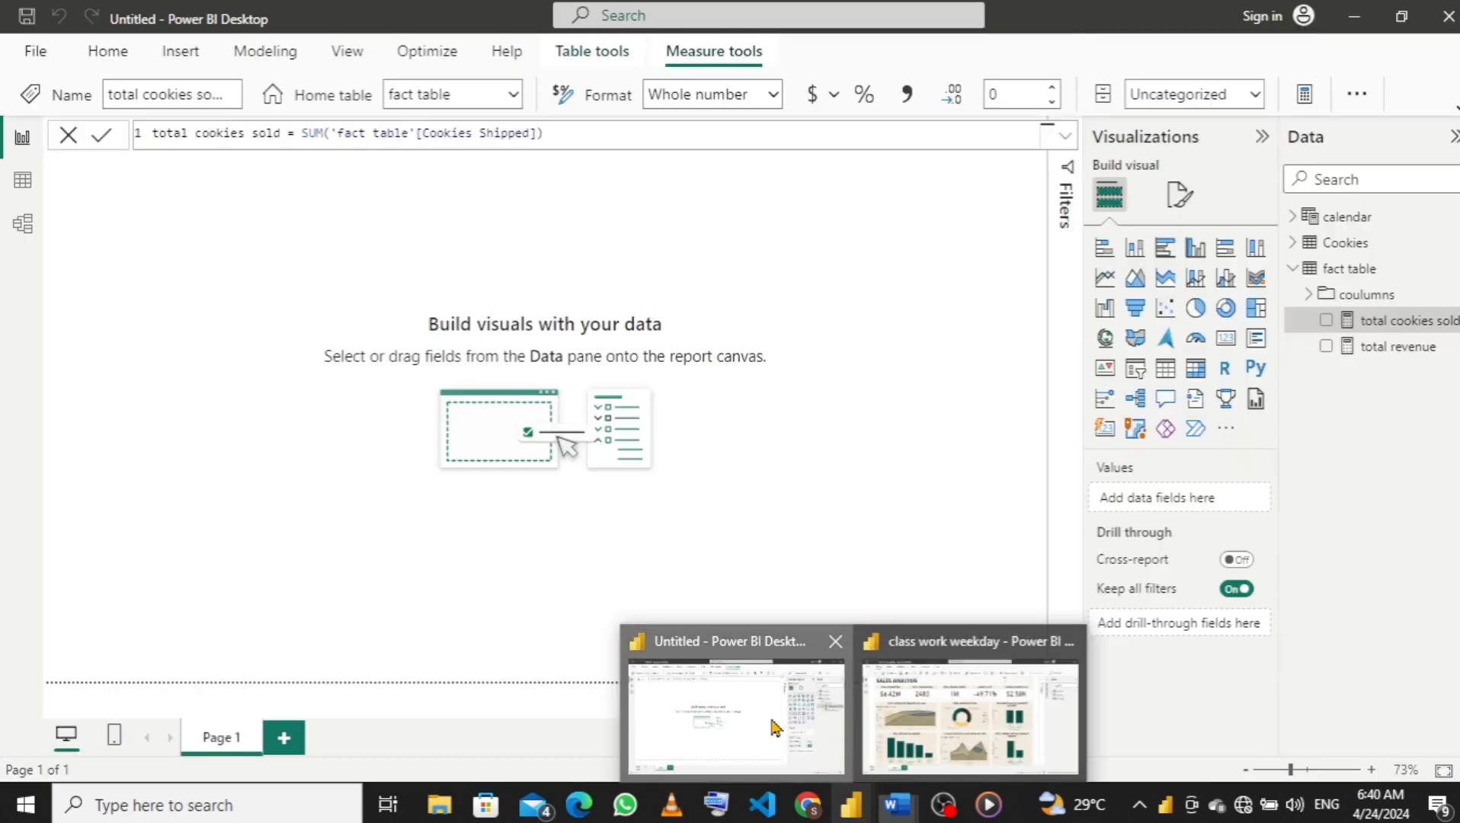
pyautogui.click(769, 713)
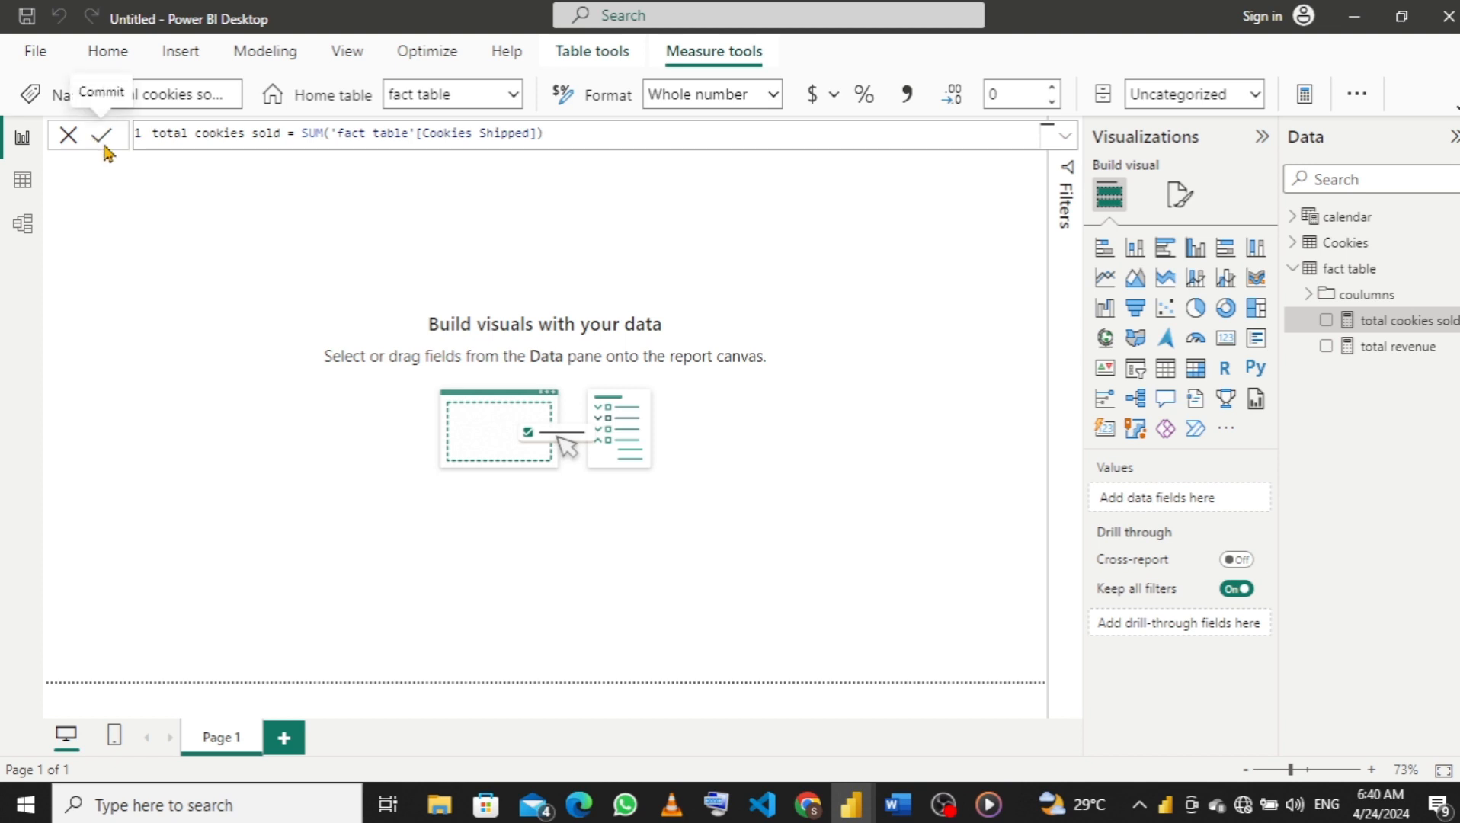
# Add an area chart to the report page, shift it slightly down and widen it.
pyautogui.click(1134, 281)
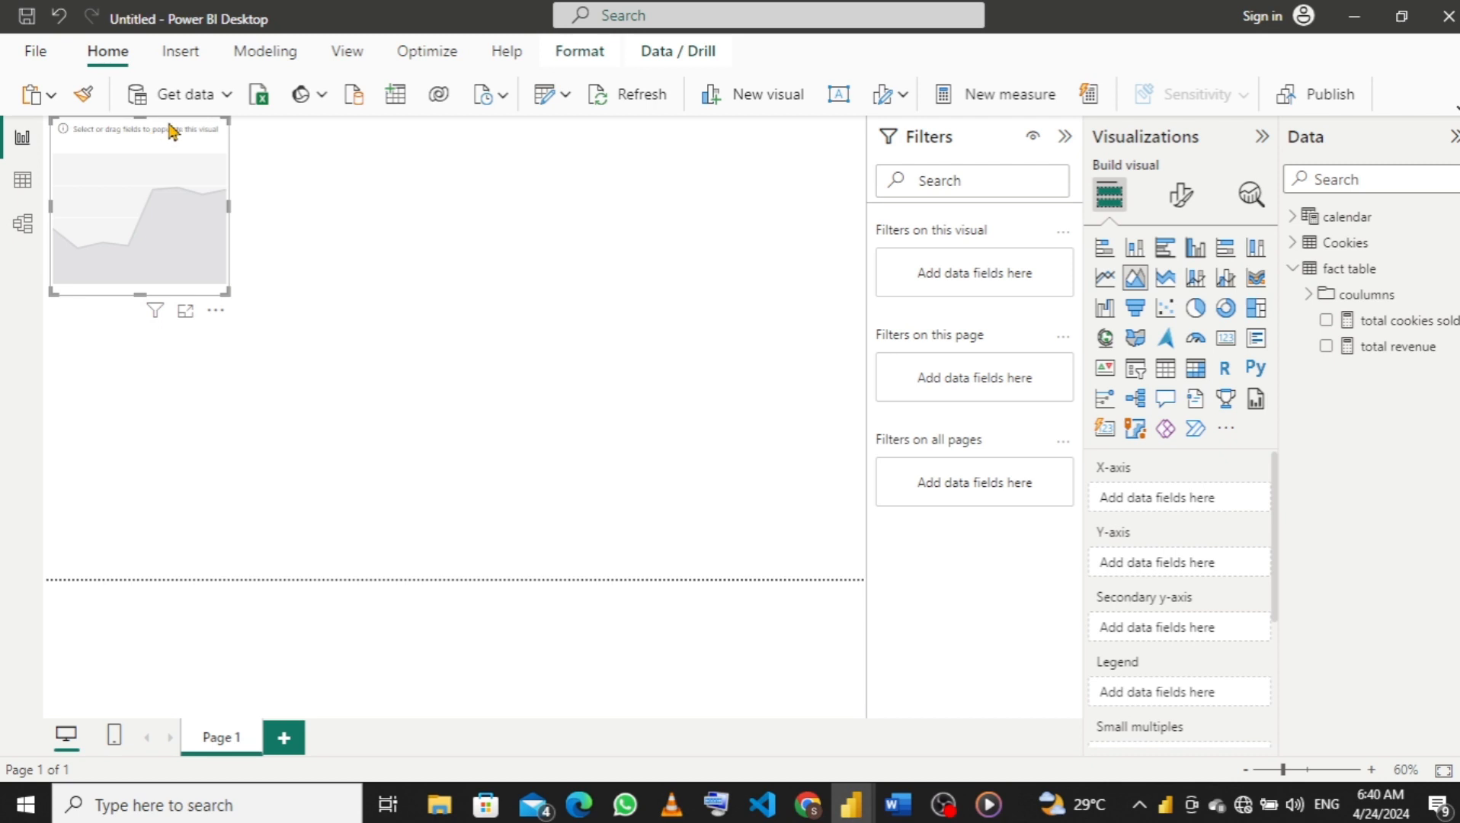
pyautogui.moveTo(174, 131); pyautogui.dragTo(171, 186)
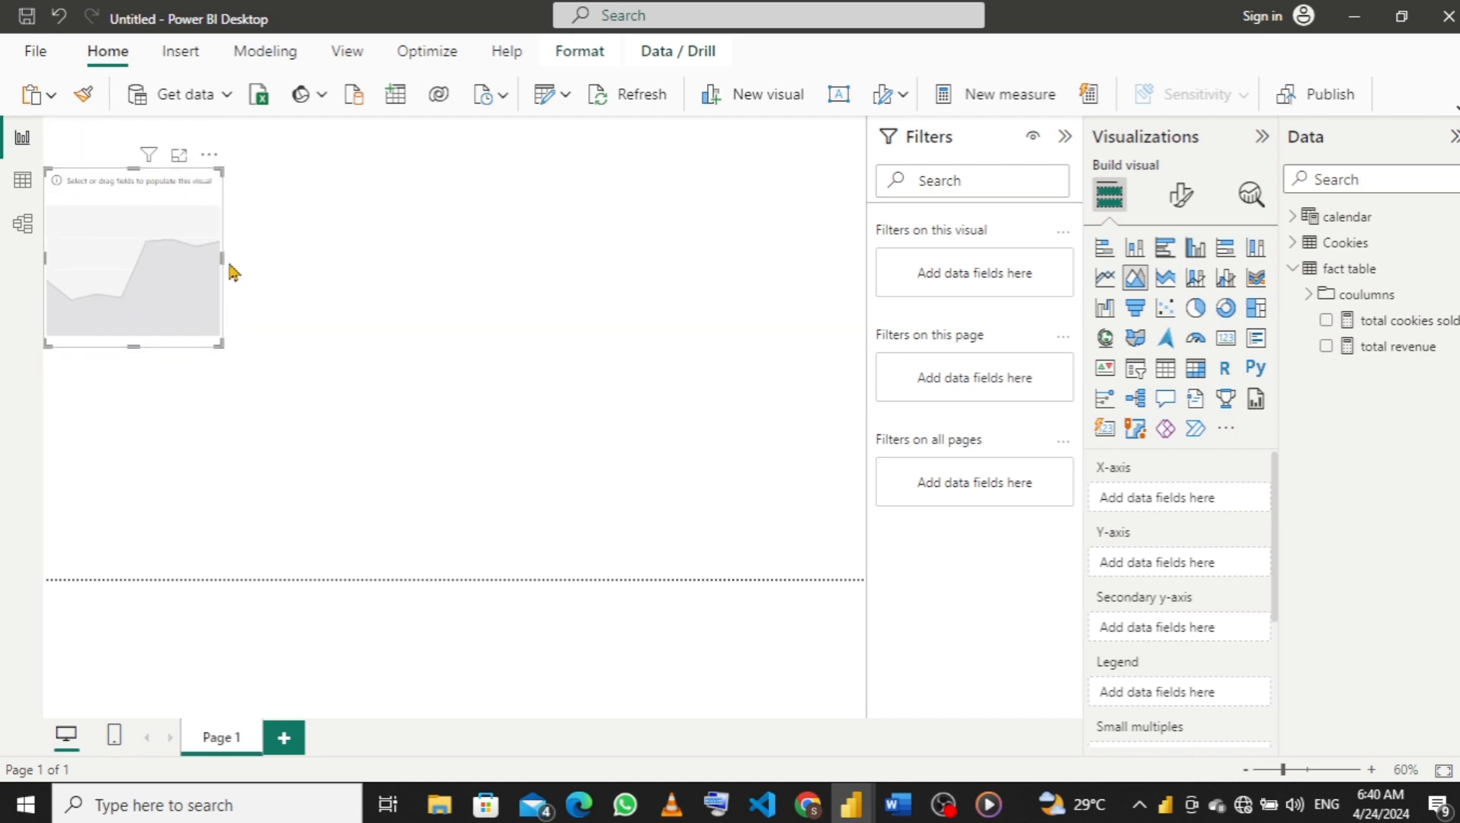
pyautogui.moveTo(222, 255); pyautogui.dragTo(273, 259)
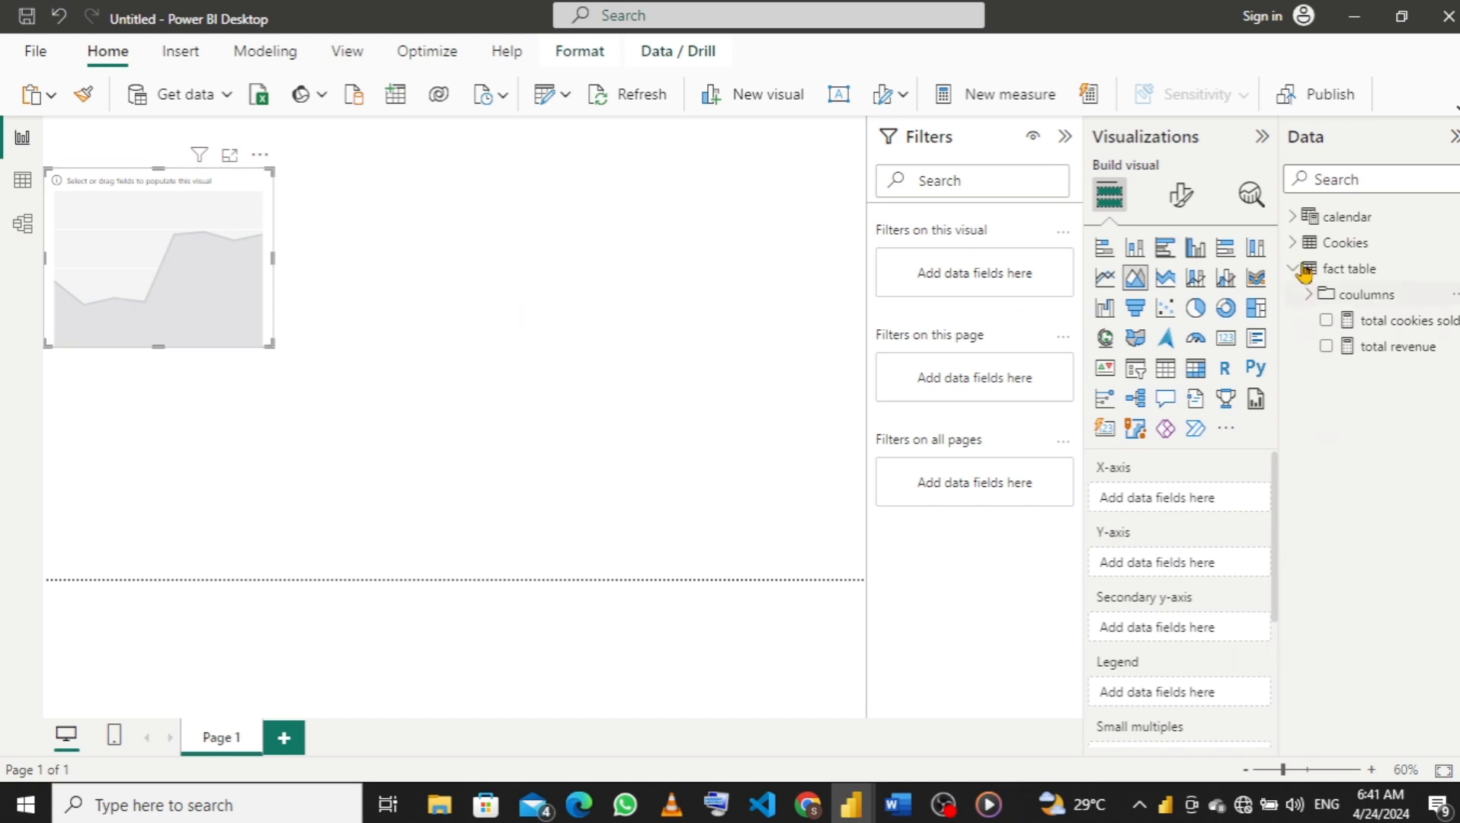
# Plot total revenue by the calendar's Quarter with year as legend in the area chart, and widen and move it to the page's lower edge.
pyautogui.click(1292, 244)
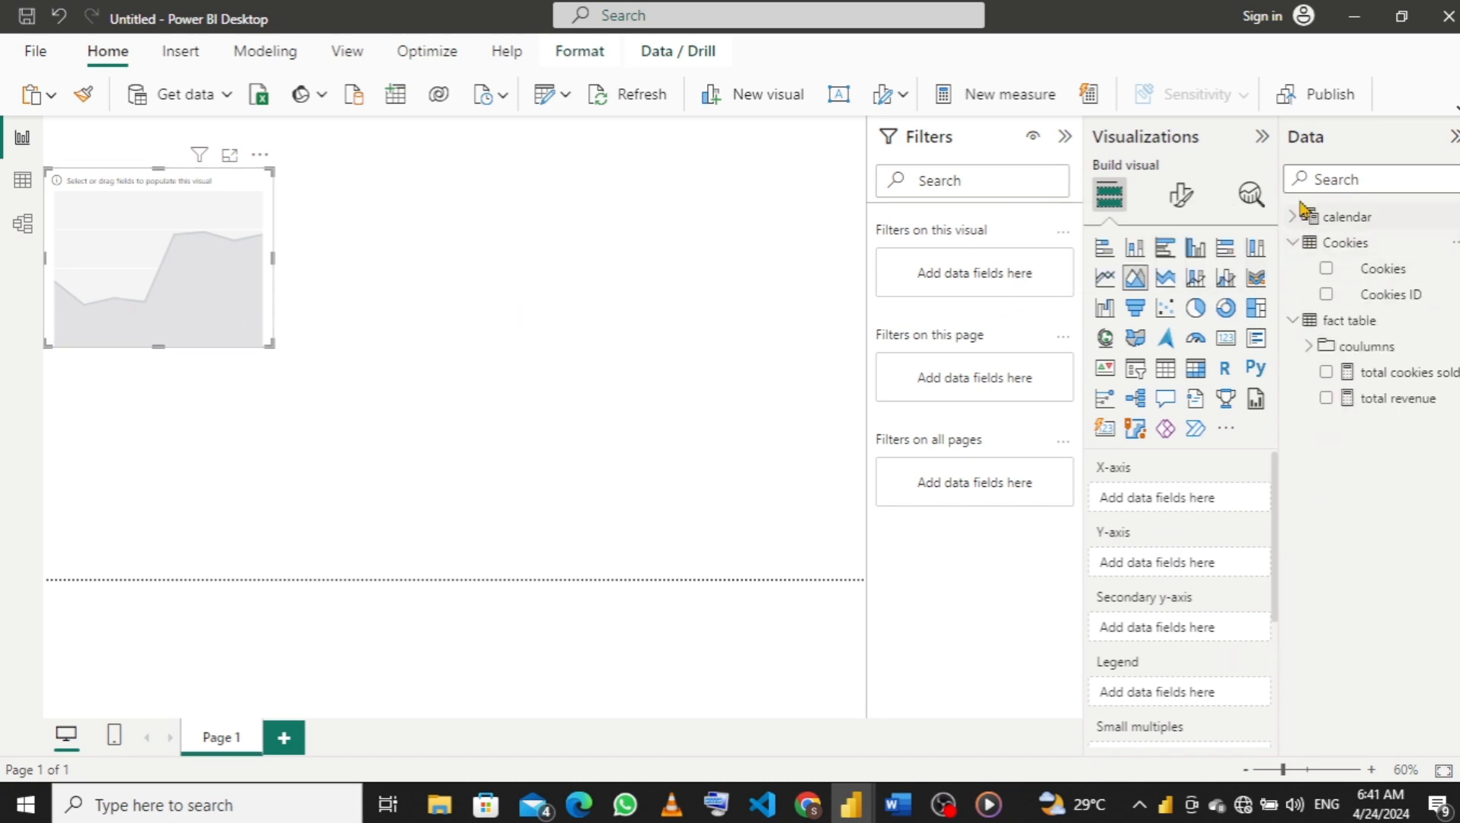
pyautogui.click(1291, 217)
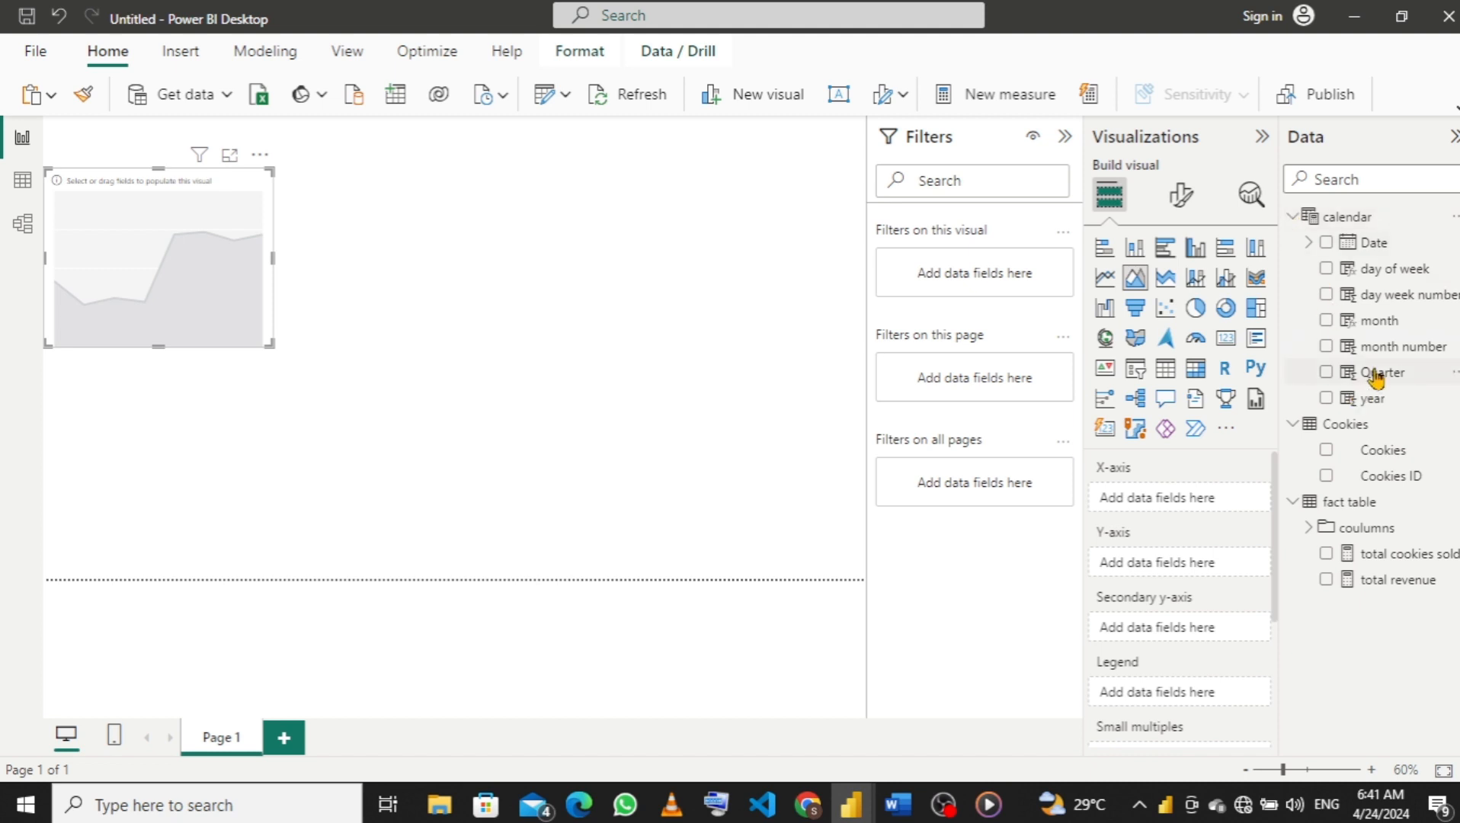
pyautogui.moveTo(1376, 378); pyautogui.dragTo(1149, 508)
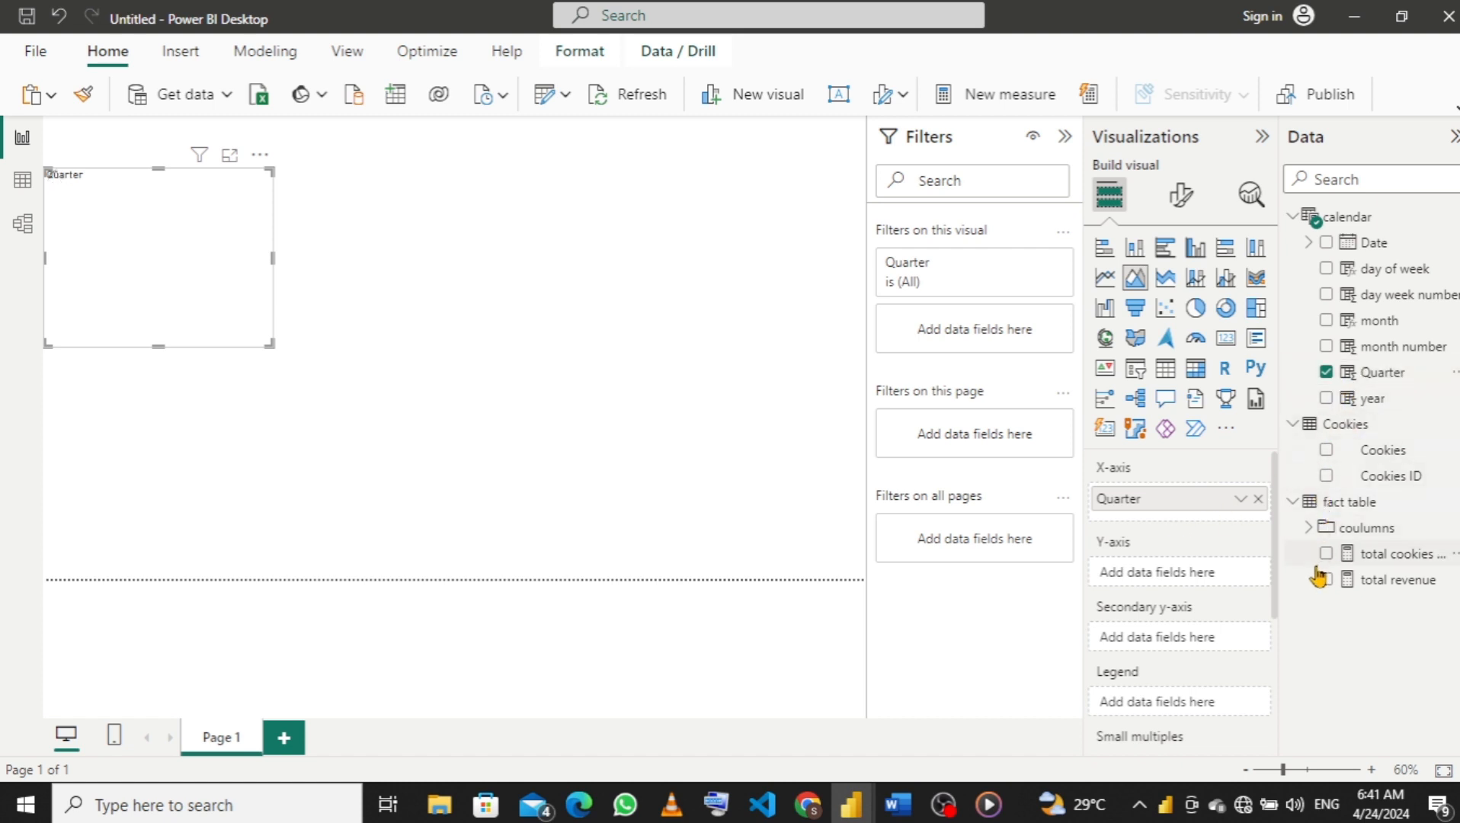
pyautogui.moveTo(1376, 581); pyautogui.dragTo(1163, 575)
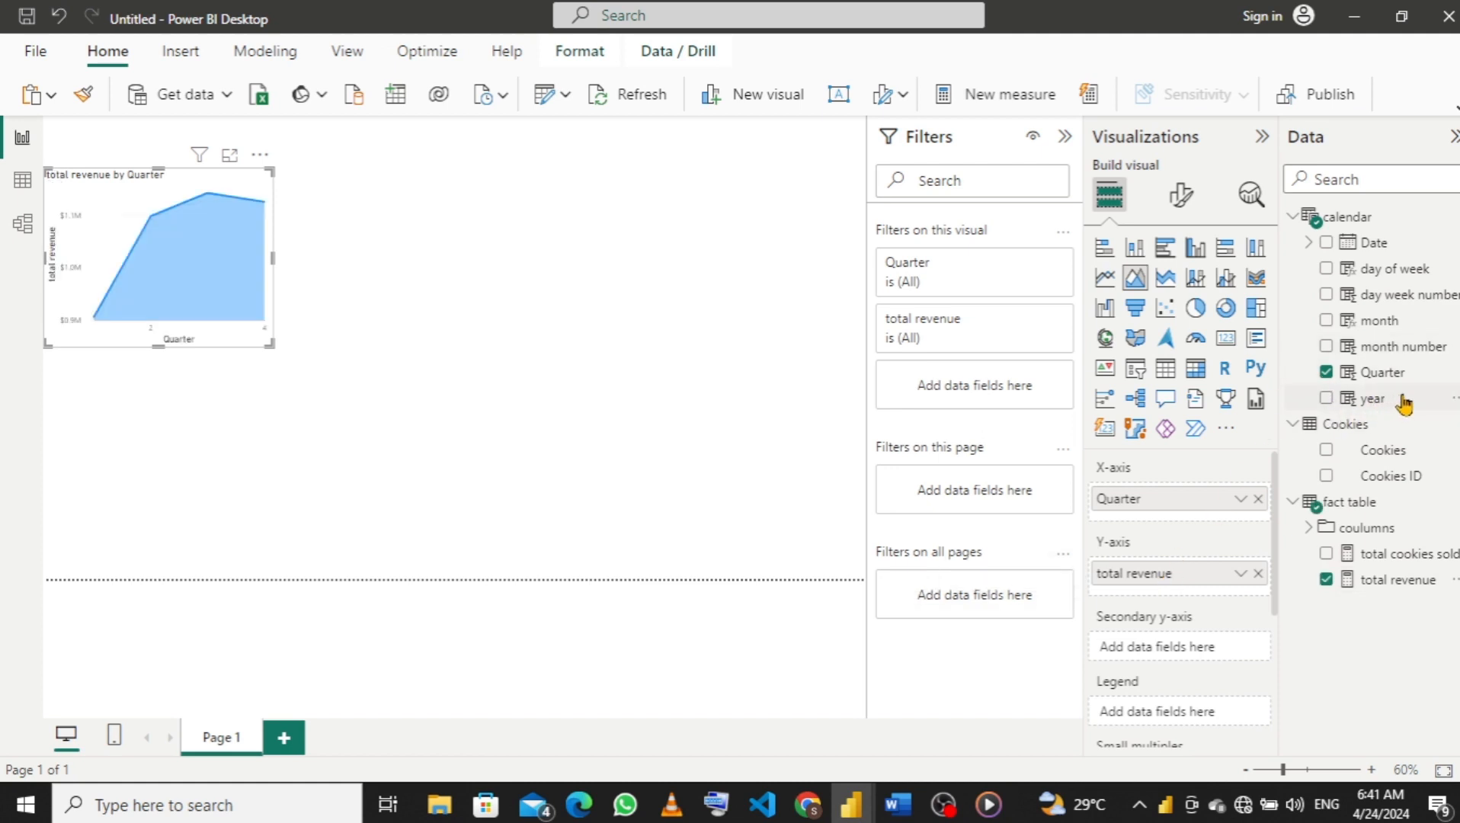
pyautogui.moveTo(1402, 400); pyautogui.dragTo(1180, 714)
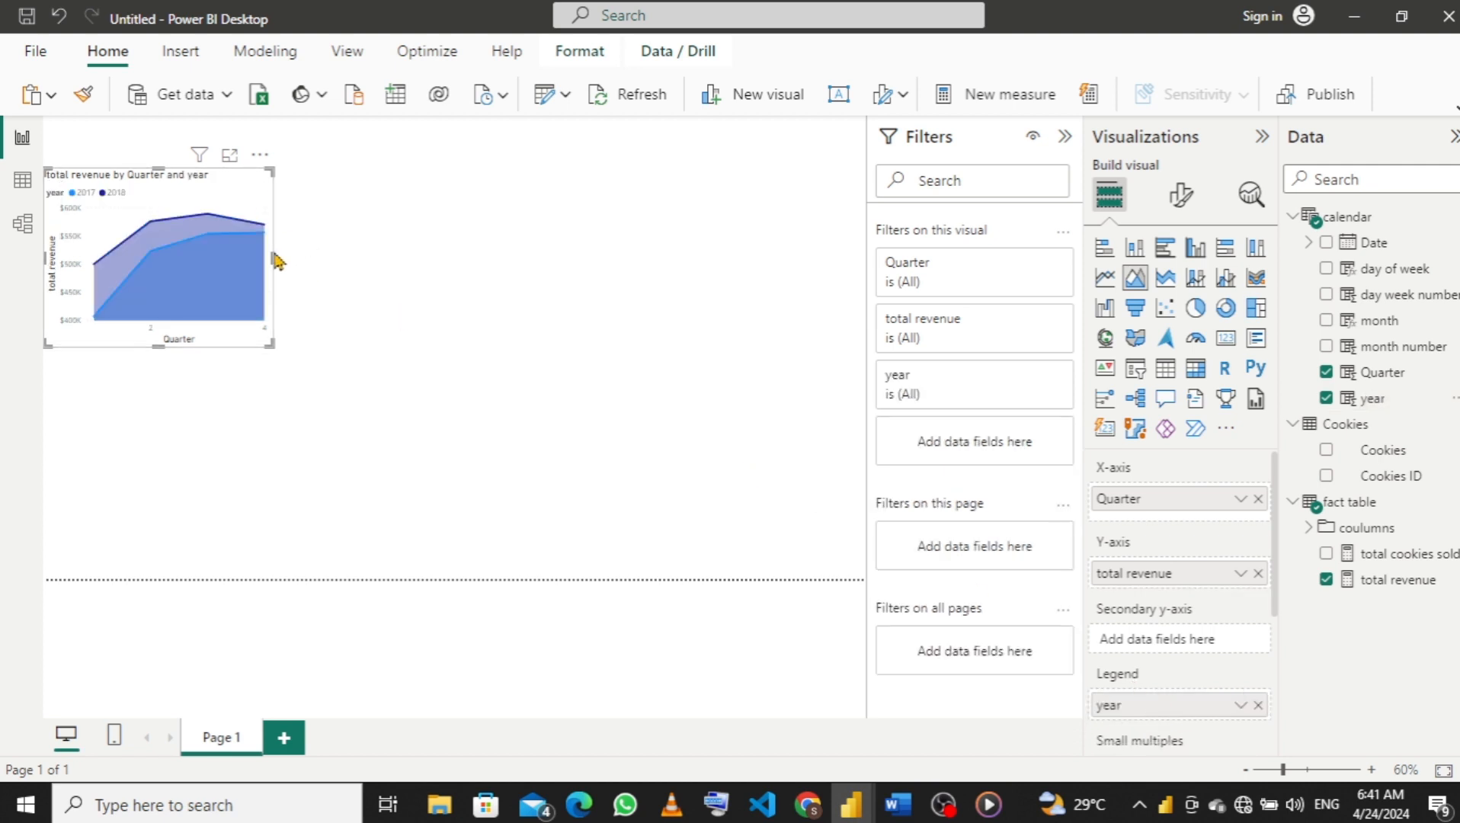
pyautogui.moveTo(278, 265); pyautogui.dragTo(421, 268)
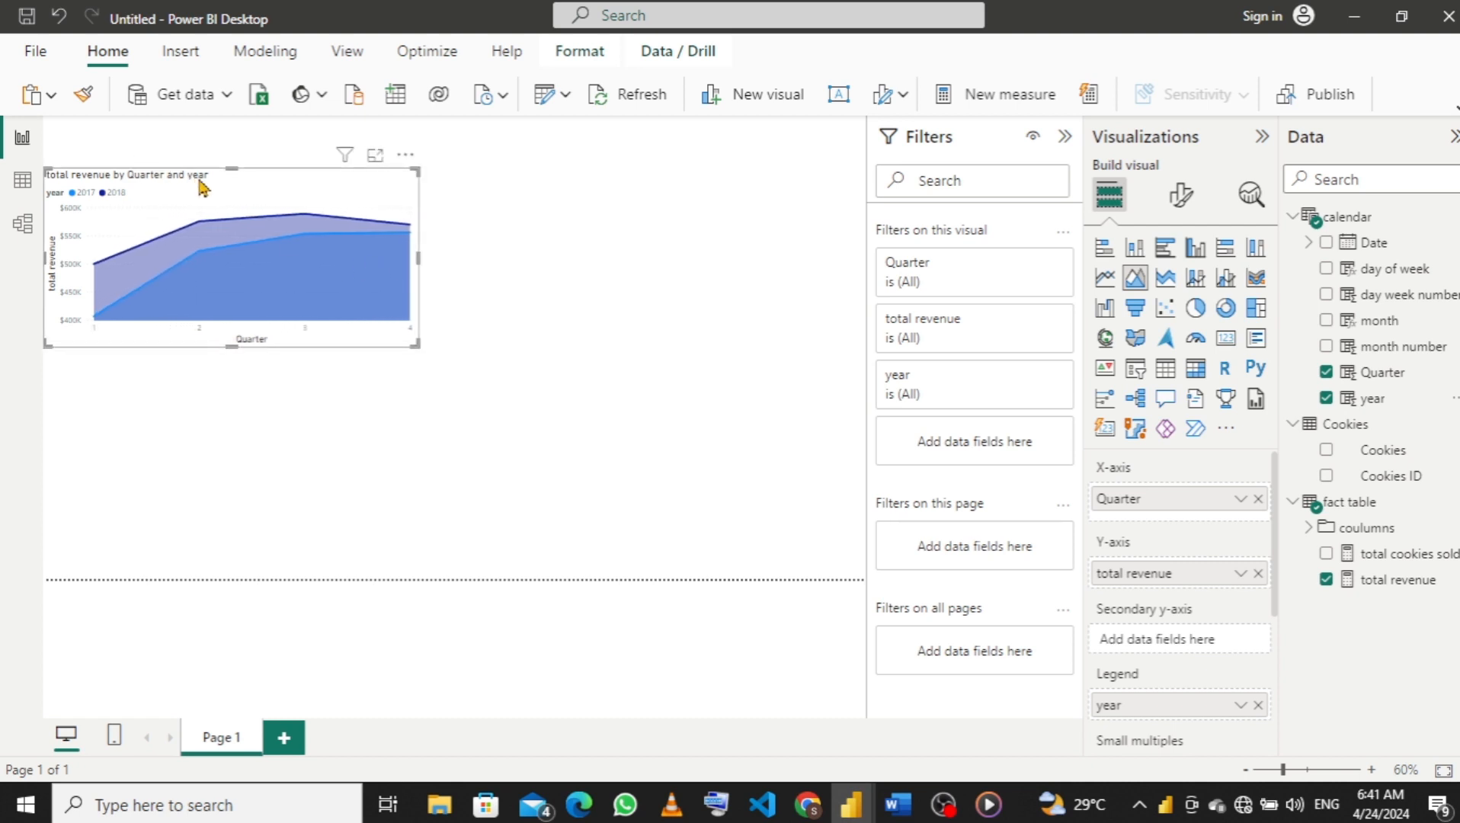
pyautogui.moveTo(202, 186); pyautogui.dragTo(199, 450)
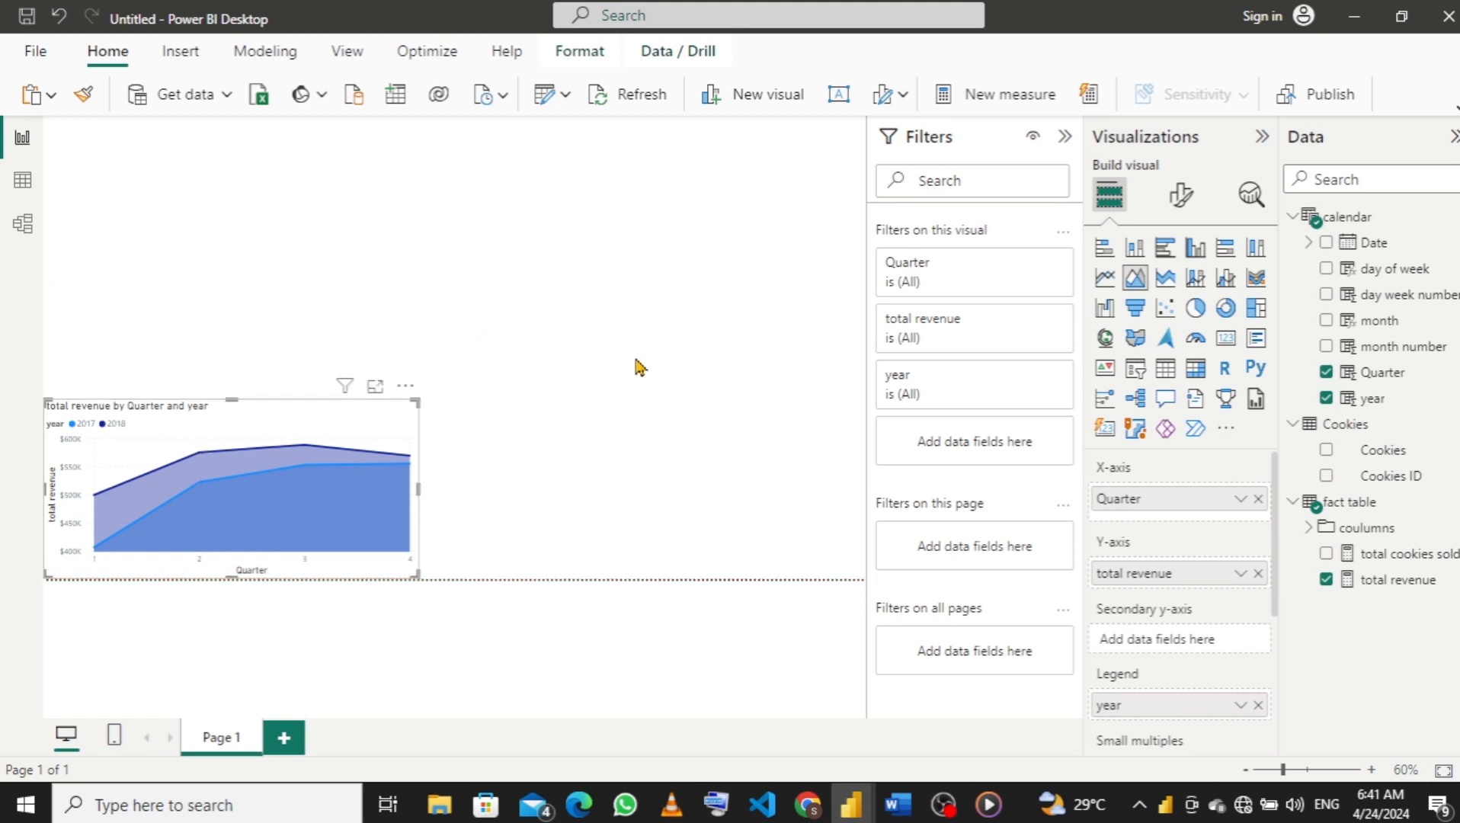
# Read the next secondary KPI in the Avera (AutoRecovered) Word document and go back to the Power BI report.
pyautogui.click(897, 803)
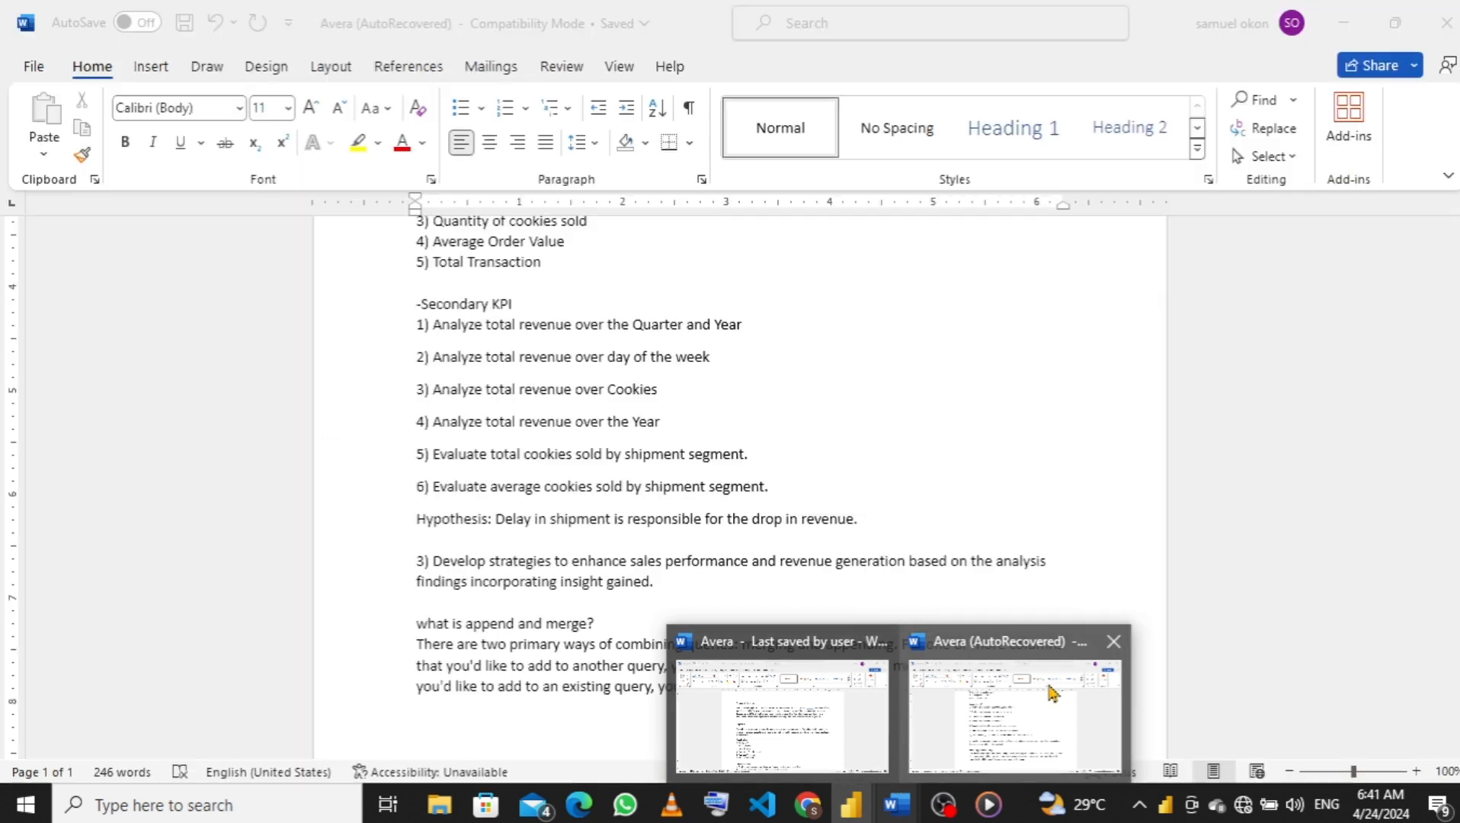
pyautogui.click(1050, 692)
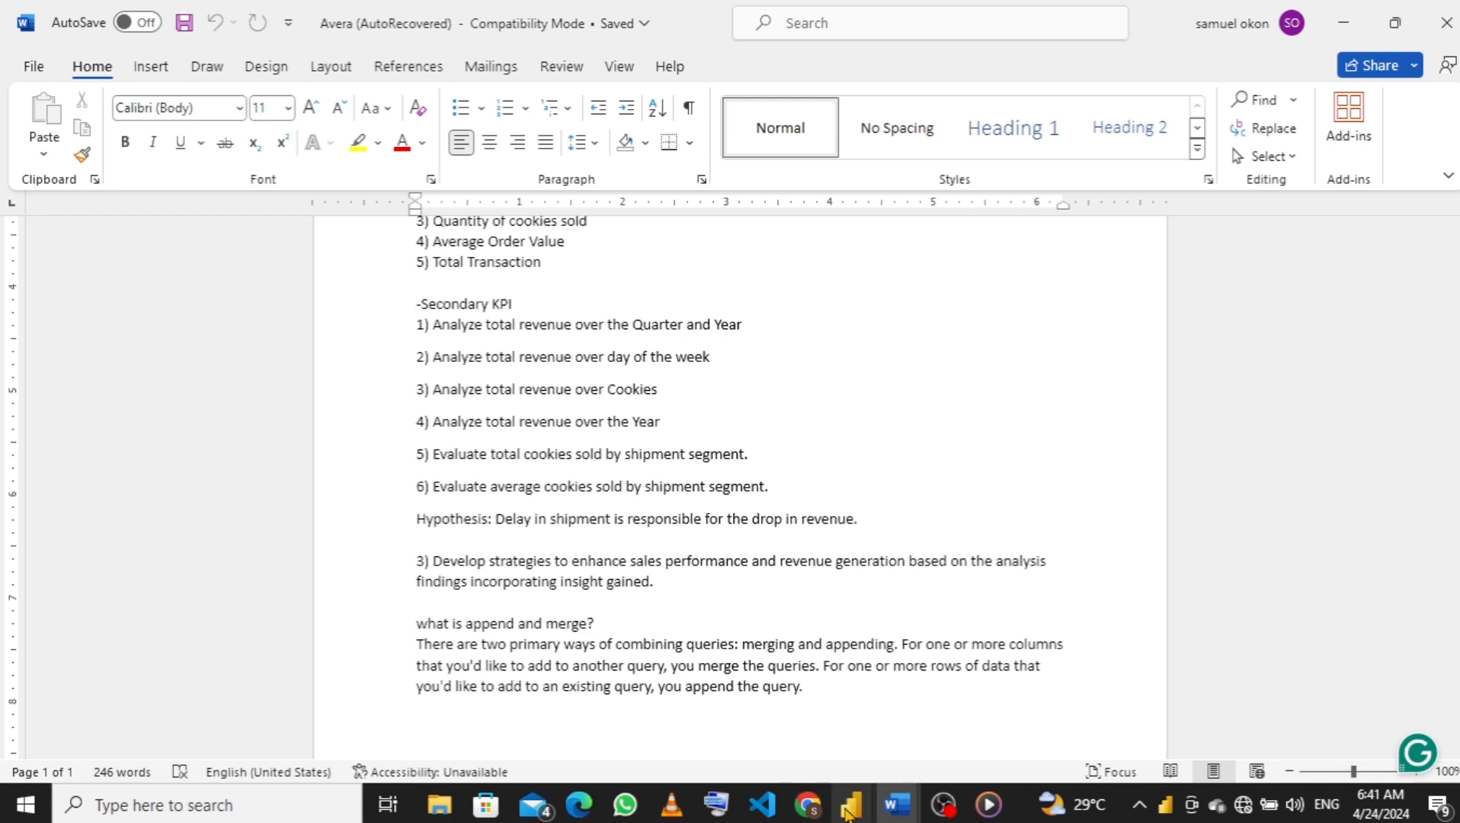
pyautogui.moveTo(848, 814)
pyautogui.click(713, 732)
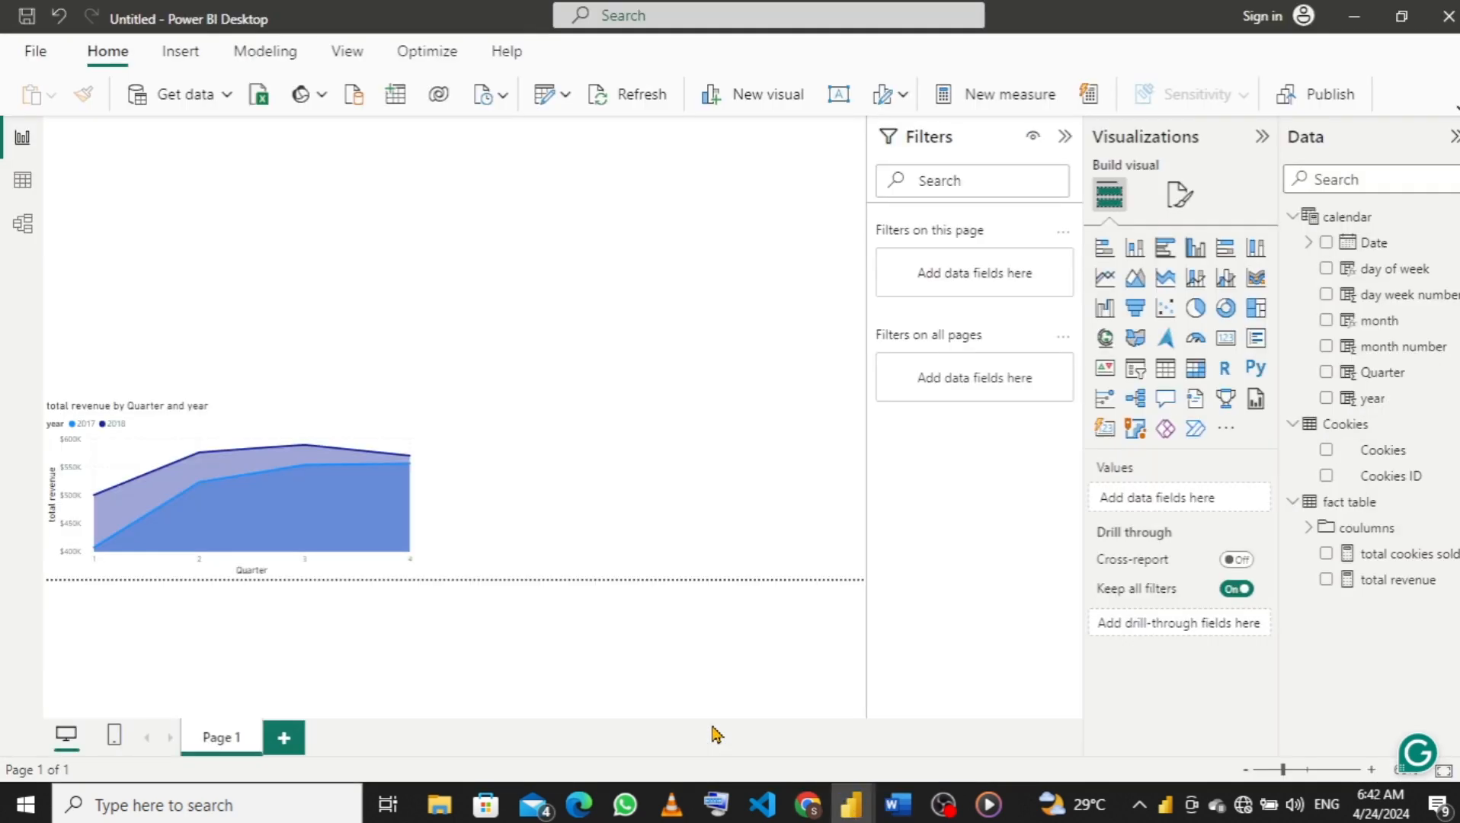
# Save the report as a Power BI file named youtube tutorial video in the class material folder.
pyautogui.click(25, 15)
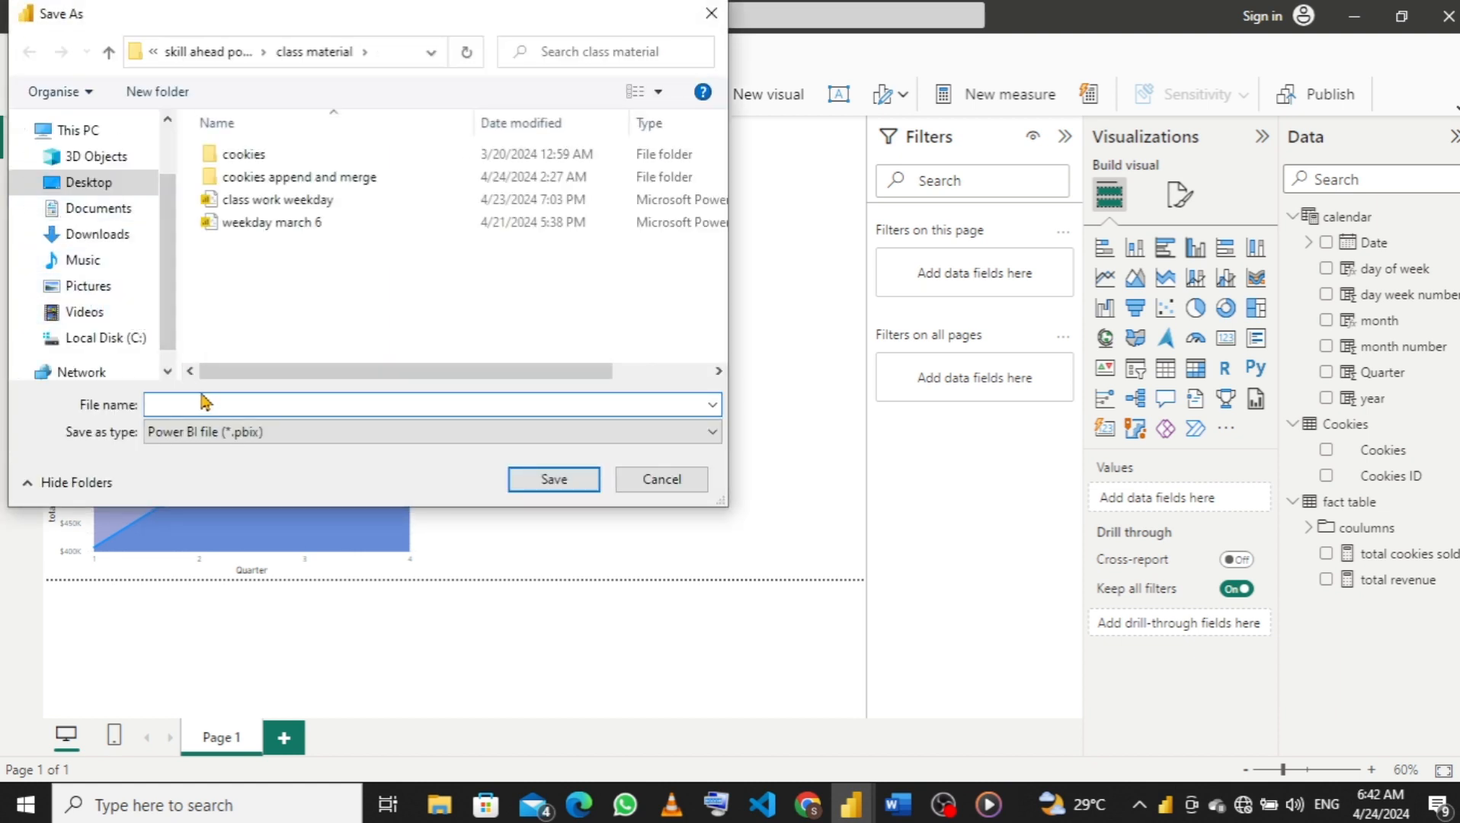
pyautogui.write('t')
pyautogui.write('y')
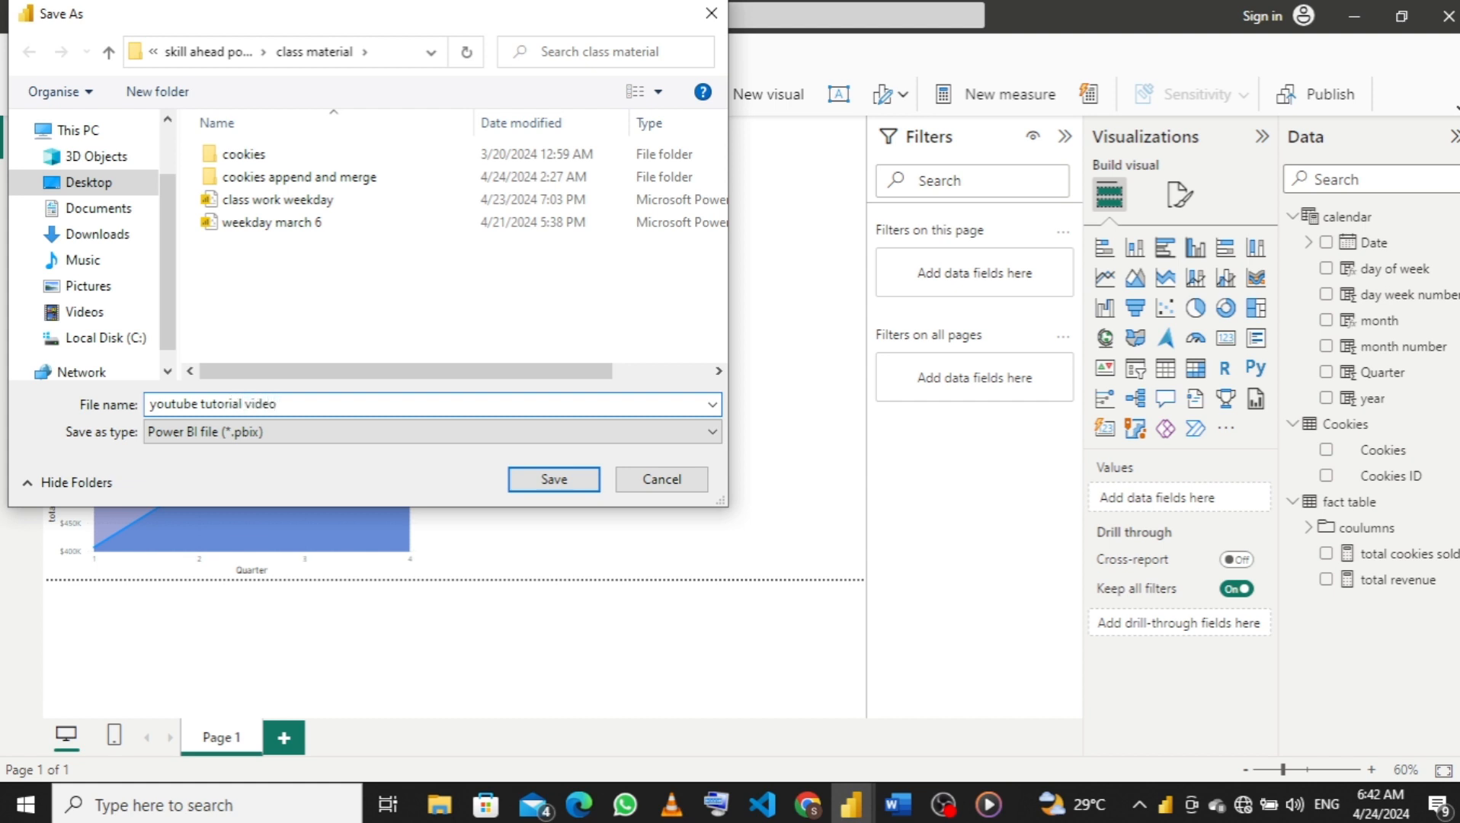
pyautogui.click(543, 486)
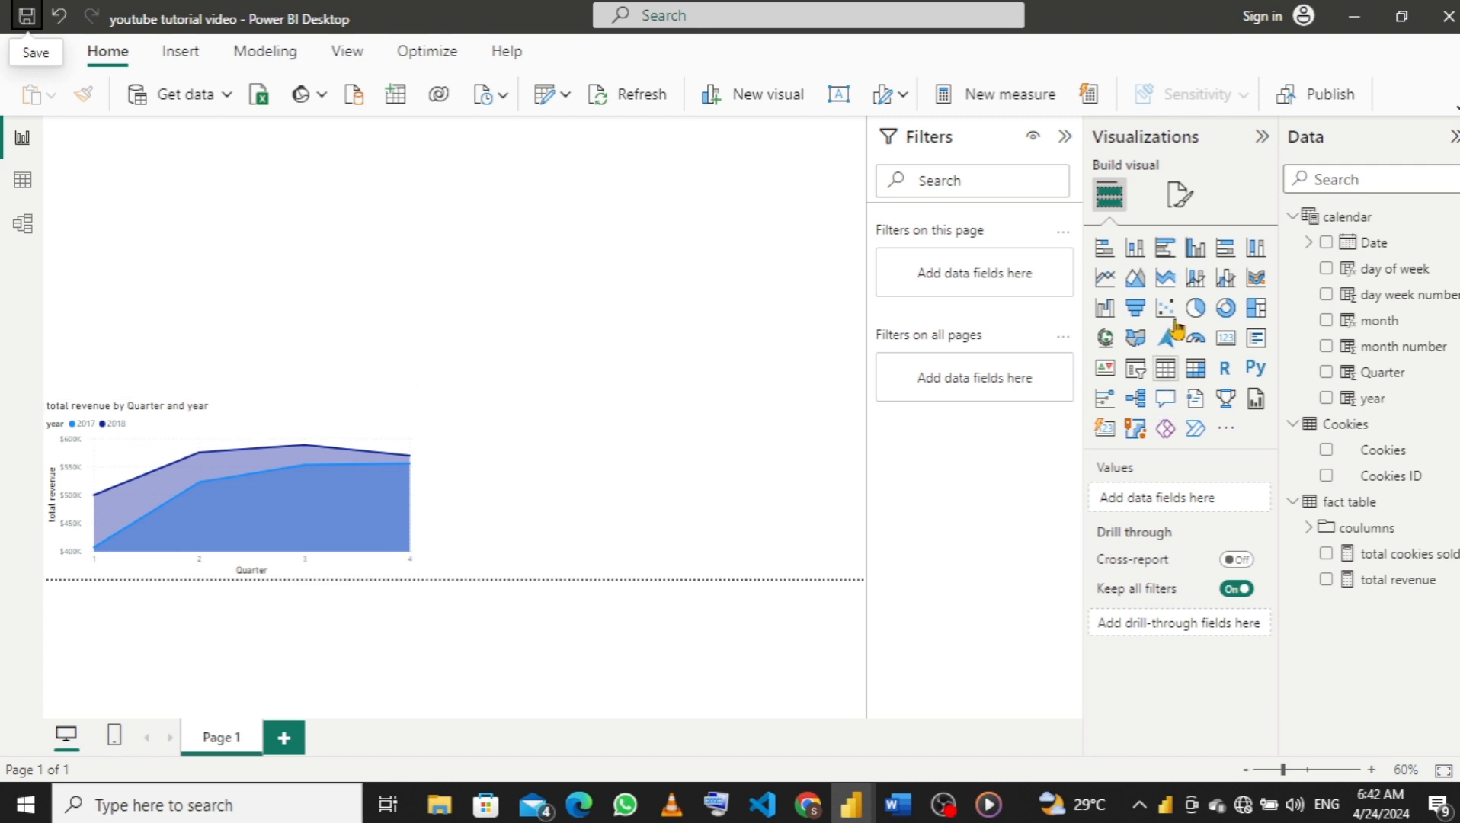
# Add a second area chart just above the quarterly one, showing total revenue by day of week with year as the legend.
pyautogui.click(1135, 278)
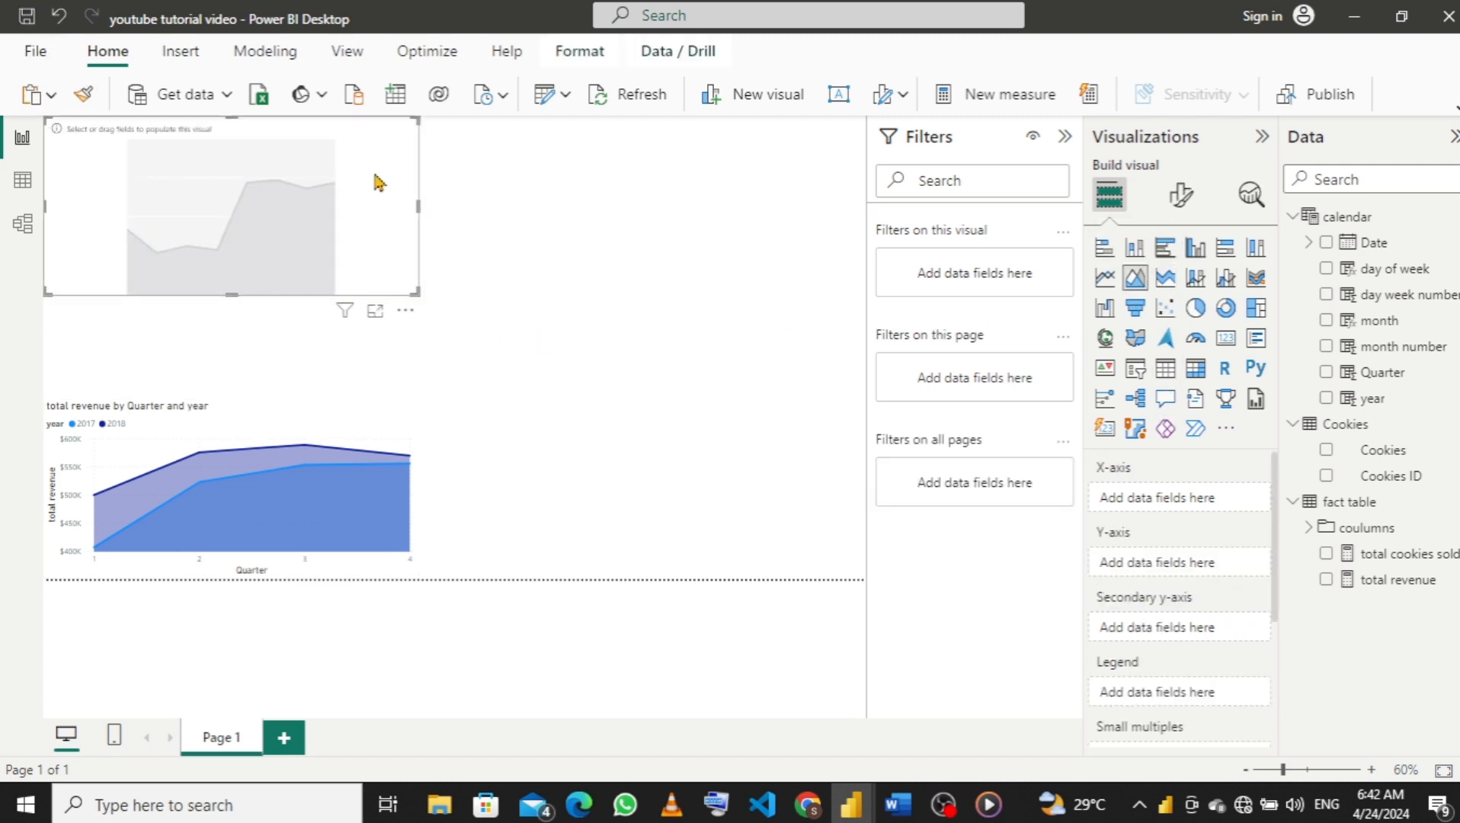
pyautogui.moveTo(379, 183); pyautogui.dragTo(373, 256)
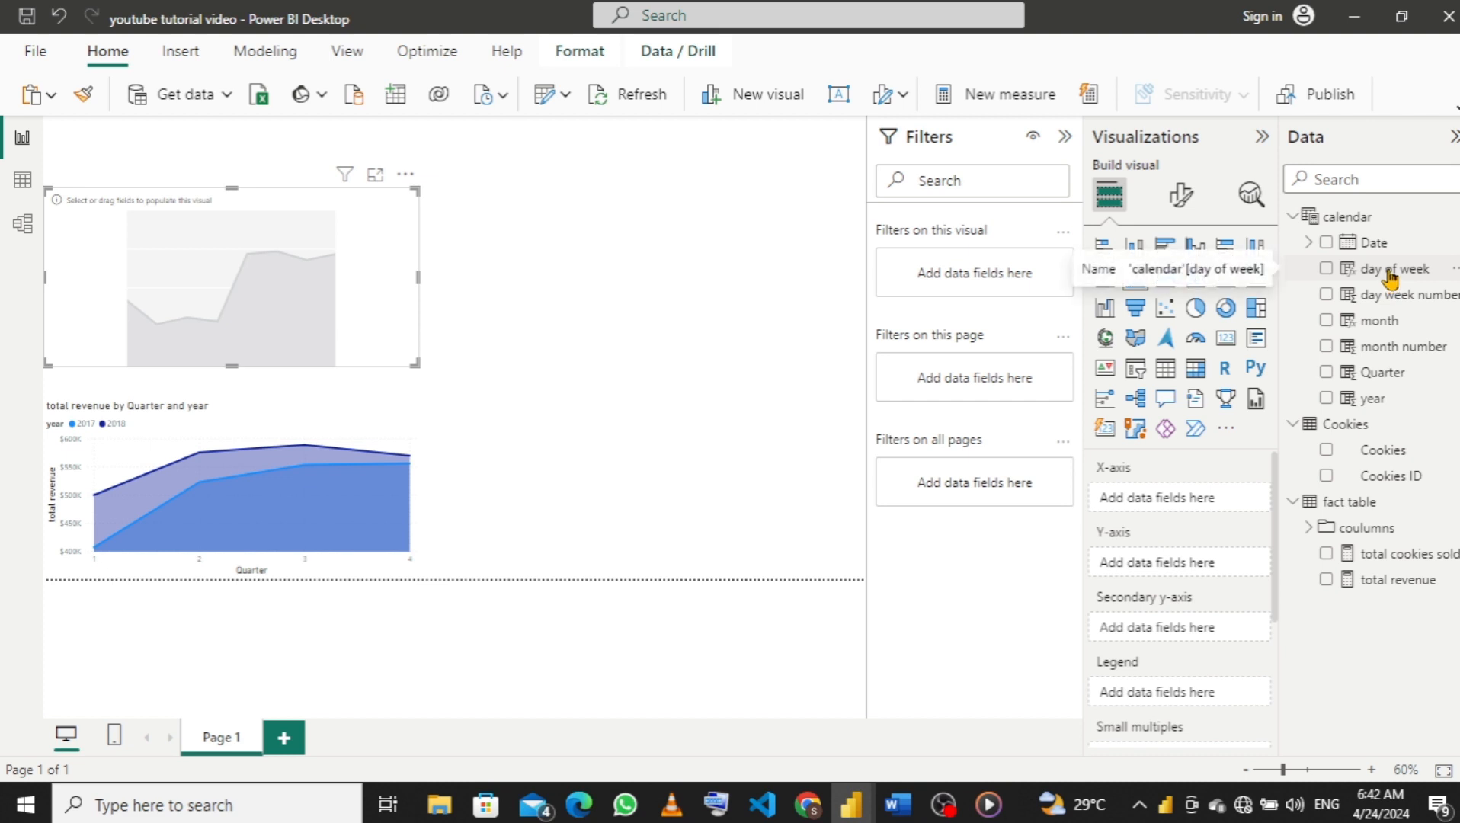
pyautogui.moveTo(1389, 281); pyautogui.dragTo(1182, 503)
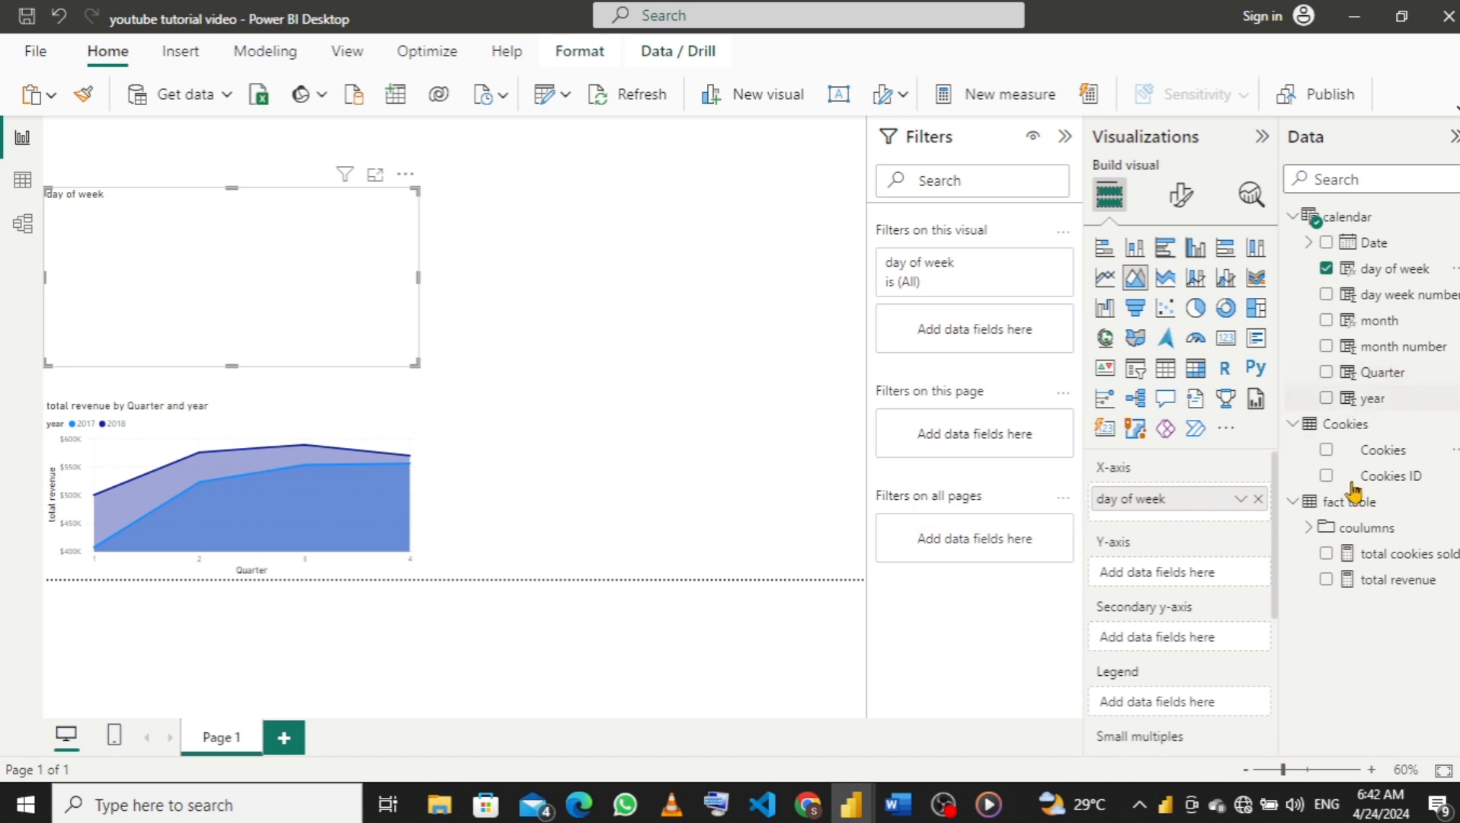
pyautogui.moveTo(1374, 583); pyautogui.dragTo(1189, 587)
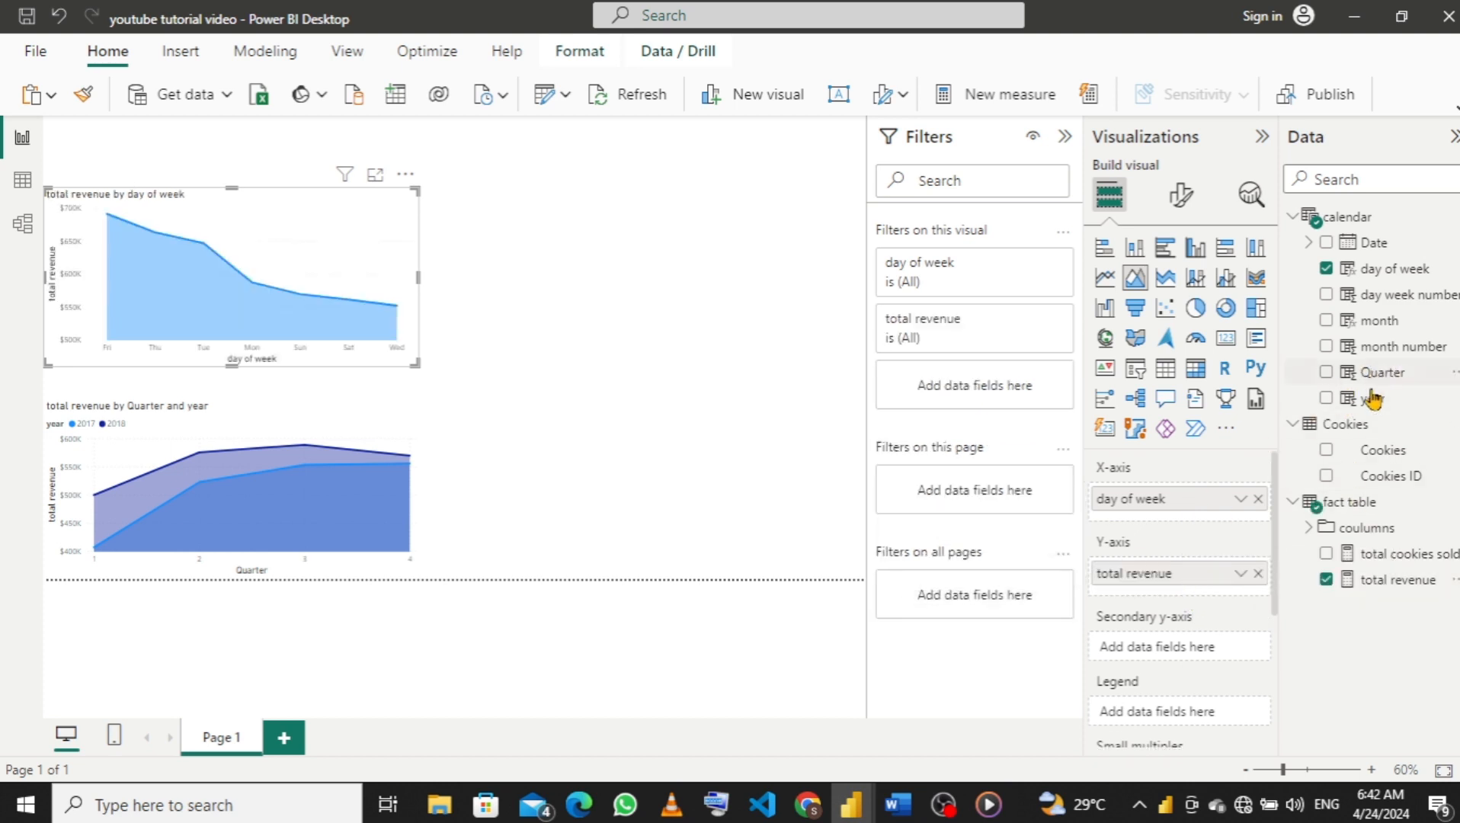
pyautogui.moveTo(1369, 396); pyautogui.dragTo(1180, 722)
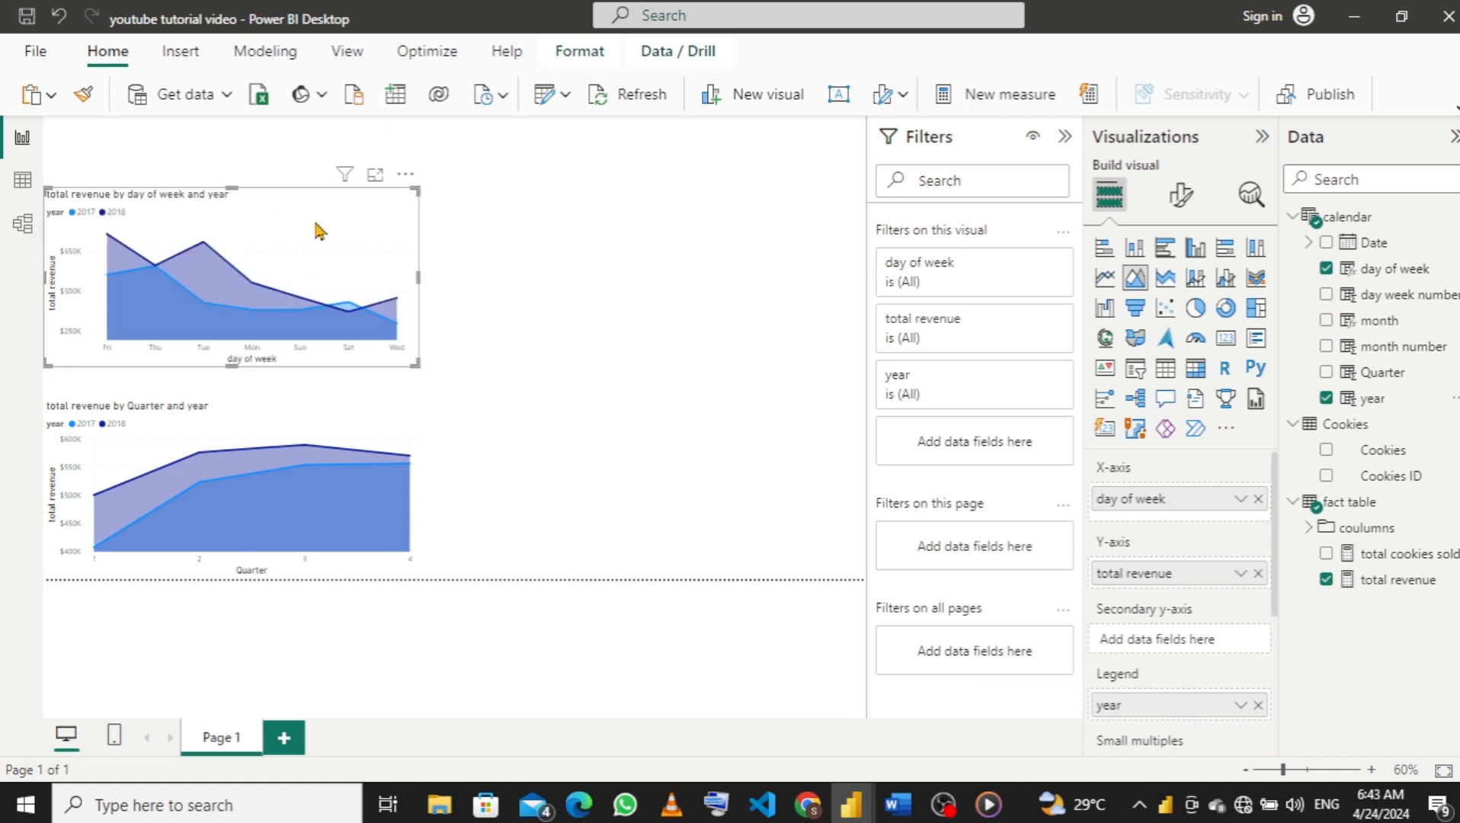
pyautogui.moveTo(309, 205); pyautogui.dragTo(308, 224)
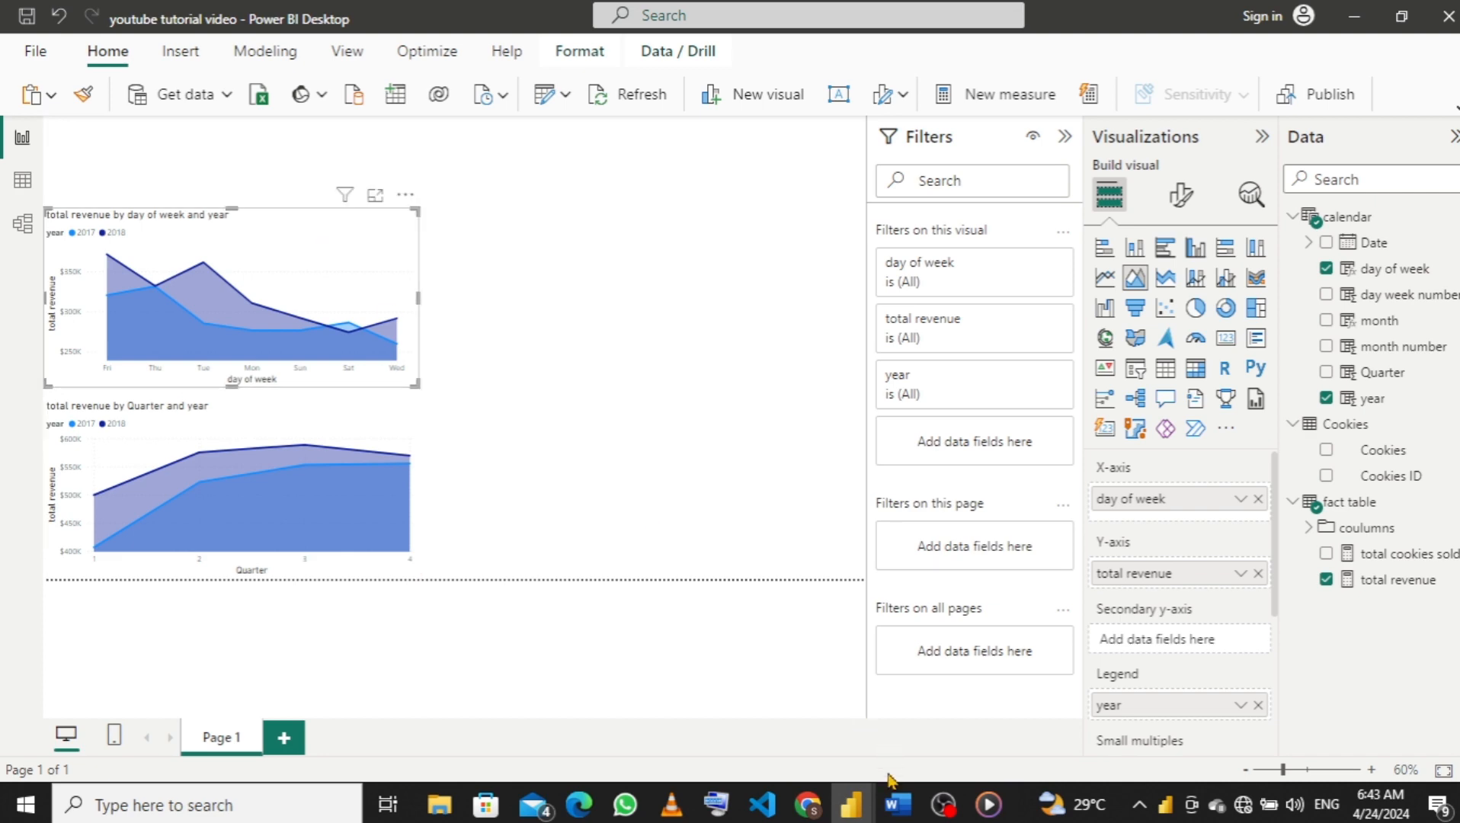
# Check the Avera (AutoRecovered) Word document for the next secondary KPI and return to the Power BI report.
pyautogui.moveTo(893, 814)
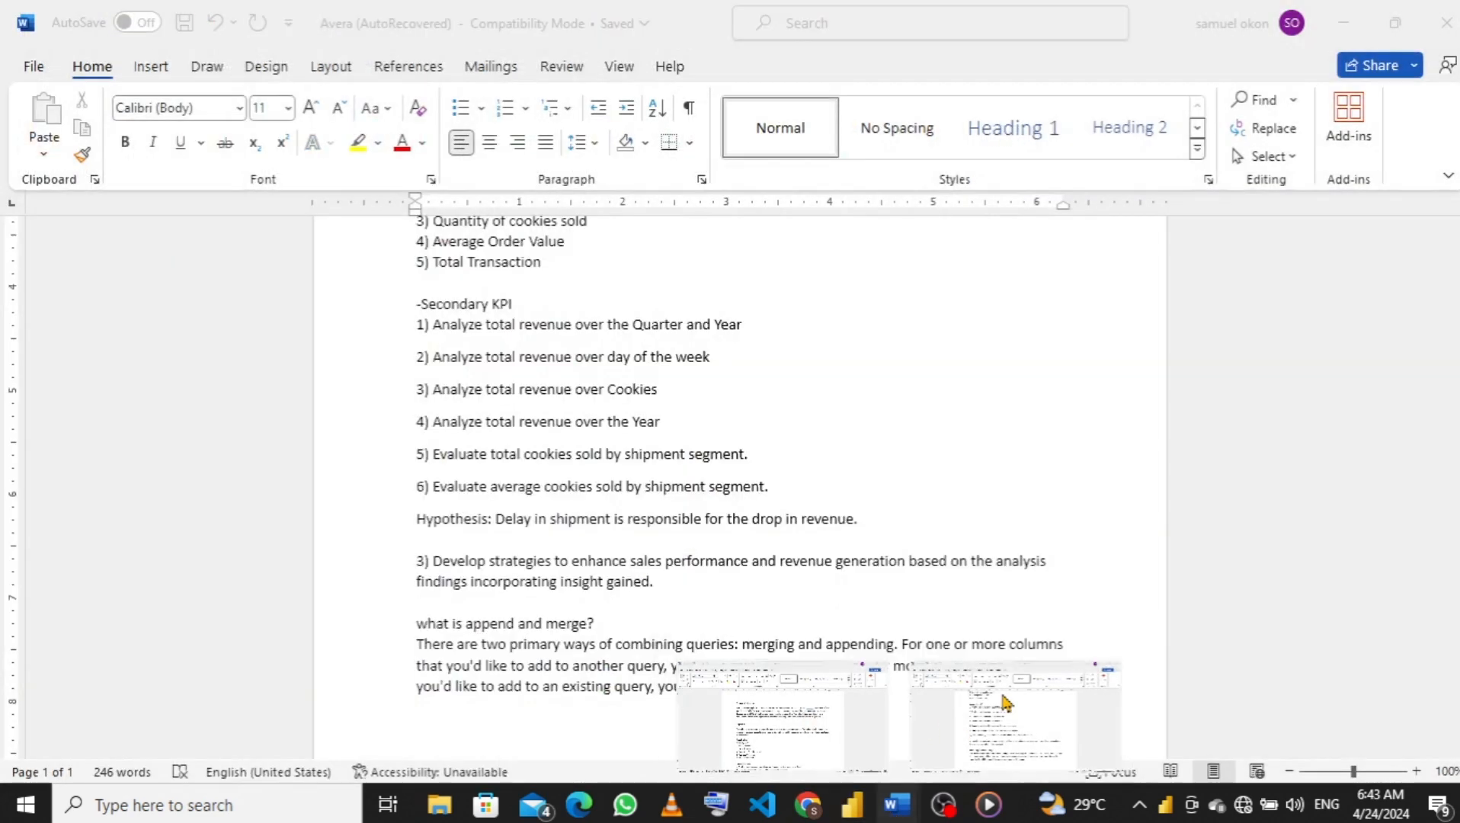
pyautogui.click(1004, 702)
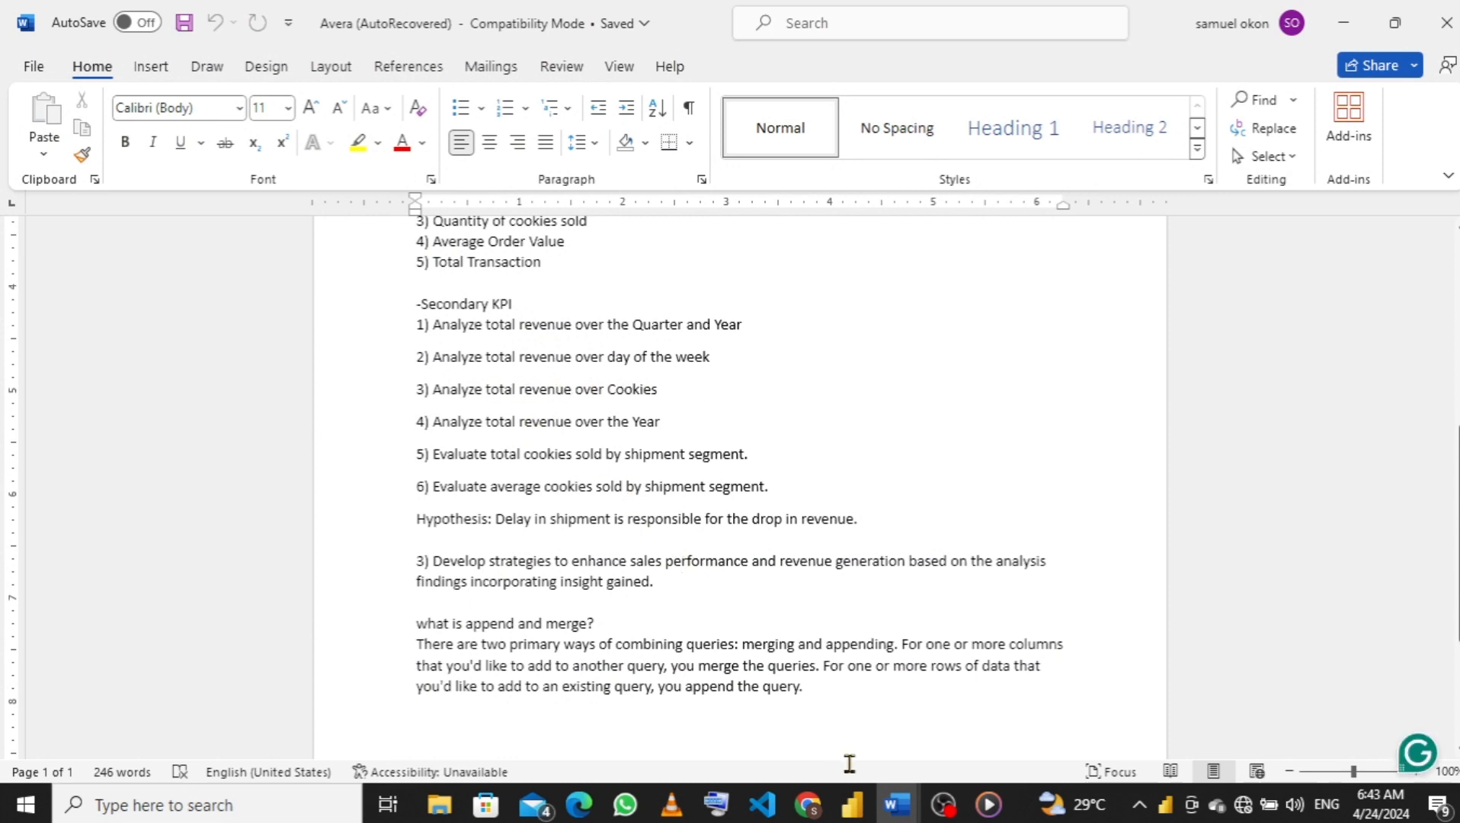
pyautogui.moveTo(857, 814)
pyautogui.click(695, 694)
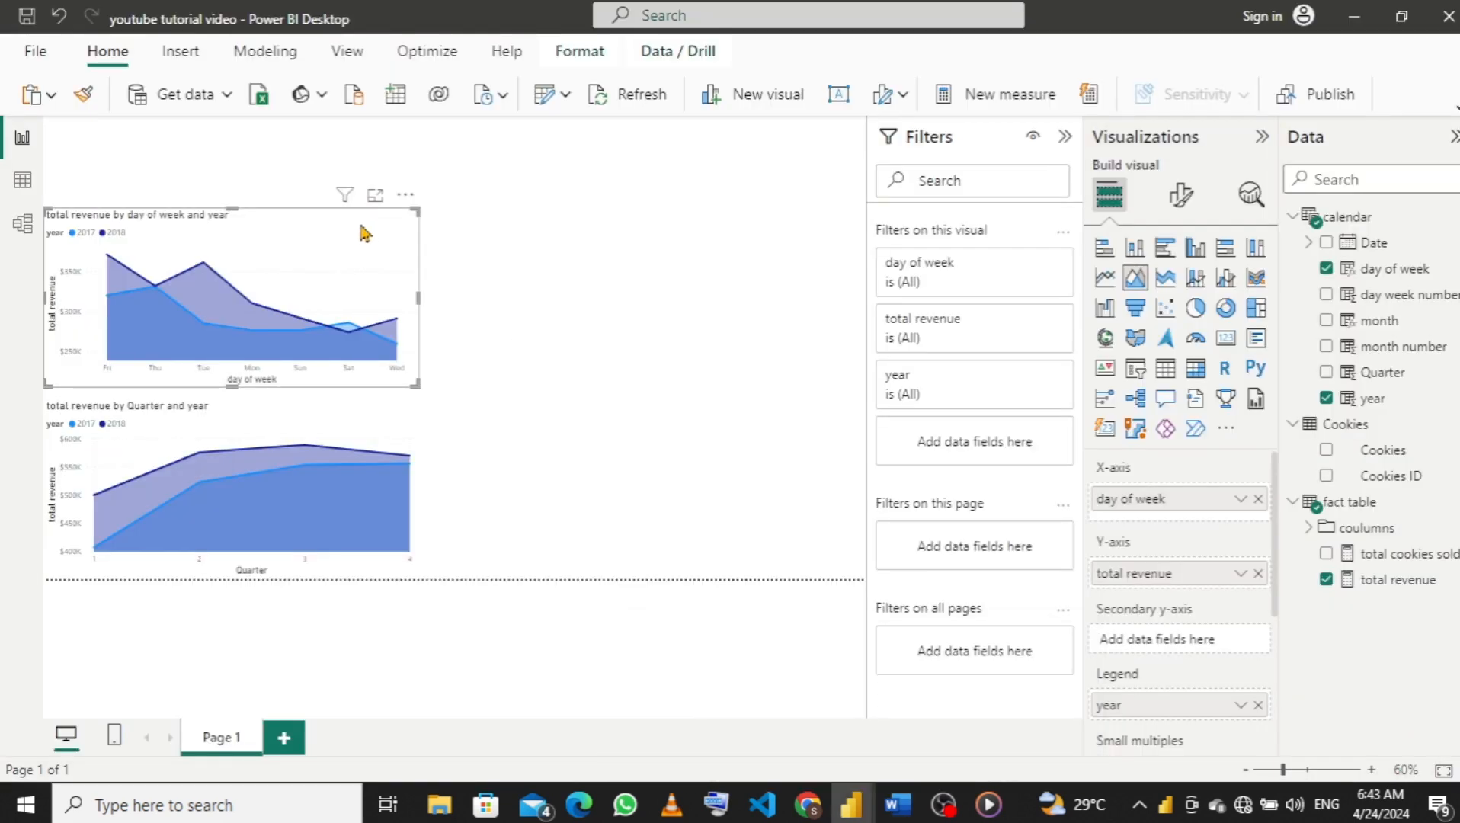
# Add a widened stacked column chart beside the quarterly area chart, showing total revenue by Cookies.
pyautogui.click(488, 221)
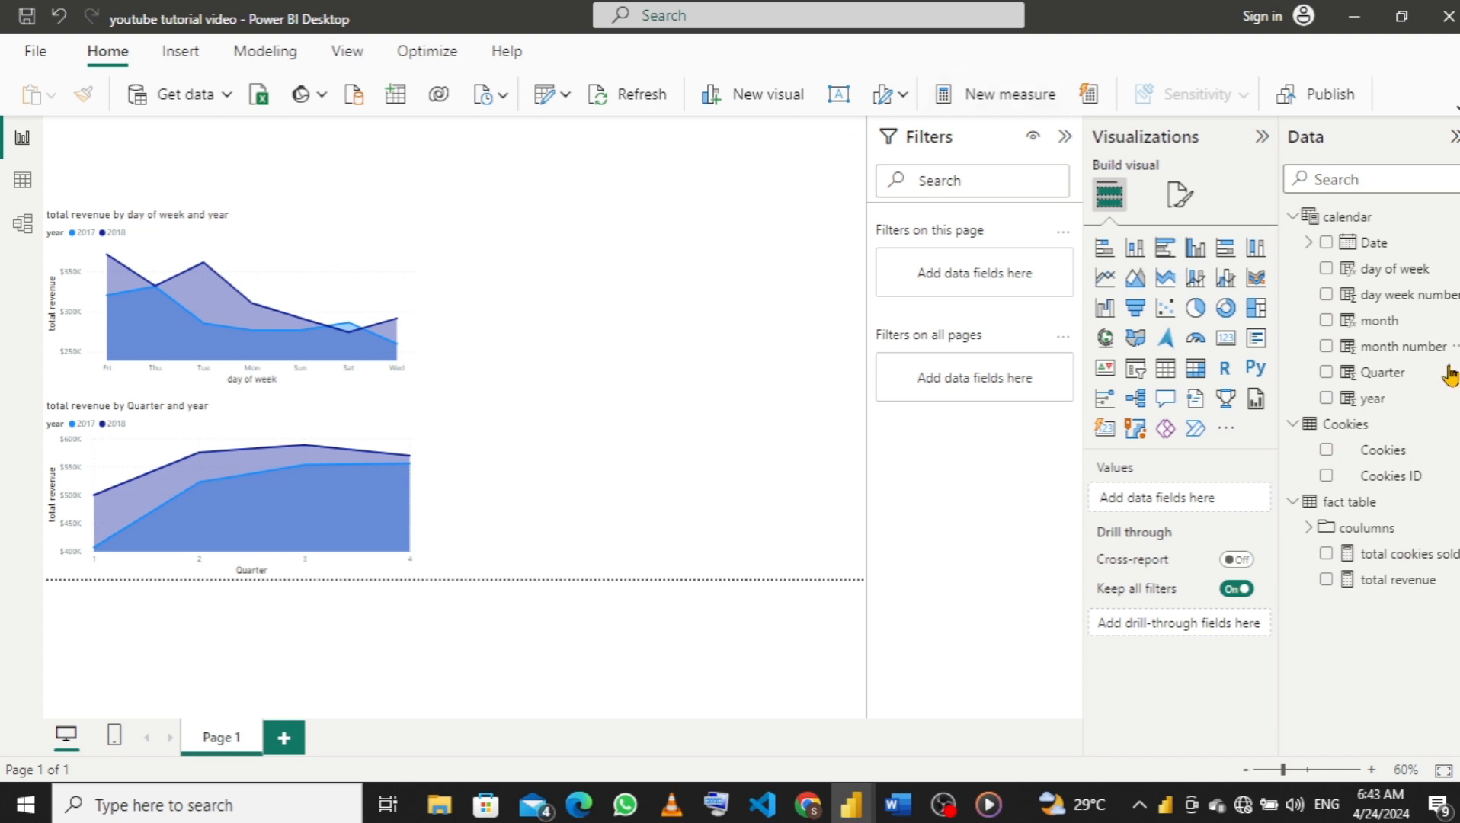
pyautogui.click(1133, 250)
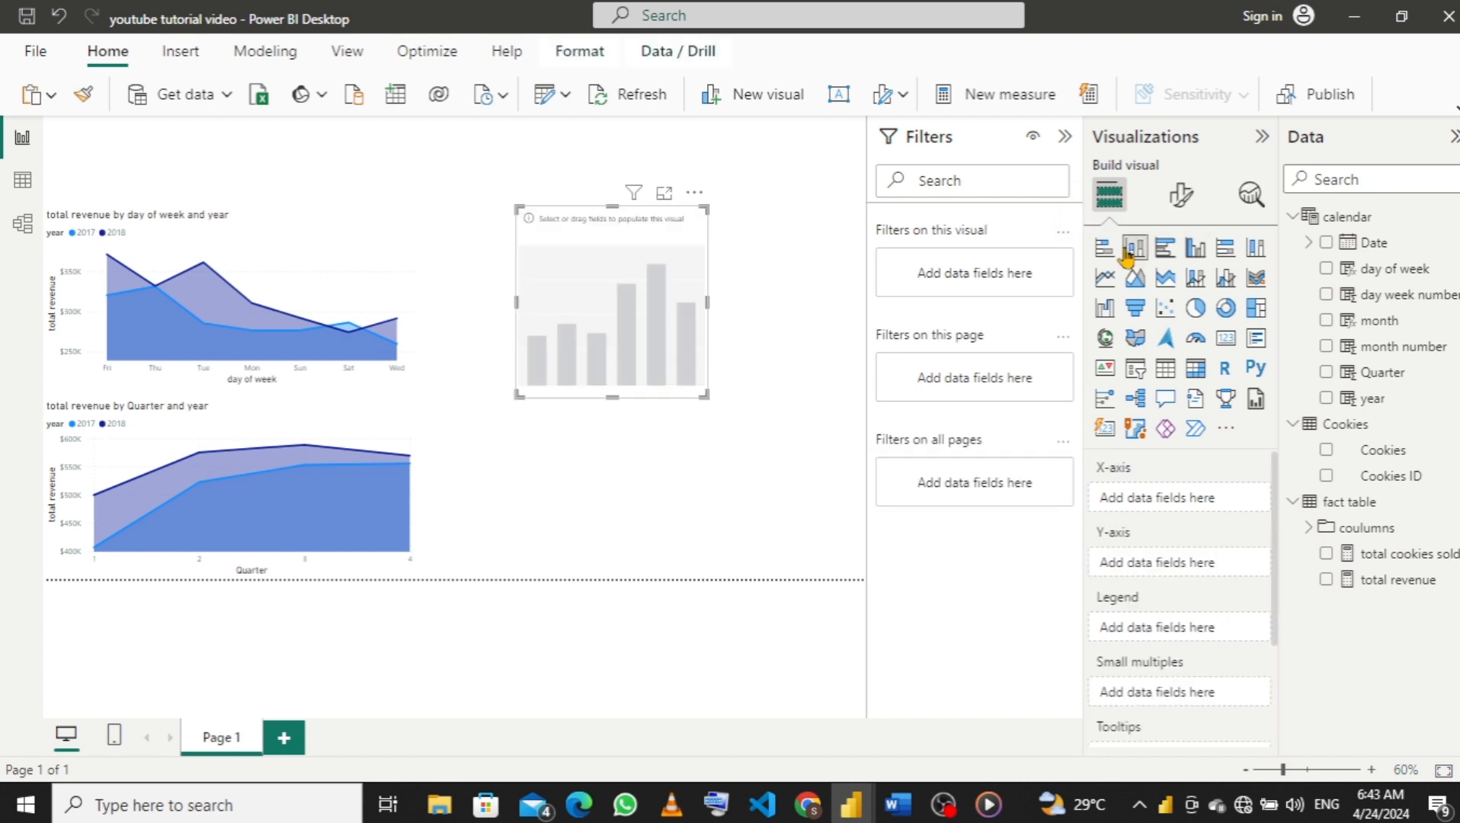
pyautogui.moveTo(597, 234); pyautogui.dragTo(525, 400)
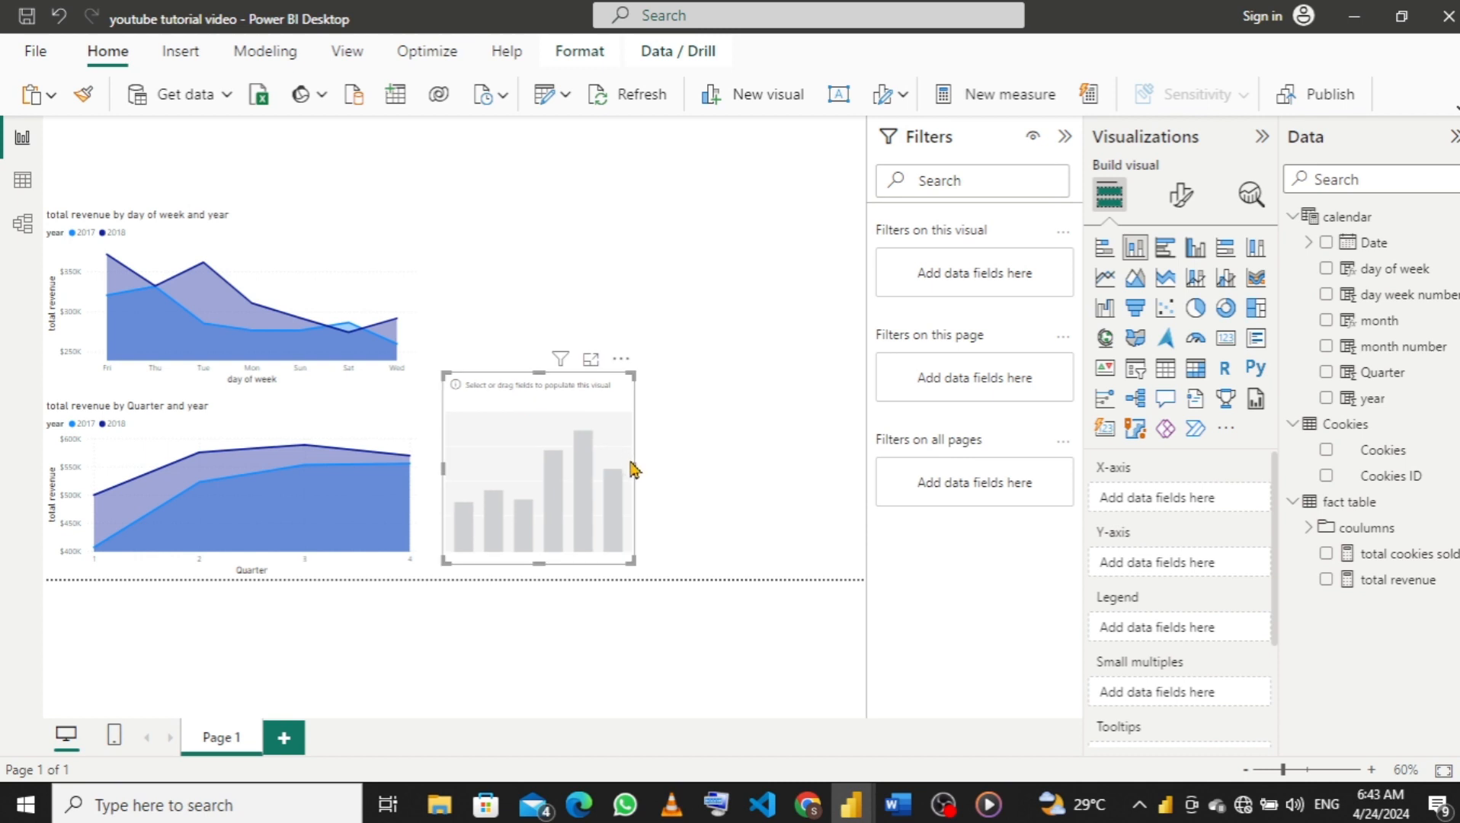
pyautogui.moveTo(635, 469); pyautogui.dragTo(707, 469)
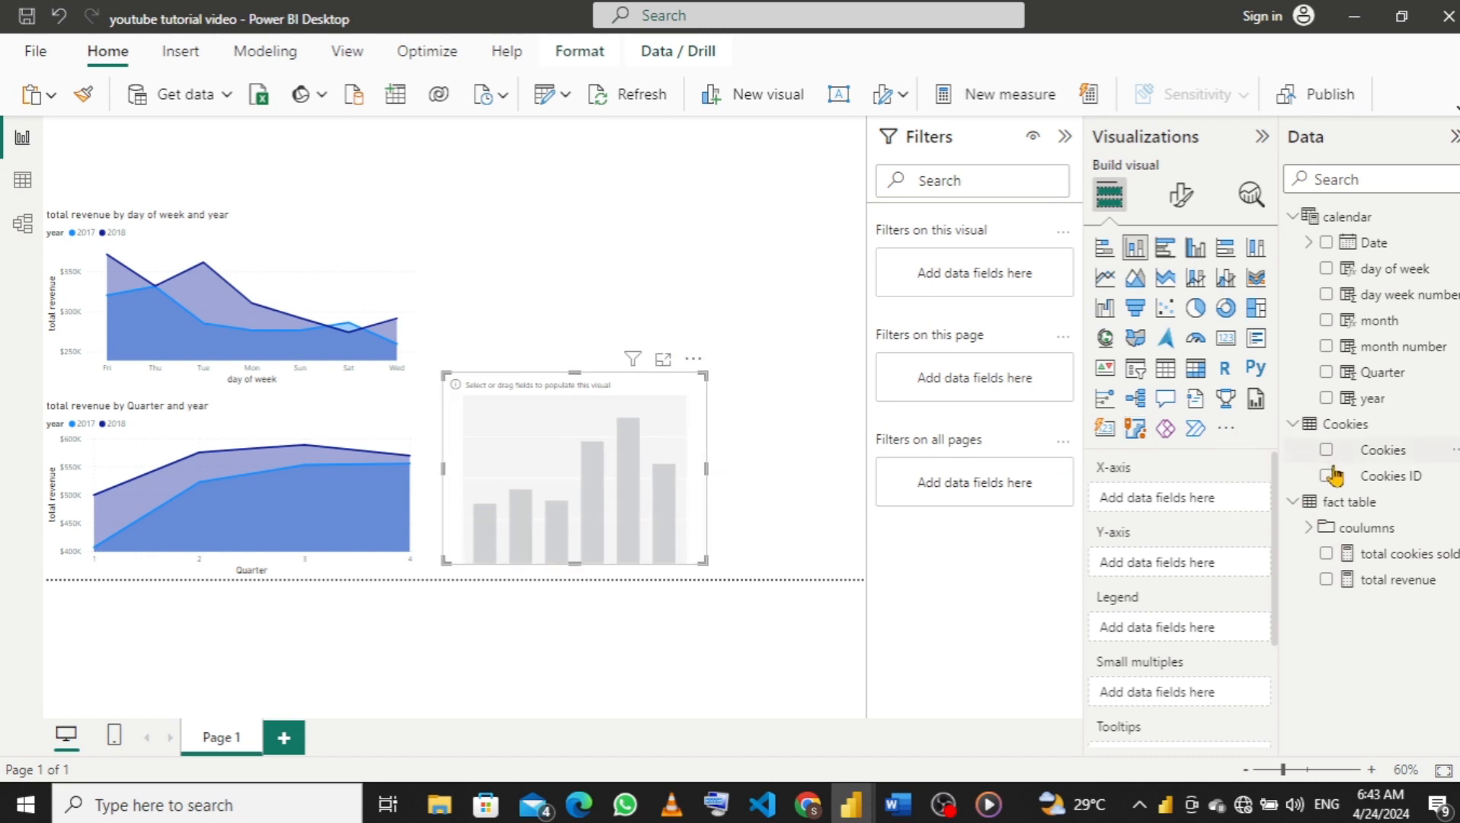
pyautogui.moveTo(1343, 472); pyautogui.dragTo(1160, 499)
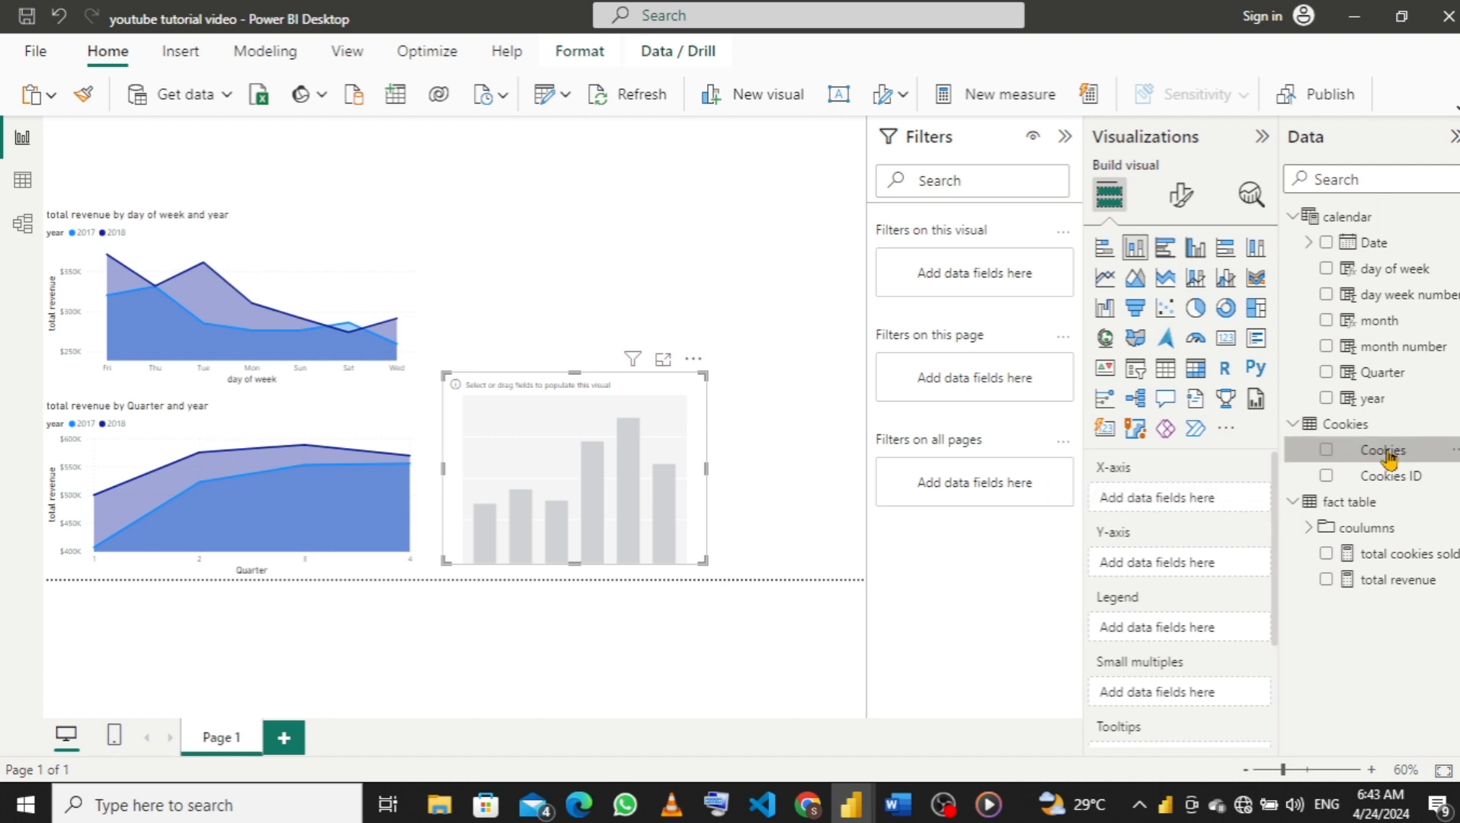
pyautogui.moveTo(1311, 451); pyautogui.dragTo(1181, 506)
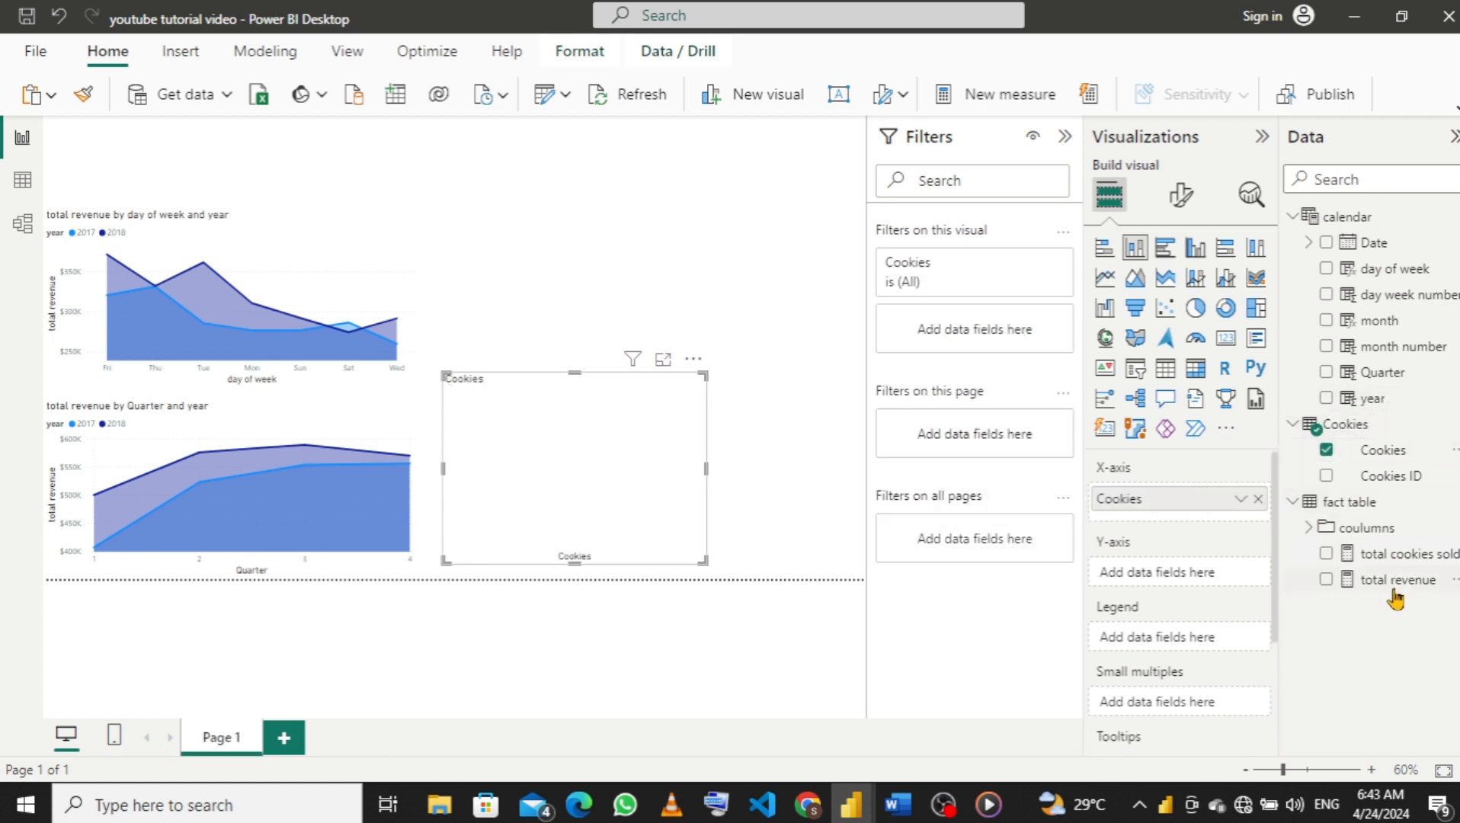
pyautogui.moveTo(1401, 587); pyautogui.dragTo(1194, 583)
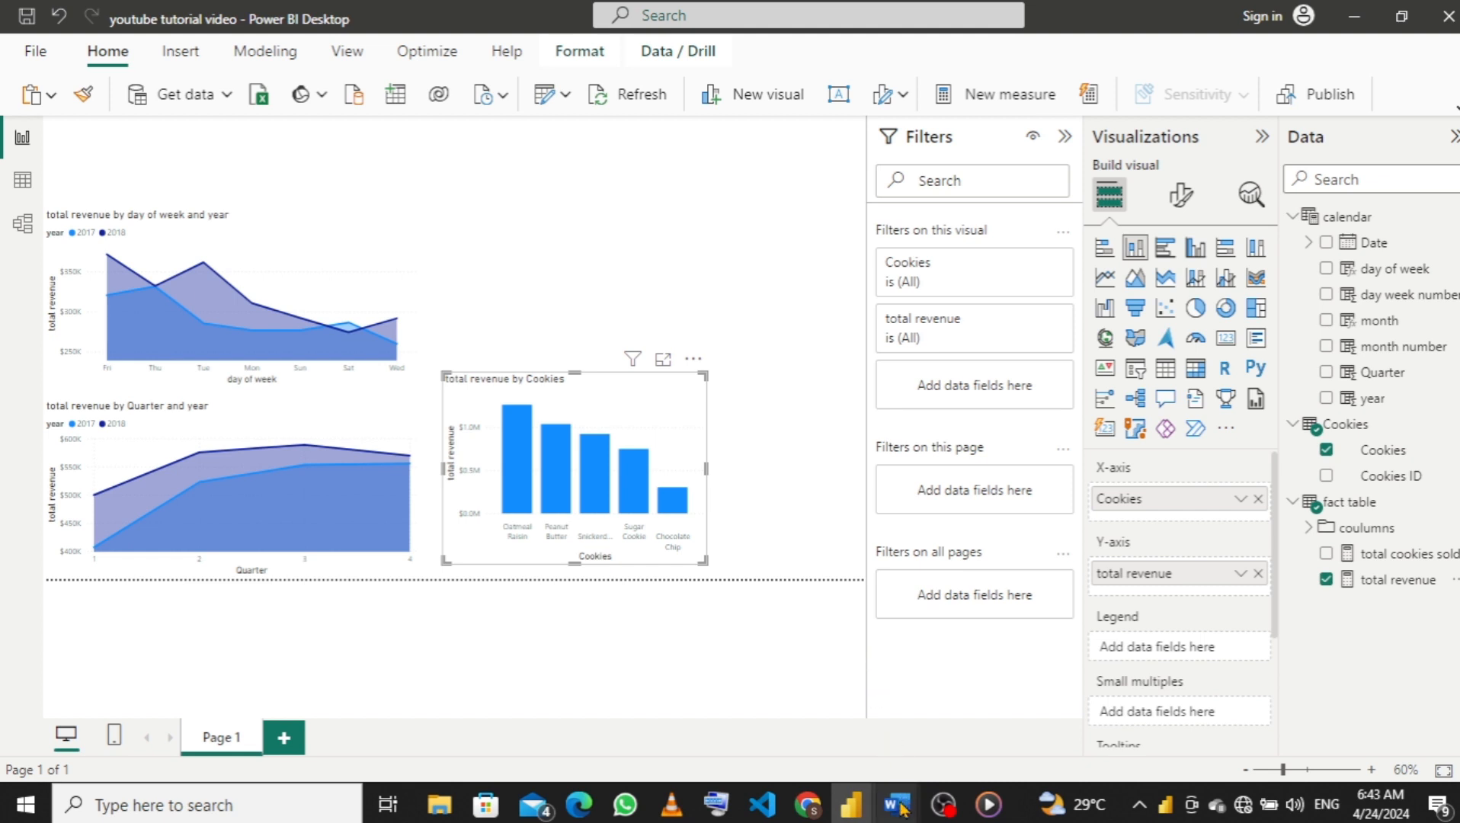
# Add a widened donut chart just above the cookies column chart, with year as legend and total revenue as values.
pyautogui.moveTo(902, 808)
pyautogui.moveTo(968, 707)
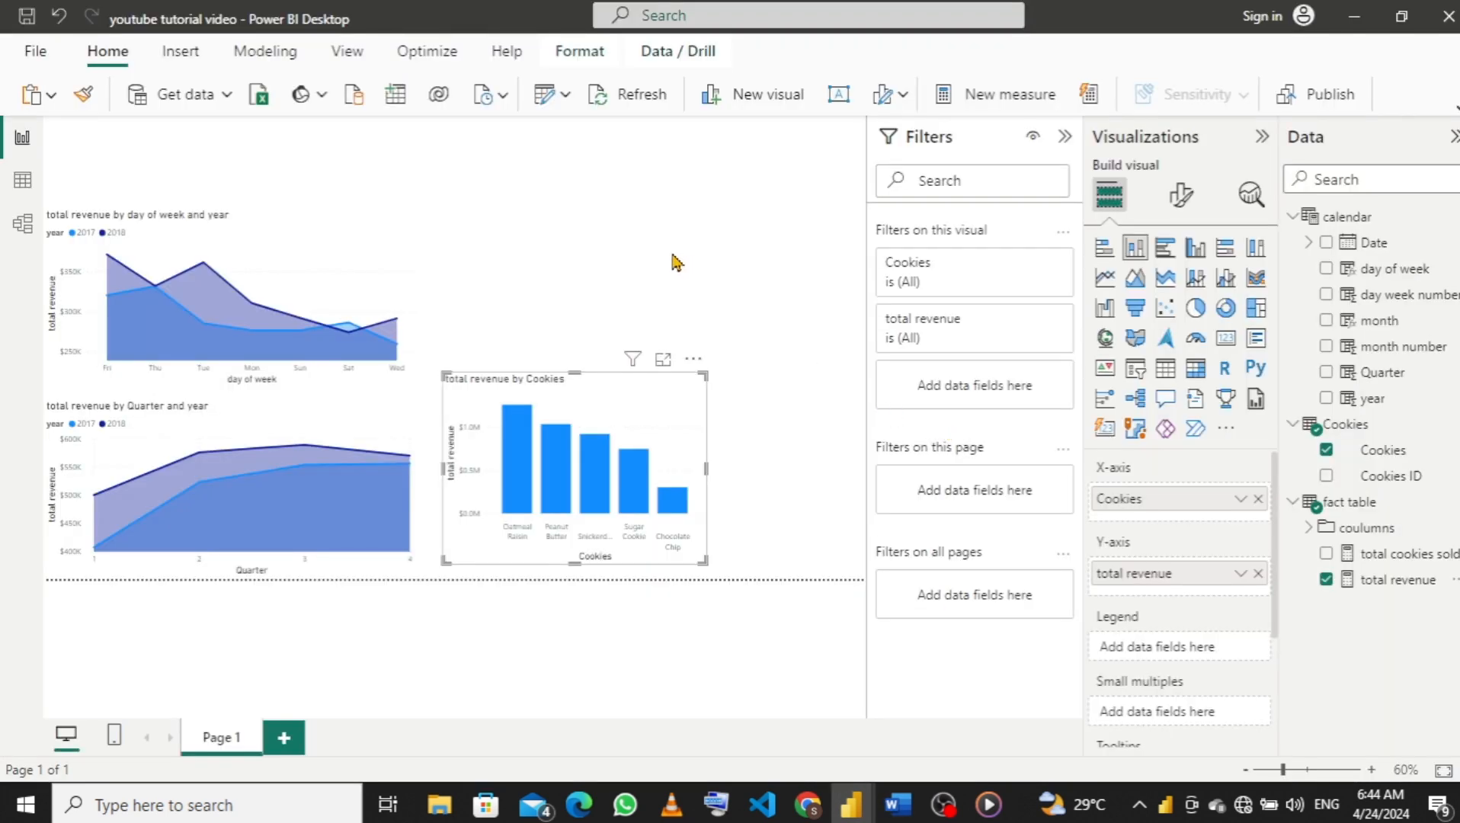
pyautogui.click(674, 262)
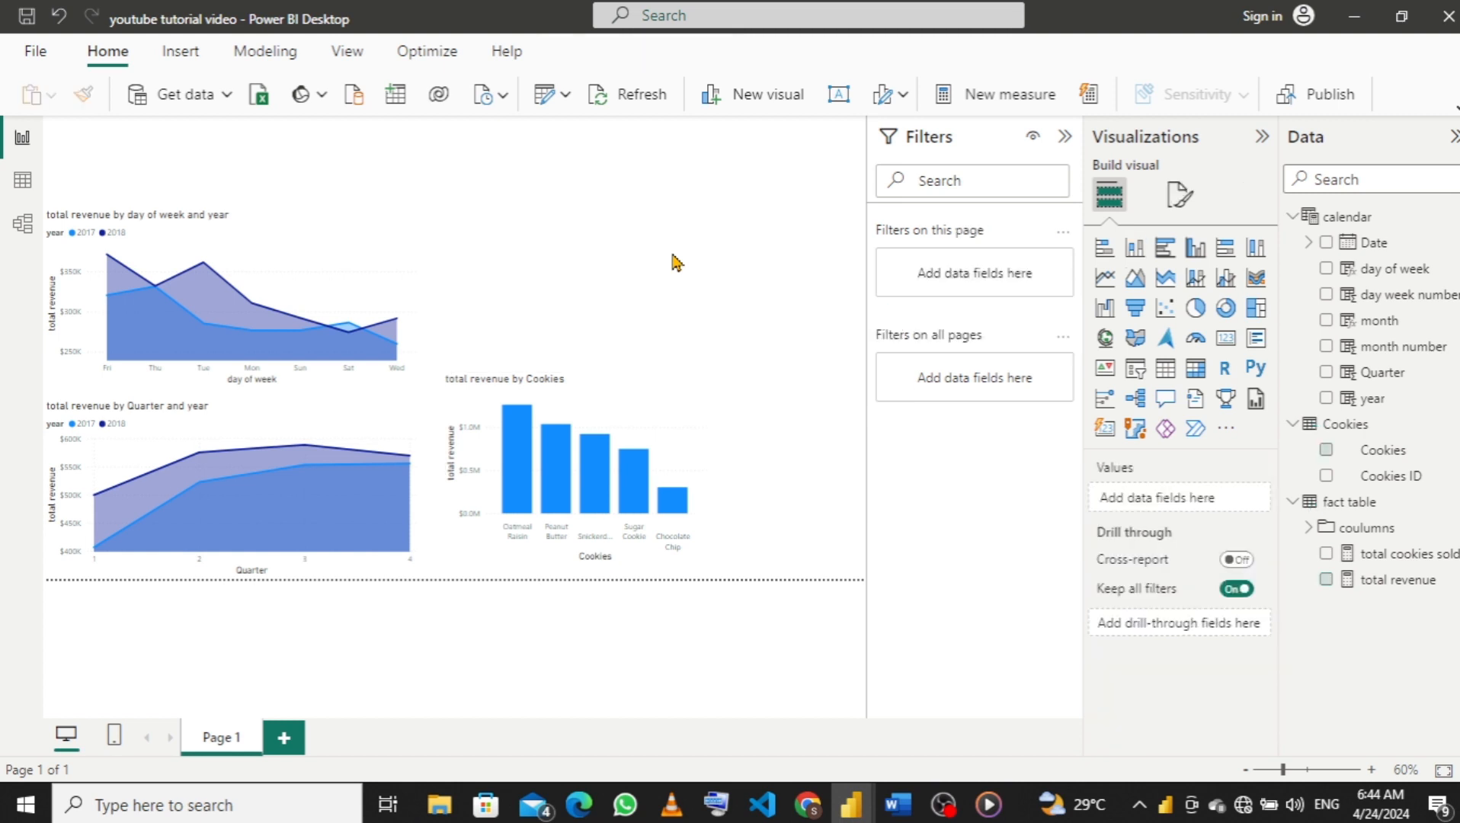
pyautogui.click(1225, 308)
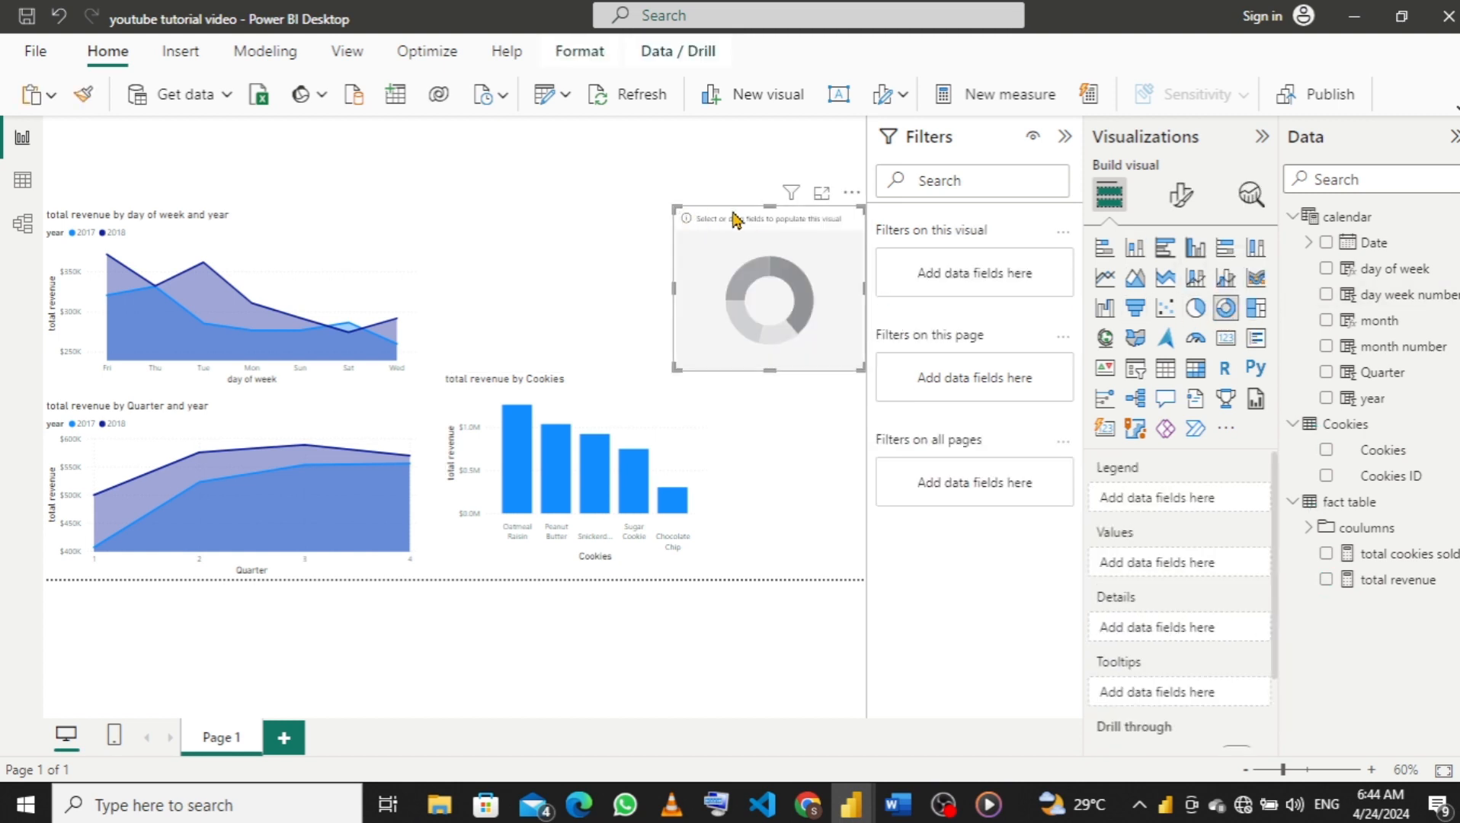
pyautogui.moveTo(714, 219); pyautogui.dragTo(489, 217)
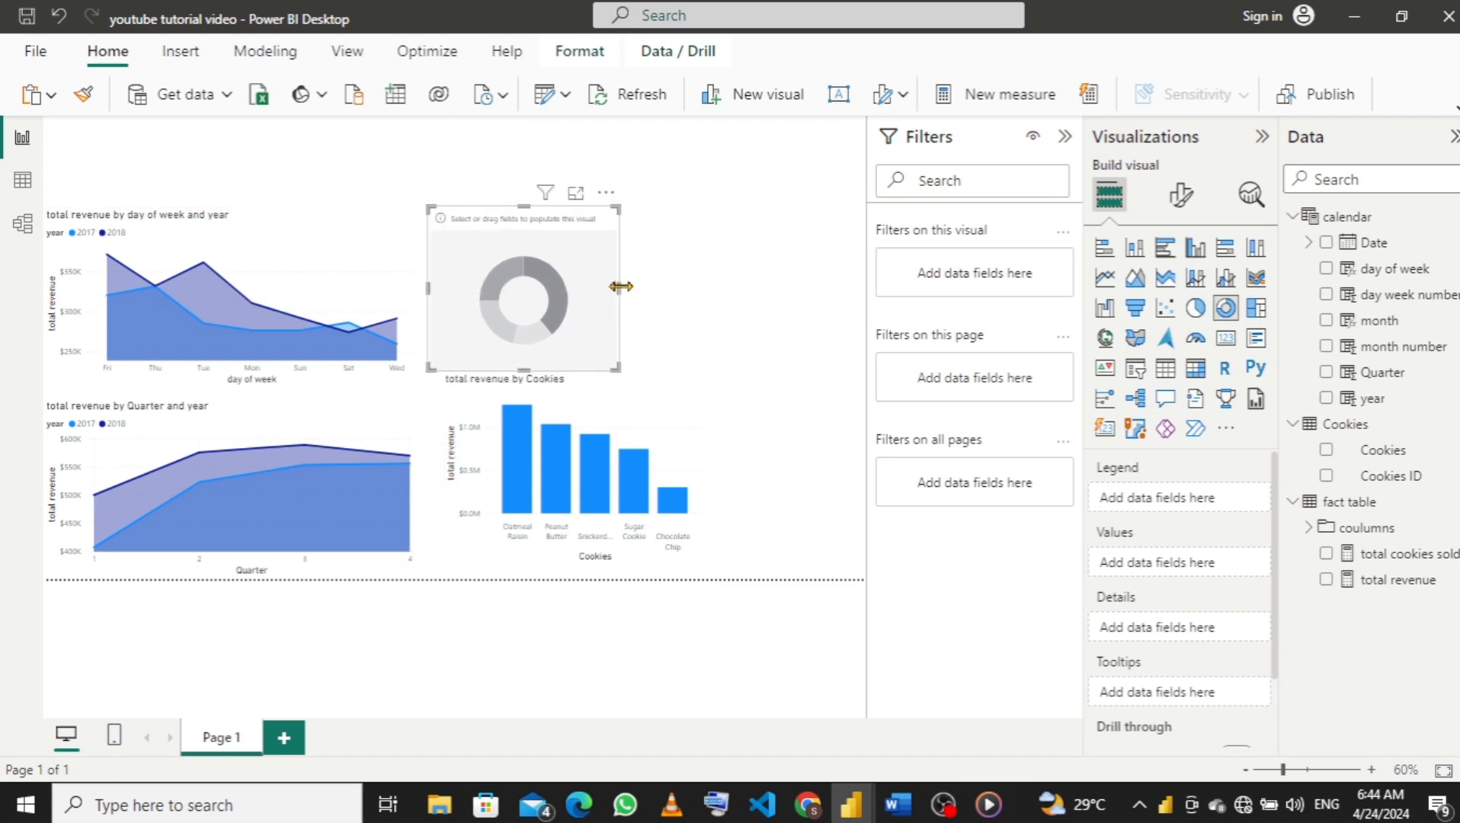
pyautogui.moveTo(621, 286); pyautogui.dragTo(682, 287)
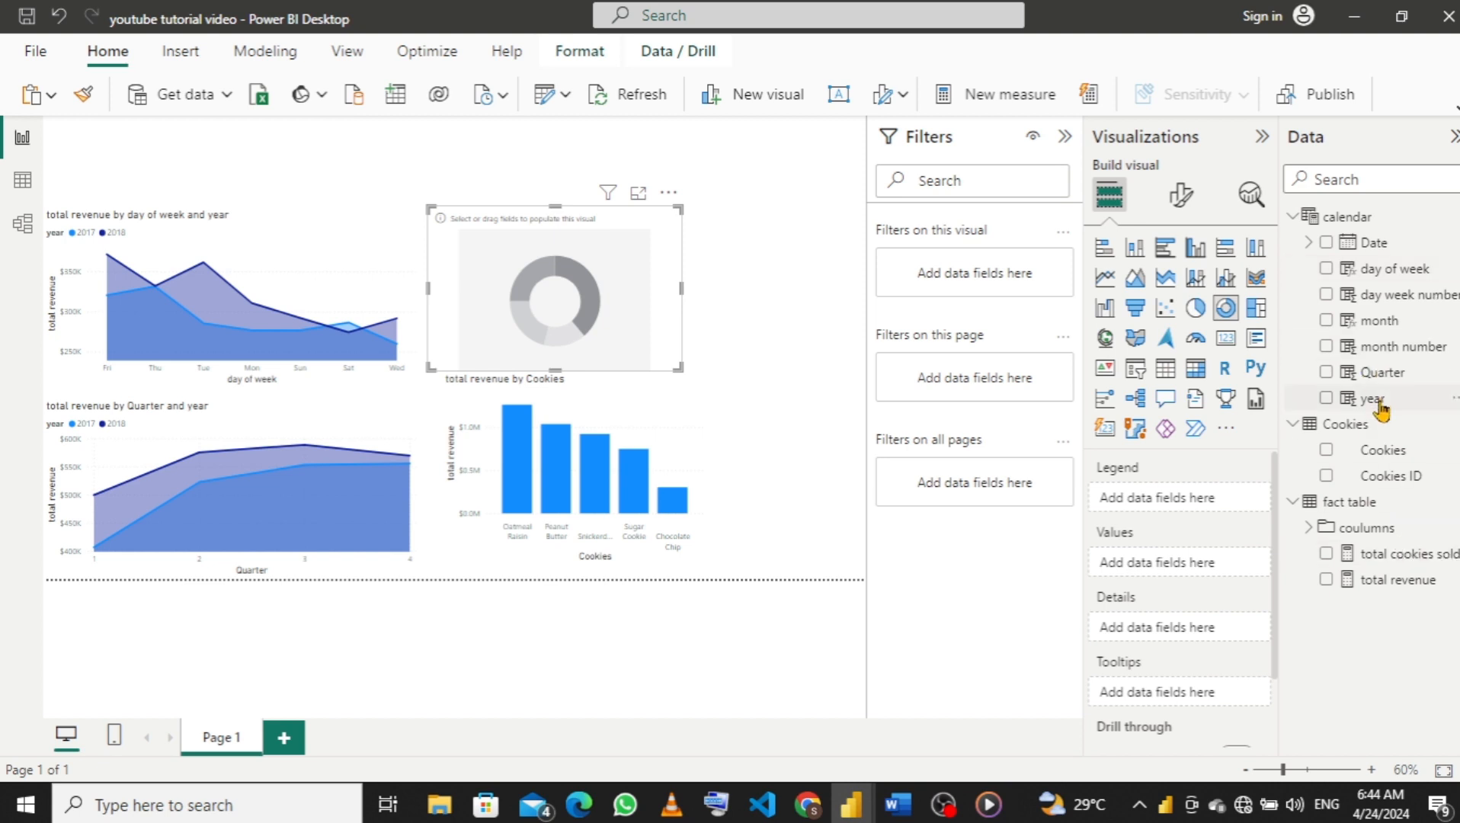
pyautogui.moveTo(1372, 399); pyautogui.dragTo(1187, 505)
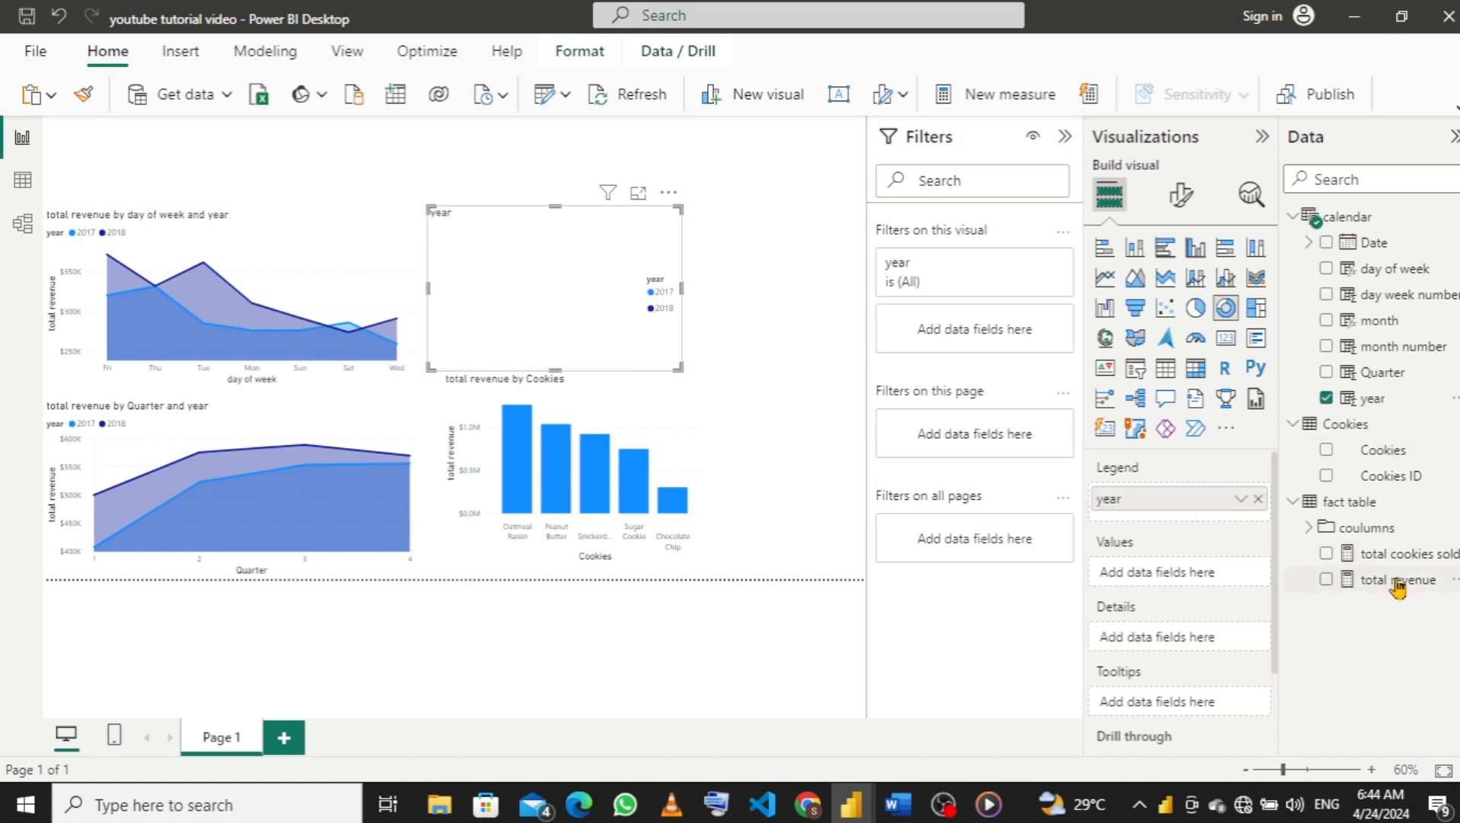
pyautogui.moveTo(1397, 587); pyautogui.dragTo(1194, 589)
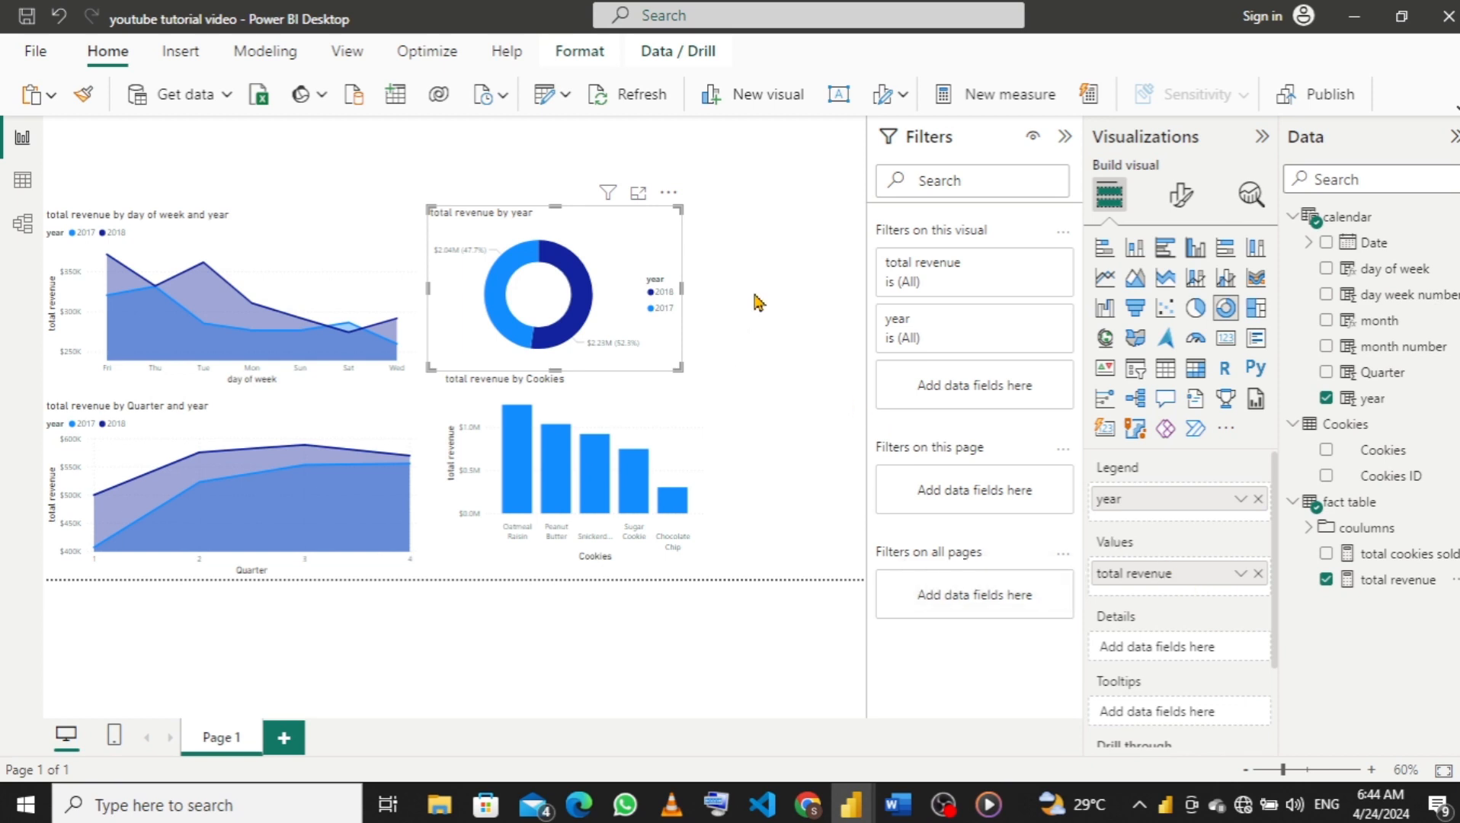
# Expand the fact table's coulumns folder and open the fact table query in Power Query Editor, showing its Custom column.
pyautogui.moveTo(849, 807)
pyautogui.click(1309, 529)
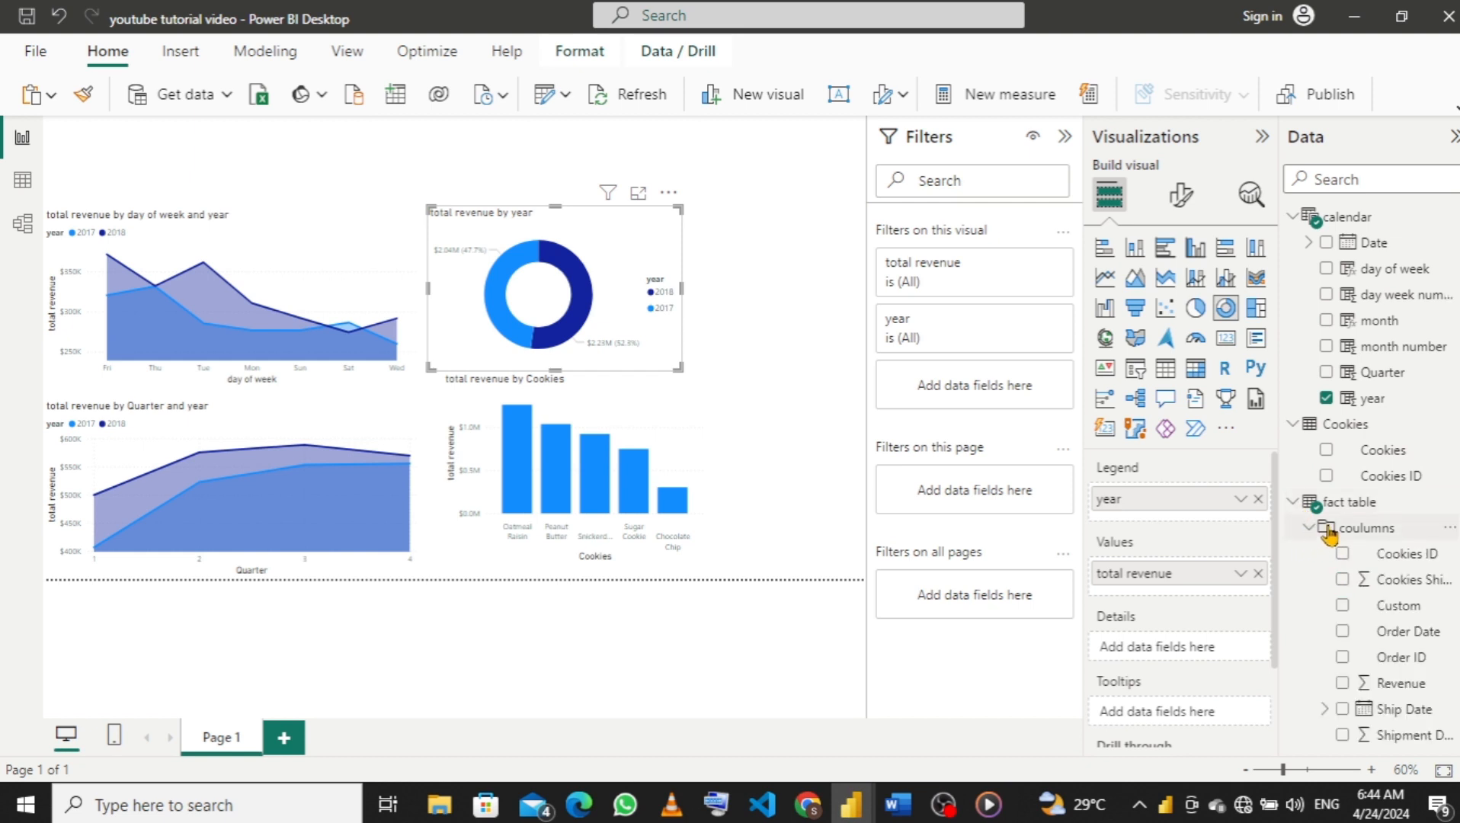
pyautogui.scroll(-1, 1403, 587)
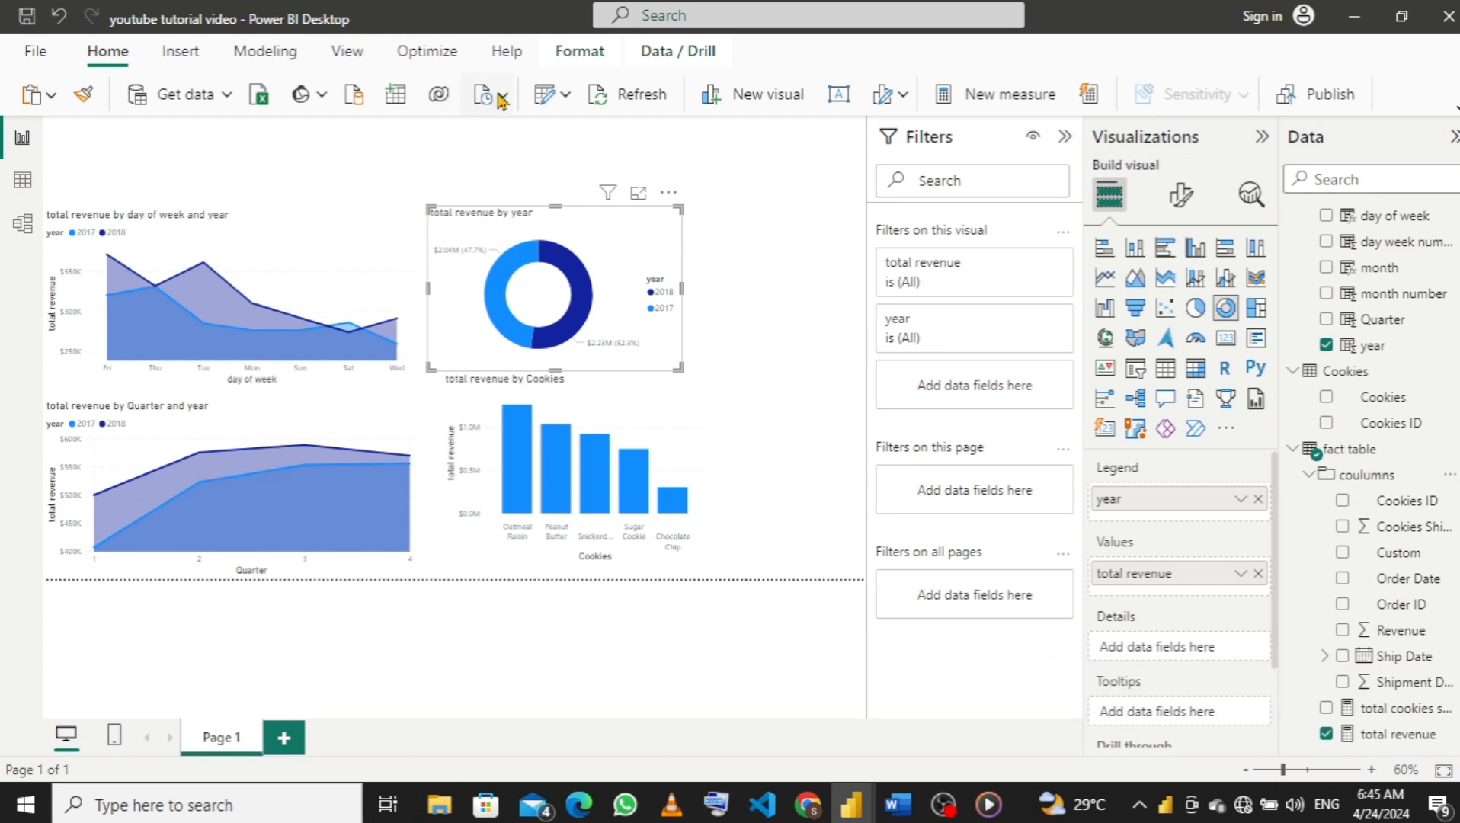
pyautogui.click(562, 93)
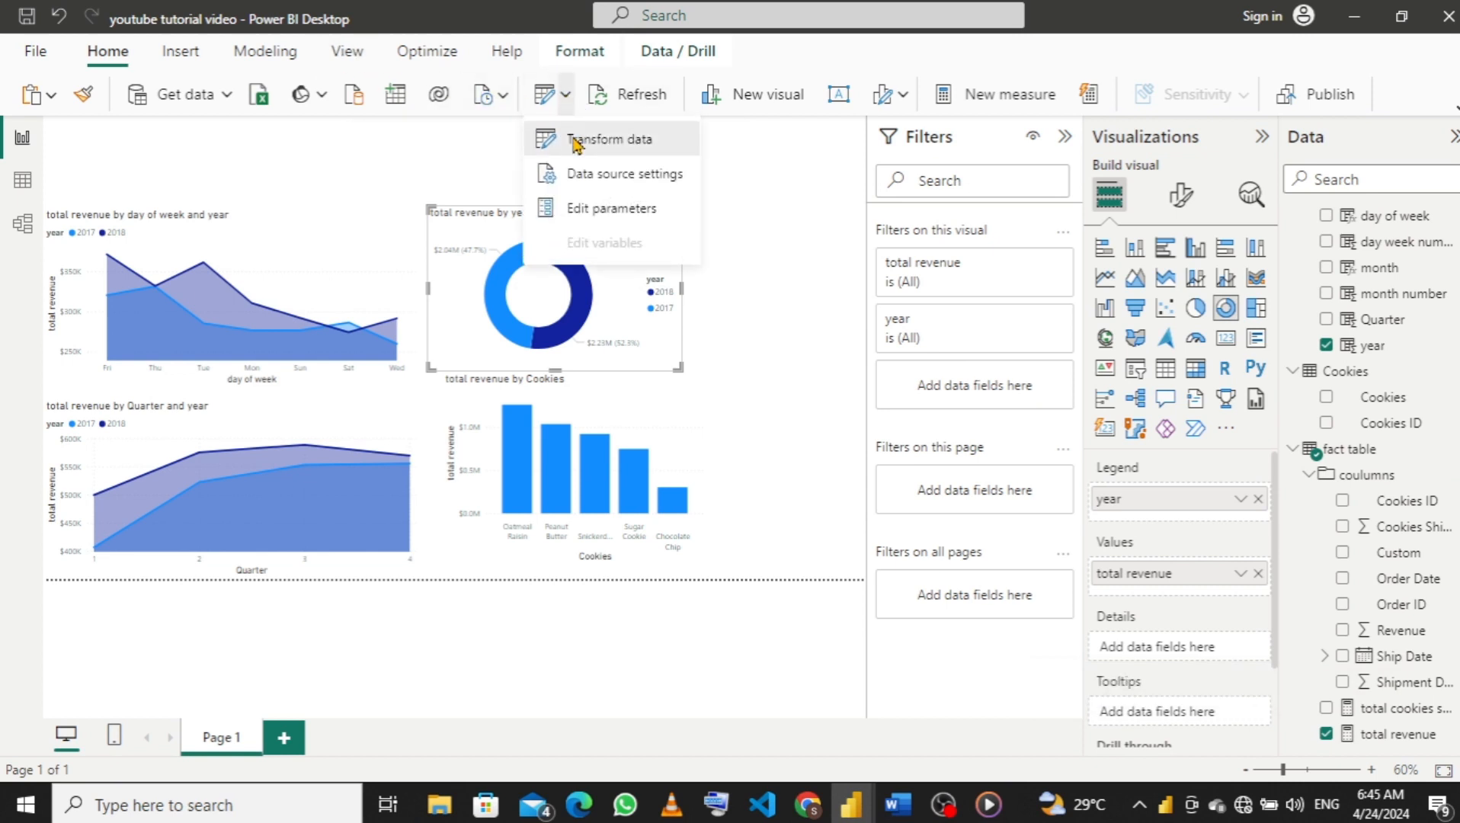
pyautogui.click(576, 143)
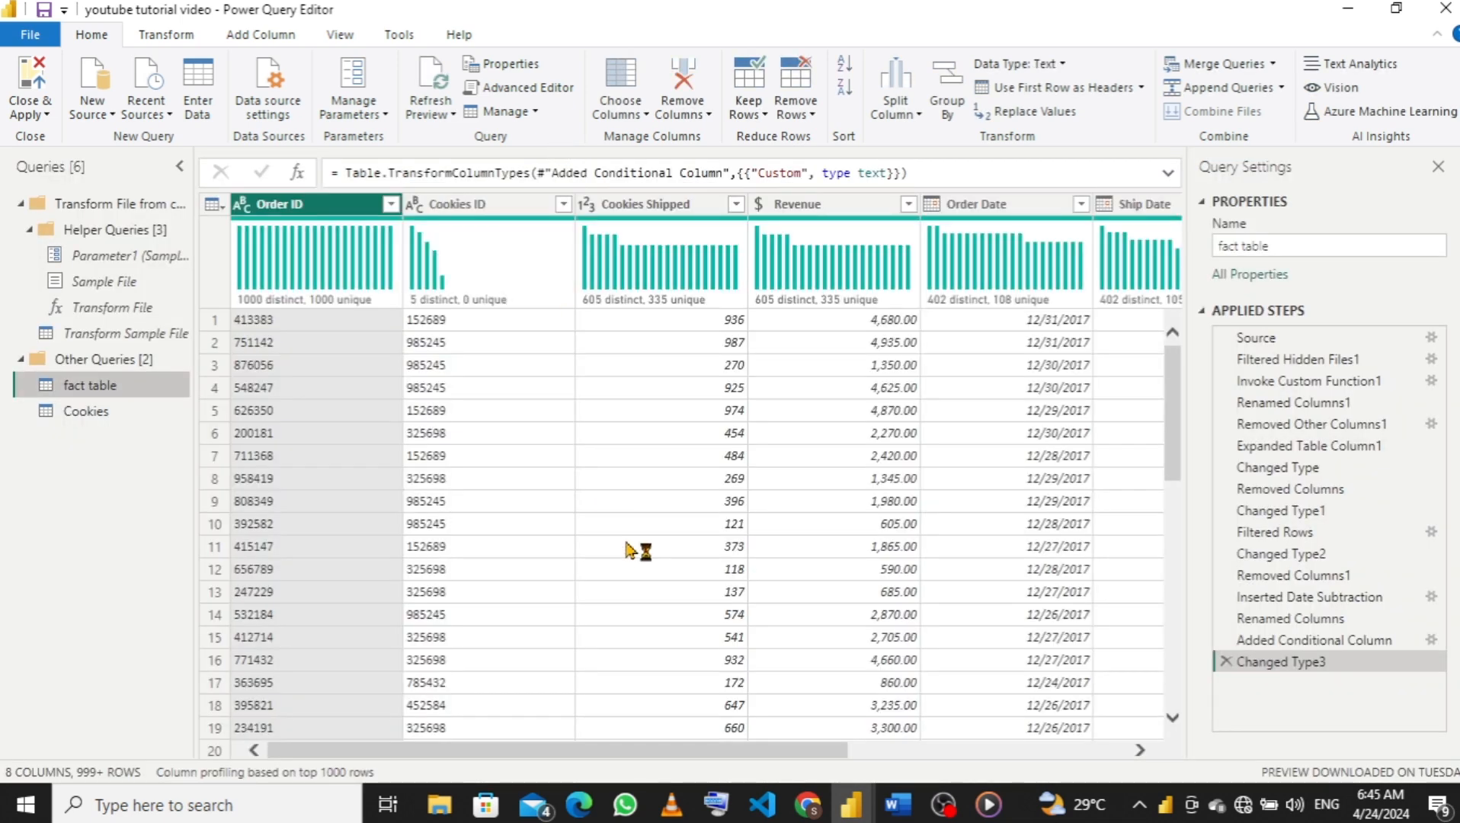
pyautogui.moveTo(705, 753); pyautogui.dragTo(1128, 789)
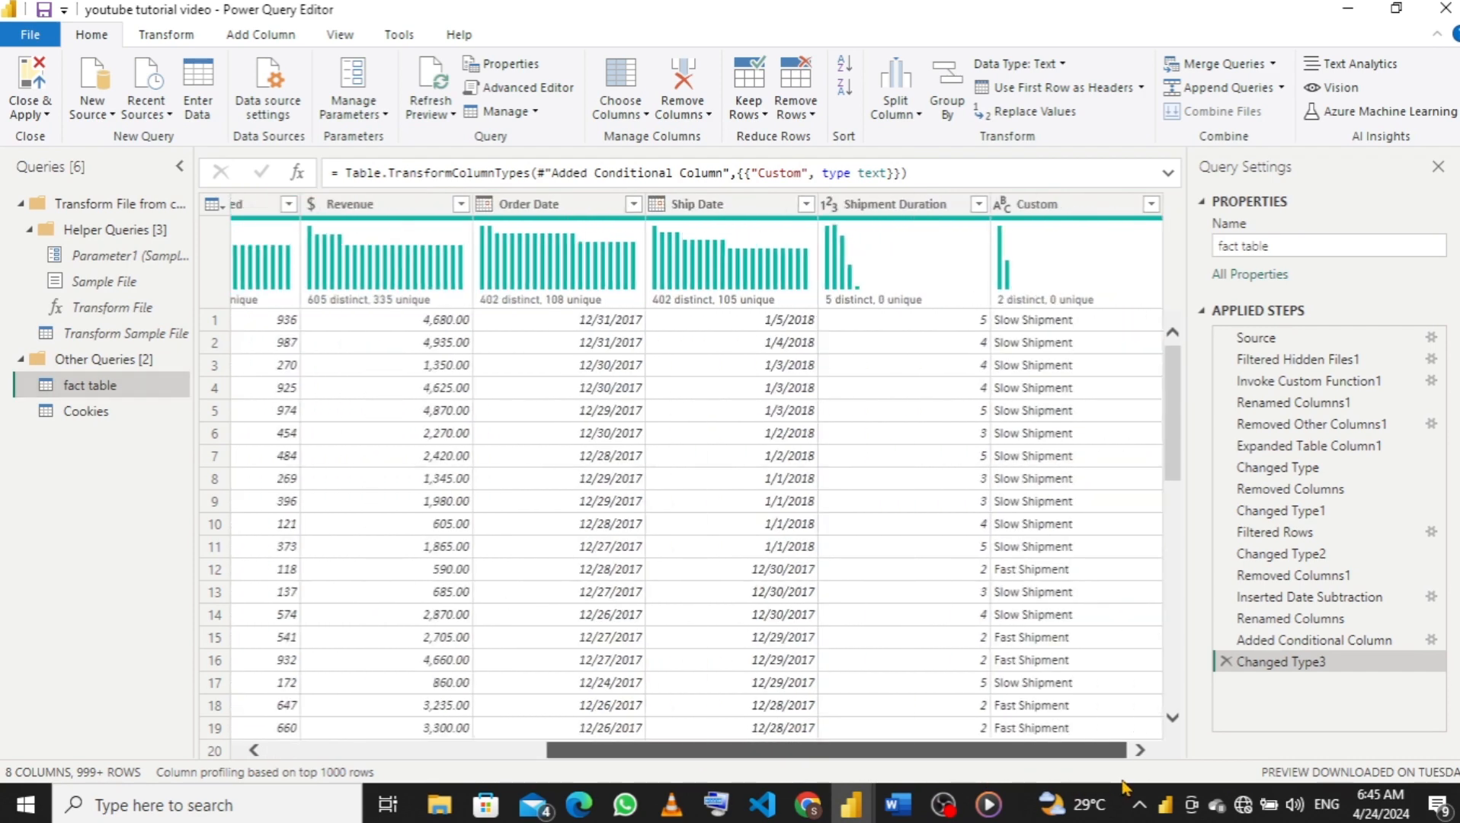
# Try to rename the fact table's Custom column to Shipment Duration.
pyautogui.doubleClick(1039, 204)
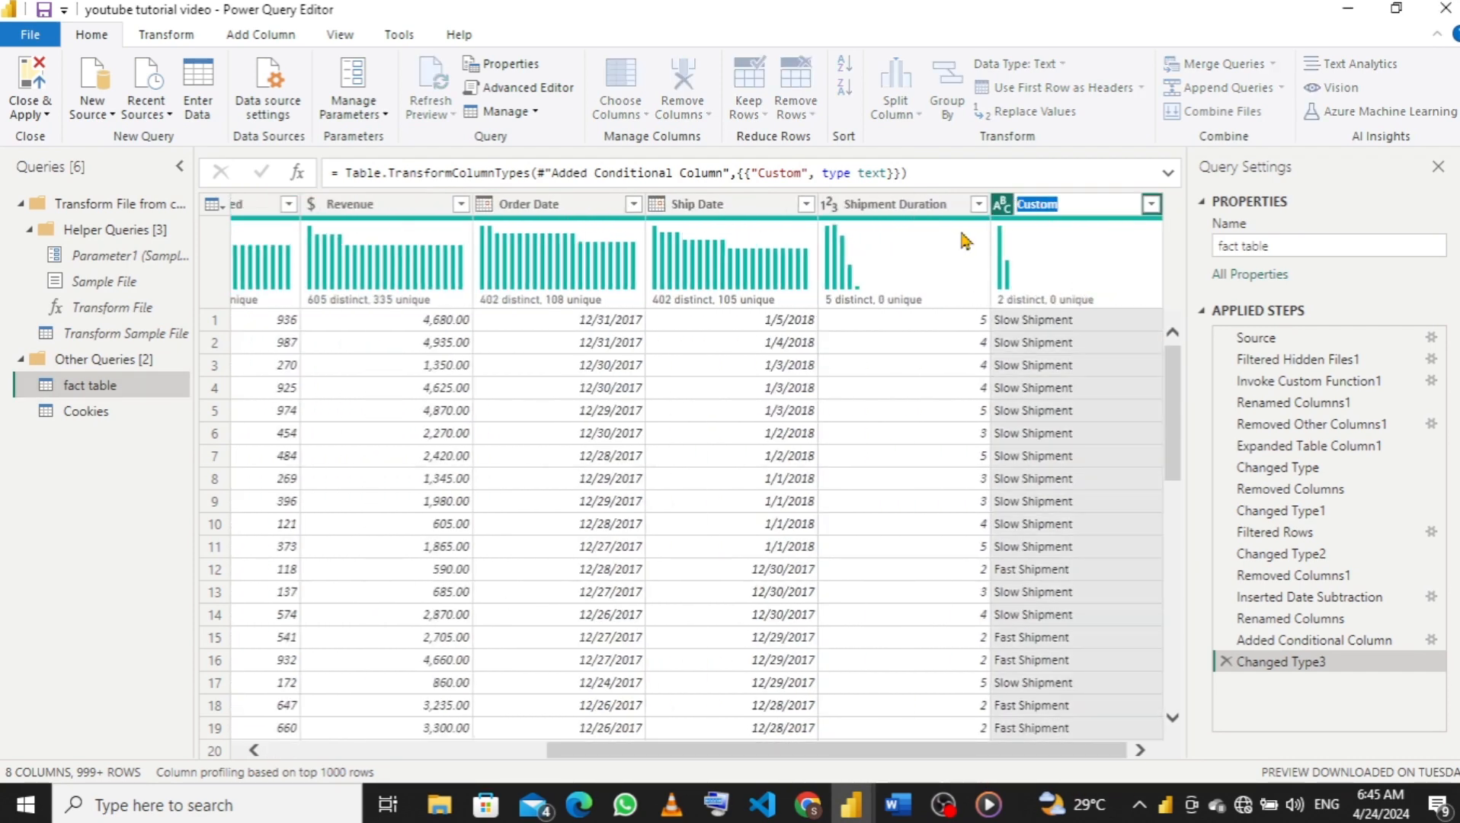
pyautogui.write('Sh')
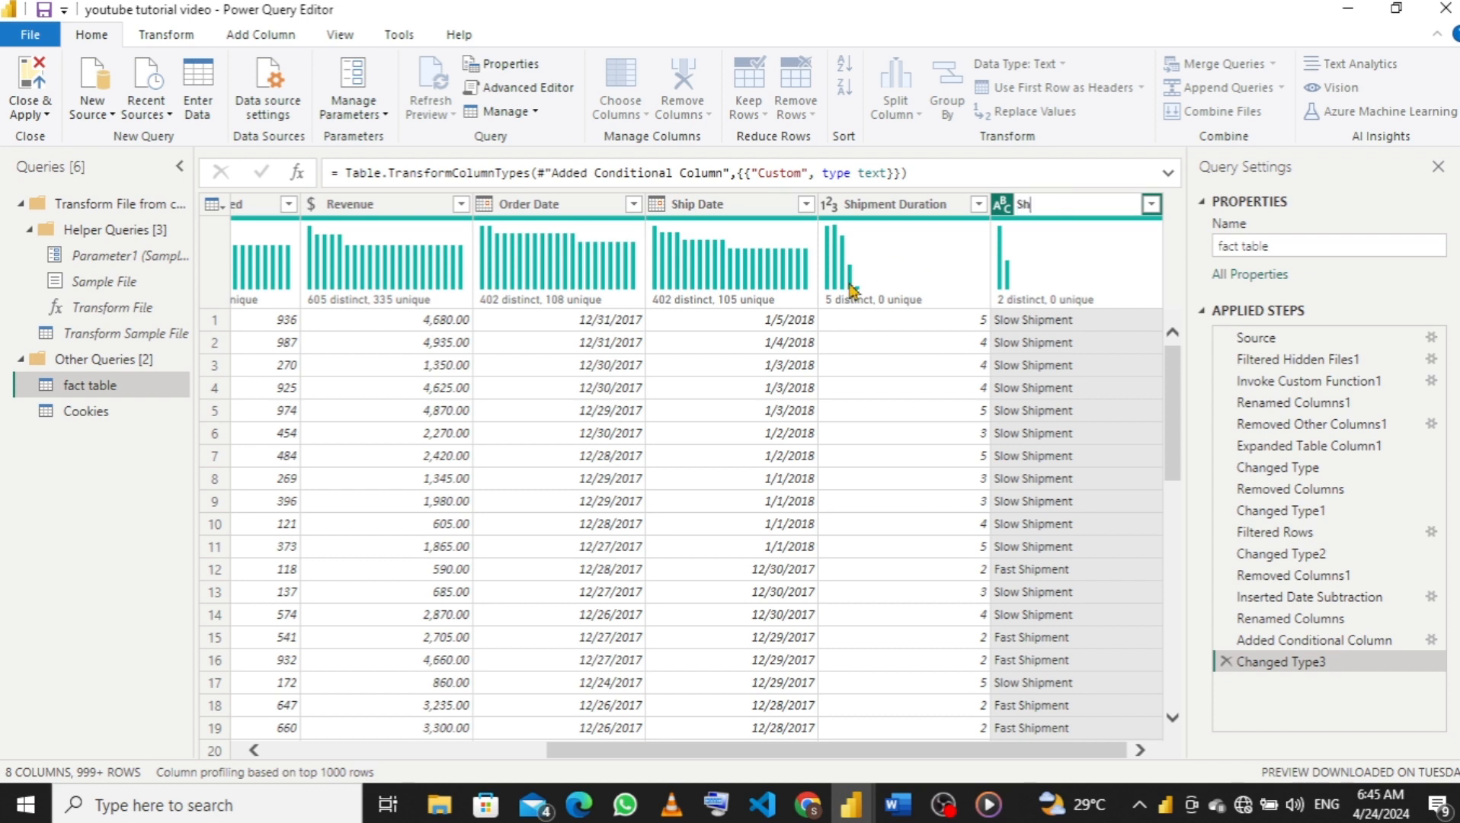
pyautogui.write('ipment Duration')
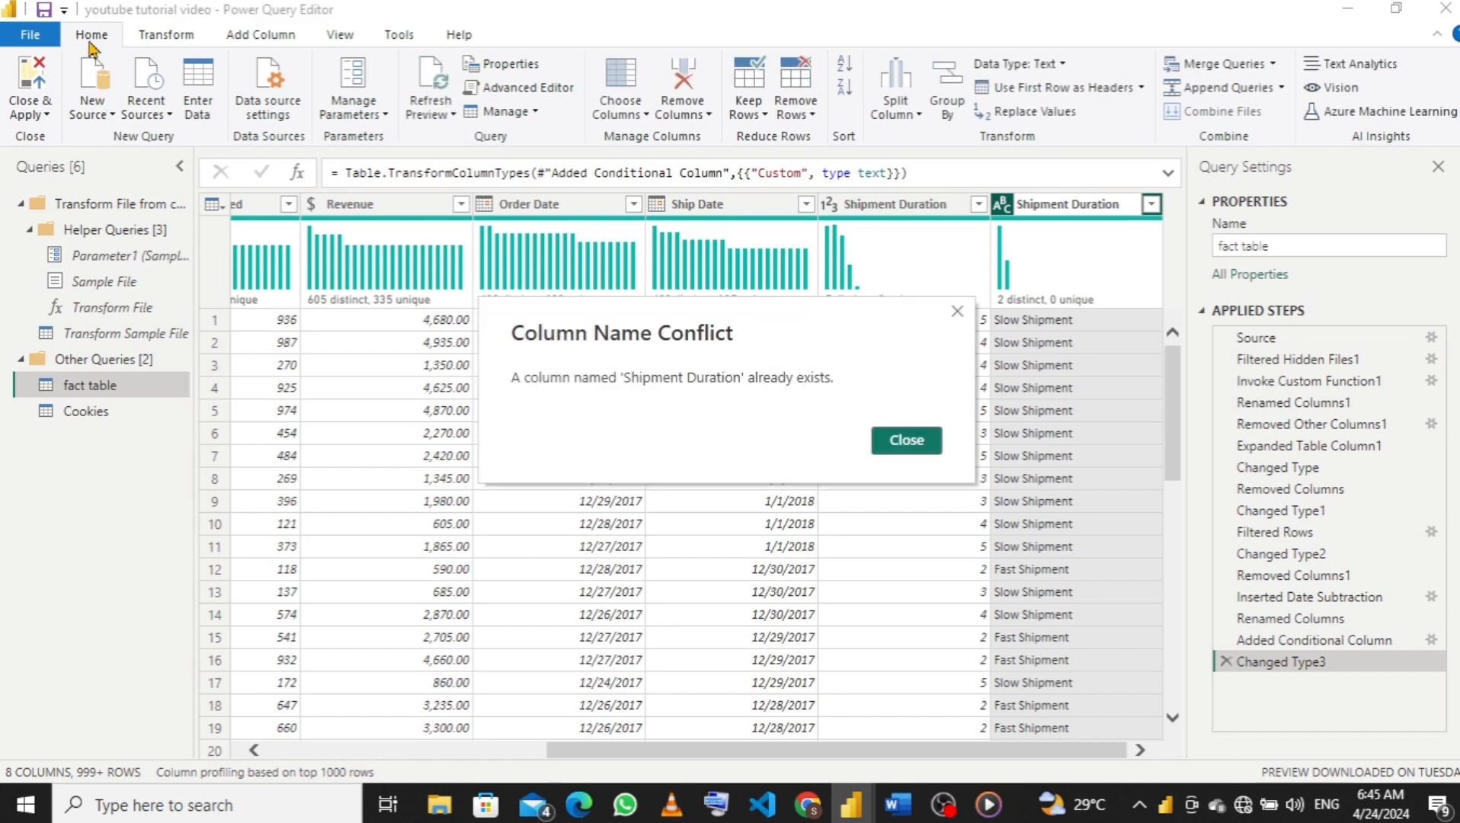
pyautogui.click(901, 442)
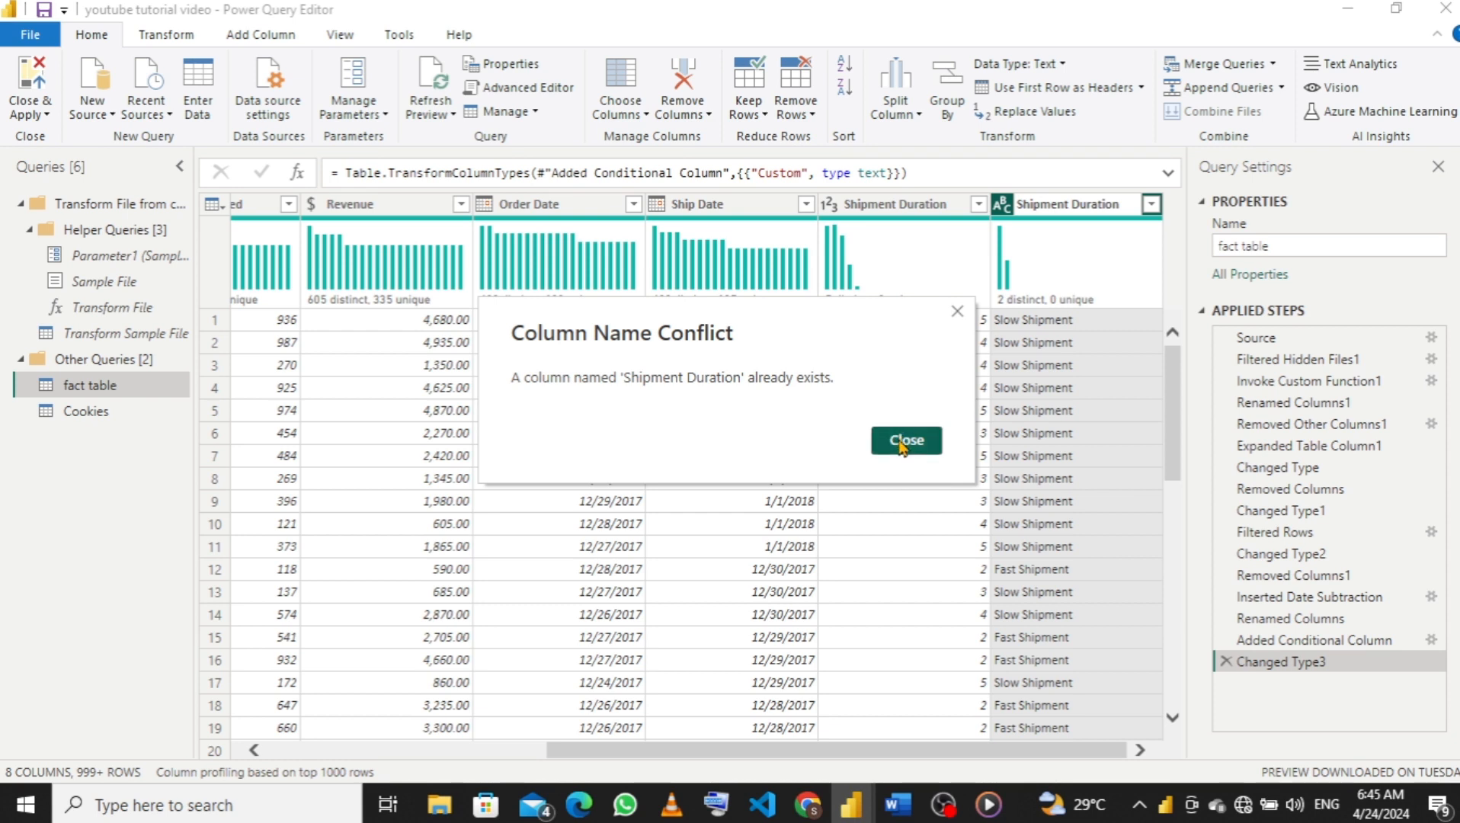
pyautogui.click(1119, 212)
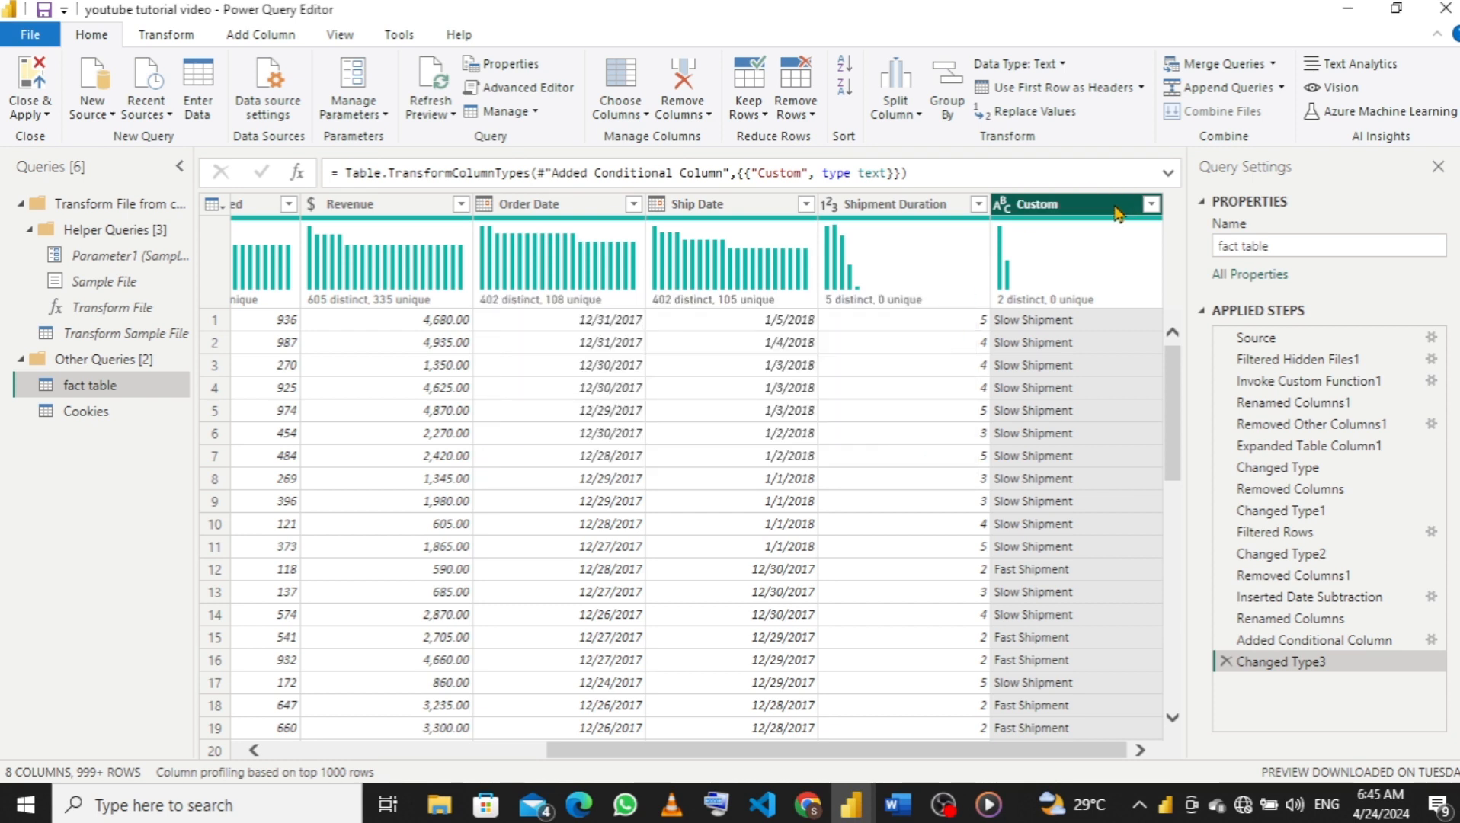
# Rename the fact table's Custom column to Shipment Segment.
pyautogui.doubleClick(1114, 208)
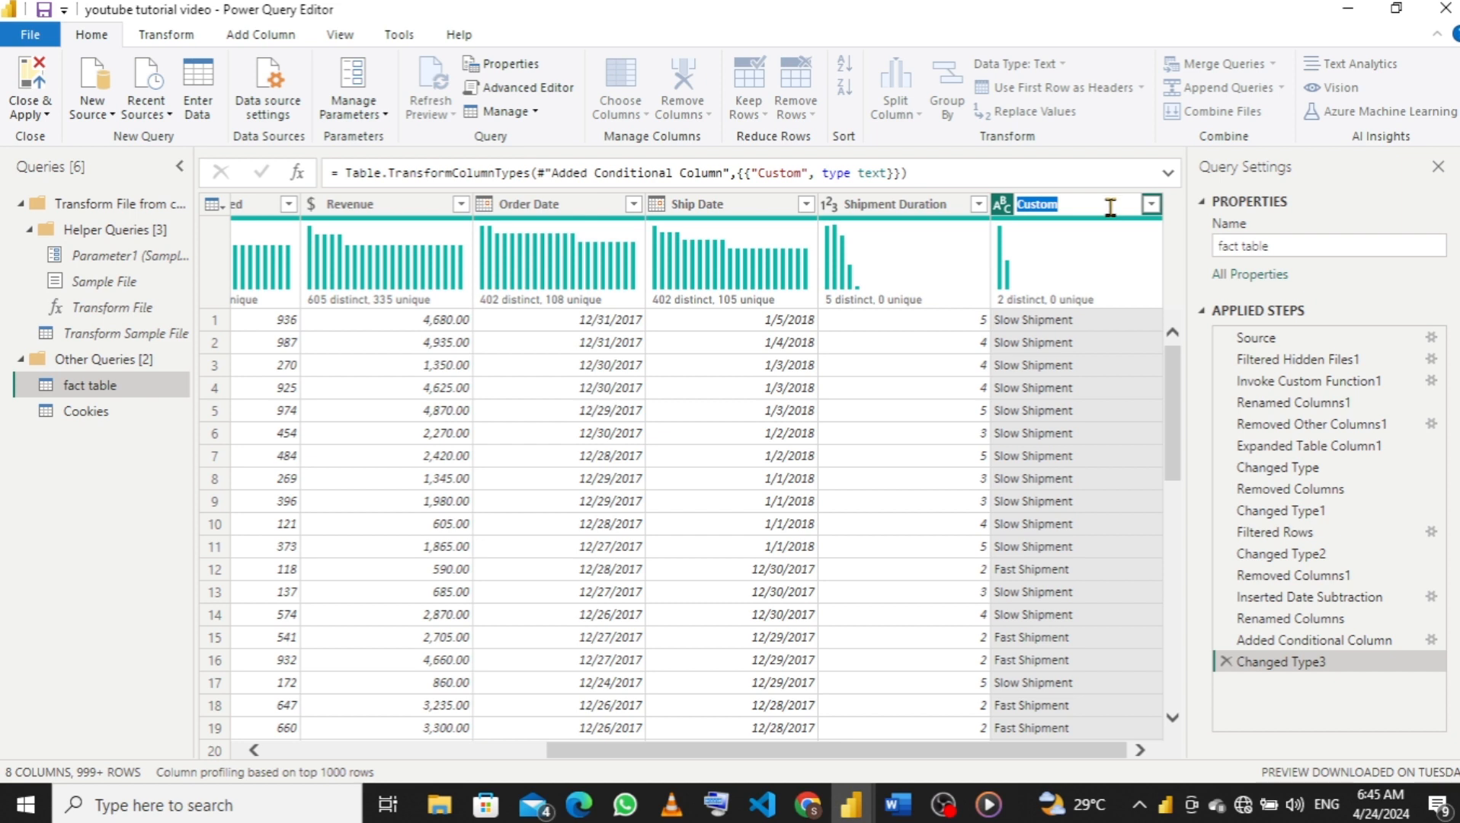
pyautogui.write('Shipment Segment')
pyautogui.press('Return')
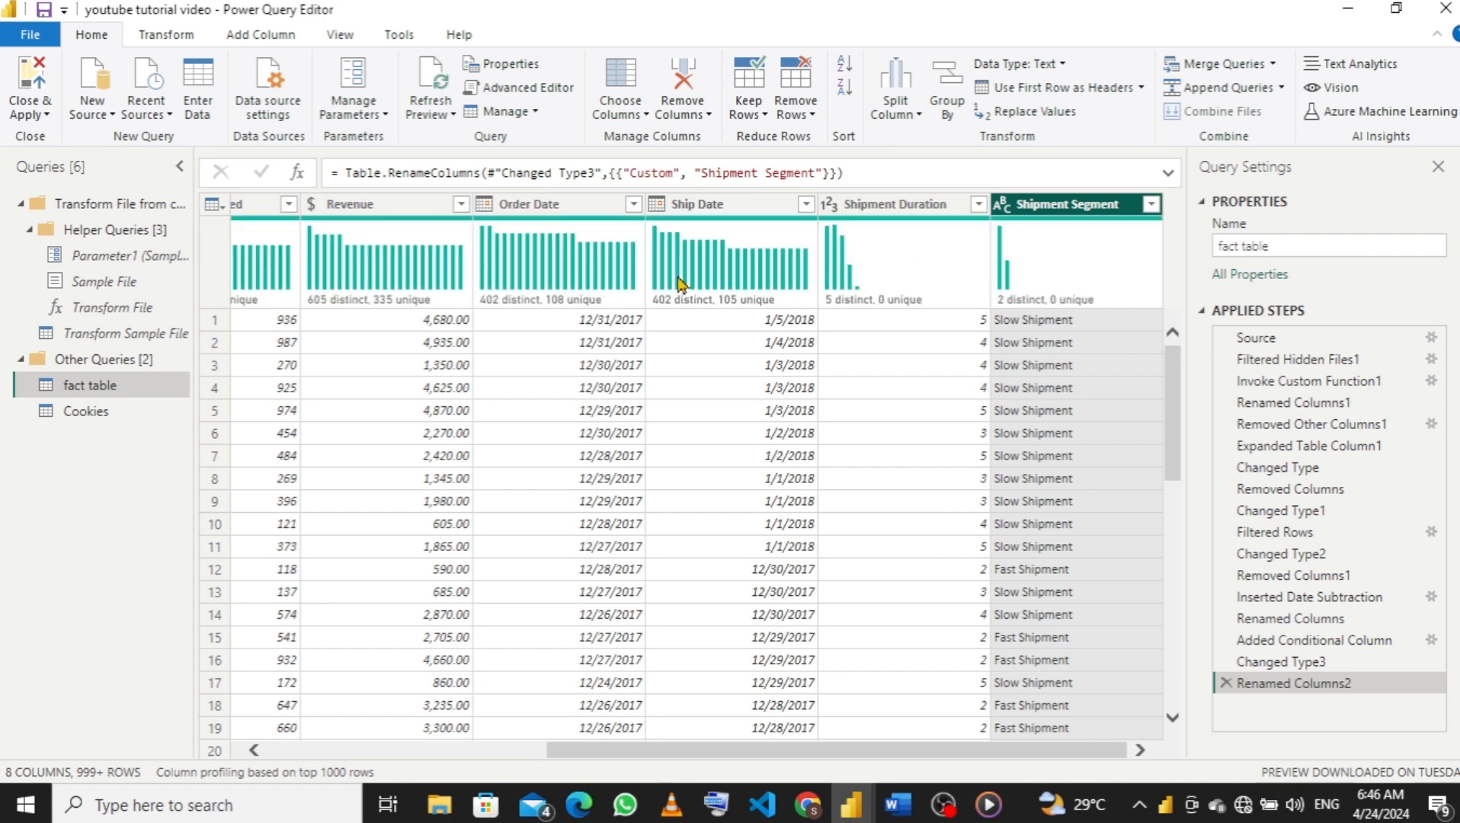
# Close Power Query Editor with the column rename applied to the report, and deselect the donut chart.
pyautogui.click(36, 119)
pyautogui.click(54, 138)
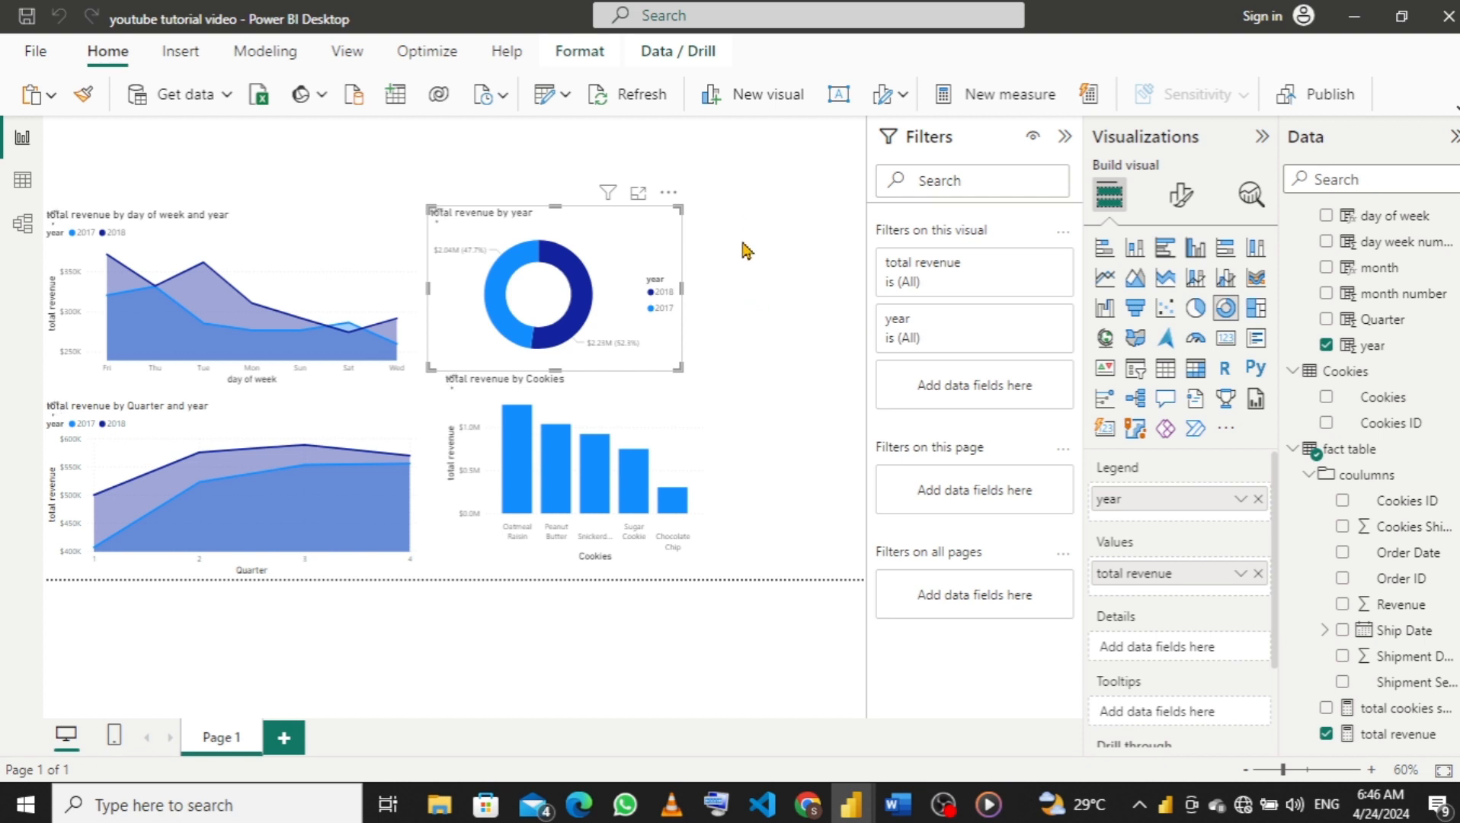
pyautogui.click(746, 249)
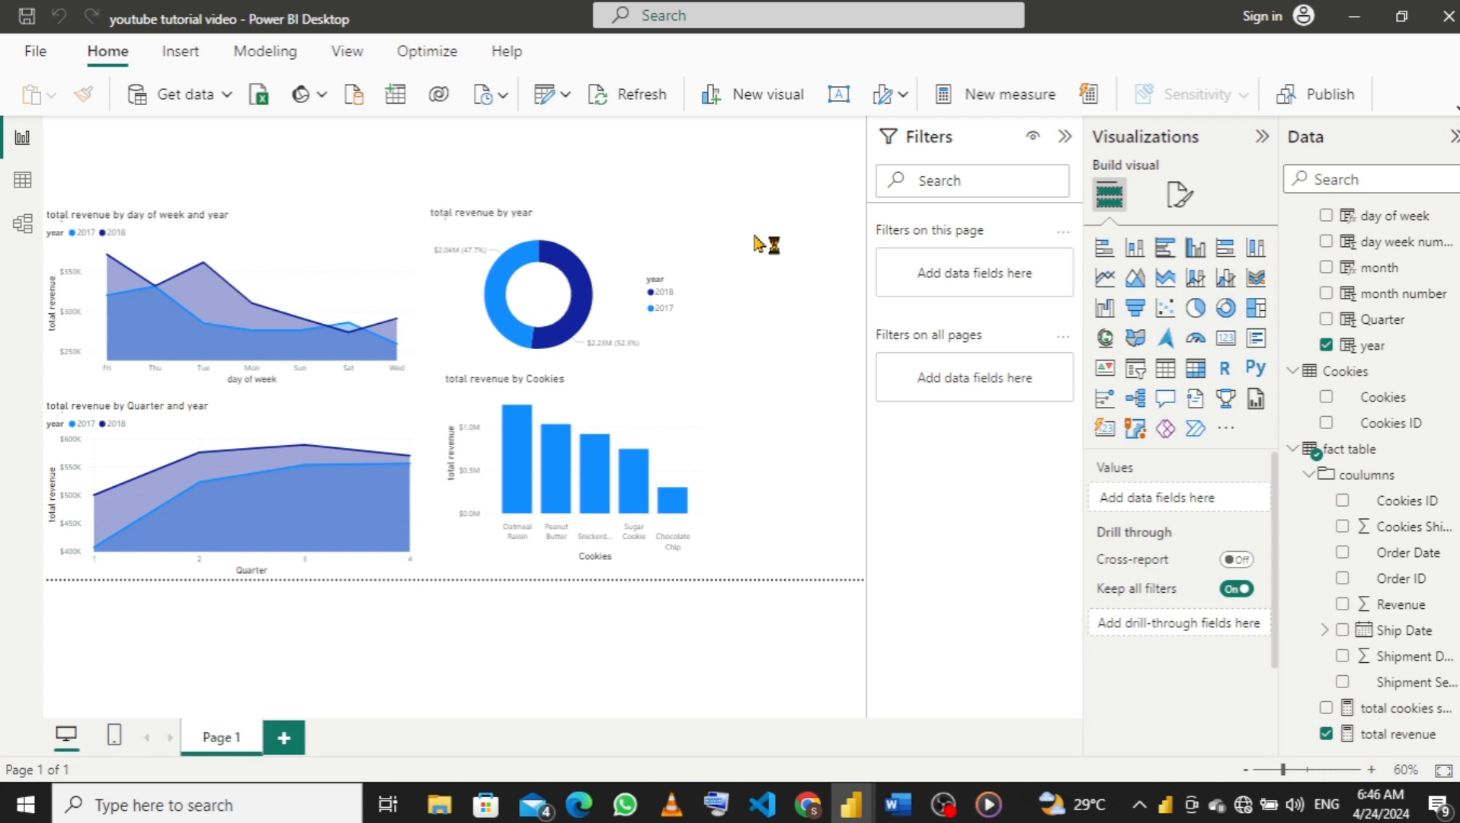
pyautogui.click(1224, 373)
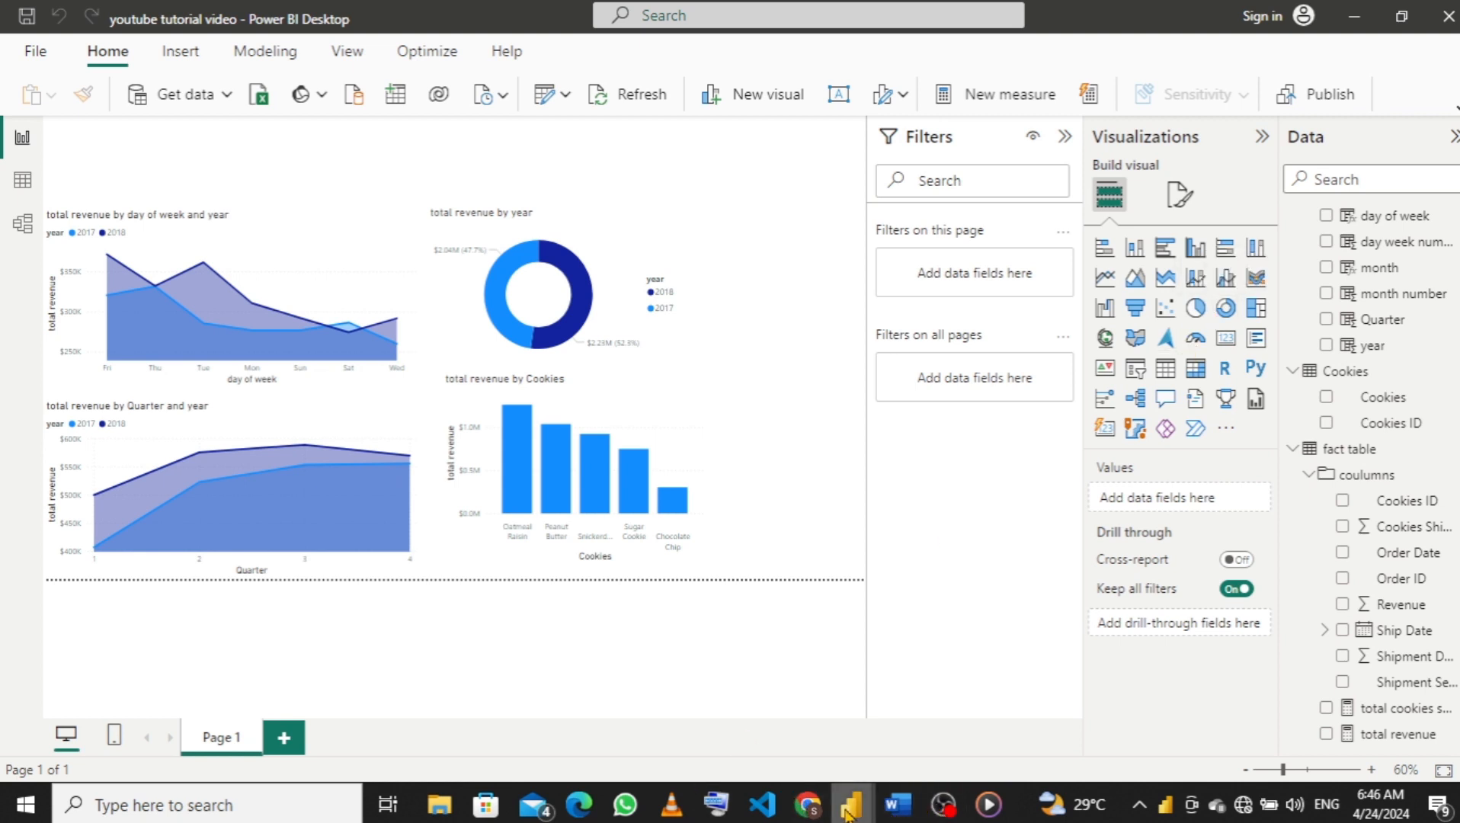
# Add a stacked column chart to the report page and place it beside the total revenue by Cookies chart.
pyautogui.moveTo(854, 802)
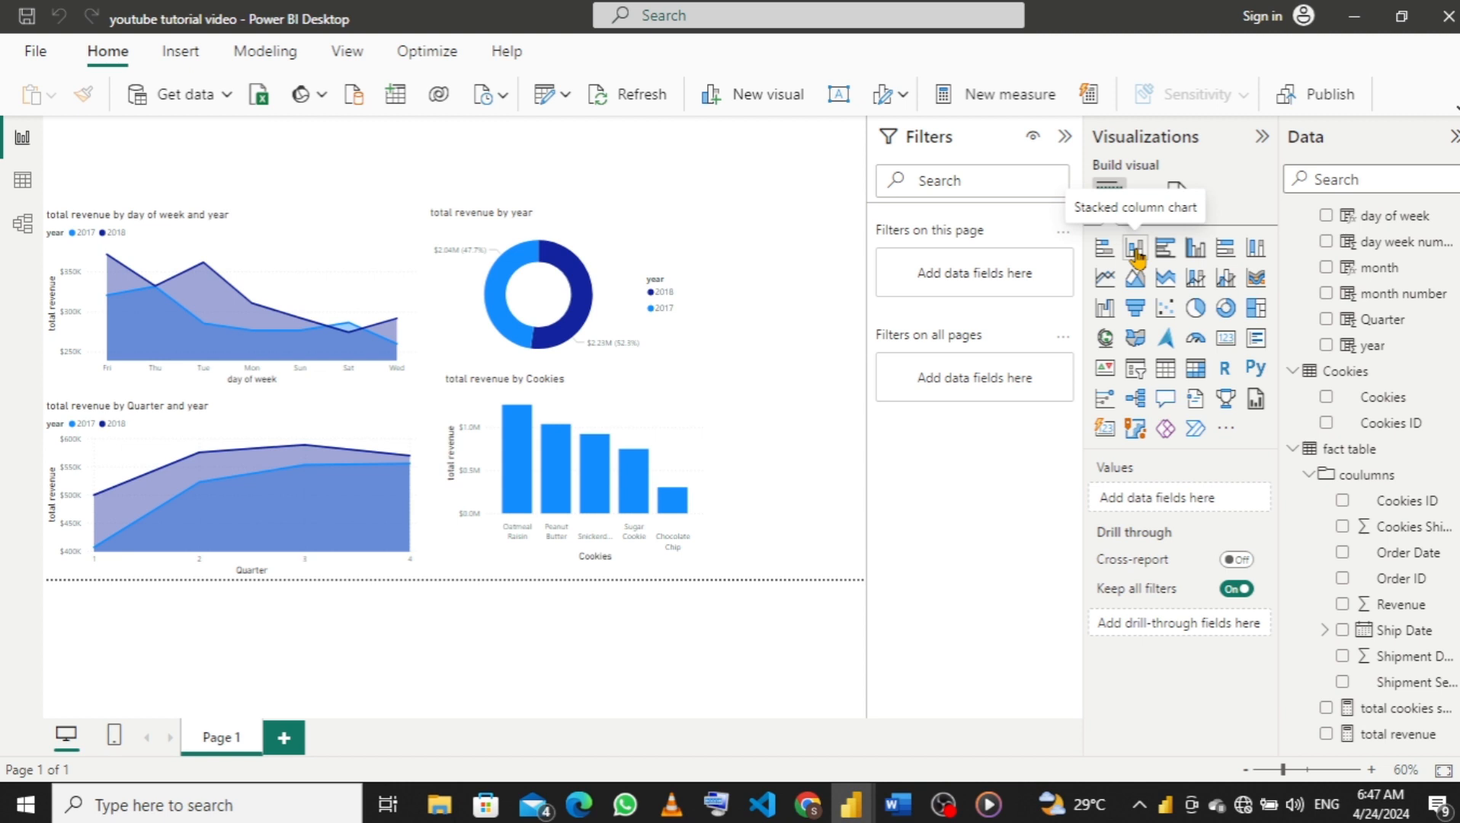
pyautogui.click(1136, 249)
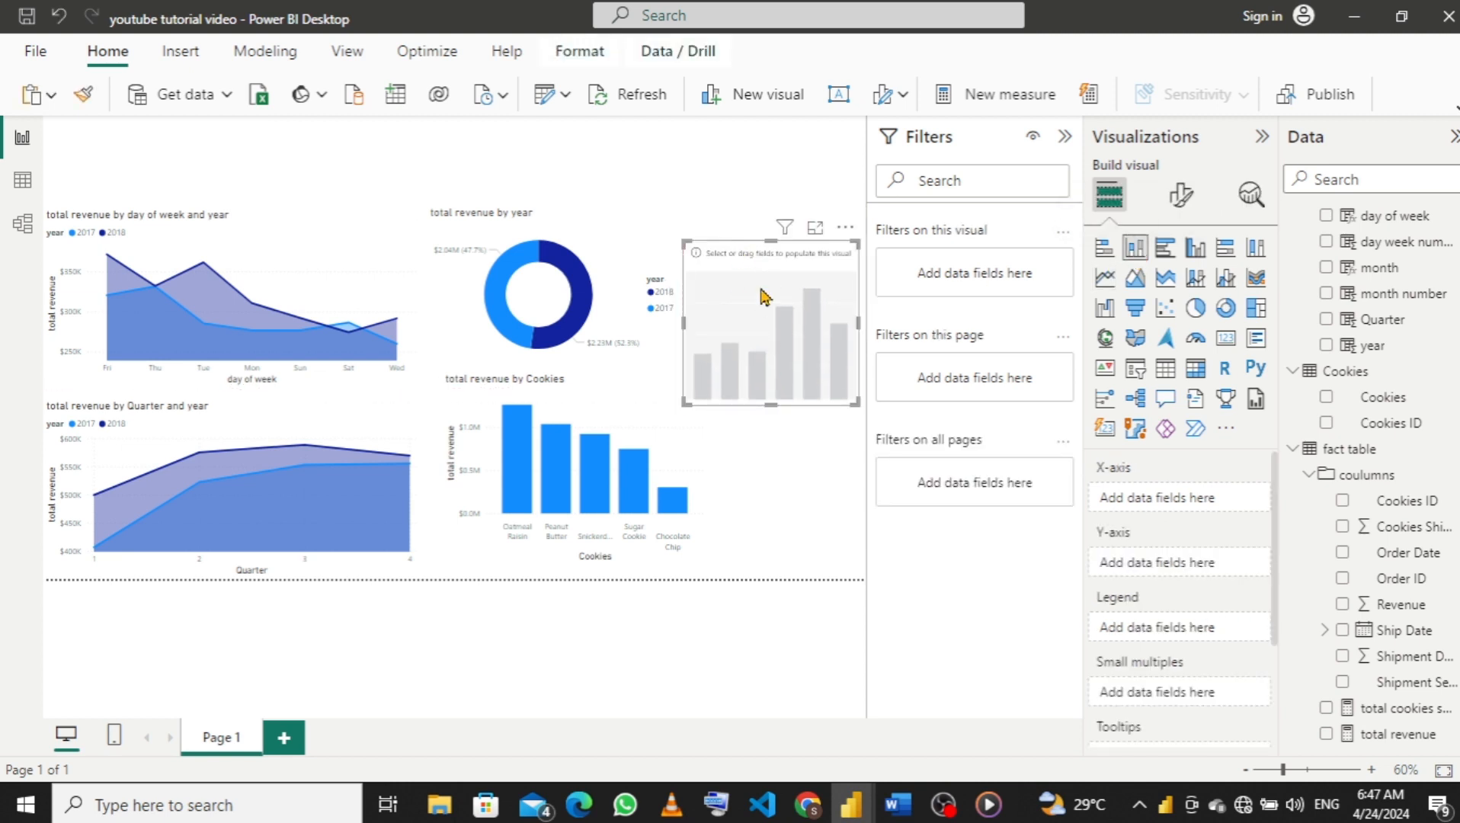
pyautogui.moveTo(765, 295); pyautogui.dragTo(775, 425)
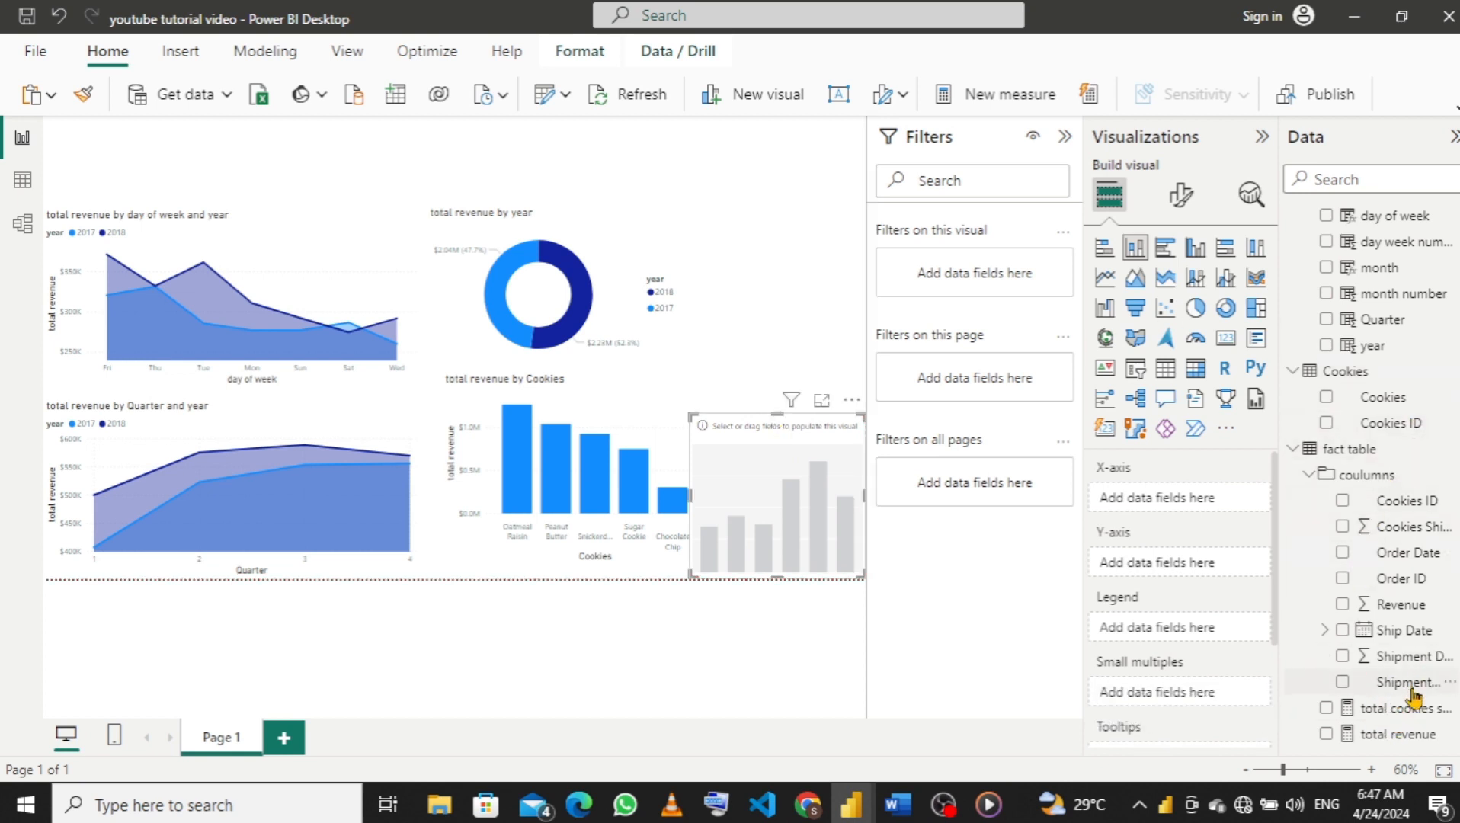
# Assign Shipment Segment to the new chart's X-axis and the total cookies sold measure to its Y-axis.
pyautogui.moveTo(1416, 690); pyautogui.dragTo(1209, 505)
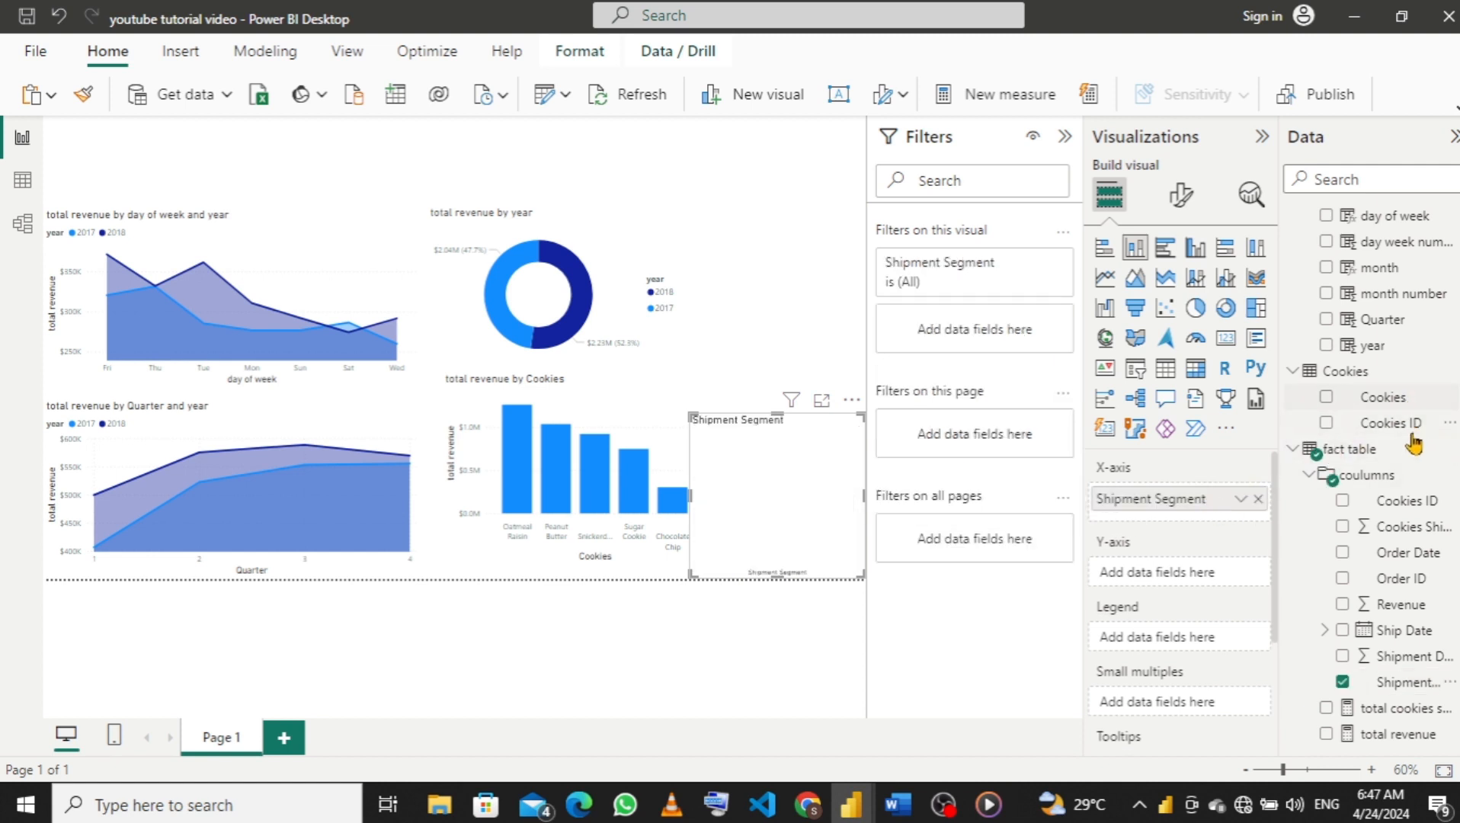
pyautogui.click(1311, 479)
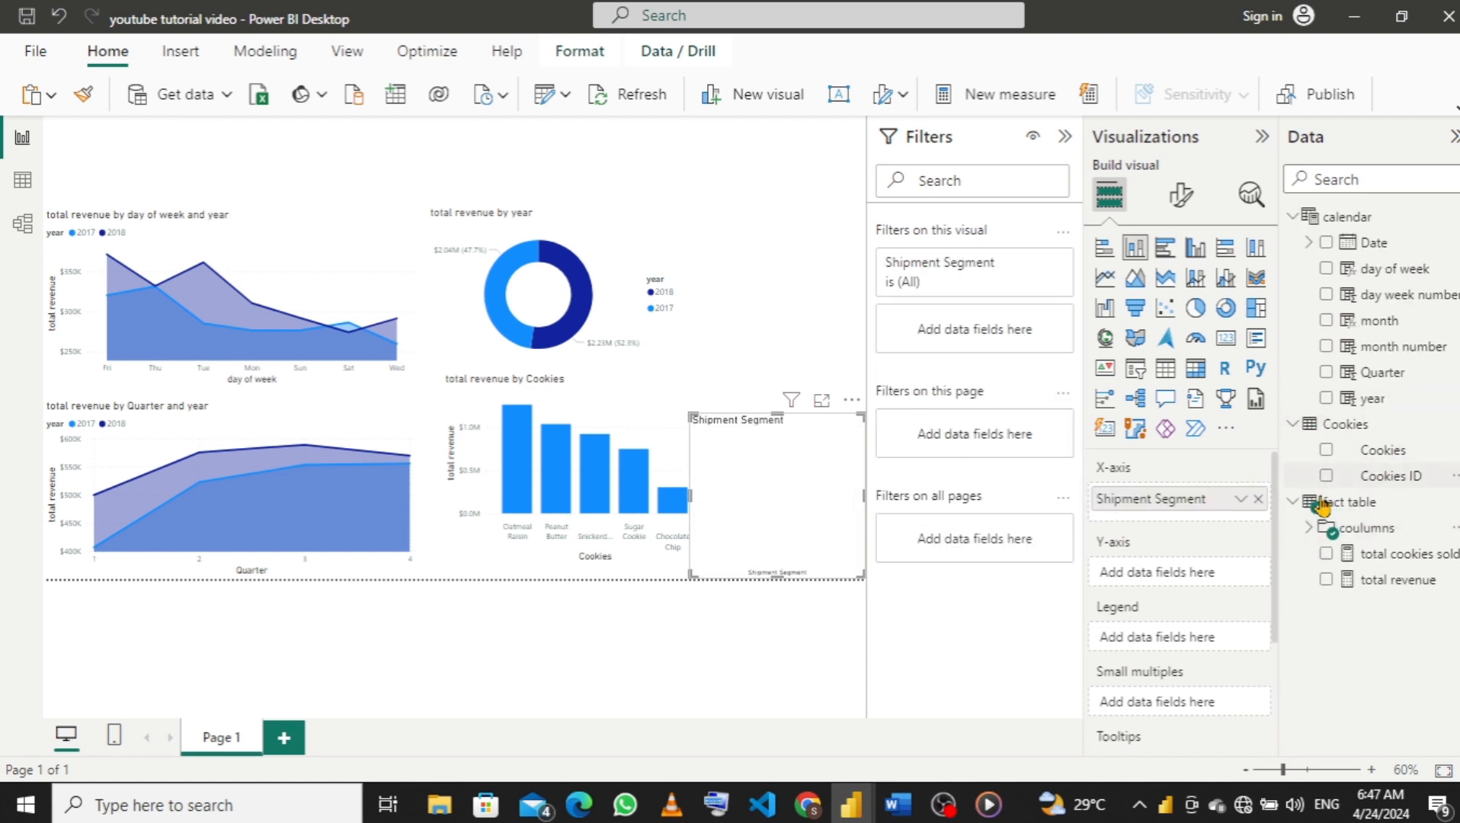
pyautogui.click(1392, 585)
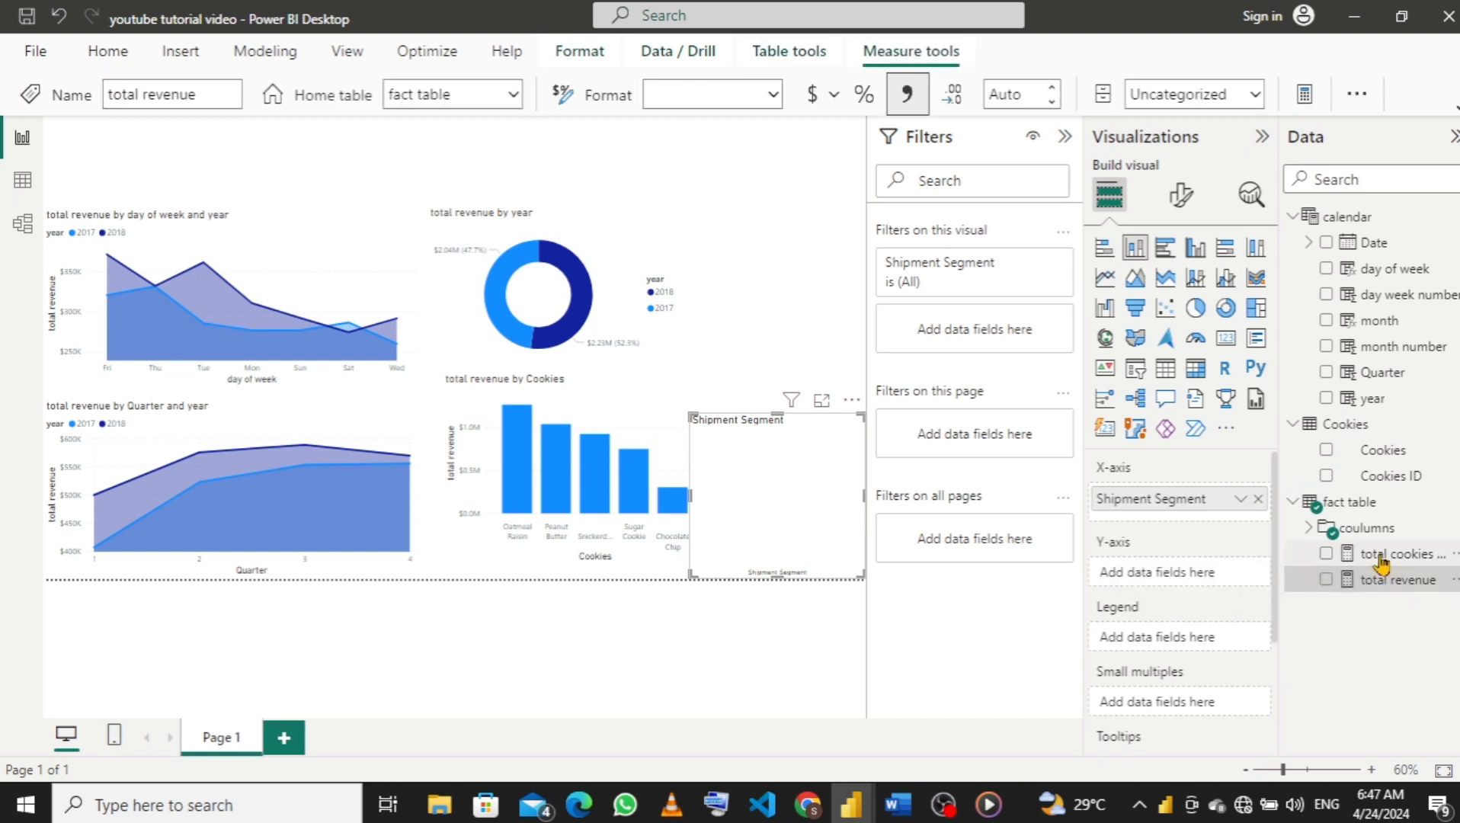
pyautogui.moveTo(1381, 560); pyautogui.dragTo(1181, 577)
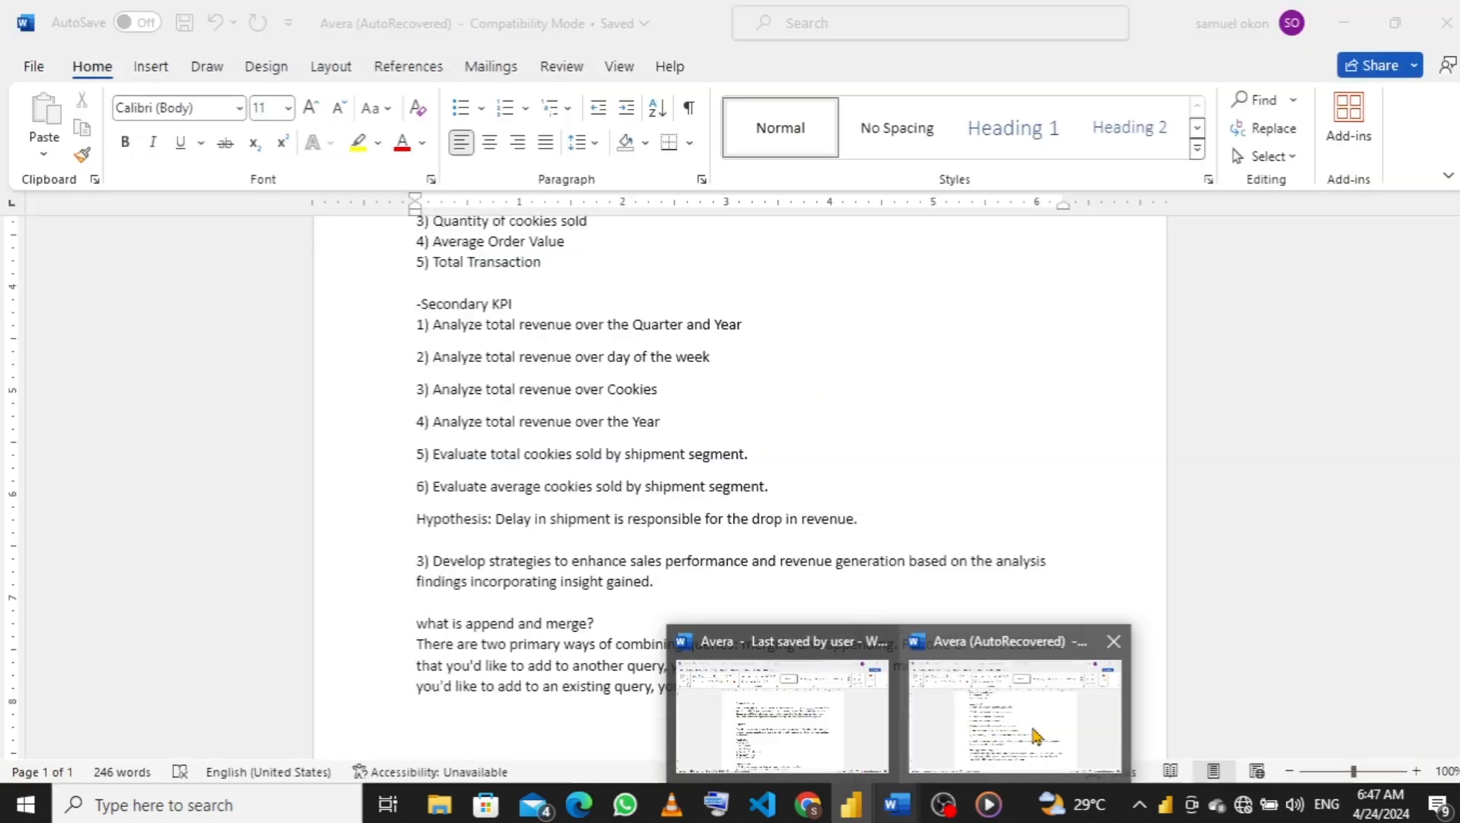
# Check the secondary KPI list in the Avera (AutoRecovered) Word document, and return to the youtube tutorial video report in Power BI.
pyautogui.click(1029, 732)
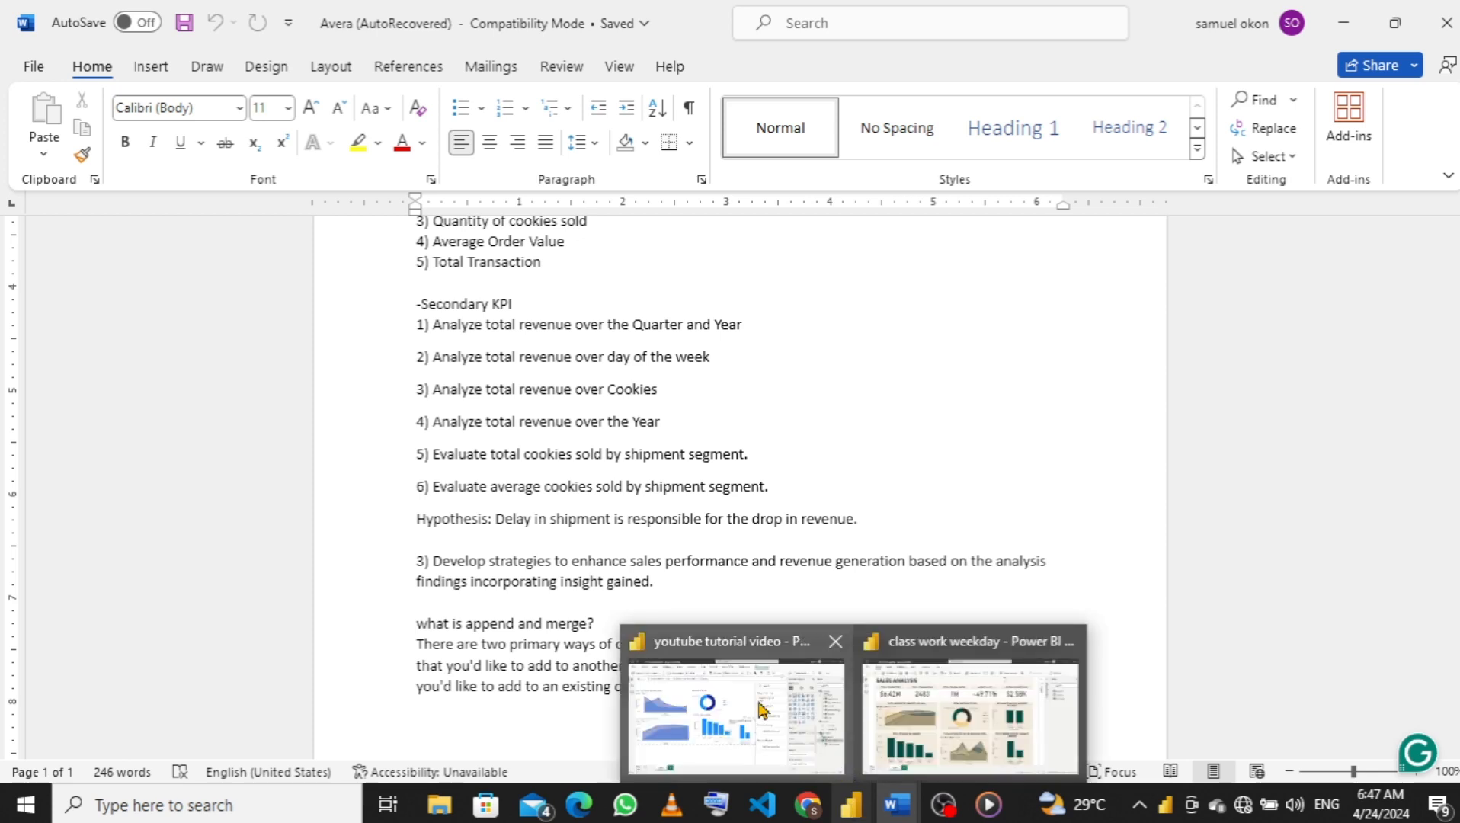
pyautogui.click(762, 710)
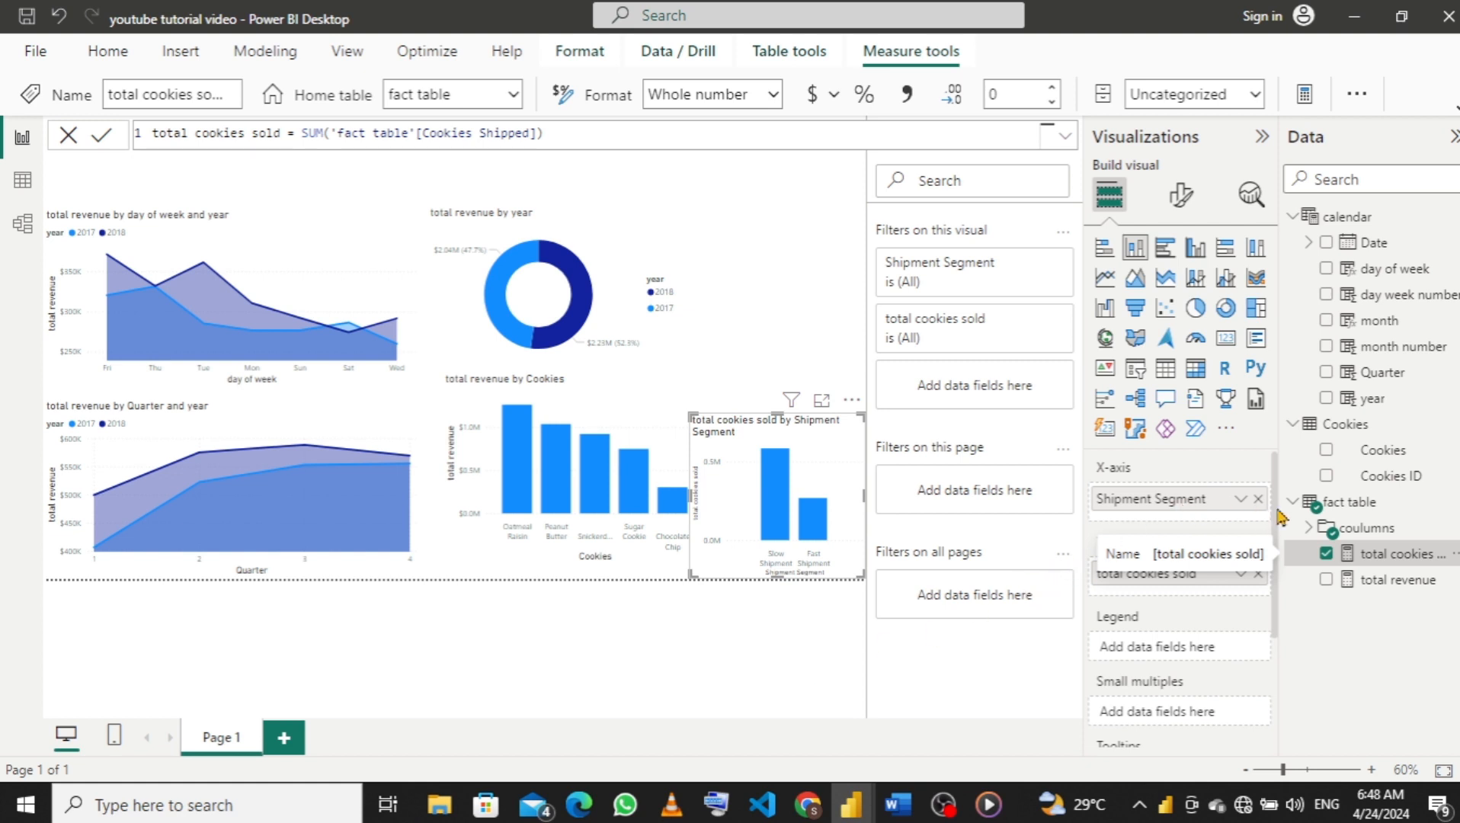
# Create a measure in the fact table defined as number of transaction = COUNT('fact table'[Order ID]).
pyautogui.rightClick(1367, 508)
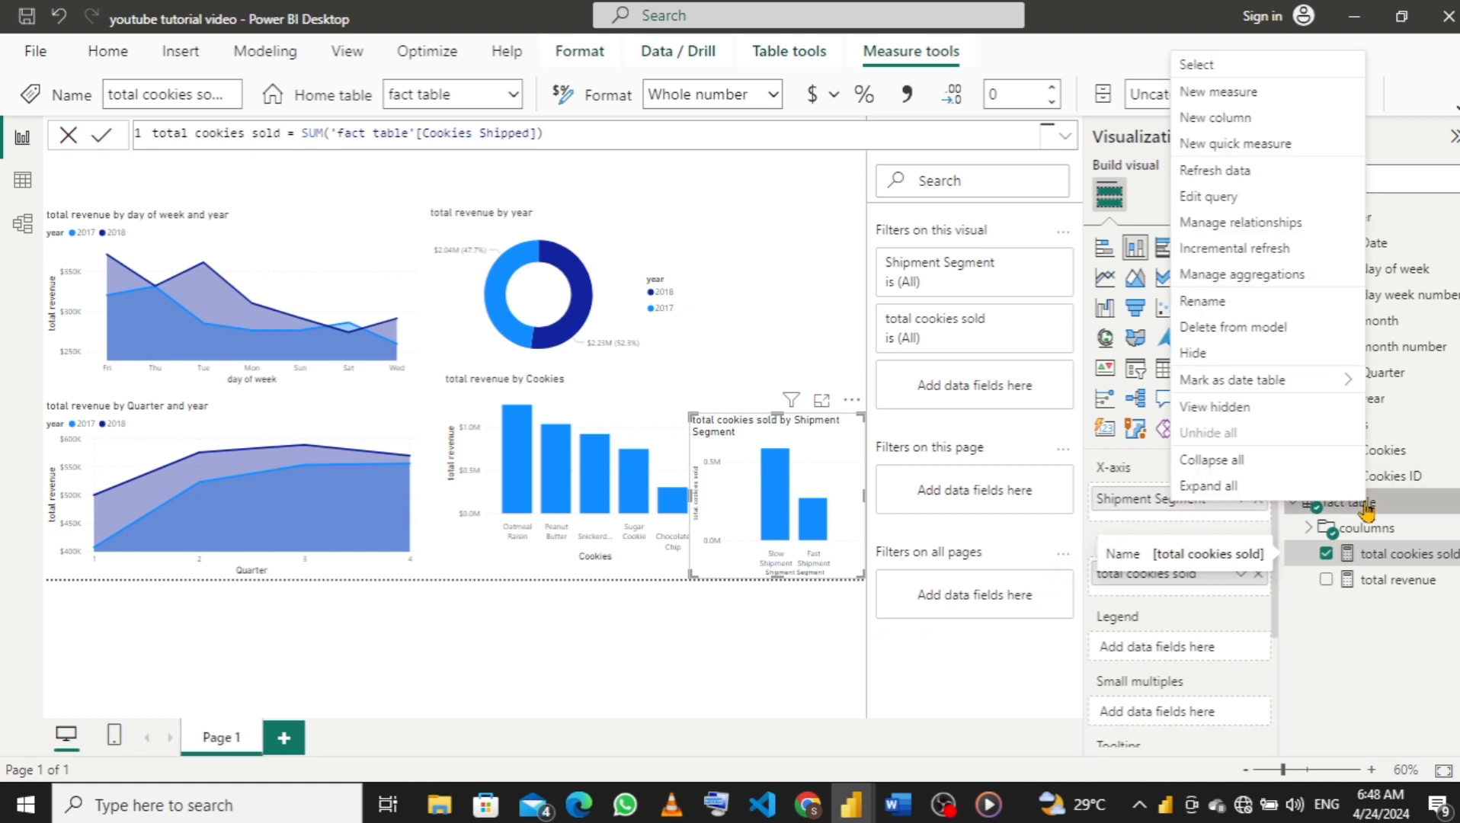
pyautogui.click(1250, 93)
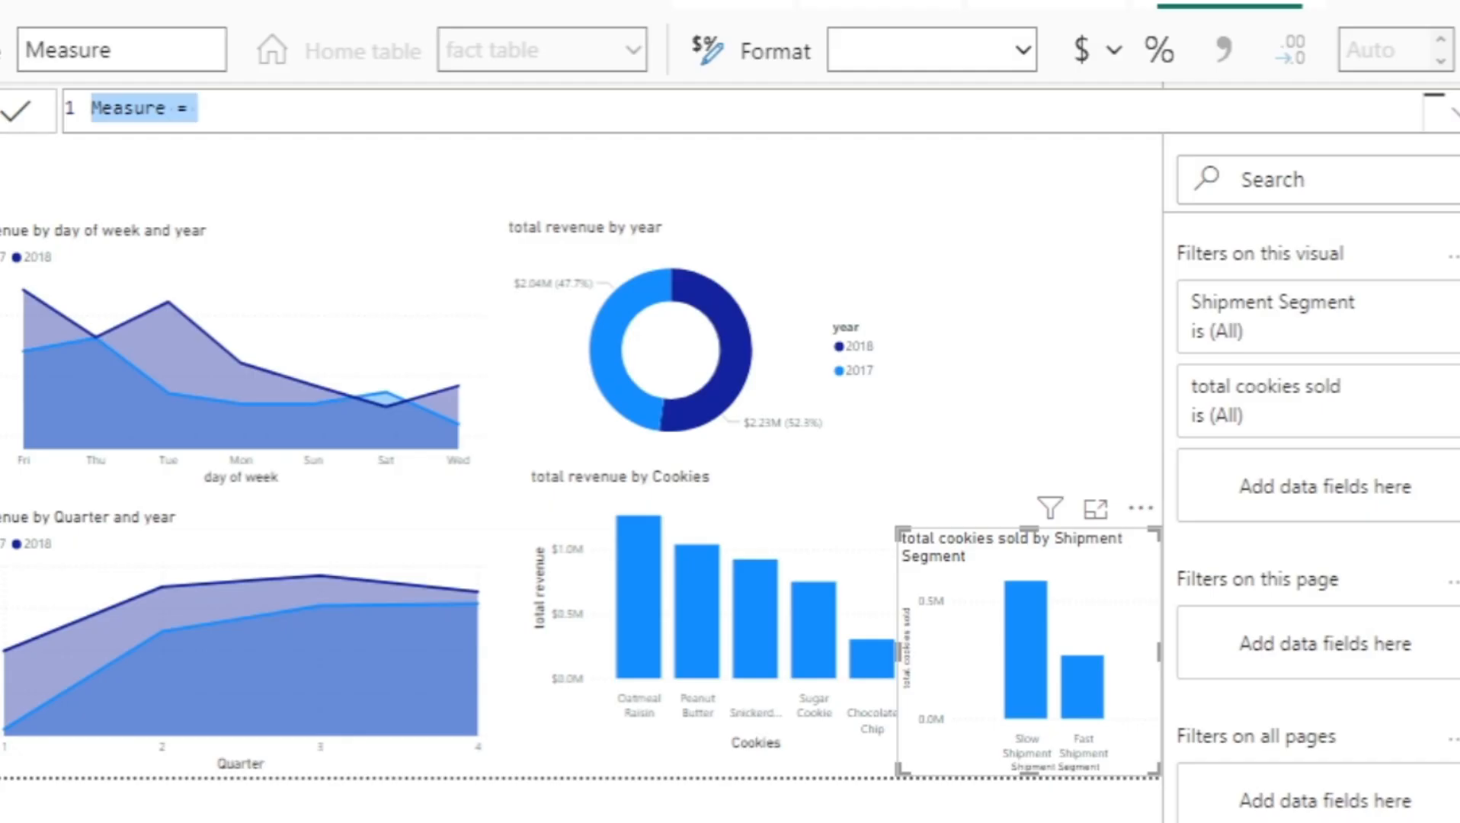
pyautogui.write('number ')
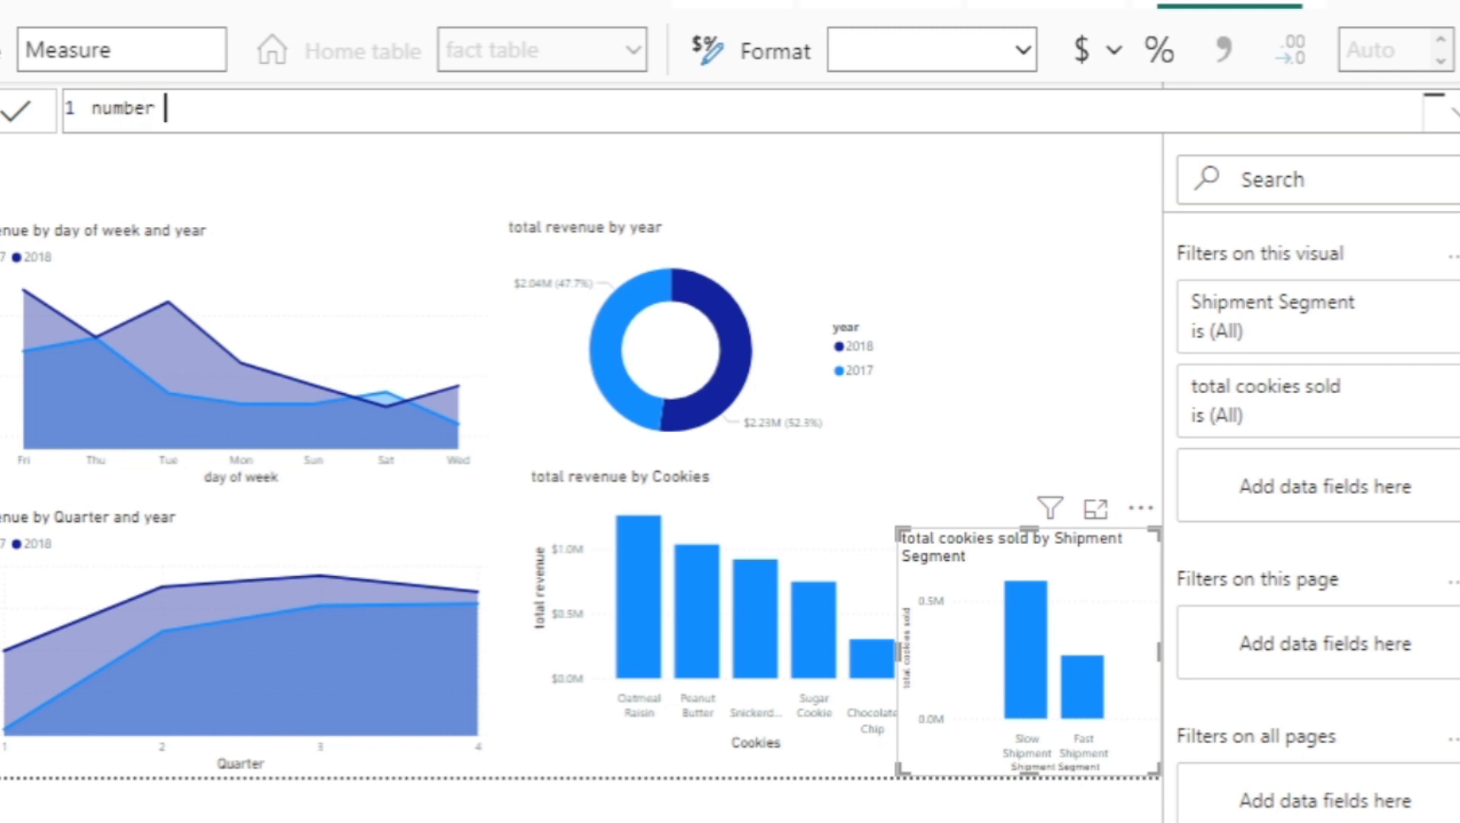
pyautogui.write('of transa')
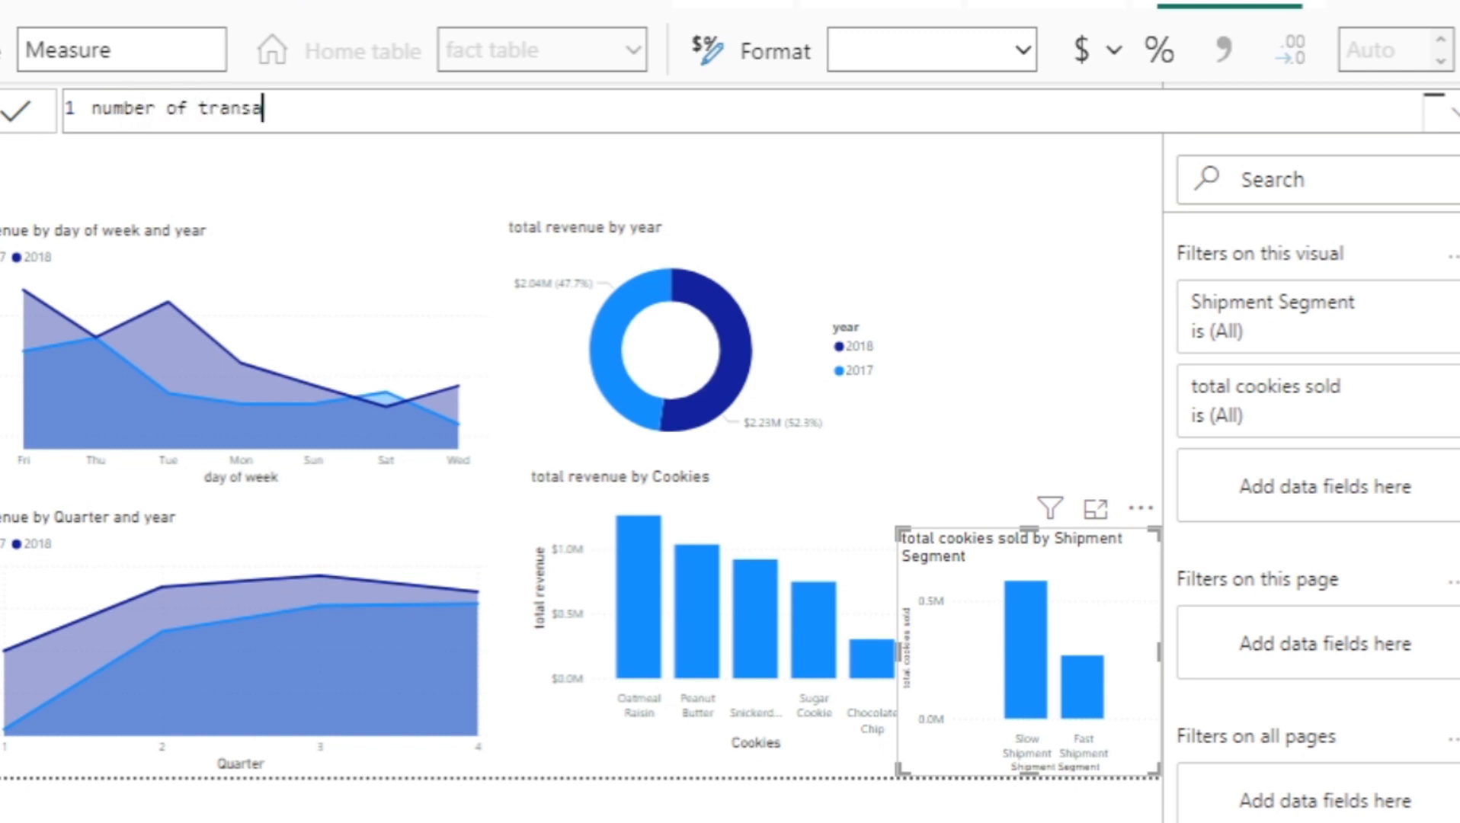
pyautogui.write('ction = count')
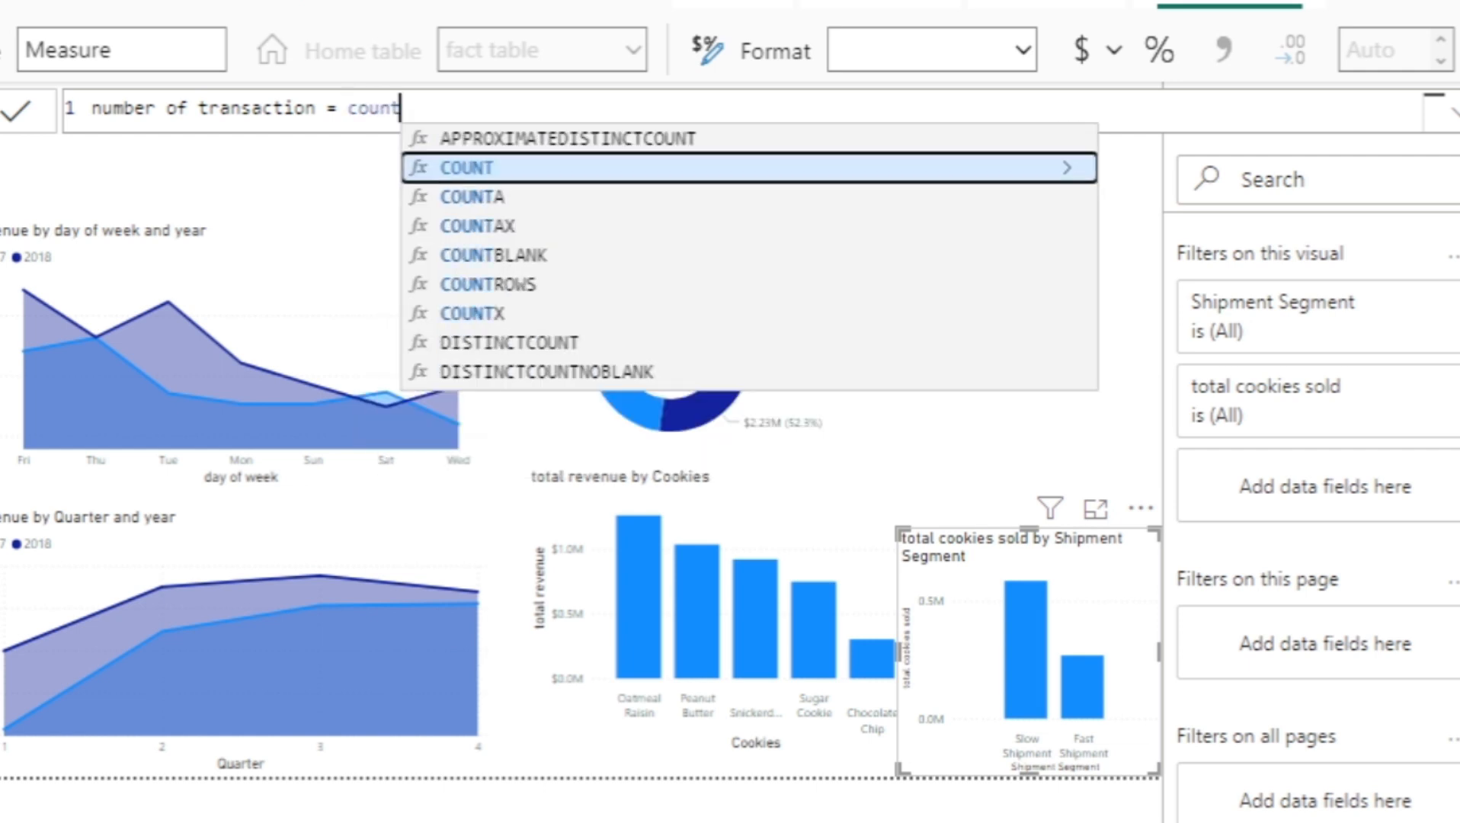
pyautogui.press('Tab')
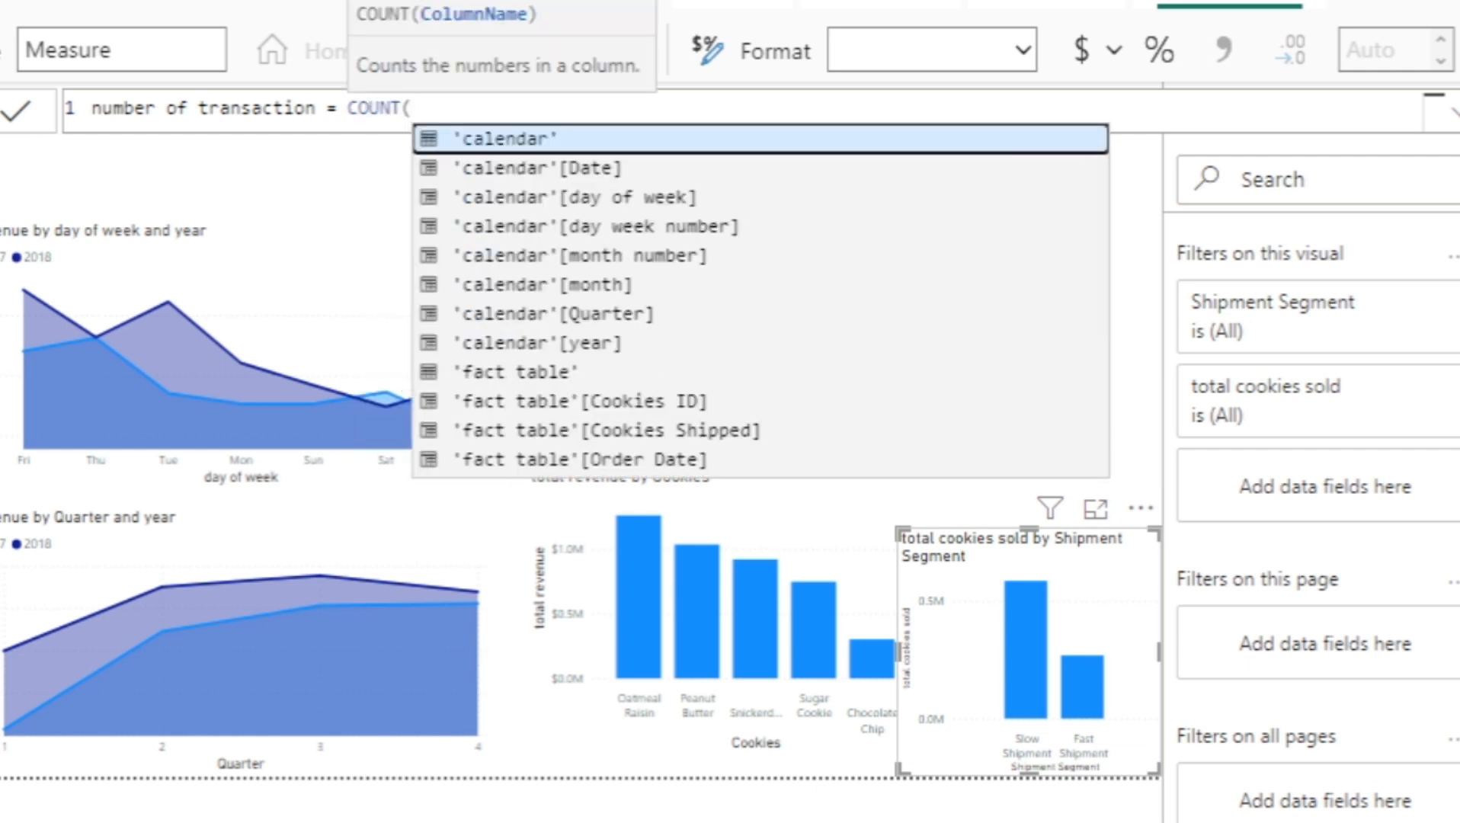
pyautogui.write('ff')
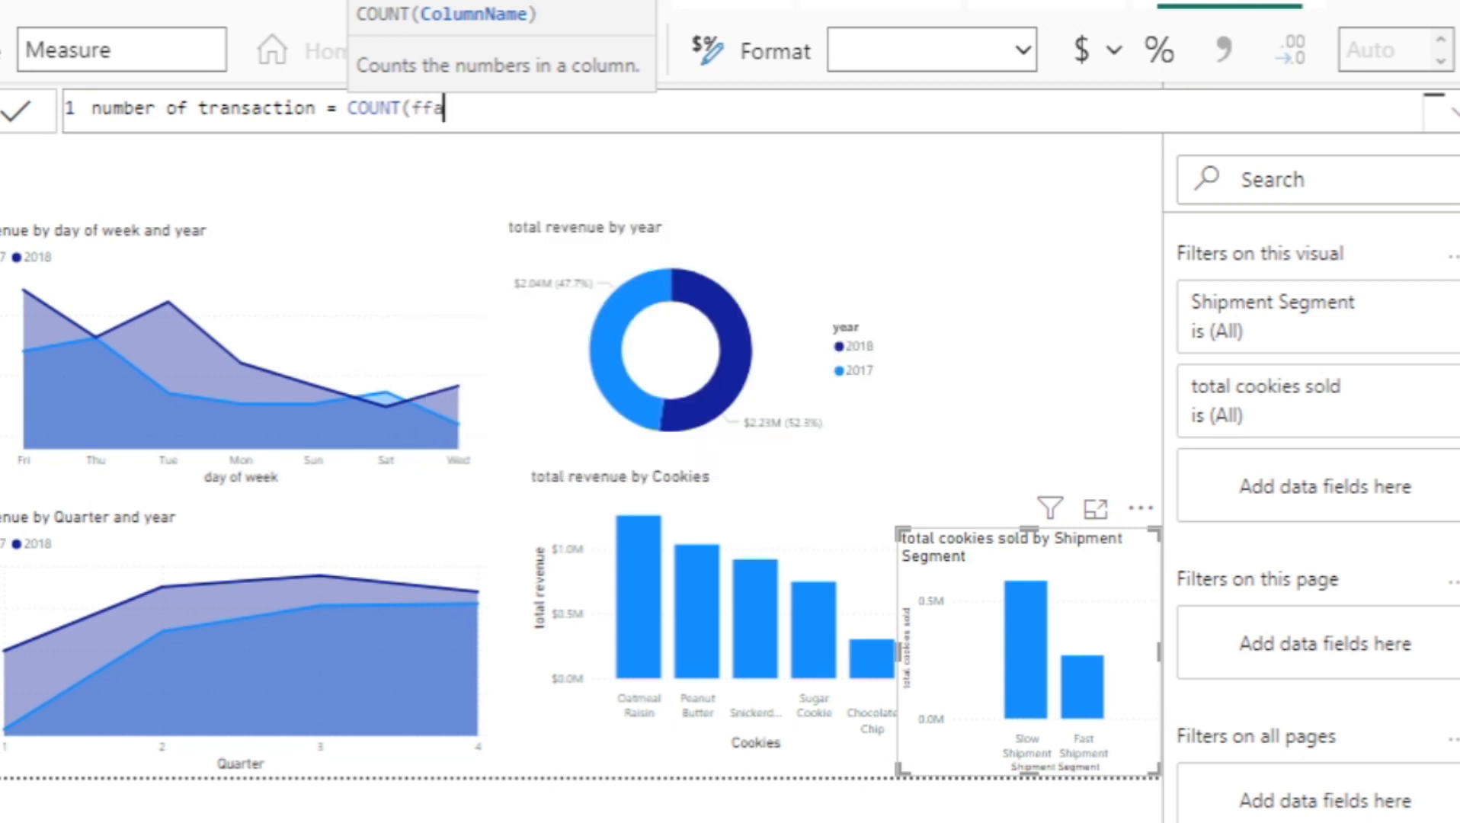
pyautogui.press('BackSpace')
pyautogui.write('a')
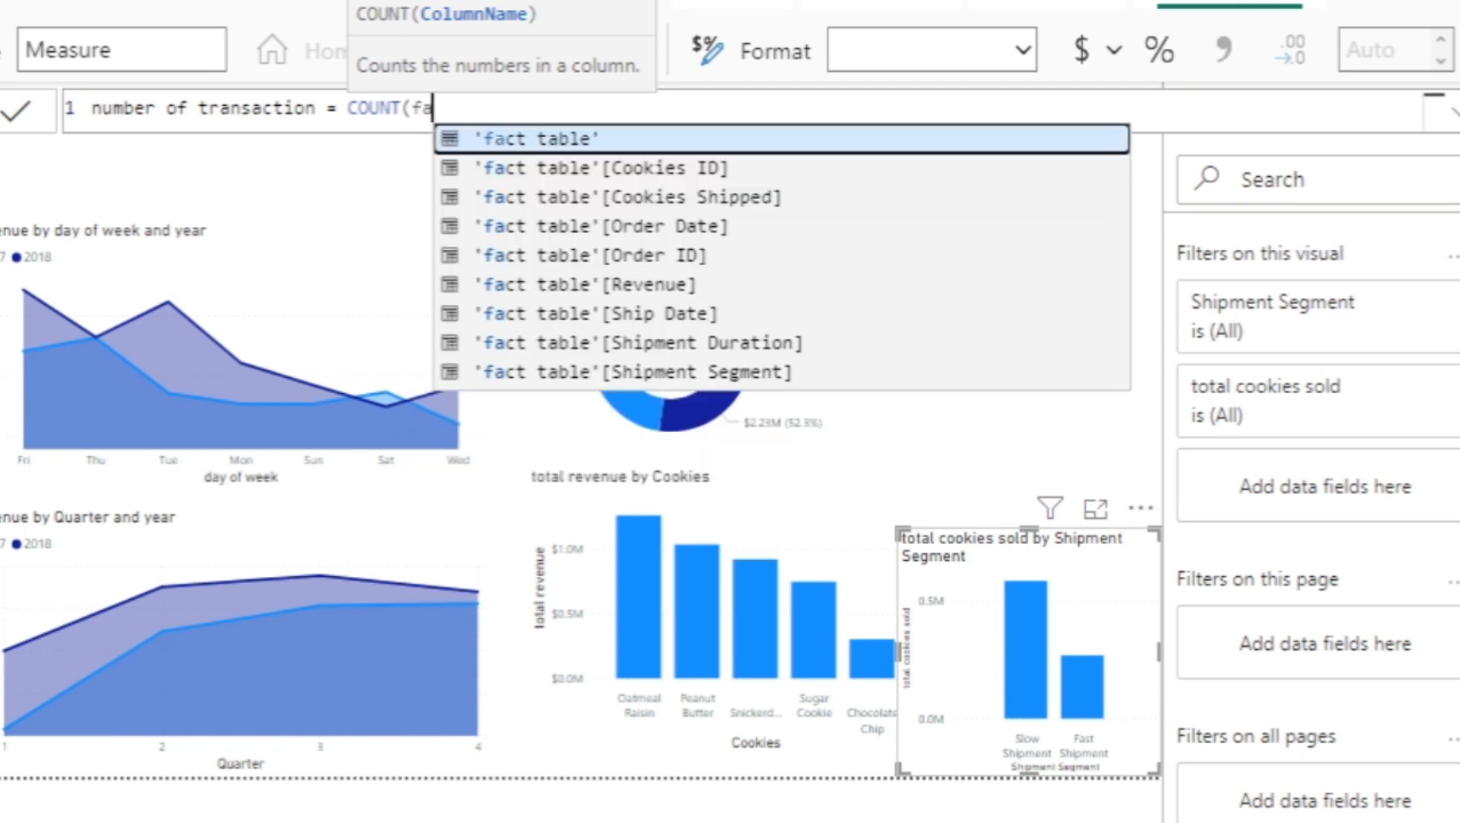
pyautogui.press('Down')
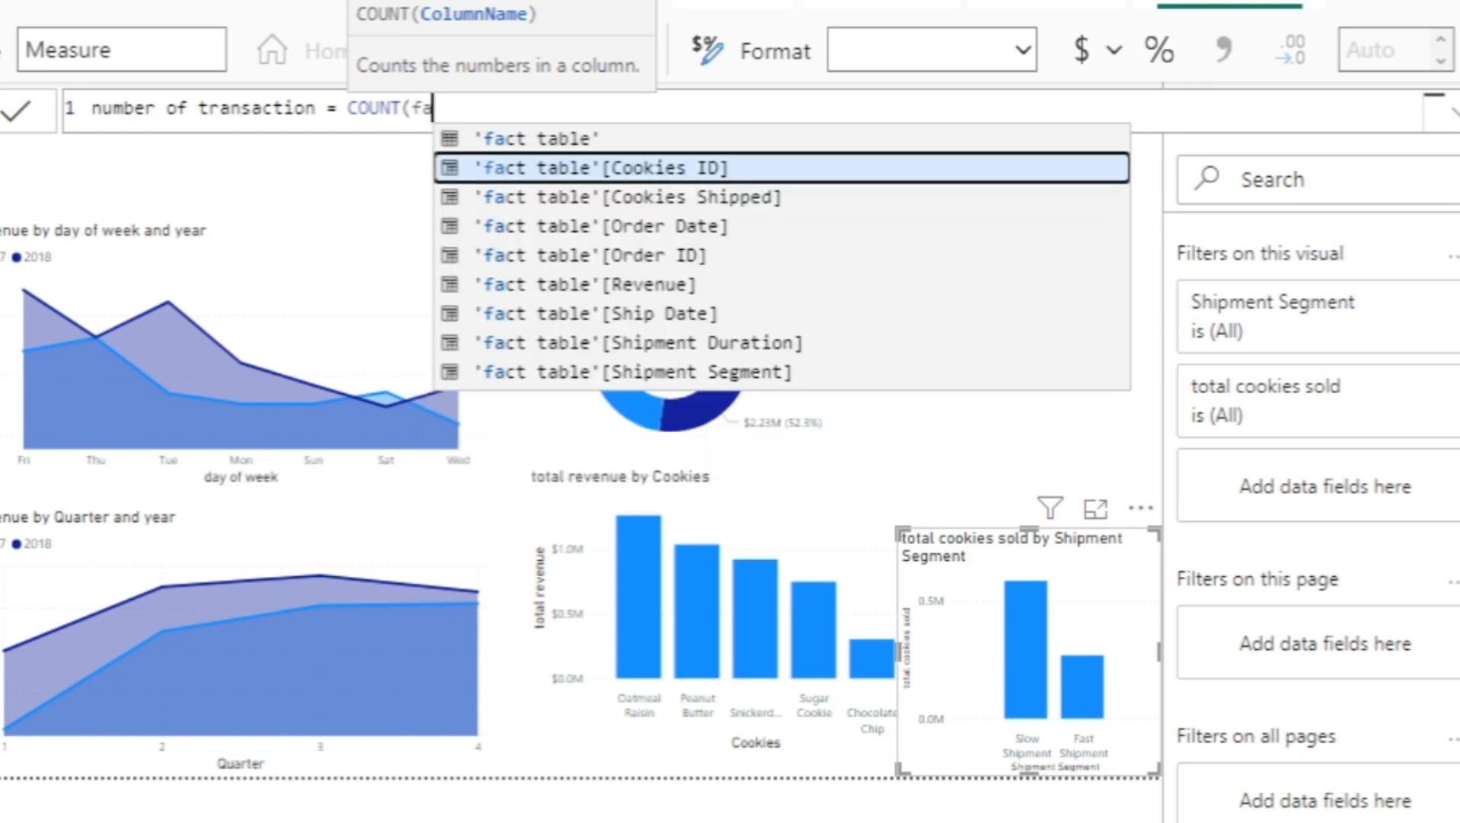
pyautogui.press('Down')
pyautogui.press('Down')
pyautogui.press('Down')
pyautogui.press('Tab')
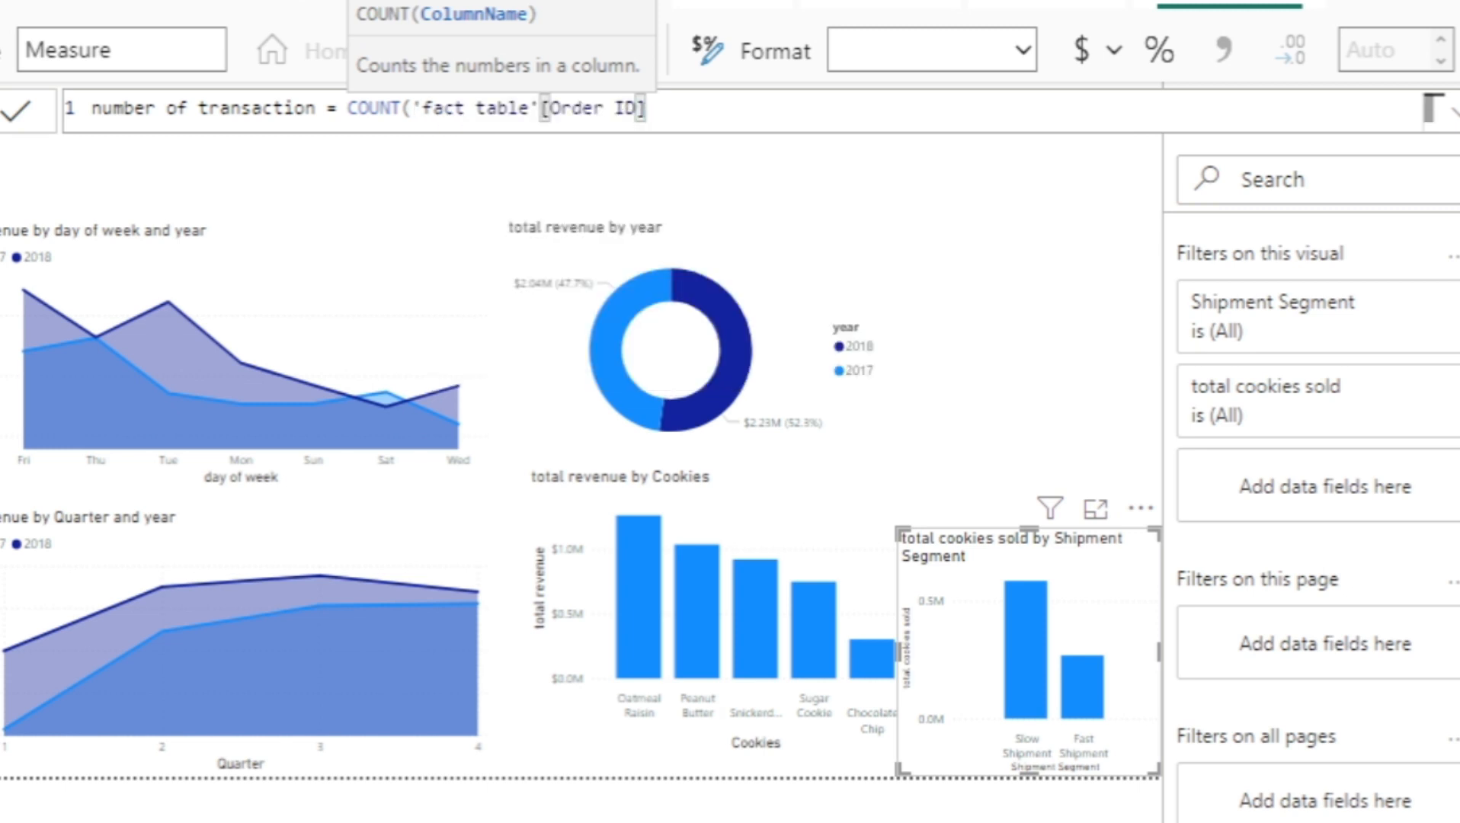
pyautogui.write(')')
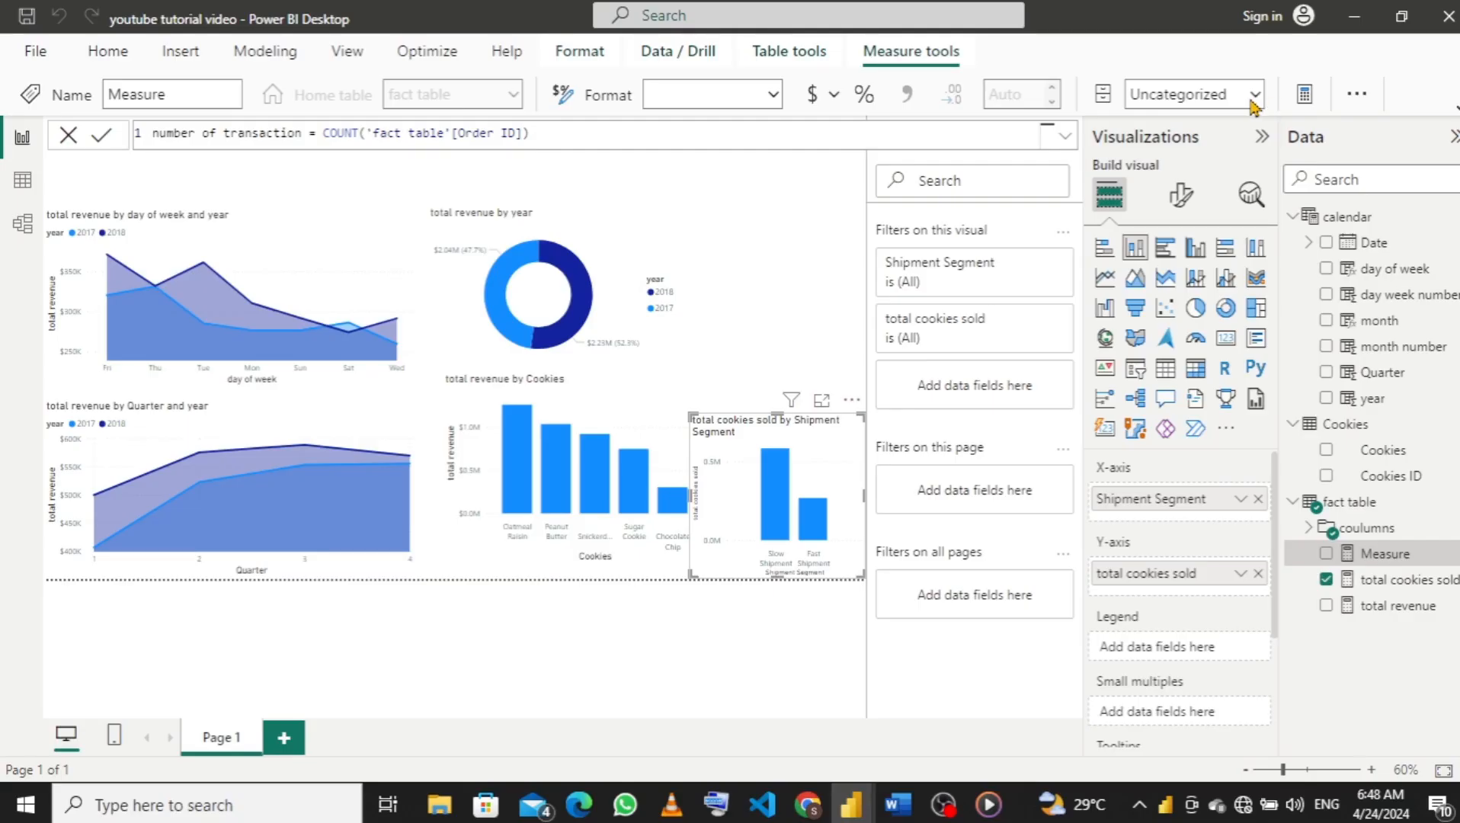
pyautogui.press('Return')
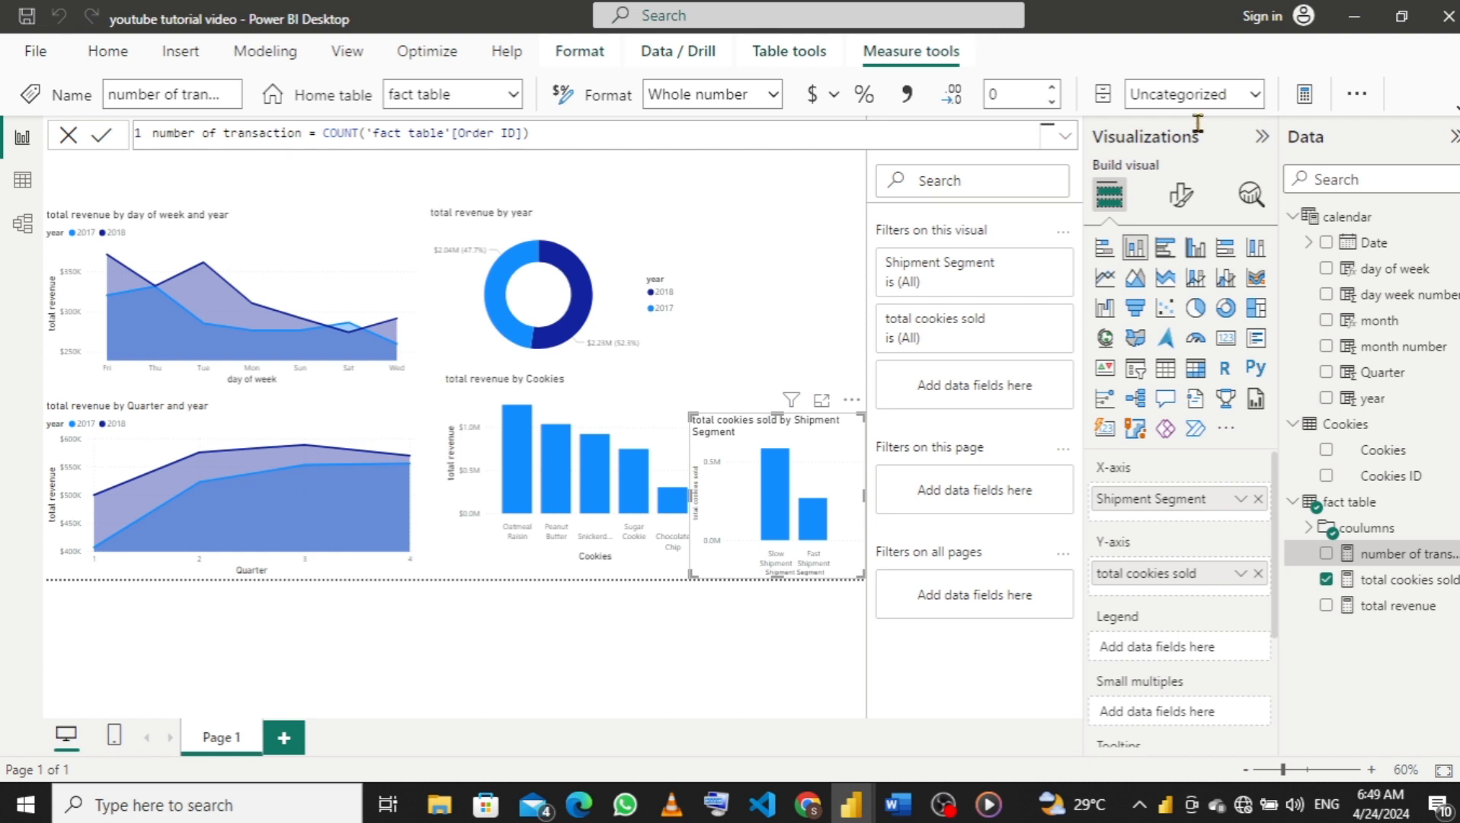
# Create a measure in the fact table defined as average cookies sold = [total cookies sold]/[number of transaction].
pyautogui.rightClick(1311, 507)
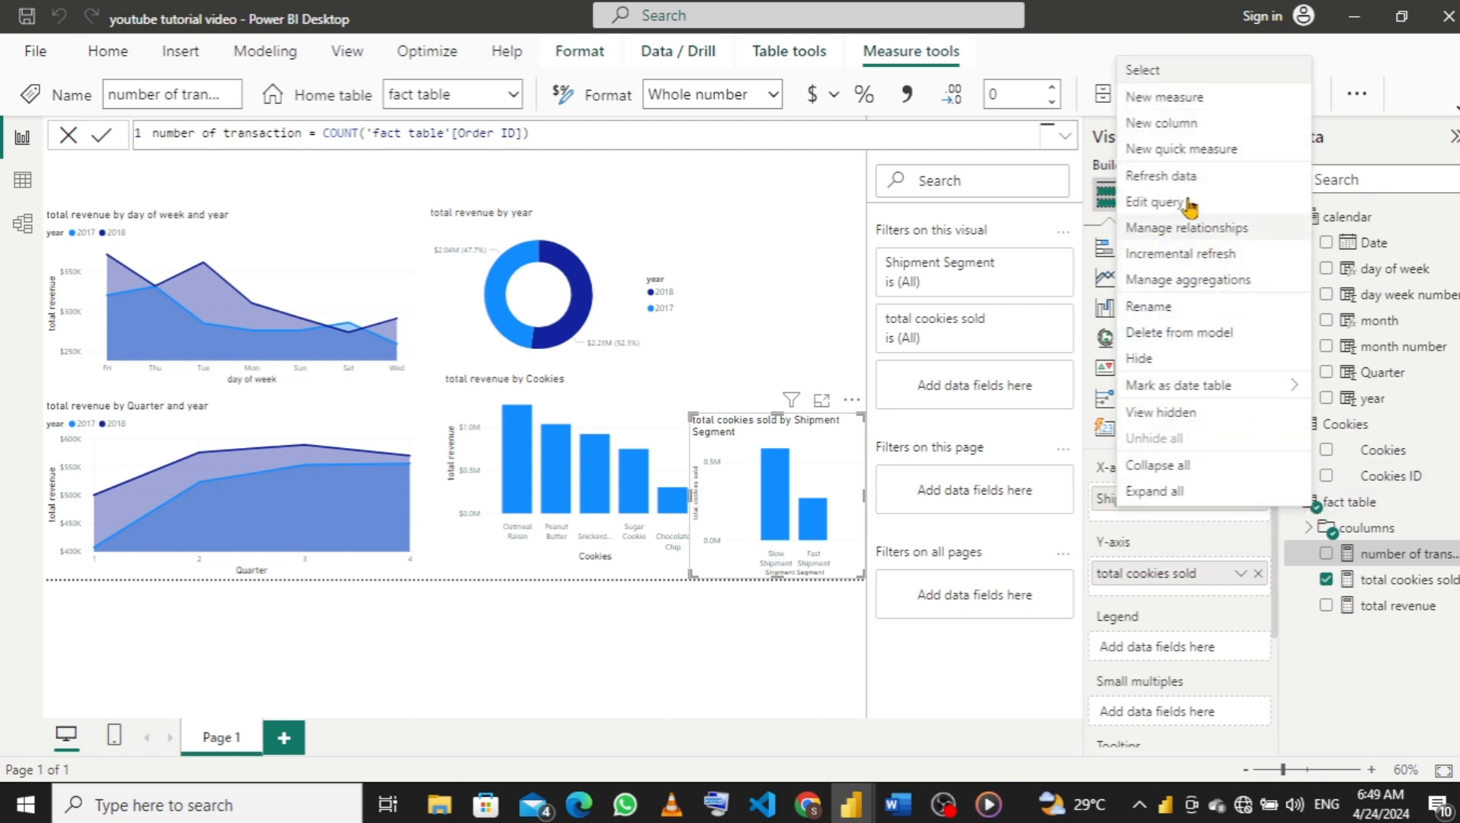
pyautogui.click(1178, 103)
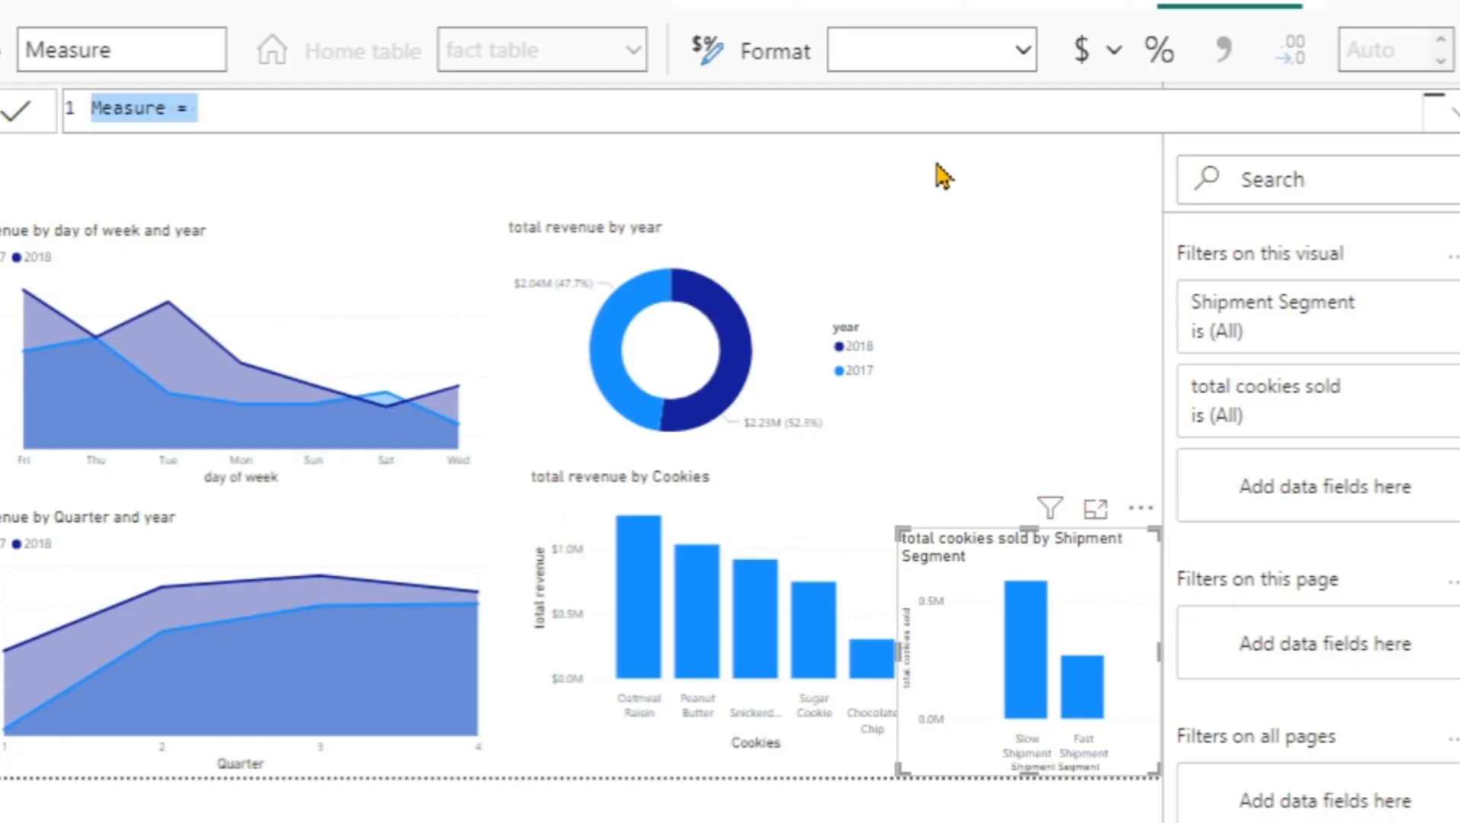
pyautogui.write('a')
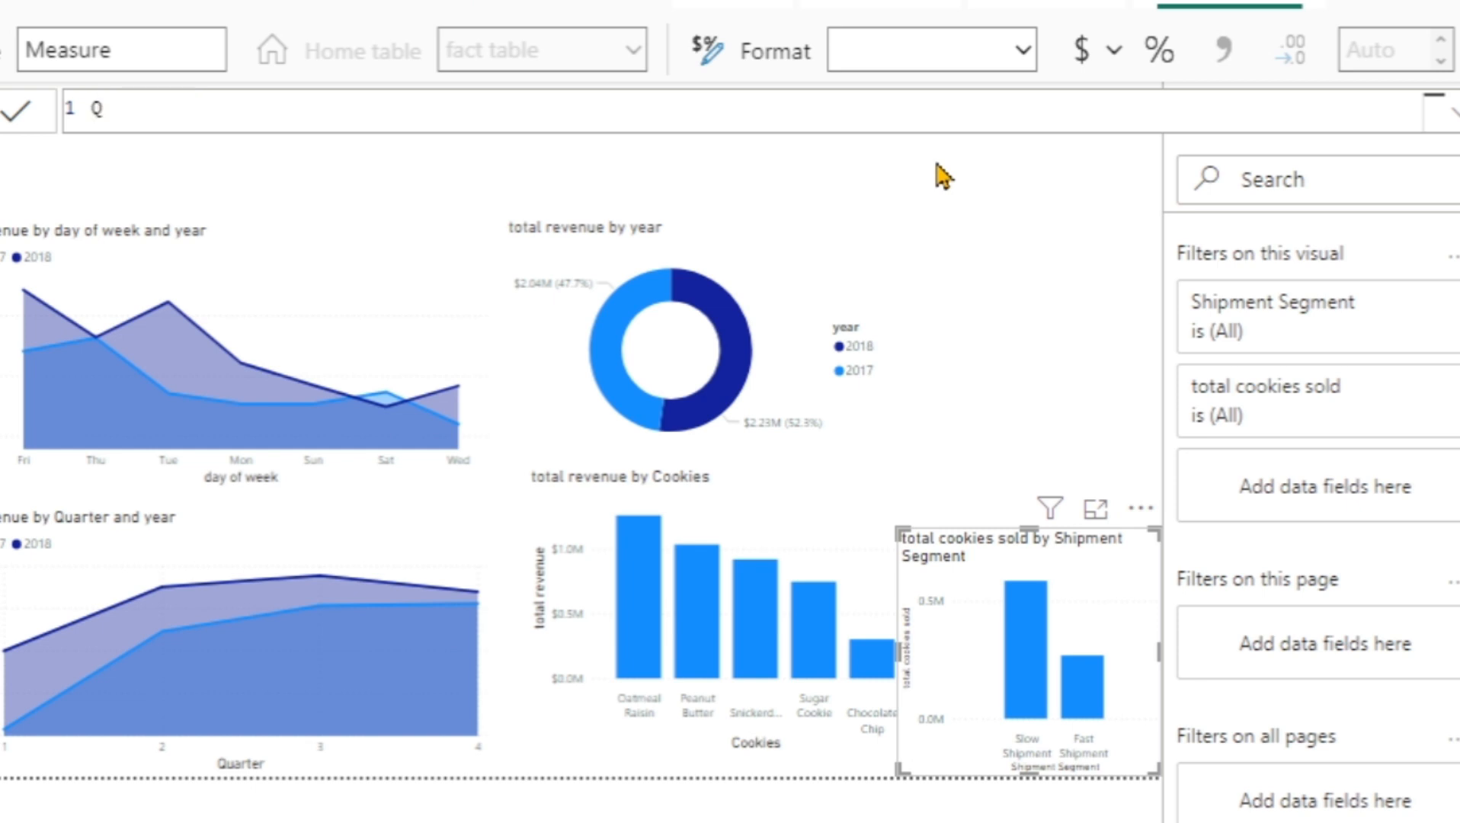
pyautogui.write('verage ')
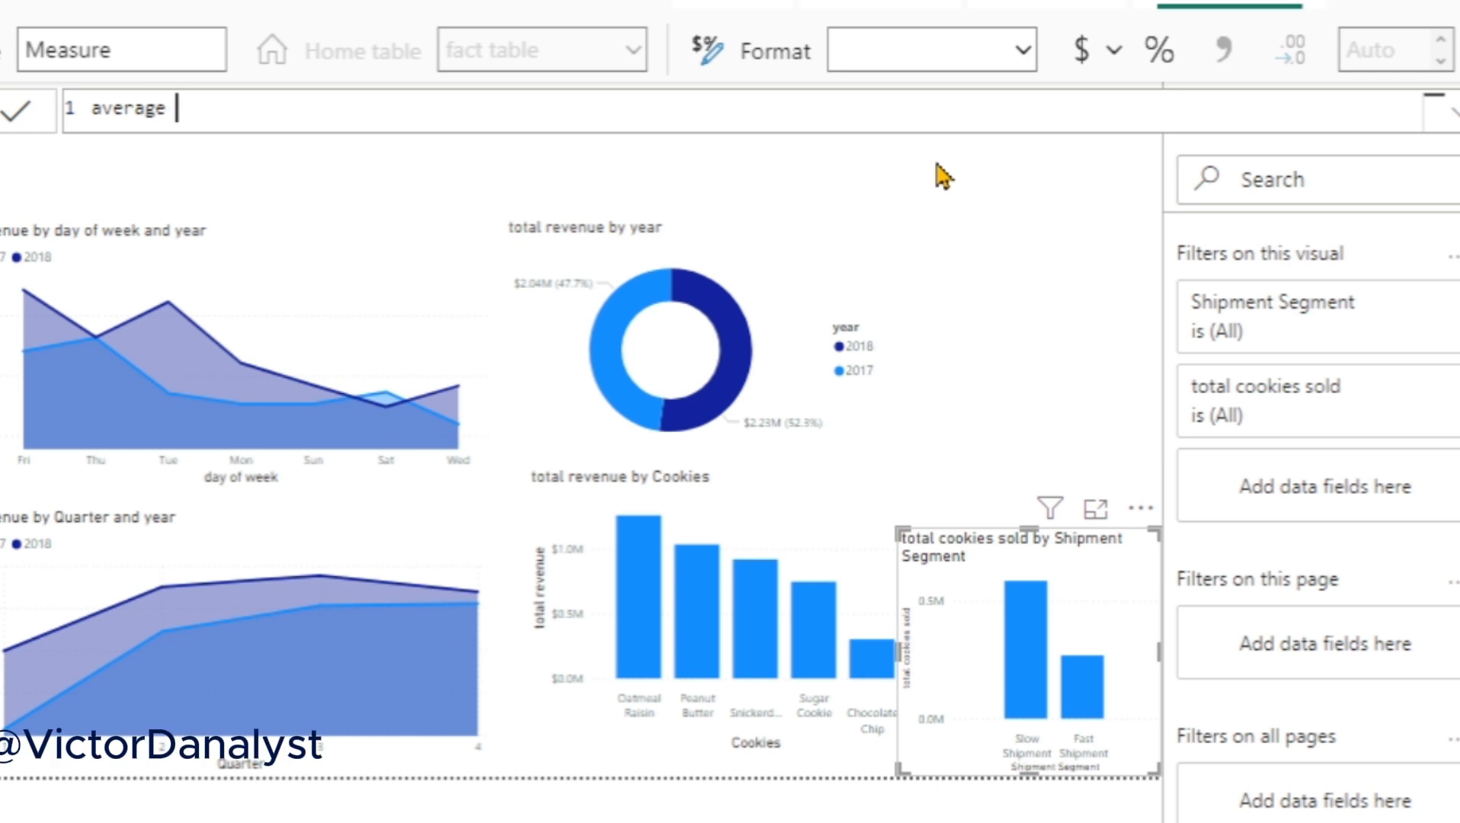
pyautogui.write('cookies')
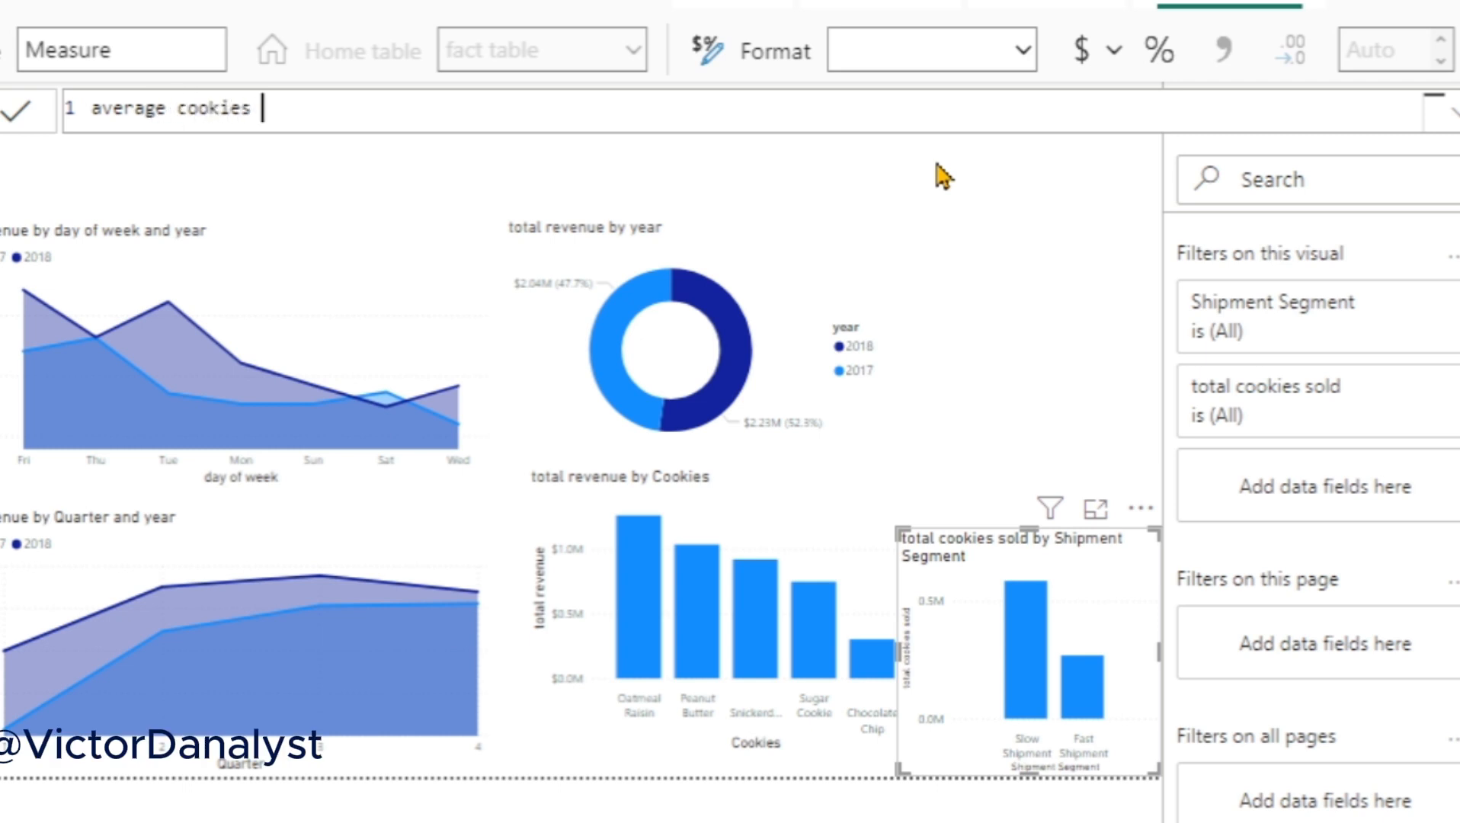
pyautogui.write(' sold')
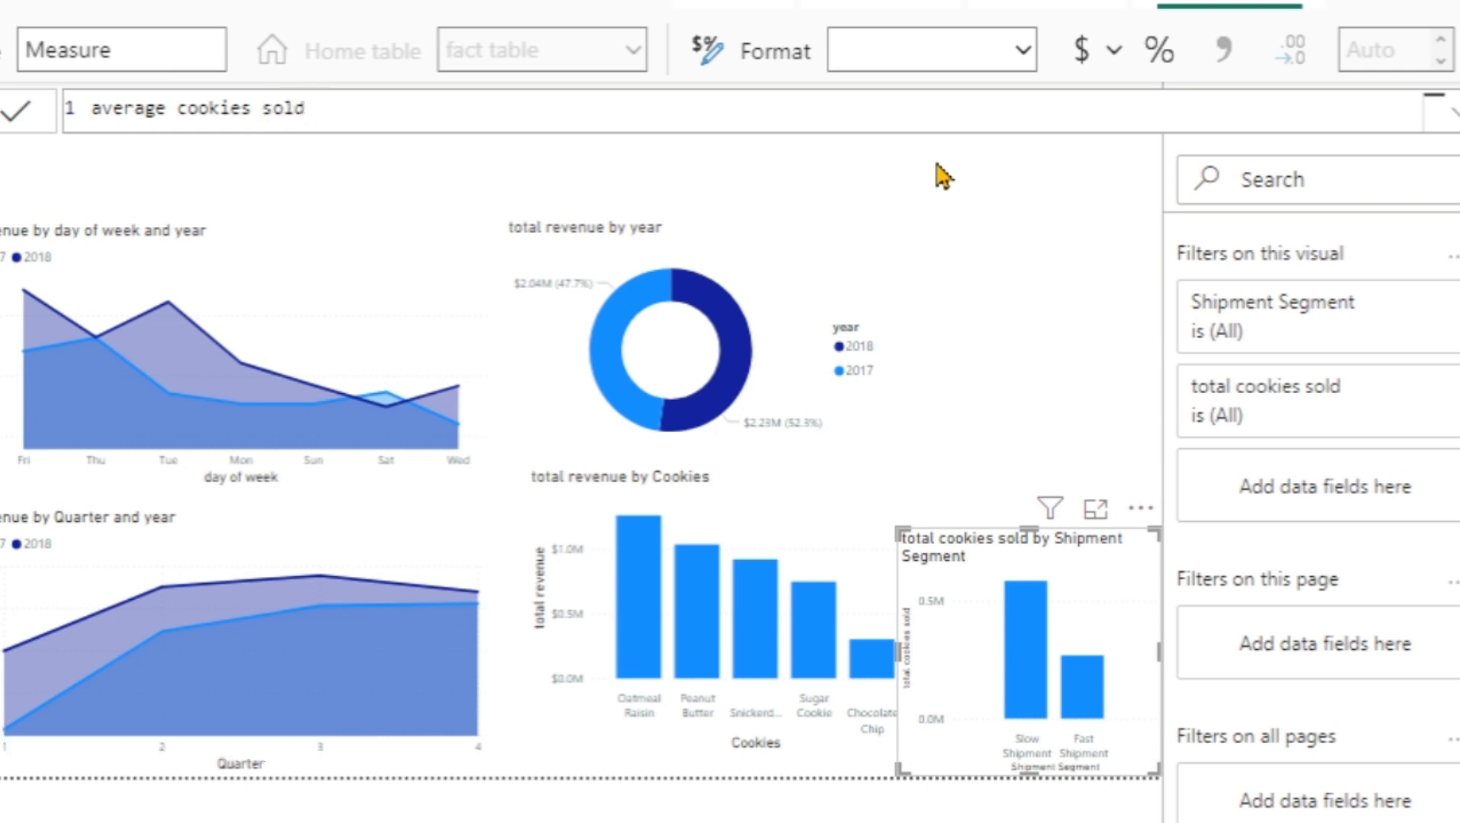
pyautogui.write(' =')
pyautogui.write('to')
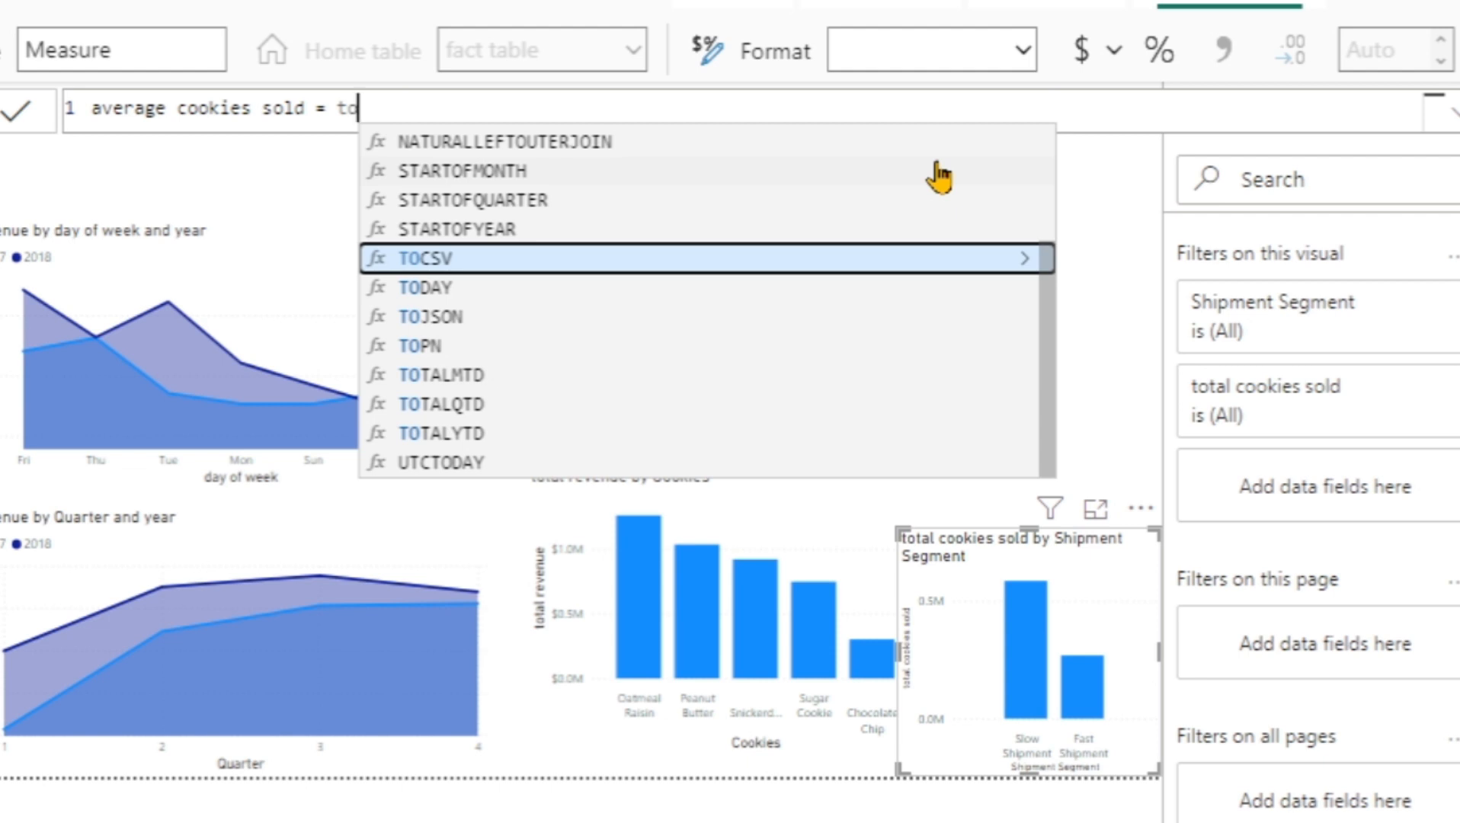
pyautogui.write('tal')
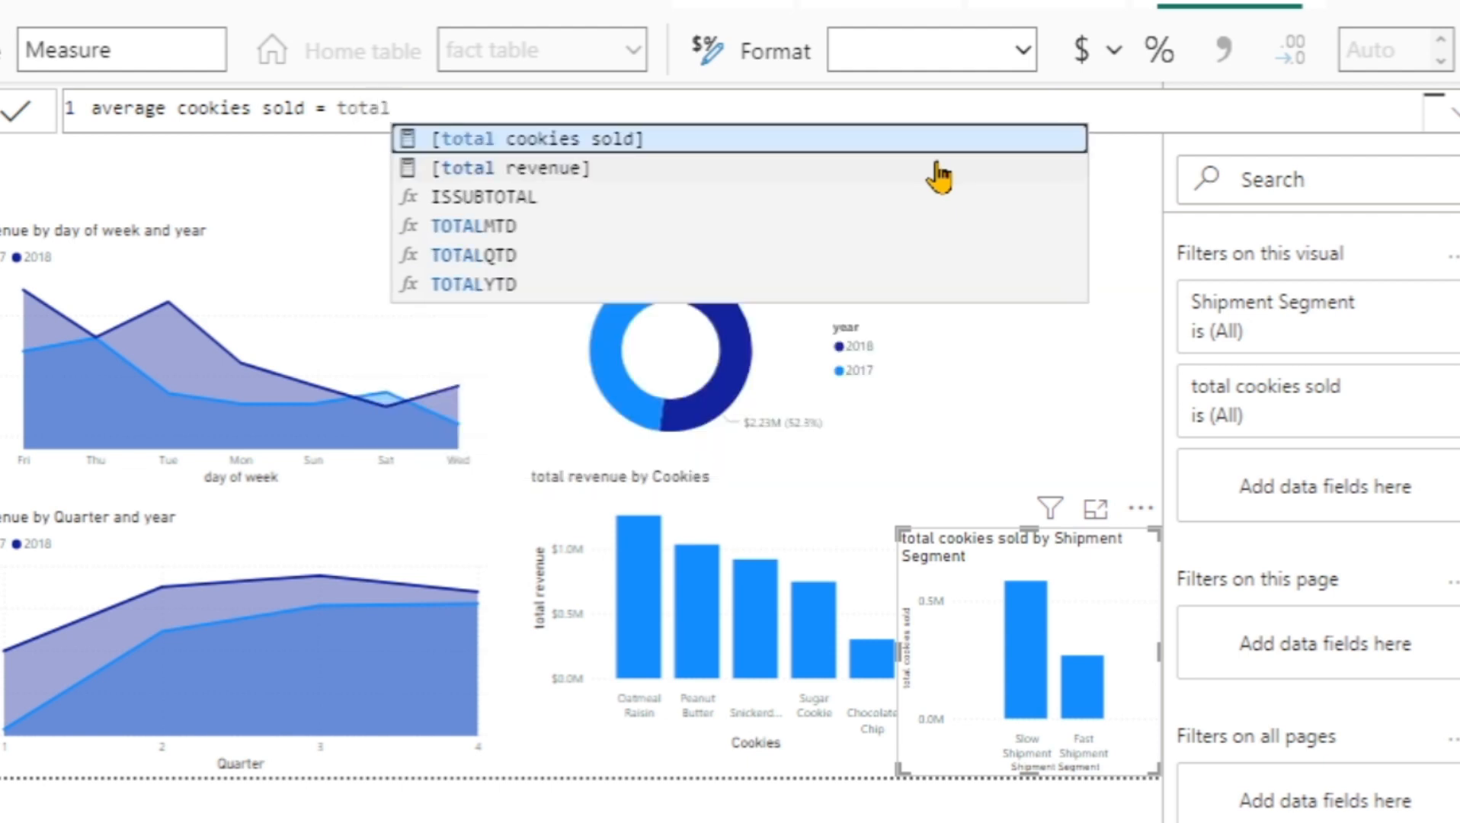
pyautogui.press('Tab')
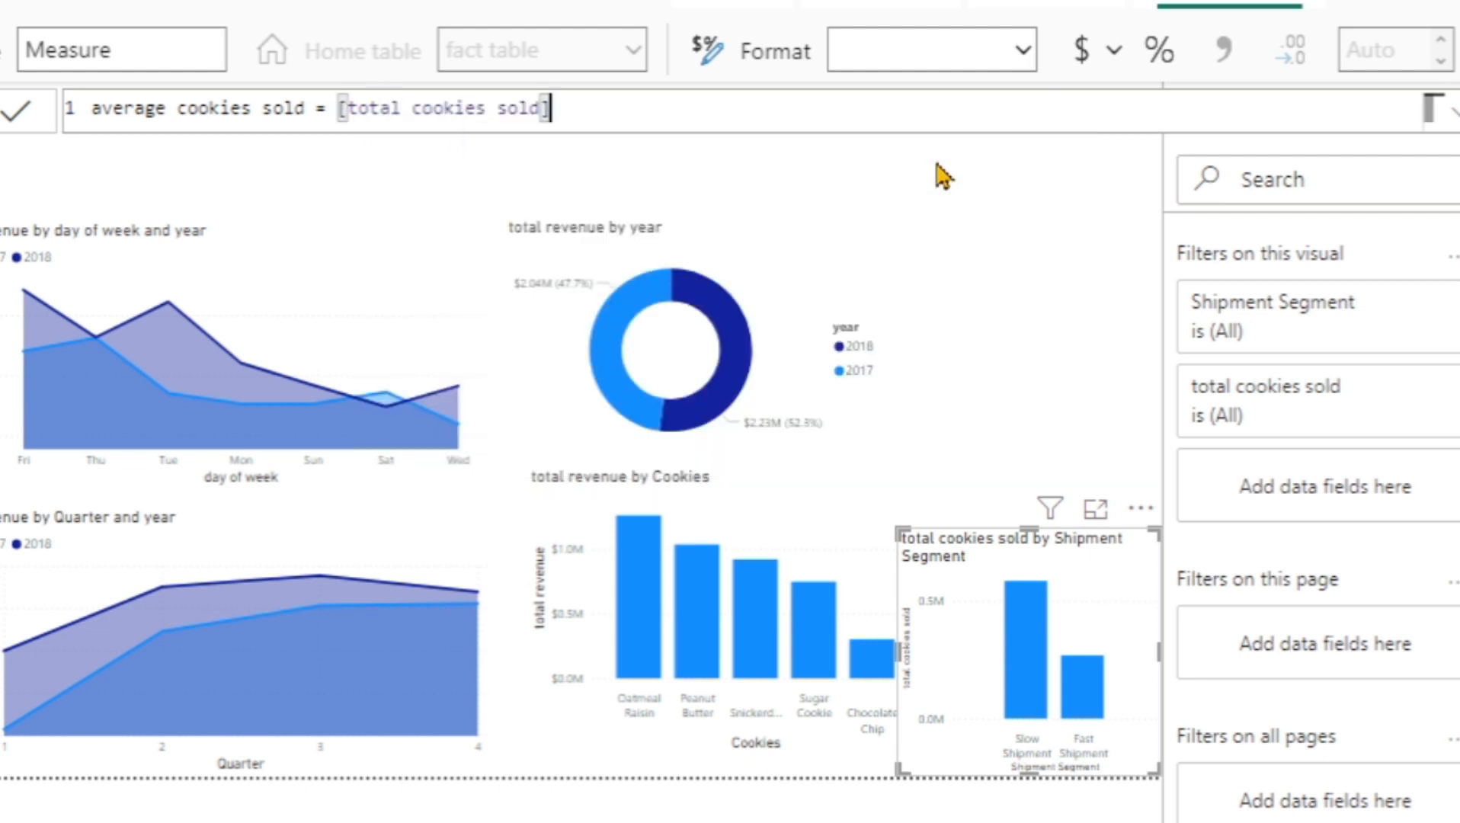
pyautogui.write('/')
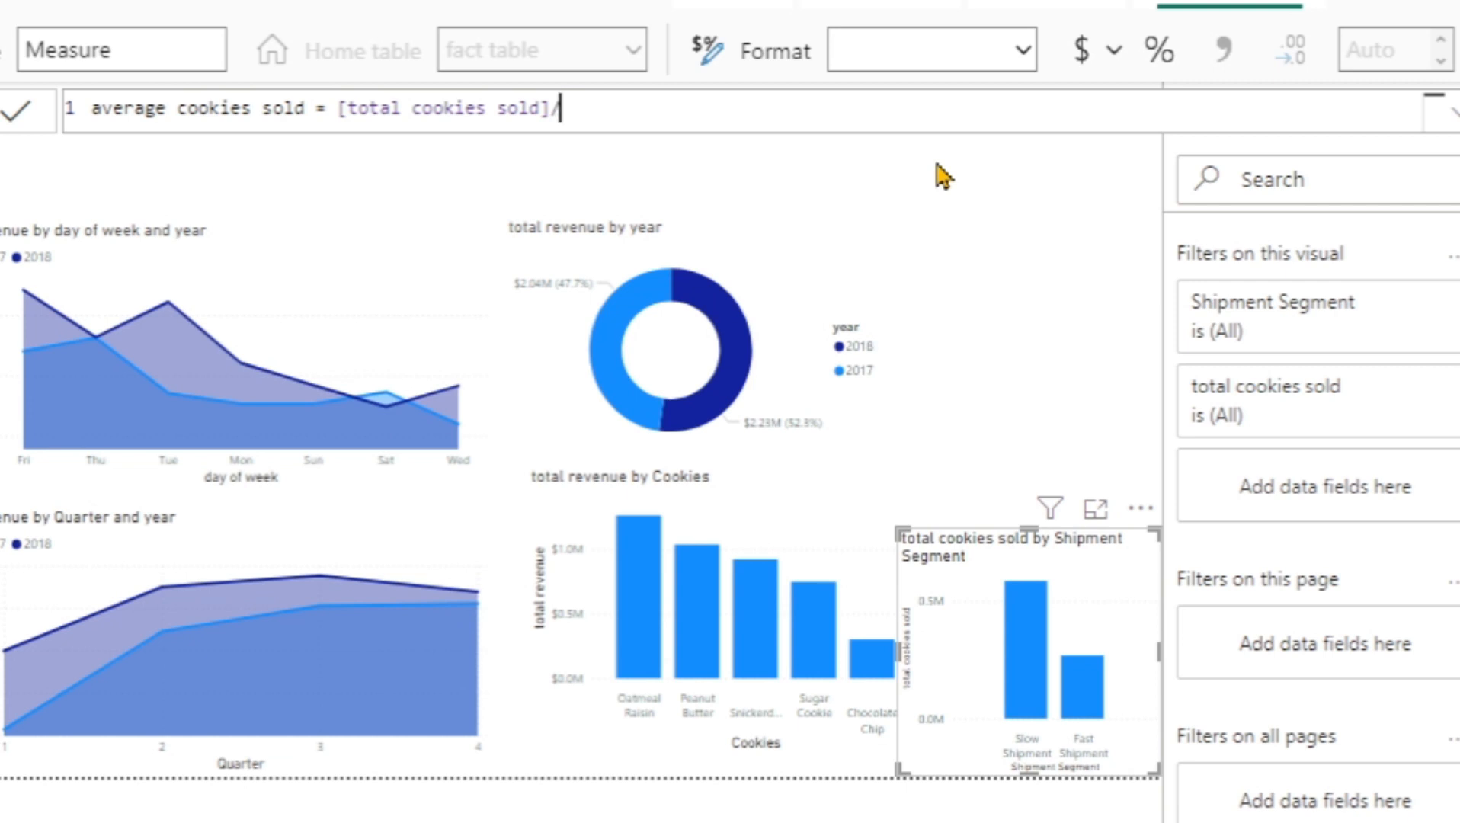
pyautogui.write('nu')
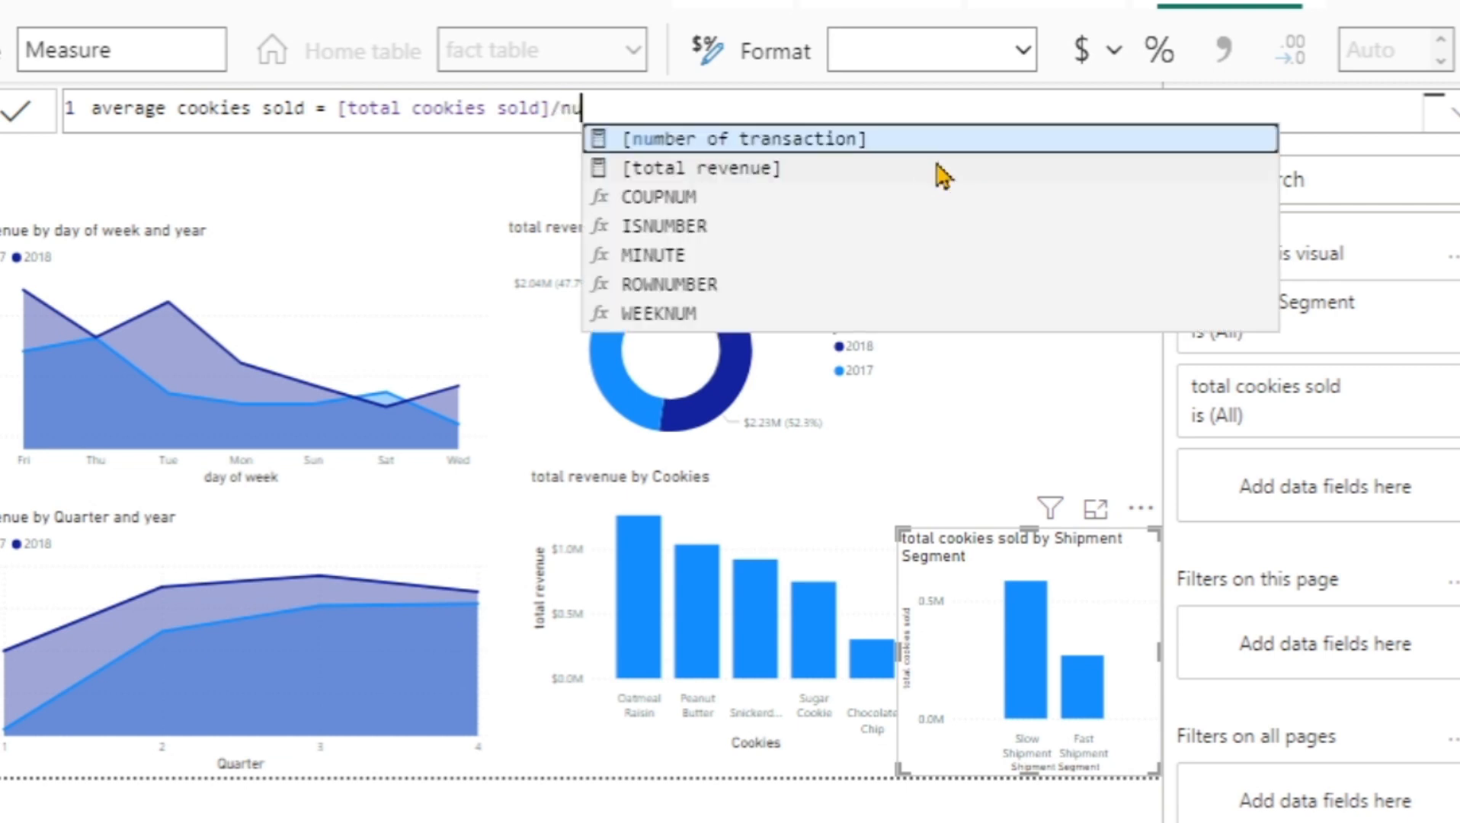
pyautogui.write('mn')
pyautogui.press('BackSpace')
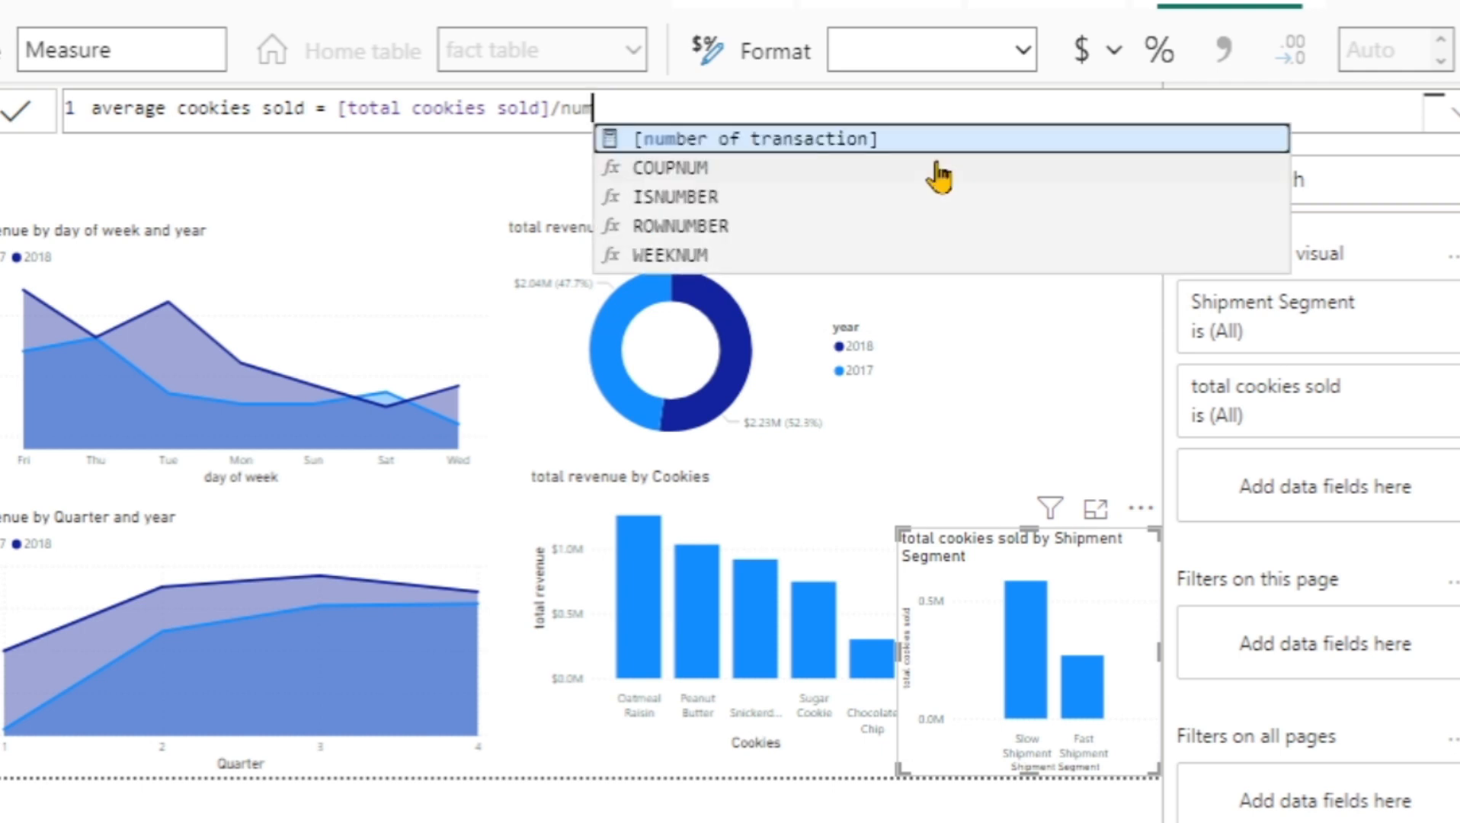
pyautogui.press('Tab')
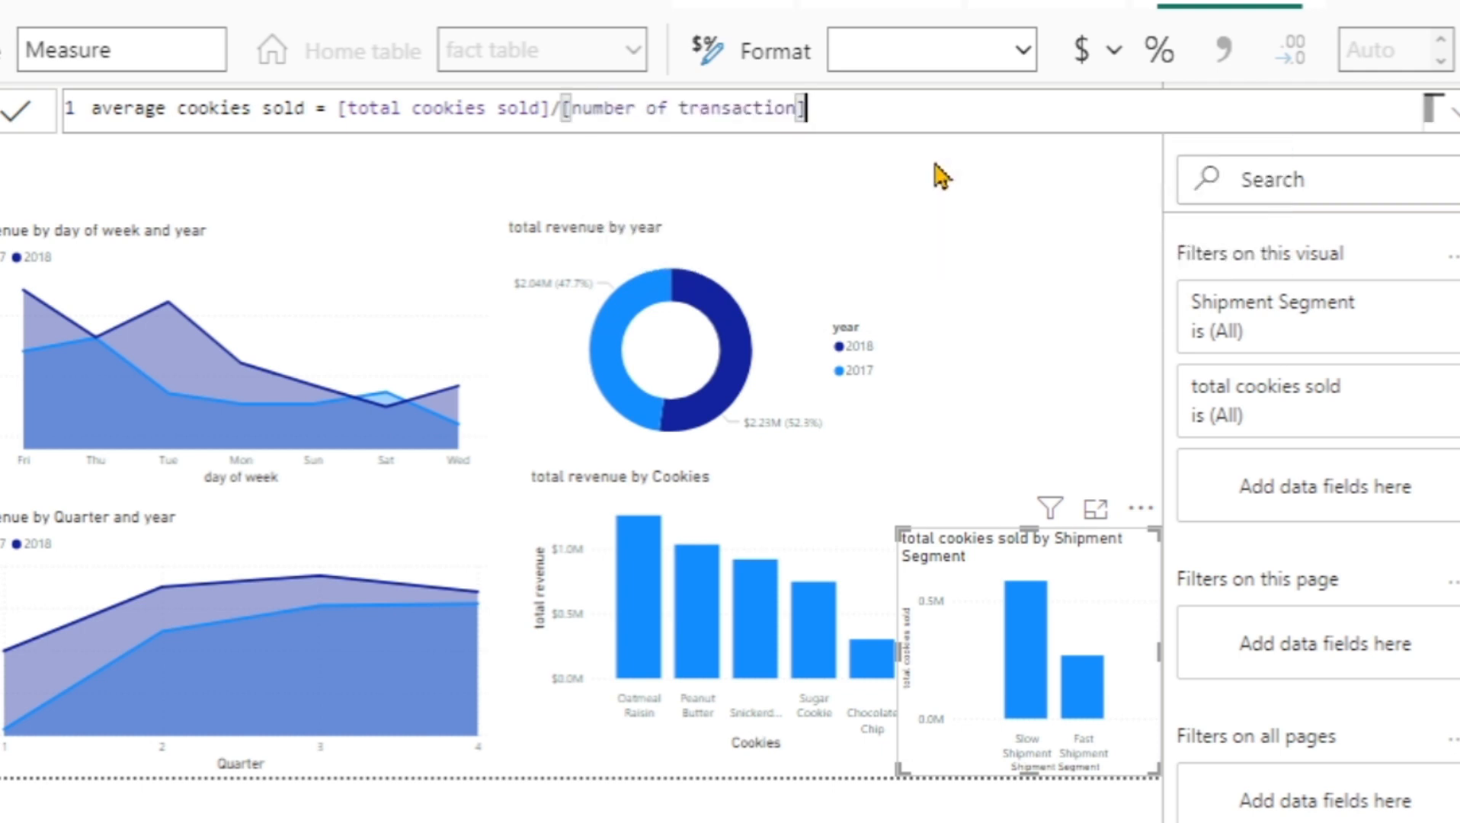
pyautogui.press('Return')
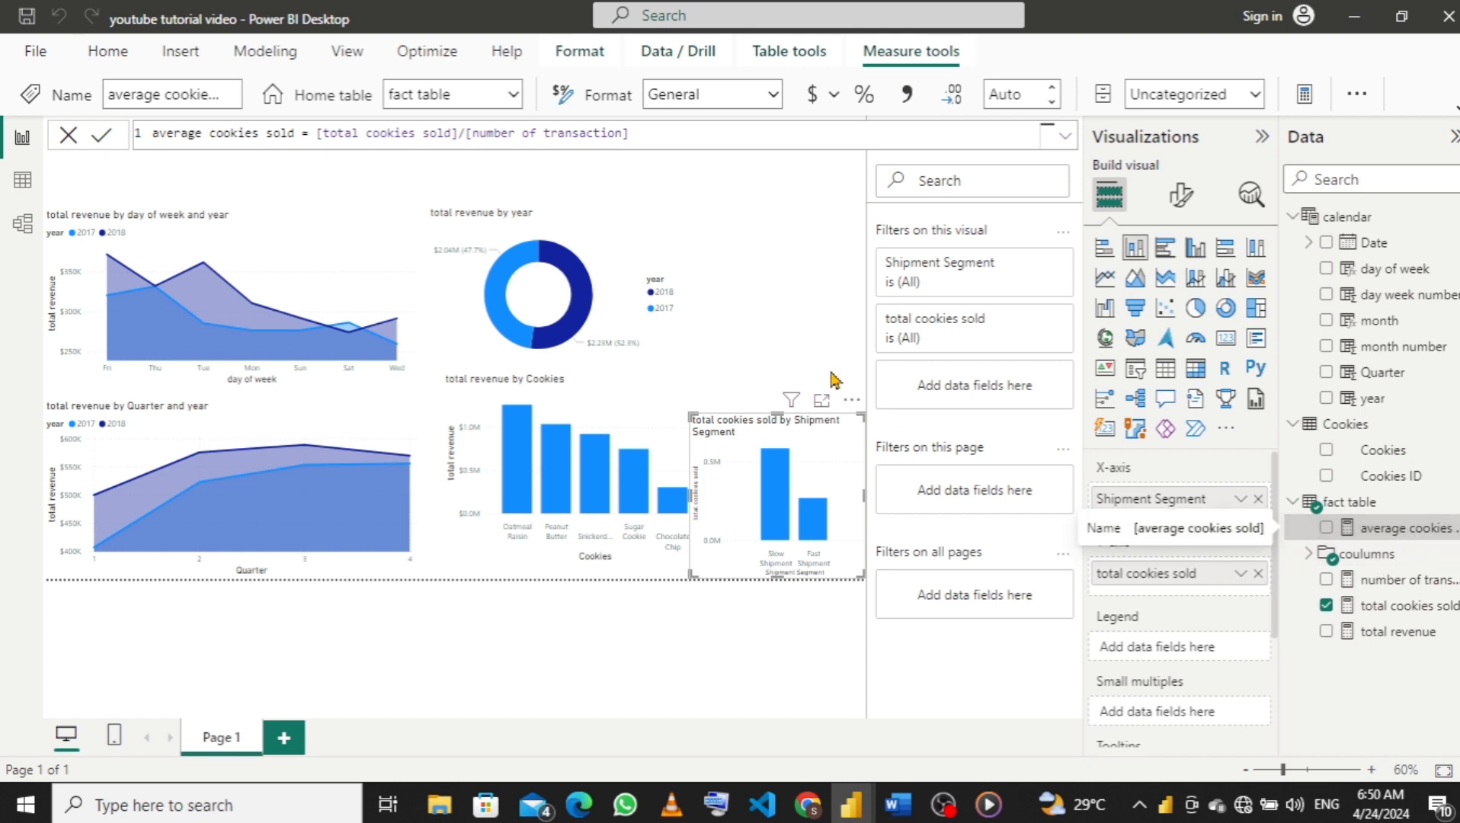
# Add a stacked column chart above the total cookies sold chart, with average cookies sold on its Y-axis and Shipment Segment on its X-axis.
pyautogui.click(776, 294)
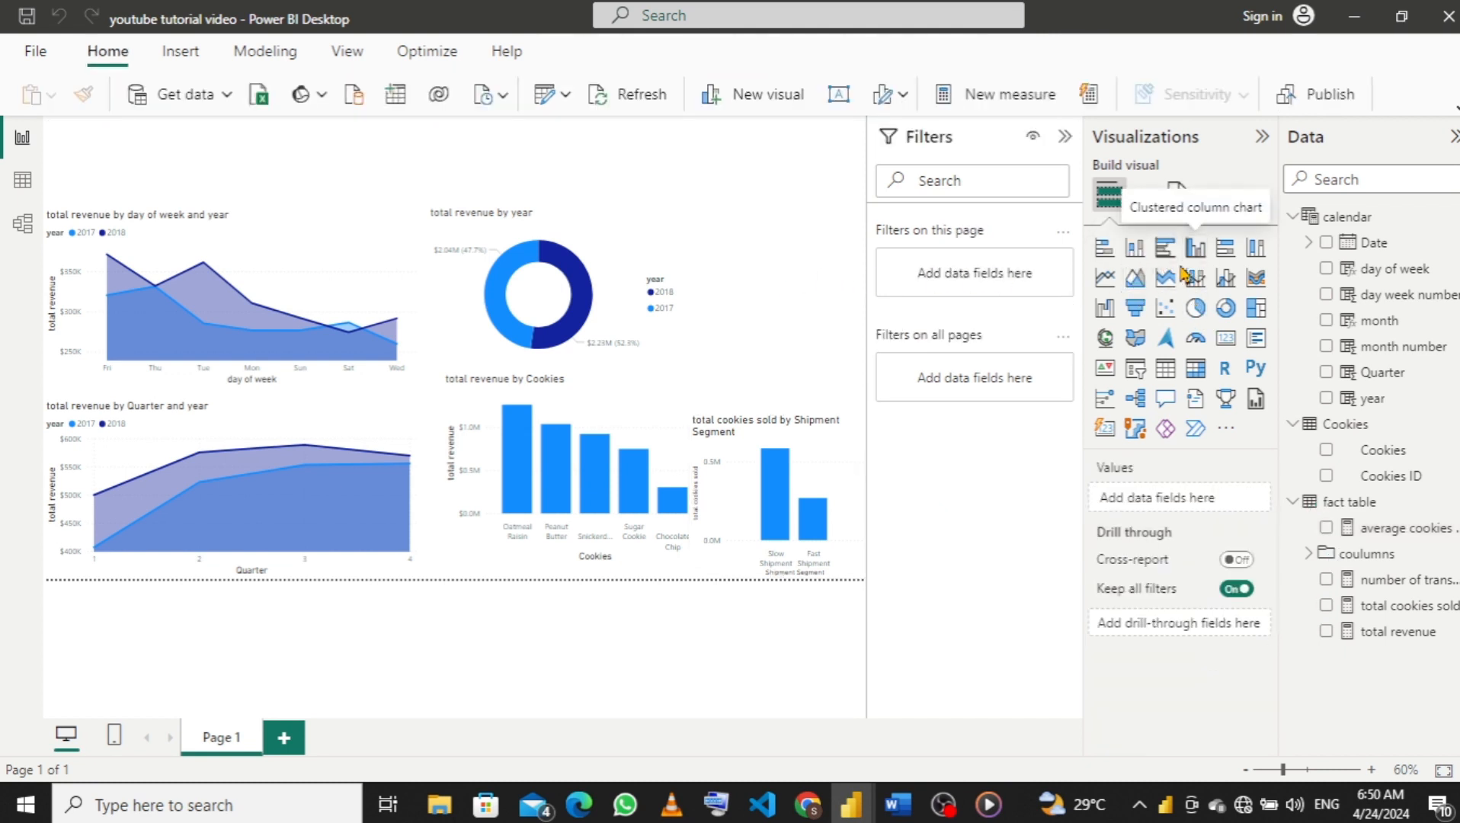
pyautogui.click(1136, 251)
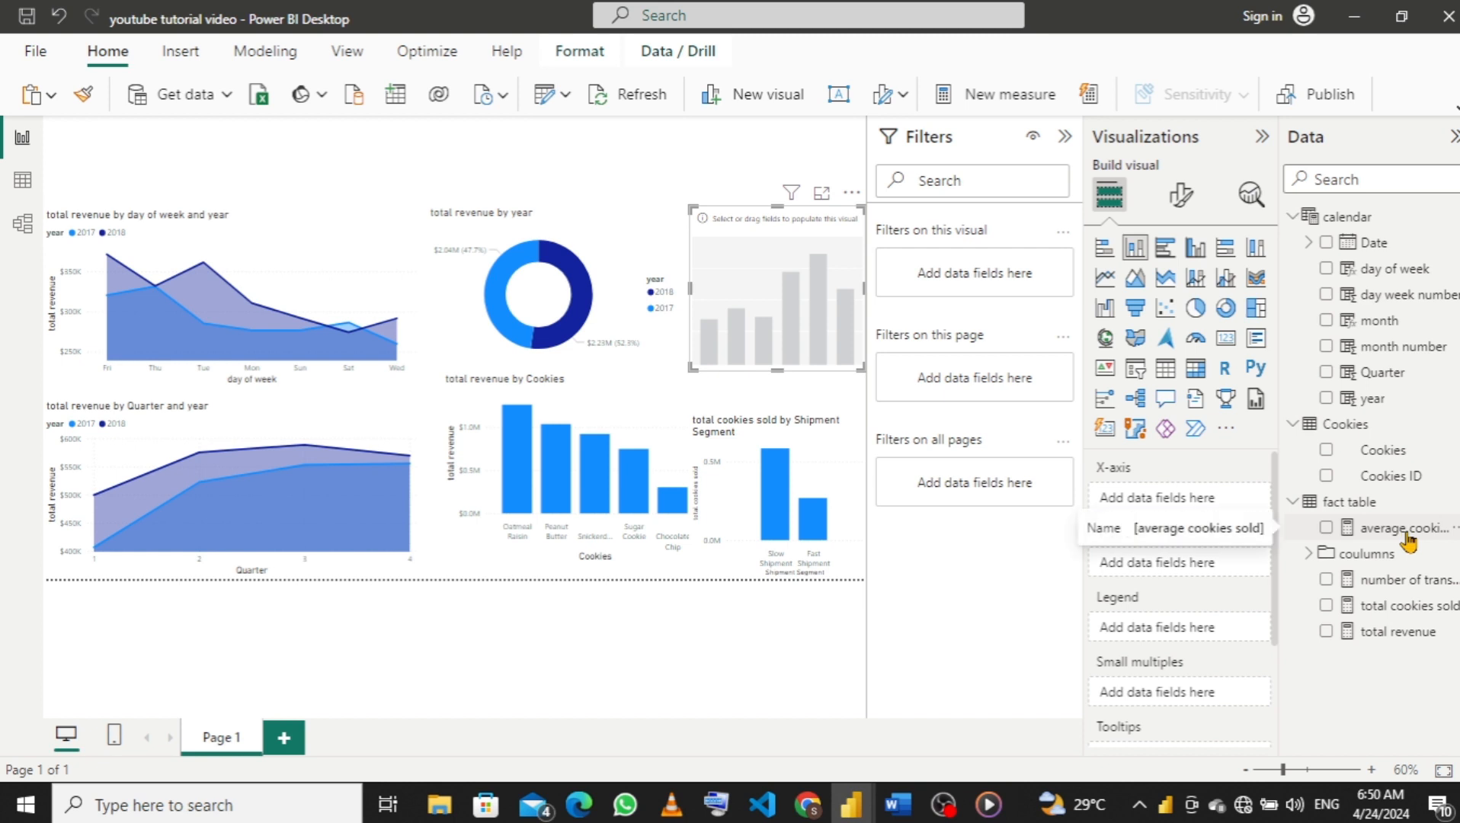
pyautogui.moveTo(1386, 531); pyautogui.dragTo(1201, 580)
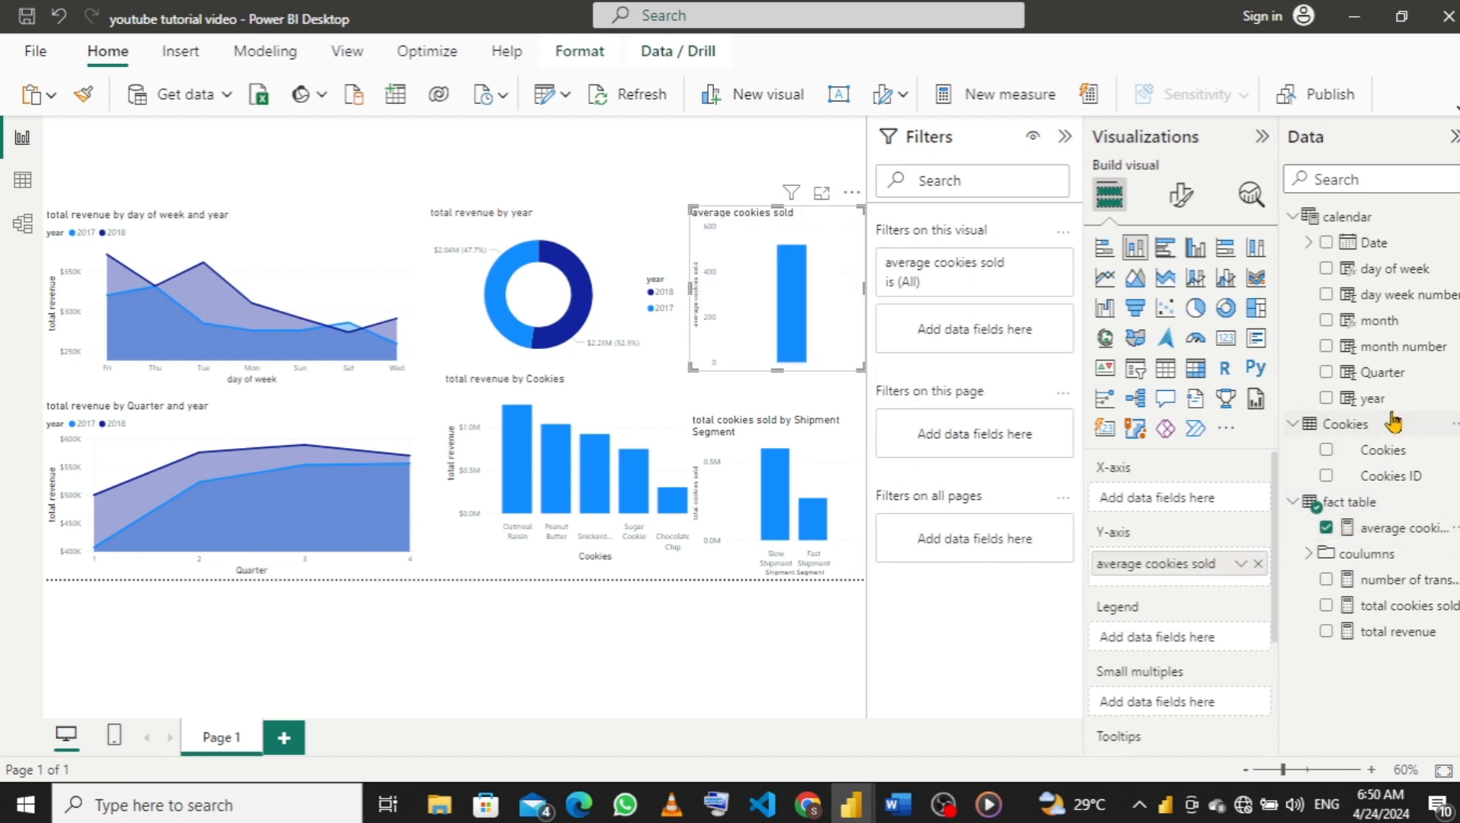
pyautogui.click(1309, 554)
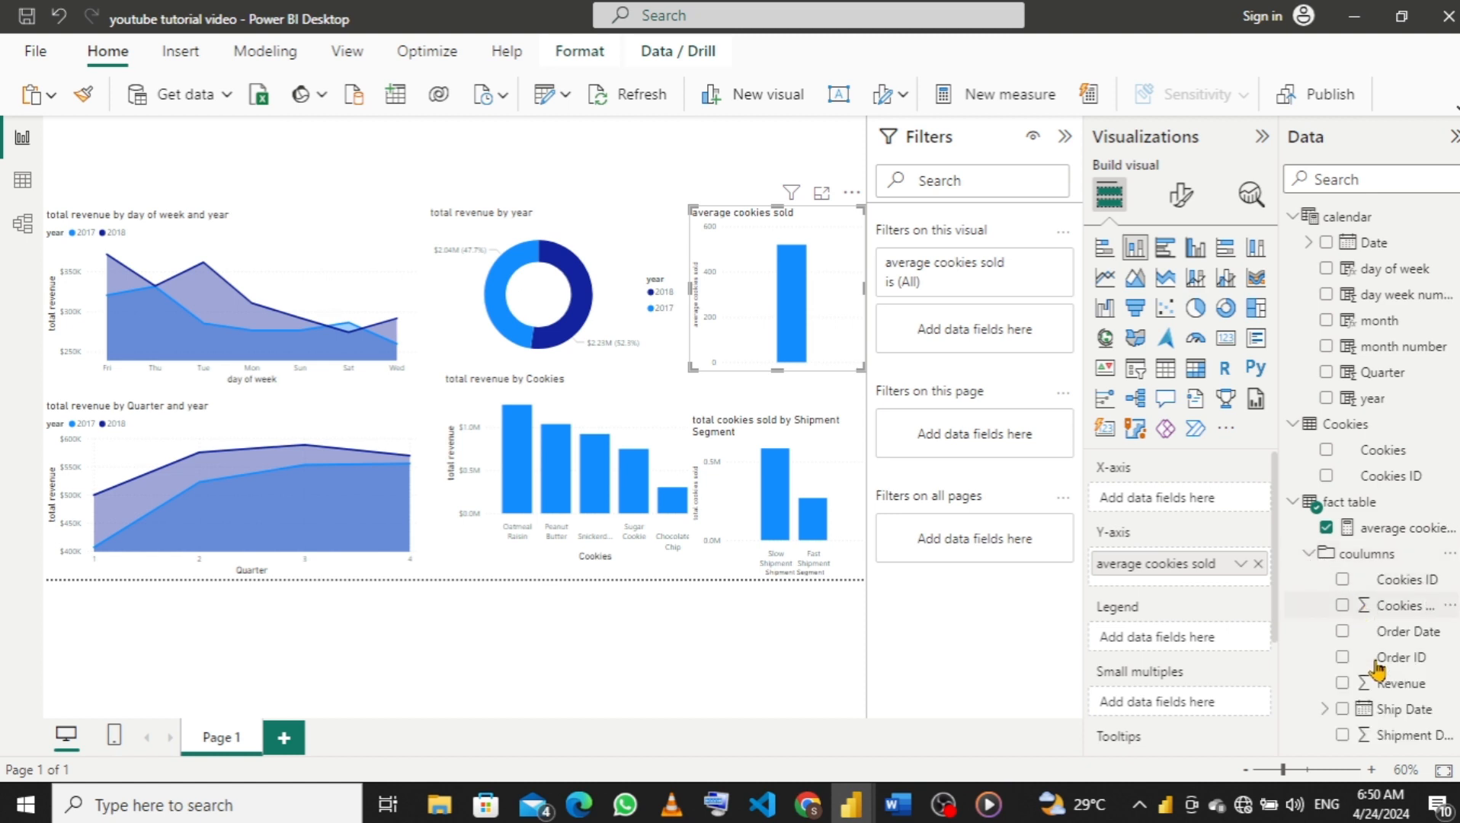
pyautogui.scroll(-3, 1391, 736)
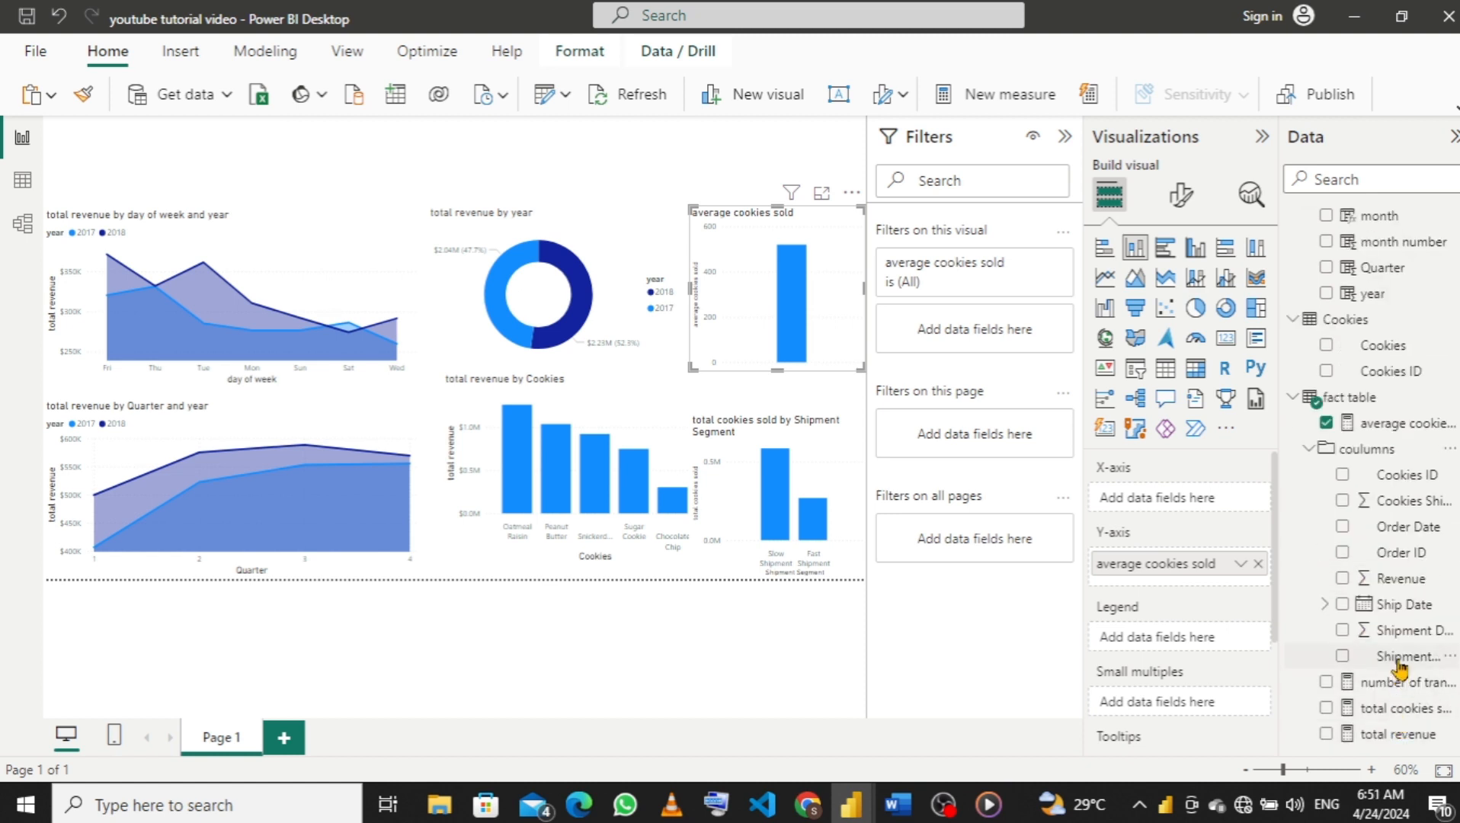
pyautogui.moveTo(1402, 661); pyautogui.dragTo(1201, 504)
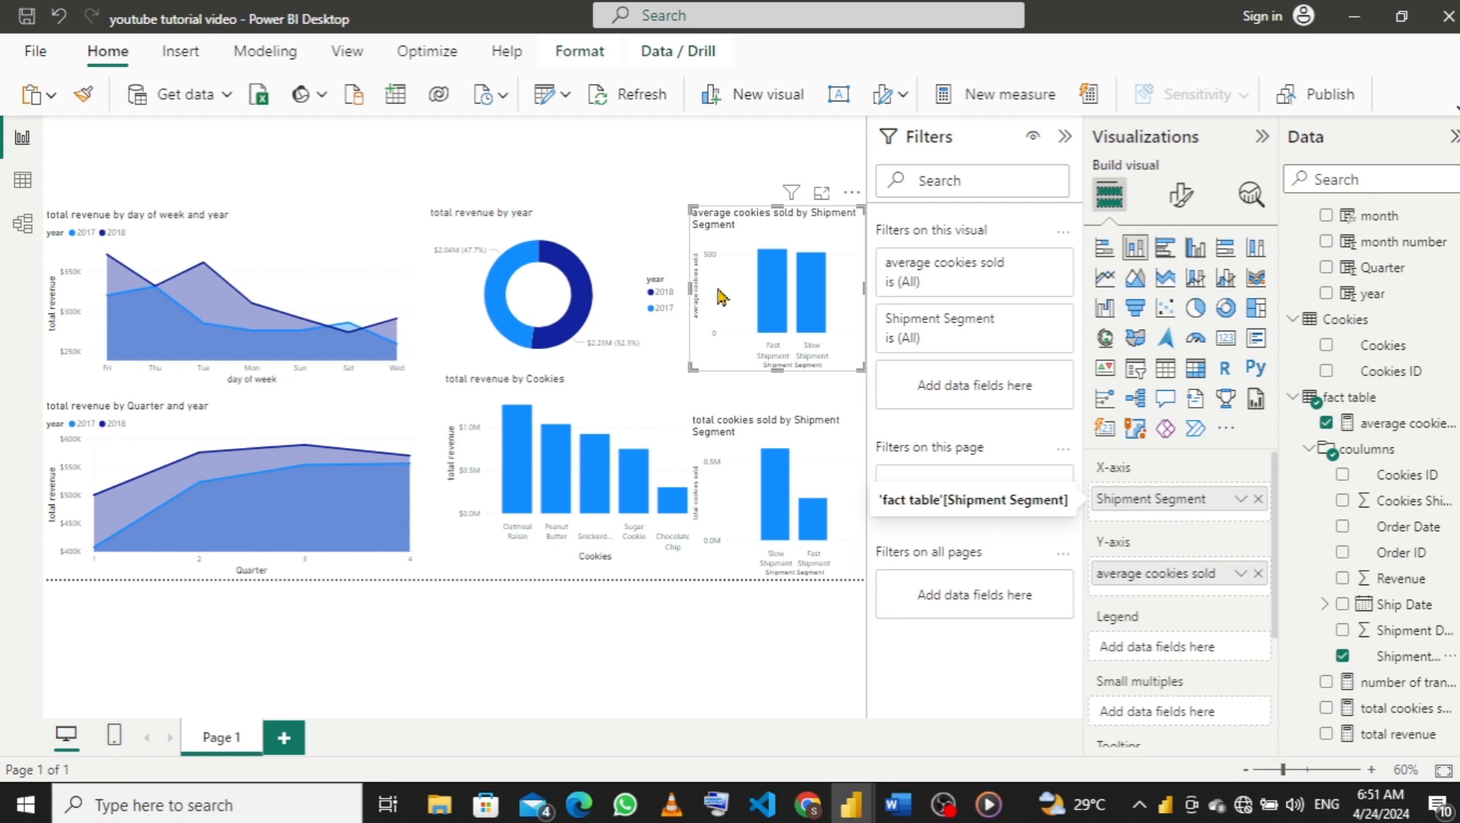
pyautogui.click(666, 169)
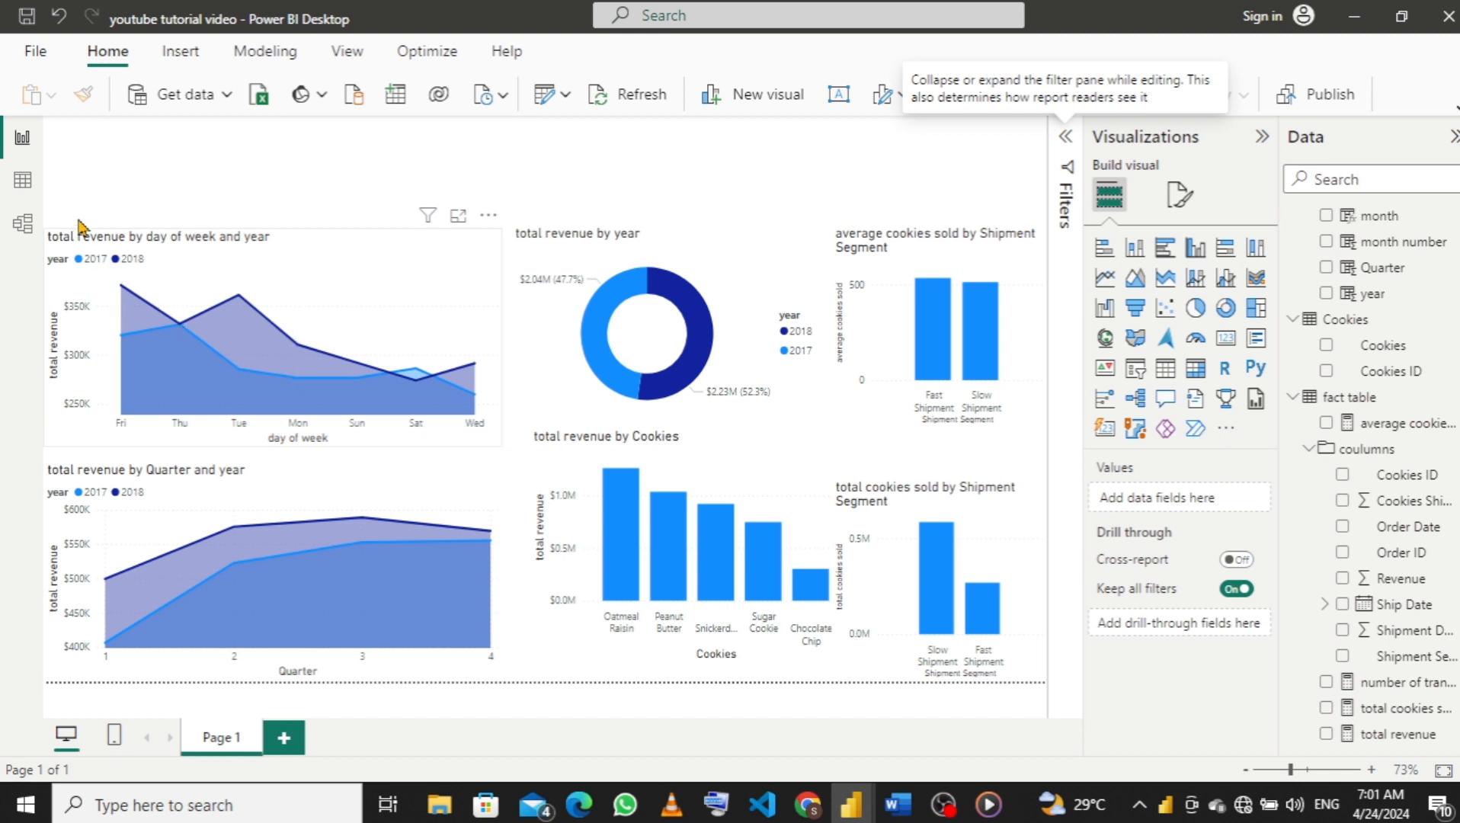
# In the calendar table's data, set the day of week column to sort by day week number.
pyautogui.click(23, 189)
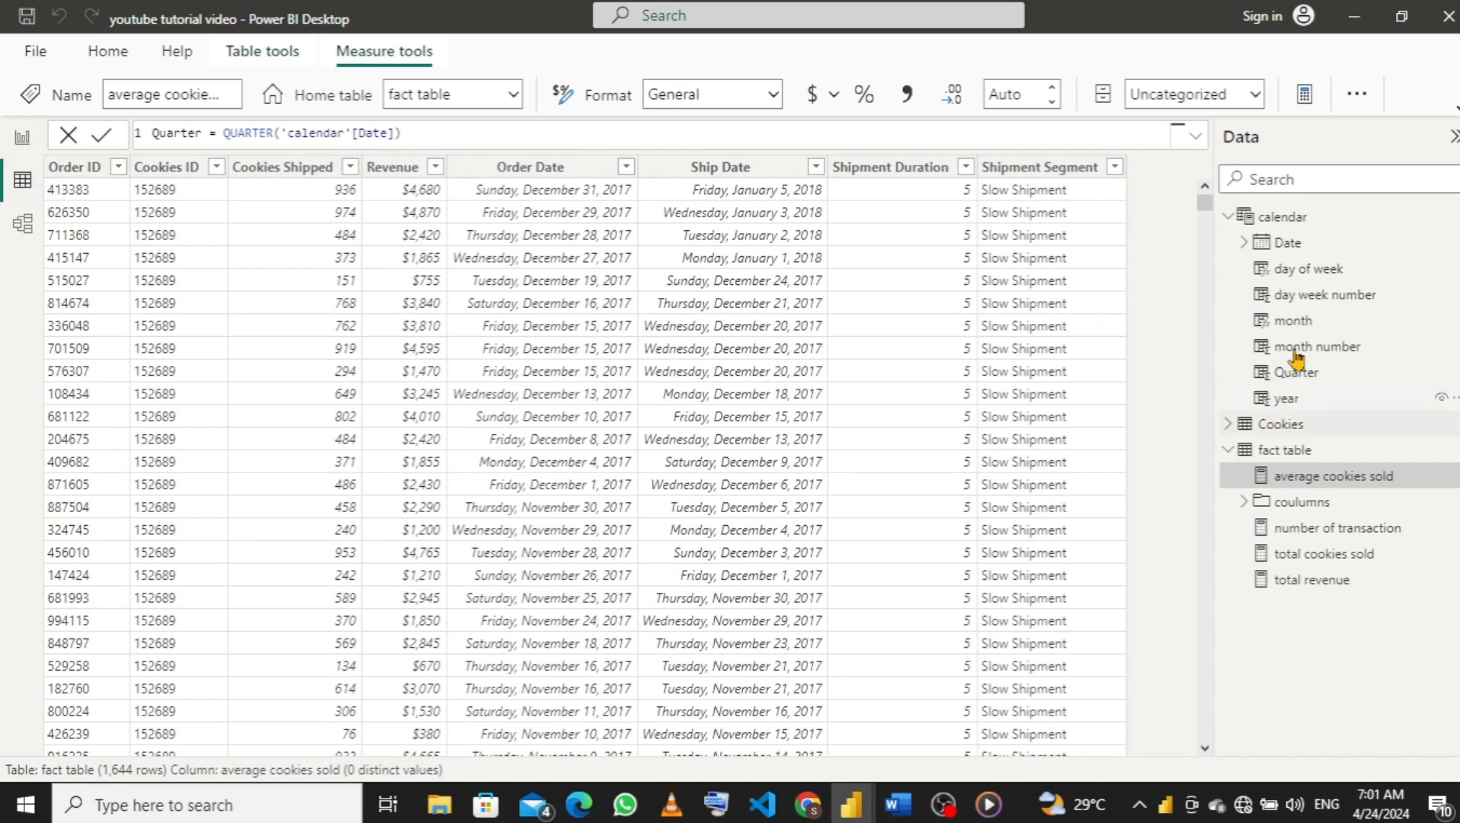
pyautogui.click(1284, 218)
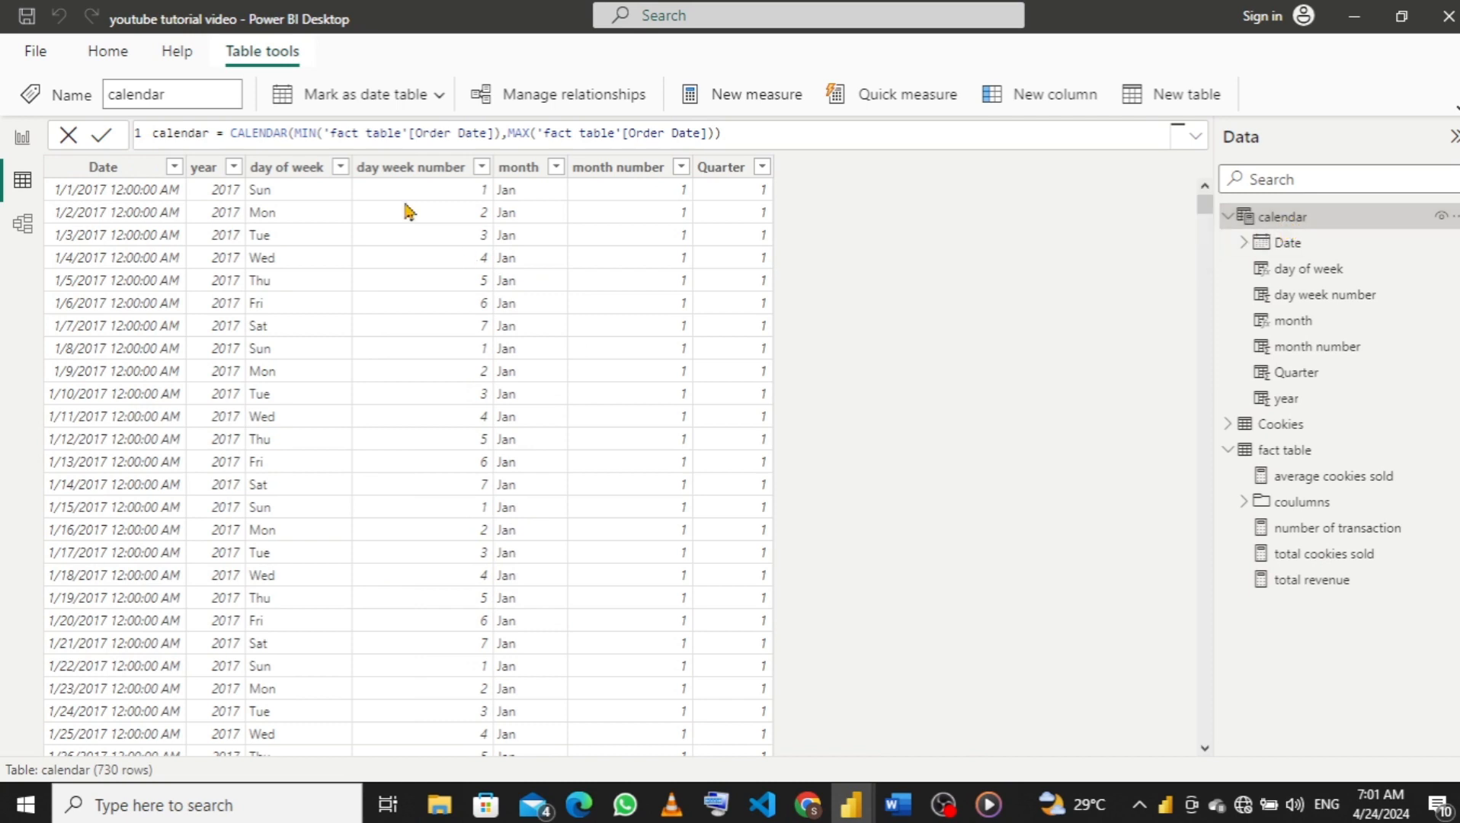
pyautogui.click(282, 179)
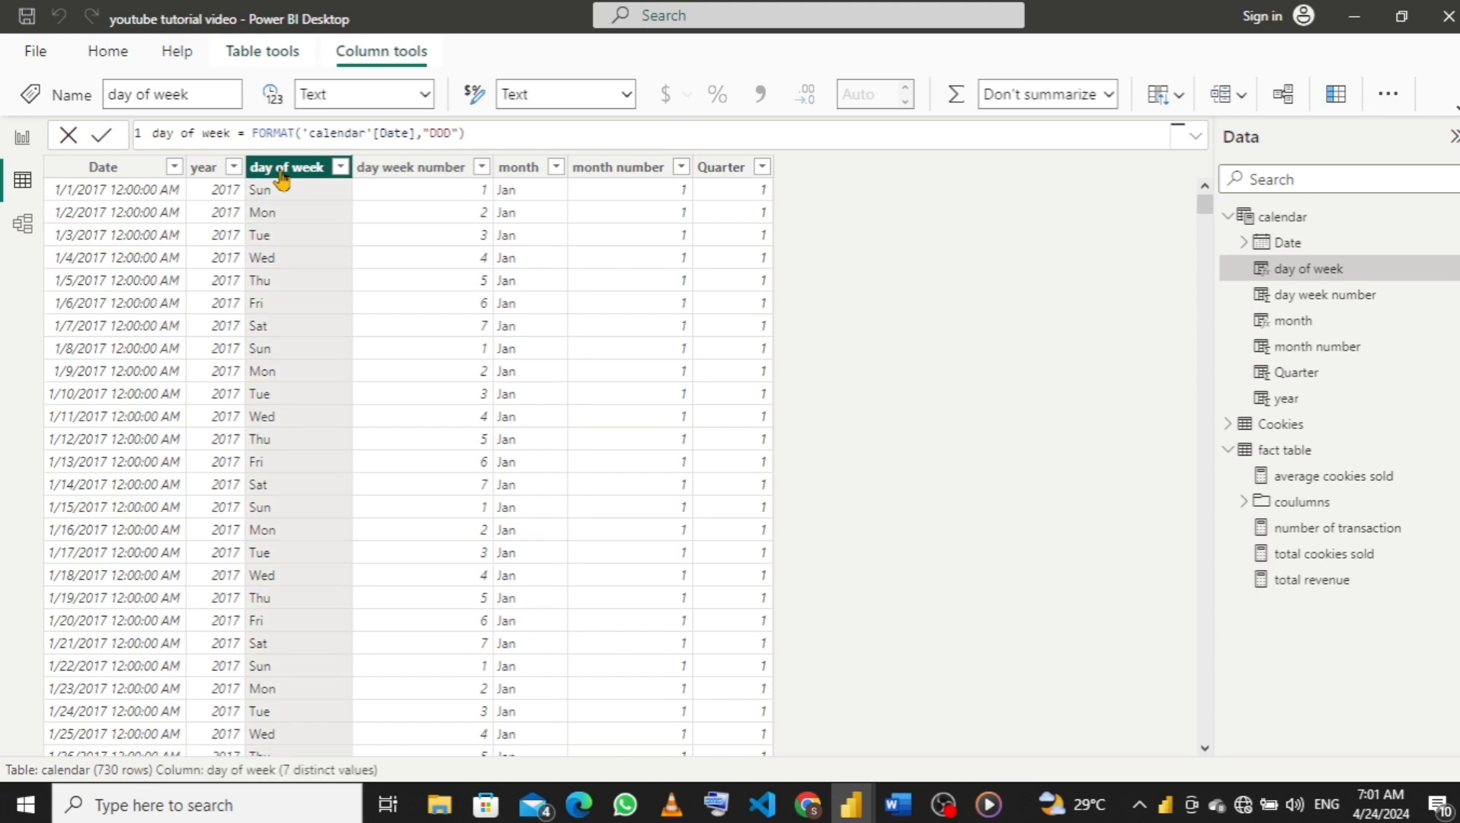
pyautogui.click(1185, 96)
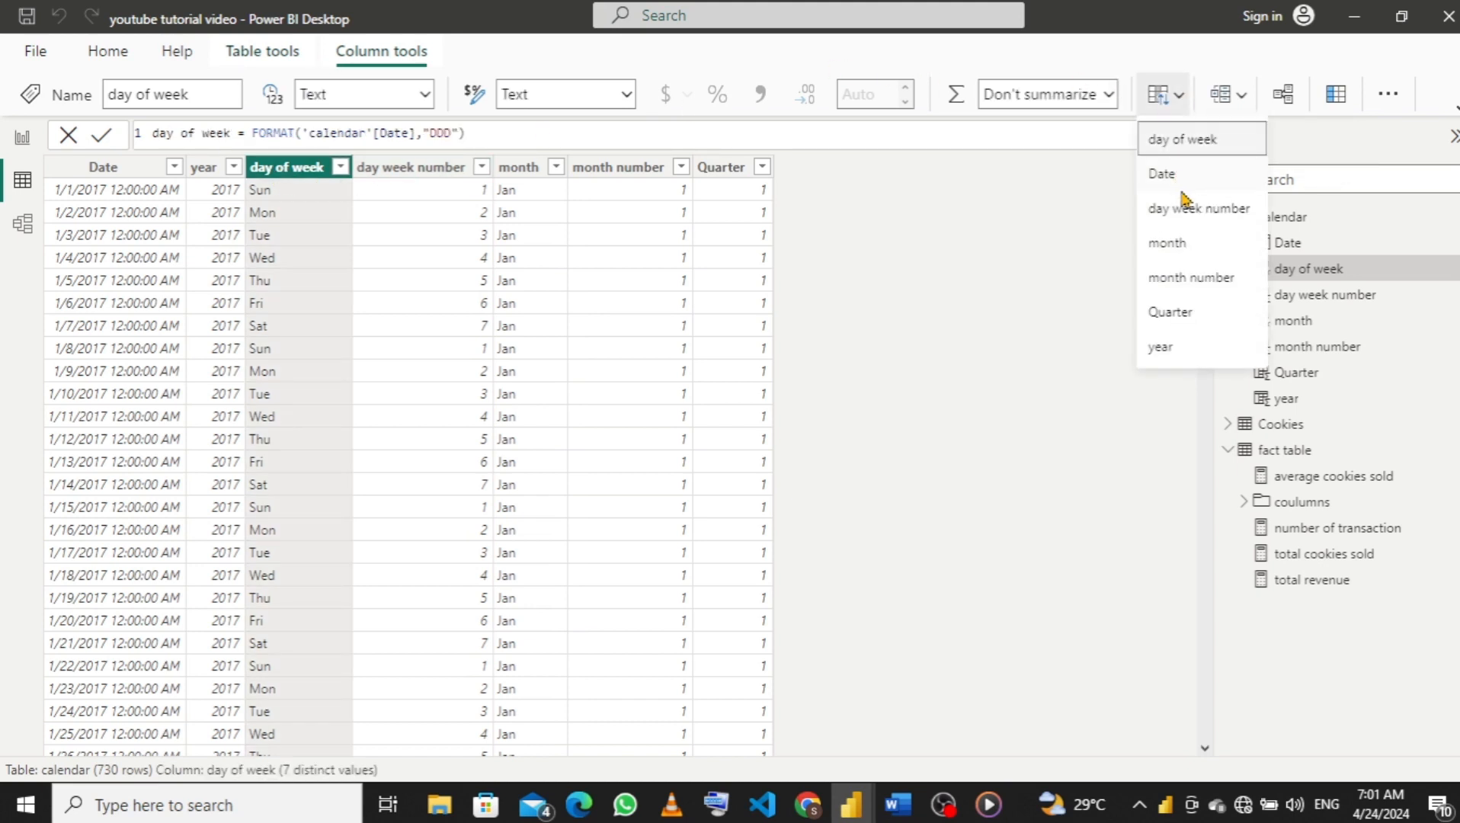
pyautogui.click(1187, 217)
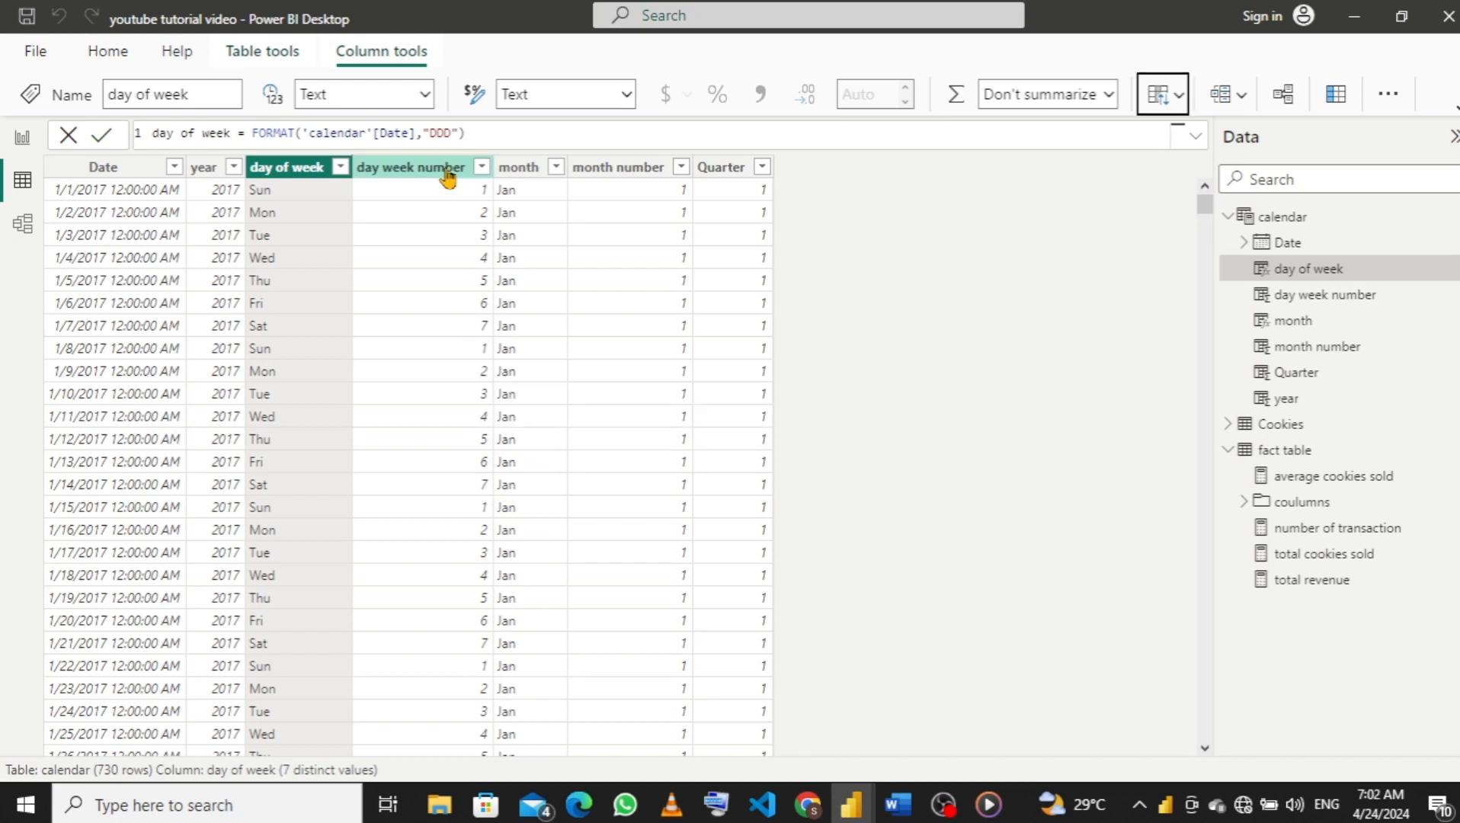
# Sort the calendar table's rows by the day week number column in ascending order.
pyautogui.click(439, 176)
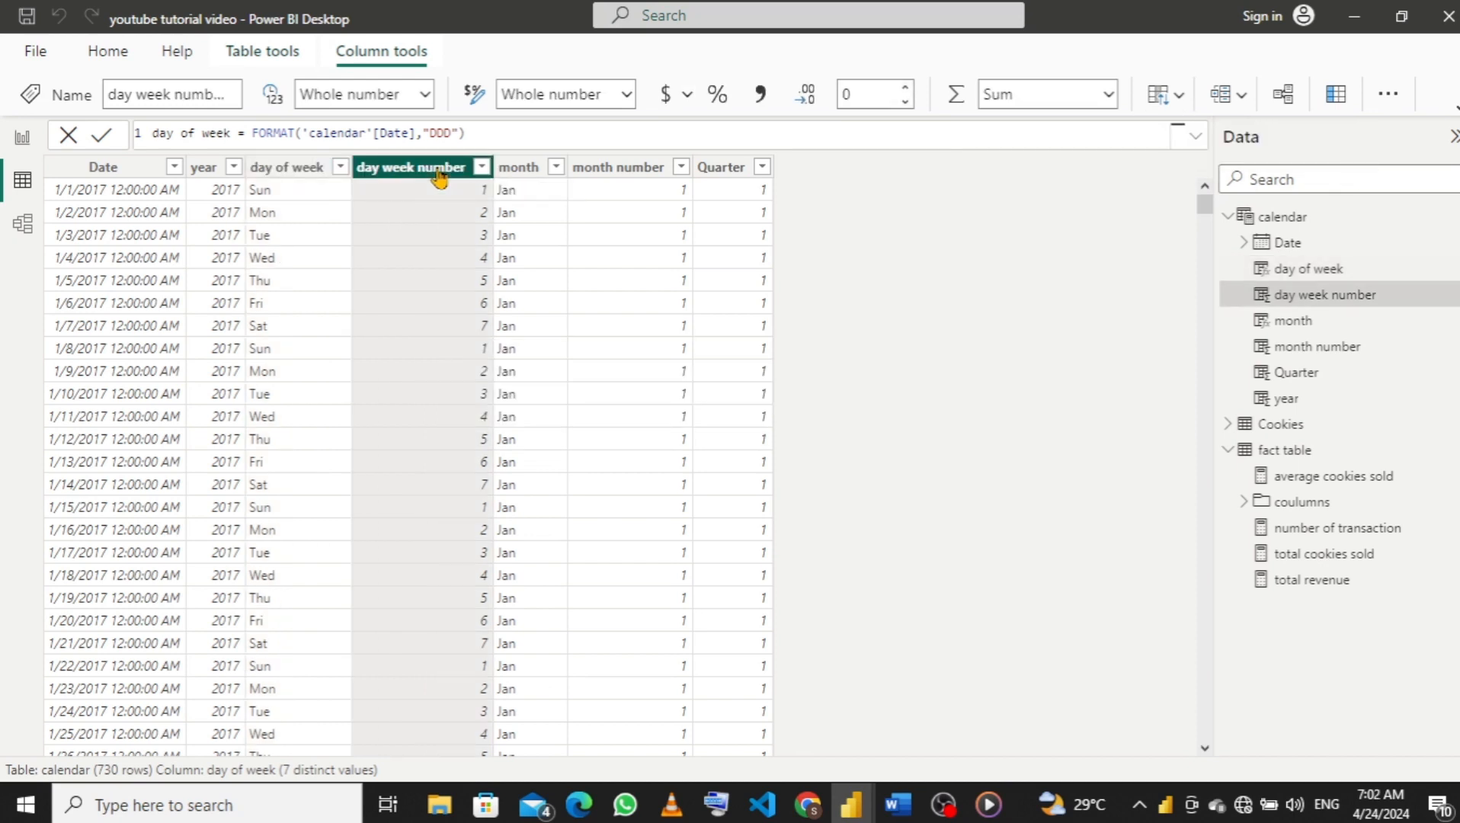
pyautogui.rightClick(440, 177)
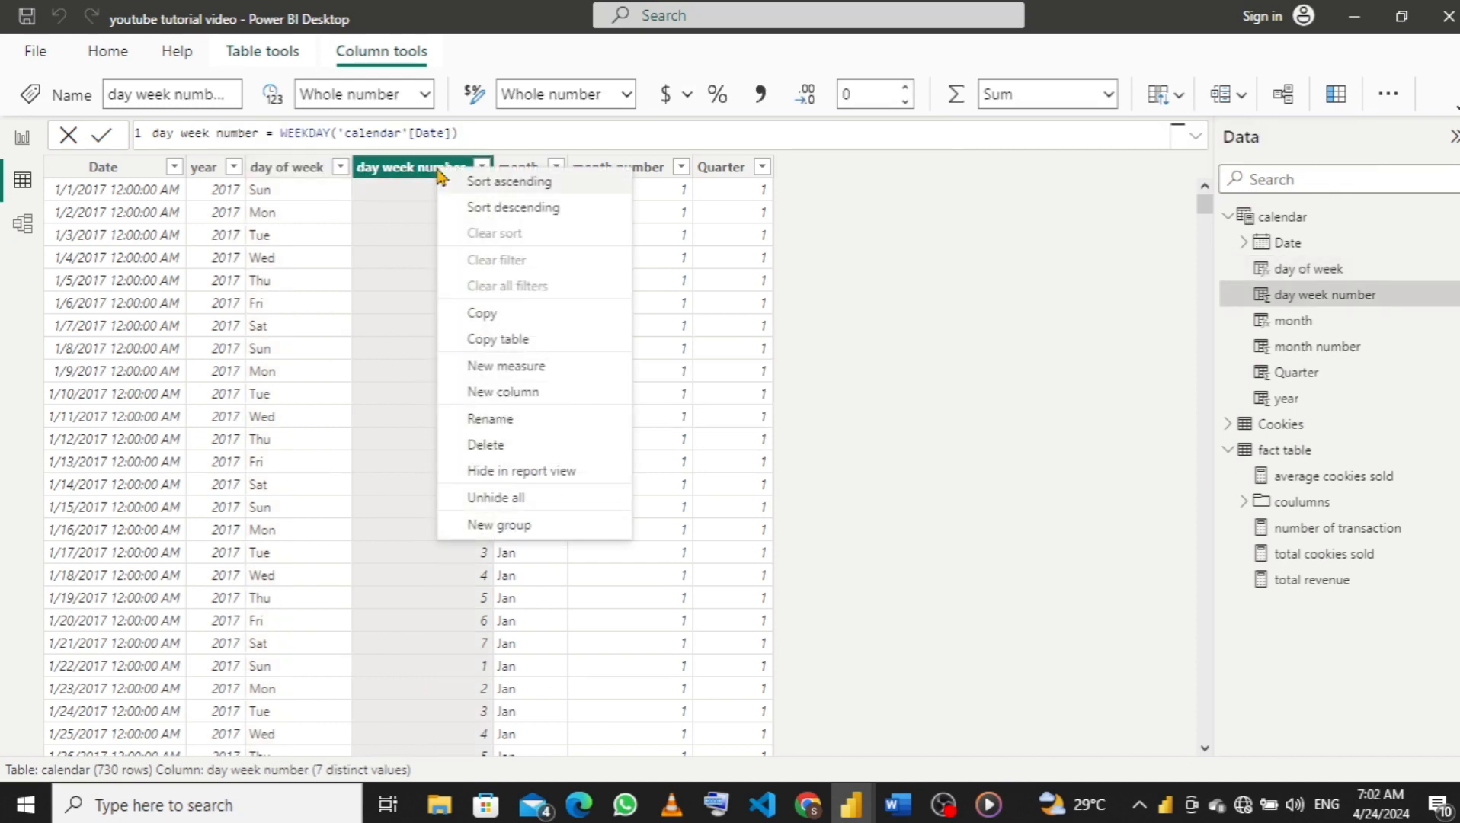
pyautogui.click(518, 183)
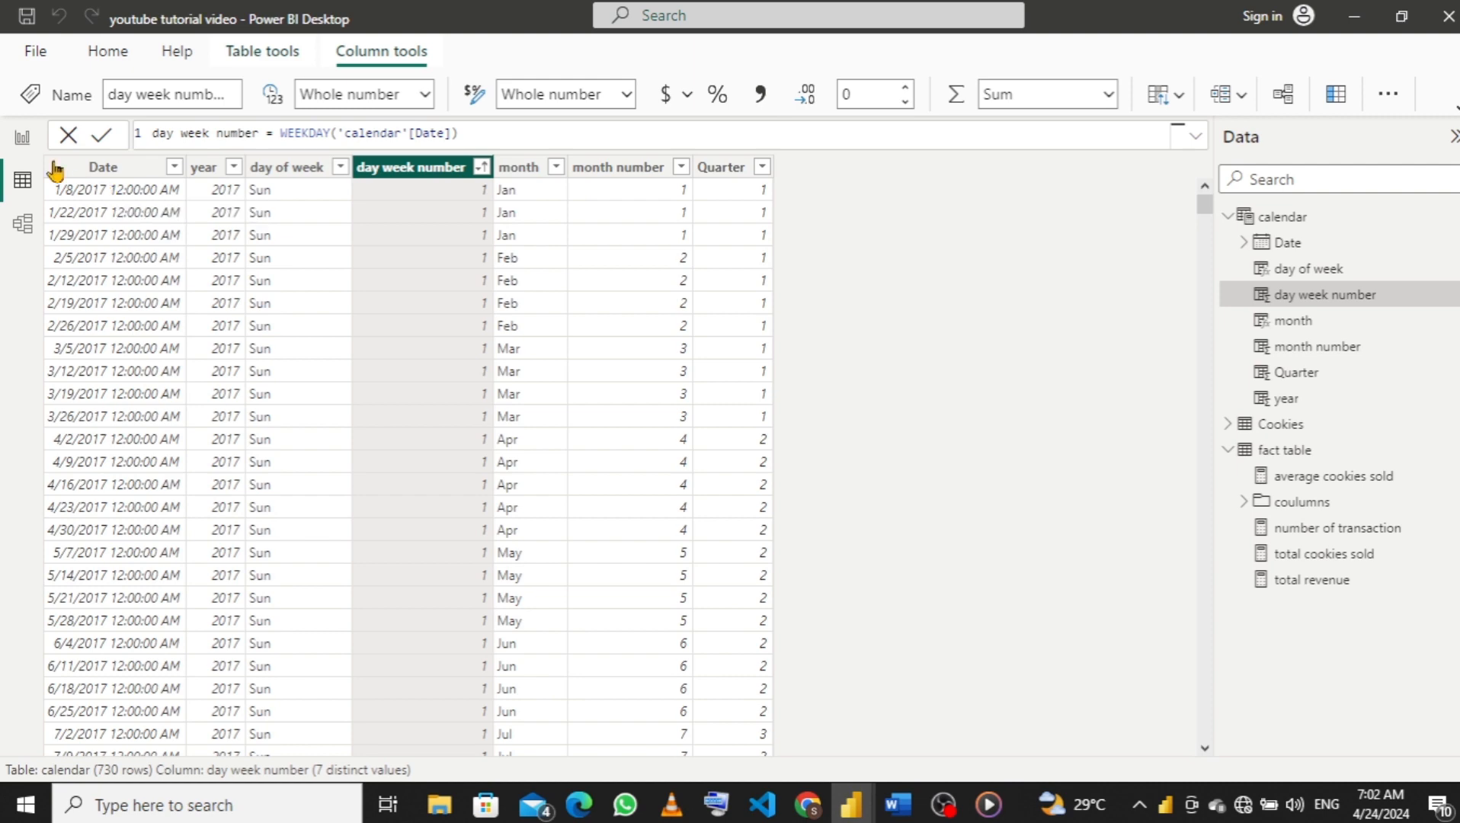
# Back in the report, sort the axis of the total revenue by day of week and year chart by day of week, ascending.
pyautogui.click(20, 140)
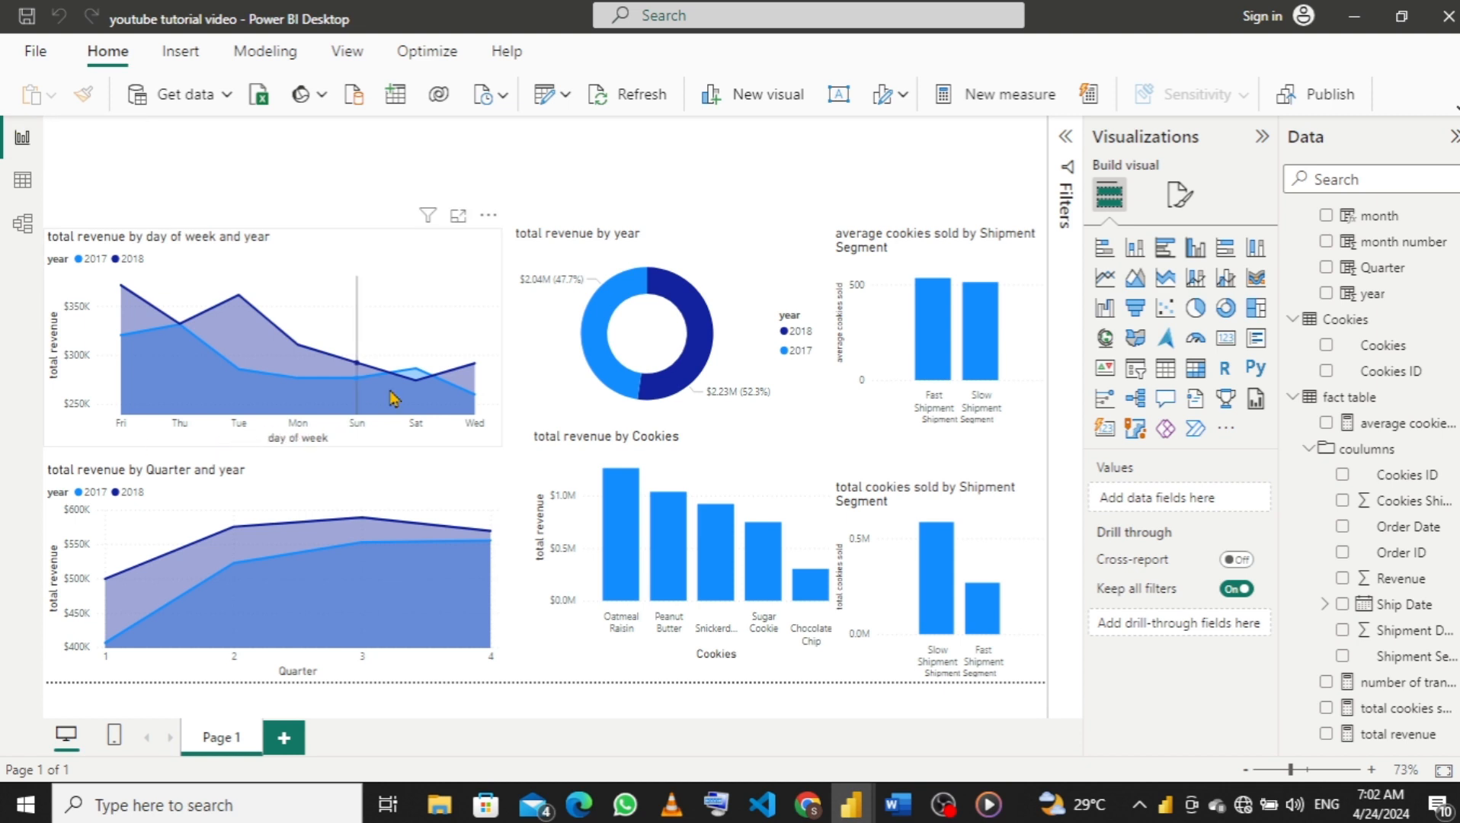
pyautogui.click(475, 249)
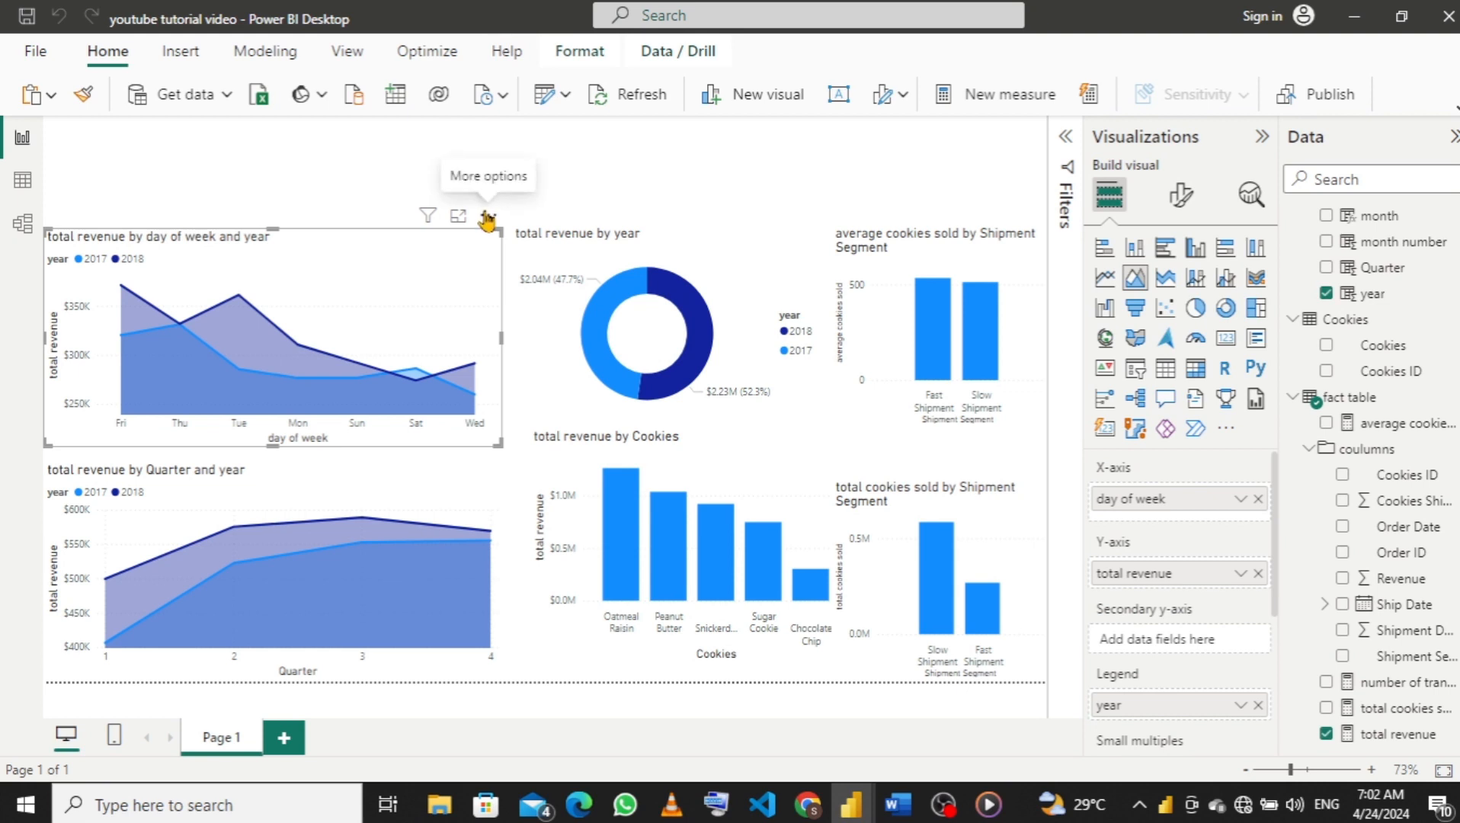
pyautogui.click(487, 218)
pyautogui.moveTo(563, 369)
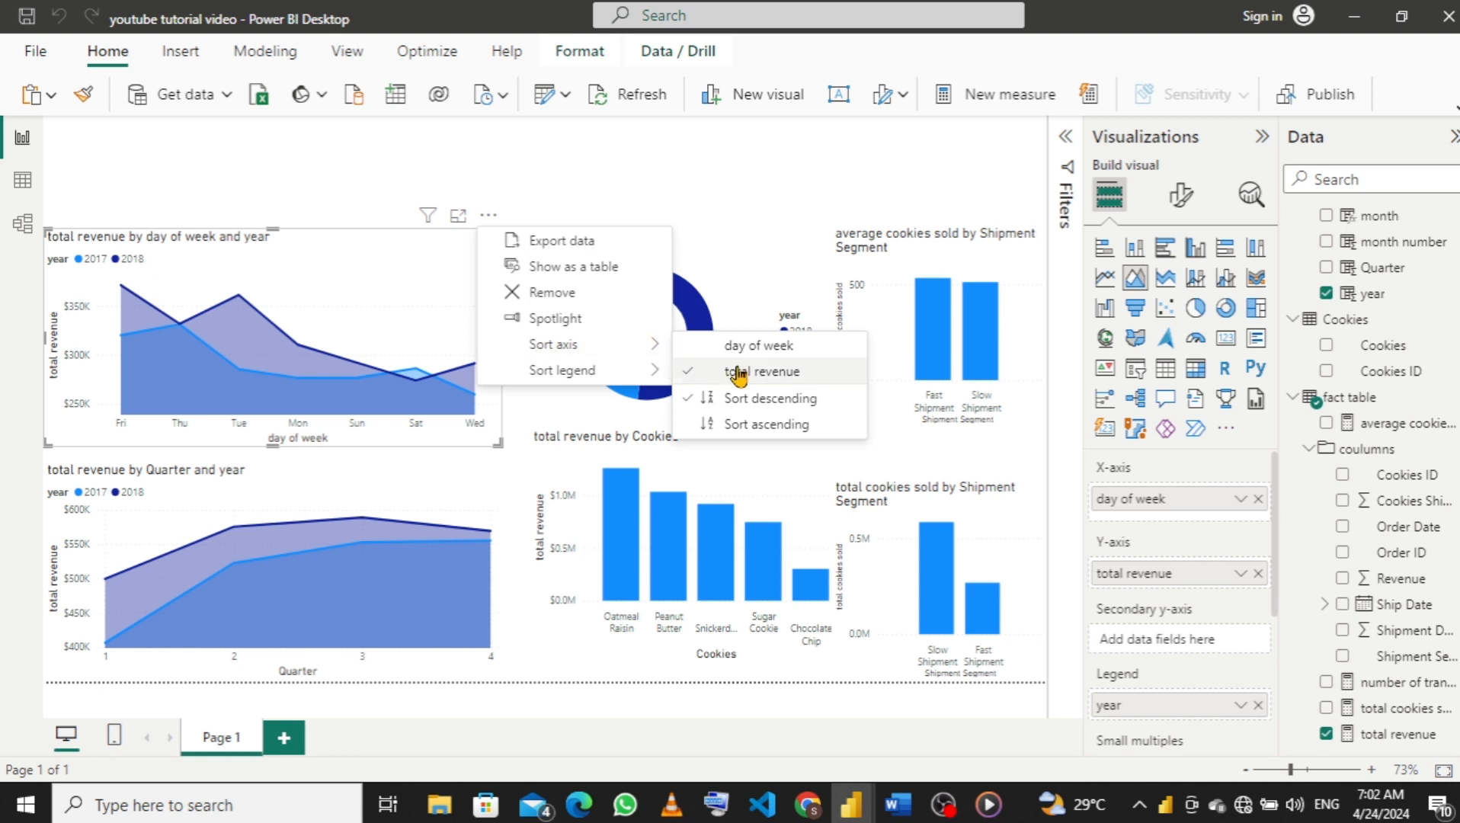
pyautogui.click(755, 352)
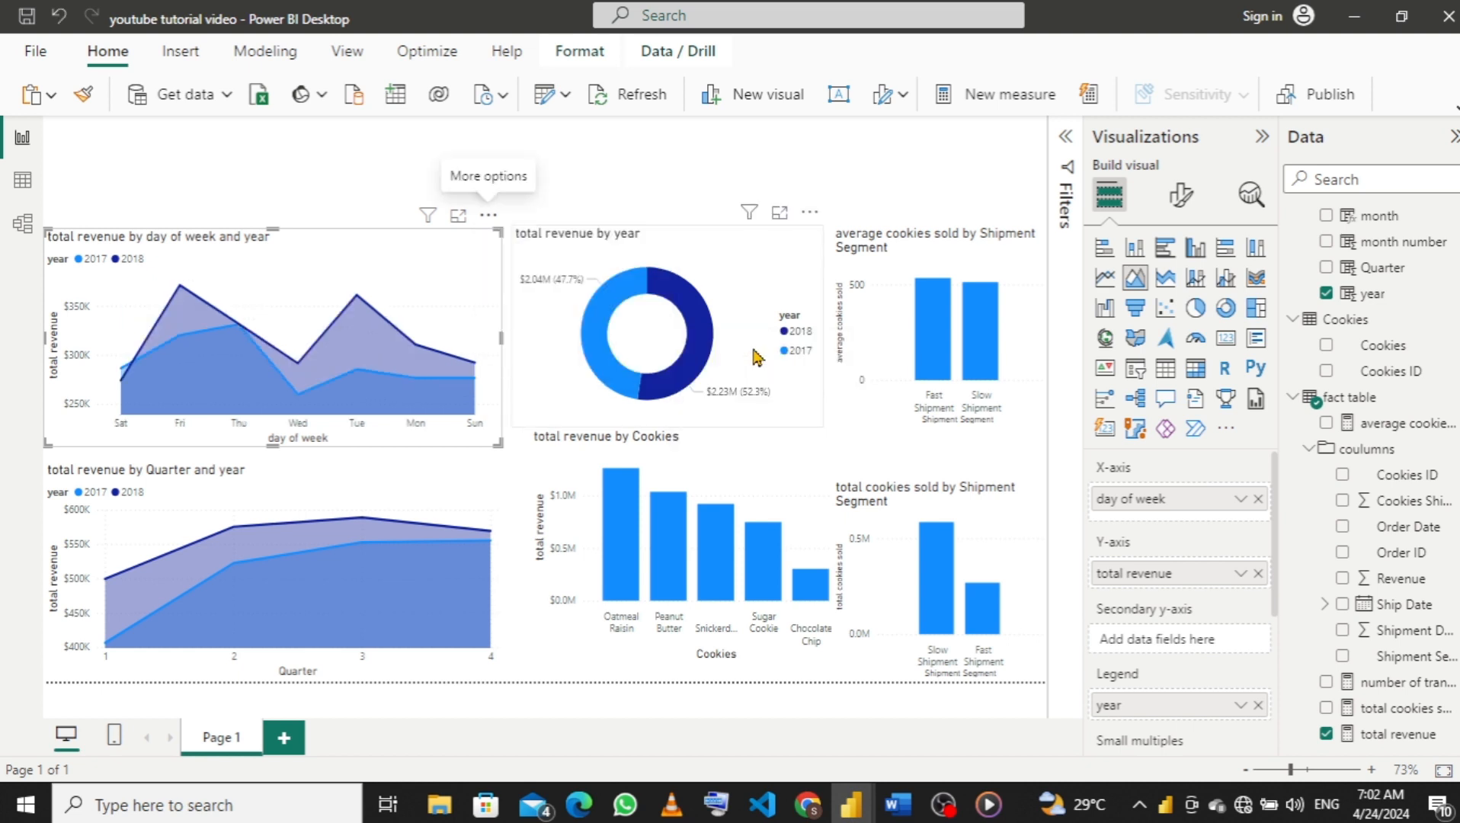
pyautogui.click(486, 218)
pyautogui.moveTo(550, 352)
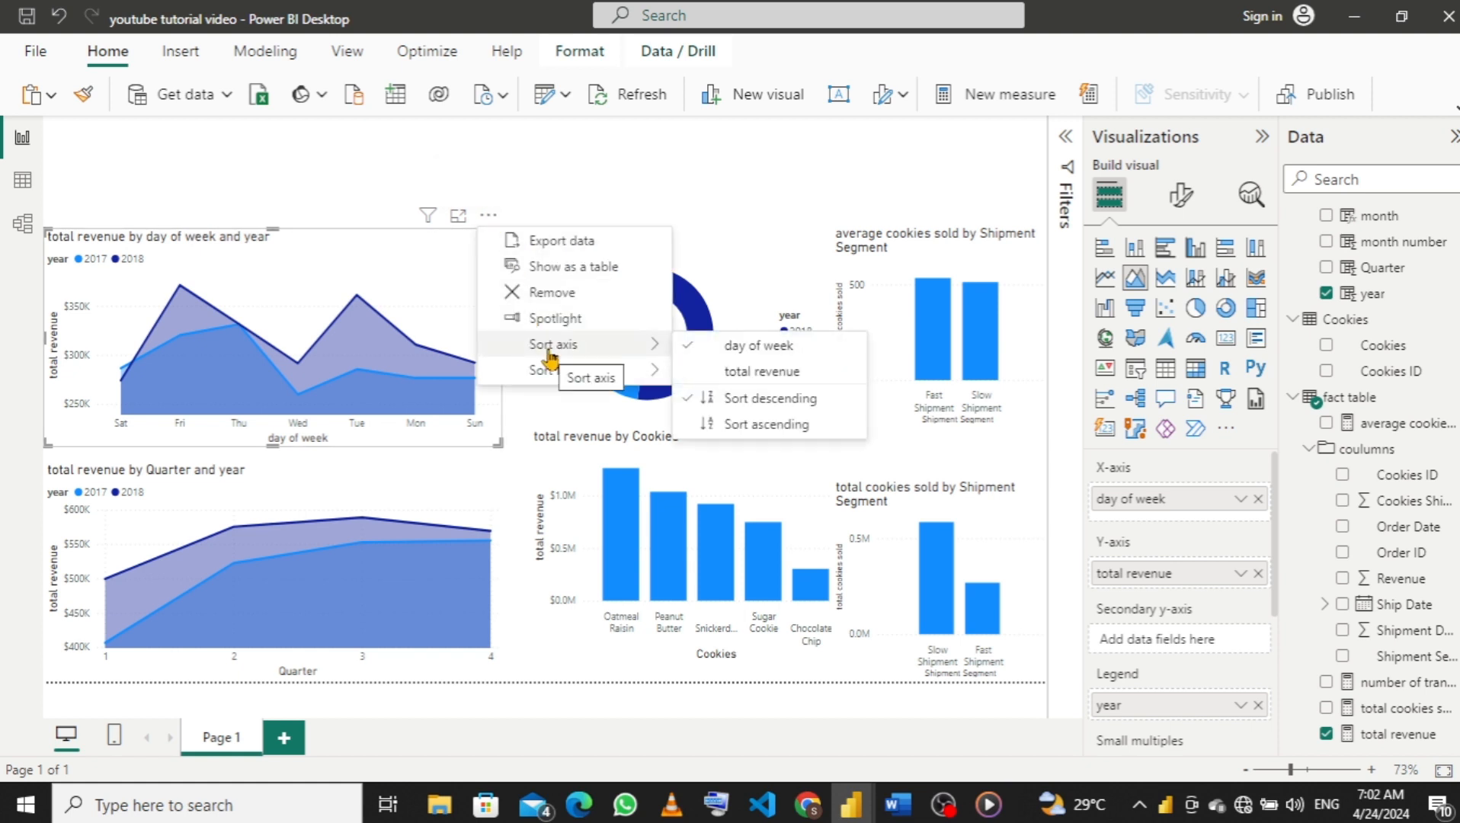
pyautogui.click(736, 425)
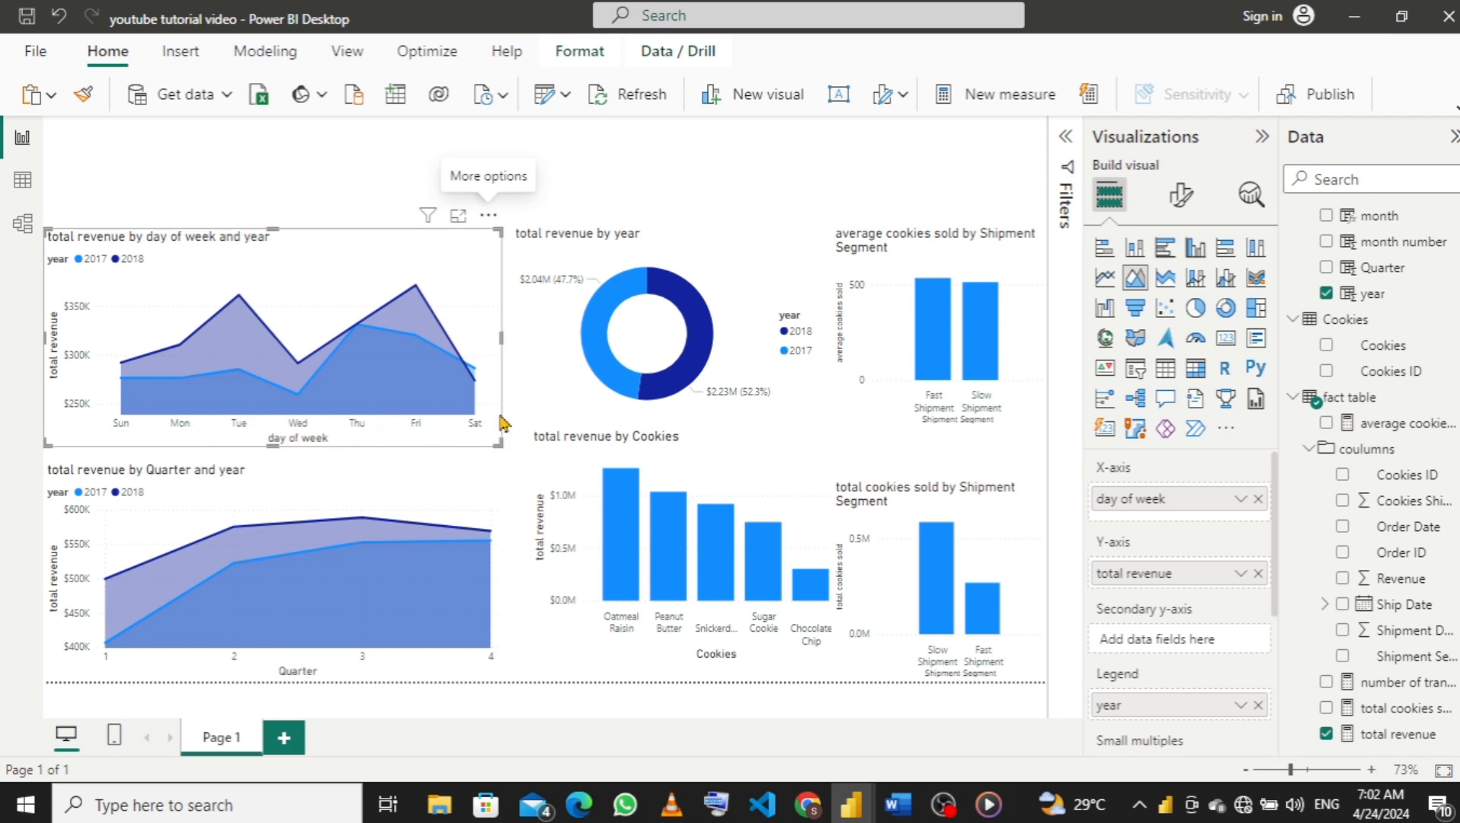
pyautogui.click(733, 190)
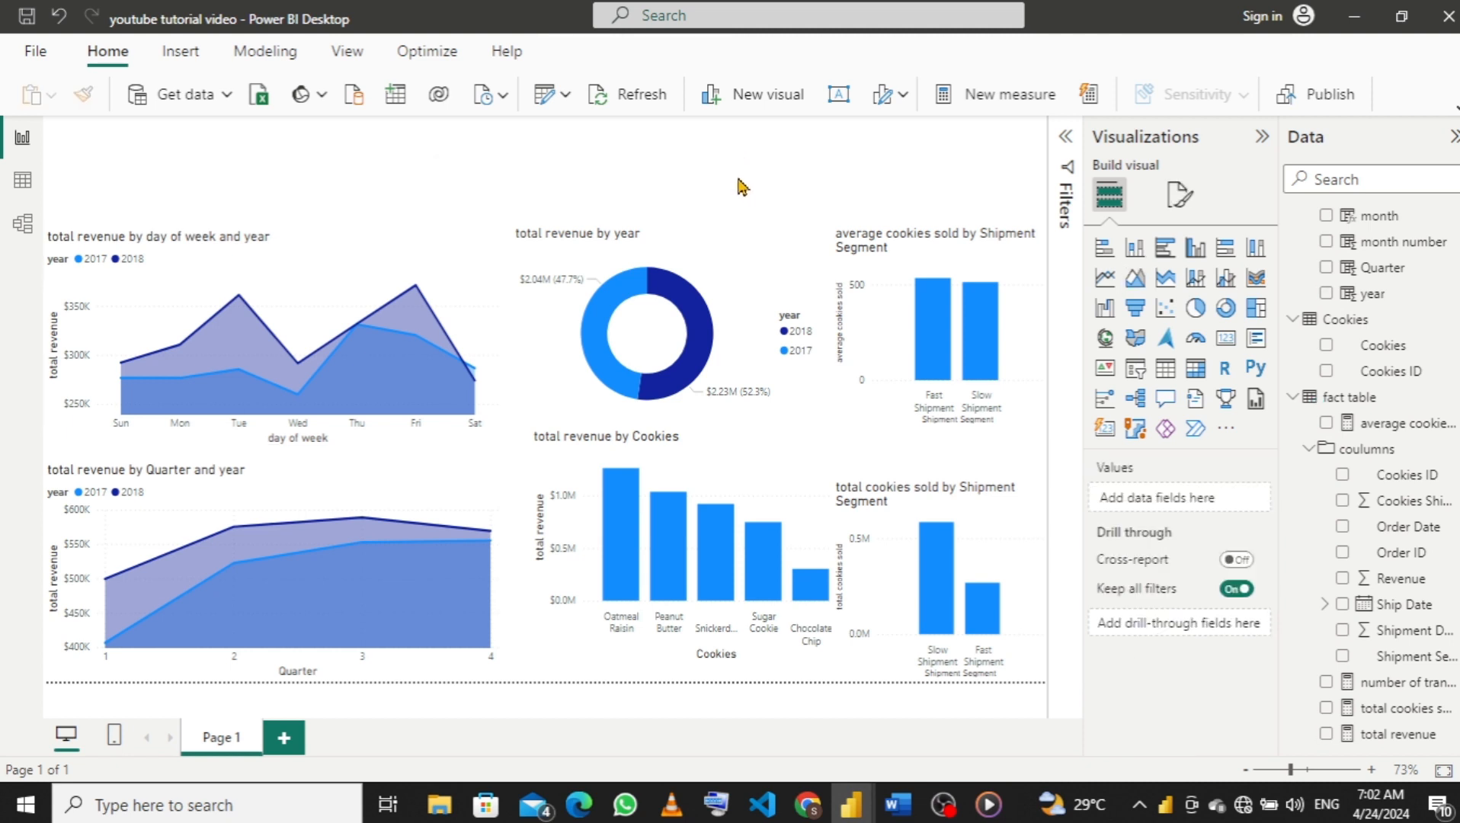
# Add a card showing total revenue and place it, reduced in height, in the upper-left corner of the report page.
pyautogui.click(1228, 345)
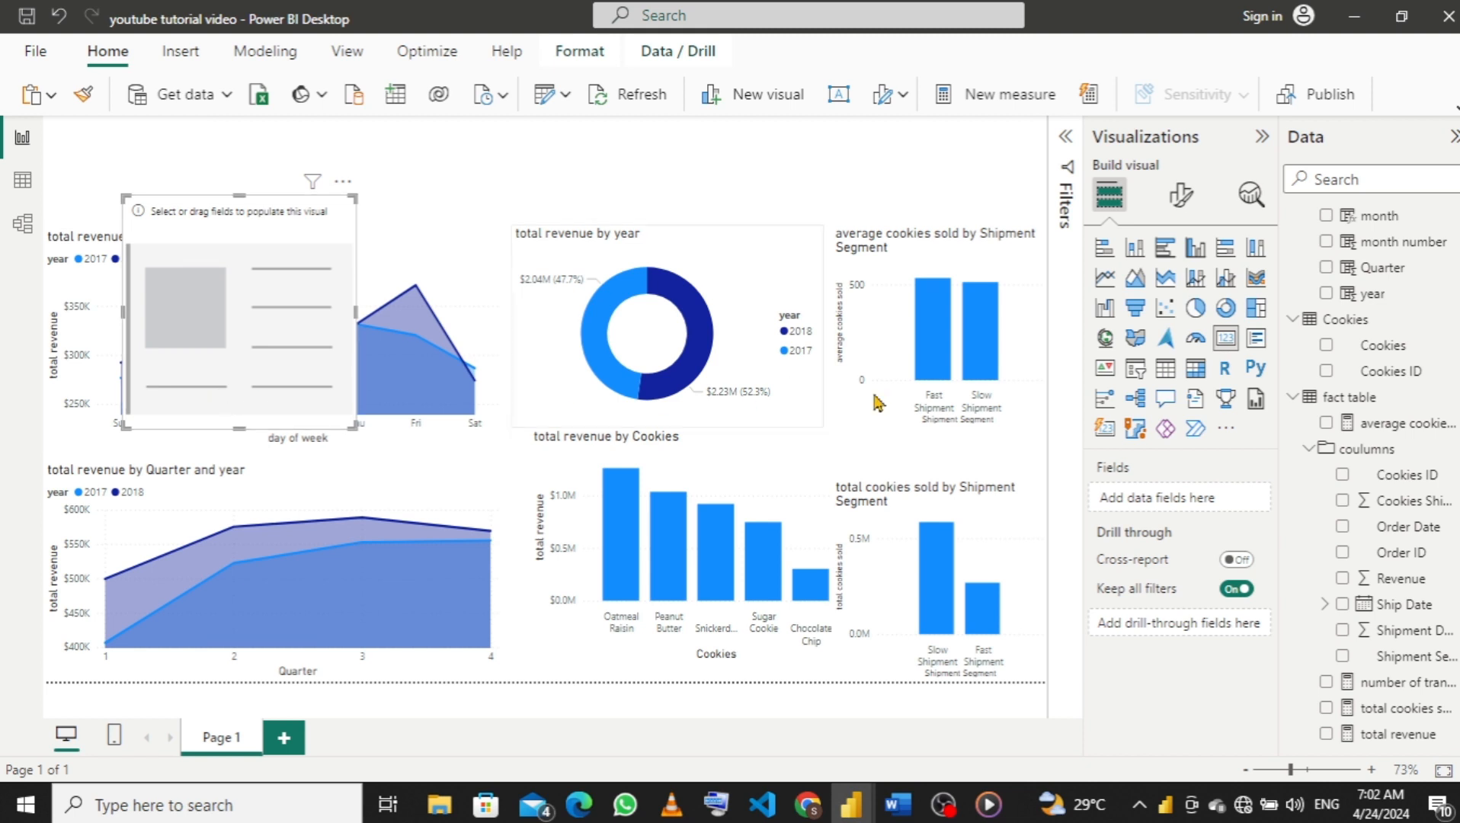
pyautogui.click(1306, 453)
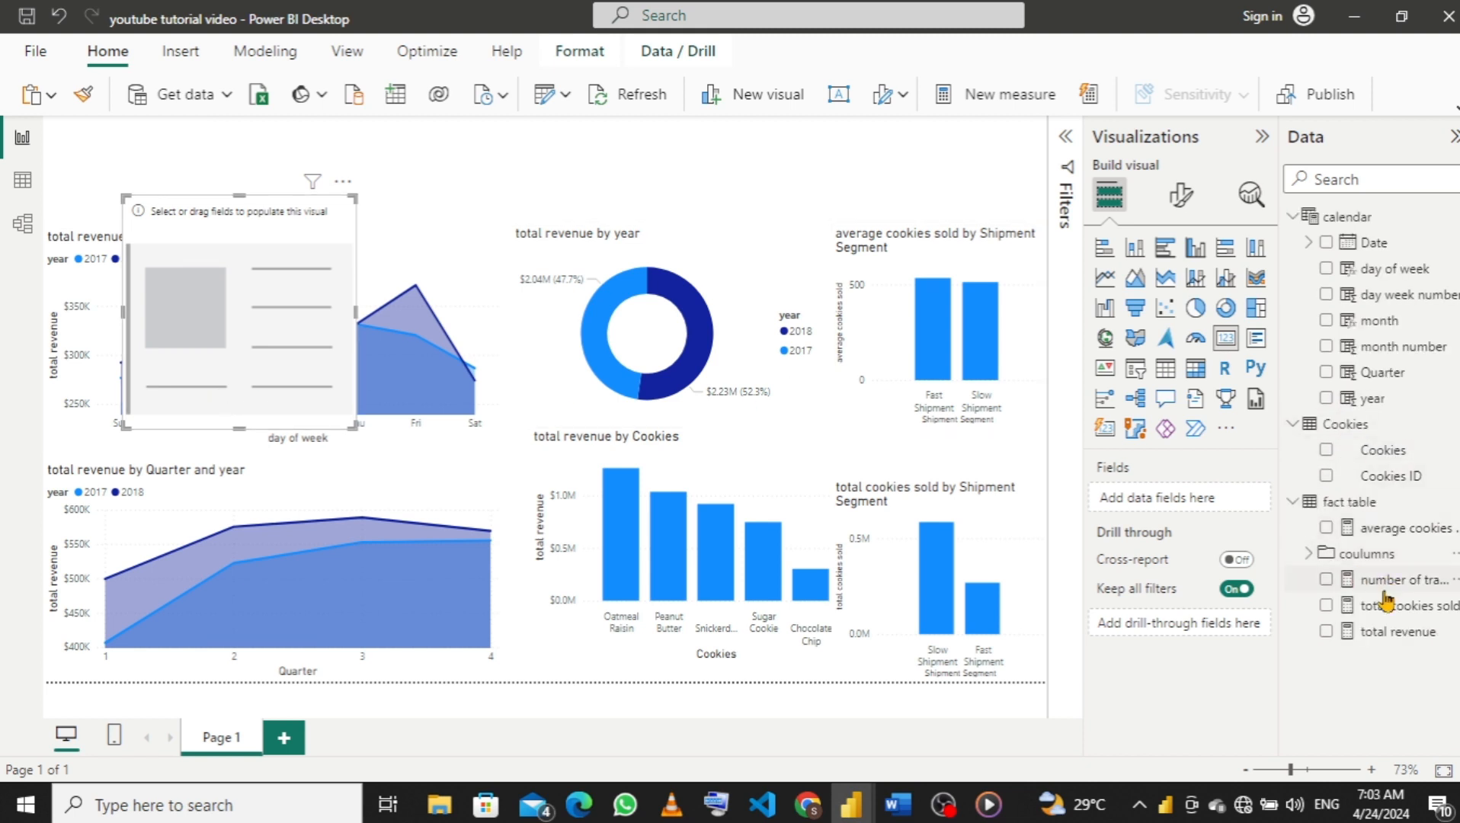
pyautogui.click(1327, 632)
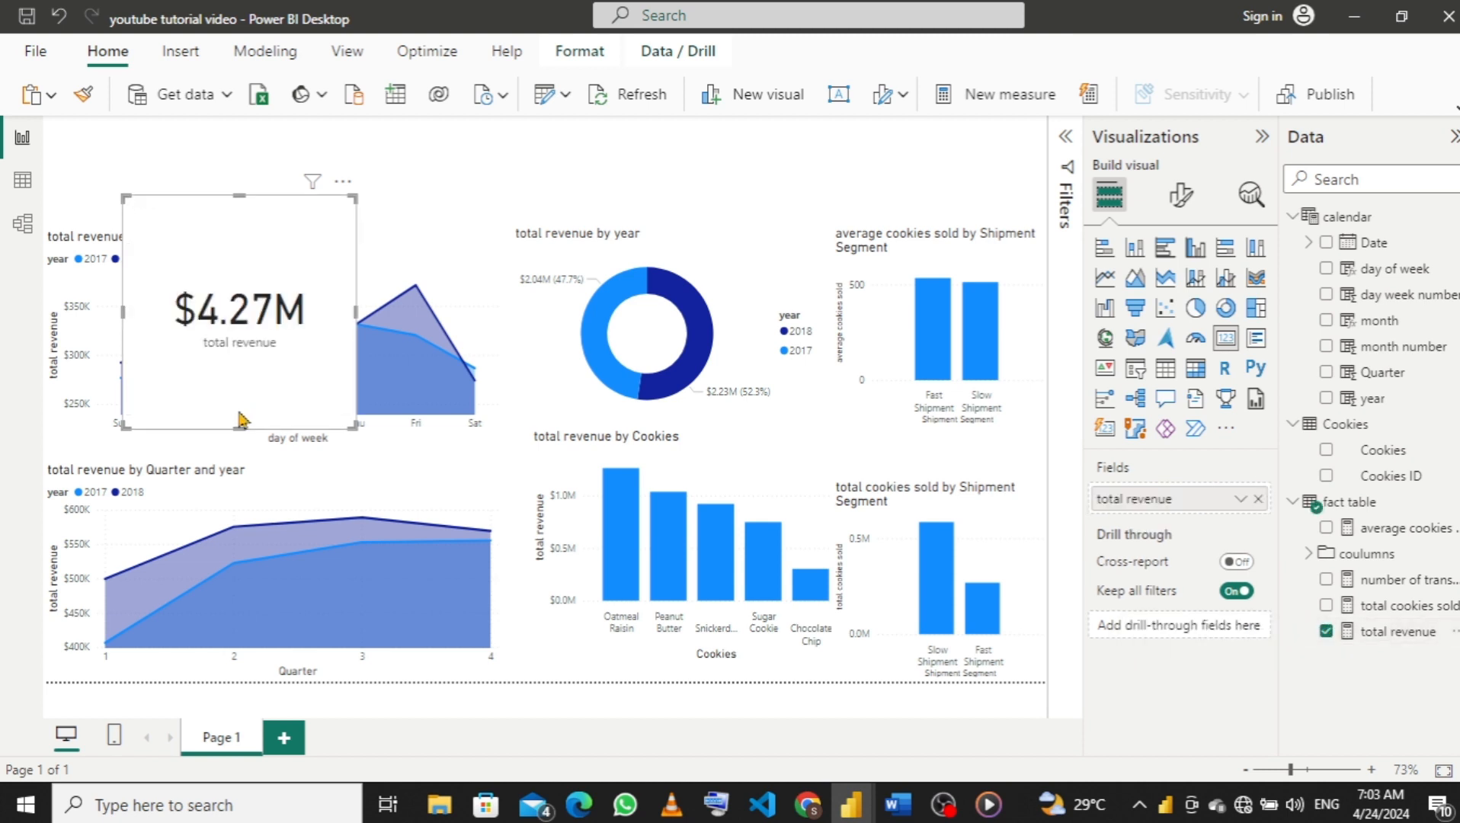
pyautogui.moveTo(238, 417); pyautogui.dragTo(179, 160)
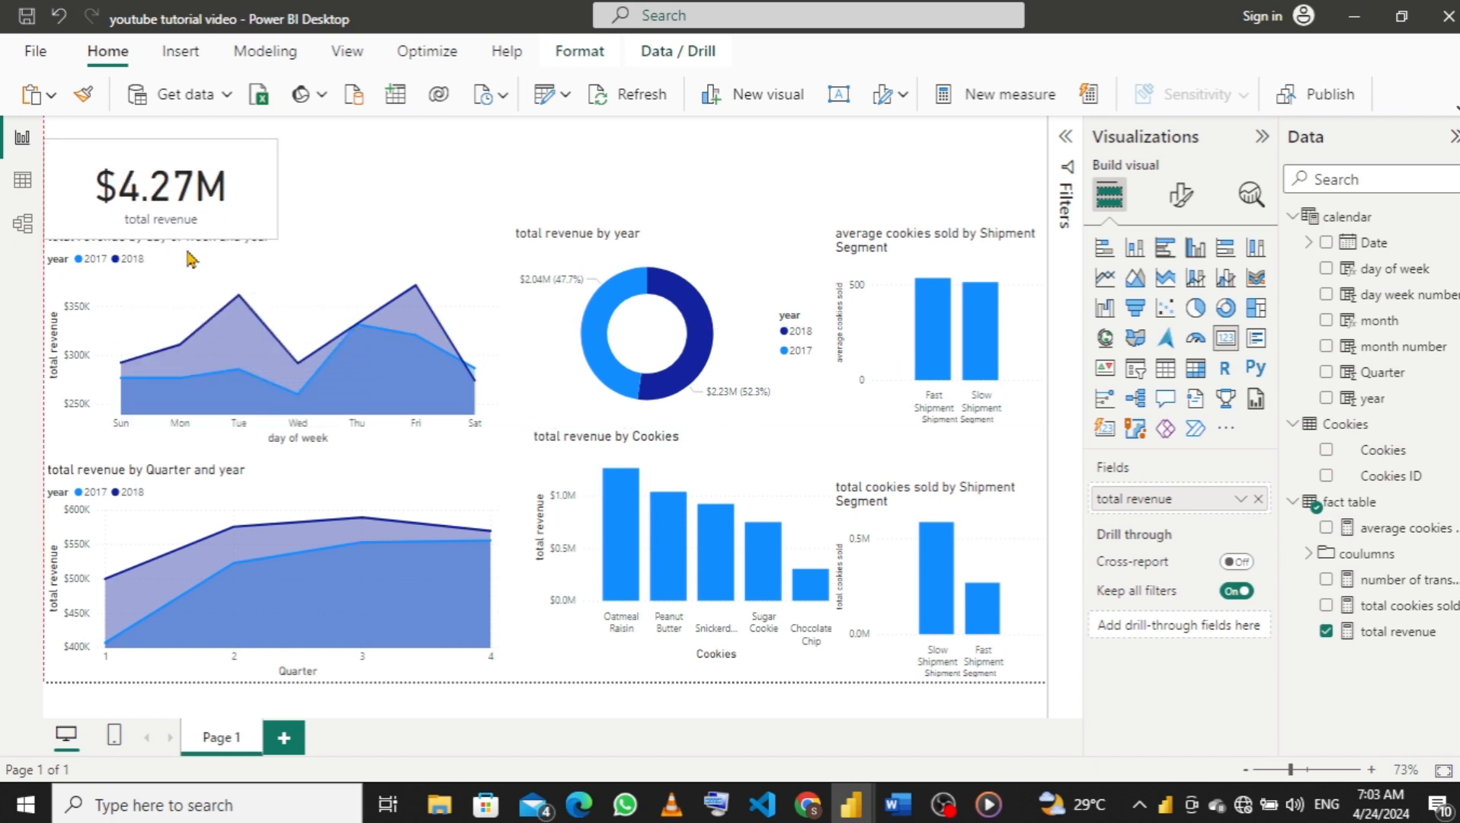
# Check the primary KPI list in the Avera (AutoRecovered) Word document, and return to the youtube tutorial video report in Power BI.
pyautogui.moveTo(898, 804)
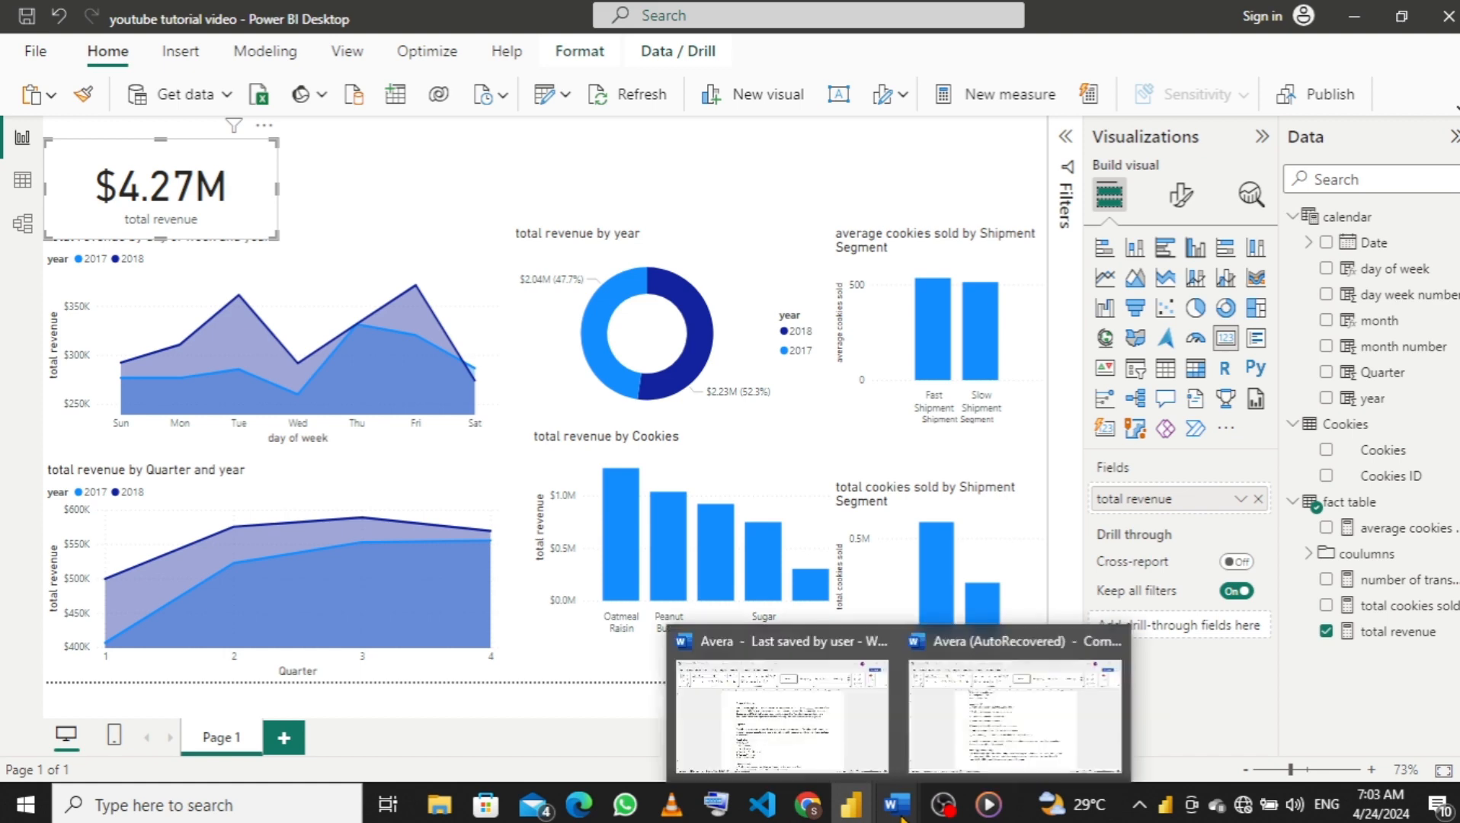
pyautogui.click(963, 715)
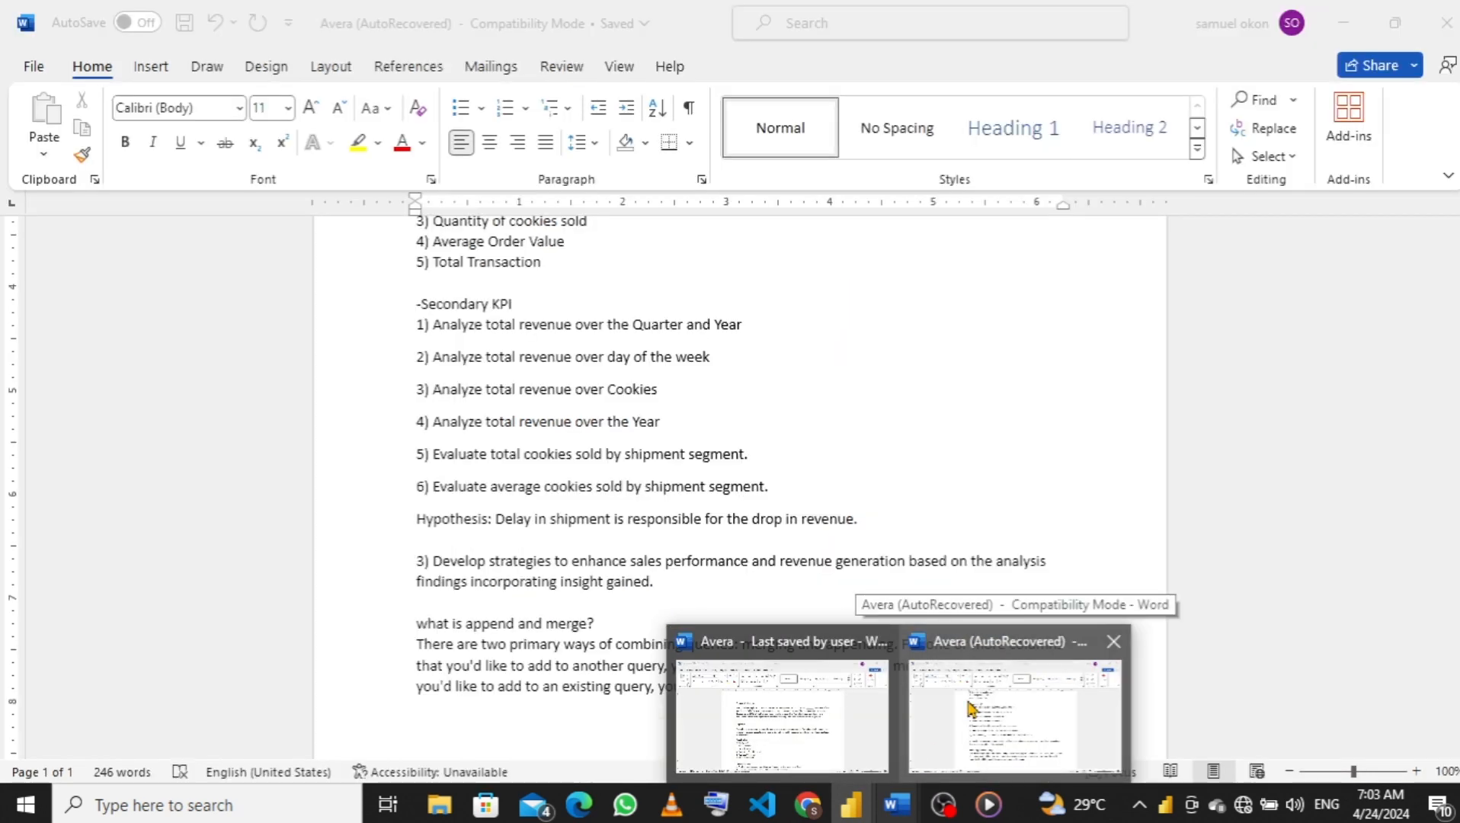
pyautogui.scroll(1, 828, 327)
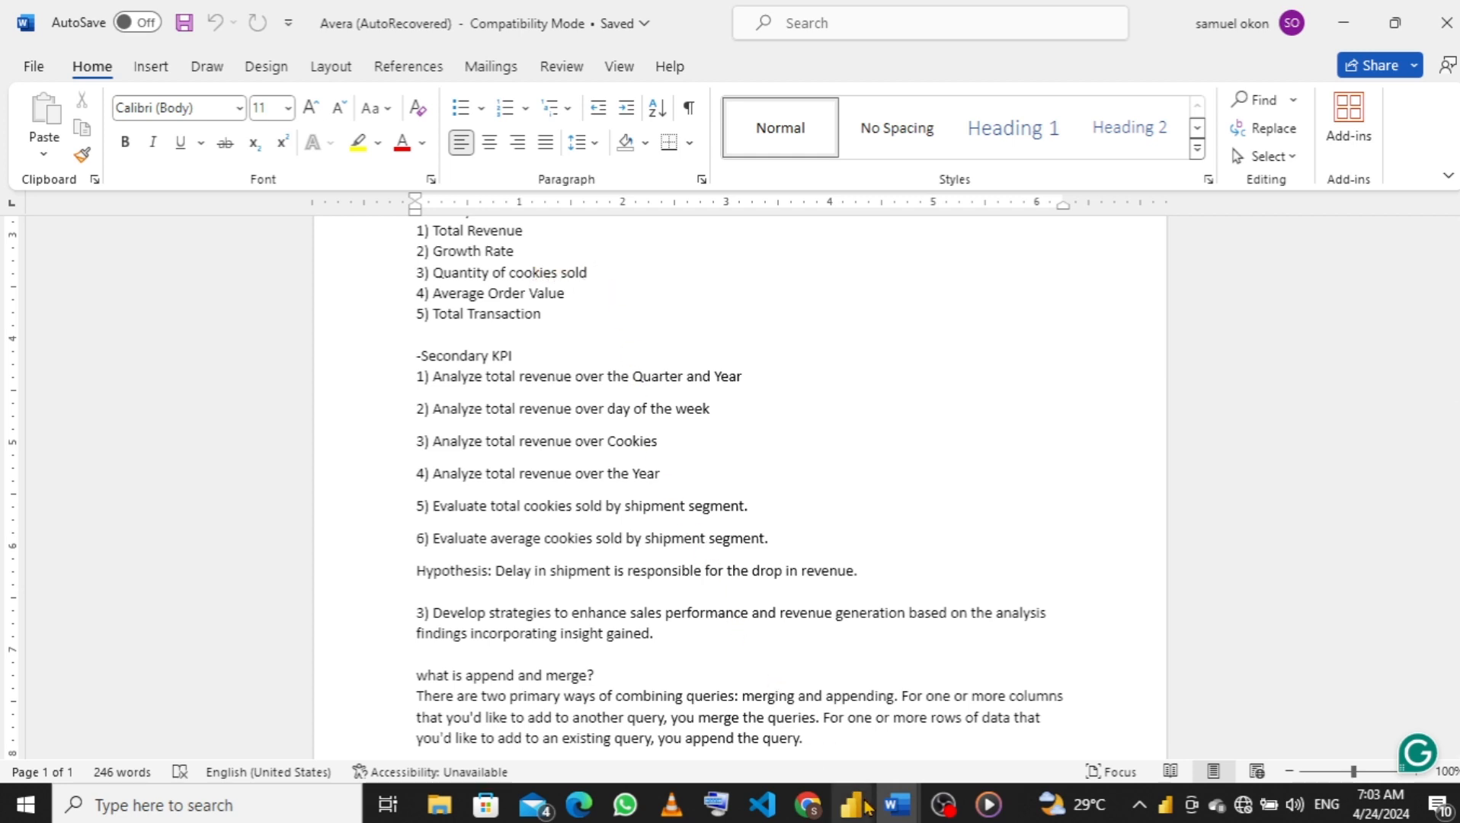
pyautogui.moveTo(865, 808)
pyautogui.click(801, 705)
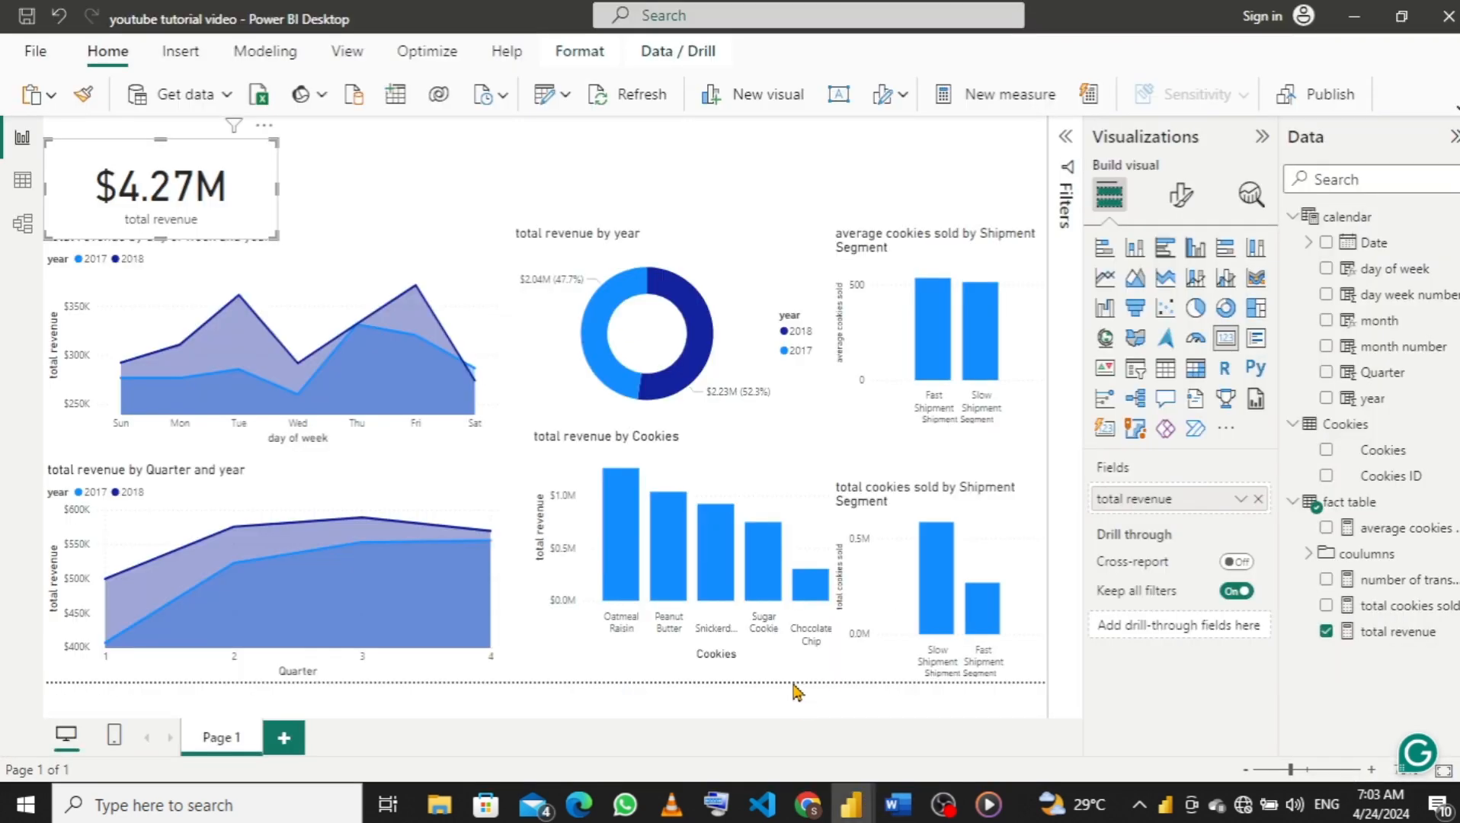
# Add a second card showing total cookies sold, reduced in height and placed beside the total revenue card.
pyautogui.click(340, 178)
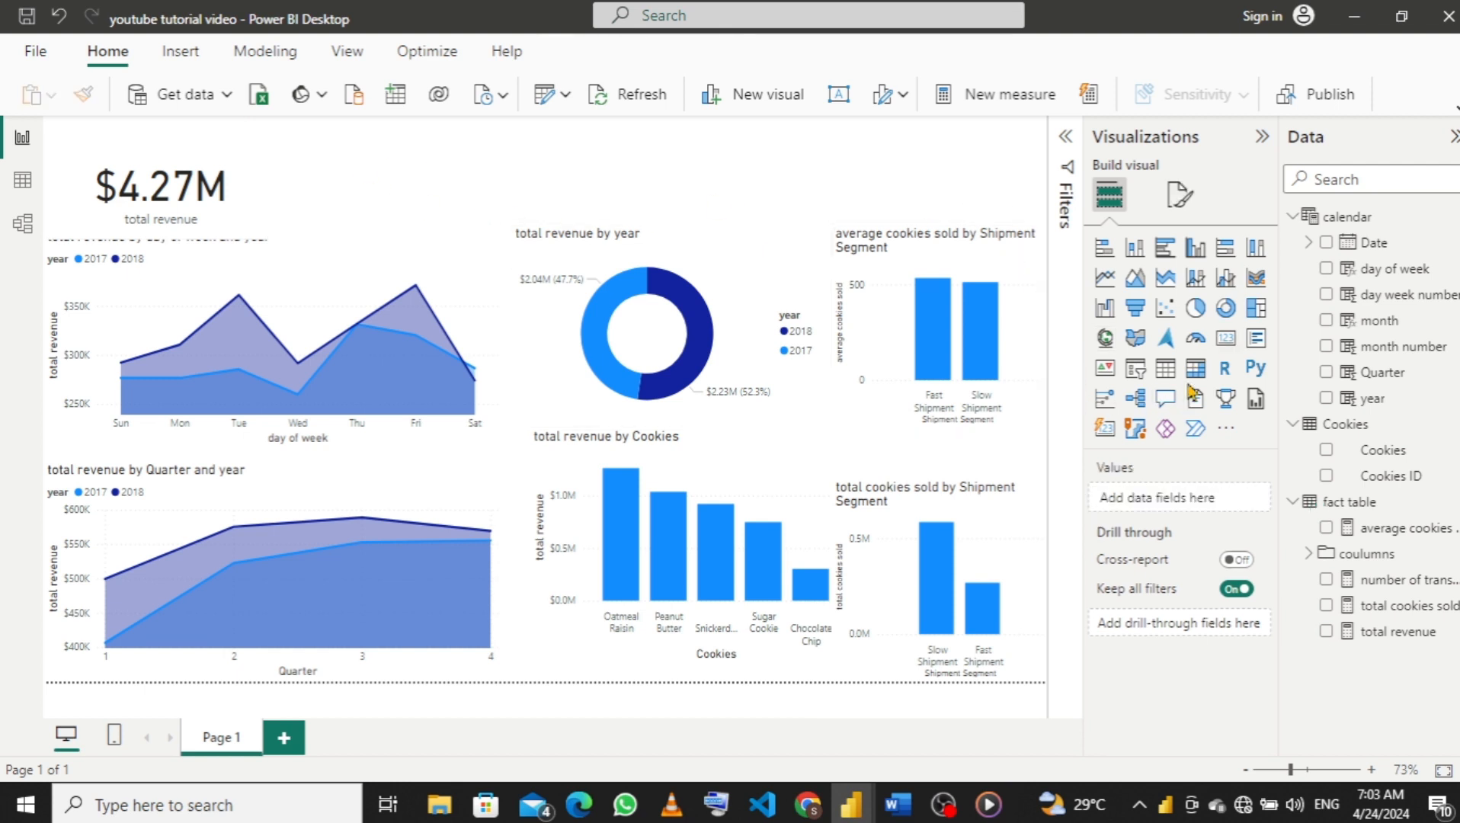
pyautogui.click(1228, 347)
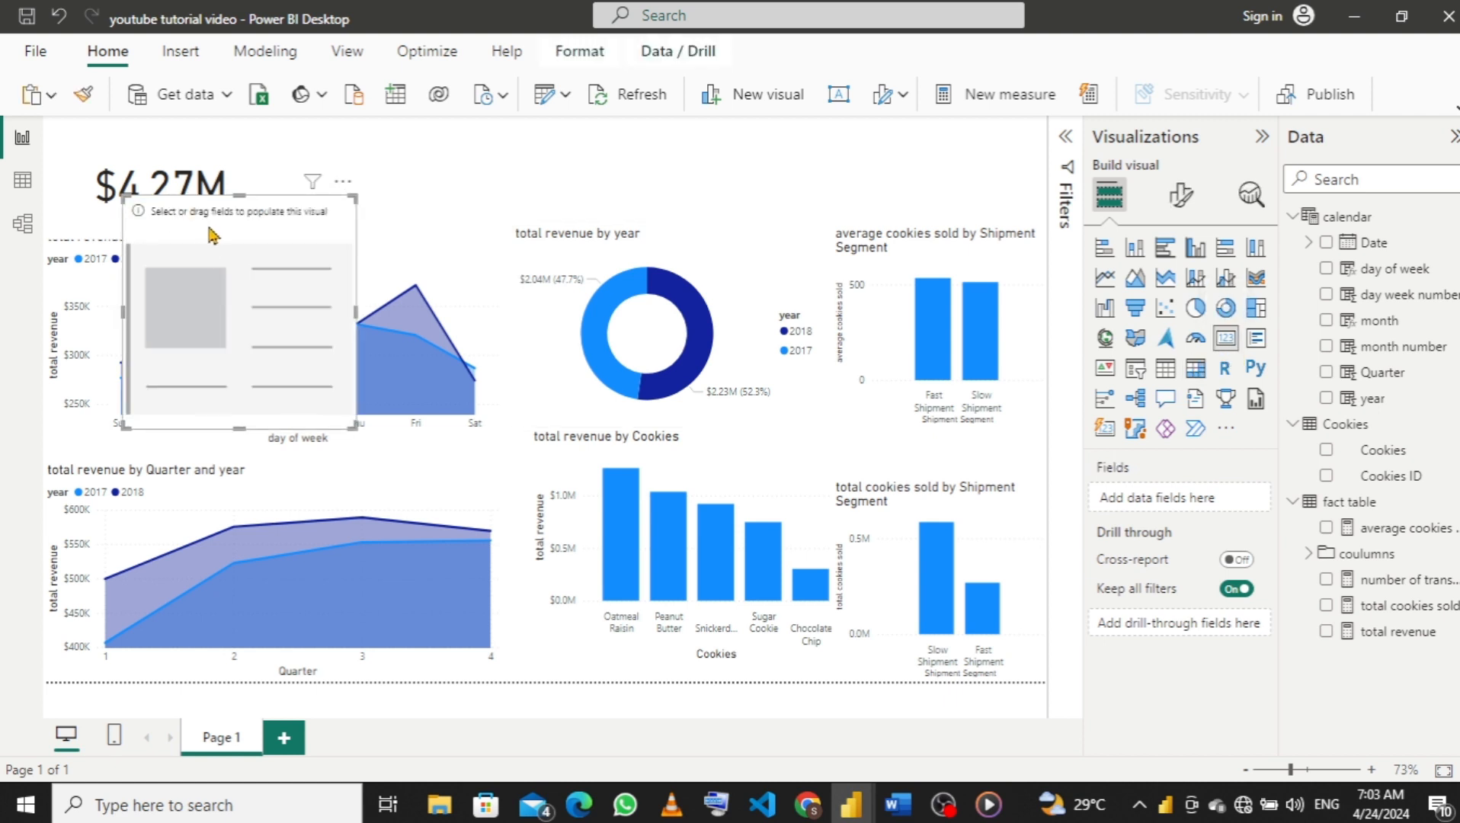
pyautogui.moveTo(212, 235); pyautogui.dragTo(359, 179)
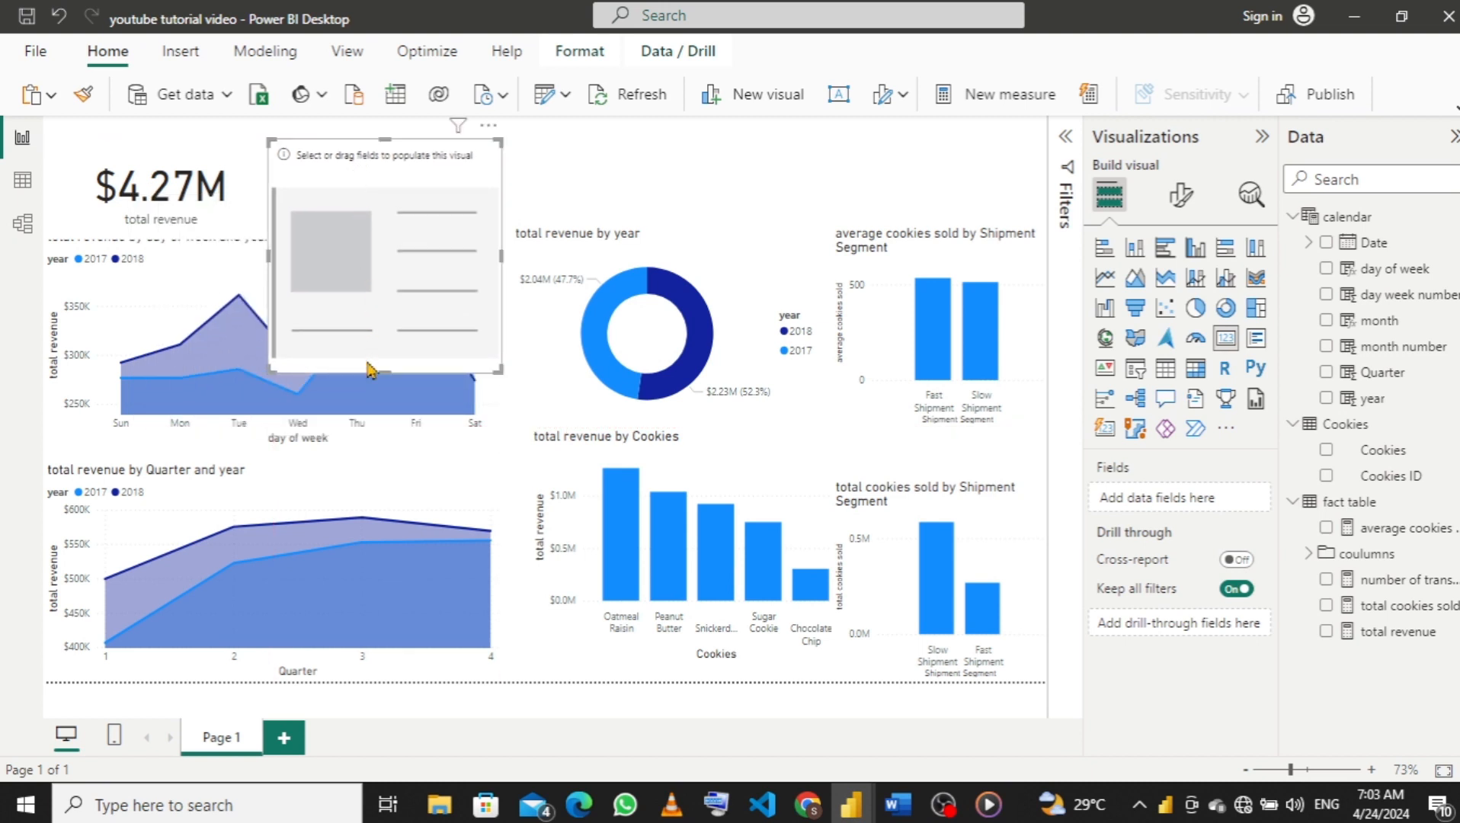
pyautogui.moveTo(368, 372); pyautogui.dragTo(366, 221)
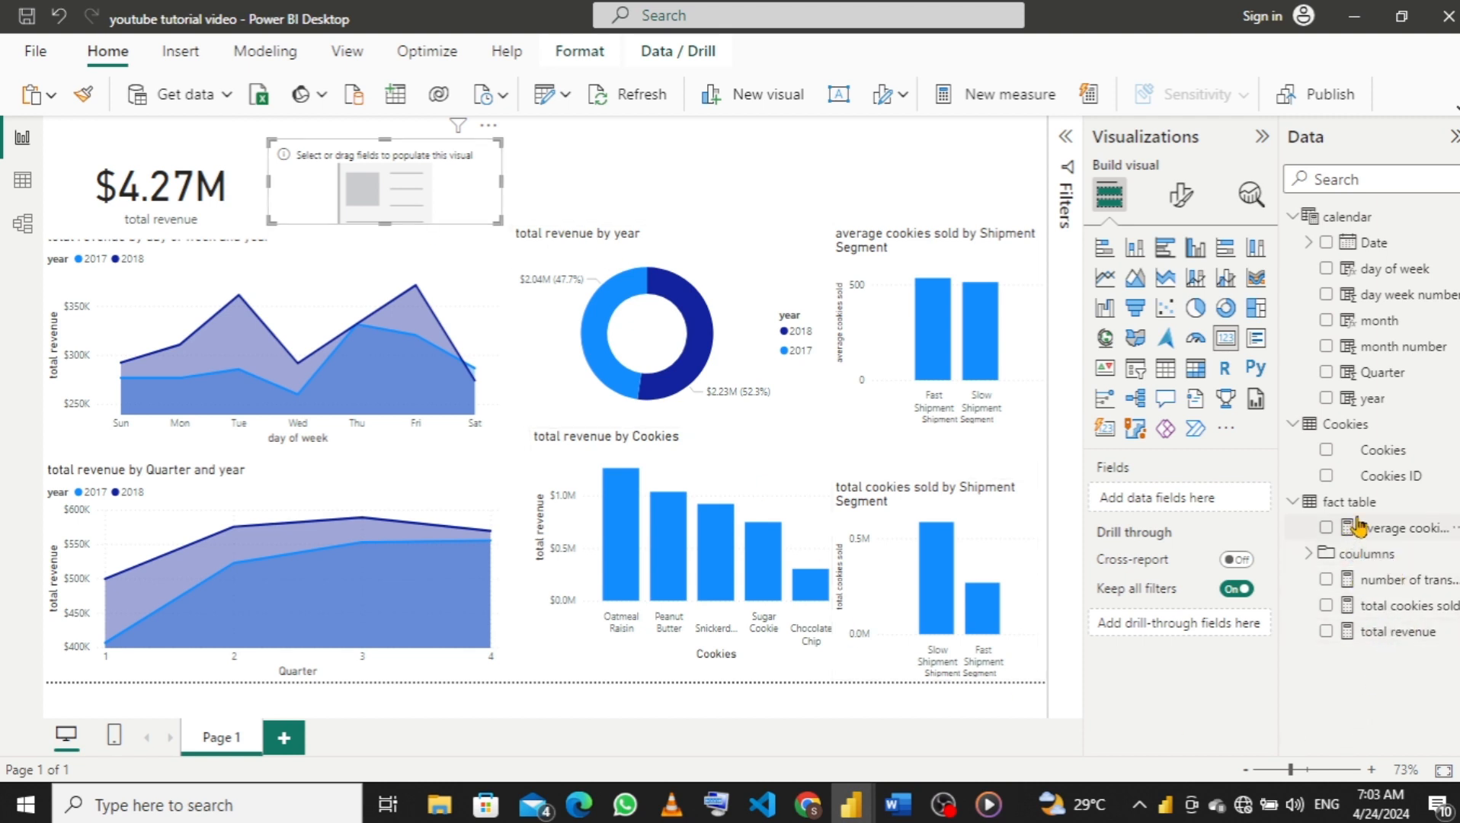
pyautogui.click(1326, 607)
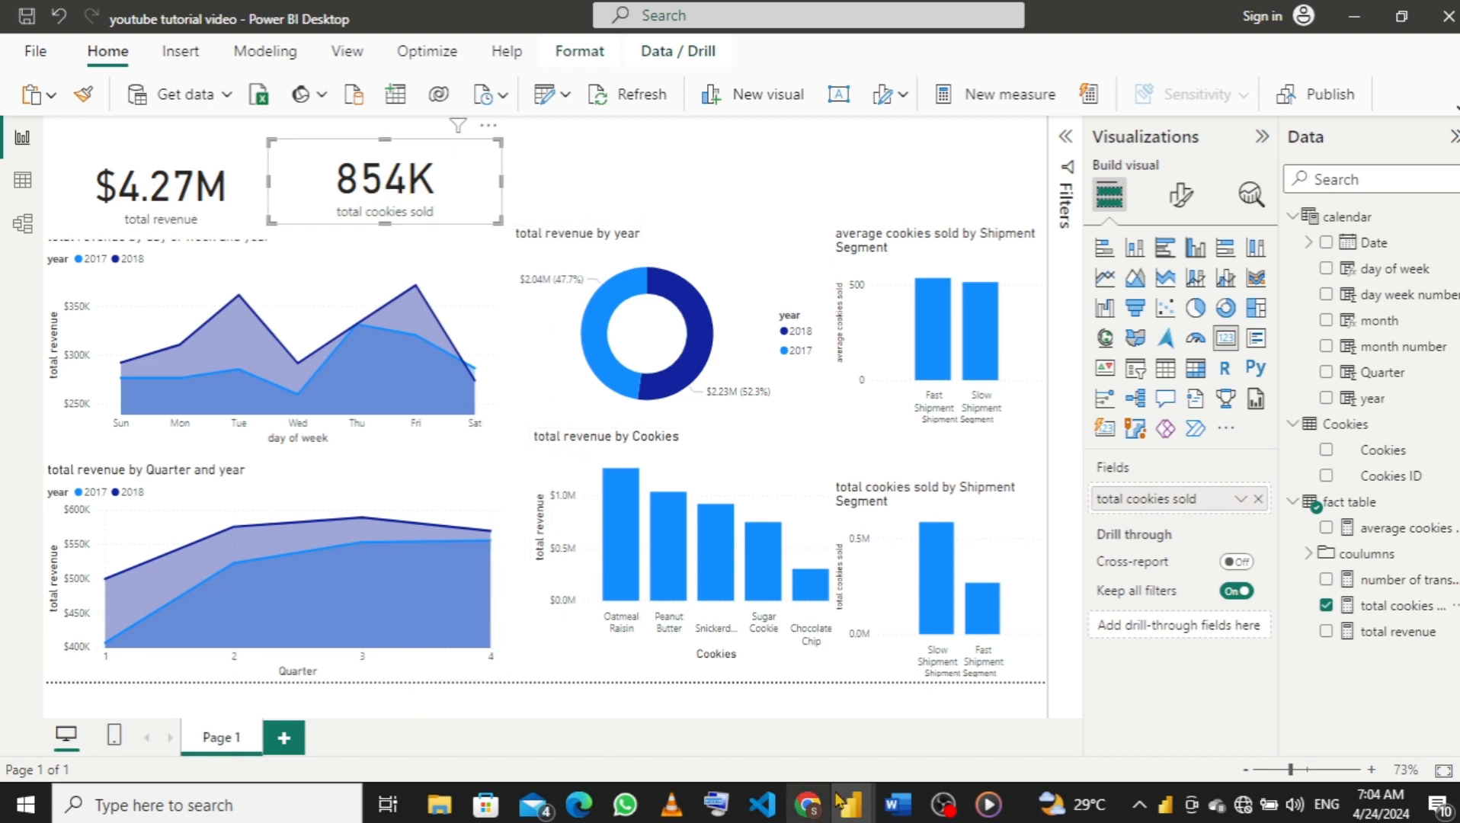
# Check the KPI list in the Avera (AutoRecovered) Word document, and start a fact table measure in Power BI: average order value = [total revenue]/.
pyautogui.moveTo(897, 806)
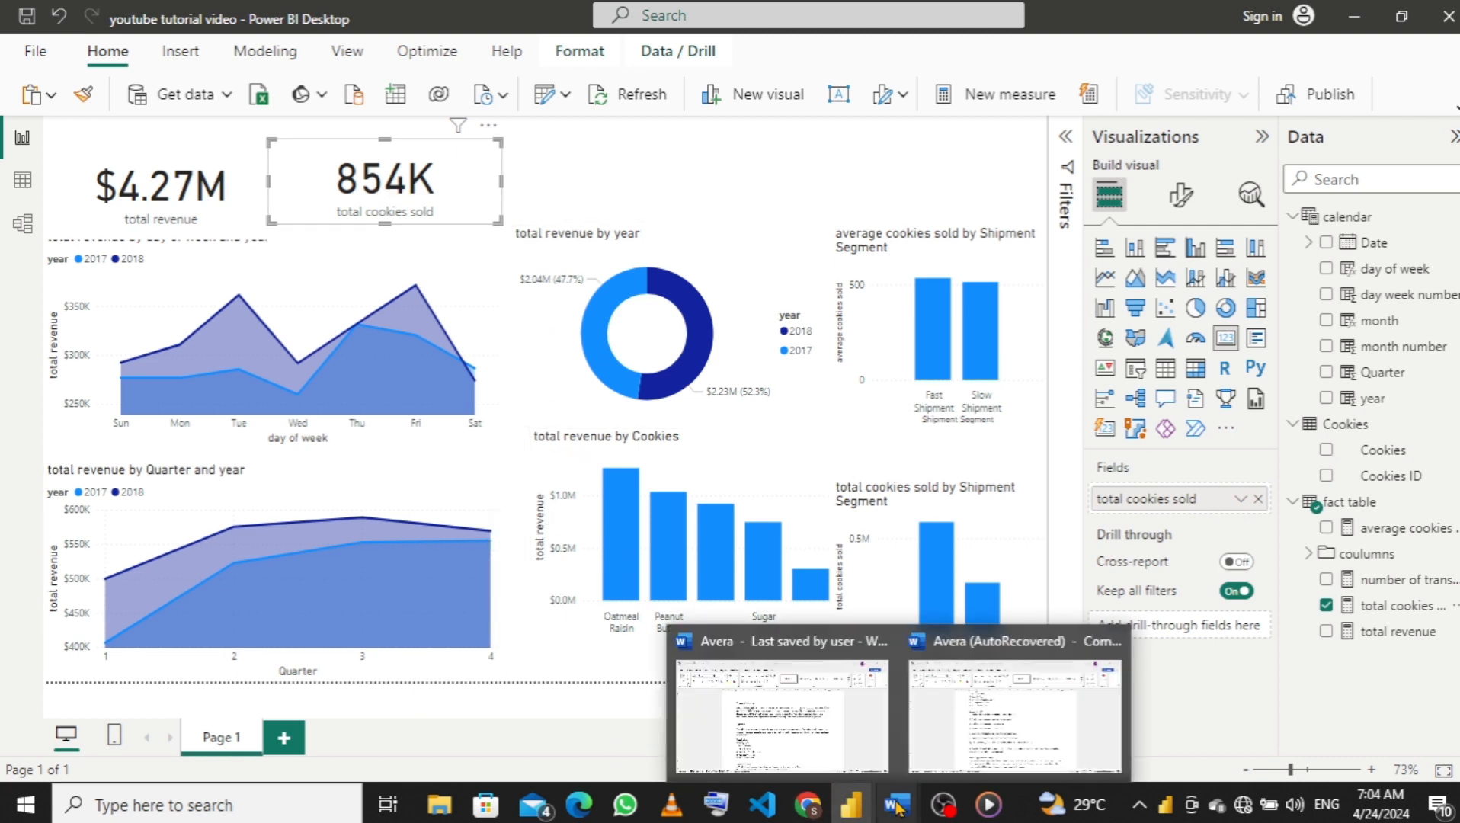
pyautogui.click(969, 728)
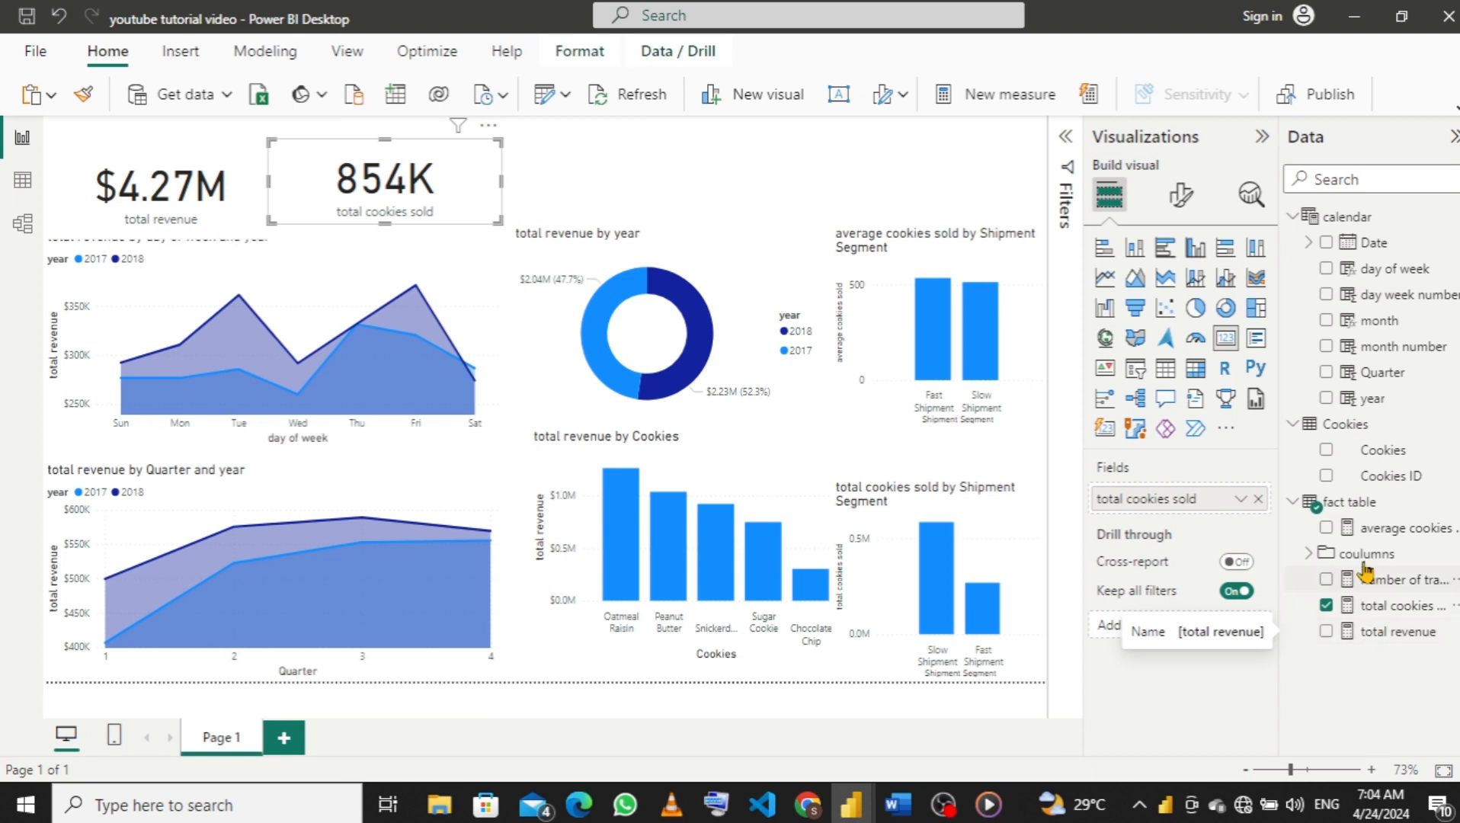
pyautogui.rightClick(1331, 509)
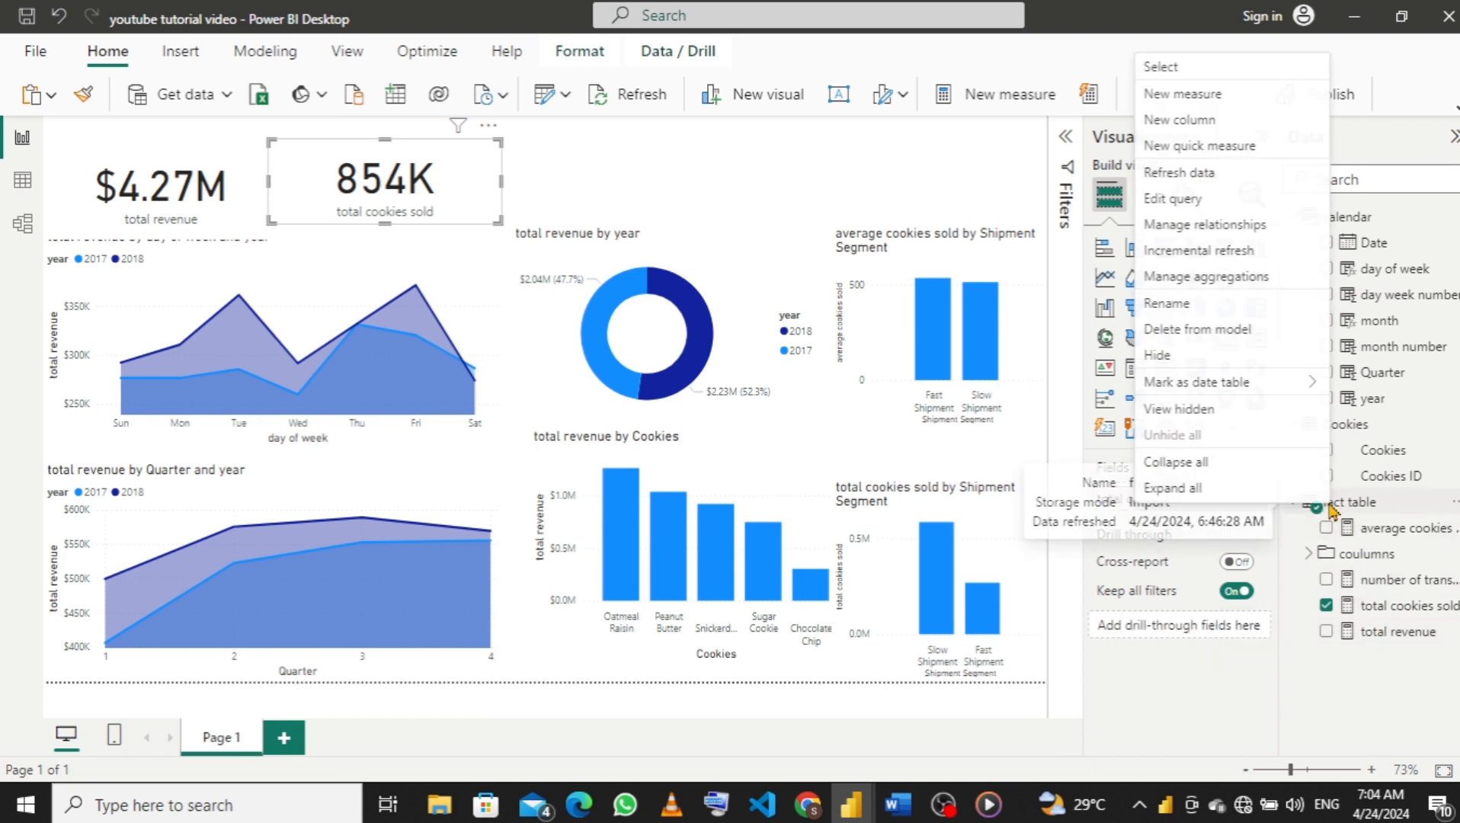
pyautogui.click(1177, 97)
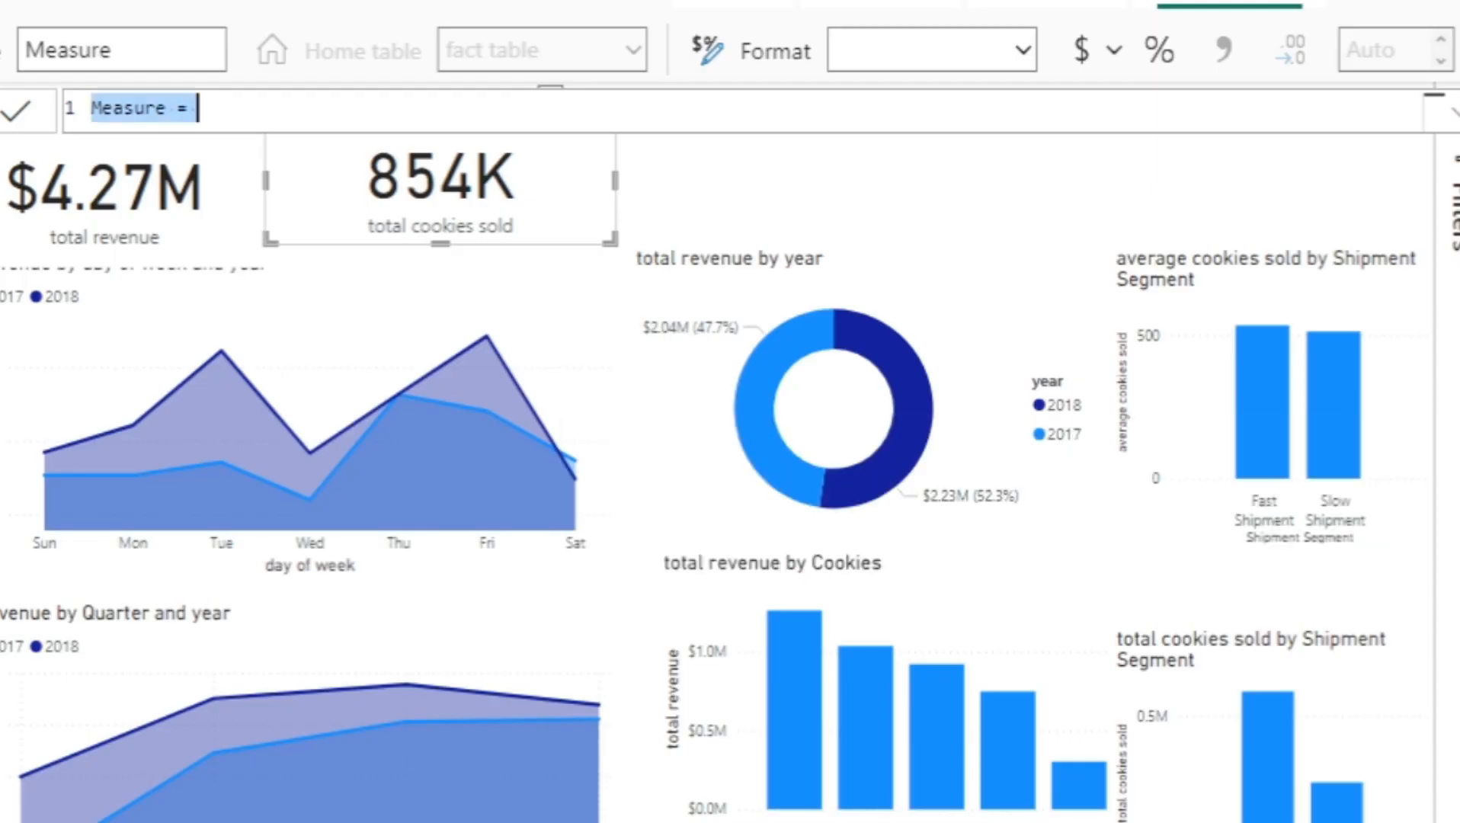
pyautogui.write('av')
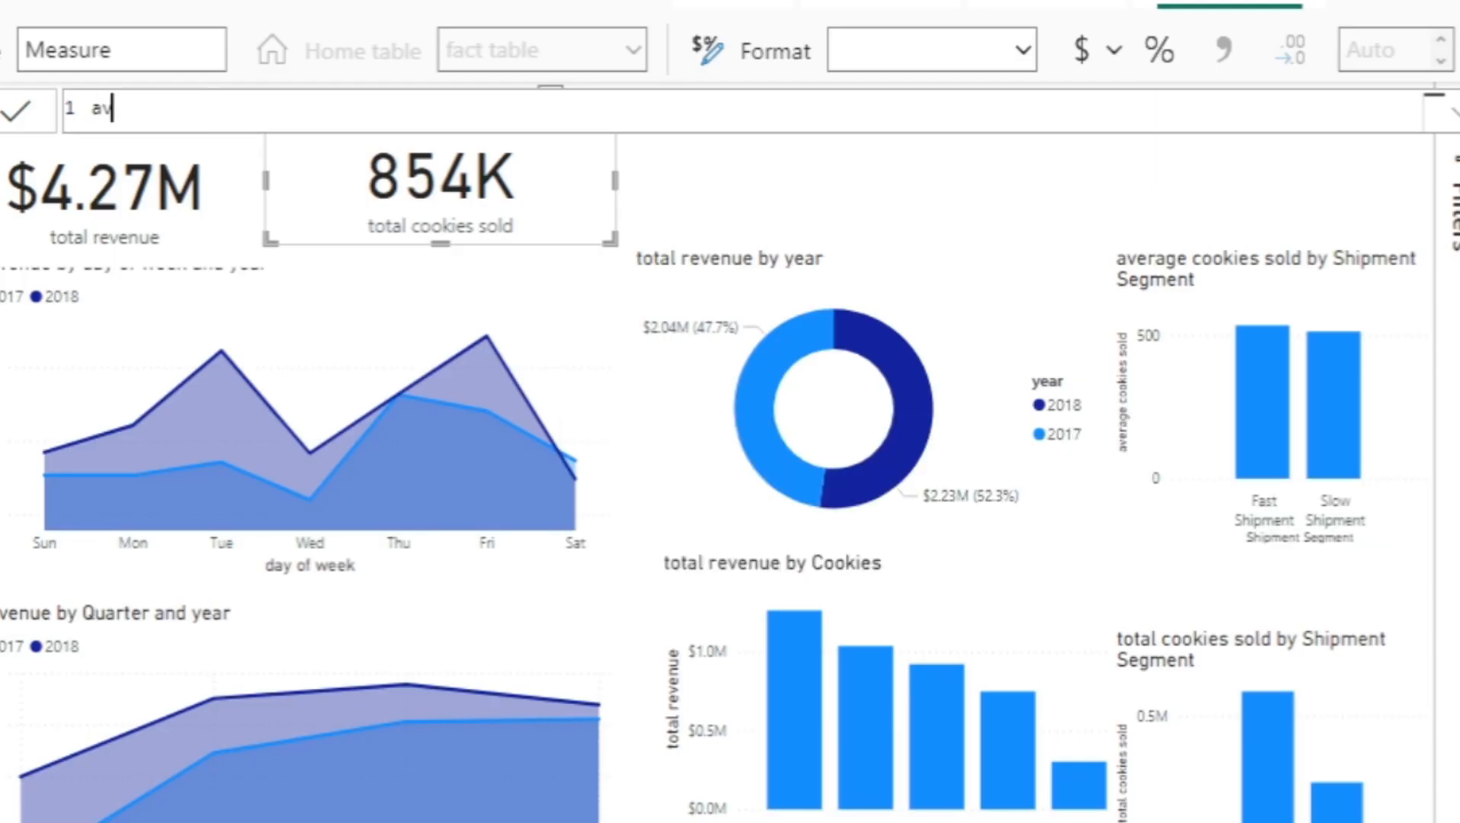
pyautogui.write('erage order ')
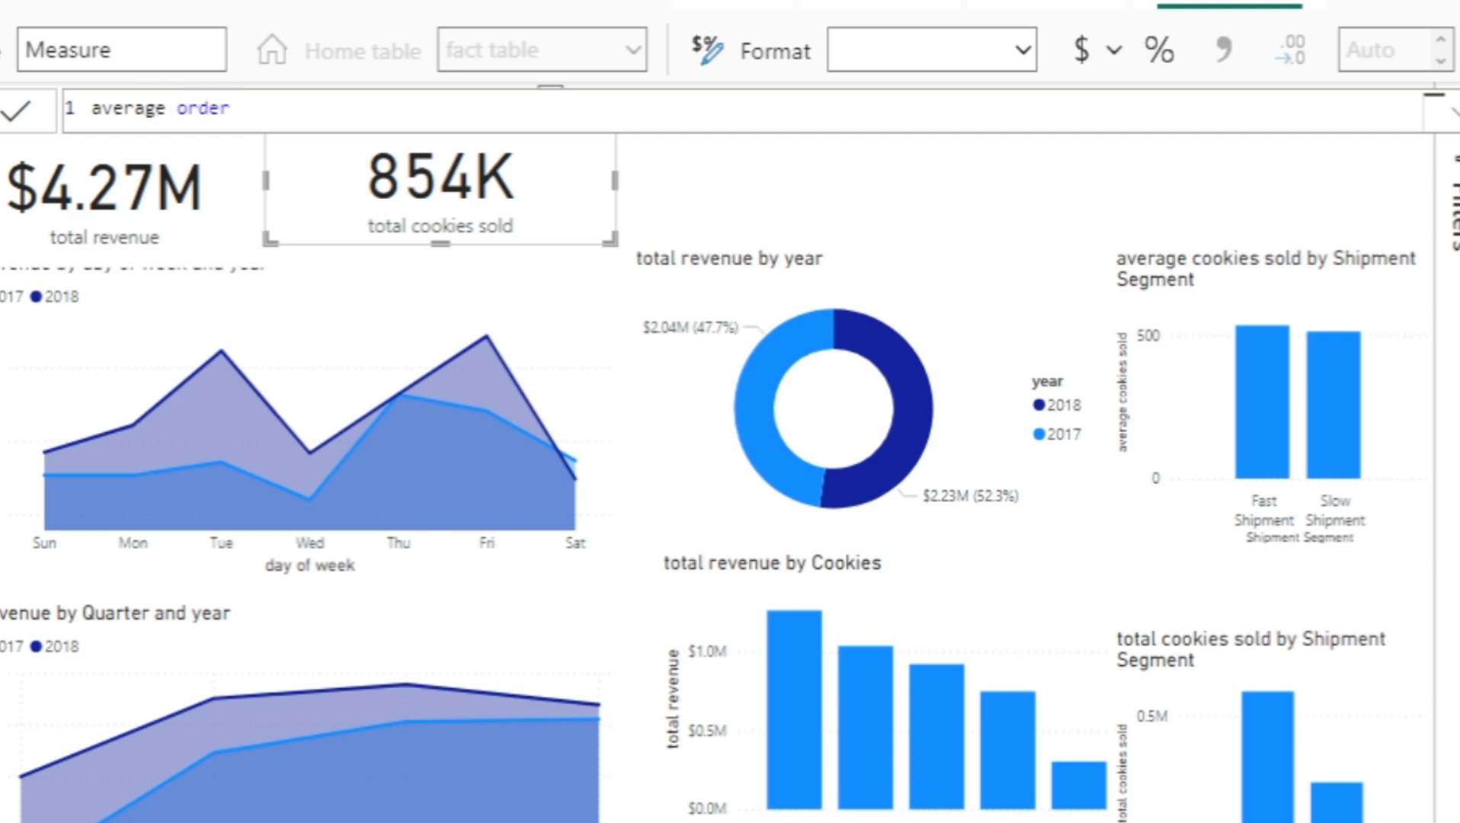
pyautogui.write('value = to')
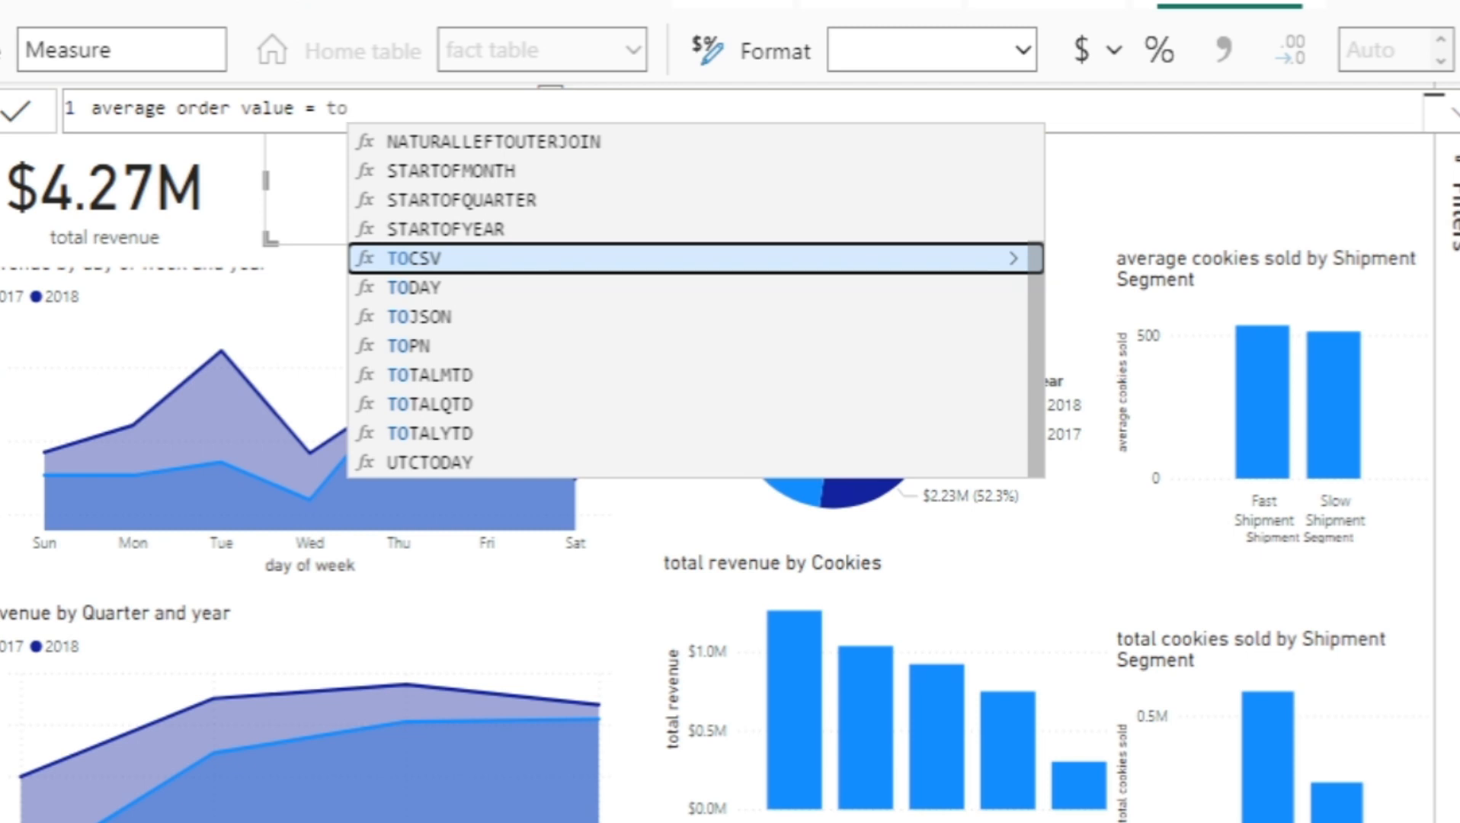
pyautogui.write('t')
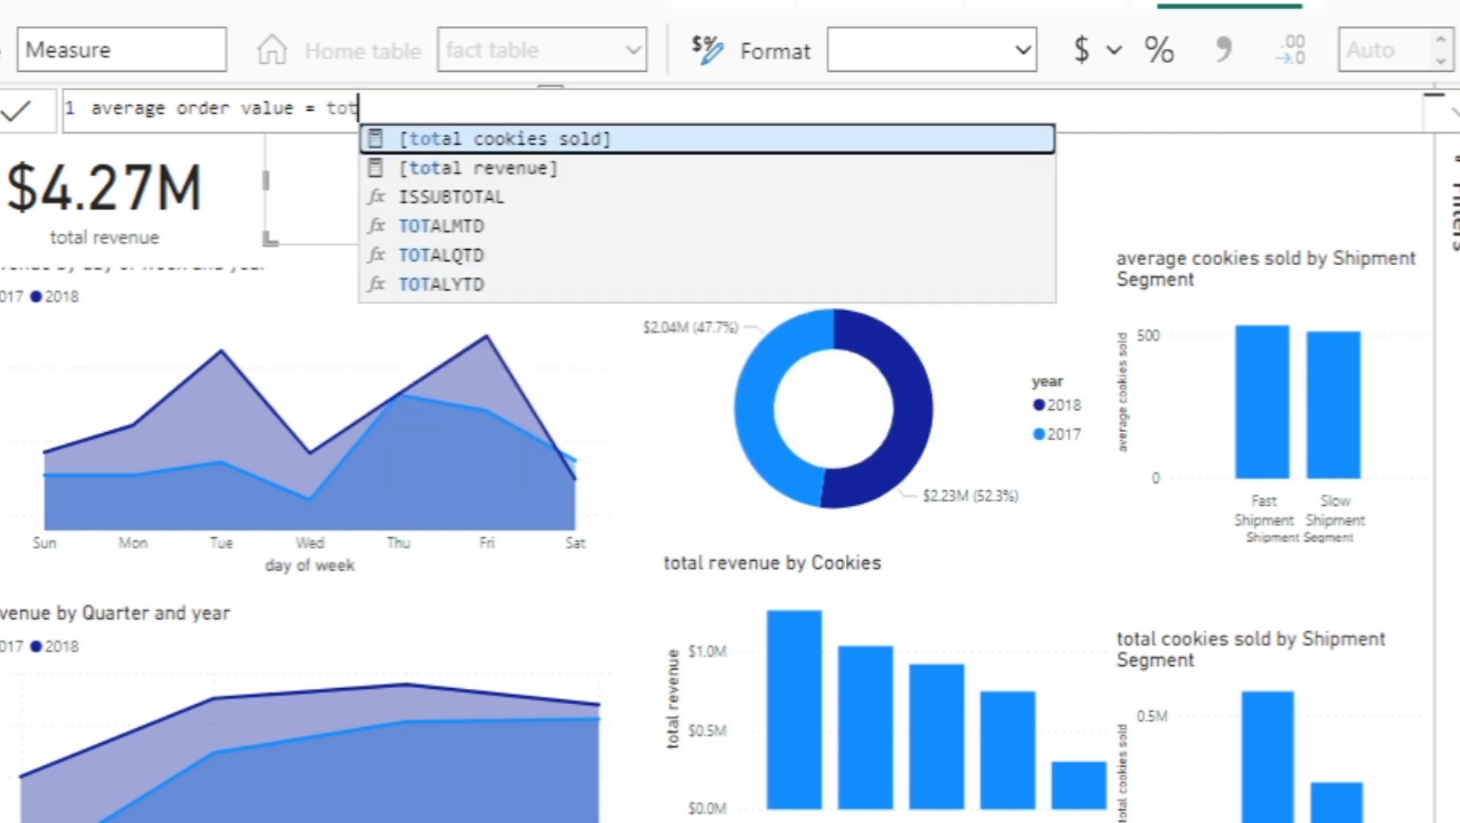
pyautogui.press('Down')
pyautogui.press('Tab')
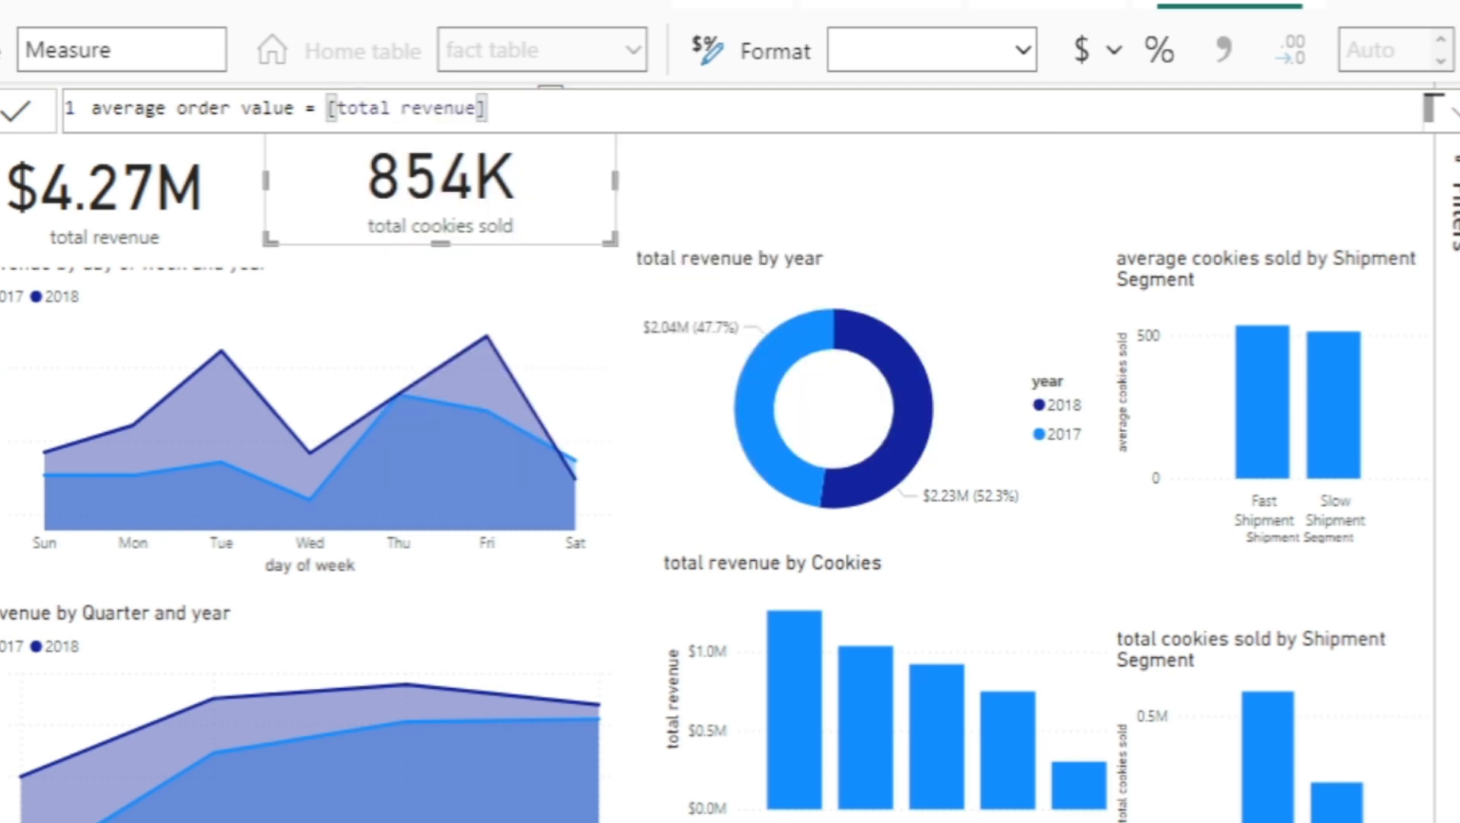
pyautogui.write('/')
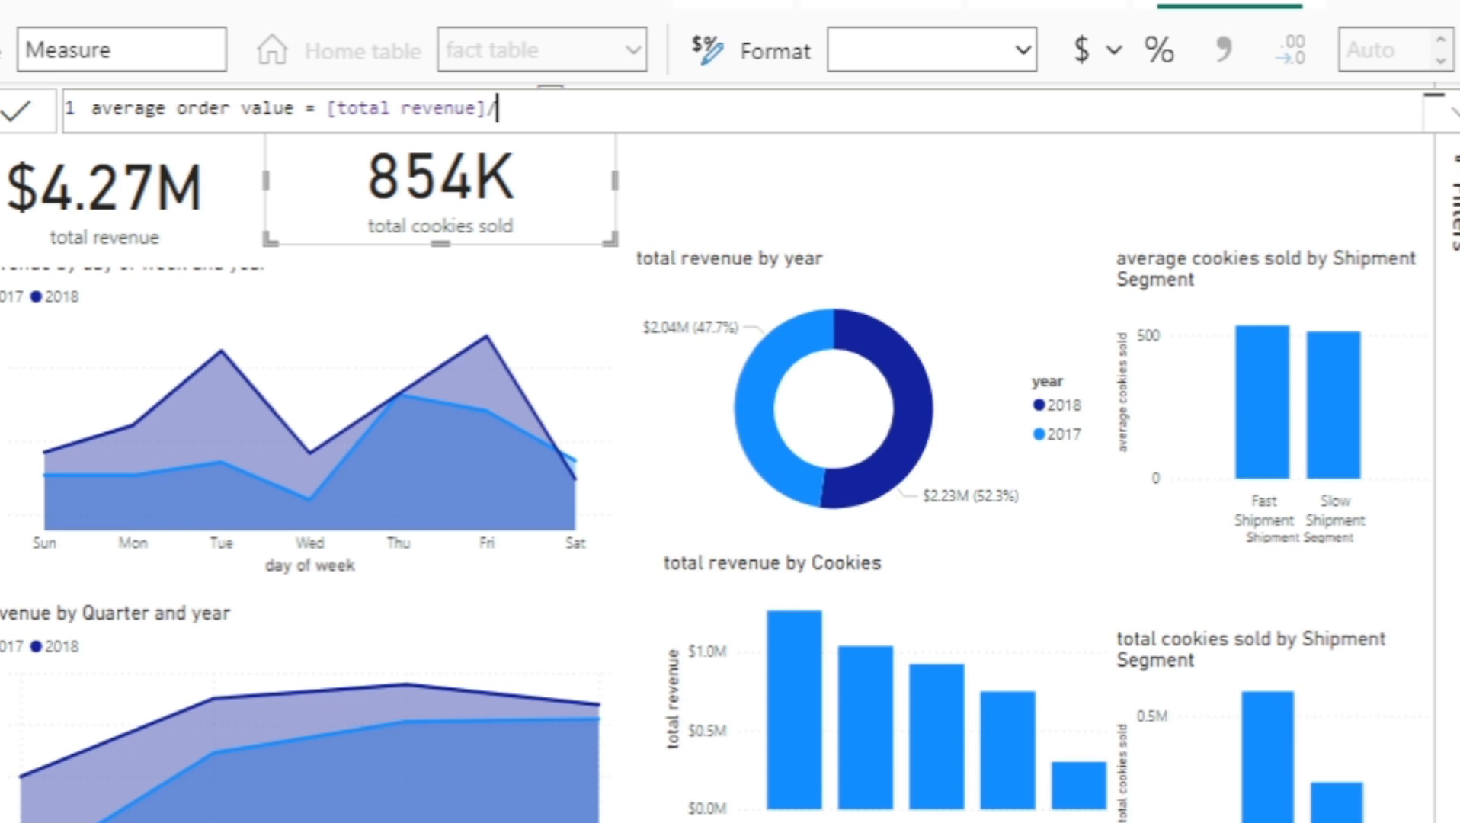
pyautogui.write('total')
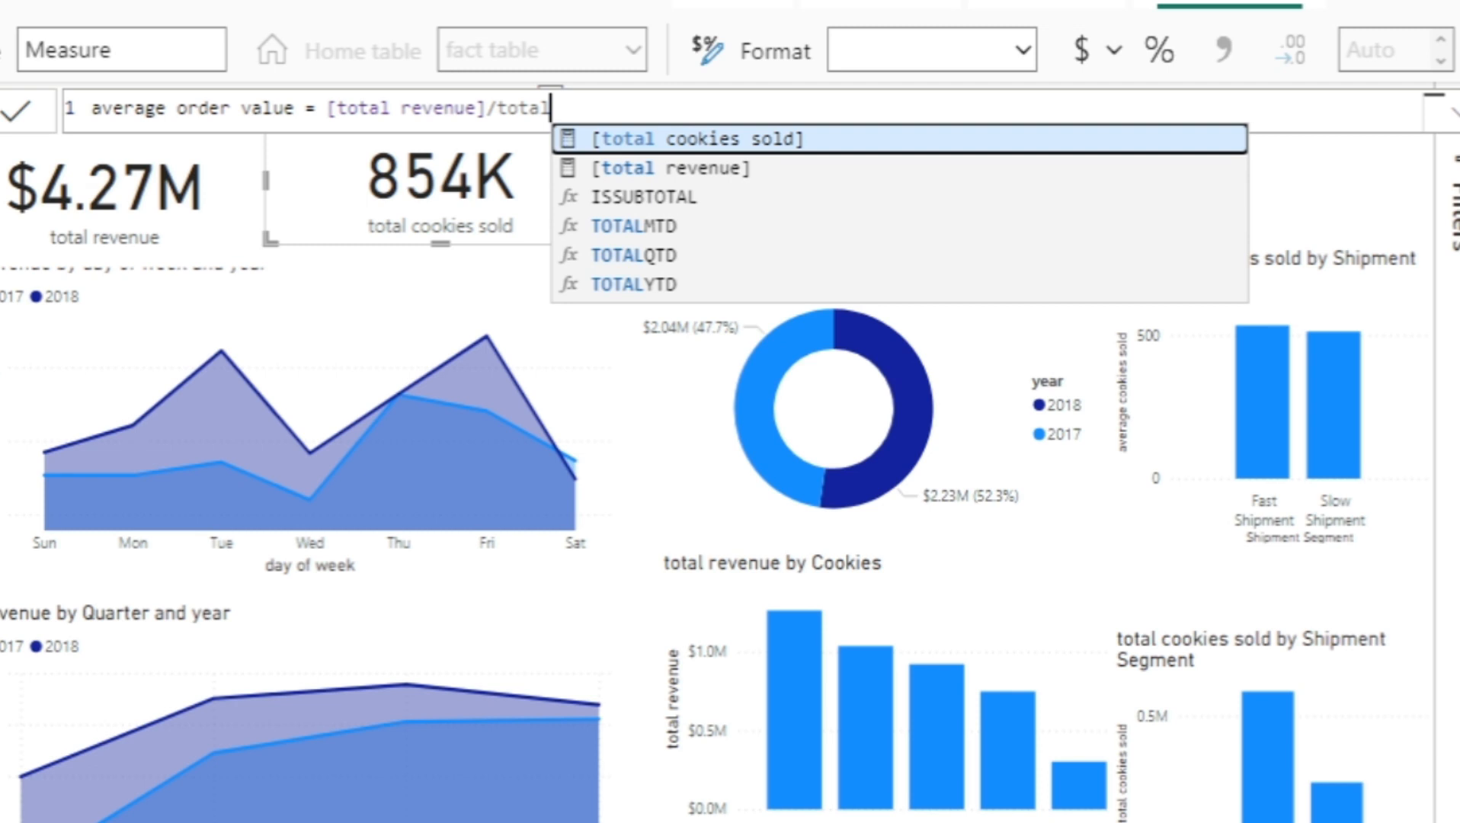
pyautogui.press('BackSpace')
pyautogui.press('BackSpace')
pyautogui.press('BackSpace')
pyautogui.press('BackSpace')
pyautogui.press('BackSpace')
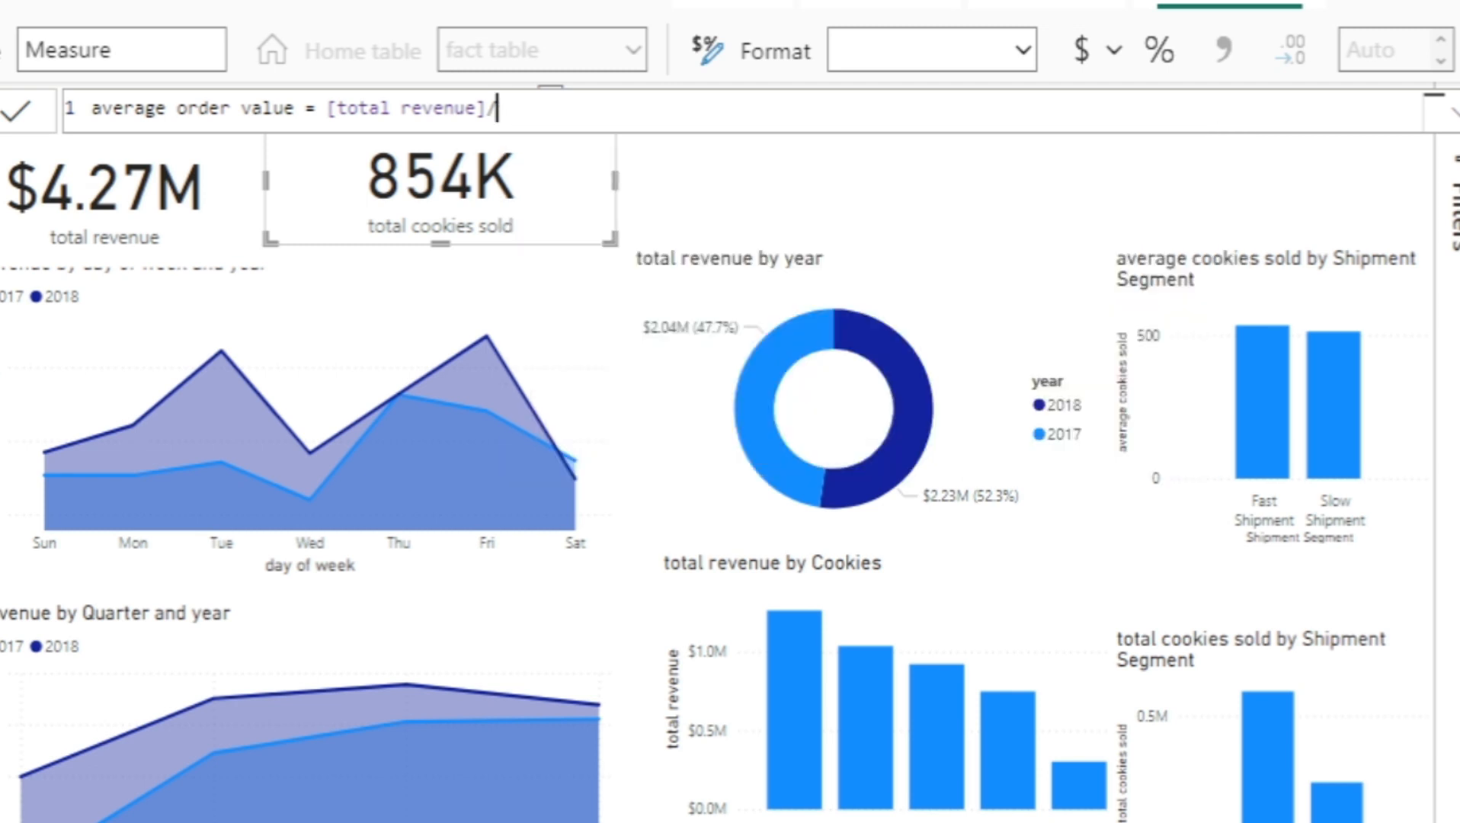
# Complete the average order value formula with [number of transaction] as the divisor and commit the measure.
pyautogui.write('numb')
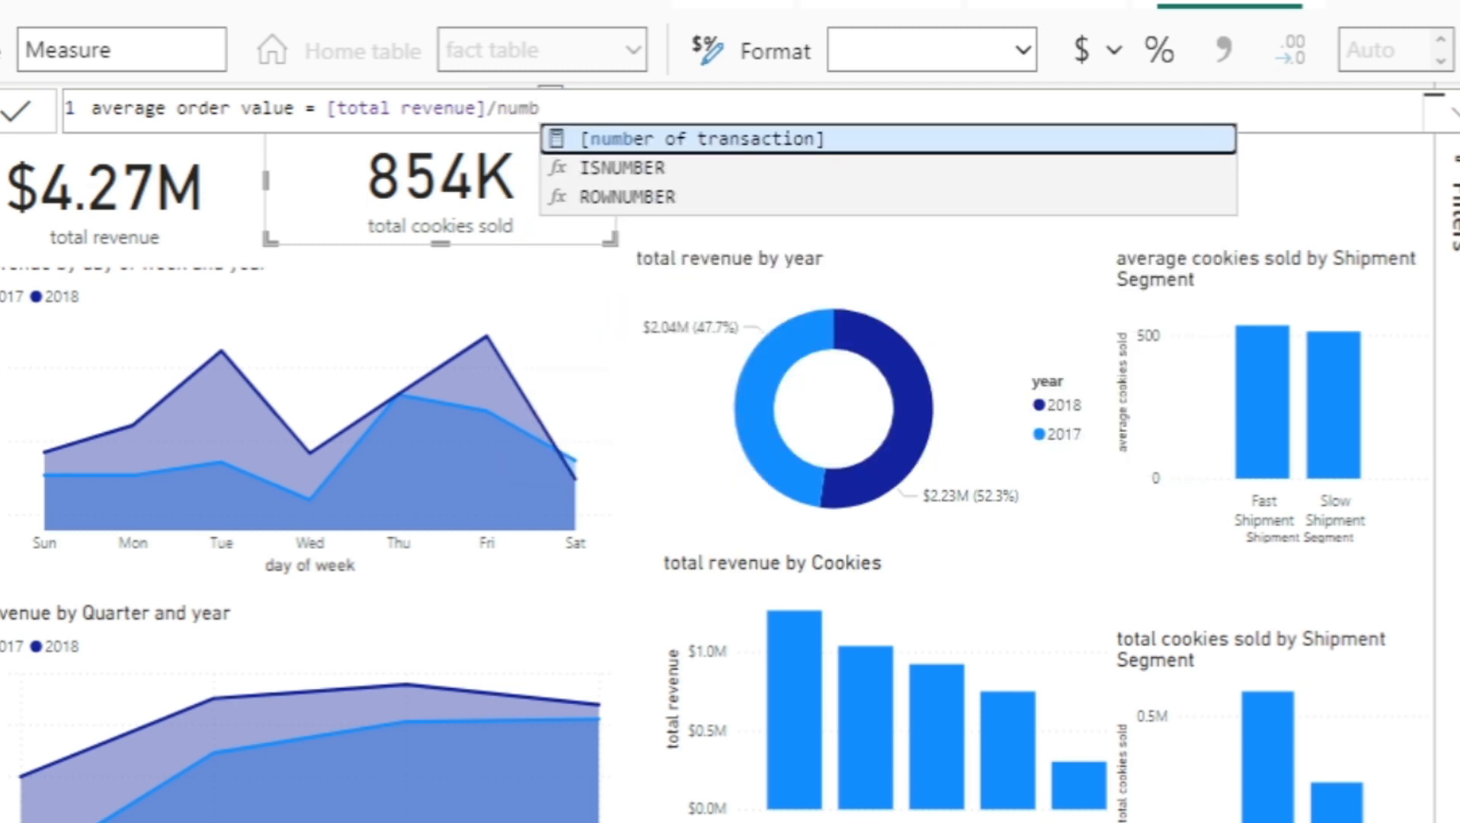
pyautogui.press('Tab')
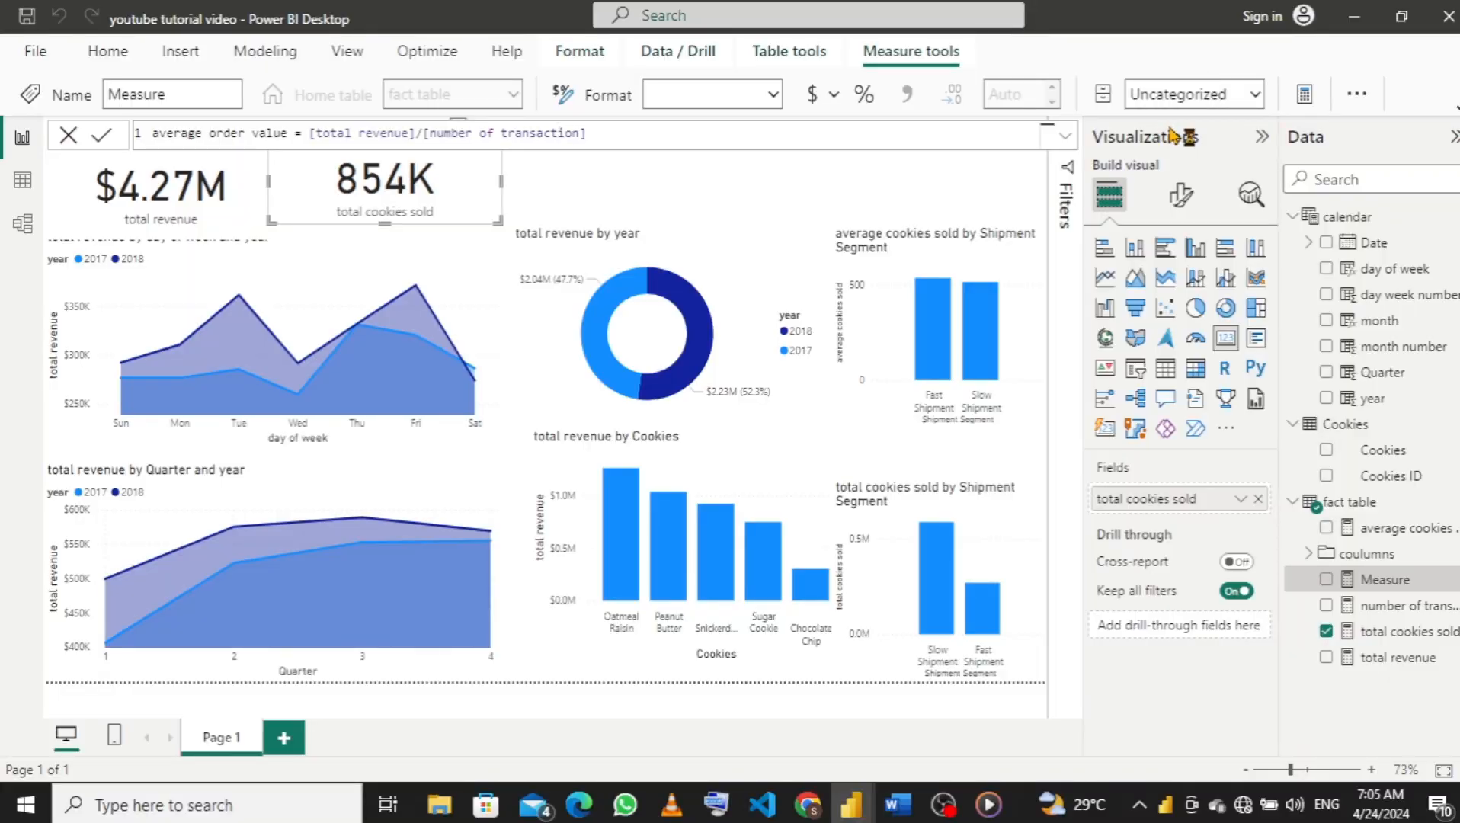
pyautogui.press('Return')
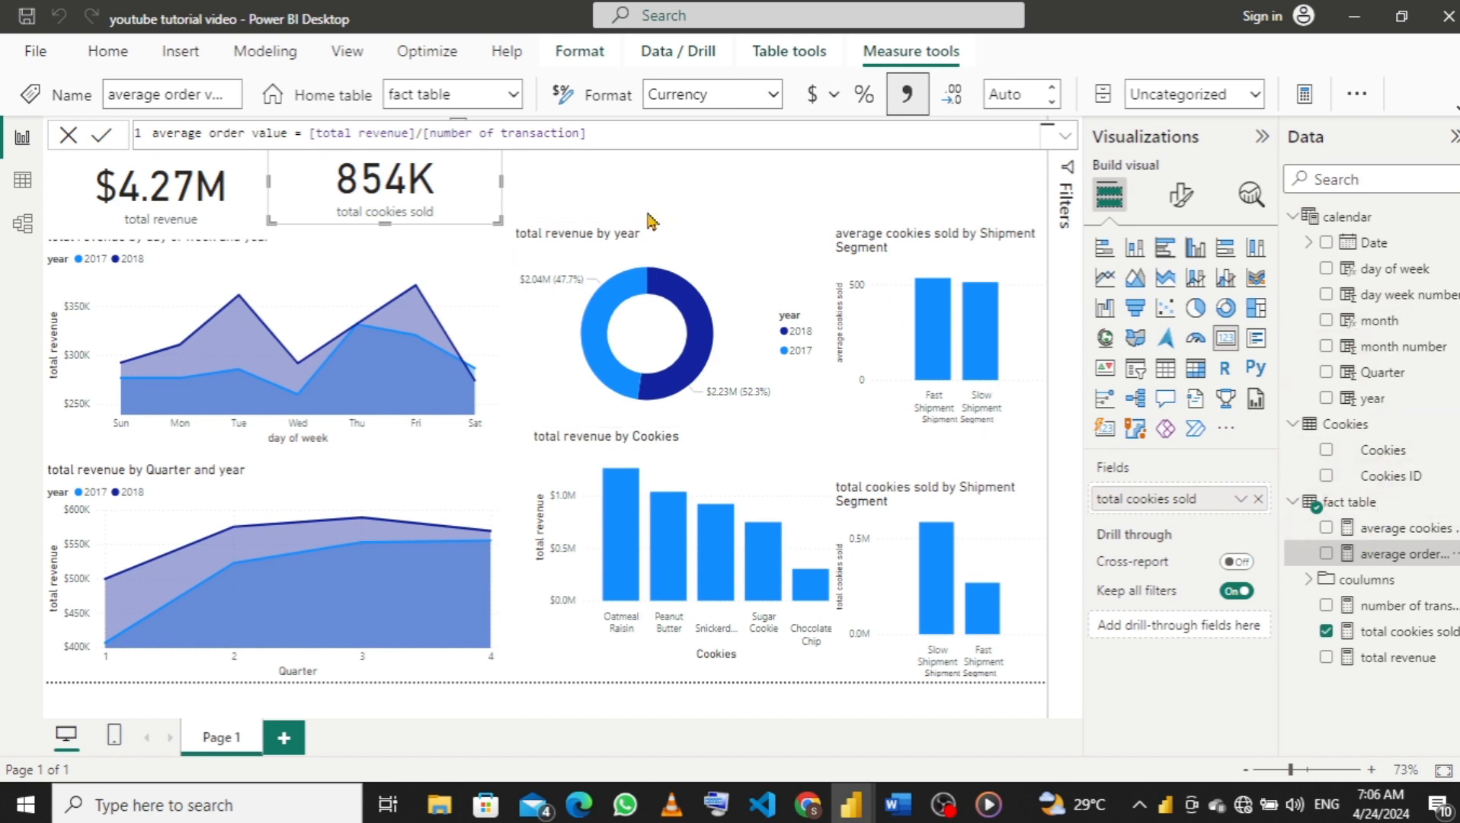
# Add a card showing average order value, reduced in height and placed beside the total cookies sold card.
pyautogui.click(575, 185)
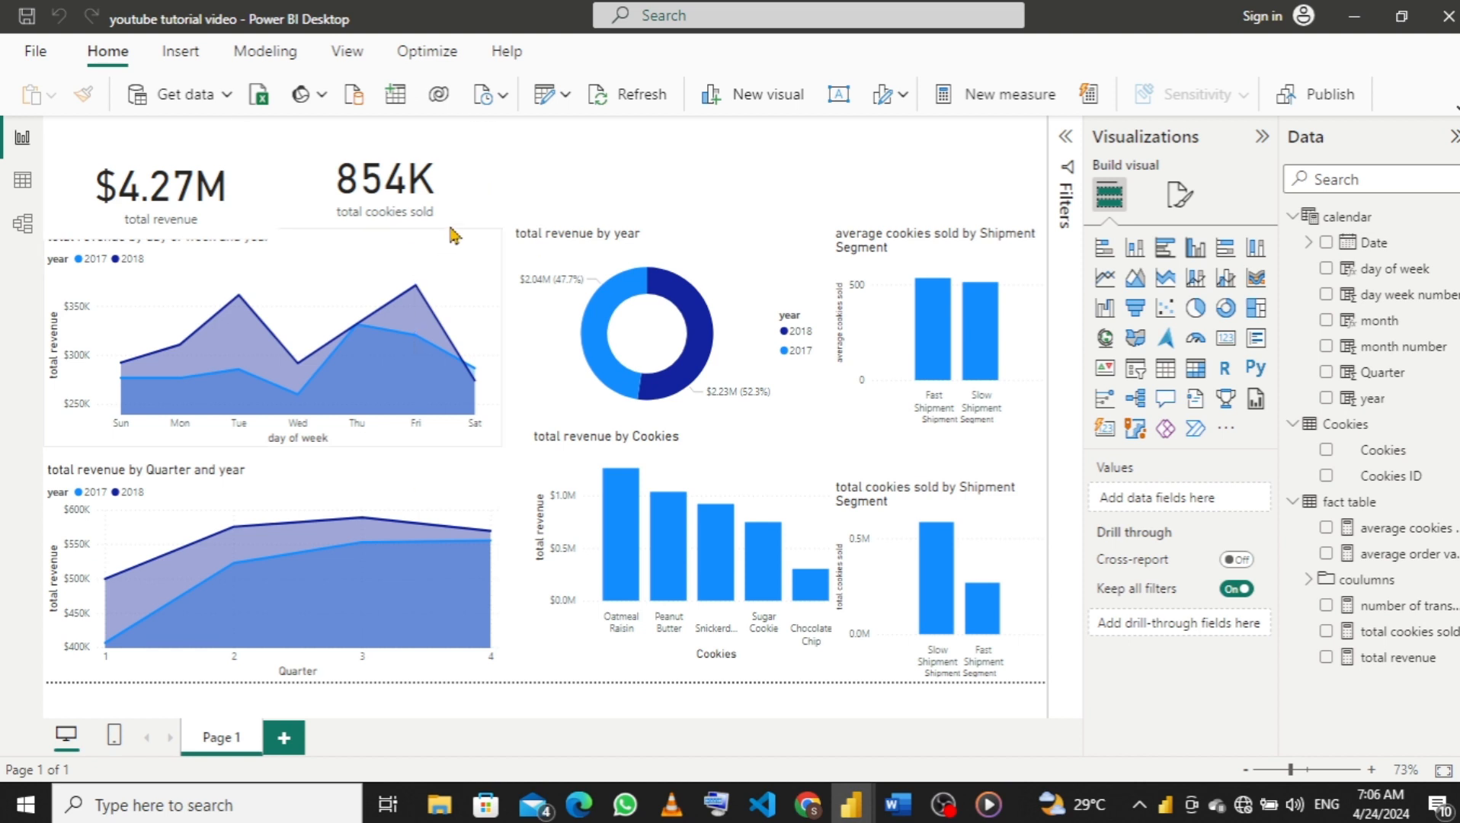
pyautogui.click(1224, 344)
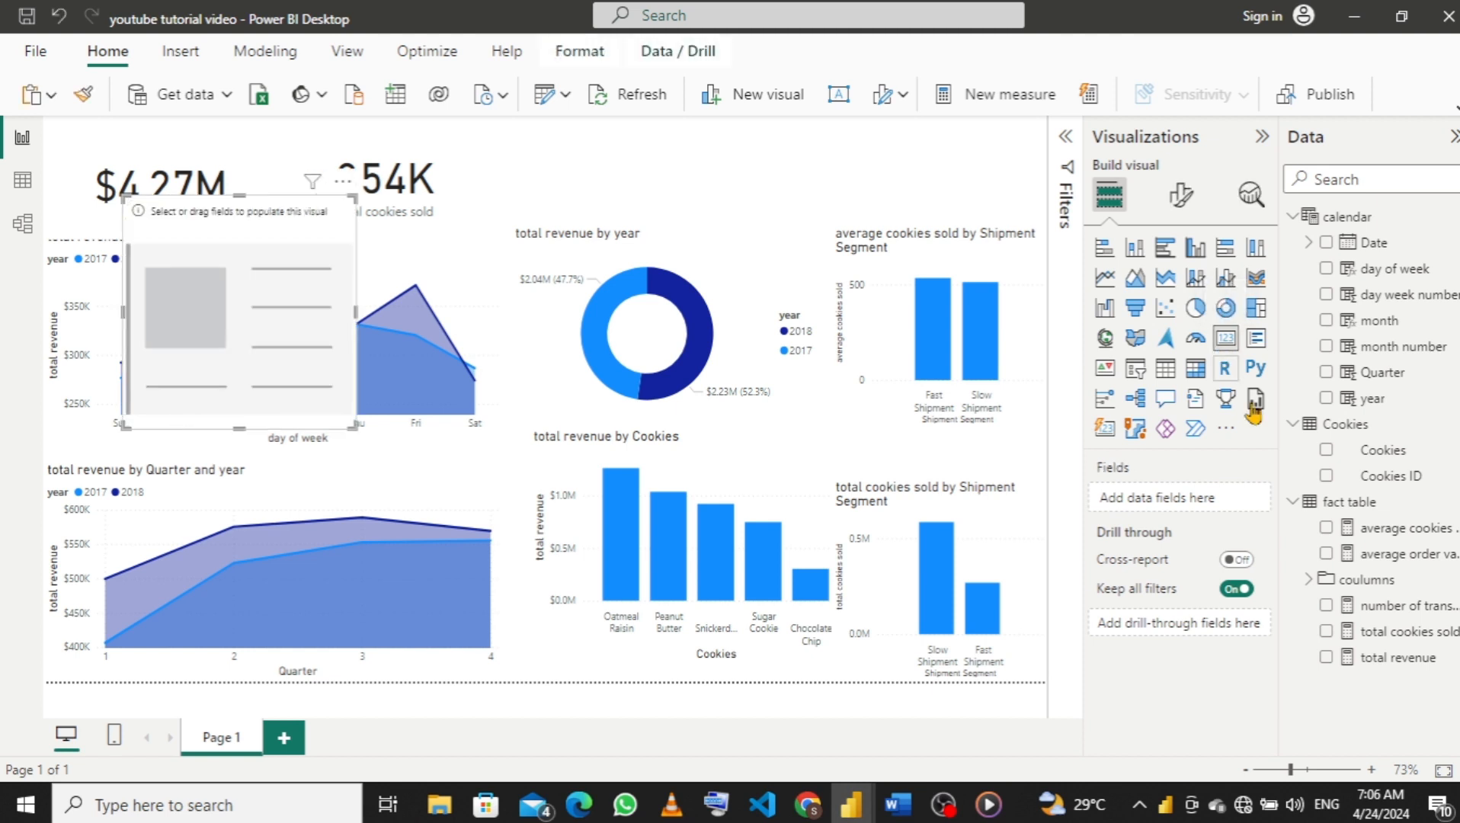
pyautogui.click(1327, 554)
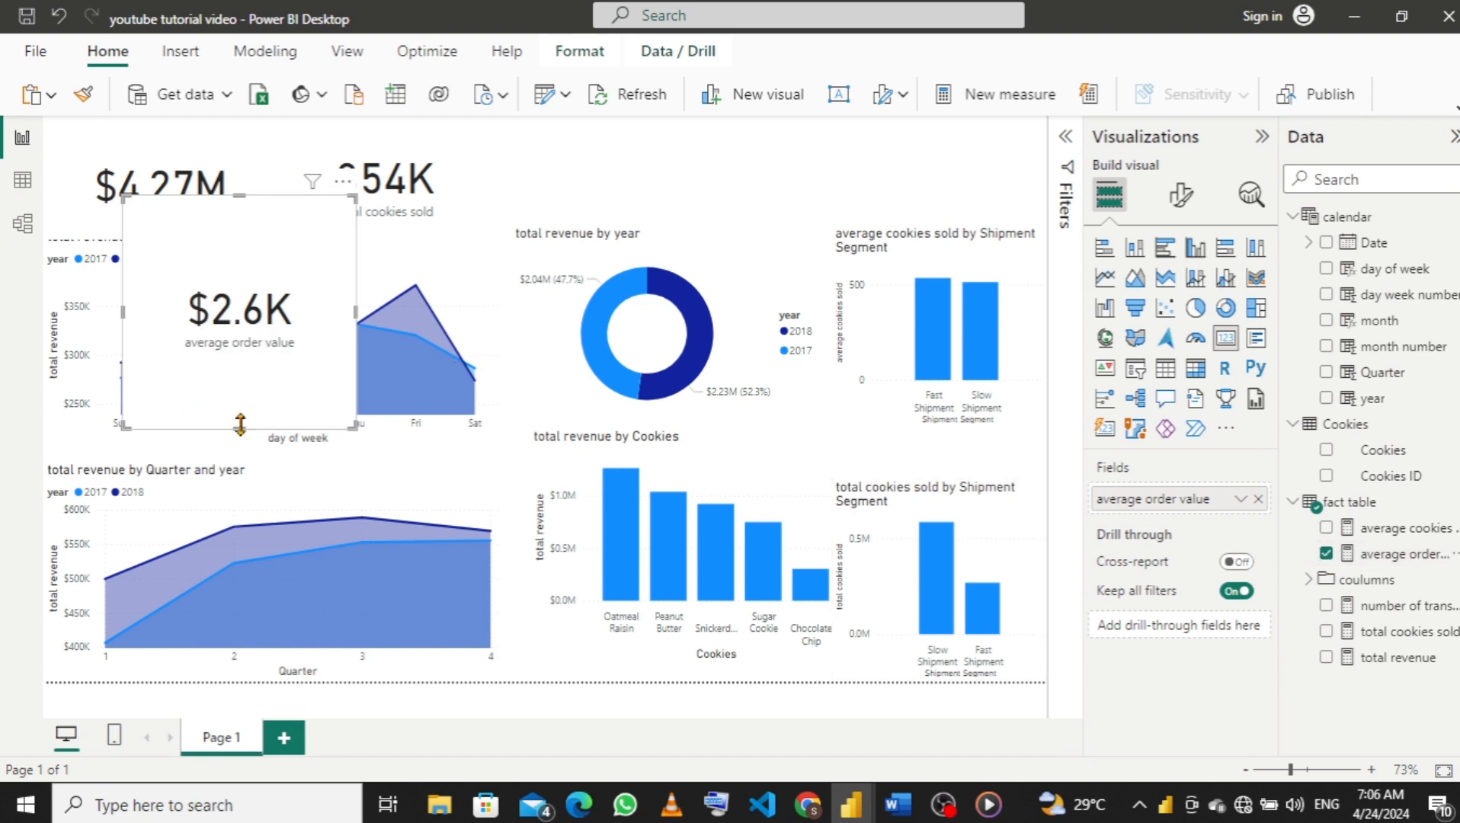
pyautogui.moveTo(239, 429); pyautogui.dragTo(239, 295)
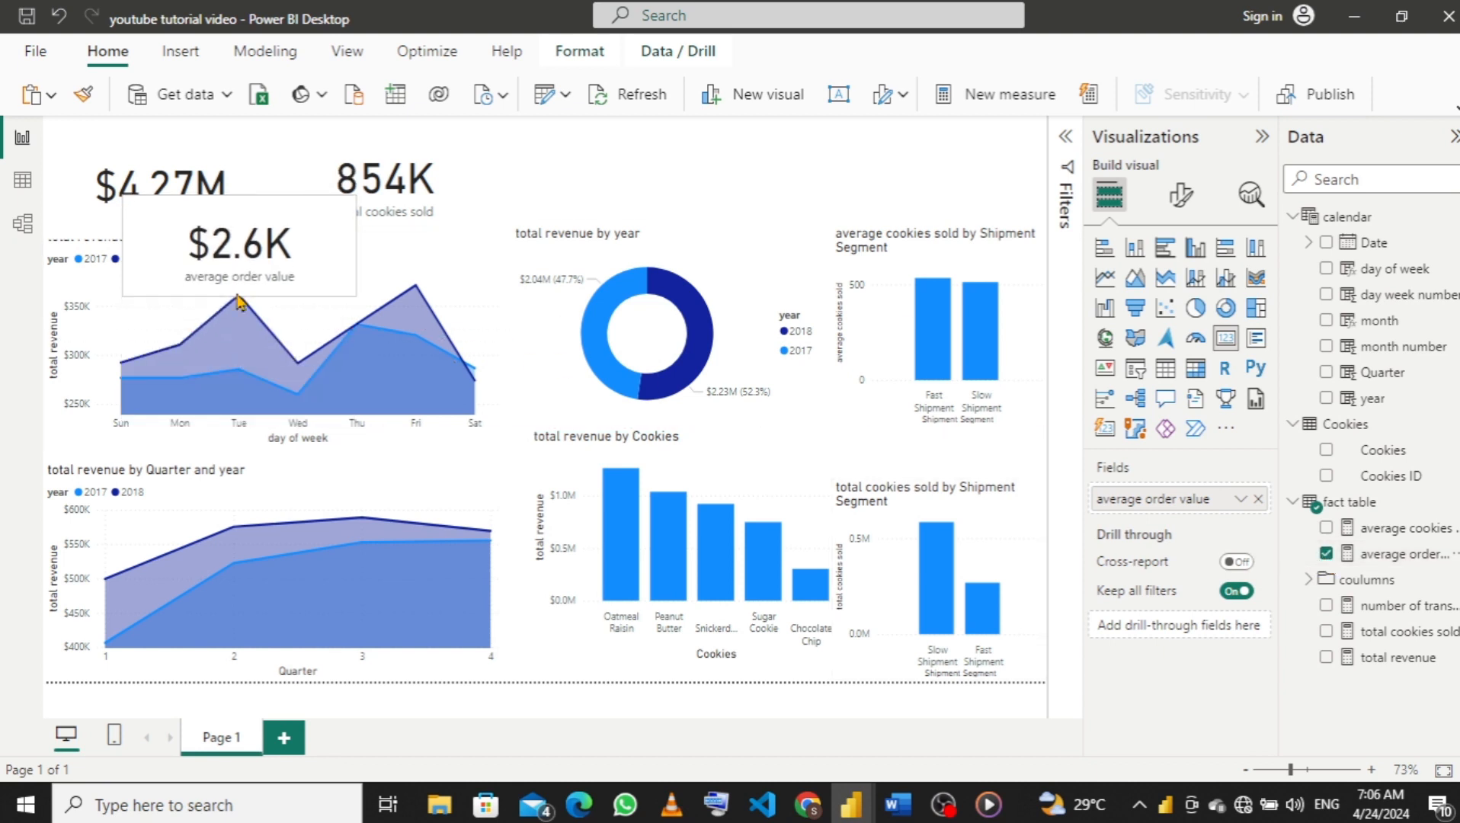
pyautogui.moveTo(239, 215); pyautogui.dragTo(577, 138)
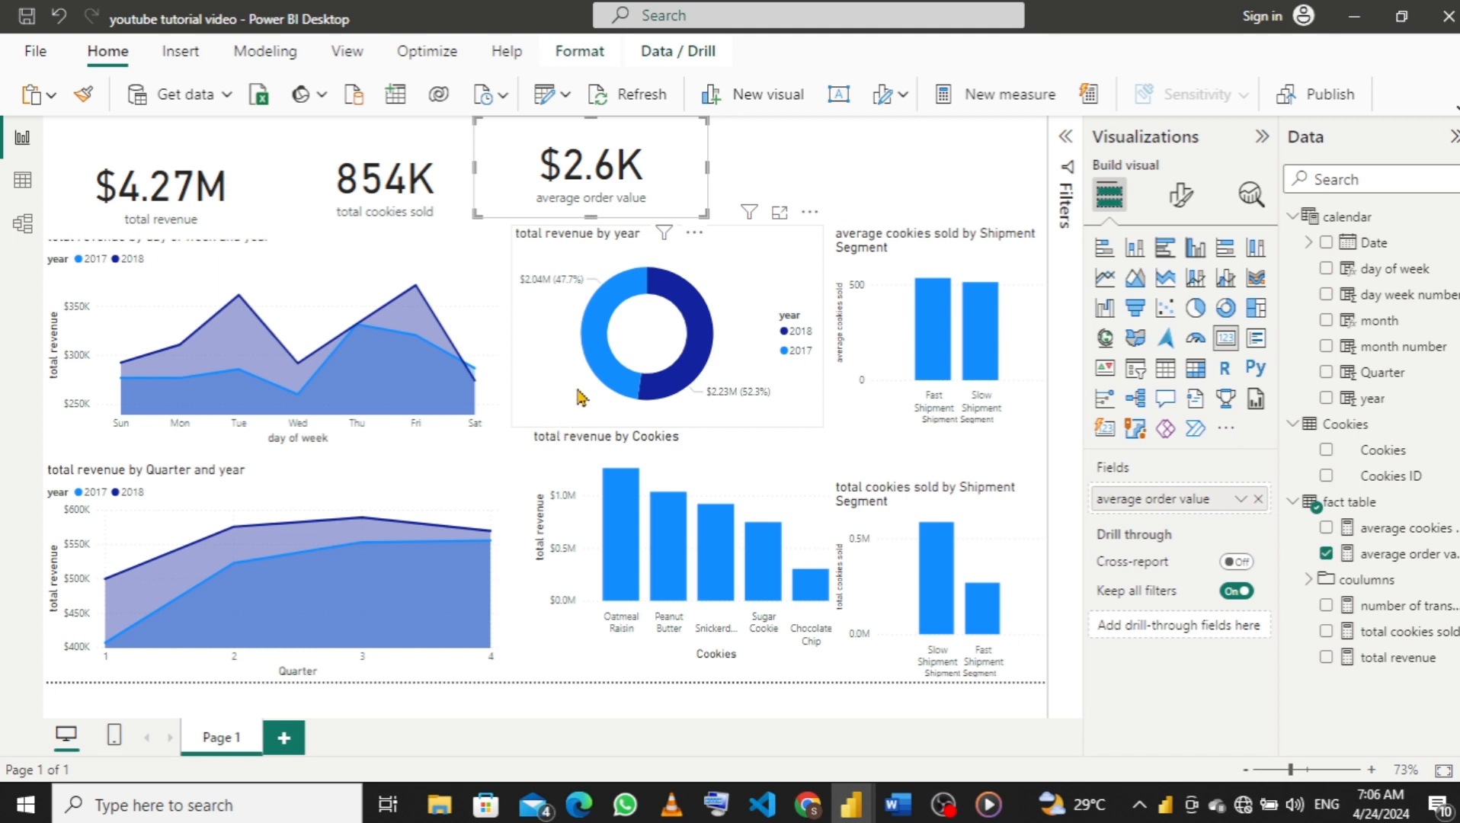
pyautogui.click(709, 176)
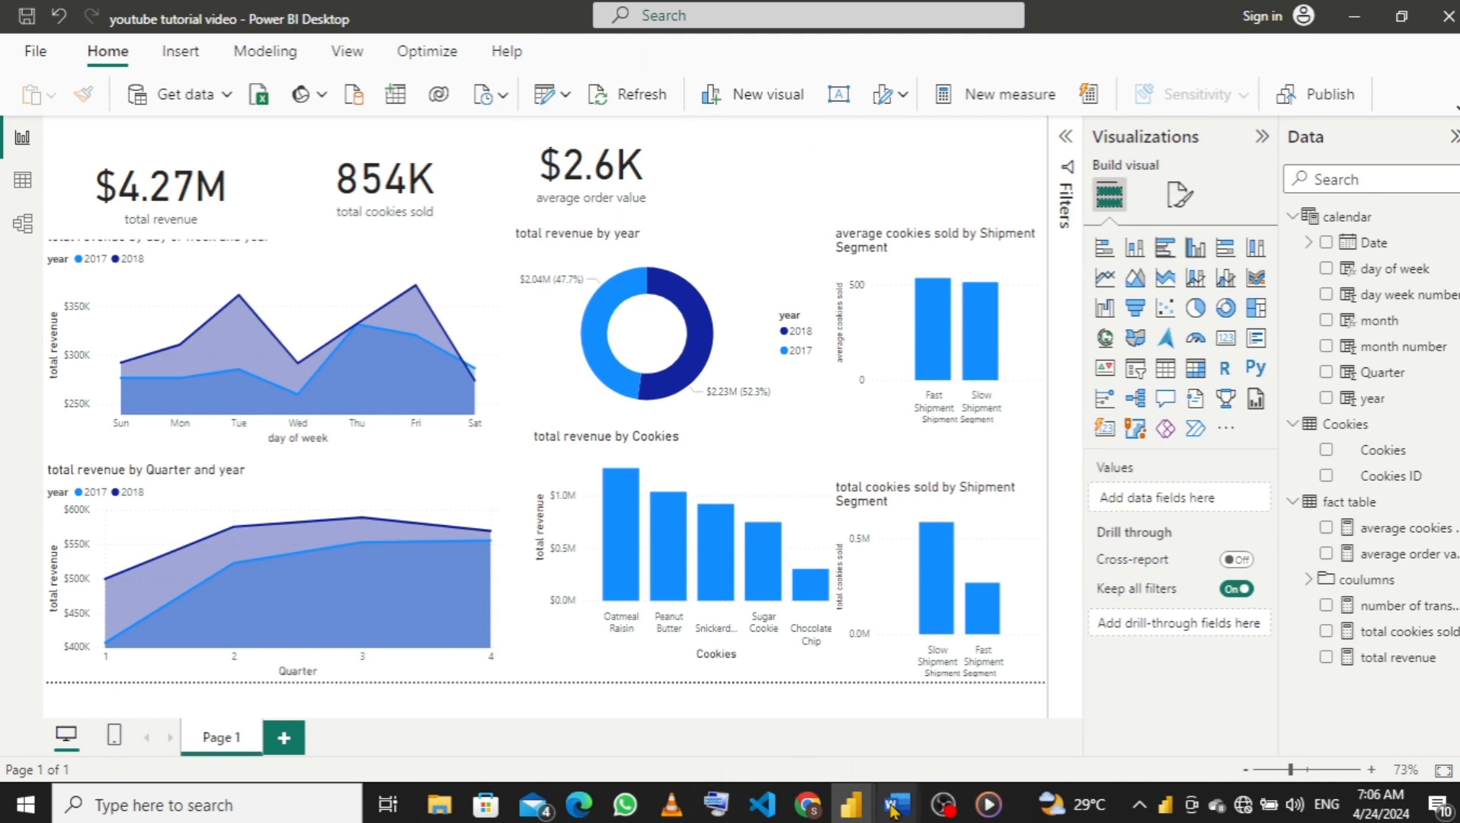
# Add a card showing number of transaction, reduced in height and placed beside the average order value card.
pyautogui.moveTo(893, 811)
pyautogui.moveTo(990, 739)
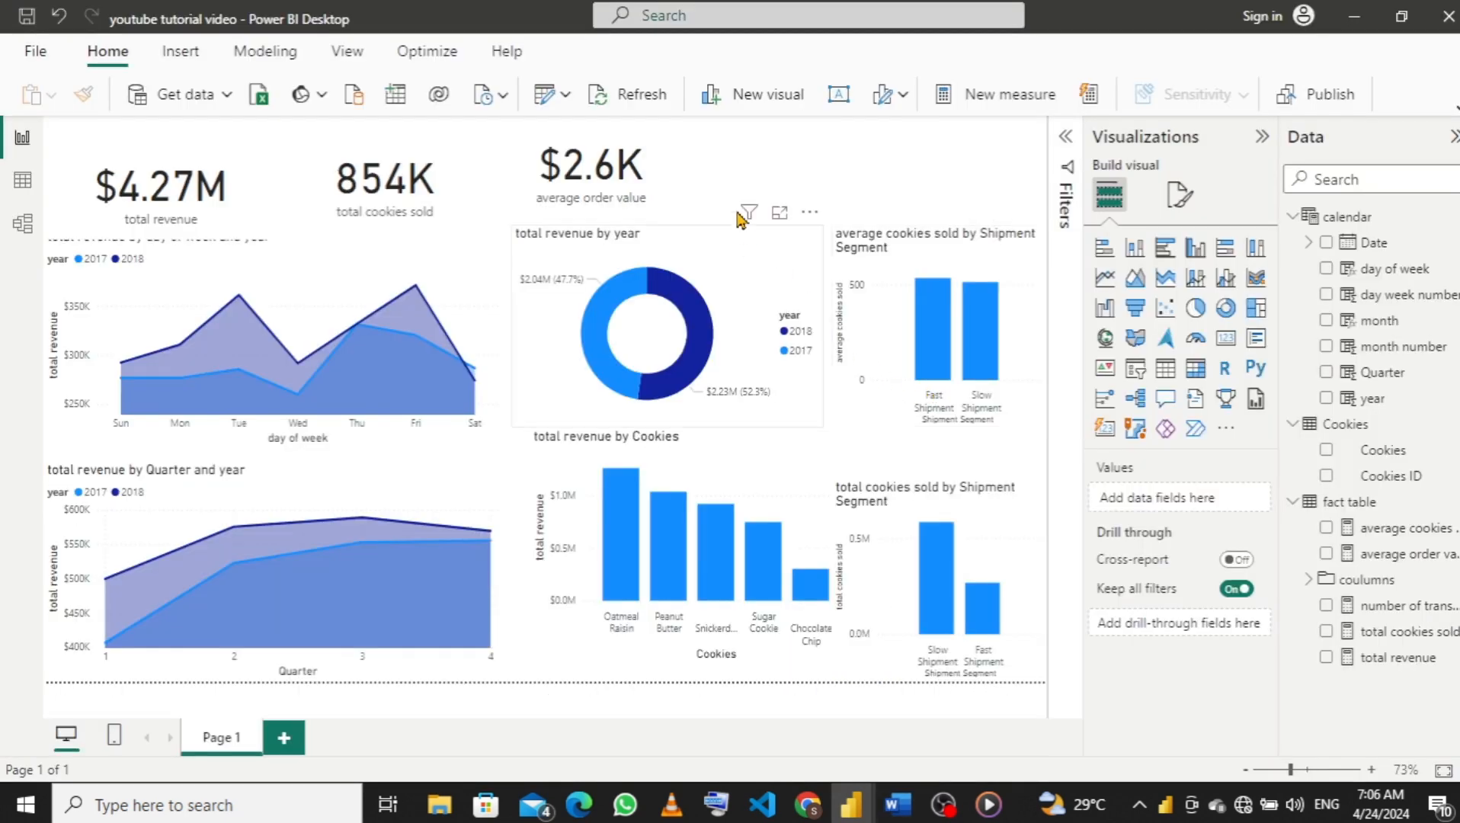
pyautogui.click(1225, 345)
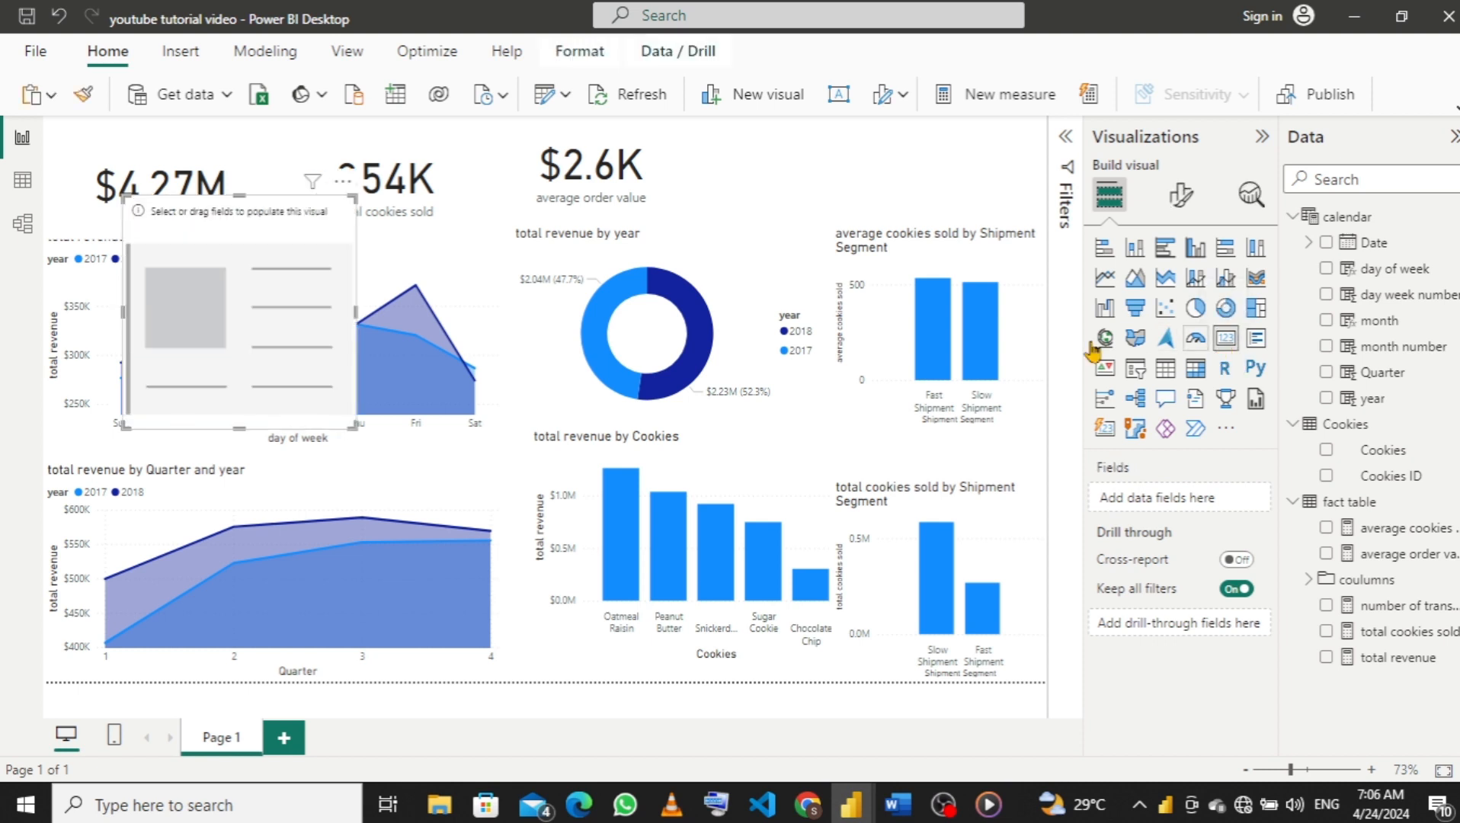
pyautogui.moveTo(300, 216); pyautogui.dragTo(866, 142)
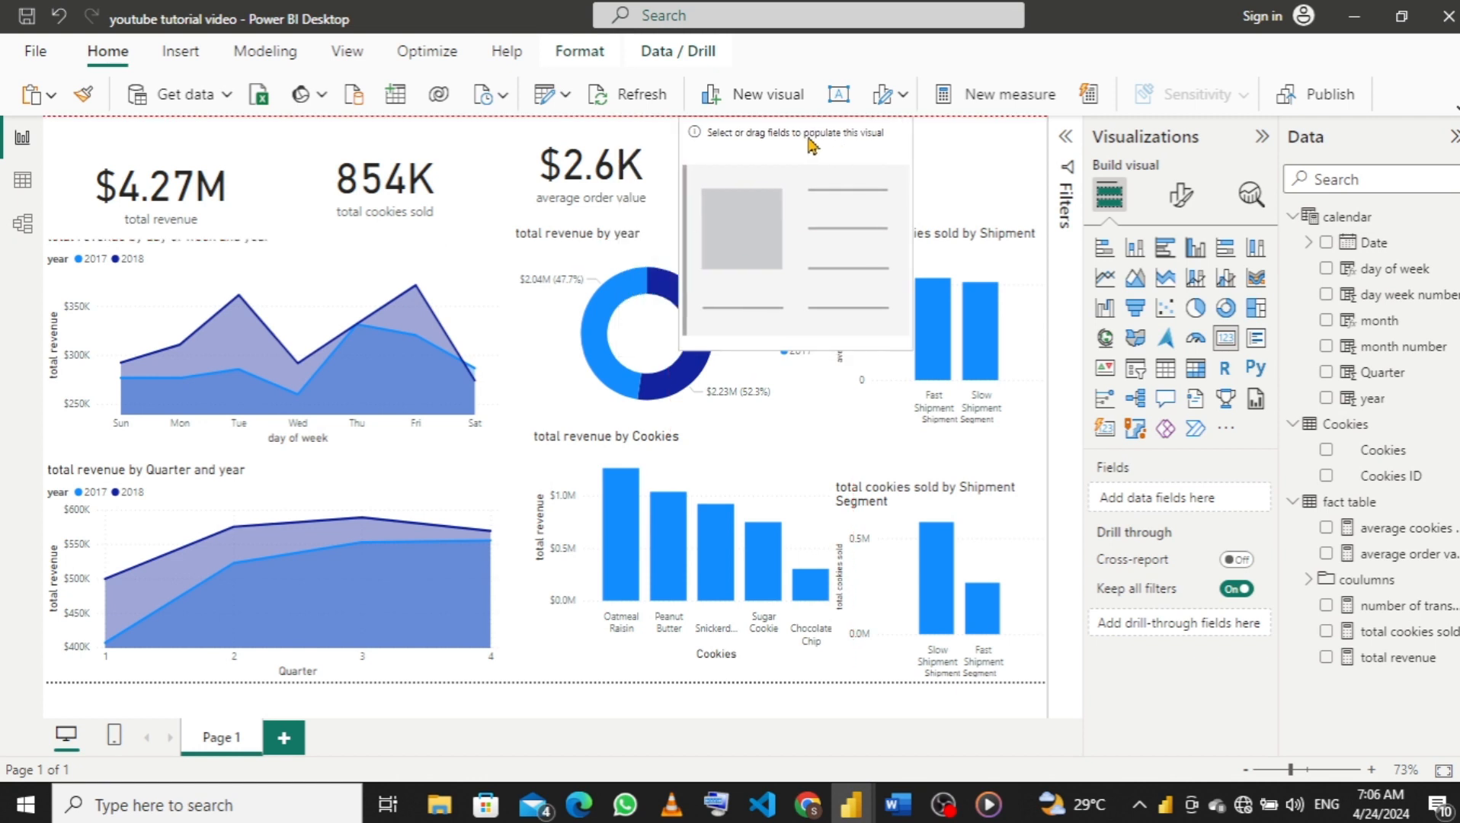
pyautogui.click(1327, 607)
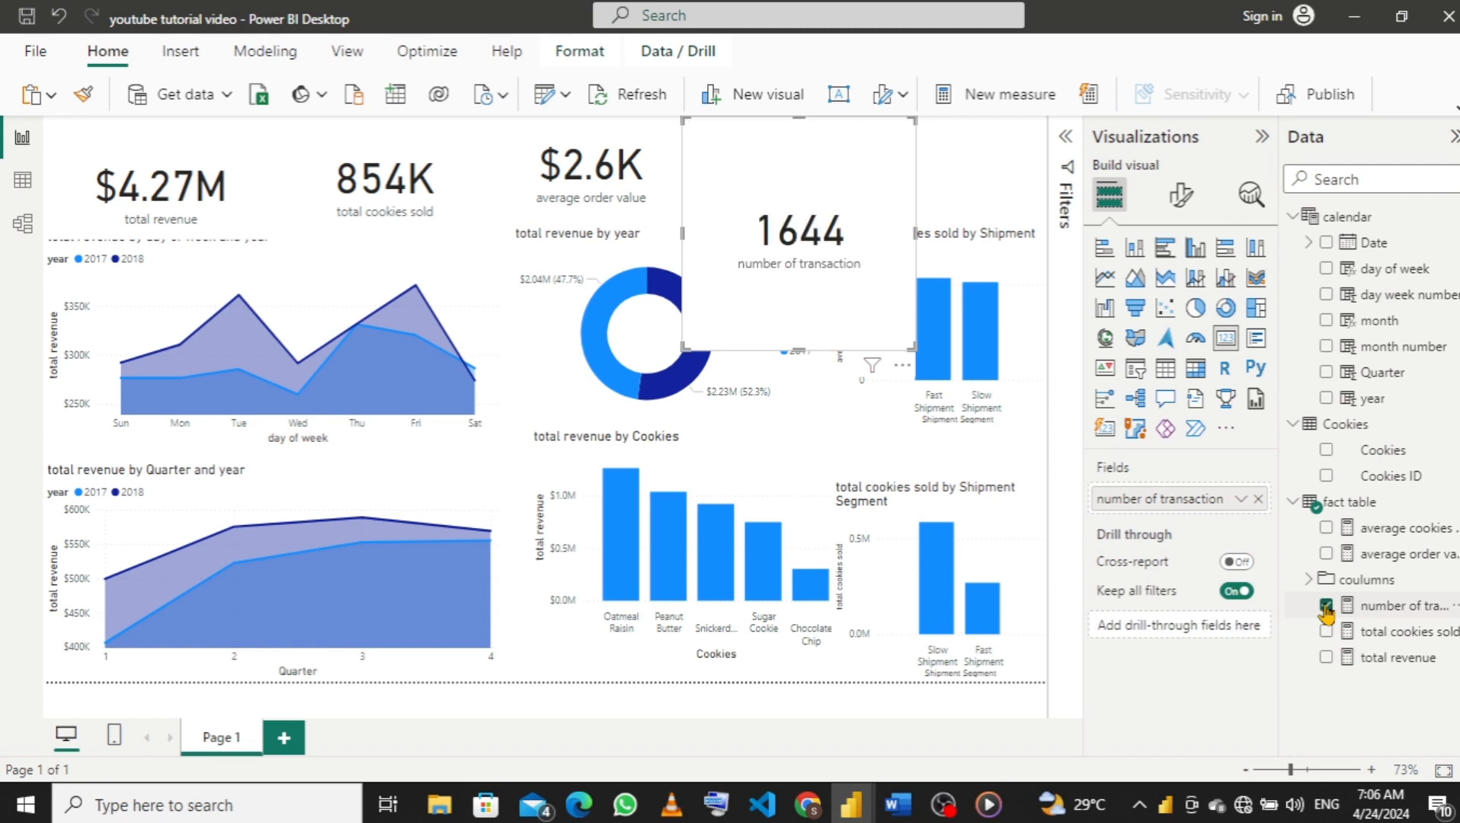
pyautogui.moveTo(799, 315); pyautogui.dragTo(793, 189)
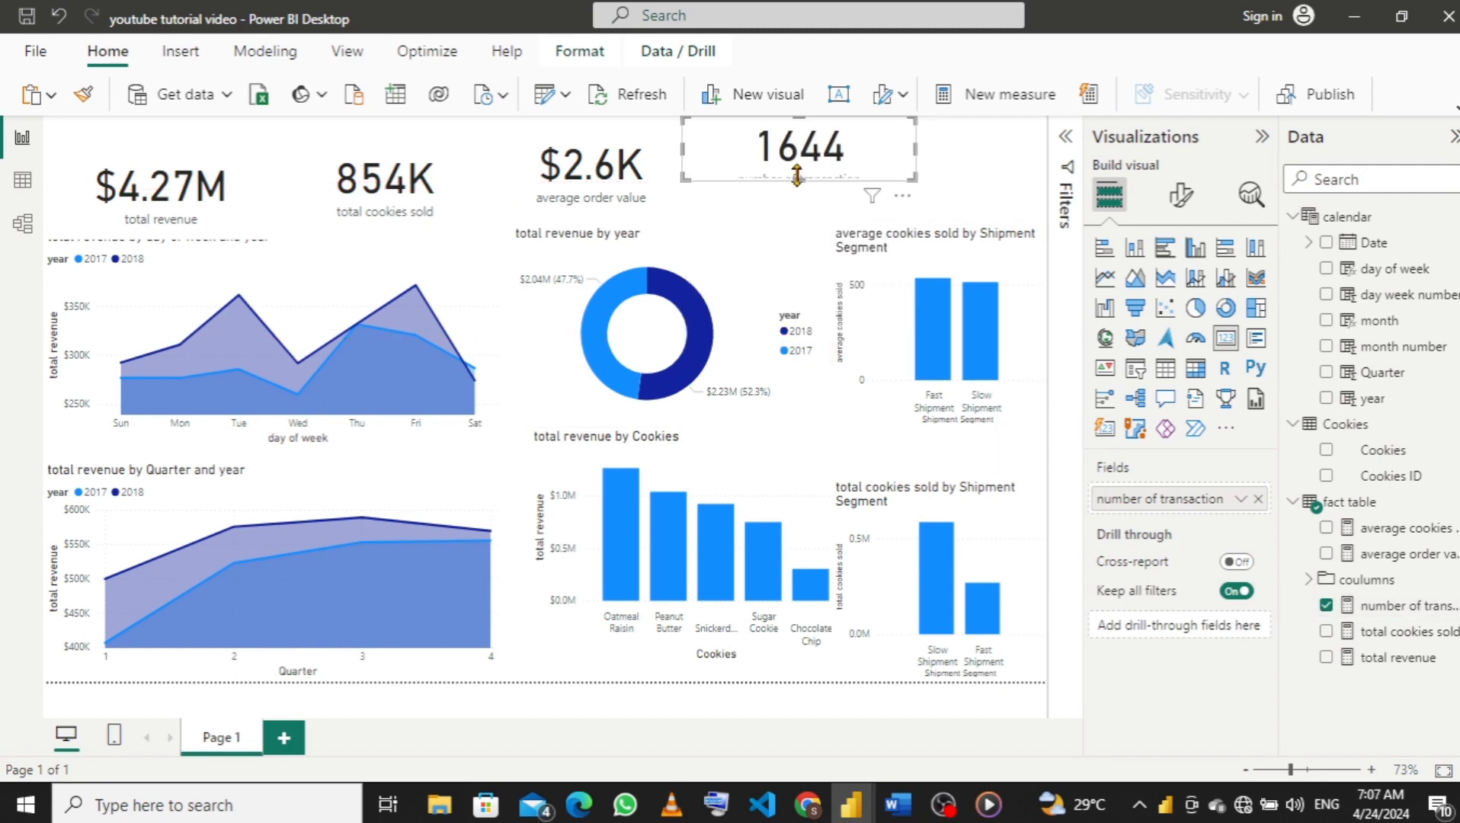
pyautogui.moveTo(717, 155); pyautogui.dragTo(745, 167)
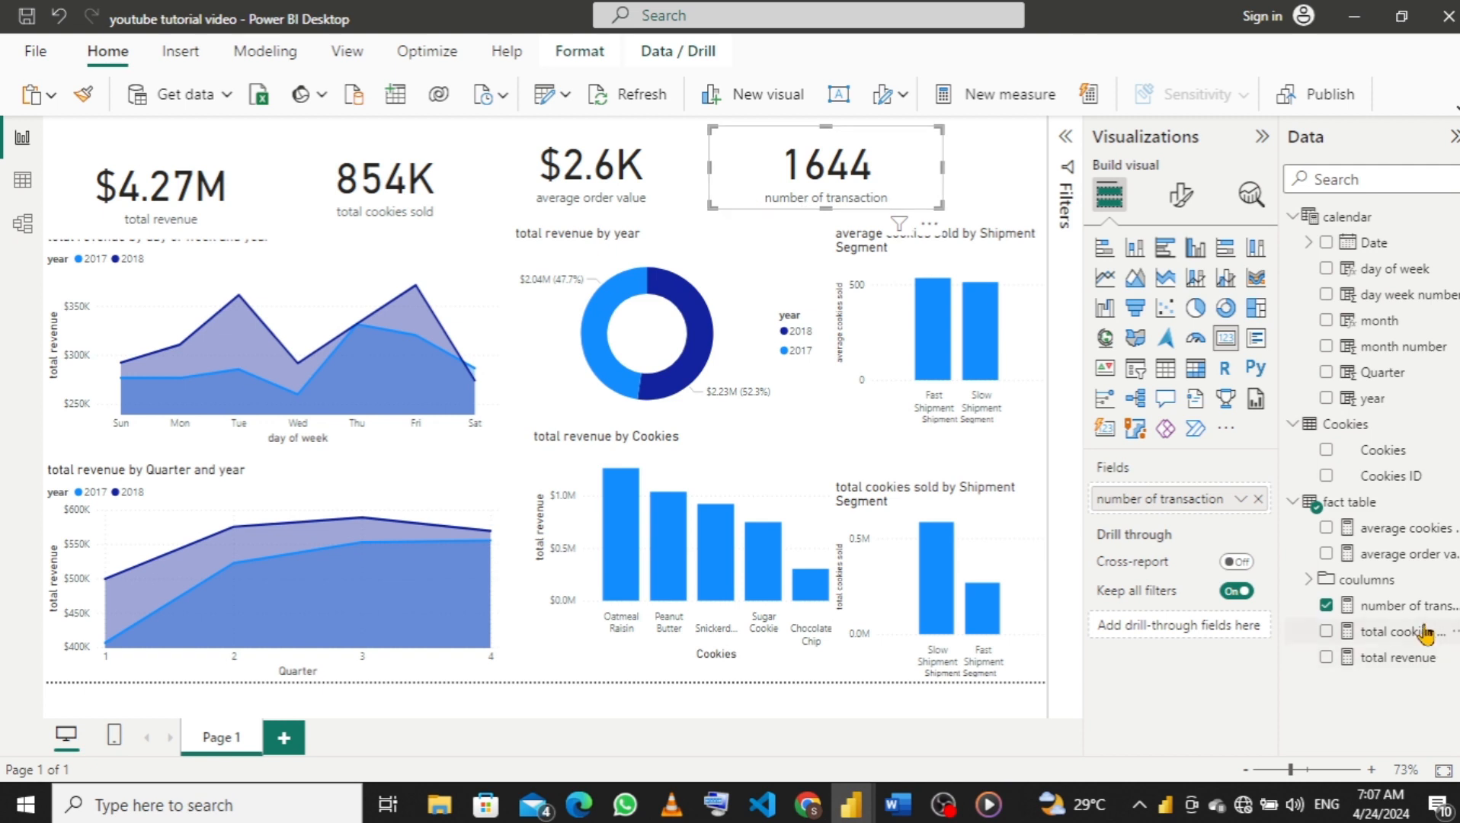
# Start a new measure in the fact table named cy revenue, with TOTALYTD as its function.
pyautogui.rightClick(1335, 507)
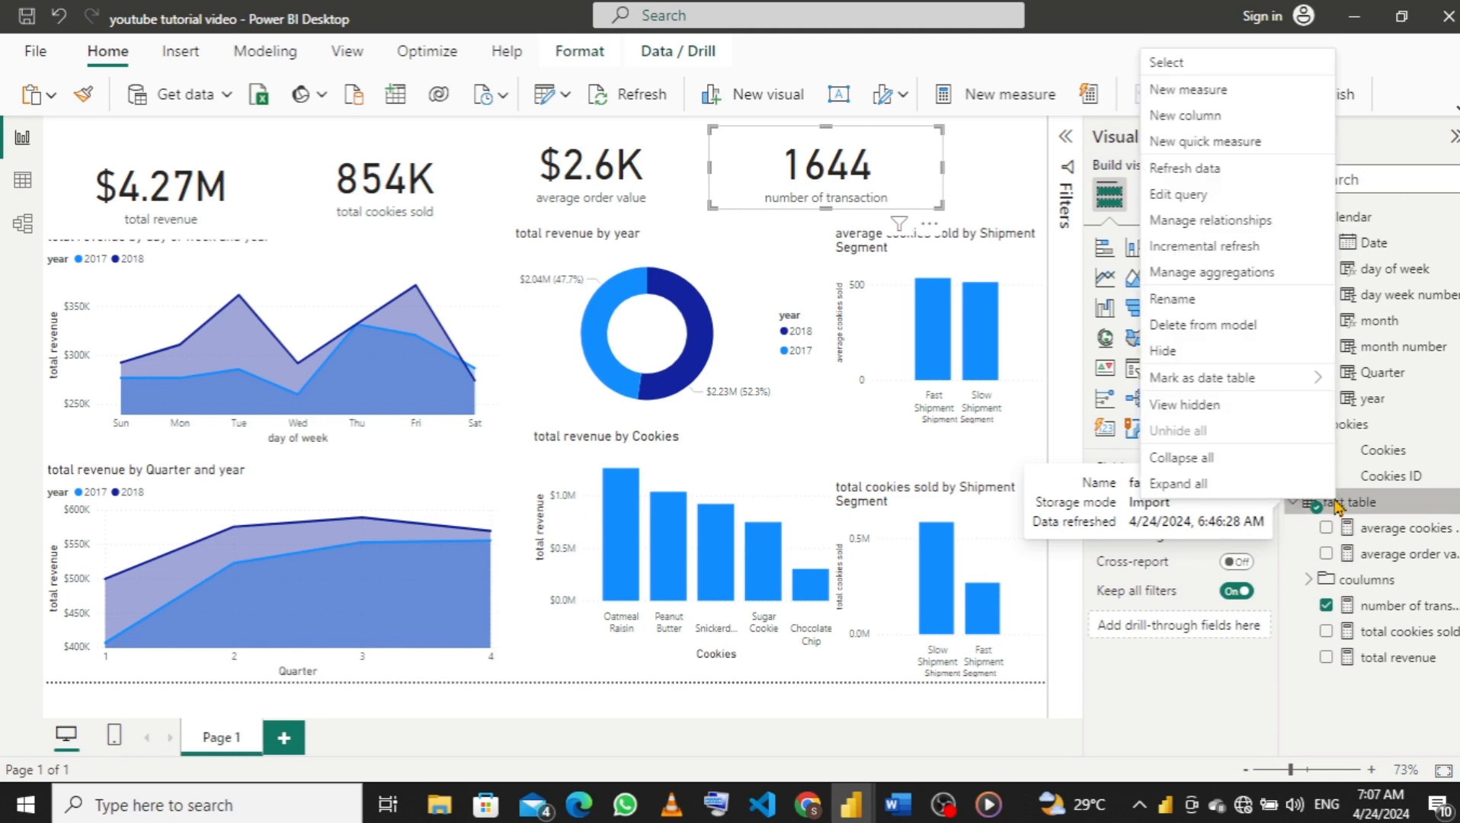
pyautogui.click(1177, 94)
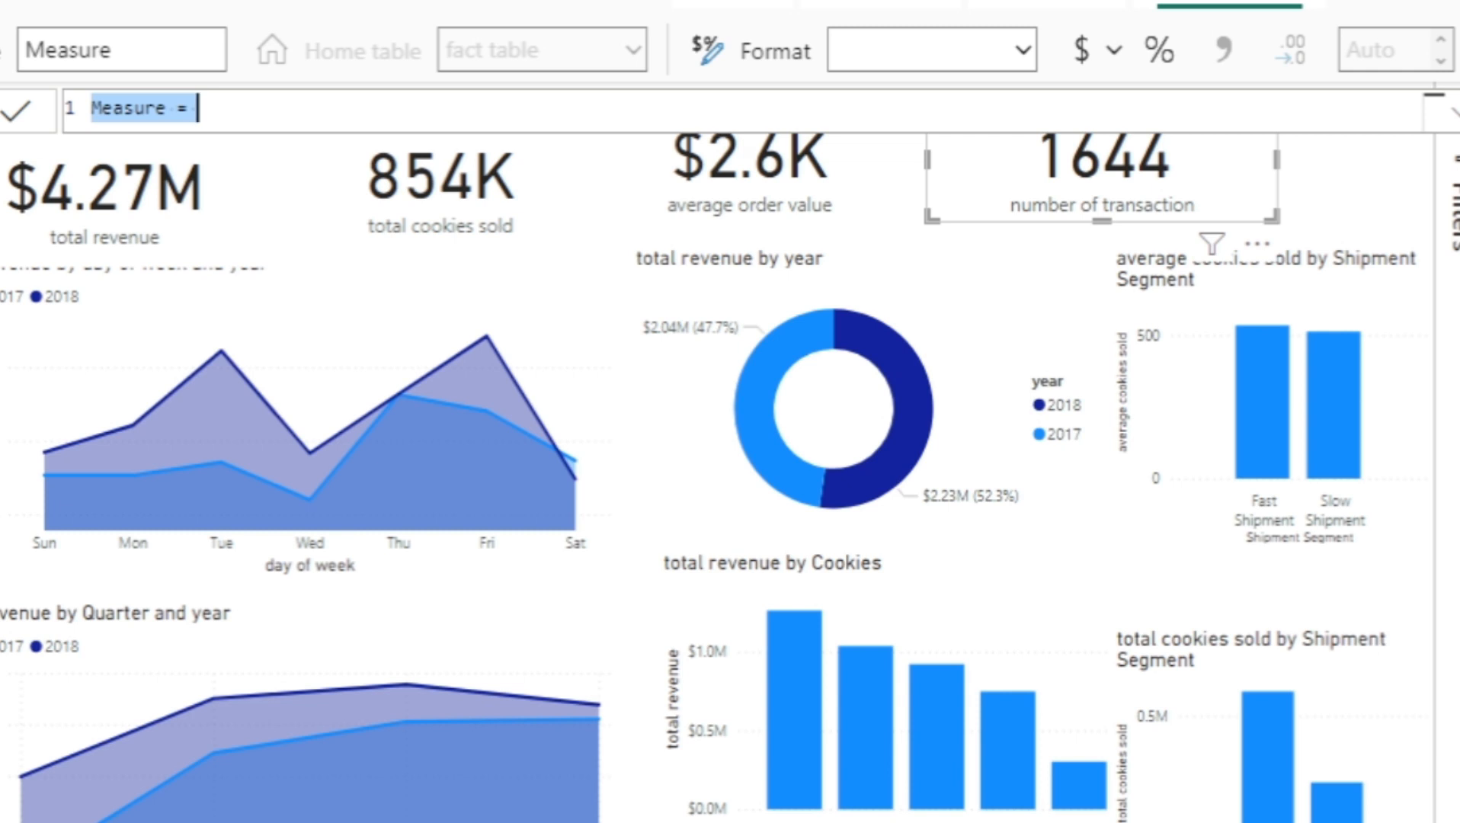
pyautogui.write('cy ')
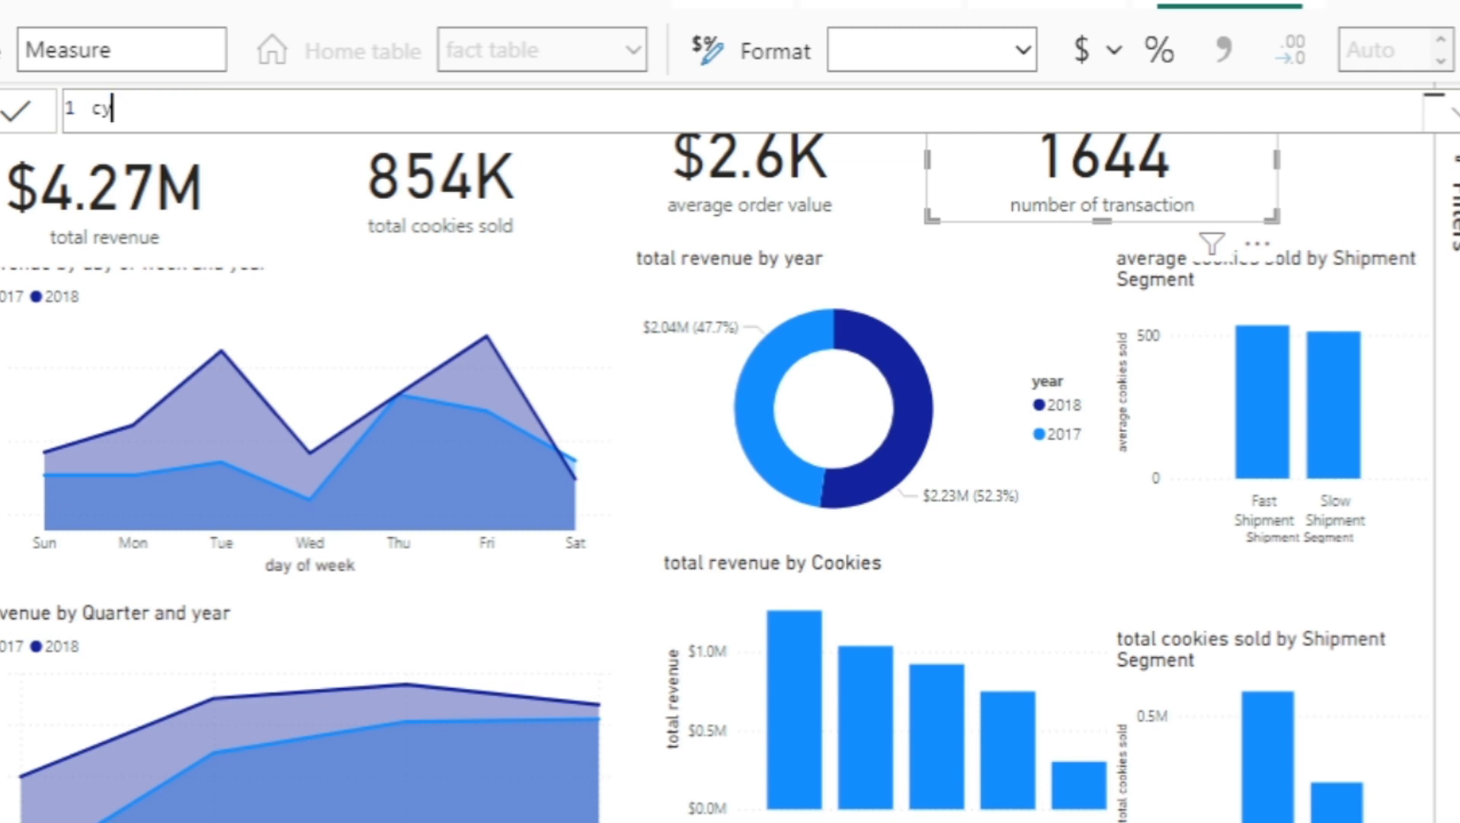
pyautogui.write('revenue = ')
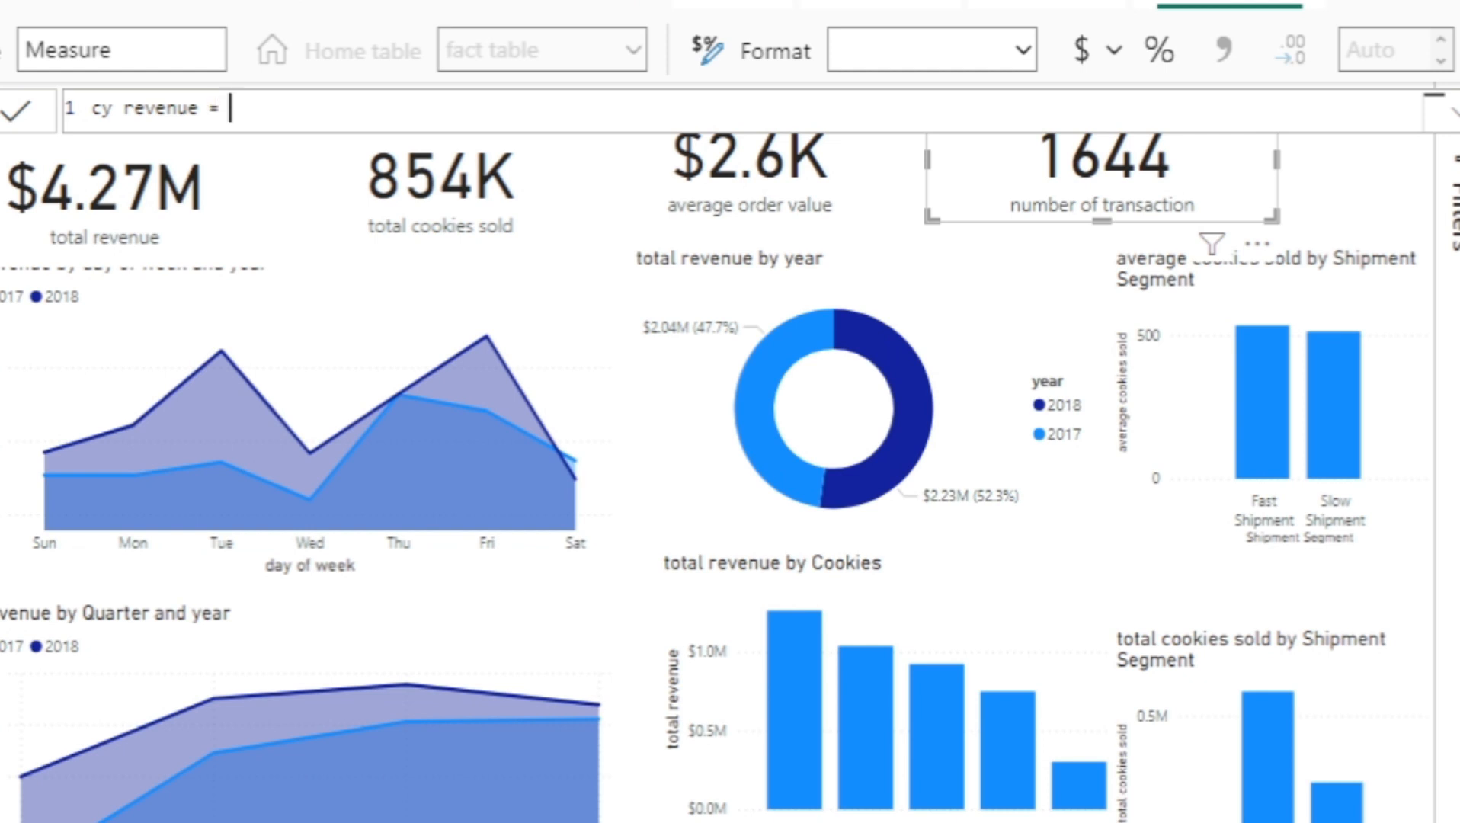
pyautogui.write('tot')
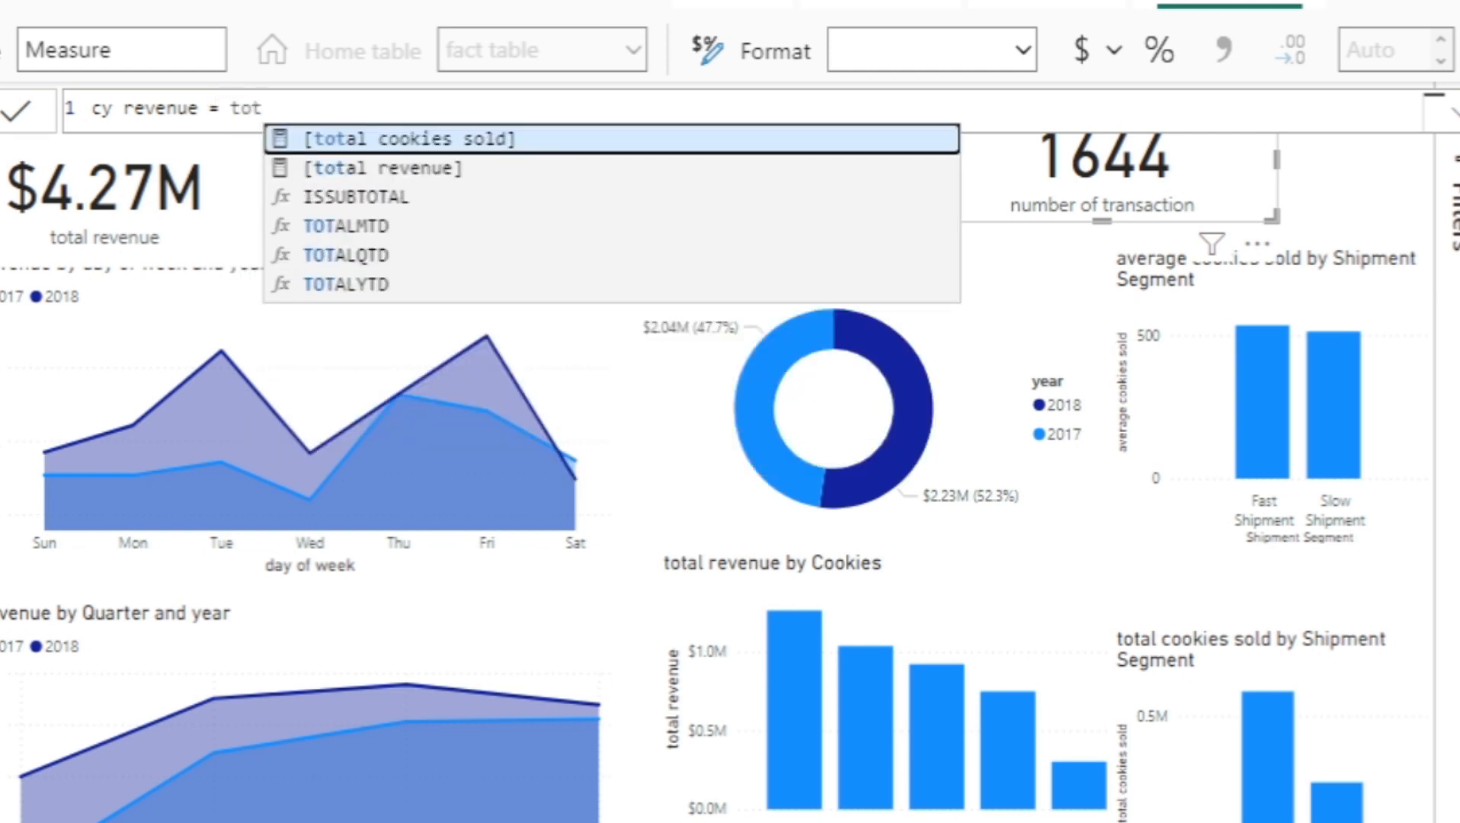
pyautogui.write('al')
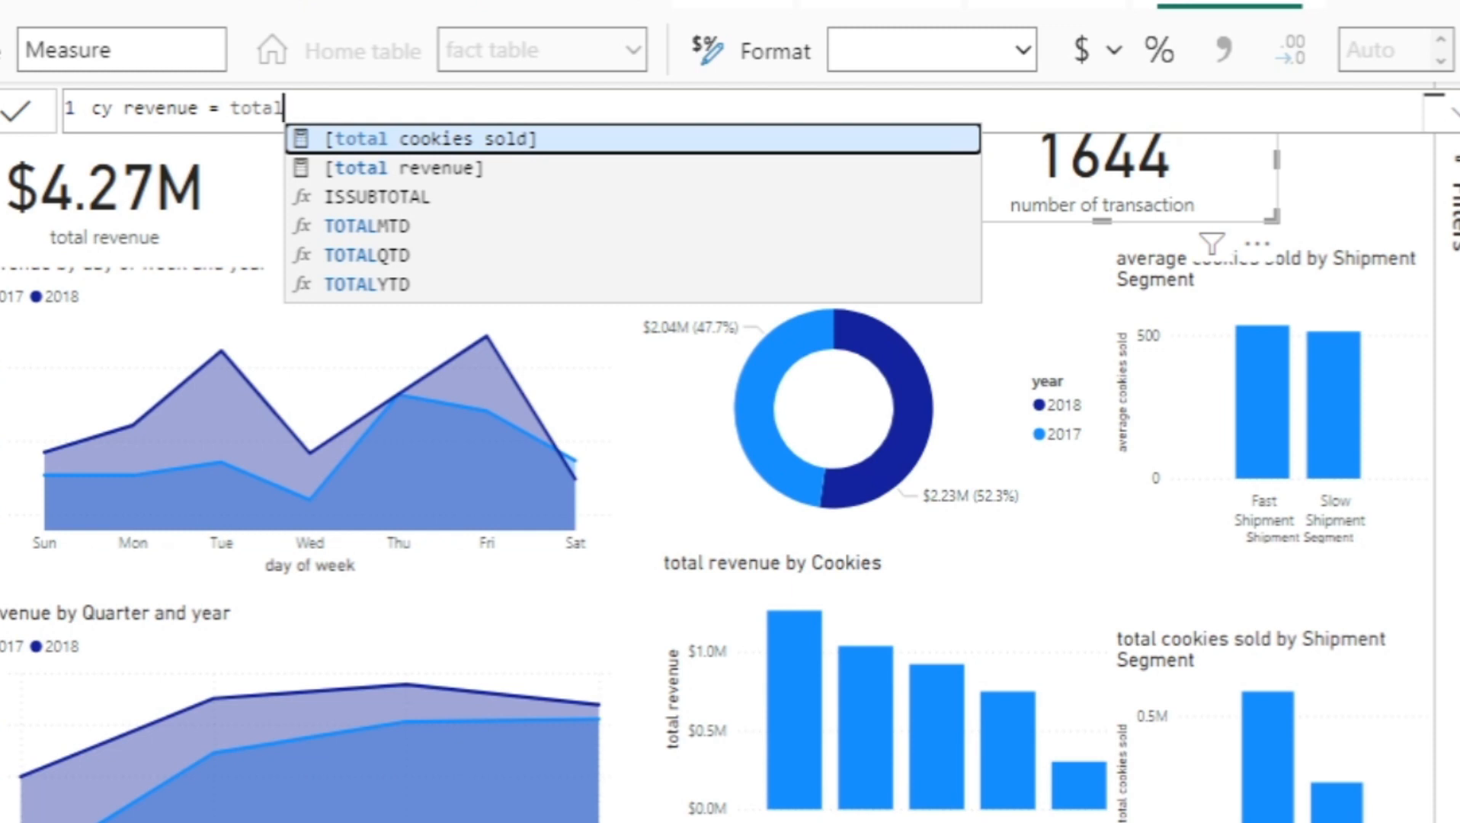
pyautogui.press('Down')
pyautogui.press('Down')
pyautogui.press('Down')
pyautogui.press('Down')
pyautogui.press('Down')
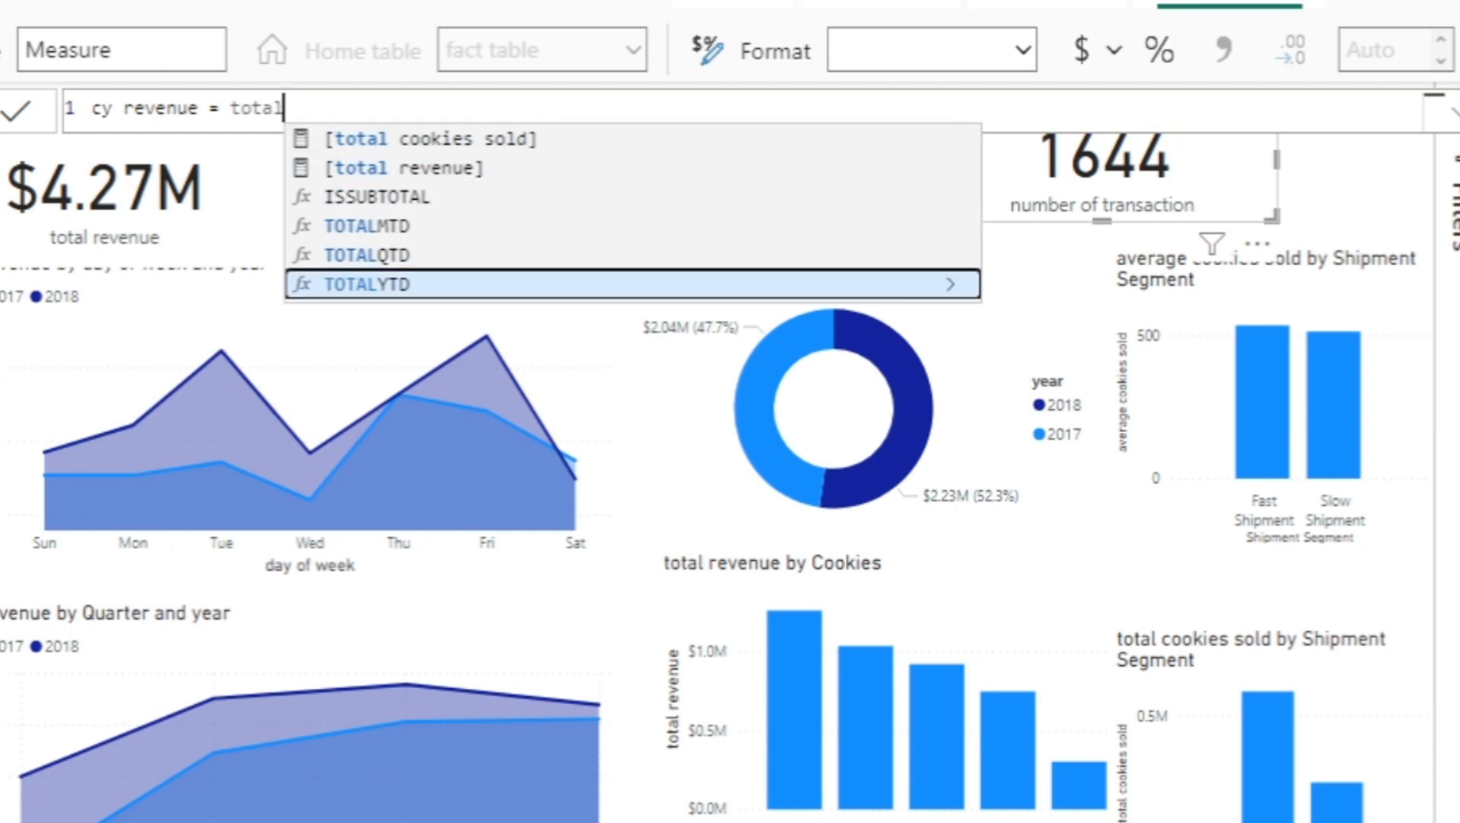
pyautogui.press('Tab')
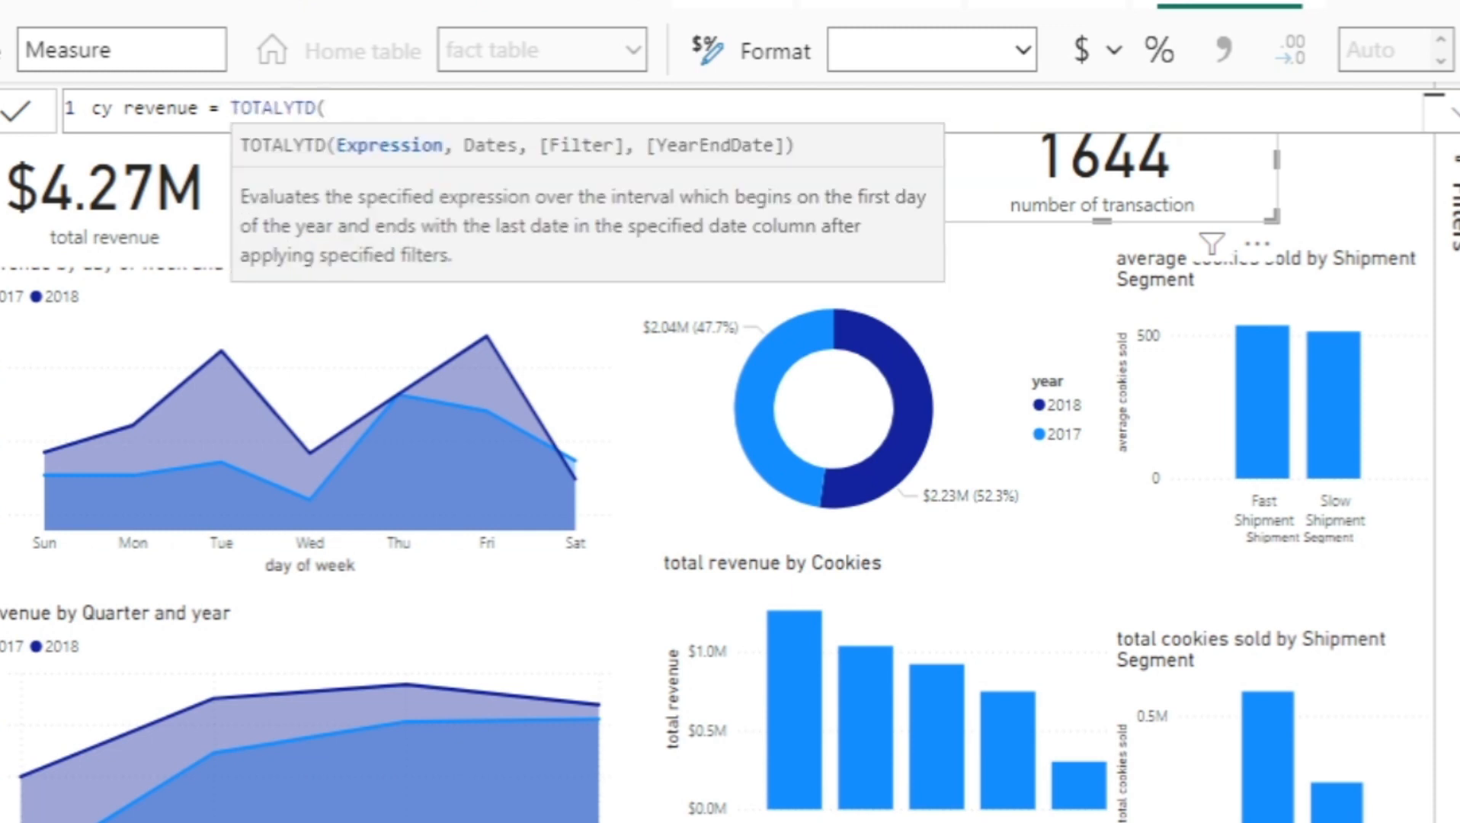
# Complete the cy revenue formula with [total revenue] as the expression and 'calendar'[Date] as the dates, and commit the measure.
pyautogui.write('total')
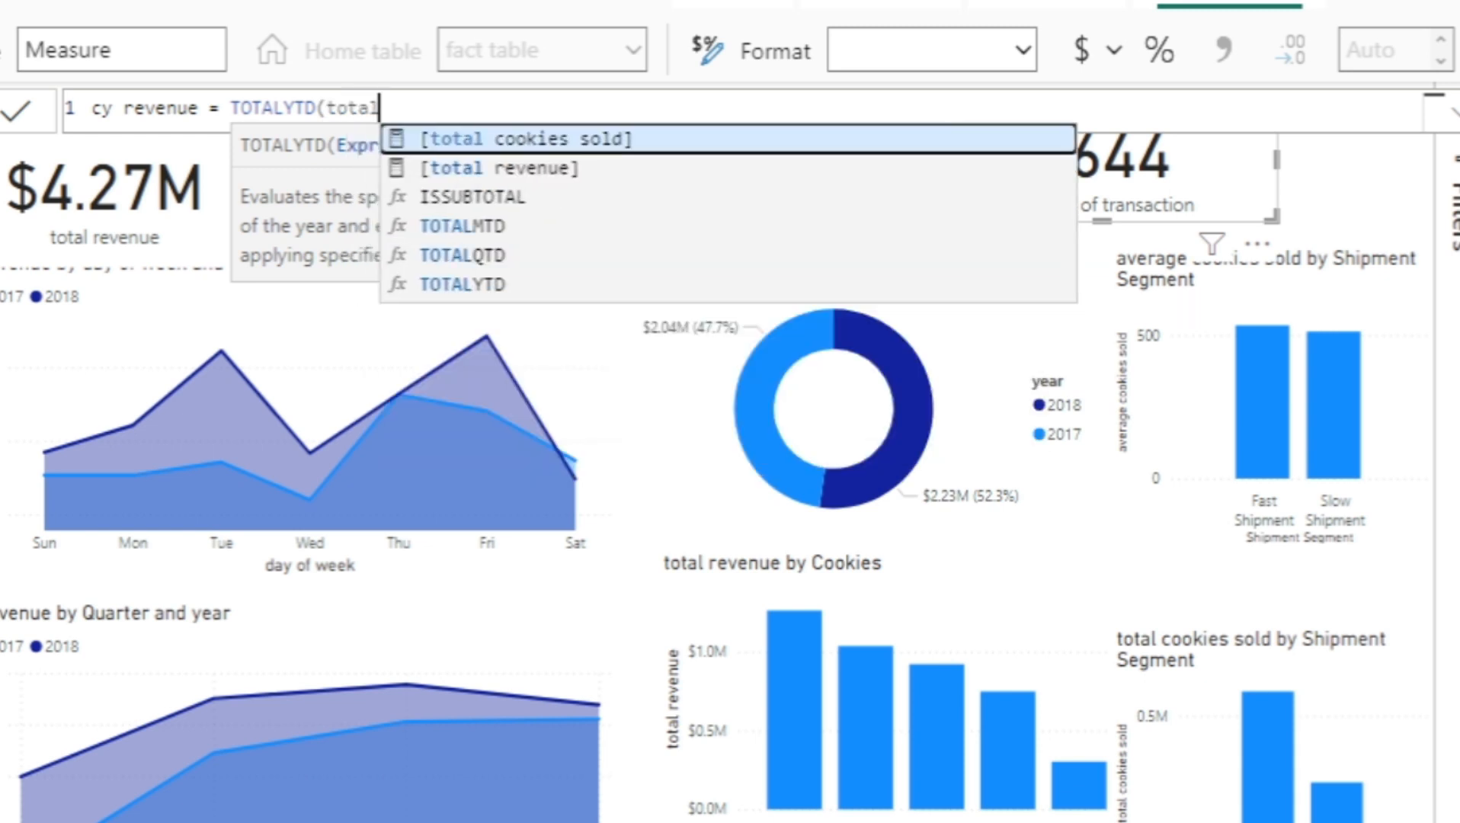
pyautogui.press('Down')
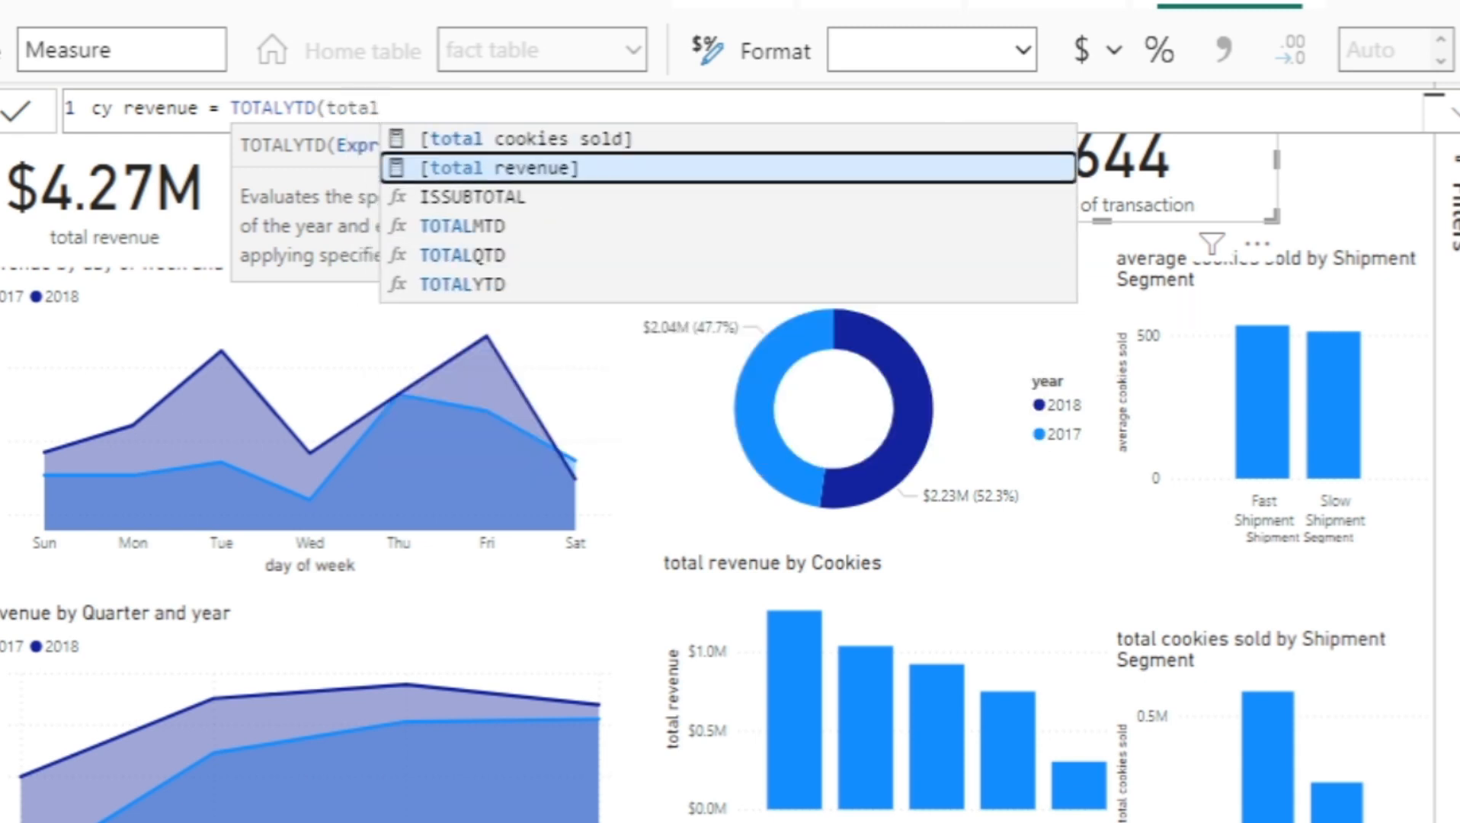
pyautogui.press('Tab')
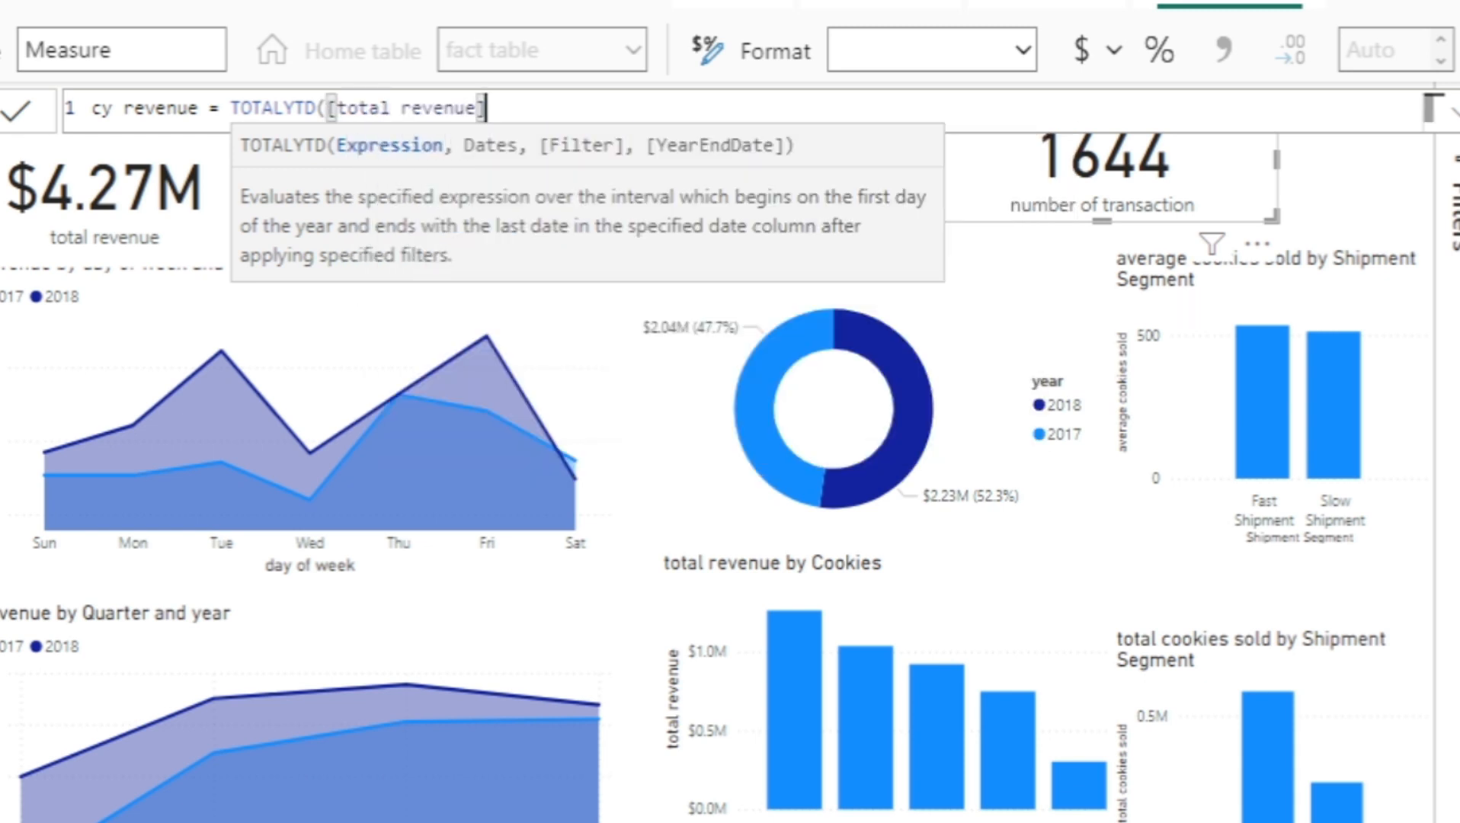
pyautogui.write(',')
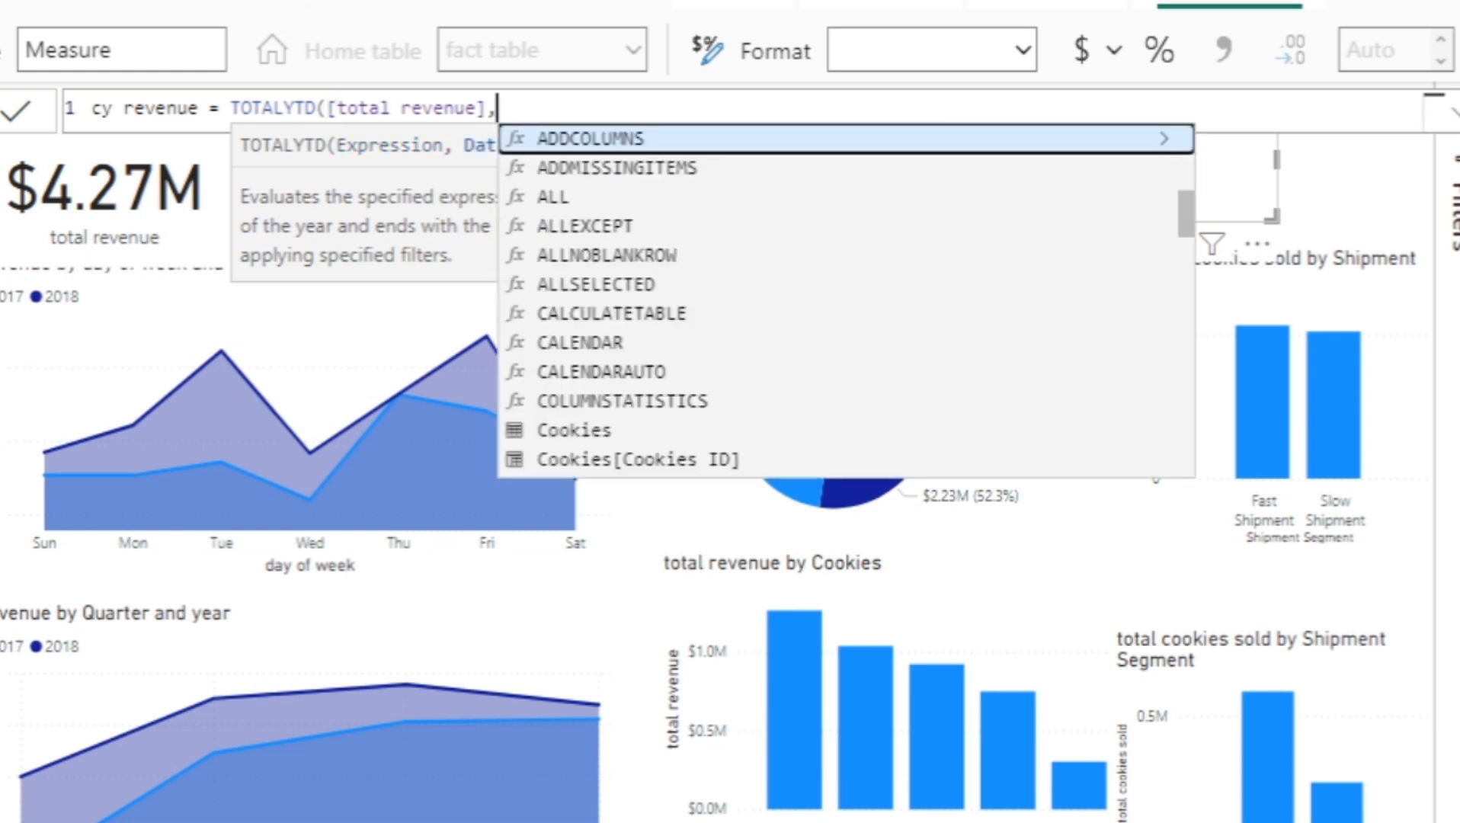
pyautogui.write('cal')
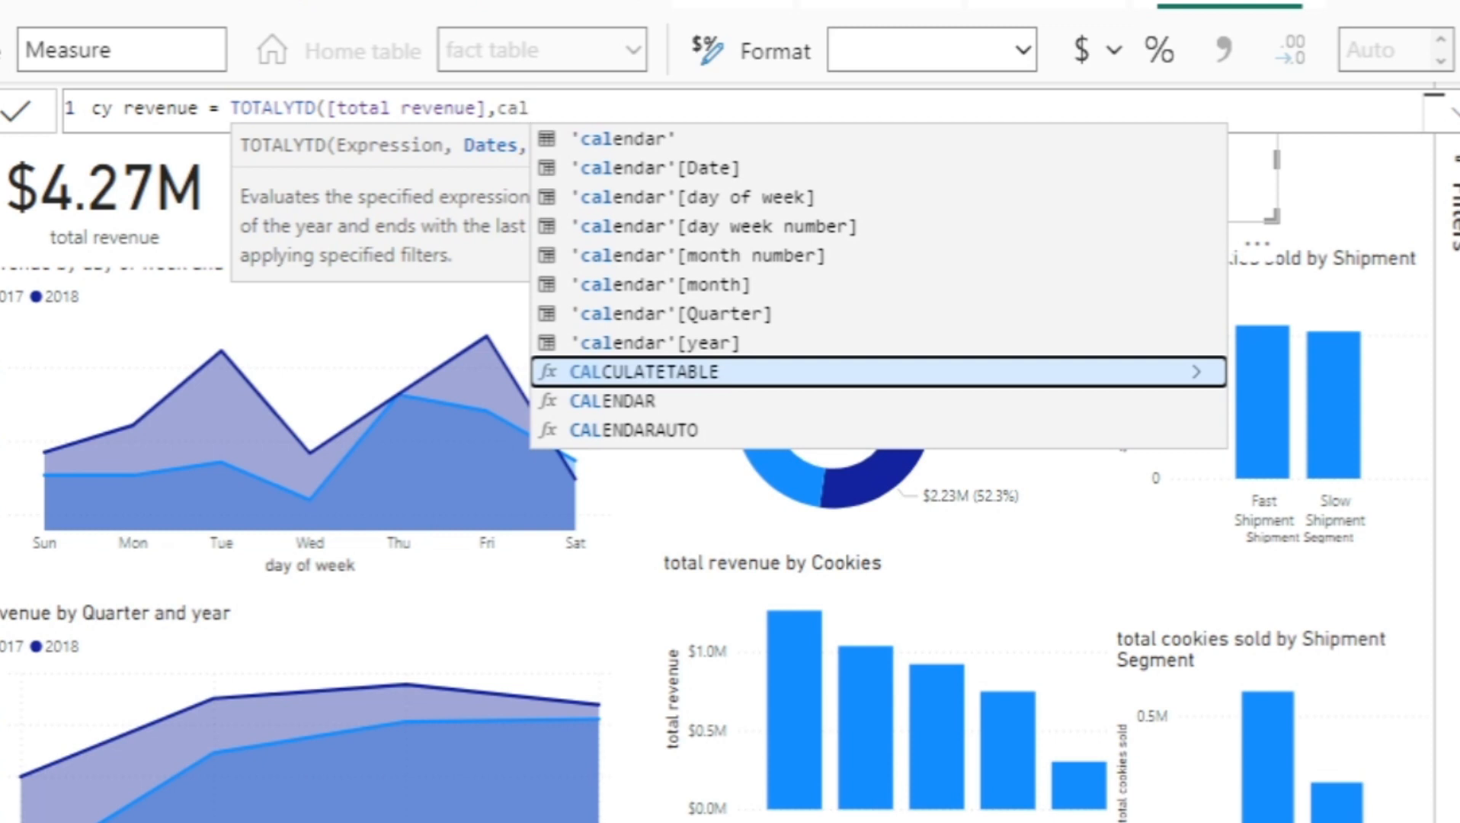
pyautogui.press('Up')
pyautogui.press('Up')
pyautogui.press('Up')
pyautogui.press('Up')
pyautogui.press('Up')
pyautogui.press('Up')
pyautogui.press('Up')
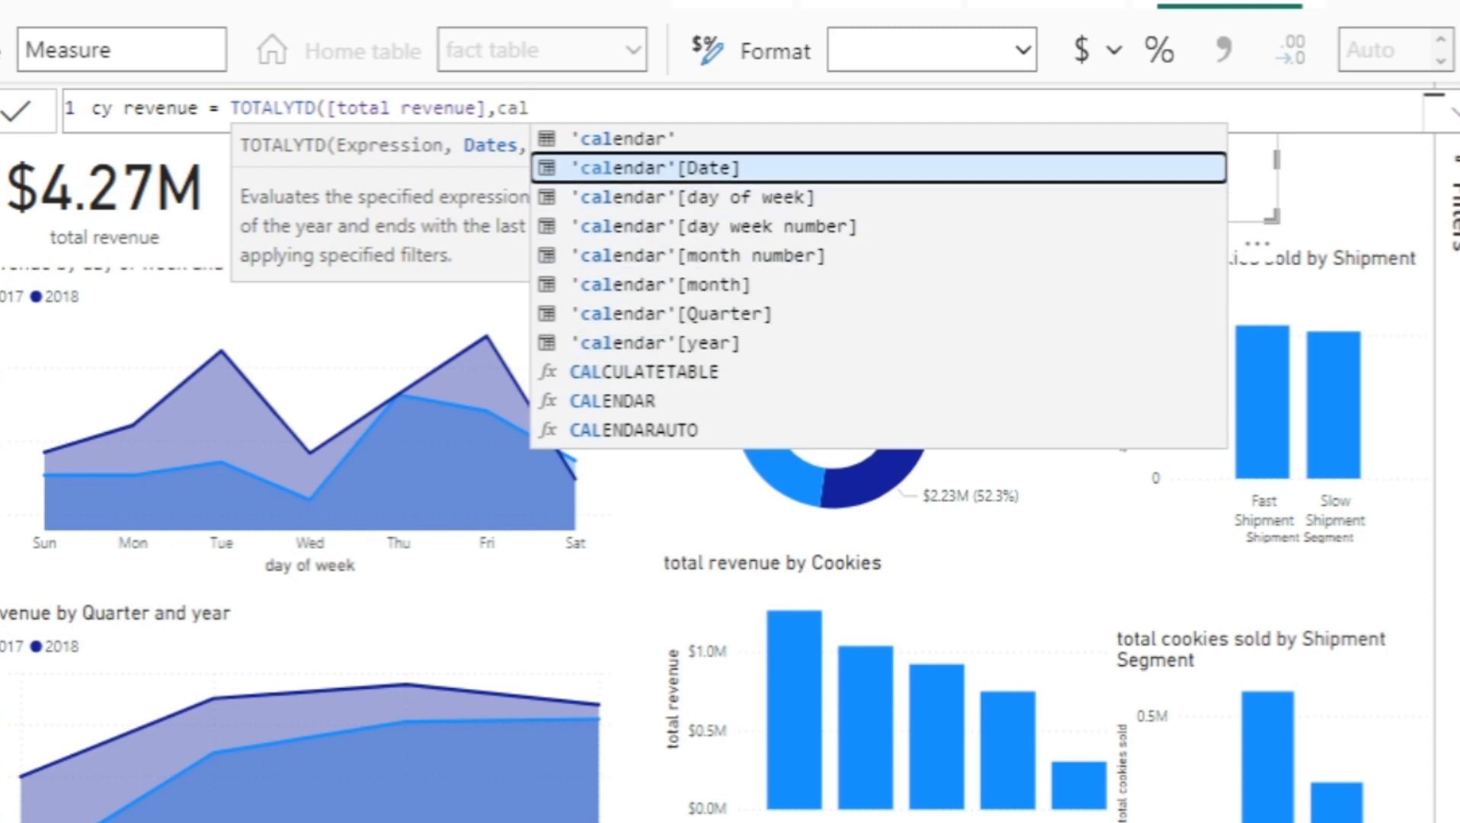
pyautogui.press('Tab')
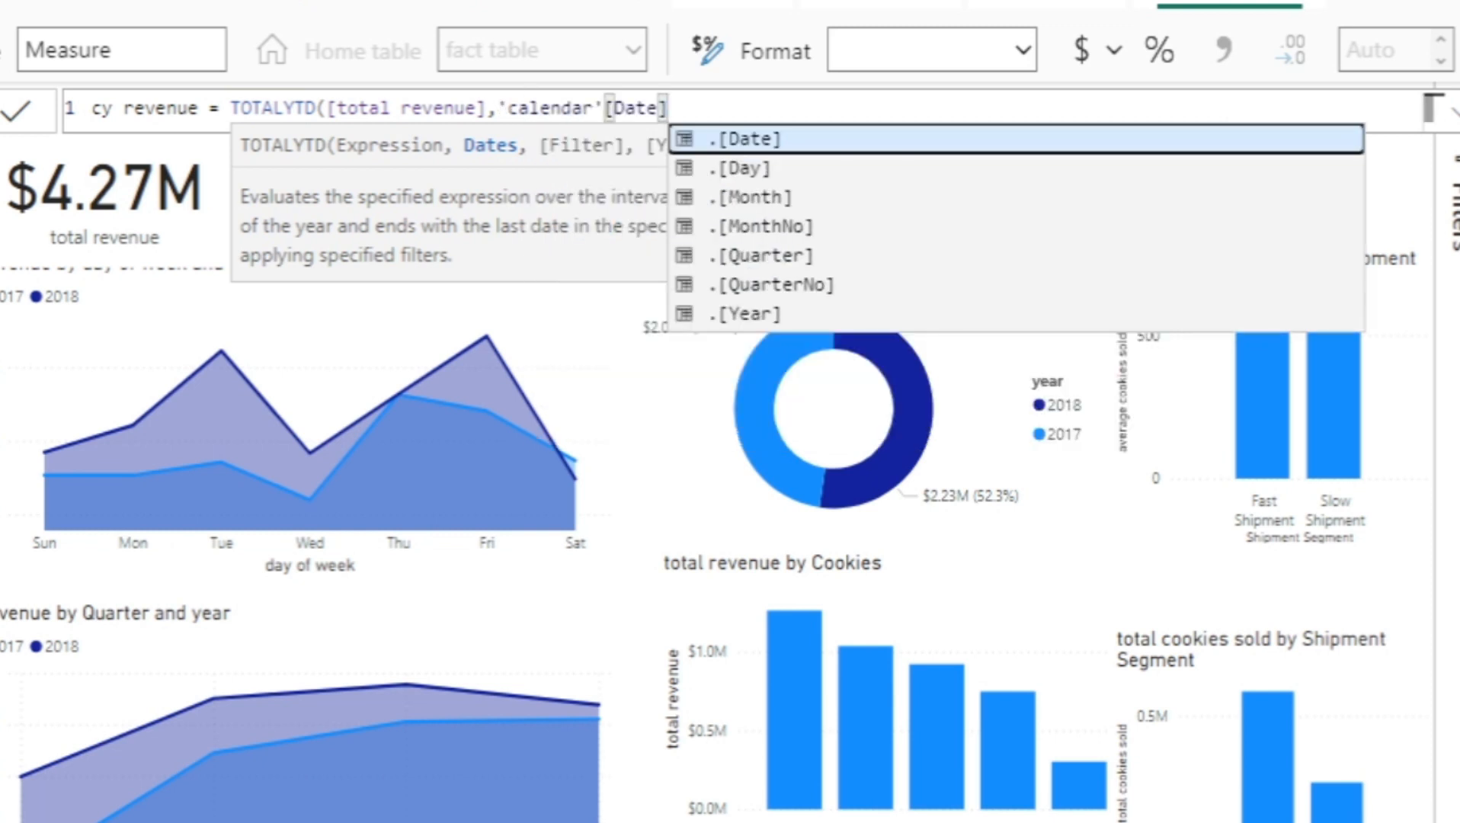
pyautogui.write(')')
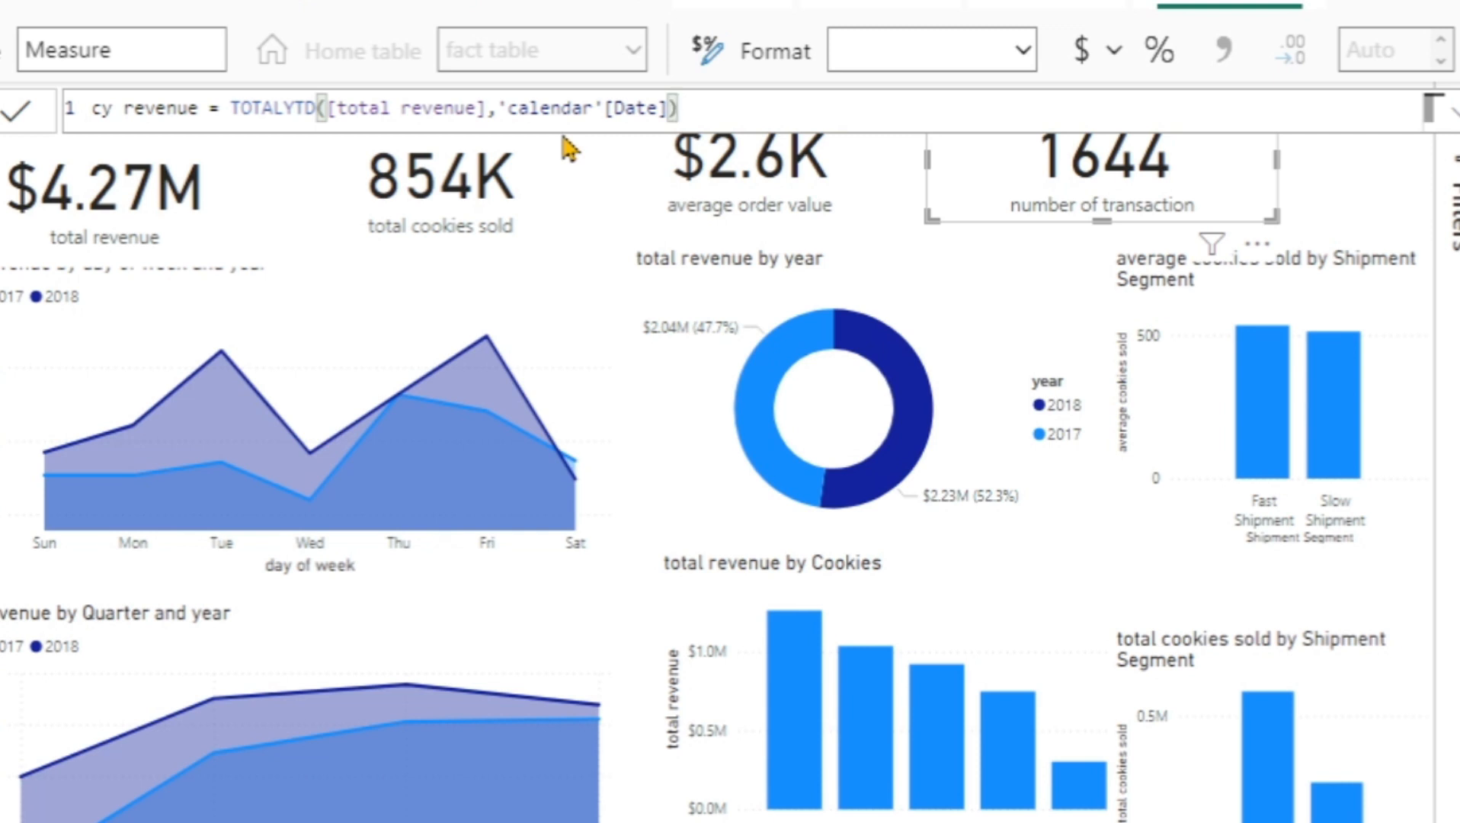
pyautogui.press('Return')
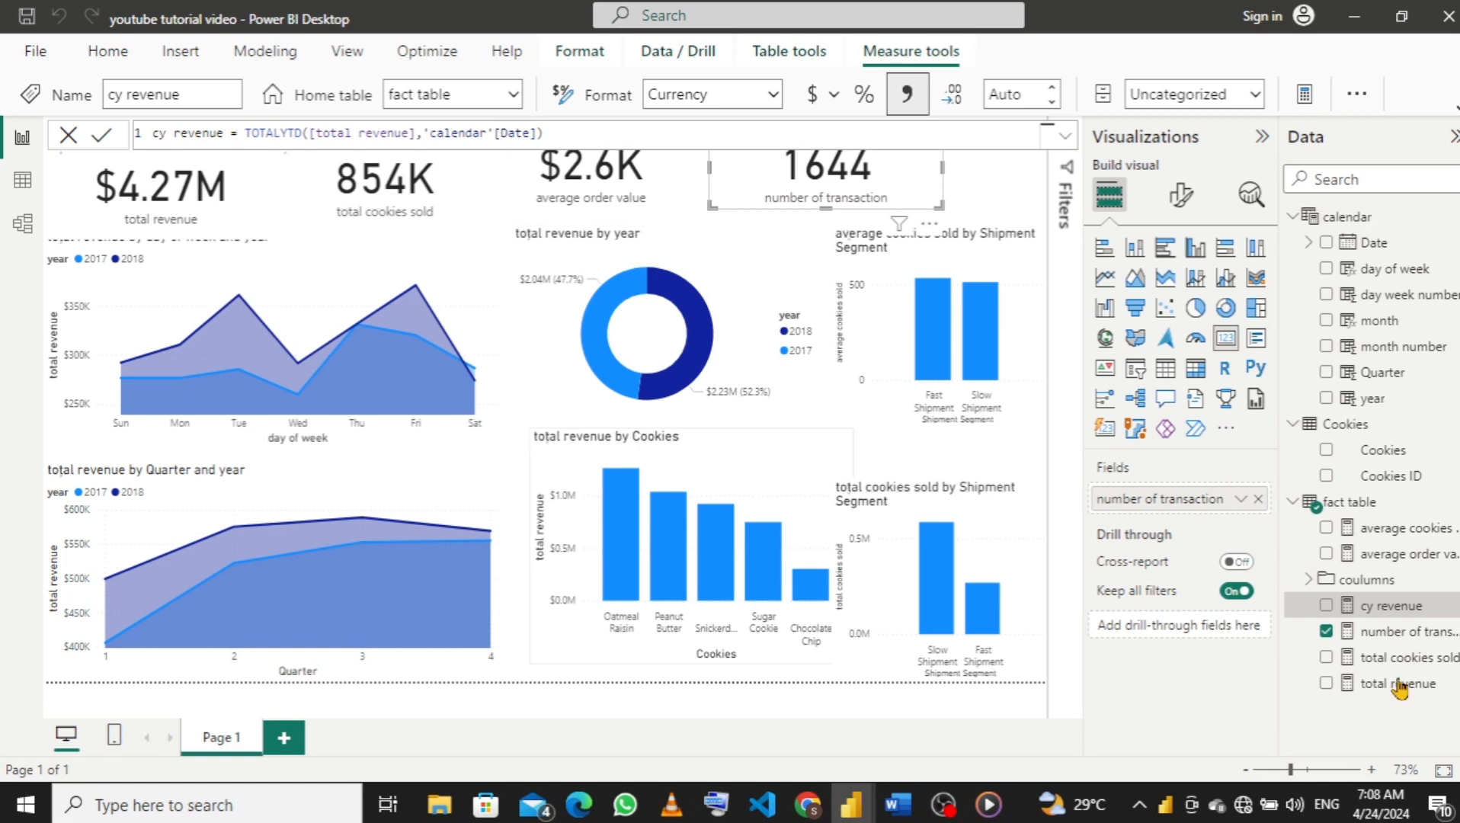
# Start another fact table measure named py revenue, with CALCULATE as its function.
pyautogui.rightClick(1343, 509)
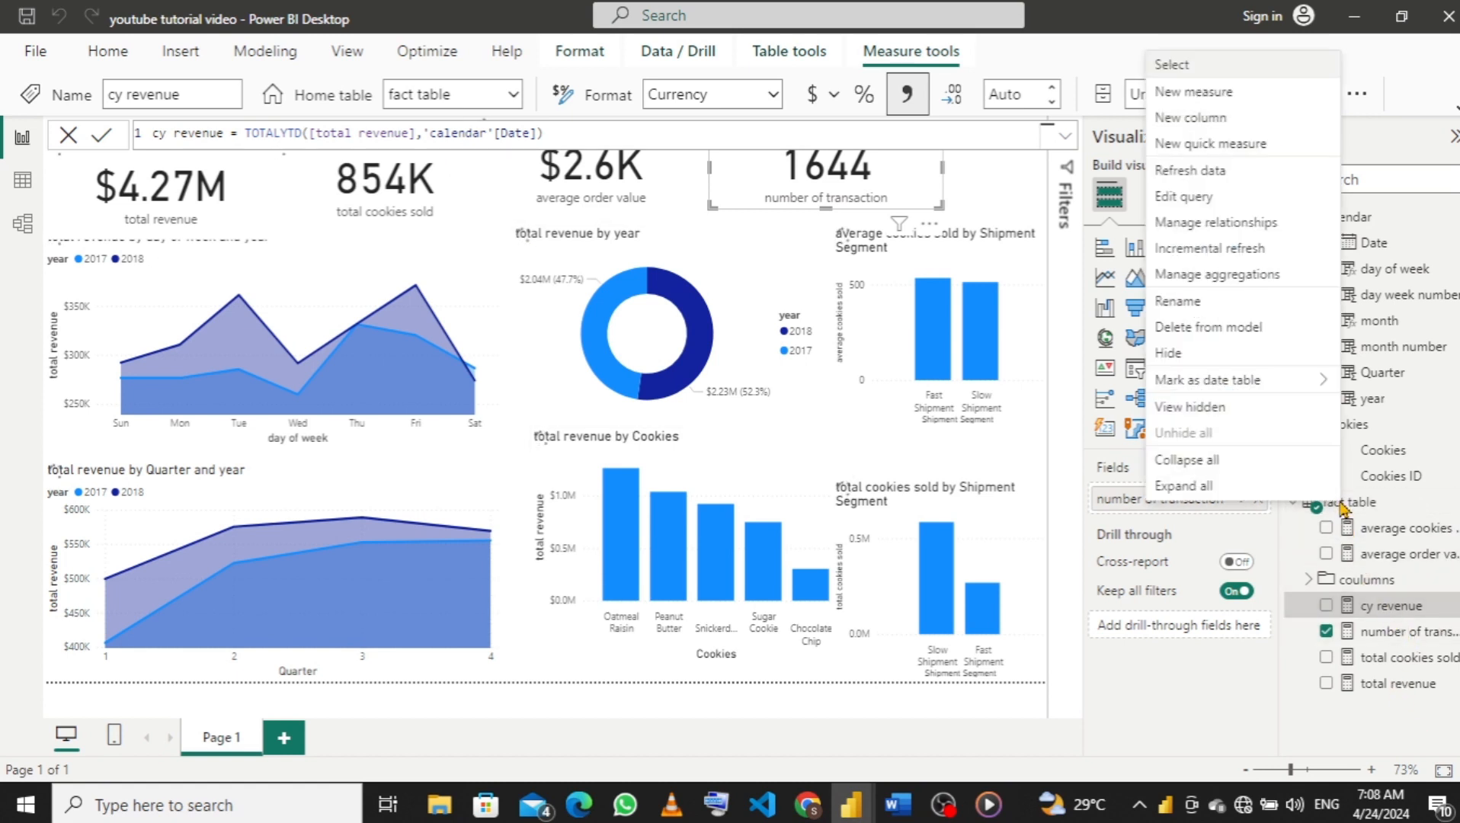
pyautogui.click(1223, 94)
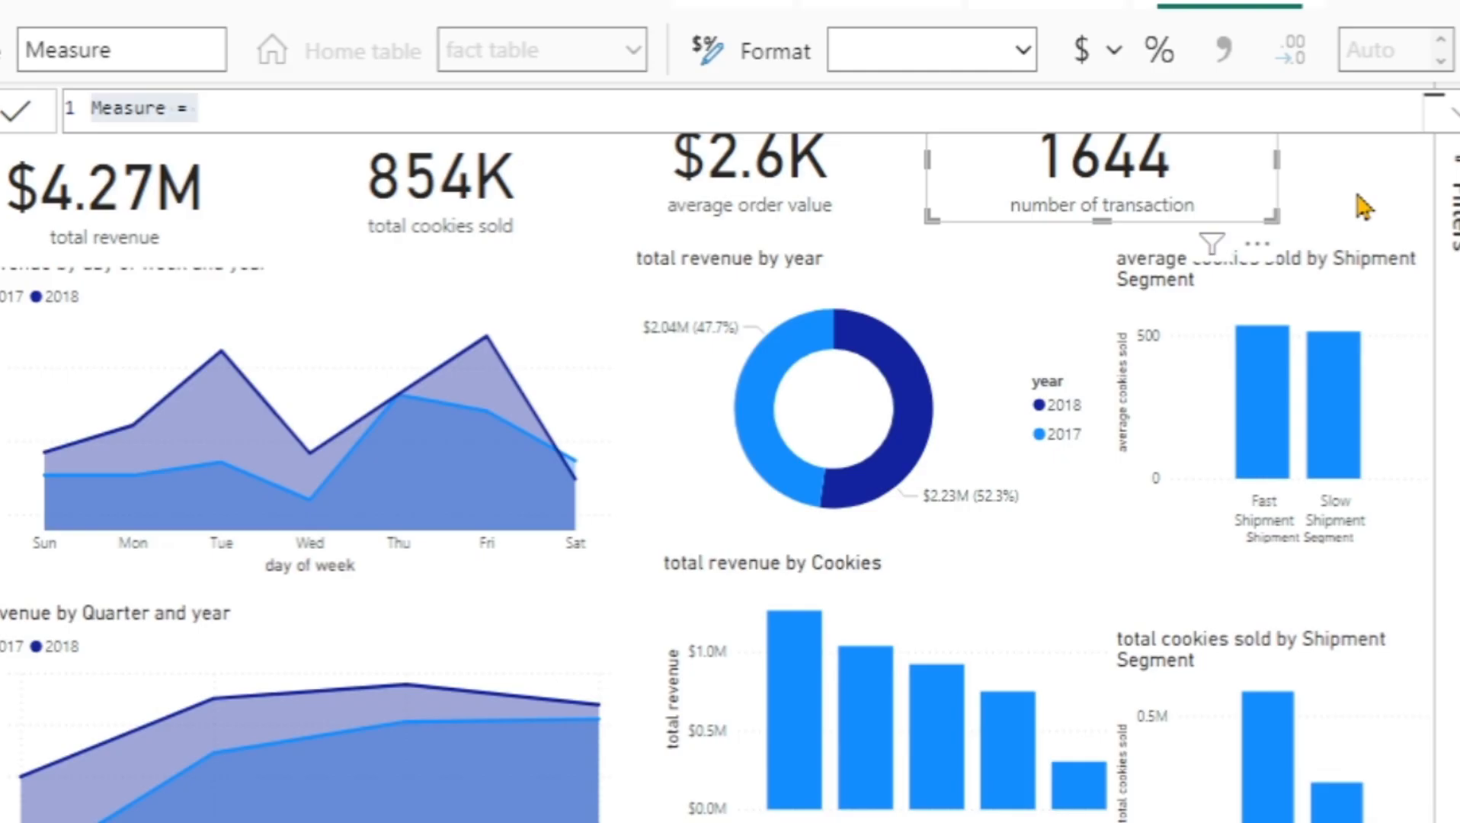
pyautogui.write('py')
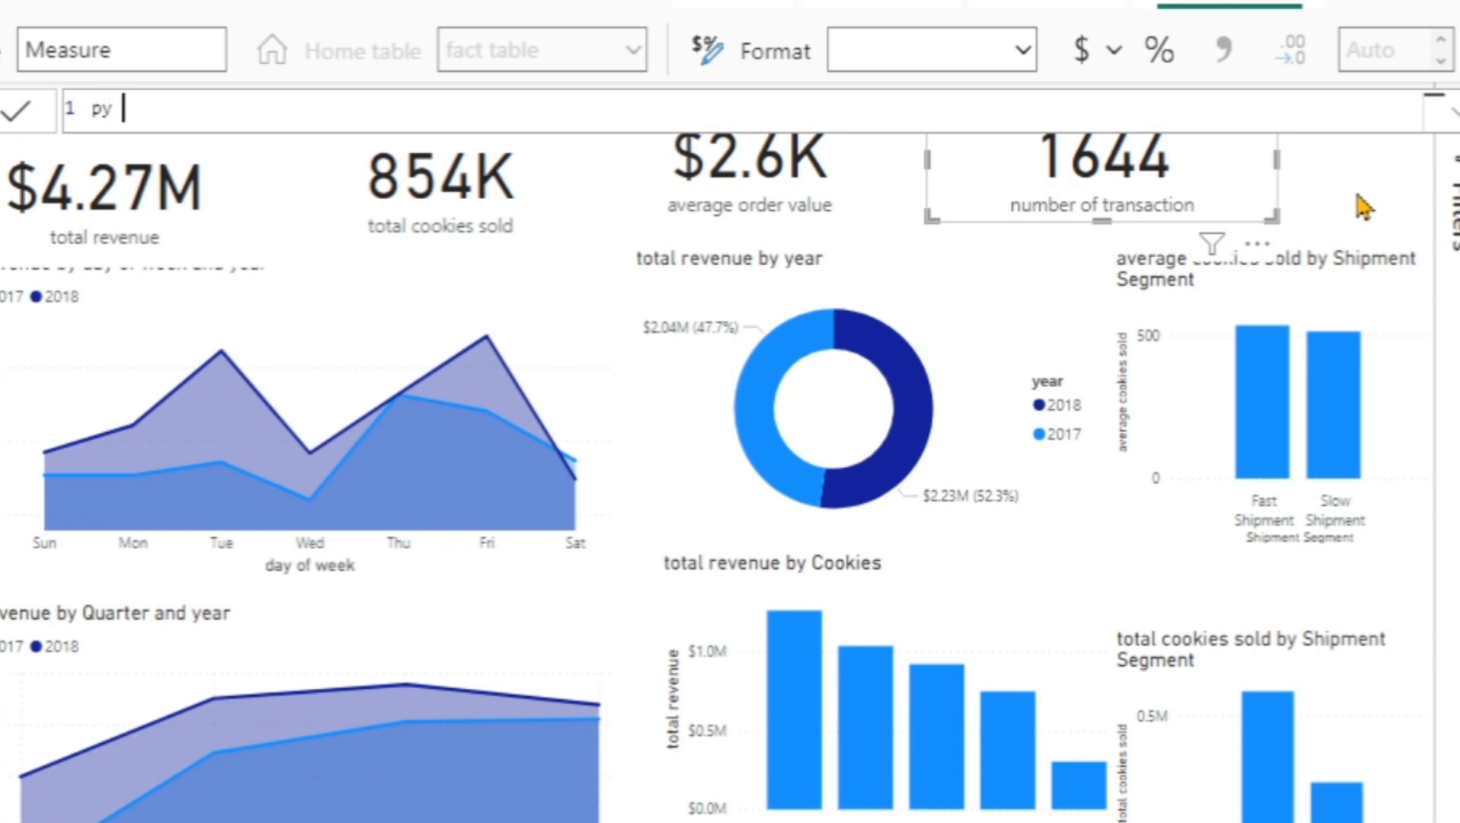
pyautogui.write(' revenue = cal')
pyautogui.press('Tab')
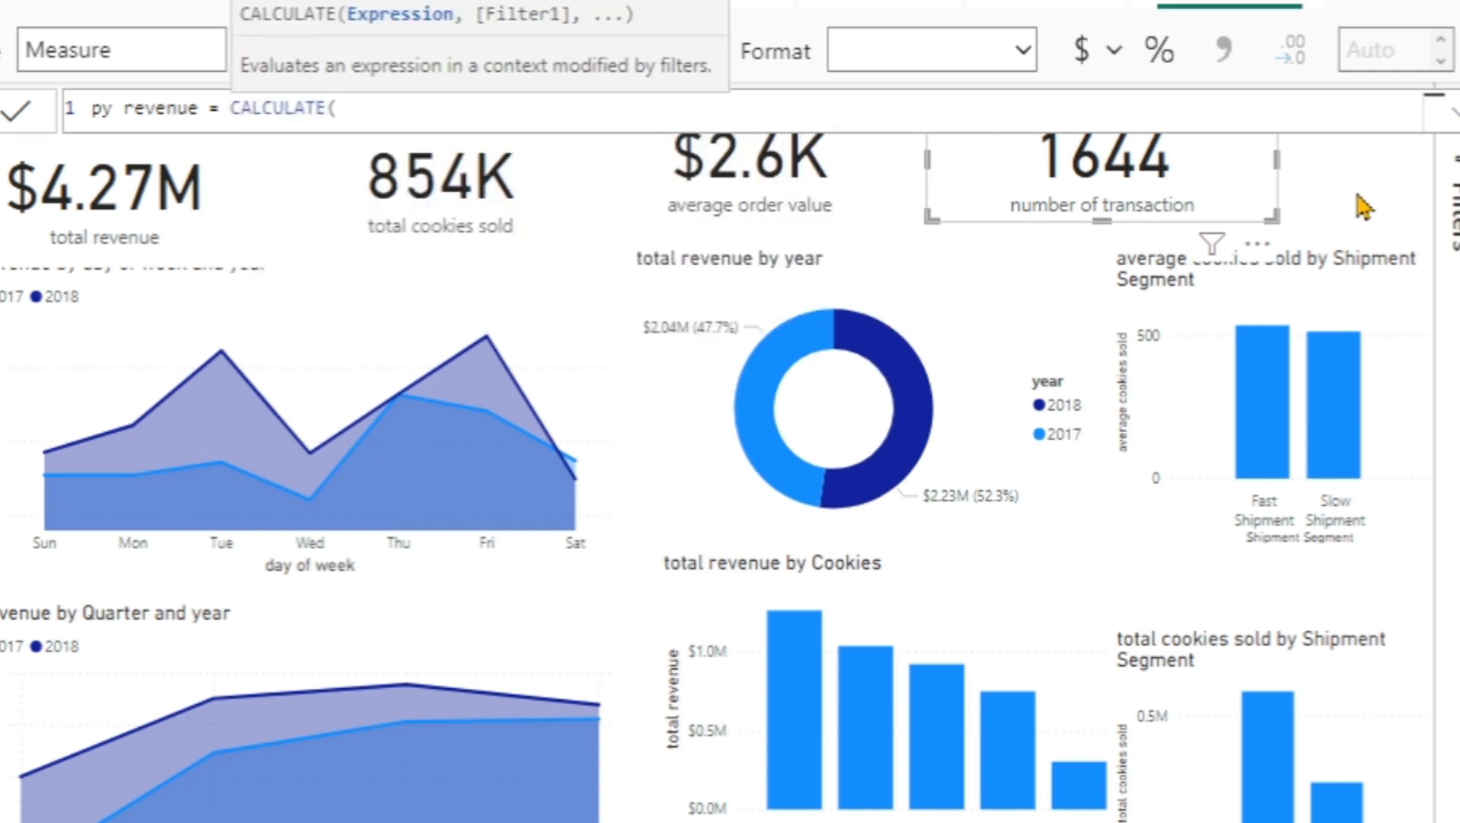
pyautogui.write('sum')
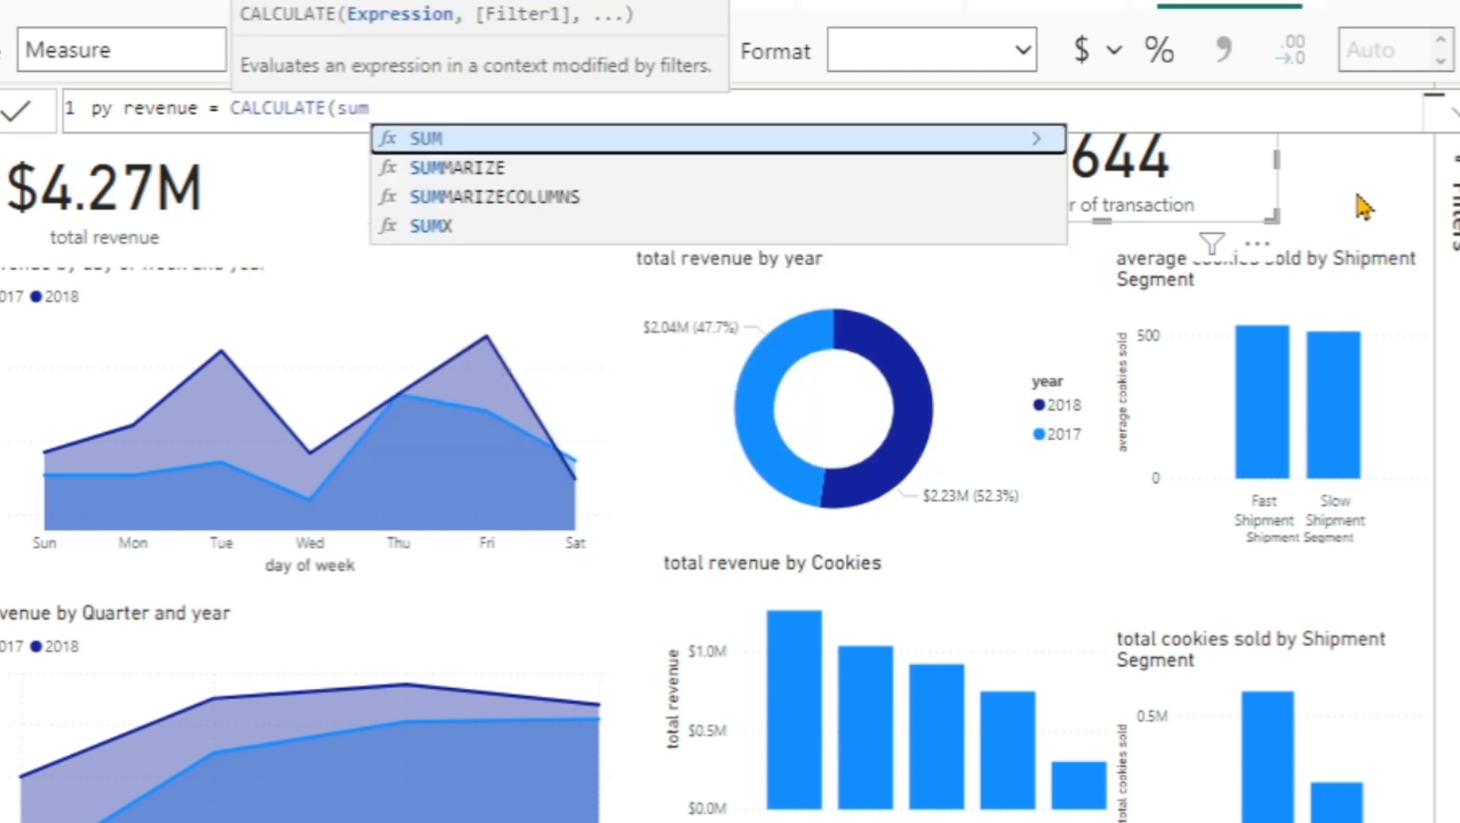
pyautogui.press('BackSpace')
pyautogui.press('BackSpace')
pyautogui.press('BackSpace')
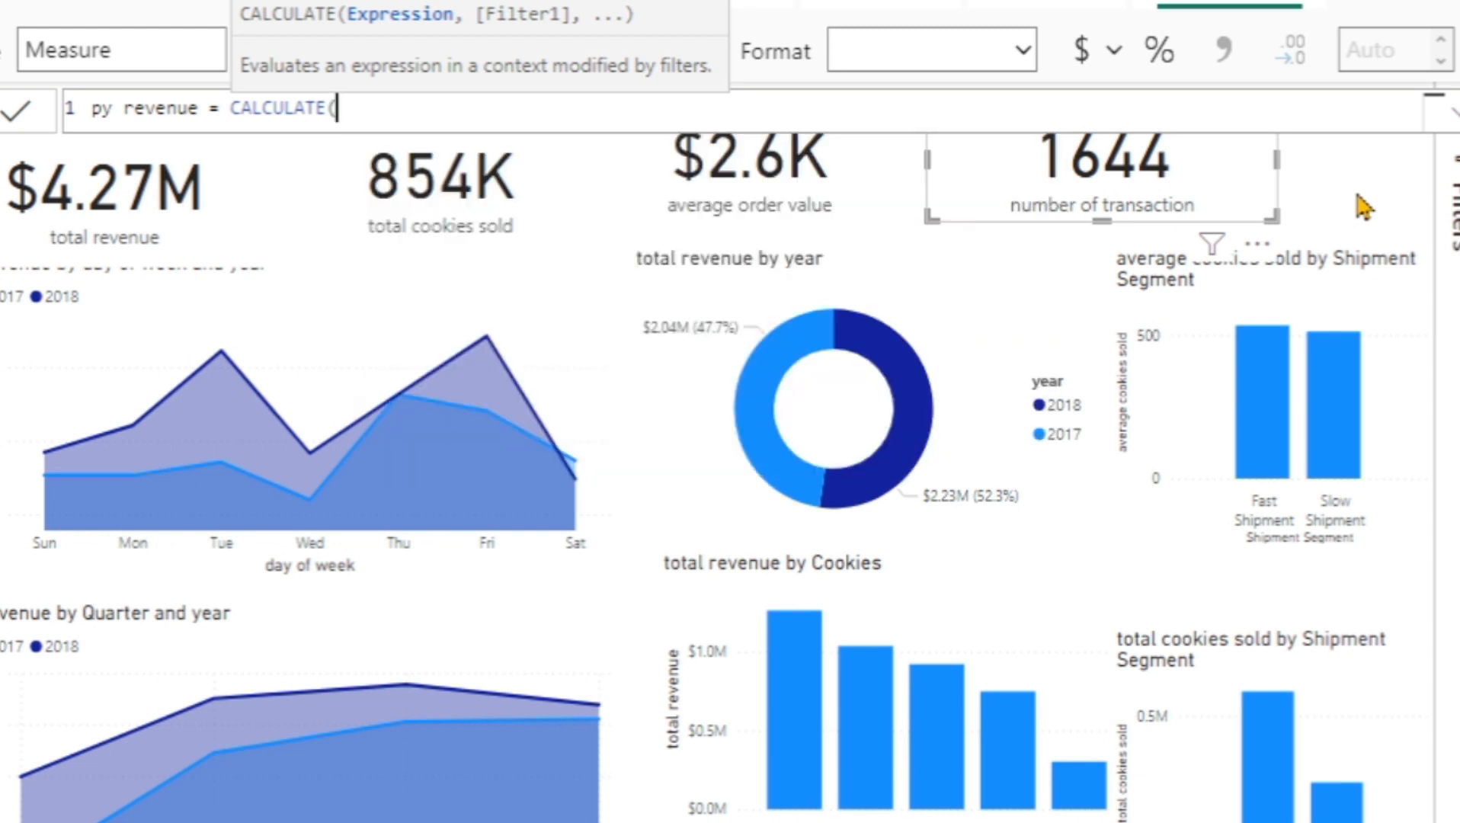
# Enter [total revenue] as the expression of the py revenue CALCULATE formula, followed by a comma for the filter.
pyautogui.write('tot')
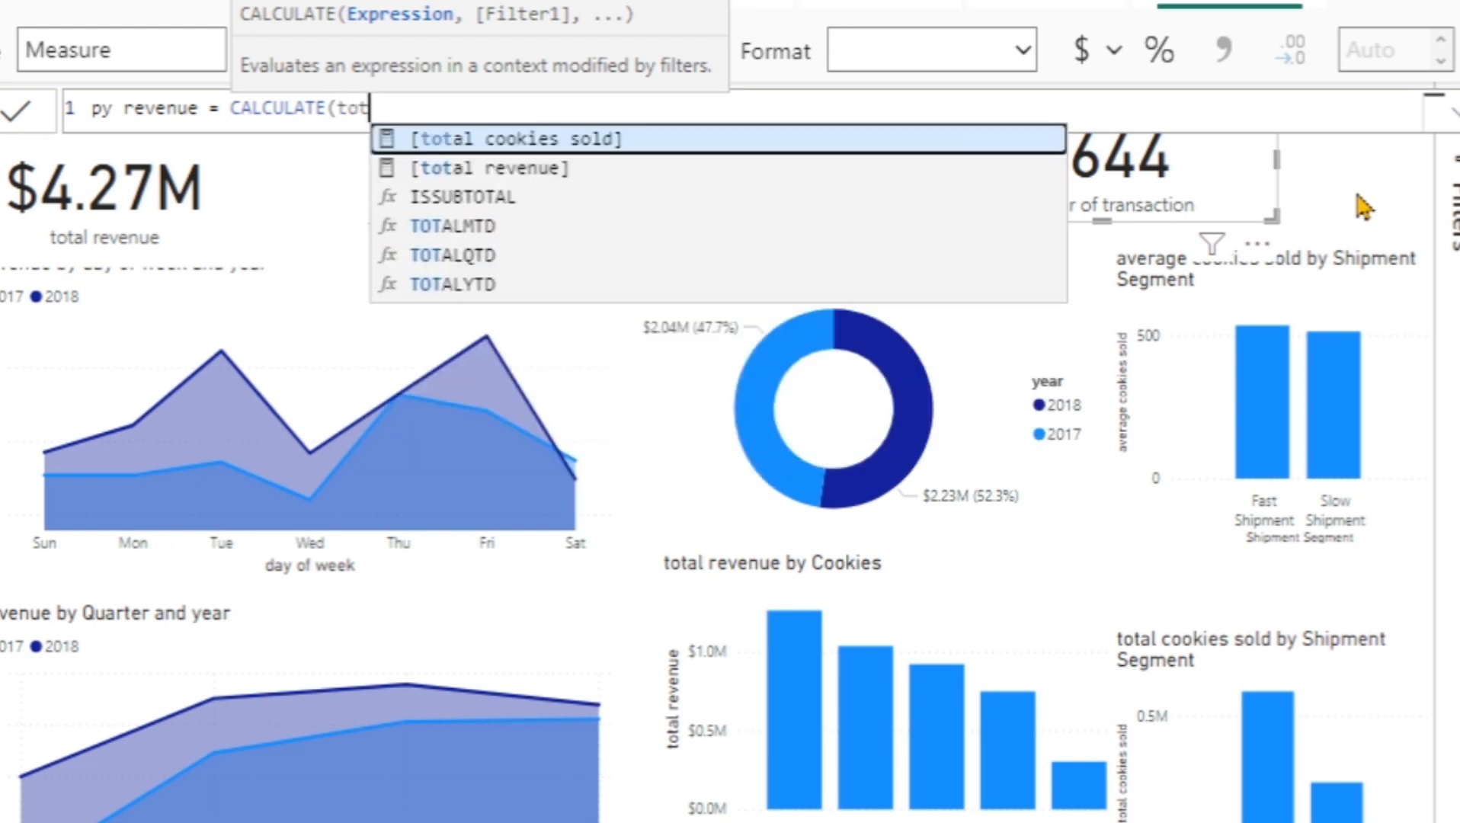
pyautogui.press('Down')
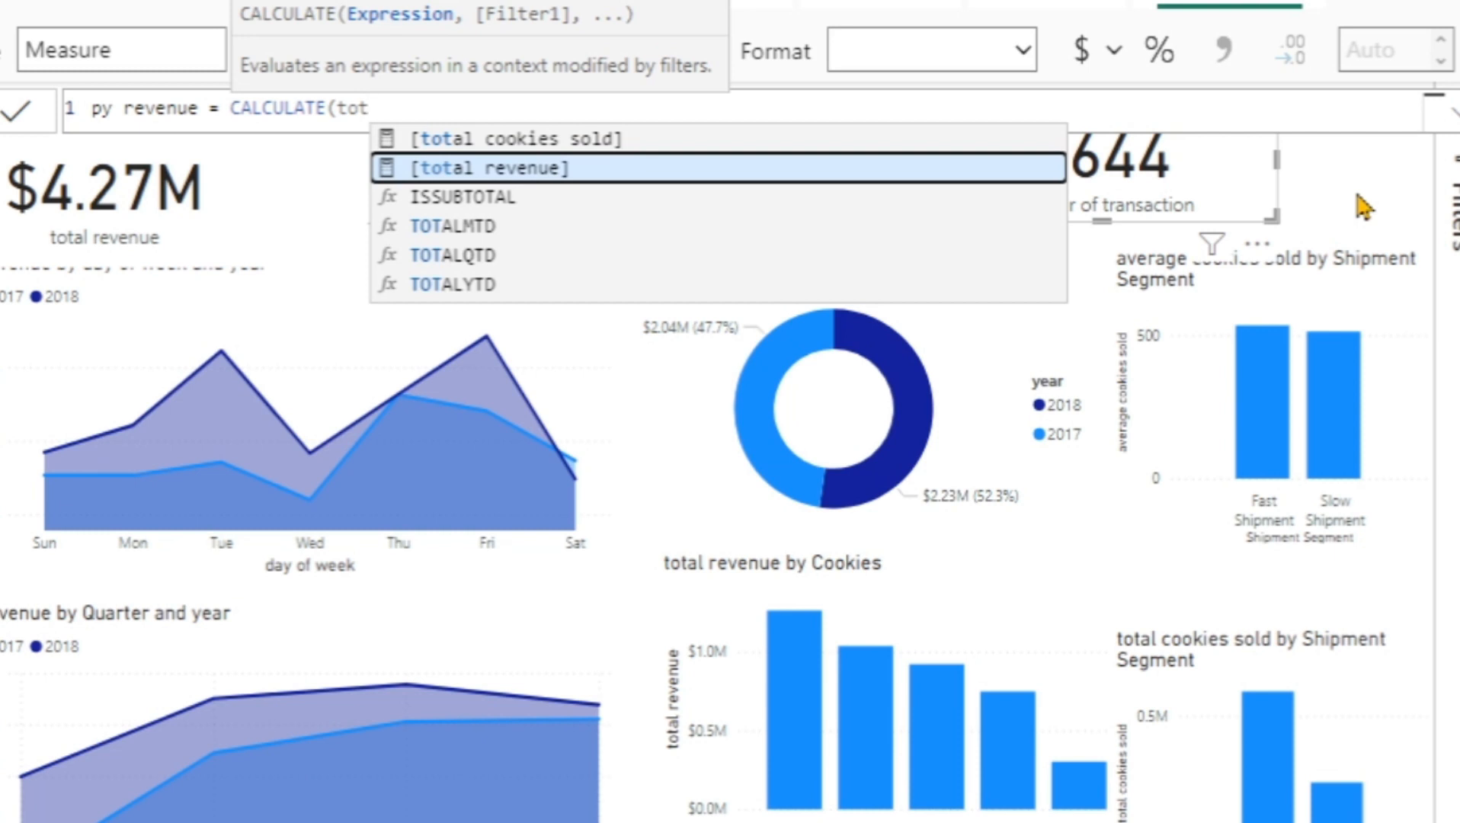
pyautogui.press('Tab')
pyautogui.write(',')
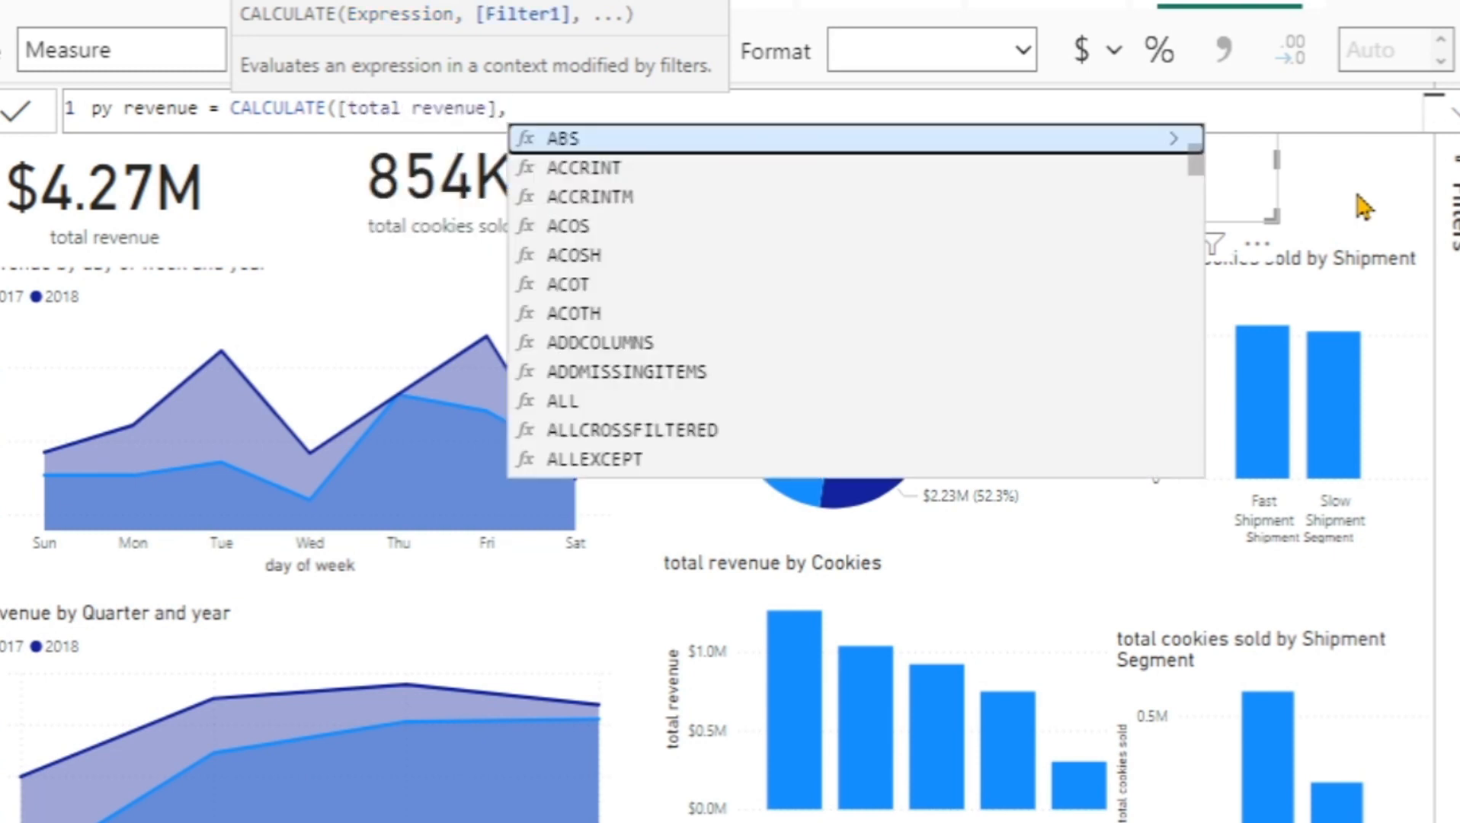
# Complete the py revenue formula with the filter SAMEPERIODLASTYEAR('calendar'[Date]) and commit the measure.
pyautogui.write('same')
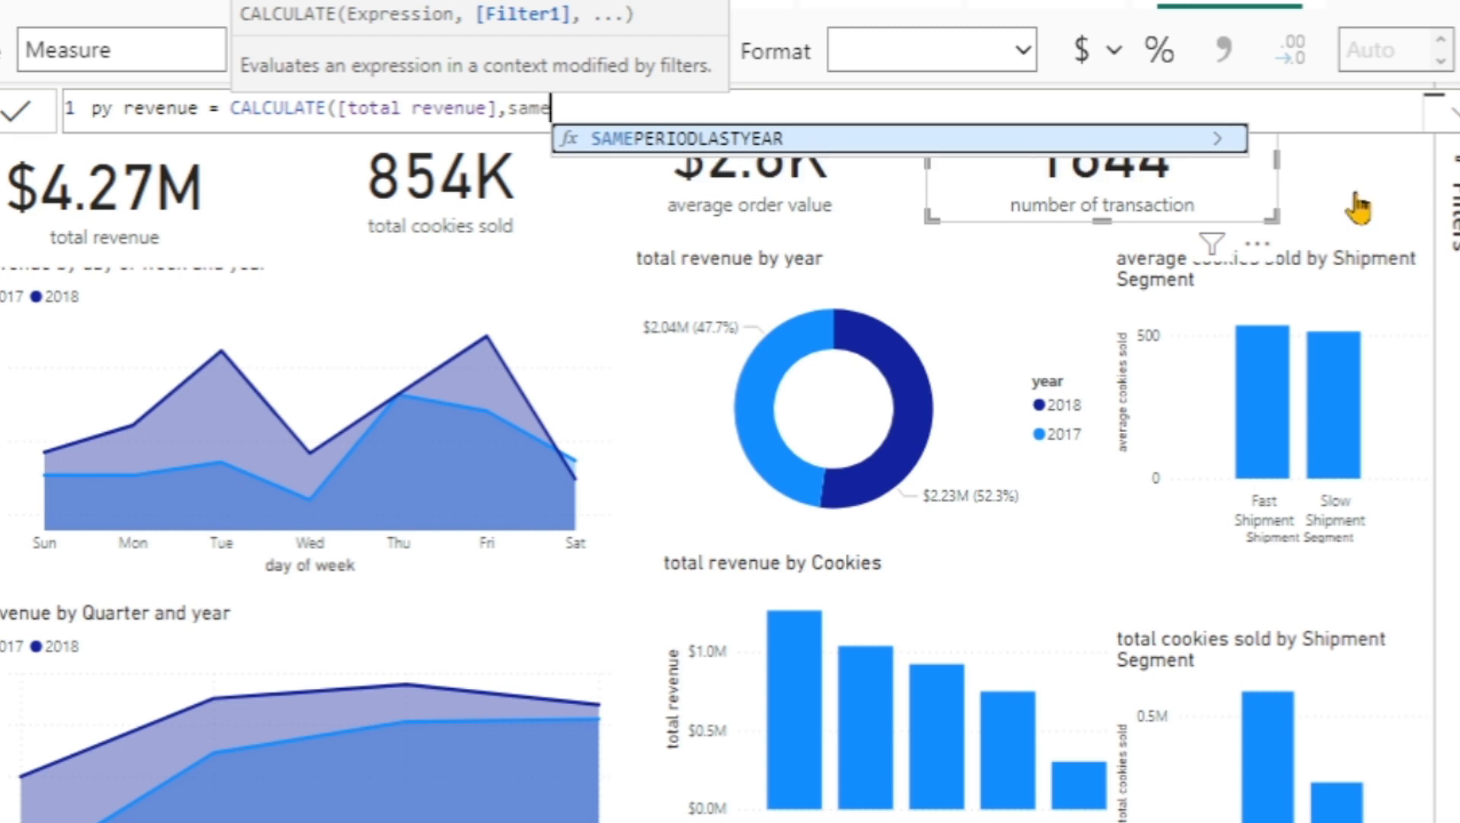
pyautogui.press('Tab')
pyautogui.write('c')
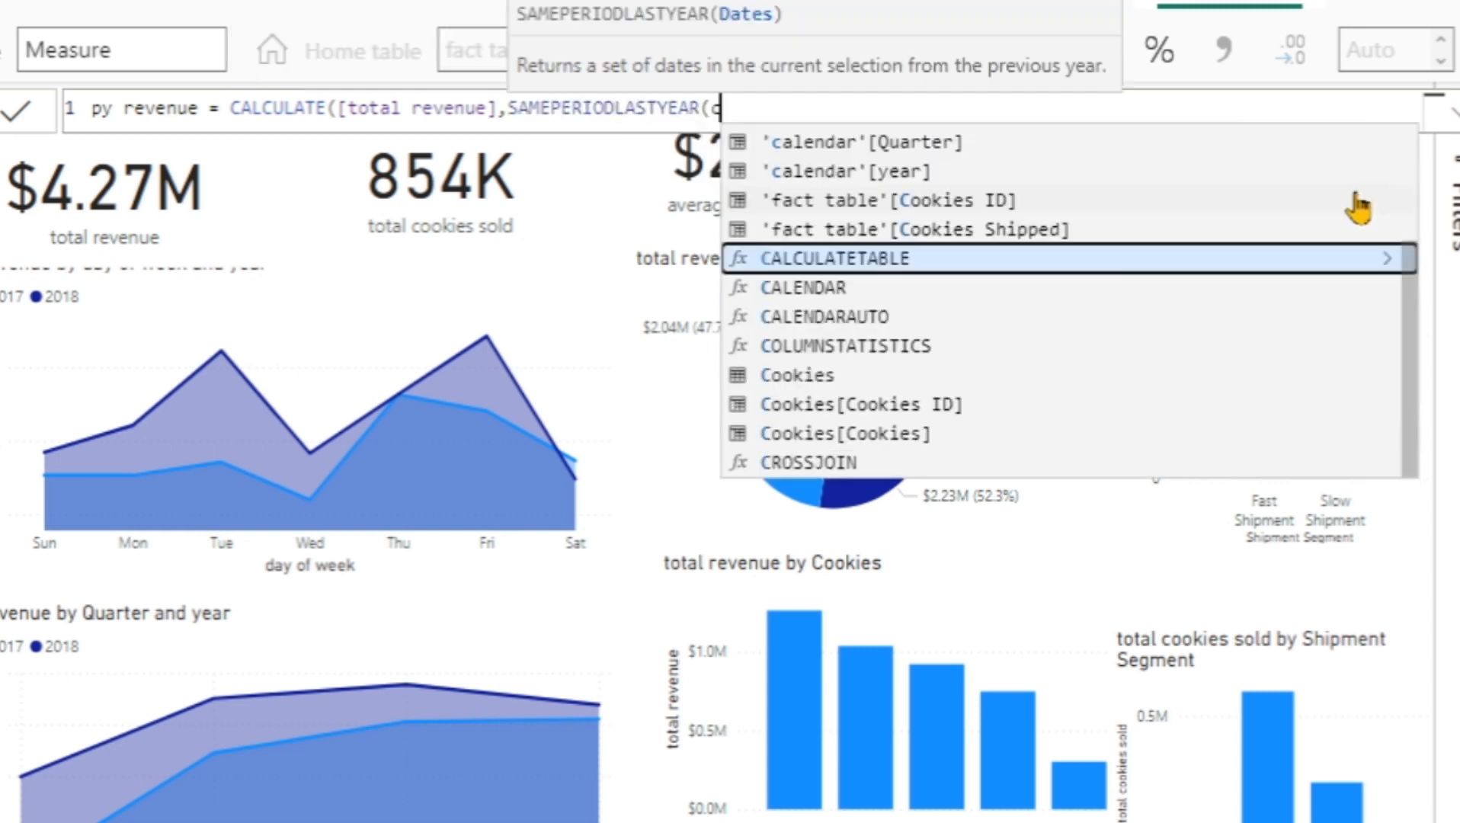
pyautogui.write('al')
pyautogui.press('Up')
pyautogui.press('Up')
pyautogui.press('Up')
pyautogui.press('Up')
pyautogui.press('Up')
pyautogui.press('Up')
pyautogui.press('Up')
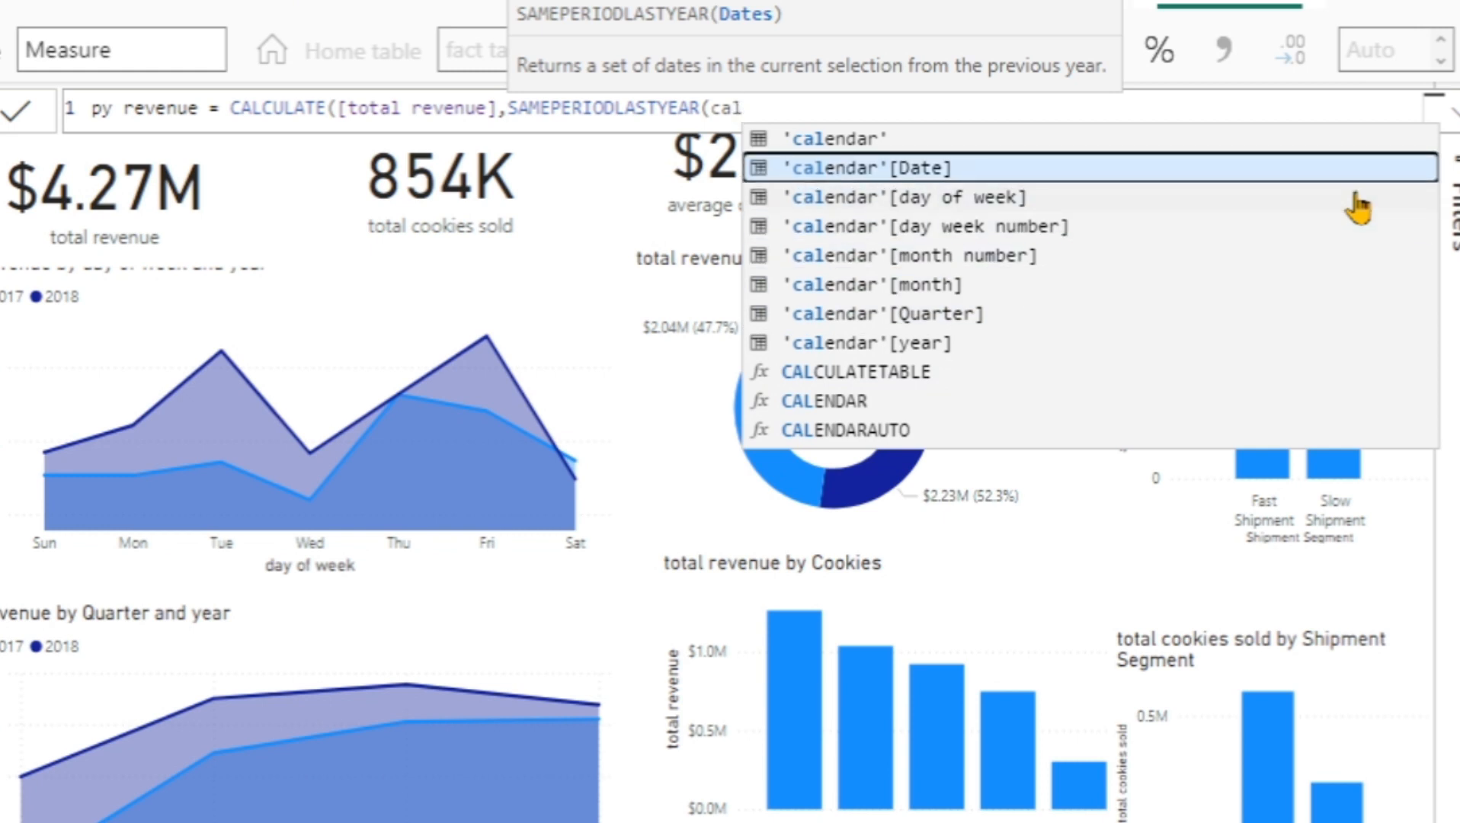
pyautogui.press('Tab')
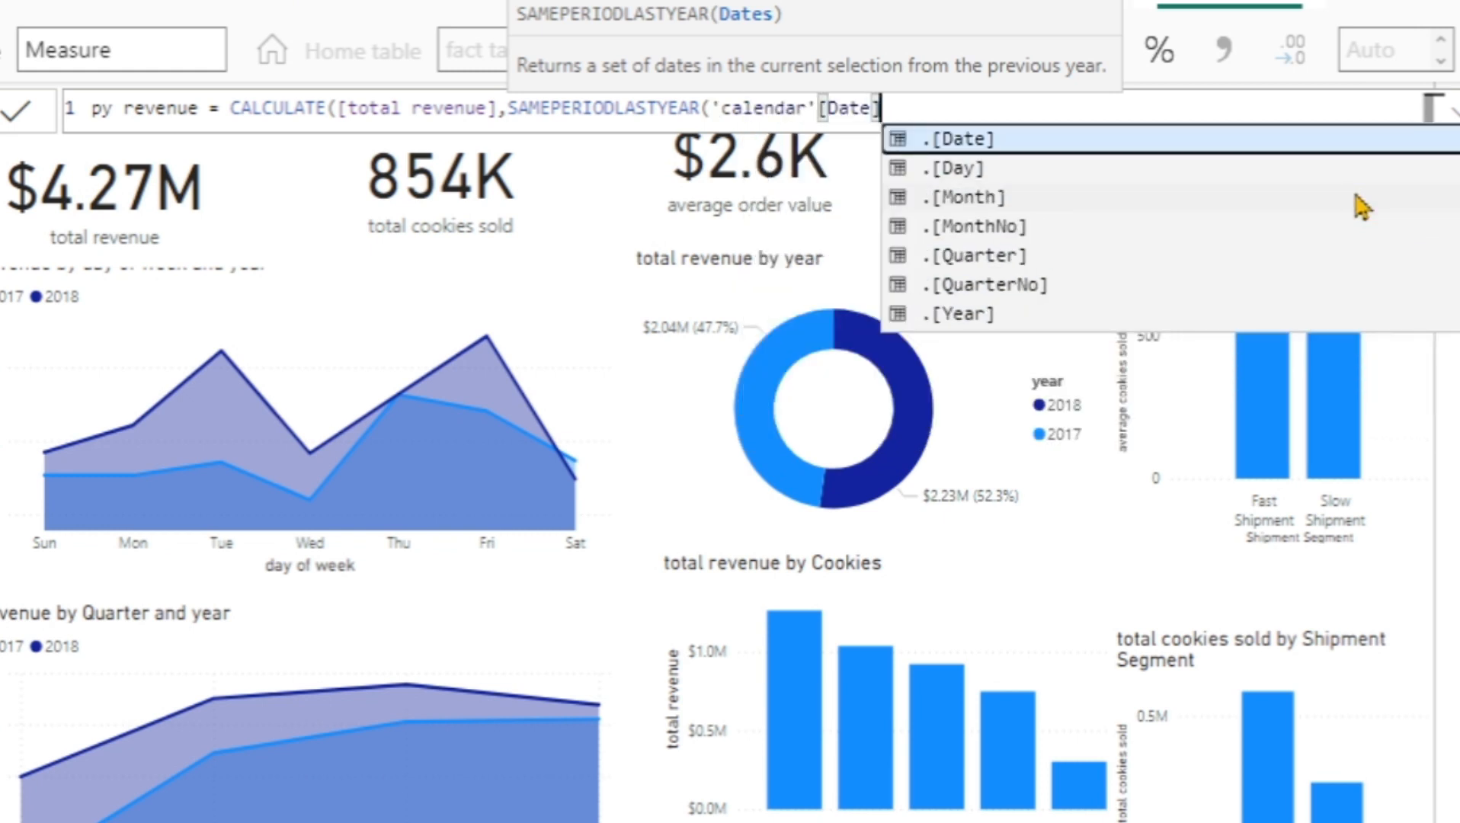
pyautogui.write(')')
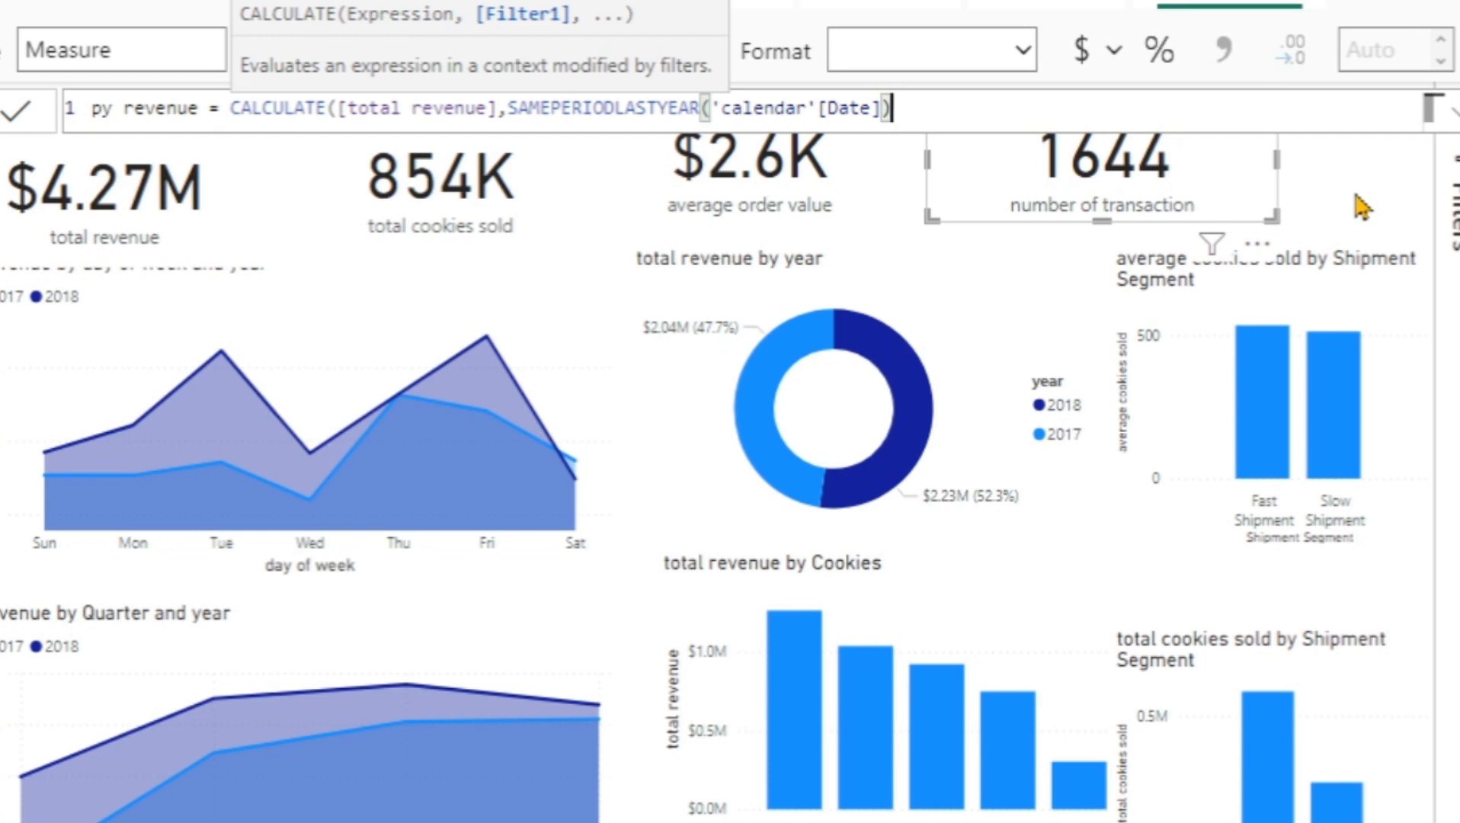
pyautogui.write(')')
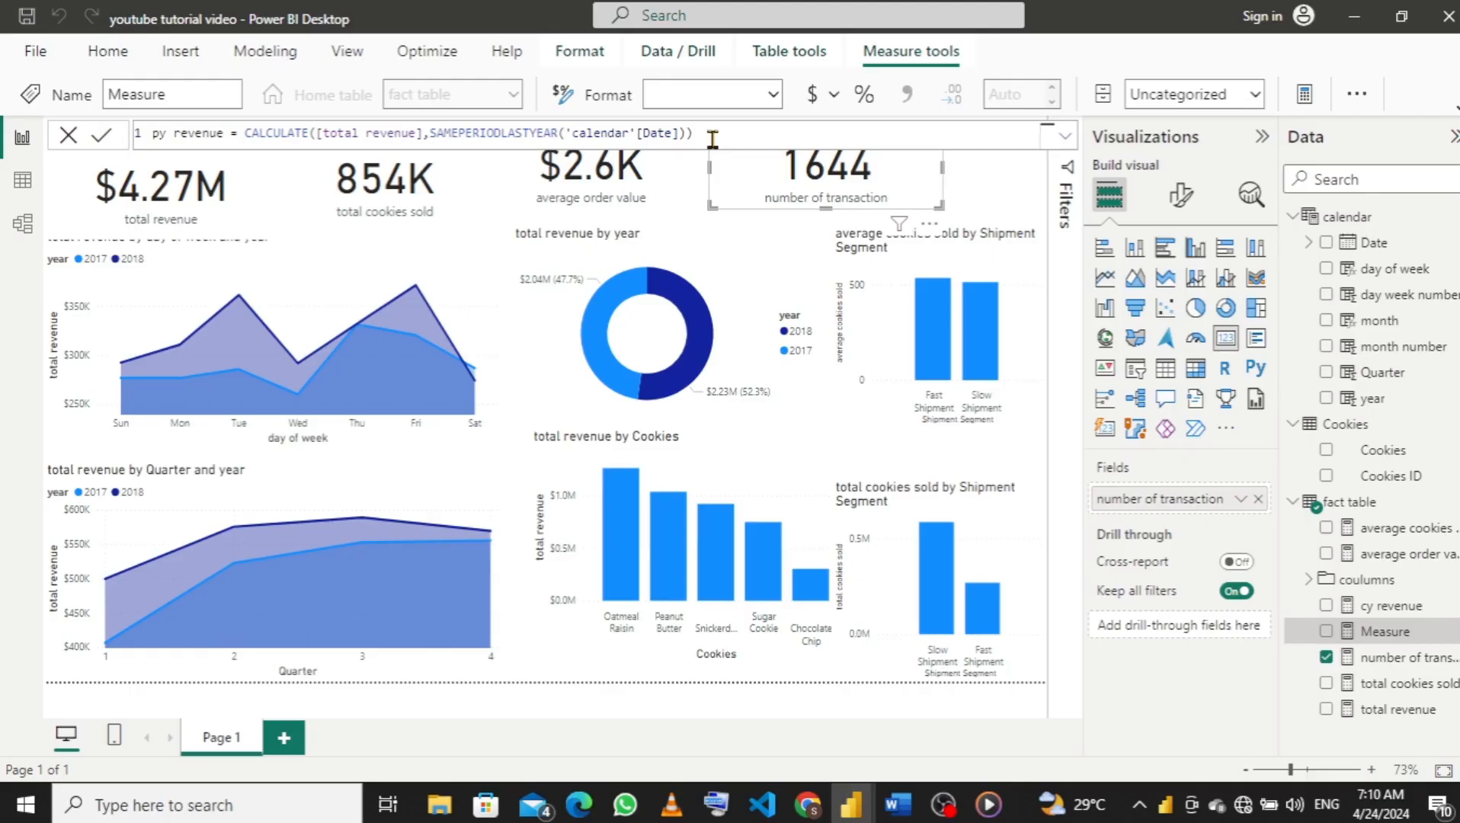
pyautogui.press('Return')
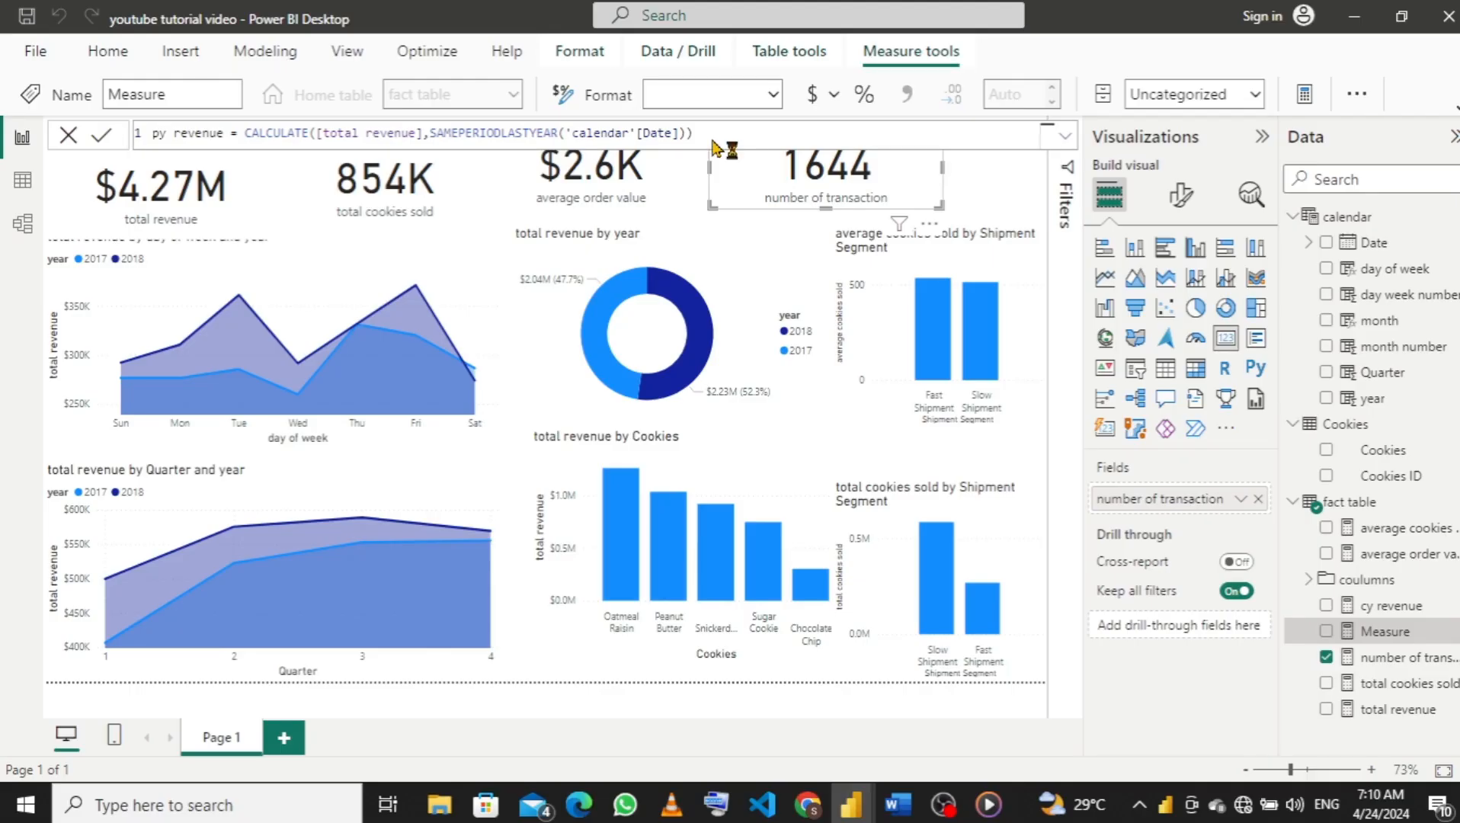
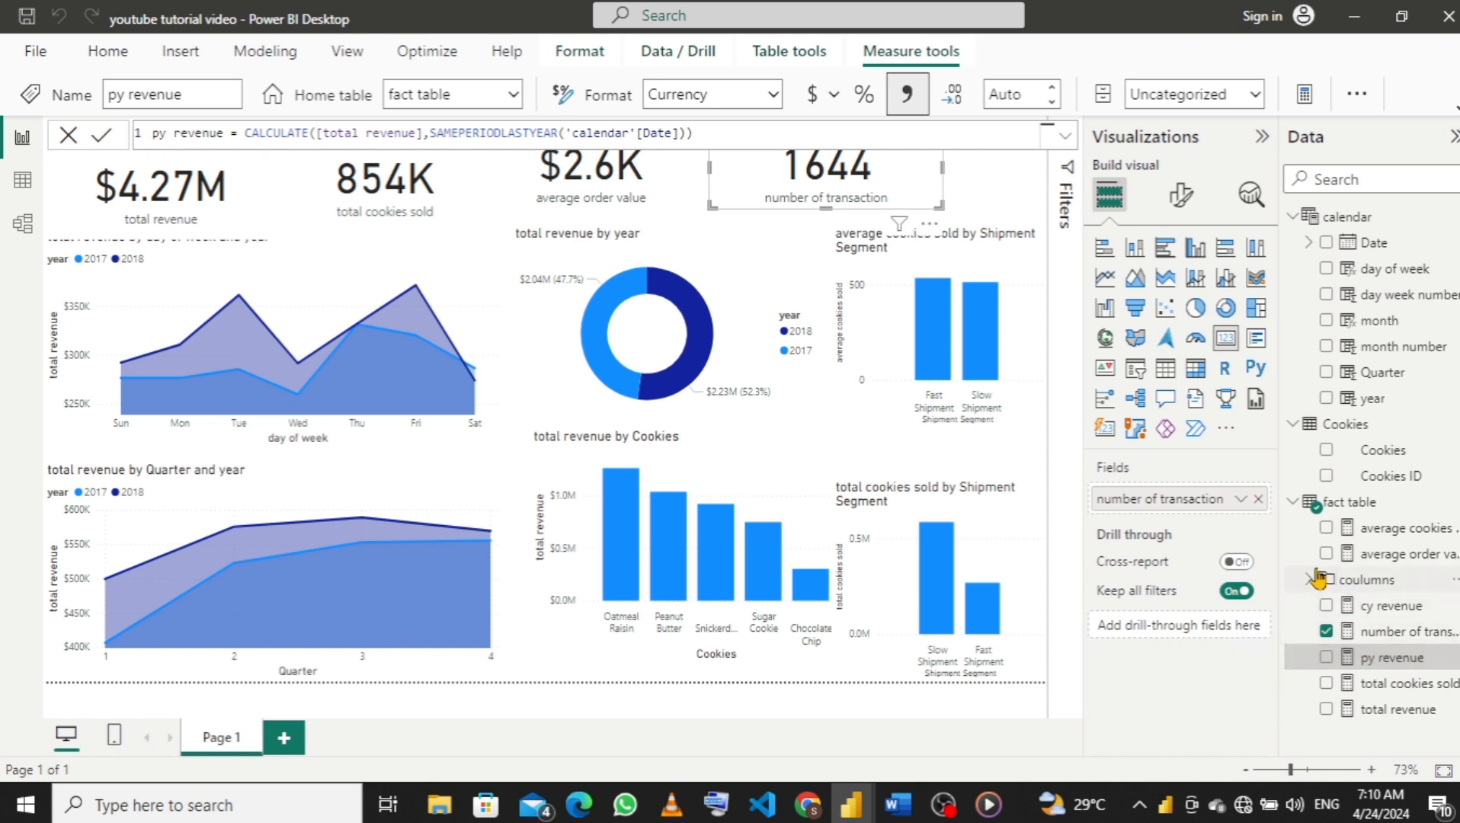
# Start another fact table measure named yoy growth.
pyautogui.rightClick(1334, 509)
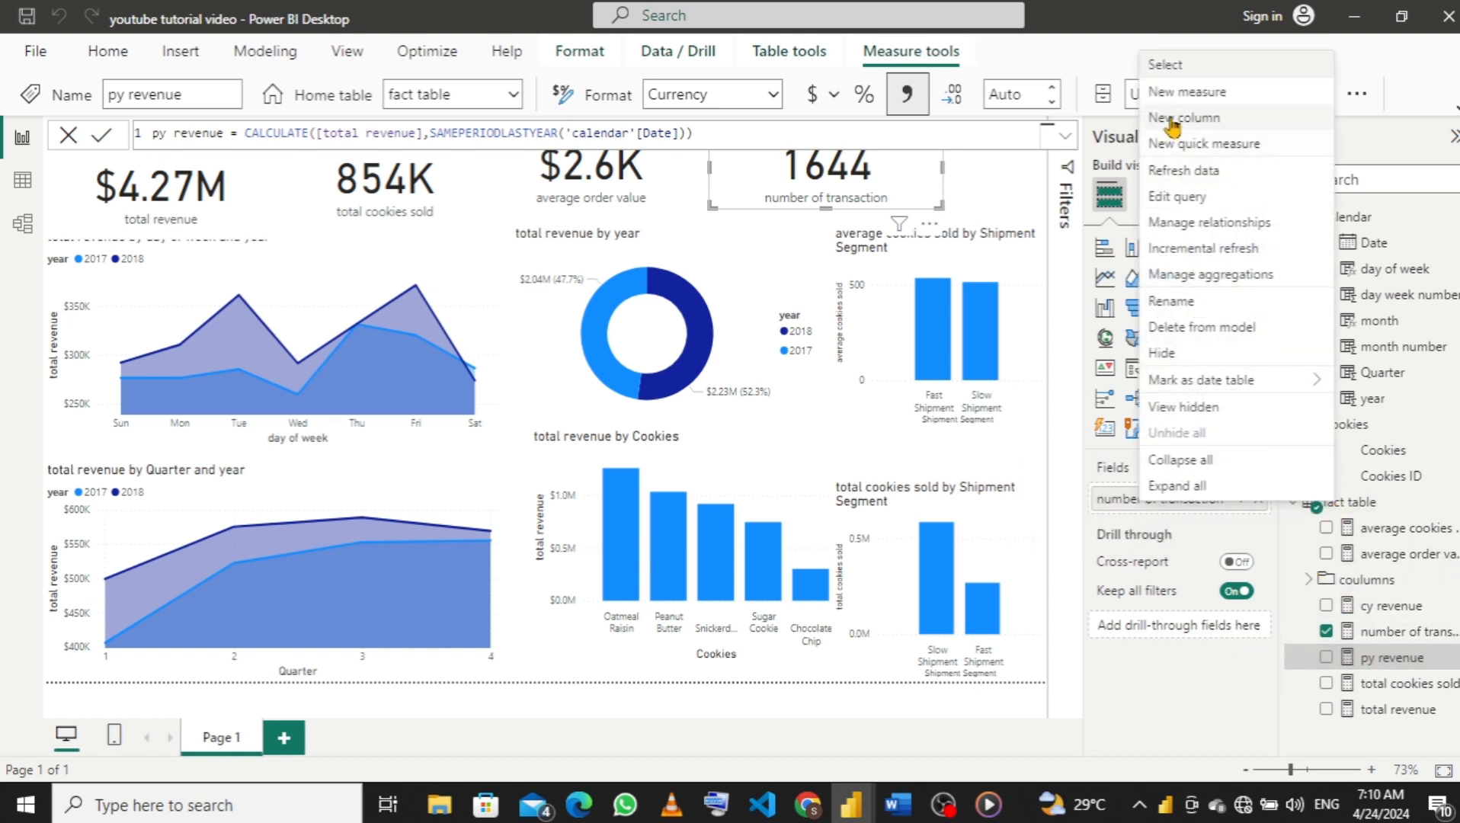
pyautogui.click(1178, 97)
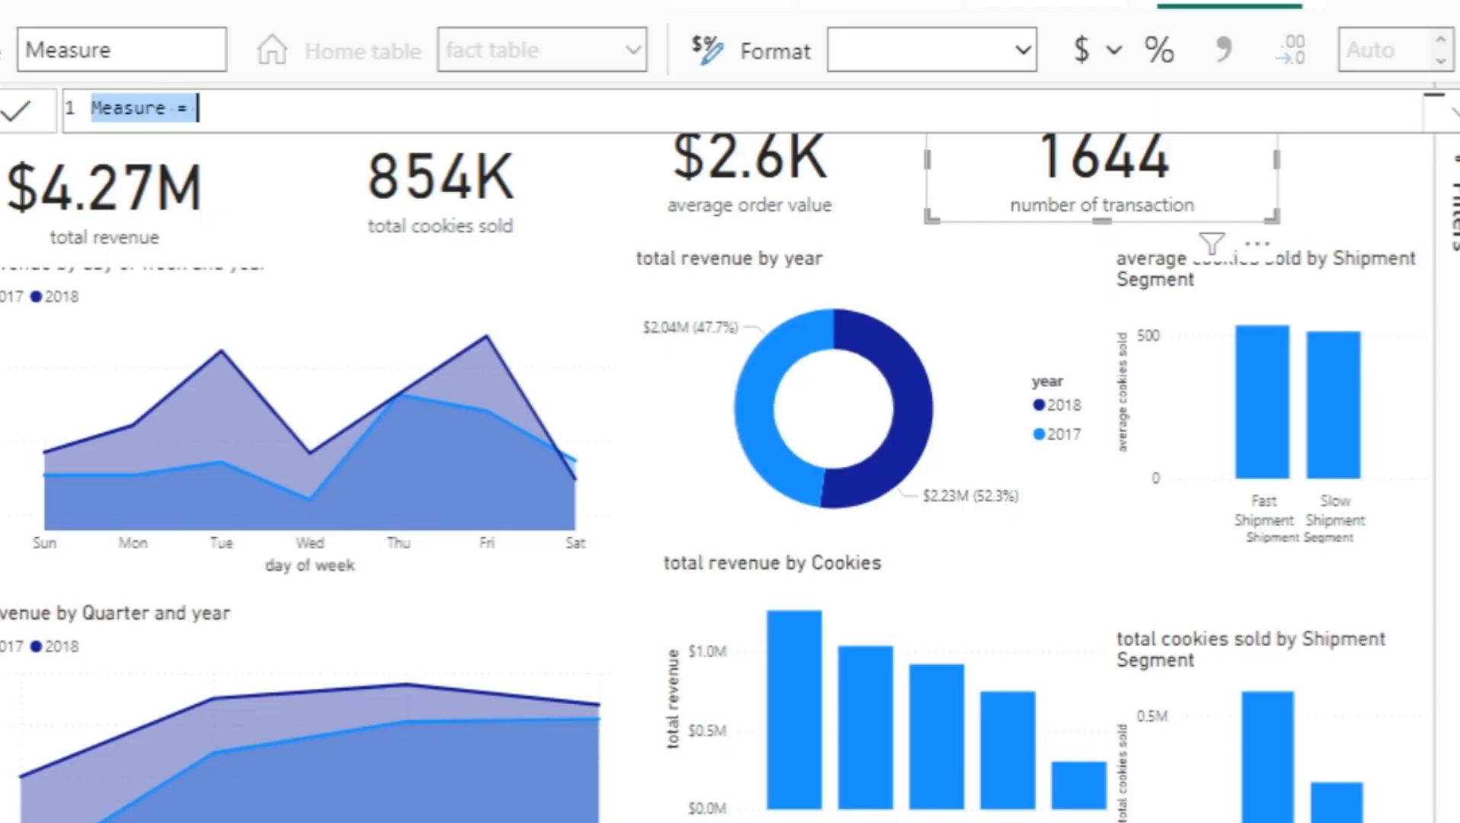
pyautogui.write('y')
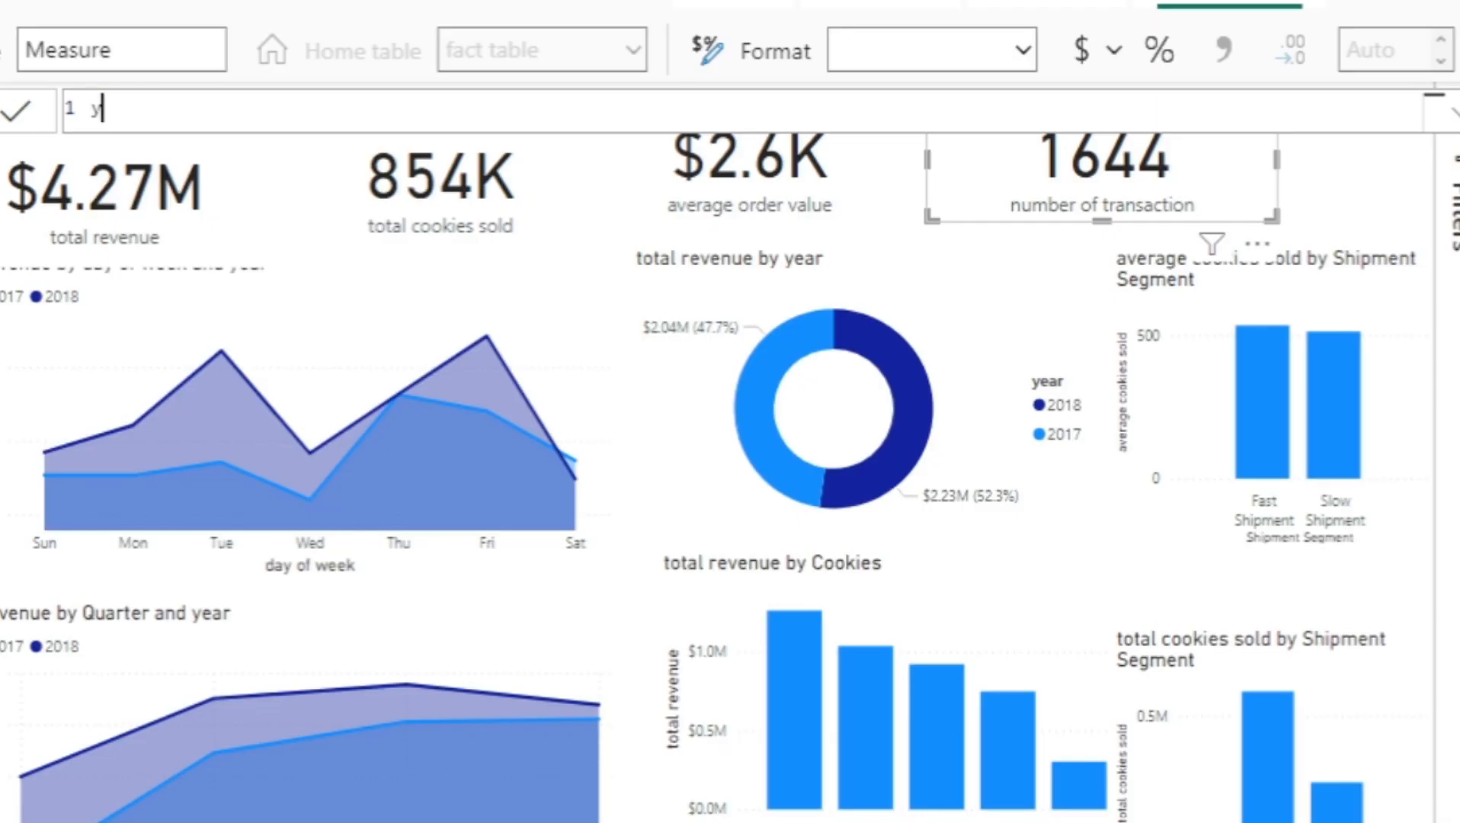
pyautogui.write('oy growth = ')
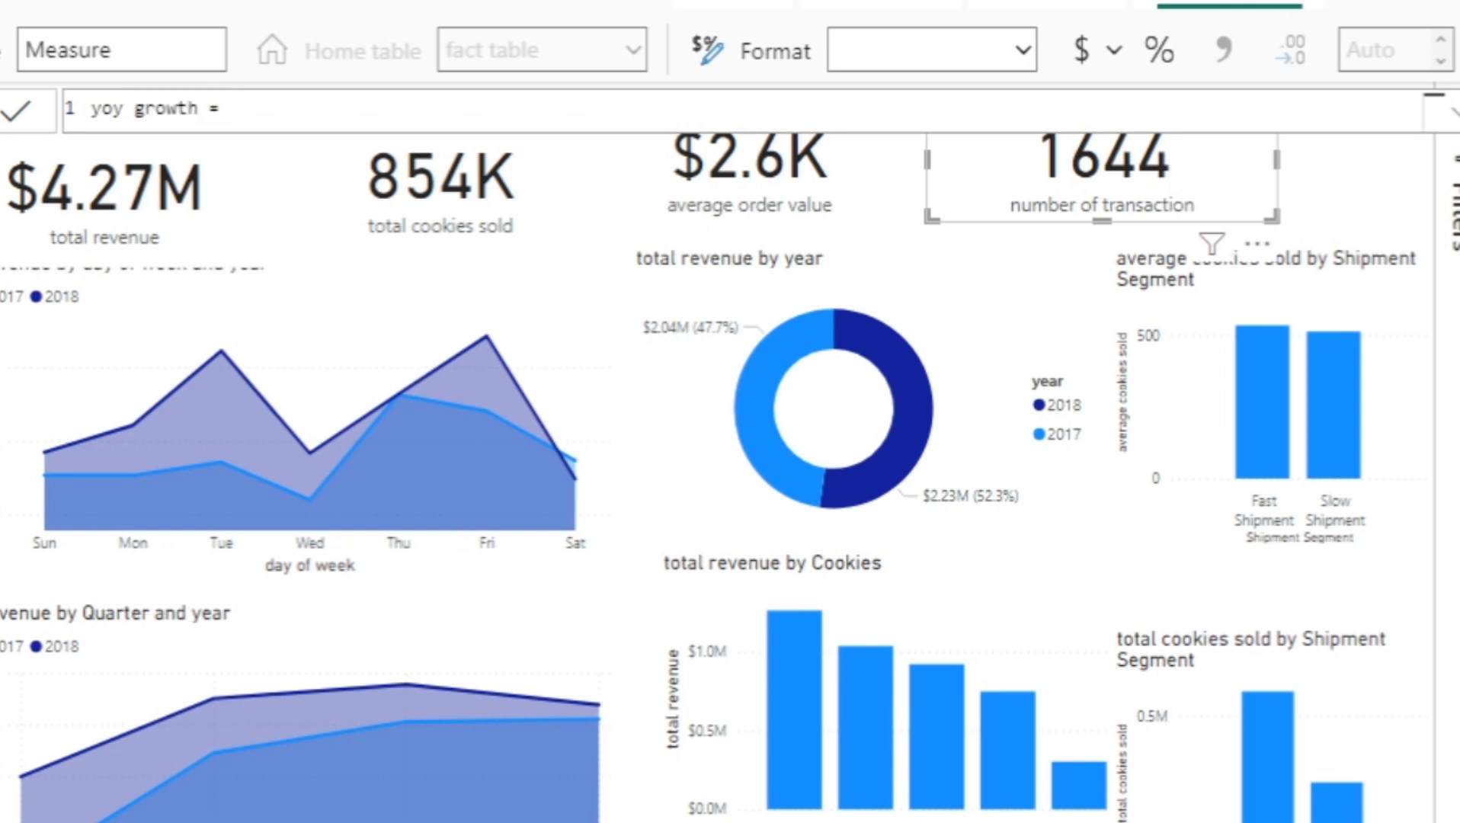
# Enter [py revenue] as the yoy growth expression and add an opening parenthesis in front of it.
pyautogui.write('py')
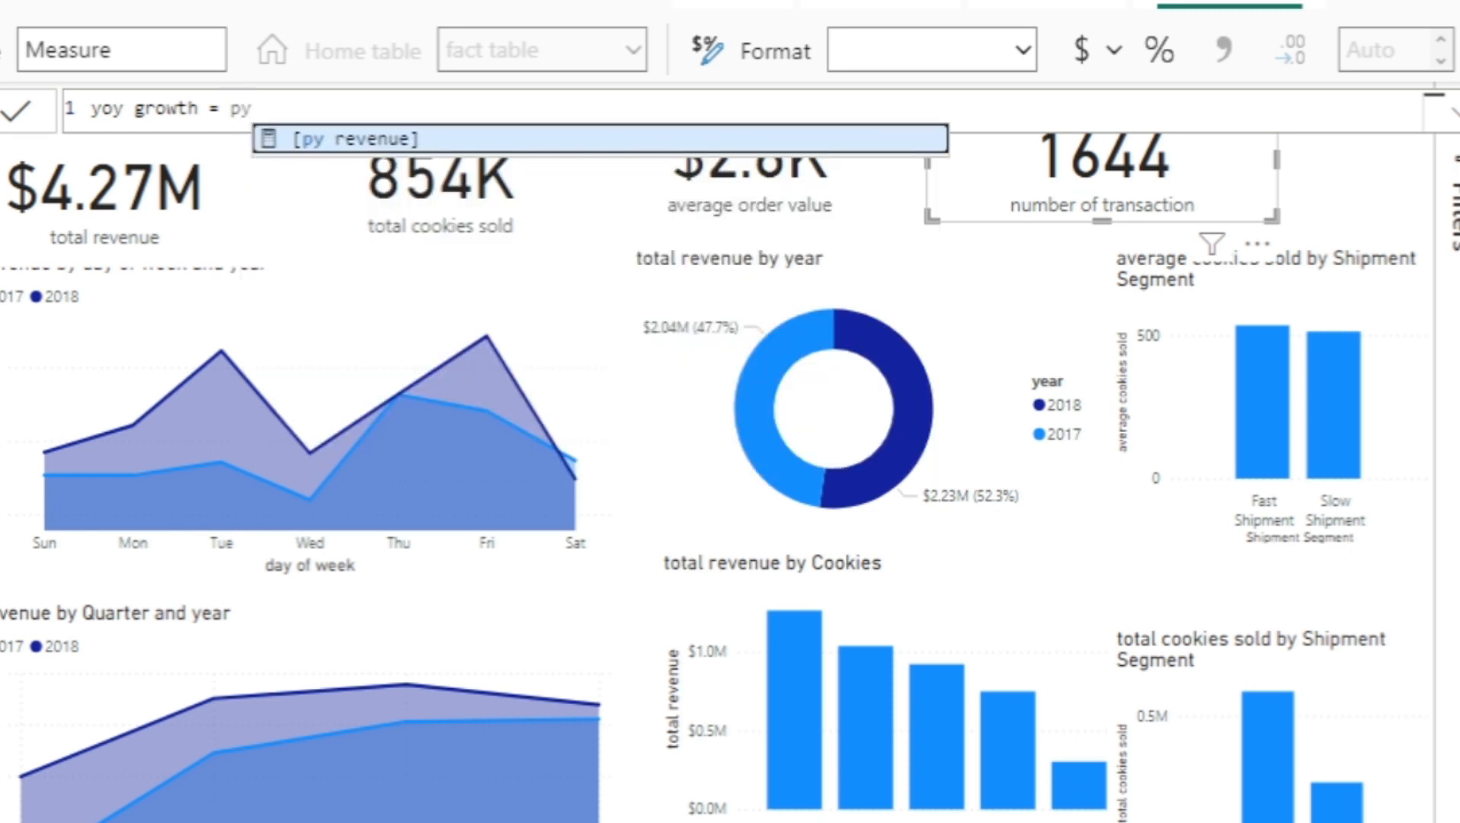
pyautogui.press('Tab')
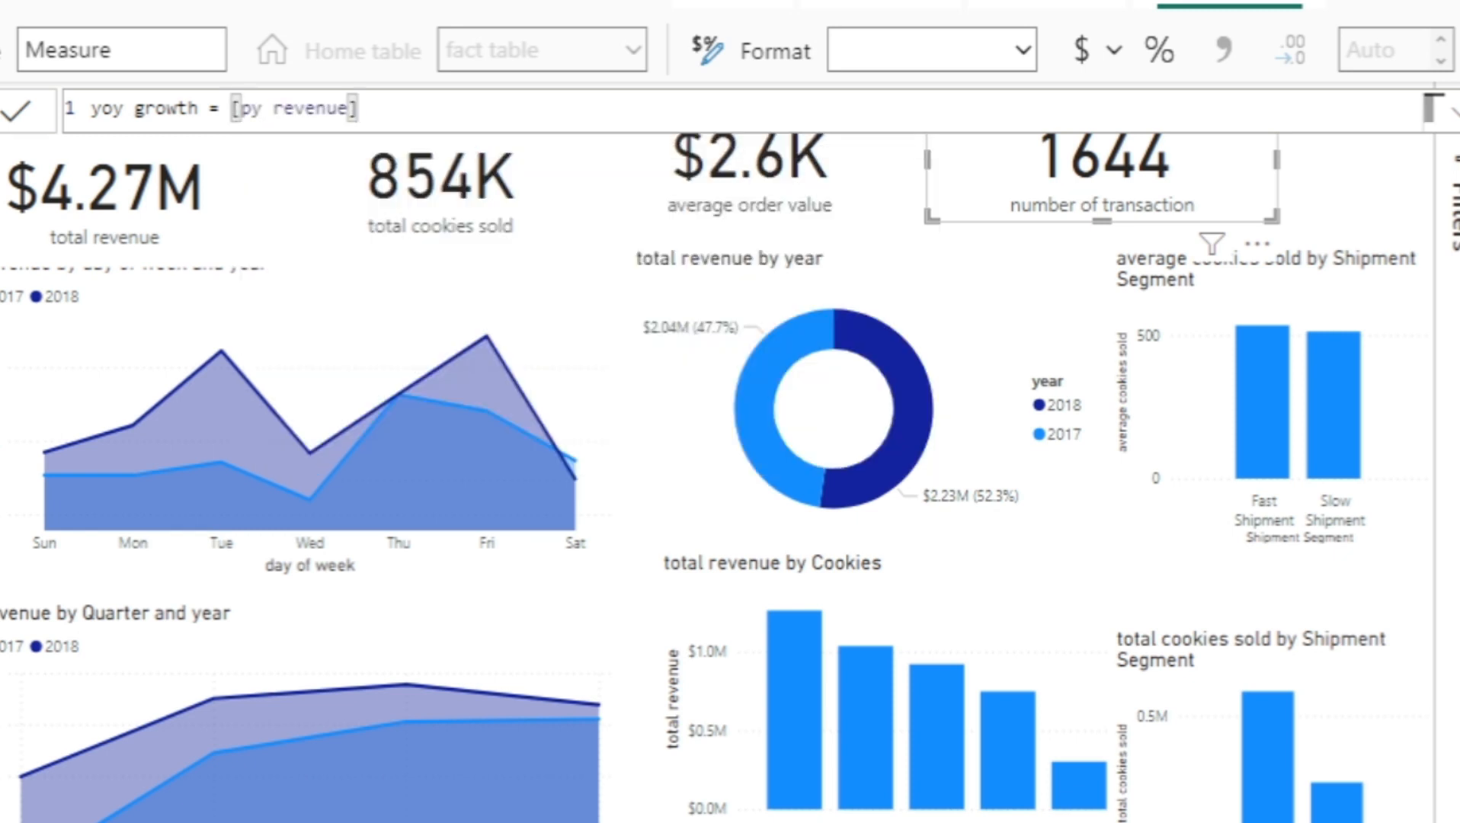
pyautogui.click(223, 114)
pyautogui.click(231, 108)
pyautogui.write('[')
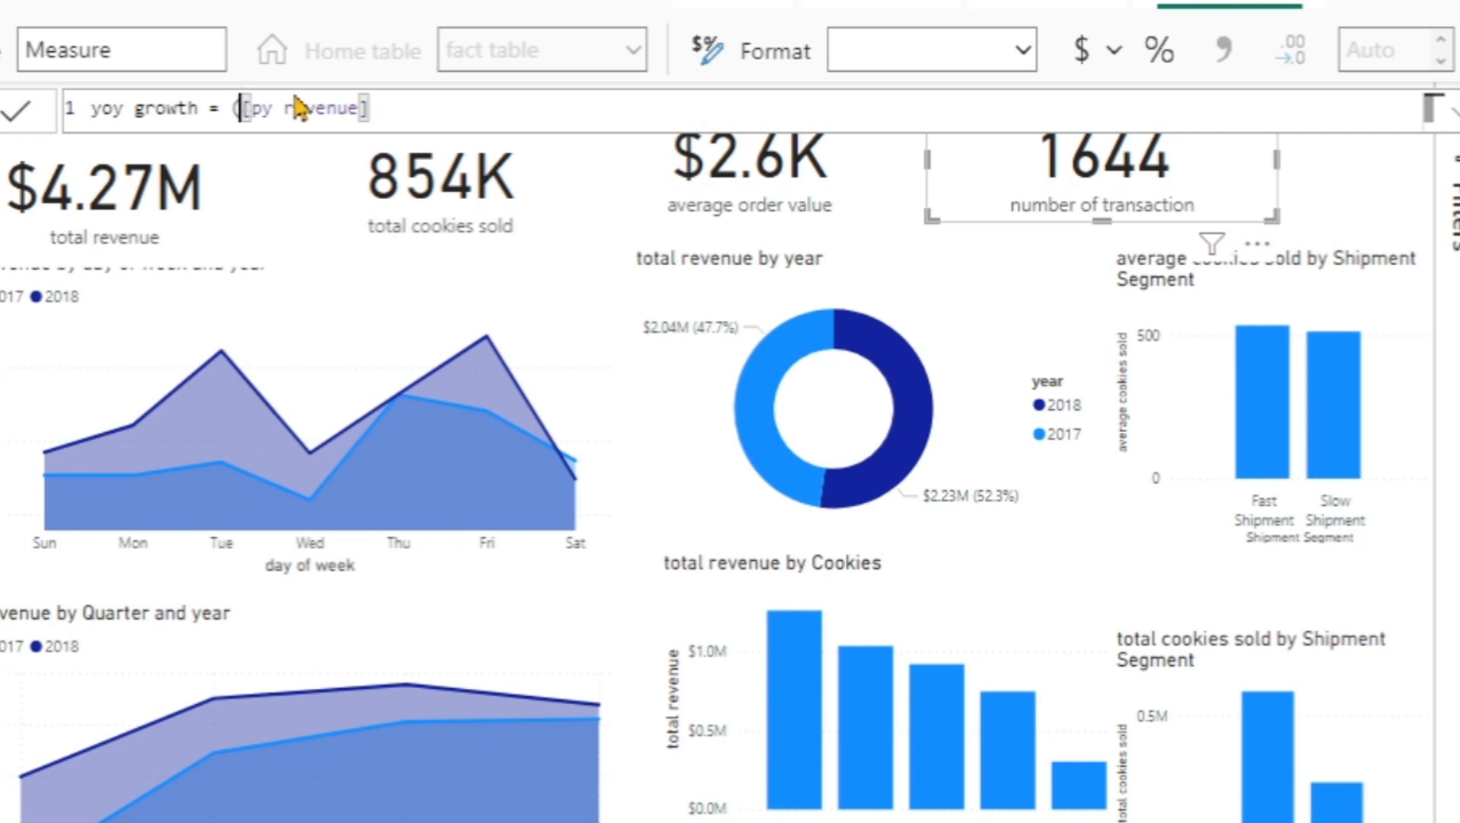
# Delete the [py revenue] reference from the yoy growth formula, keeping the opening parenthesis.
pyautogui.press('BackSpace')
pyautogui.press('BackSpace')
pyautogui.press('BackSpace')
pyautogui.press('BackSpace')
pyautogui.press('BackSpace')
pyautogui.press('BackSpace')
pyautogui.press('BackSpace')
pyautogui.press('BackSpace')
pyautogui.press('BackSpace')
pyautogui.press('BackSpace')
pyautogui.press('BackSpace')
pyautogui.press('BackSpace')
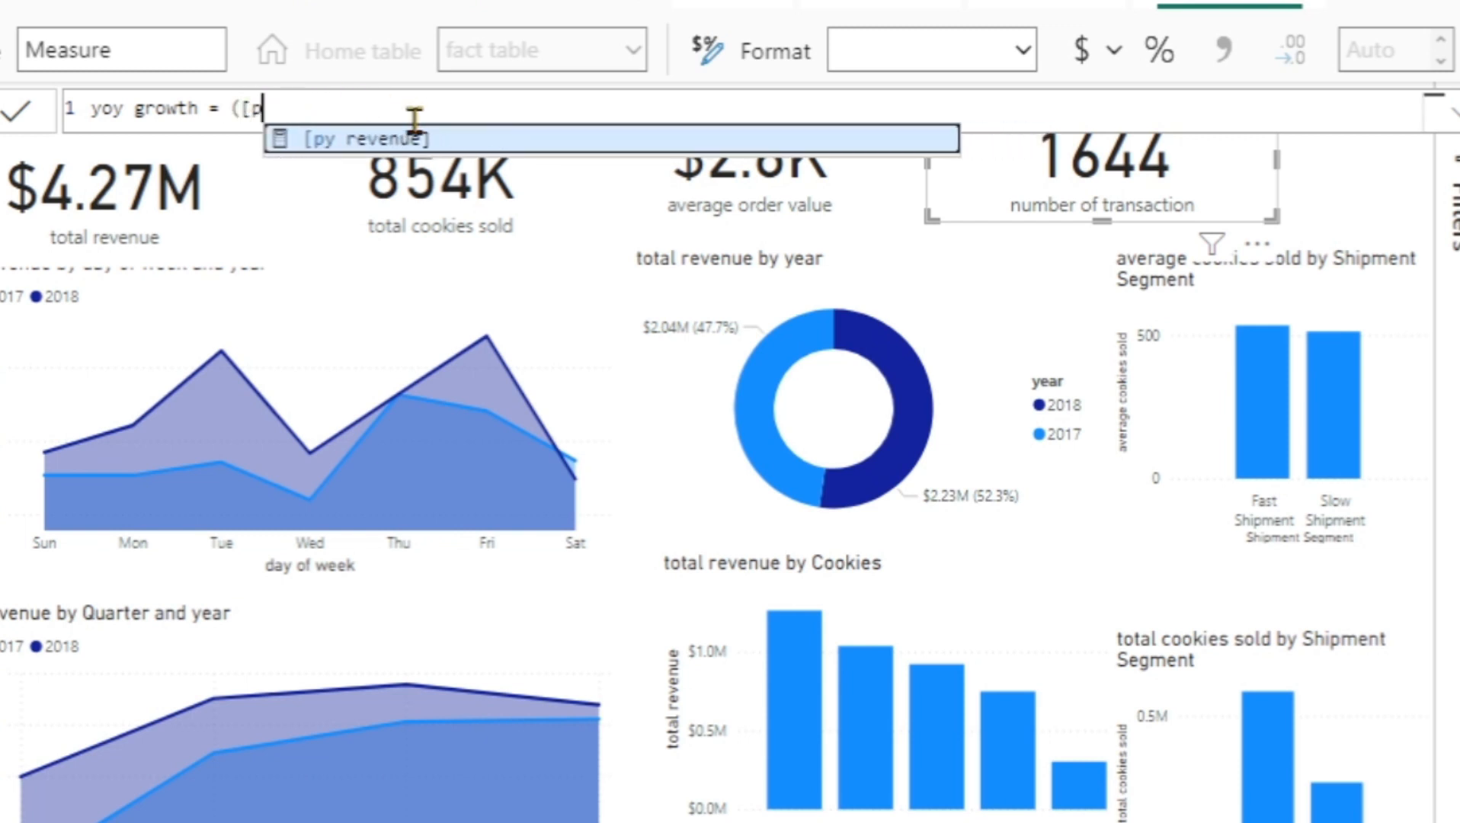
# Enter [cy revenue]-[py revenue] inside the parentheses of the yoy growth formula and close them.
pyautogui.write('[cy')
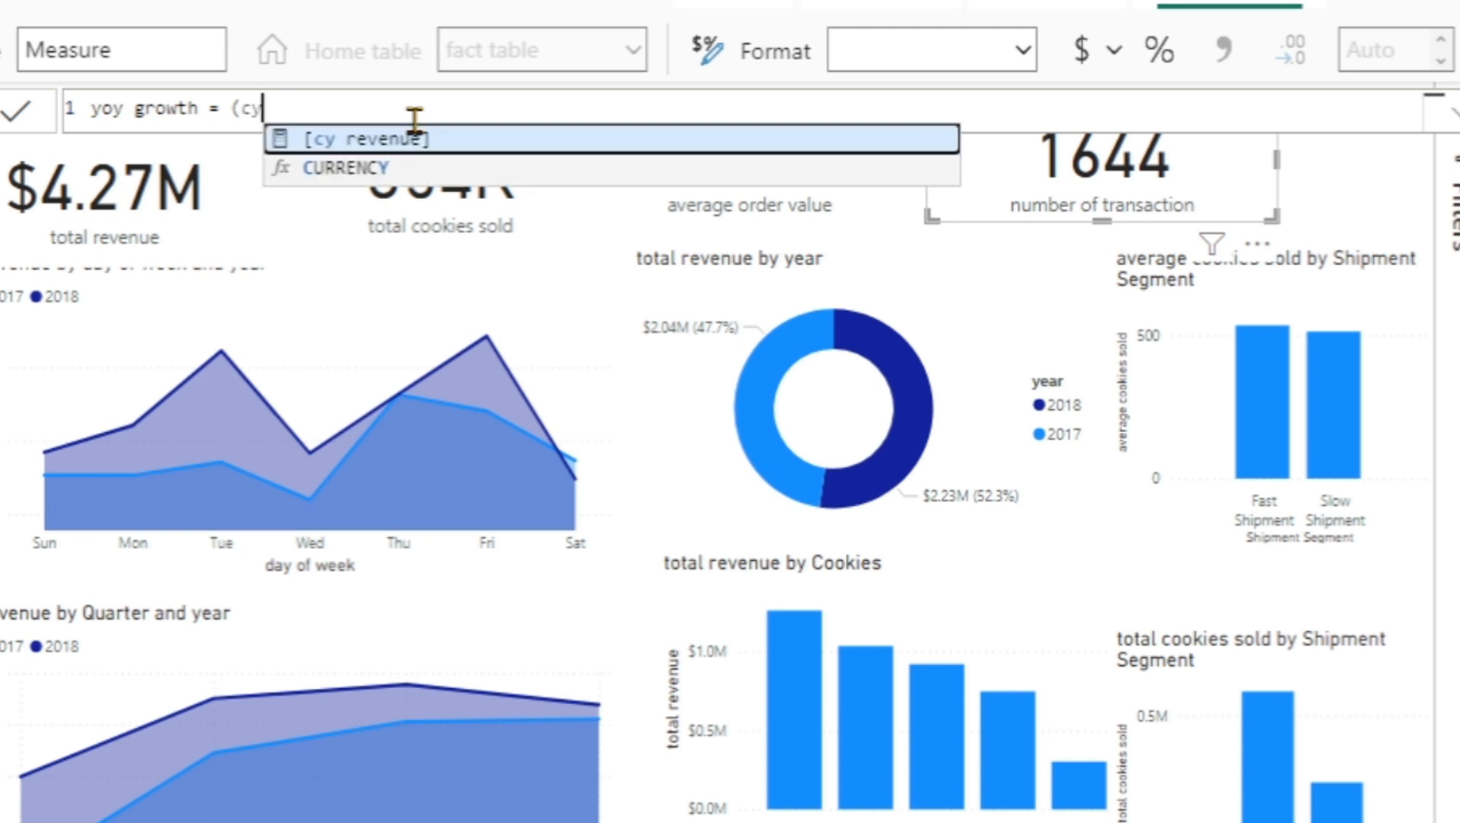
pyautogui.press('Tab')
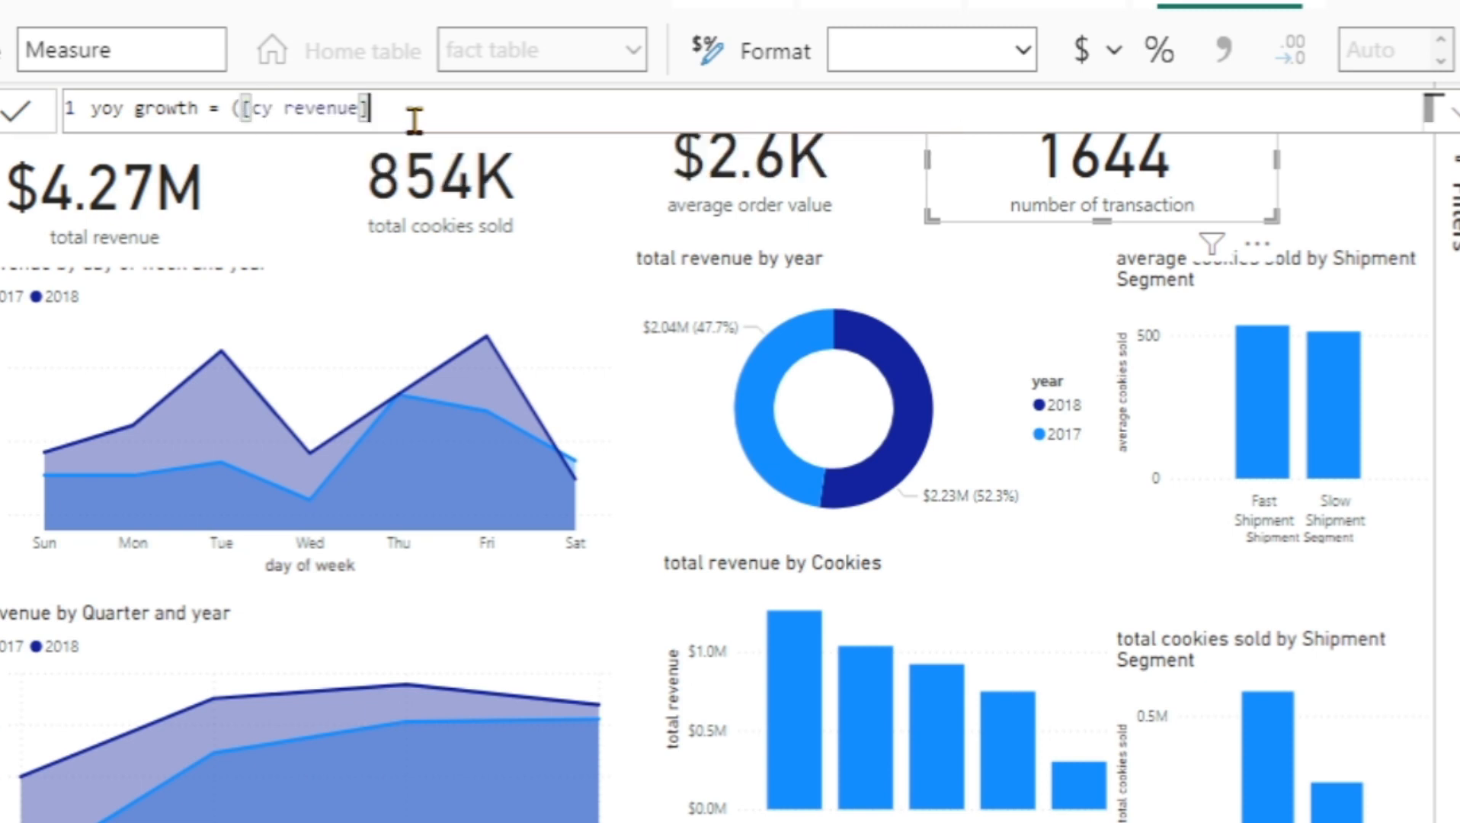
pyautogui.write('-p')
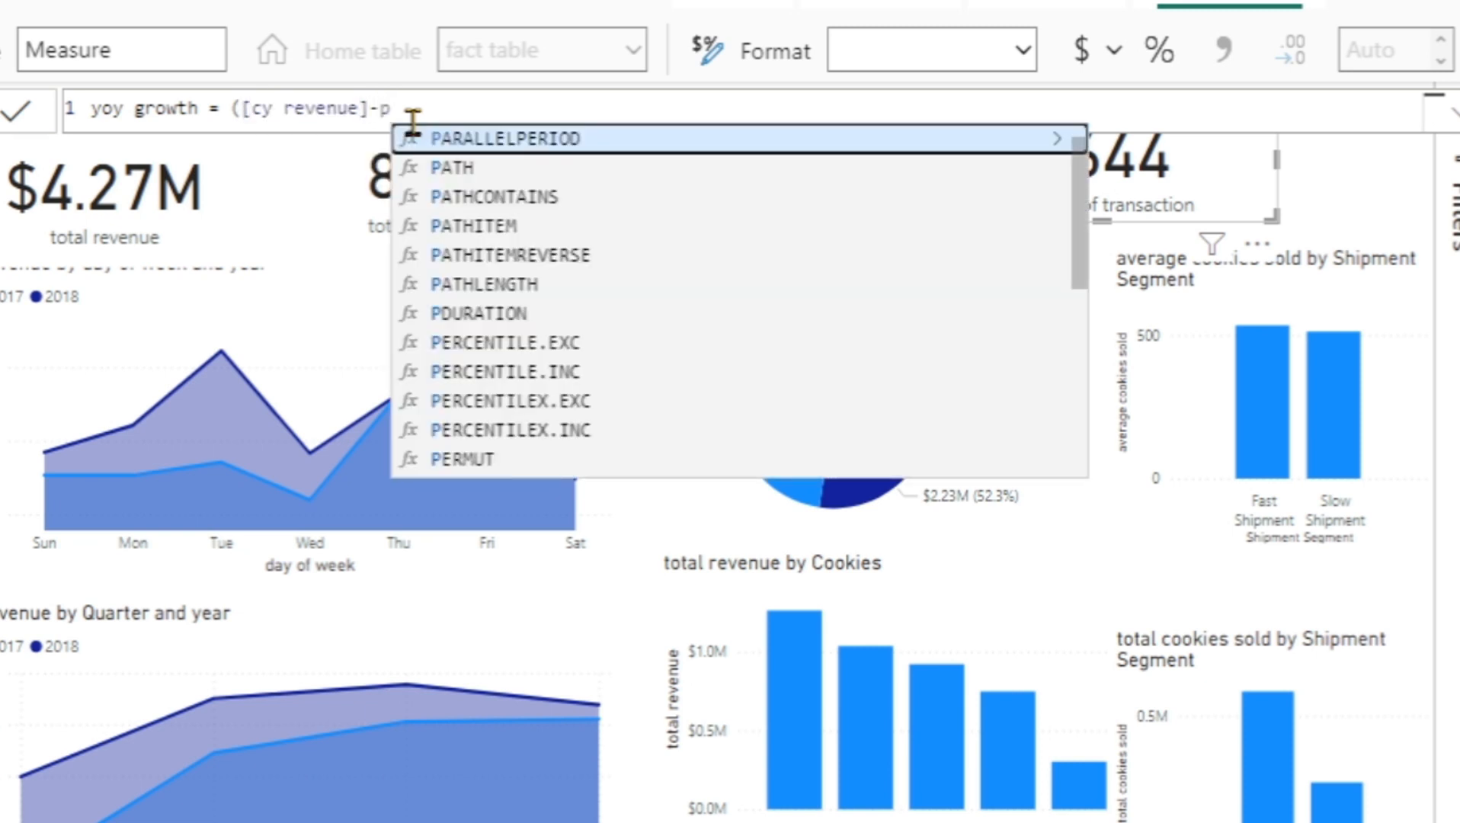
pyautogui.write('y')
pyautogui.press('Tab')
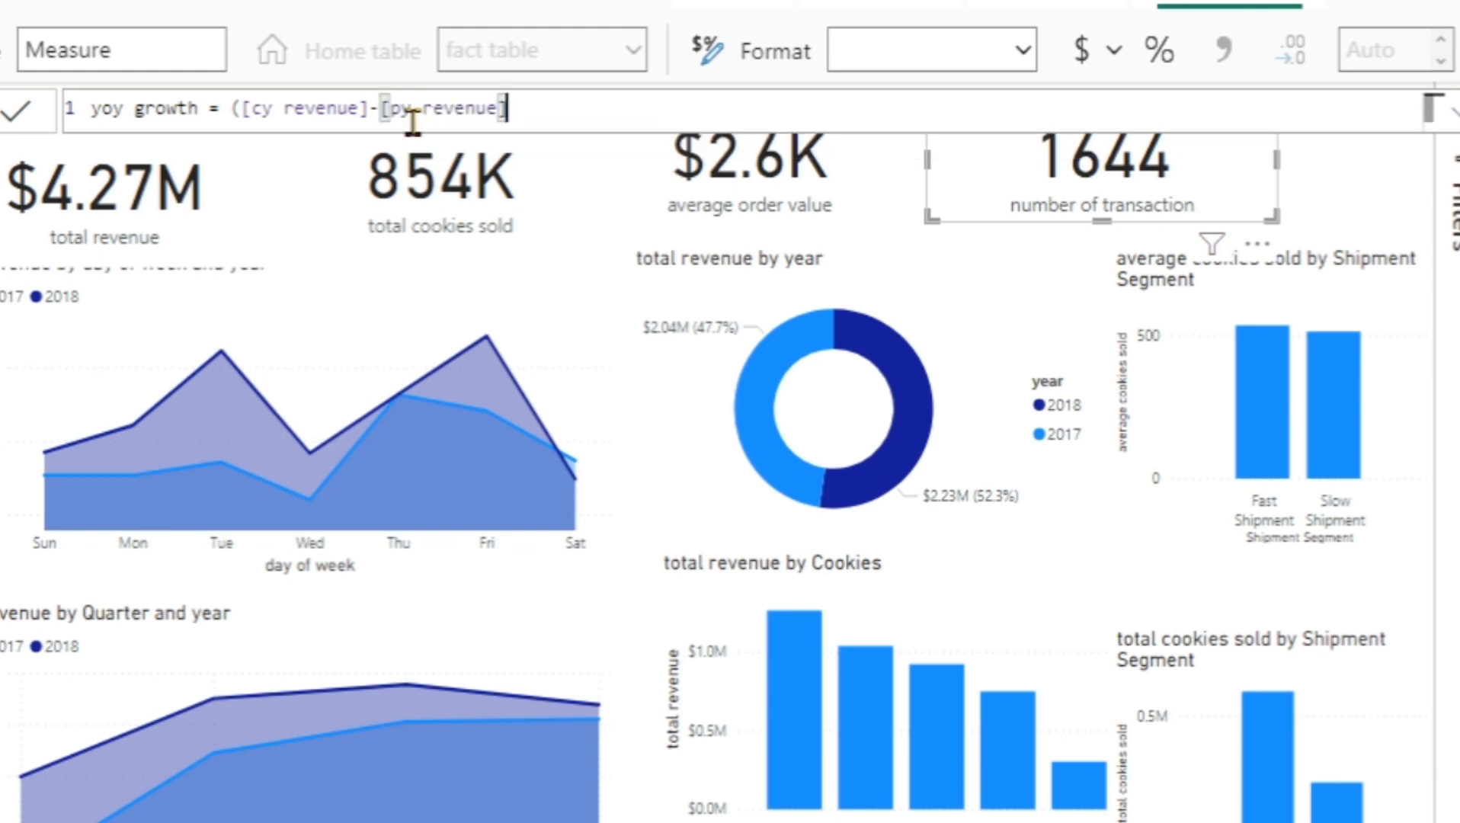
pyautogui.write(')')
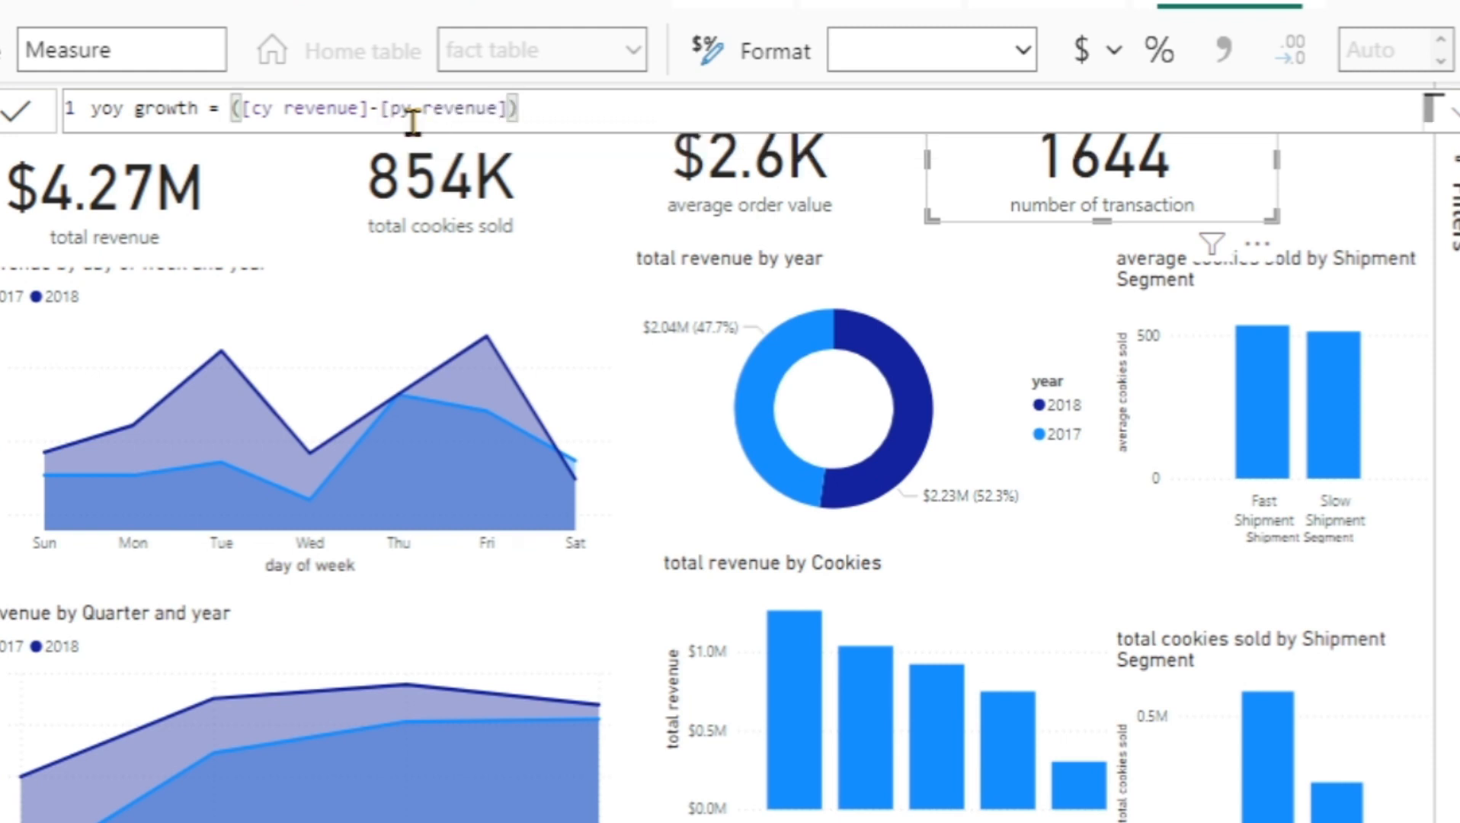
# Complete the yoy growth formula by dividing by [py revenue], then commit the measure and format it as a percentage.
pyautogui.write('/')
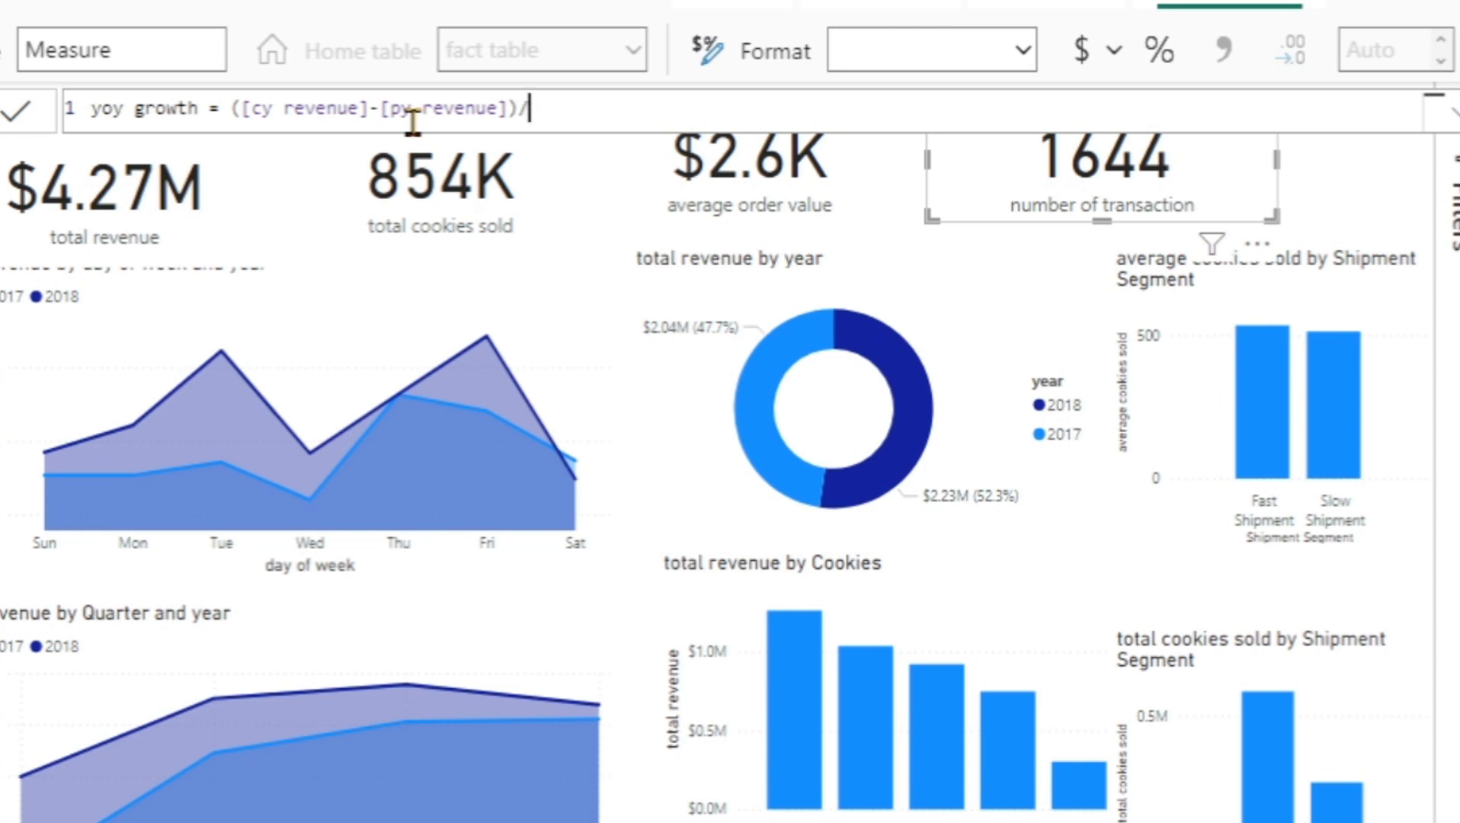
pyautogui.write('py')
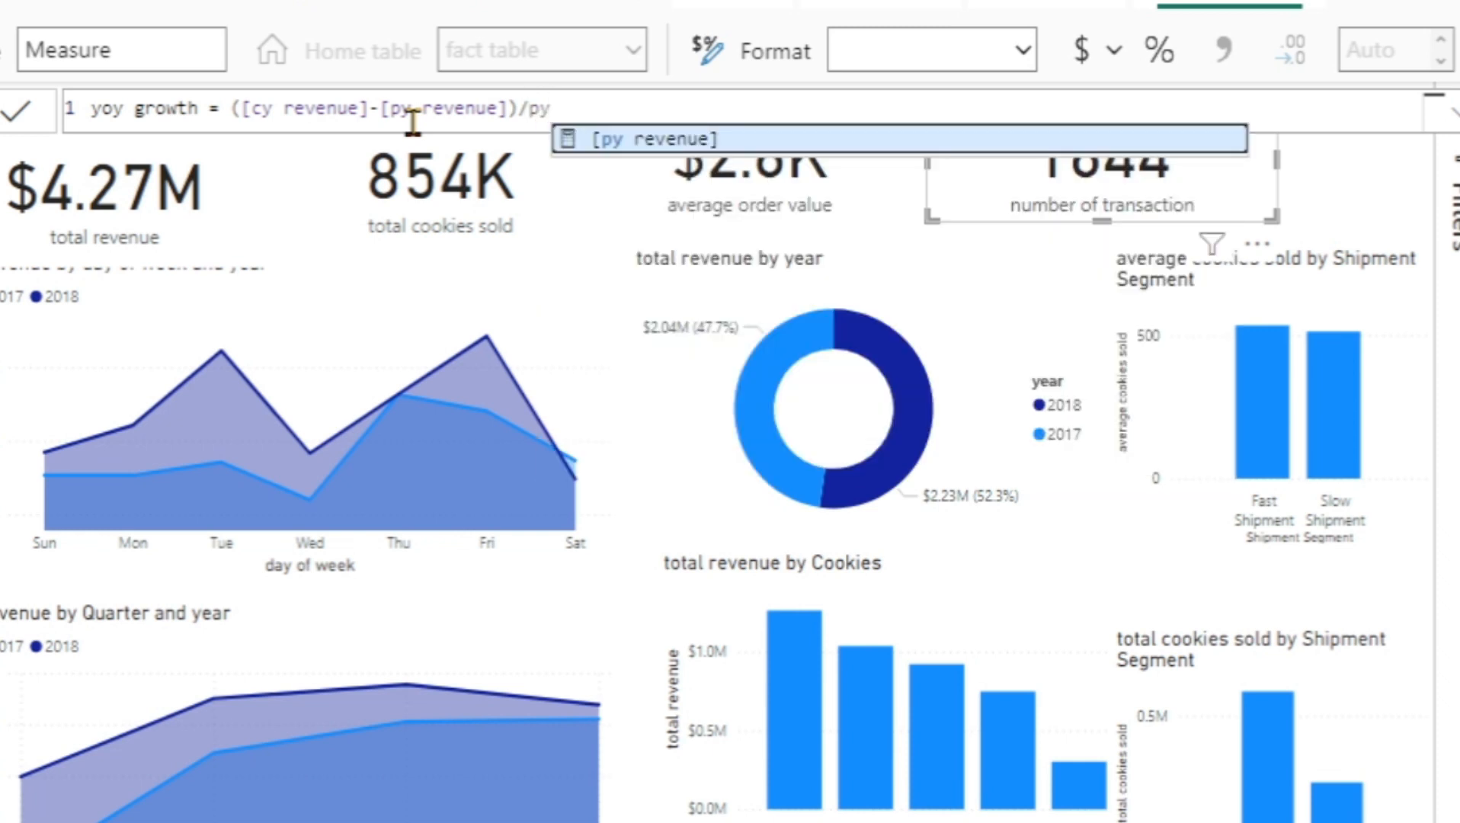
pyautogui.press('Tab')
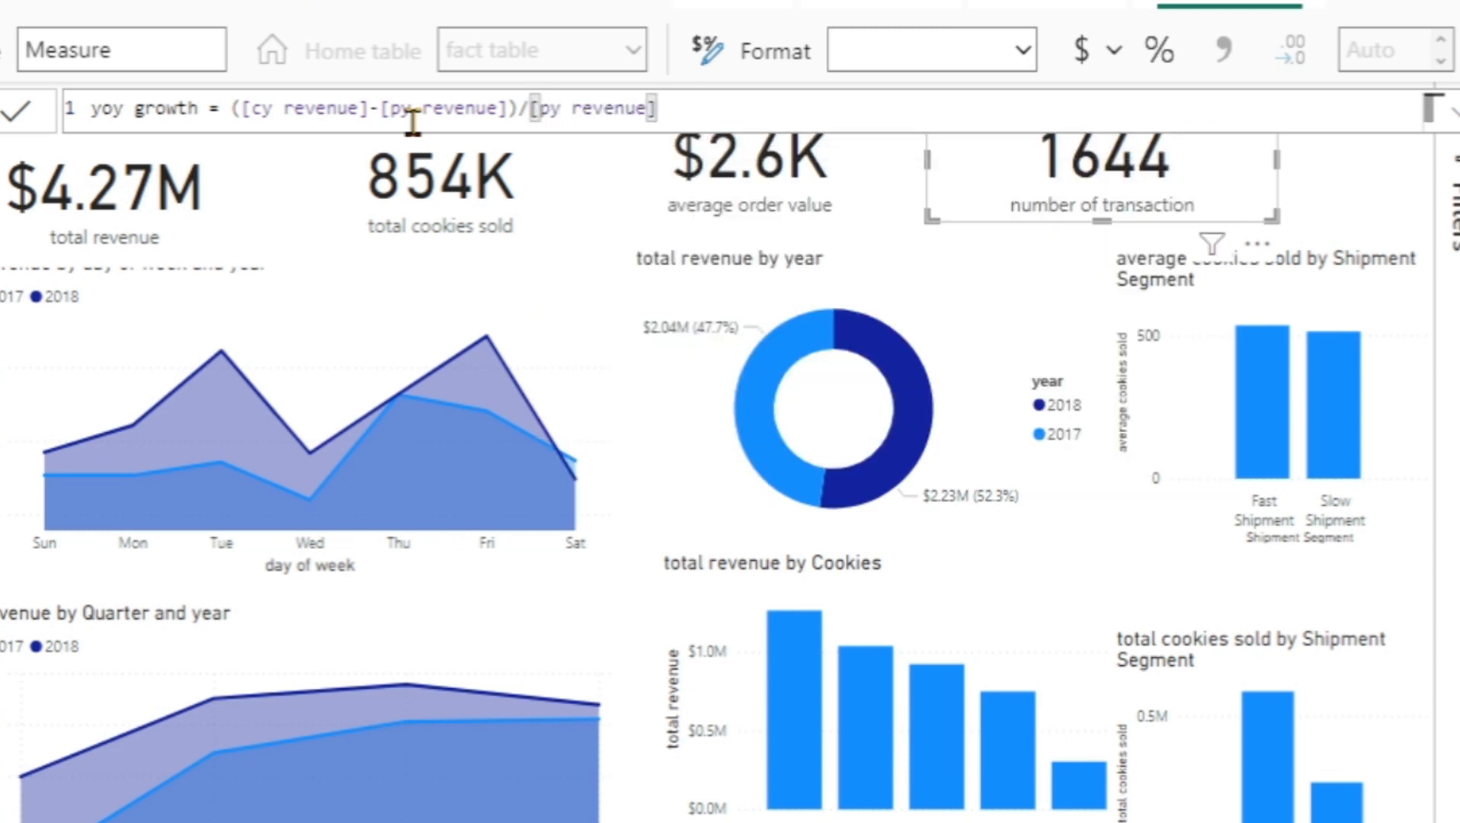
pyautogui.press('Return')
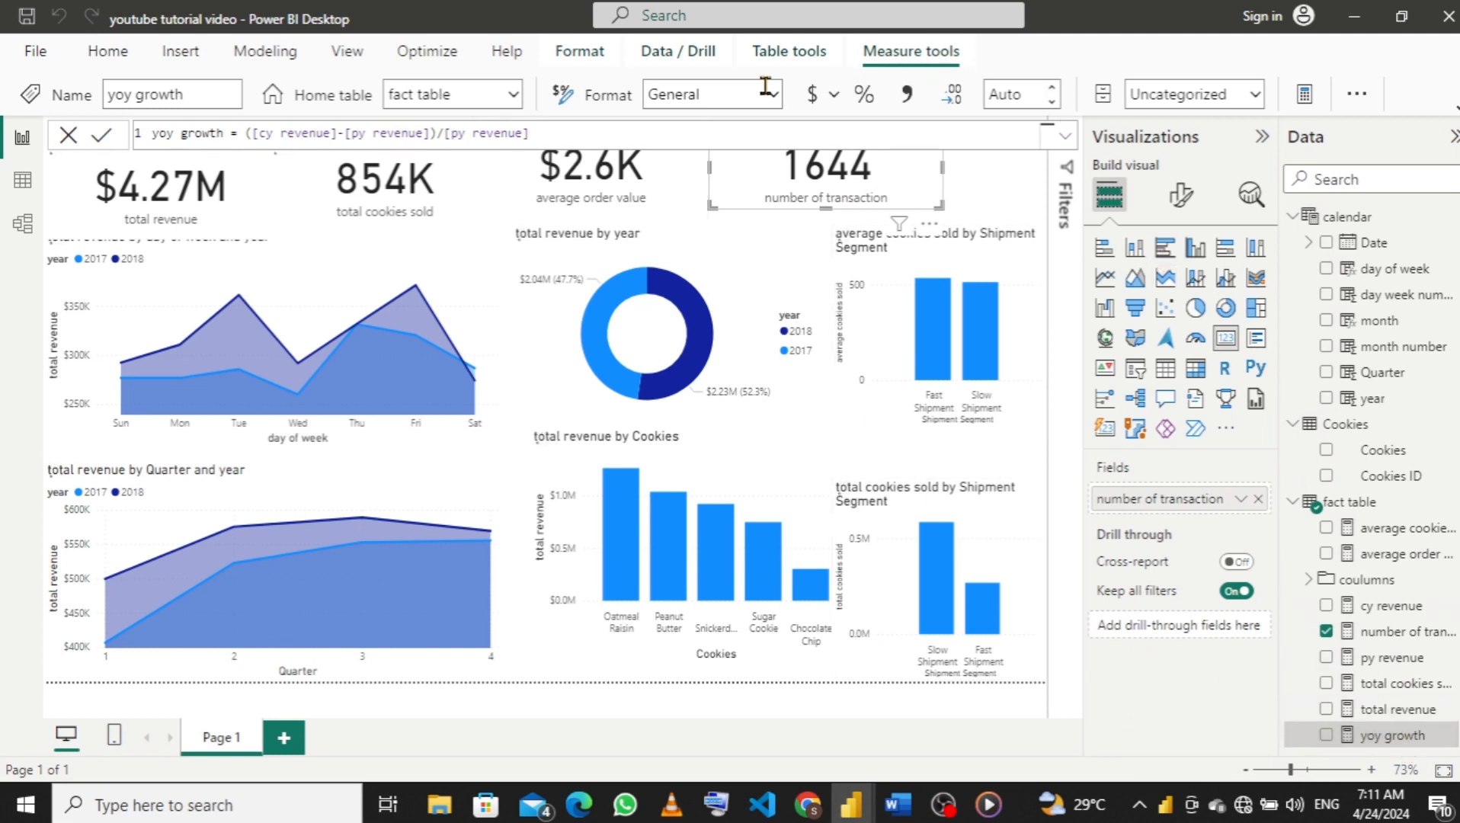
pyautogui.click(873, 96)
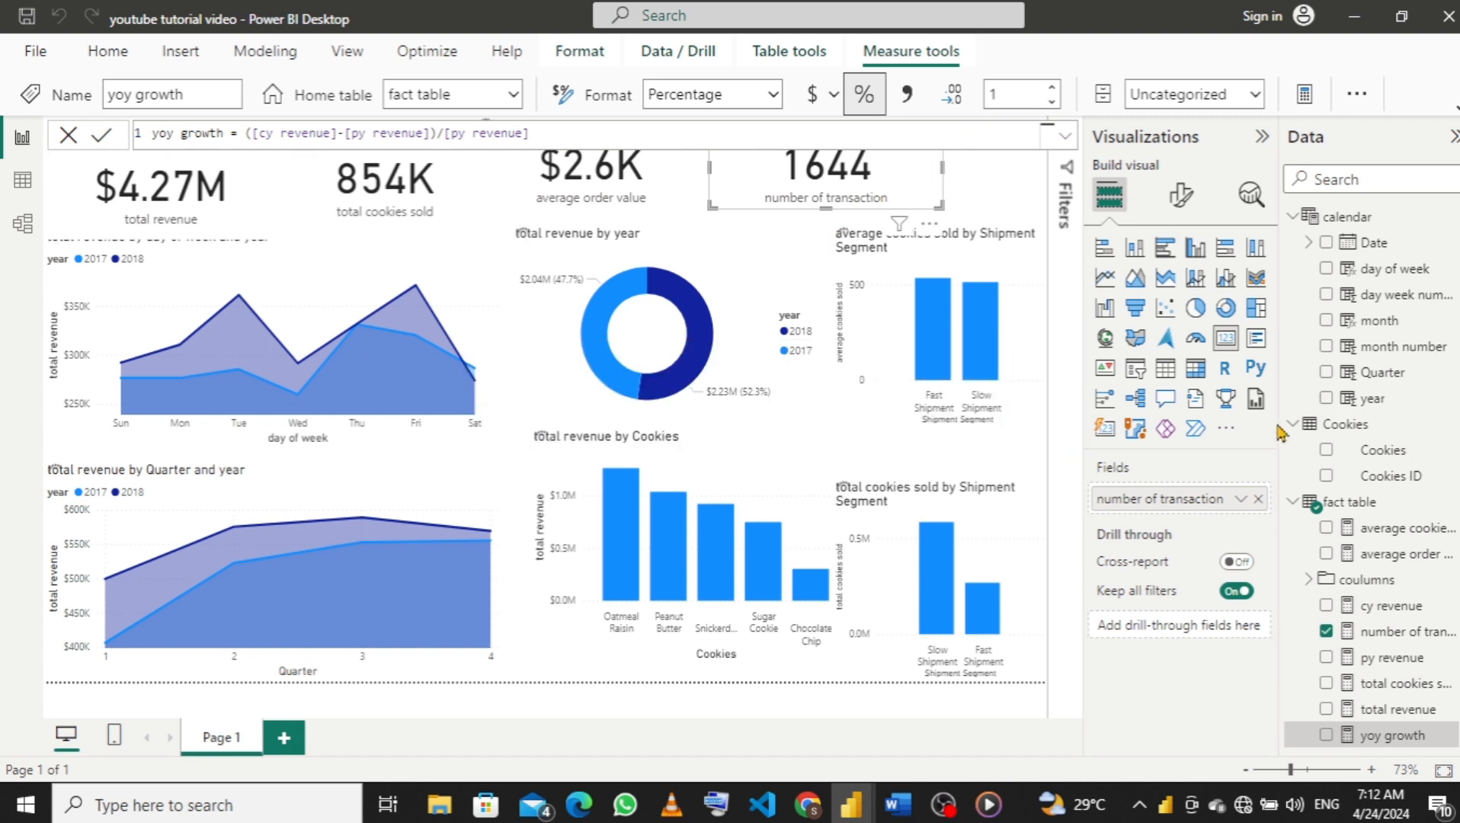
# Add a card visual showing the yoy growth measure and reduce its height to about half.
pyautogui.click(990, 182)
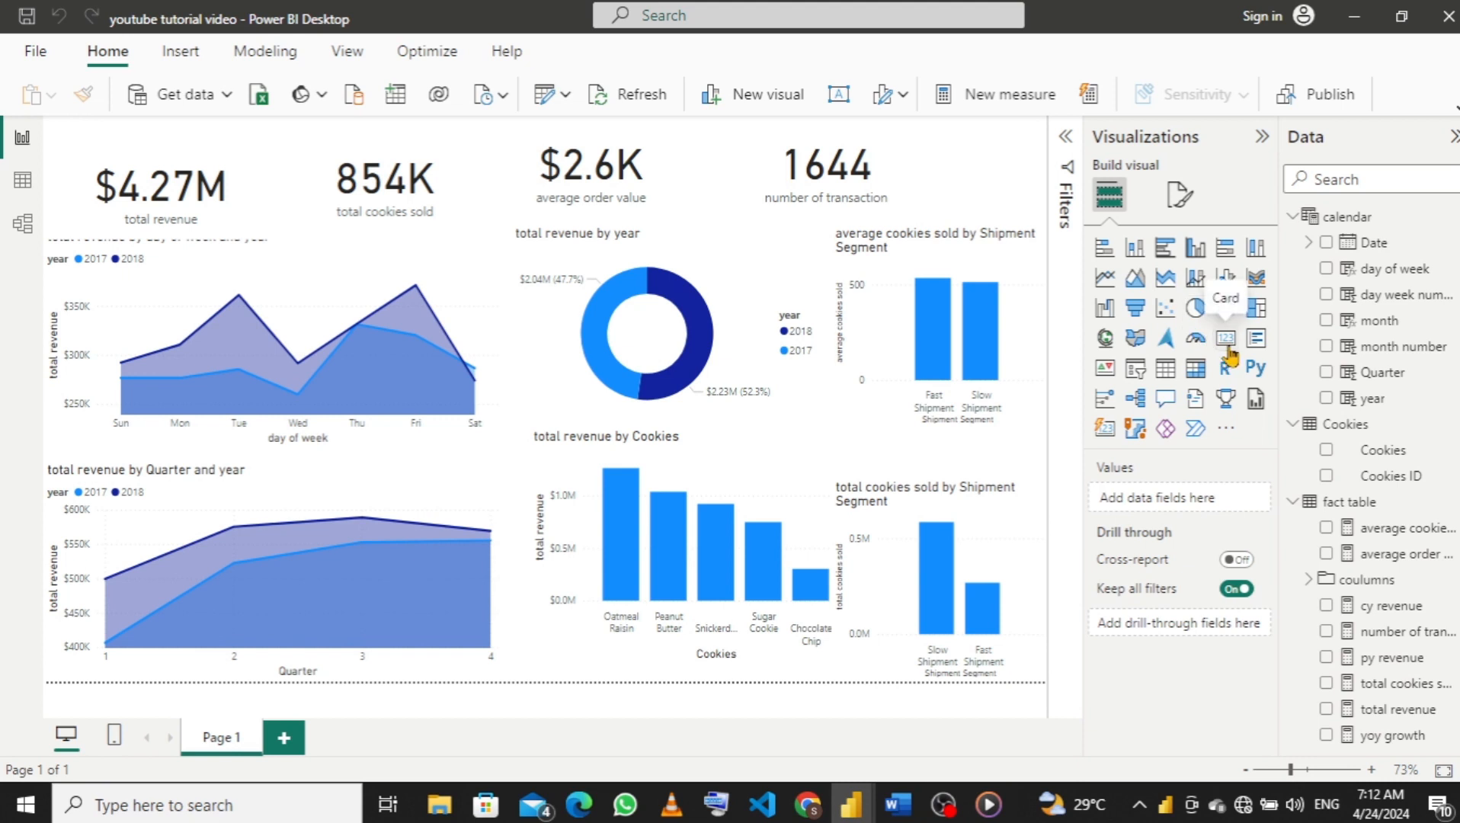
pyautogui.click(1227, 345)
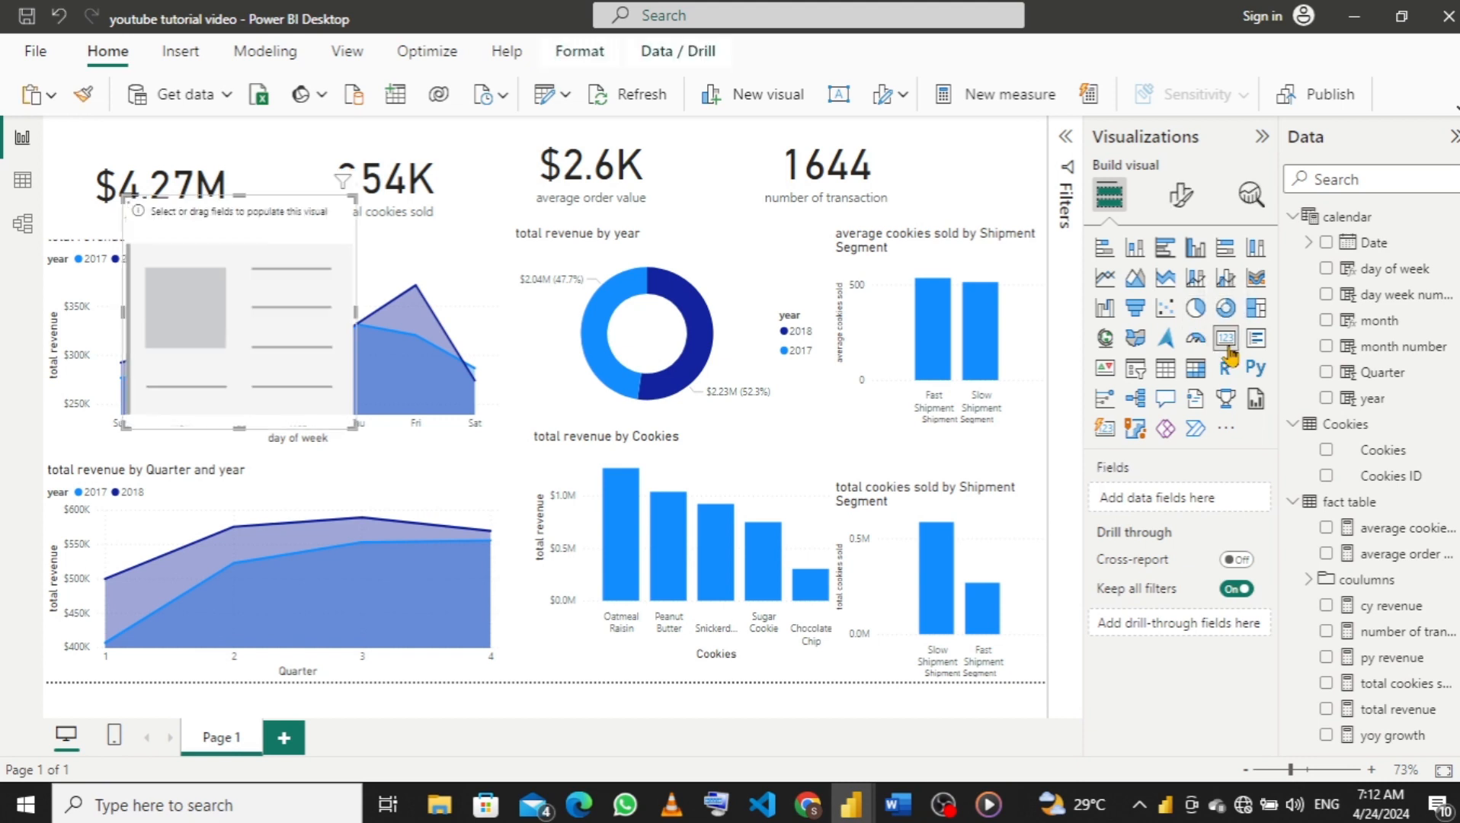
pyautogui.click(1328, 737)
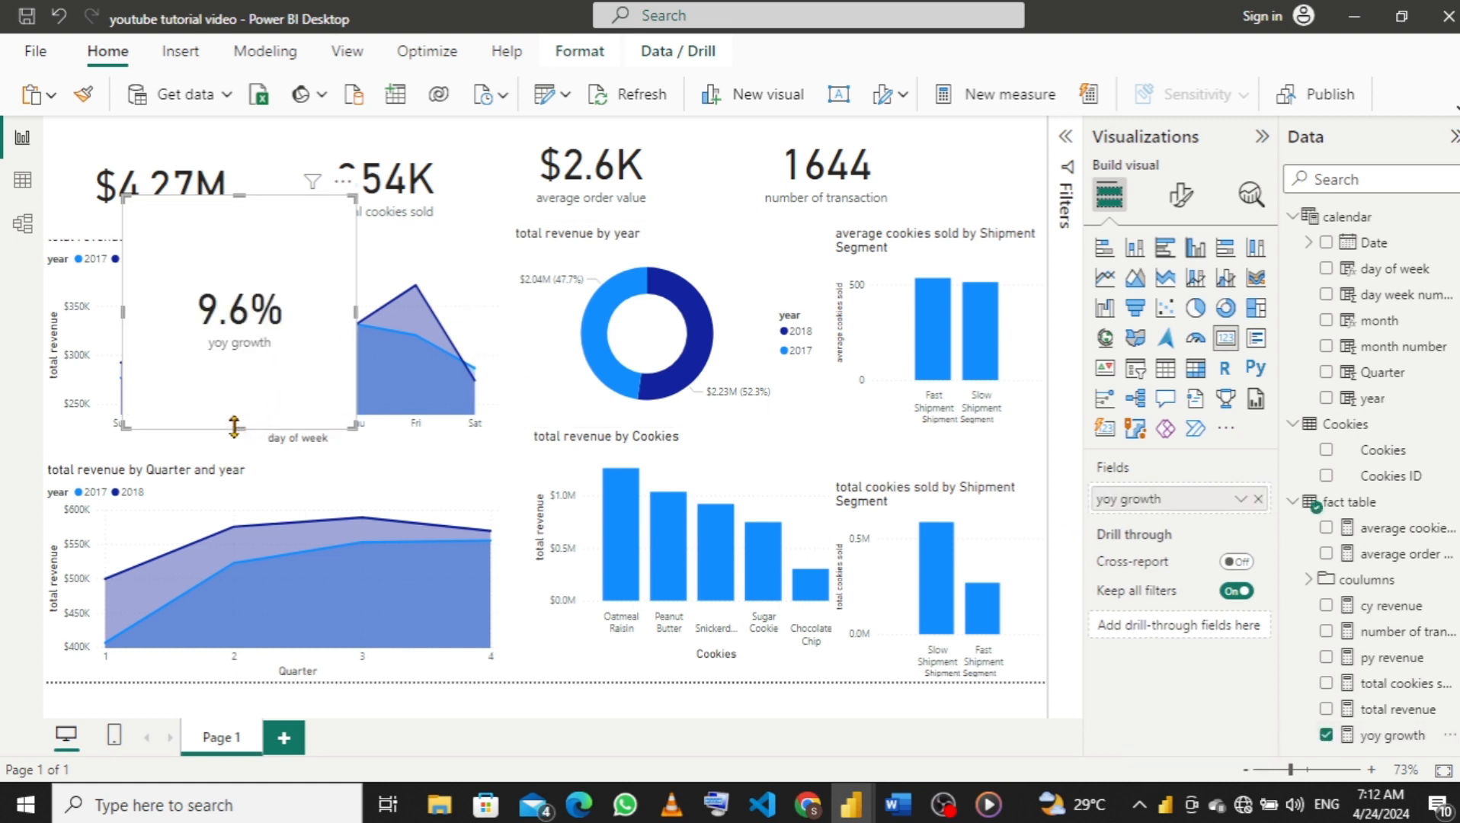
pyautogui.moveTo(236, 429); pyautogui.dragTo(229, 304)
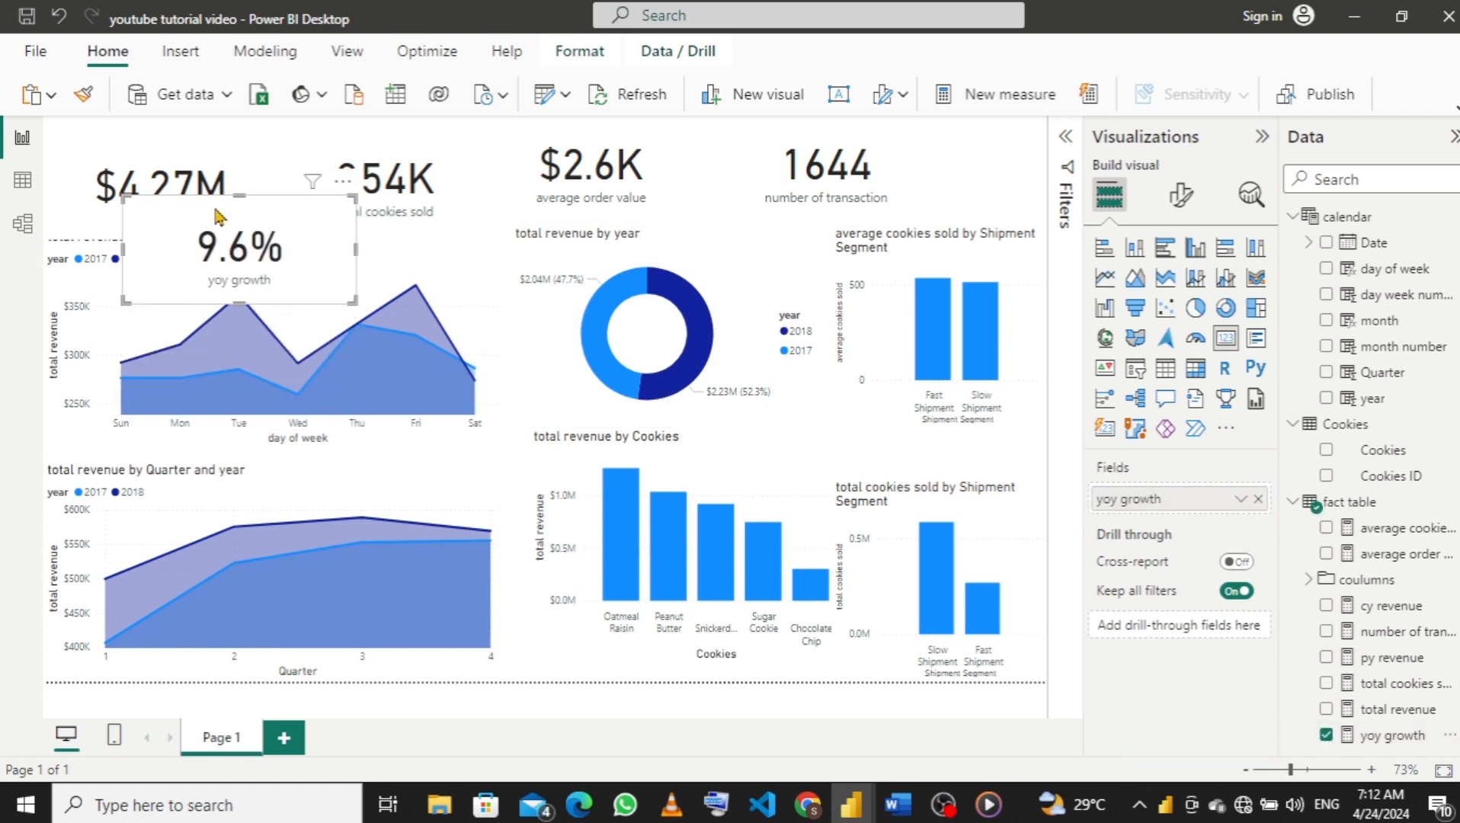
# Shift the day-of-week revenue chart down slightly, and place the narrowed yoy growth card beside the number of transaction card.
pyautogui.click(137, 255)
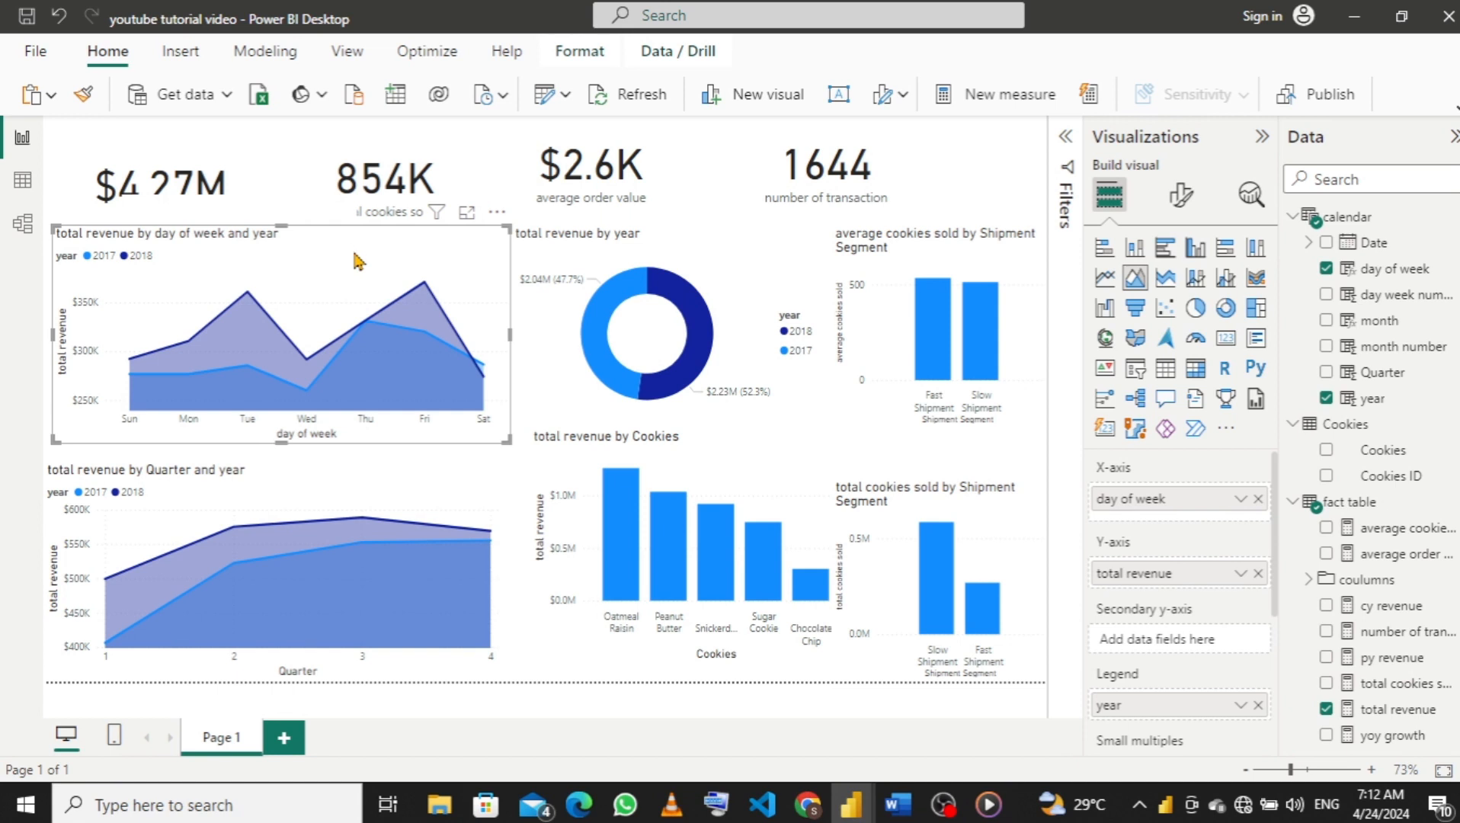
pyautogui.moveTo(358, 261); pyautogui.dragTo(339, 291)
pyautogui.click(315, 235)
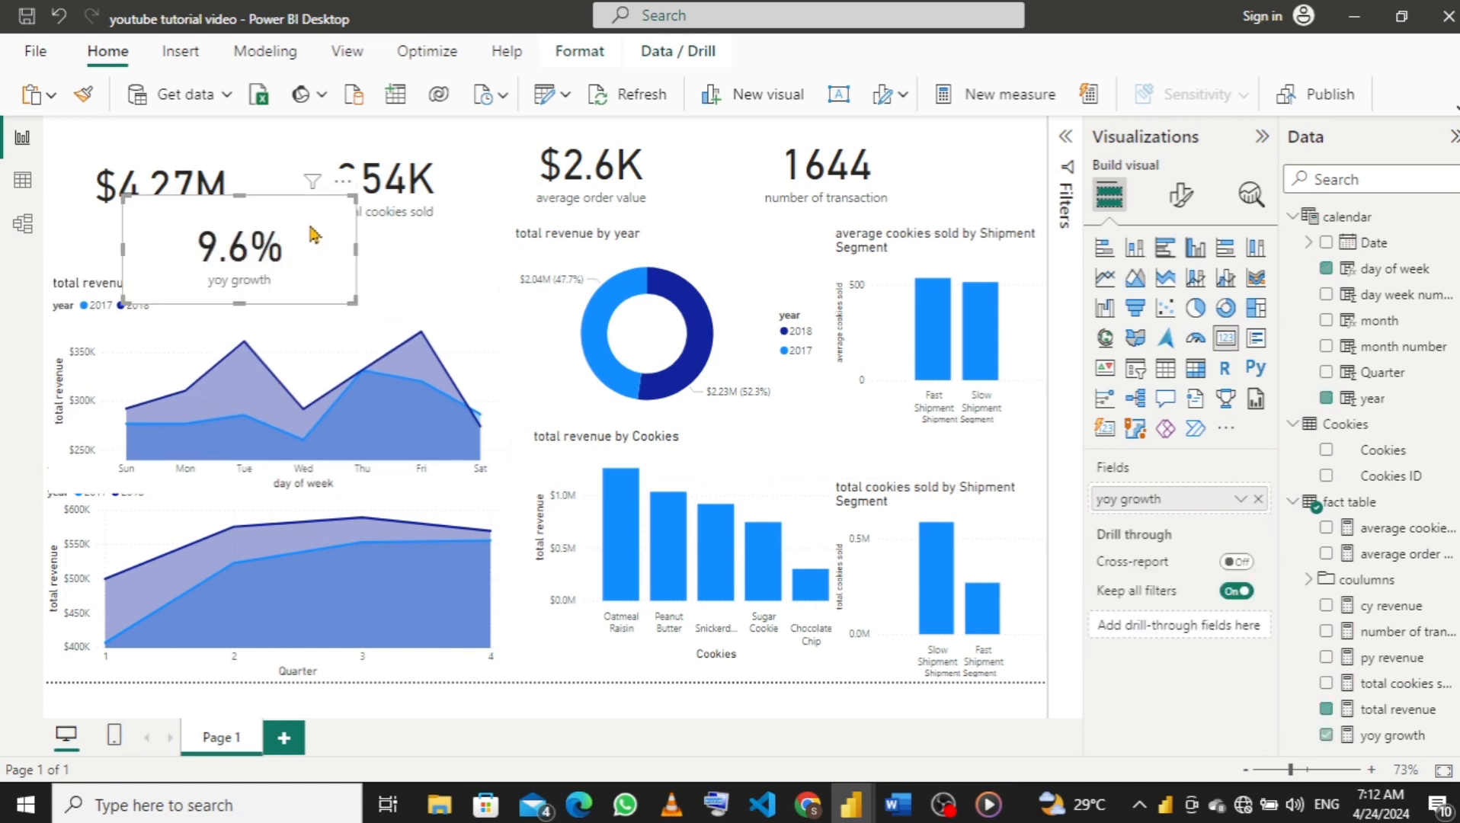
pyautogui.moveTo(315, 232); pyautogui.dragTo(1052, 156)
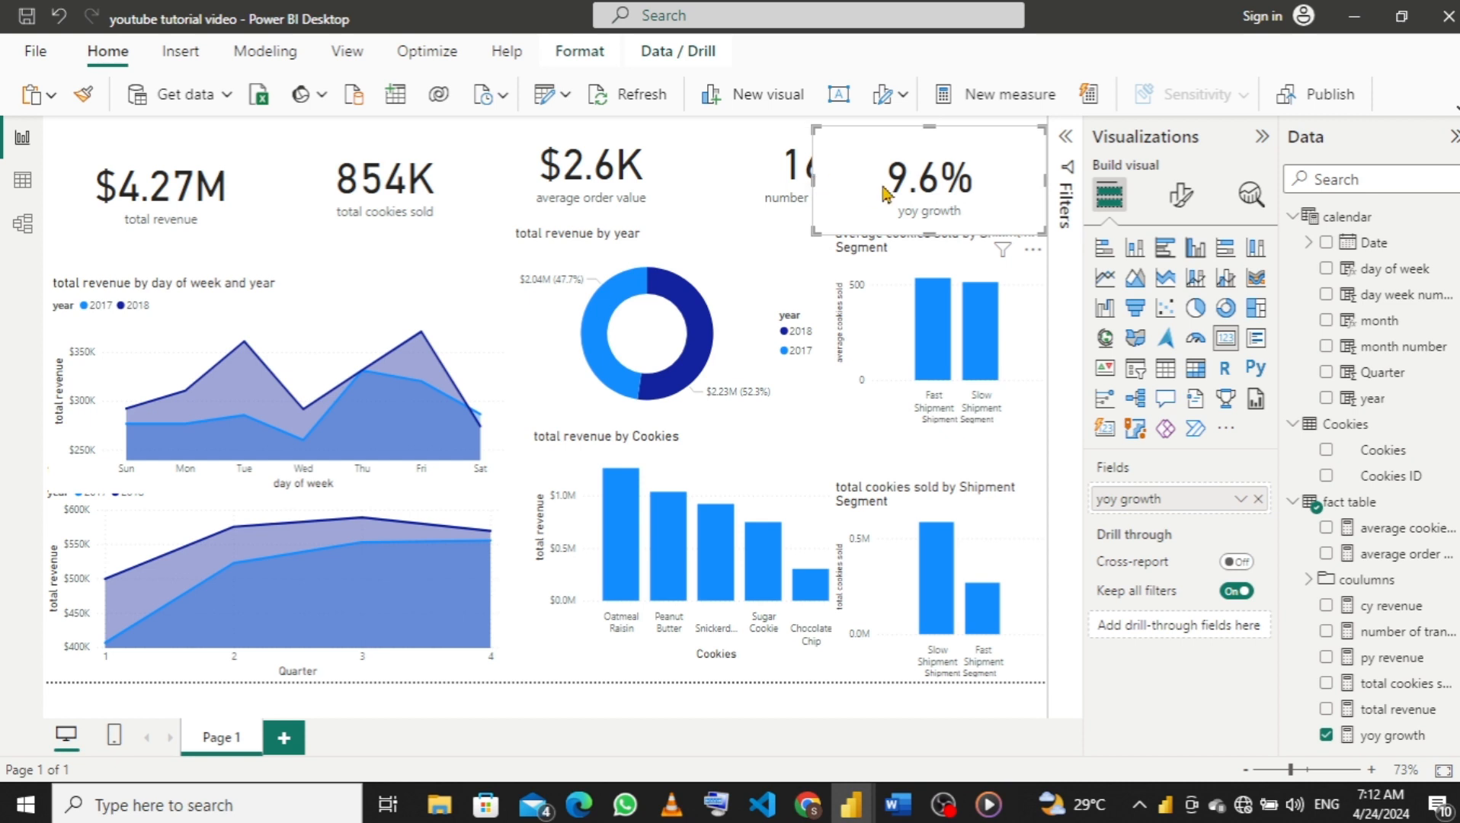
pyautogui.moveTo(814, 181); pyautogui.dragTo(897, 208)
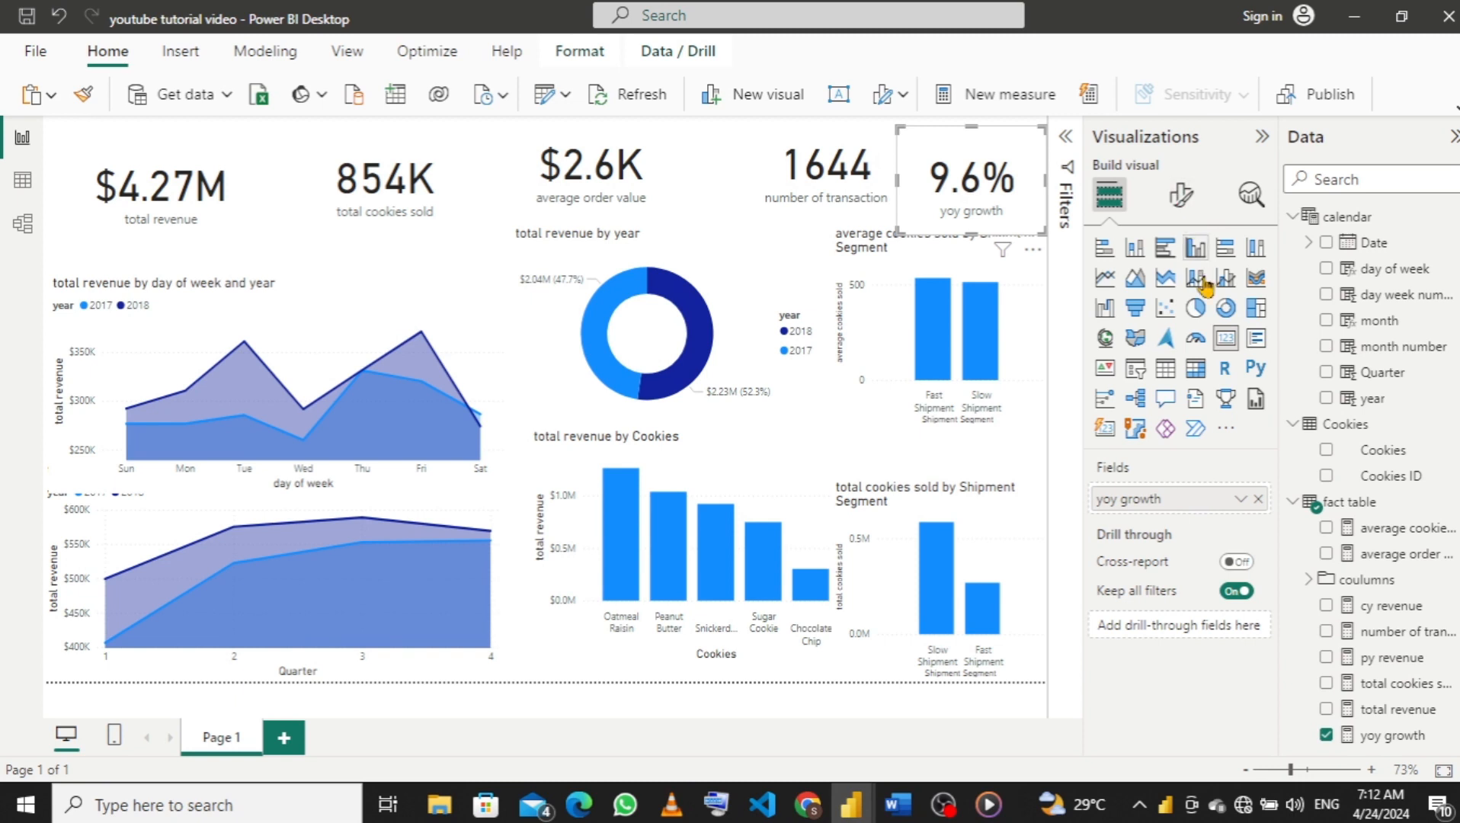
# With no visual selected, add a slicer to the page based on the calendar table's year field.
pyautogui.click(718, 147)
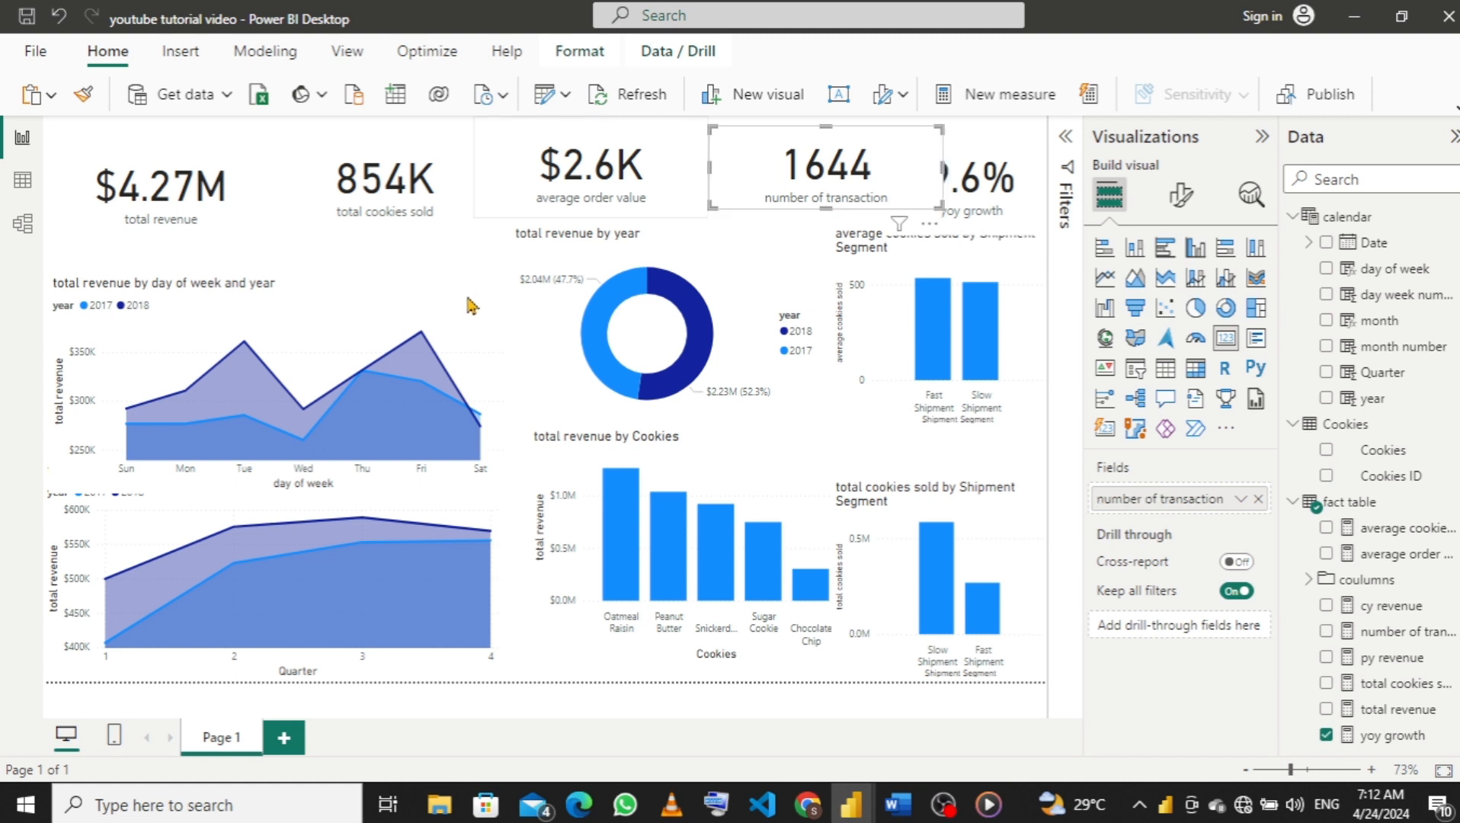
pyautogui.click(194, 130)
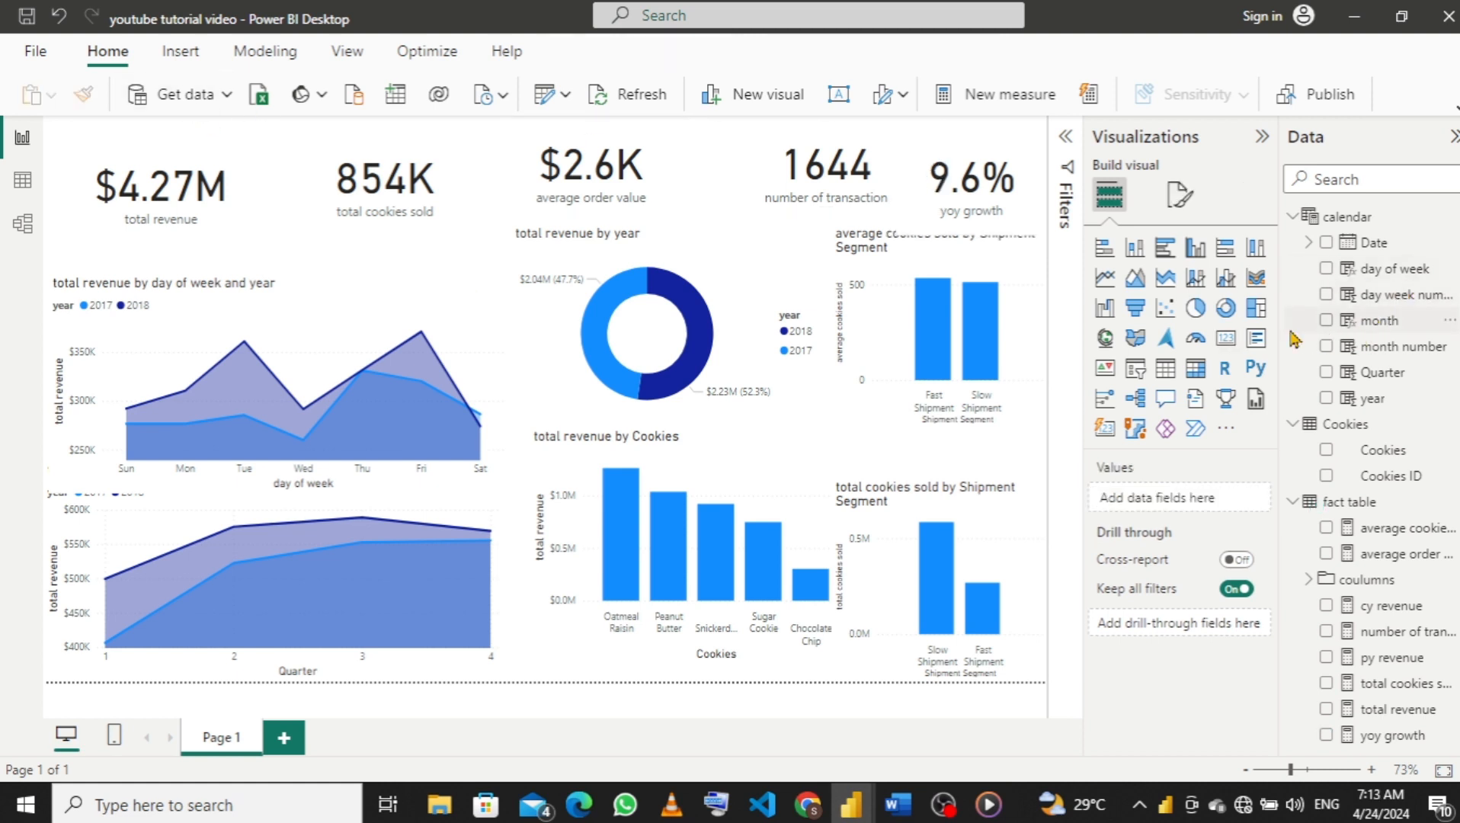
pyautogui.click(1136, 370)
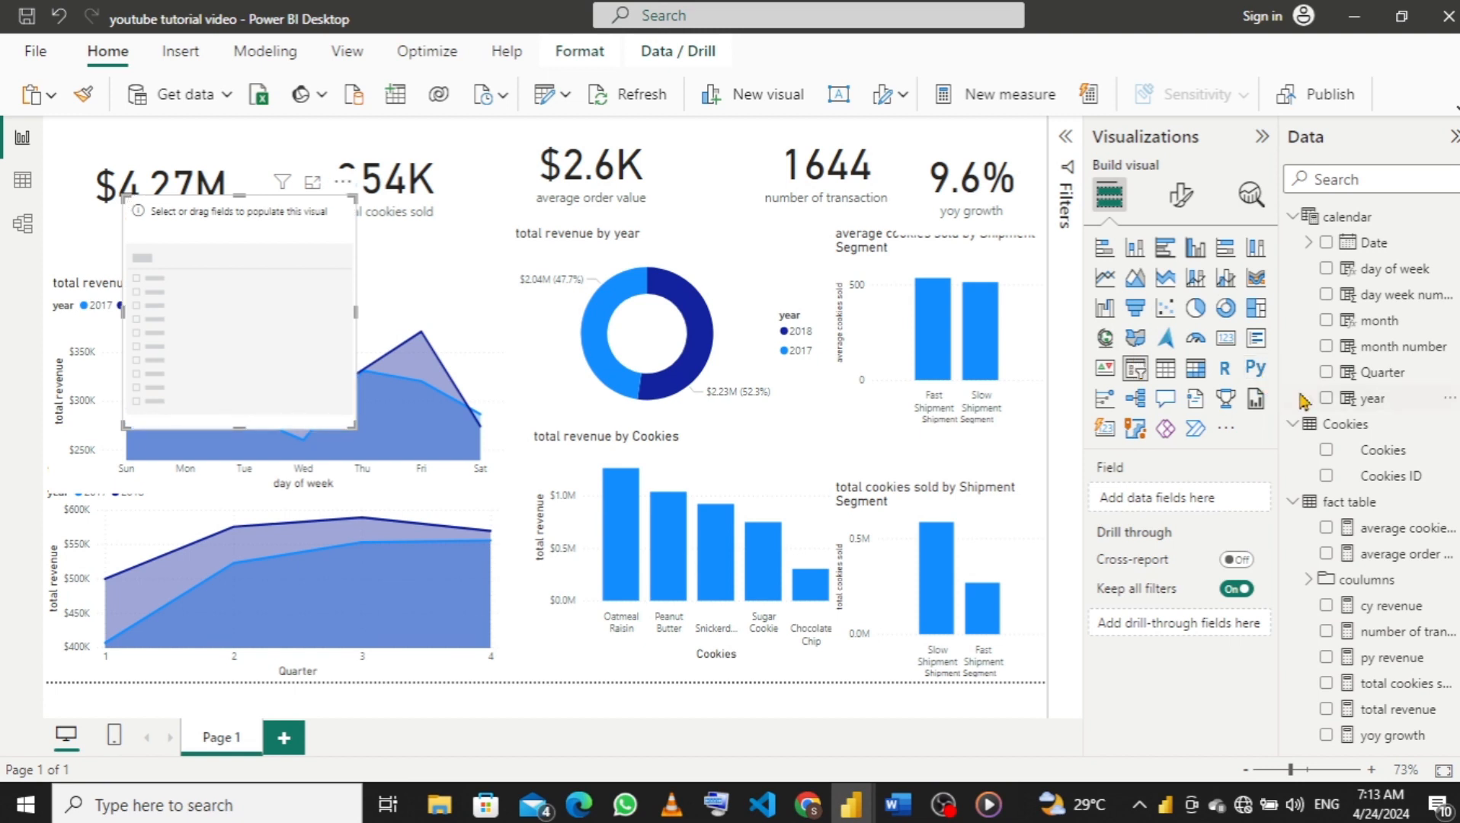
pyautogui.click(1326, 399)
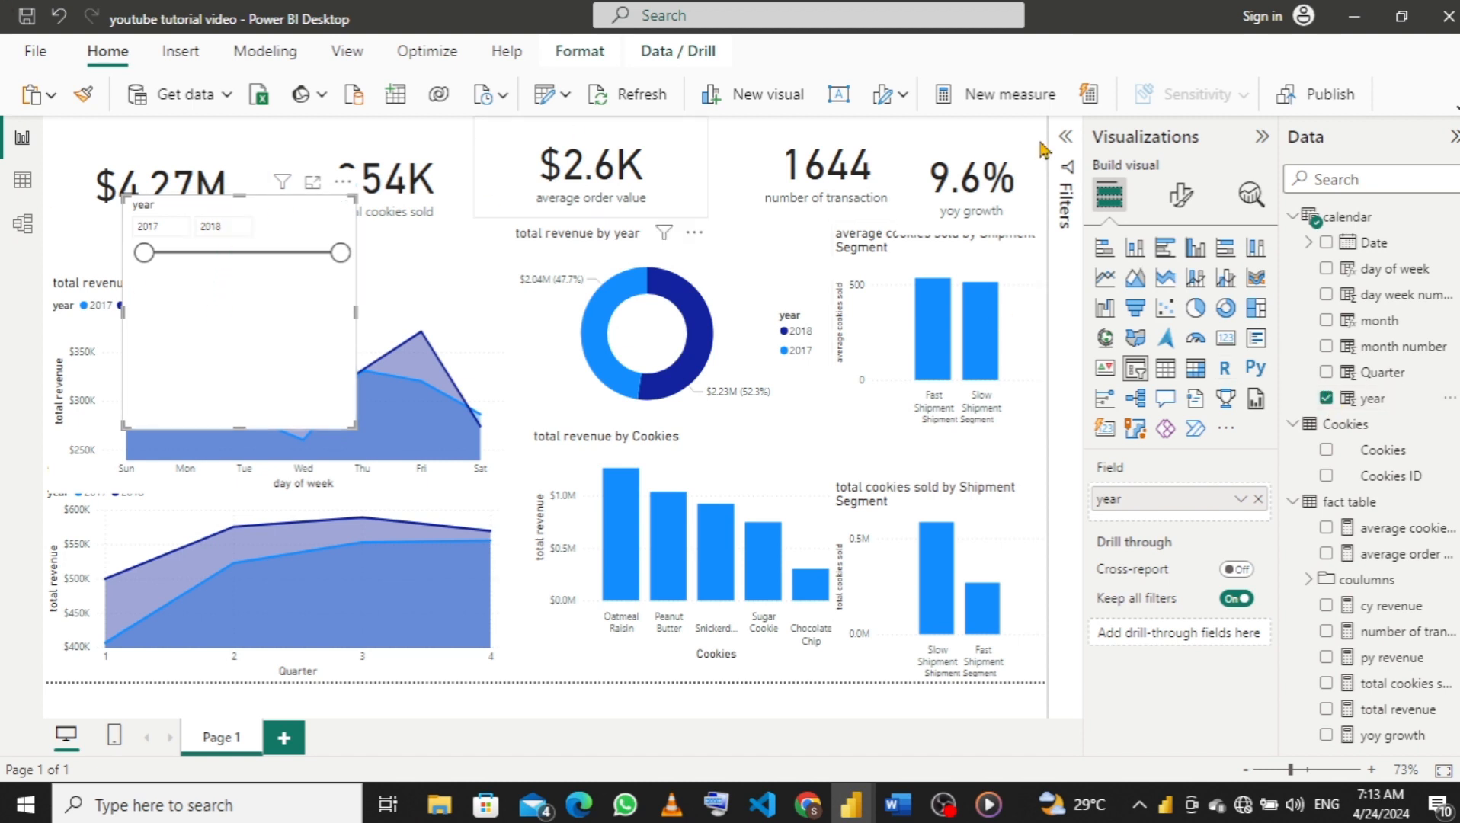
# Change the year slicer's style to Dropdown and filter the report to 2018.
pyautogui.click(1187, 201)
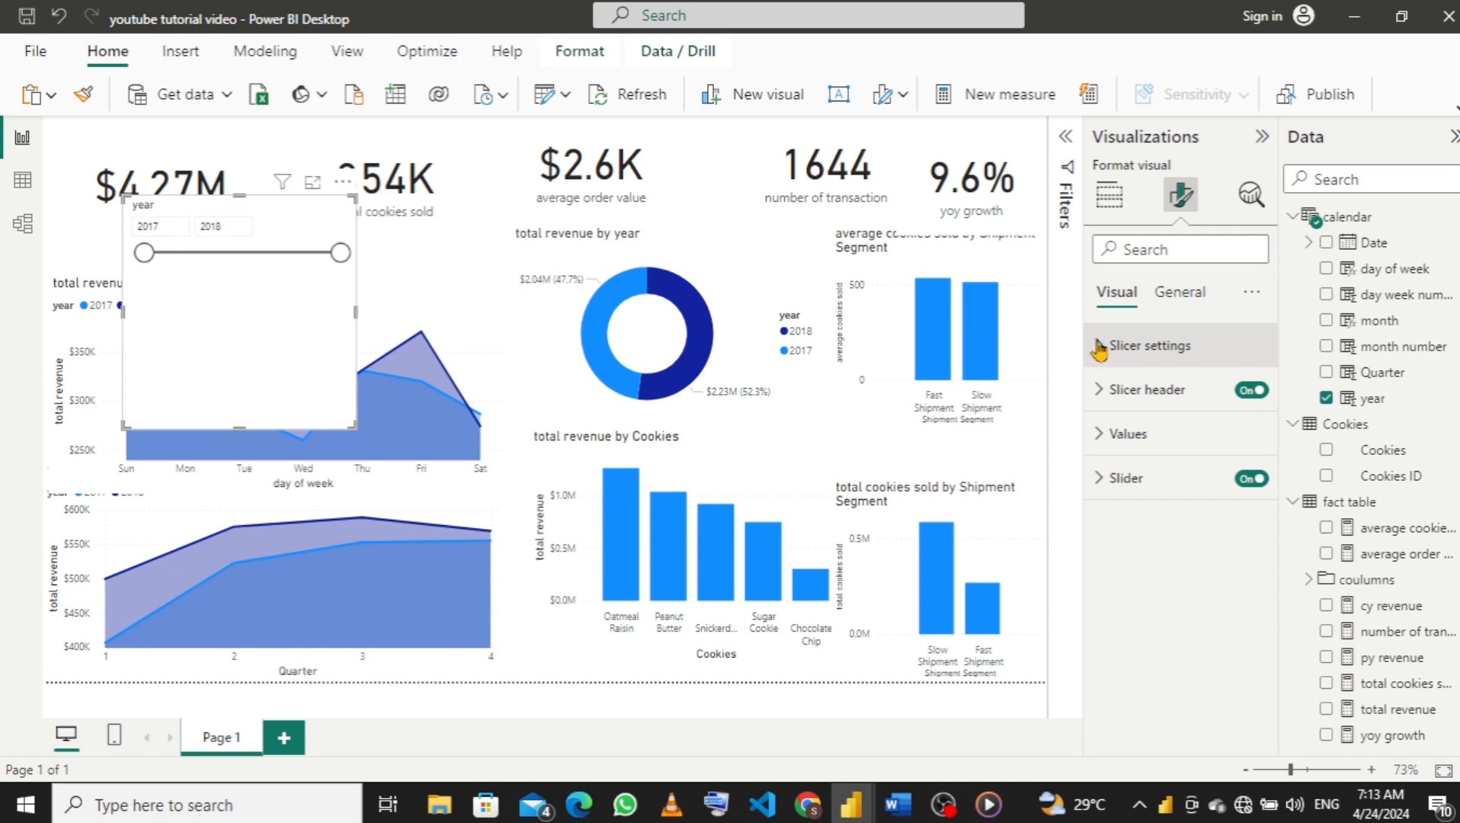
pyautogui.click(1099, 347)
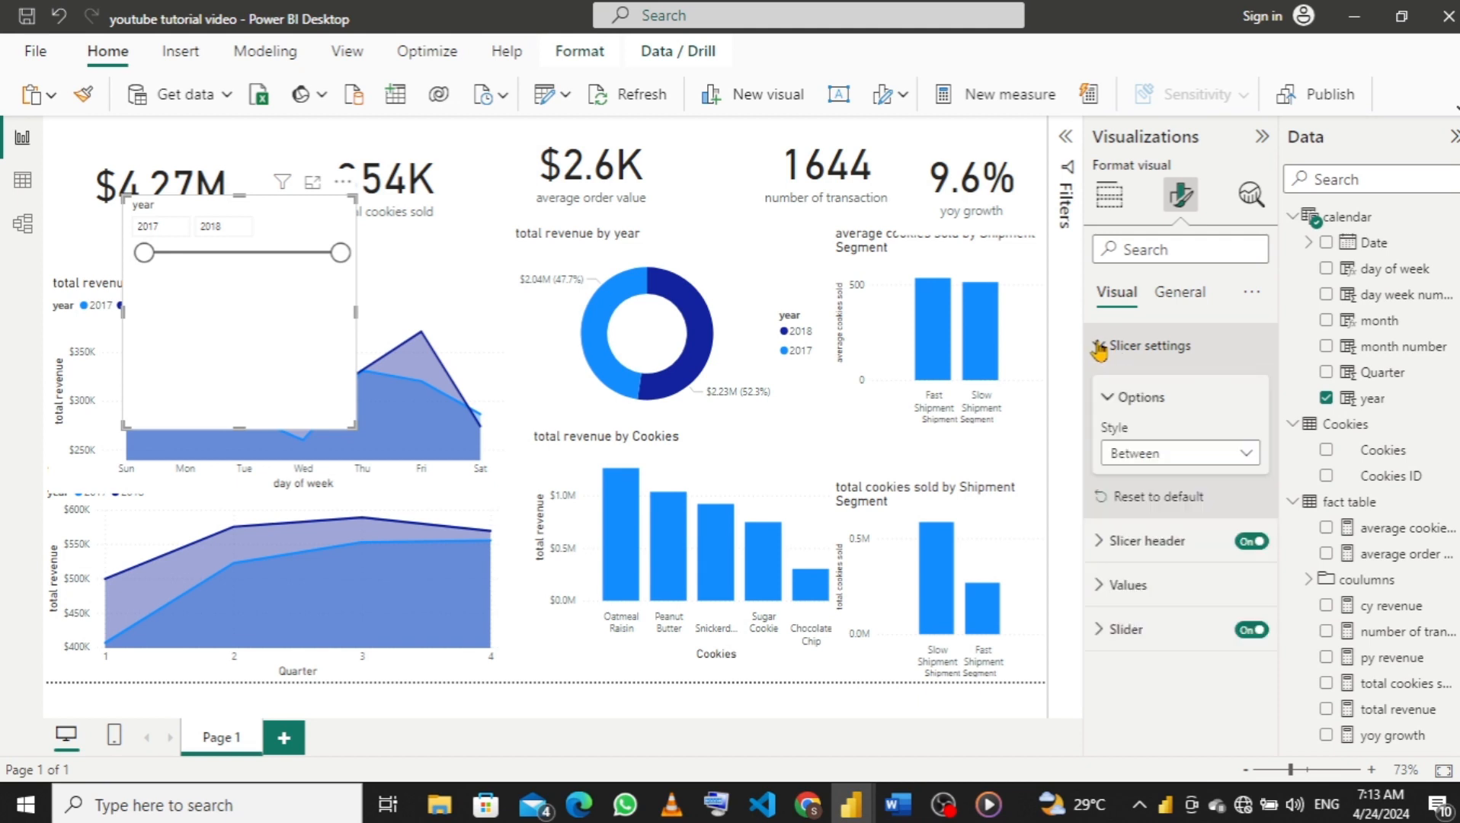
pyautogui.click(1180, 455)
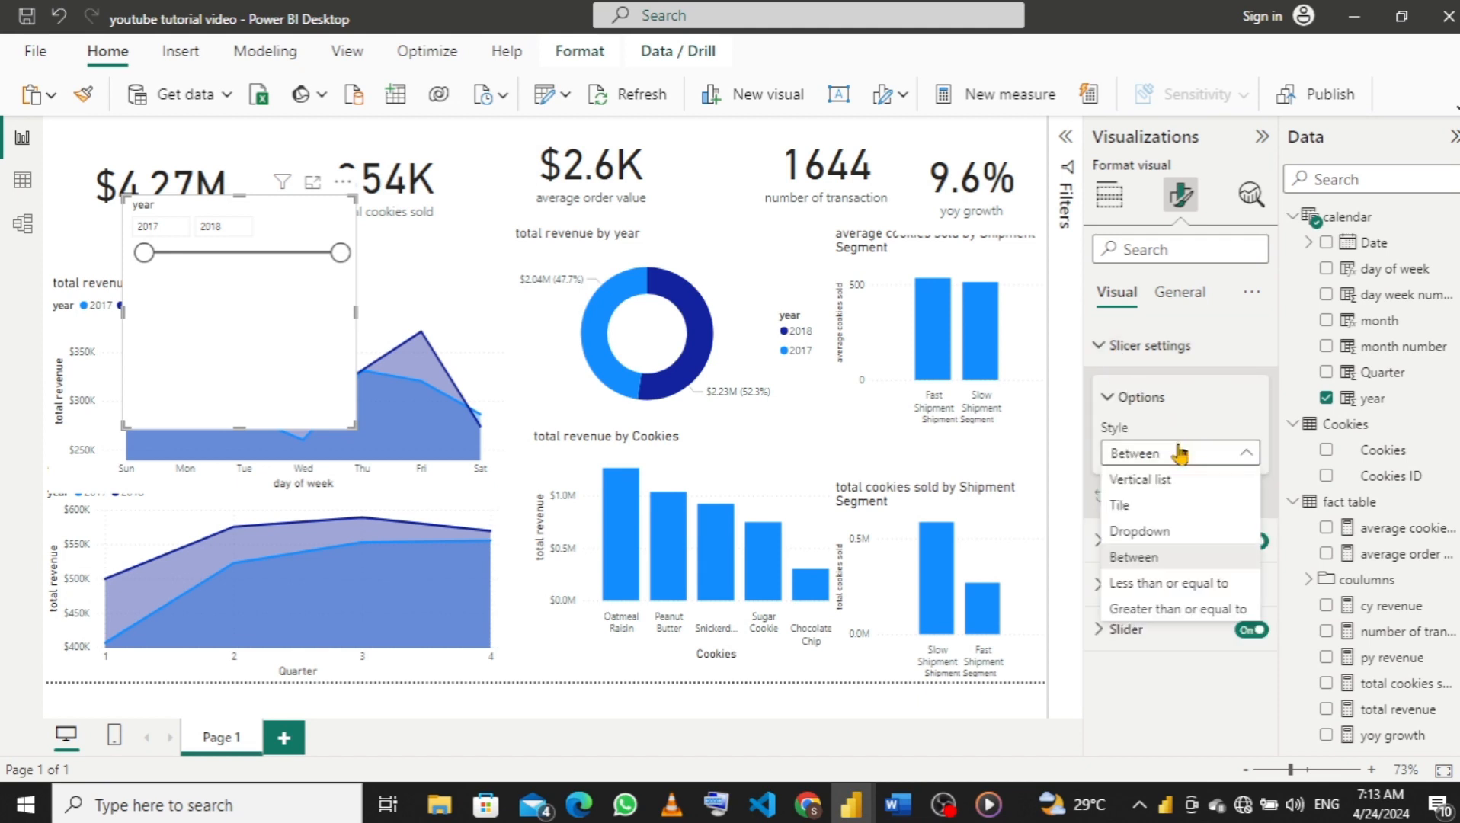
pyautogui.click(1144, 532)
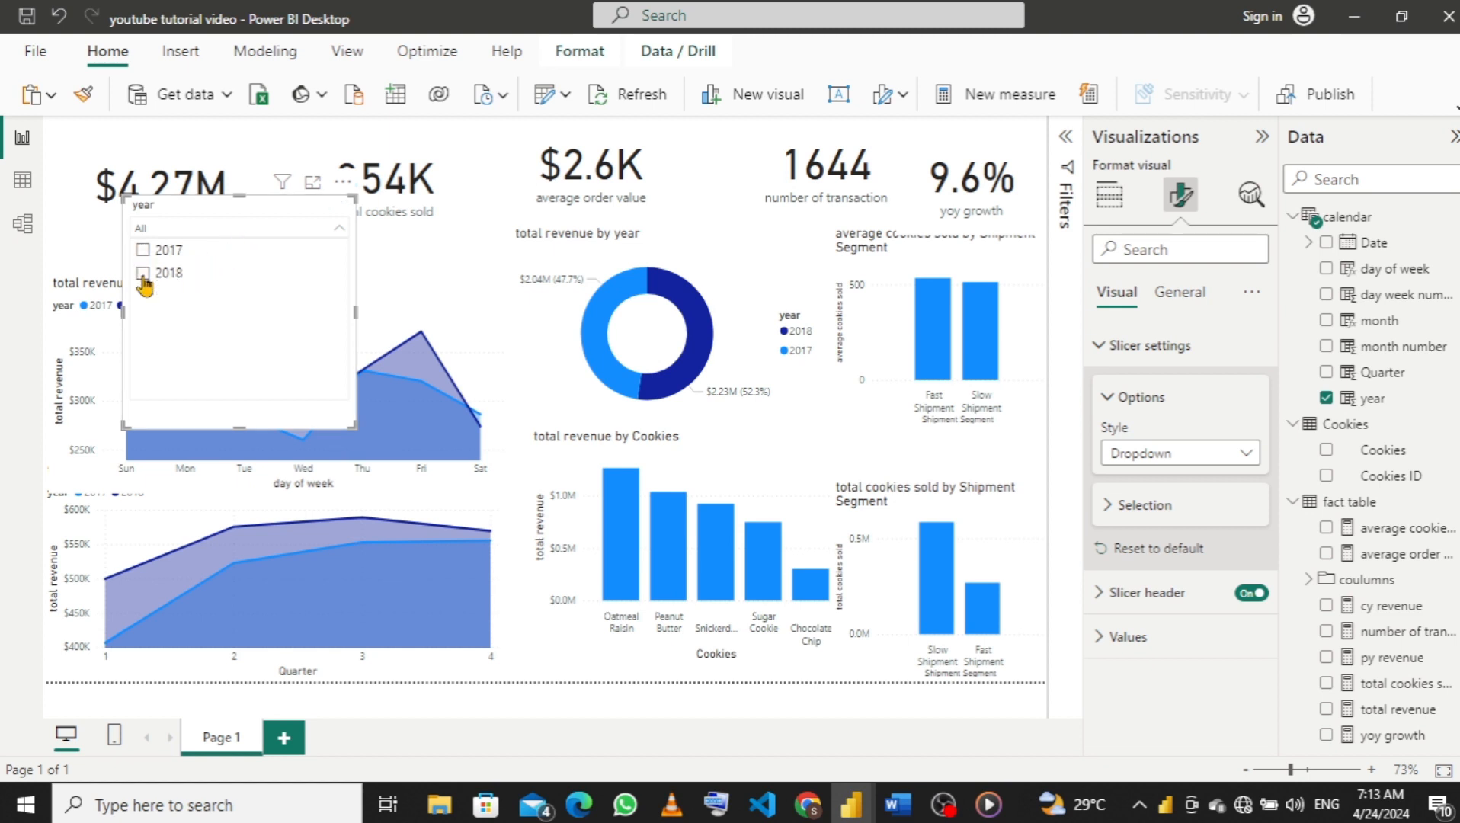
pyautogui.click(144, 274)
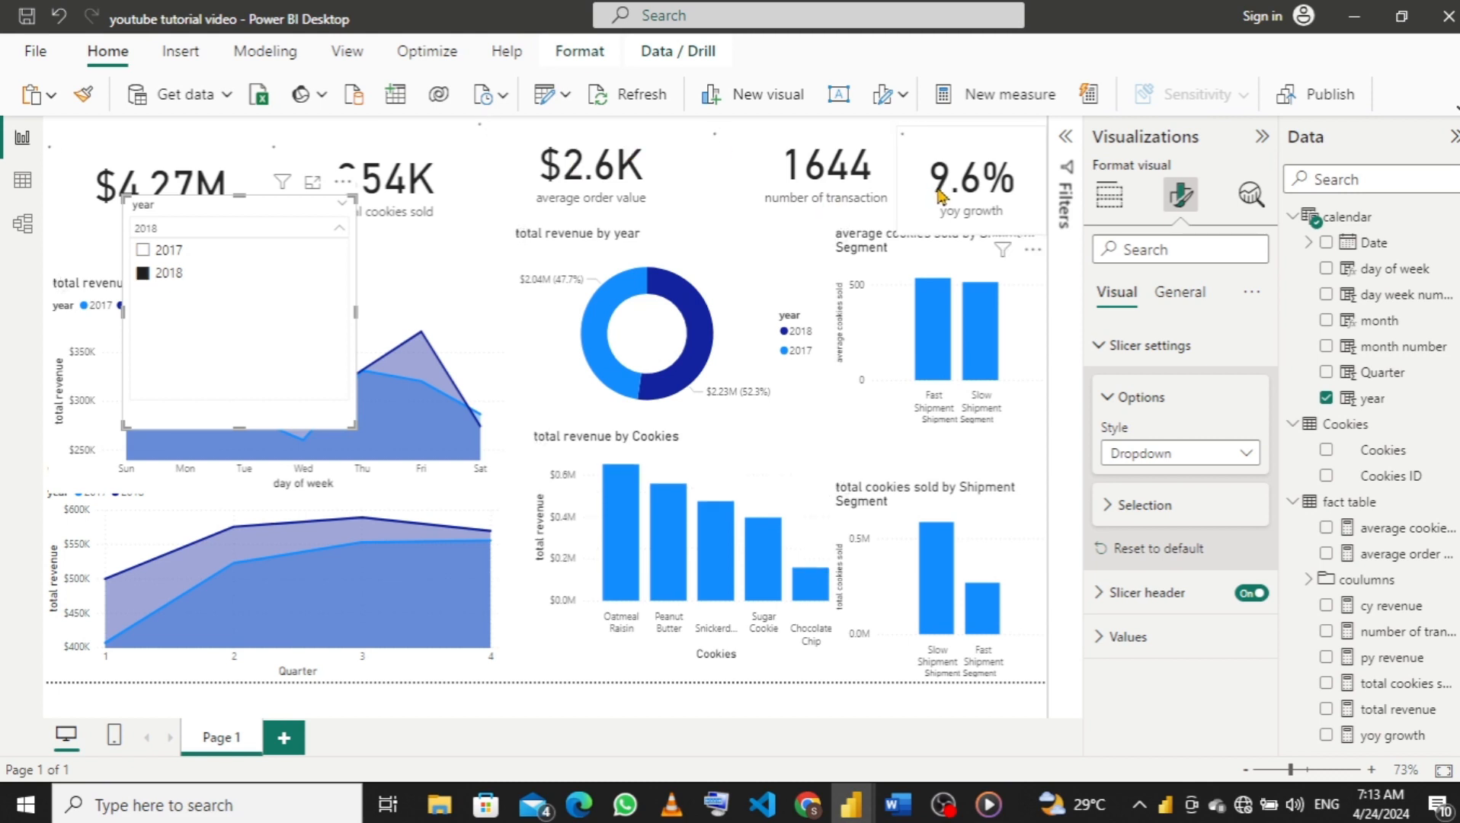
# Clear the year slicer after previewing 2017, and place it over the day-of-week revenue chart, shortened to about a third of its height.
pyautogui.click(143, 252)
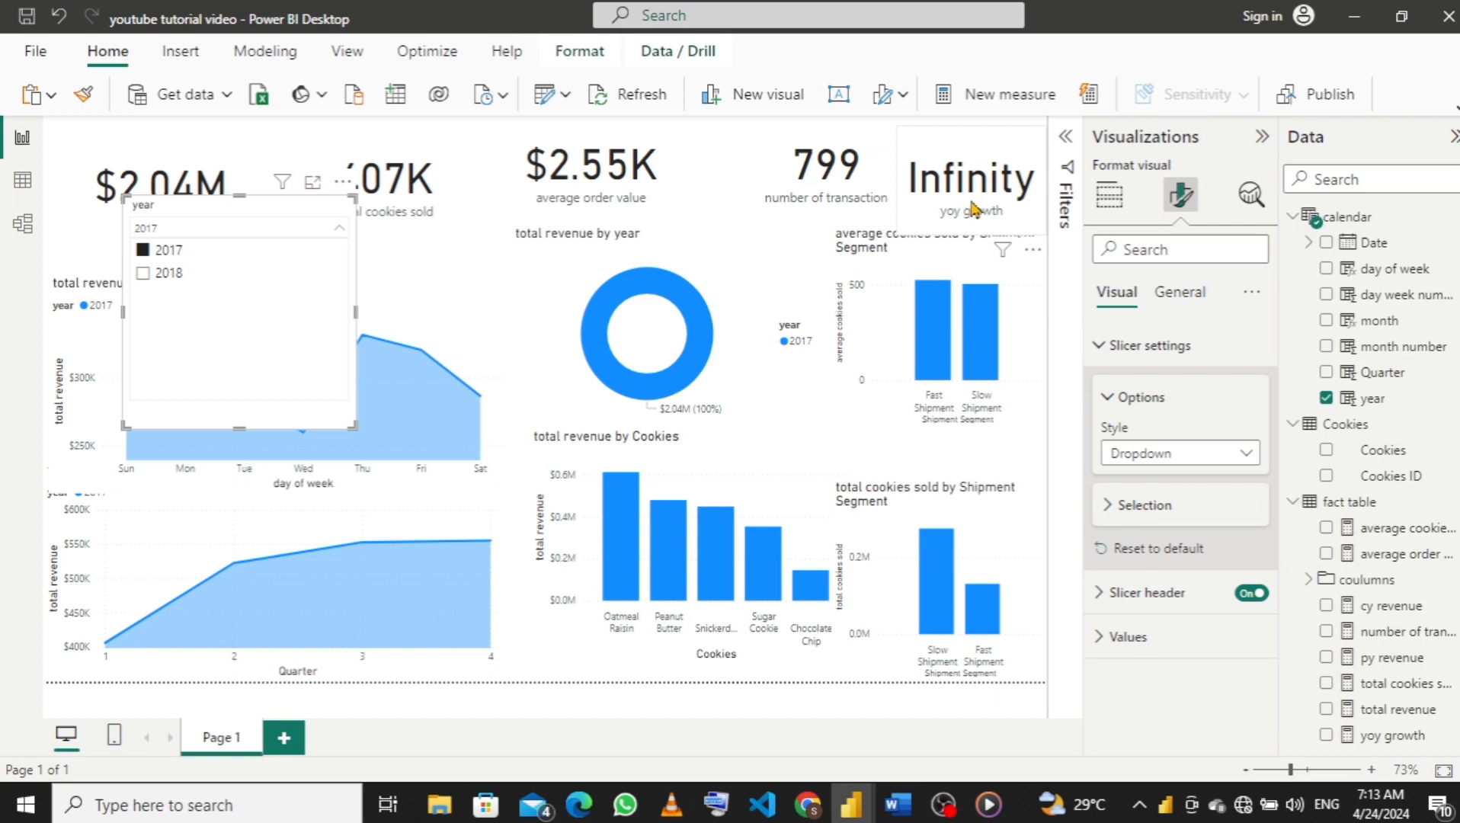
pyautogui.click(143, 251)
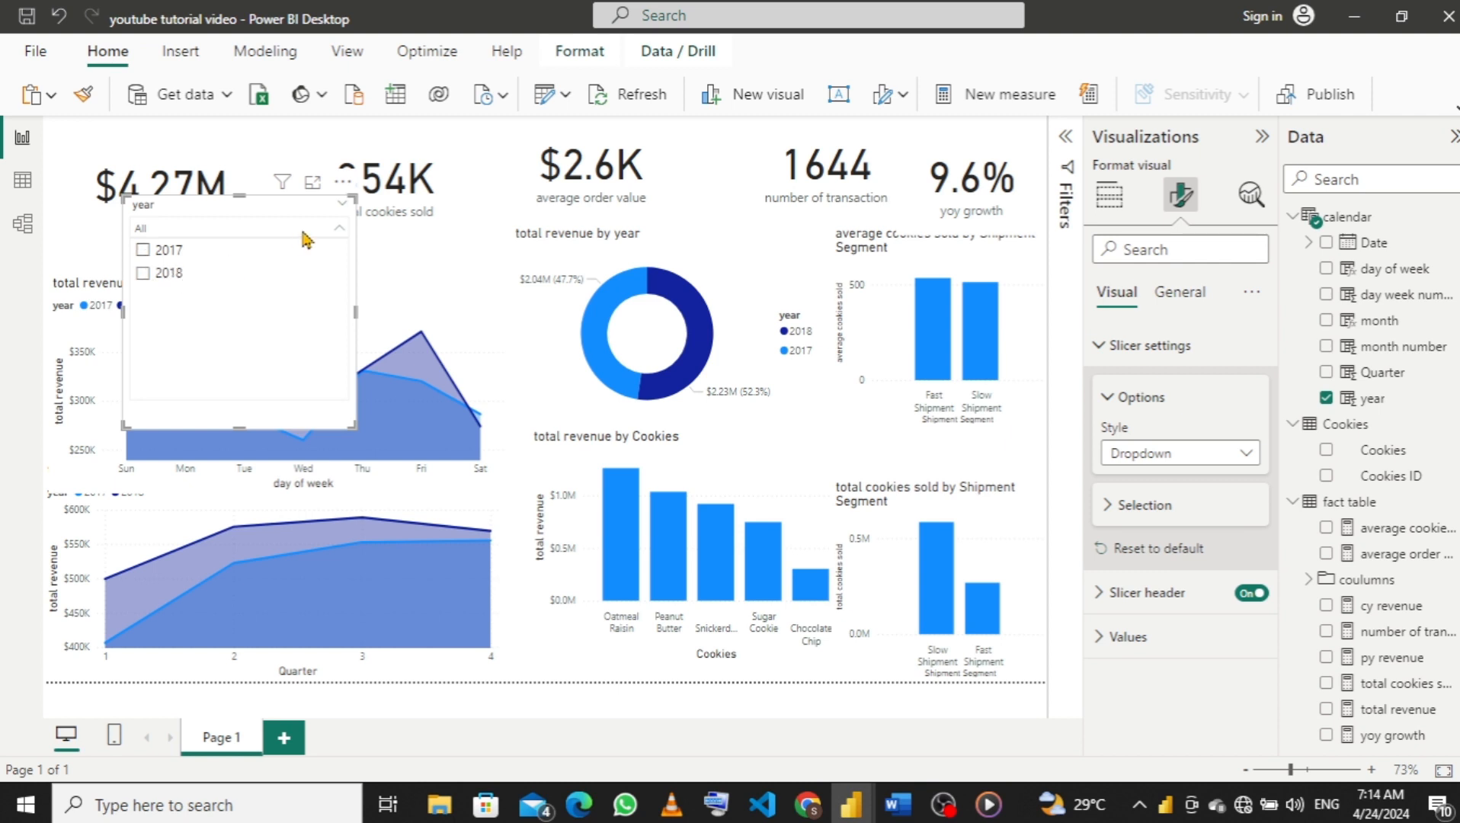
pyautogui.moveTo(260, 206); pyautogui.dragTo(211, 304)
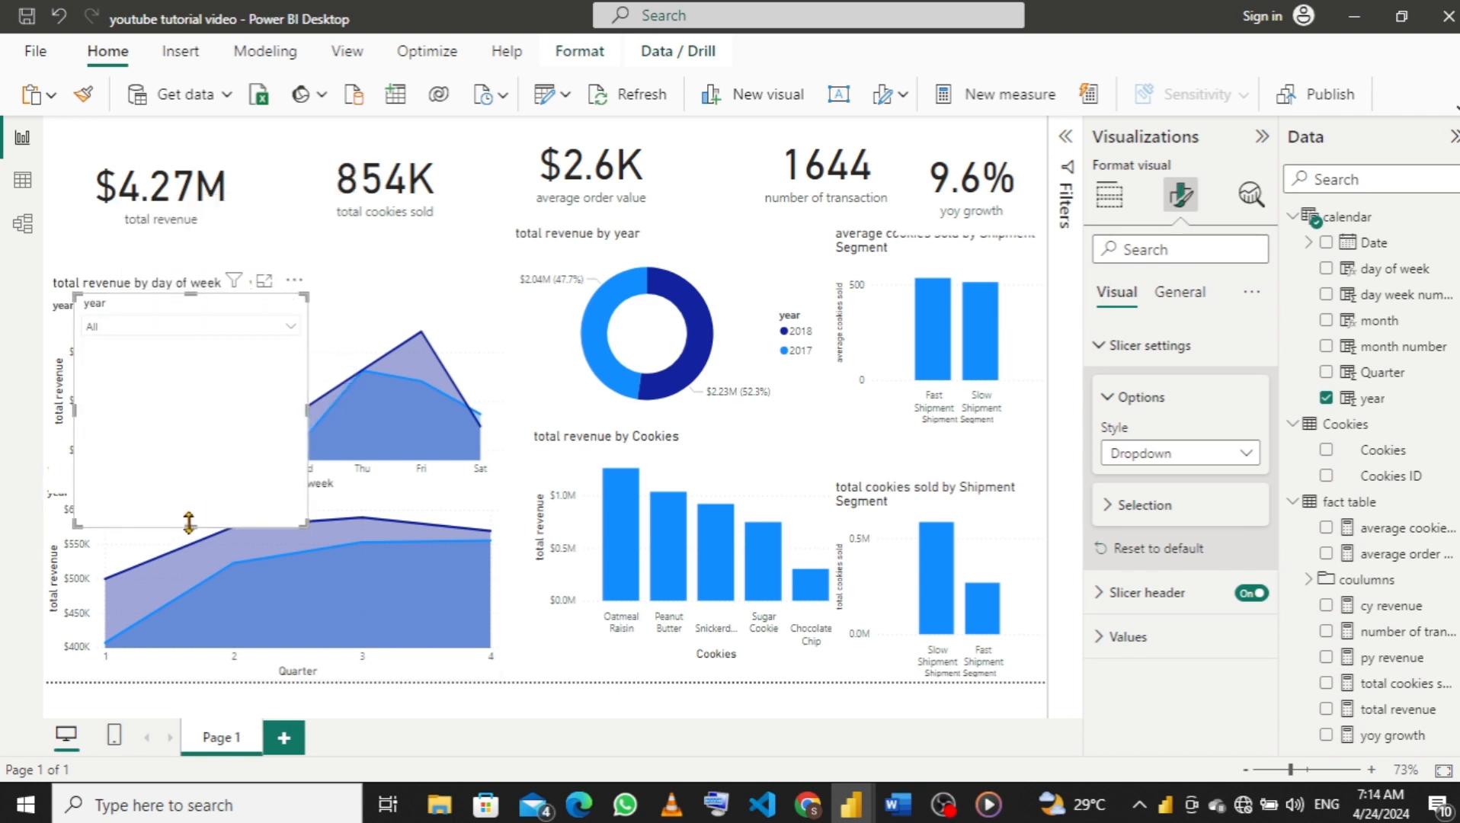
pyautogui.moveTo(189, 524); pyautogui.dragTo(186, 362)
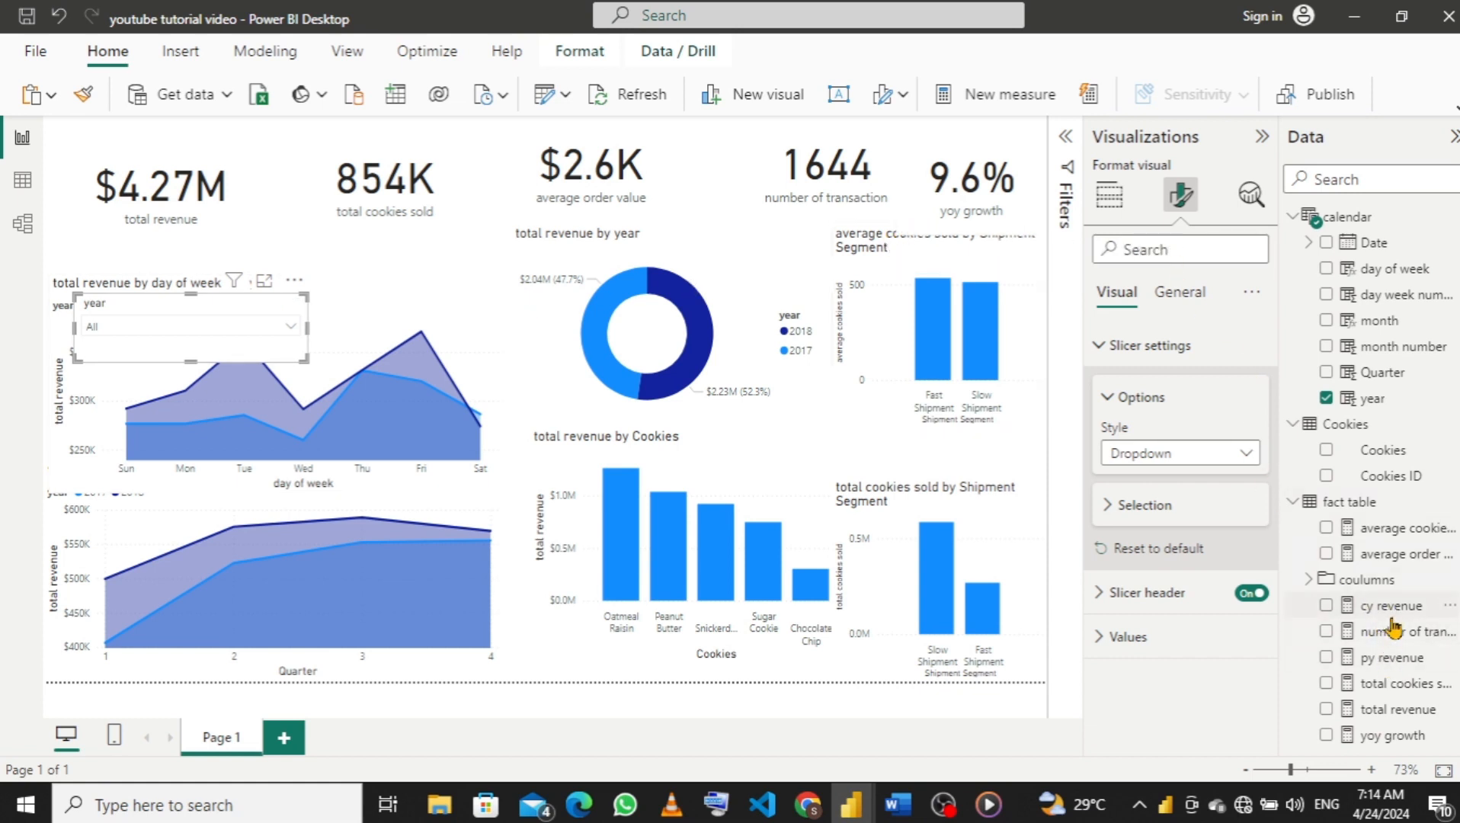
# In the py revenue measure, wrap the existing CALCULATE expression in an IF that tests whether it equals BLANK() and returns 0.
pyautogui.click(1394, 660)
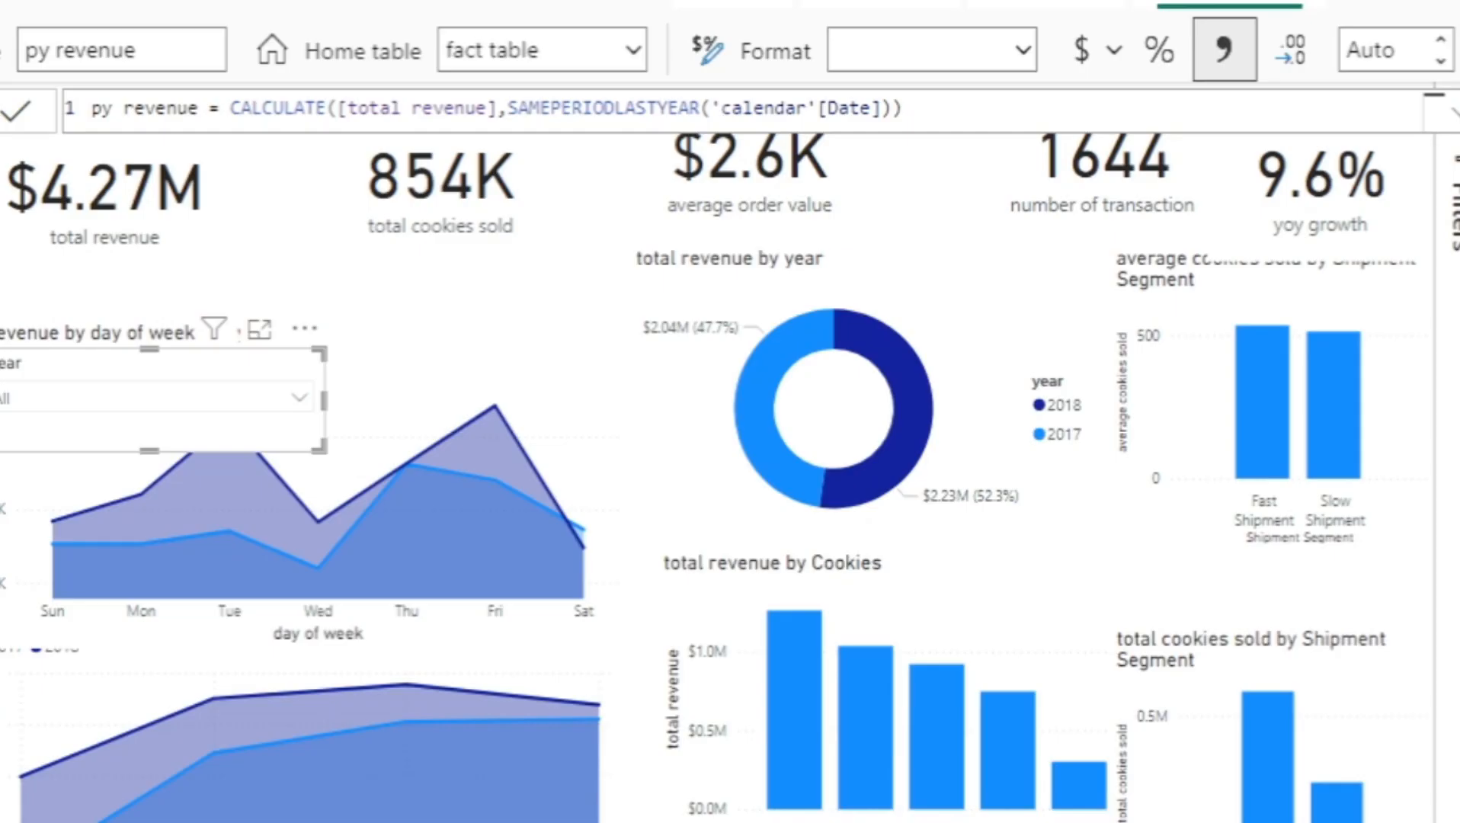
pyautogui.click(227, 109)
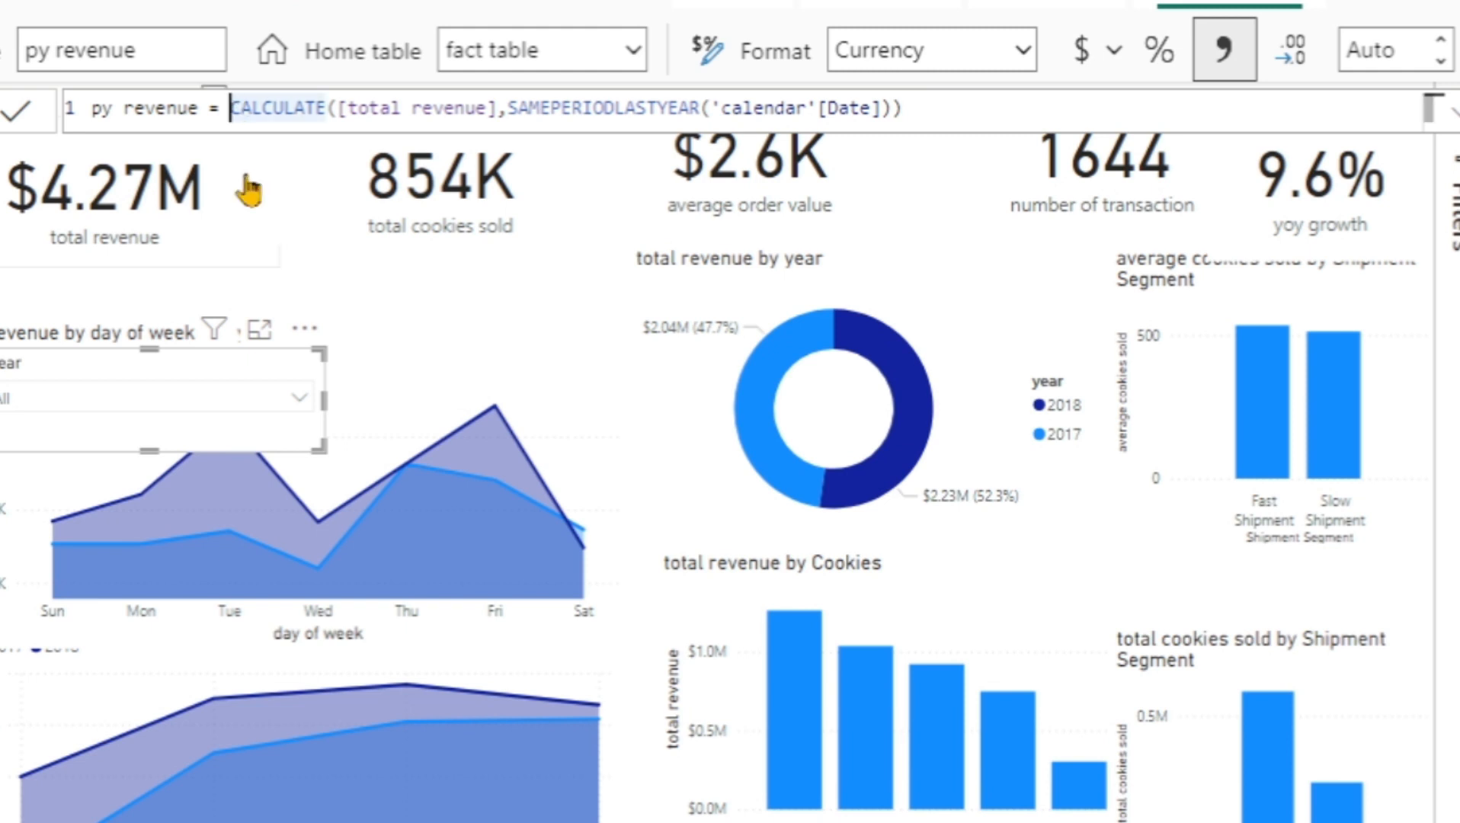
pyautogui.write('if')
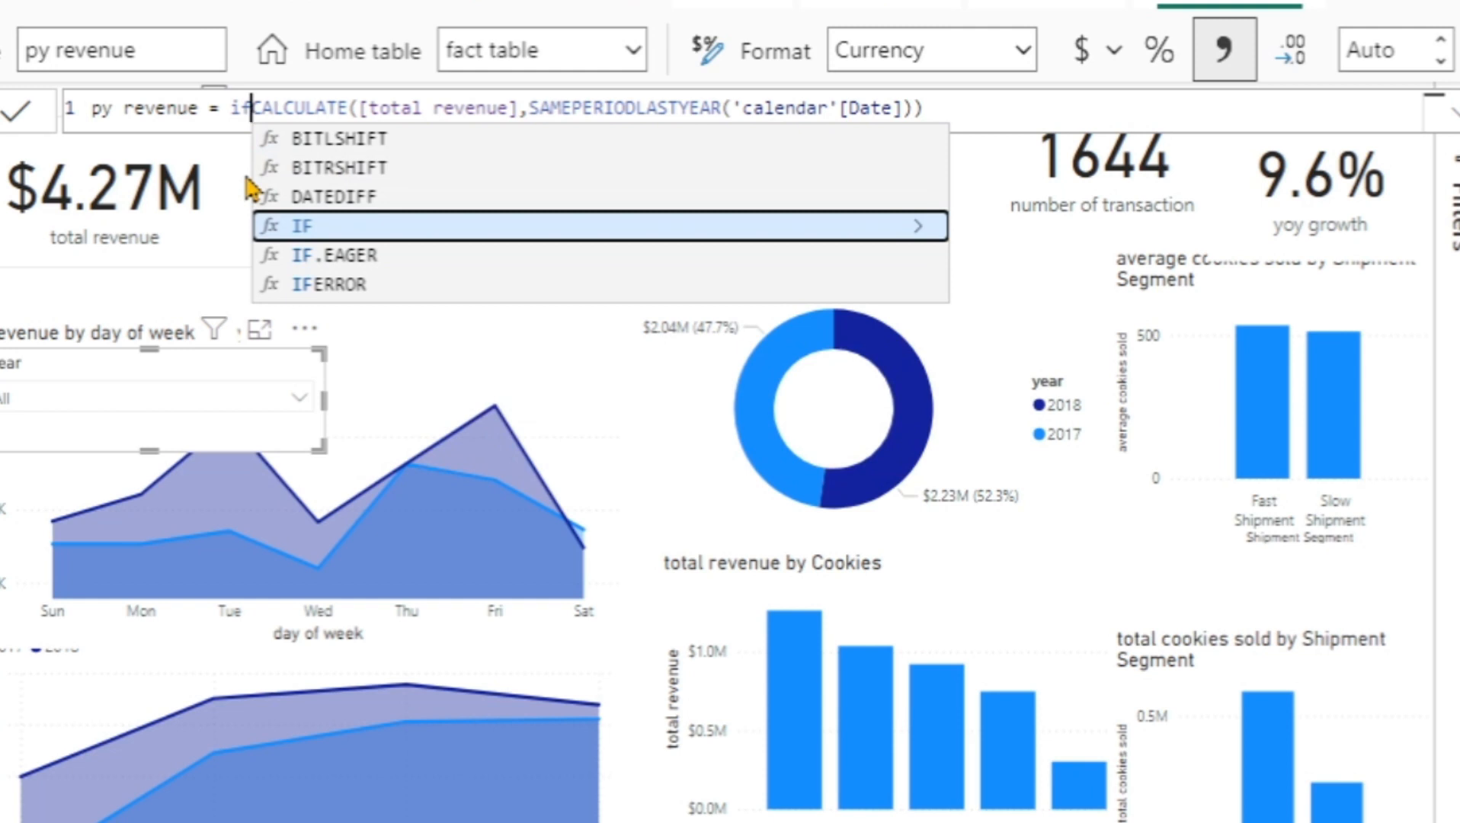
pyautogui.press('Tab')
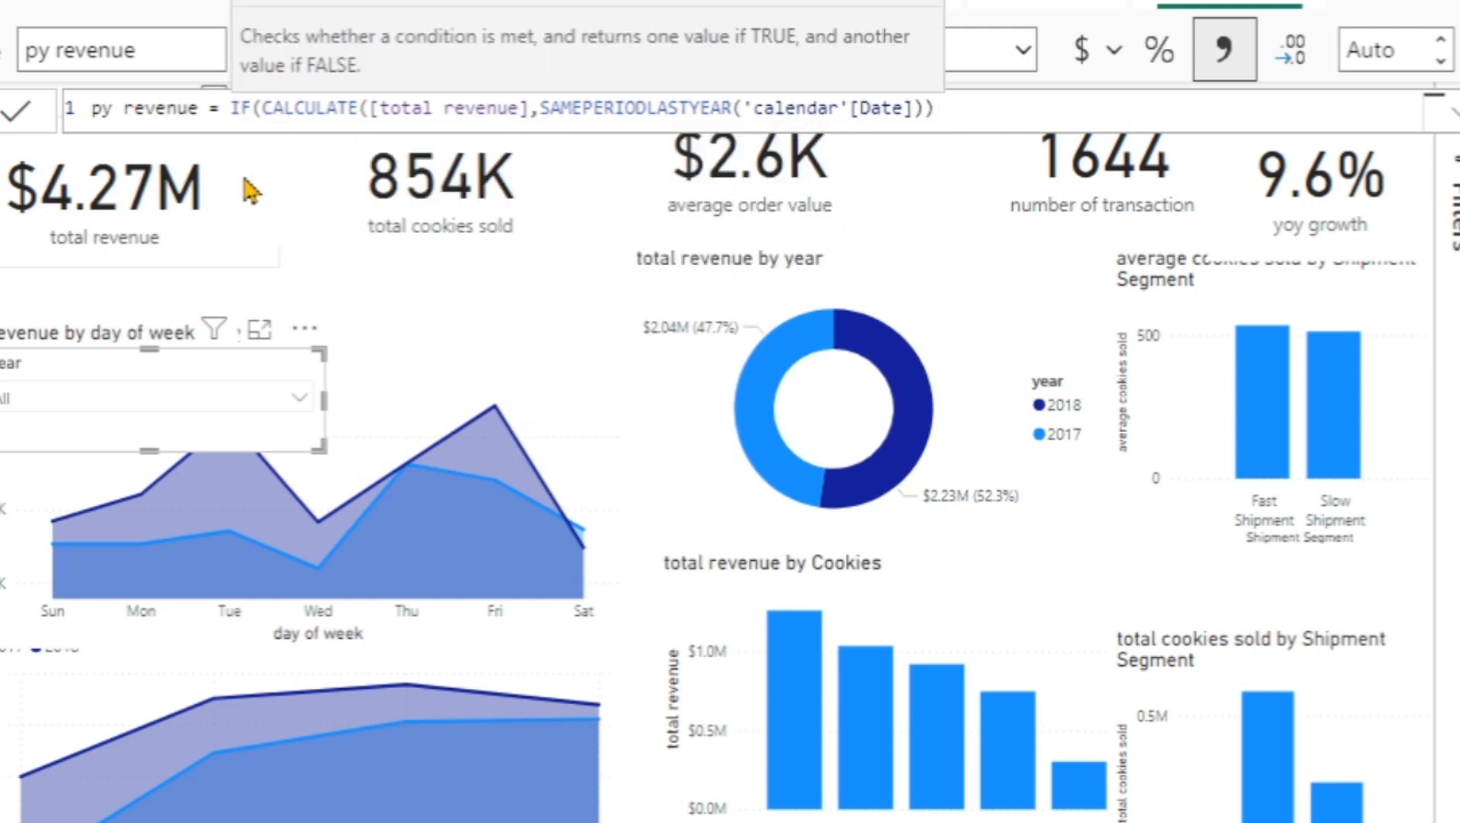
pyautogui.click(962, 113)
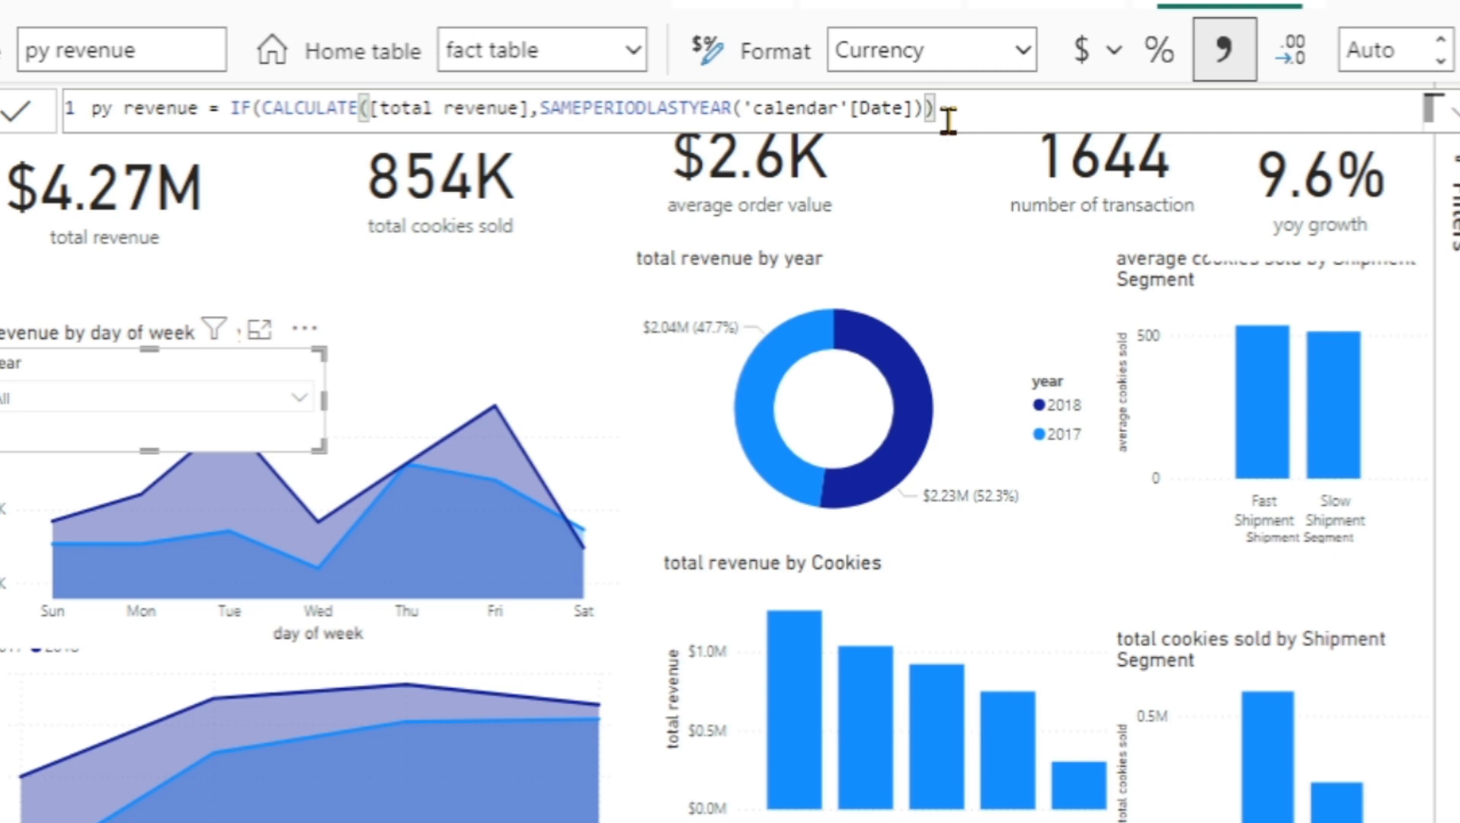
pyautogui.write(',')
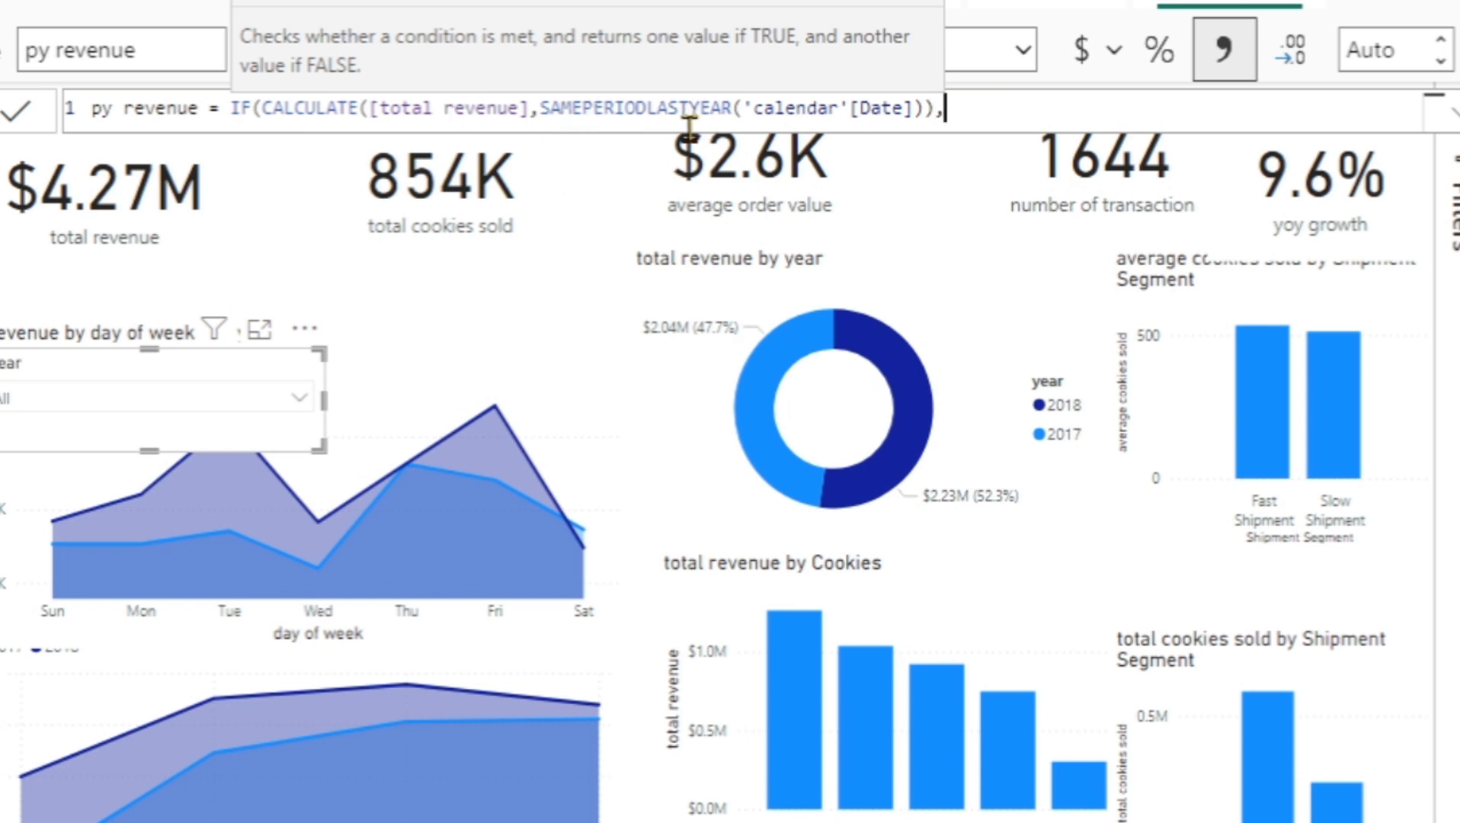
pyautogui.press('BackSpace')
pyautogui.write('= bal')
pyautogui.press('BackSpace')
pyautogui.press('BackSpace')
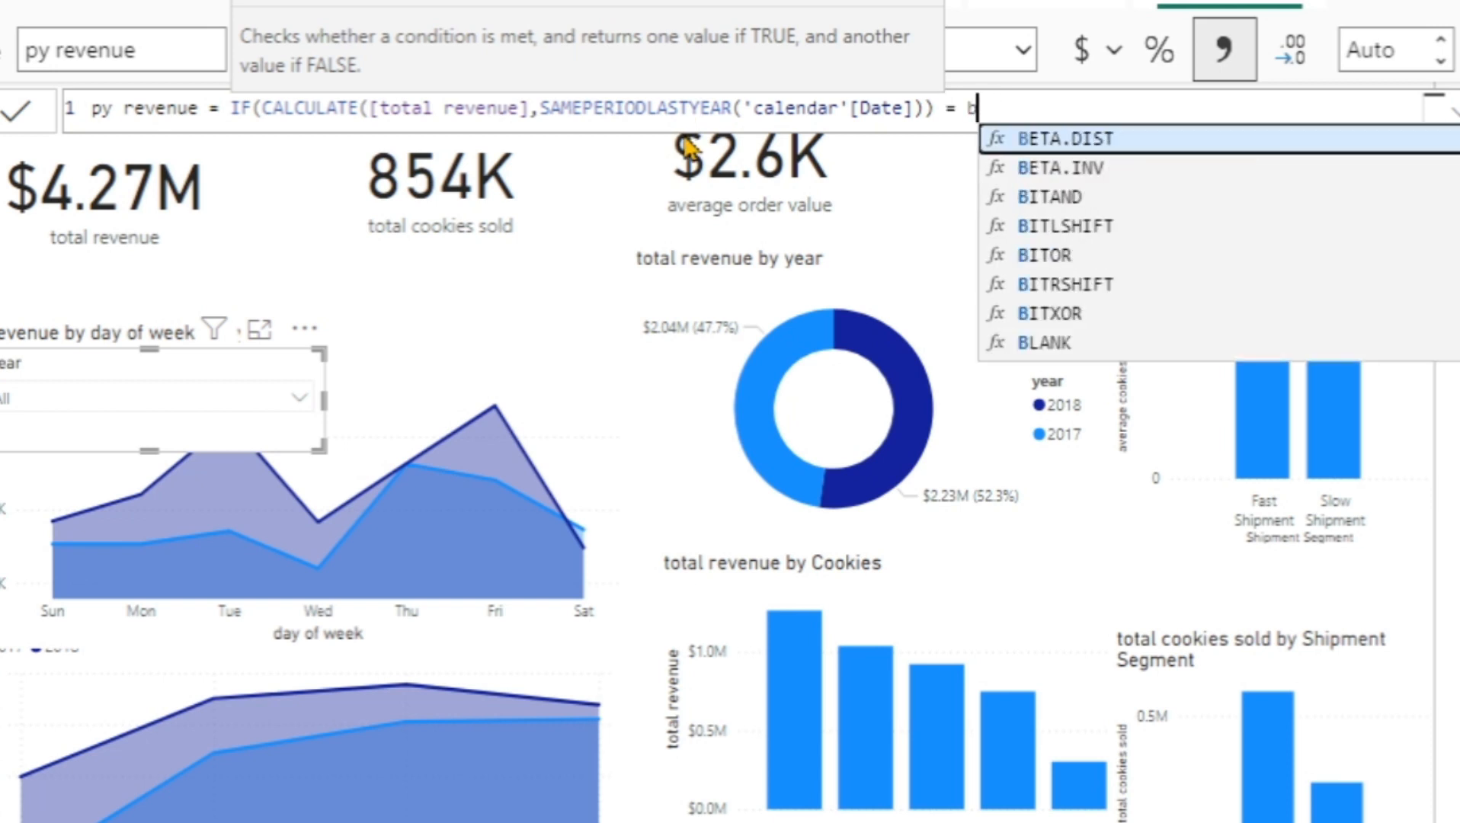
pyautogui.write('l')
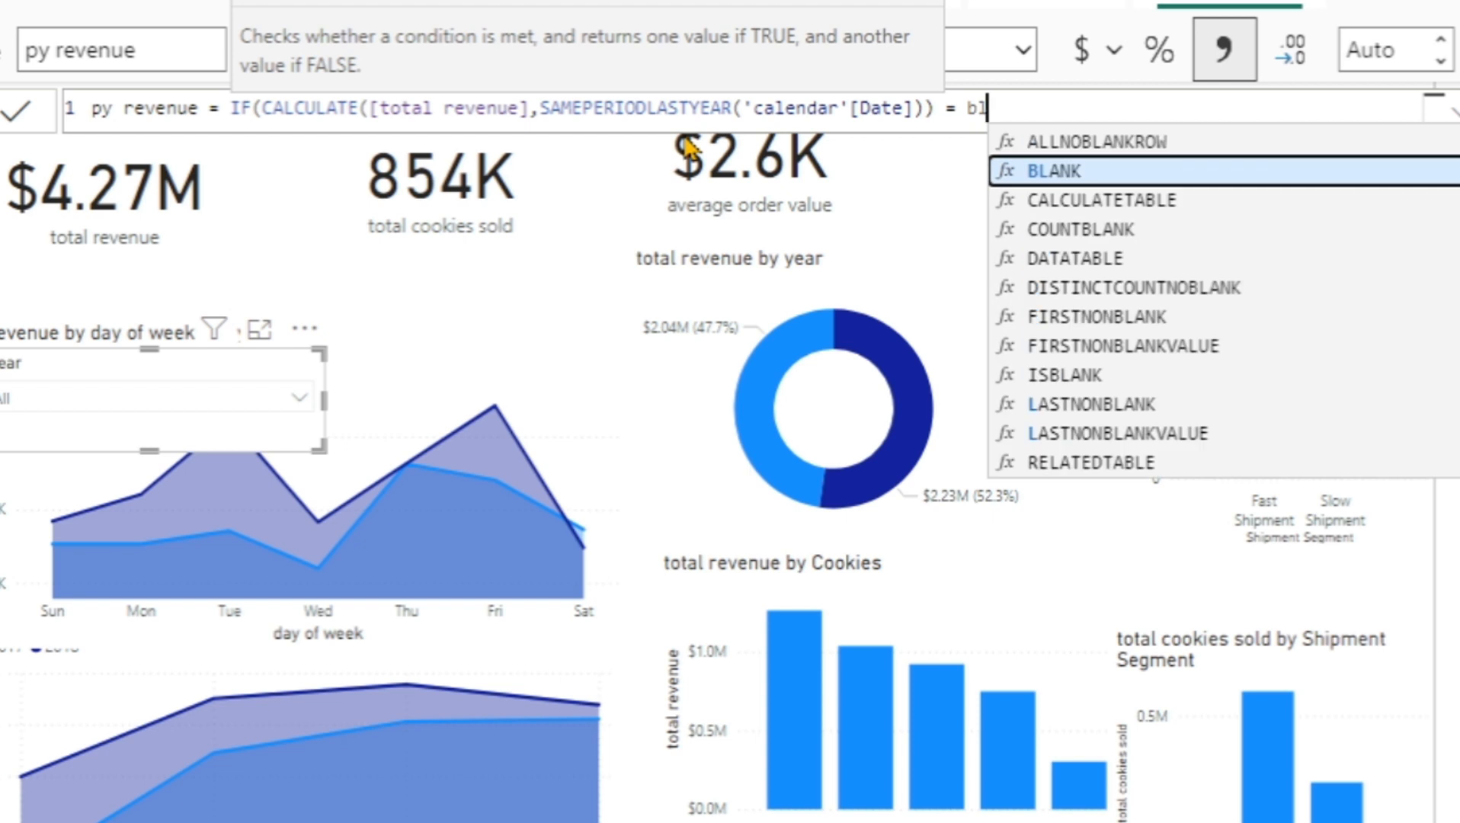
pyautogui.press('Tab')
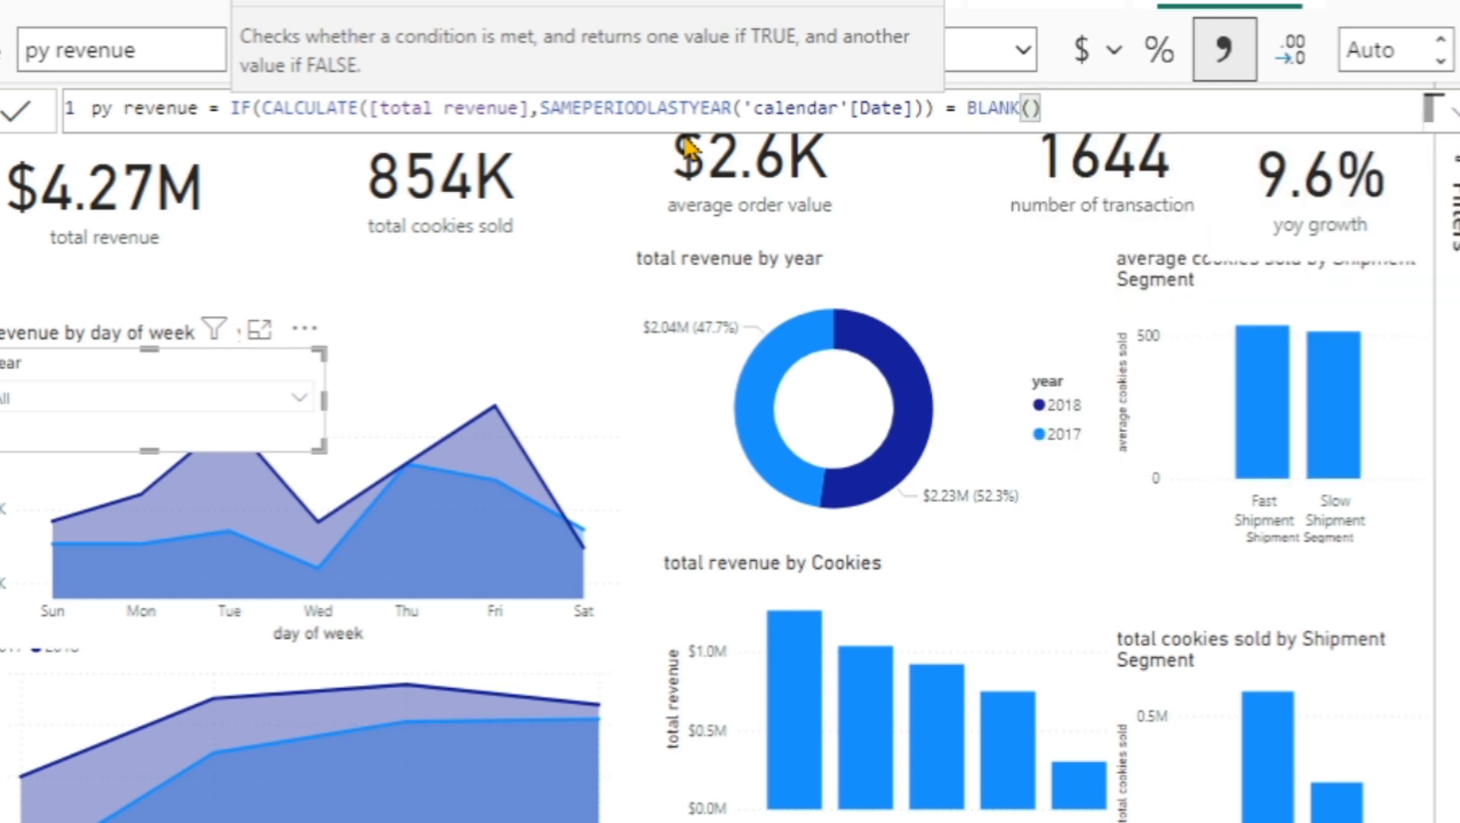
pyautogui.write('),0,')
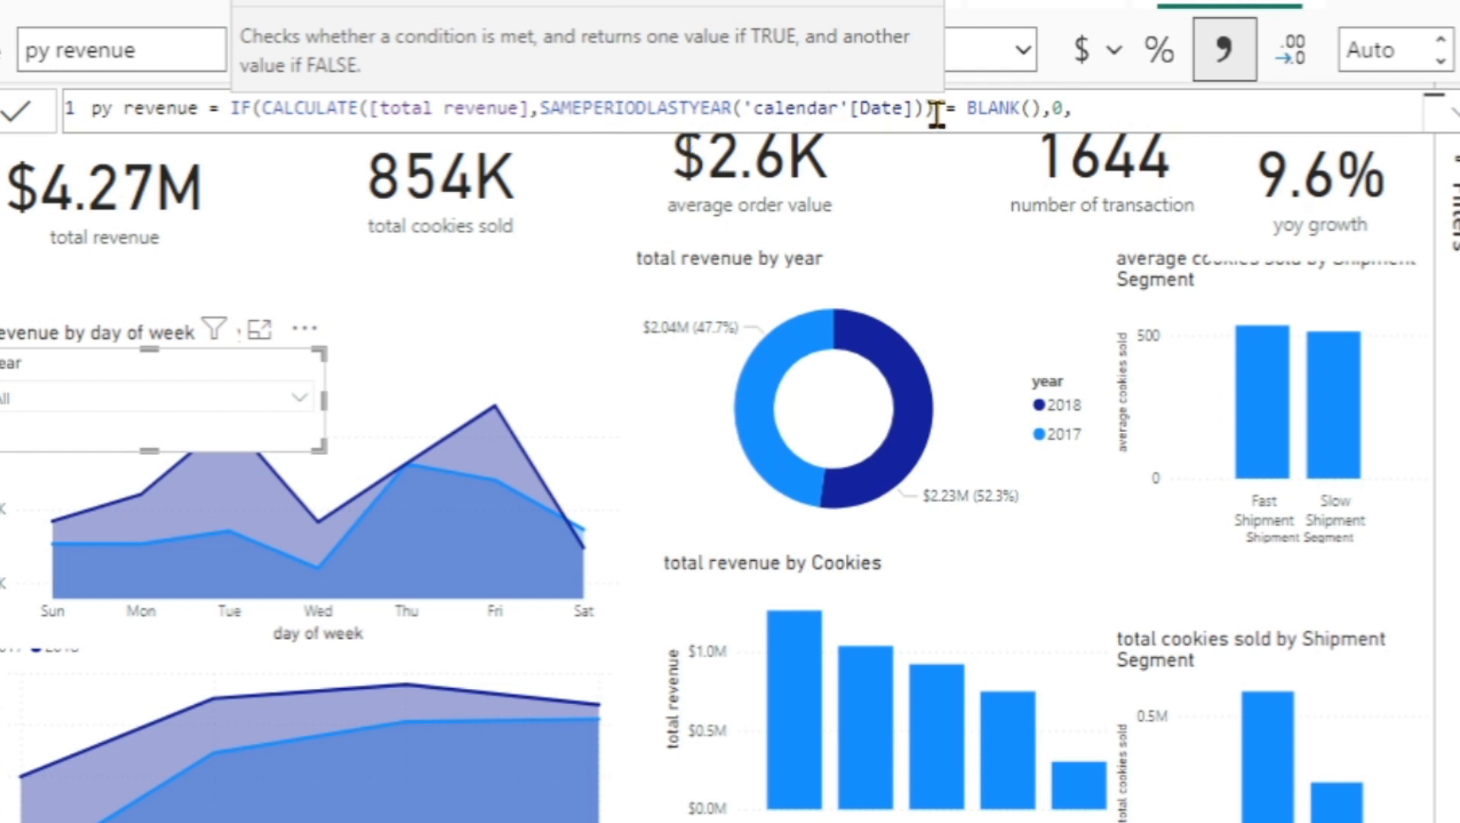
# Copy the CALCULATE expression onto a second line as the IF's false result, close the formula, and commit the py revenue measure.
pyautogui.moveTo(934, 109); pyautogui.dragTo(263, 110)
pyautogui.hotkey('ctrl', 'c')
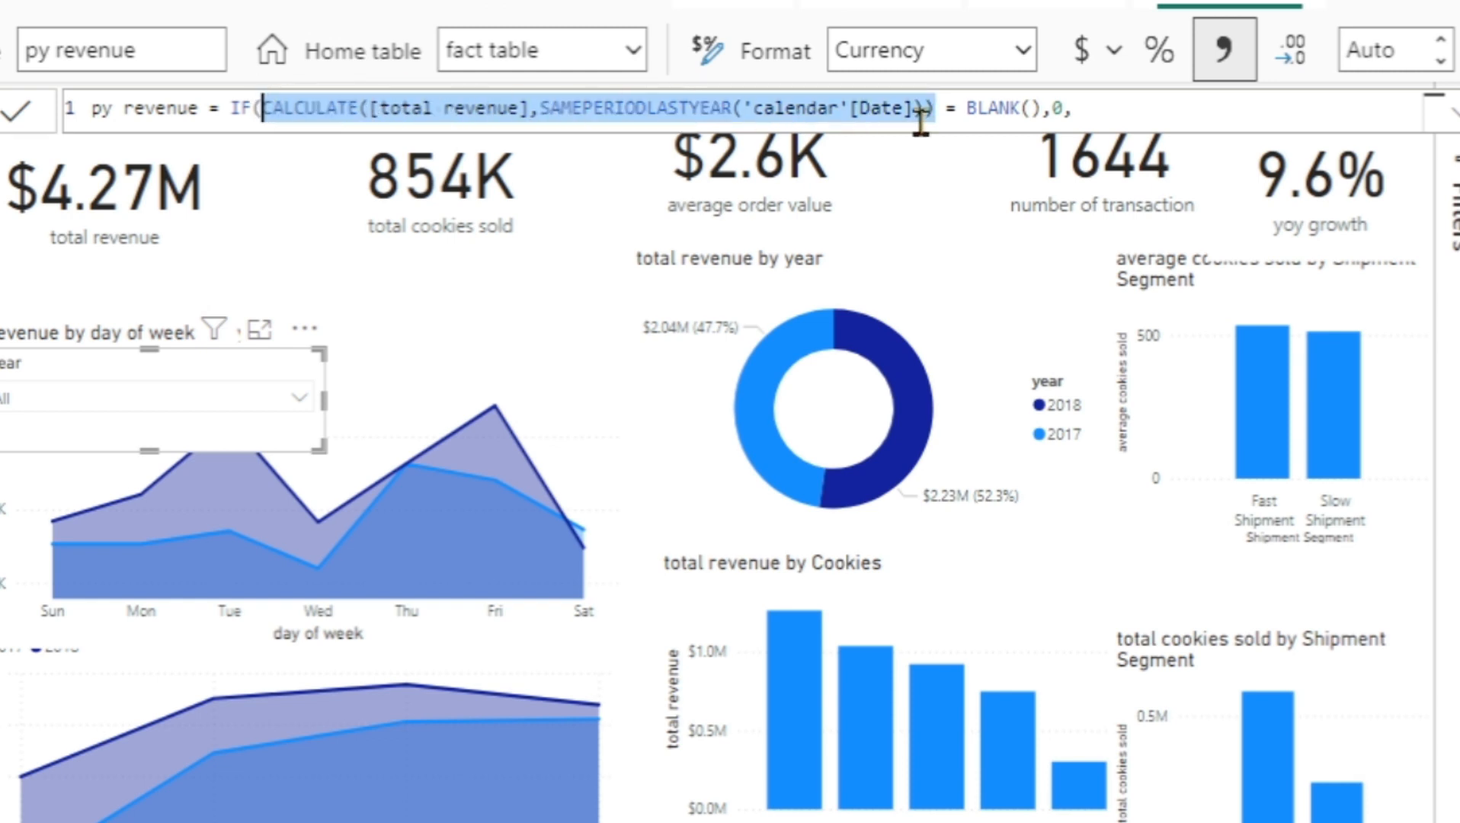
pyautogui.click(1099, 112)
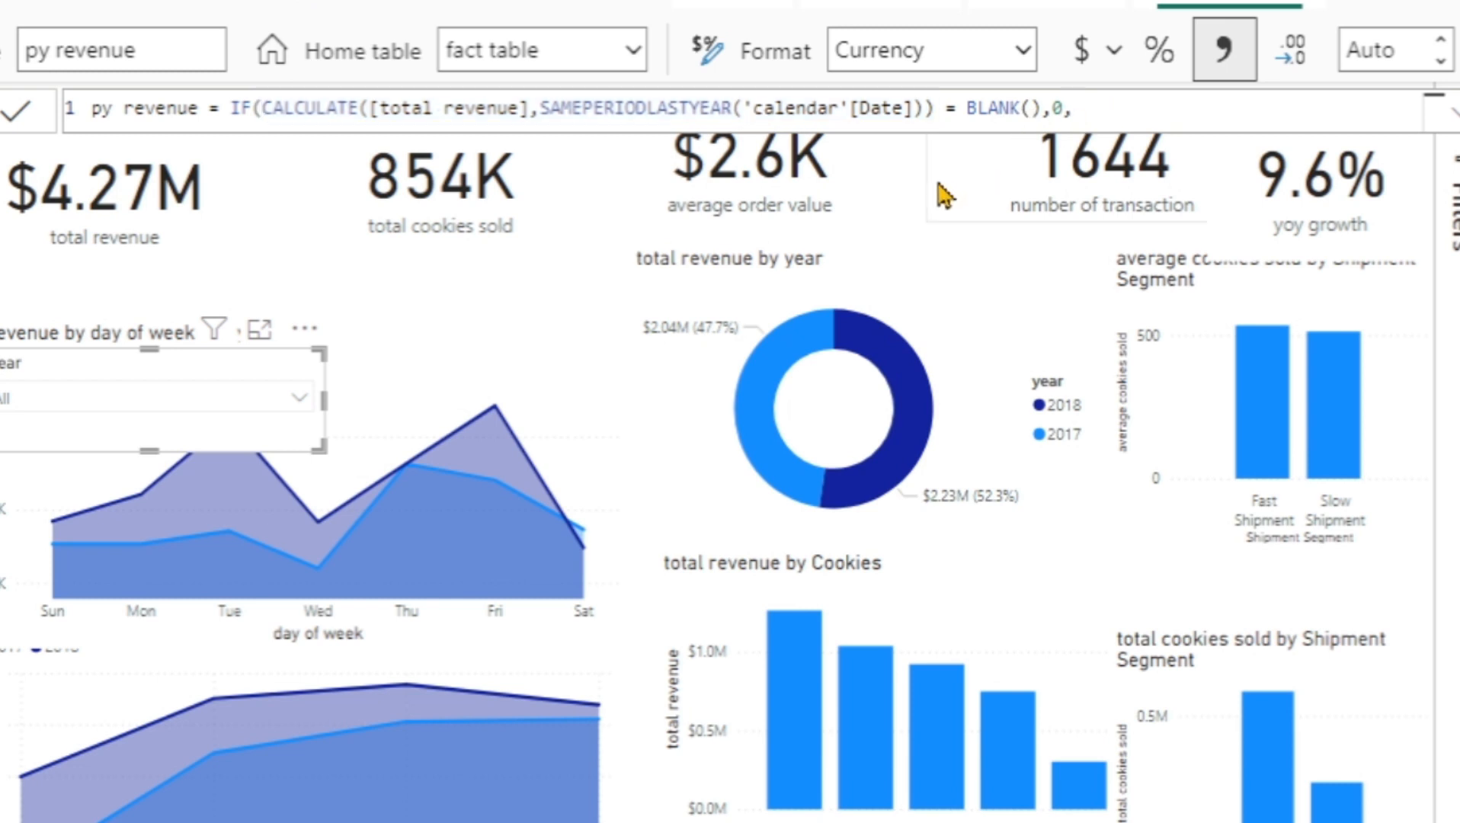
pyautogui.hotkey('shift', 'Return')
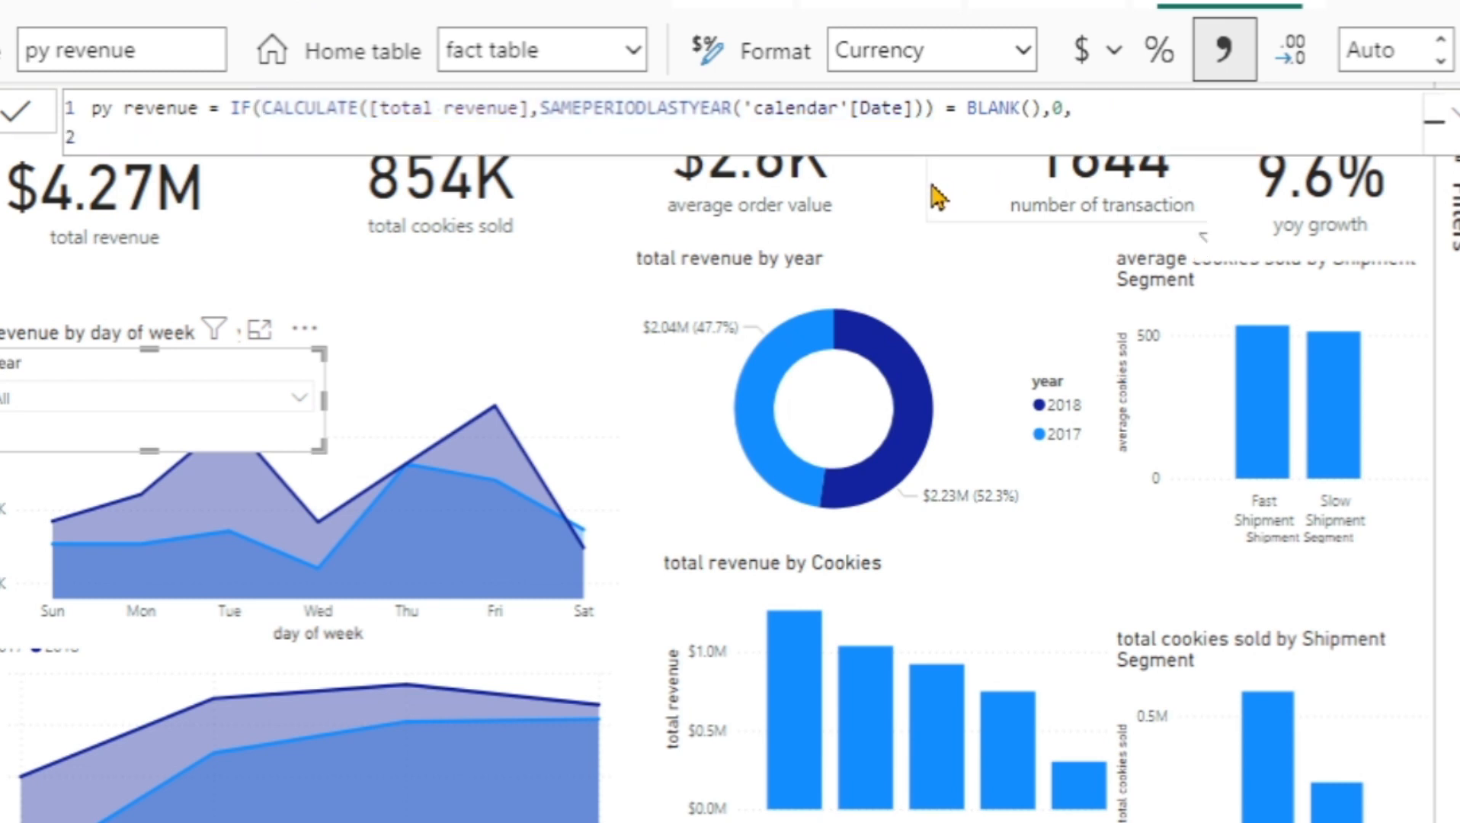
pyautogui.hotkey('ctrl', 'v')
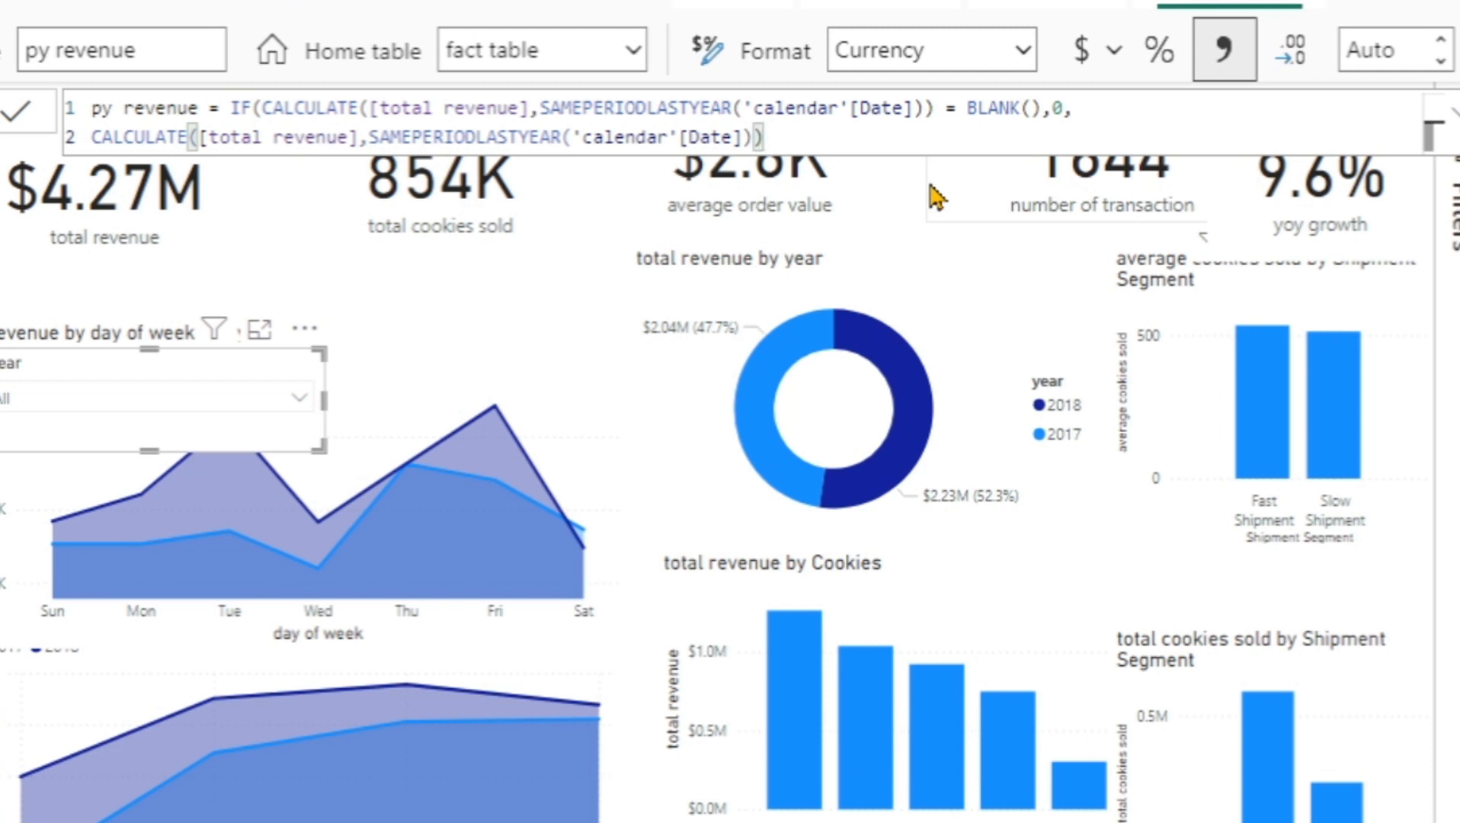
pyautogui.write(')')
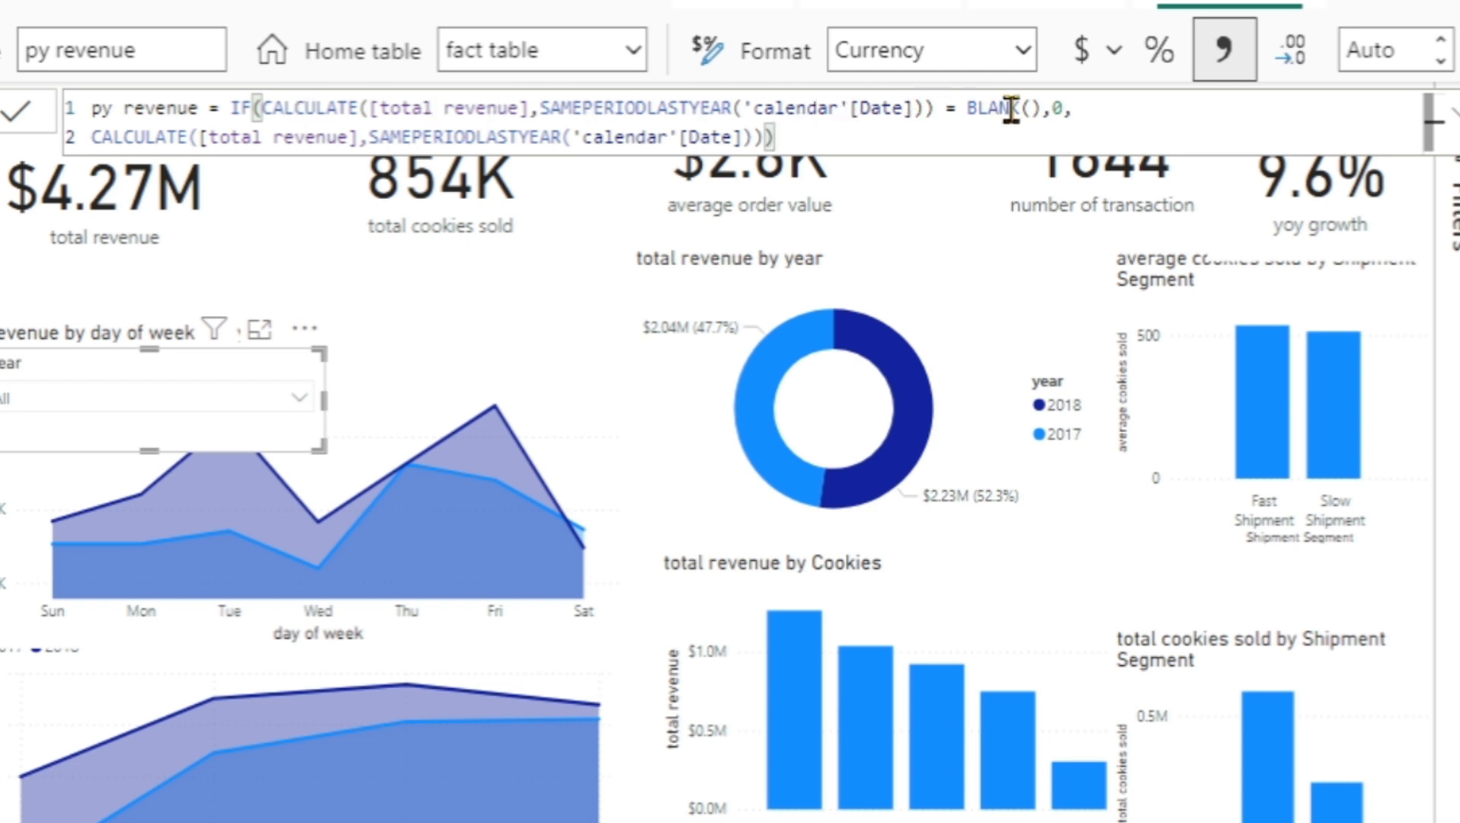
pyautogui.click(1070, 108)
pyautogui.press('BackSpace')
pyautogui.moveTo(1070, 108); pyautogui.dragTo(1062, 109)
pyautogui.click(1064, 108)
pyautogui.write(',')
pyautogui.click(20, 116)
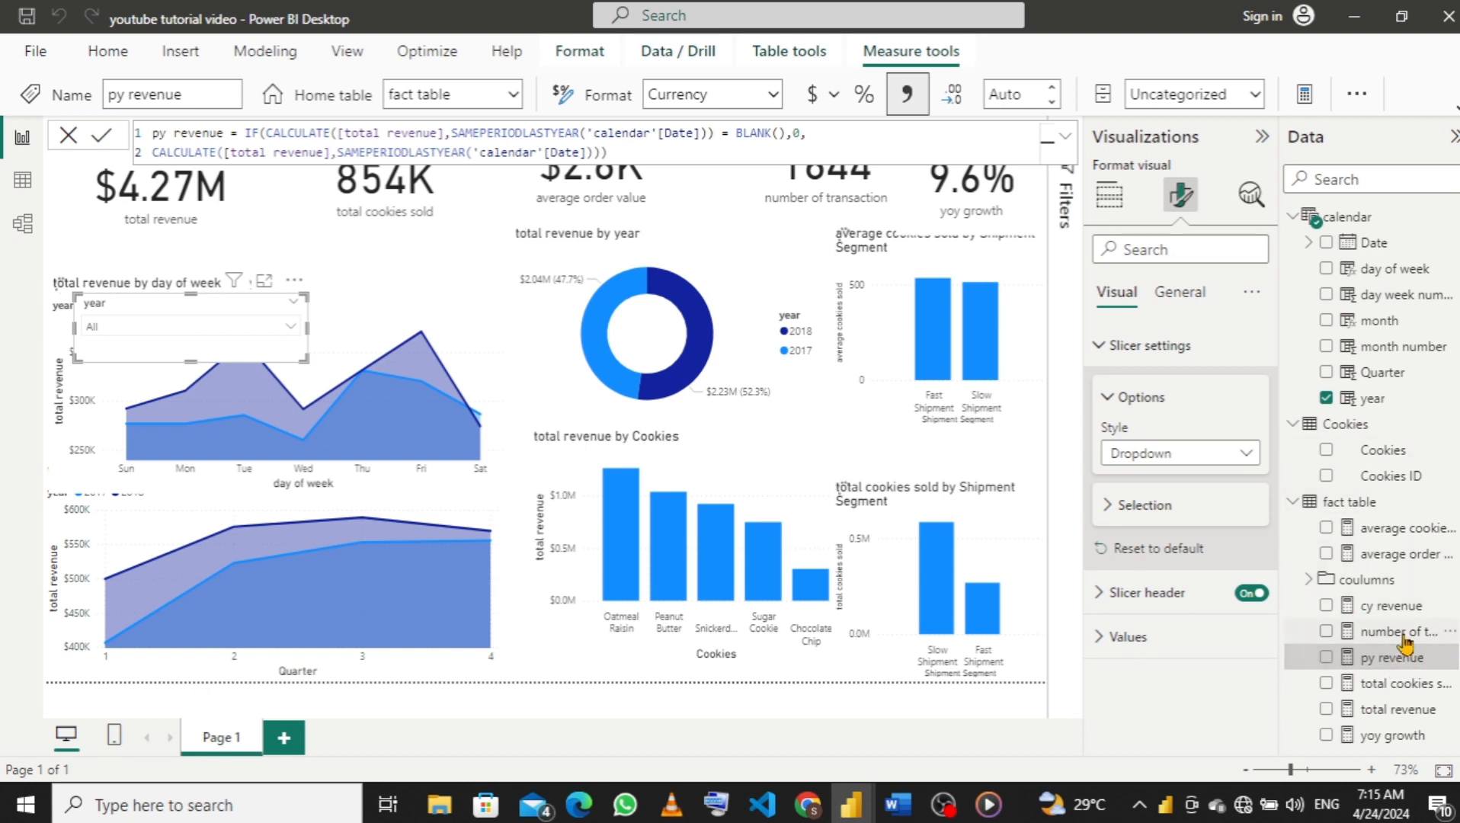
# Open the yoy growth measure's formula and delete everything after the equals sign.
pyautogui.click(1381, 740)
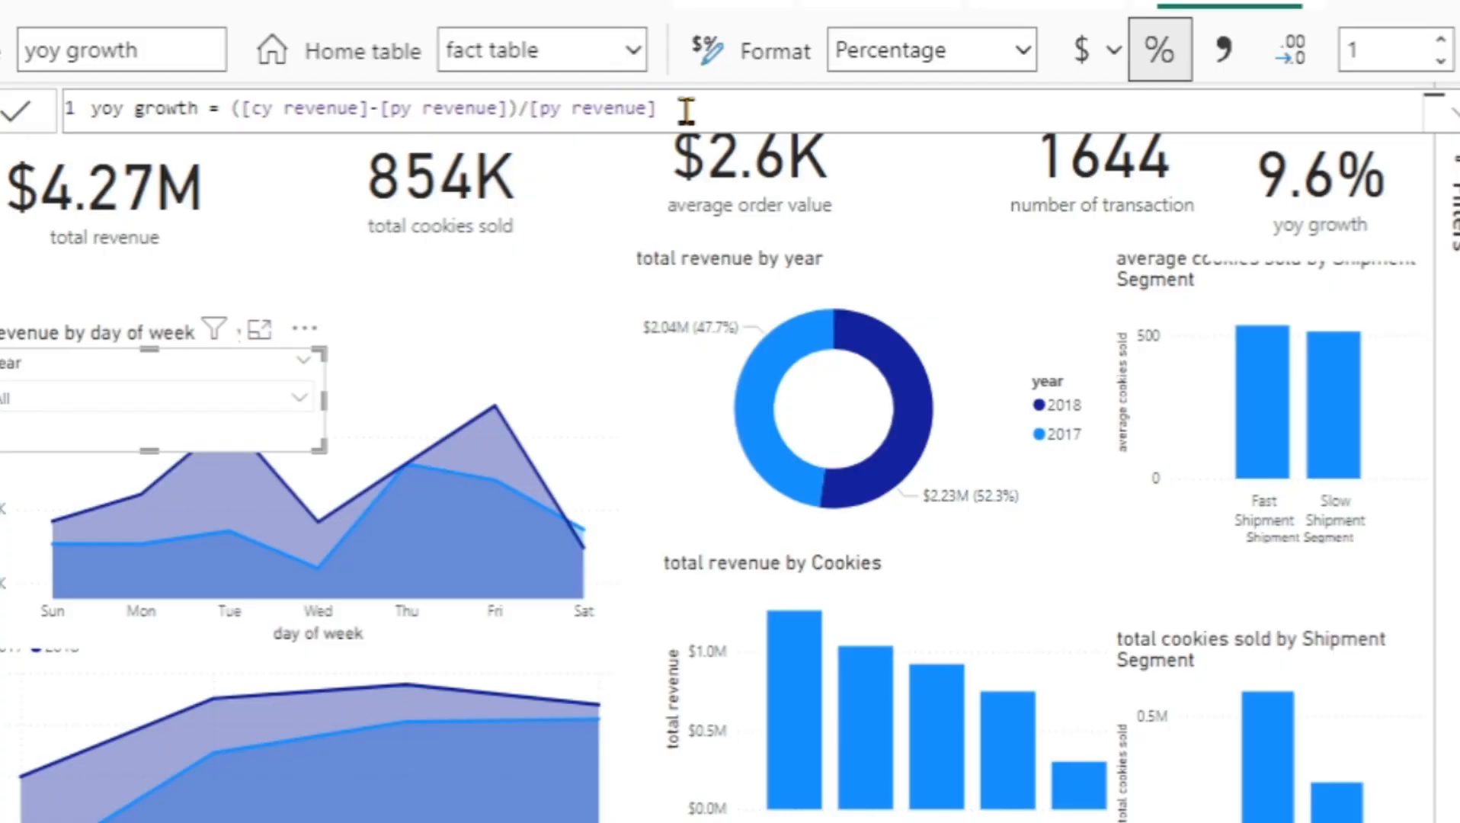
pyautogui.click(686, 110)
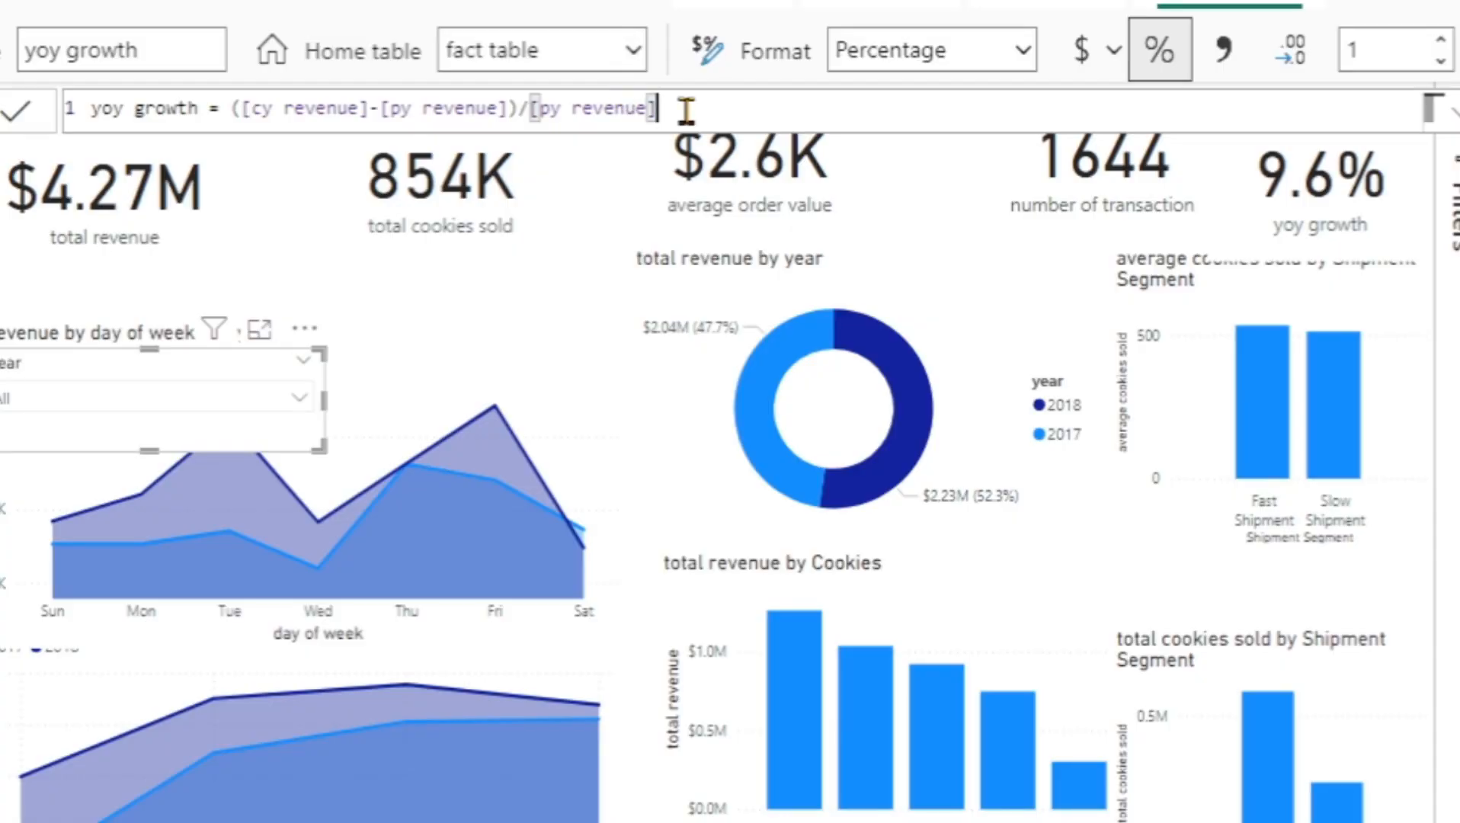
pyautogui.press('BackSpace')
pyautogui.press('BackSpace')
pyautogui.press('BackSpace')
pyautogui.press('BackSpace')
pyautogui.press('BackSpace')
pyautogui.press('BackSpace')
pyautogui.press('BackSpace')
pyautogui.press('BackSpace')
pyautogui.press('BackSpace')
pyautogui.press('BackSpace')
pyautogui.press('BackSpace')
pyautogui.press('BackSpace')
pyautogui.press('BackSpace')
pyautogui.press('BackSpace')
pyautogui.press('BackSpace')
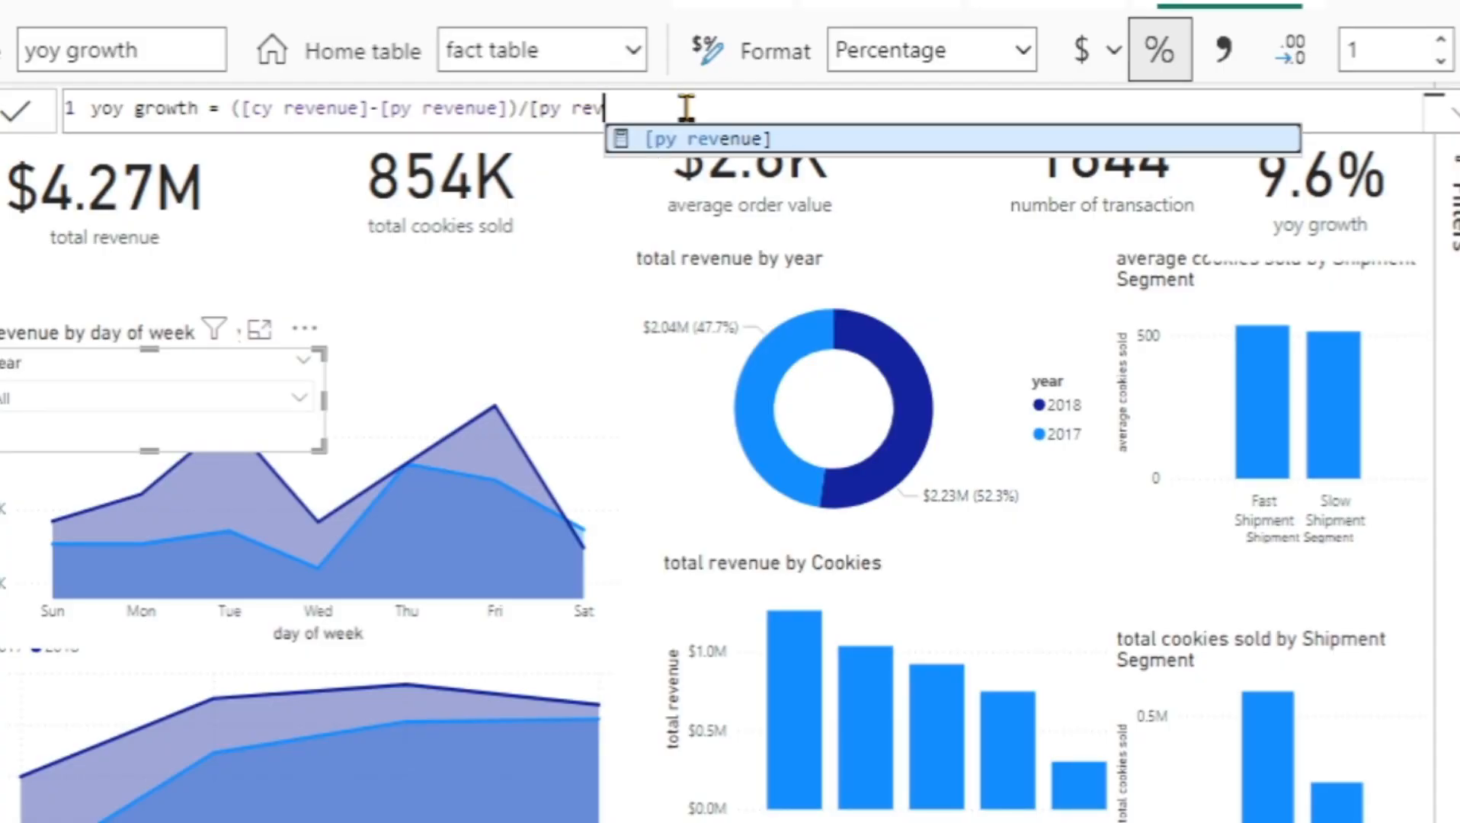
pyautogui.press('BackSpace')
pyautogui.press('BackSpace')
pyautogui.press('BackSpace')
pyautogui.press('BackSpace')
pyautogui.press('BackSpace')
pyautogui.press('BackSpace')
pyautogui.press('BackSpace')
pyautogui.press('BackSpace')
pyautogui.press('BackSpace')
pyautogui.press('BackSpace')
pyautogui.press('BackSpace')
pyautogui.press('BackSpace')
pyautogui.press('BackSpace')
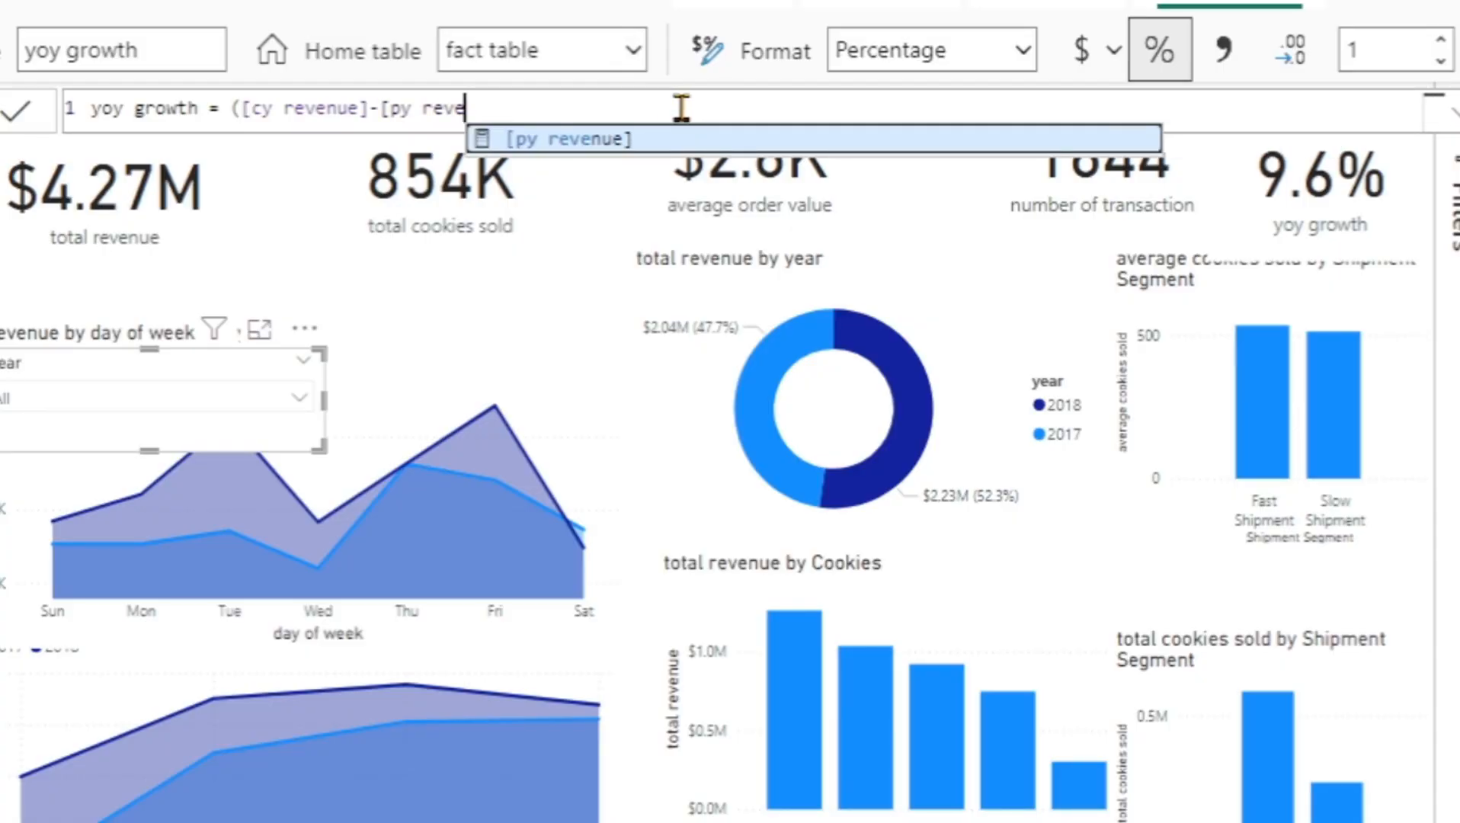
pyautogui.press('BackSpace')
pyautogui.press('BackSpace')
pyautogui.press('BackSpace')
pyautogui.press('BackSpace')
pyautogui.press('BackSpace')
pyautogui.press('BackSpace')
pyautogui.press('BackSpace')
pyautogui.press('BackSpace')
pyautogui.press('BackSpace')
pyautogui.press('BackSpace')
pyautogui.press('BackSpace')
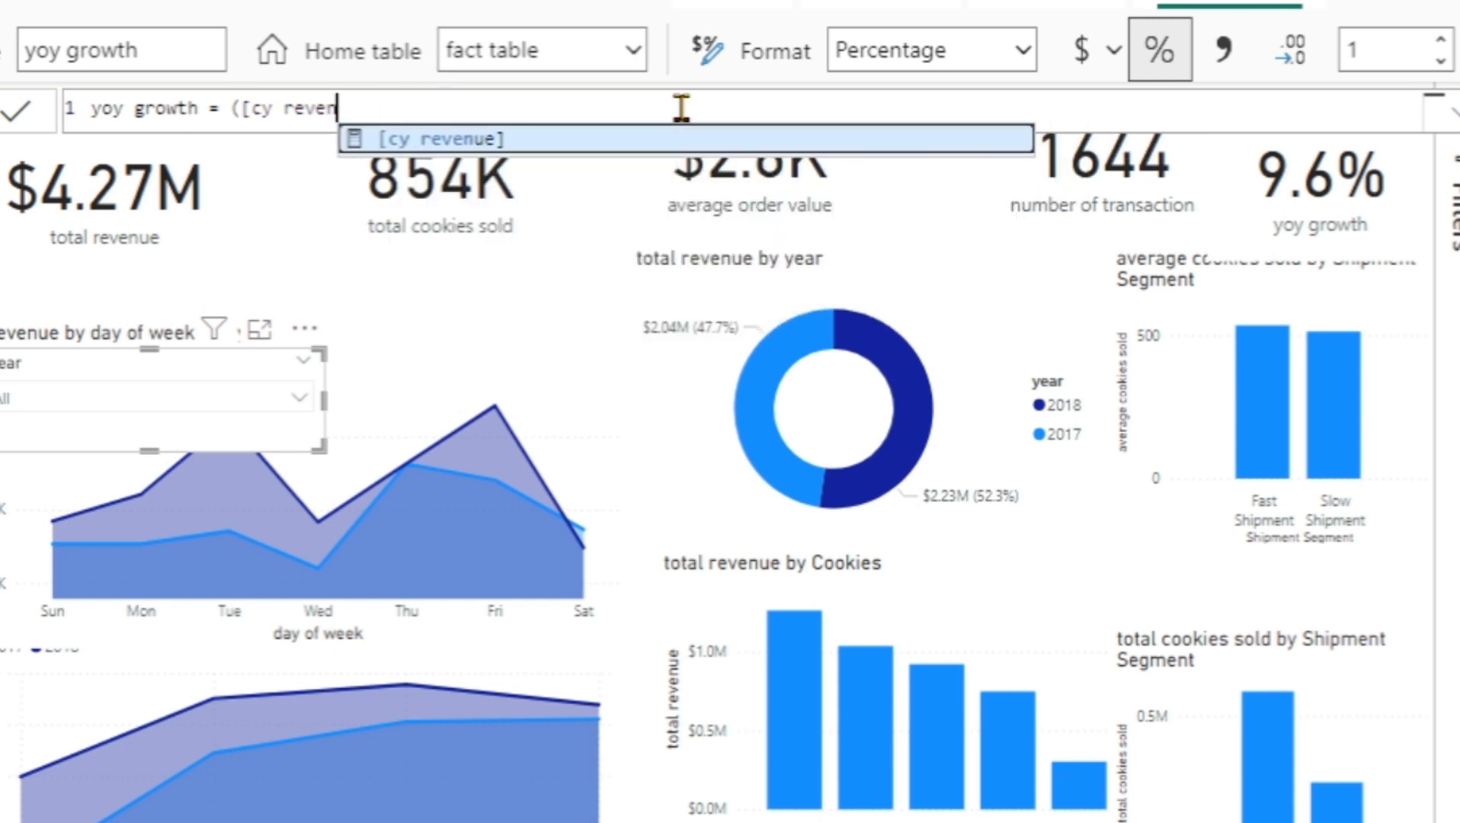
pyautogui.press('BackSpace')
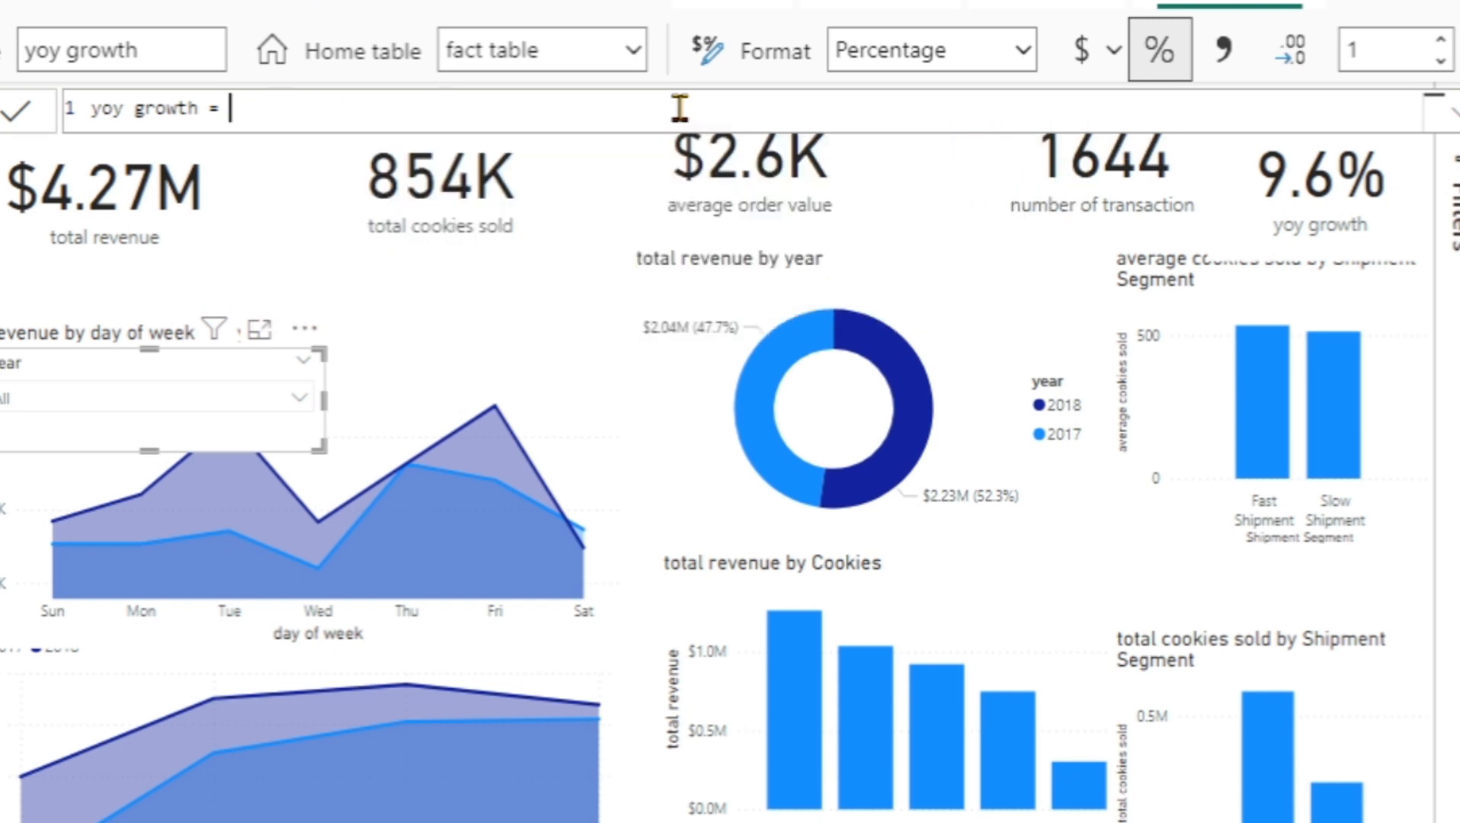
# Define the yoy growth measure as DIVIDE([cy revenue],[py revenue],1)-1.
pyautogui.write('dive')
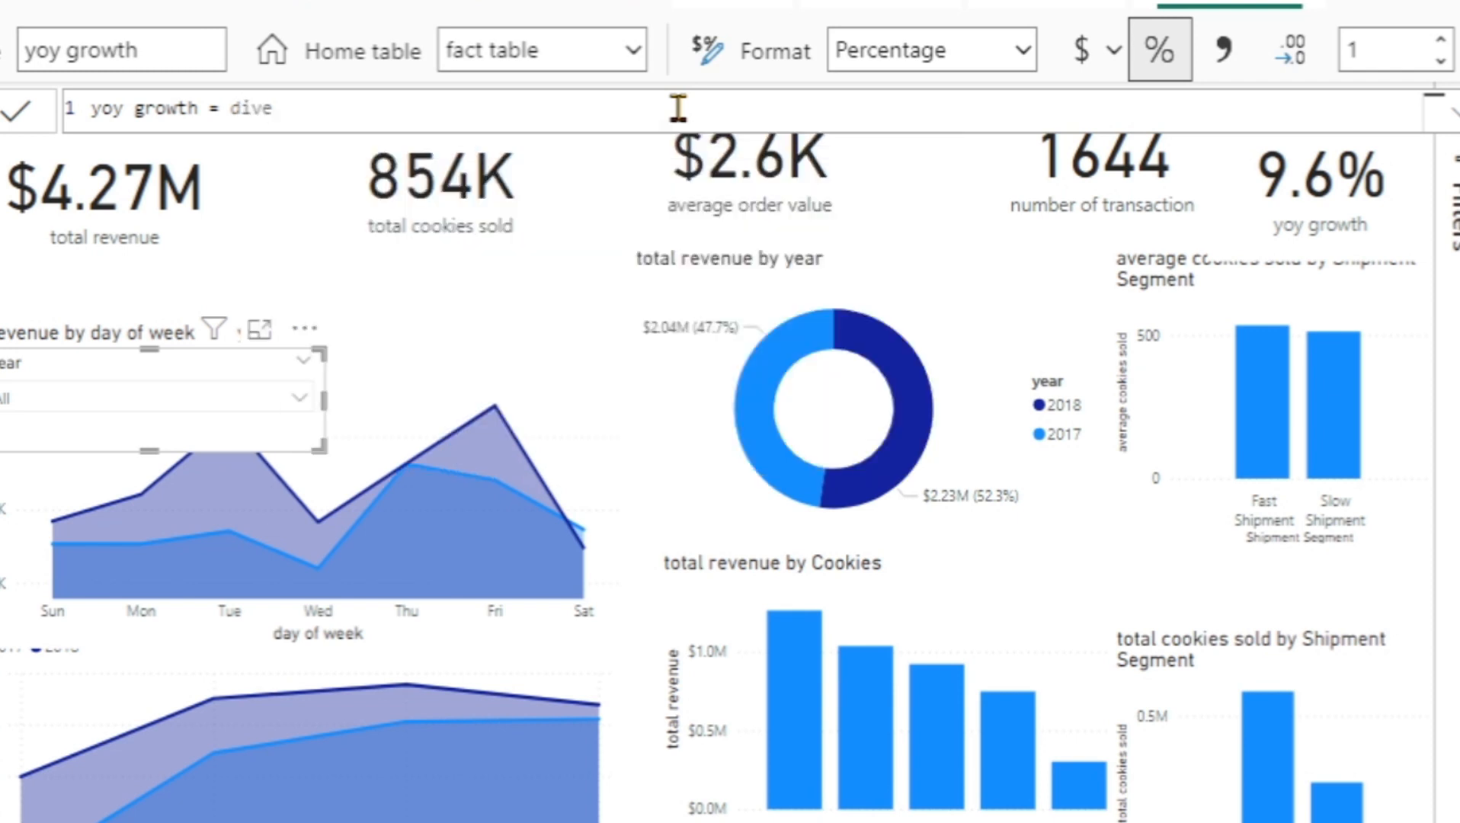
pyautogui.press('BackSpace')
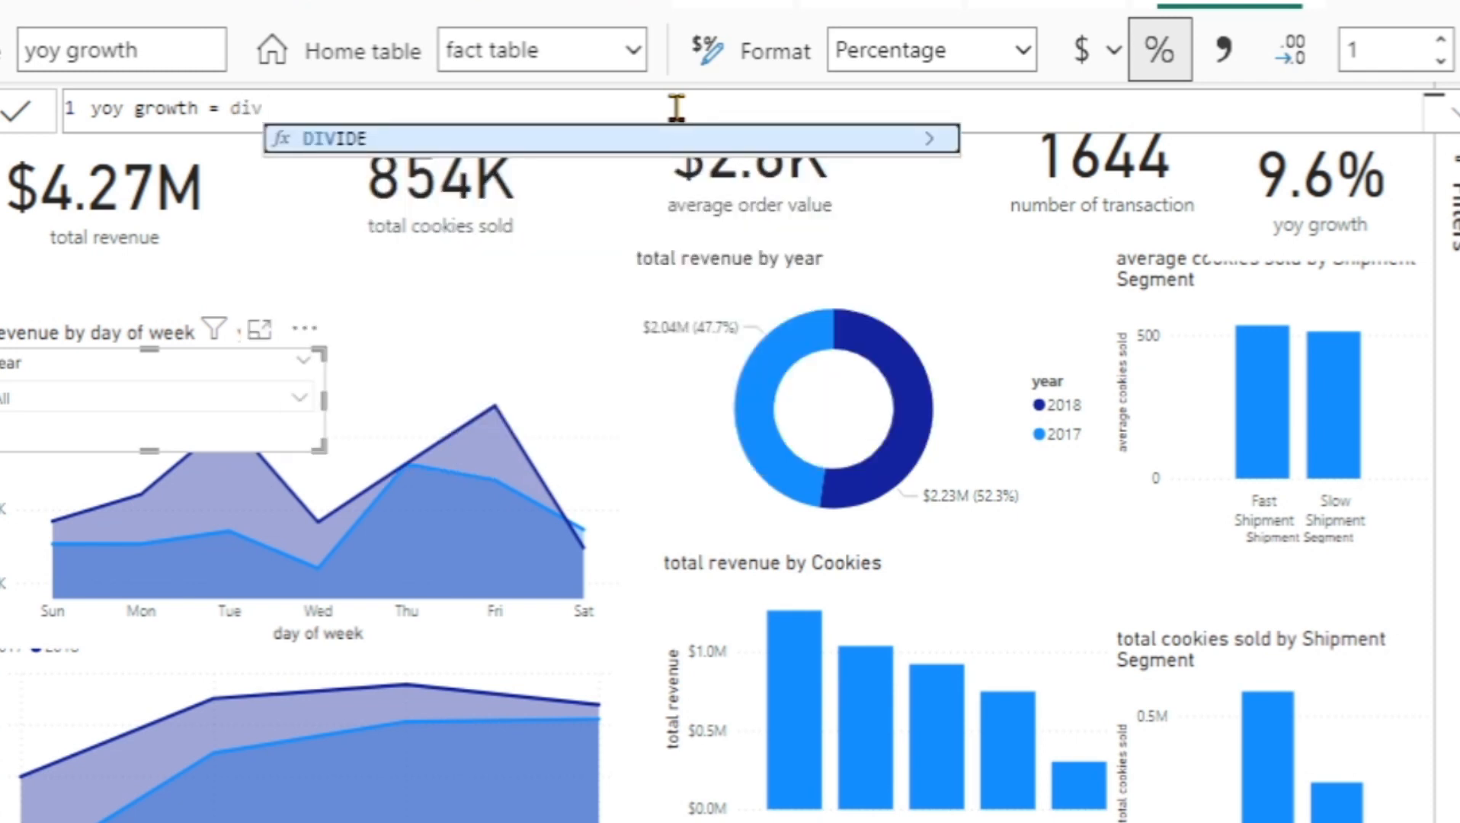
pyautogui.press('Tab')
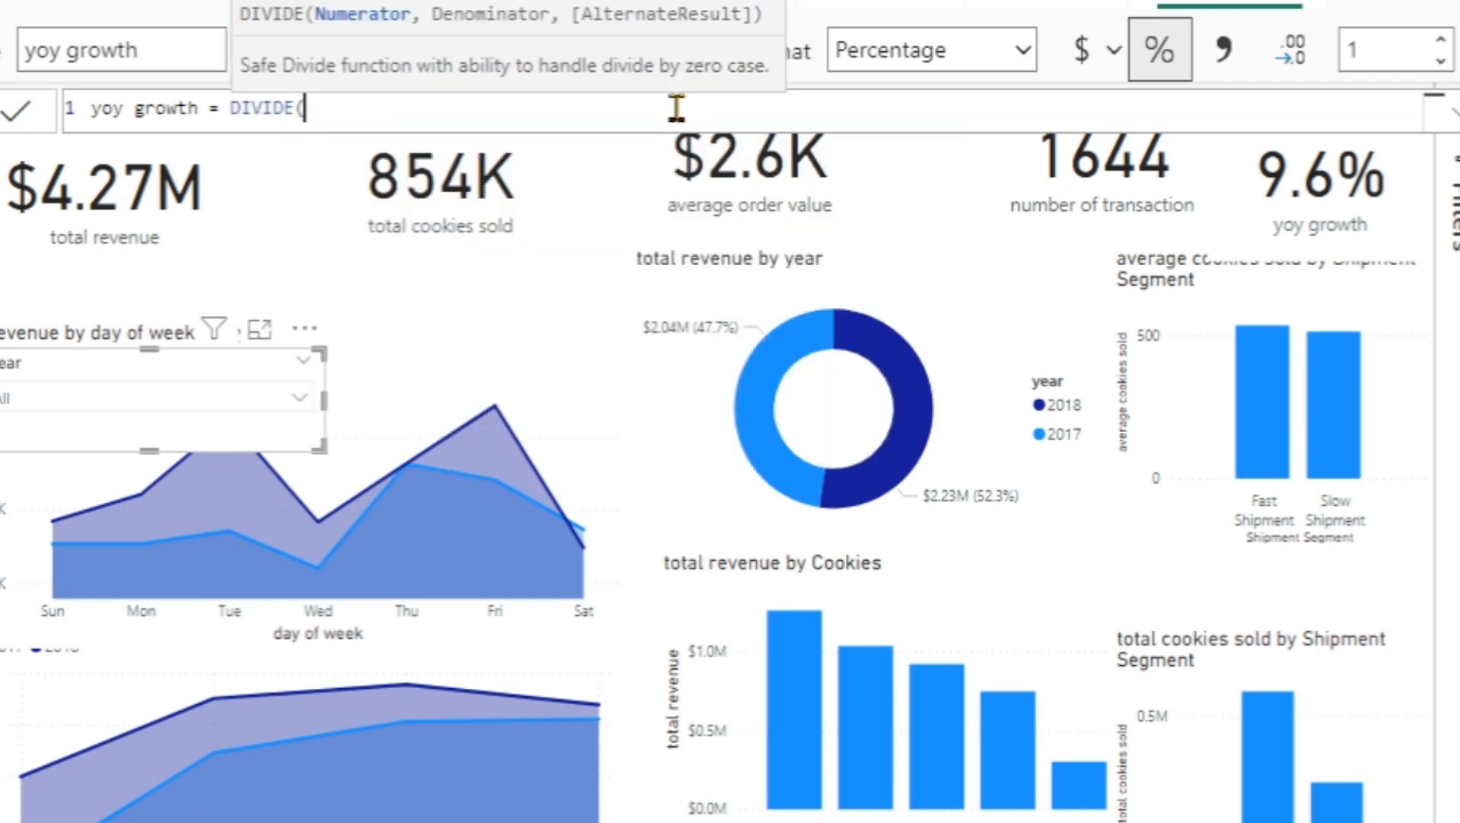
pyautogui.write('cy')
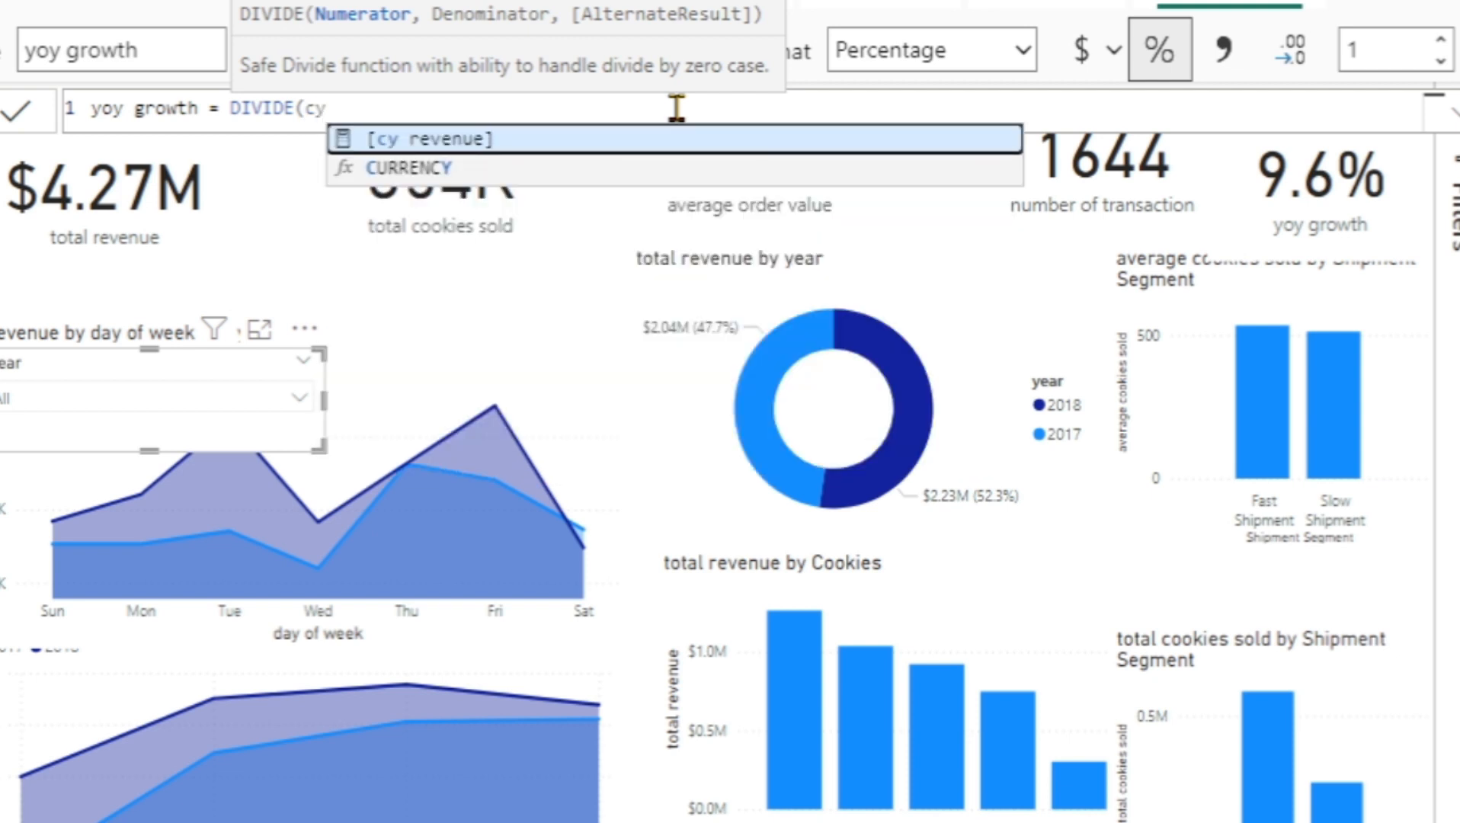
pyautogui.press('Tab')
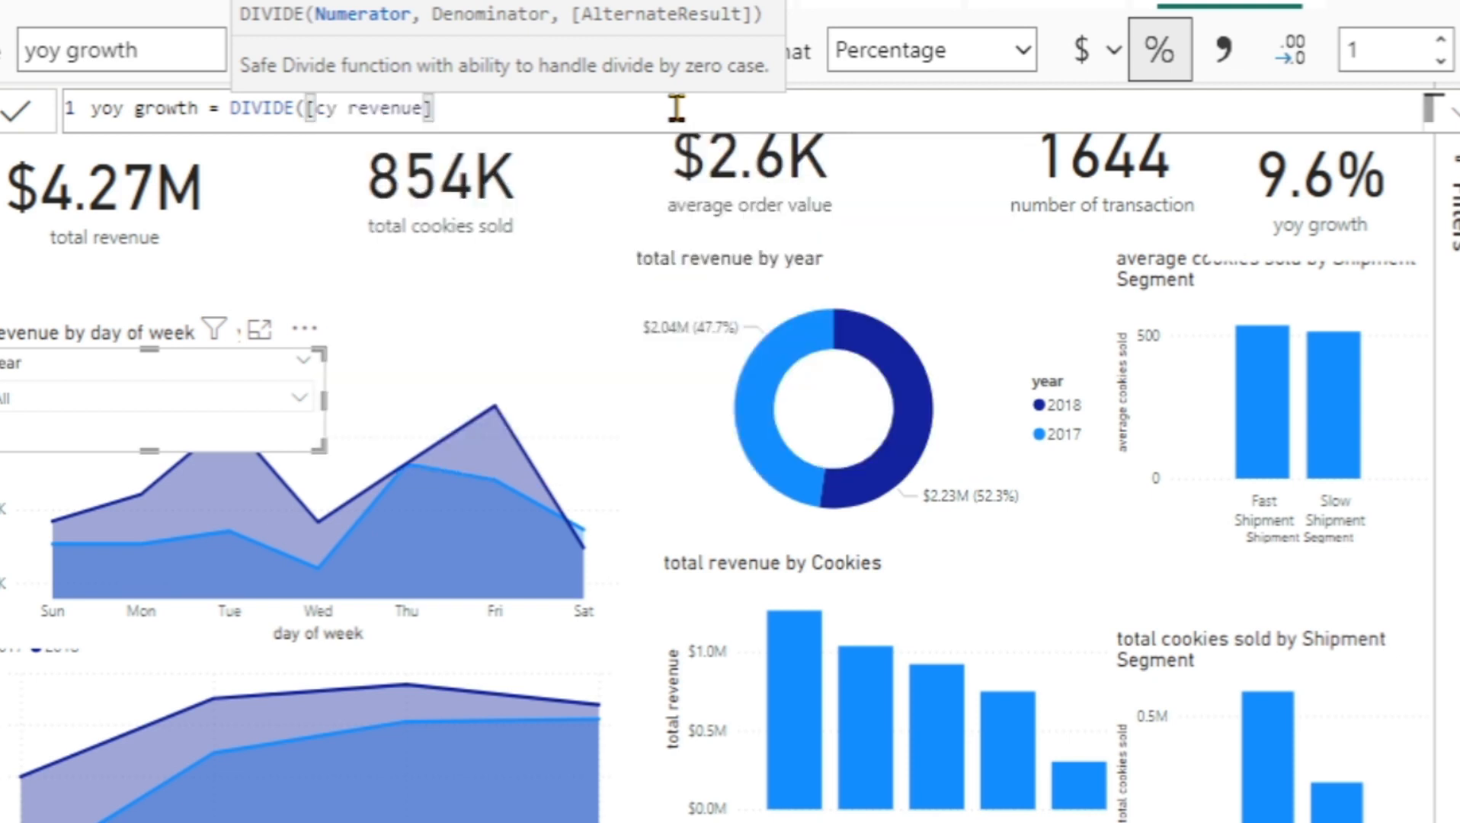
pyautogui.write(',')
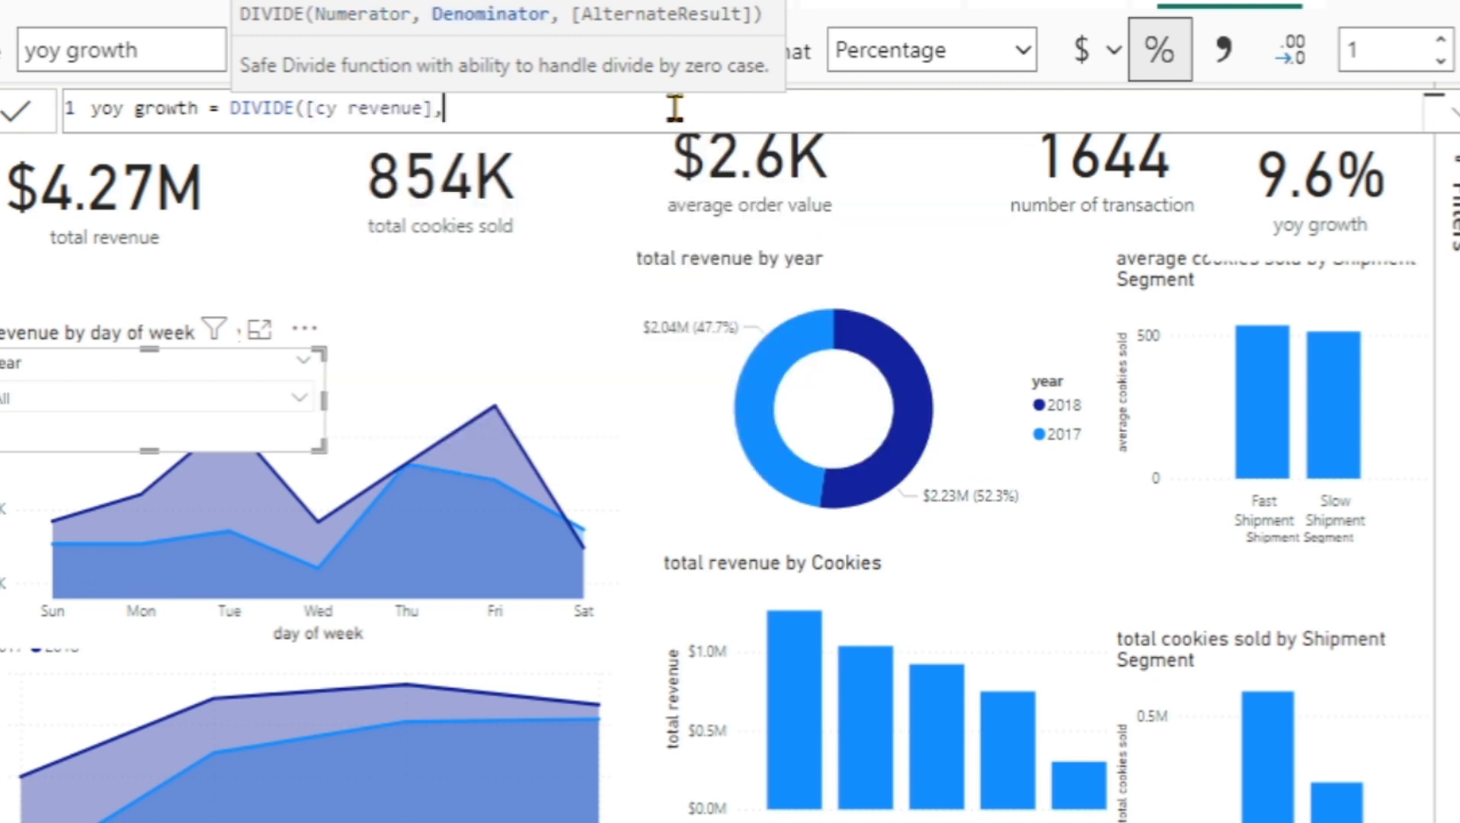
pyautogui.write('py')
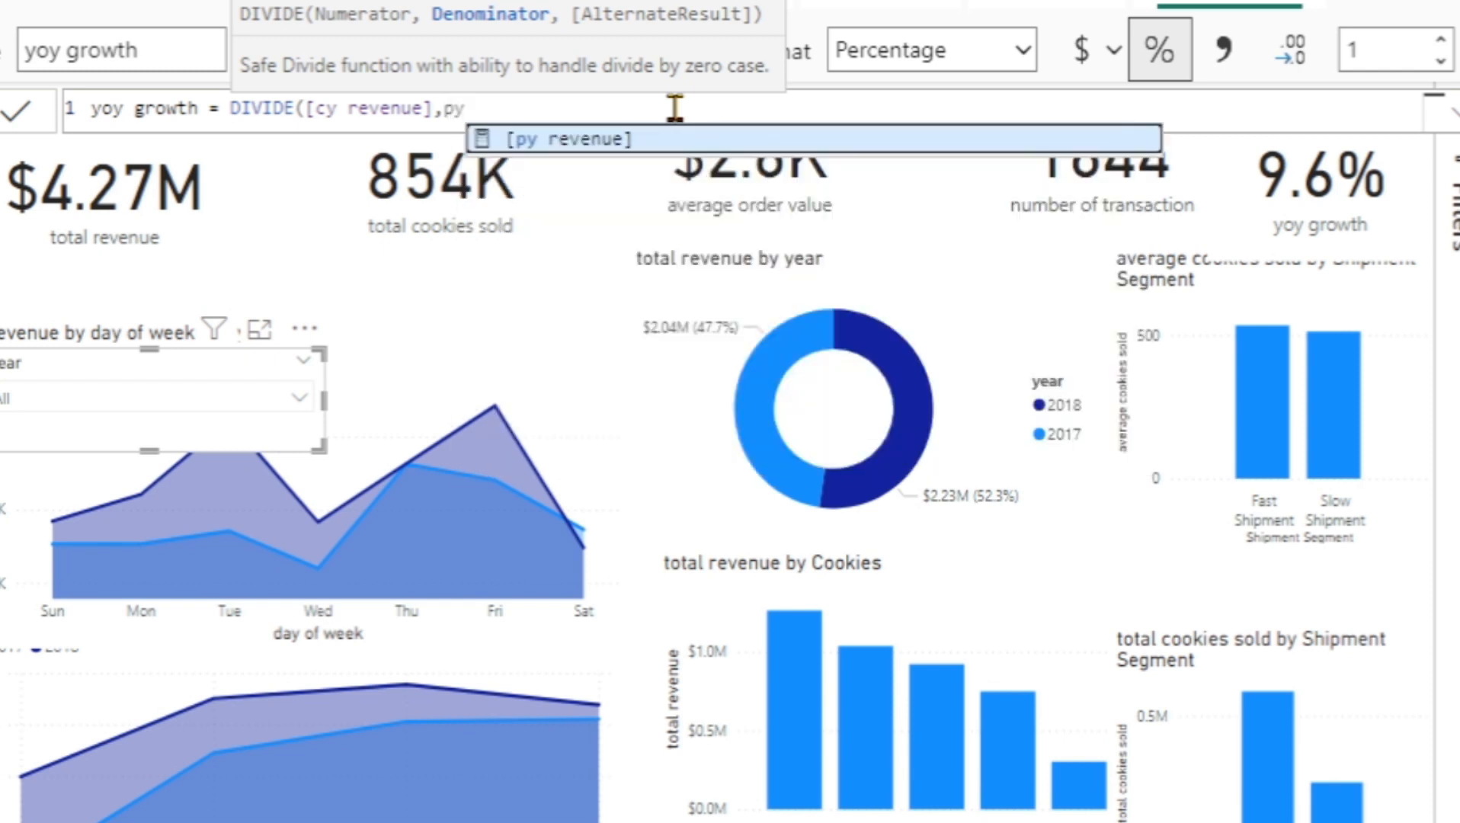
pyautogui.press('Tab')
pyautogui.write(',')
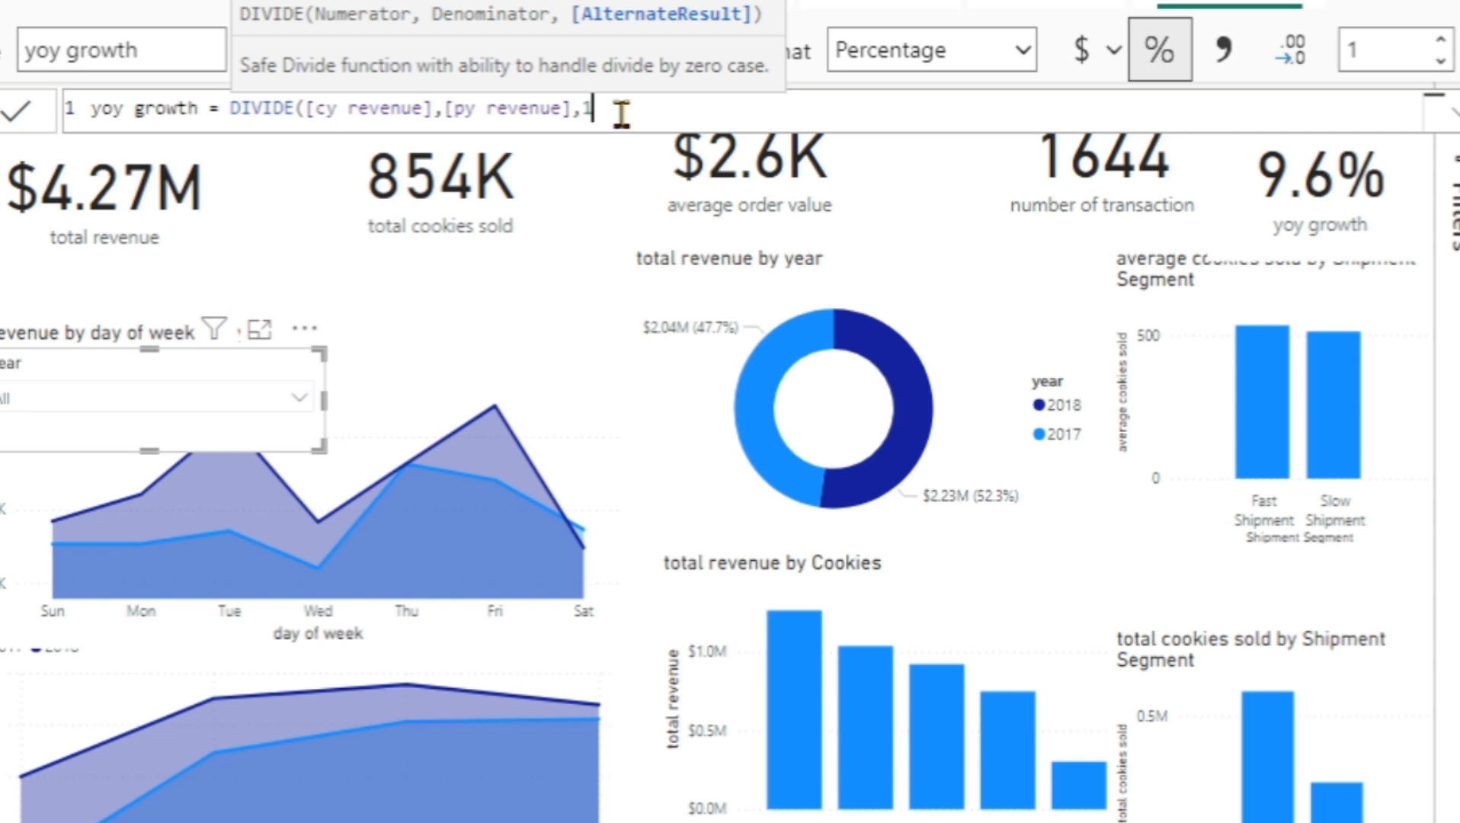
pyautogui.write('1)')
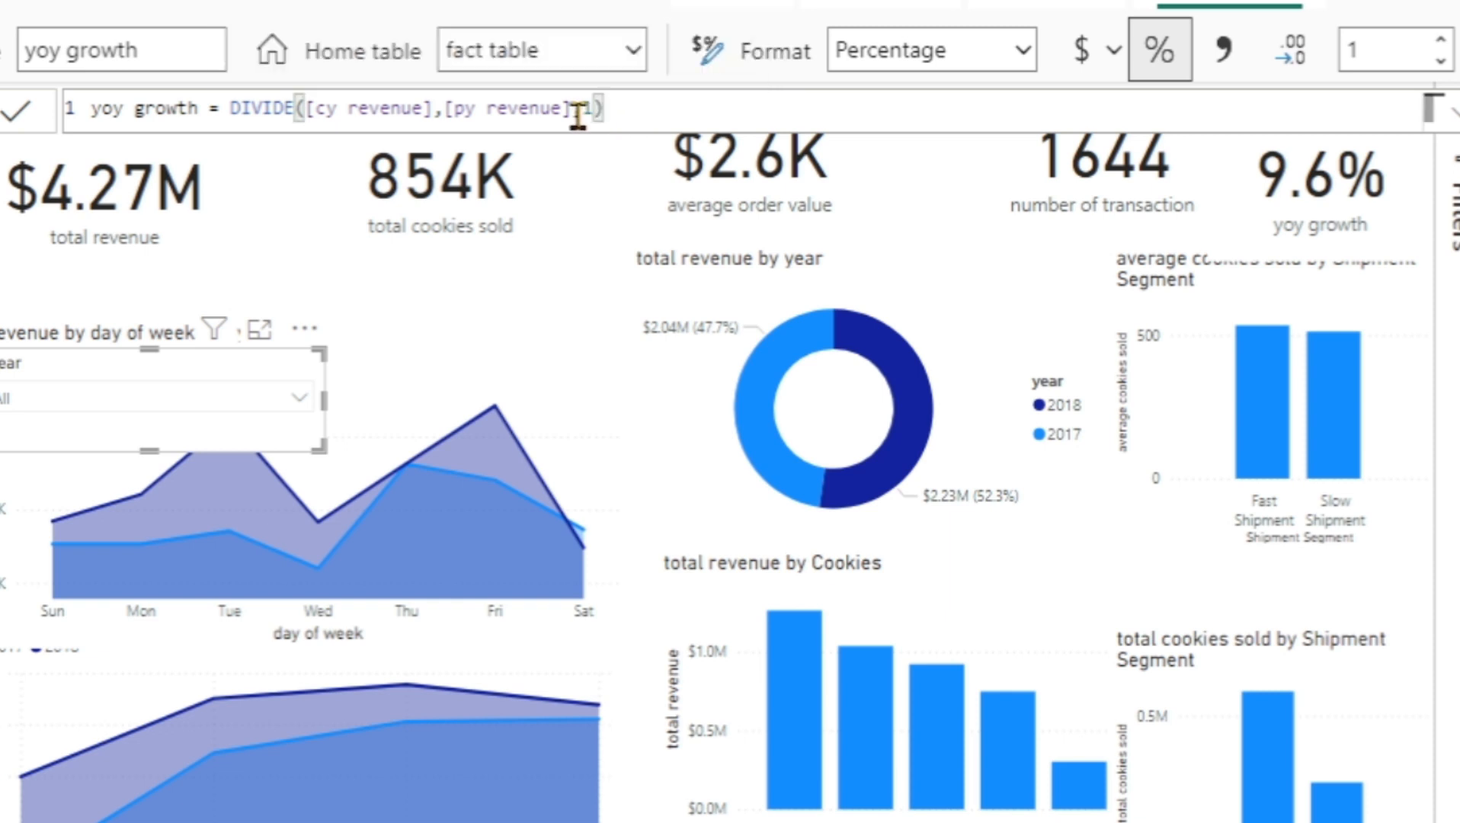
pyautogui.write('-1')
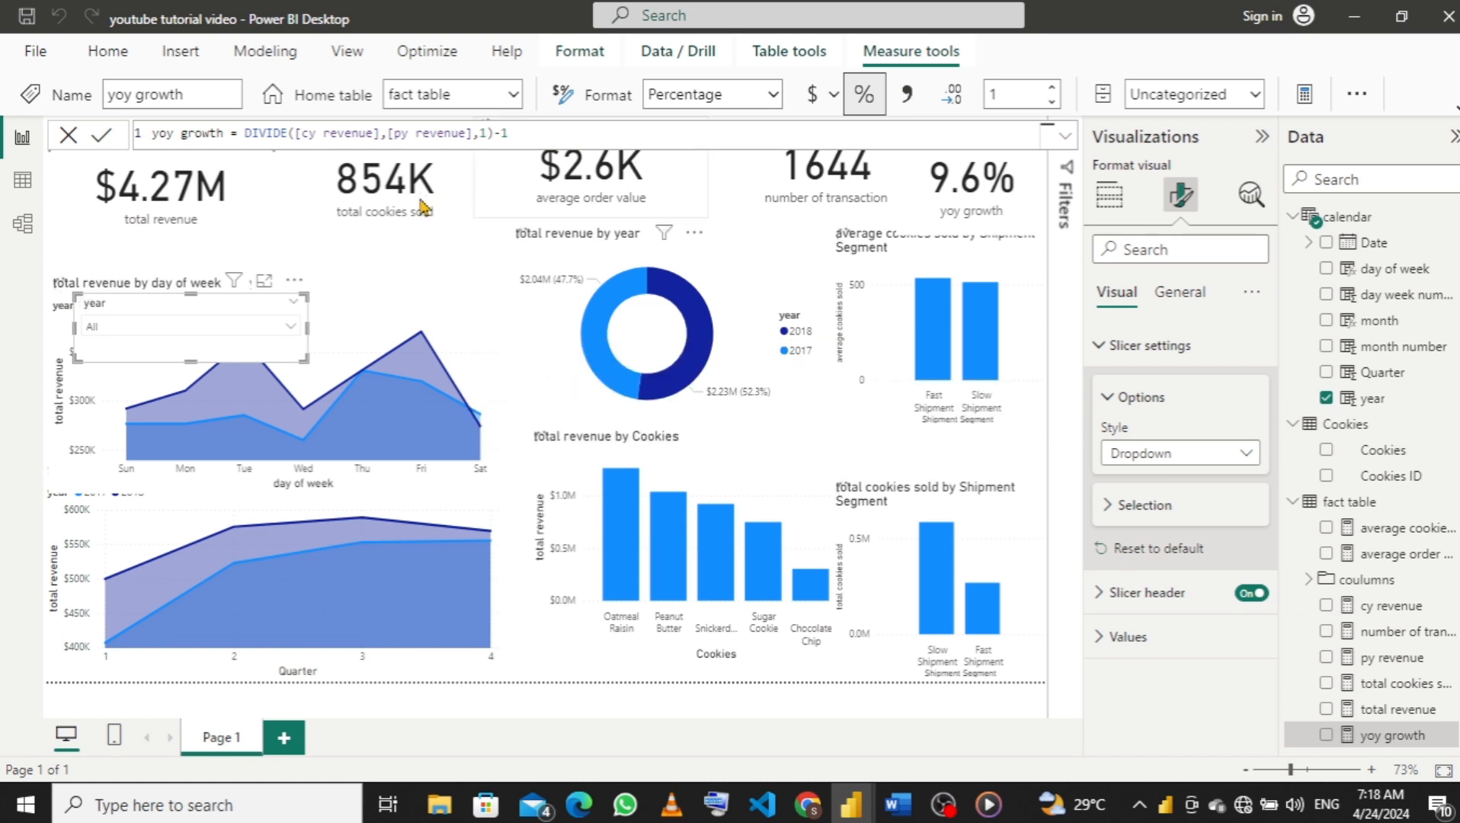
# Check the yoy growth card with the year slicer set to 2017 and to 2018, and clear the slicer selection.
pyautogui.click(284, 329)
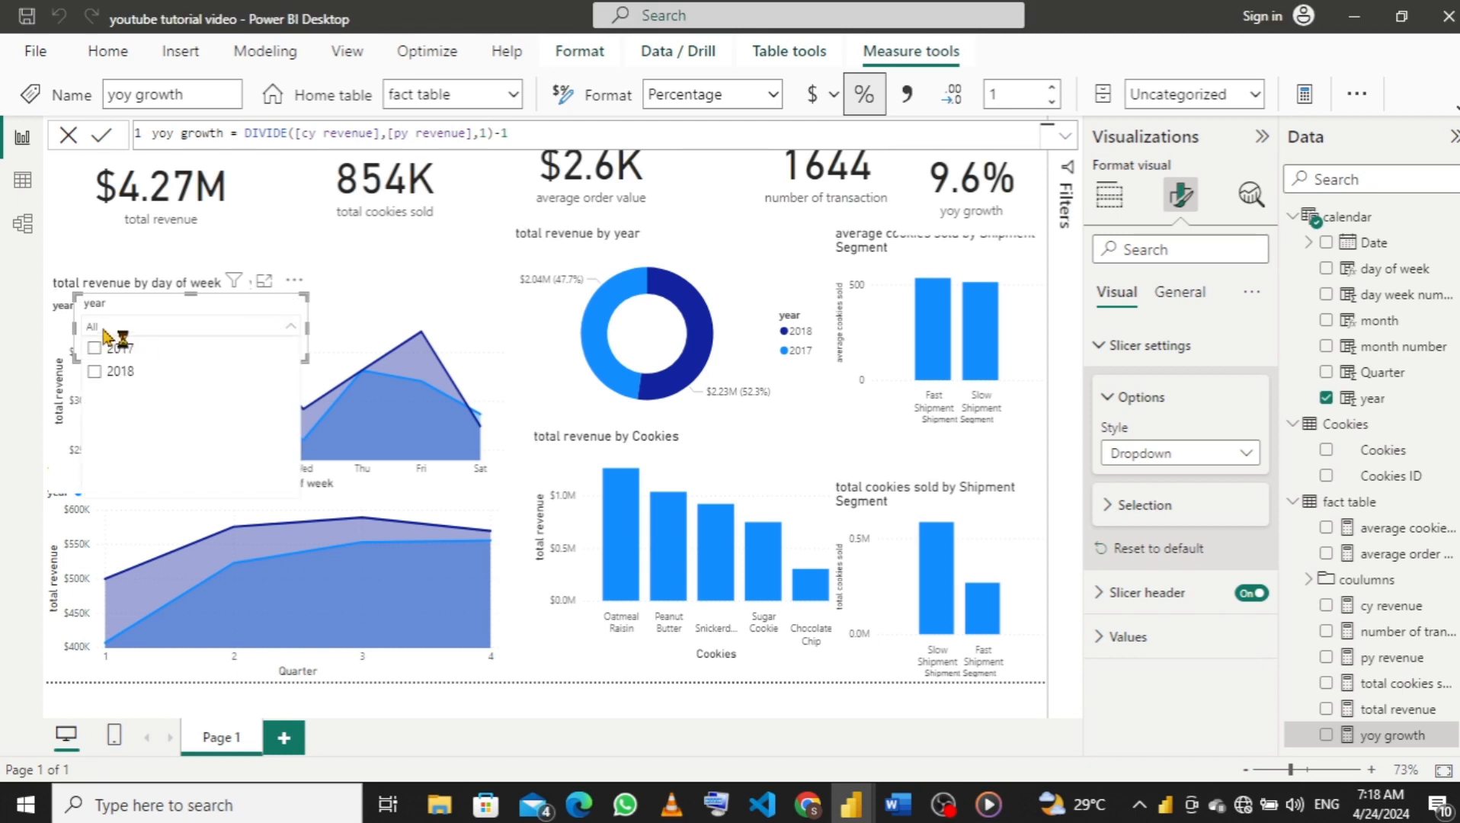
pyautogui.click(95, 349)
pyautogui.click(95, 349)
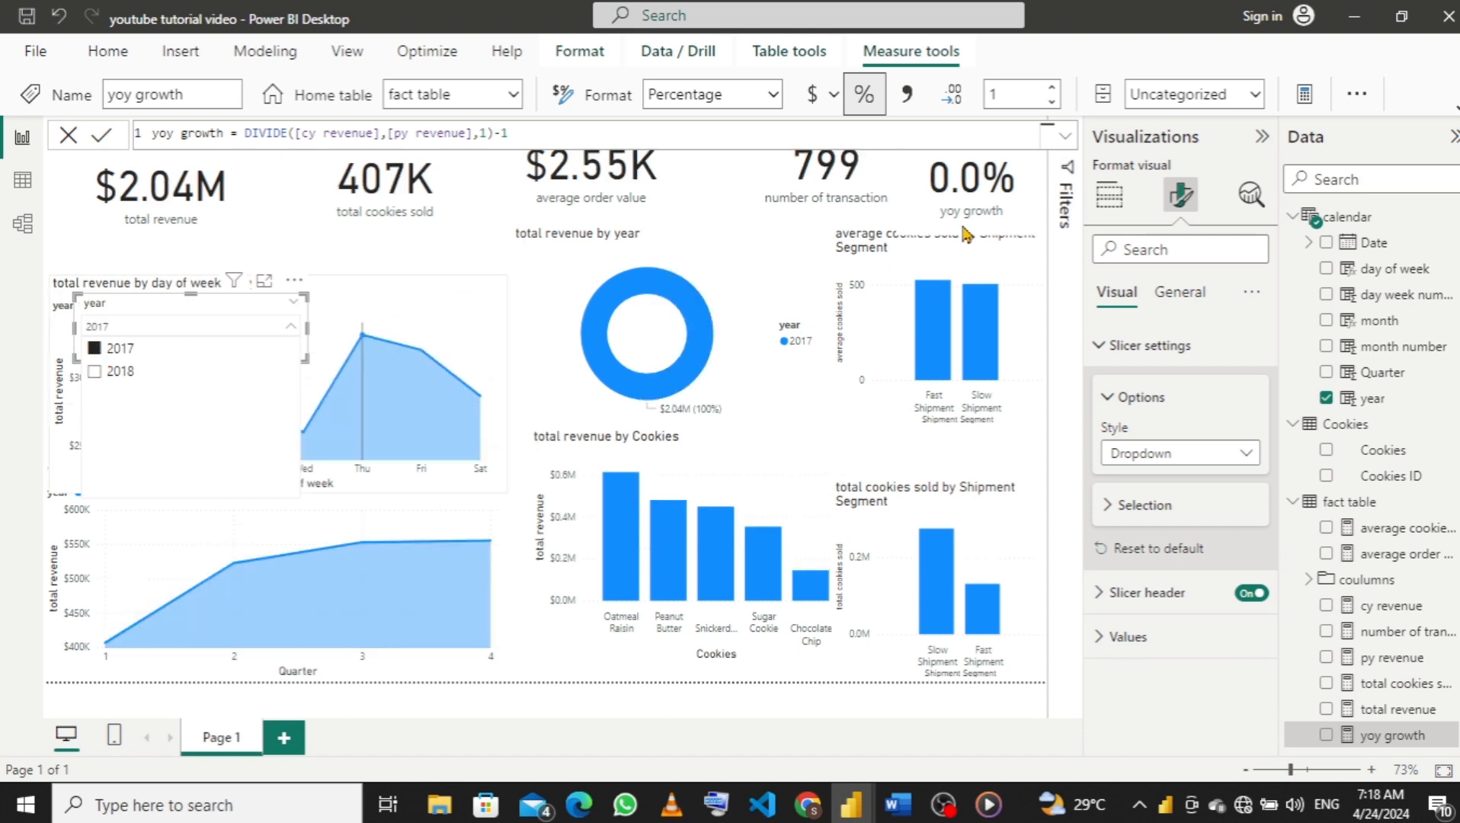
pyautogui.click(96, 373)
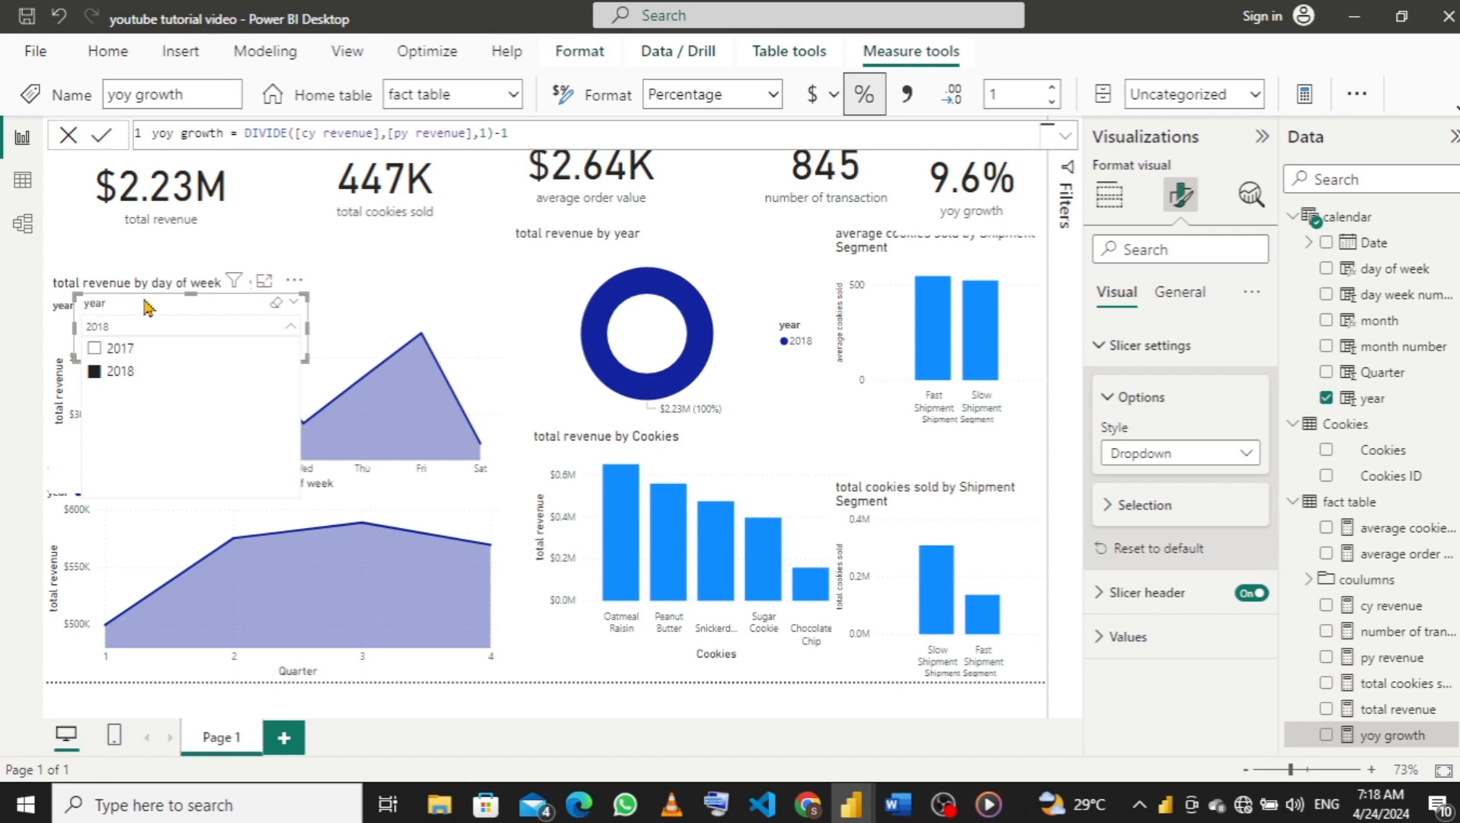
pyautogui.click(279, 311)
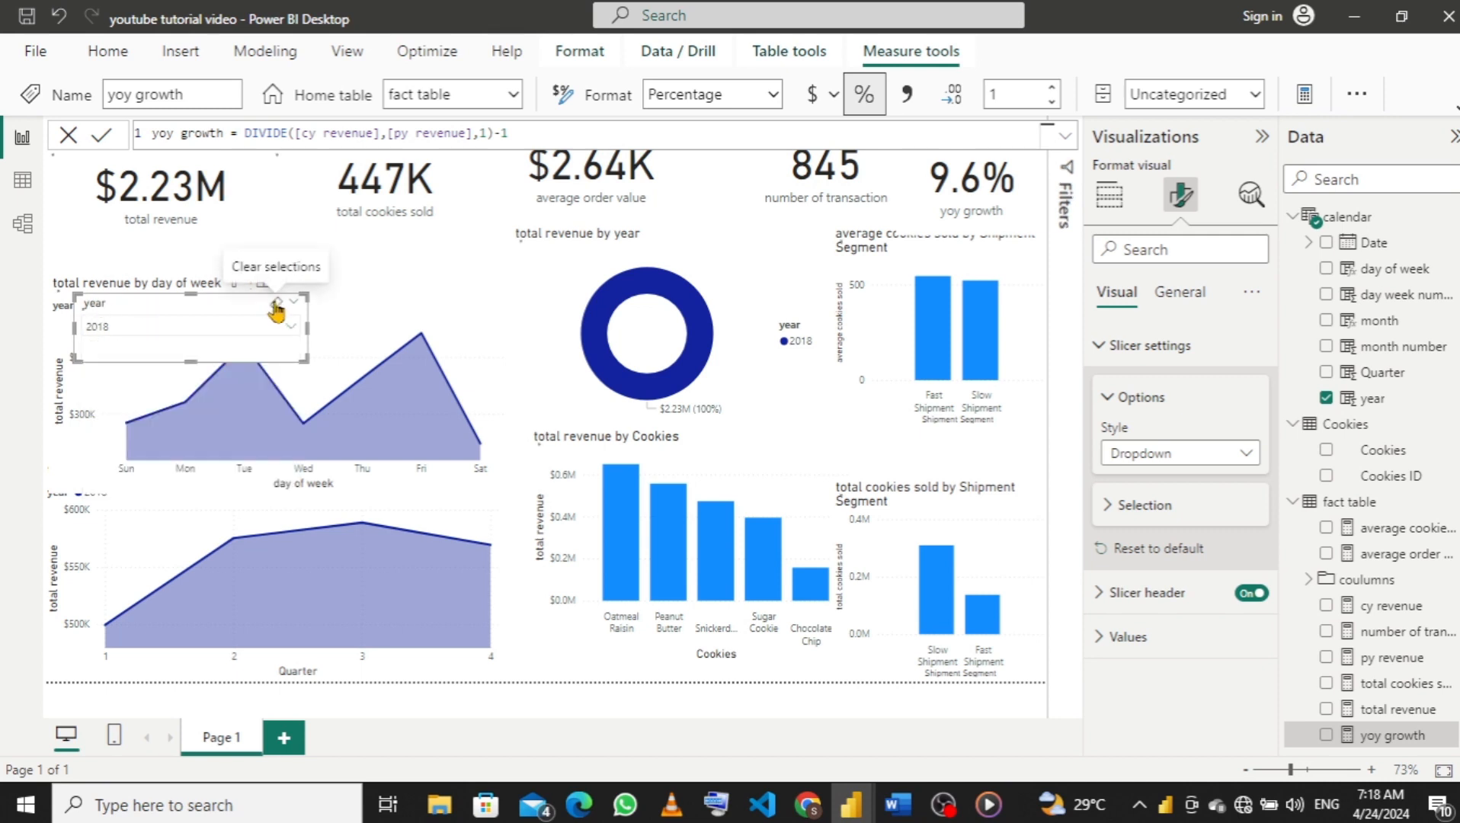
pyautogui.click(276, 305)
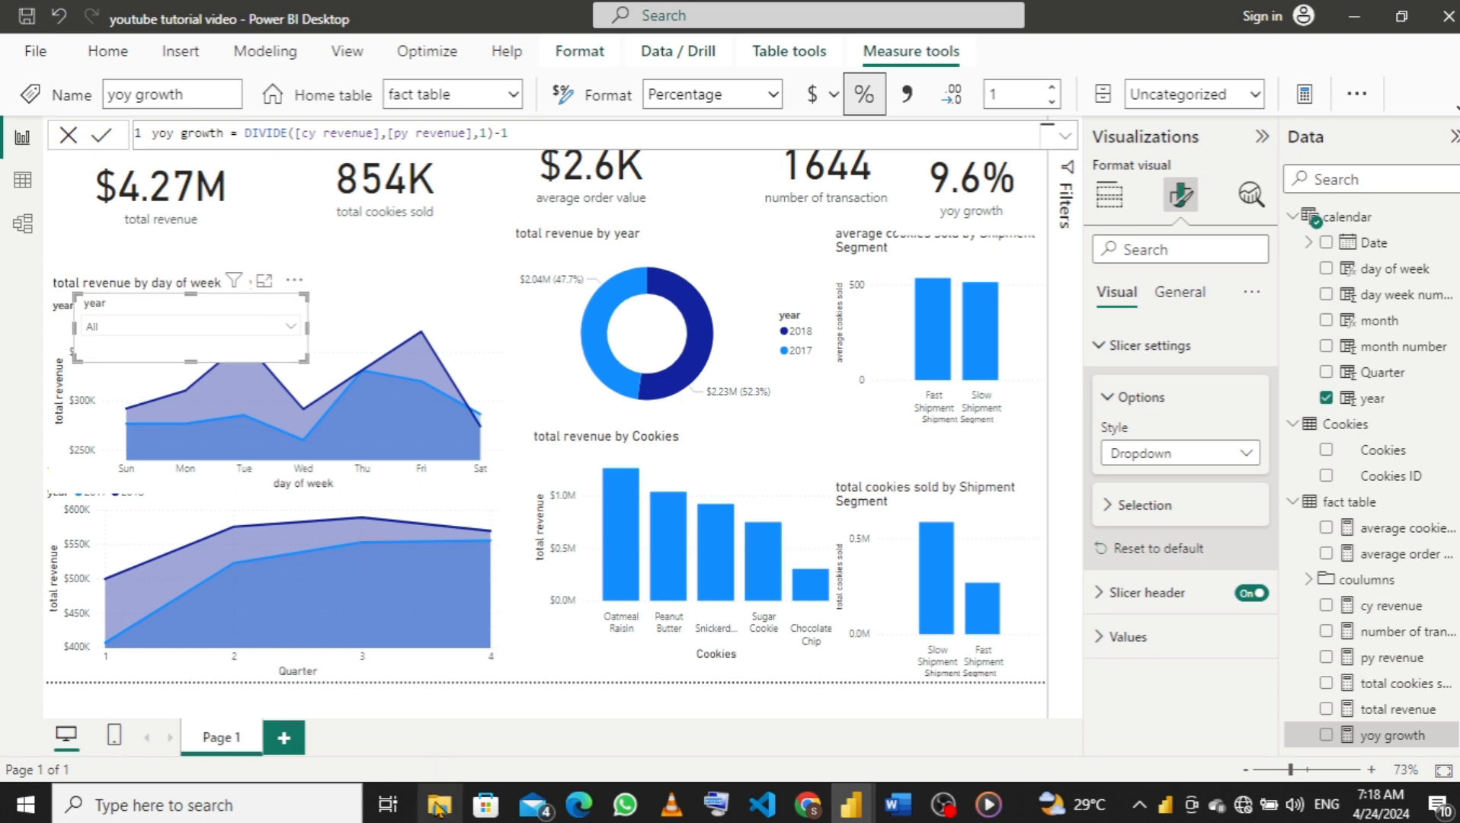
# Switch to File Explorer, open the Desktop folder, and cut the cookies 2019 workbook.
pyautogui.moveTo(439, 806)
pyautogui.click(443, 741)
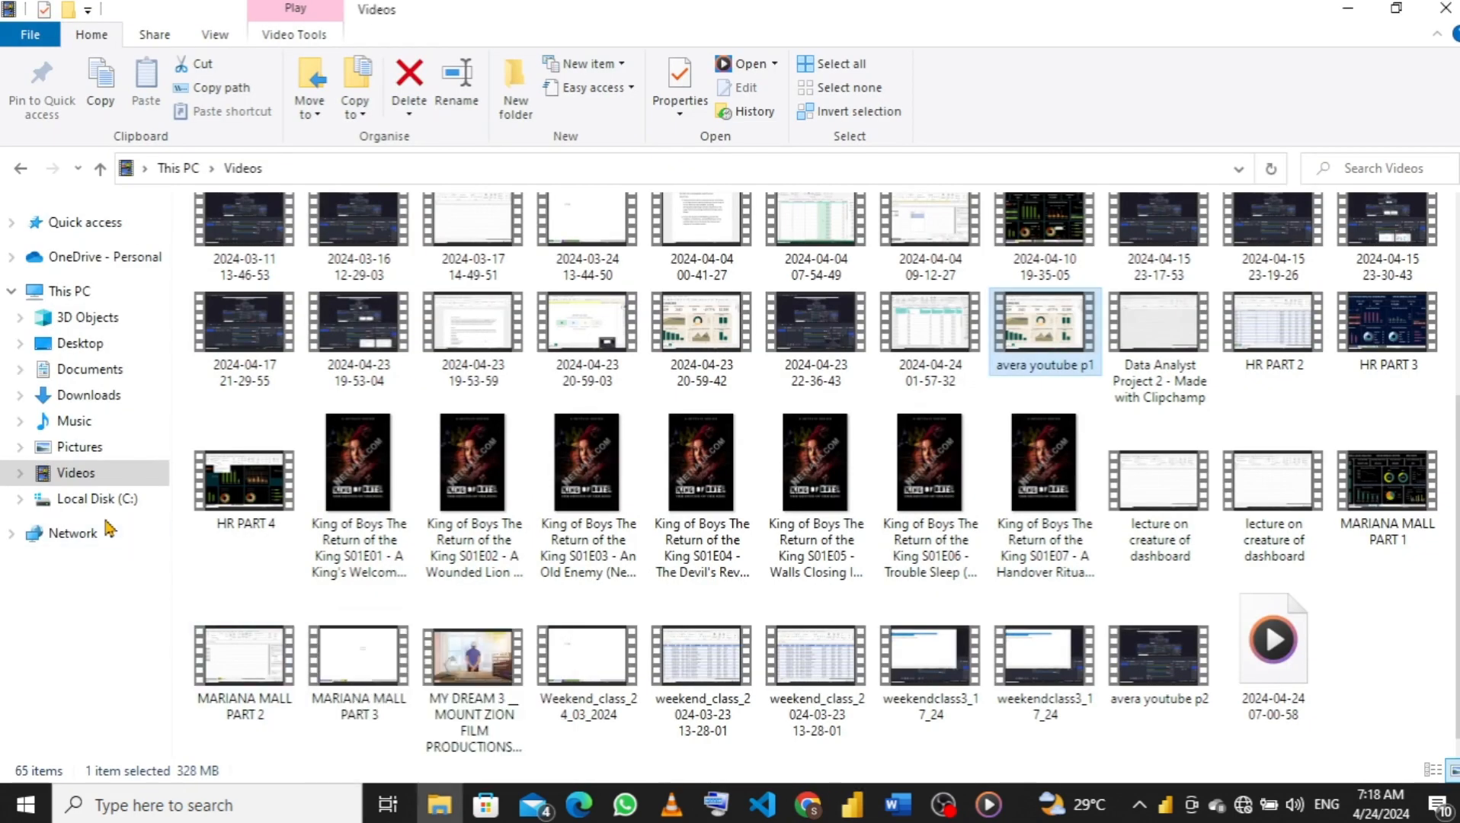
pyautogui.click(79, 345)
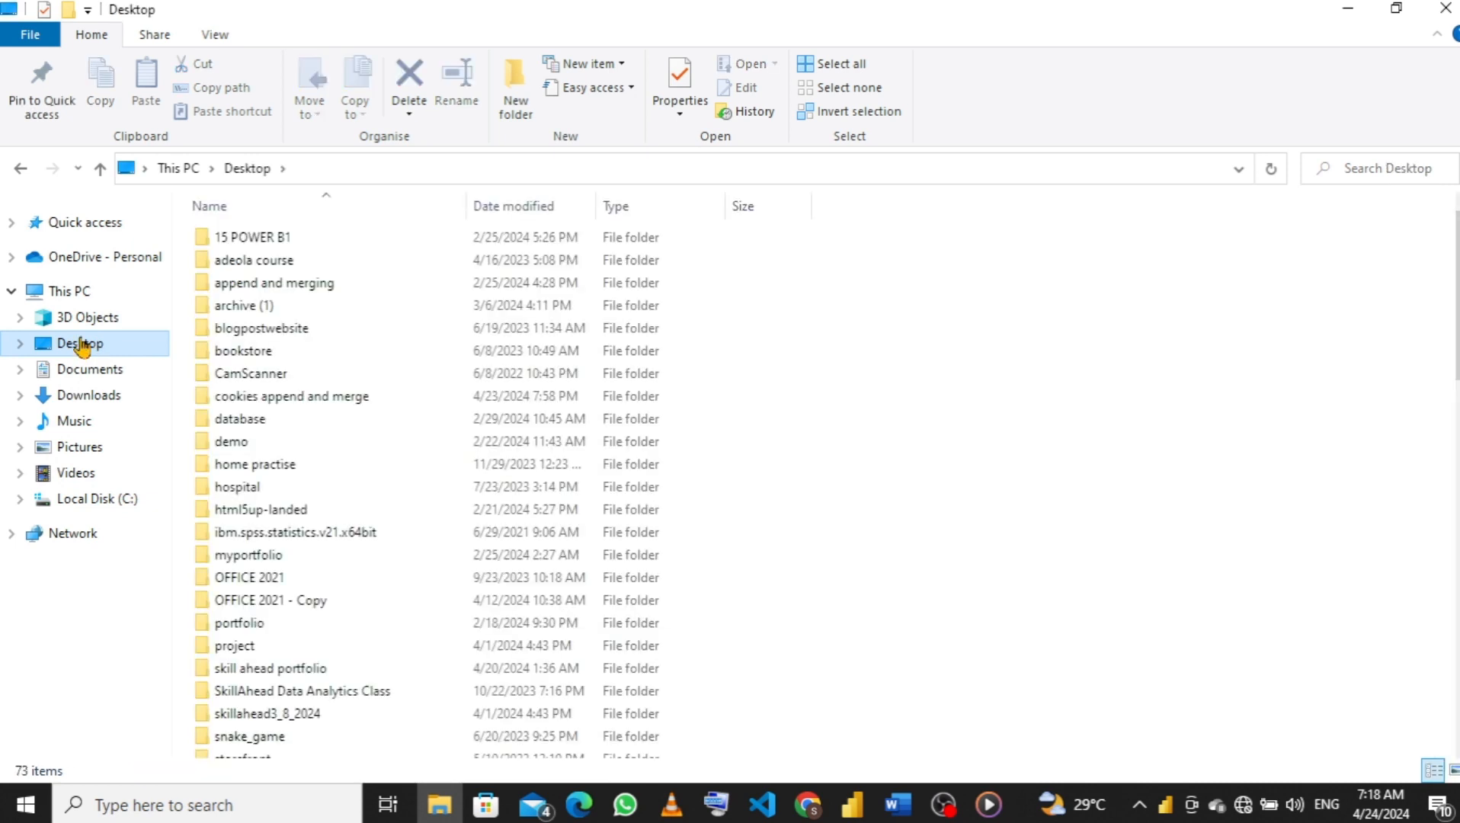
pyautogui.scroll(-5, 364, 581)
pyautogui.scroll(-6, 364, 580)
pyautogui.scroll(2, 373, 633)
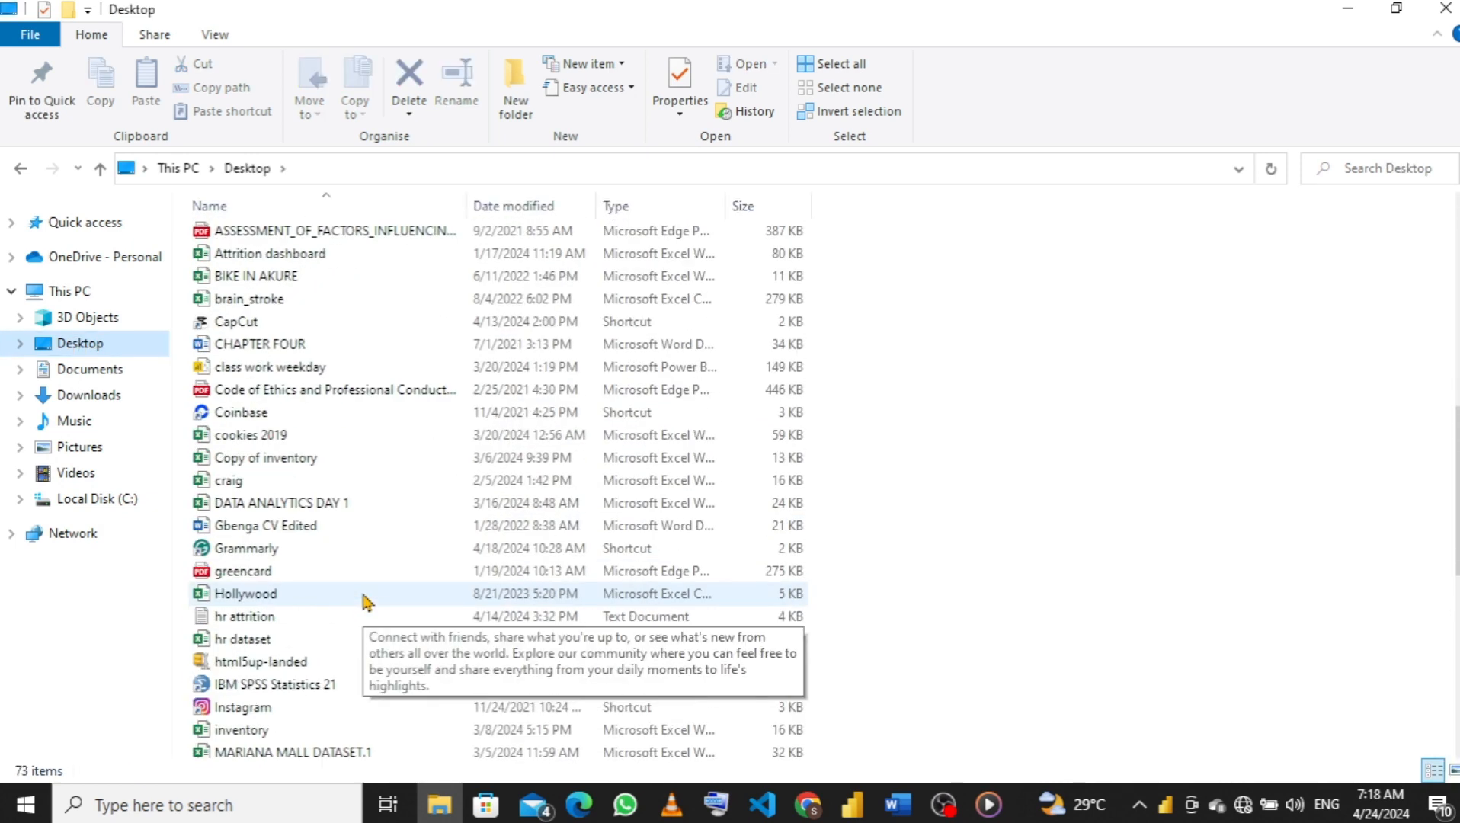
pyautogui.scroll(1, 311, 466)
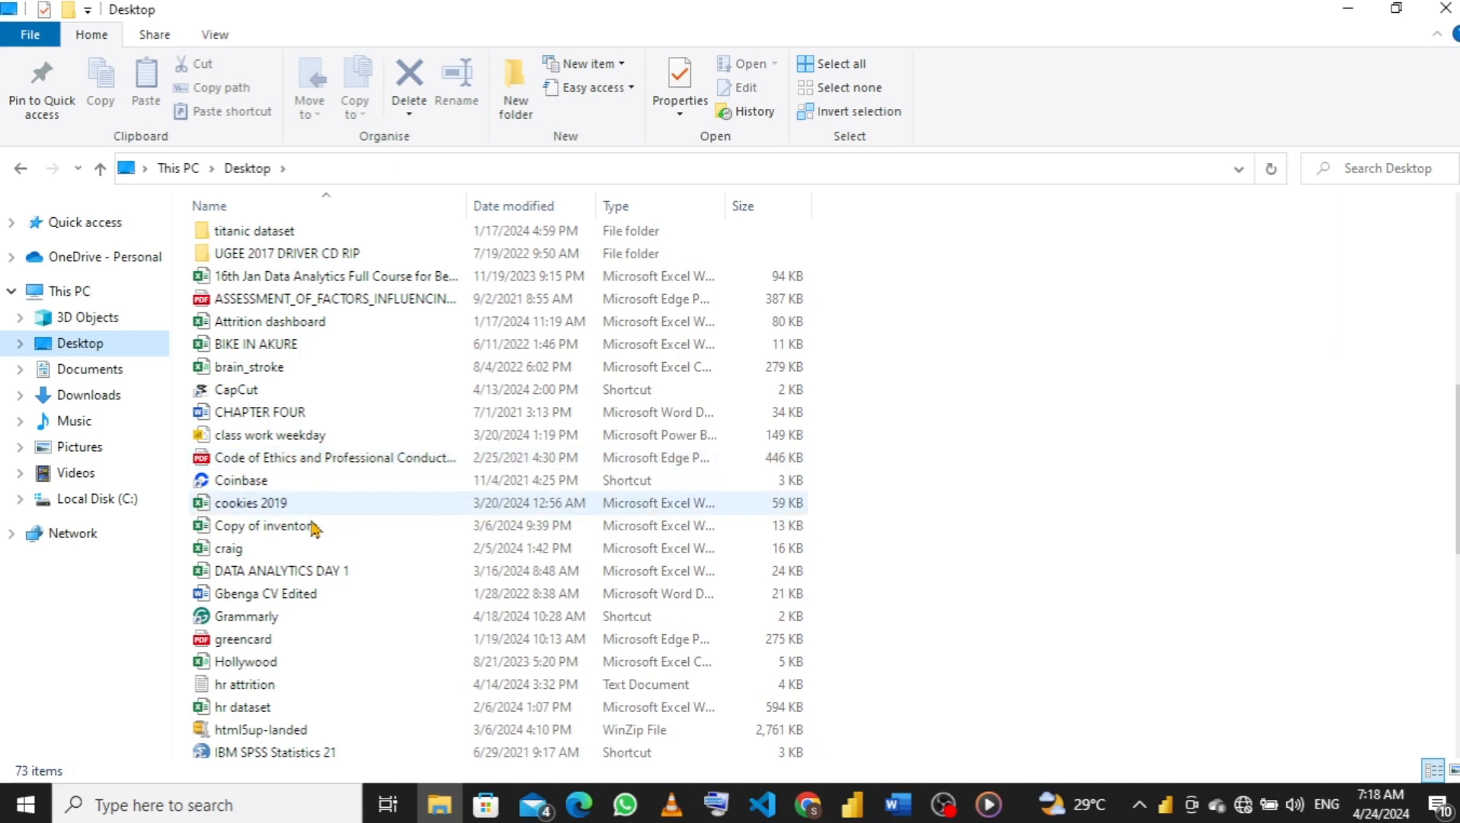
pyautogui.click(303, 507)
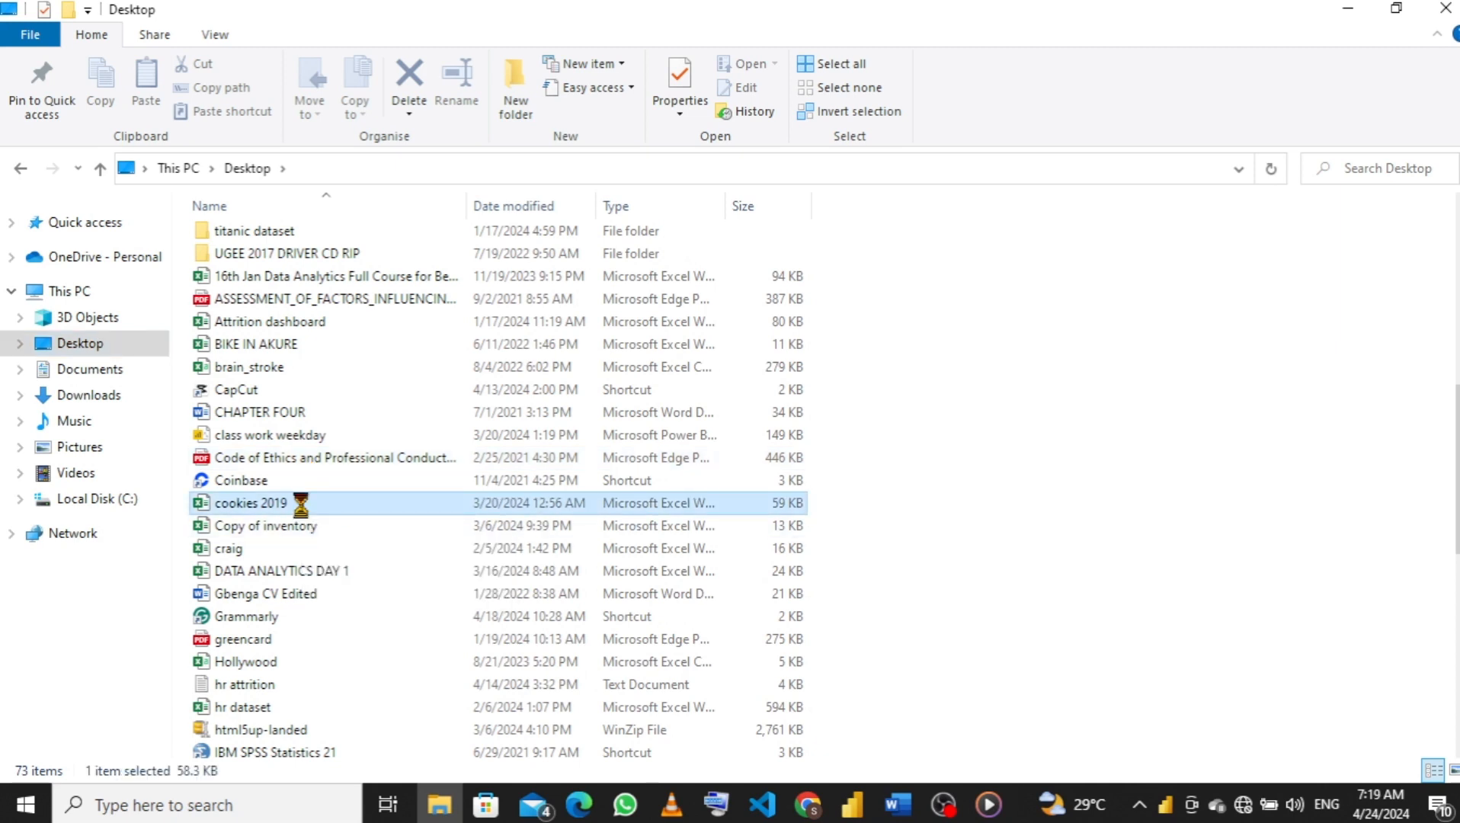
# Open the cookies append and merge folder on the Desktop and paste the cookies 2019 workbook into it.
pyautogui.scroll(8, 335, 400)
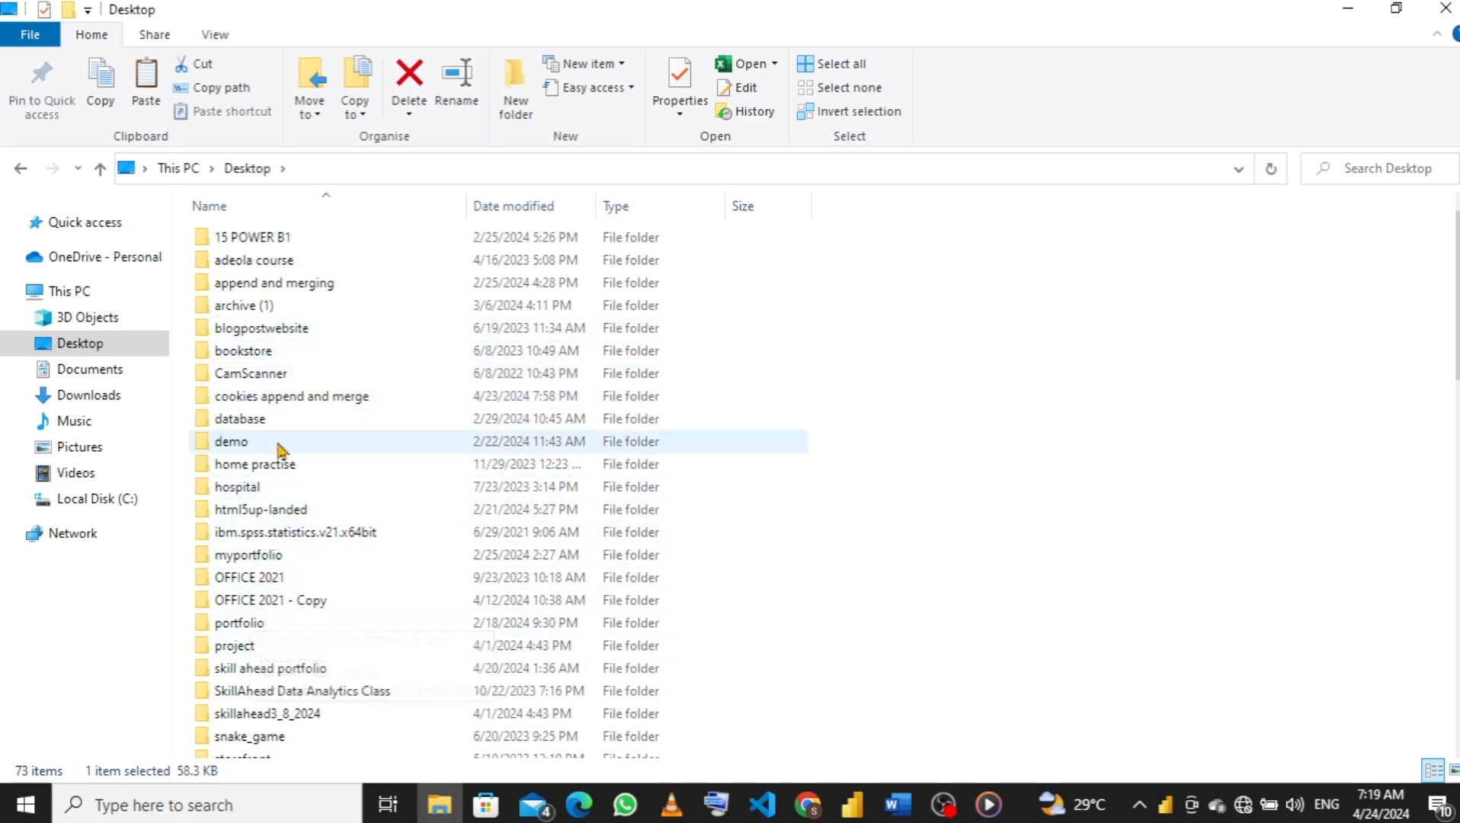
pyautogui.scroll(-3, 276, 335)
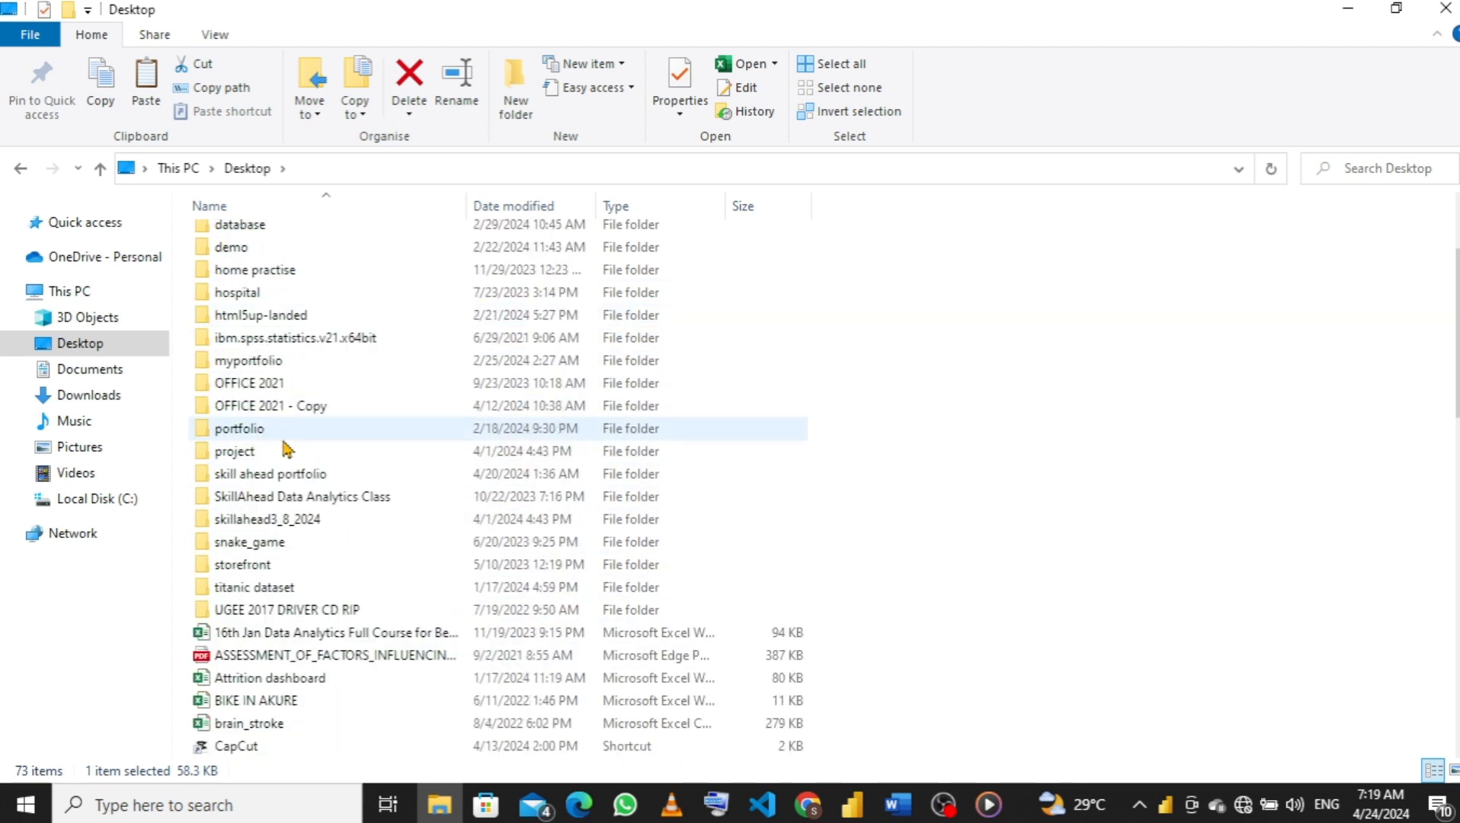
pyautogui.scroll(-10, 278, 510)
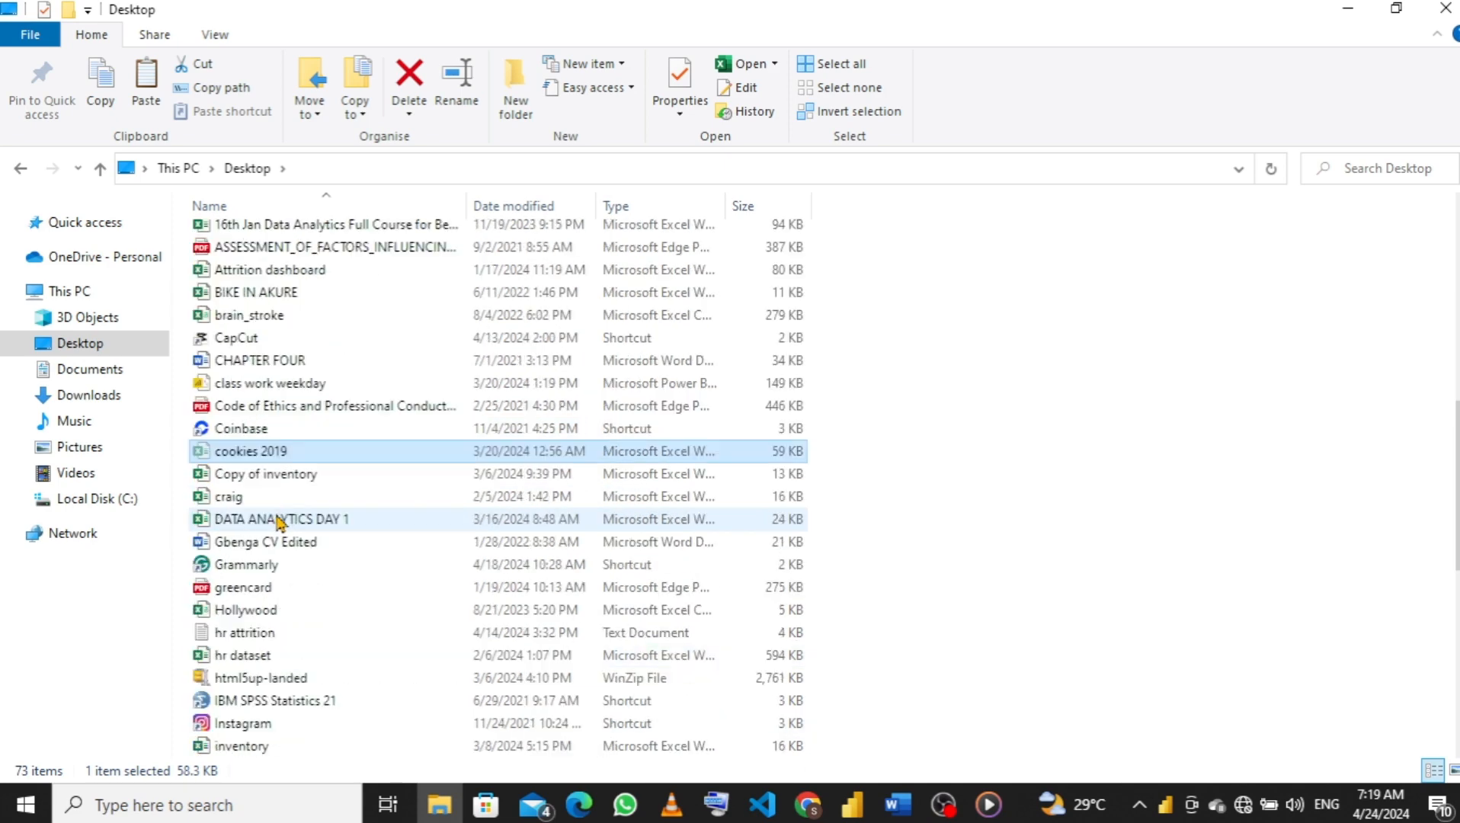
pyautogui.scroll(-3, 280, 519)
pyautogui.scroll(9, 280, 519)
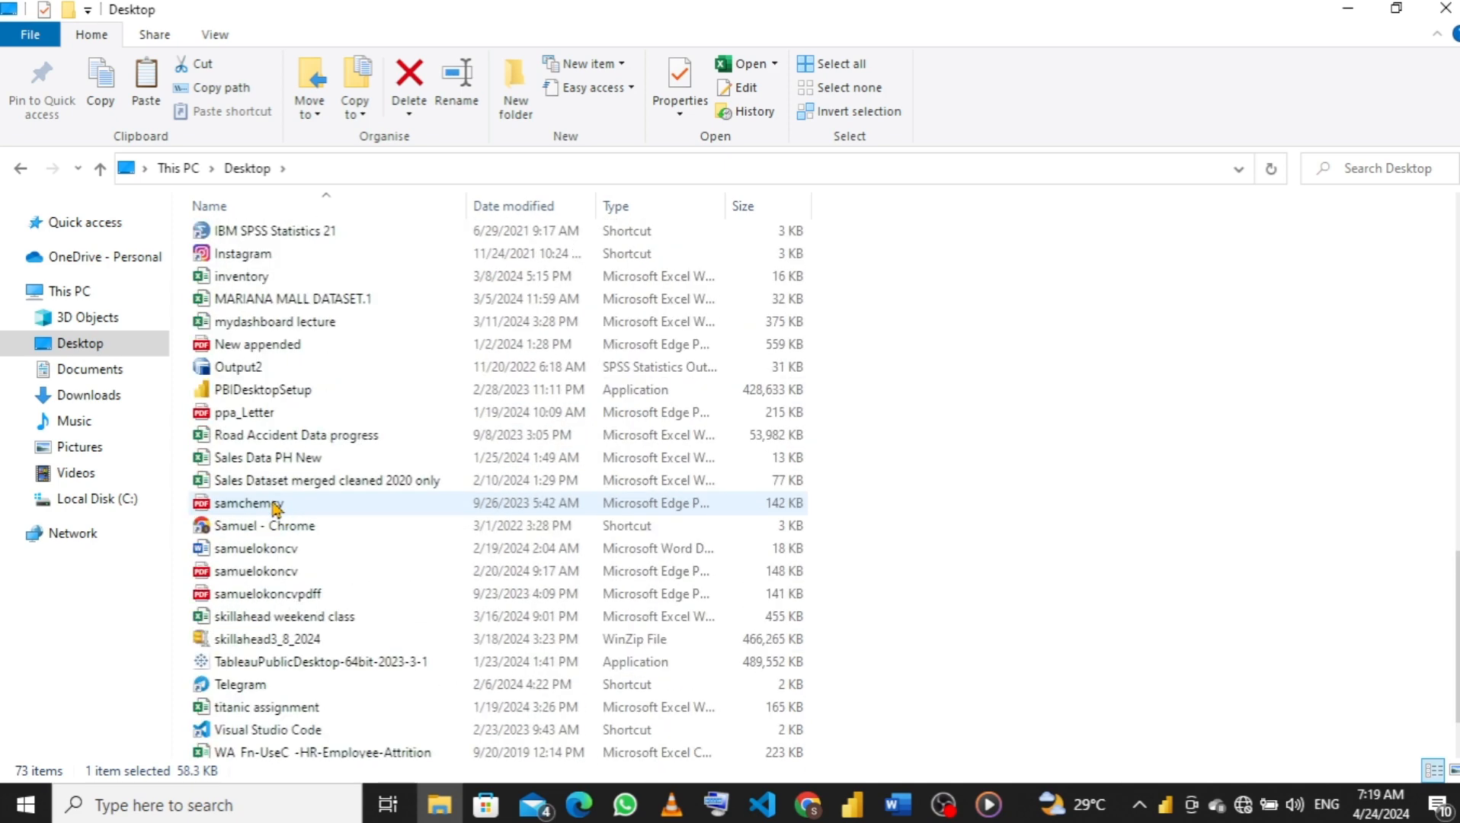
pyautogui.scroll(1, 270, 466)
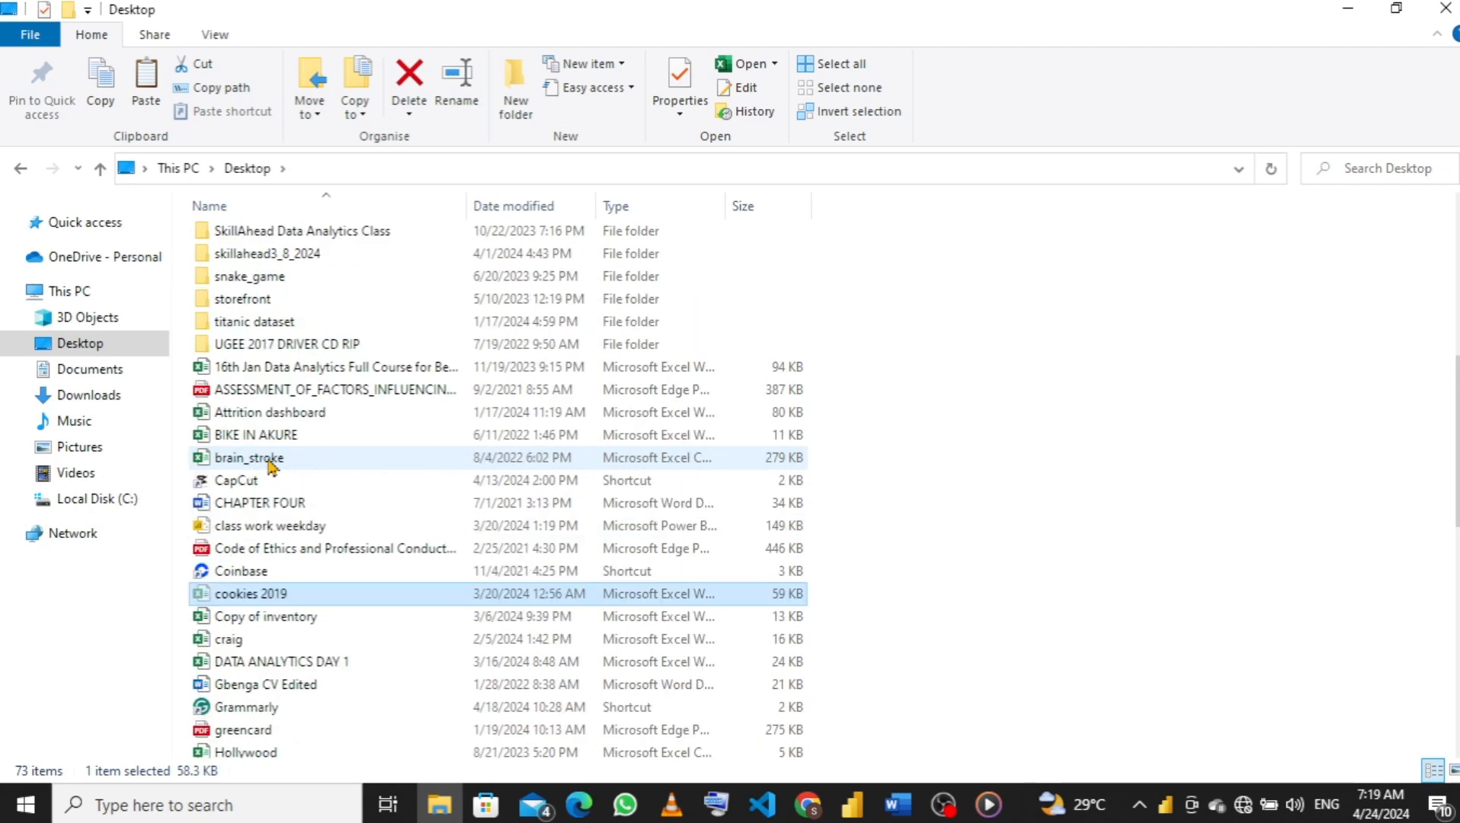
pyautogui.scroll(1, 271, 457)
pyautogui.scroll(2, 275, 390)
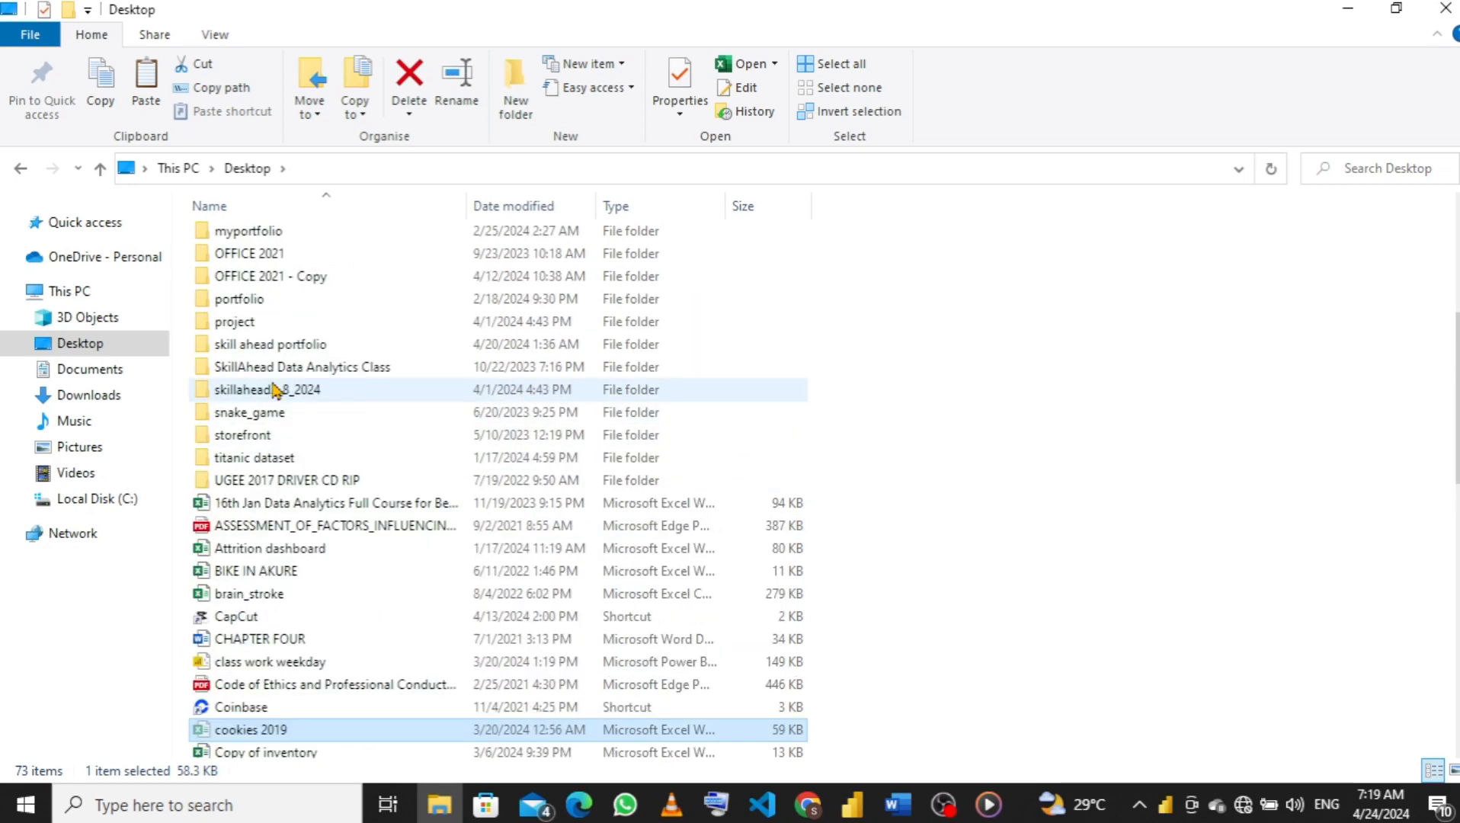
pyautogui.scroll(2, 278, 389)
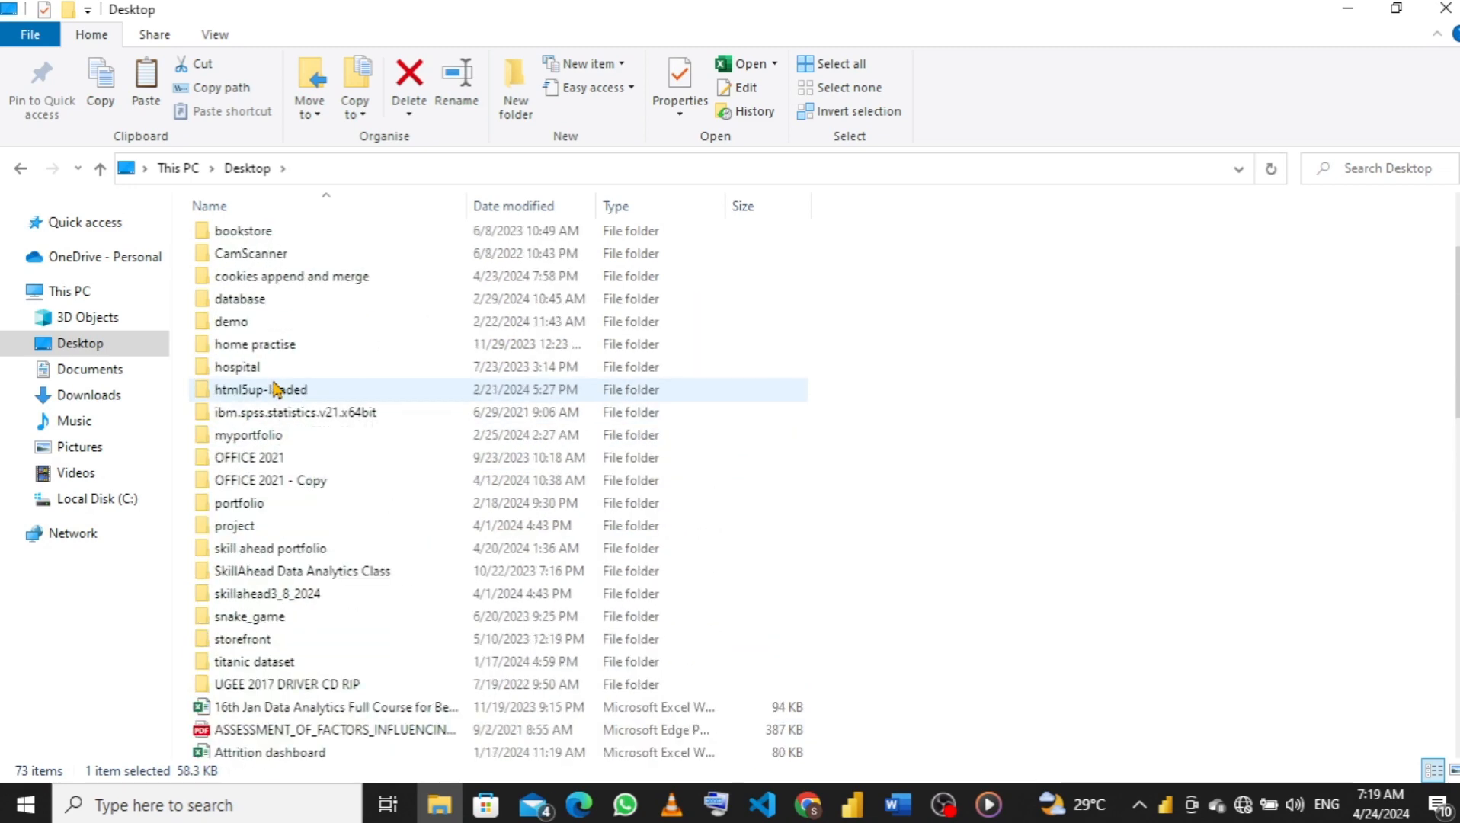
pyautogui.doubleClick(297, 282)
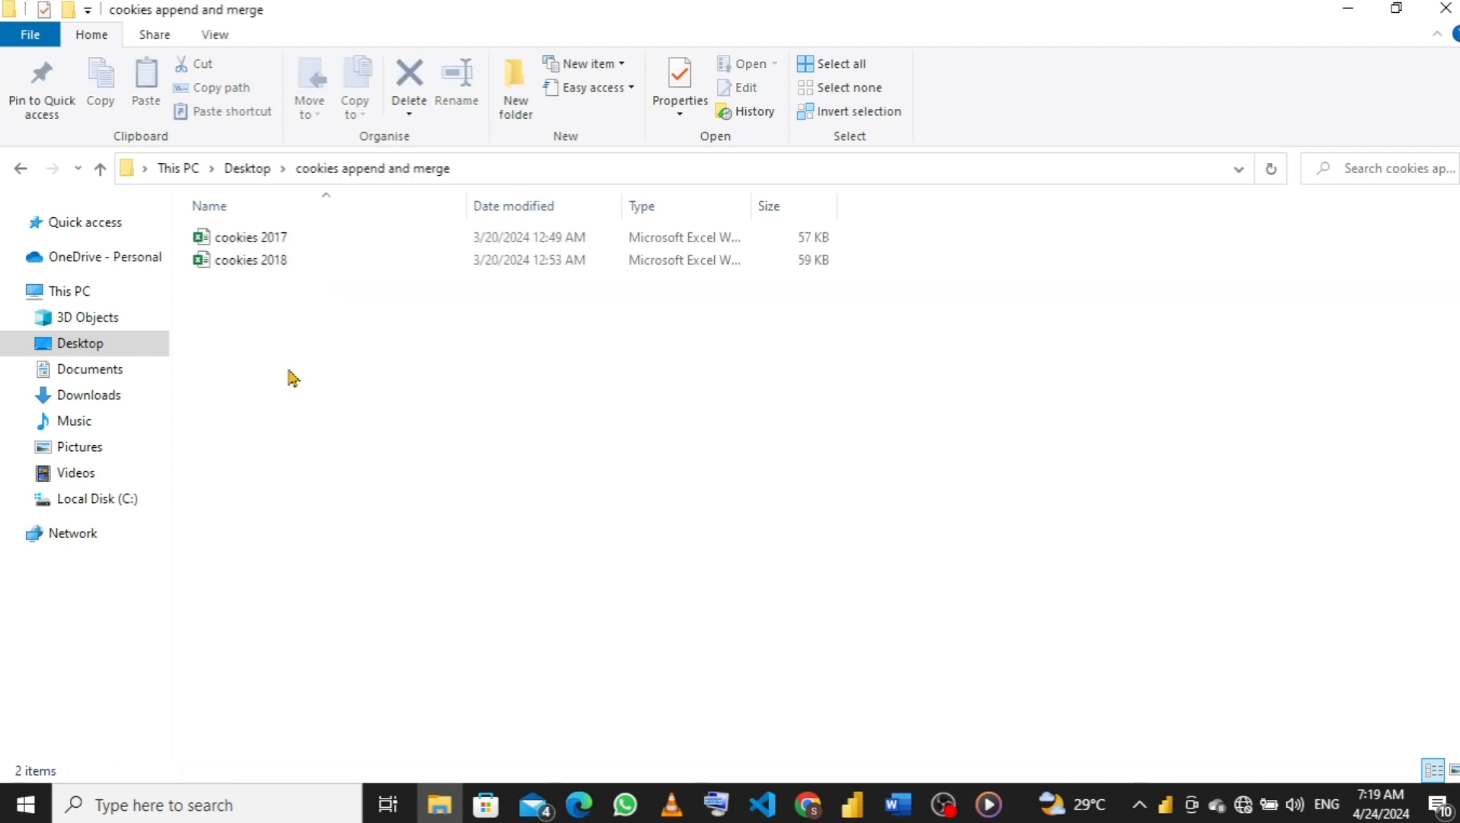
pyautogui.hotkey('ctrl', 'v')
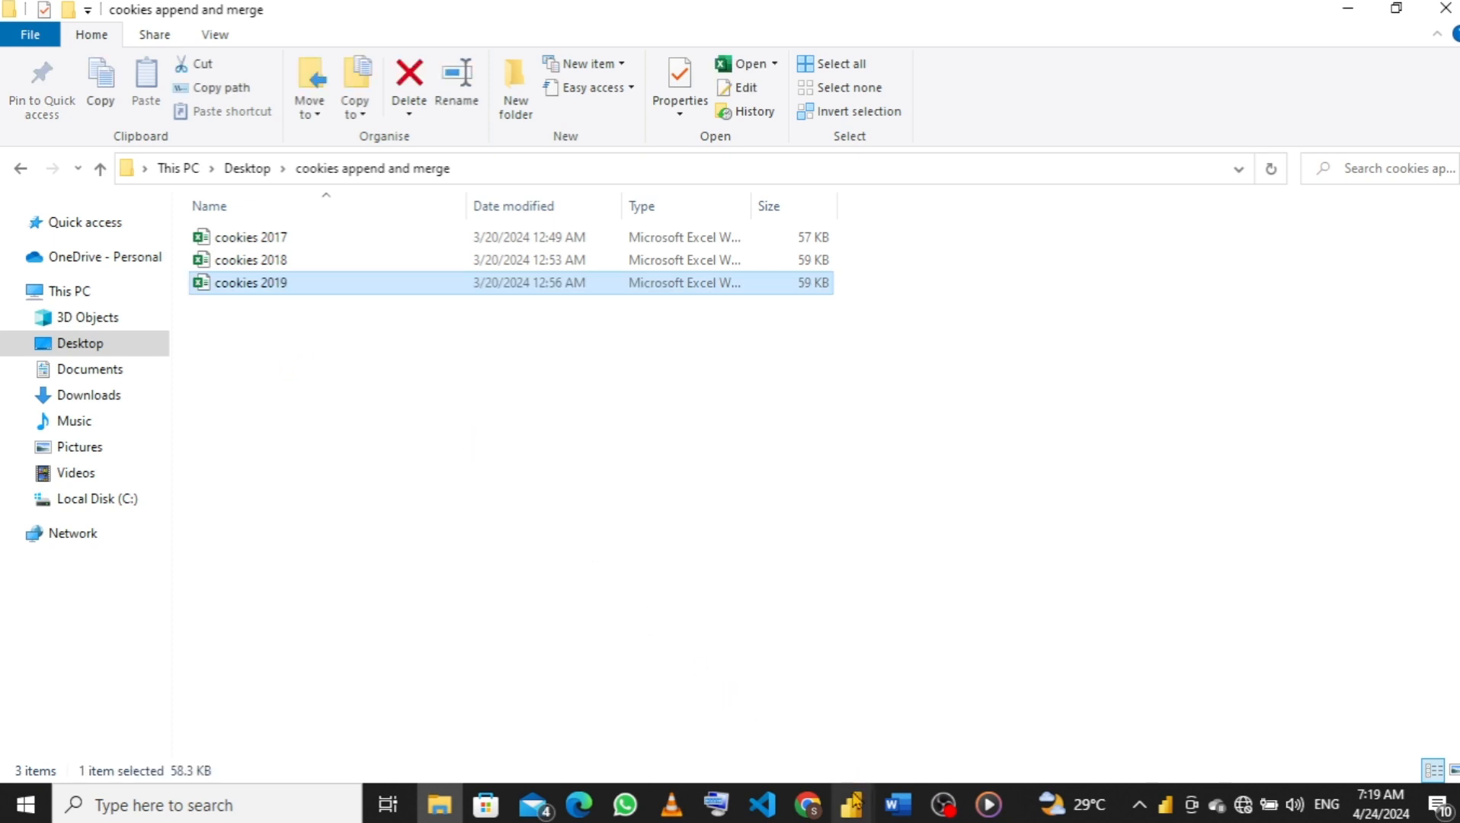
# Return to the youtube tutorial video report in Power BI Desktop, refresh its data, and deselect the year slicer.
pyautogui.moveTo(855, 804)
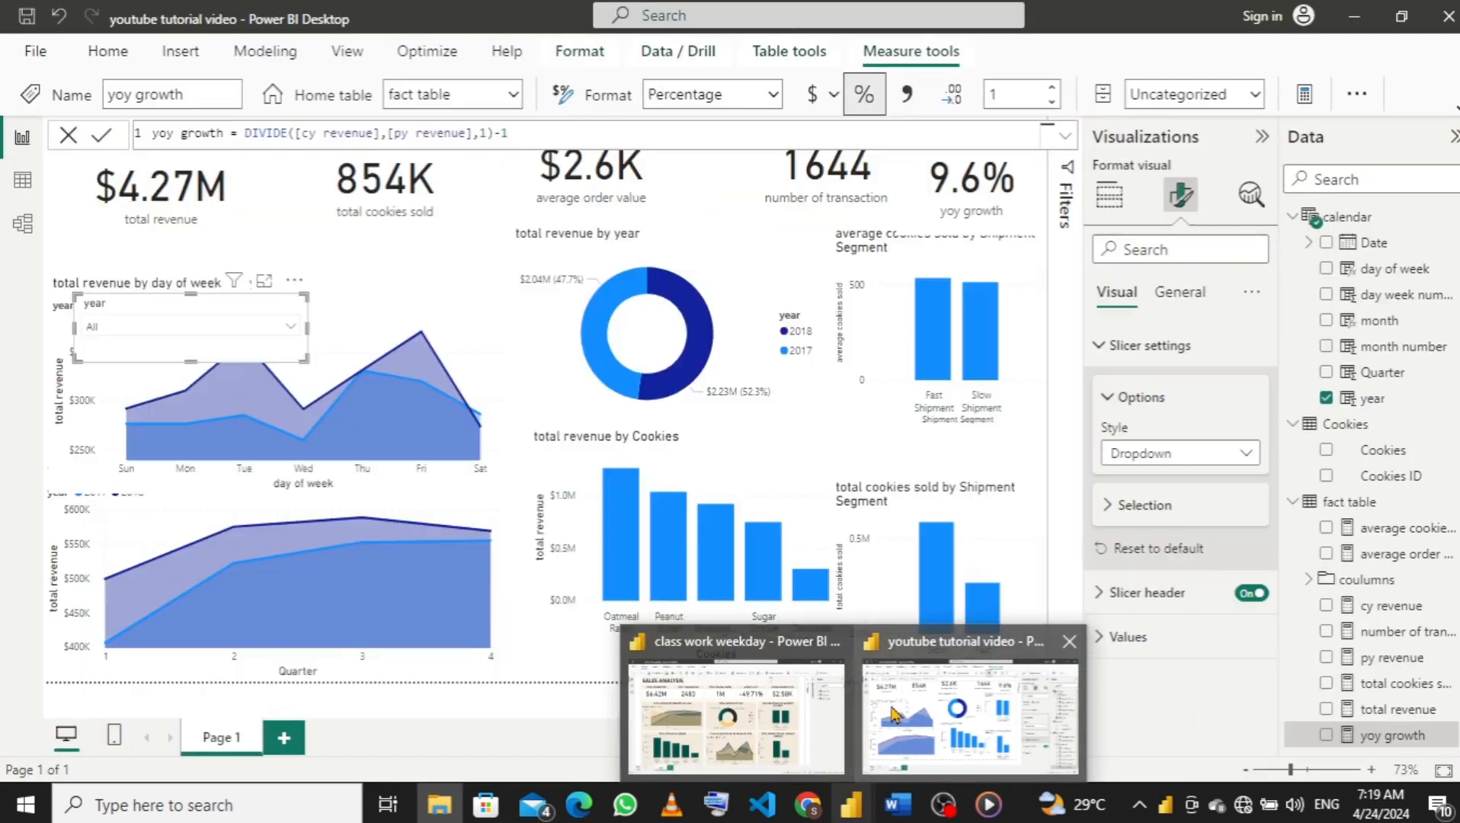
pyautogui.click(897, 712)
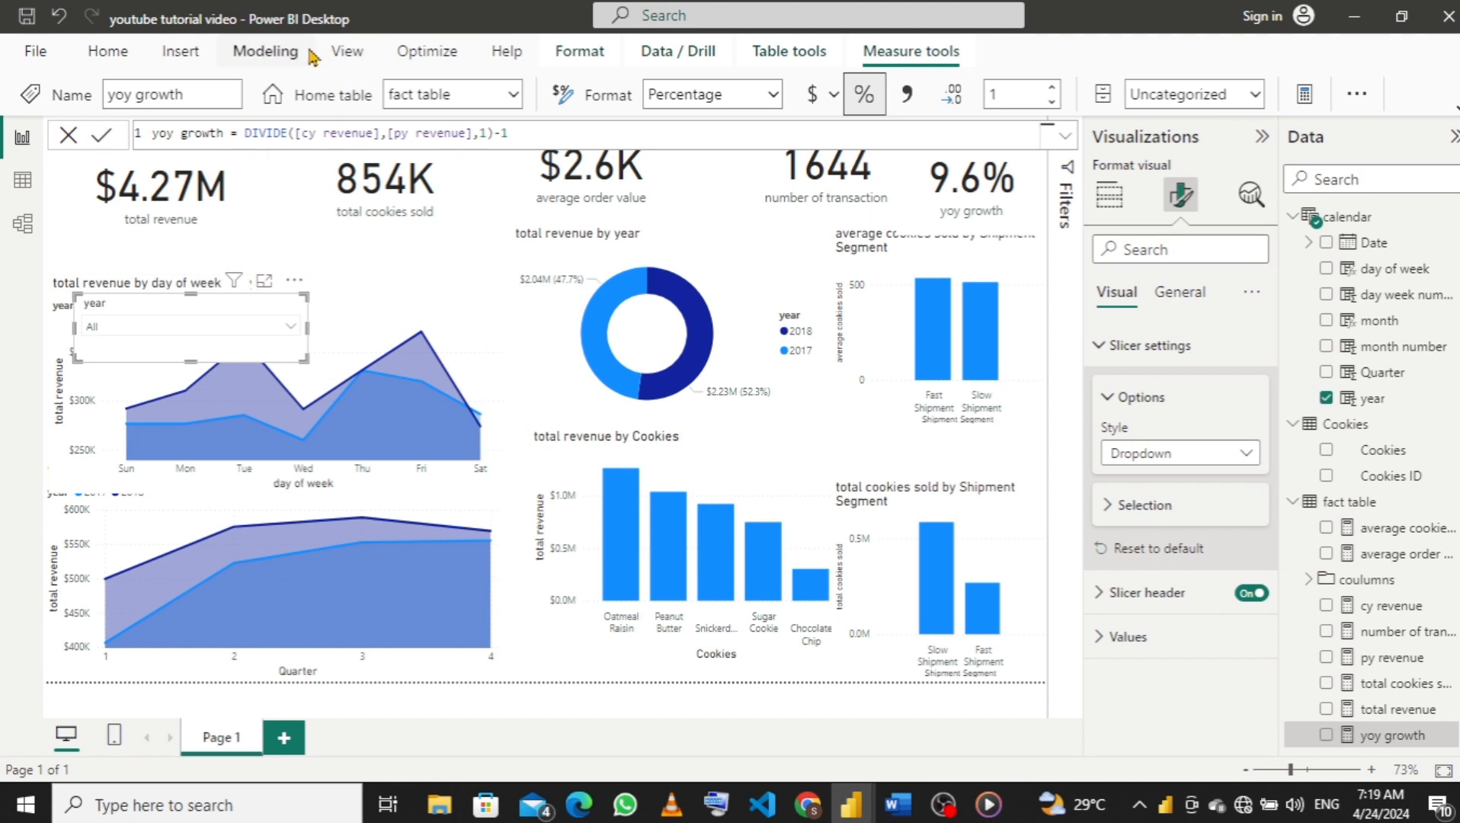
pyautogui.click(108, 52)
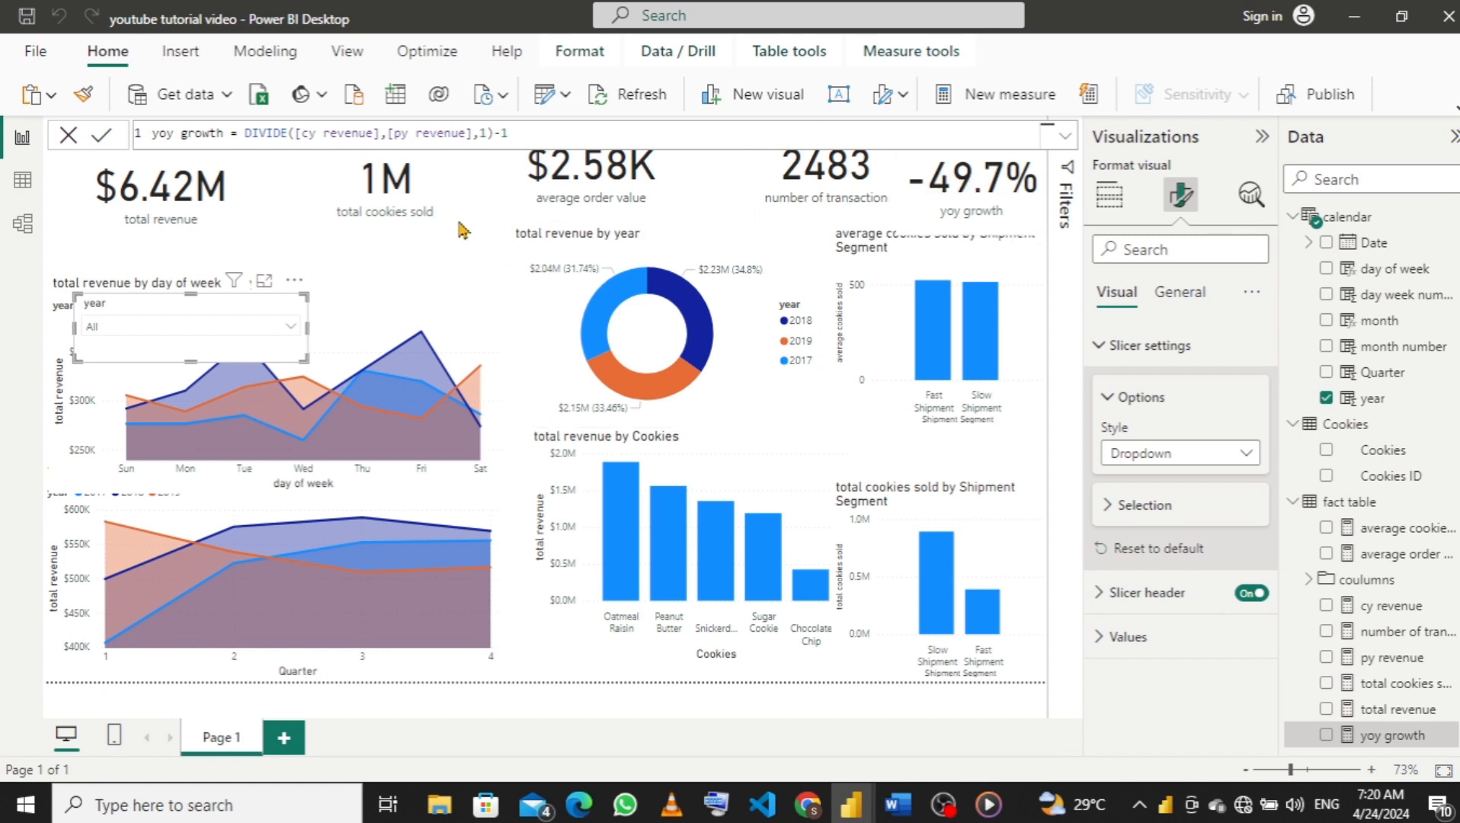
pyautogui.click(381, 251)
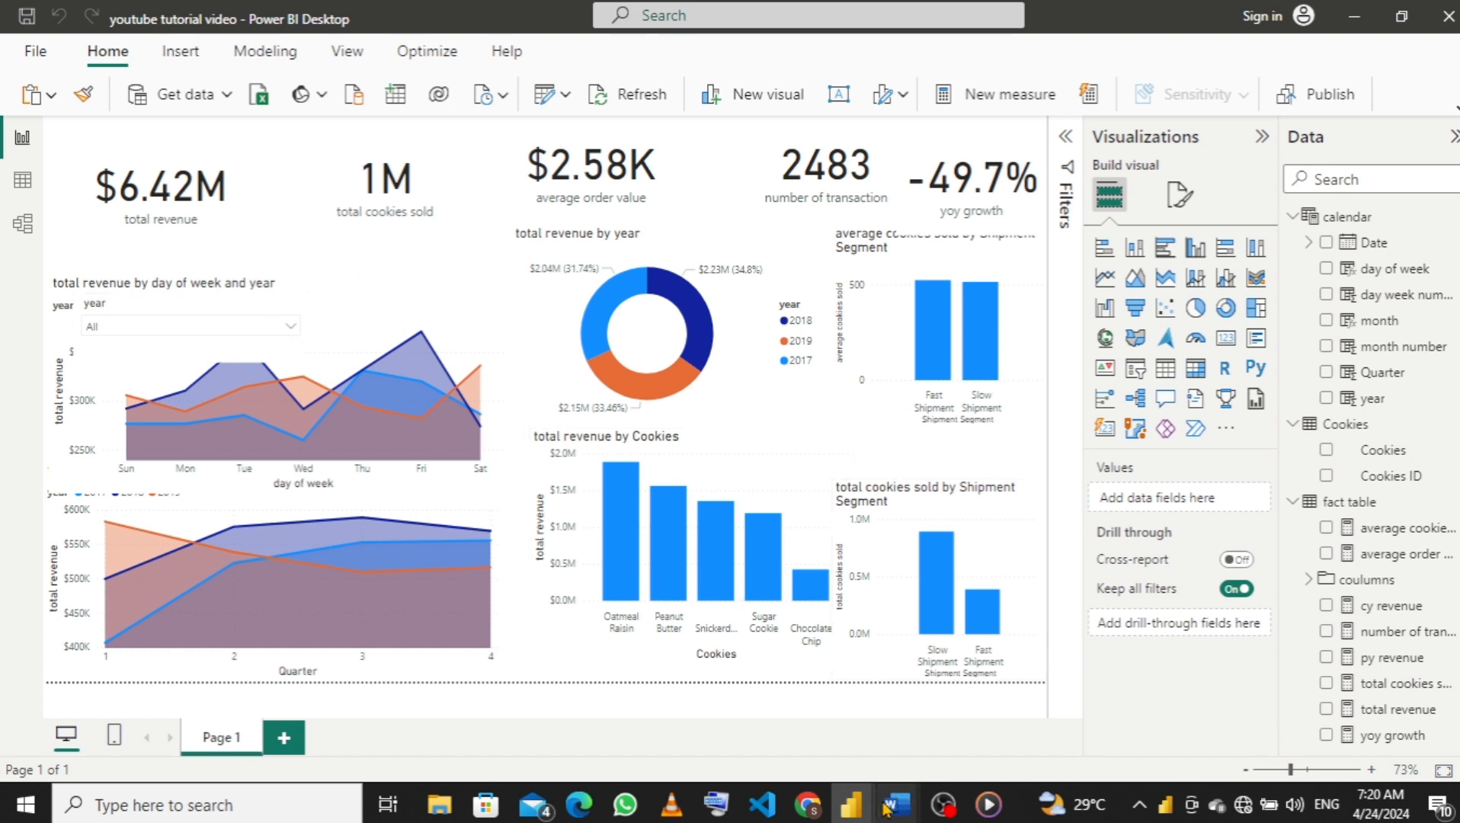
# Switch to the class work weekday report to view its formatted sales analysis dashboard.
pyautogui.moveTo(852, 808)
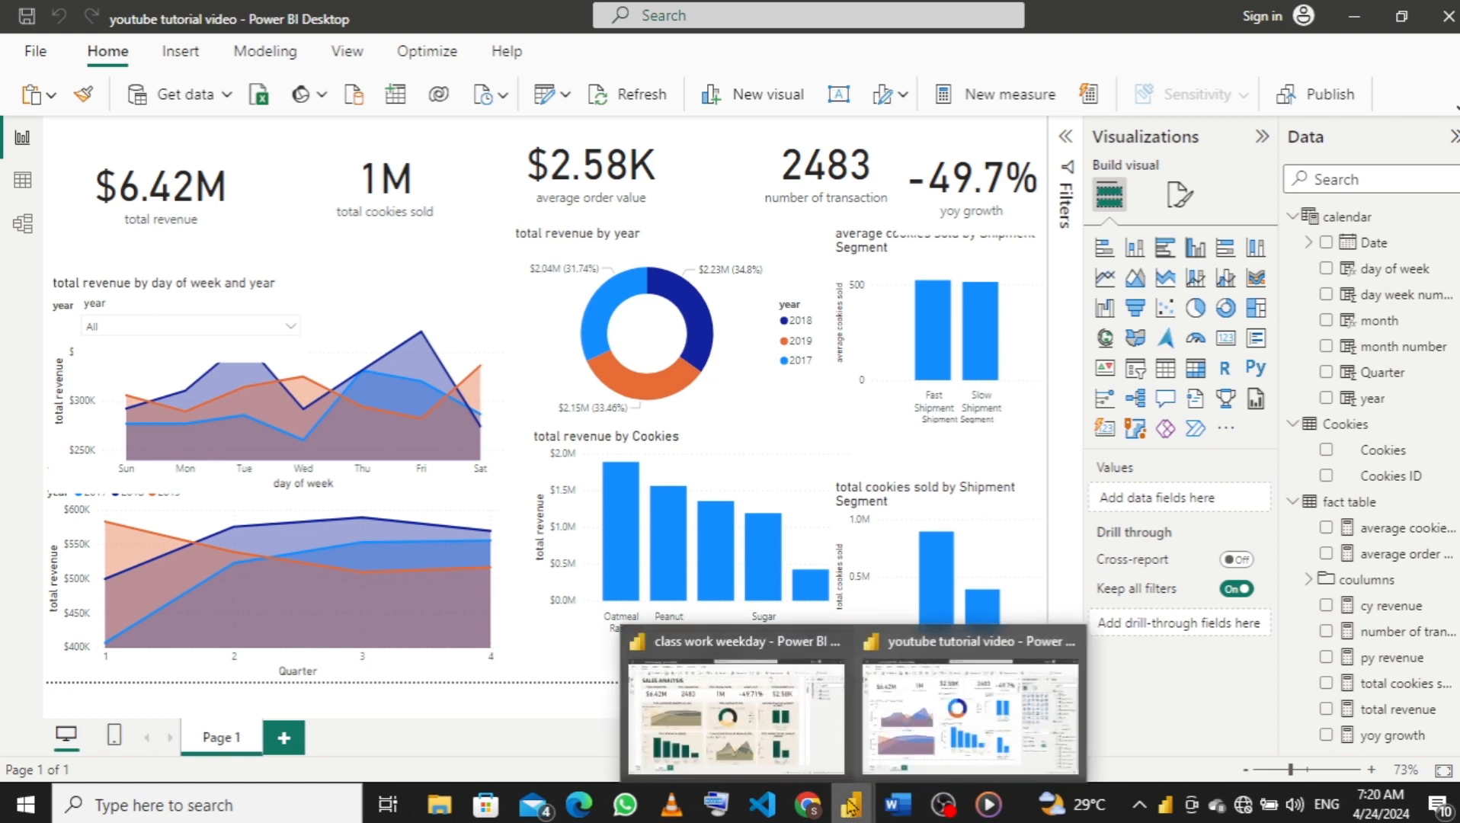
pyautogui.click(745, 645)
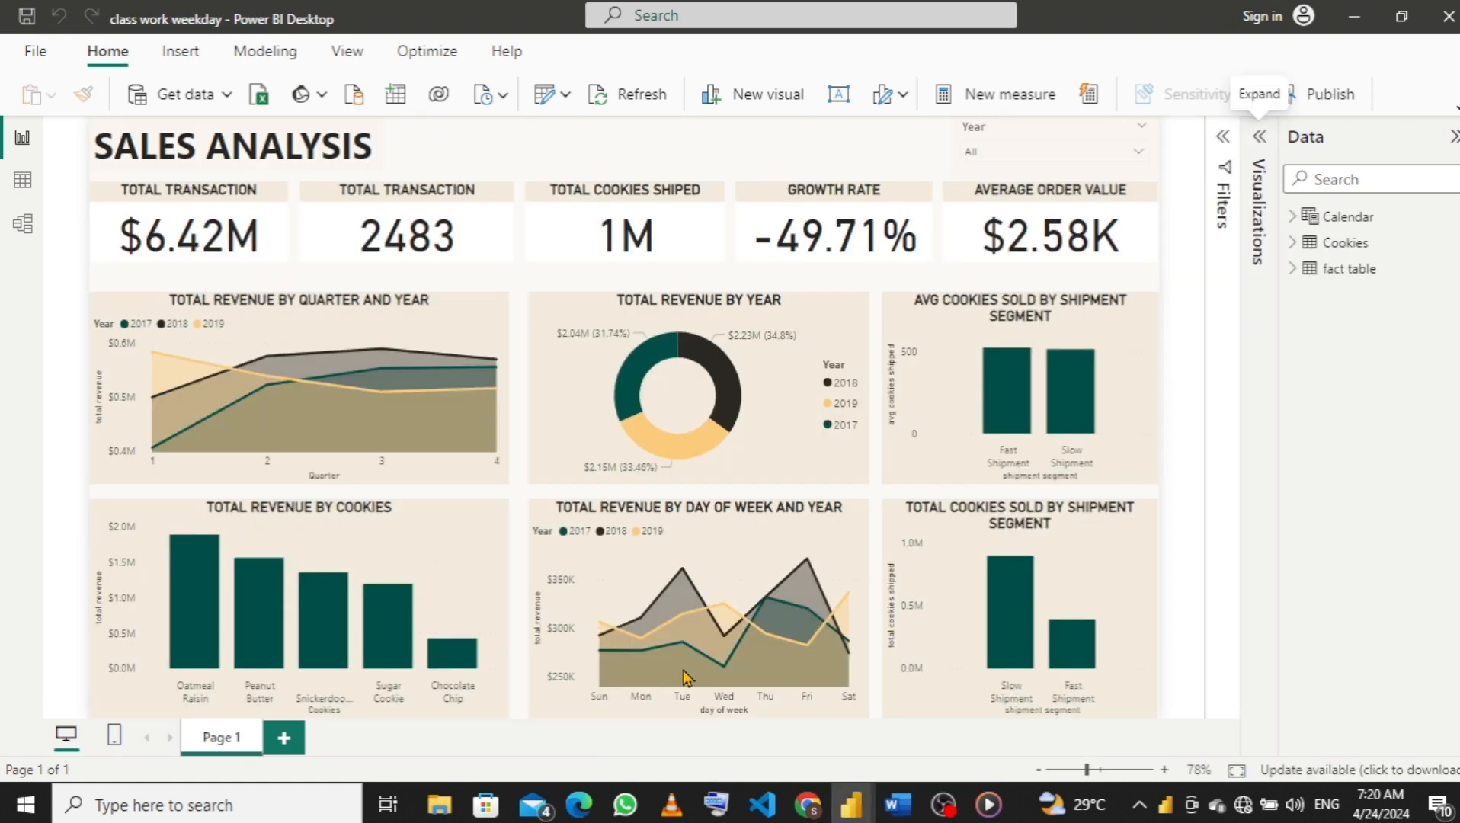
# Compare the class work weekday dashboard's layout with the youtube tutorial video report, finishing on the tutorial report.
pyautogui.moveTo(683, 677)
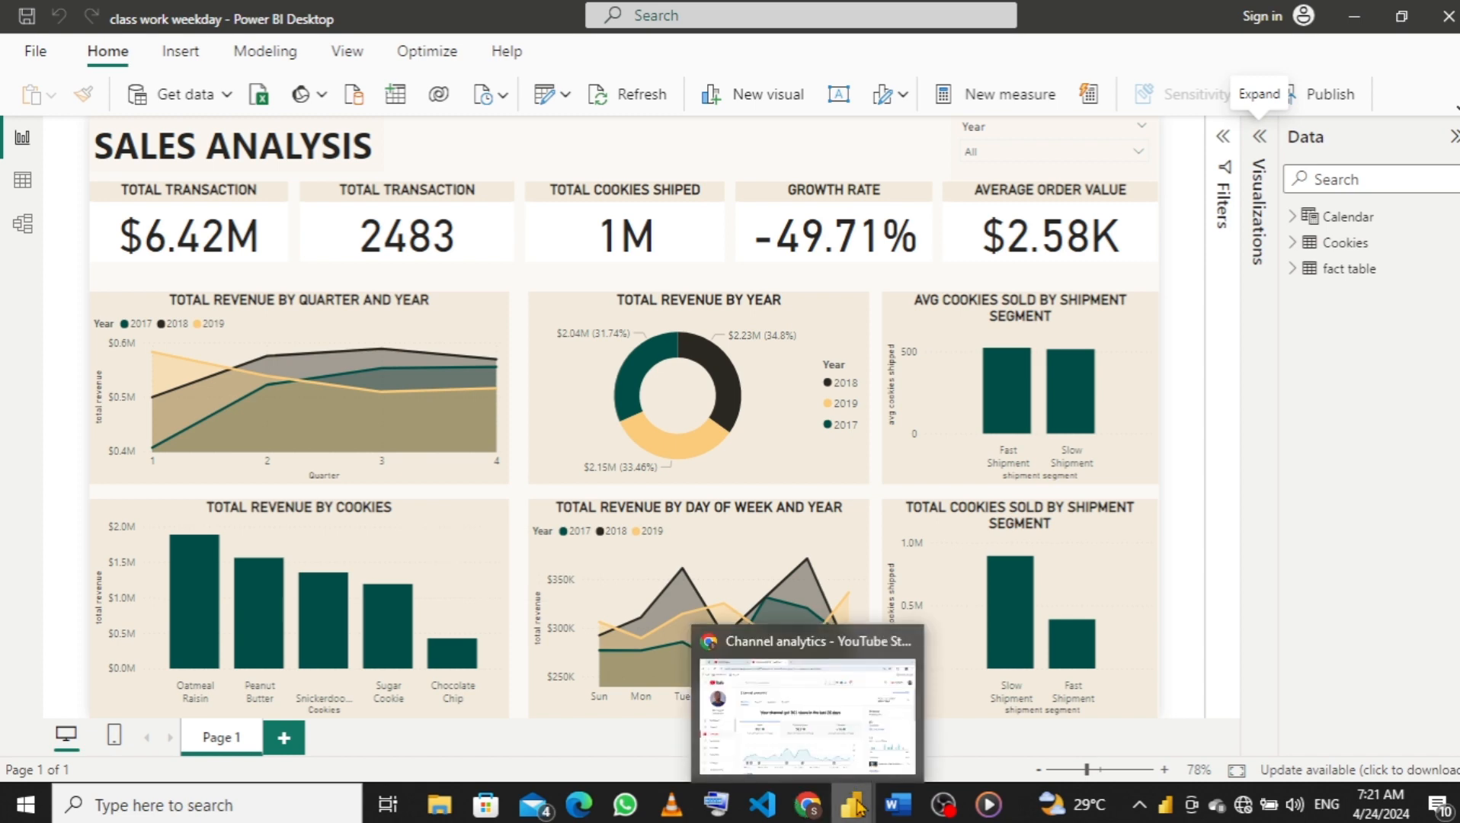
pyautogui.moveTo(857, 807)
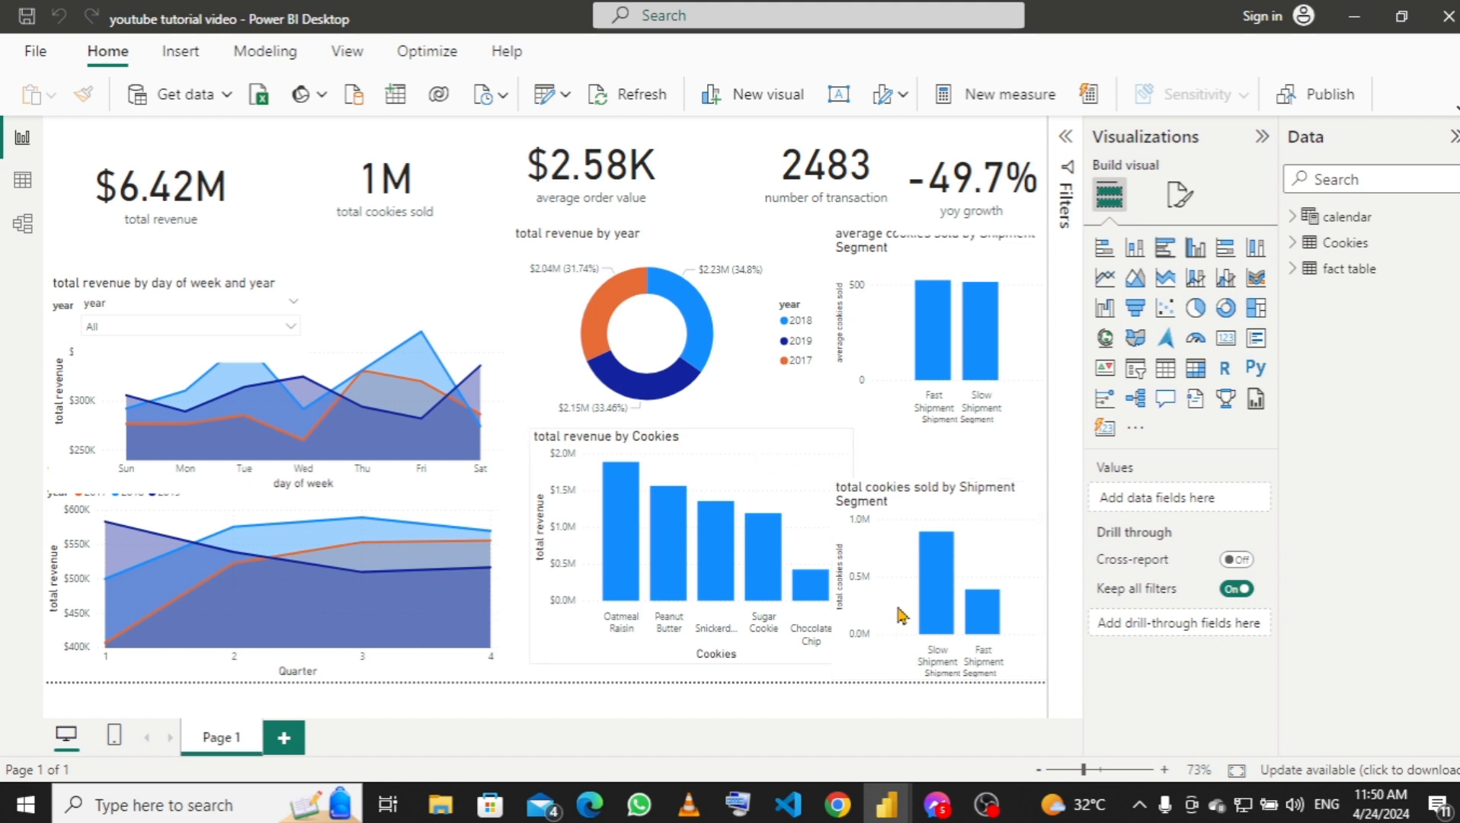
pyautogui.moveTo(886, 806)
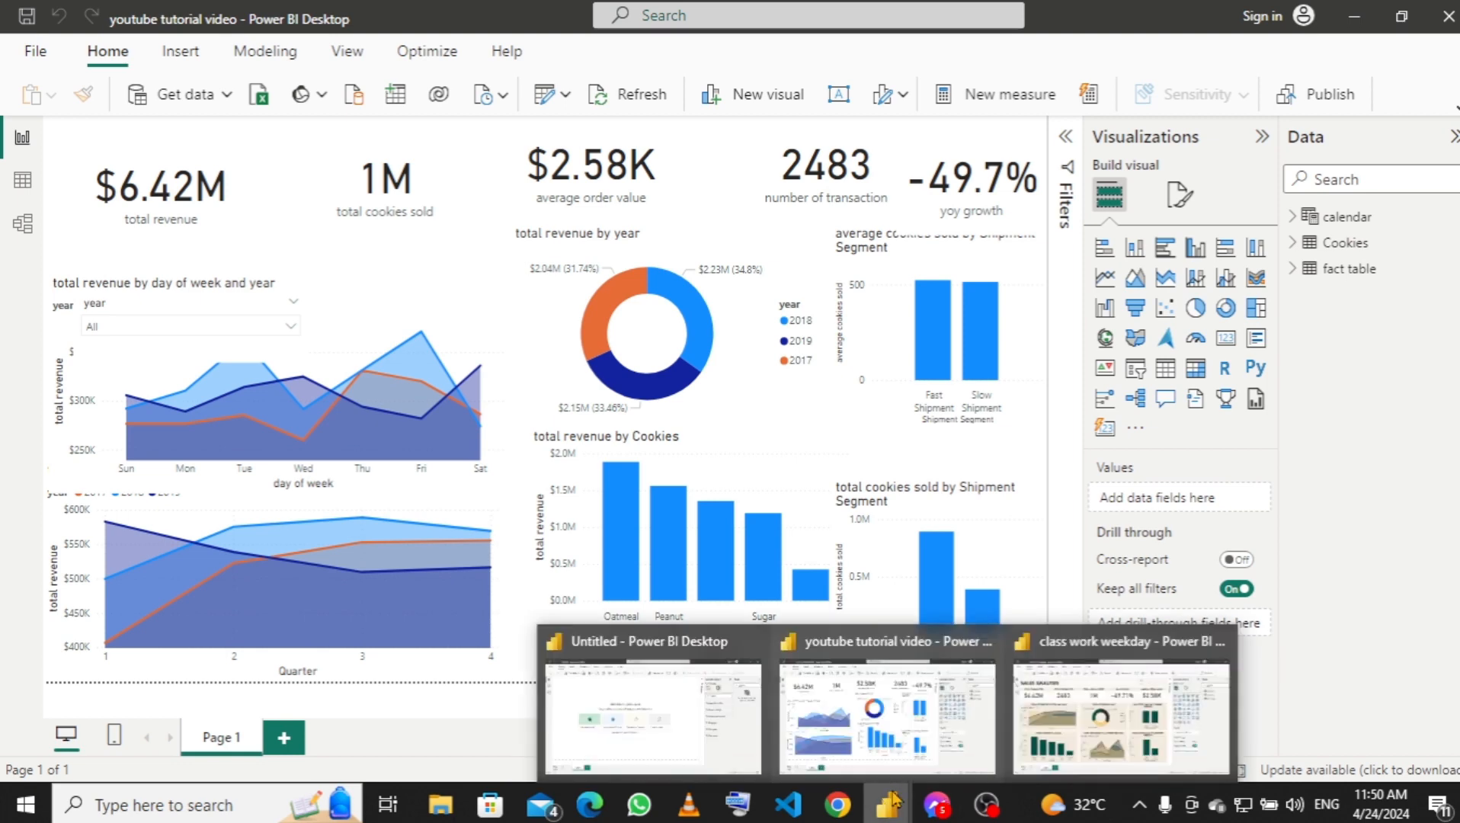
pyautogui.click(1127, 647)
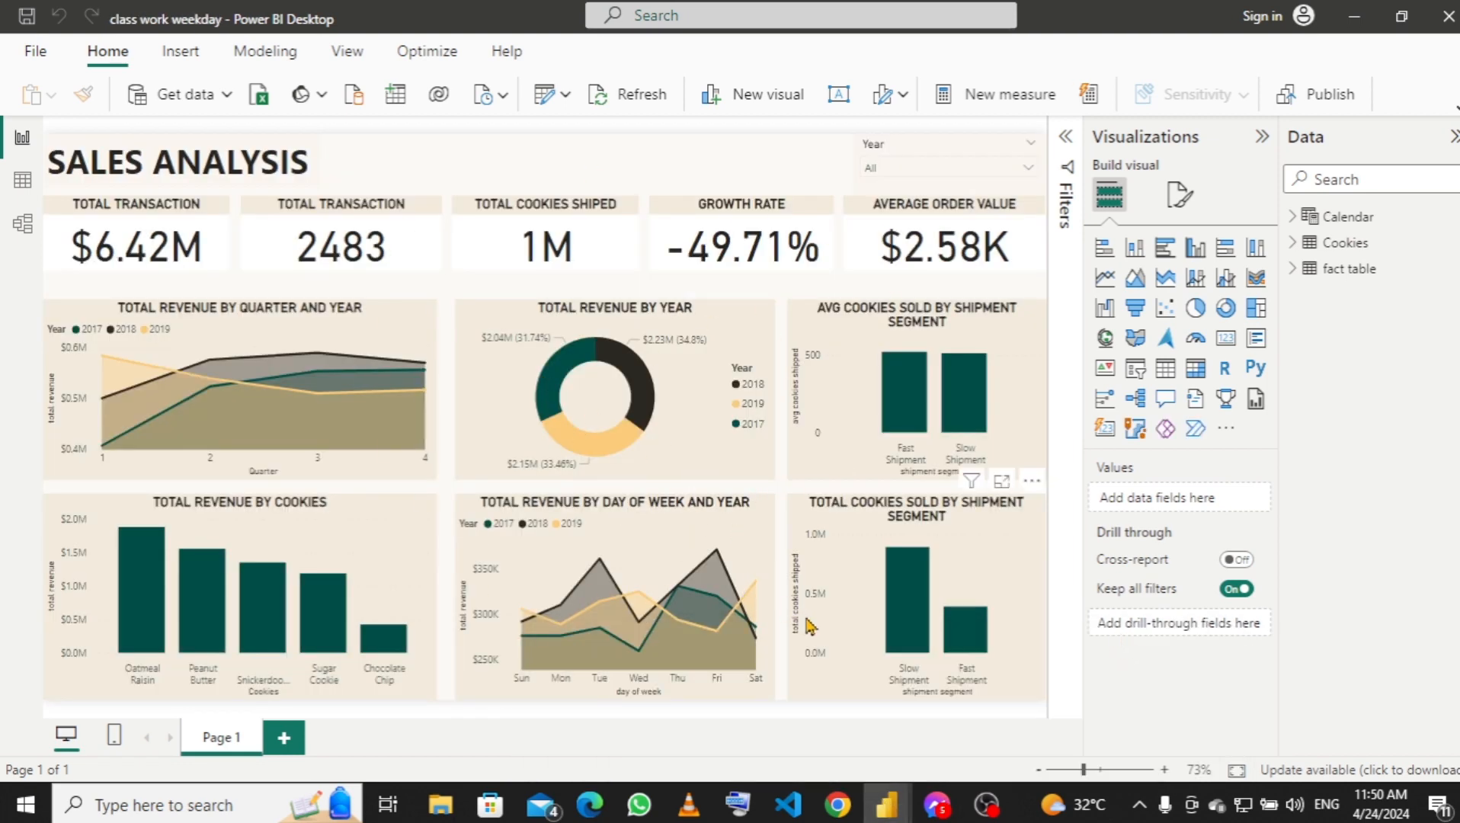
pyautogui.moveTo(886, 806)
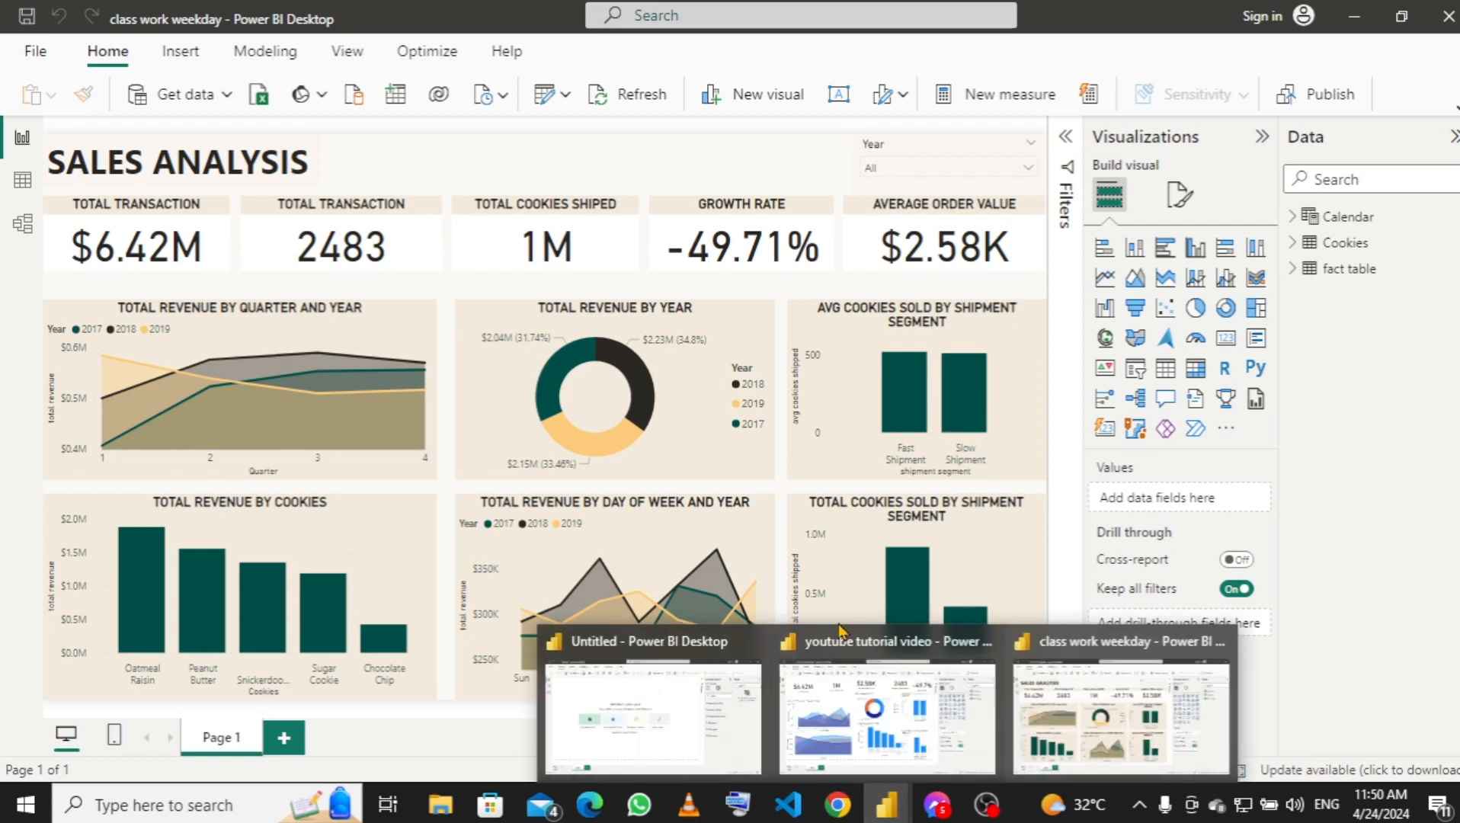
pyautogui.click(836, 650)
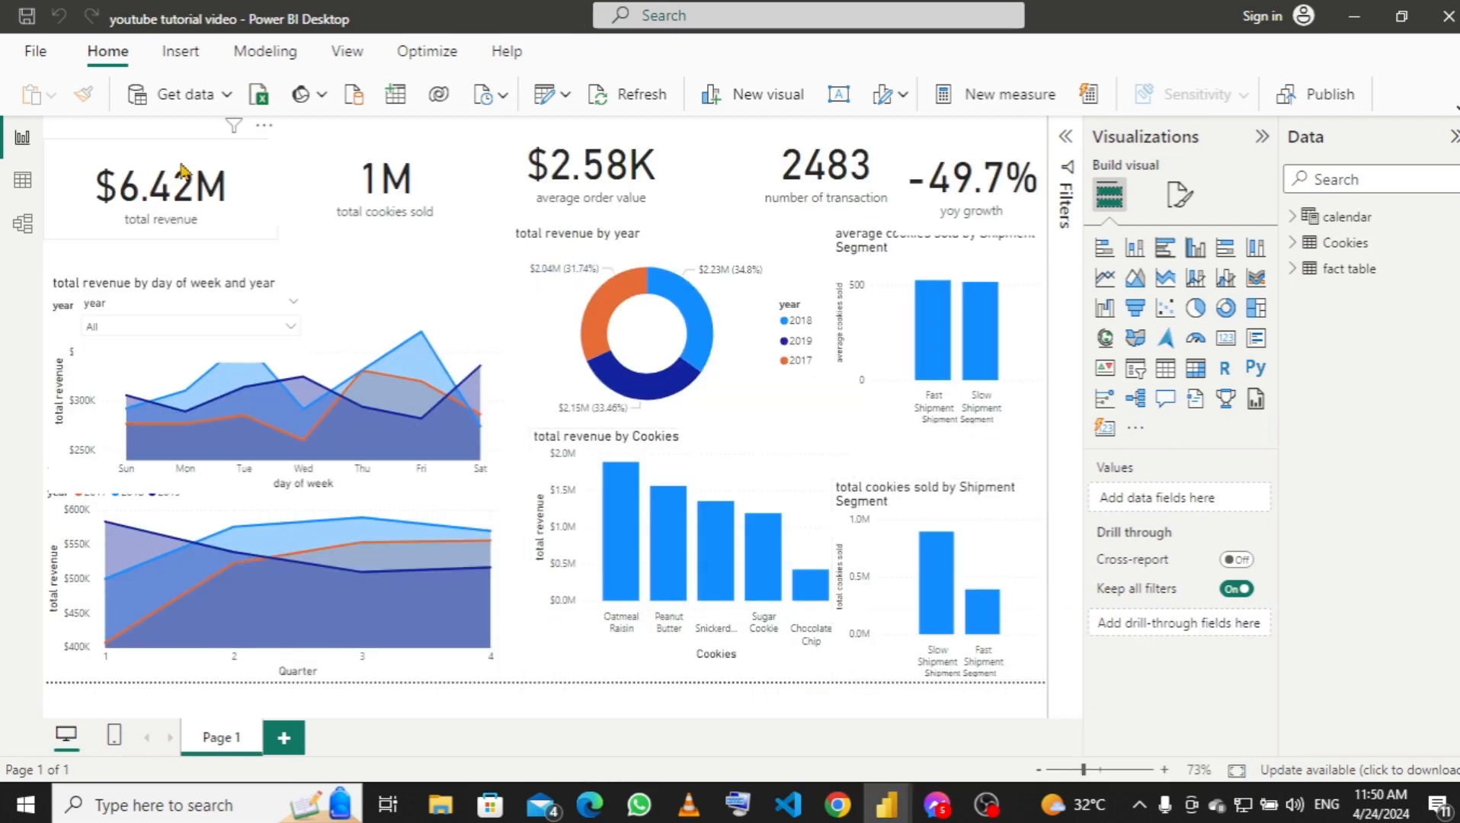
# Make the total revenue by day of week and year chart narrower and shorter.
pyautogui.click(229, 186)
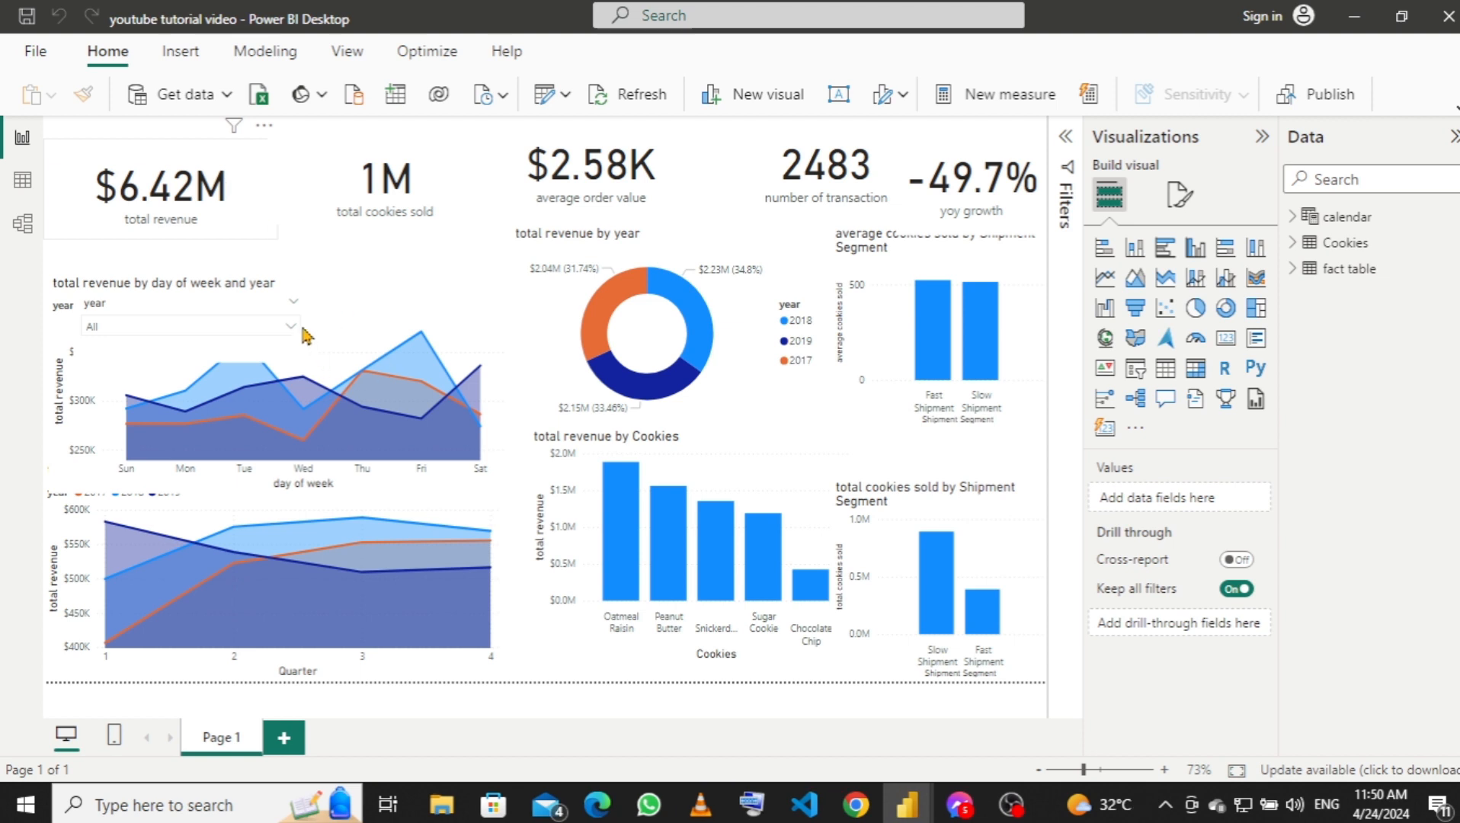
pyautogui.click(436, 296)
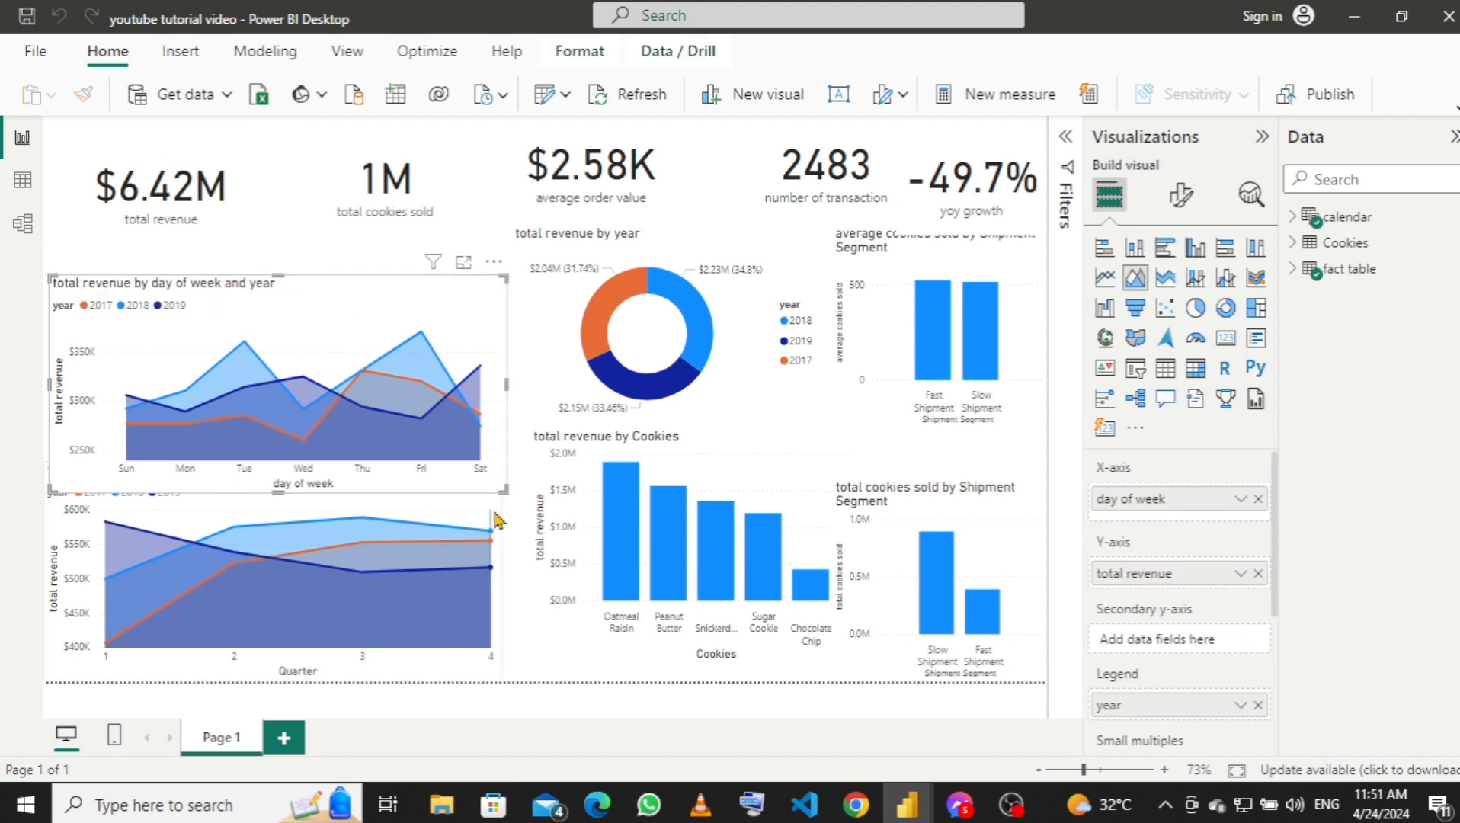
pyautogui.moveTo(915, 809)
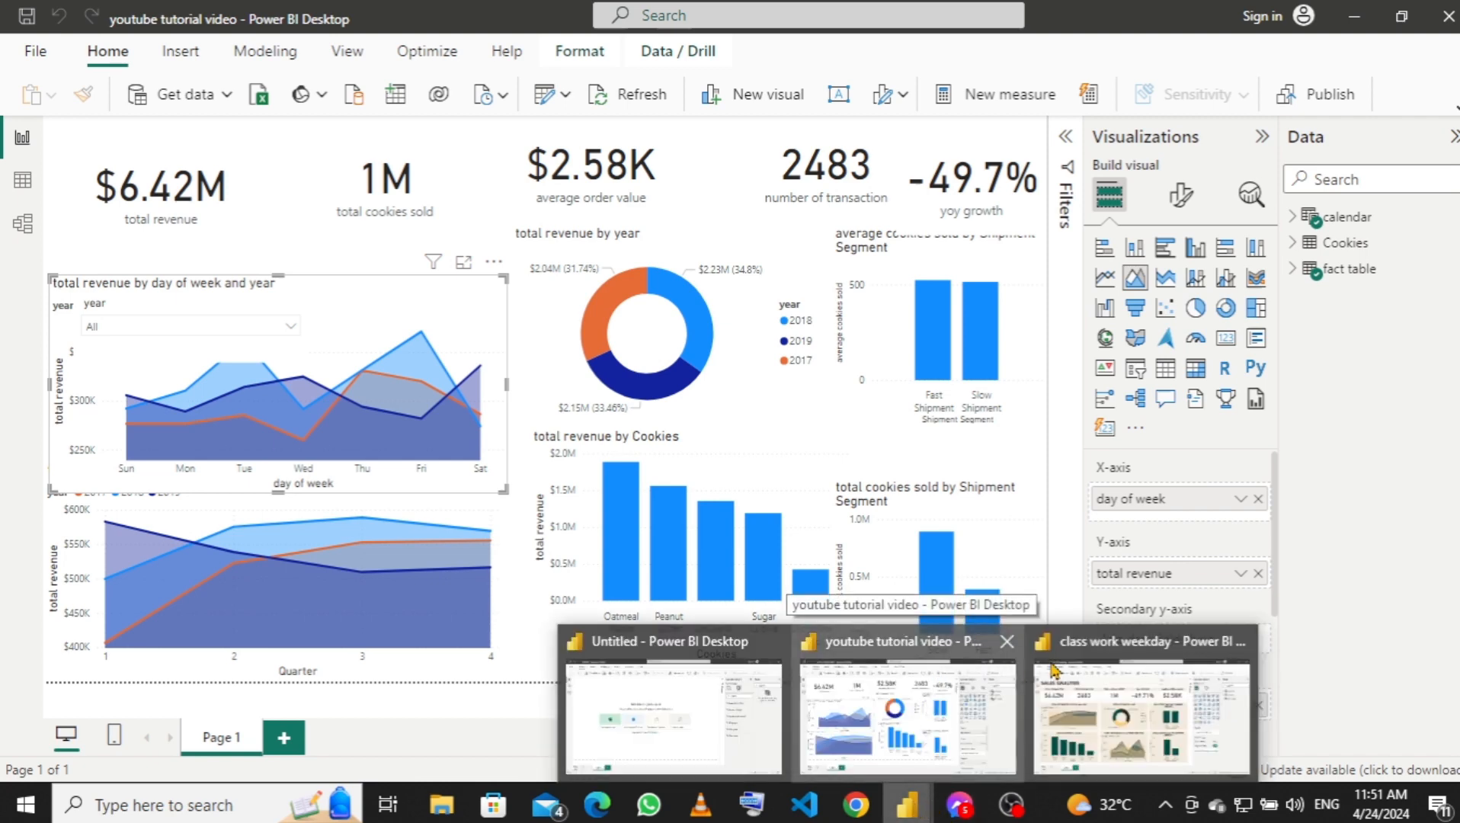
pyautogui.moveTo(1078, 669)
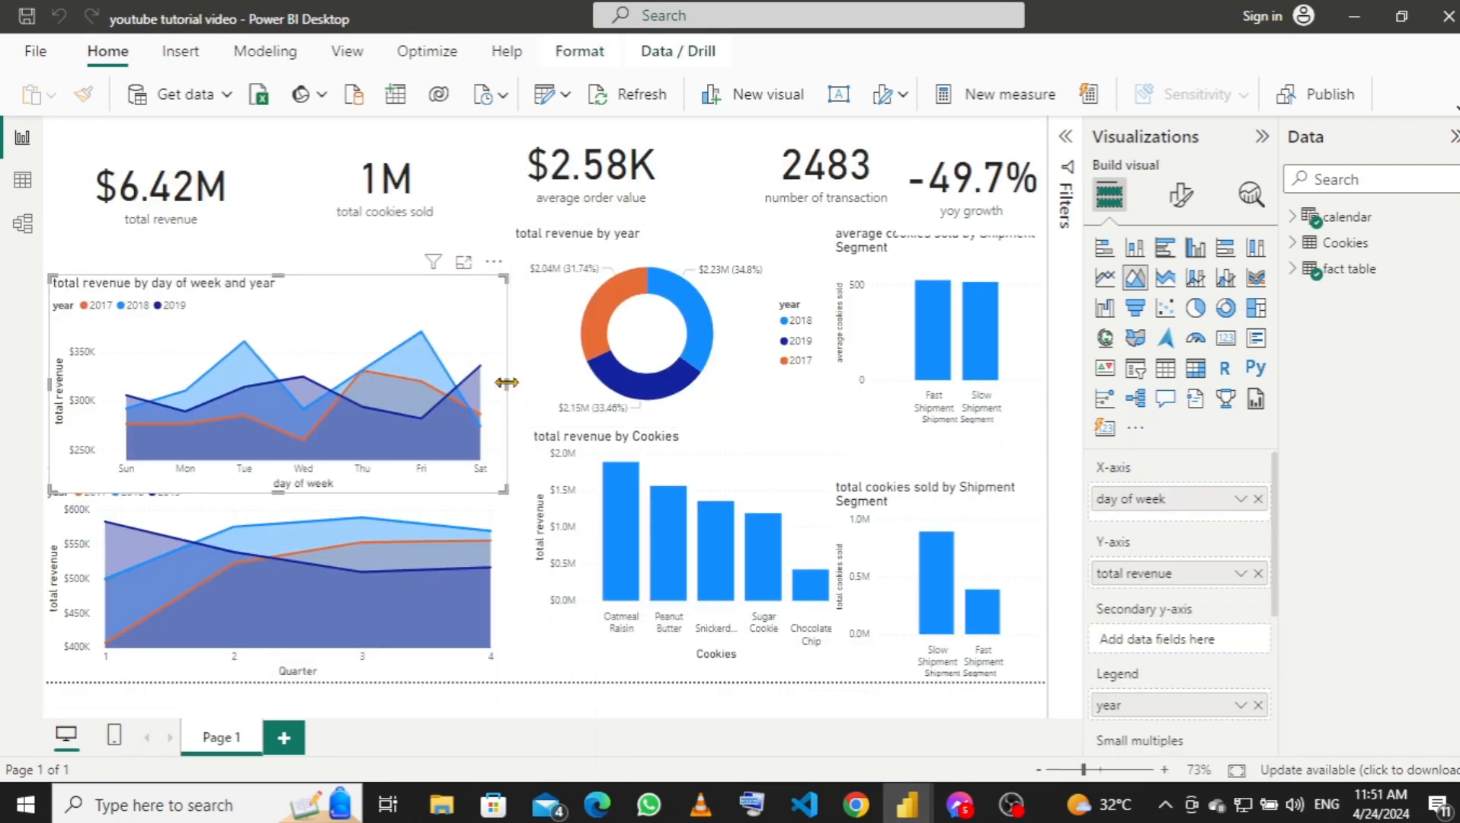
pyautogui.moveTo(504, 381); pyautogui.dragTo(385, 378)
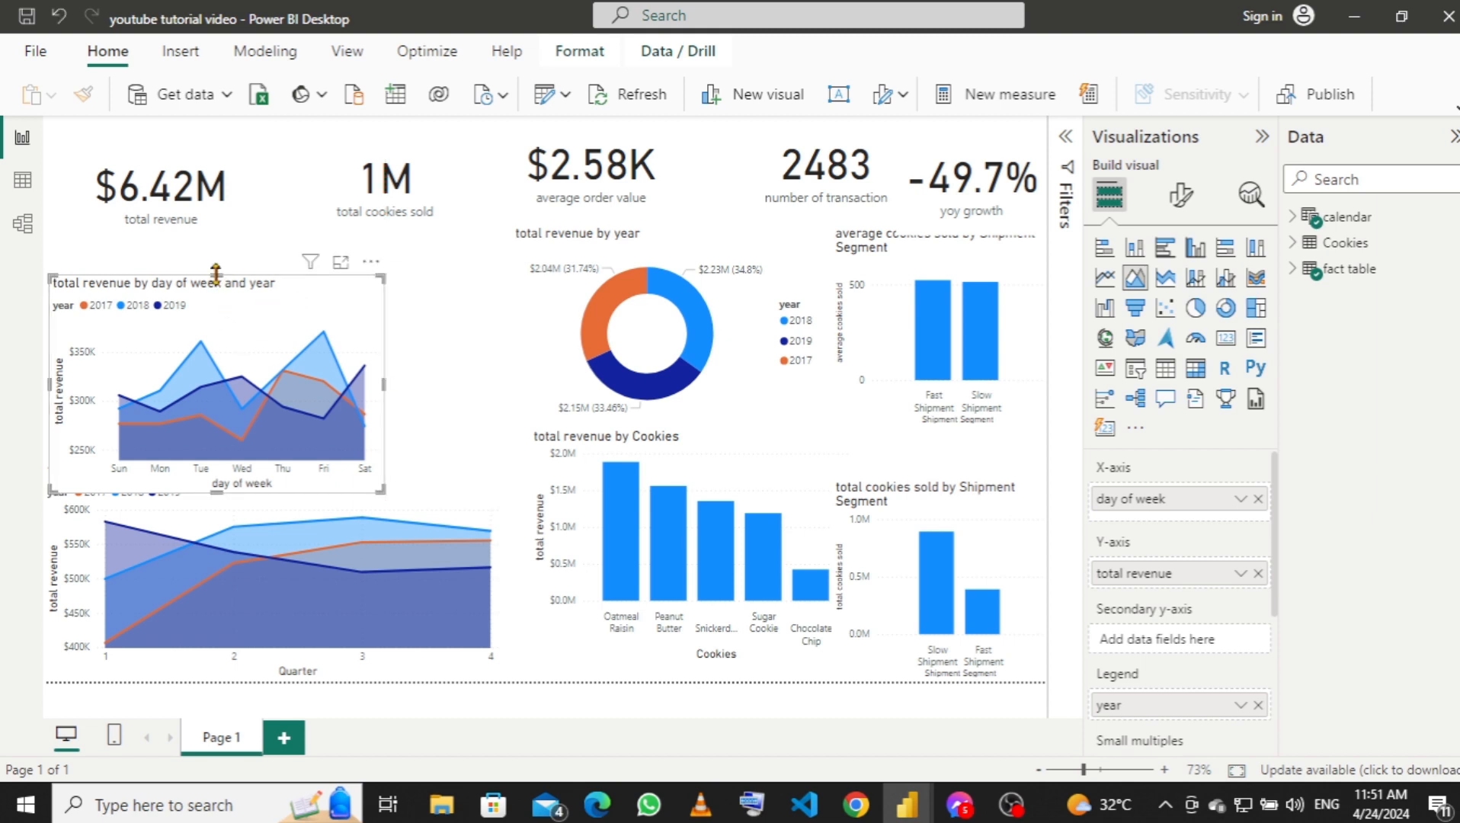
pyautogui.moveTo(217, 277); pyautogui.dragTo(219, 308)
# Move the year slicer from behind the day-of-week chart up over the total revenue card, keeping the chart at the page's left edge.
pyautogui.moveTo(310, 341); pyautogui.dragTo(465, 315)
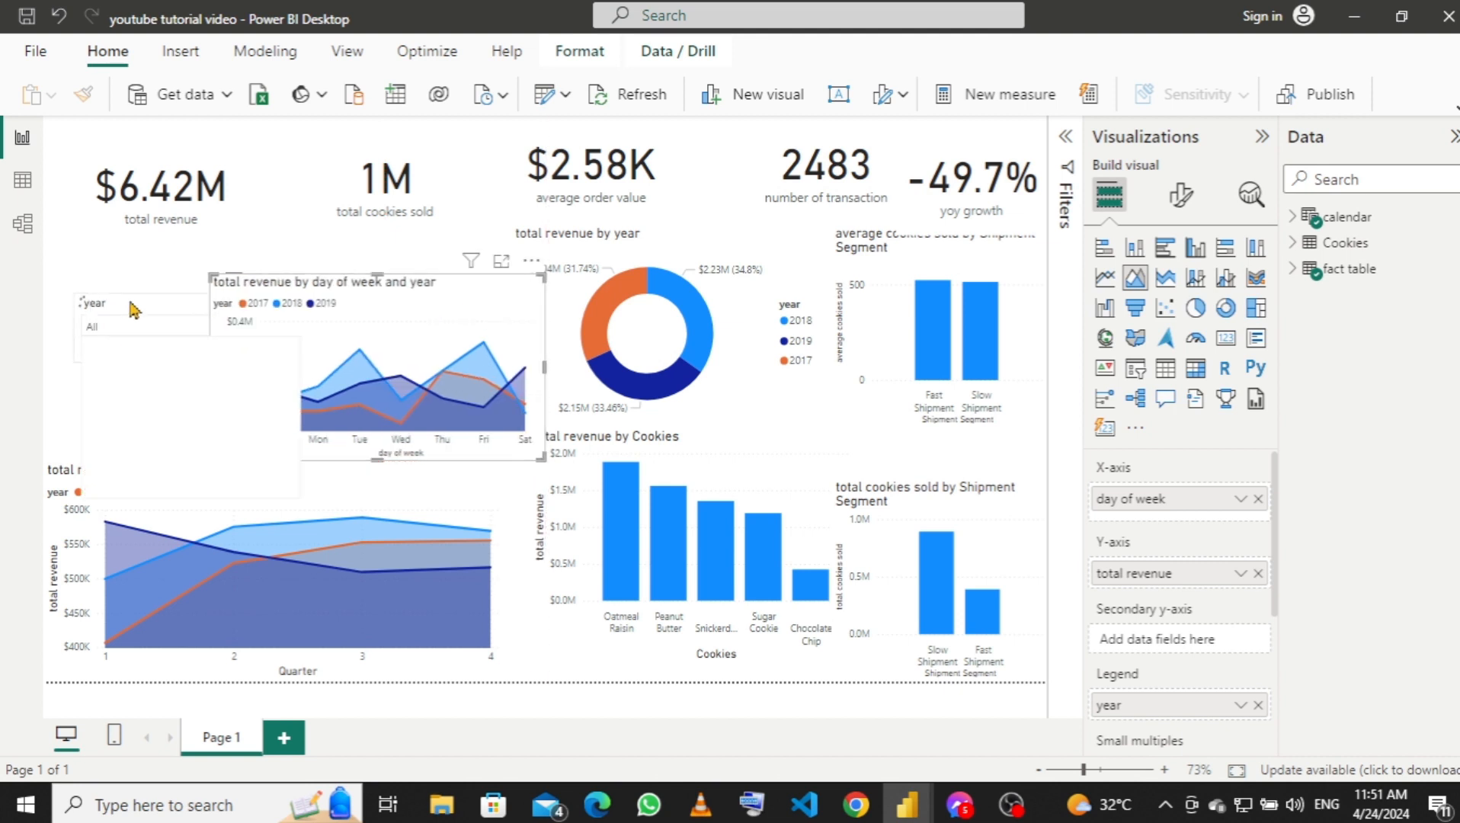
pyautogui.moveTo(137, 296); pyautogui.dragTo(173, 142)
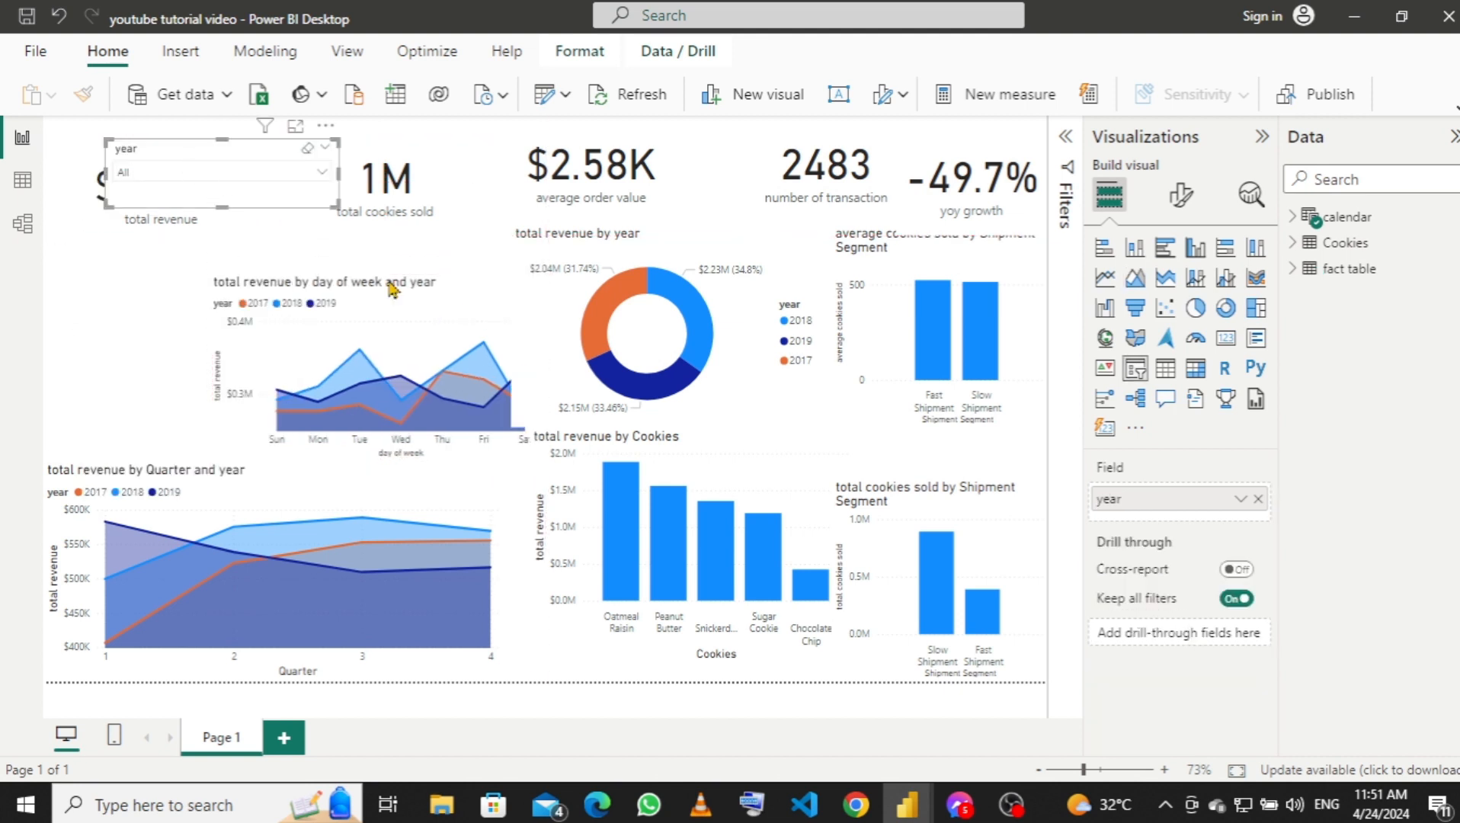
pyautogui.moveTo(383, 288); pyautogui.dragTo(217, 292)
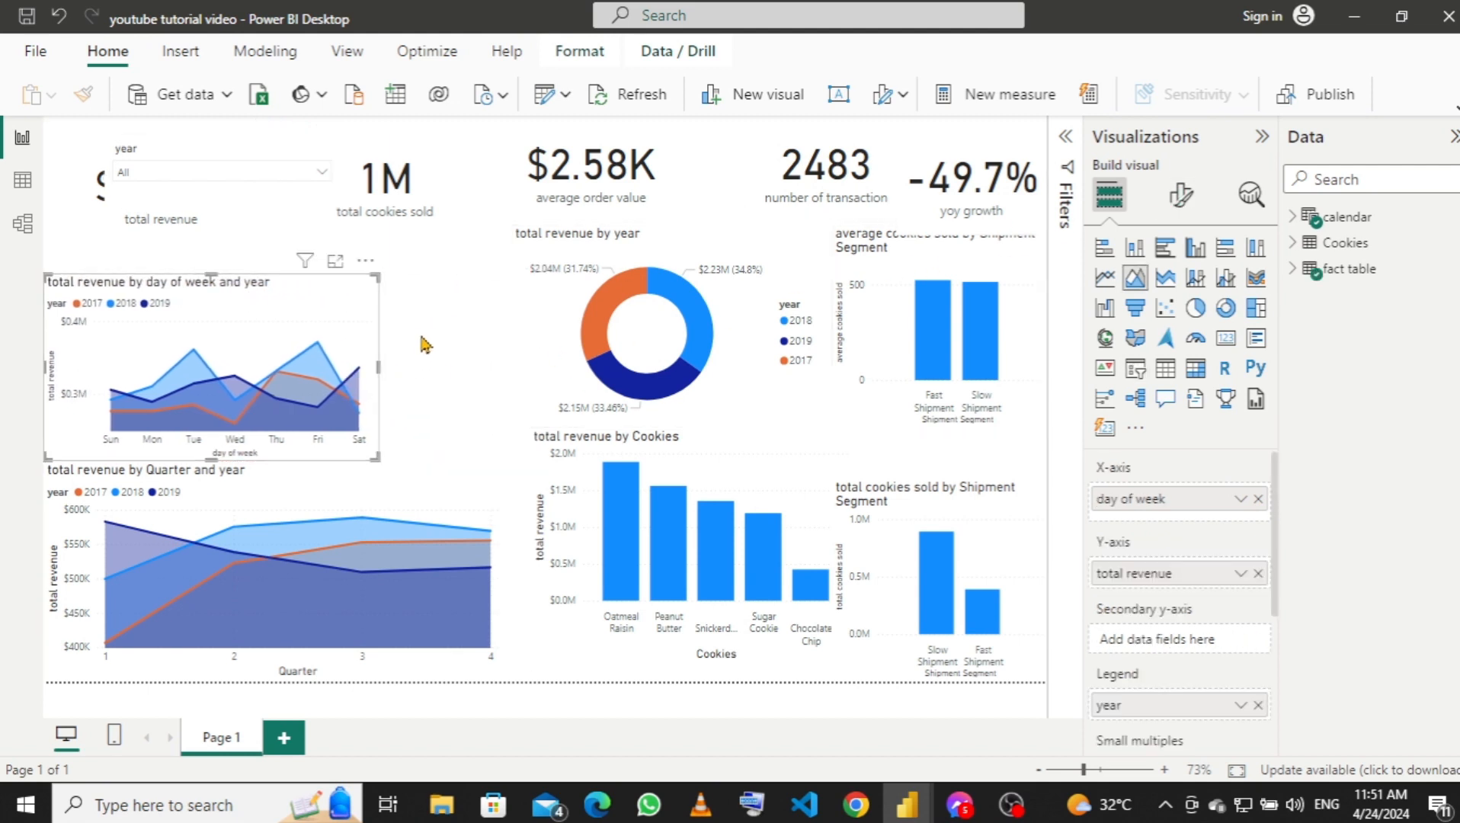
# Set the report page's canvas vertical alignment to Middle.
pyautogui.click(423, 341)
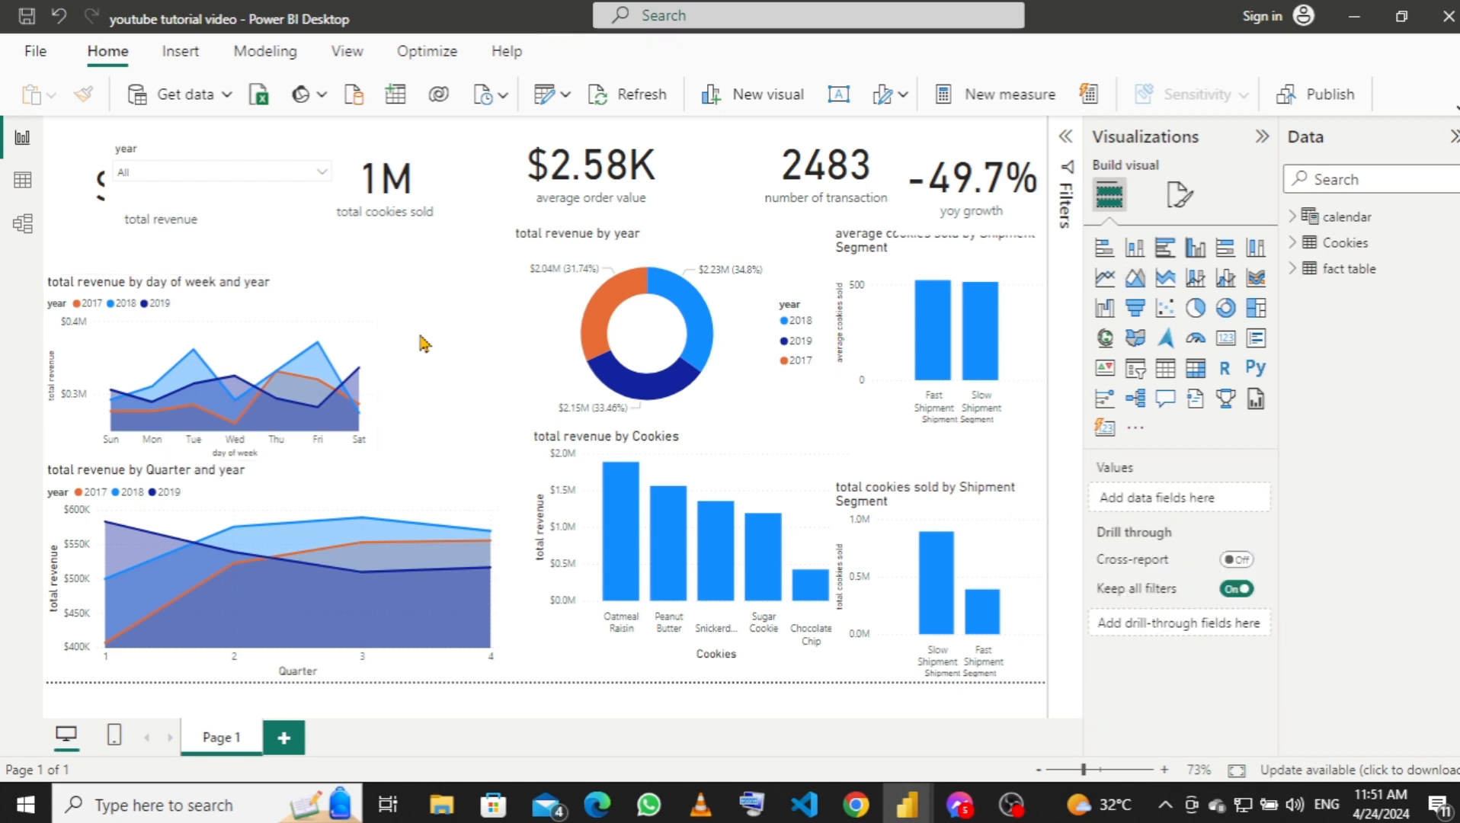
pyautogui.click(1178, 196)
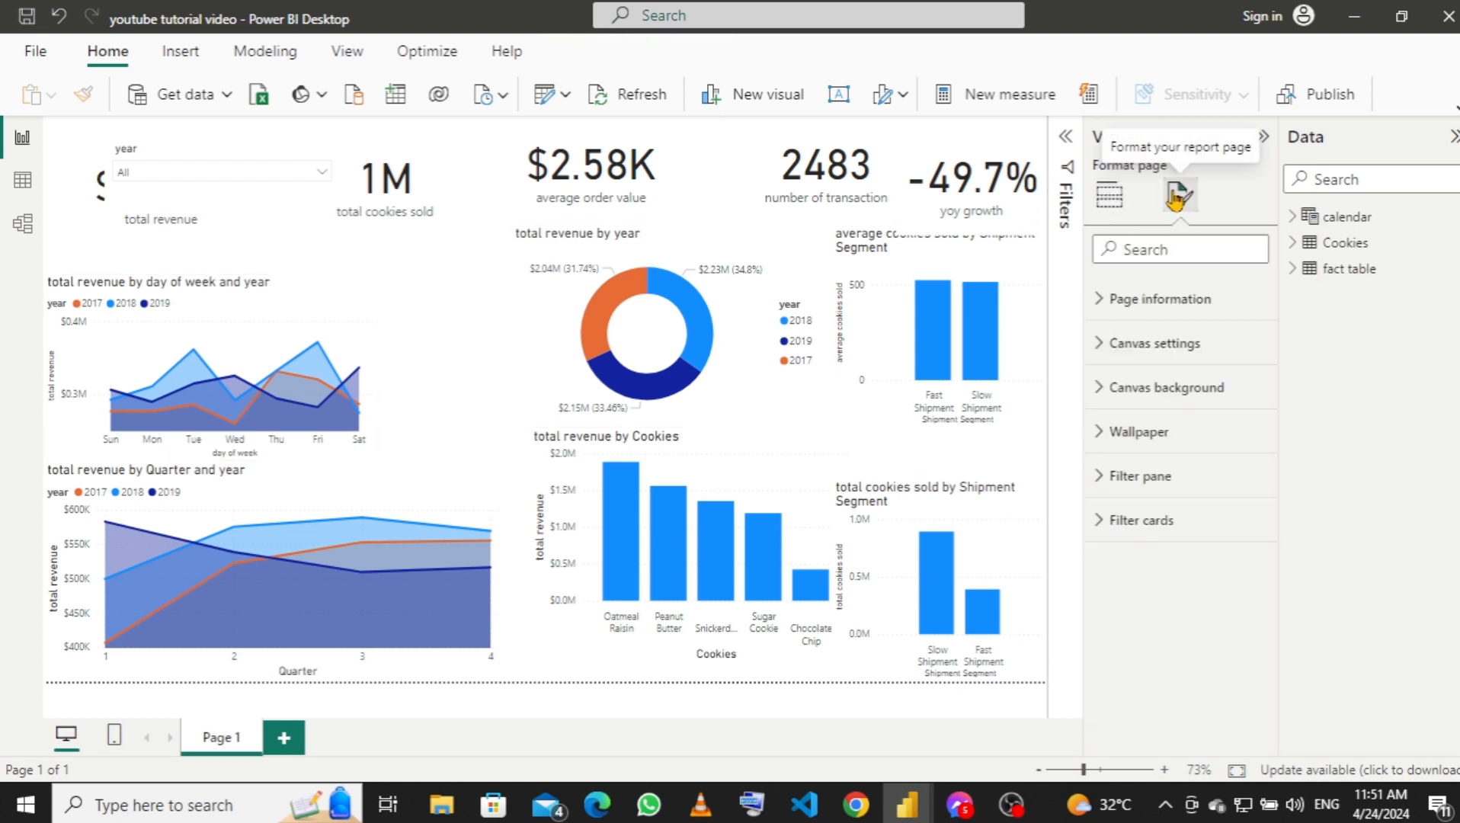
pyautogui.click(1098, 349)
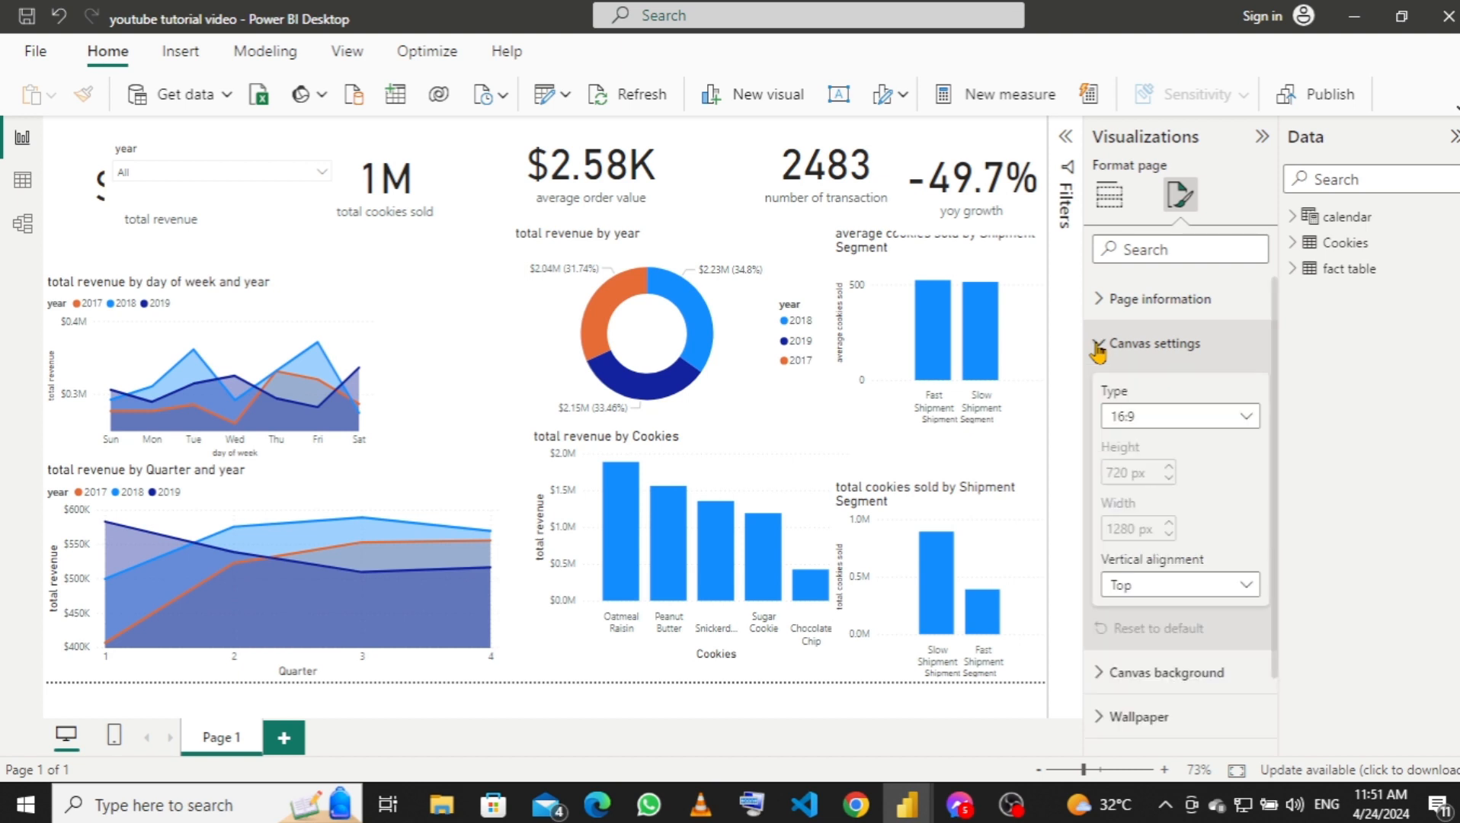
pyautogui.click(1166, 593)
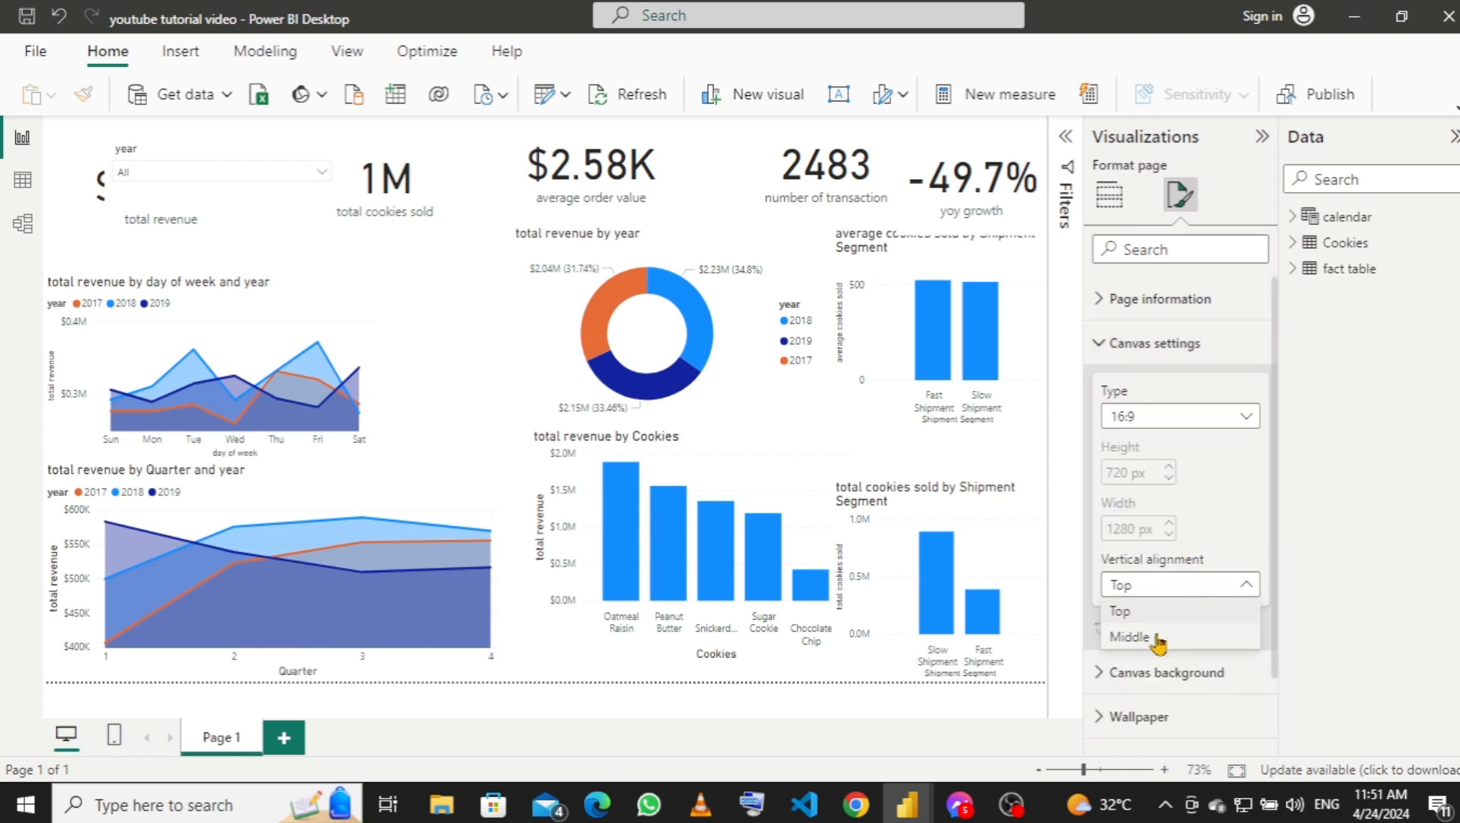
pyautogui.click(1132, 637)
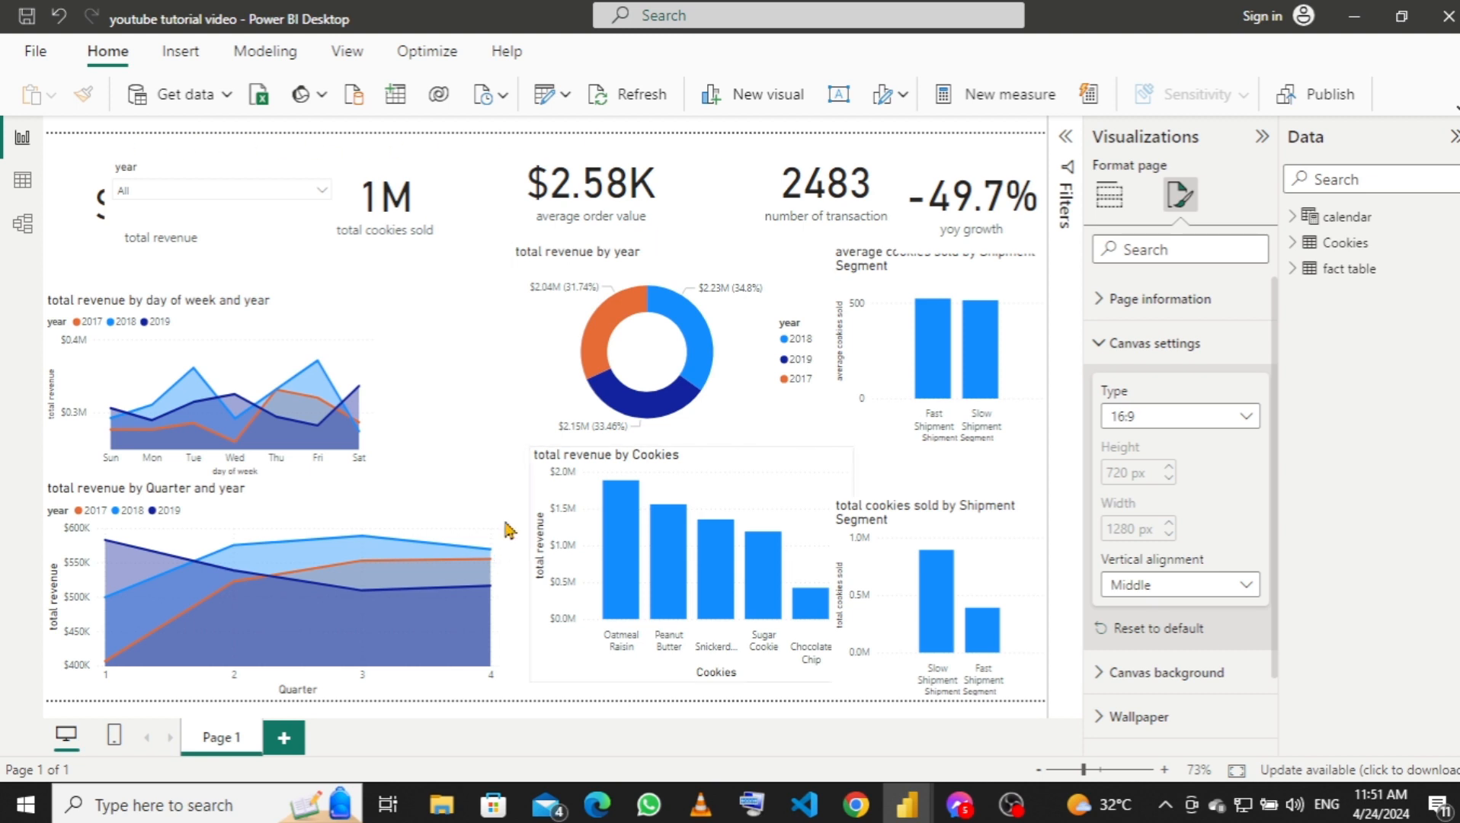
# Shrink the total revenue by year donut chart and place it directly beside the day-of-week chart.
pyautogui.click(452, 367)
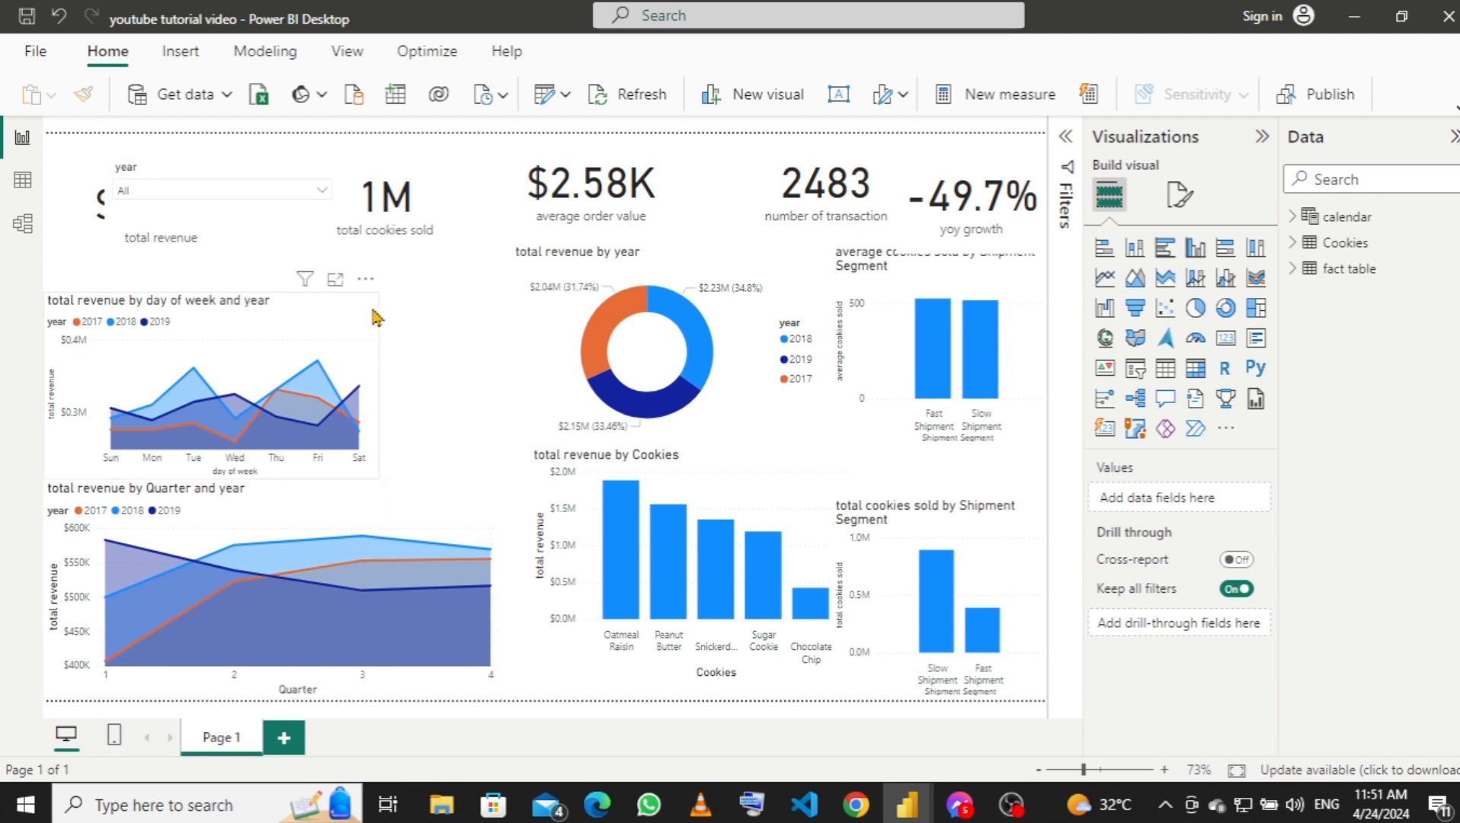
pyautogui.moveTo(370, 319); pyautogui.dragTo(350, 309)
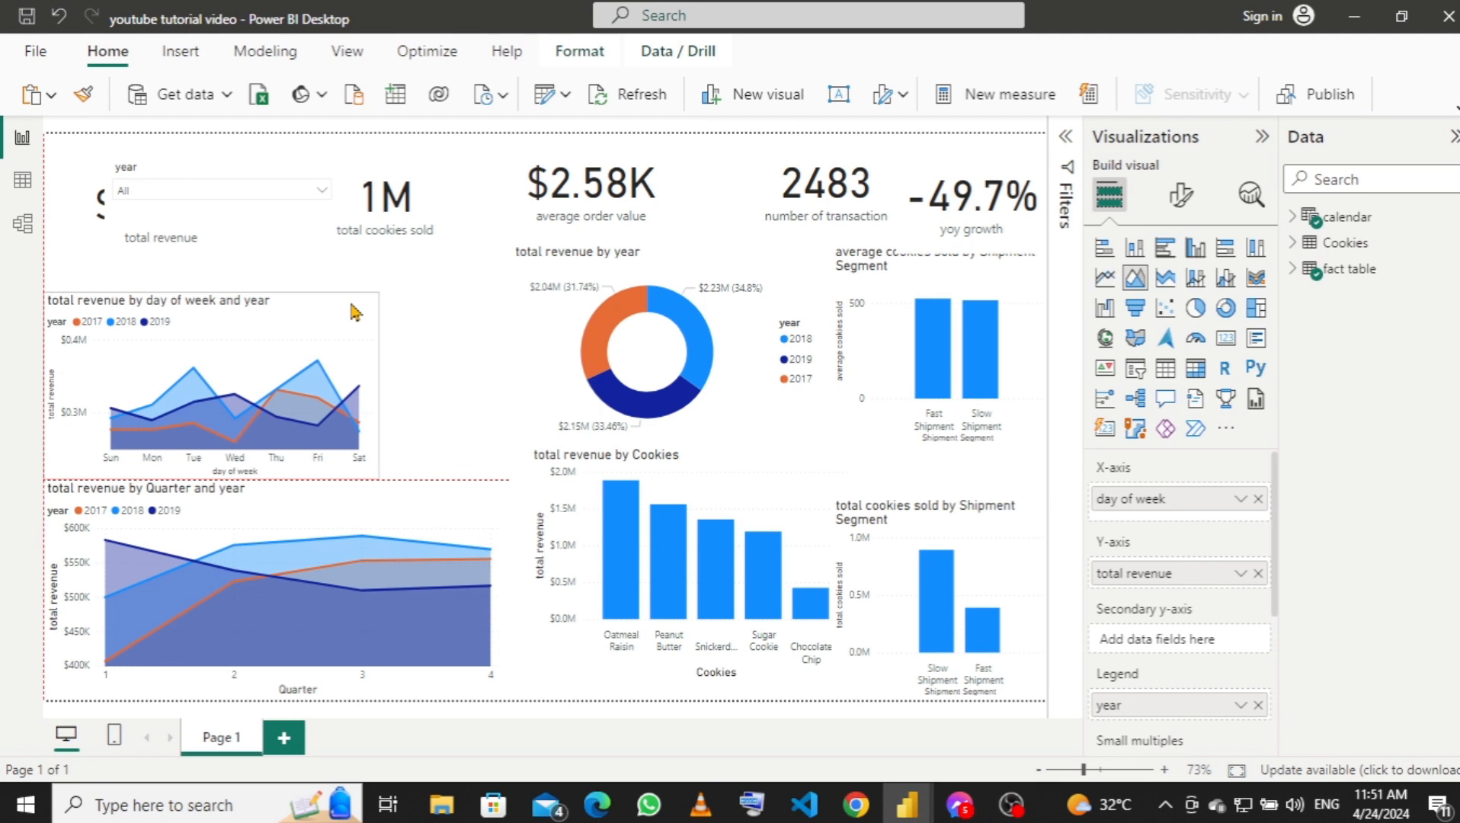
pyautogui.click(651, 266)
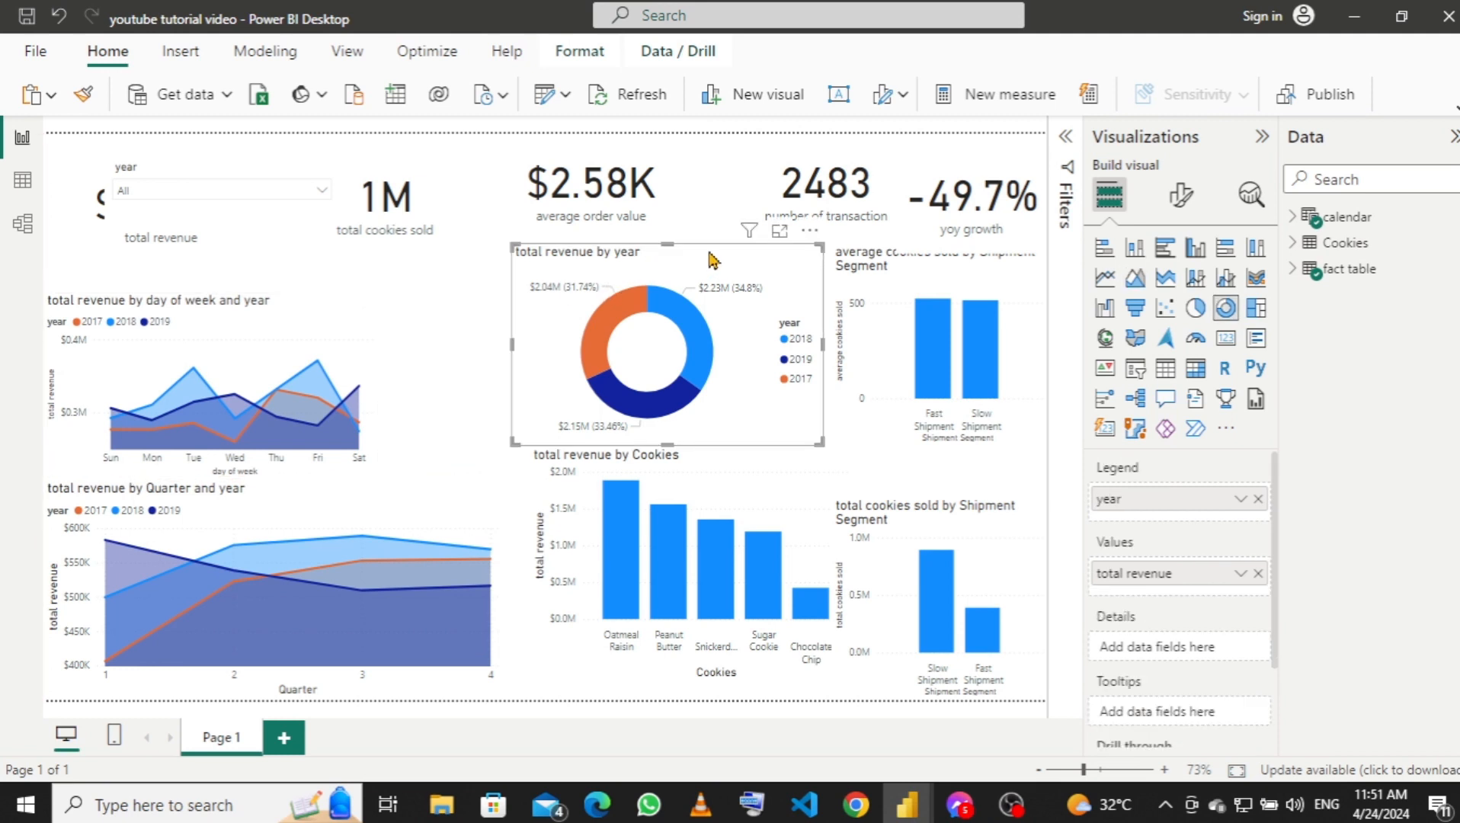
pyautogui.moveTo(712, 260); pyautogui.dragTo(557, 320)
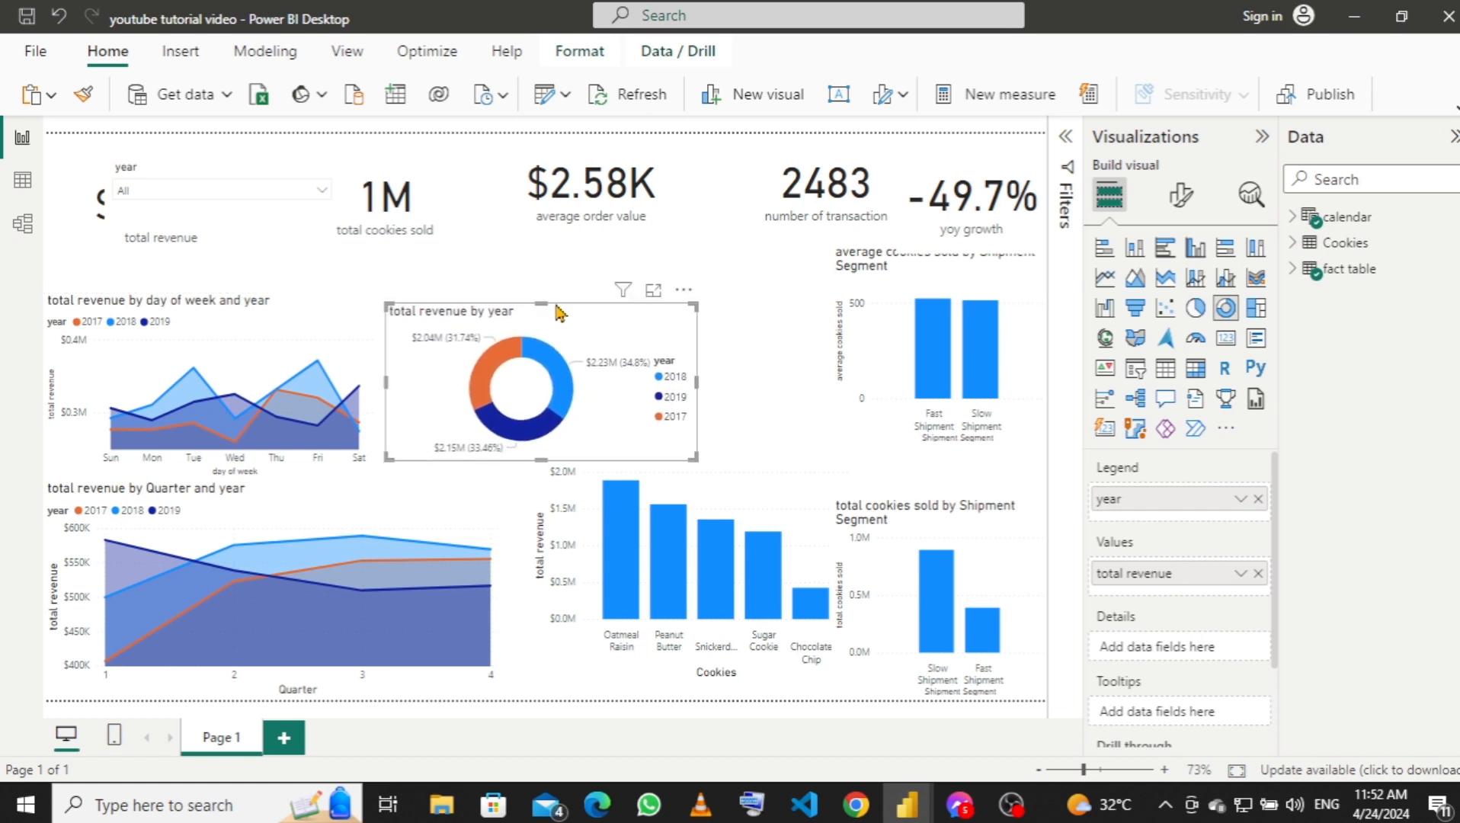
pyautogui.press('Escape')
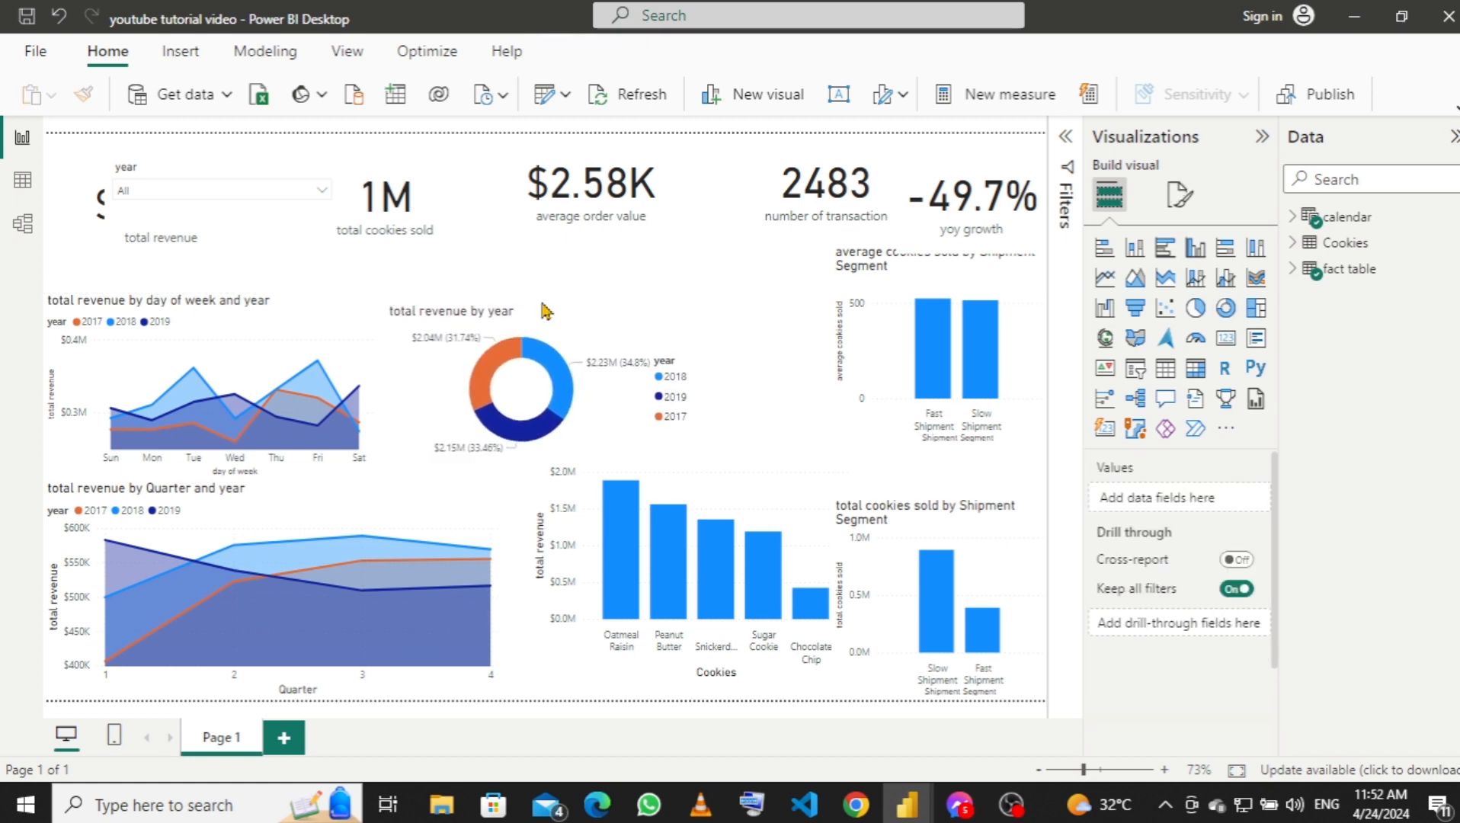
# Align the donut chart's top edge with the day-of-week chart and raise its bottom edge clear of the total revenue by Cookies chart.
pyautogui.click(546, 315)
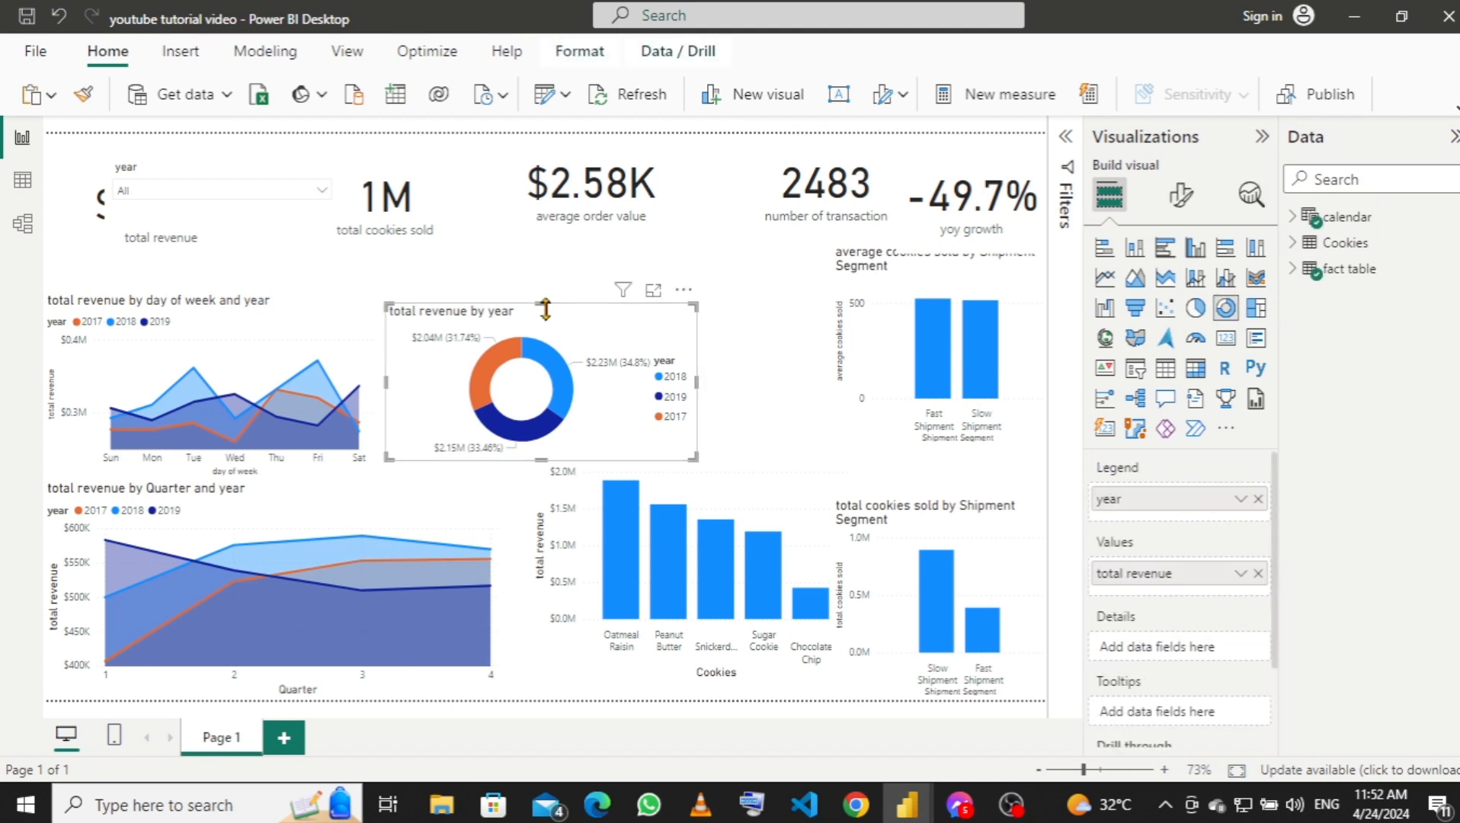
pyautogui.moveTo(544, 305); pyautogui.dragTo(547, 295)
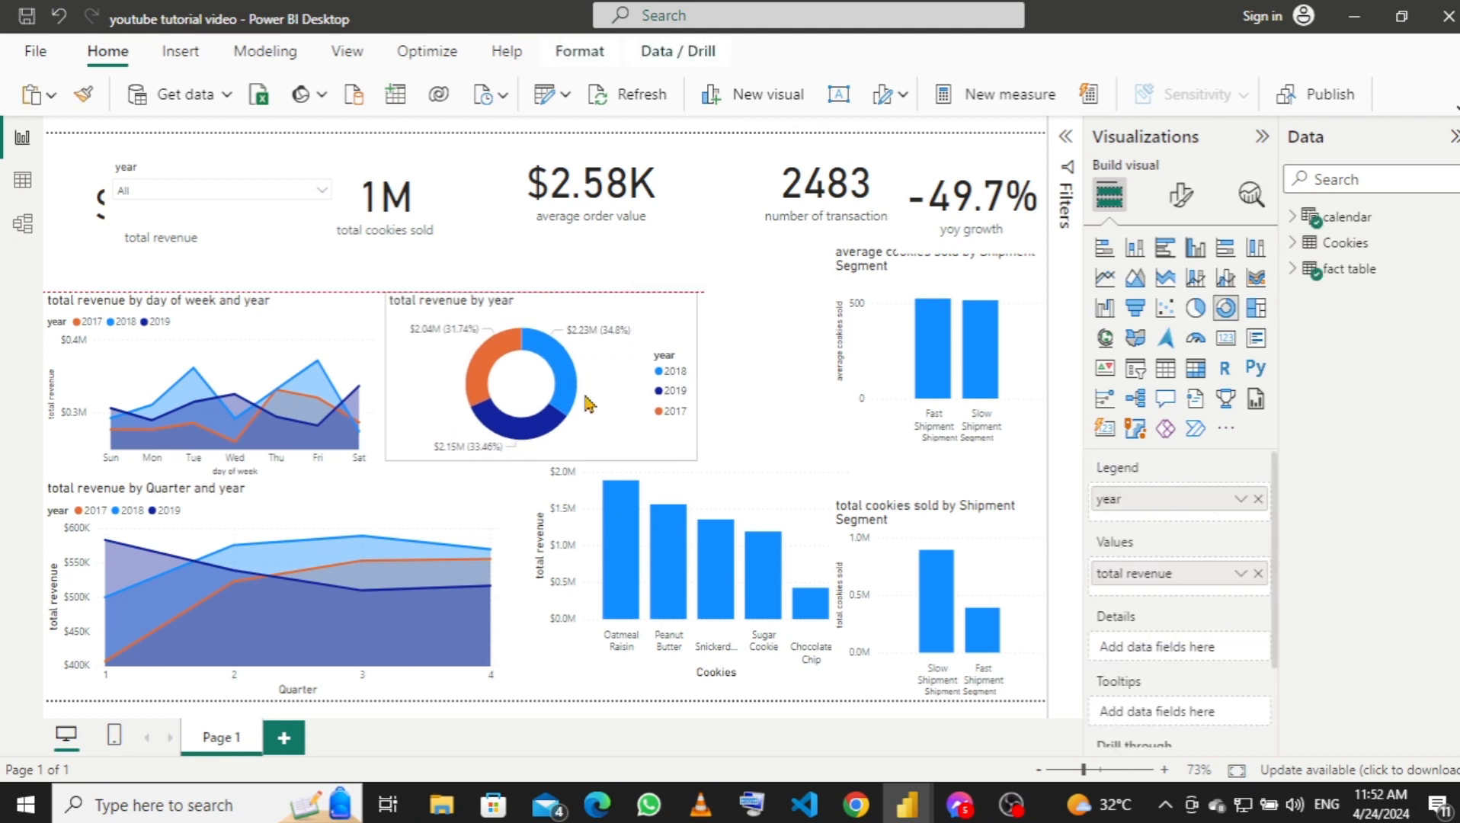
pyautogui.moveTo(589, 404); pyautogui.dragTo(587, 407)
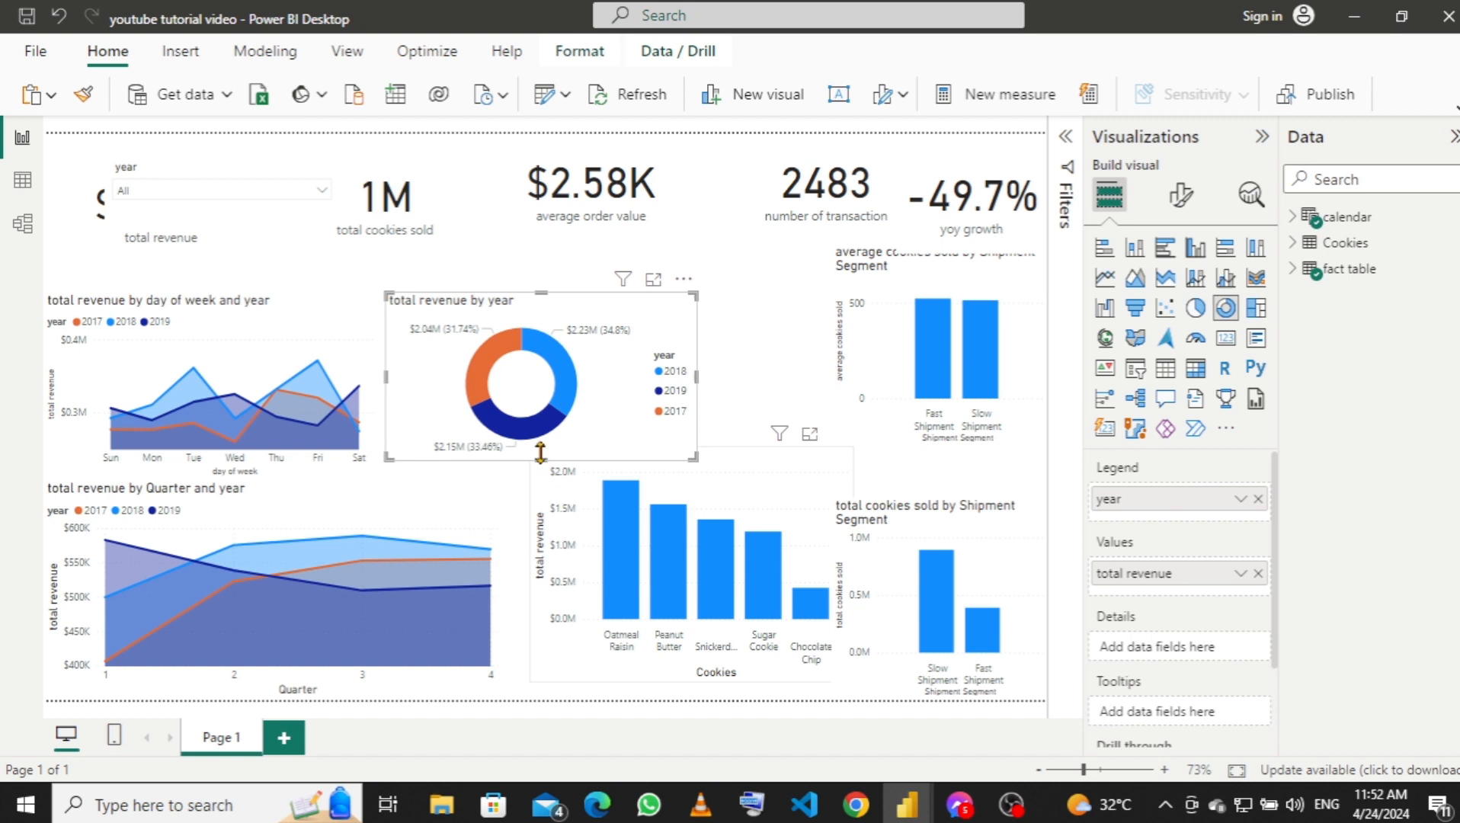
pyautogui.click(534, 467)
pyautogui.click(535, 457)
pyautogui.moveTo(540, 454)
pyautogui.mouseDown()
pyautogui.moveTo(538, 375)
pyautogui.moveTo(532, 454)
pyautogui.mouseUp()
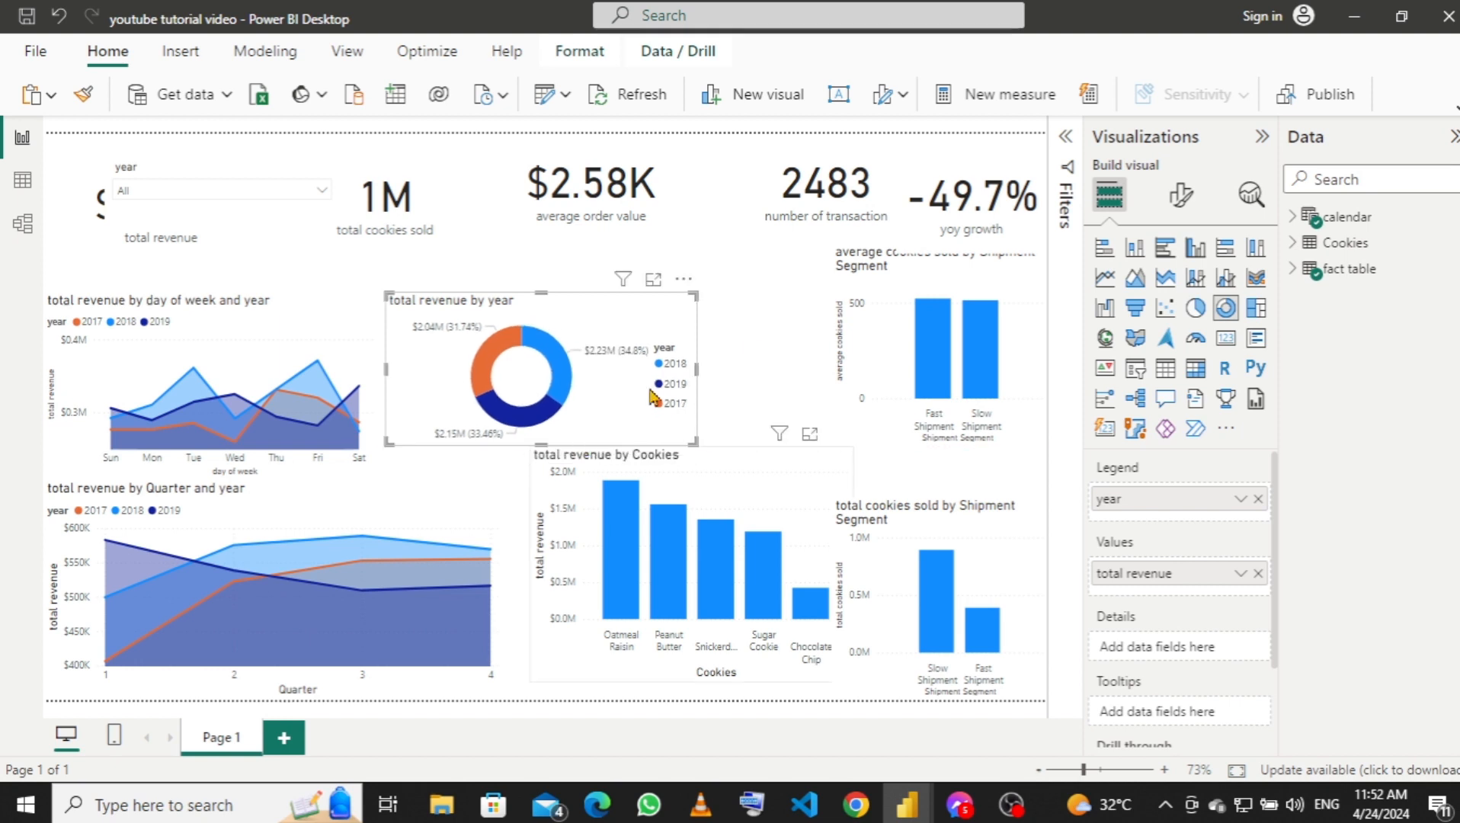
# Move the average cookies sold by Shipment Segment chart closer to the donut chart and widen it to the page's right edge.
pyautogui.click(931, 285)
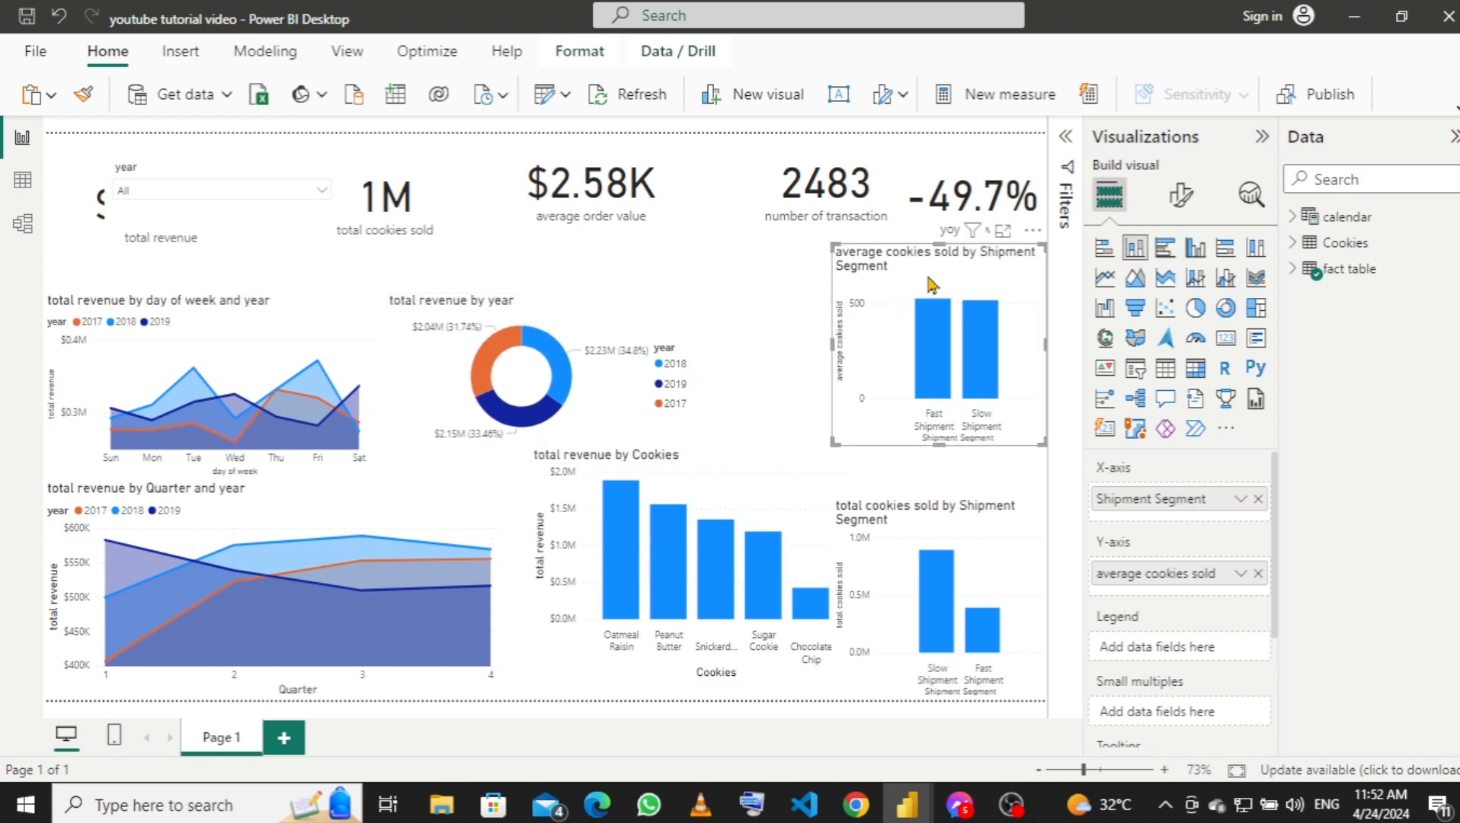
pyautogui.moveTo(932, 285); pyautogui.dragTo(838, 309)
pyautogui.click(665, 317)
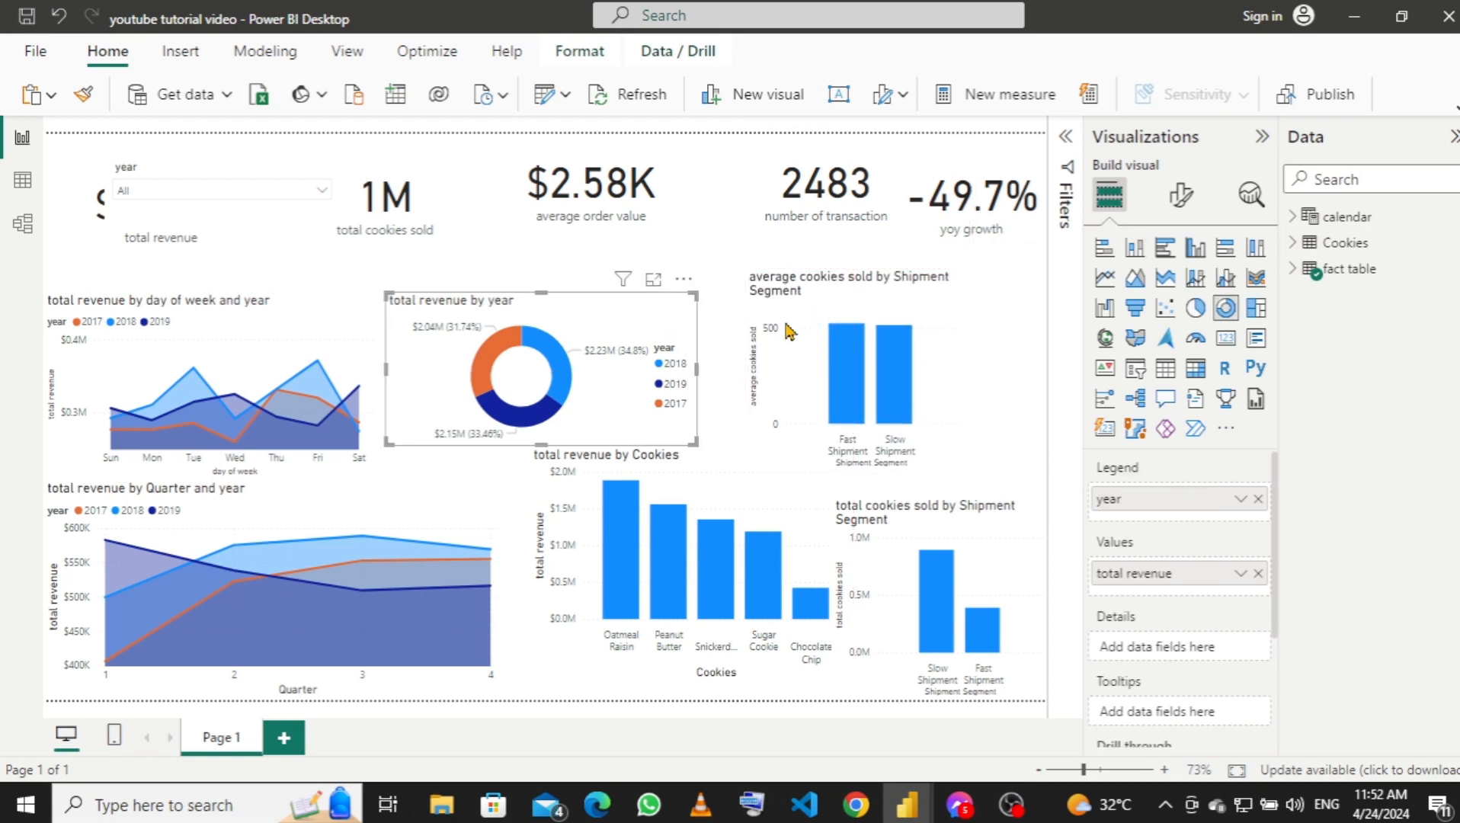
pyautogui.click(951, 355)
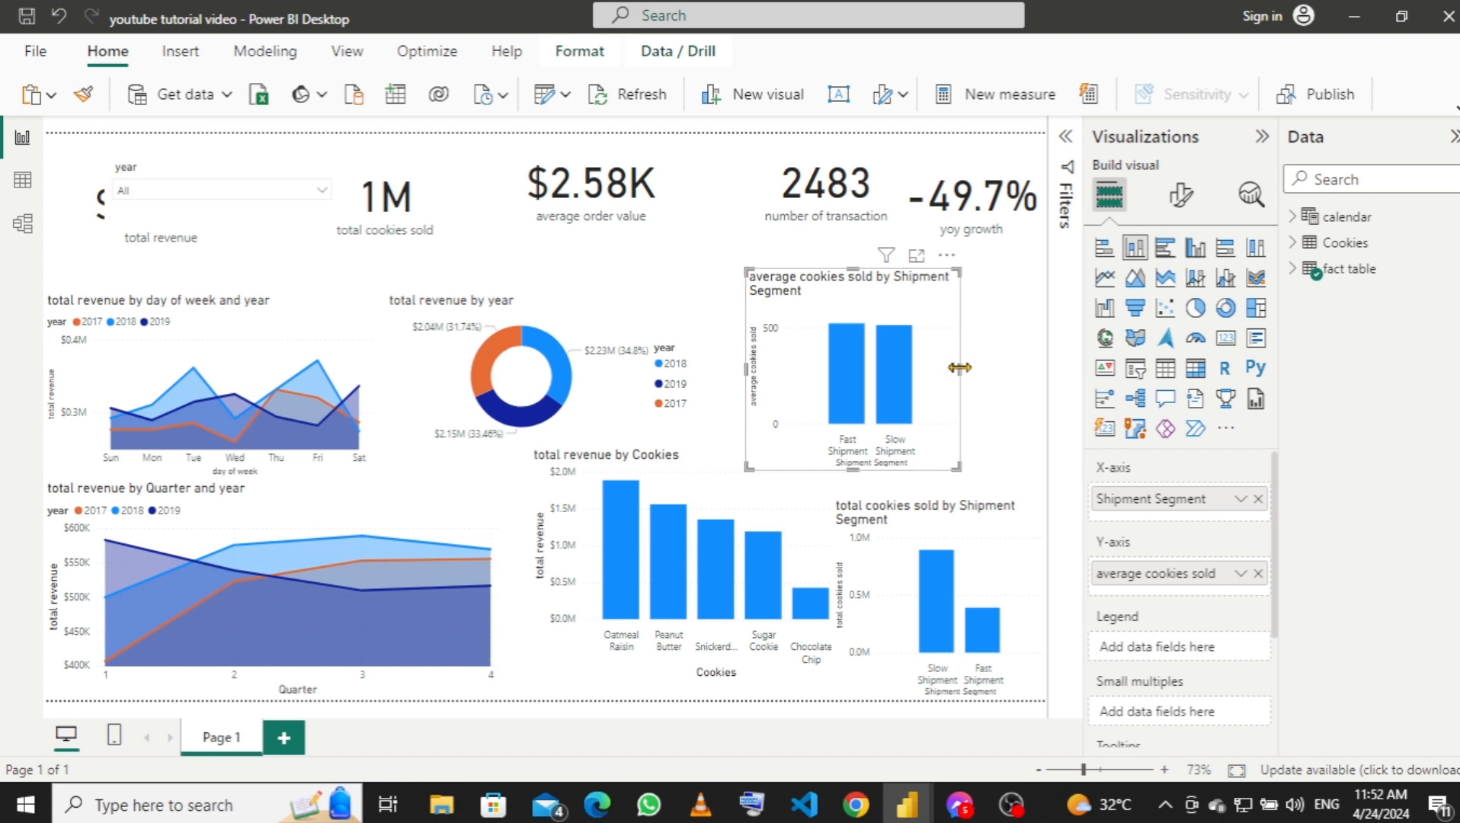
pyautogui.moveTo(960, 368); pyautogui.dragTo(1047, 360)
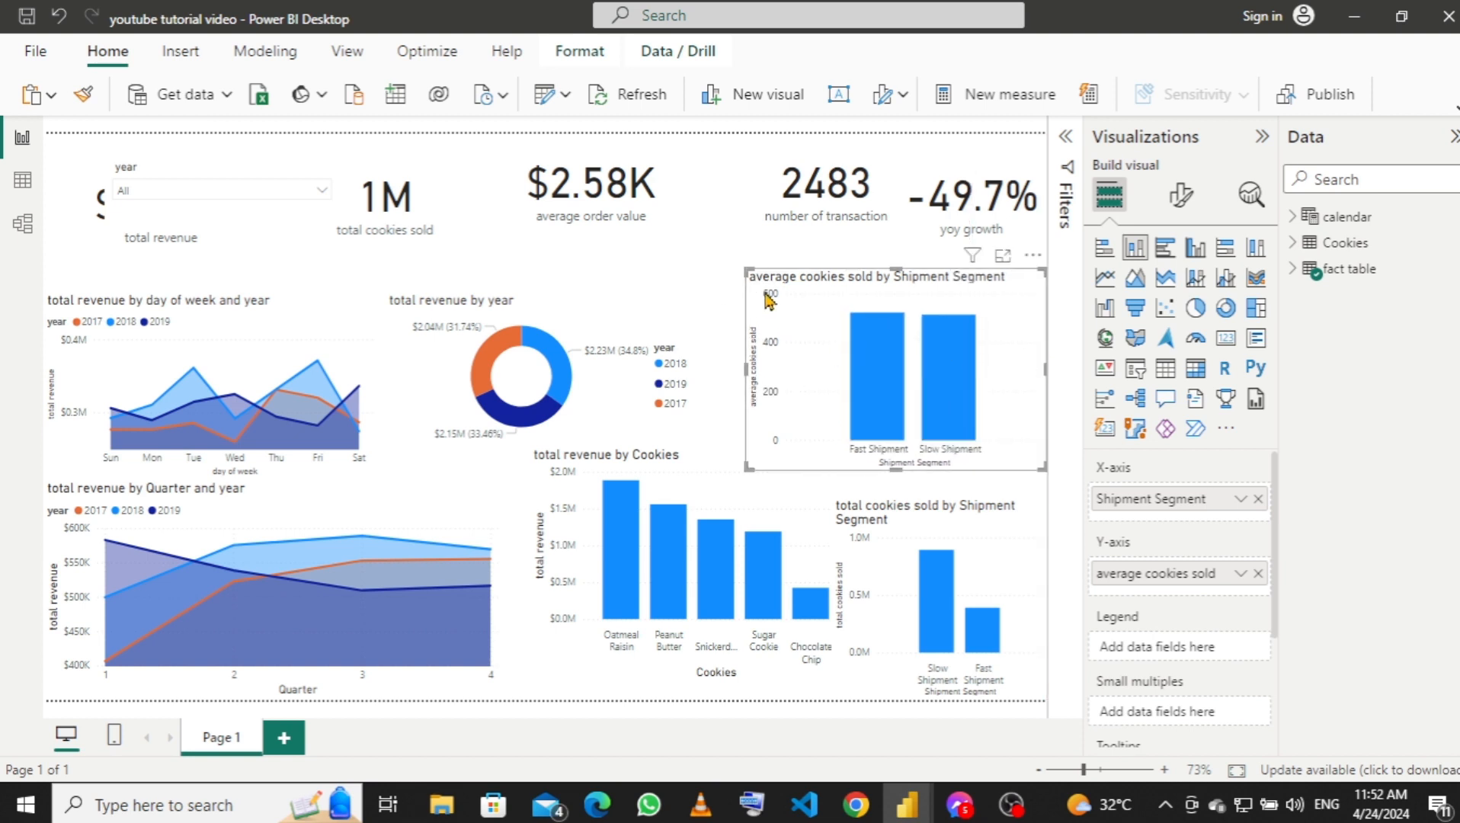
# Increase the donut chart's height in both directions, aligning its bottom edge with the average cookies sold chart.
pyautogui.click(678, 309)
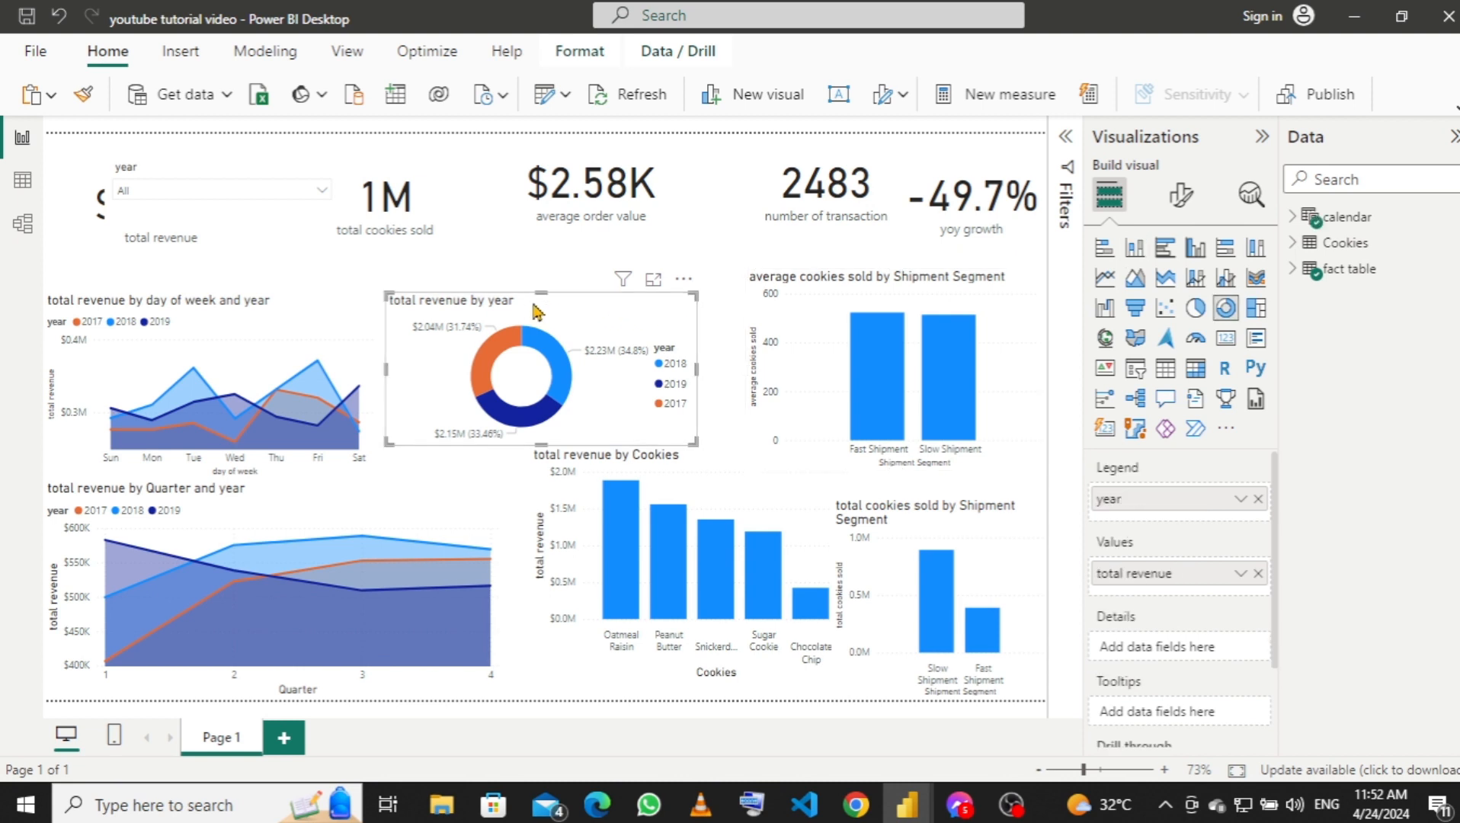
pyautogui.moveTo(547, 304); pyautogui.dragTo(547, 288)
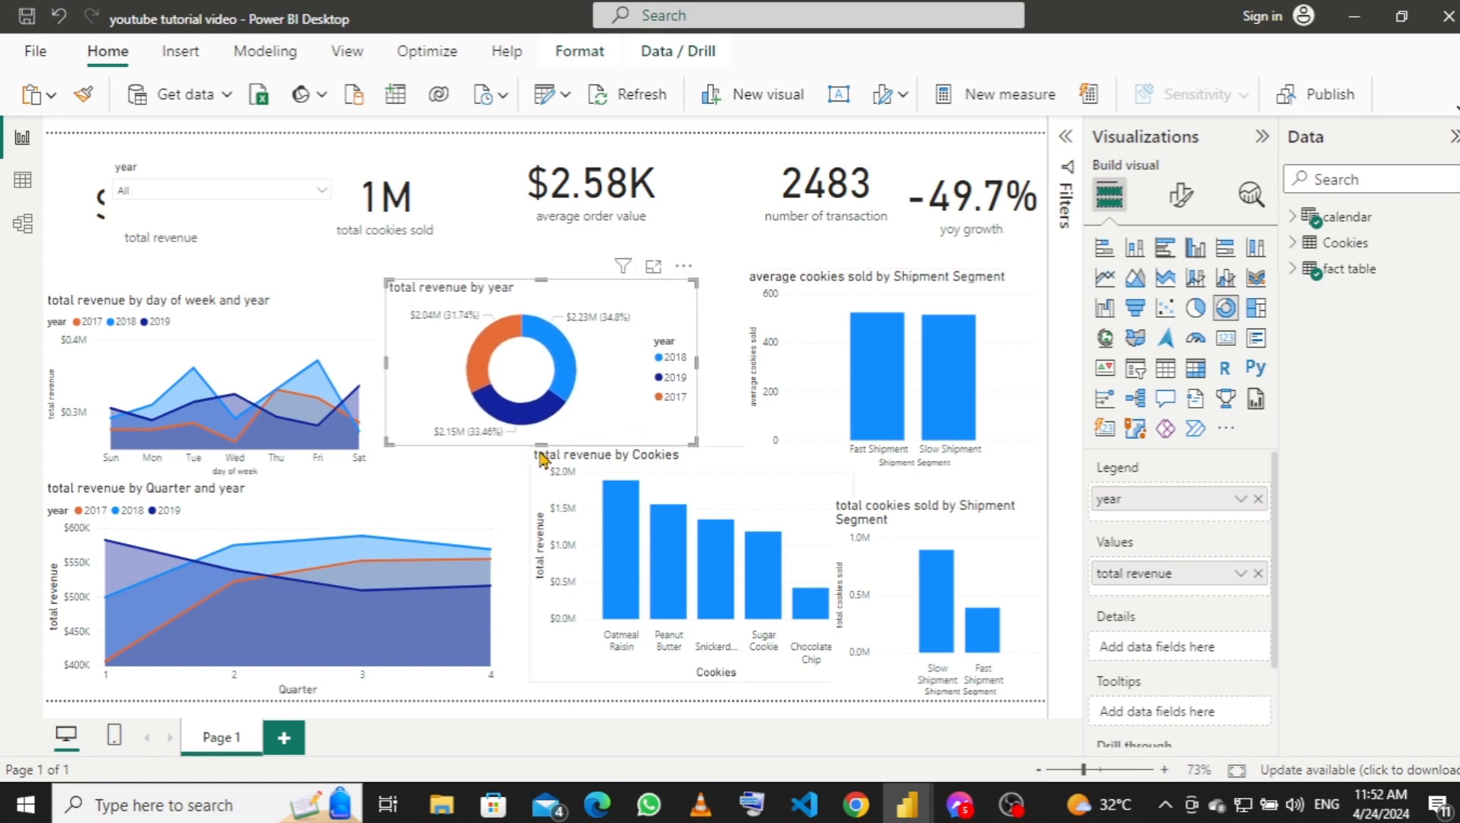
pyautogui.moveTo(541, 456)
pyautogui.mouseDown()
pyautogui.moveTo(555, 489)
pyautogui.moveTo(554, 470)
pyautogui.mouseUp()
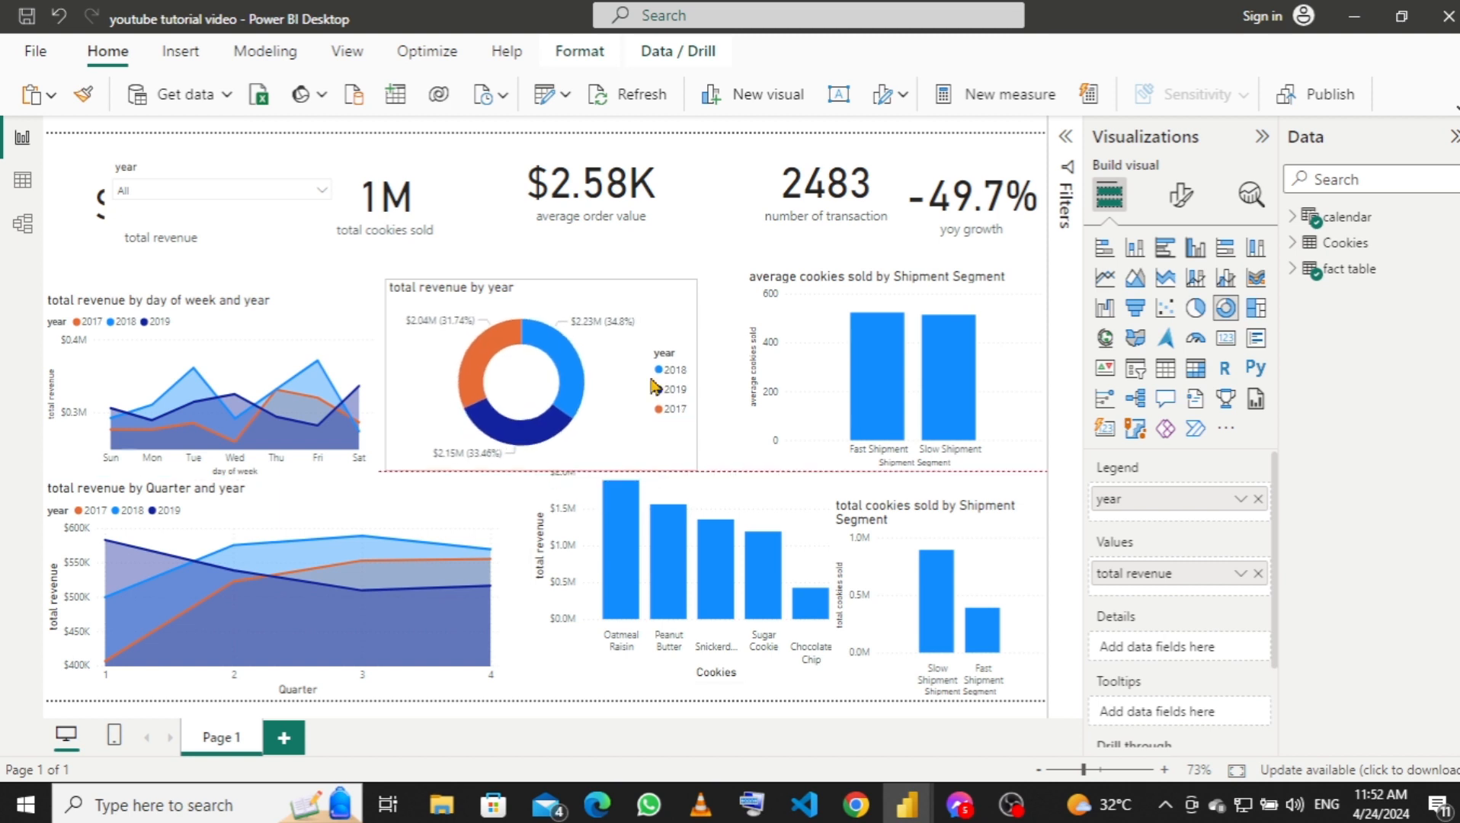
# Lower the average cookies sold chart's top edge to the donut chart's, and shrink the total revenue by Cookies chart in the bottom row.
pyautogui.click(755, 279)
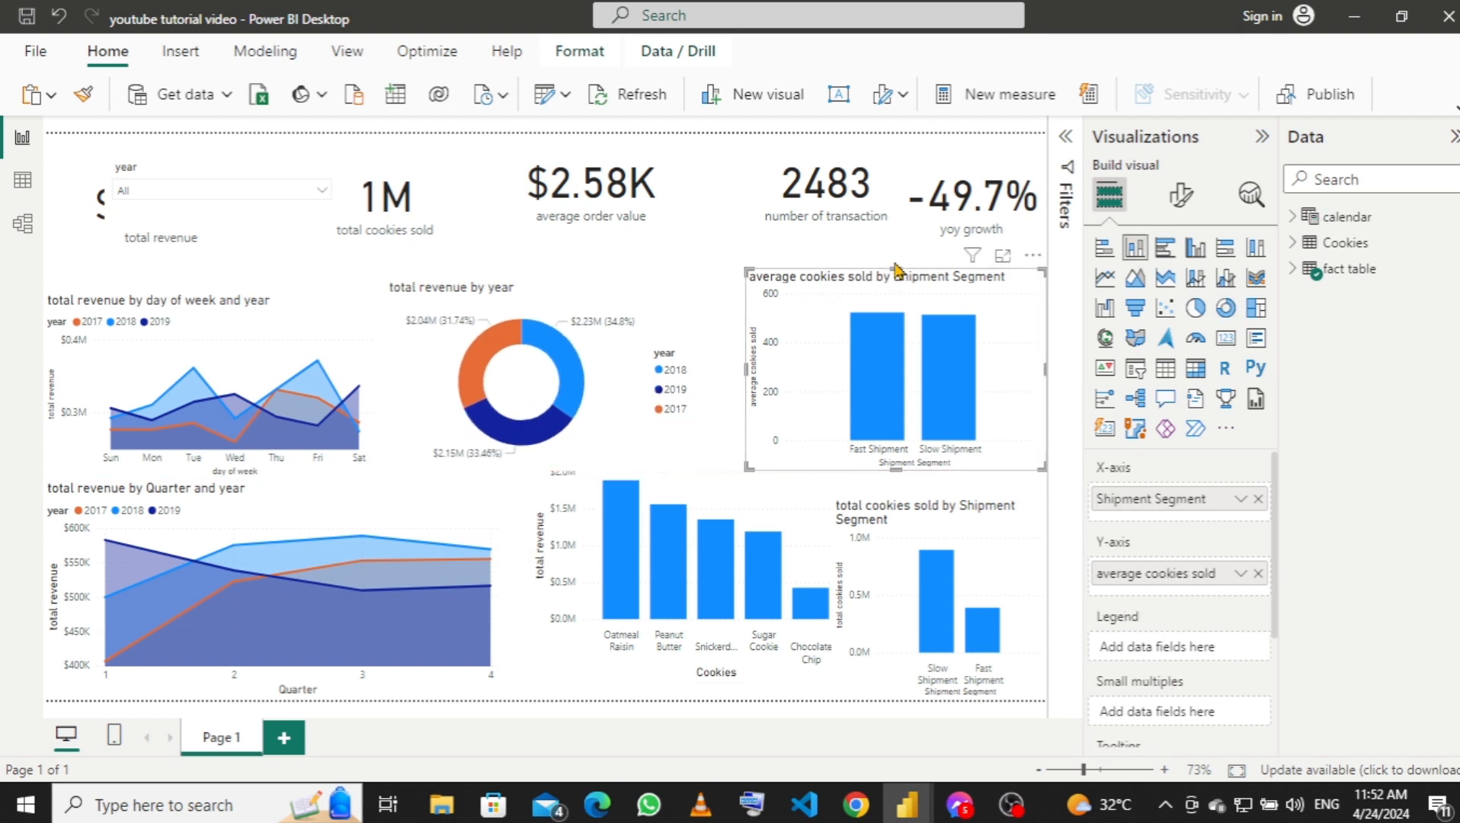
pyautogui.moveTo(894, 277); pyautogui.dragTo(864, 330)
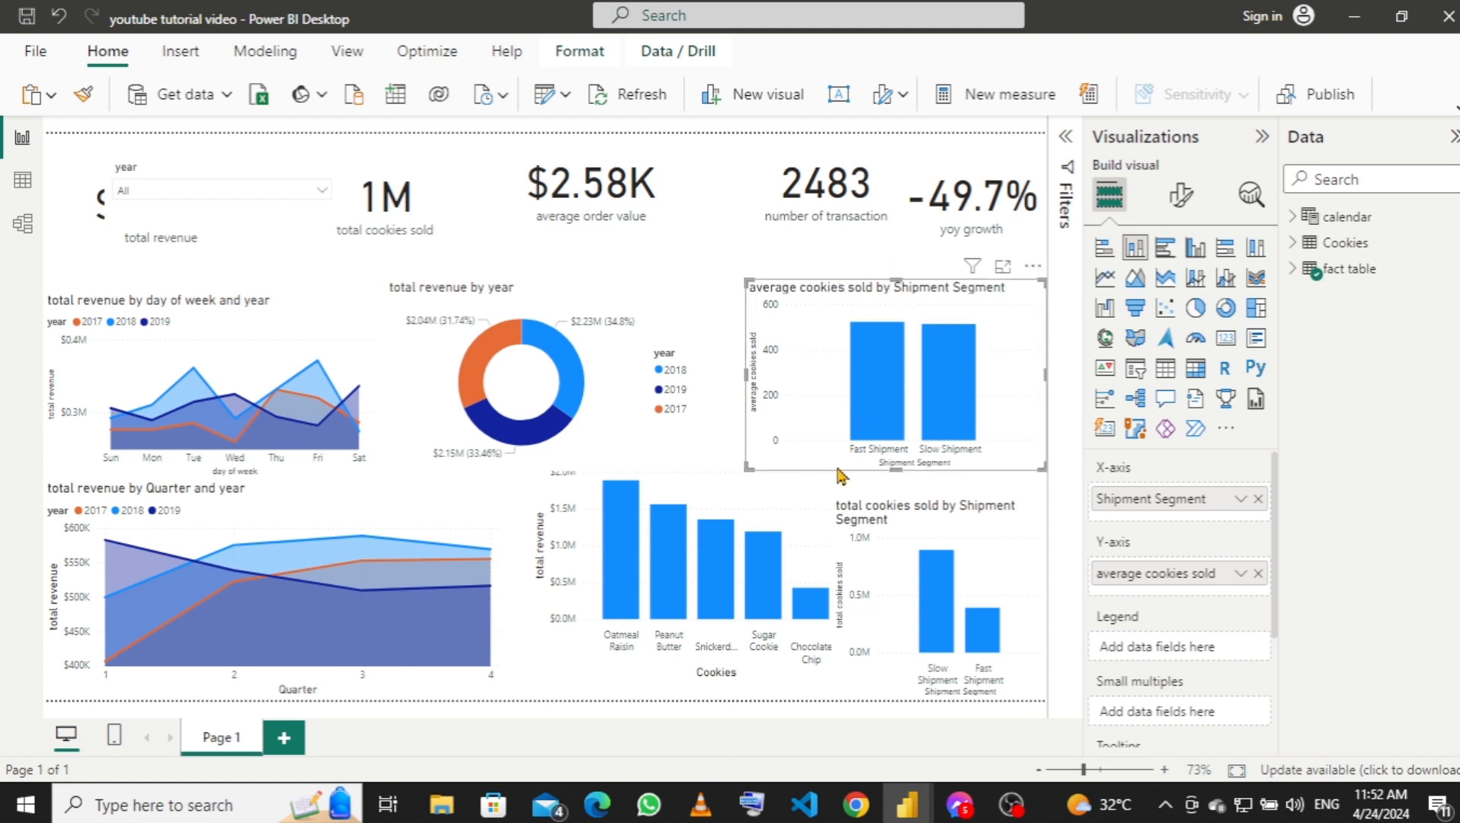
pyautogui.click(747, 499)
pyautogui.moveTo(702, 486); pyautogui.dragTo(811, 517)
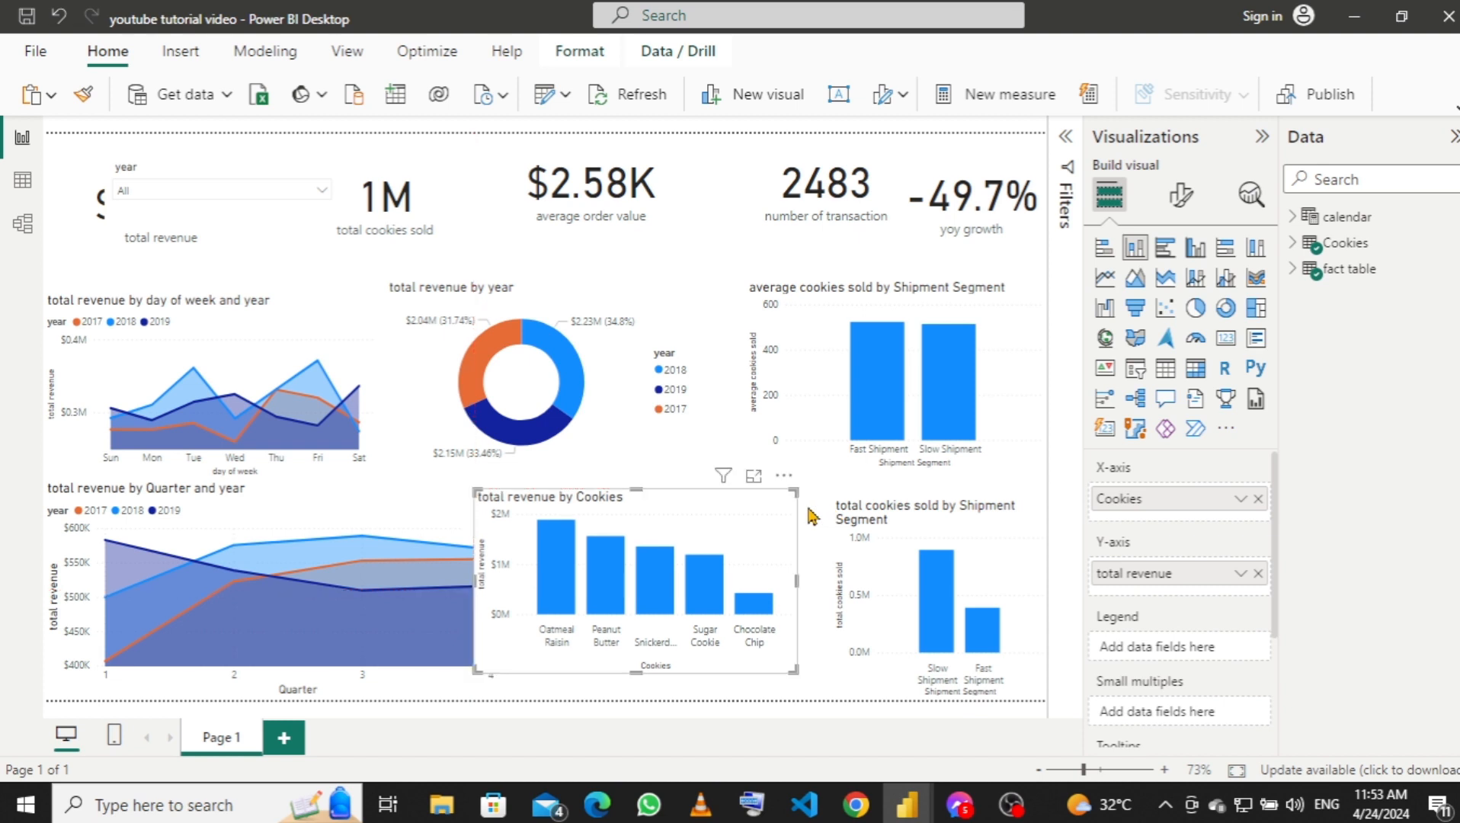
# Widen the total cookies sold by Shipment Segment chart slightly toward the total revenue by Cookies chart.
pyautogui.click(829, 513)
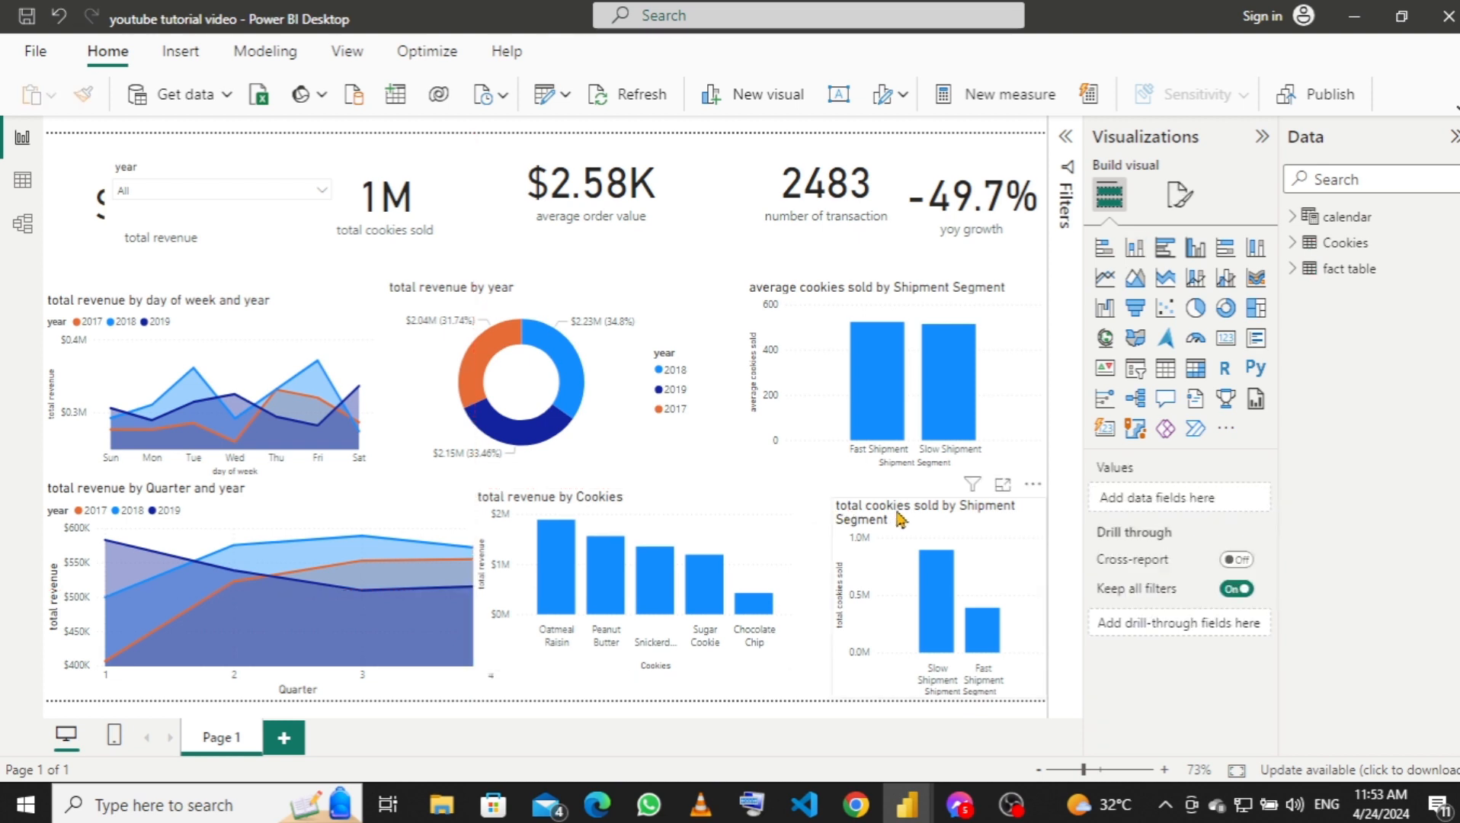
pyautogui.click(886, 522)
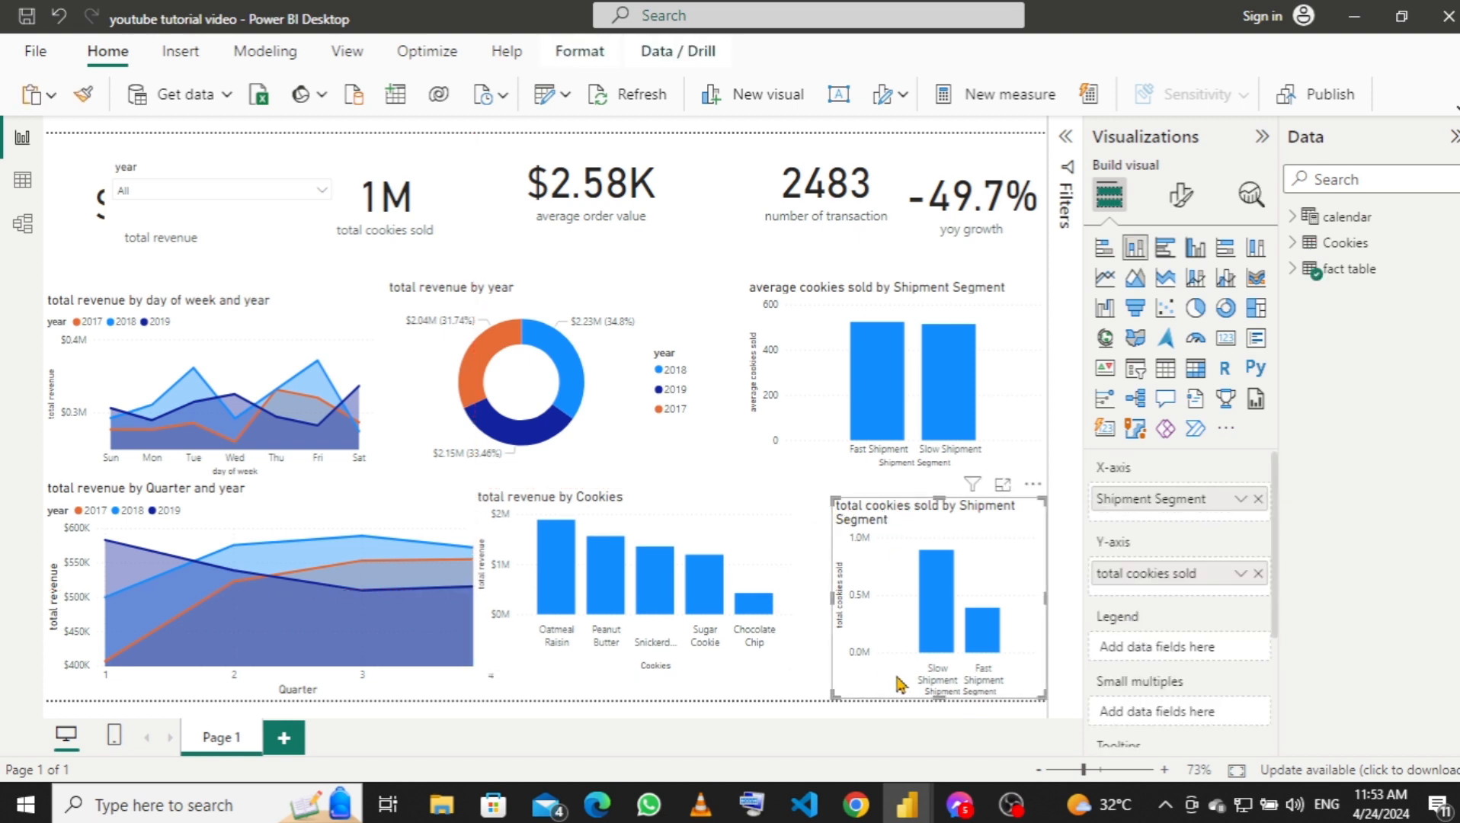
pyautogui.moveTo(833, 602); pyautogui.dragTo(827, 600)
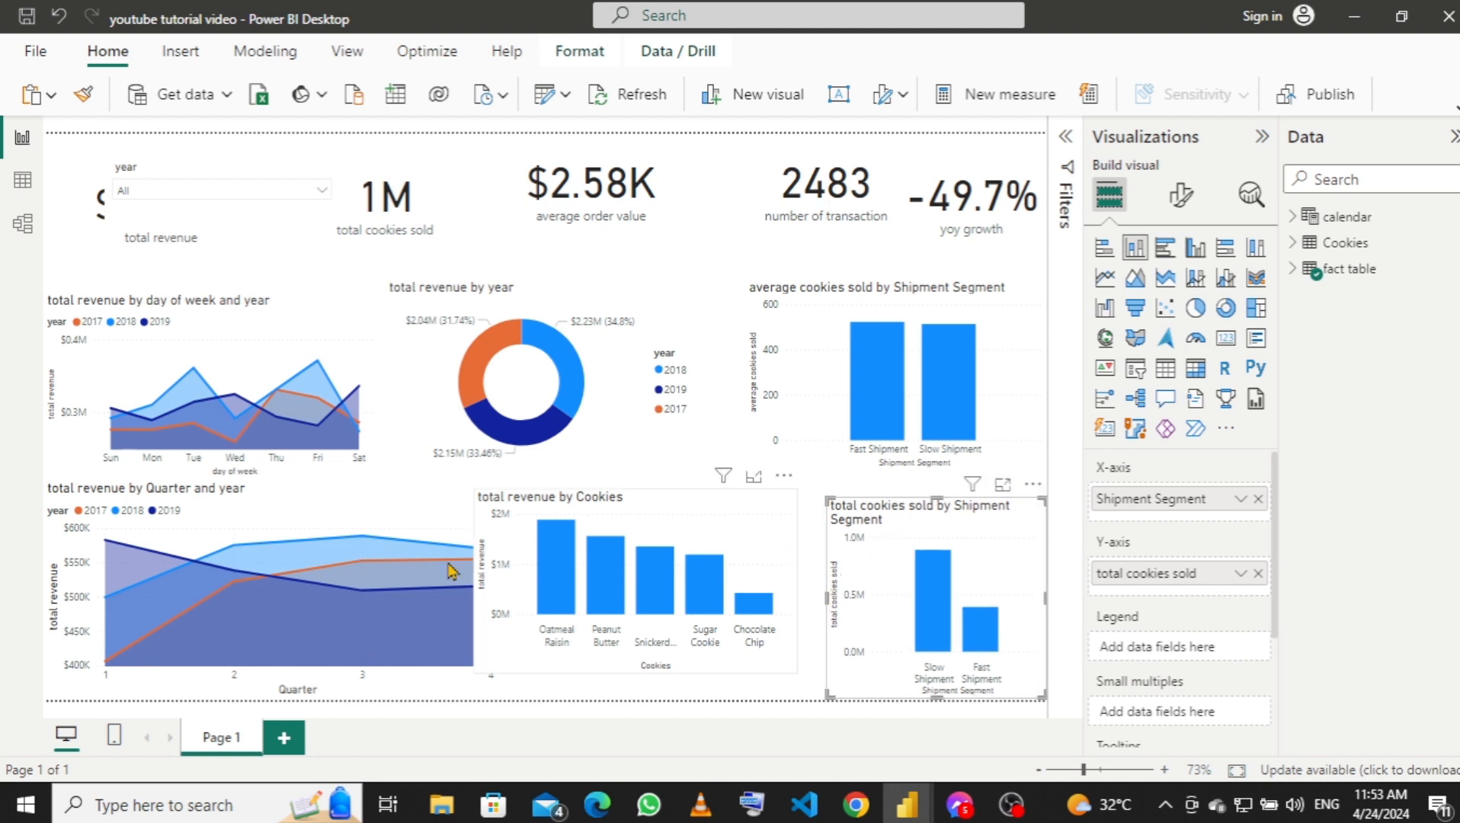
# Move the day-of-week chart into the bottom row and put the Quarter chart in its place, narrowed to the donut chart's left edge.
pyautogui.click(406, 505)
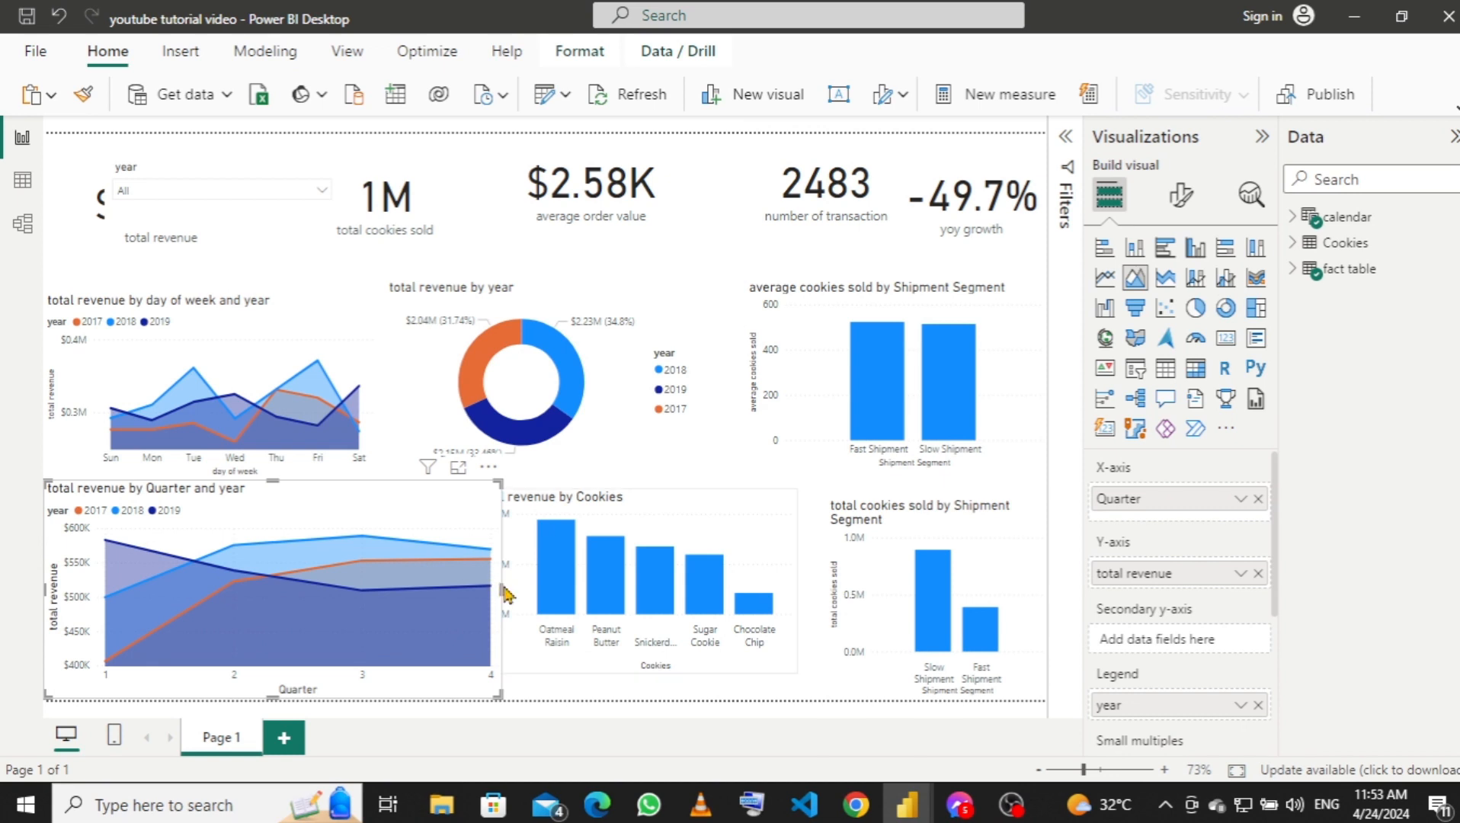
pyautogui.moveTo(425, 579)
pyautogui.mouseDown()
pyautogui.moveTo(345, 571)
pyautogui.moveTo(445, 562)
pyautogui.mouseUp()
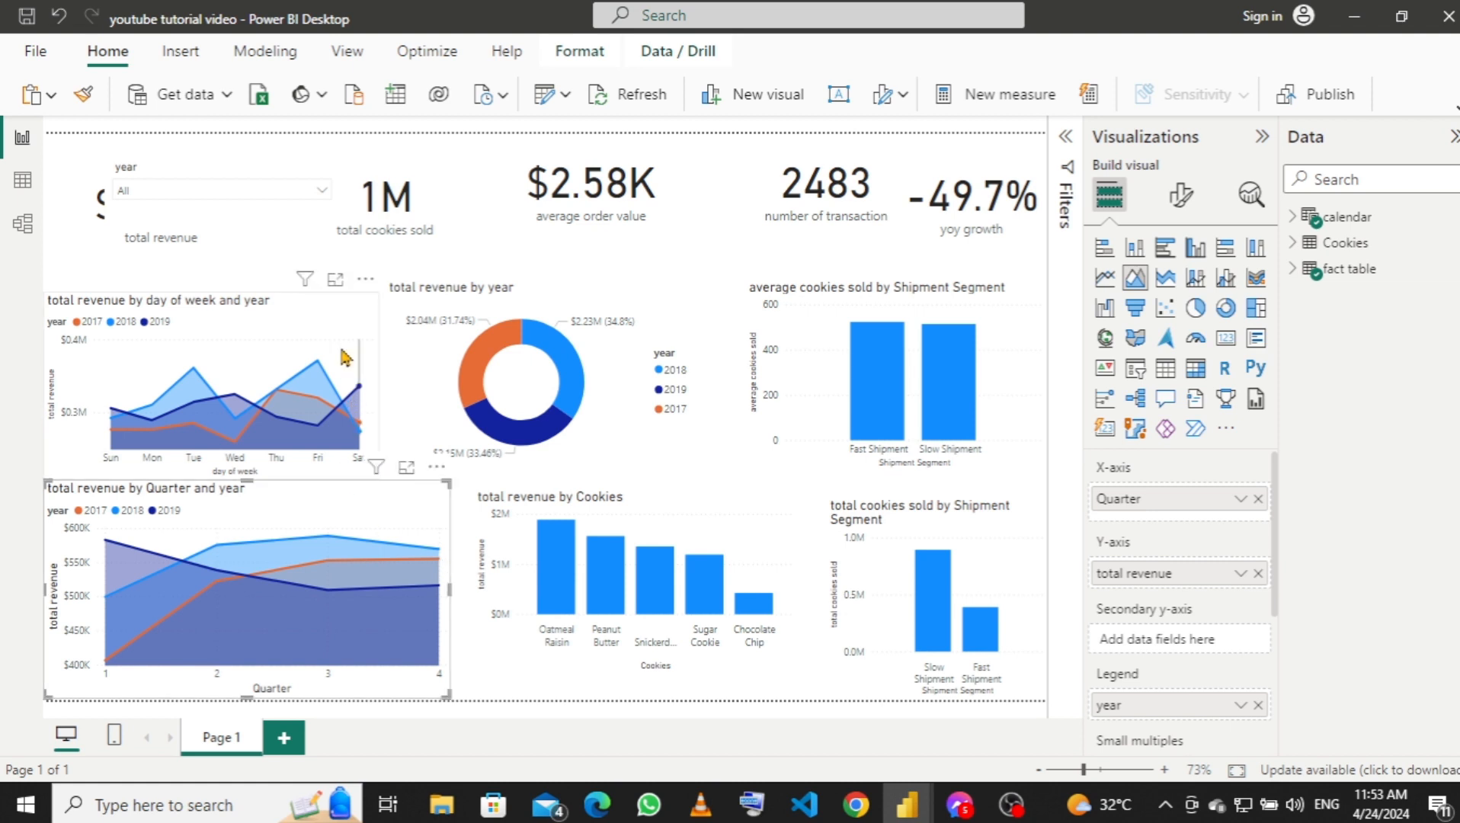
pyautogui.moveTo(349, 315); pyautogui.dragTo(852, 480)
pyautogui.click(341, 505)
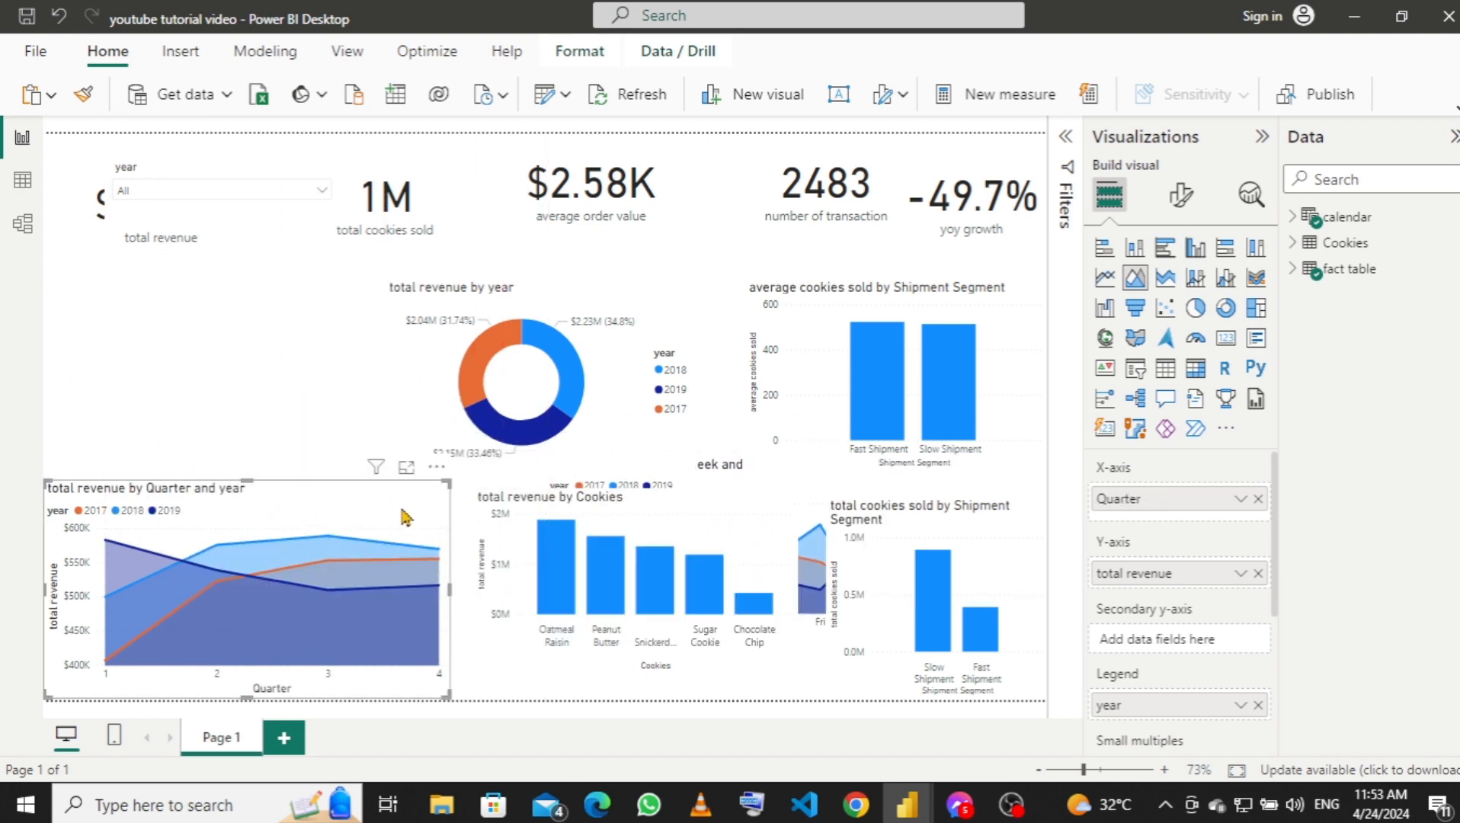
pyautogui.moveTo(412, 514); pyautogui.dragTo(304, 312)
pyautogui.moveTo(424, 382); pyautogui.dragTo(385, 384)
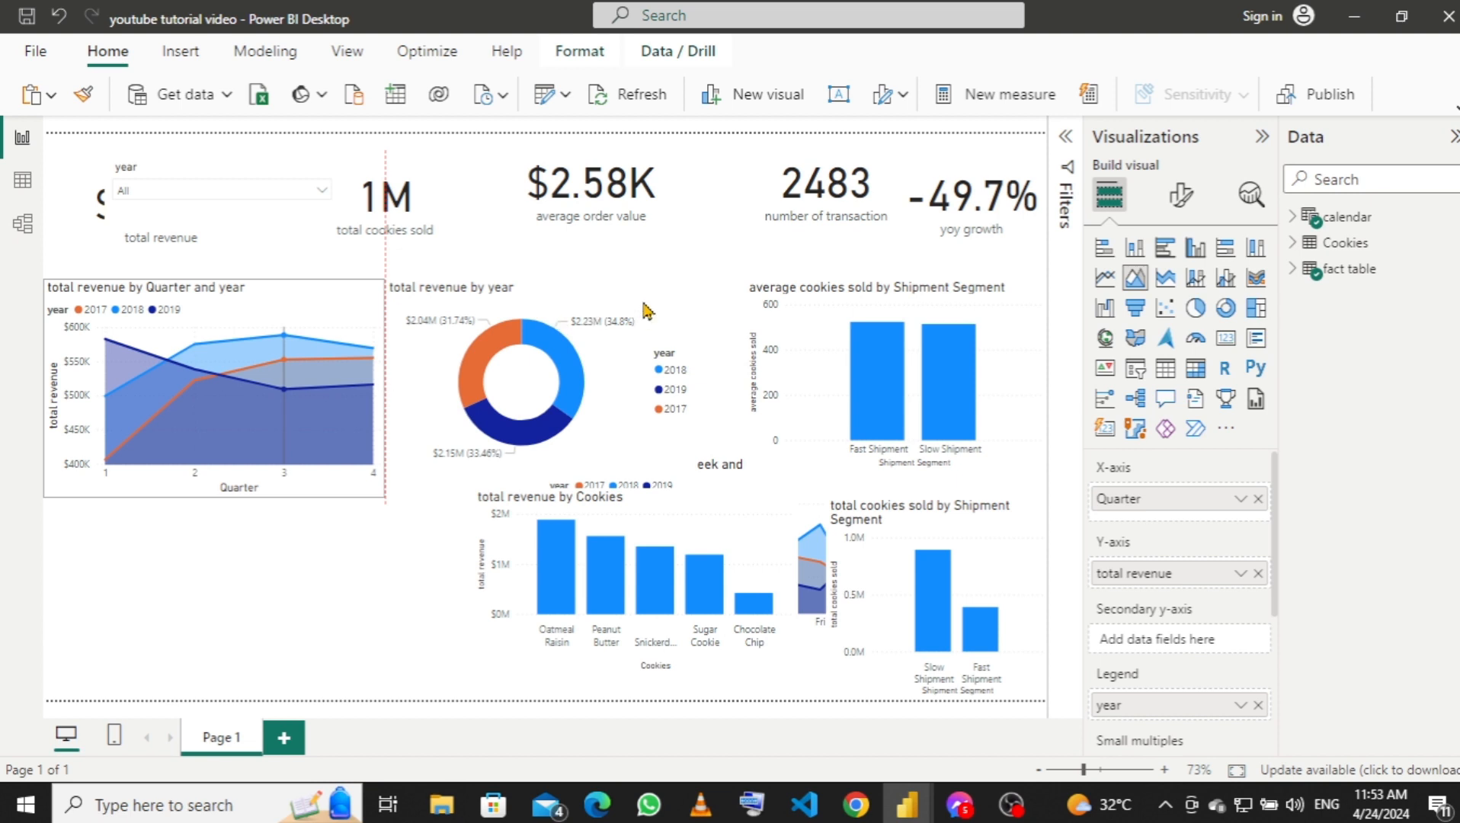
# Move the total revenue by year donut chart slightly closer to the average cookies sold chart, keeping its top alignment.
pyautogui.moveTo(646, 311)
pyautogui.mouseDown()
pyautogui.moveTo(662, 302)
pyautogui.moveTo(639, 306)
pyautogui.mouseUp()
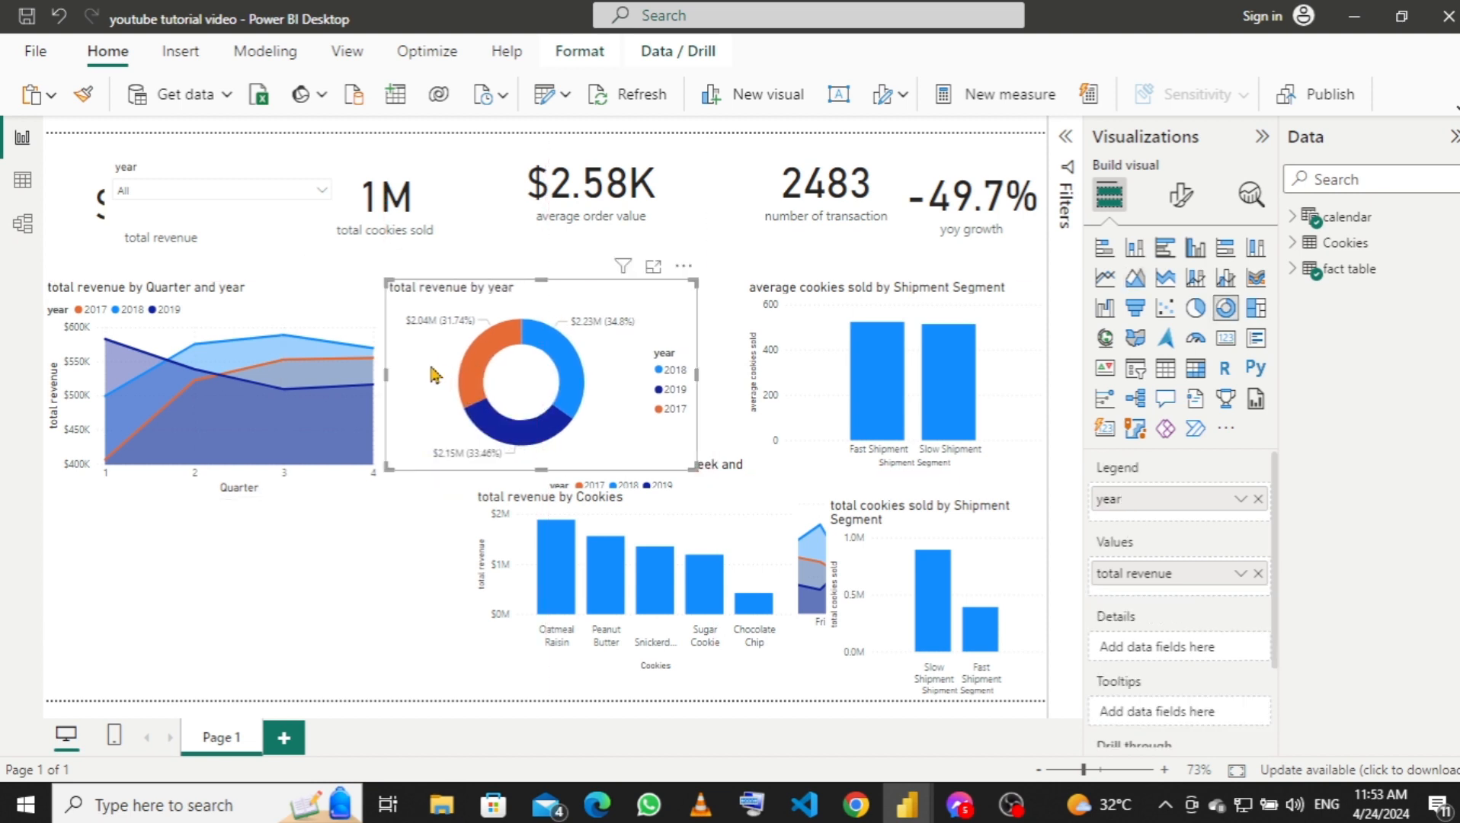
pyautogui.click(371, 312)
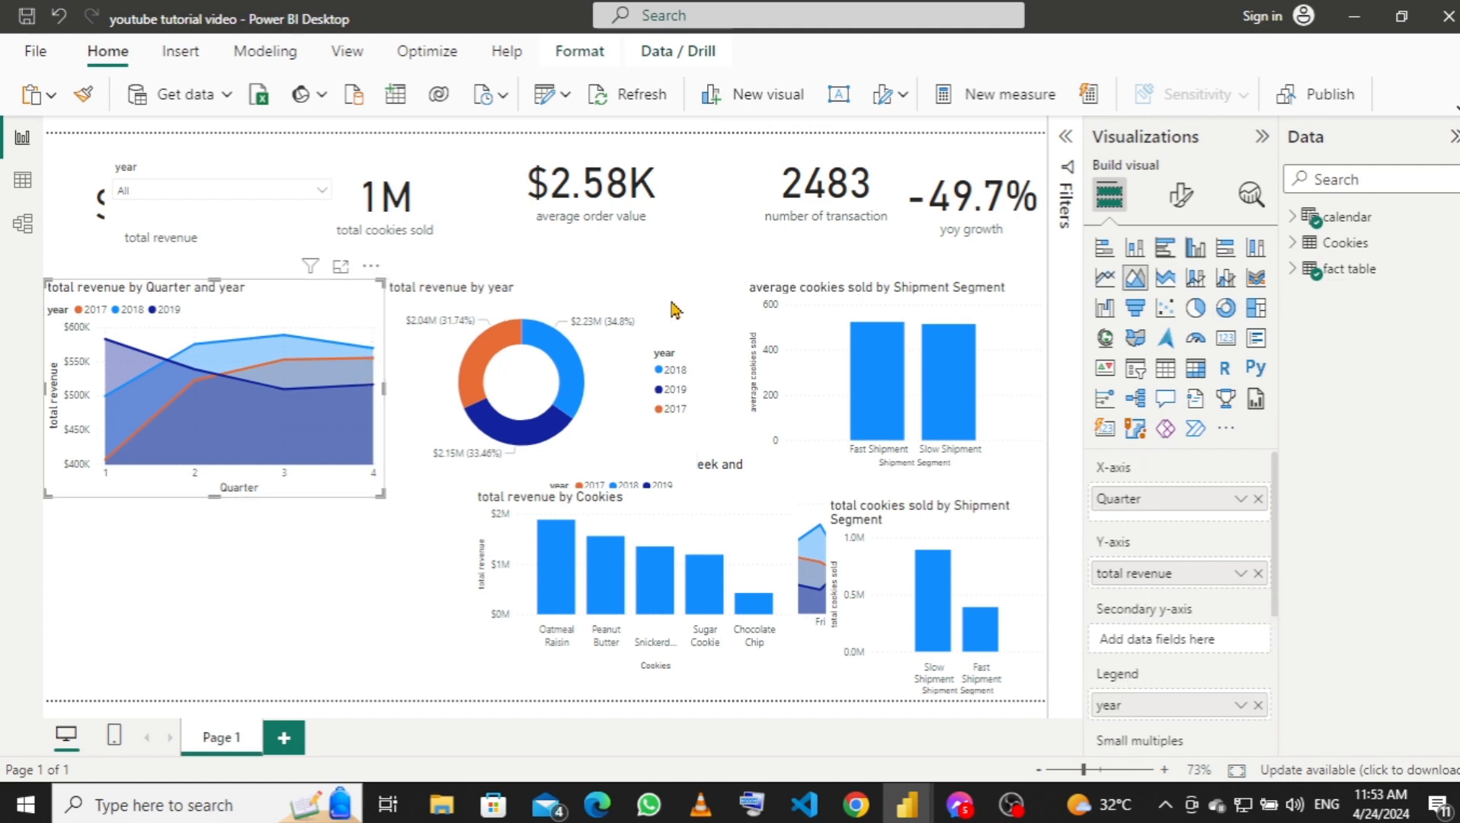
pyautogui.press('Escape')
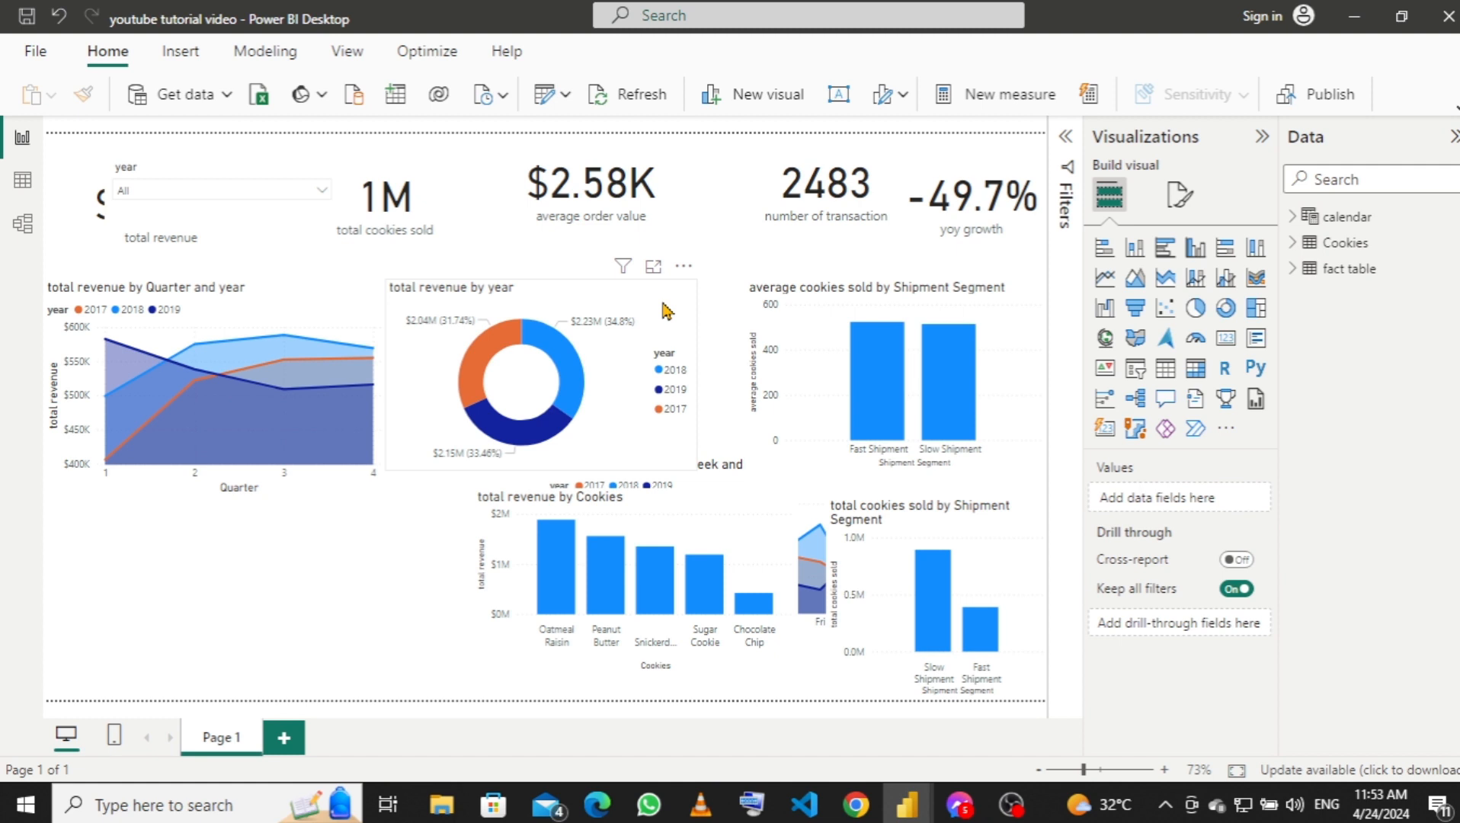
pyautogui.click(646, 307)
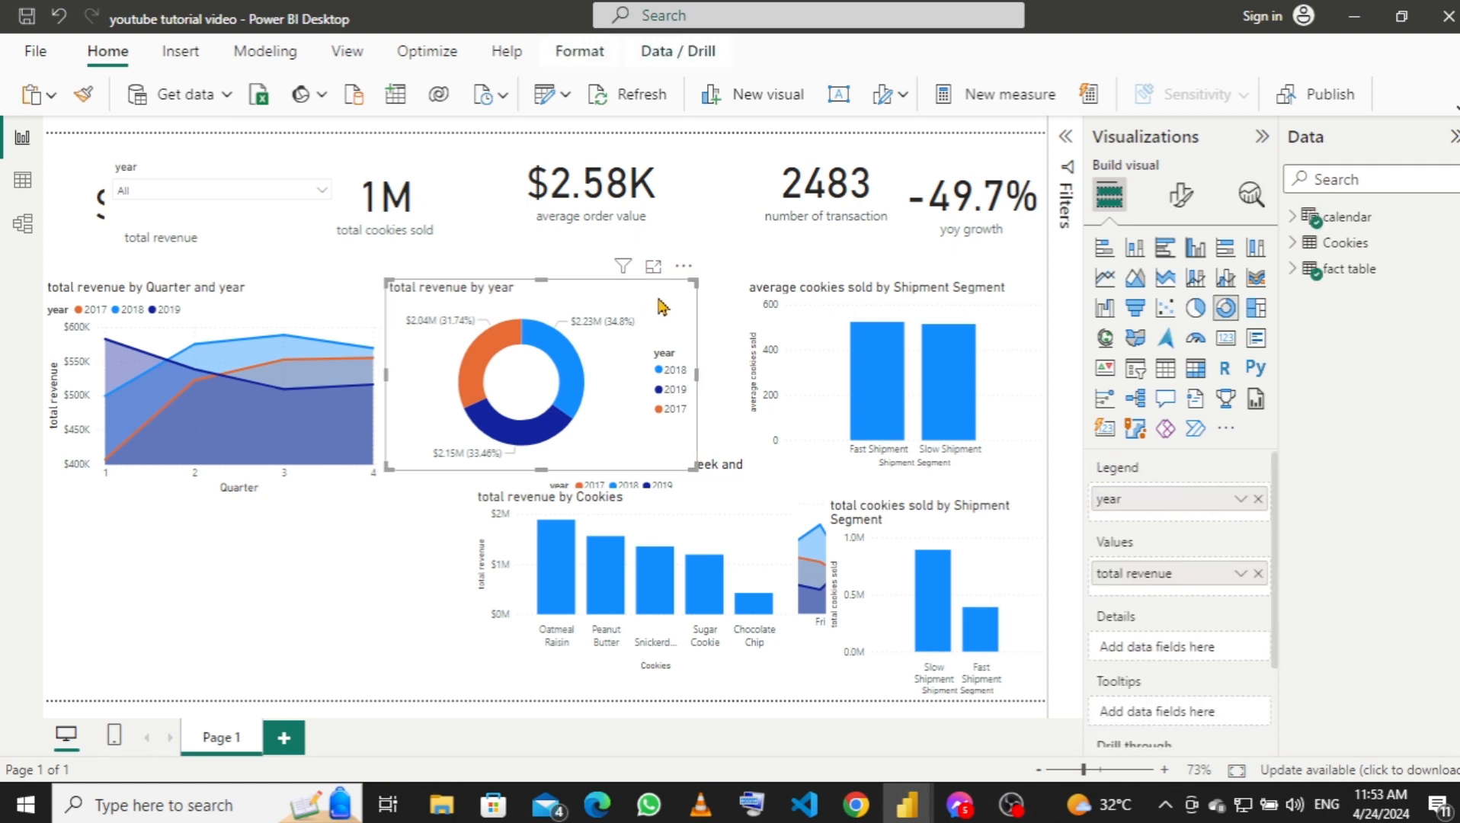
pyautogui.moveTo(662, 306); pyautogui.dragTo(675, 311)
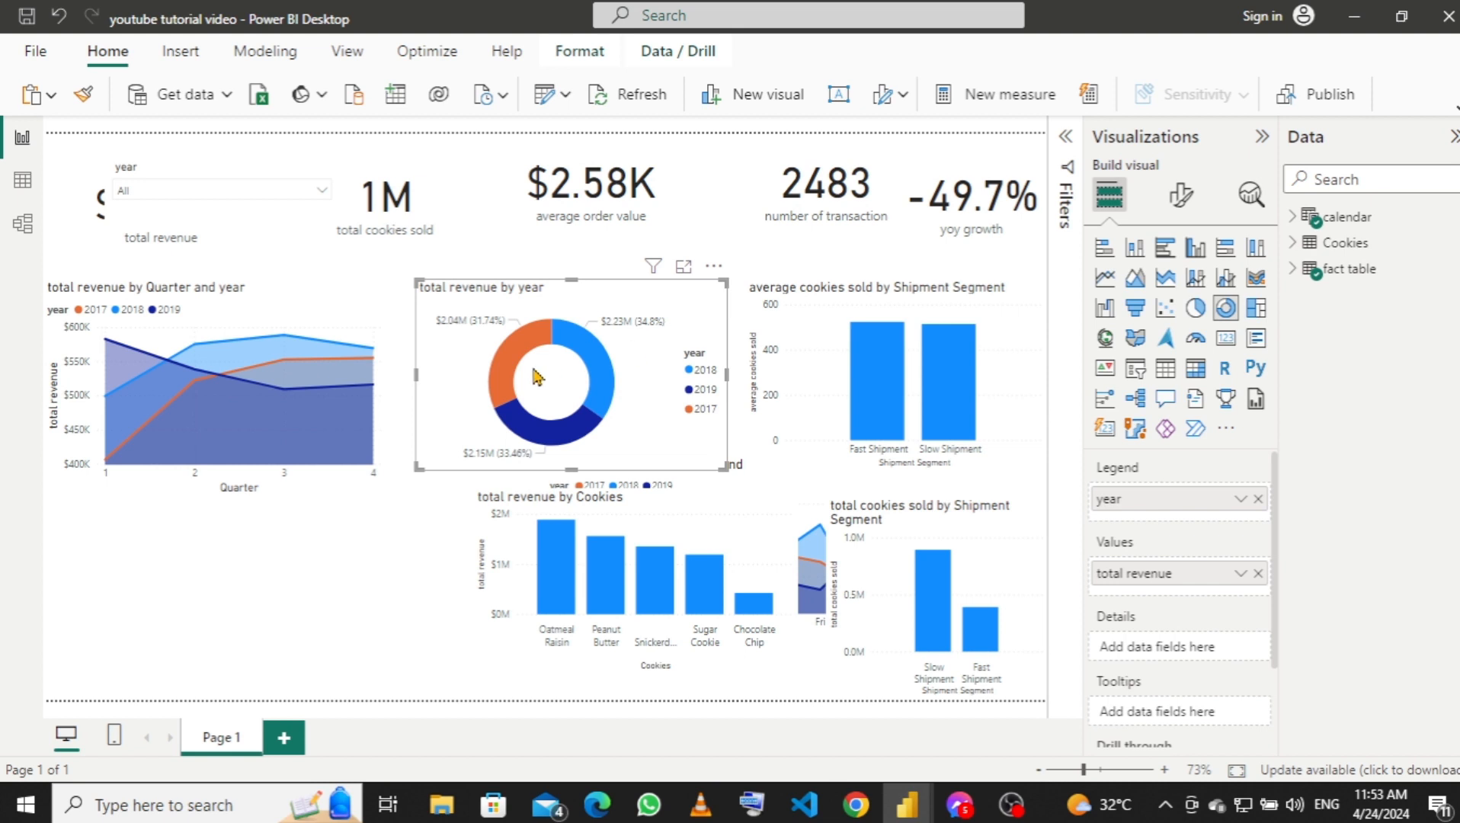
# Widen the total revenue by Quarter chart slightly toward the donut chart and raise its bottom edge to match the donut's.
pyautogui.click(366, 308)
pyautogui.moveTo(382, 387)
pyautogui.mouseDown()
pyautogui.moveTo(411, 388)
pyautogui.moveTo(397, 389)
pyautogui.mouseUp()
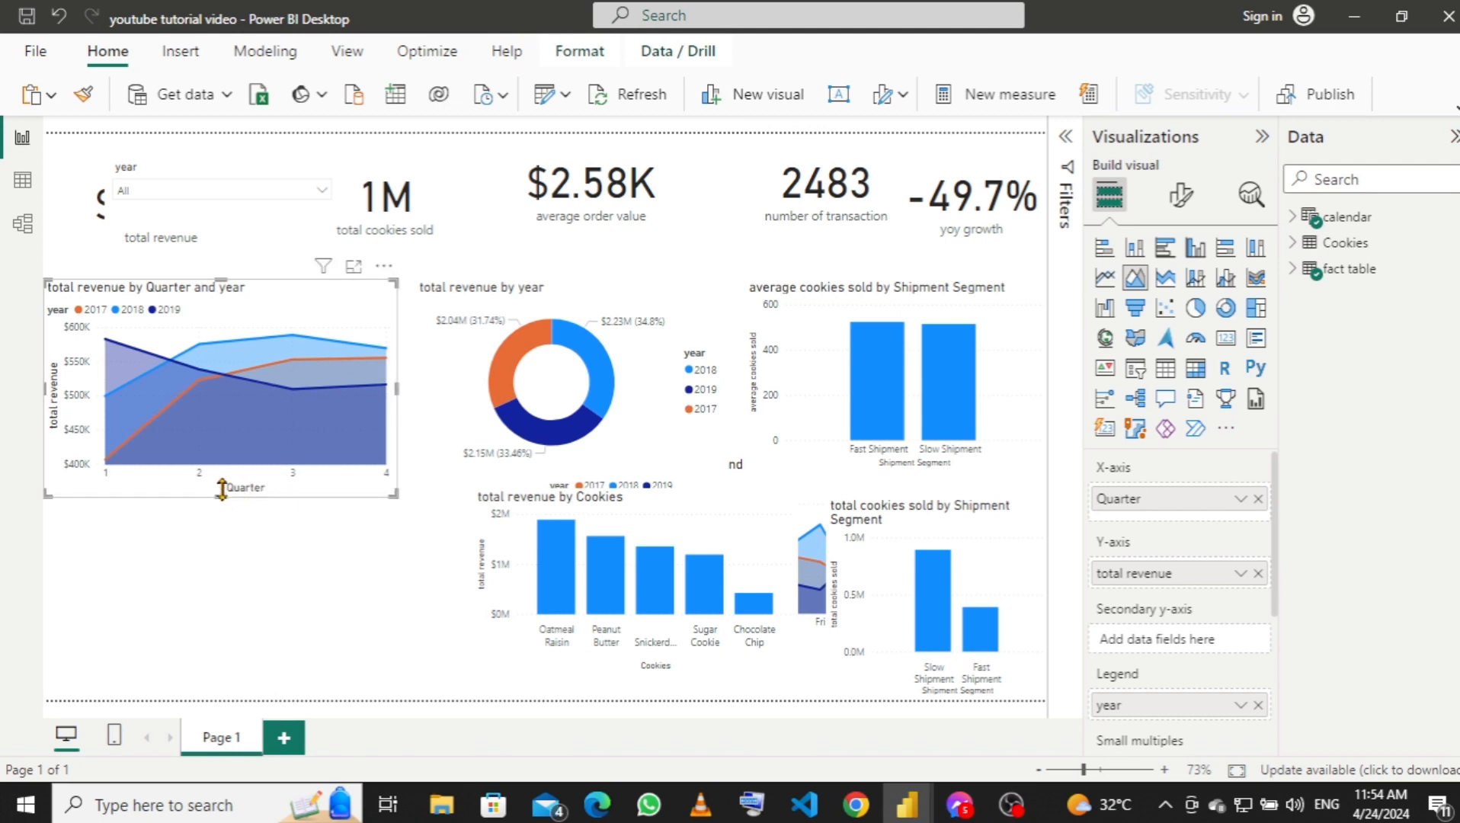
pyautogui.moveTo(222, 488); pyautogui.dragTo(255, 488)
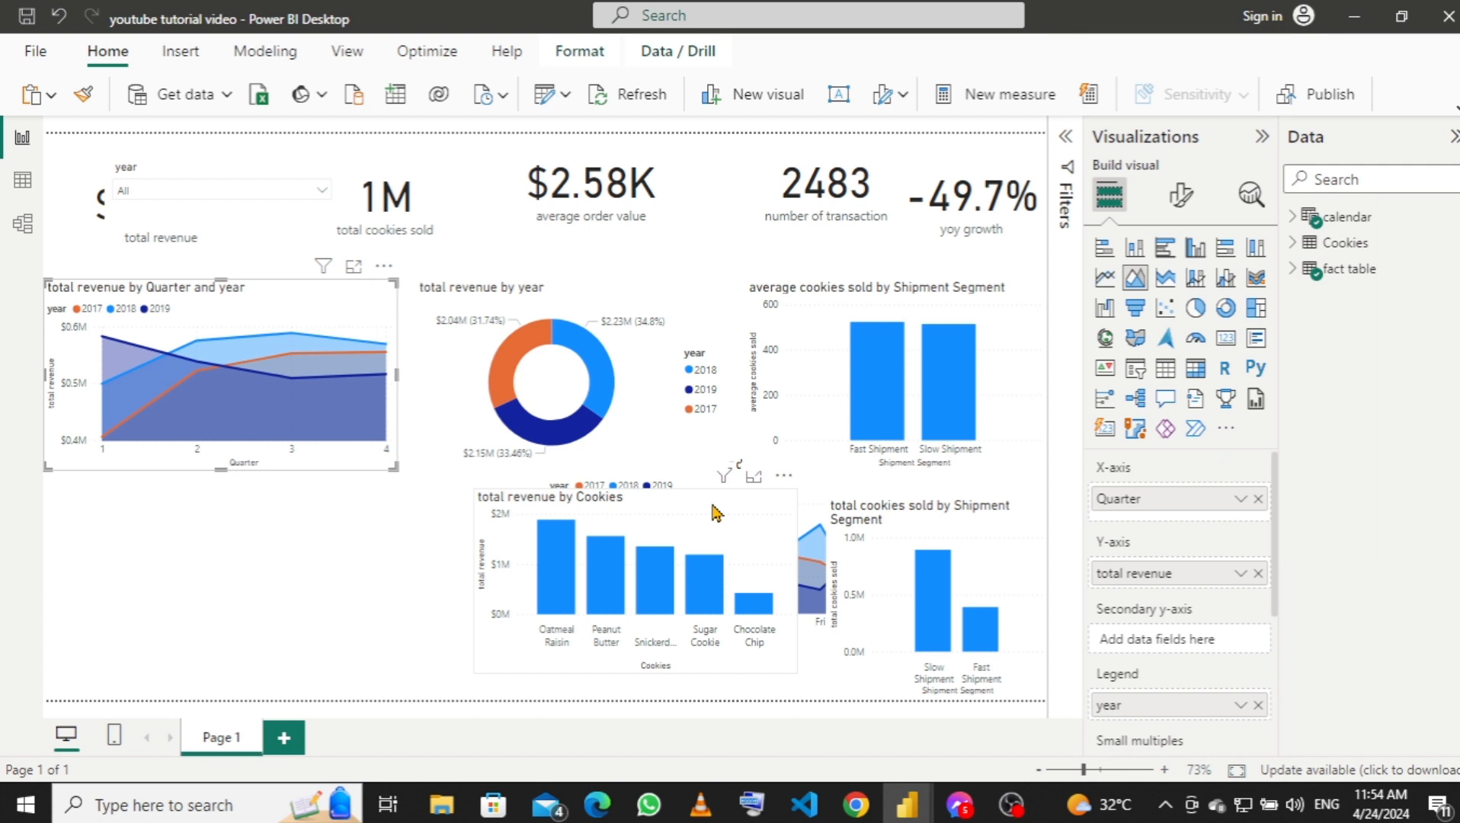
# Move the total revenue by Cookies chart beneath the Quarter chart and the day-of-week chart beneath the donut chart.
pyautogui.click(715, 513)
pyautogui.moveTo(644, 511); pyautogui.dragTo(319, 509)
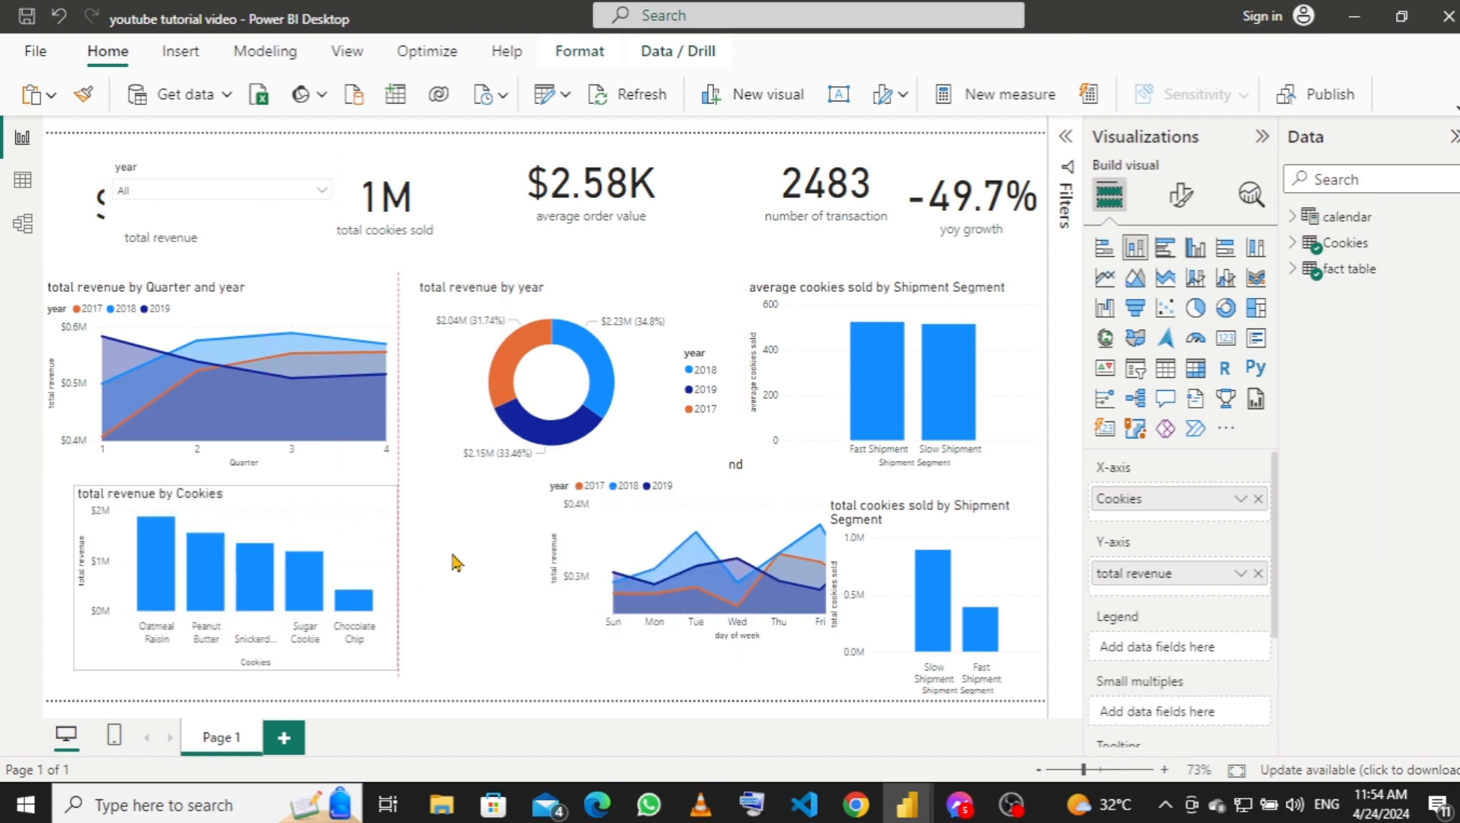
pyautogui.click(723, 505)
pyautogui.moveTo(775, 484); pyautogui.dragTo(620, 495)
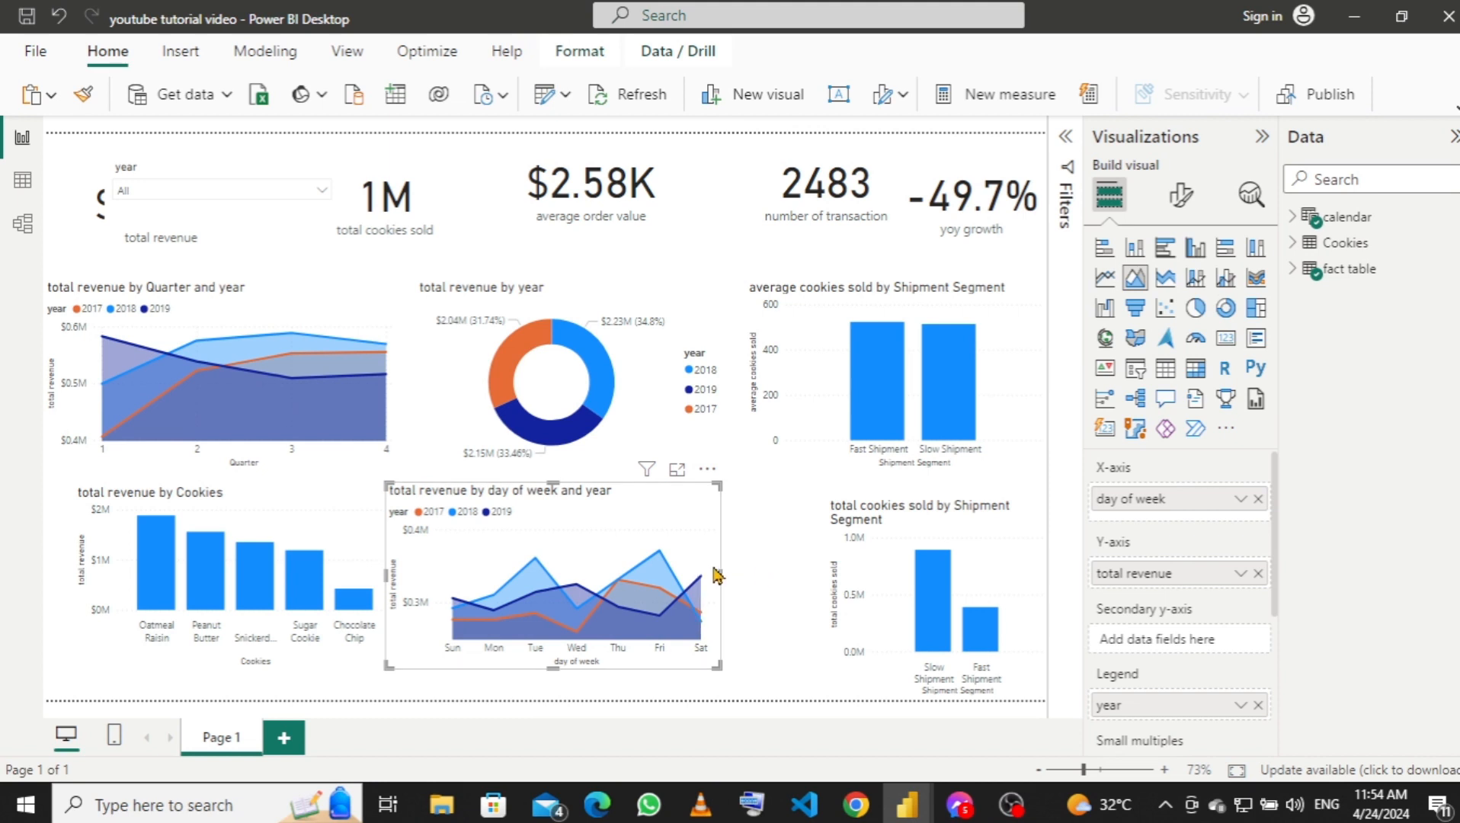
# Widen the day-of-week chart to the average cookies sold chart's left edge and align its left edge with the donut chart.
pyautogui.click(717, 573)
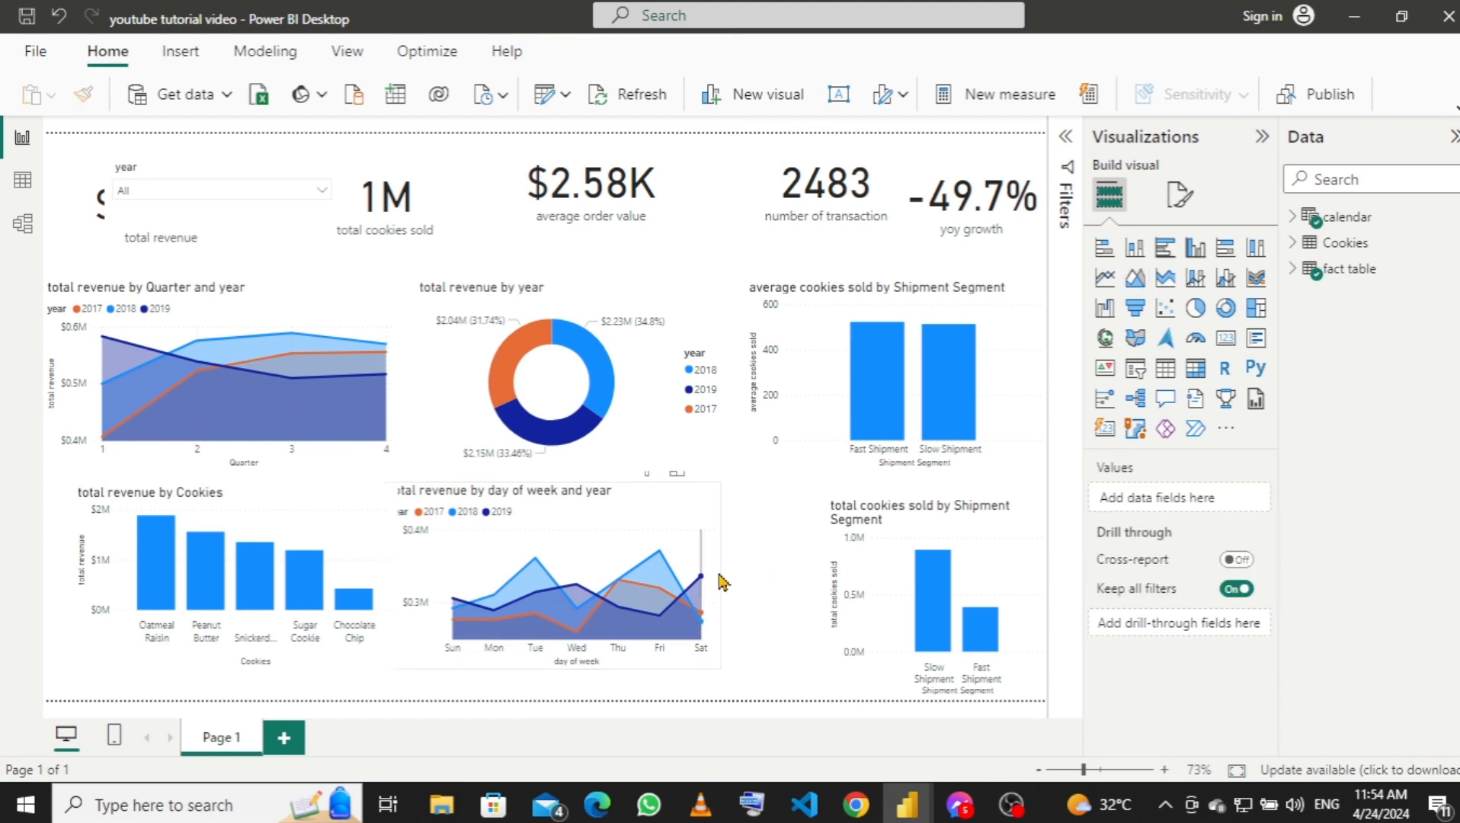
pyautogui.click(705, 521)
pyautogui.moveTo(722, 580)
pyautogui.mouseDown()
pyautogui.moveTo(749, 573)
pyautogui.moveTo(744, 589)
pyautogui.mouseUp()
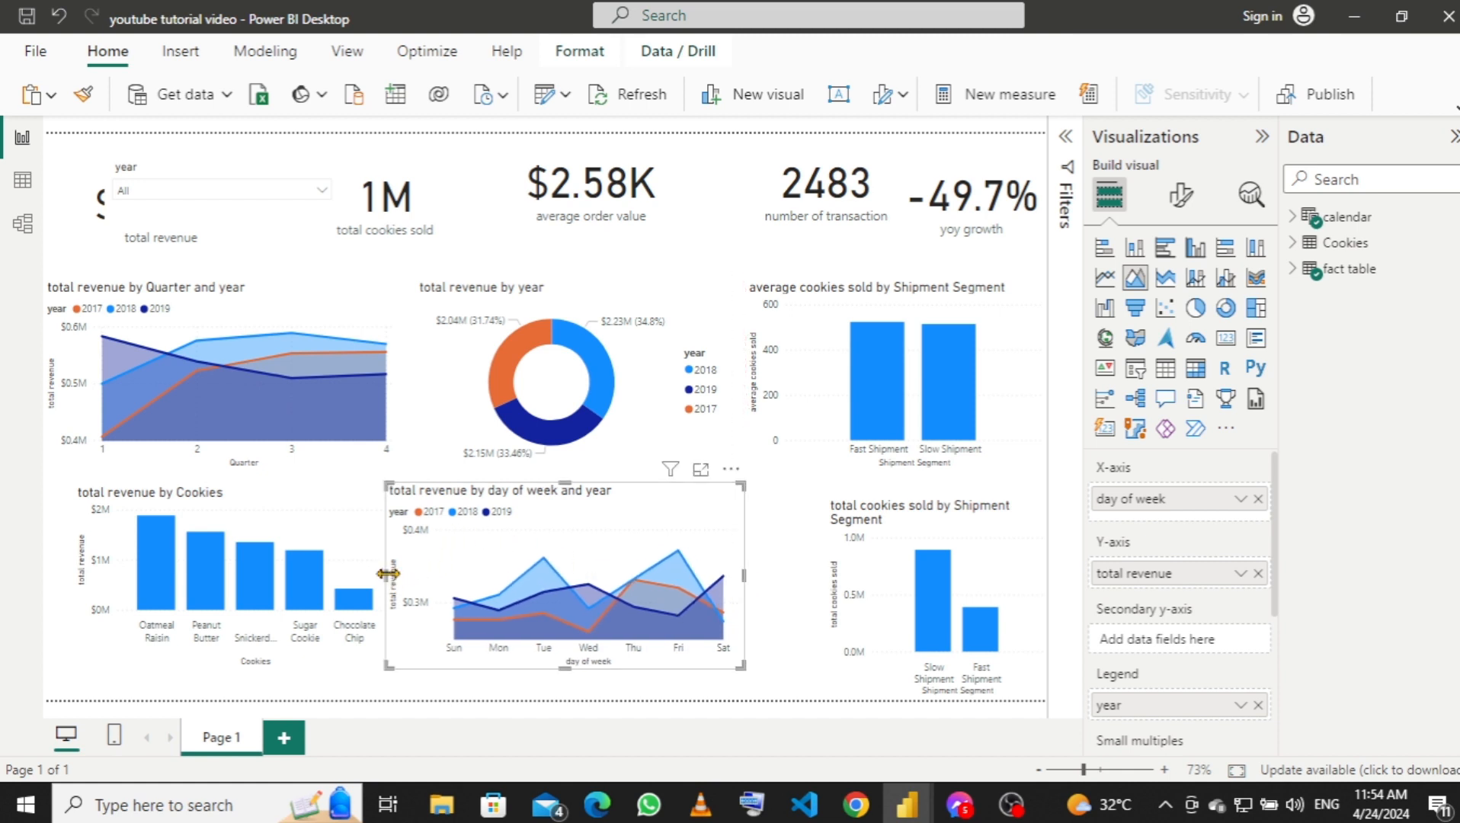
pyautogui.moveTo(406, 574); pyautogui.dragTo(418, 573)
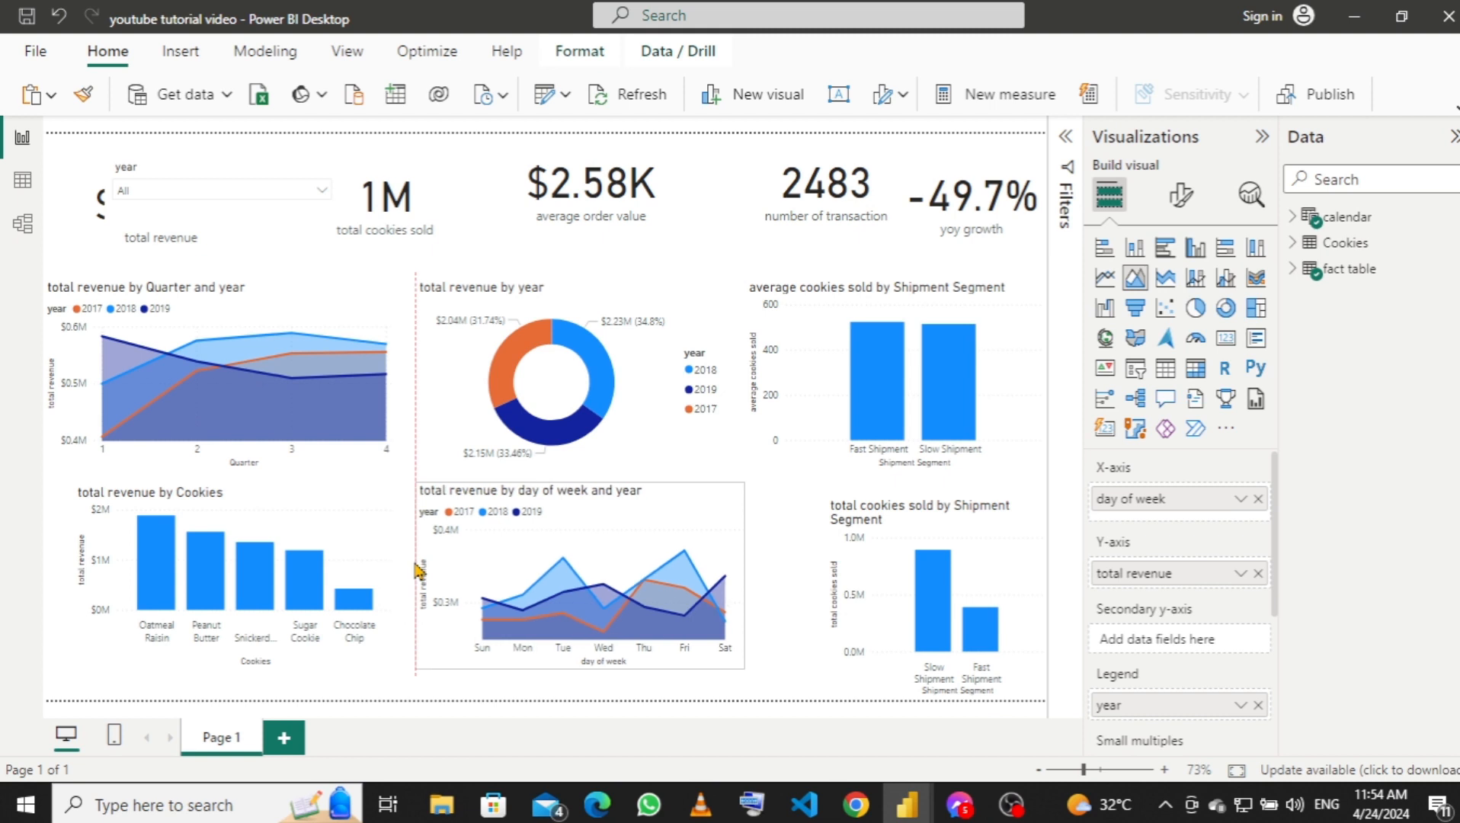
# Enlarge the total cookies sold by Shipment Segment chart up to the average cookies sold chart and align their left edges.
pyautogui.click(870, 534)
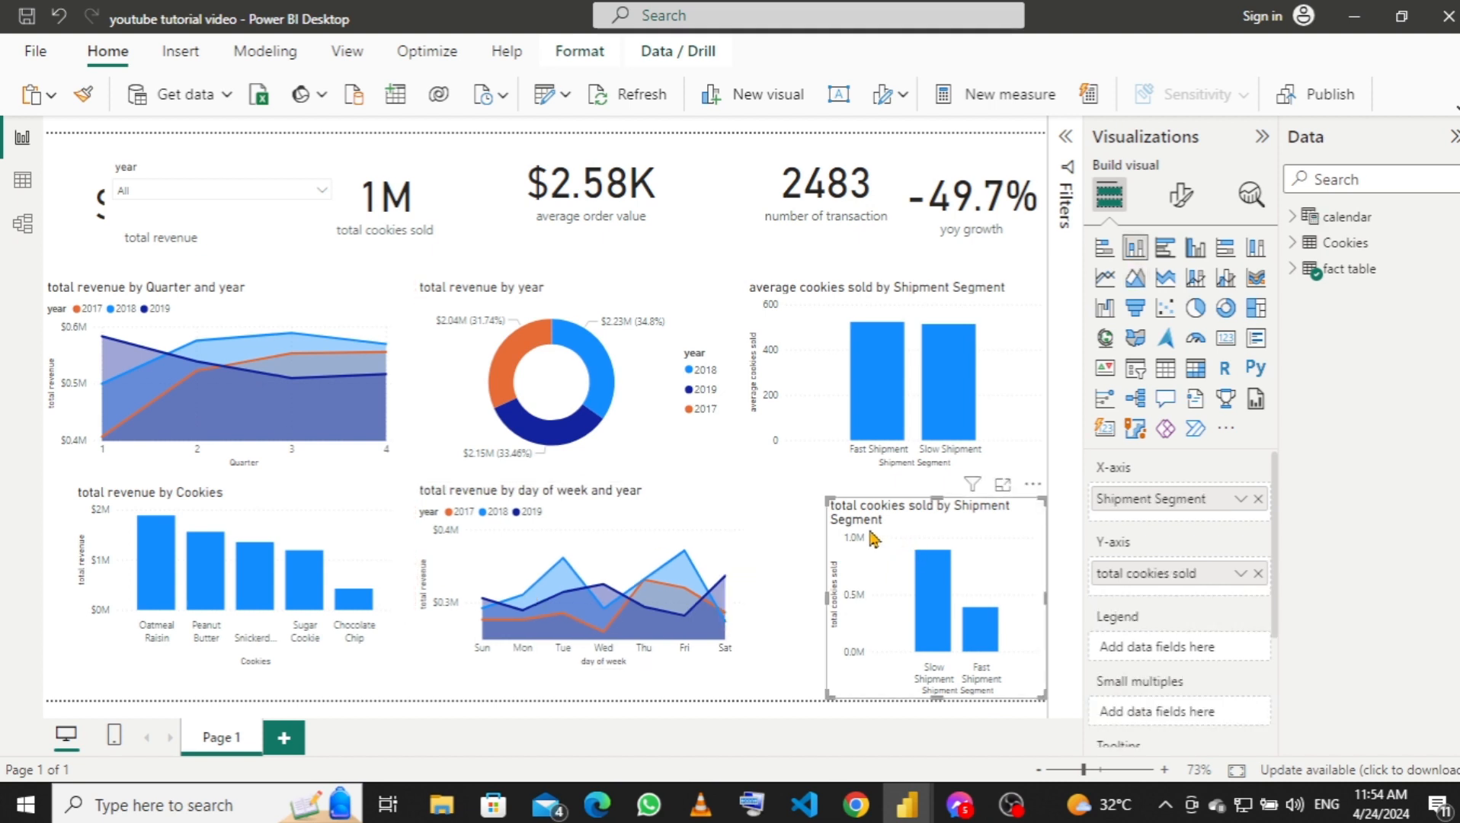
pyautogui.moveTo(935, 494); pyautogui.dragTo(928, 481)
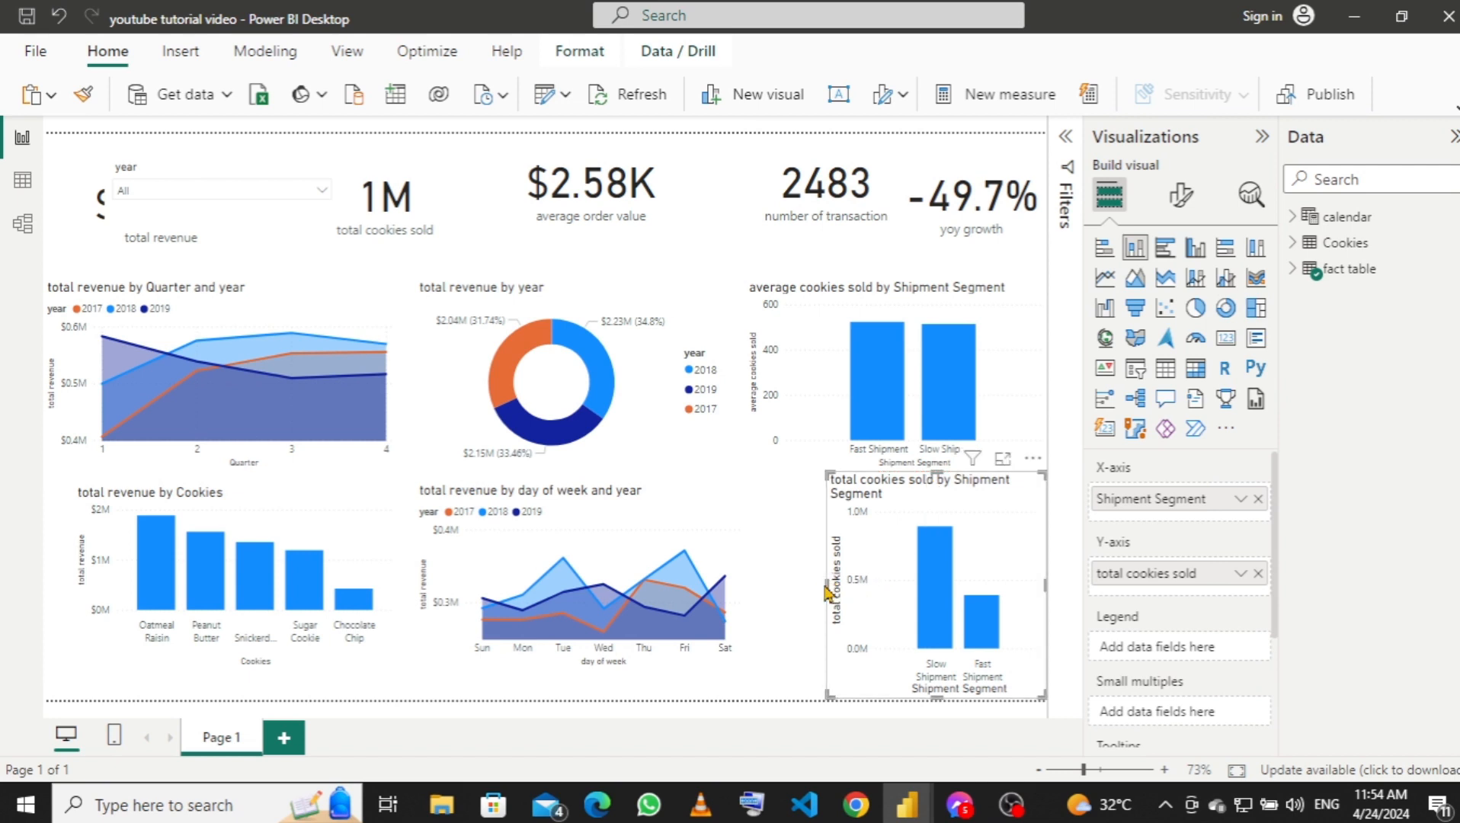
pyautogui.moveTo(828, 581); pyautogui.dragTo(746, 587)
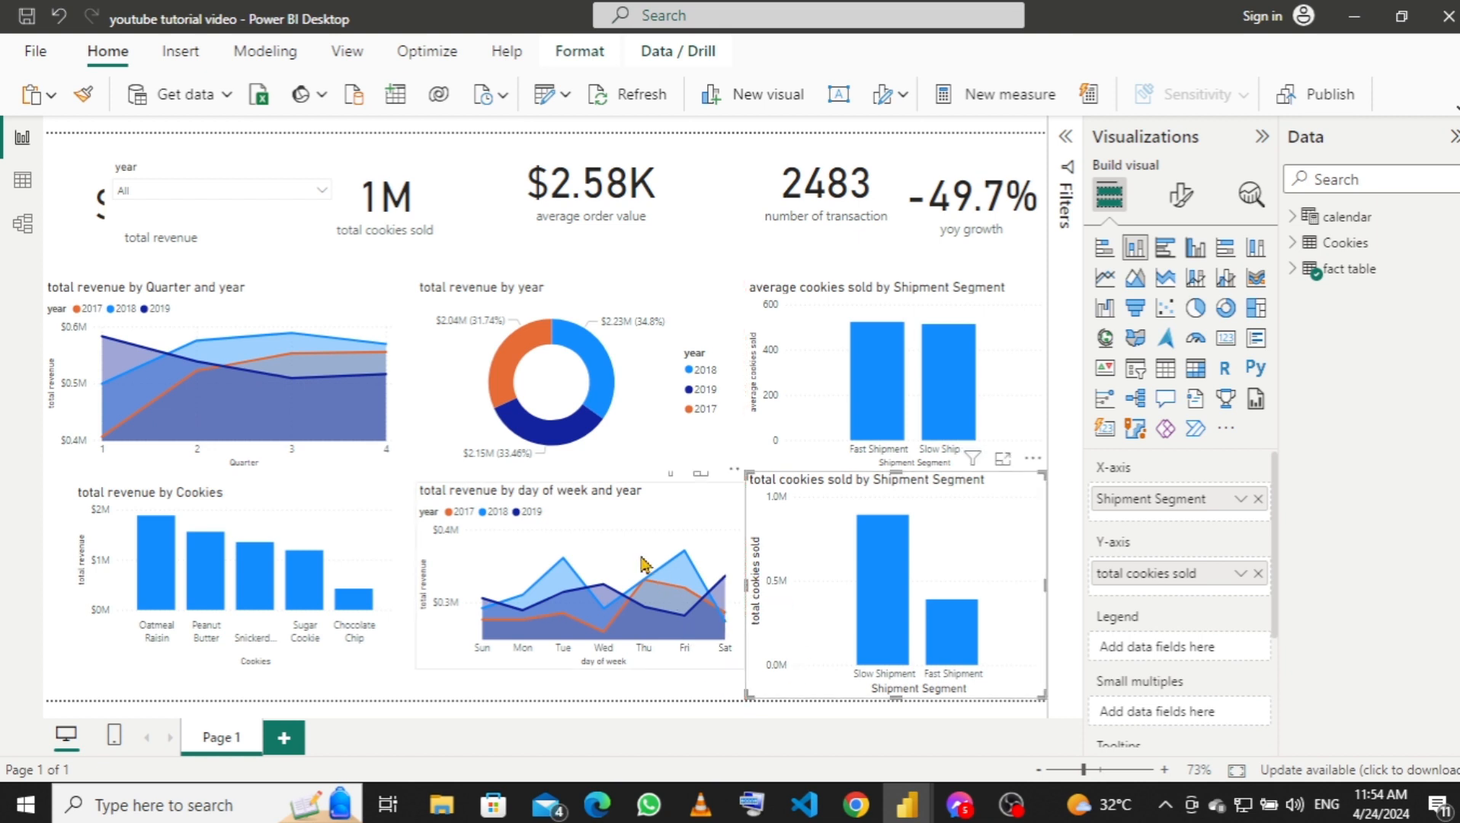
# Extend the day-of-week and total revenue by Cookies charts down to the bottom edge of the total cookies sold chart.
pyautogui.click(686, 499)
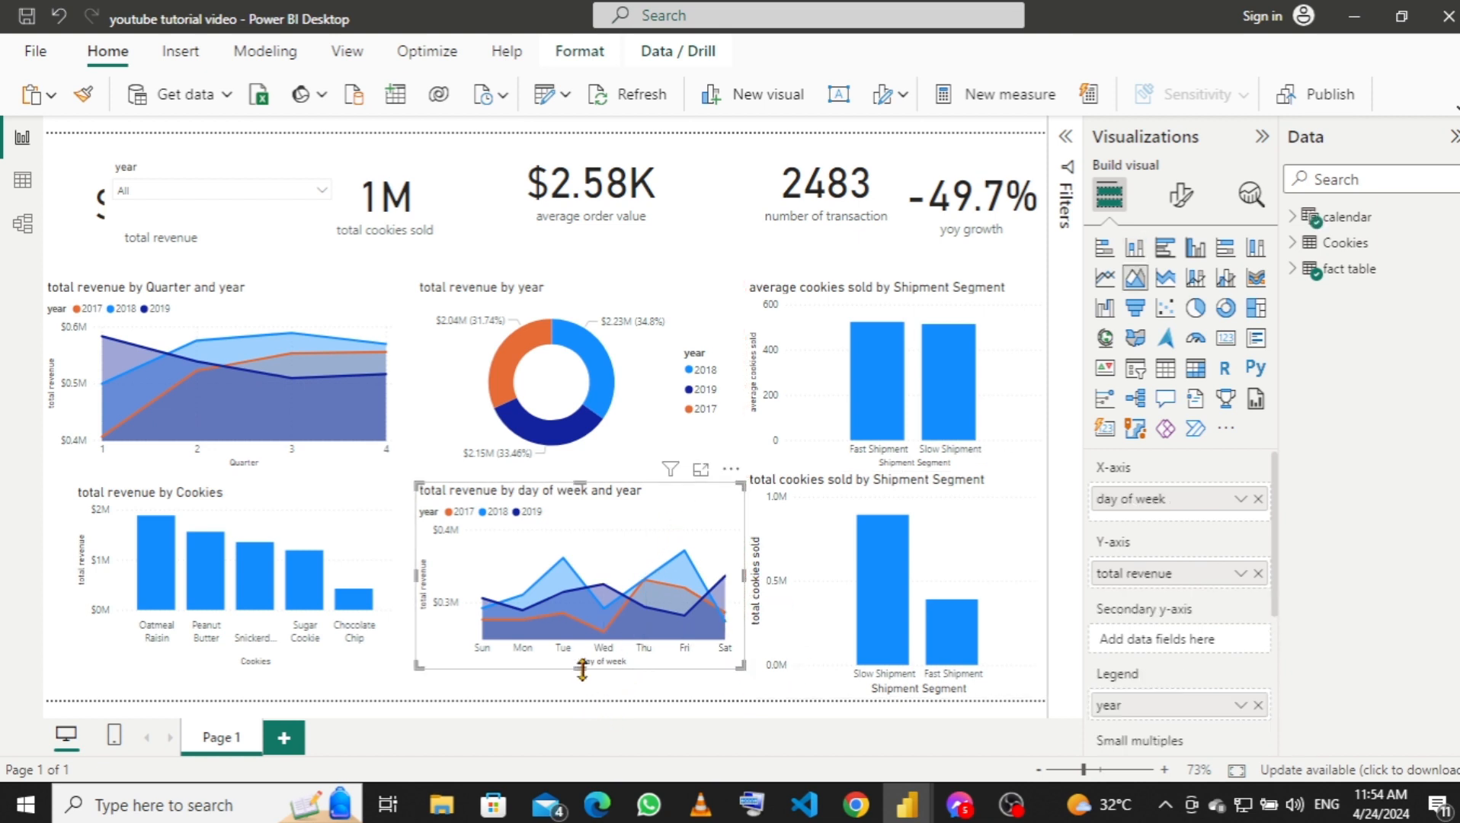
pyautogui.moveTo(582, 669); pyautogui.dragTo(586, 703)
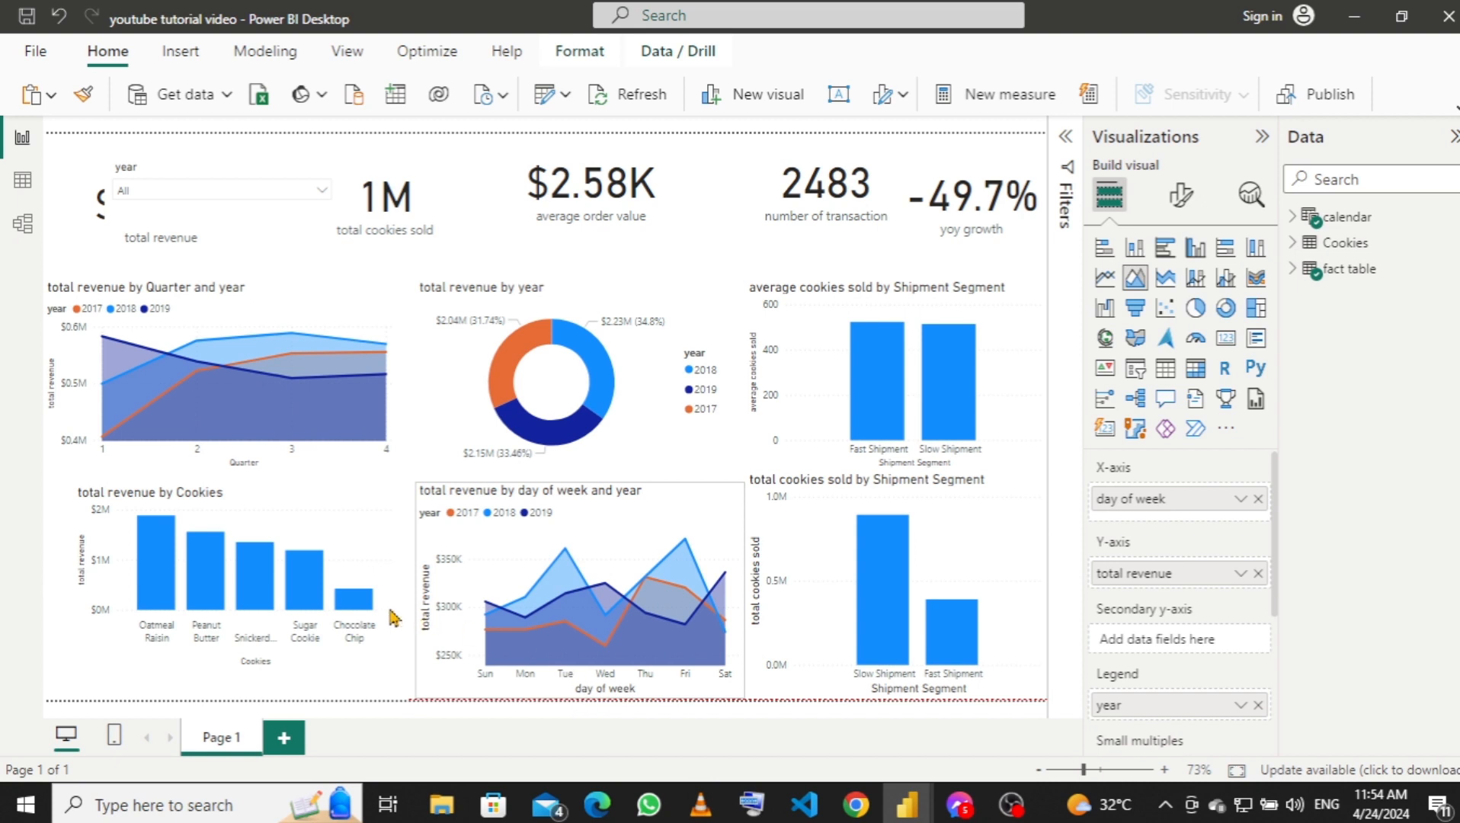
pyautogui.click(368, 518)
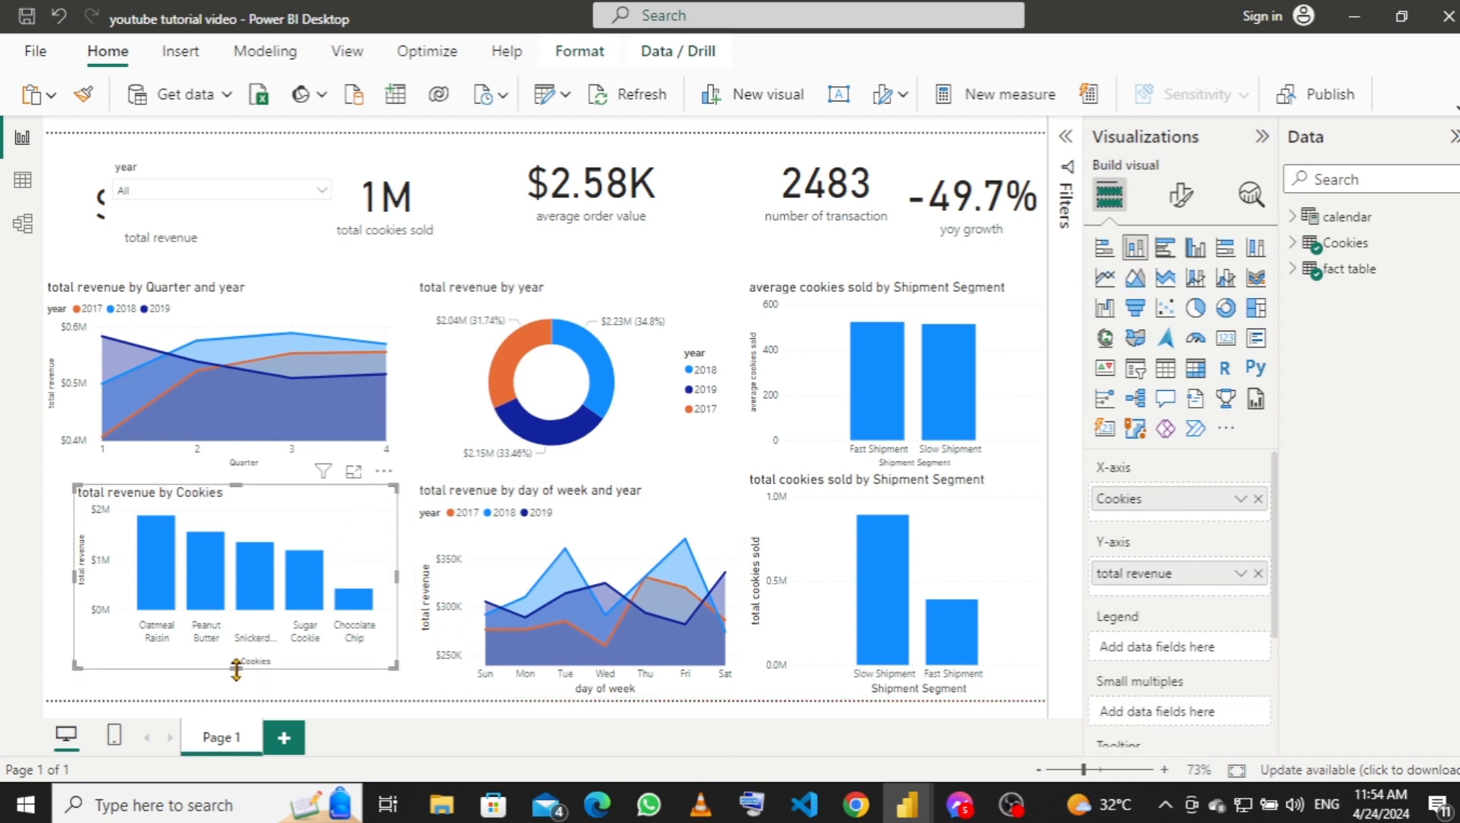
pyautogui.moveTo(236, 669); pyautogui.dragTo(237, 713)
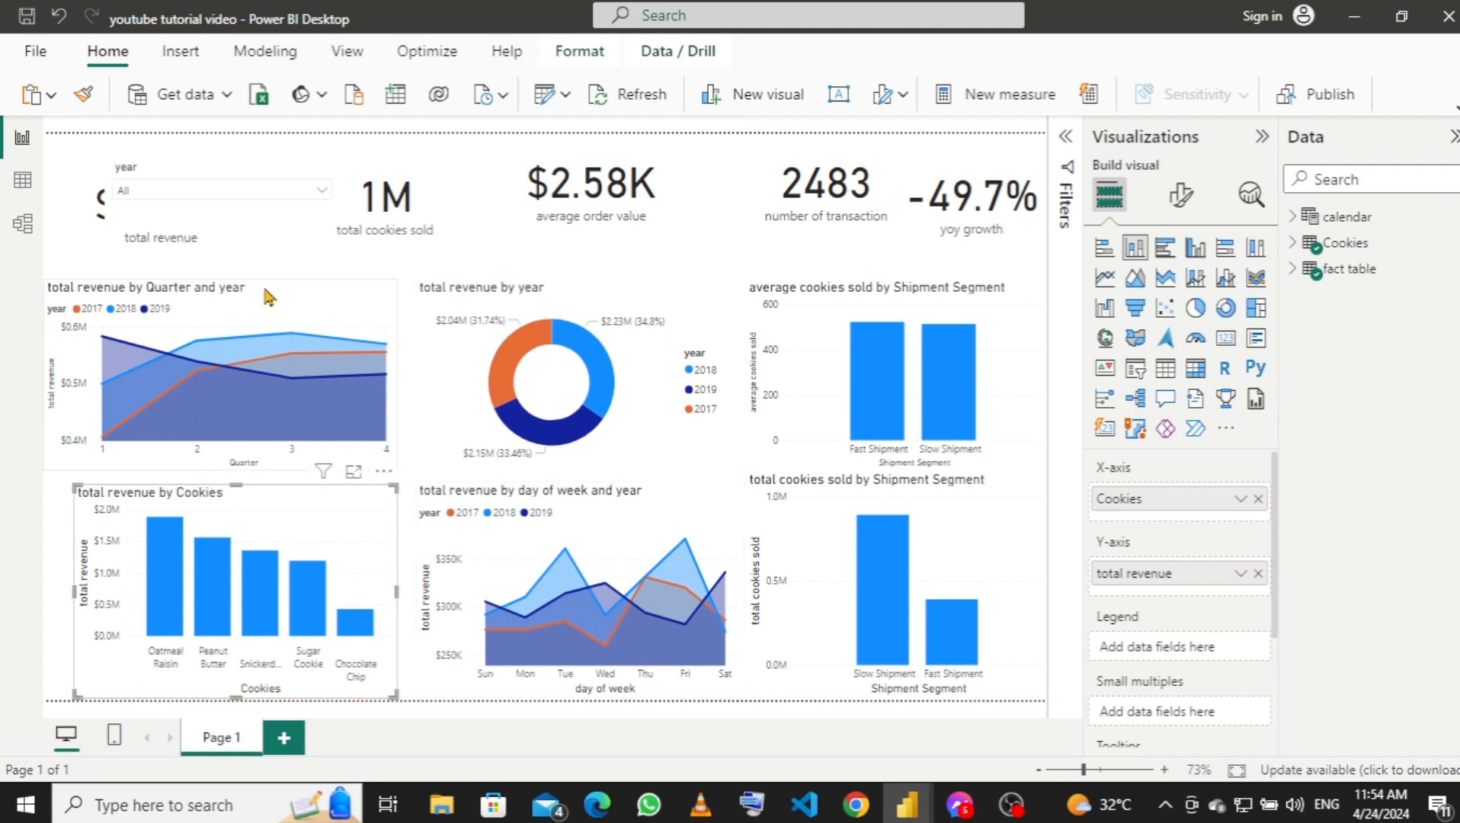
pyautogui.click(318, 297)
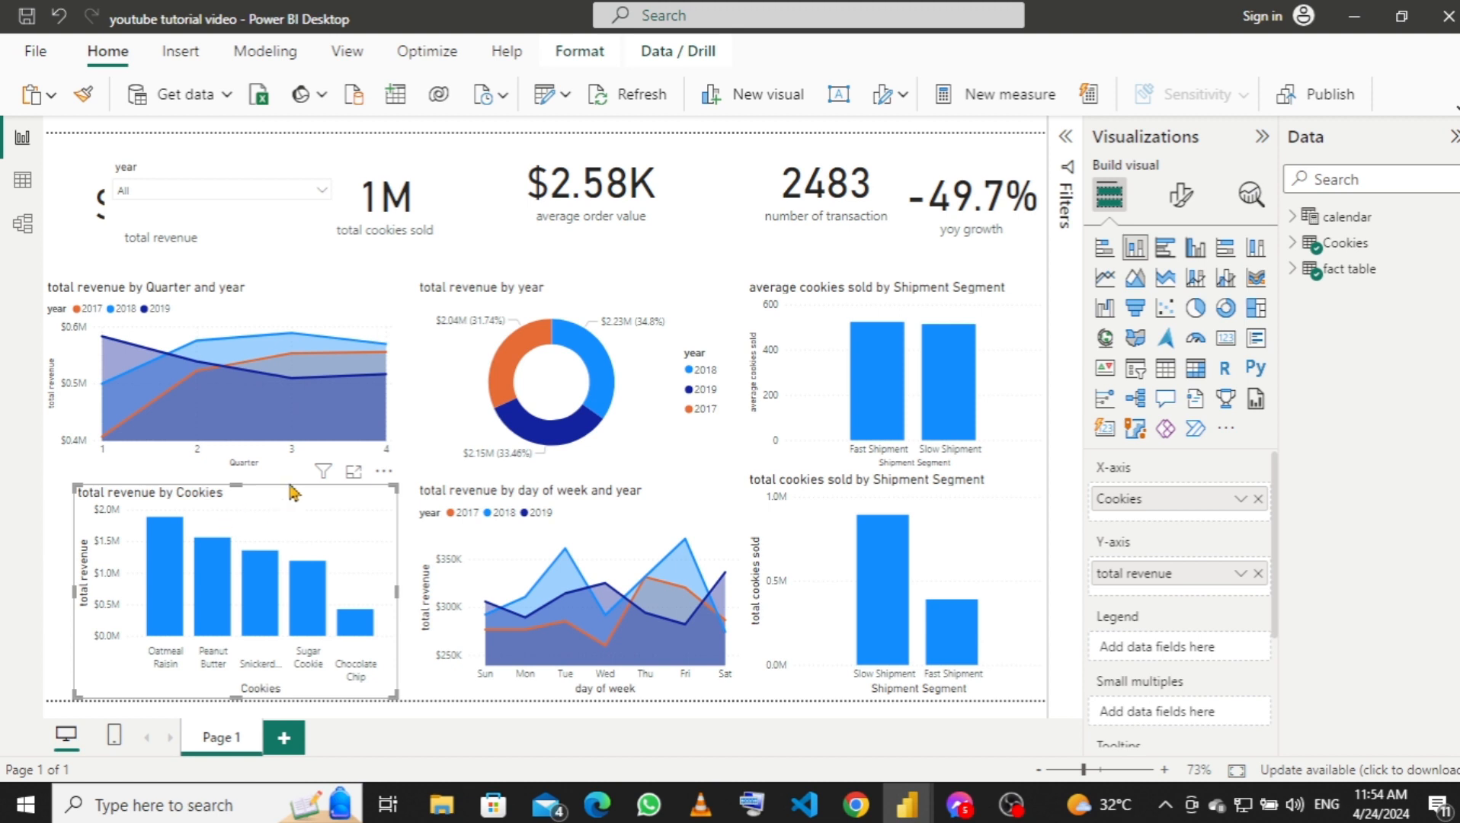
pyautogui.click(577, 505)
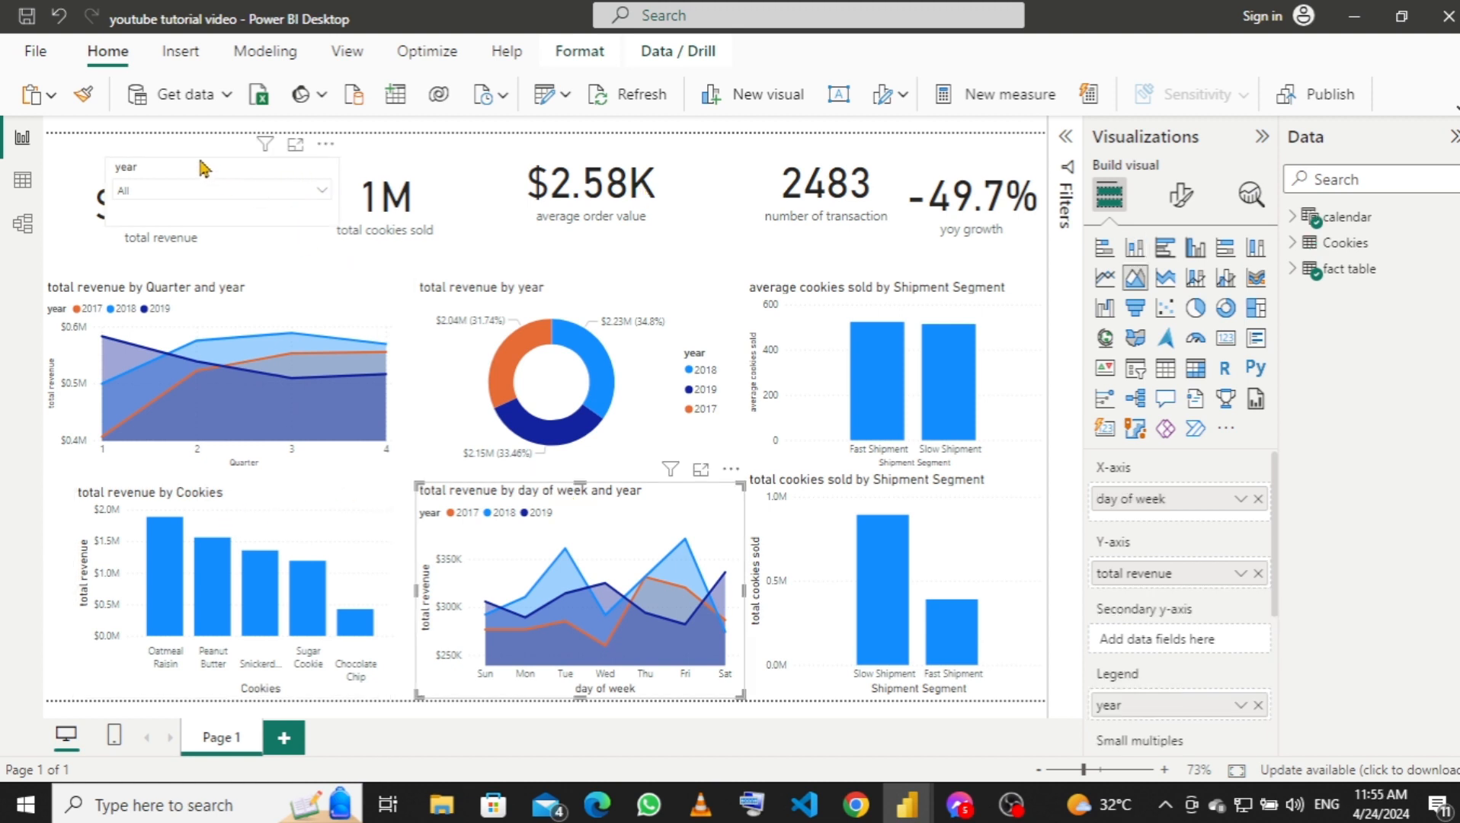
# Move the year slicer to the upper-right corner of the report page.
pyautogui.moveTo(212, 178); pyautogui.dragTo(1032, 140)
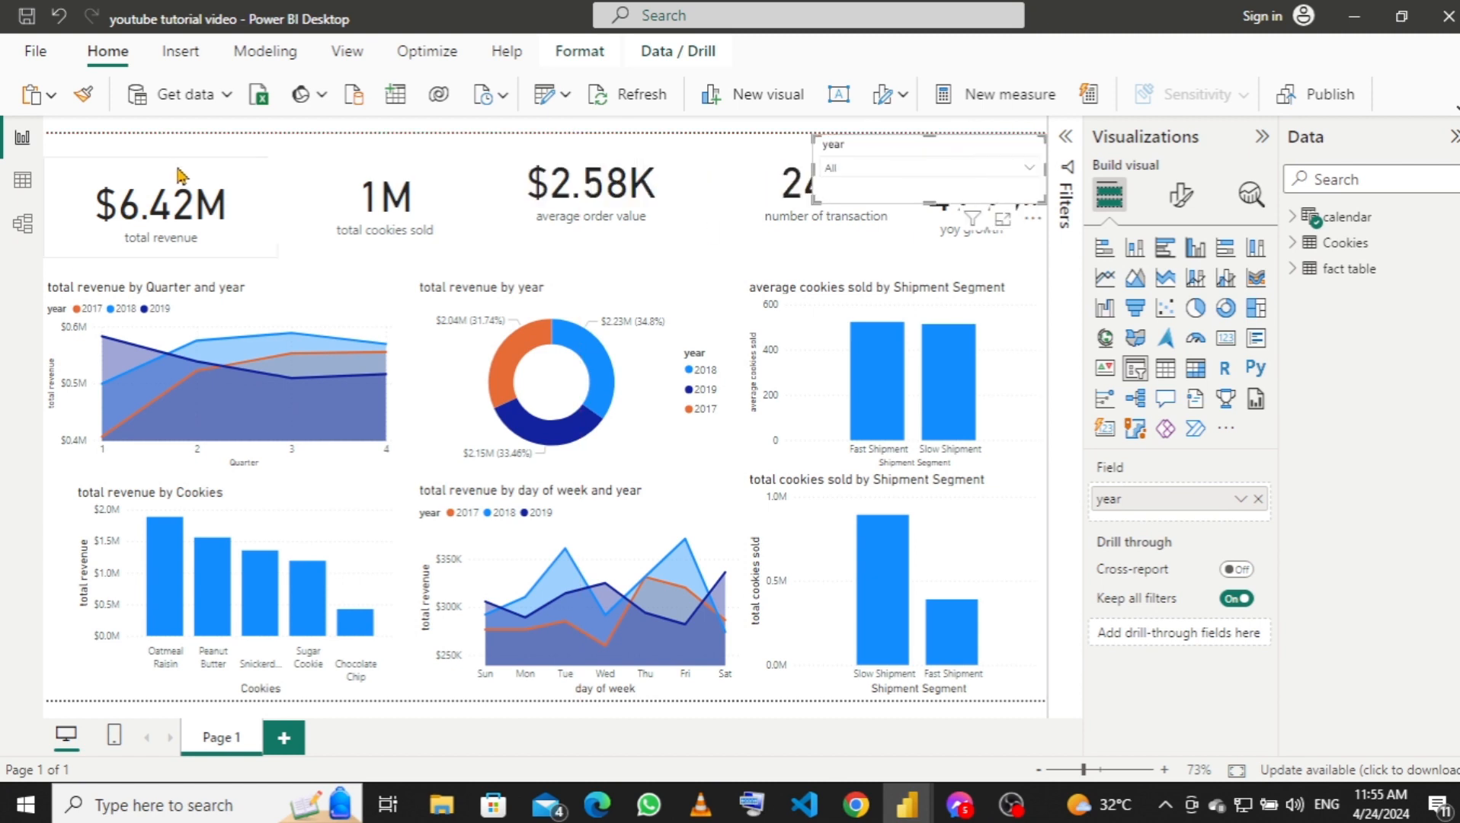
pyautogui.press('Escape')
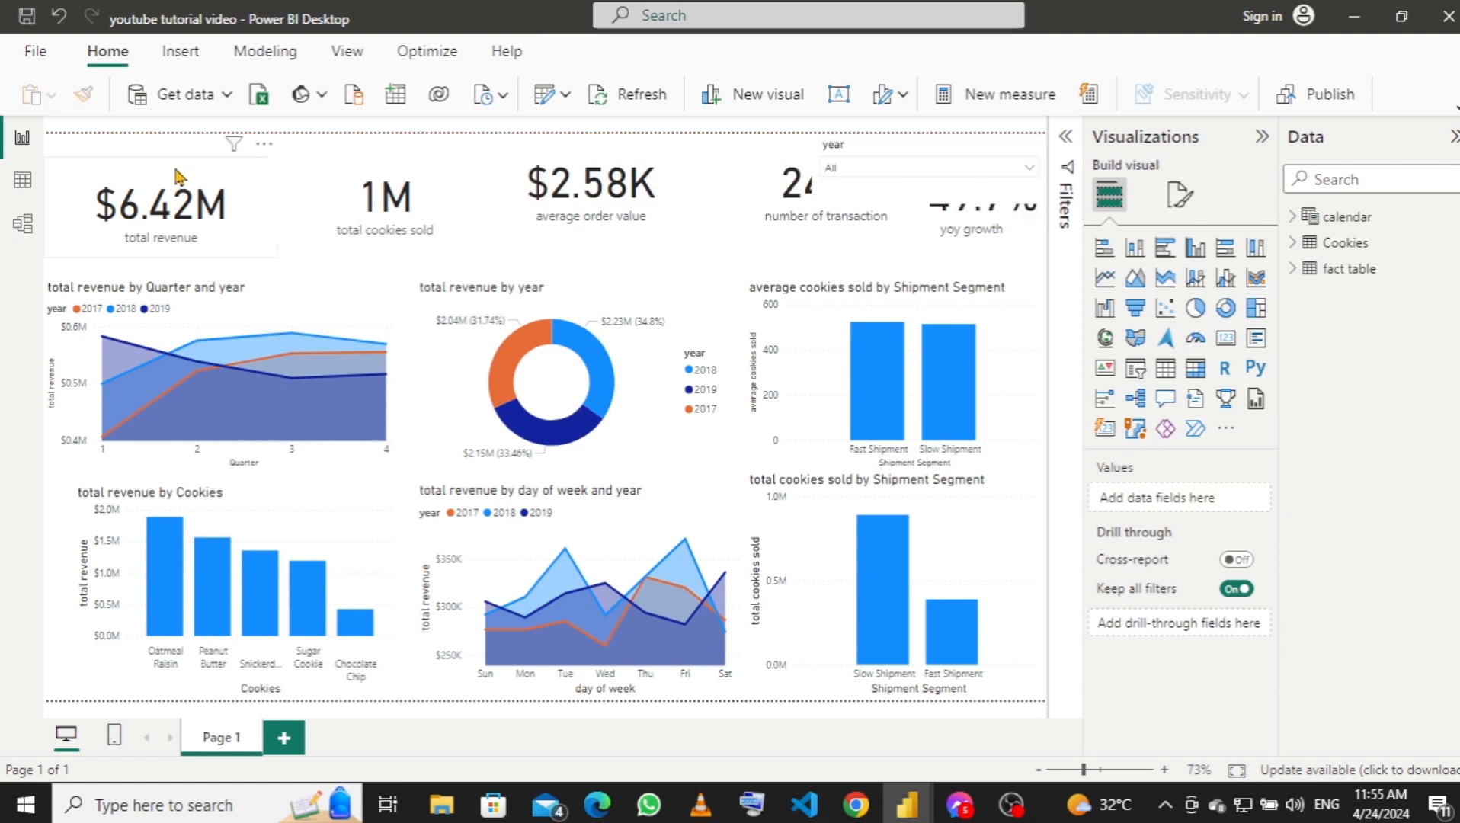
# Move the total revenue and total cookies sold cards down, level with each other just above the chart row.
pyautogui.click(176, 176)
pyautogui.moveTo(172, 175); pyautogui.dragTo(172, 192)
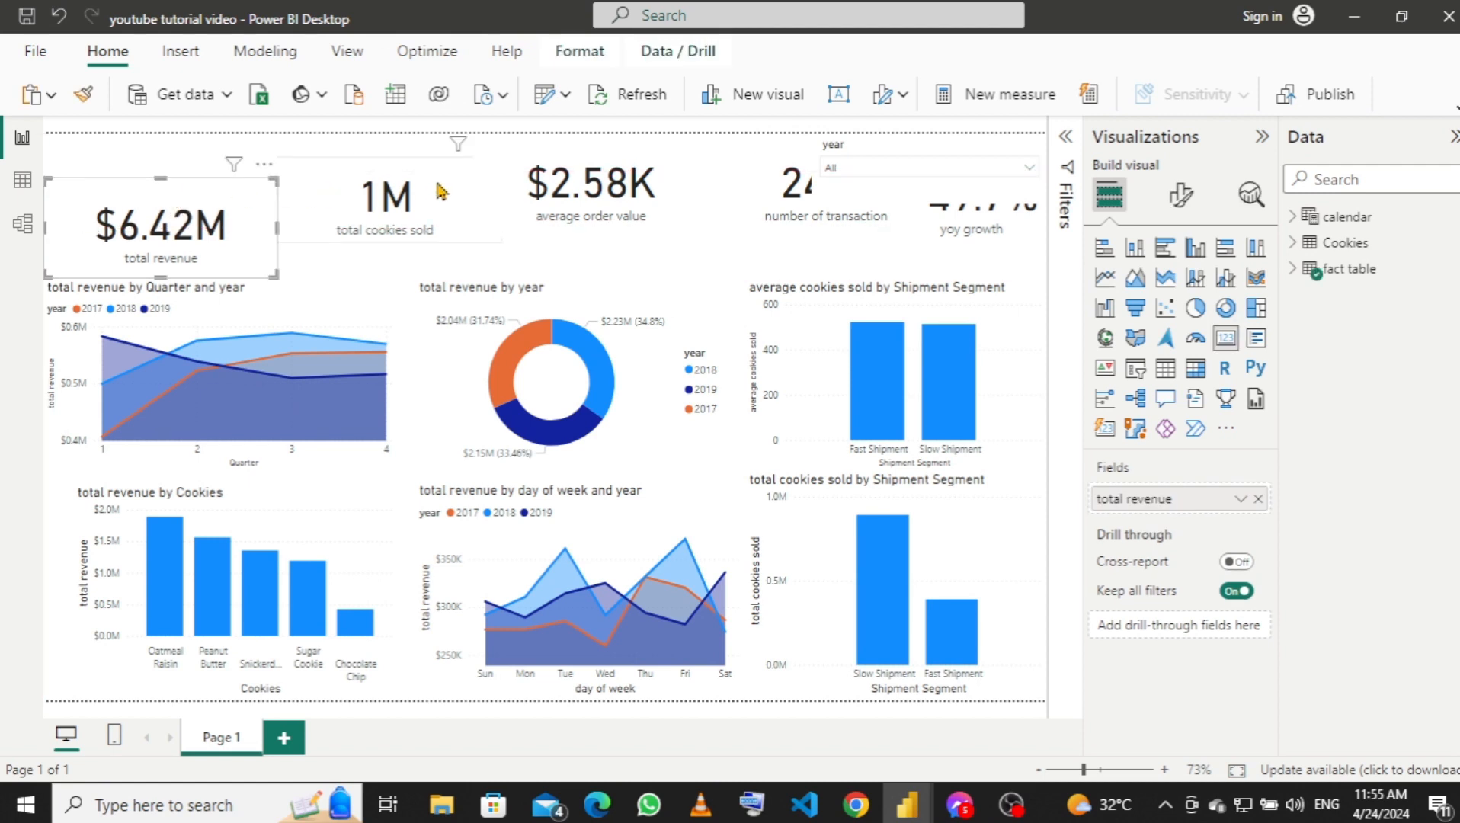
pyautogui.moveTo(429, 183); pyautogui.dragTo(470, 201)
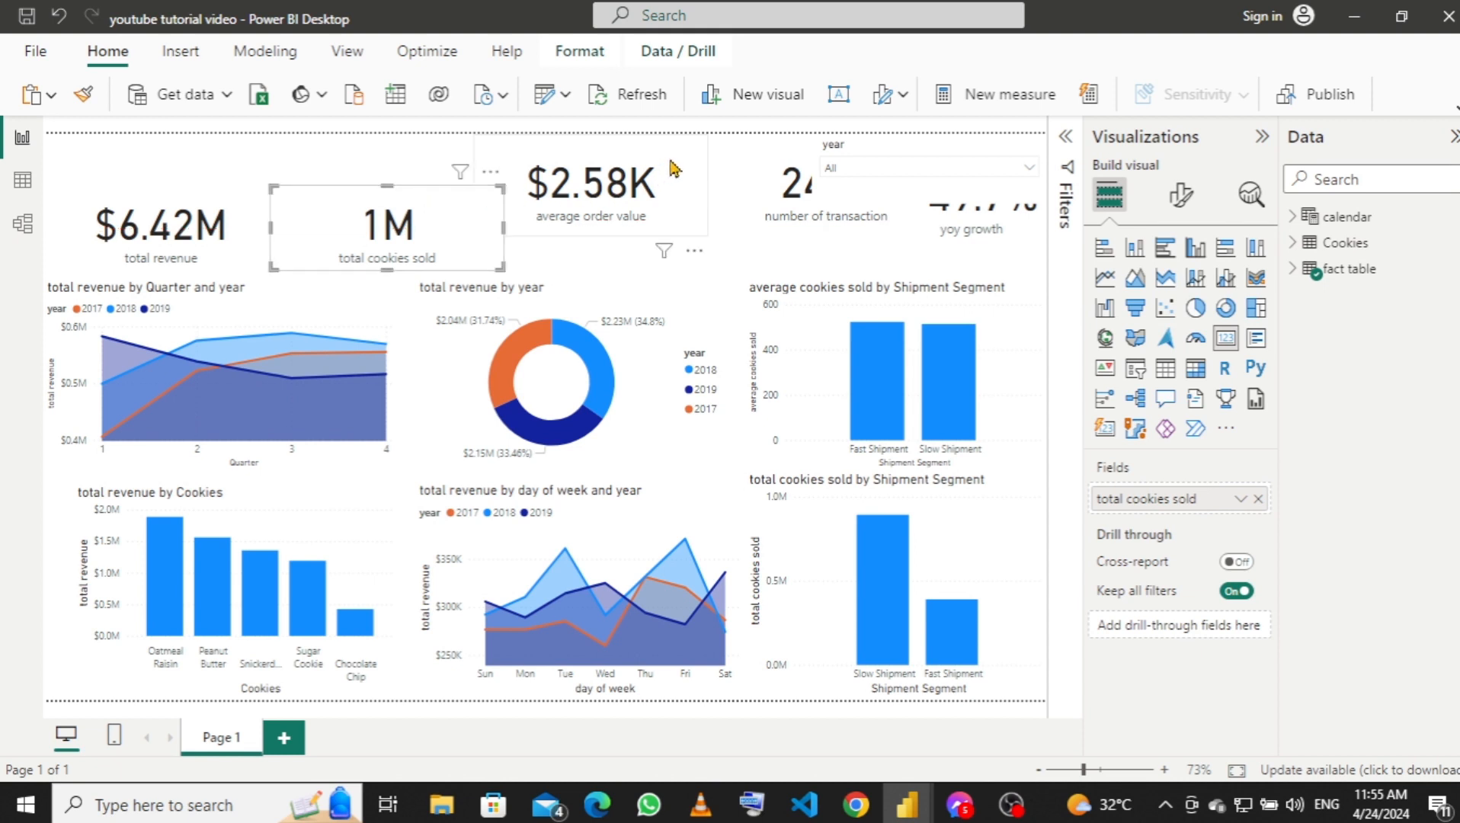
# Lower the average order value, number of transaction and yoy growth cards towards the chart row, moving the year slicer above the total cookies sold card.
pyautogui.click(674, 167)
pyautogui.moveTo(681, 183); pyautogui.dragTo(683, 200)
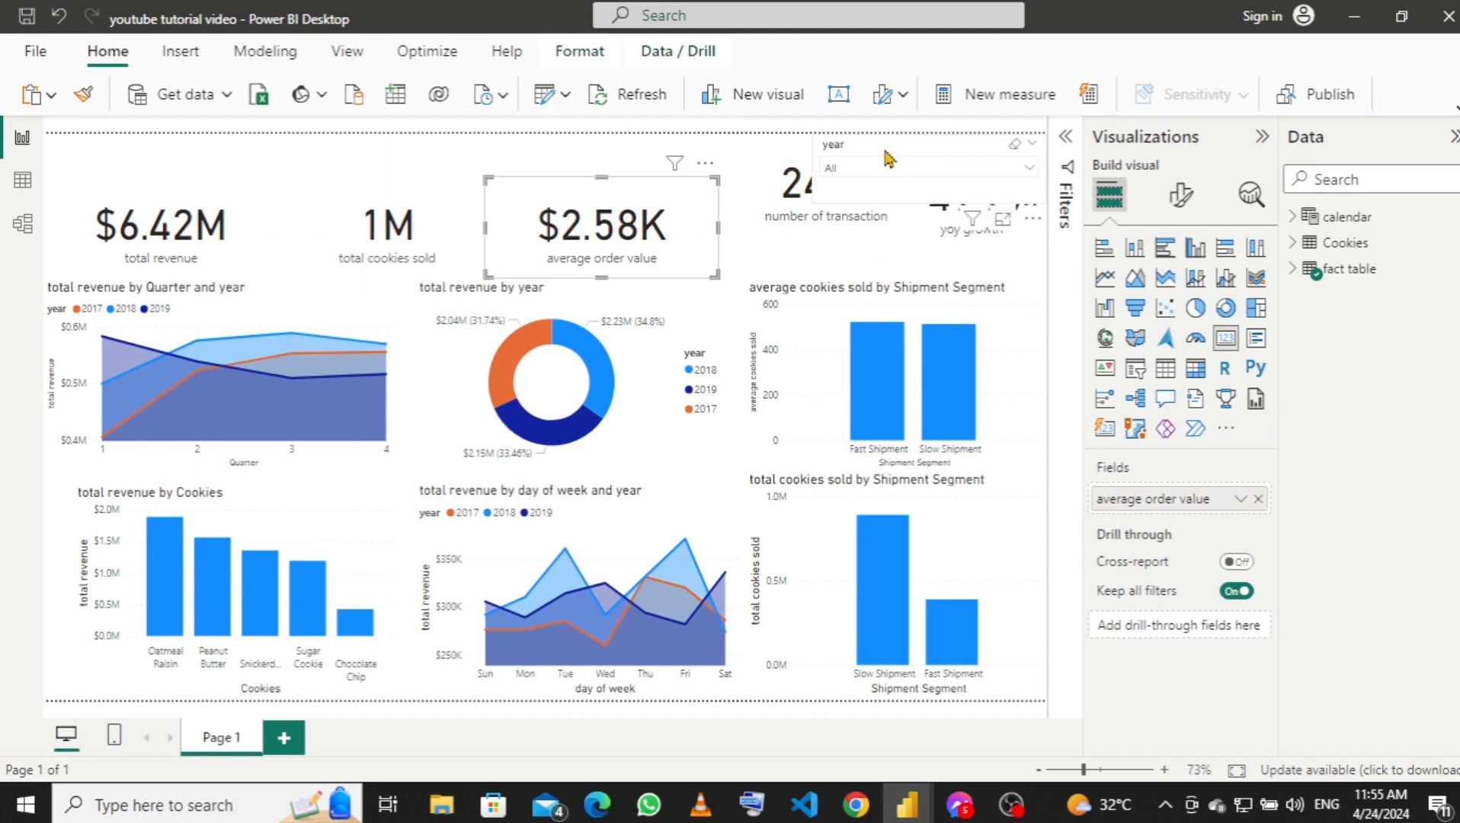
pyautogui.moveTo(877, 150); pyautogui.dragTo(392, 161)
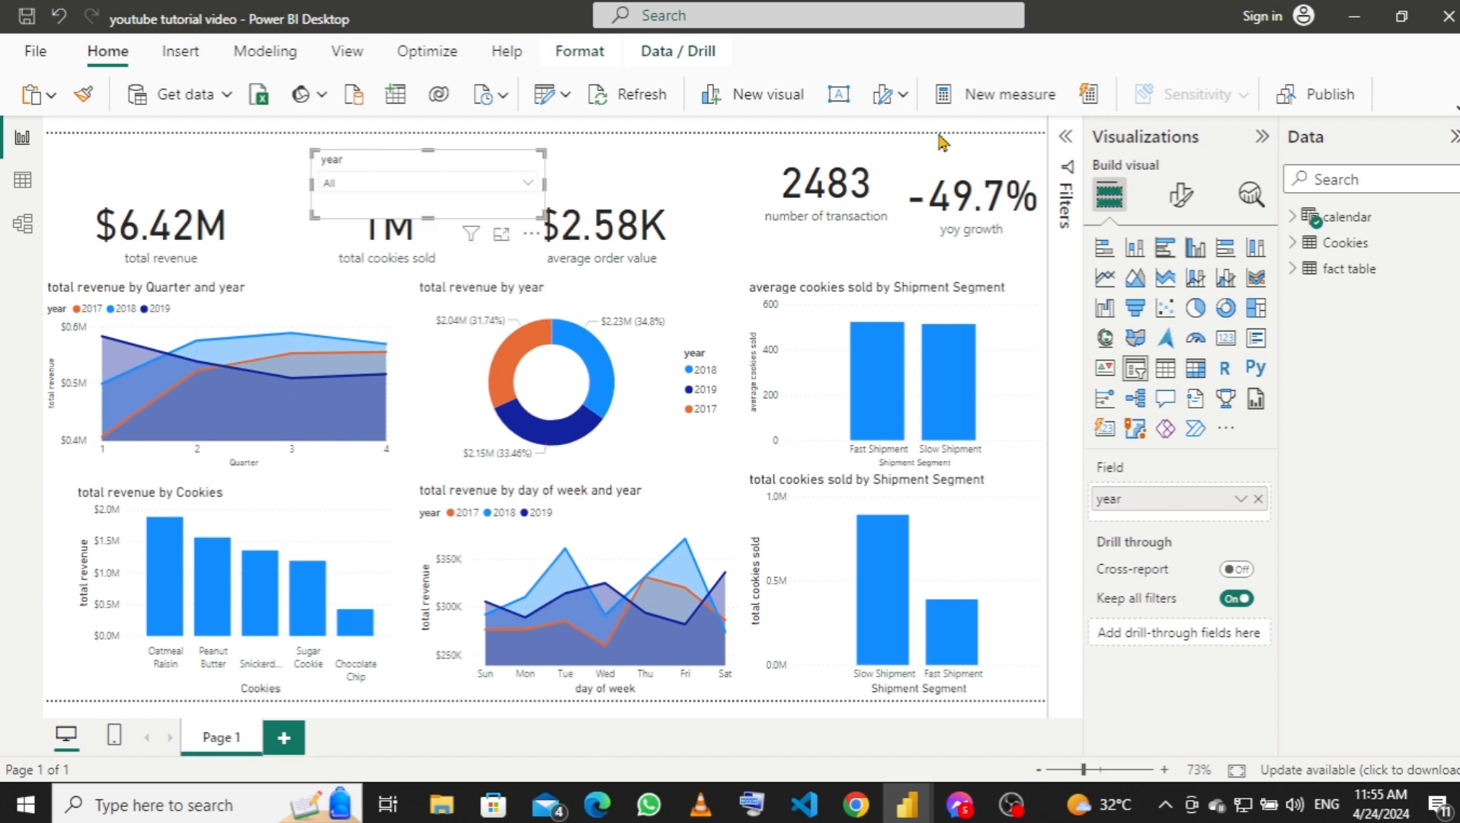
pyautogui.moveTo(859, 155); pyautogui.dragTo(827, 187)
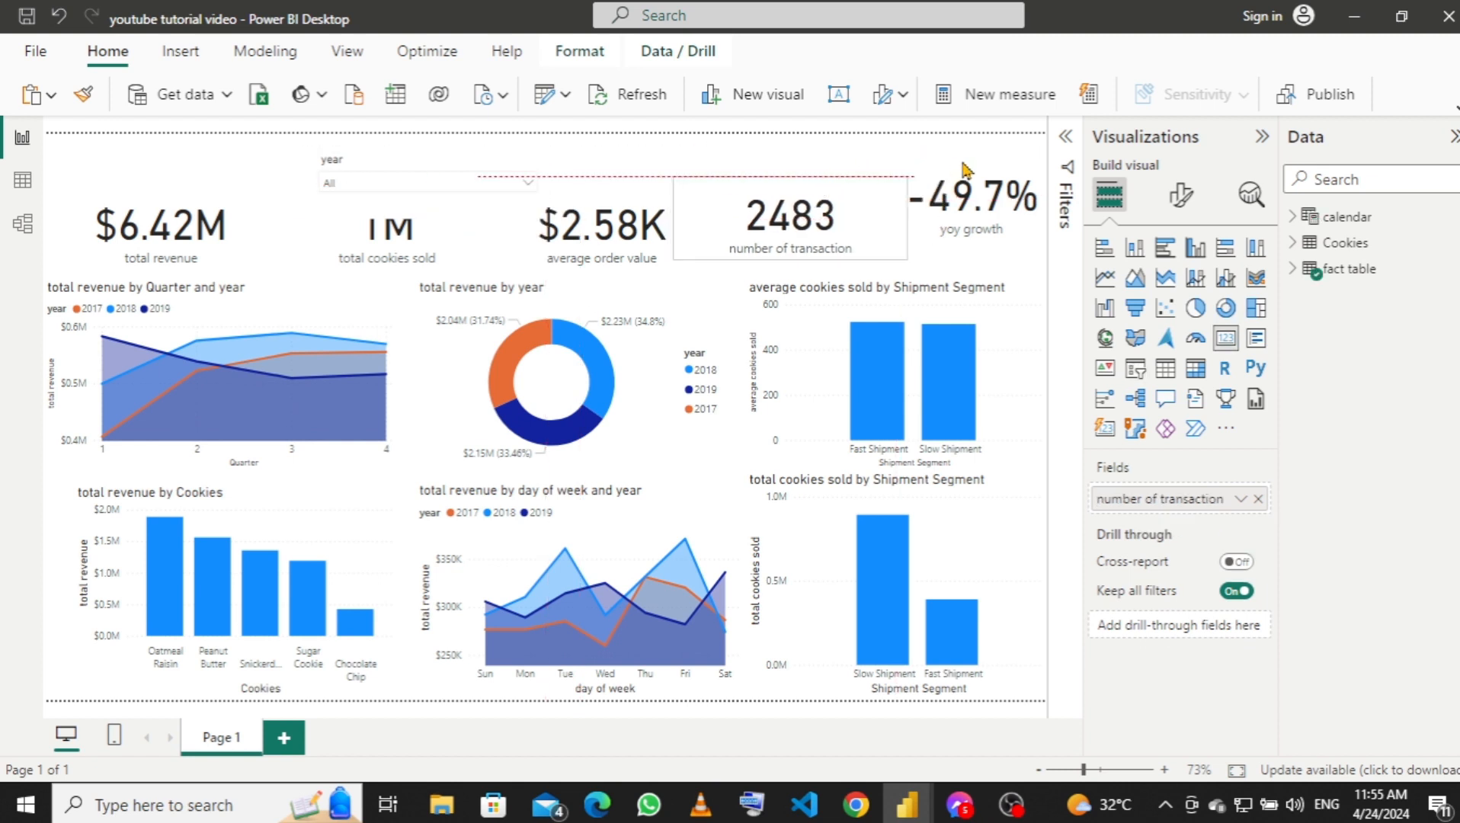
pyautogui.moveTo(968, 172); pyautogui.dragTo(975, 194)
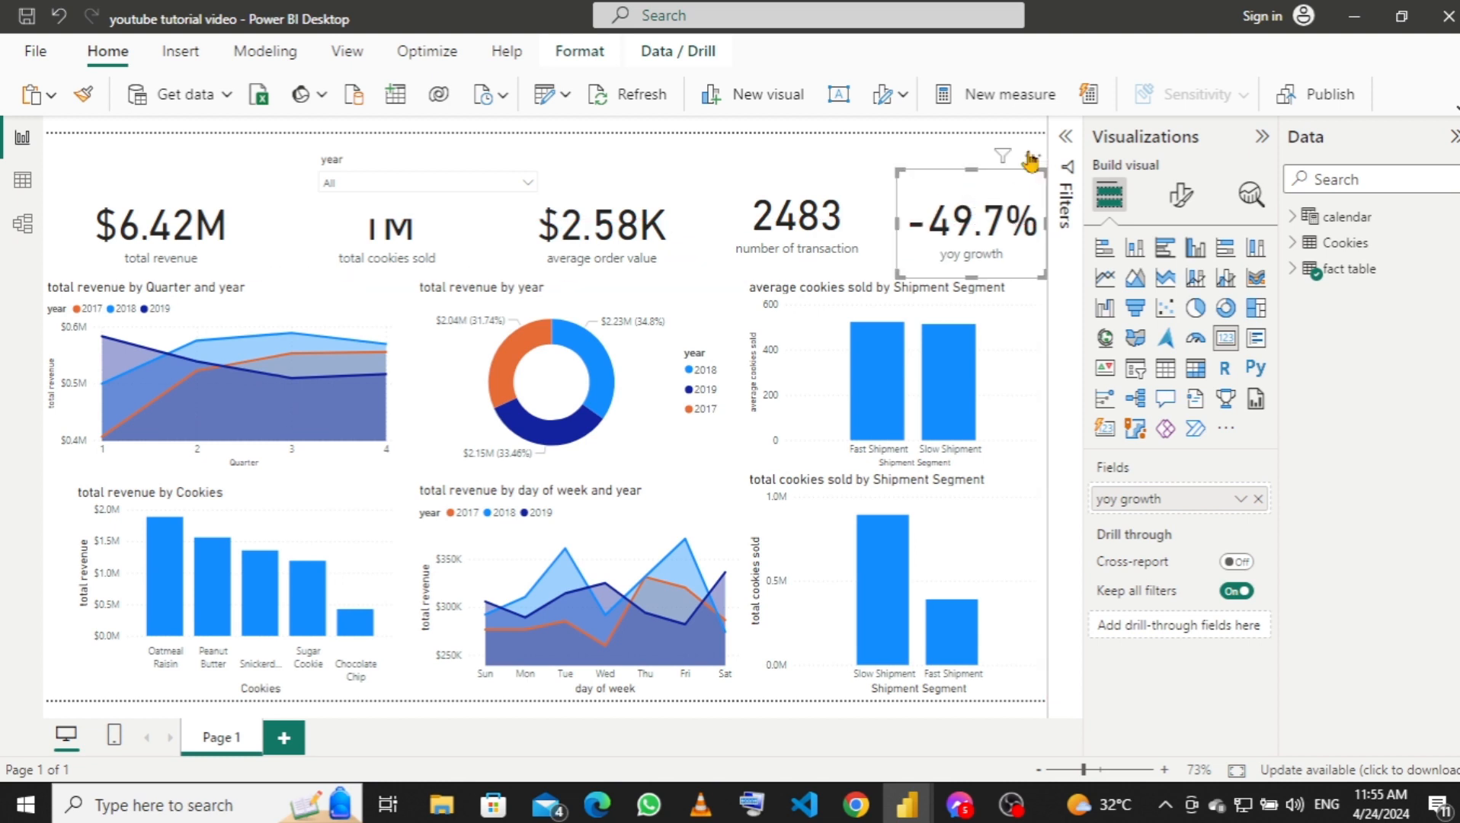
# Widen the total revenue by Cookies chart to the page's left edge and lower its top edge to leave a gap below the quarterly chart.
pyautogui.click(1262, 141)
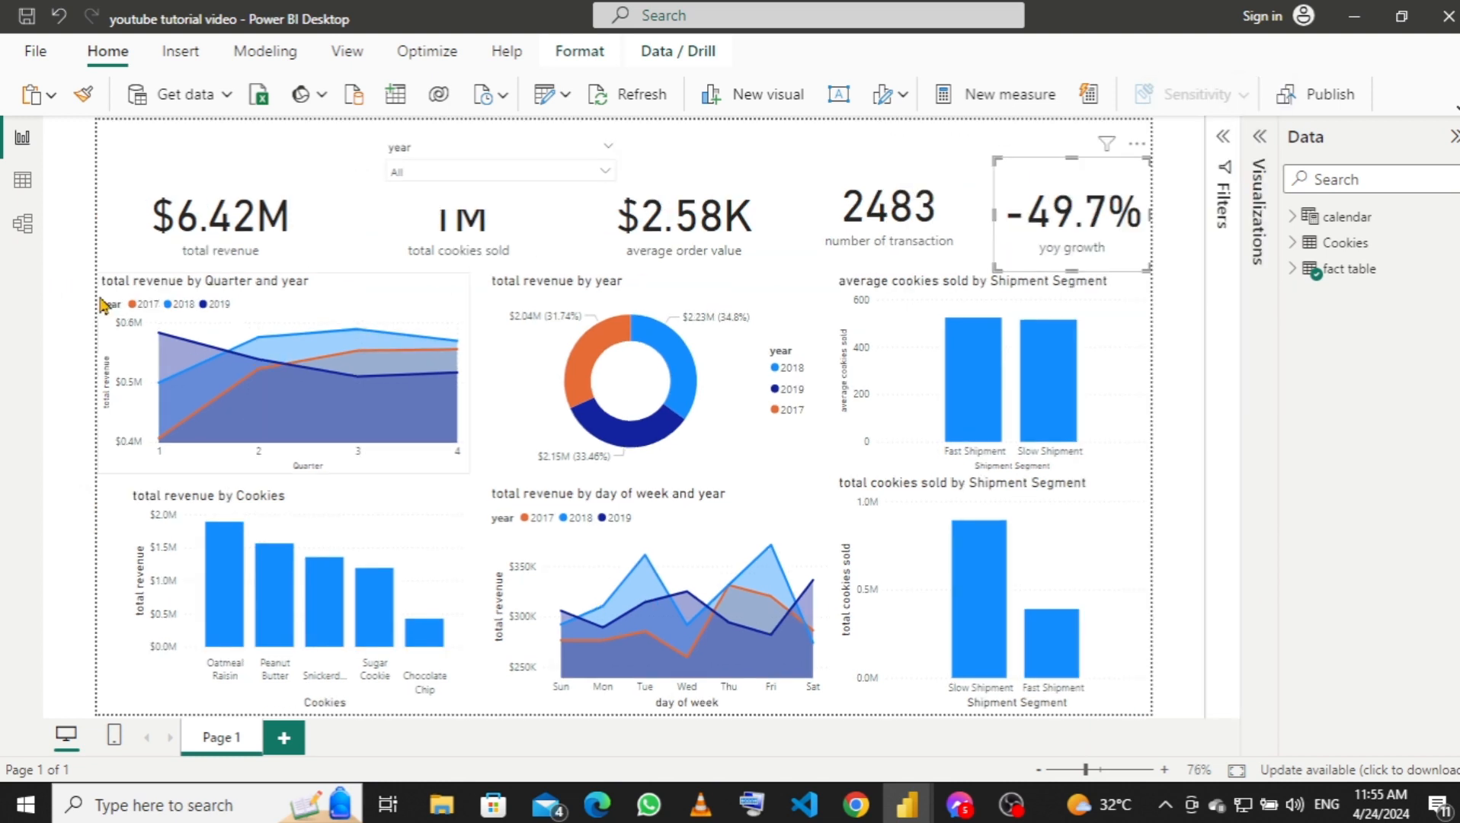
pyautogui.click(267, 196)
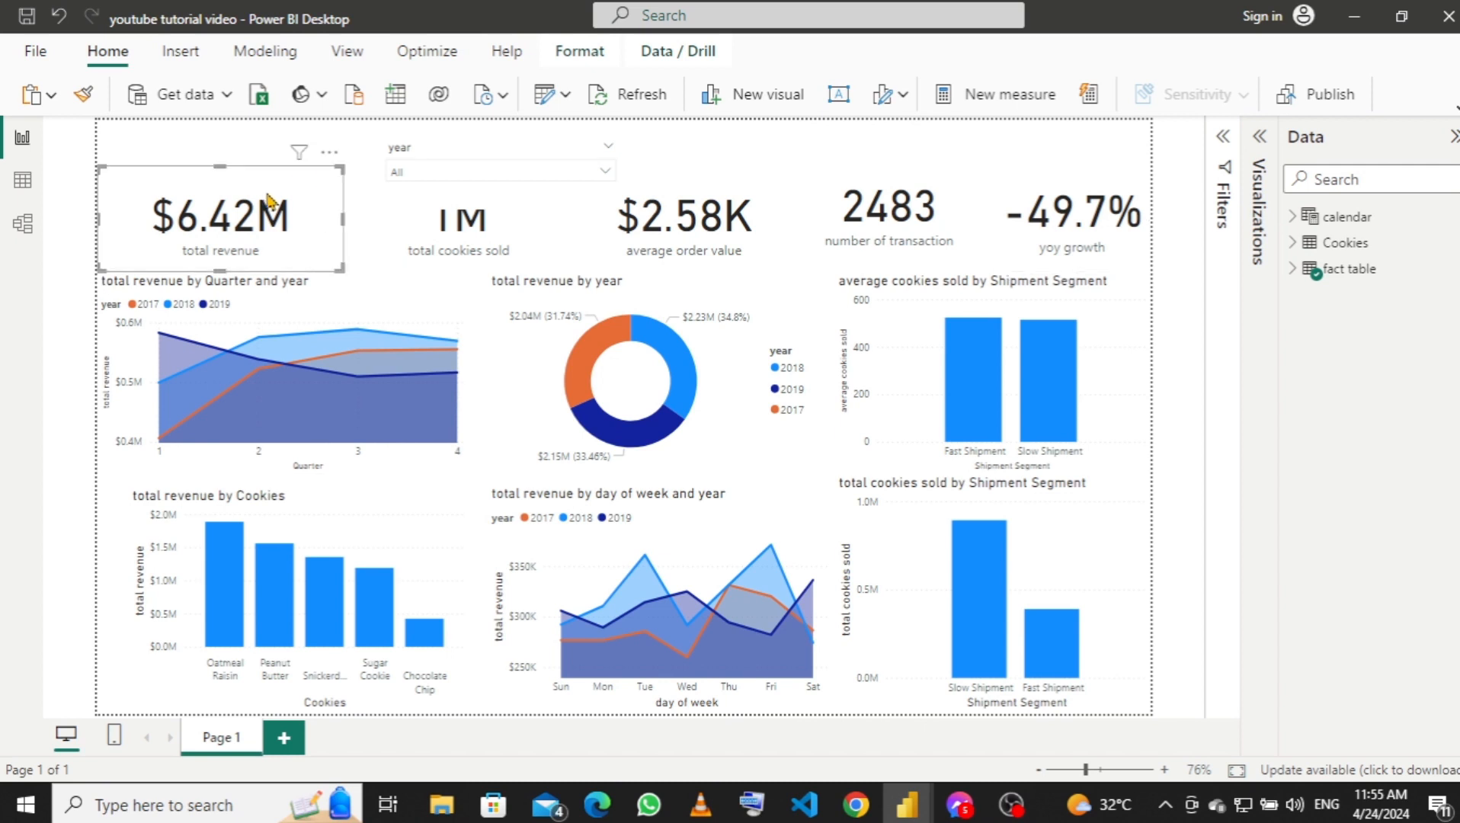
pyautogui.click(381, 531)
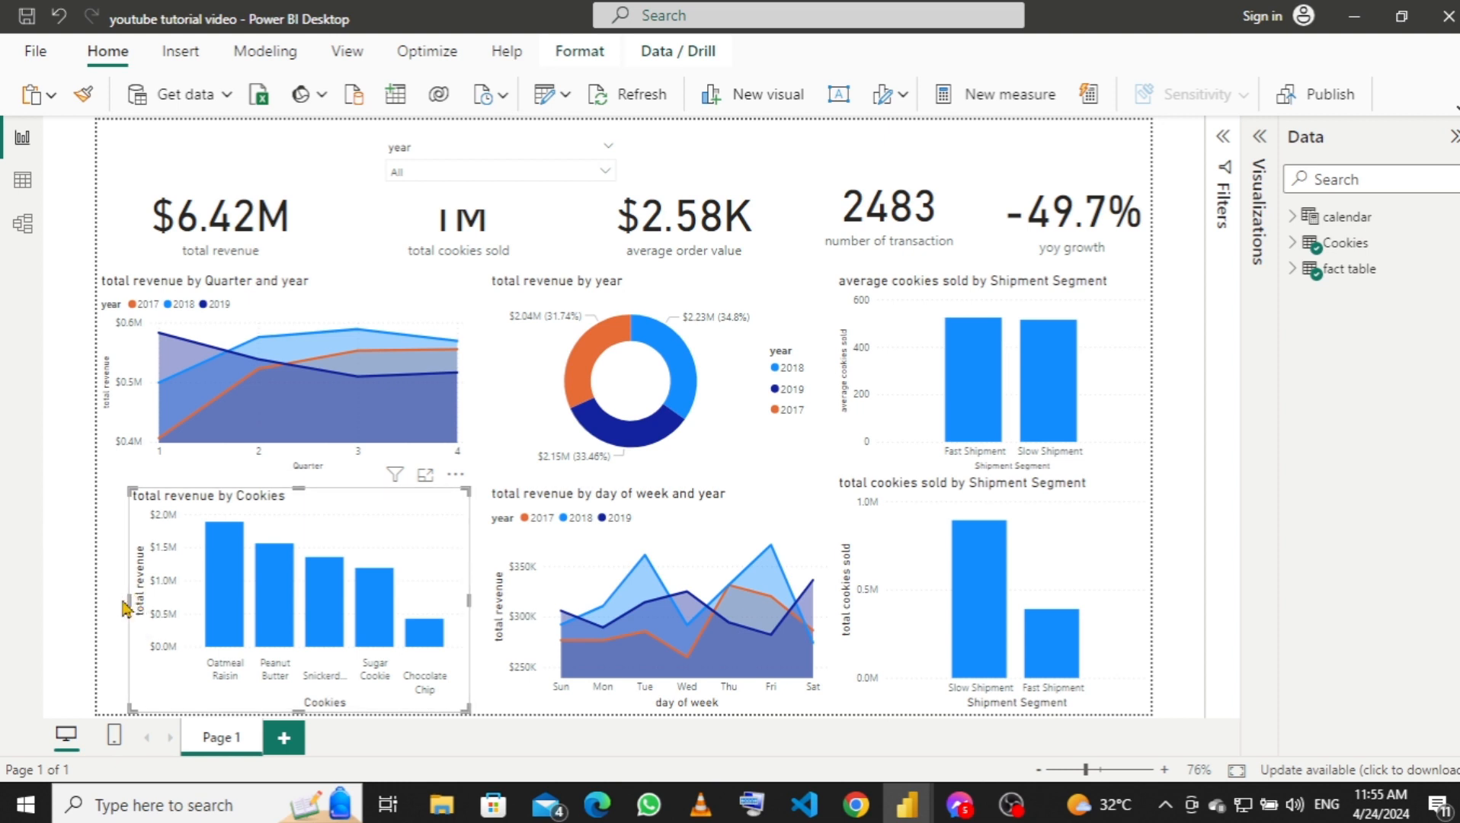
pyautogui.moveTo(74, 600); pyautogui.dragTo(62, 595)
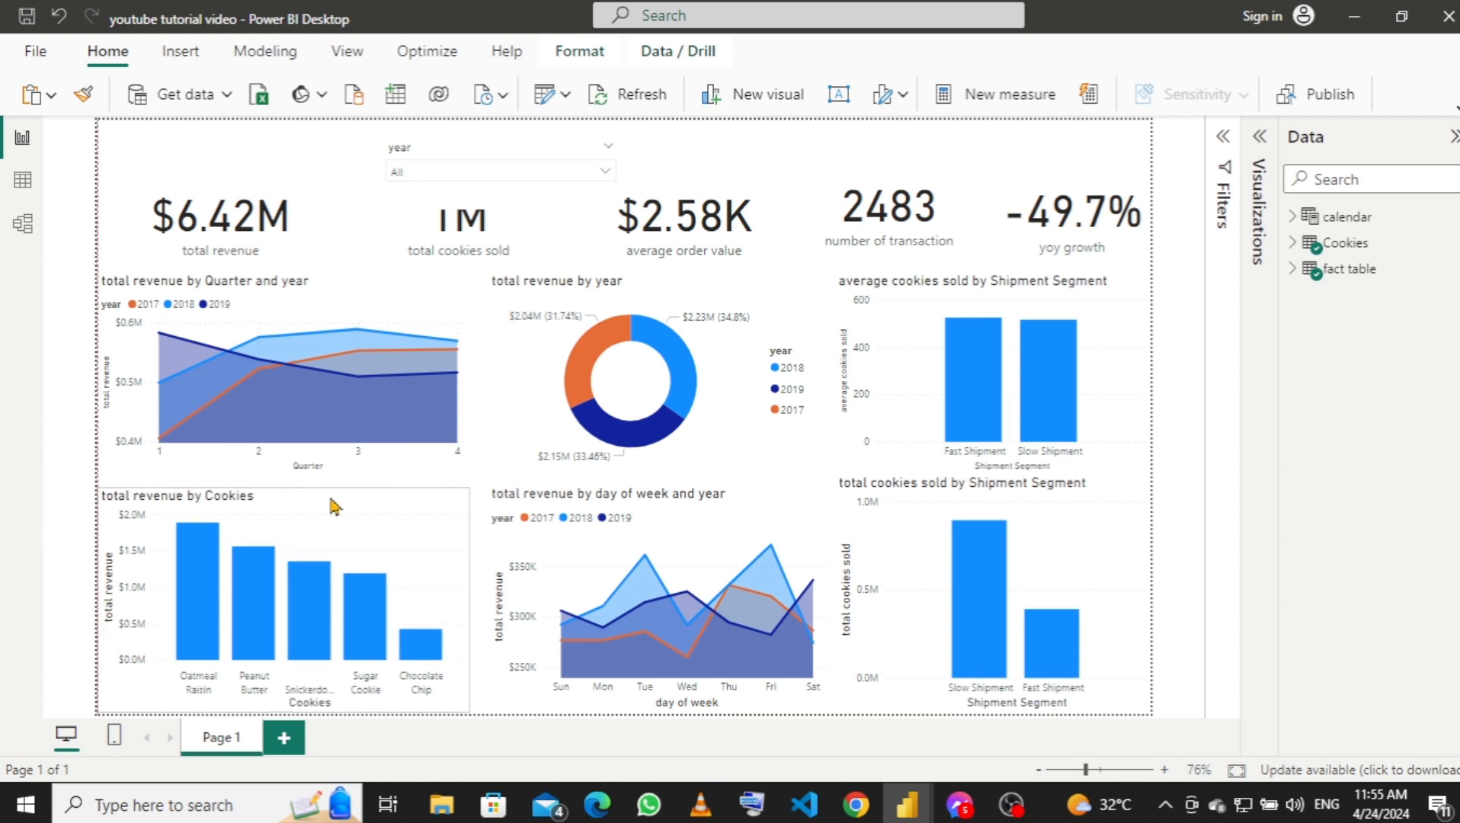
pyautogui.moveTo(281, 495); pyautogui.dragTo(280, 525)
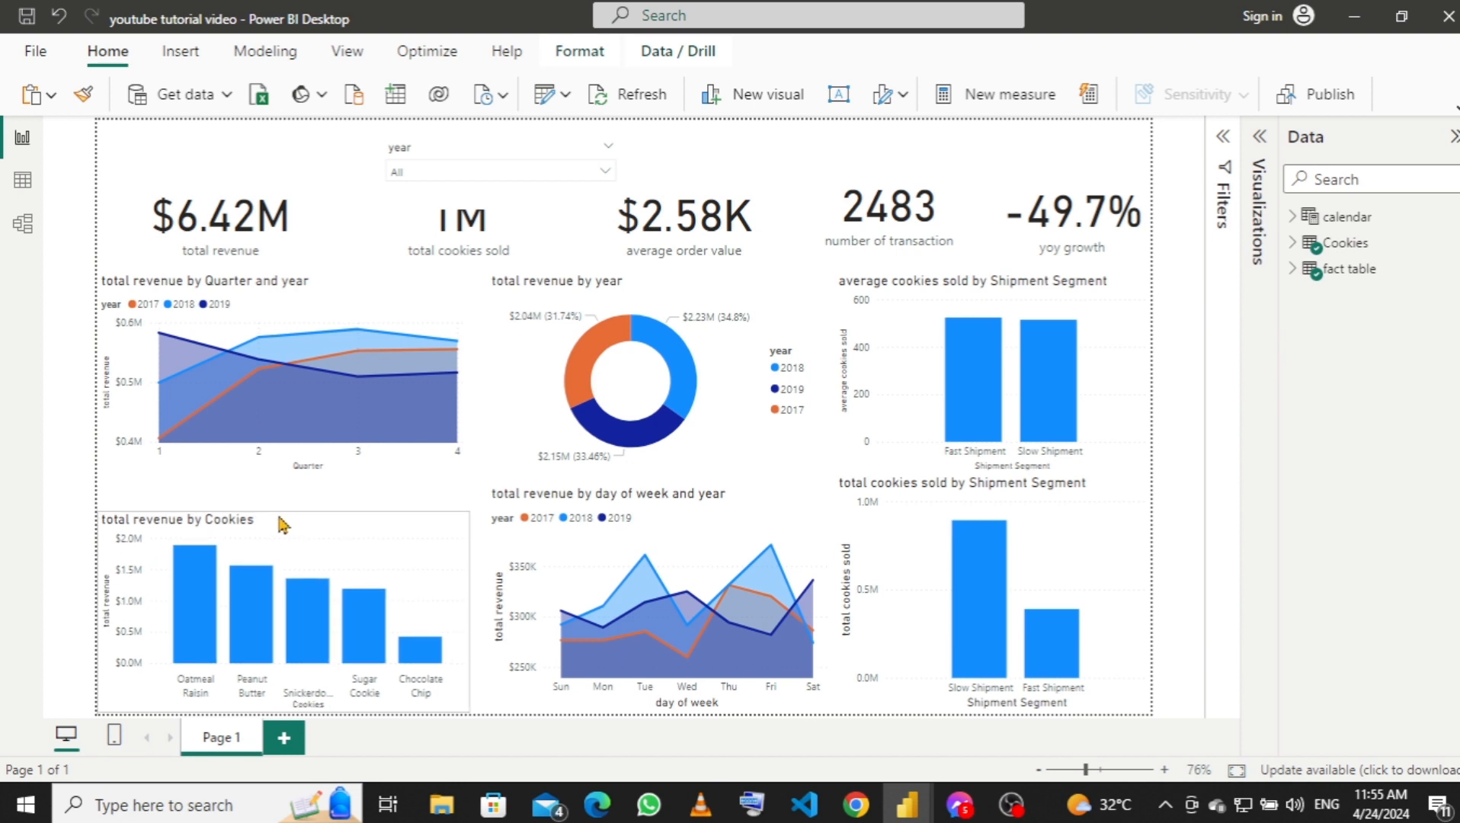
# Lower the top edges of the day-of-week and total cookies sold by Shipment Segment charts level with the total revenue by Cookies chart.
pyautogui.click(691, 520)
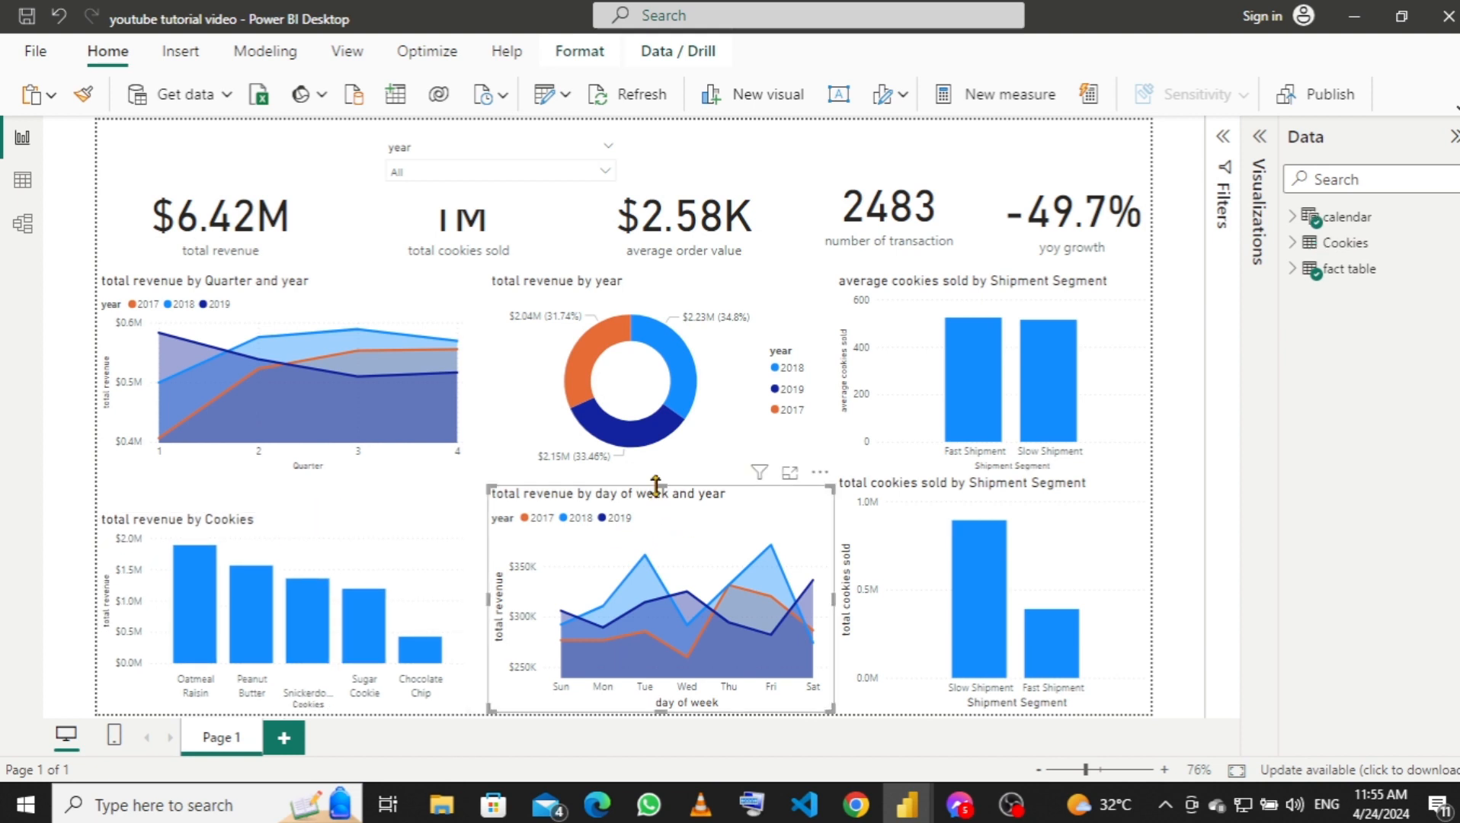
pyautogui.moveTo(656, 485); pyautogui.dragTo(662, 512)
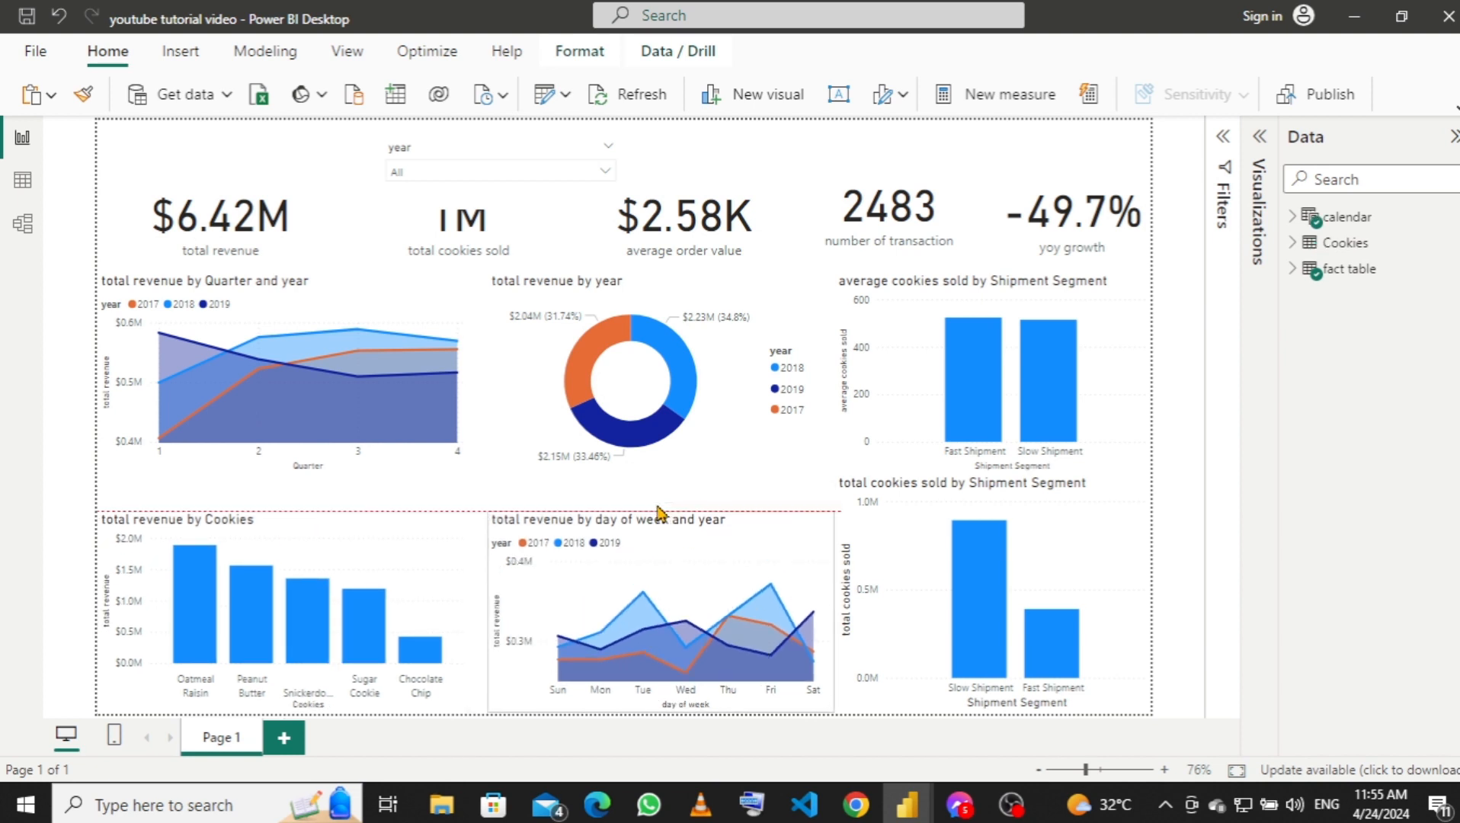
pyautogui.click(1082, 625)
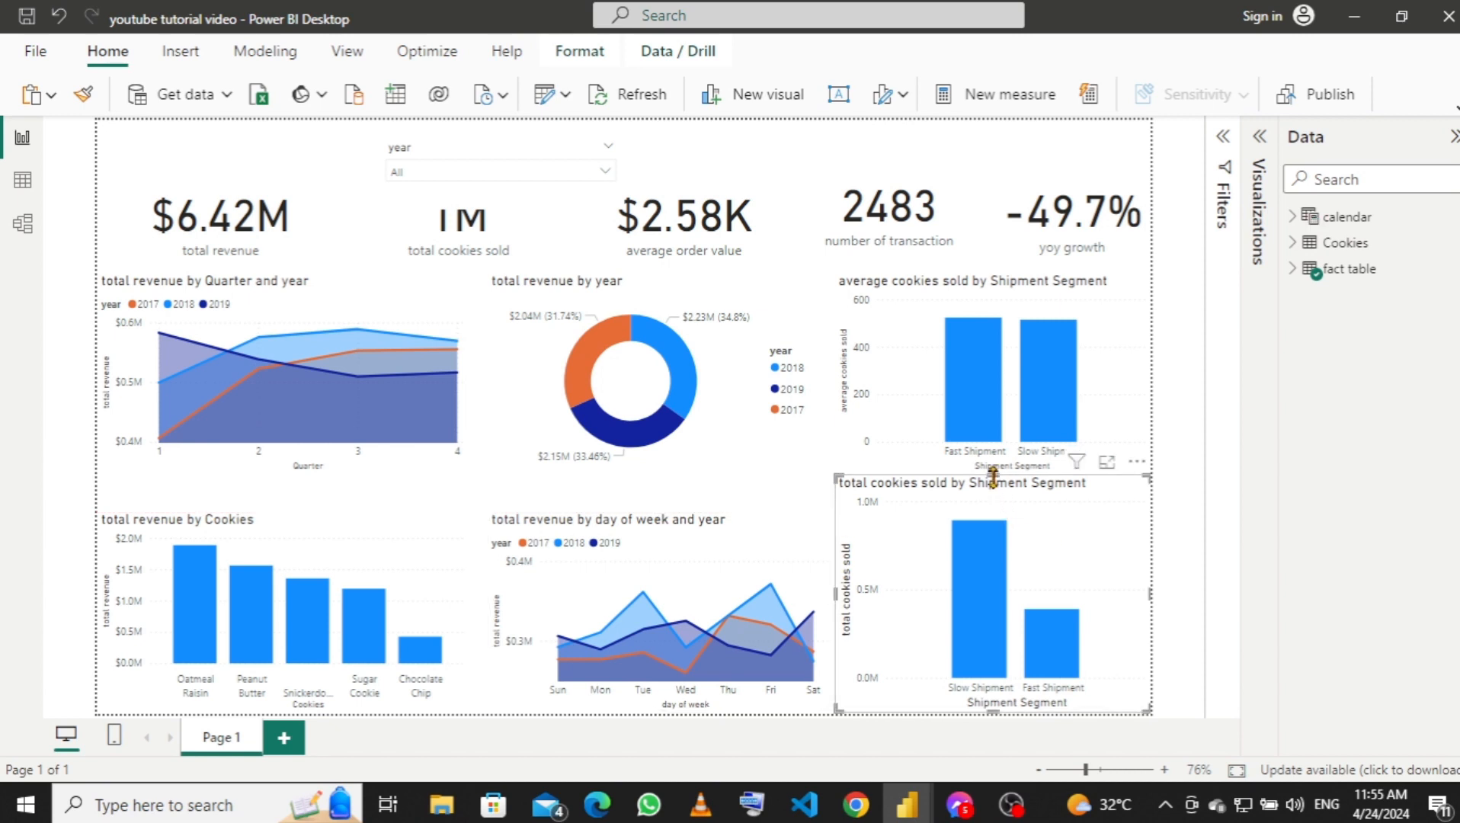
# Shorten the total cookies sold by Shipment Segment chart and lower the tops of the three middle-row charts to line up.
pyautogui.moveTo(993, 474); pyautogui.dragTo(1004, 527)
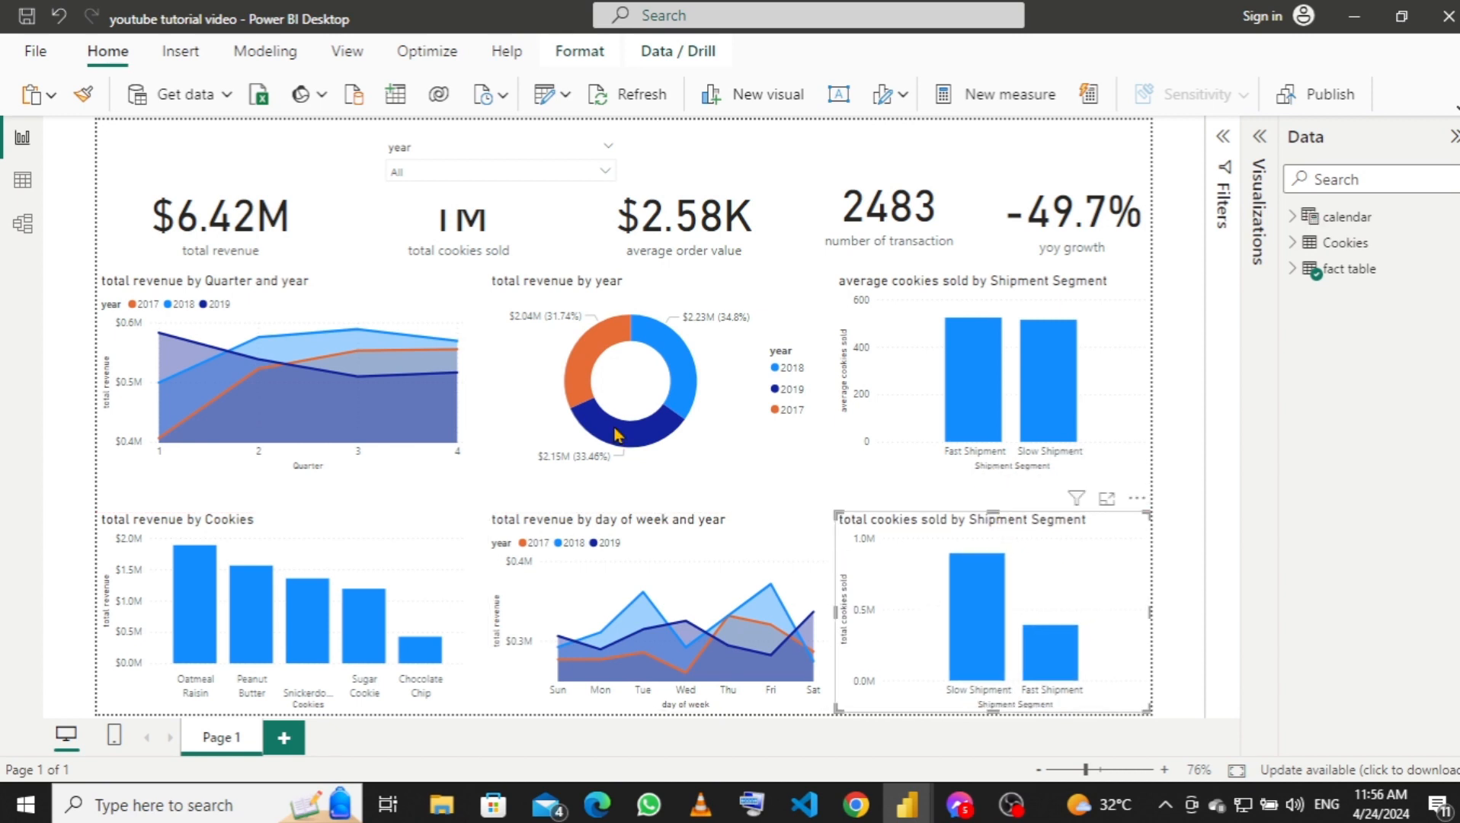
pyautogui.click(317, 278)
pyautogui.moveTo(333, 296); pyautogui.dragTo(336, 332)
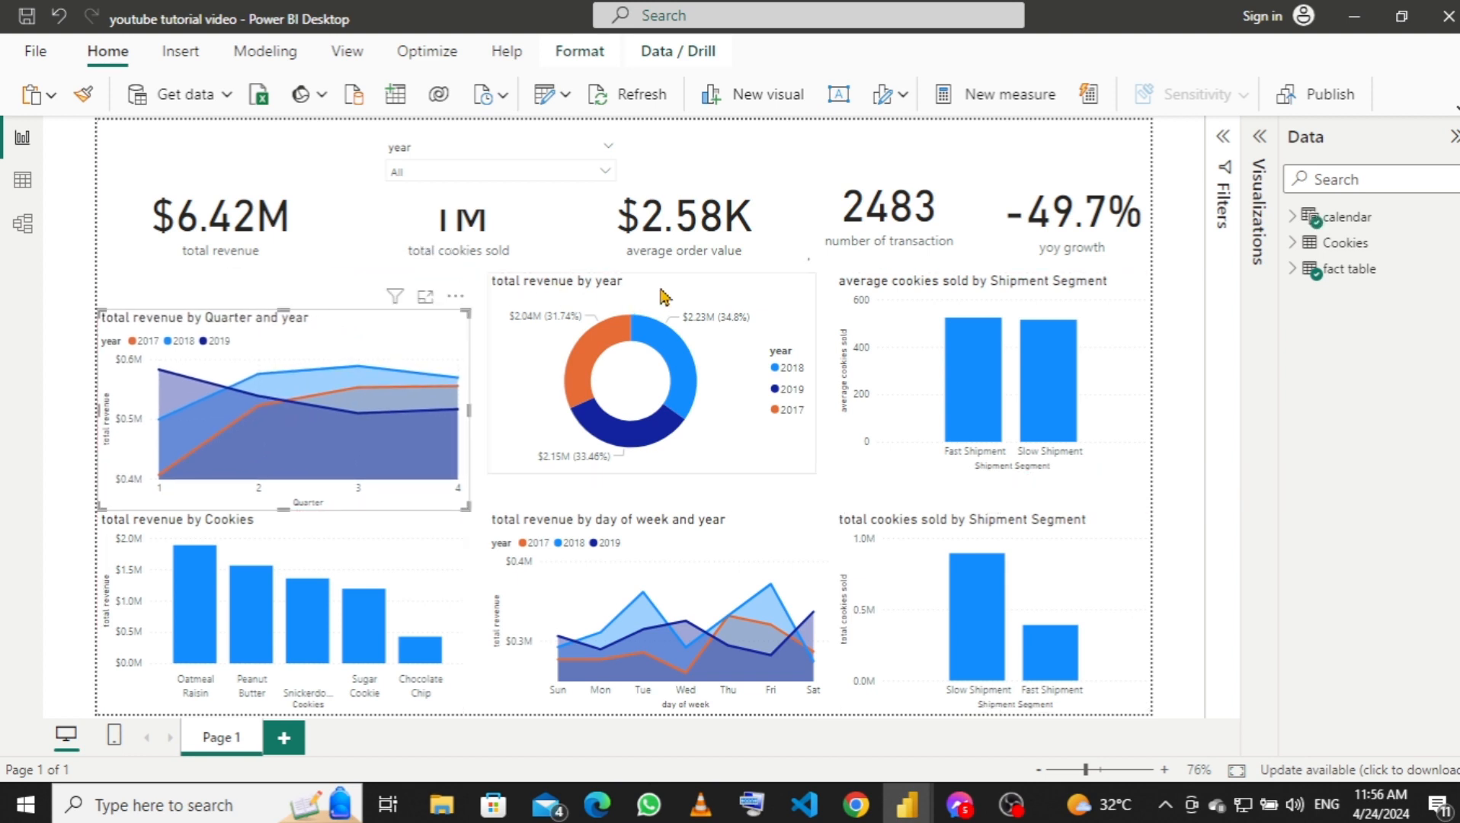
pyautogui.click(670, 293)
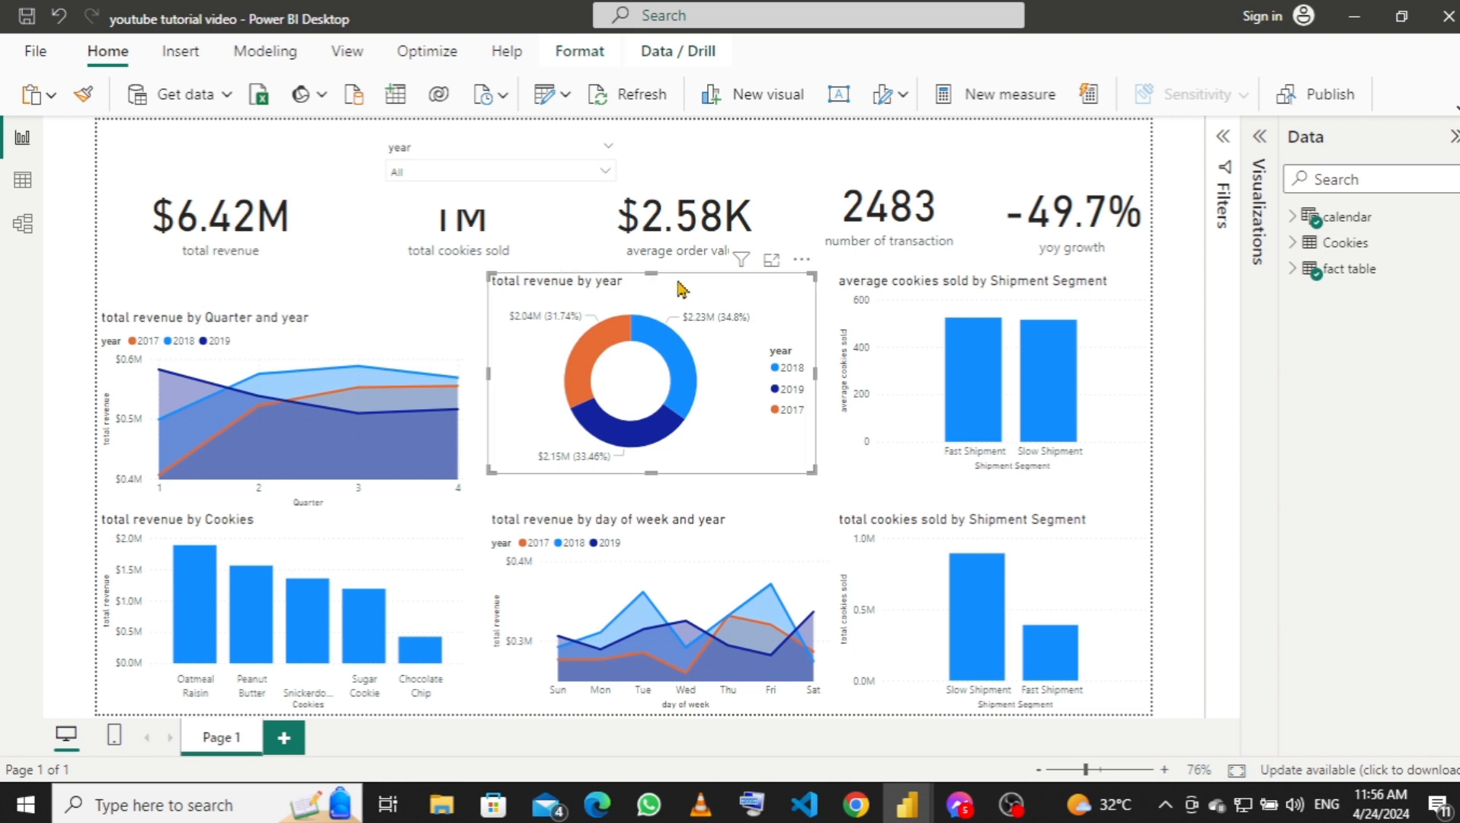
pyautogui.moveTo(677, 284); pyautogui.dragTo(897, 303)
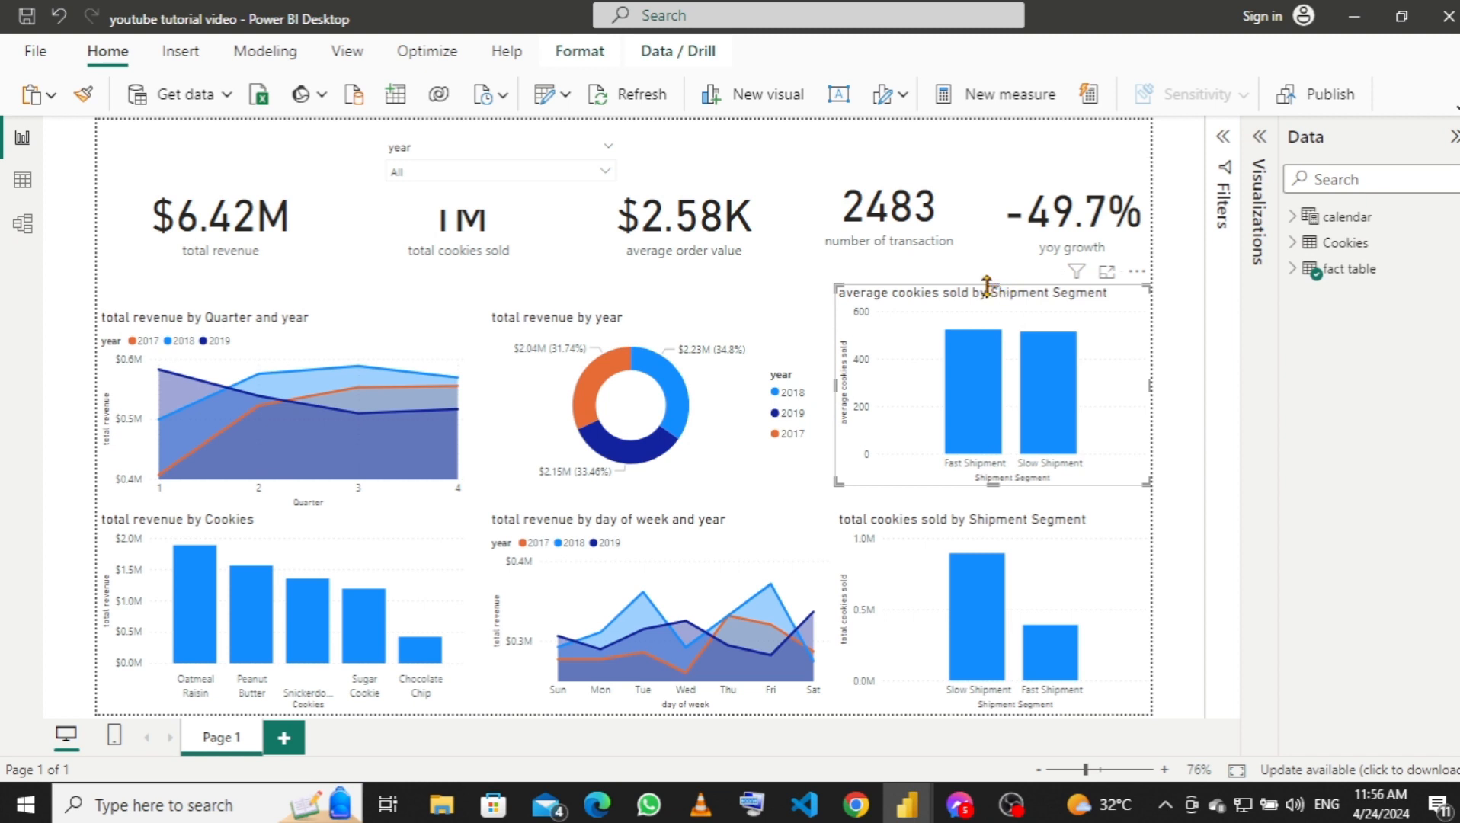
pyautogui.moveTo(987, 284)
pyautogui.mouseDown()
pyautogui.moveTo(989, 319)
pyautogui.moveTo(978, 311)
pyautogui.mouseUp()
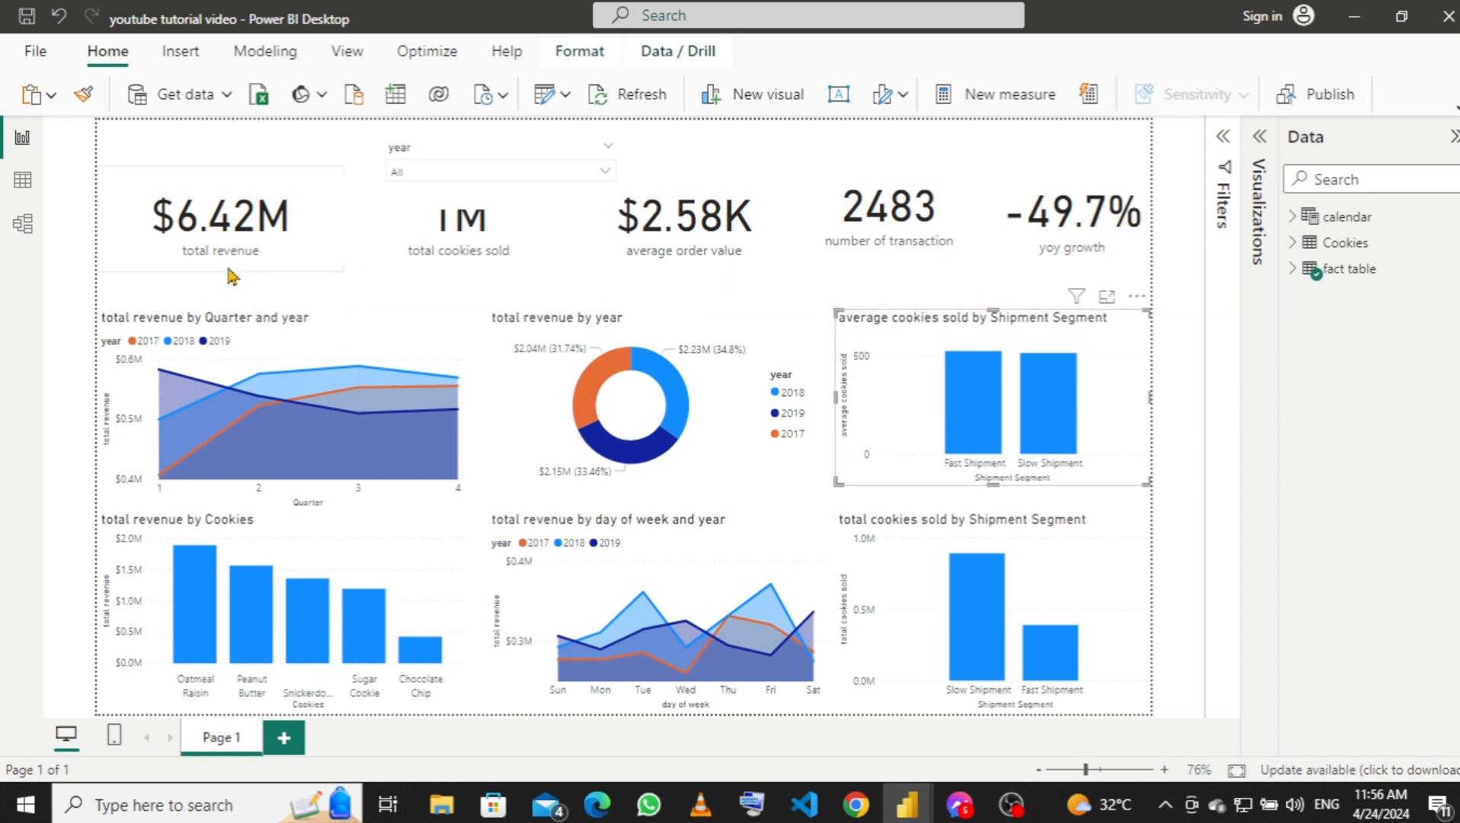
# Lower the total revenue card to sit just above the charts and reduce its width.
pyautogui.click(263, 188)
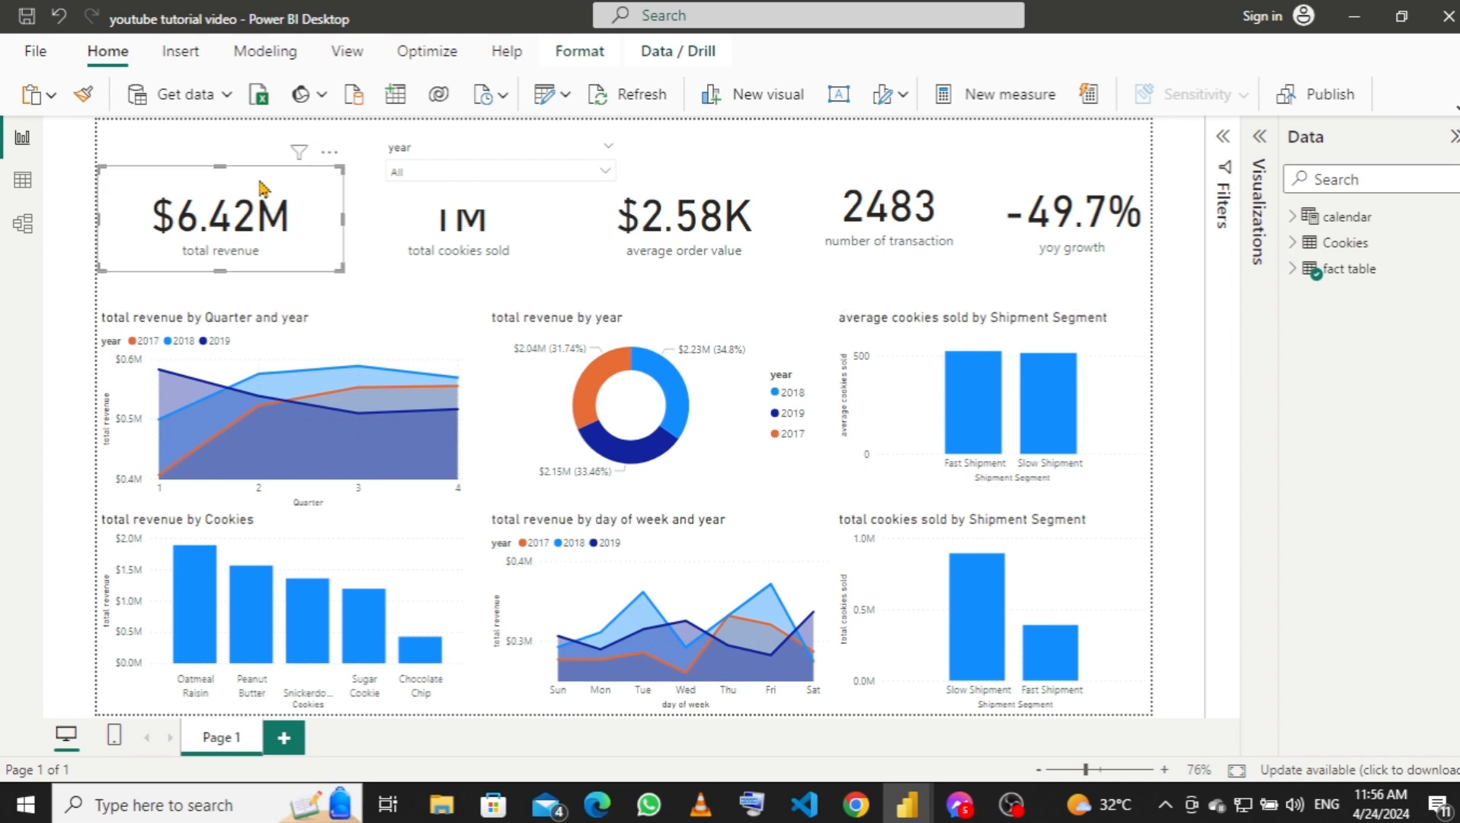
pyautogui.moveTo(268, 202); pyautogui.dragTo(329, 226)
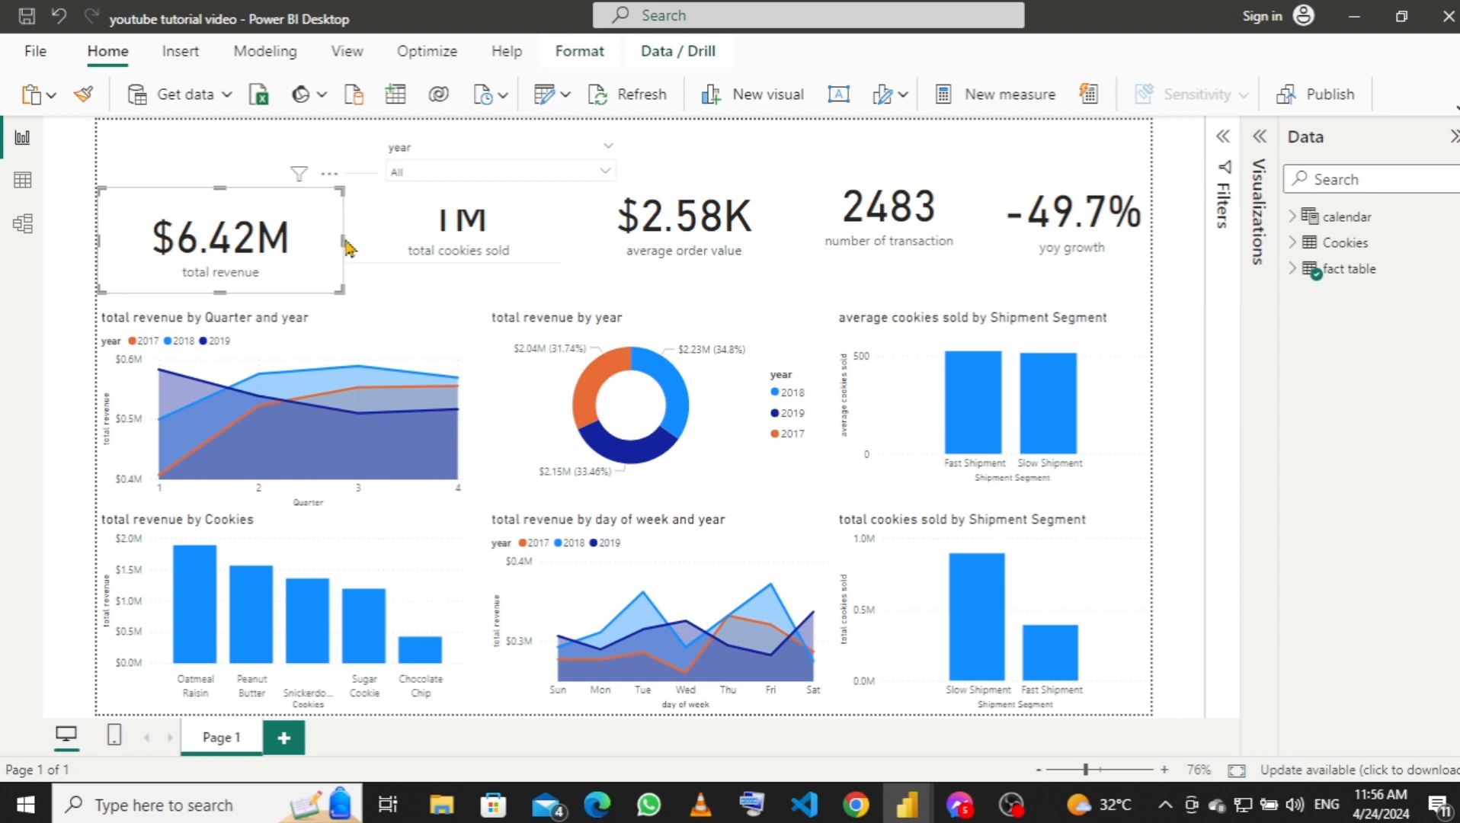
pyautogui.moveTo(344, 250); pyautogui.dragTo(301, 246)
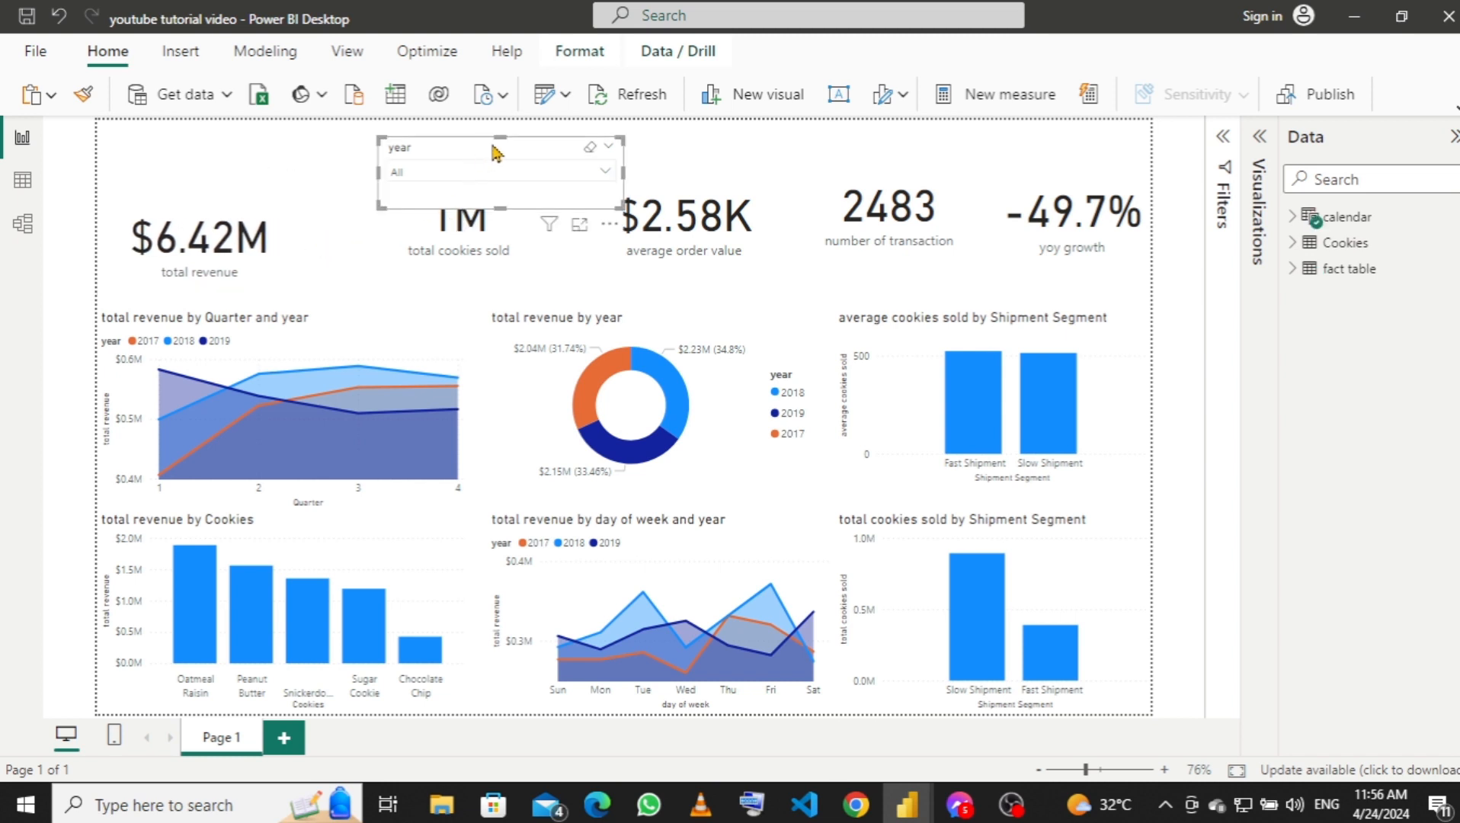
# Move the year slicer above the number of transaction card, then lower and narrow the total cookies sold card beside total revenue.
pyautogui.moveTo(492, 157); pyautogui.dragTo(825, 143)
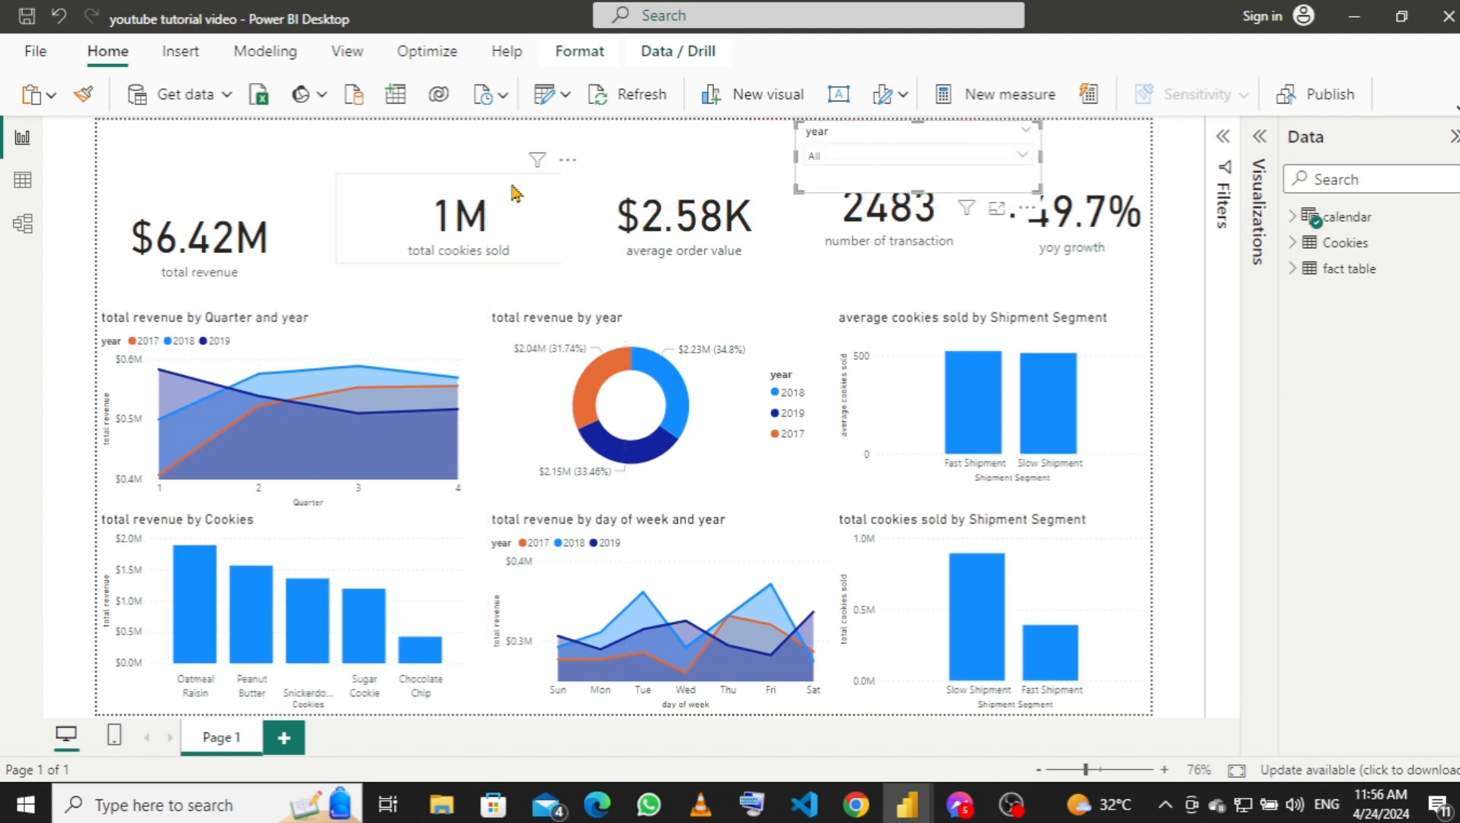
pyautogui.moveTo(512, 193); pyautogui.dragTo(483, 208)
pyautogui.click(452, 199)
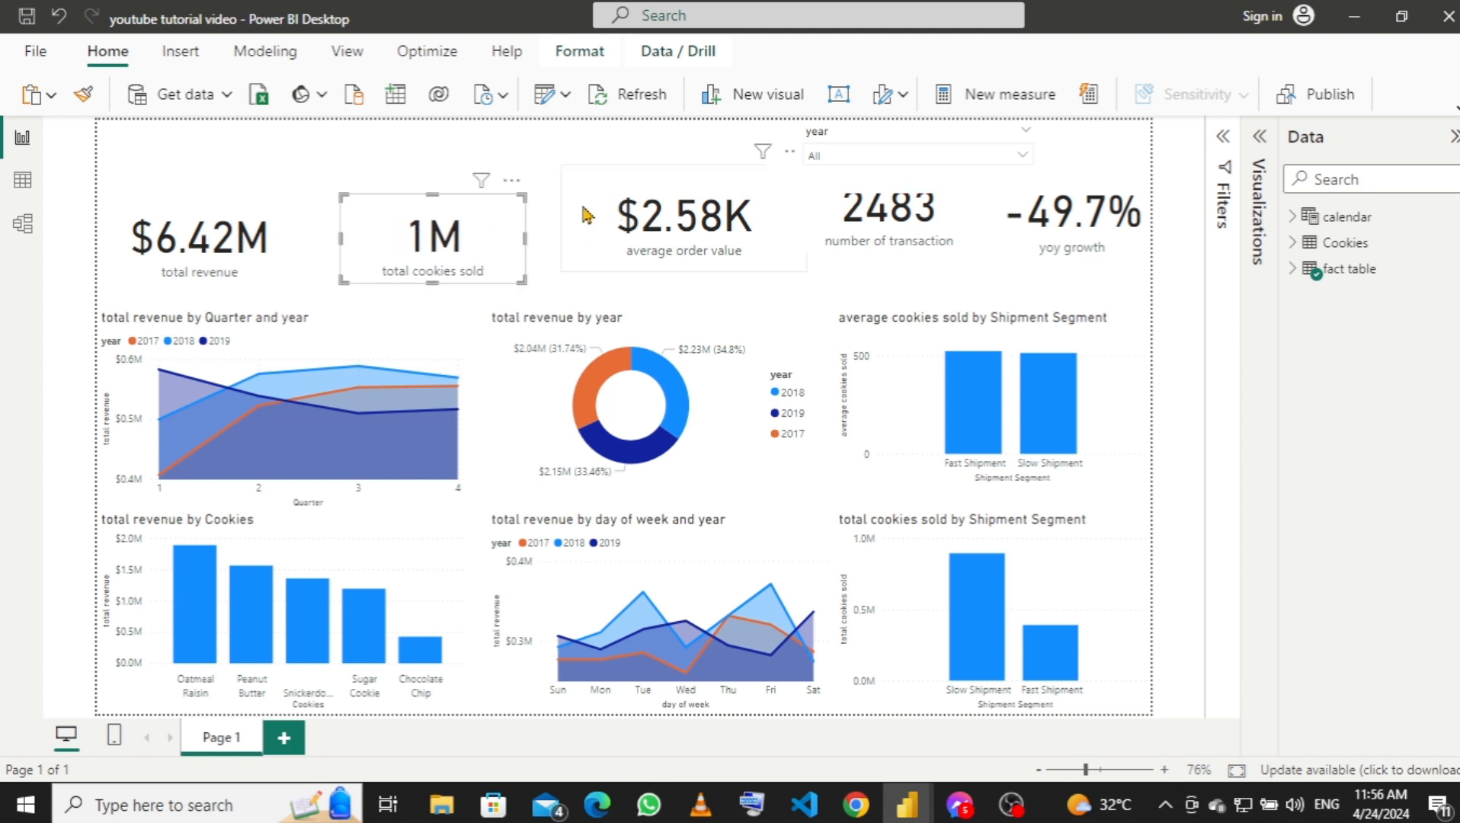
# Line up the average order value and number of transaction cards with the total cookies sold card and narrow both.
pyautogui.moveTo(586, 215); pyautogui.dragTo(577, 231)
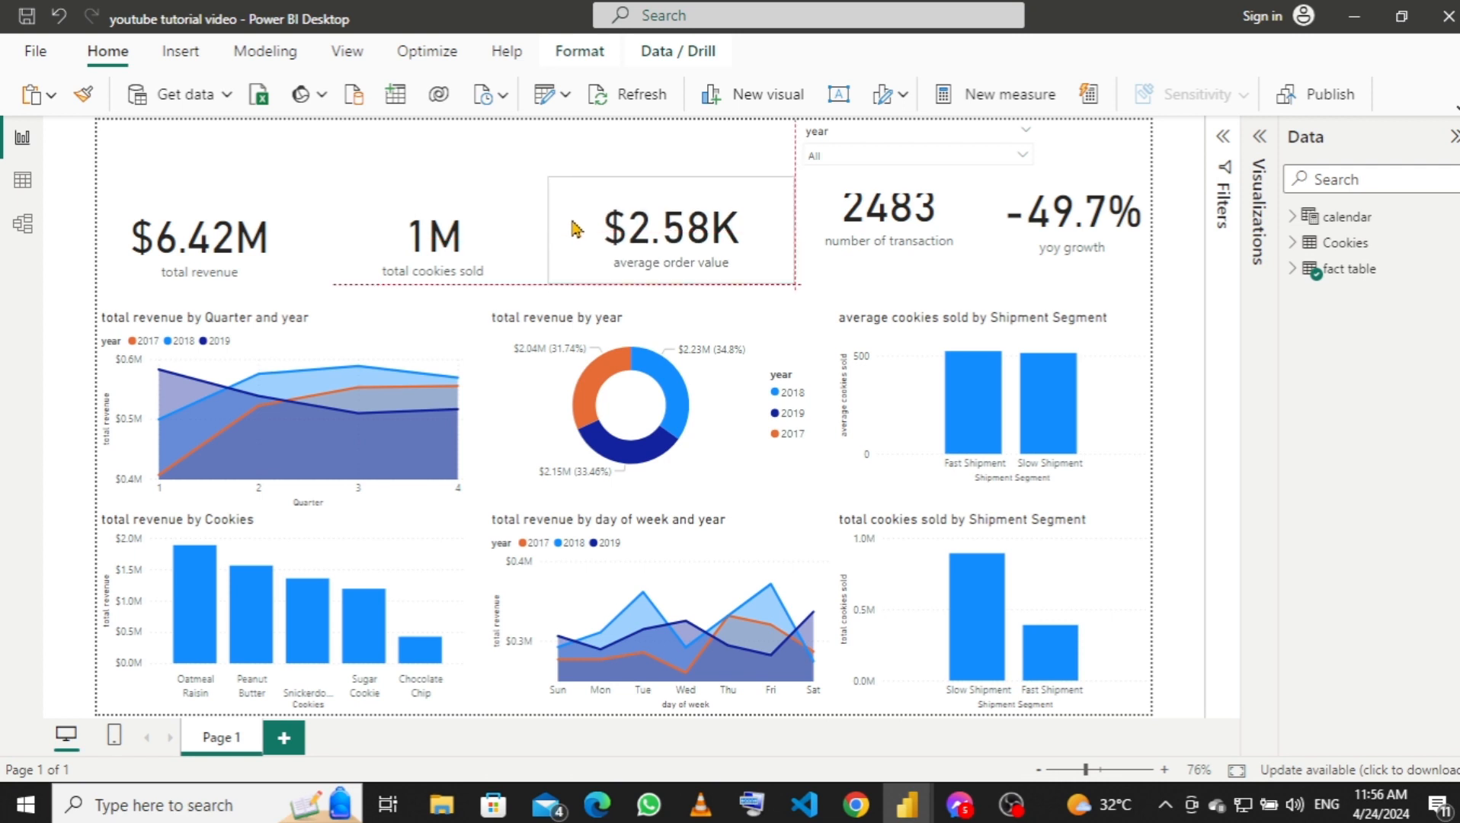
pyautogui.moveTo(665, 177); pyautogui.dragTo(685, 205)
pyautogui.click(801, 238)
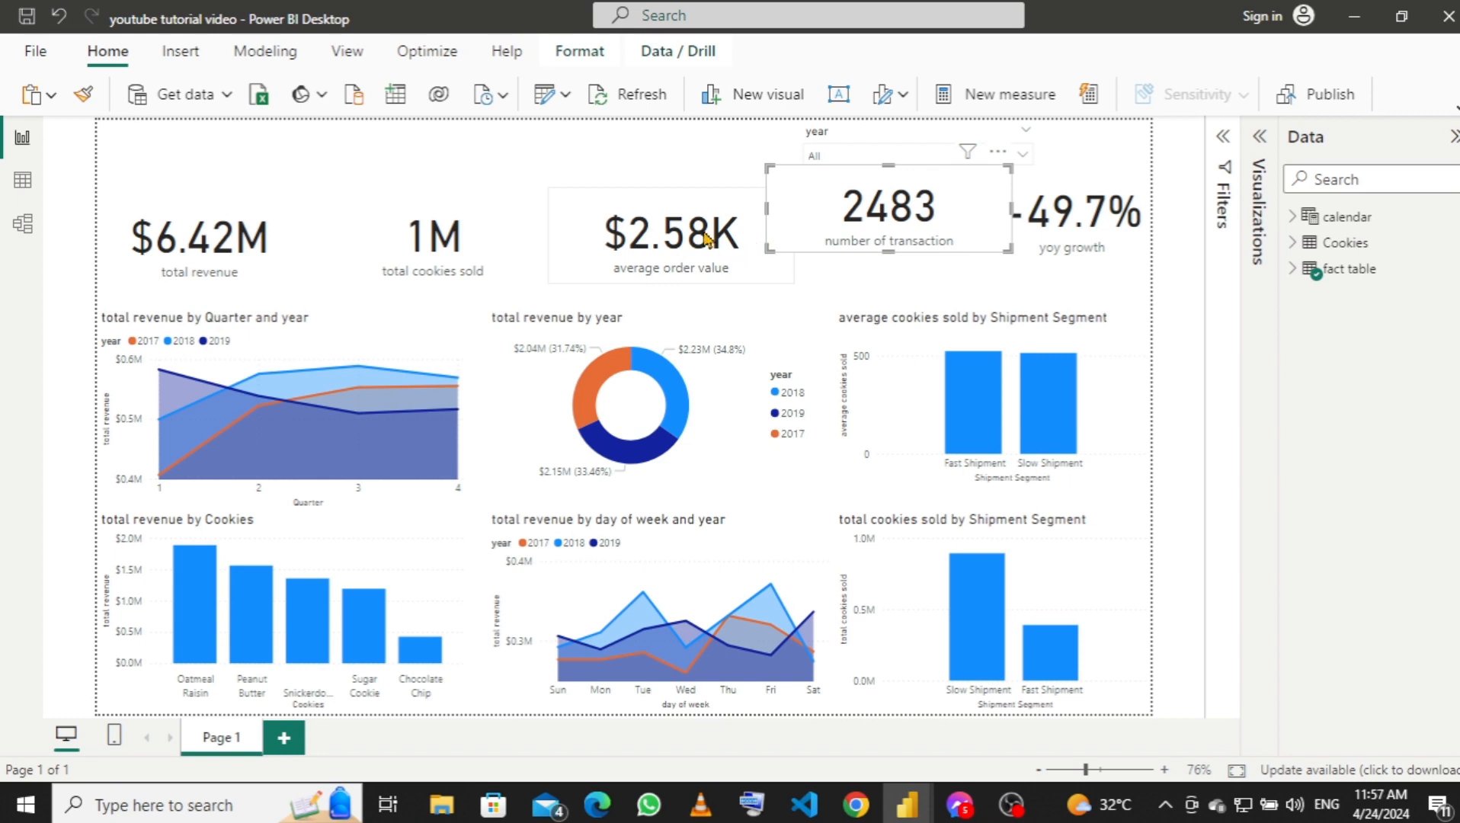
pyautogui.click(766, 222)
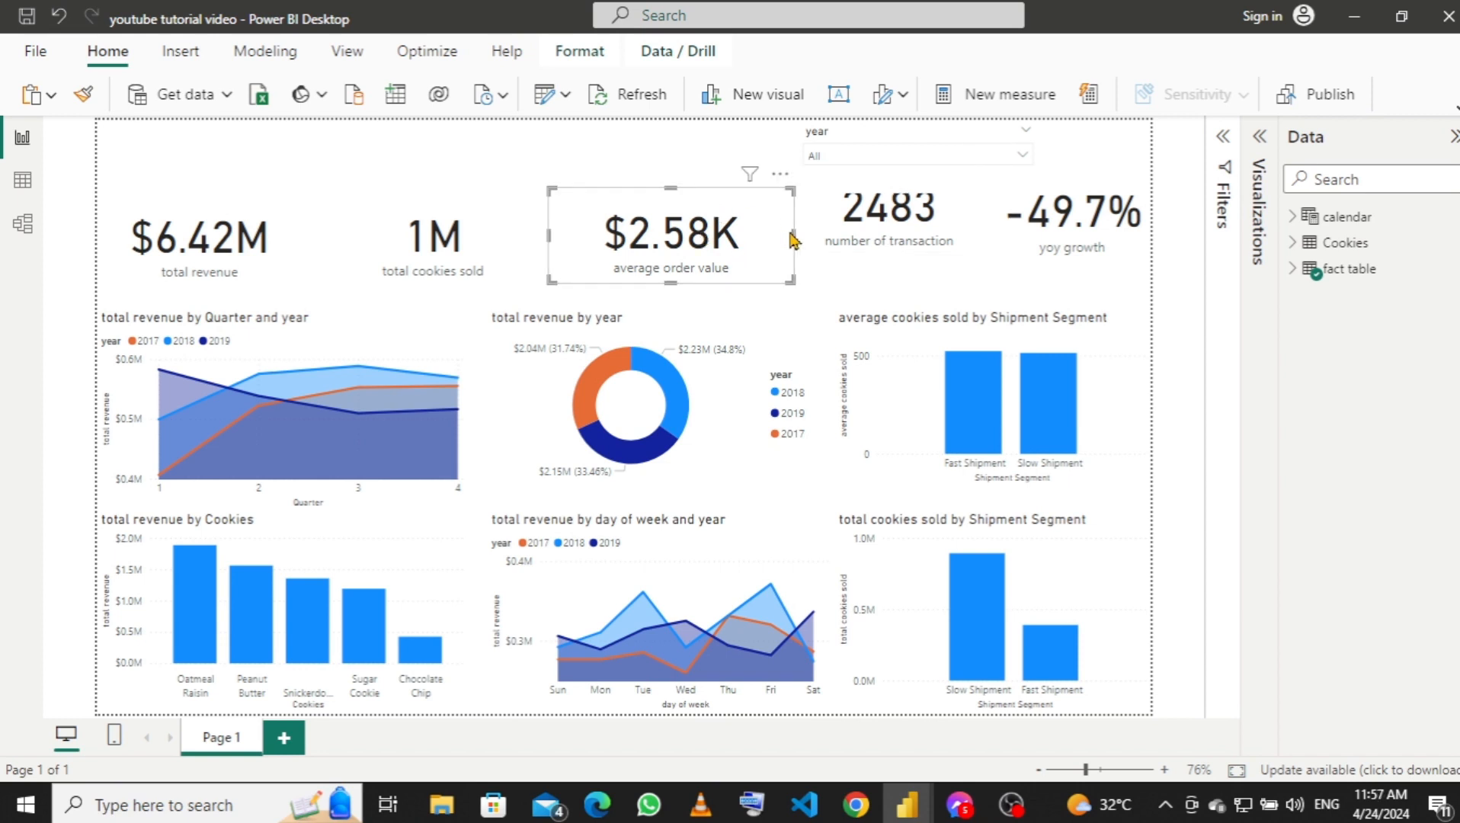
pyautogui.moveTo(793, 239); pyautogui.dragTo(762, 229)
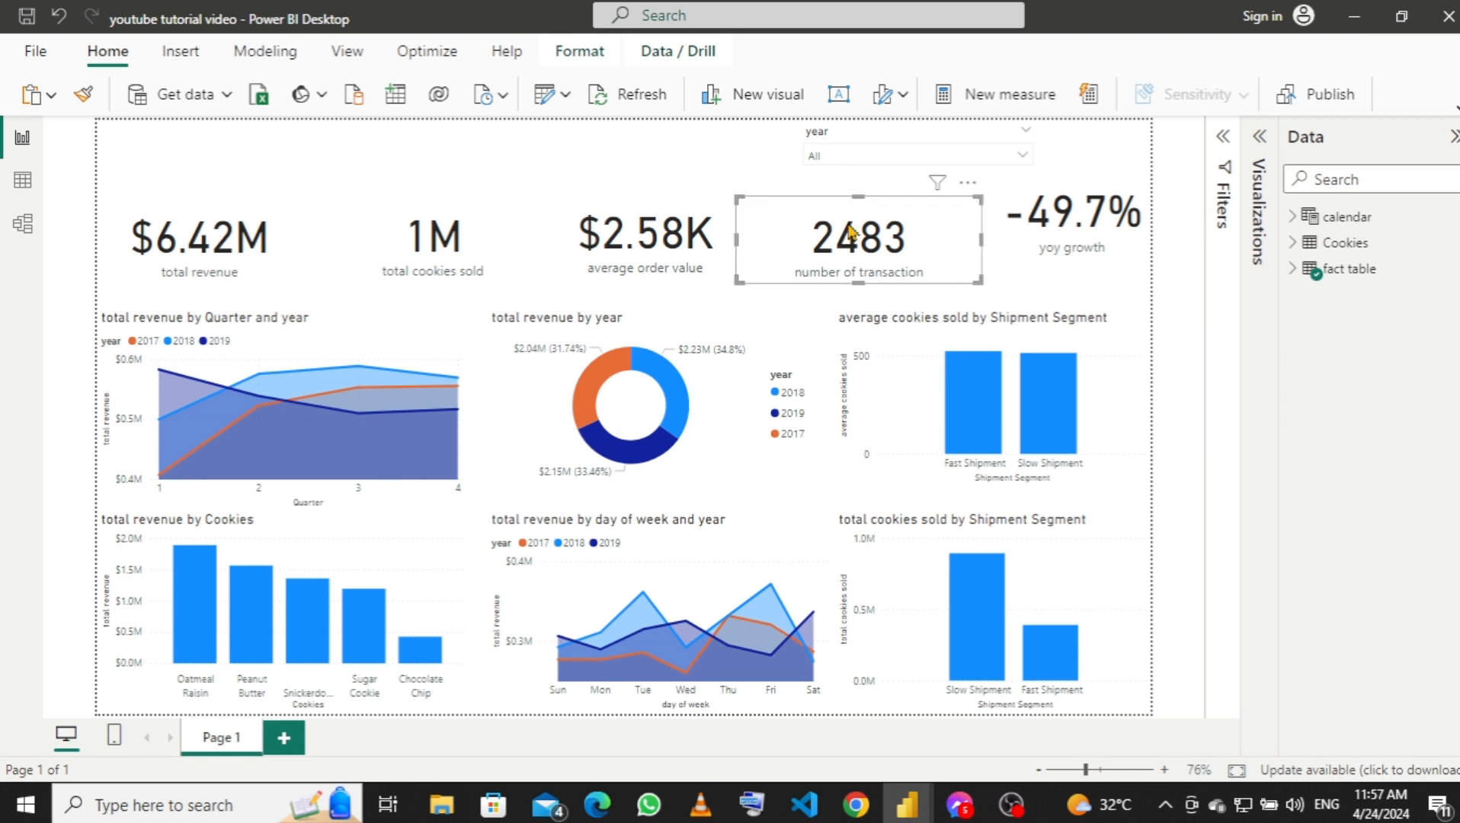
pyautogui.moveTo(982, 240); pyautogui.dragTo(920, 244)
# Resize and lower the yoy growth card so it fills the space beside number of transaction and aligns with the other cards.
pyautogui.click(1018, 202)
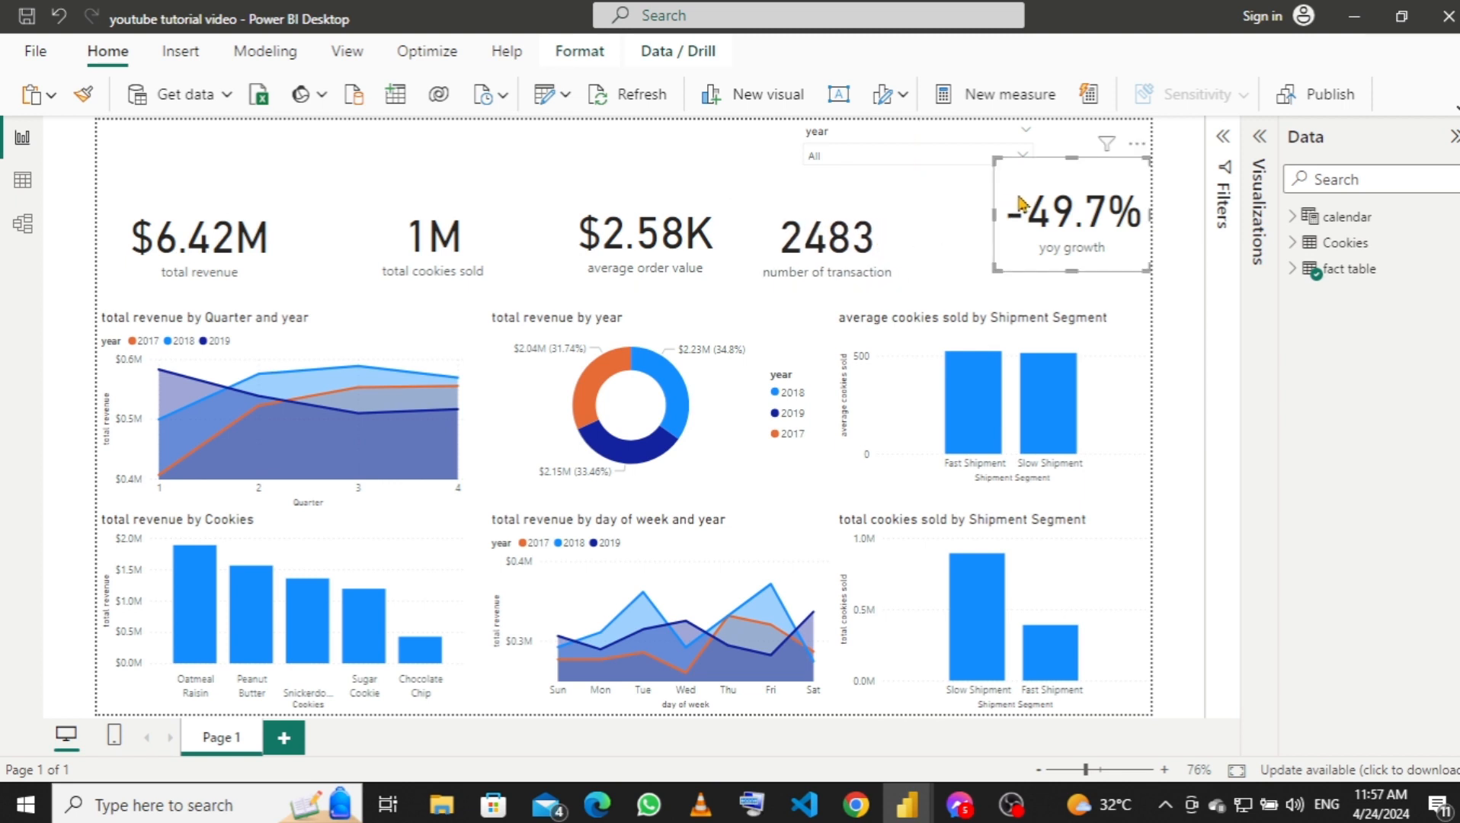
pyautogui.moveTo(1018, 202); pyautogui.dragTo(922, 235)
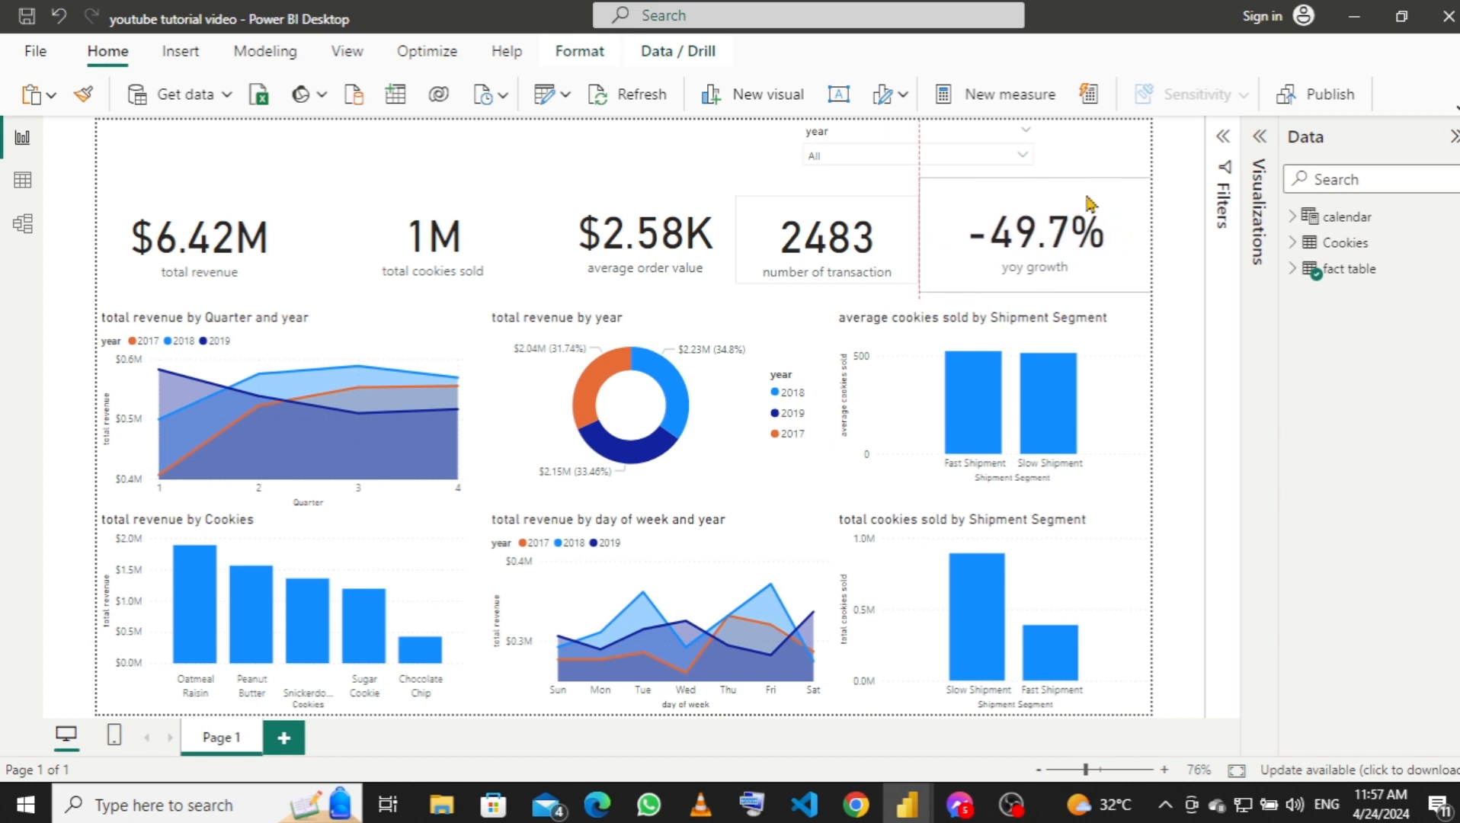
pyautogui.moveTo(1035, 178); pyautogui.dragTo(1035, 220)
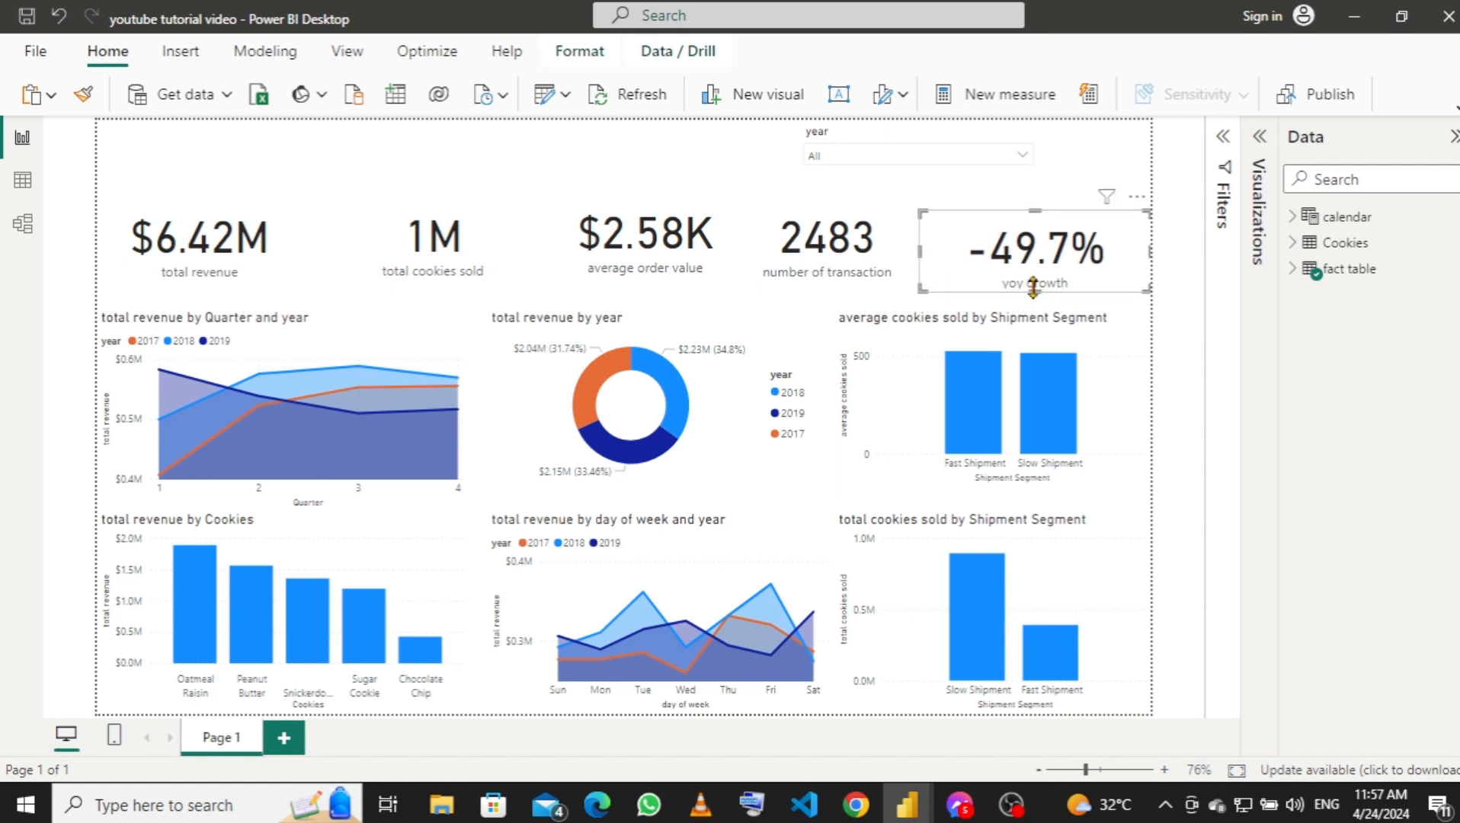
pyautogui.moveTo(1035, 291); pyautogui.dragTo(1037, 280)
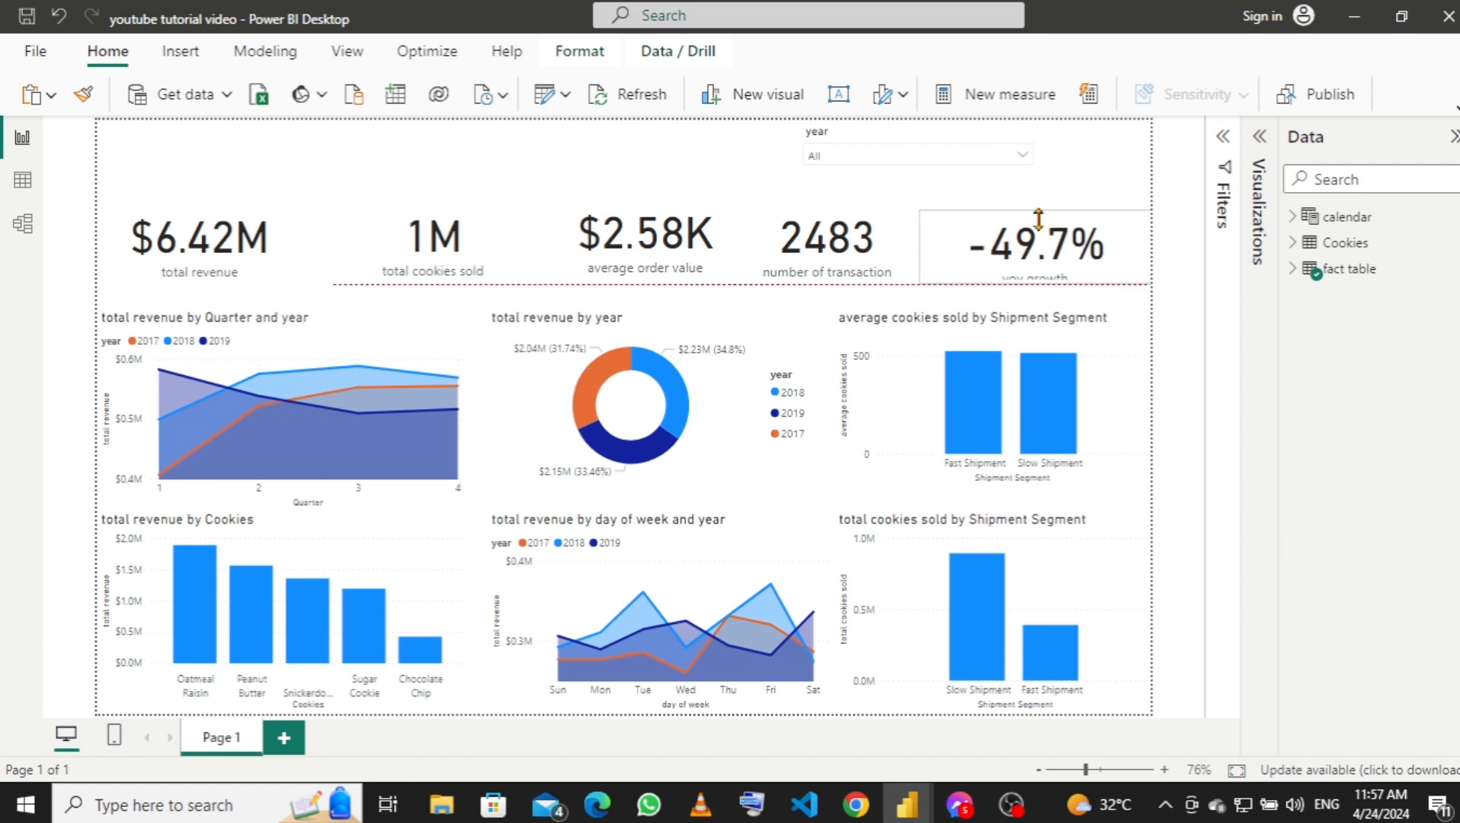
pyautogui.moveTo(1038, 217); pyautogui.dragTo(1038, 204)
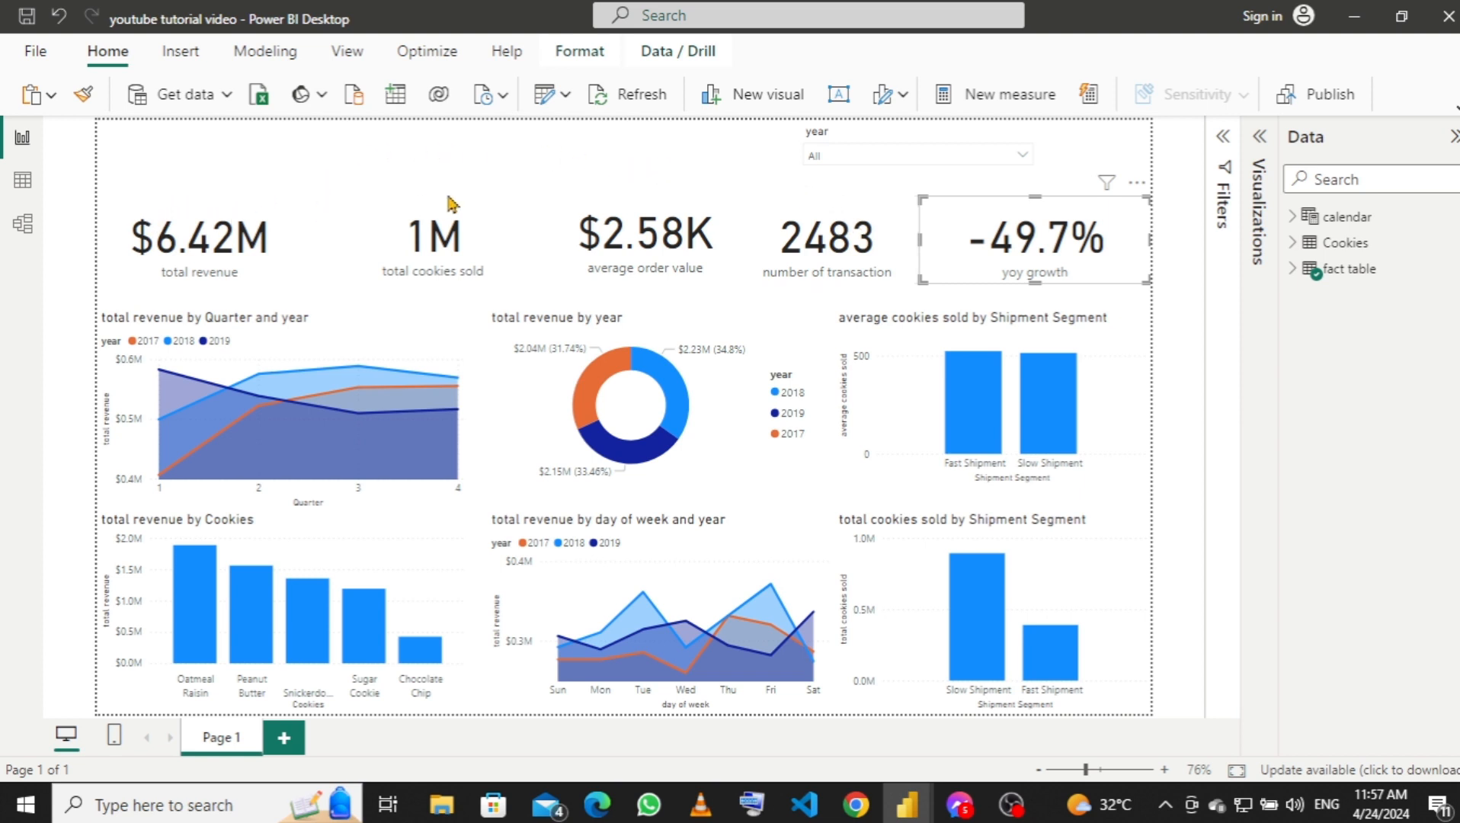
# Move the year slicer to the upper-right corner of the report page, above the yoy growth card.
pyautogui.click(920, 135)
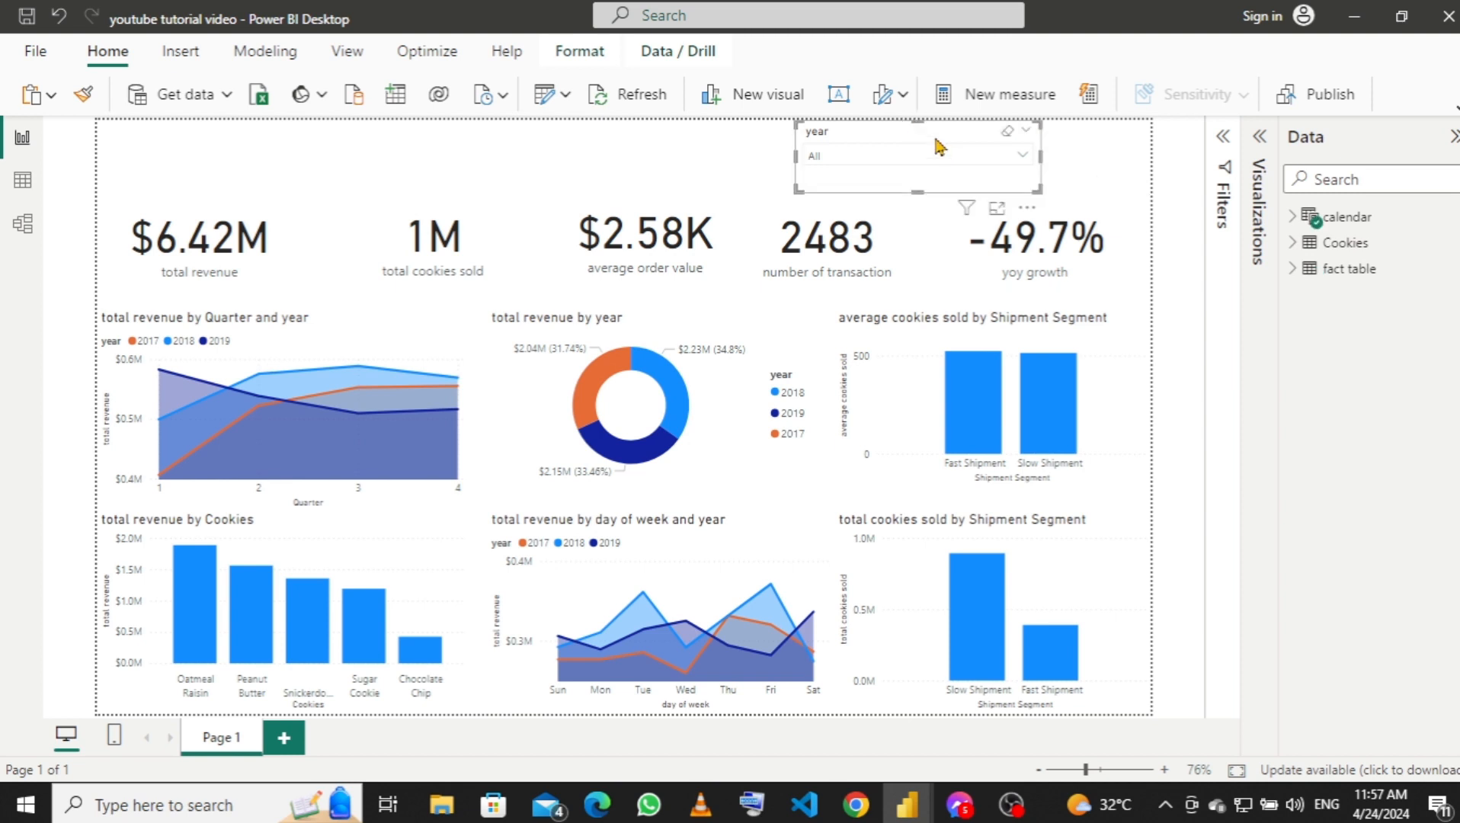
pyautogui.moveTo(952, 134); pyautogui.dragTo(1051, 134)
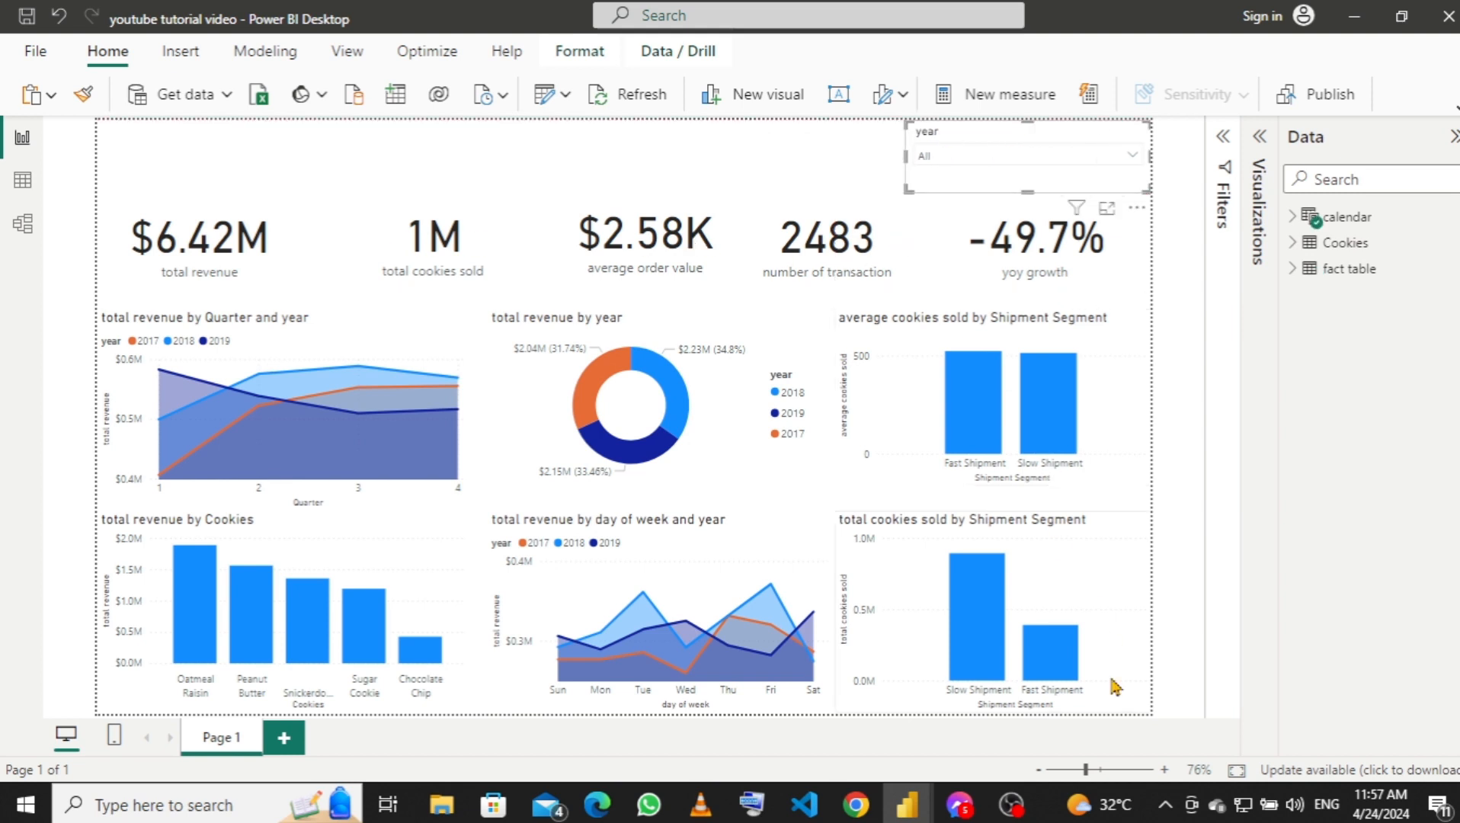
pyautogui.click(1090, 559)
pyautogui.click(1113, 423)
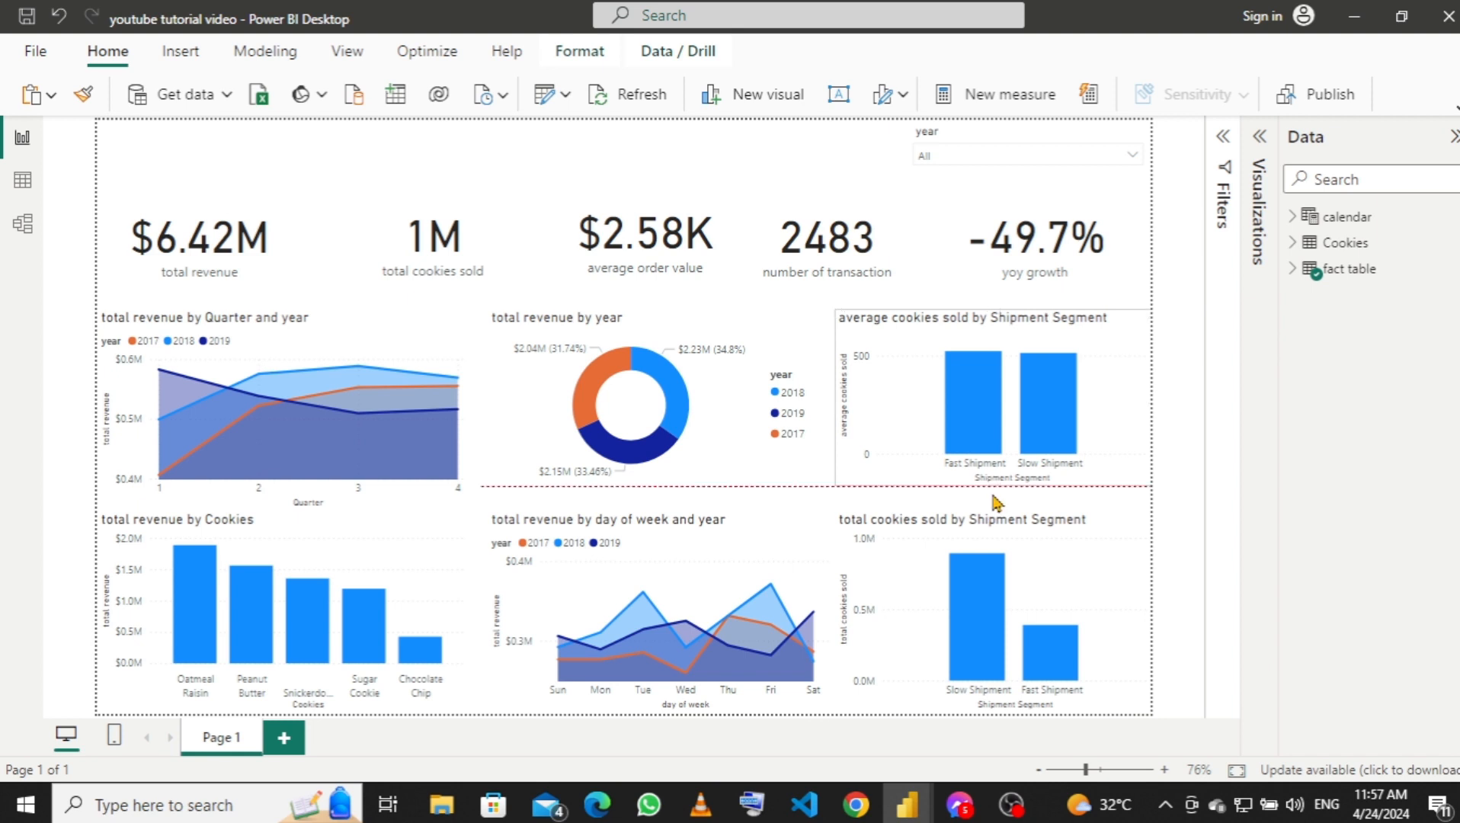
pyautogui.moveTo(985, 487); pyautogui.dragTo(979, 492)
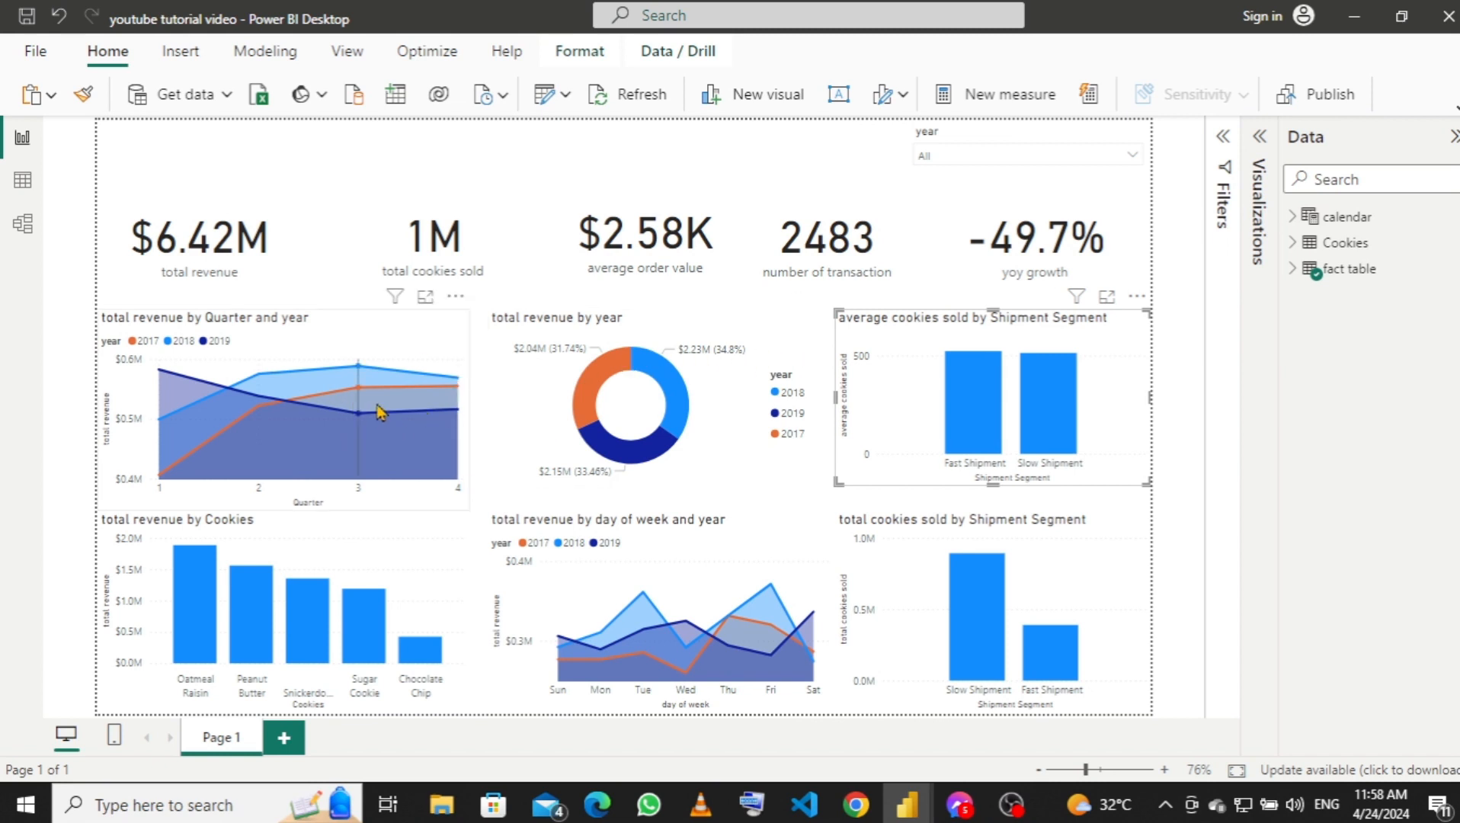
pyautogui.moveTo(380, 412)
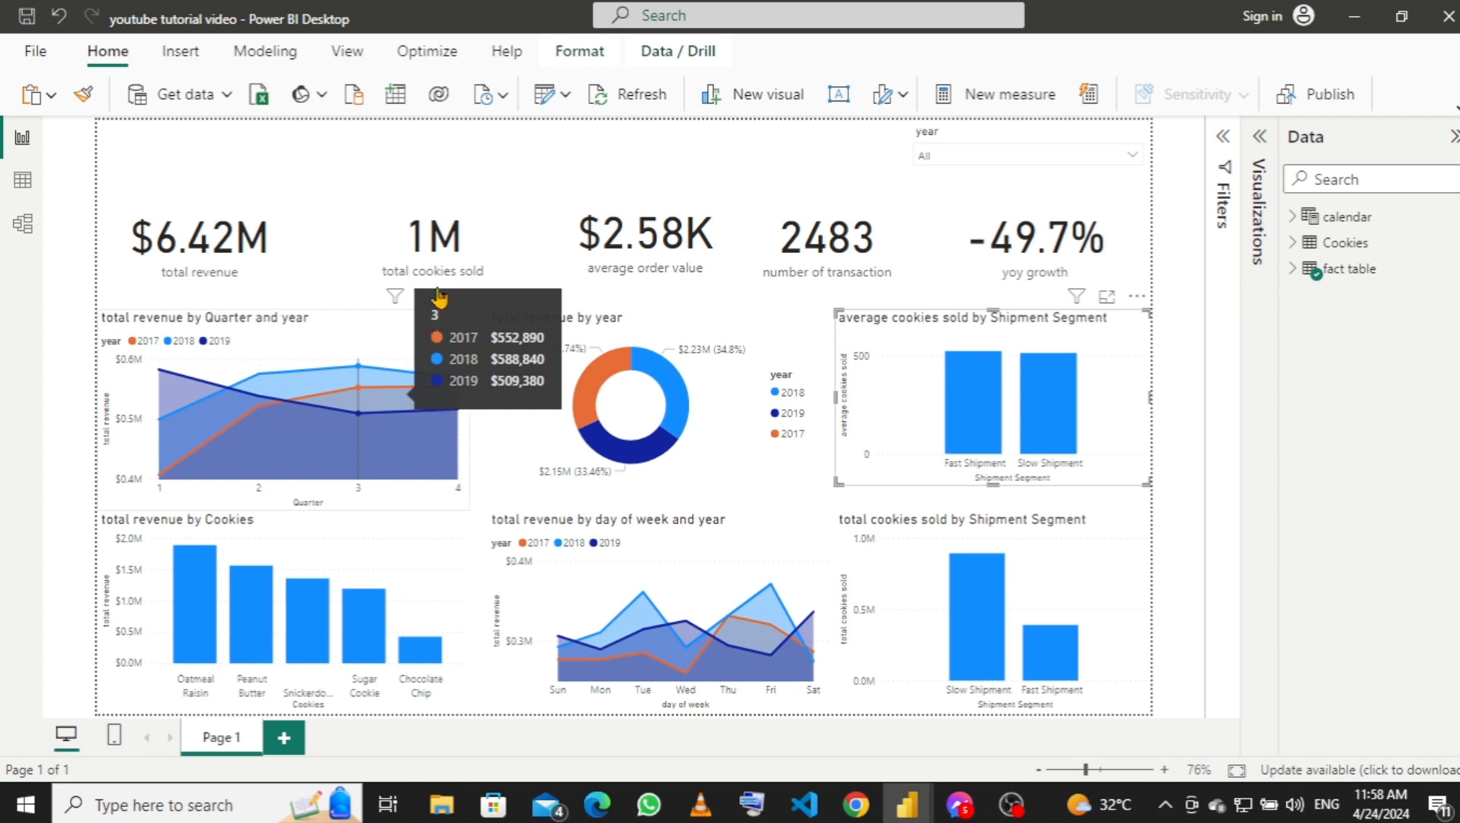
# Open the customization settings for the report's current theme.
pyautogui.click(348, 55)
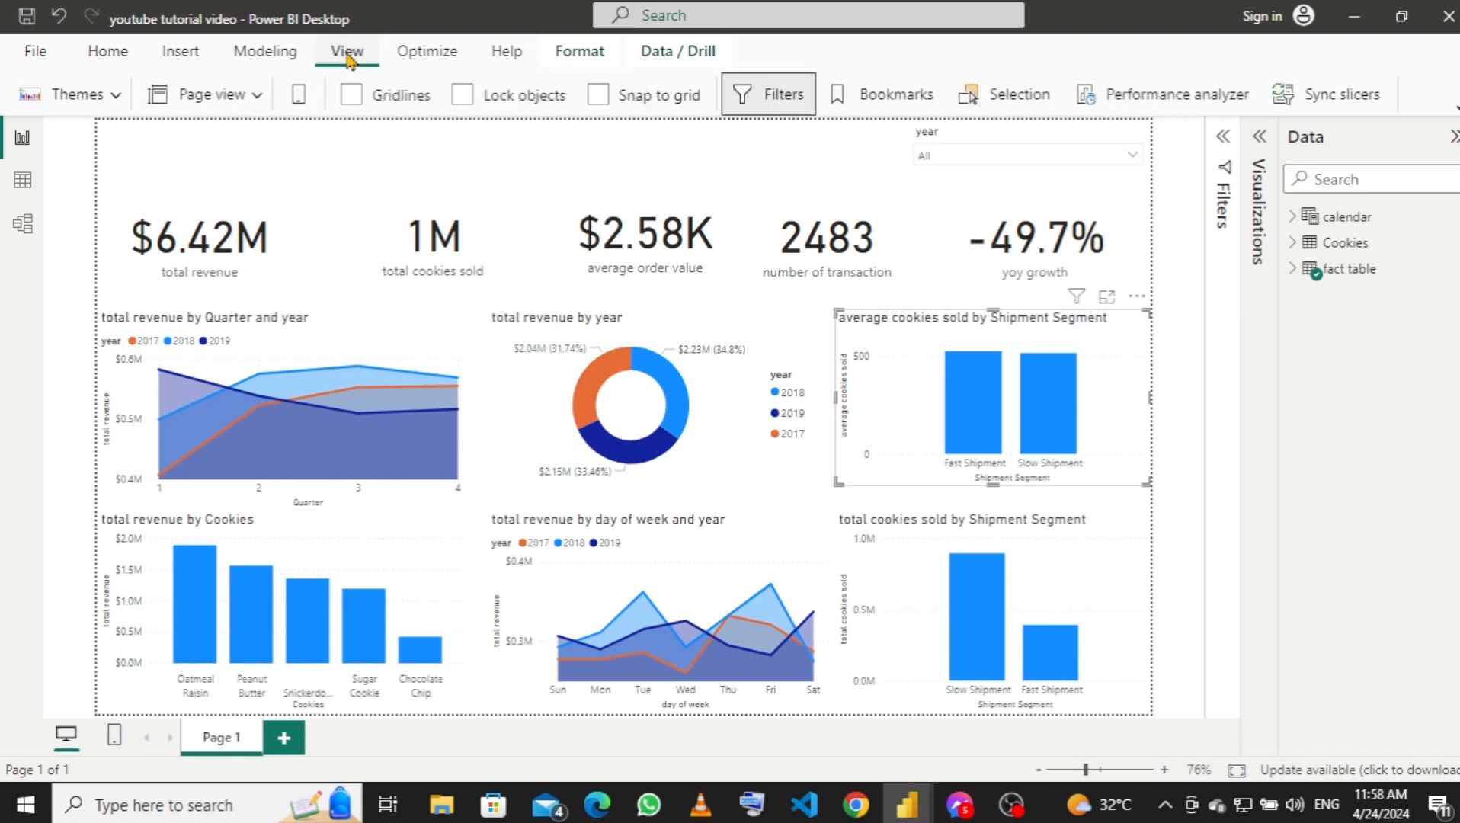
pyautogui.click(114, 108)
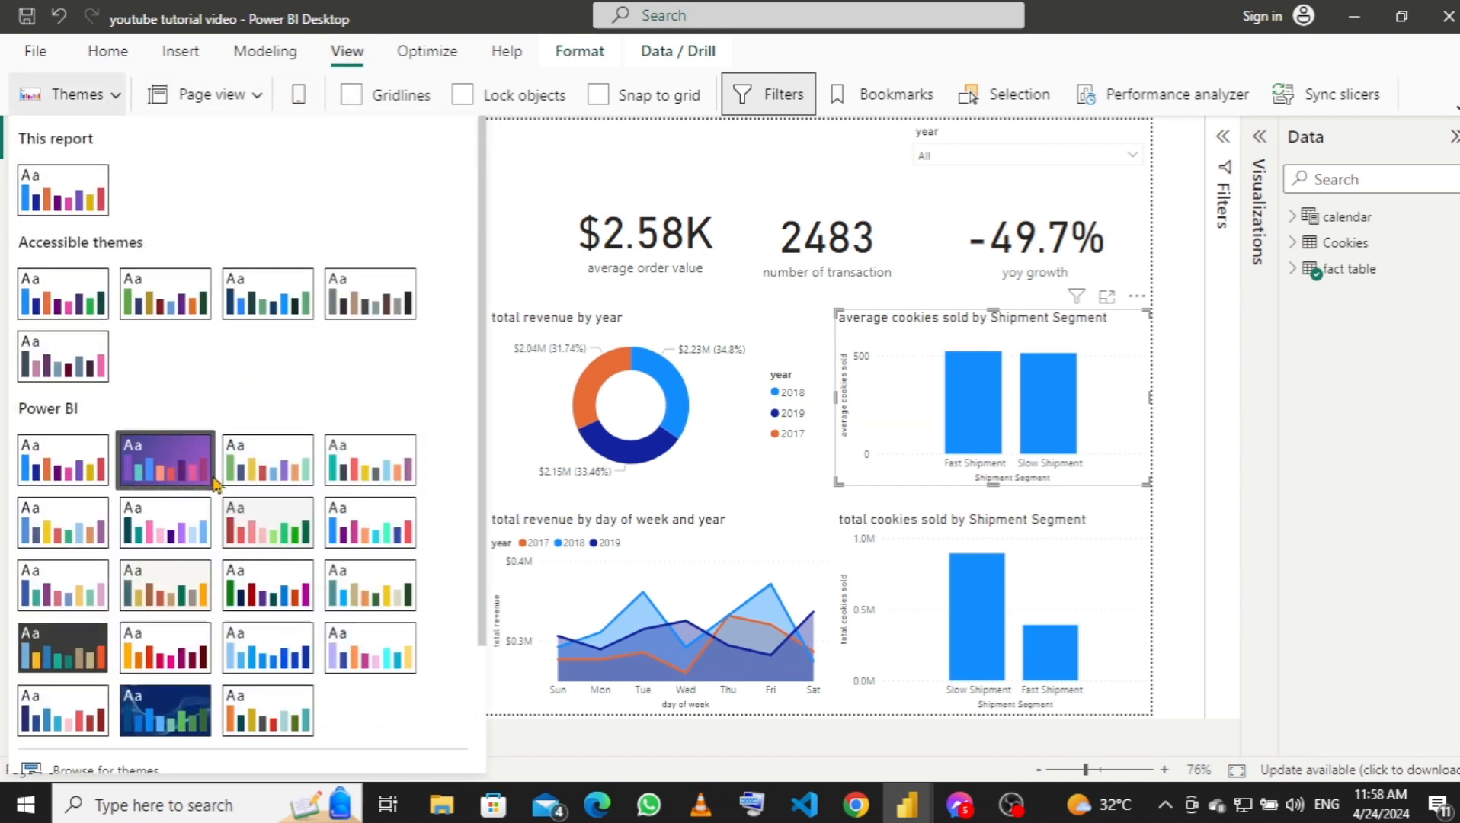
pyautogui.scroll(-2, 206, 568)
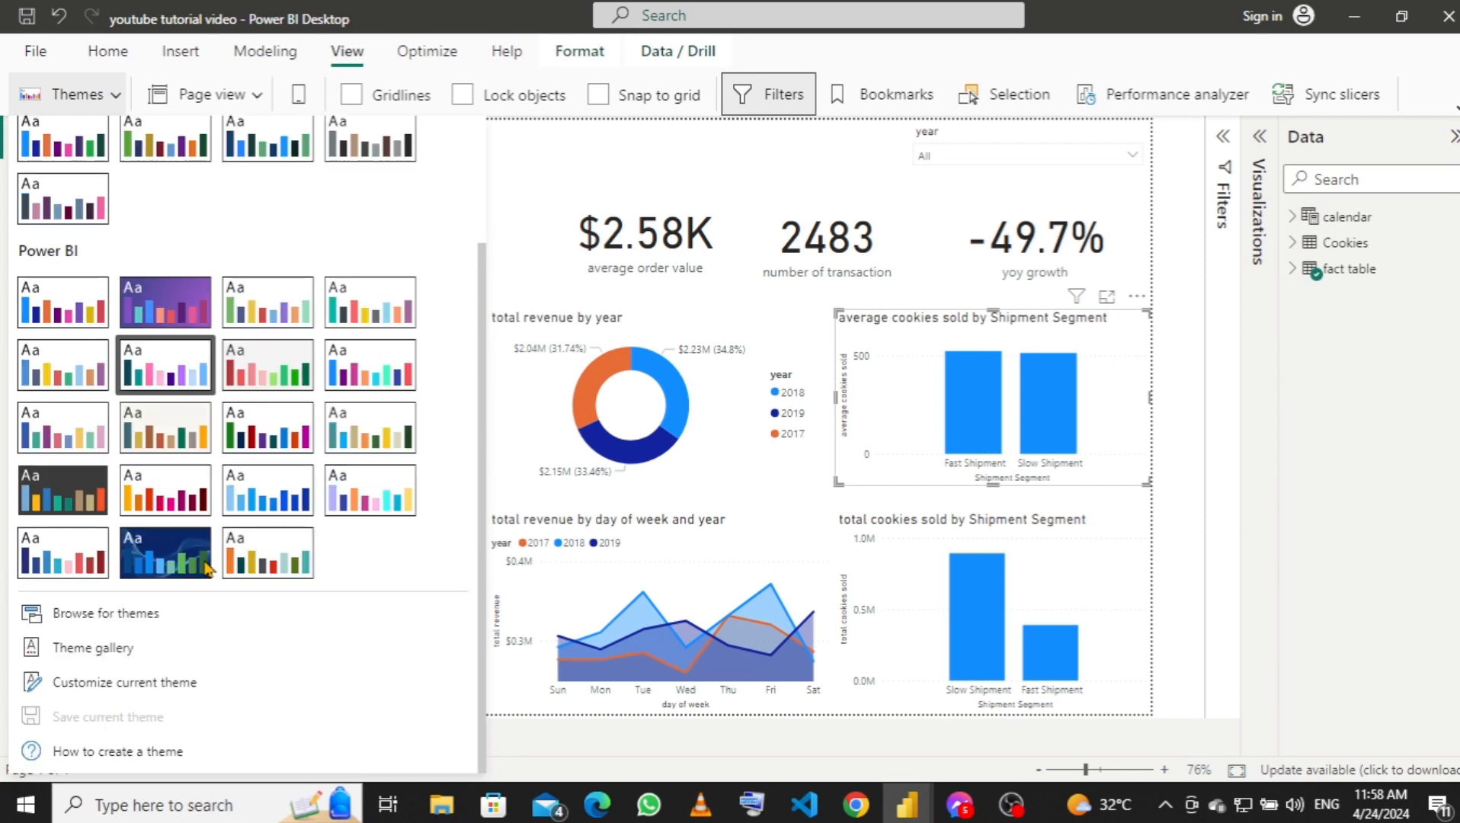
pyautogui.click(120, 683)
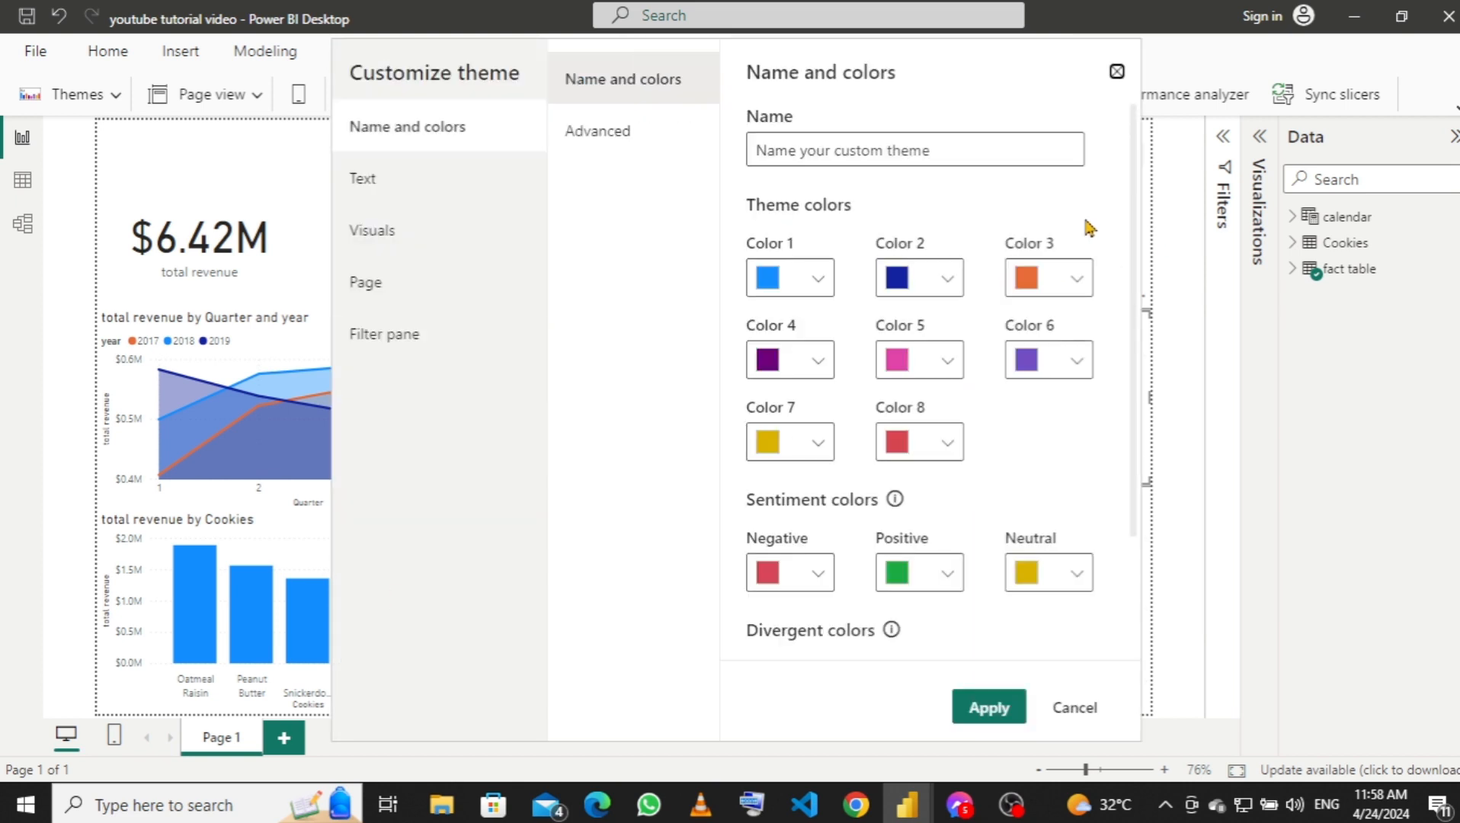
# Set Color 1 of the custom theme to hex #004D47.
pyautogui.click(818, 279)
pyautogui.click(835, 632)
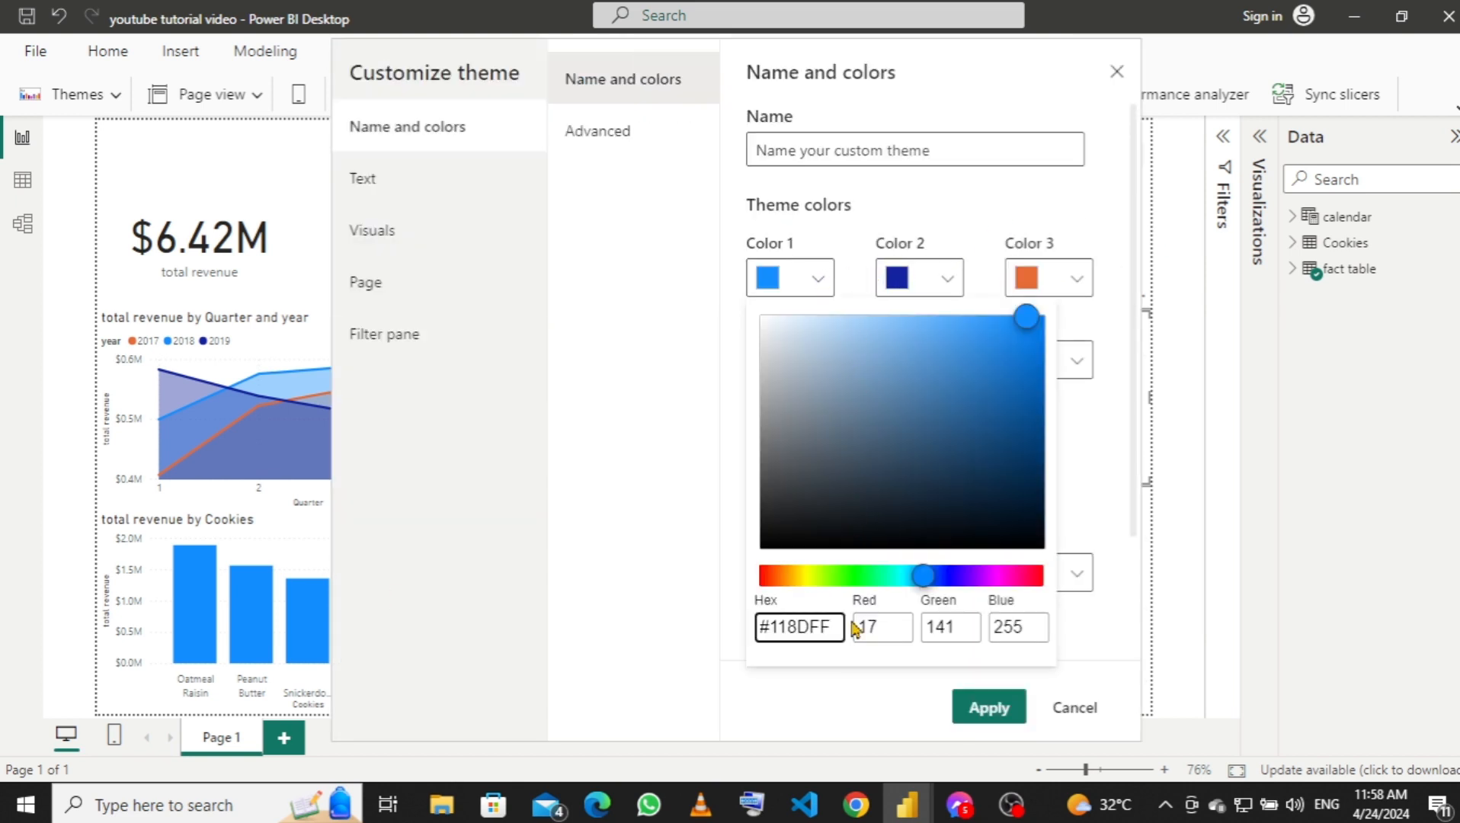
pyautogui.press('BackSpace')
pyautogui.press('BackSpace')
pyautogui.press('BackSpace')
pyautogui.write('004d47')
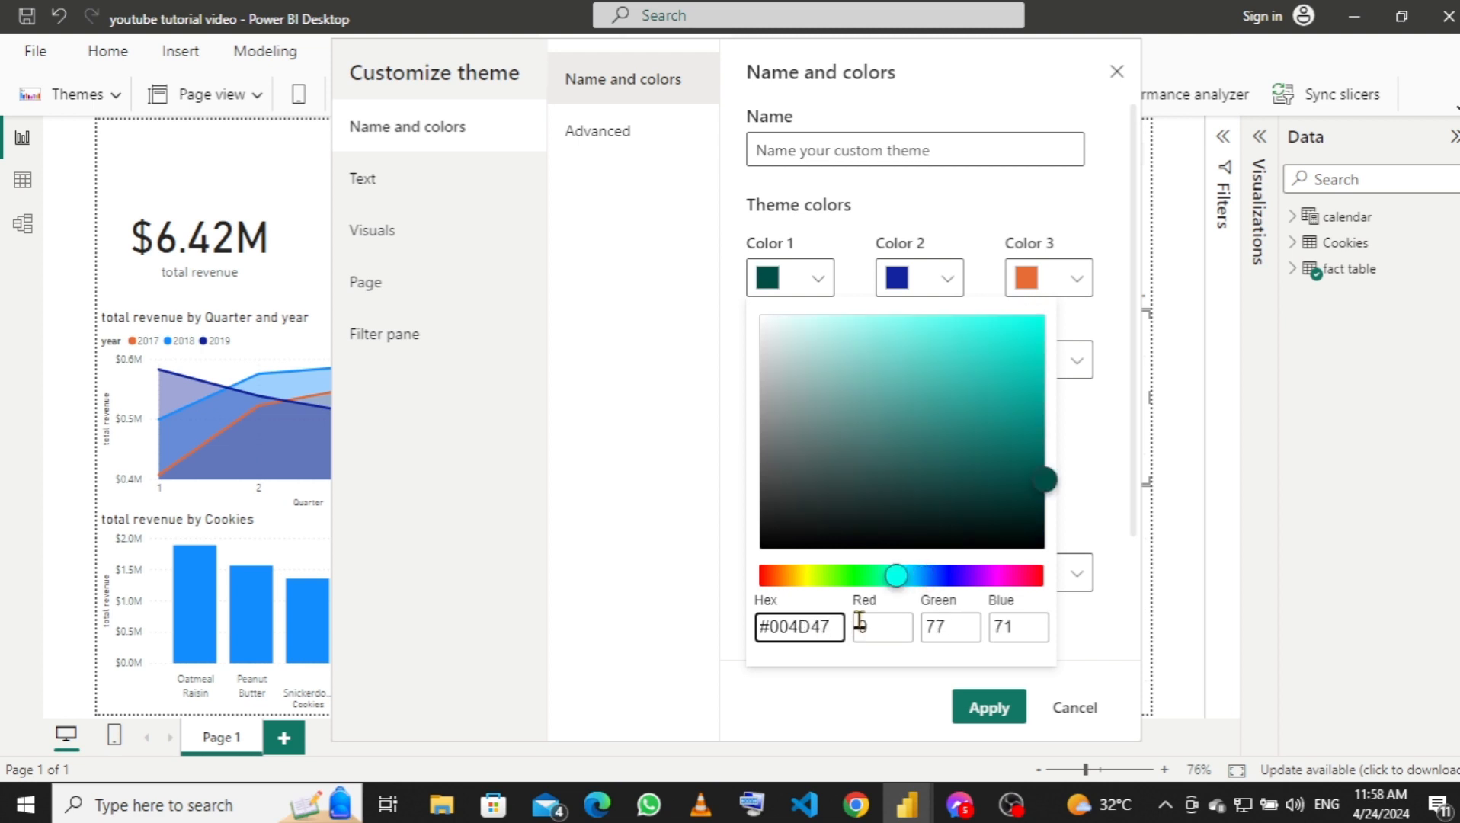
pyautogui.click(1086, 639)
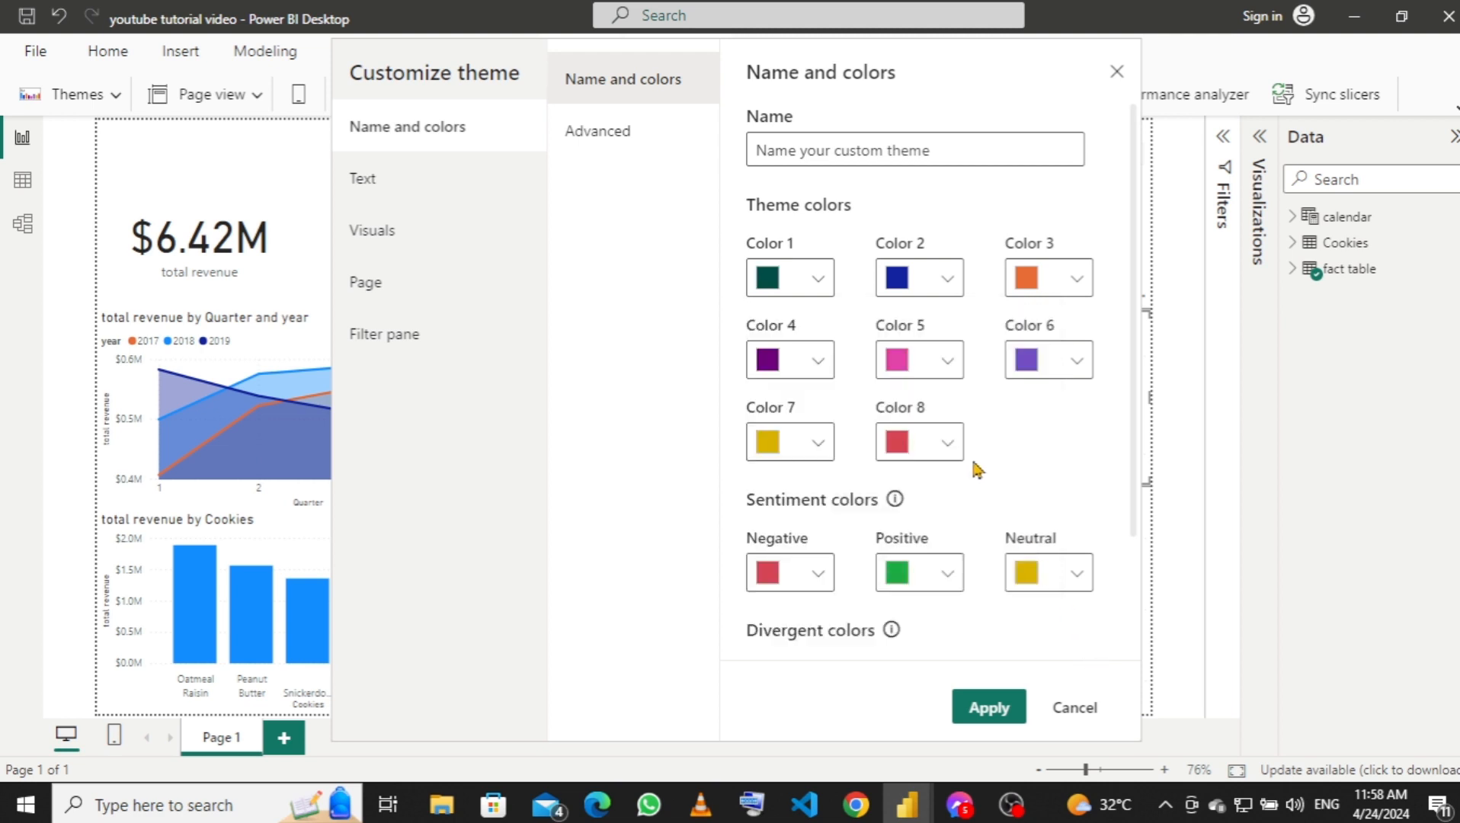
# Set Color 2 of the custom theme to hex #2A2922.
pyautogui.click(945, 285)
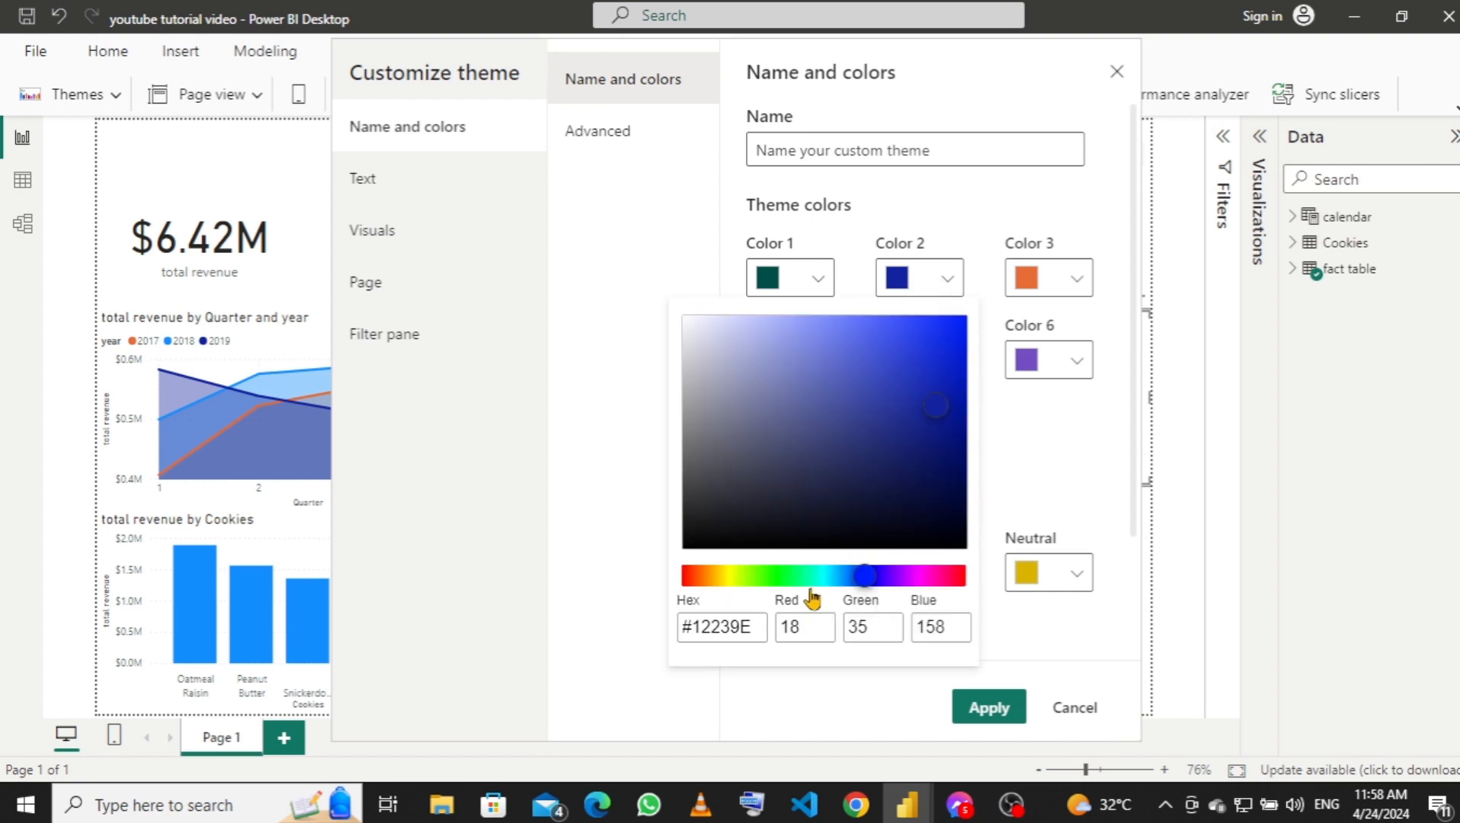
pyautogui.click(763, 626)
pyautogui.press('BackSpace')
pyautogui.press('BackSpace')
pyautogui.press('BackSpace')
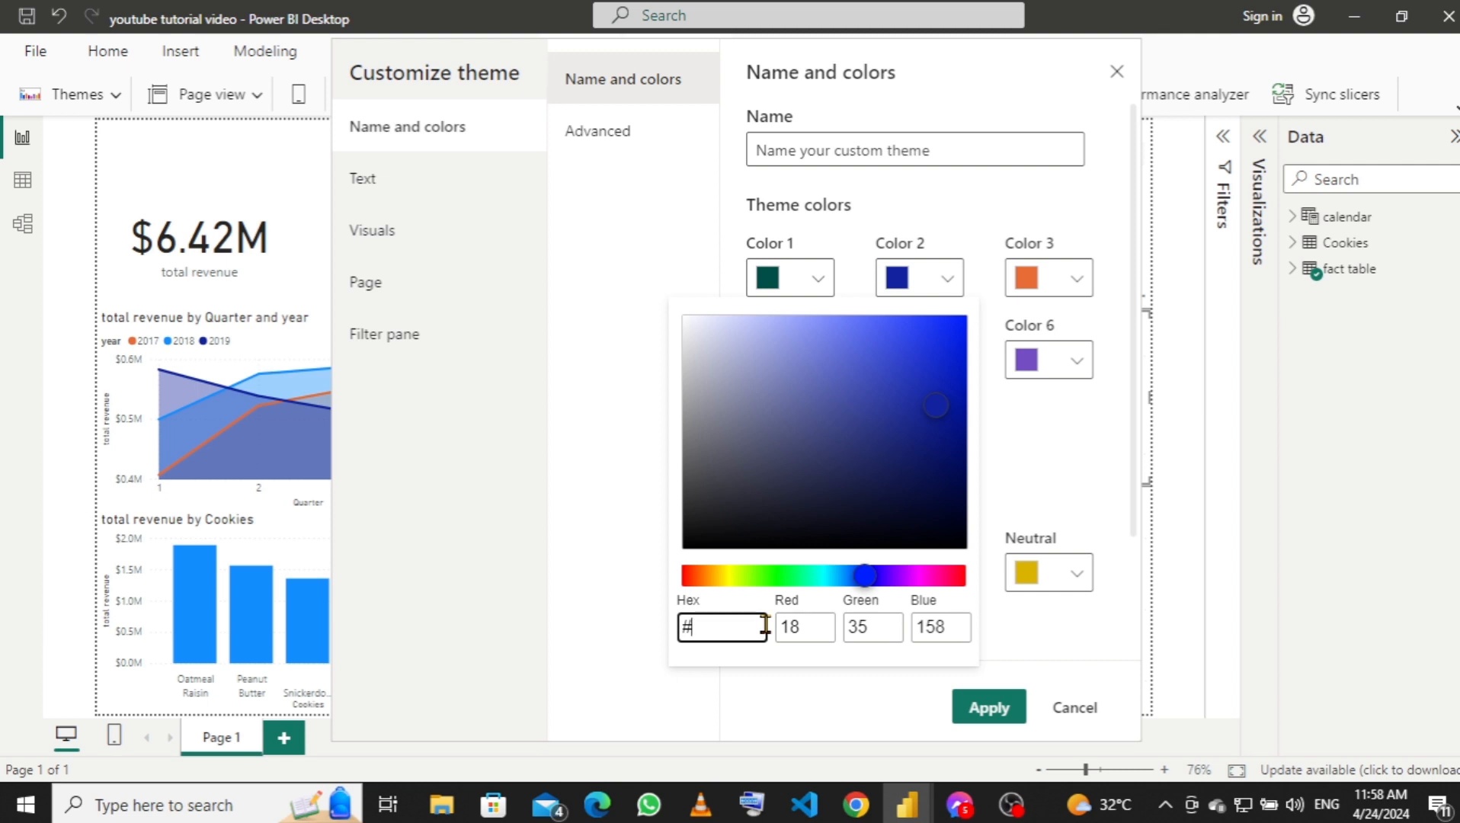
pyautogui.write('2a2922')
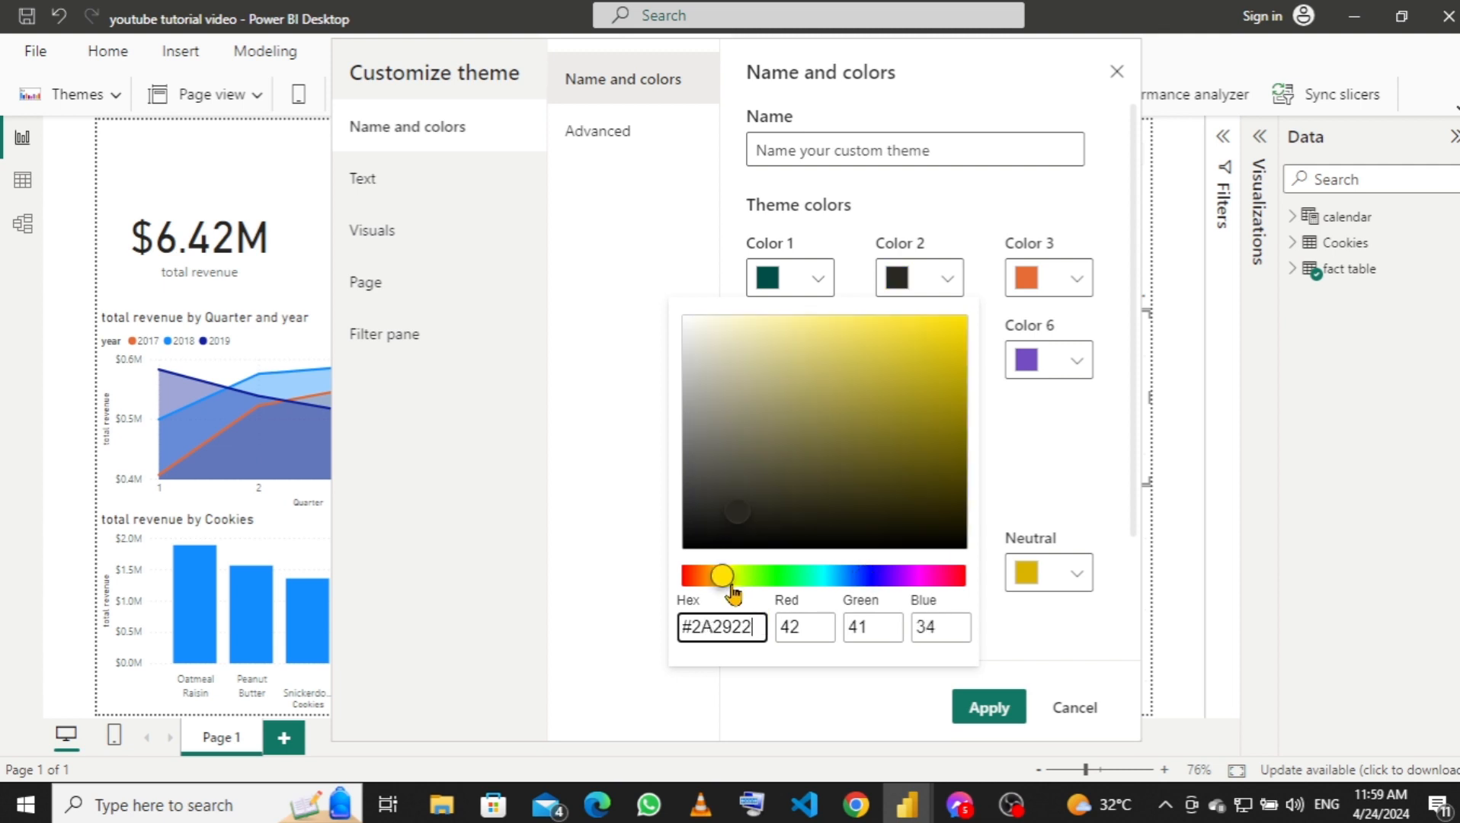
pyautogui.click(1082, 636)
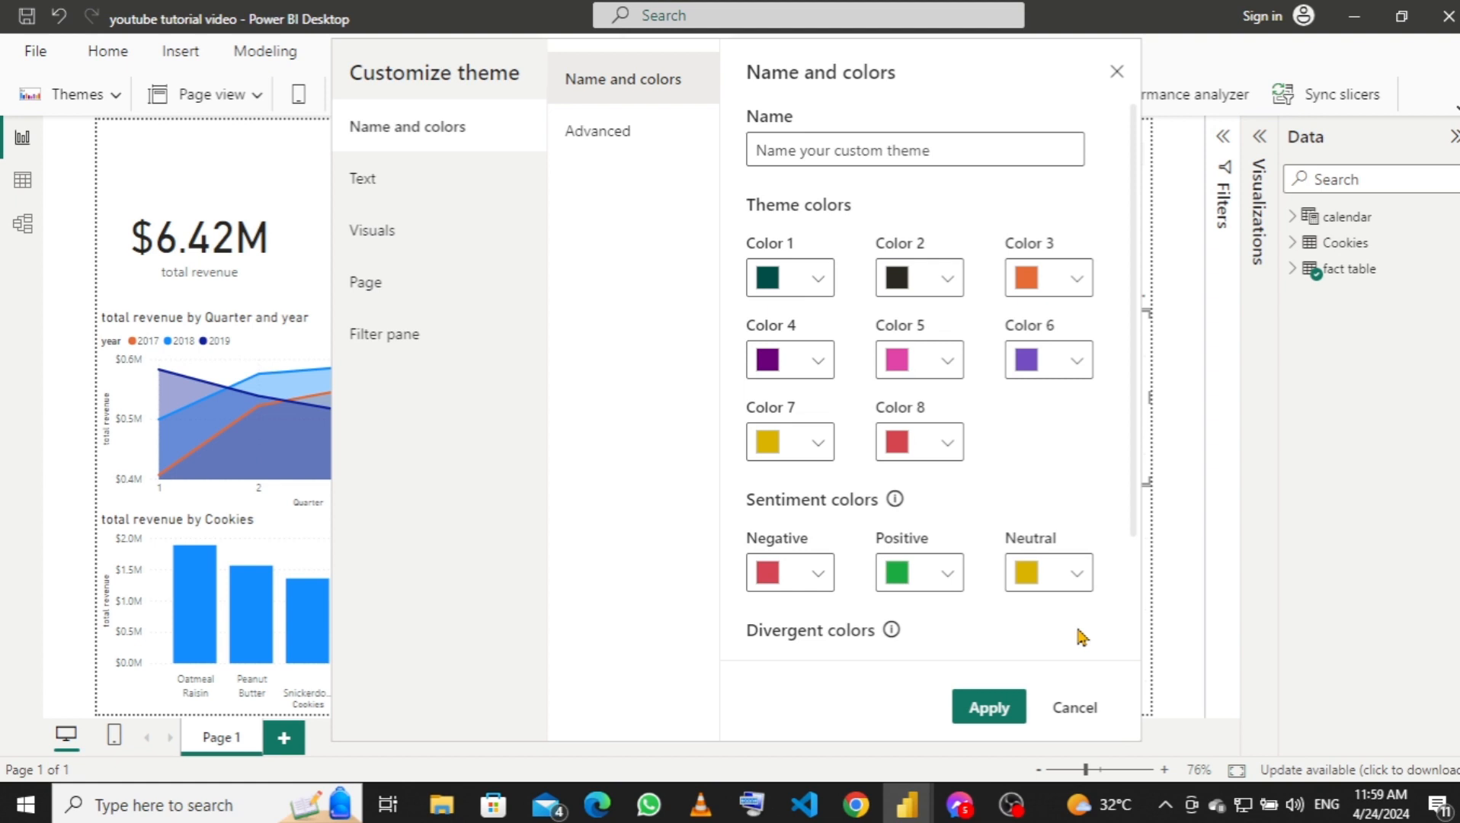
# Set Color 3 of the custom theme to hex #705642.
pyautogui.click(1079, 279)
pyautogui.click(886, 627)
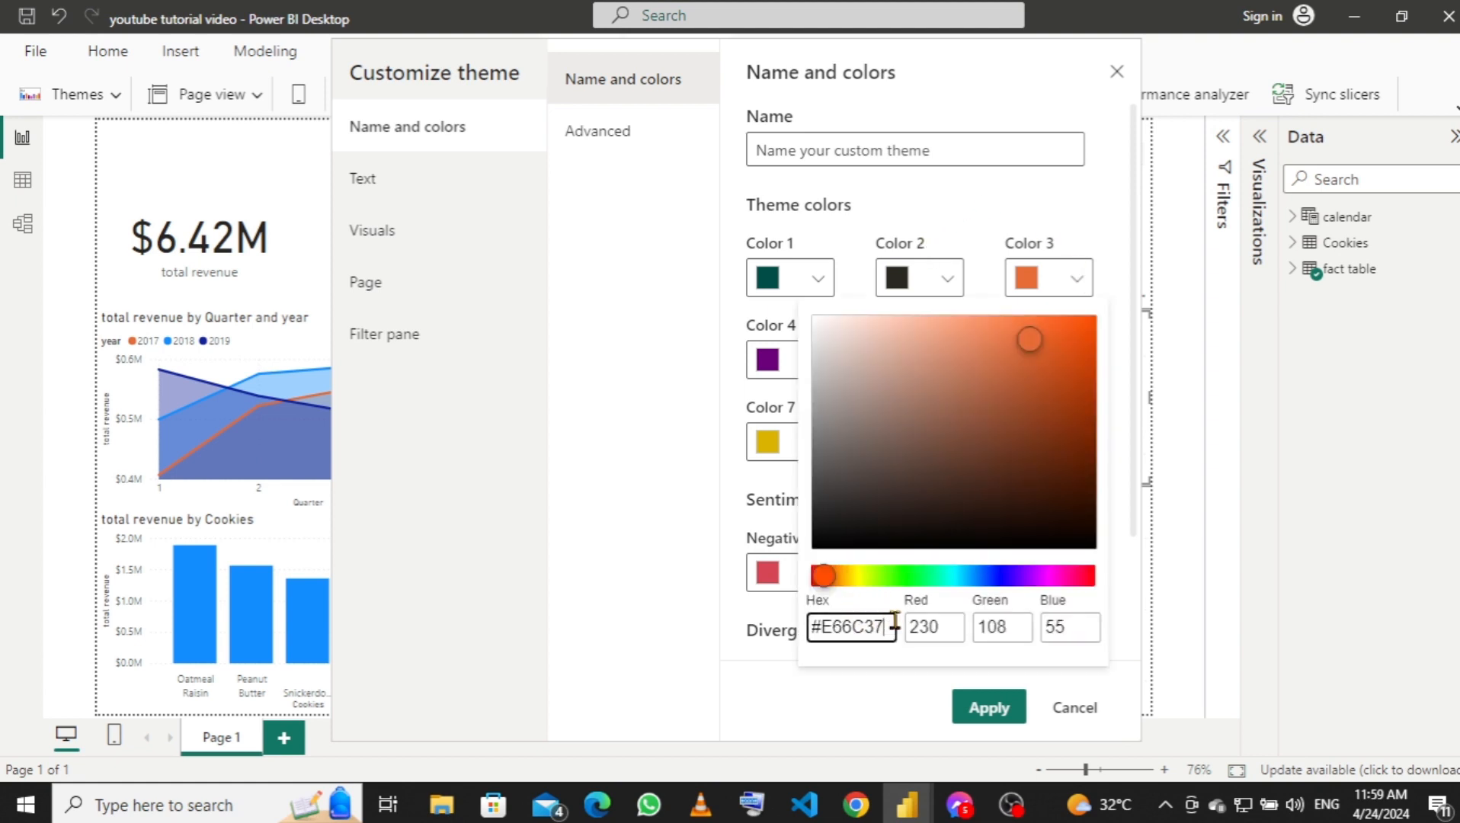
pyautogui.press('BackSpace')
pyautogui.press('BackSpace')
pyautogui.press('BackSpace')
pyautogui.press('BackSpace')
pyautogui.write('705642')
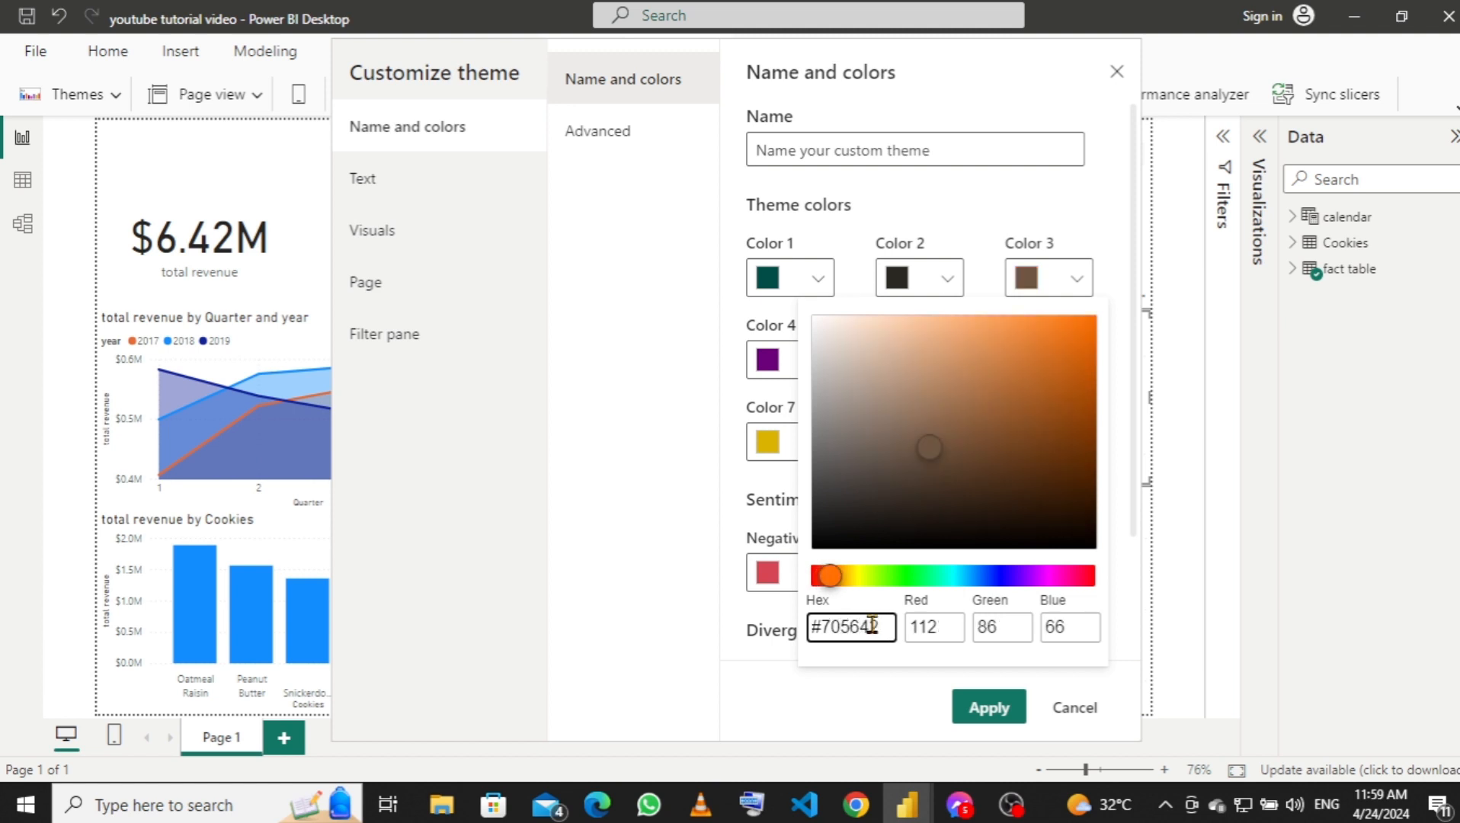
pyautogui.click(759, 678)
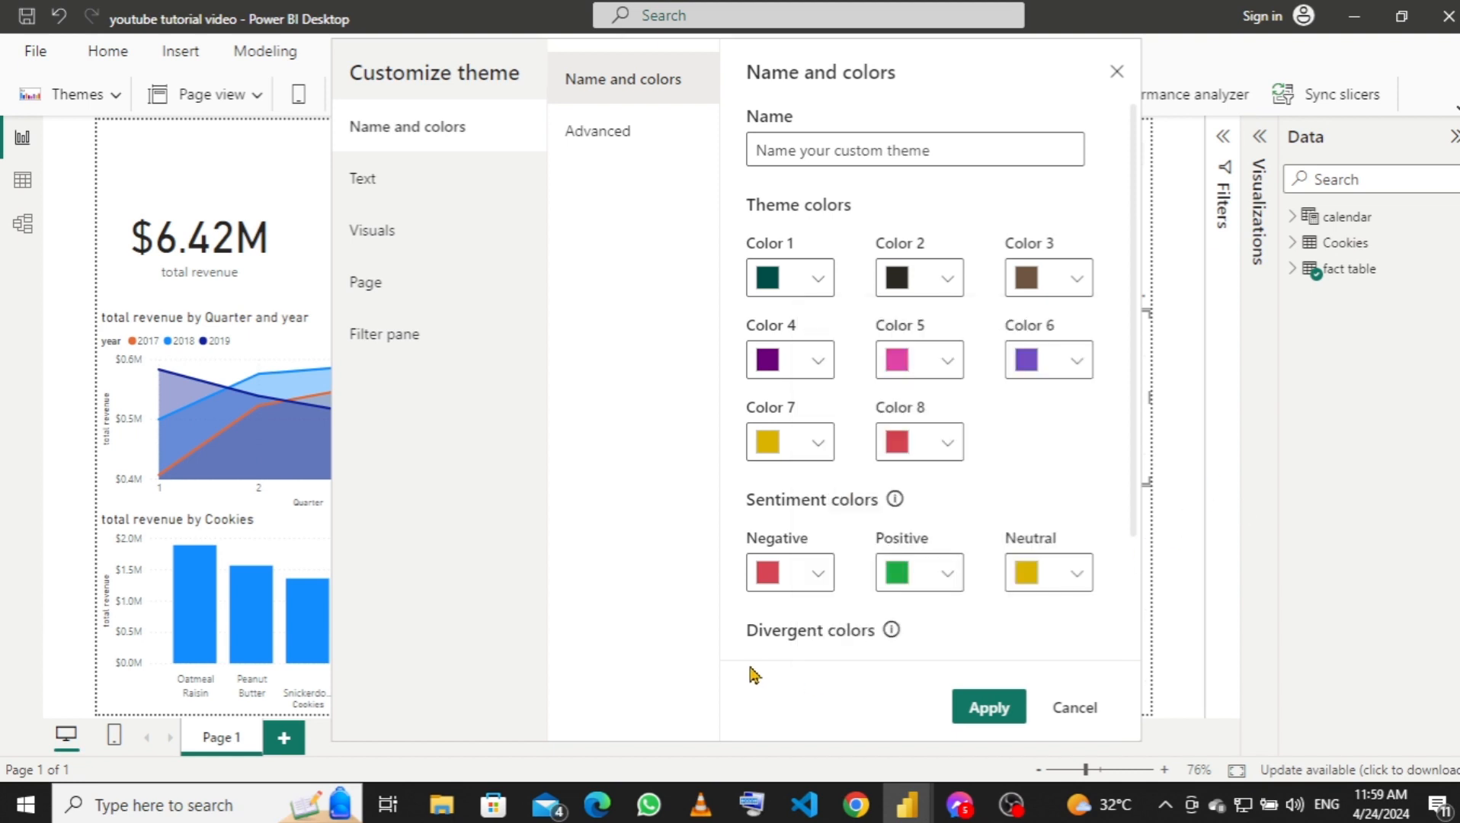
# Change Color 3 of the custom theme to a light orange by entering a new hex value.
pyautogui.click(819, 366)
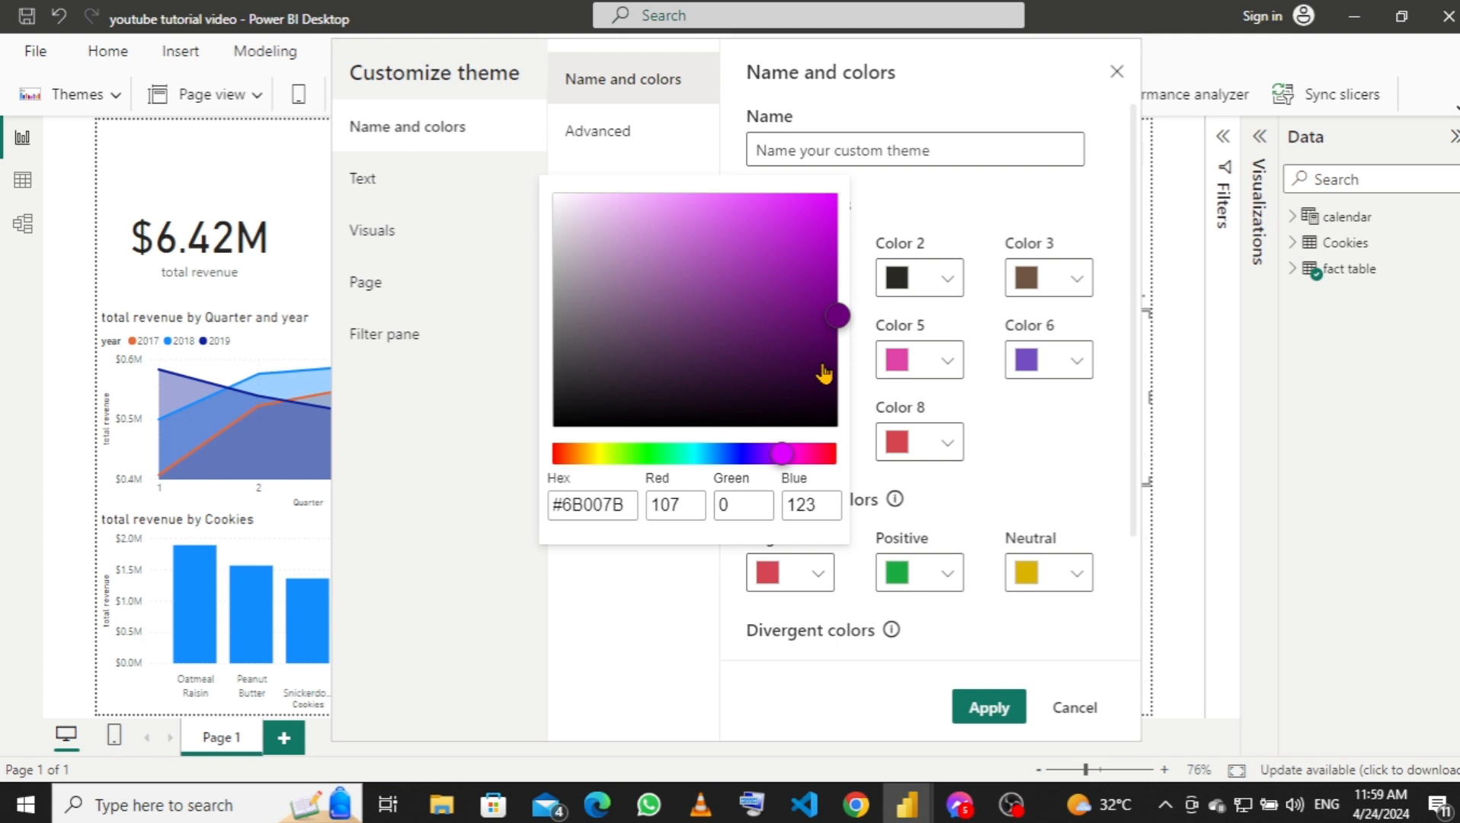
pyautogui.click(1075, 288)
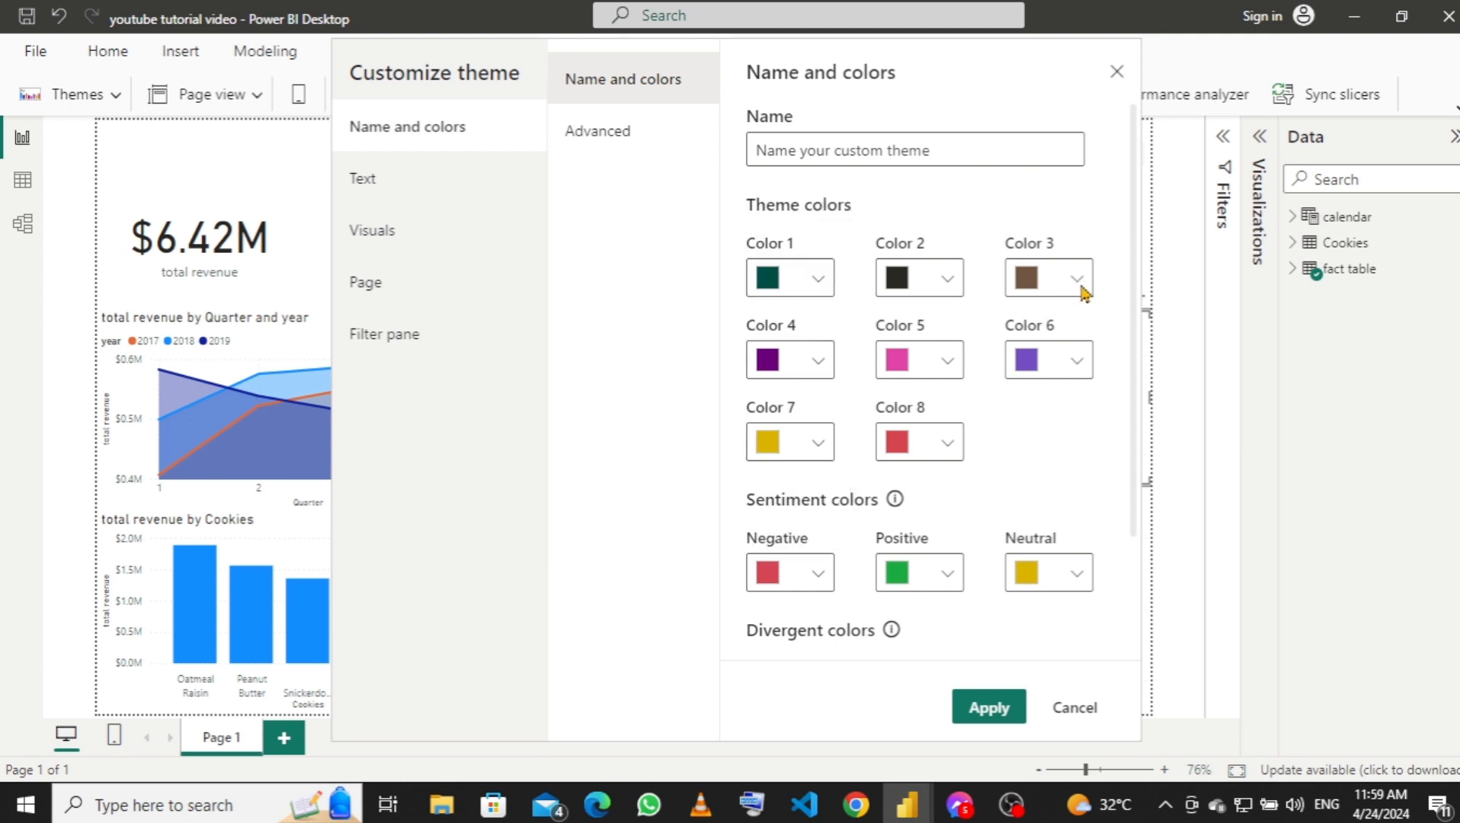
pyautogui.click(1077, 282)
pyautogui.click(1077, 282)
pyautogui.click(1077, 282)
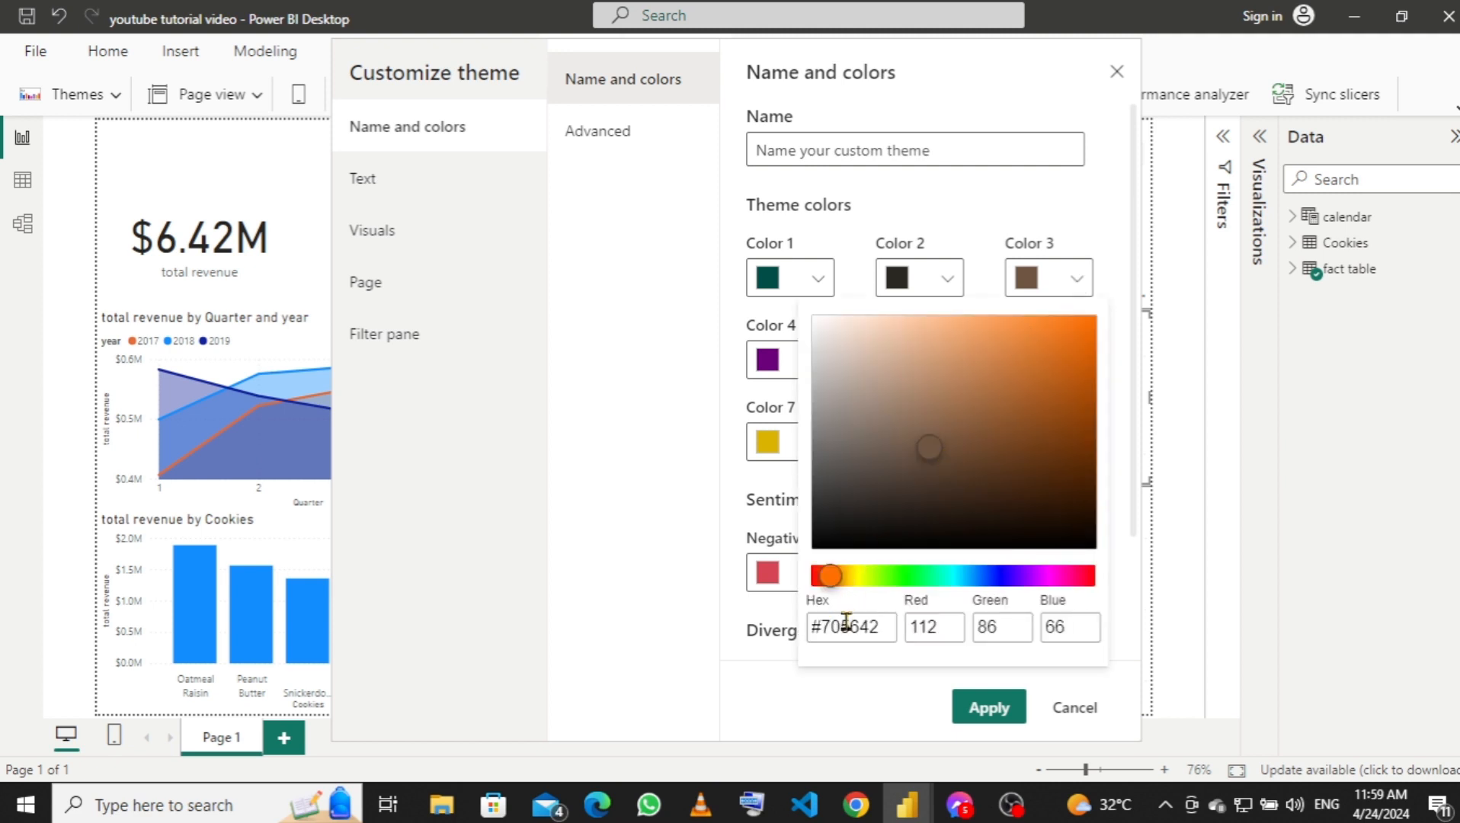
pyautogui.click(877, 627)
pyautogui.press('BackSpace')
pyautogui.press('BackSpace')
pyautogui.press('BackSpace')
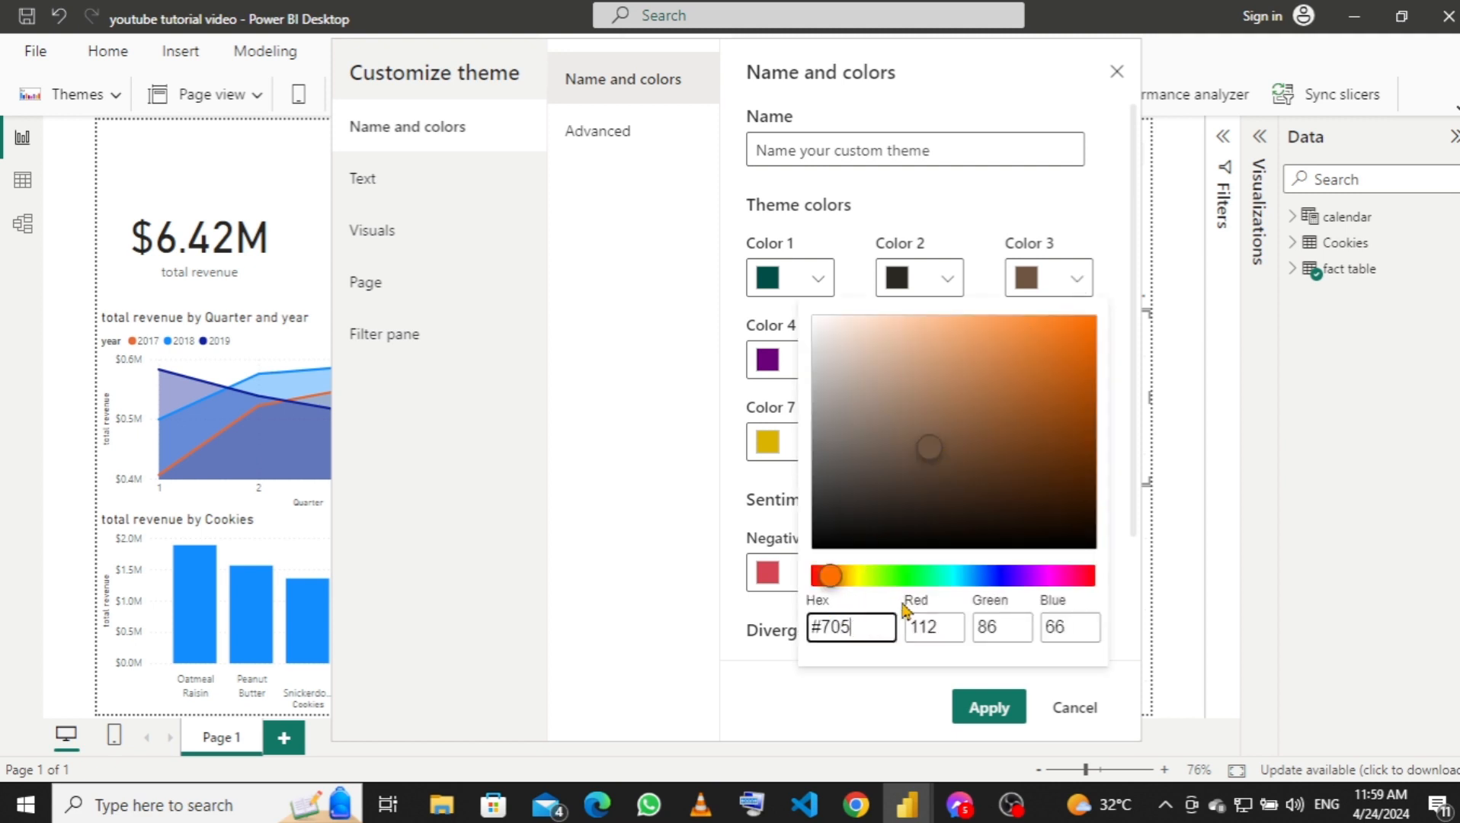
pyautogui.press('BackSpace')
pyautogui.press('BackSpace')
pyautogui.write('b')
pyautogui.click(710, 625)
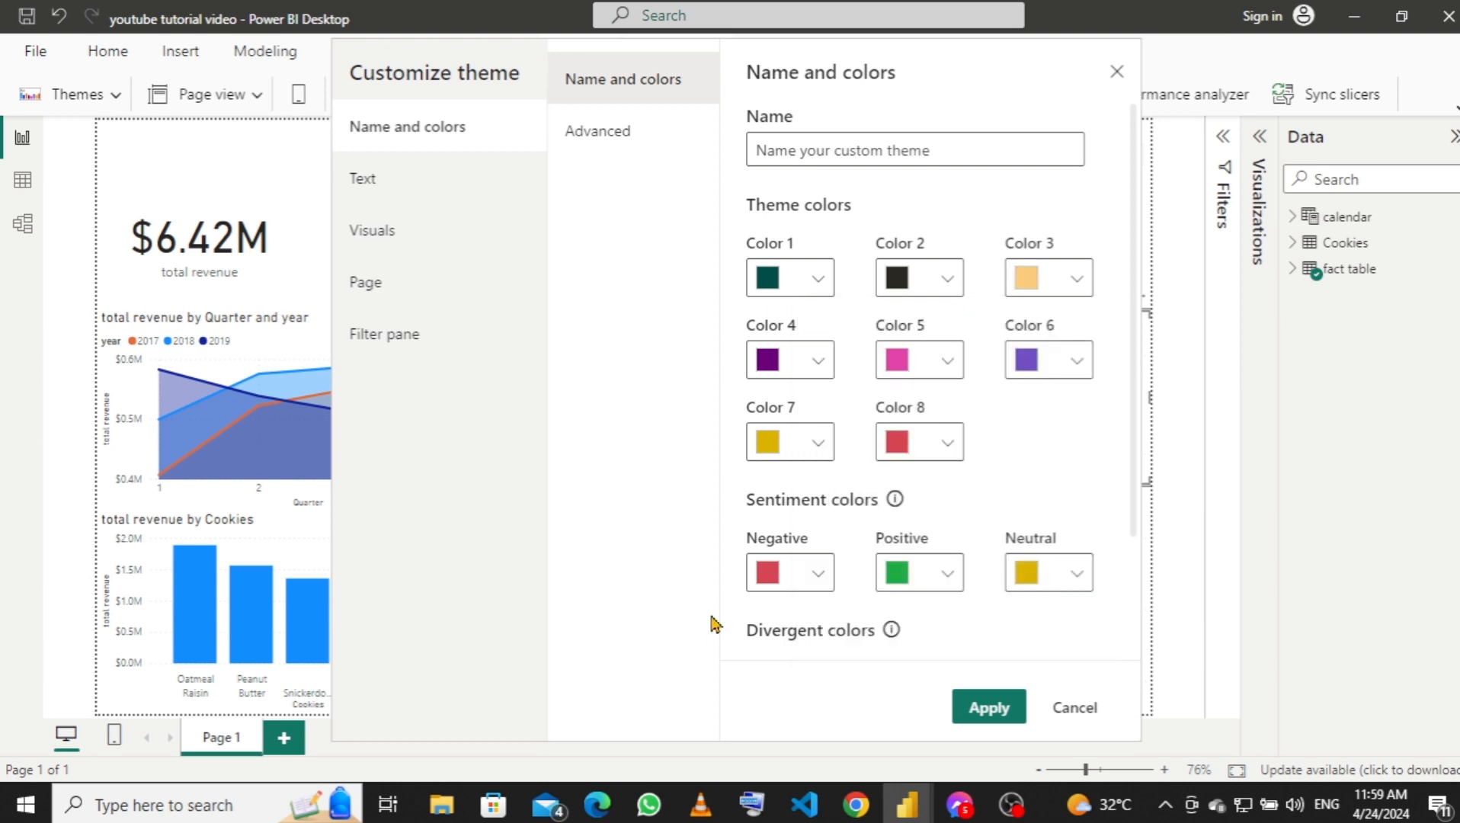
# Set Color 4 of the custom theme to hex #F3EBDD and apply the theme to the report.
pyautogui.click(824, 373)
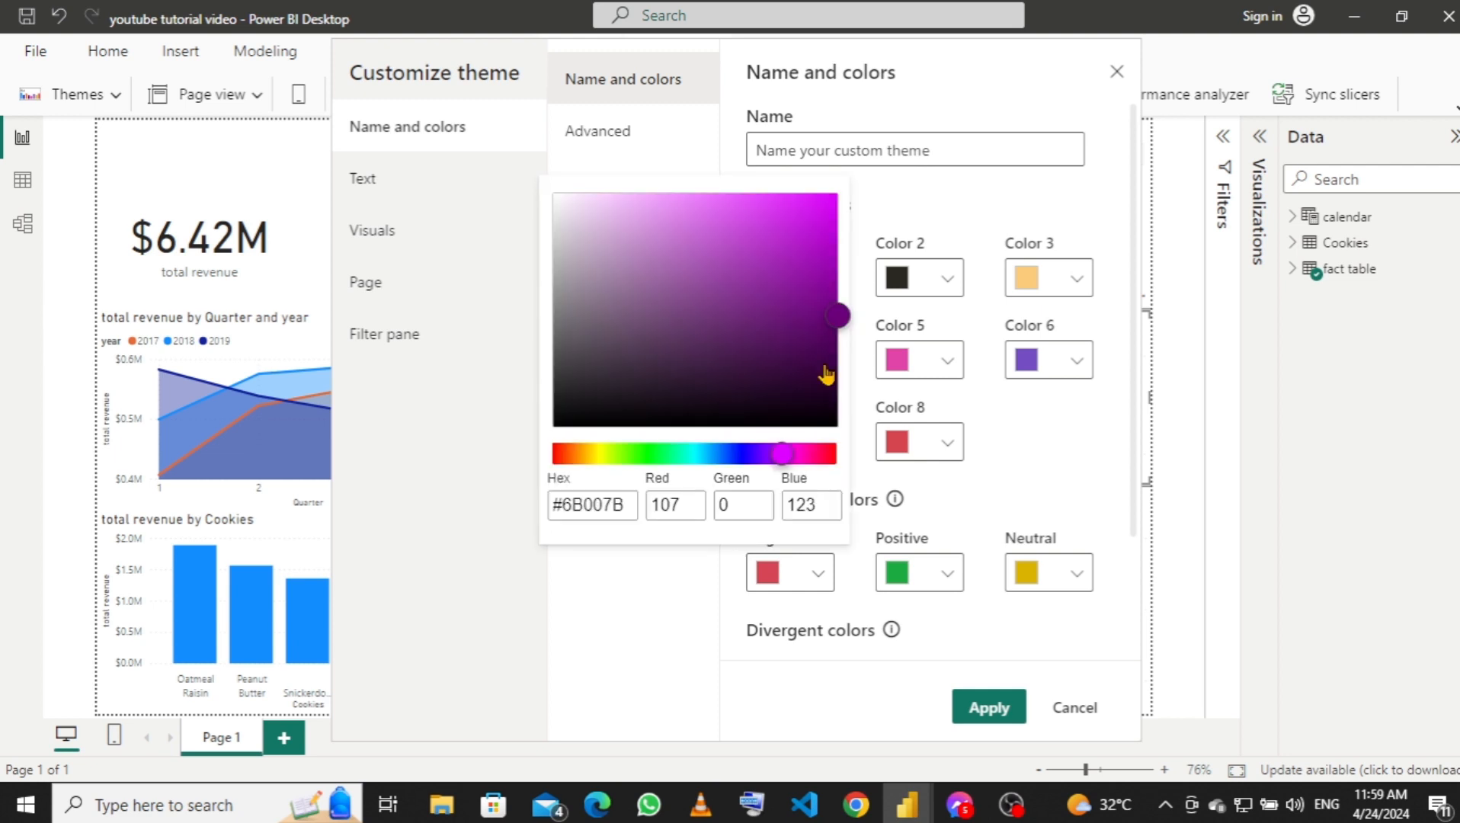
pyautogui.click(633, 505)
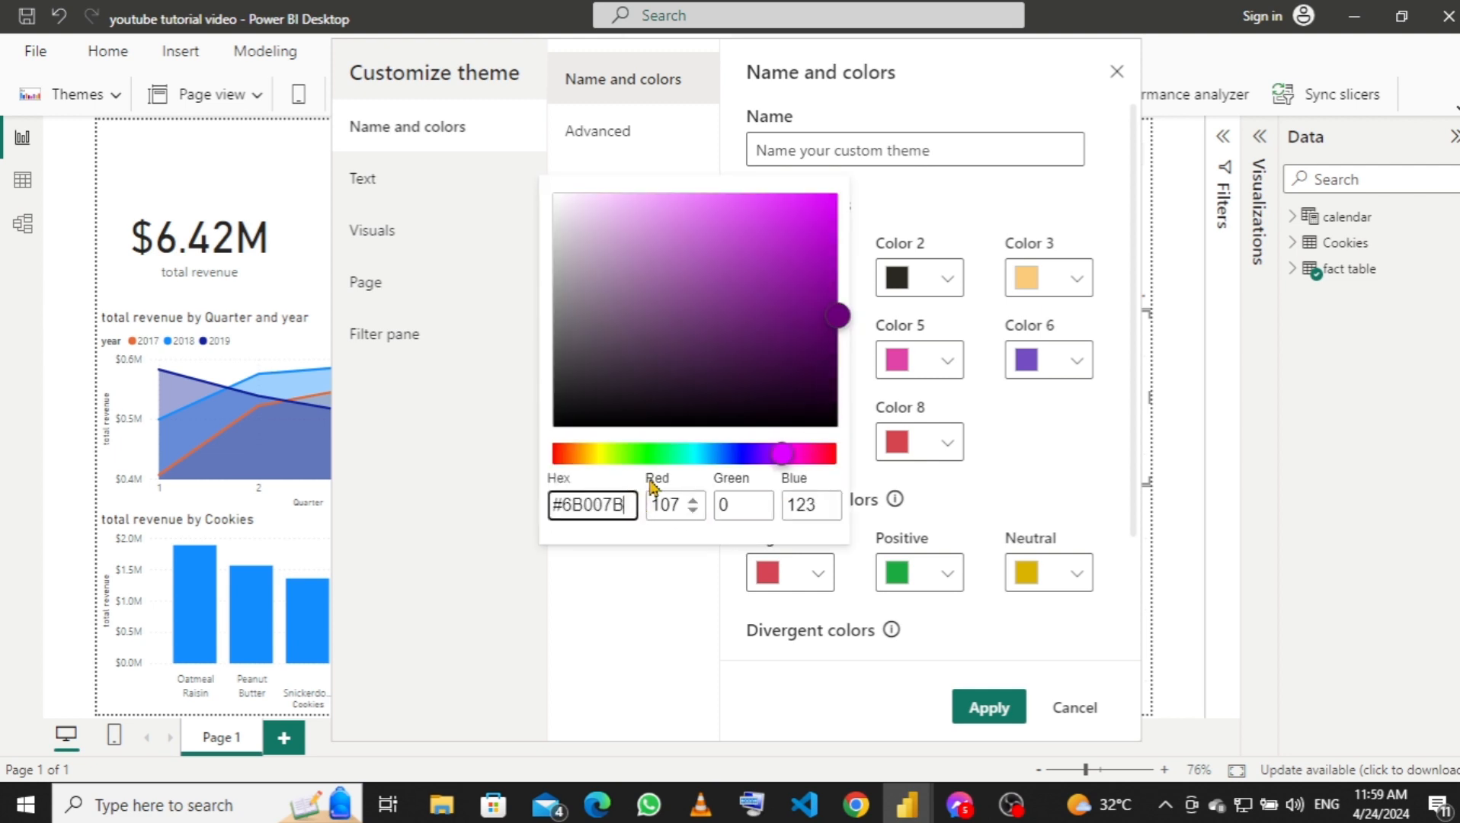
pyautogui.press('BackSpace')
pyautogui.press('BackSpace')
pyautogui.press('BackSpace')
pyautogui.press('BackSpace')
pyautogui.press('BackSpace')
pyautogui.write('3eb')
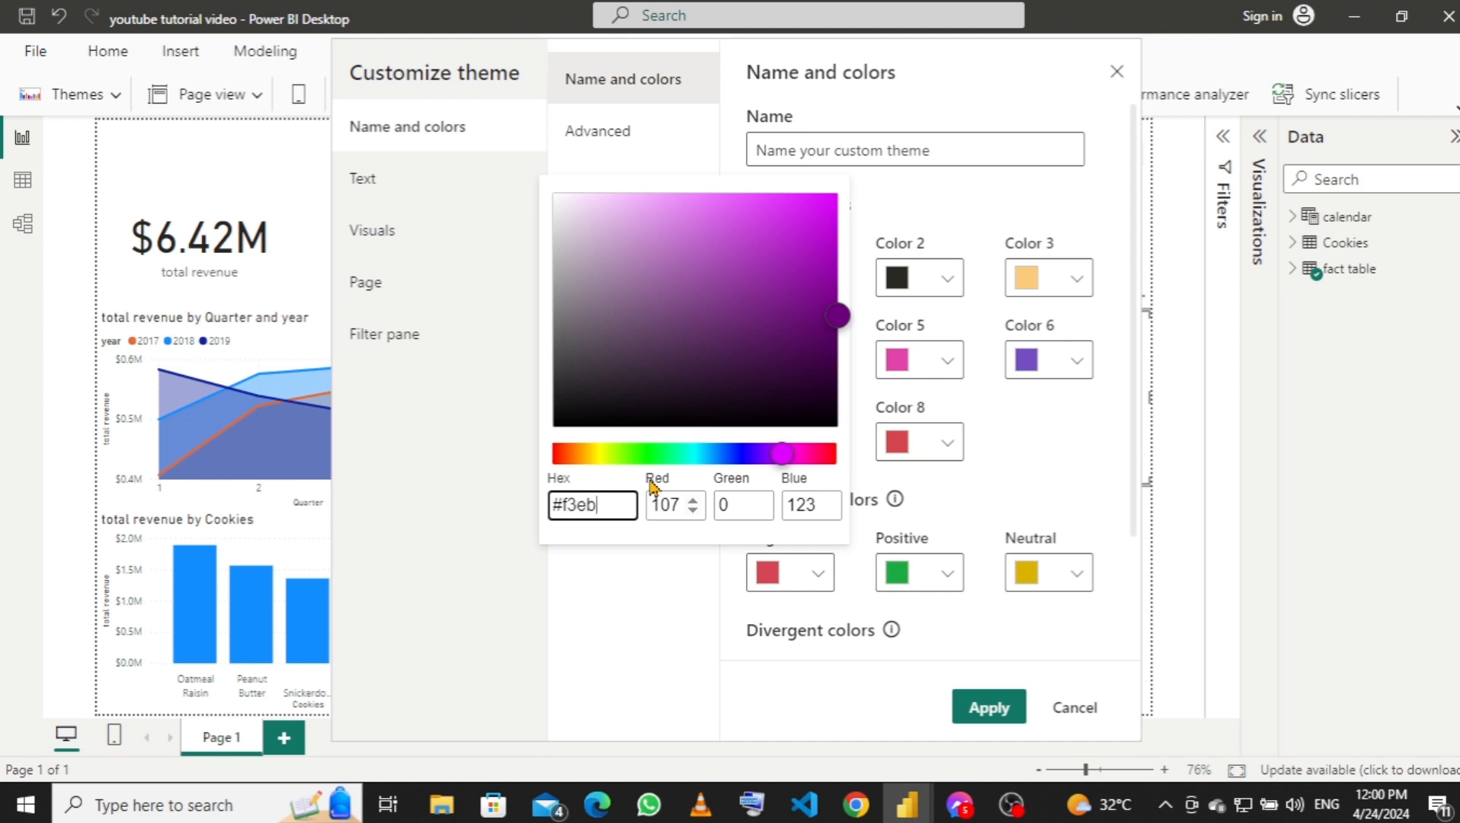
pyautogui.write('dd')
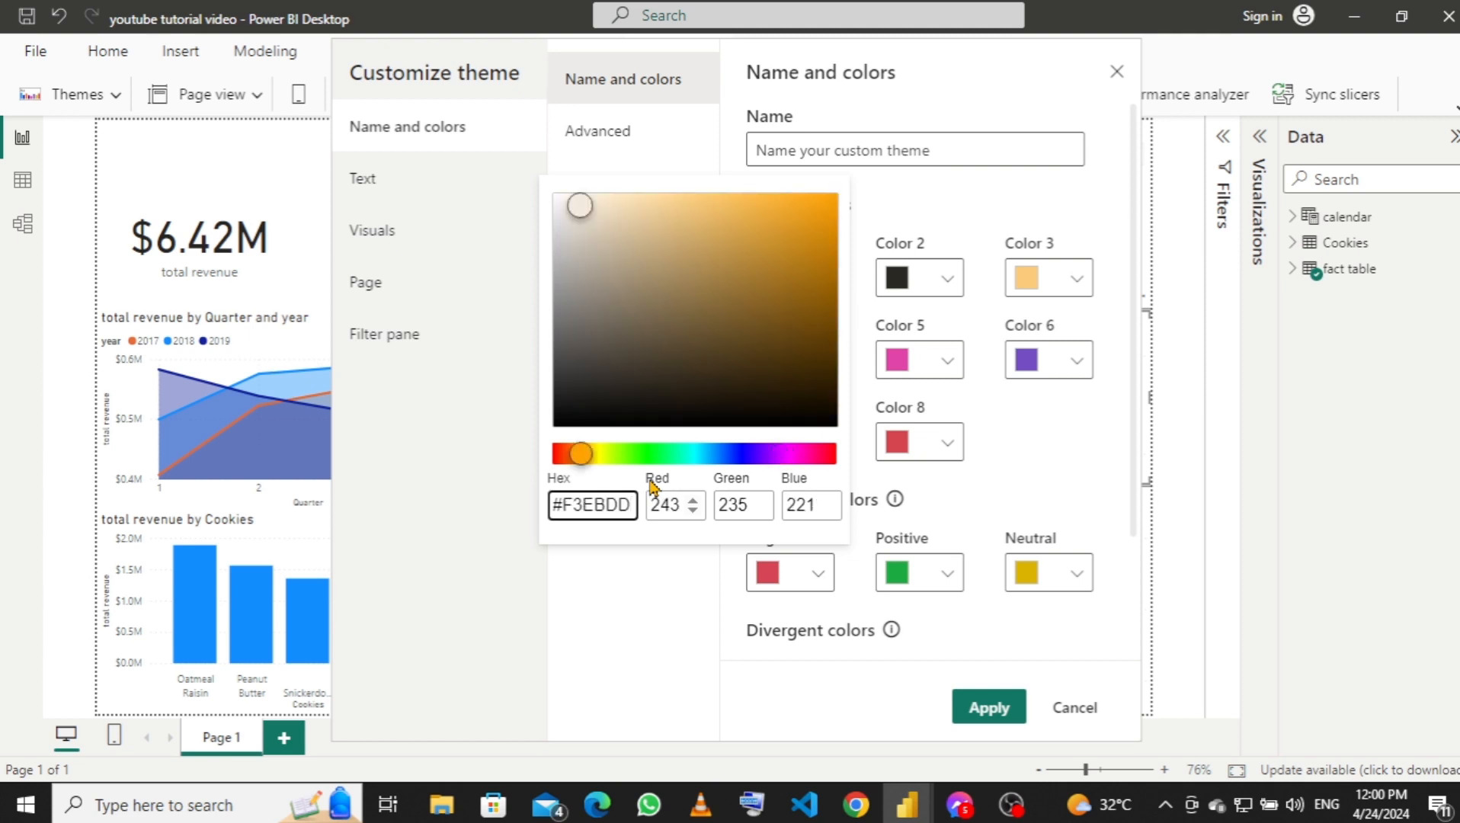
pyautogui.click(963, 714)
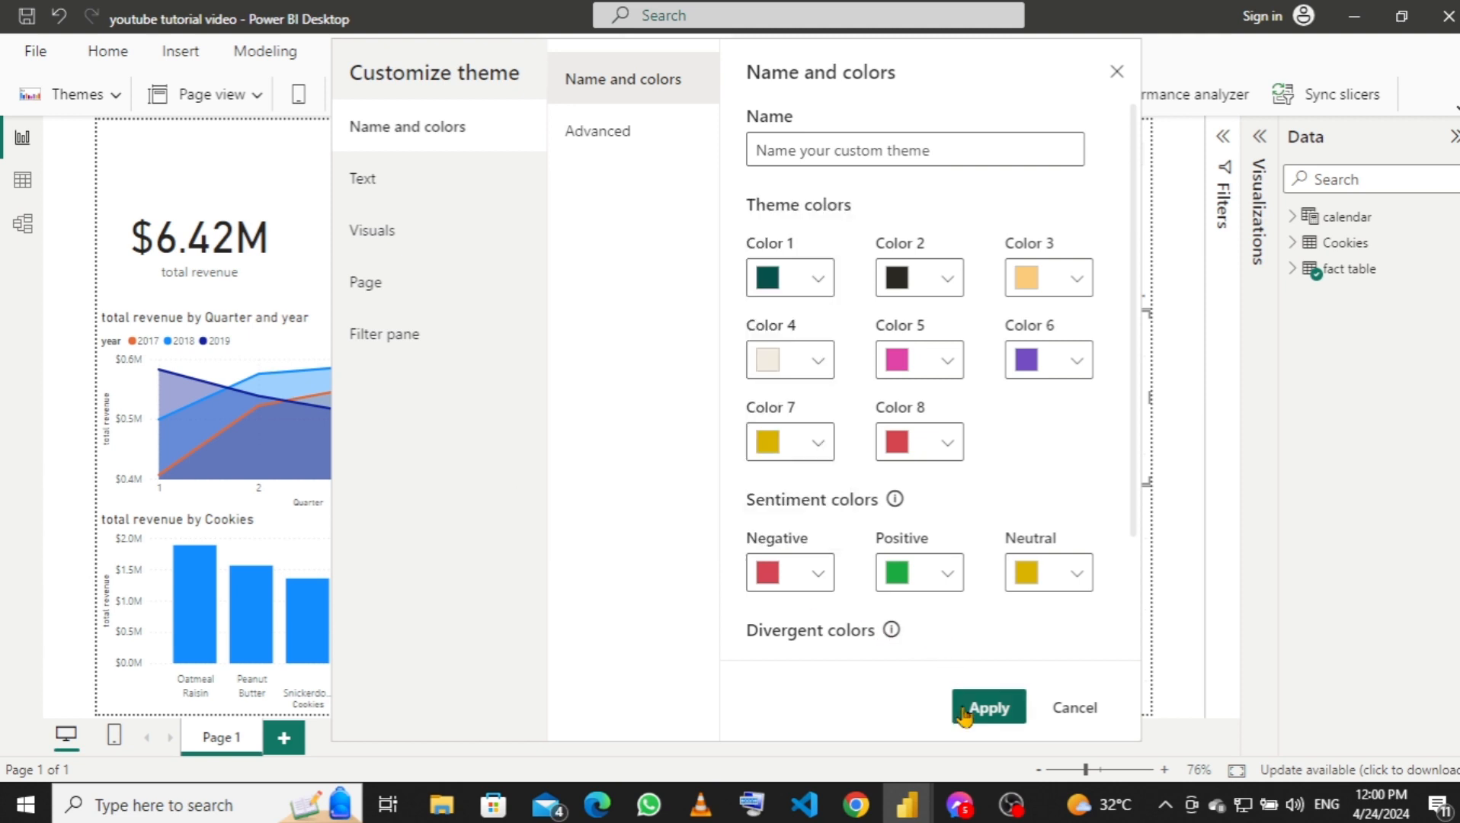
pyautogui.click(1004, 709)
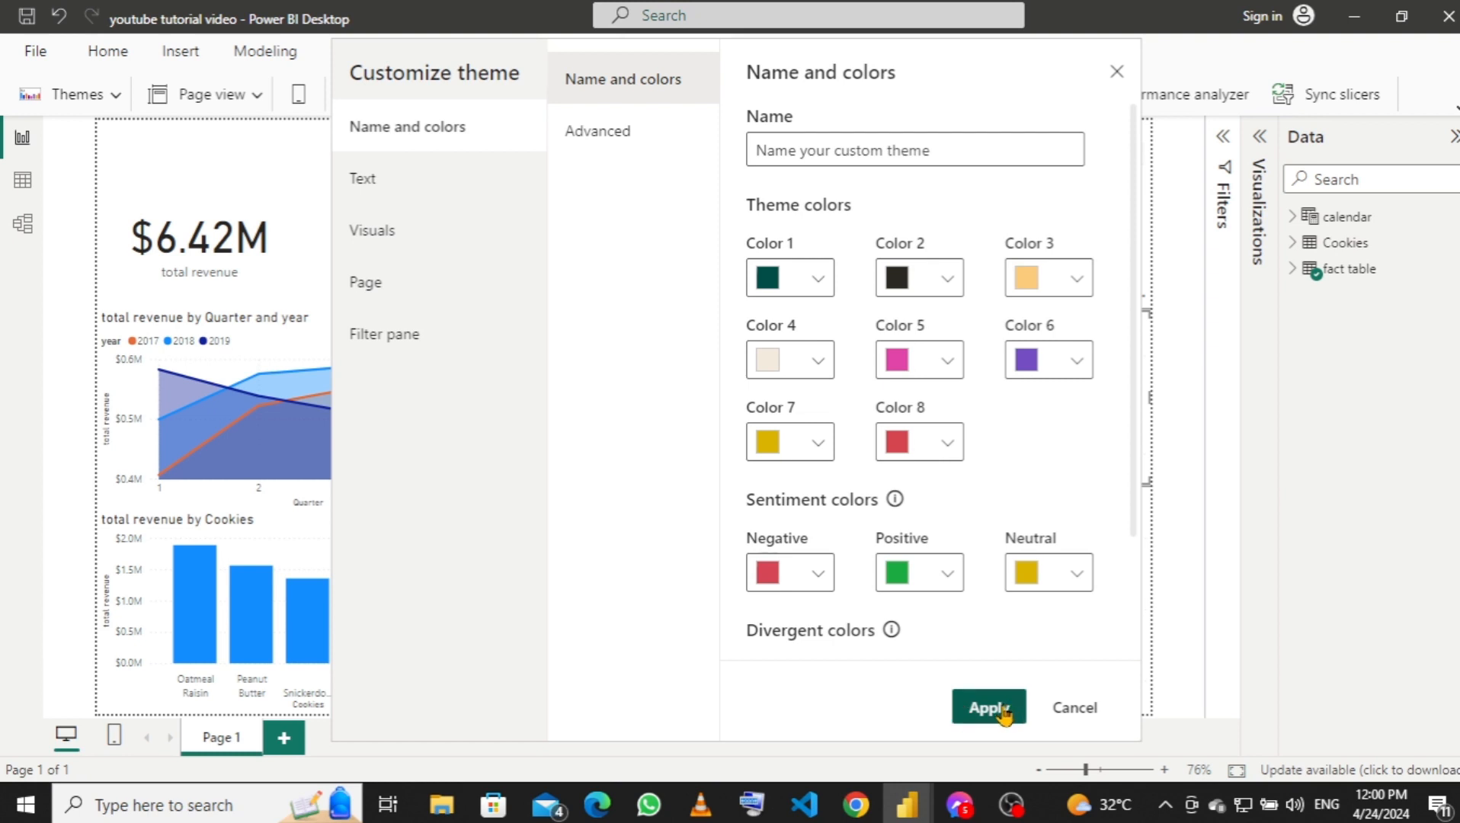
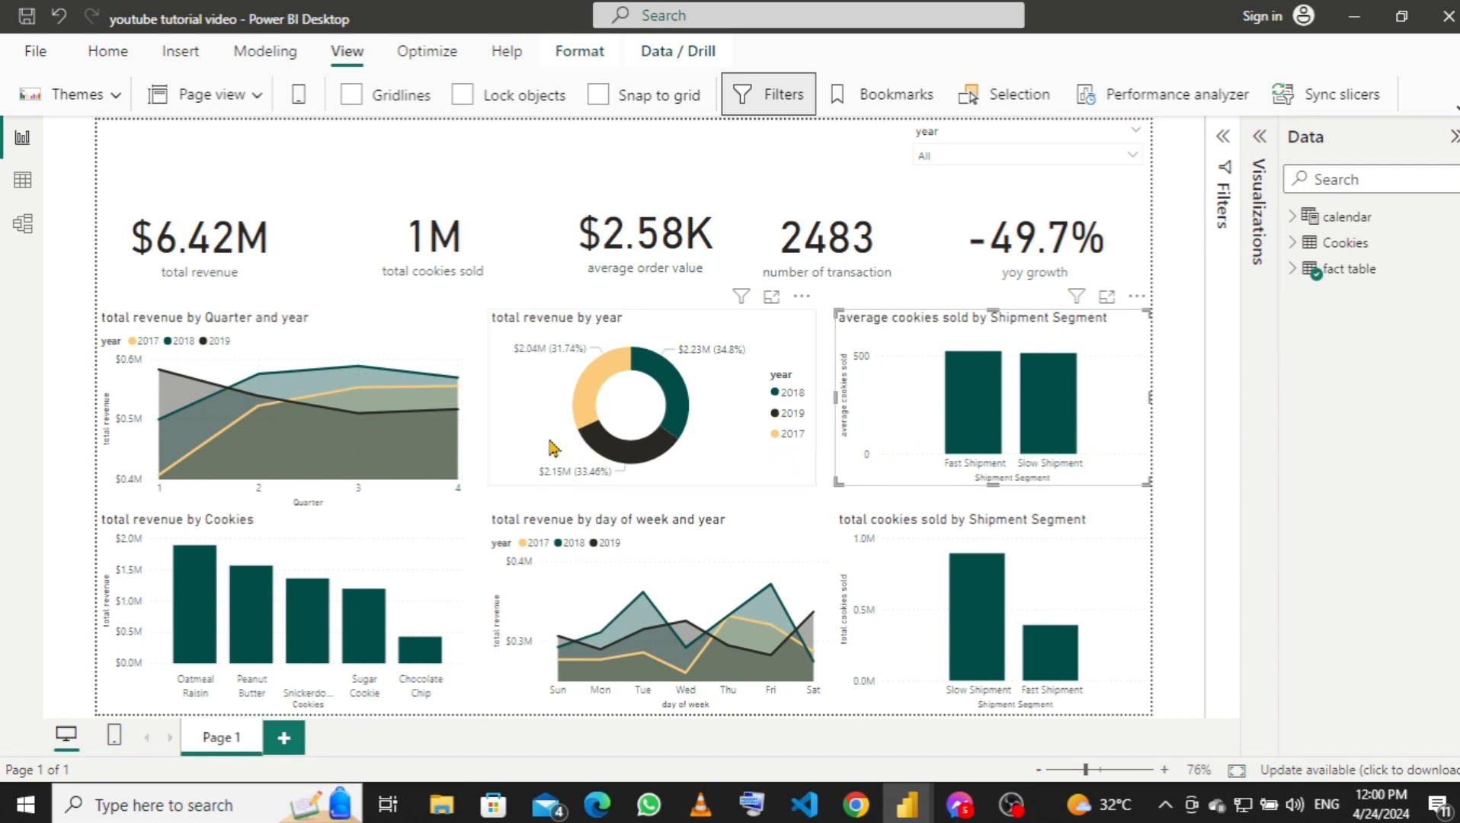
# Recolour the lines of the total revenue by Quarter and year chart: 2019 in the theme's light orange and 2017 in black.
pyautogui.click(439, 346)
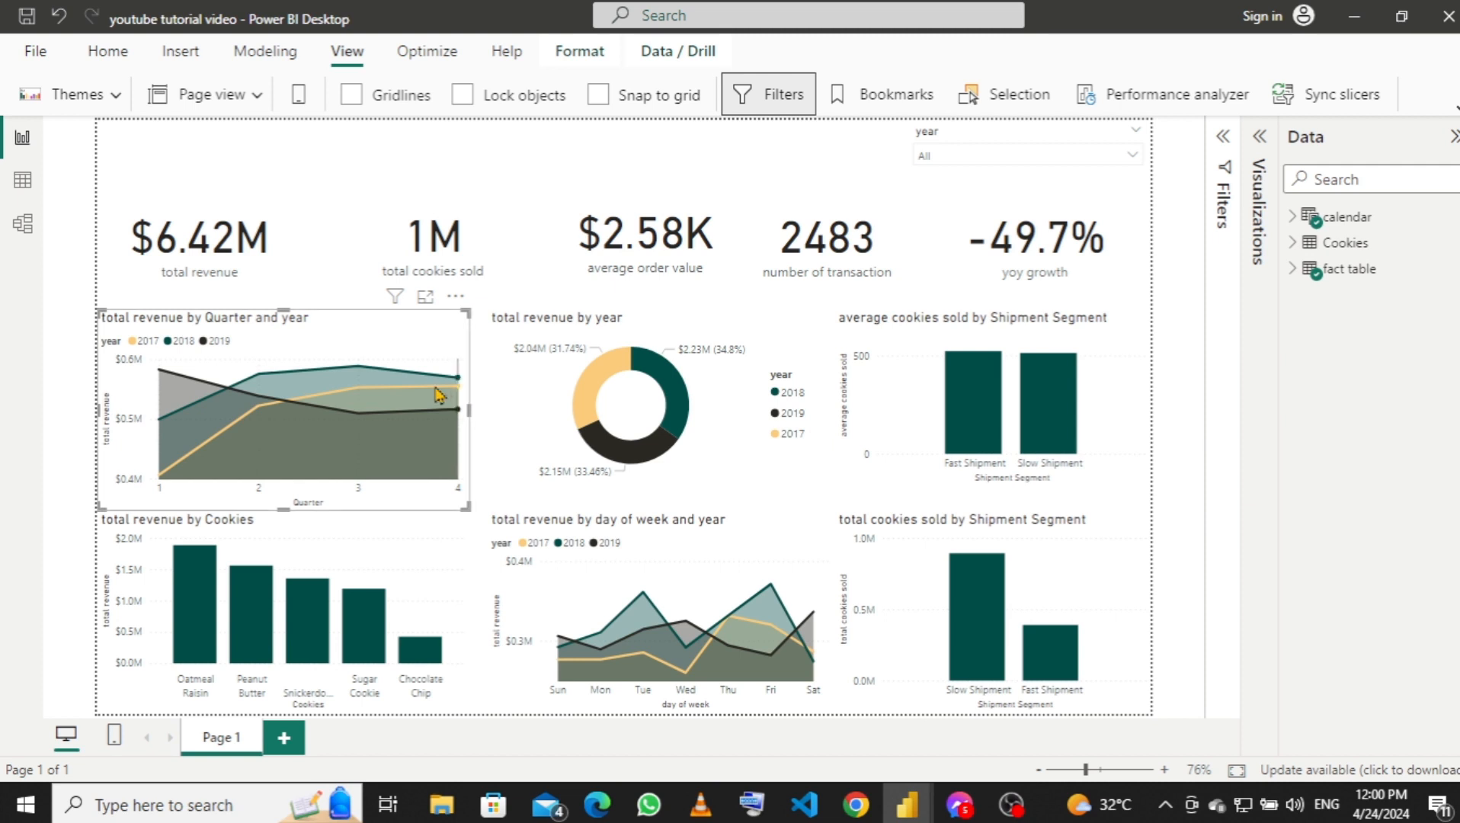
pyautogui.click(1260, 139)
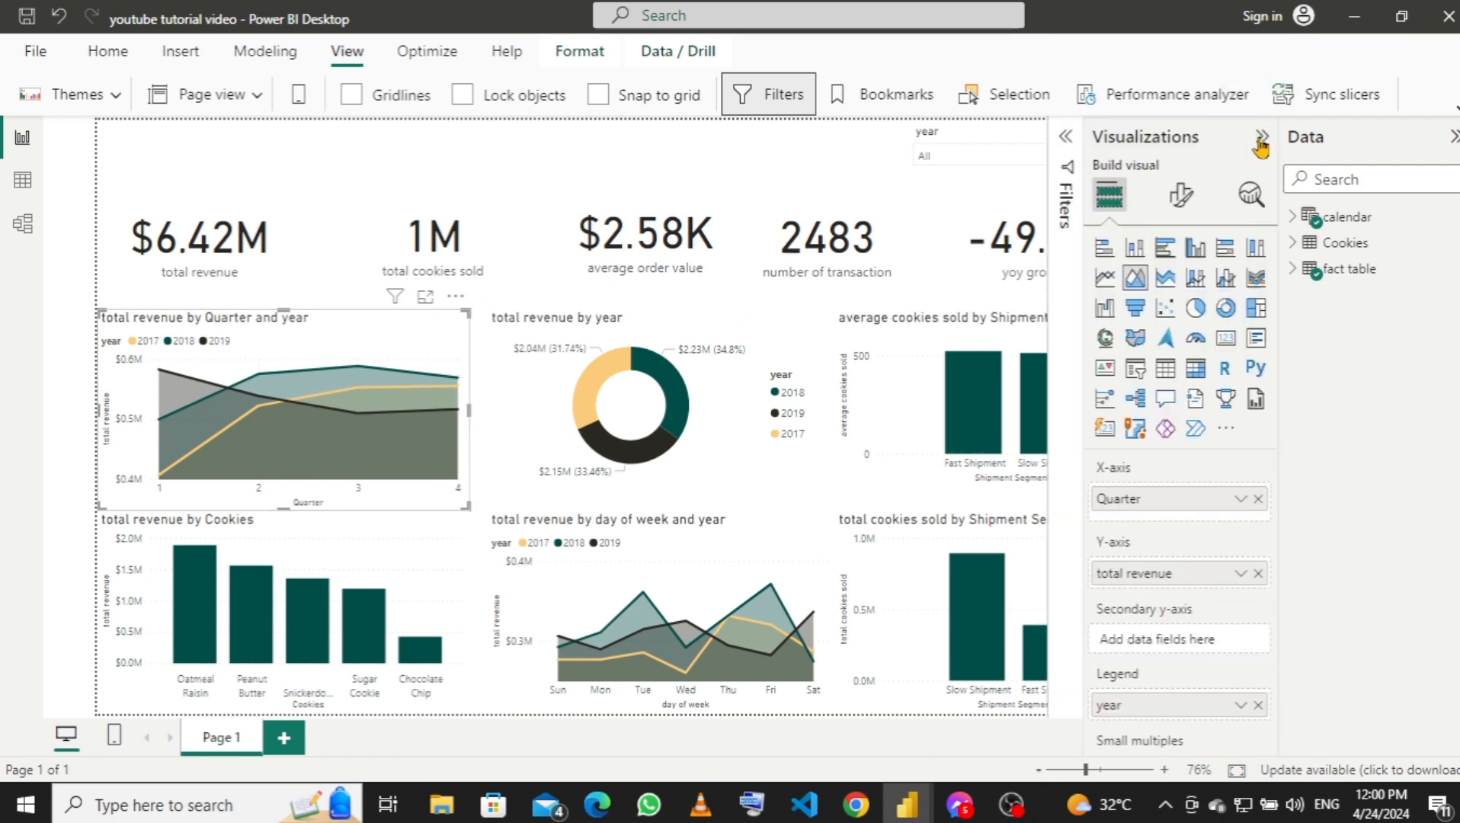
pyautogui.click(1180, 195)
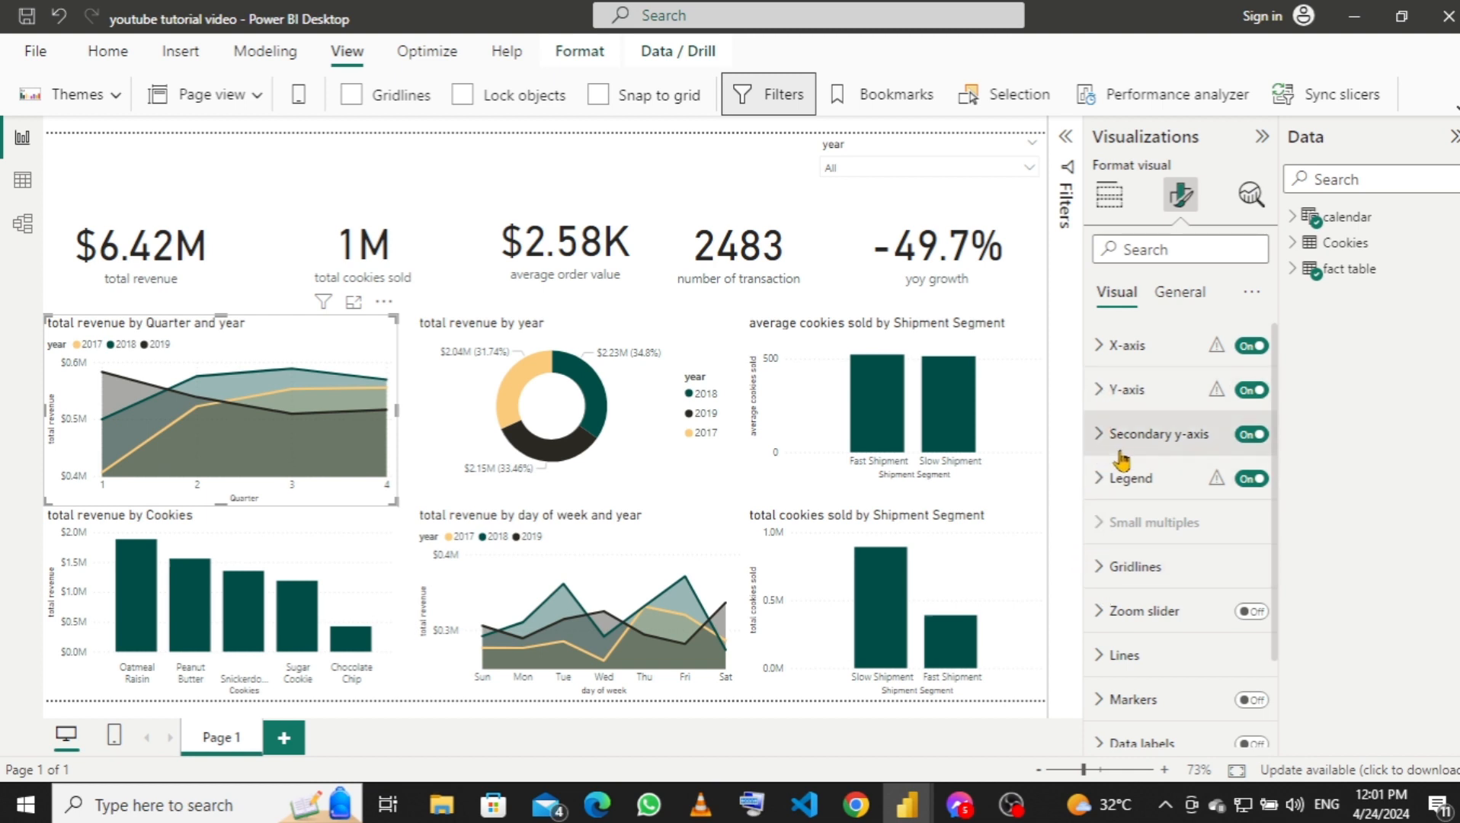
pyautogui.scroll(-1, 1113, 655)
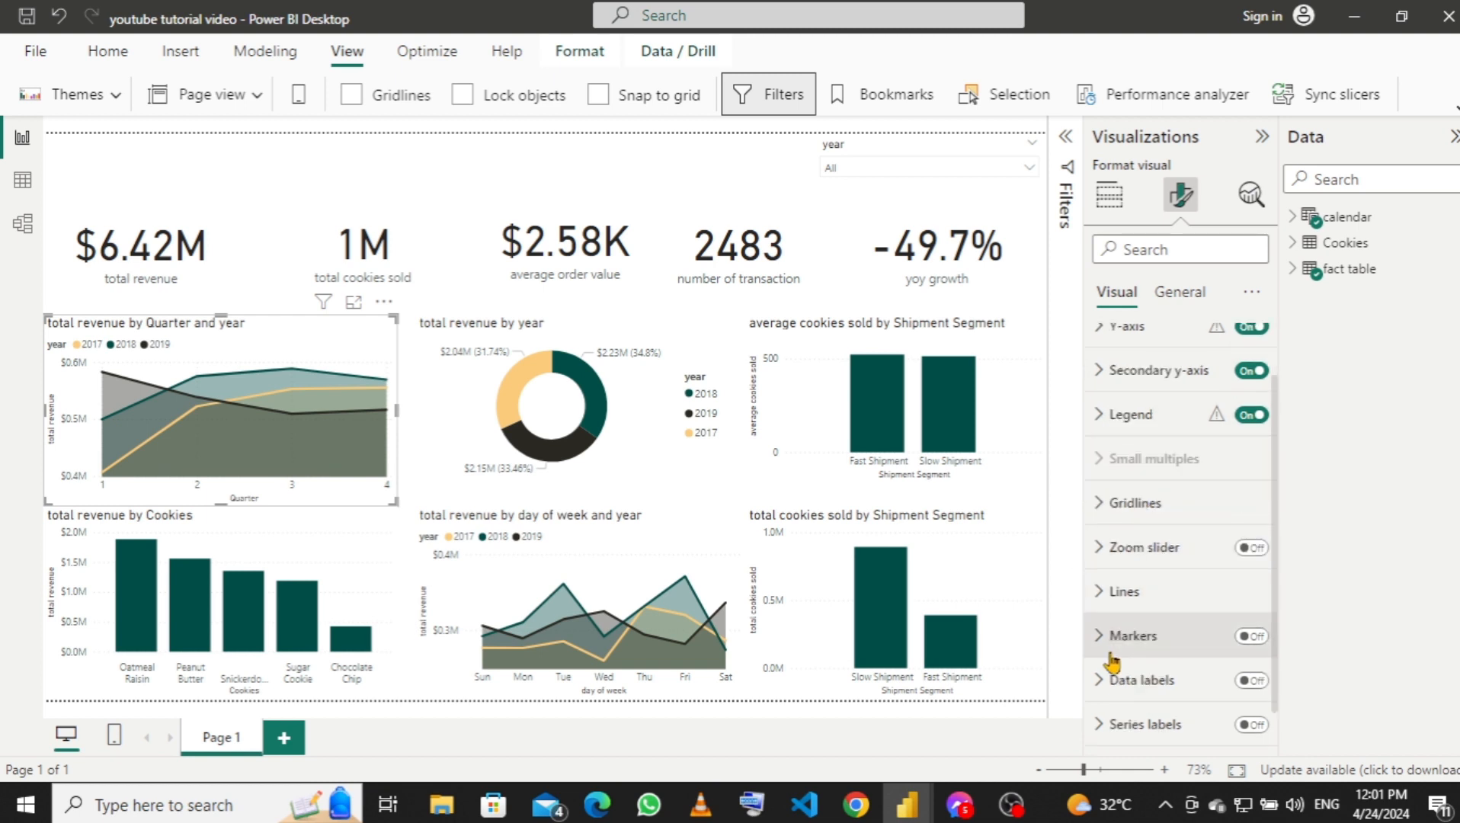
pyautogui.click(1103, 597)
pyautogui.scroll(-6, 1133, 609)
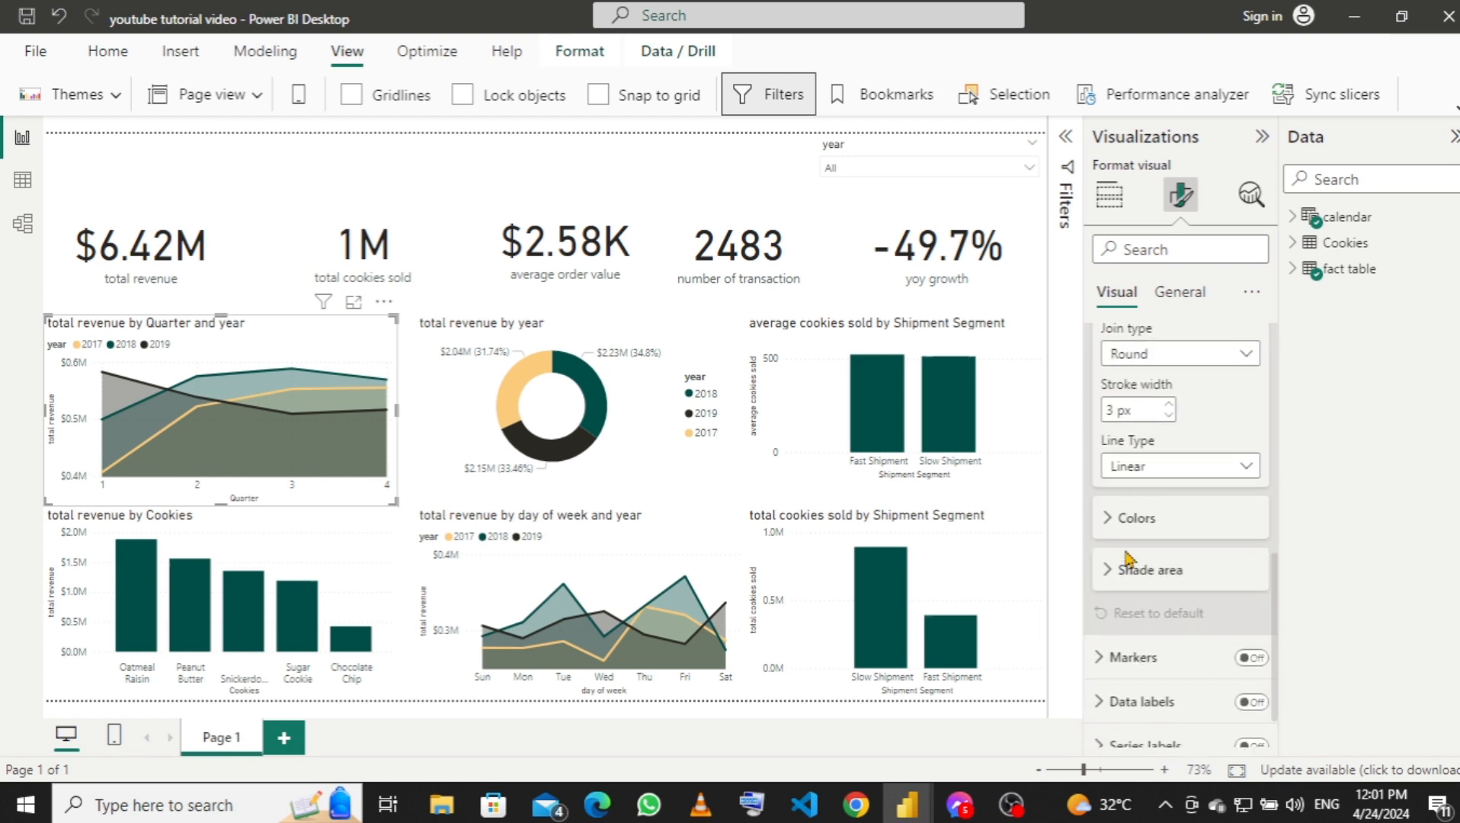
pyautogui.click(1108, 521)
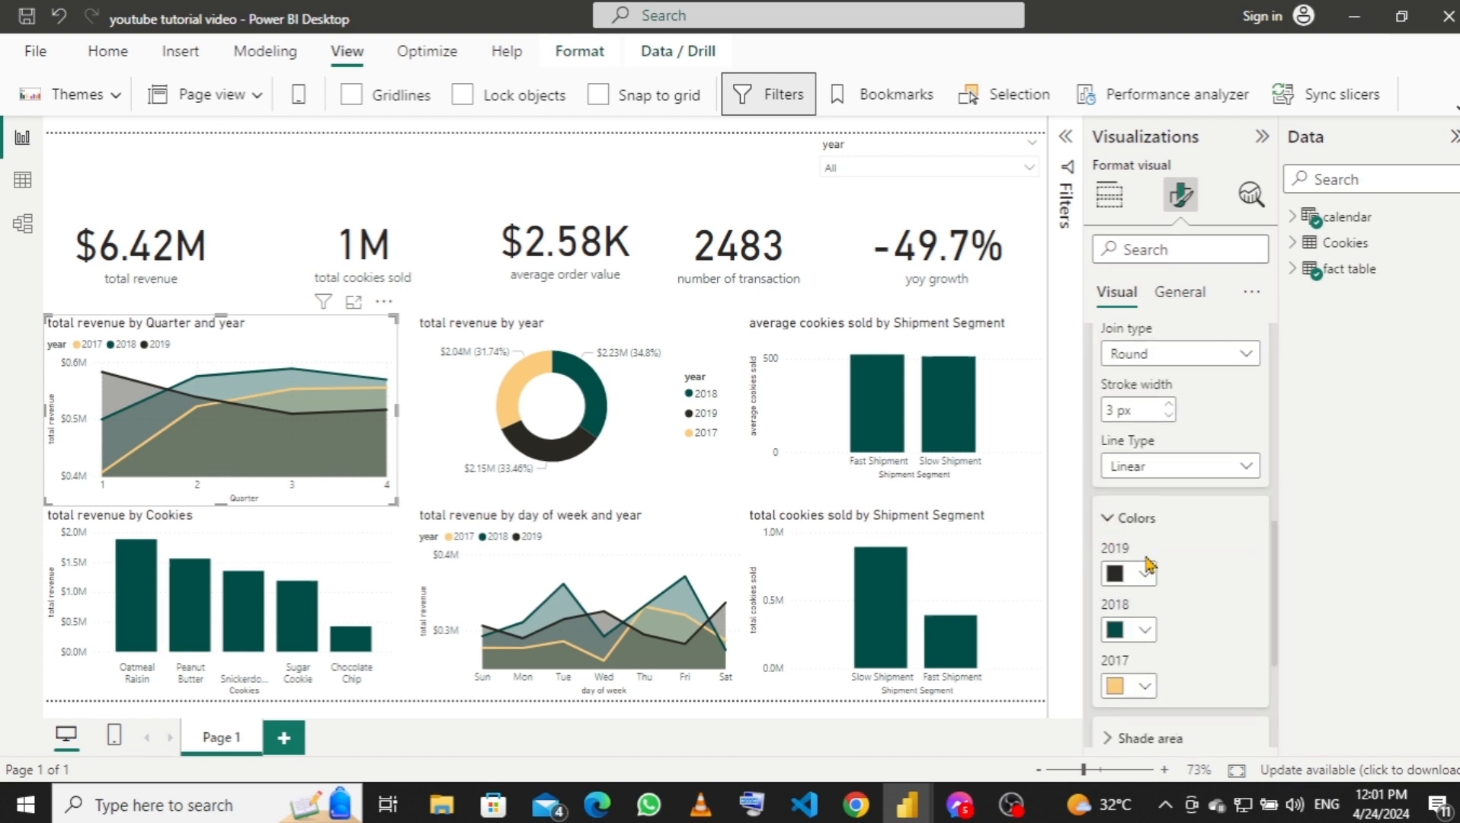
pyautogui.scroll(-2, 1128, 548)
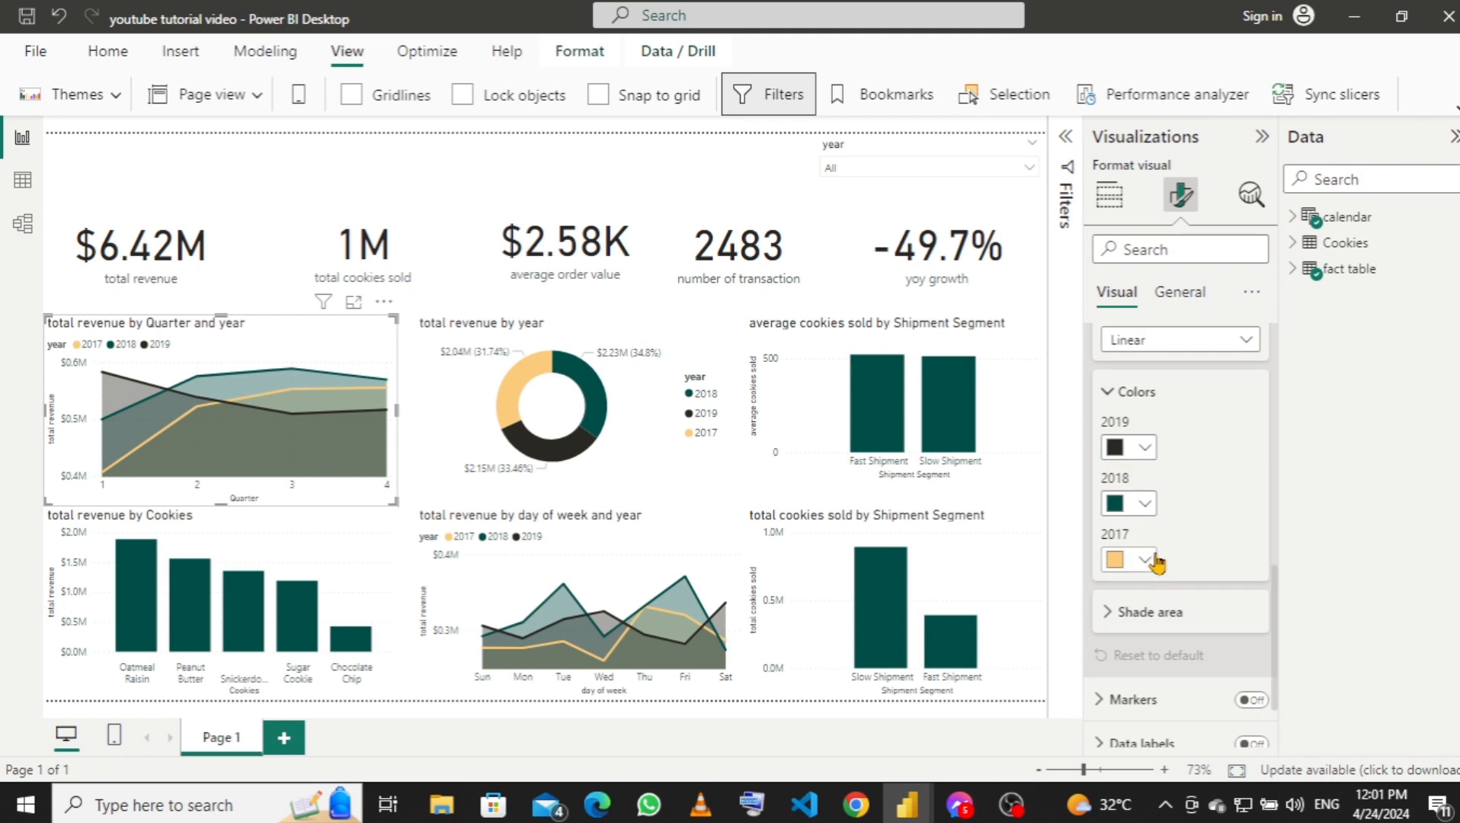
pyautogui.click(1146, 450)
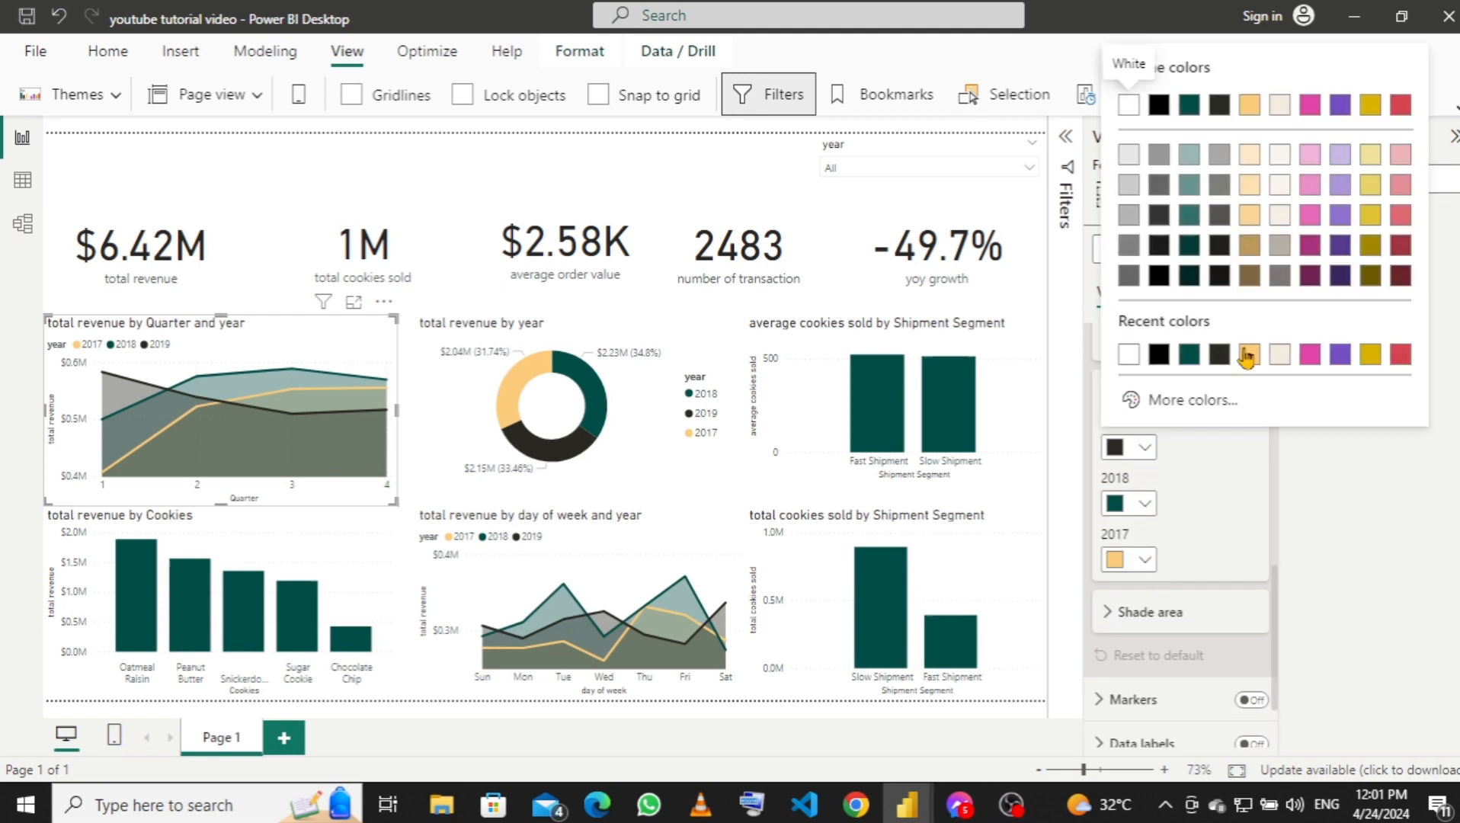
pyautogui.click(1251, 106)
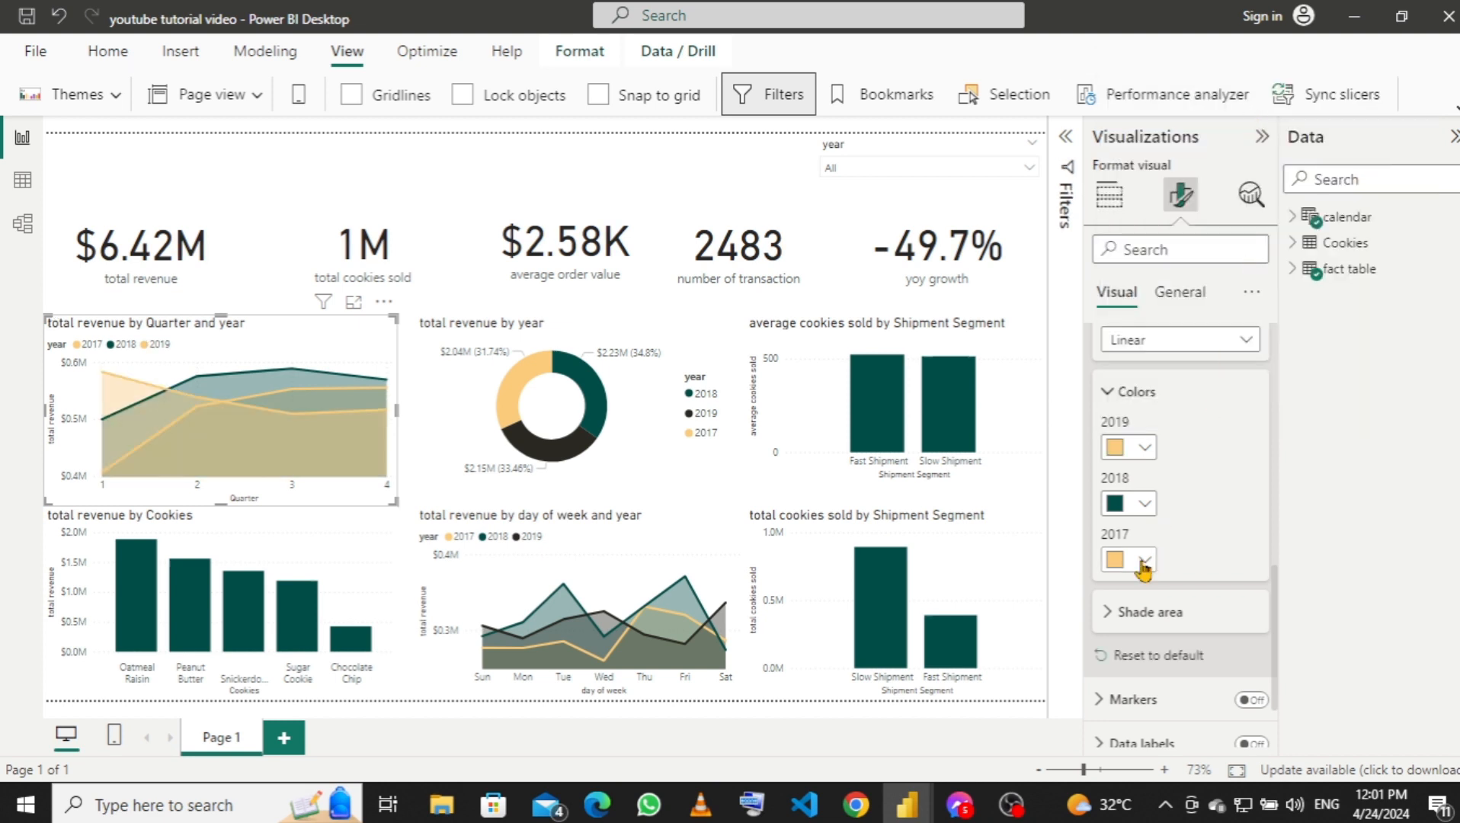
pyautogui.click(1144, 561)
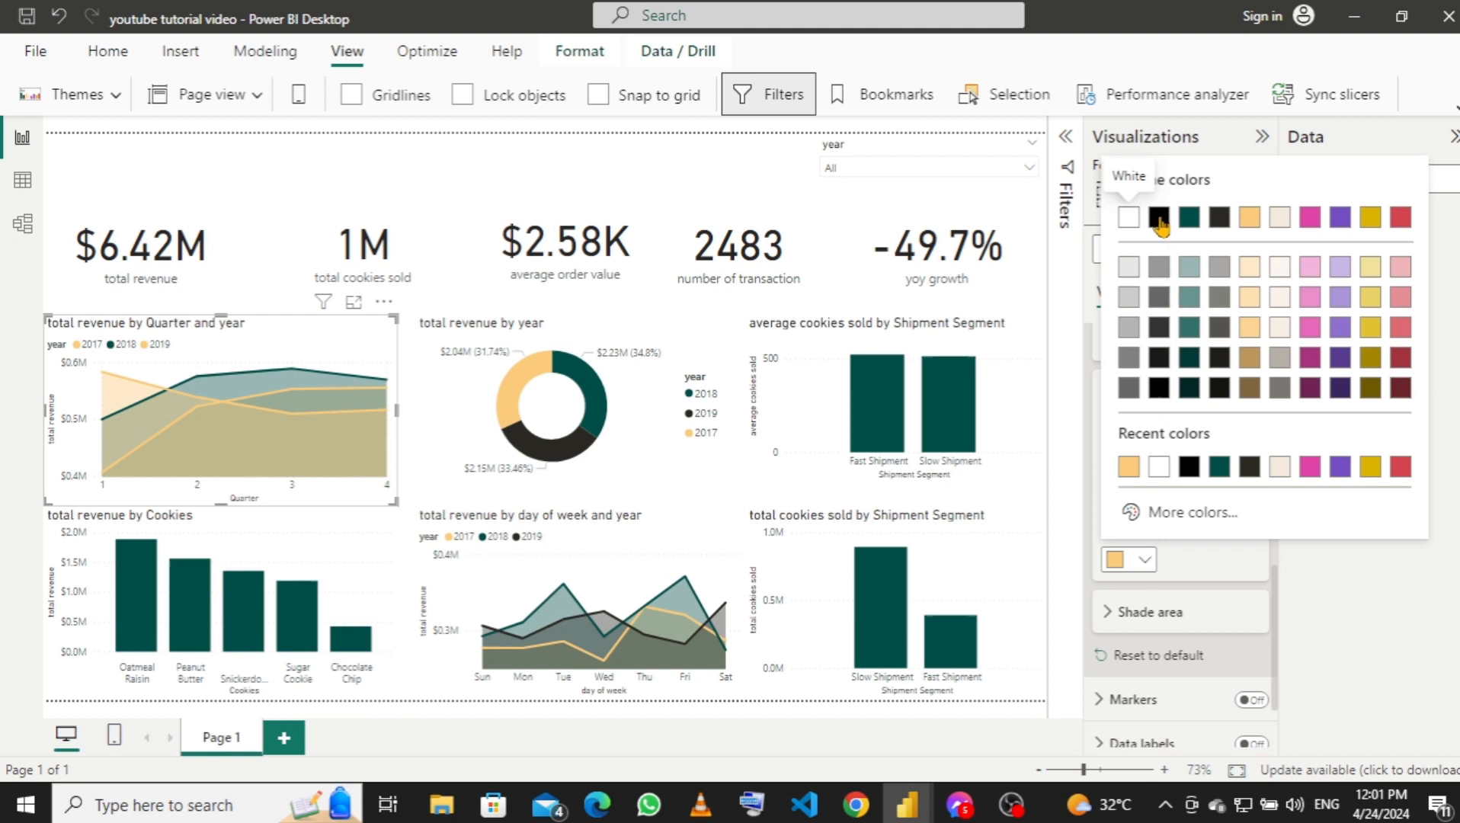
pyautogui.click(1159, 219)
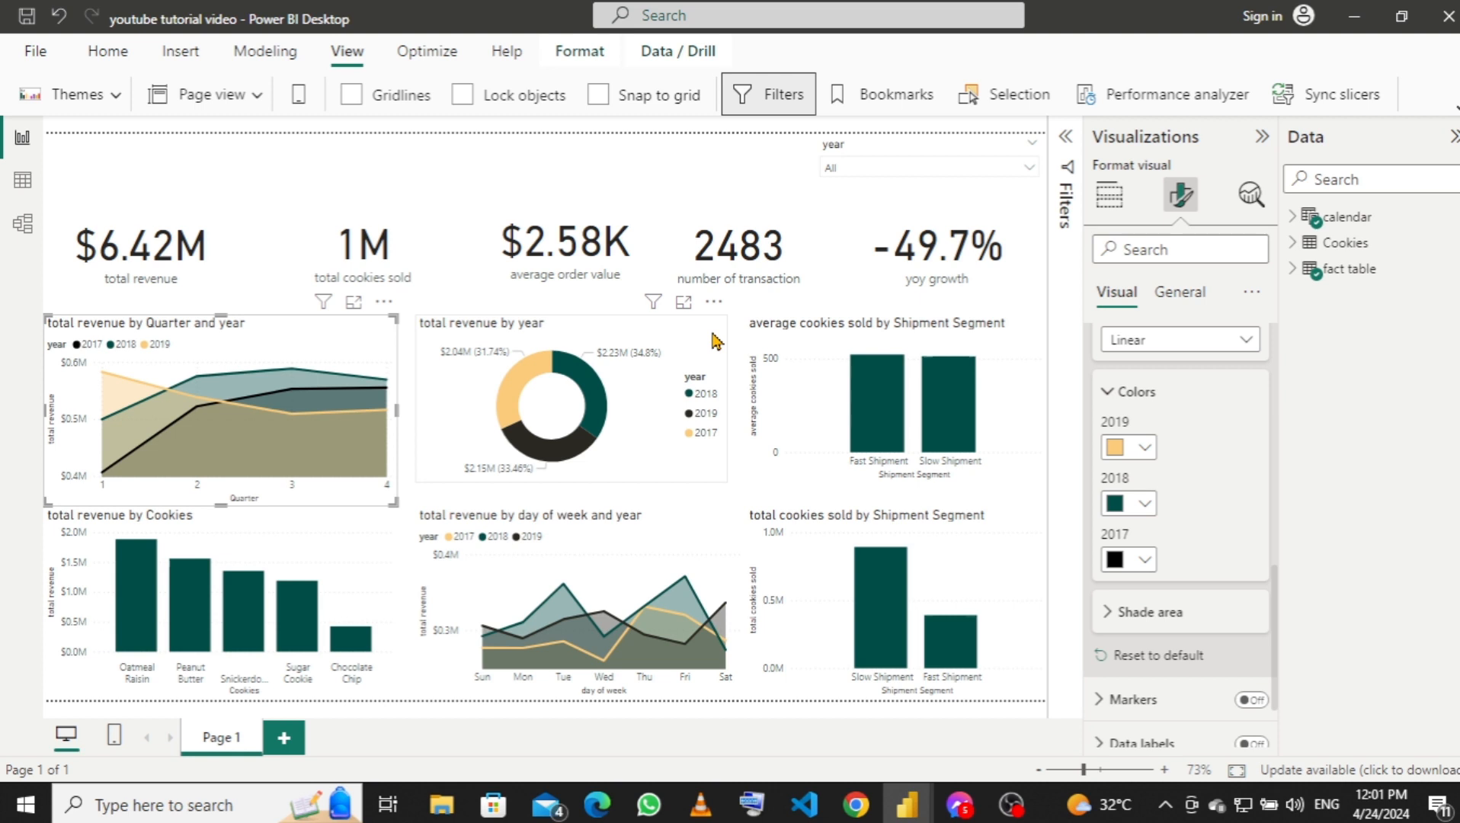
# Recolour the total revenue by year donut's slices: 2019 in the theme's light orange and 2017 in the theme's dark Color 2.
pyautogui.click(717, 341)
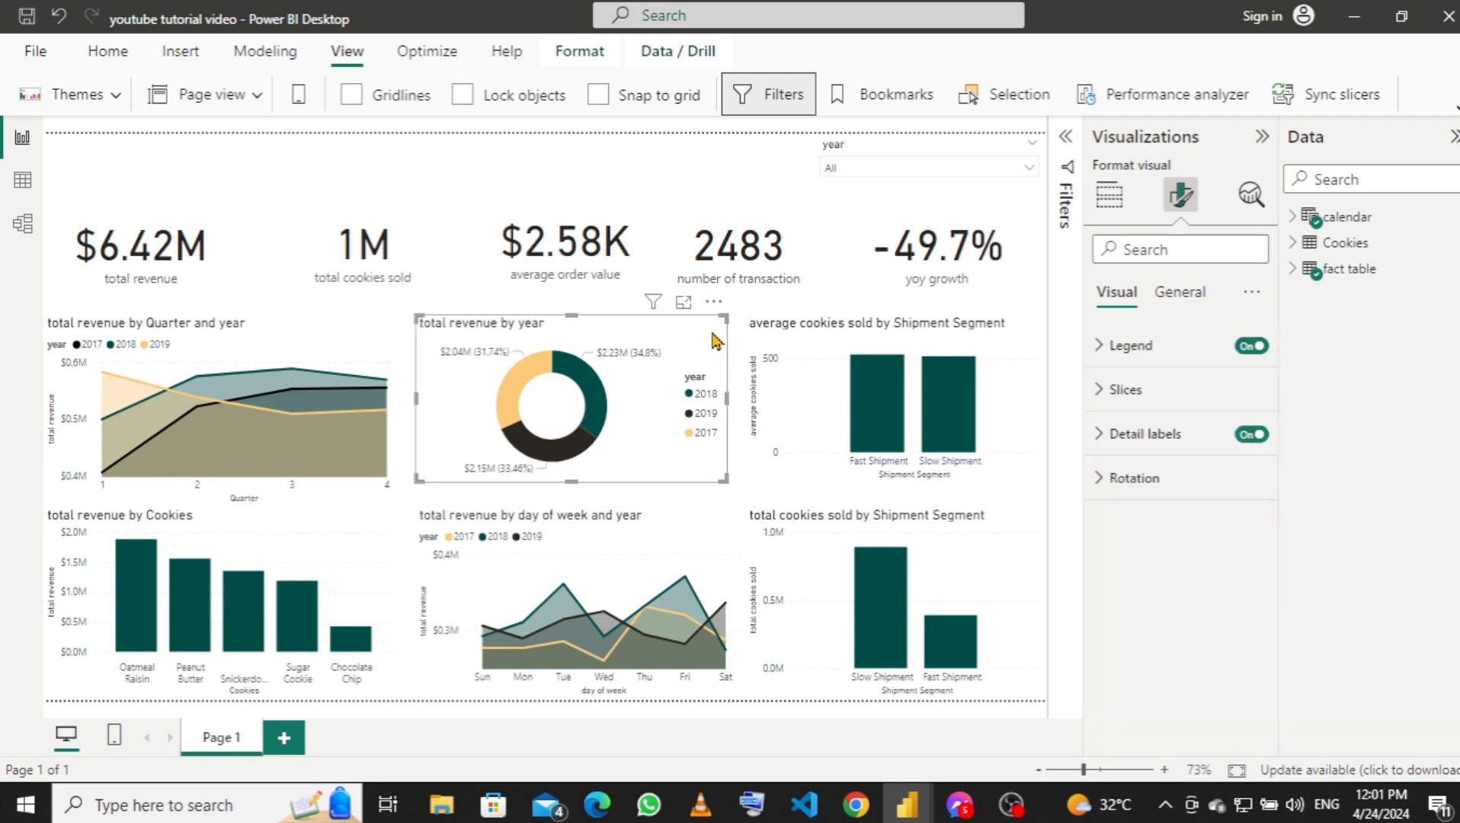
pyautogui.click(1103, 398)
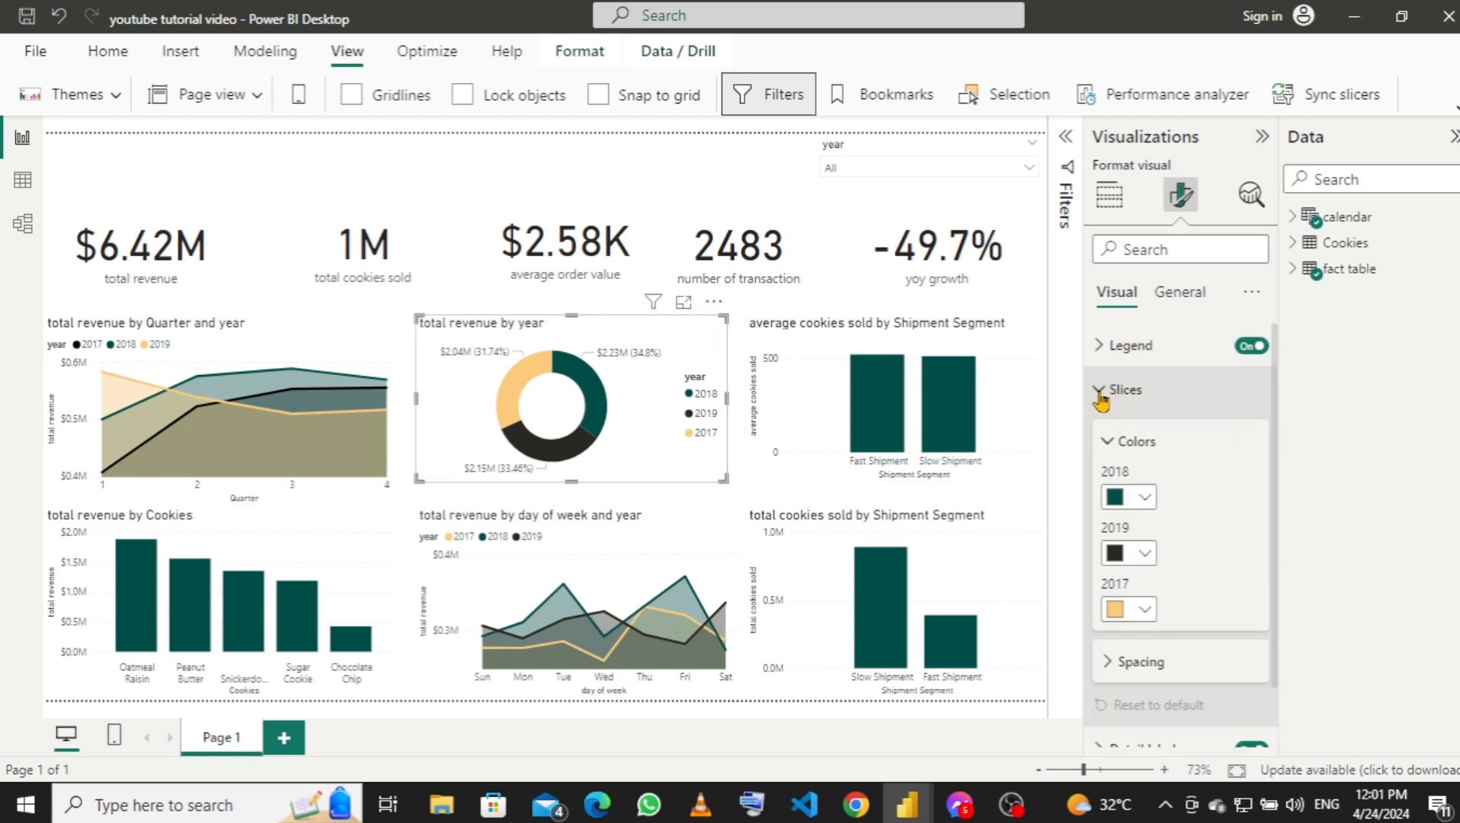
pyautogui.click(1147, 556)
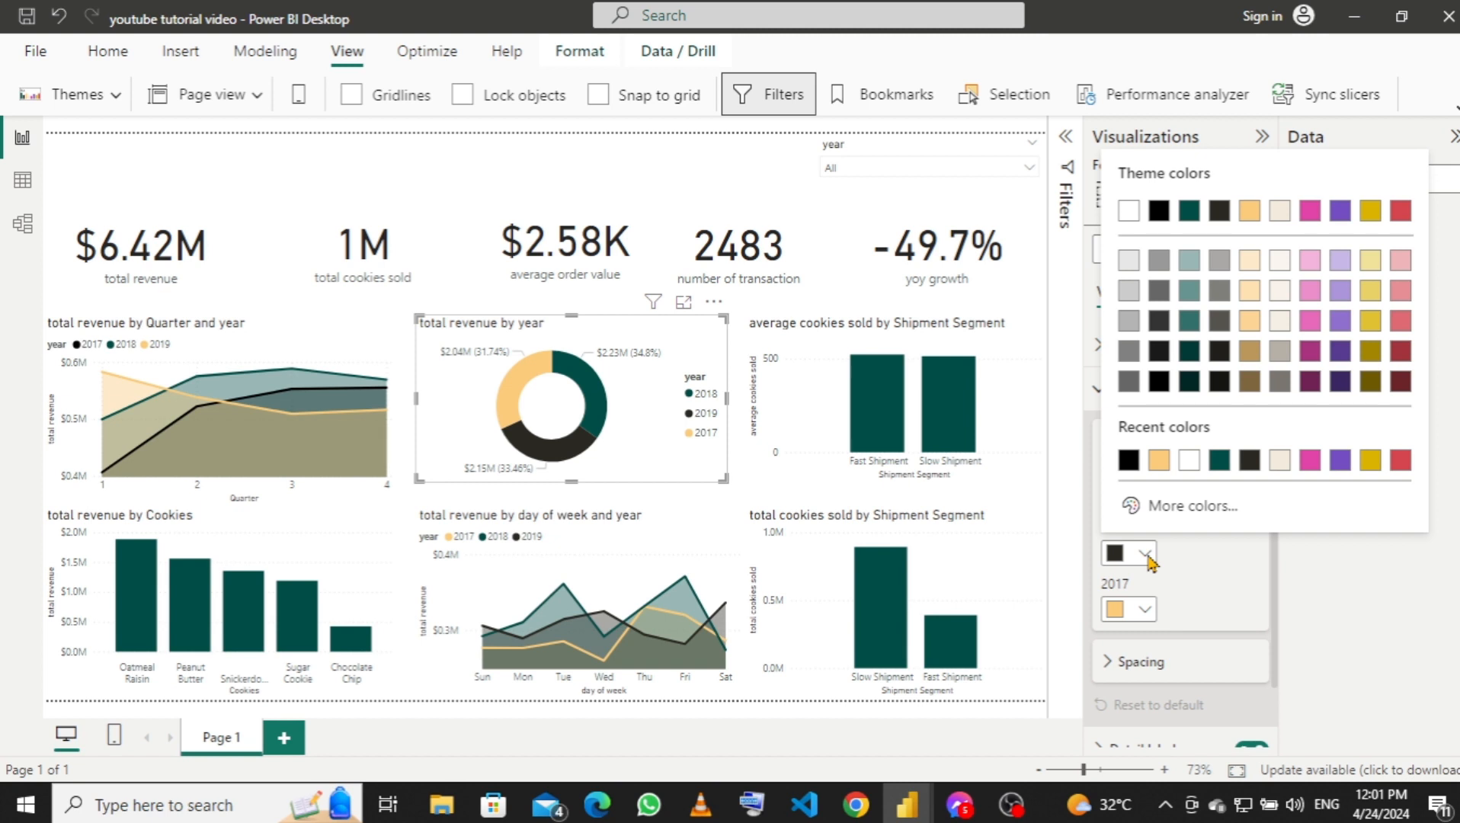
pyautogui.click(1250, 212)
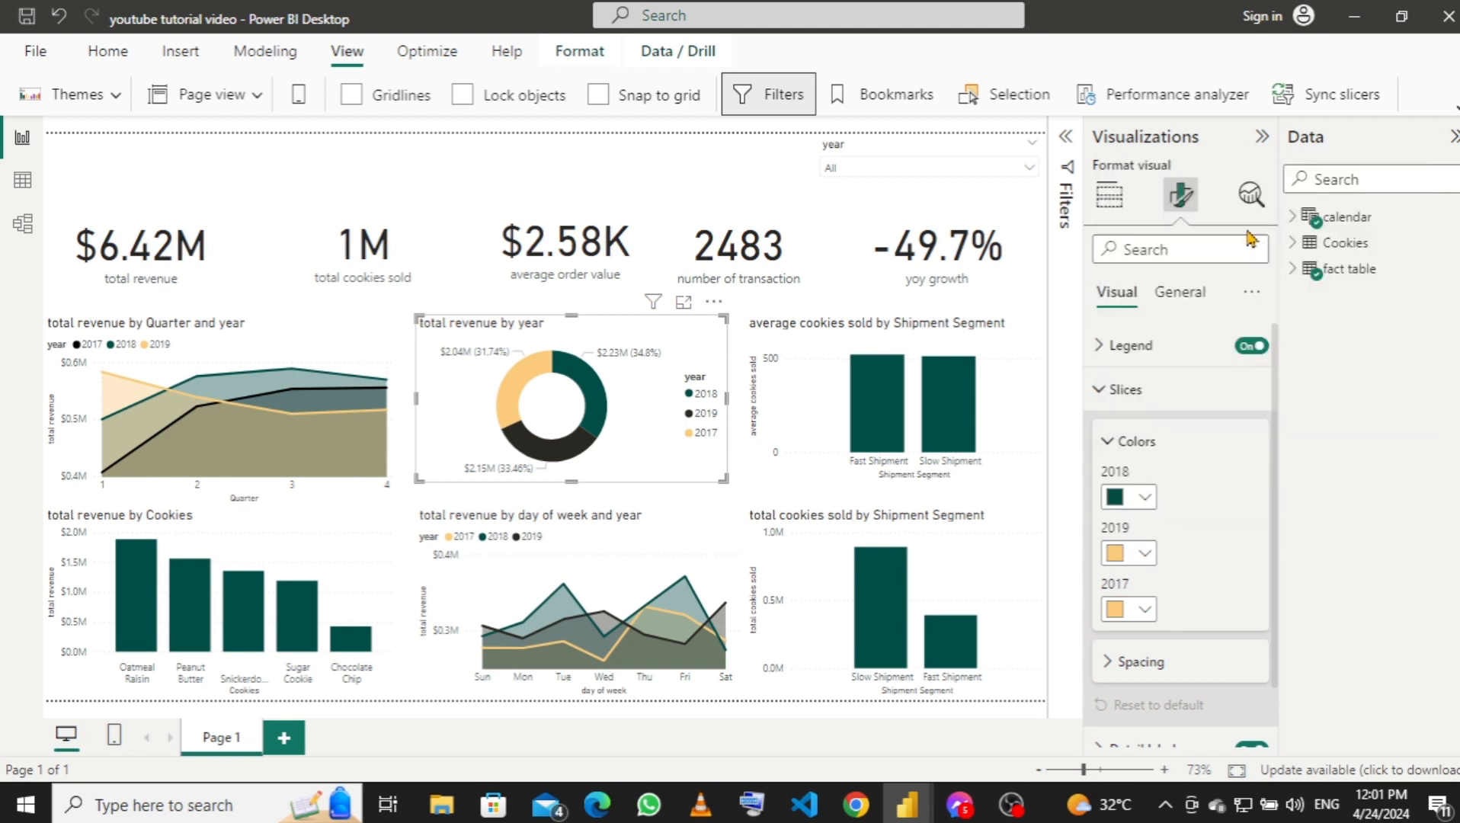
pyautogui.click(1146, 612)
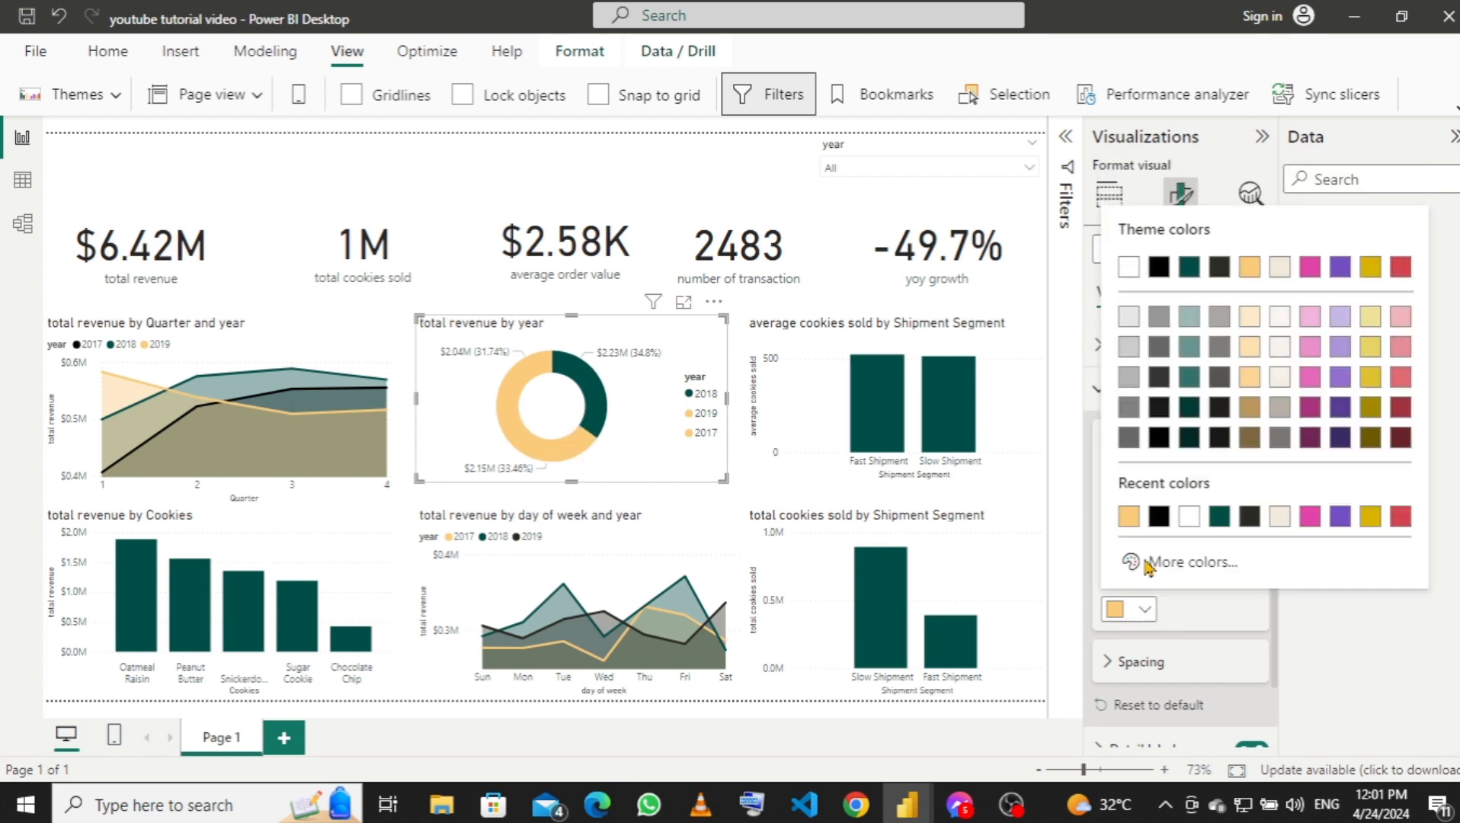
pyautogui.click(1219, 268)
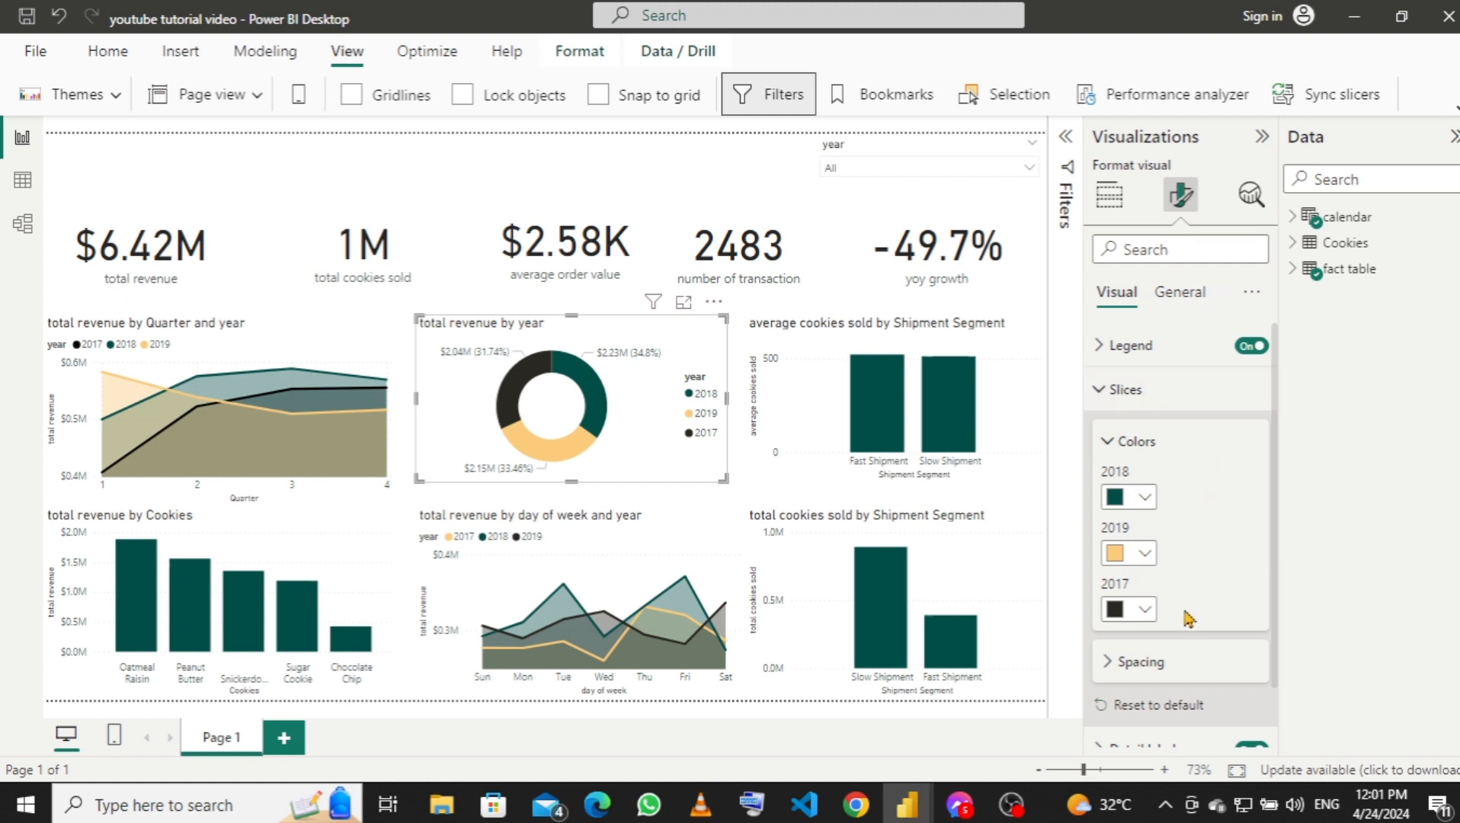
pyautogui.click(1097, 394)
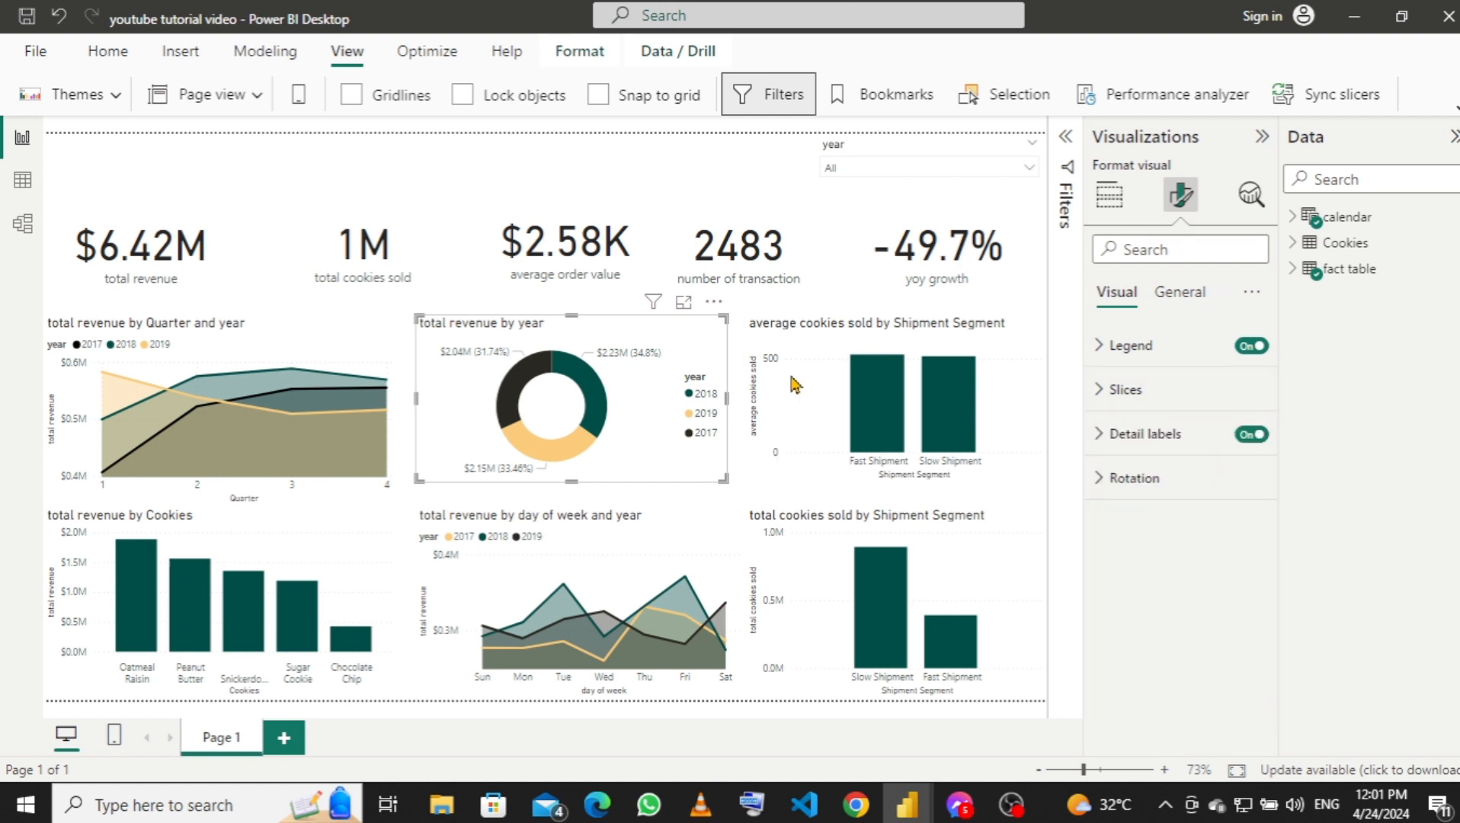
# Recolour the lines of the total revenue by day of week and year chart: 2019 in the theme's light orange and 2017 in black.
pyautogui.click(709, 548)
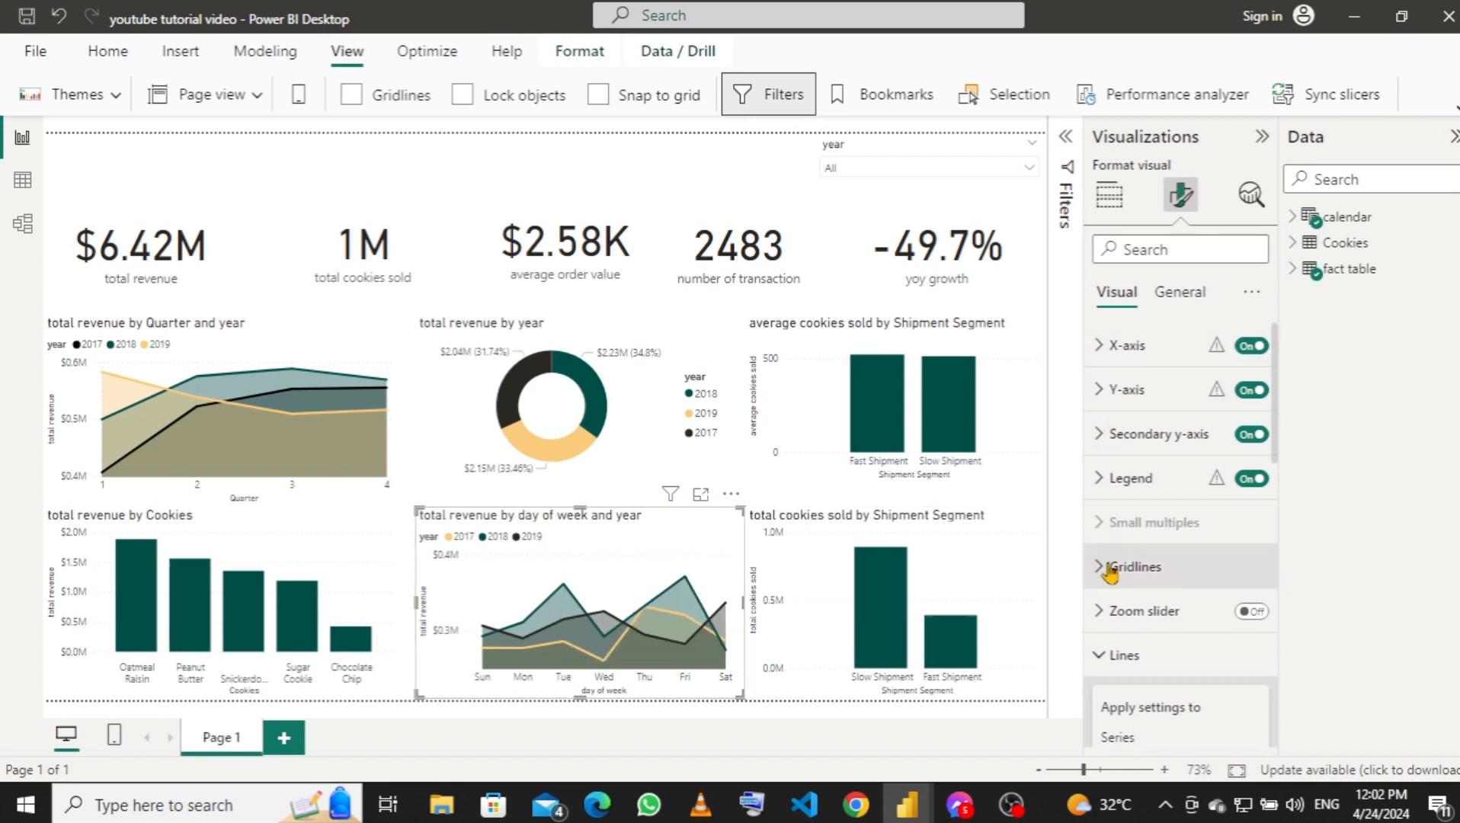
pyautogui.click(1103, 657)
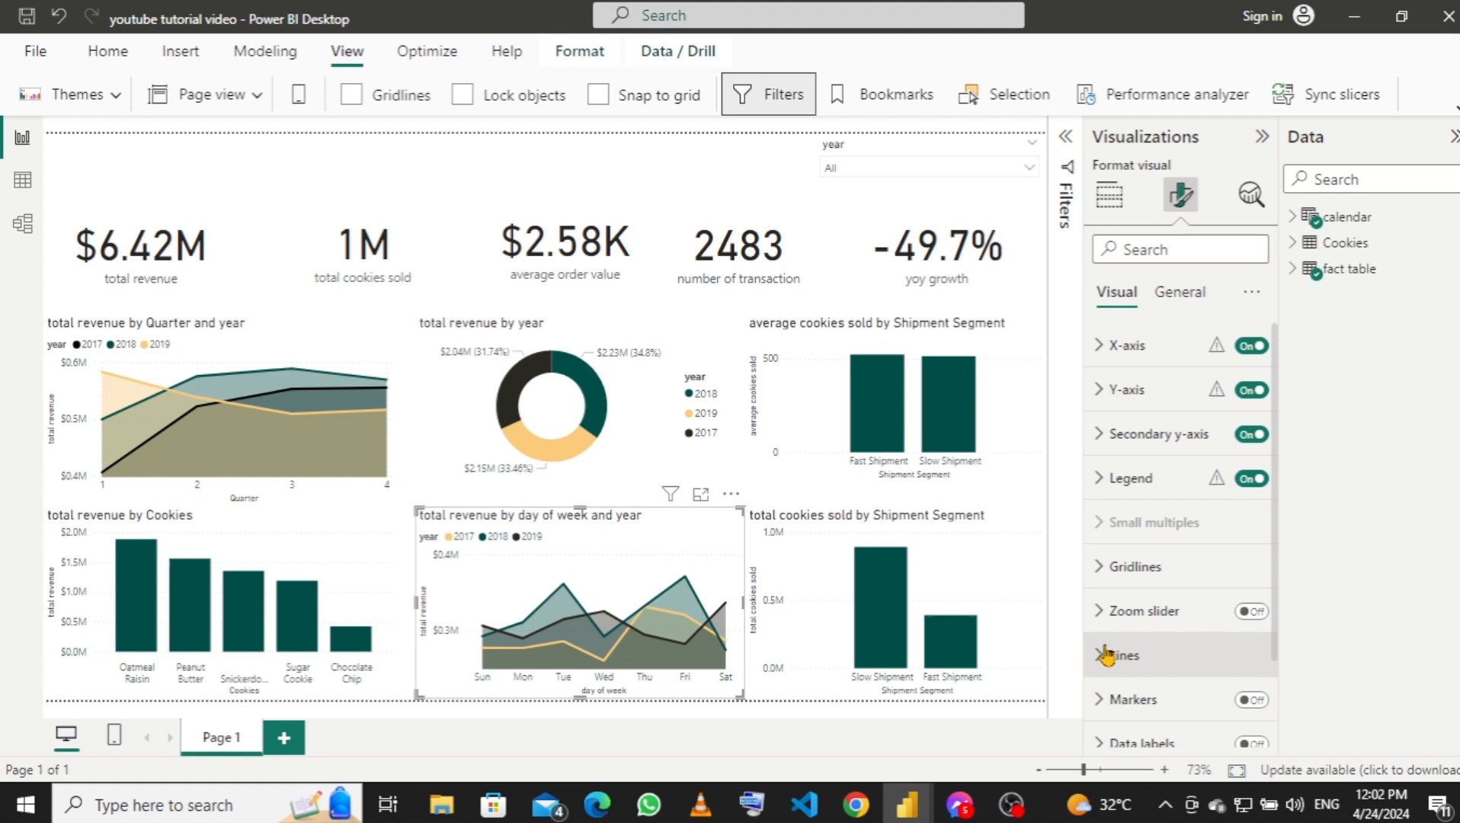
pyautogui.click(1133, 657)
pyautogui.scroll(-5, 1134, 653)
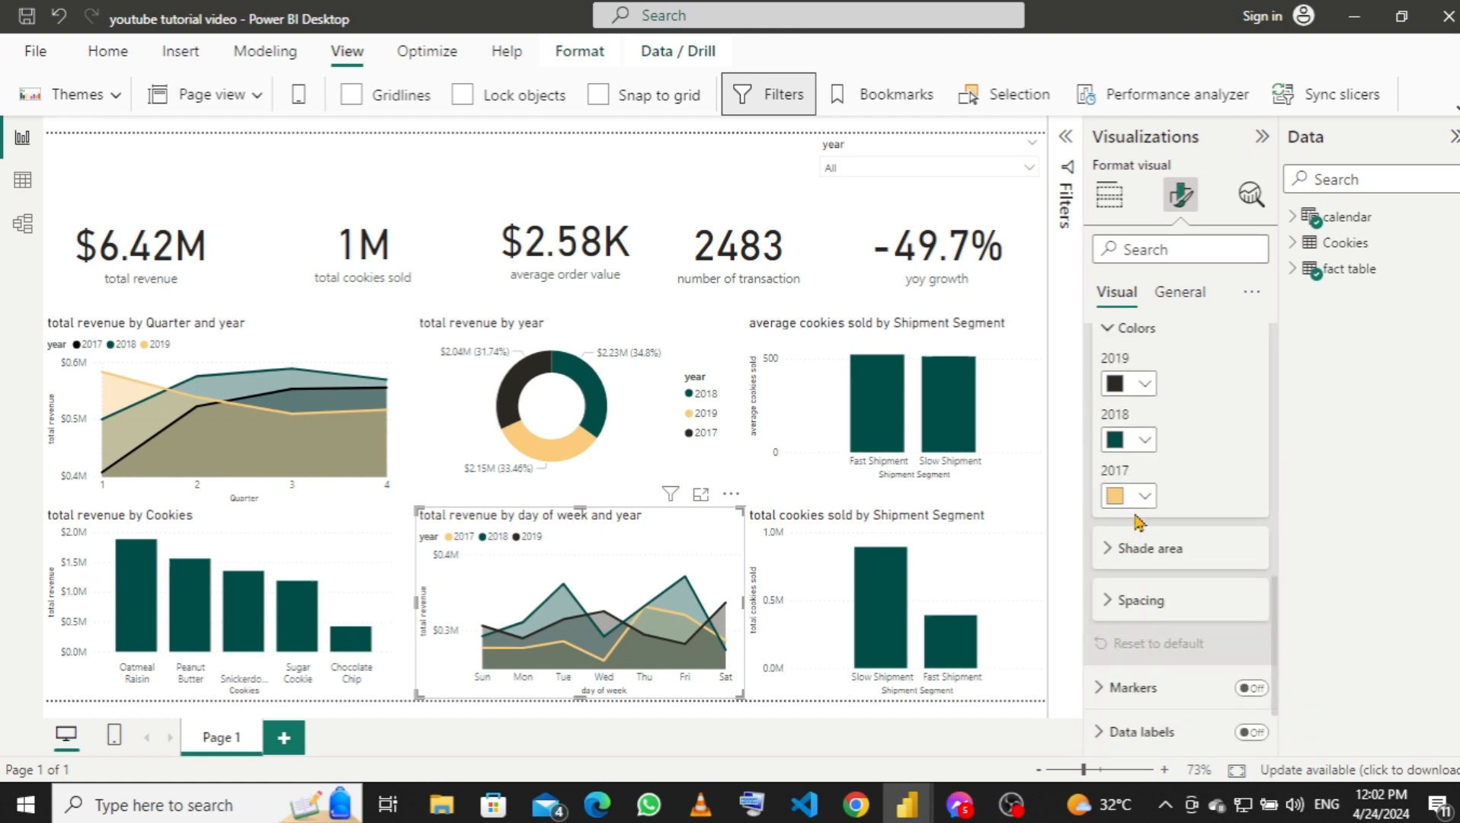
pyautogui.click(1144, 390)
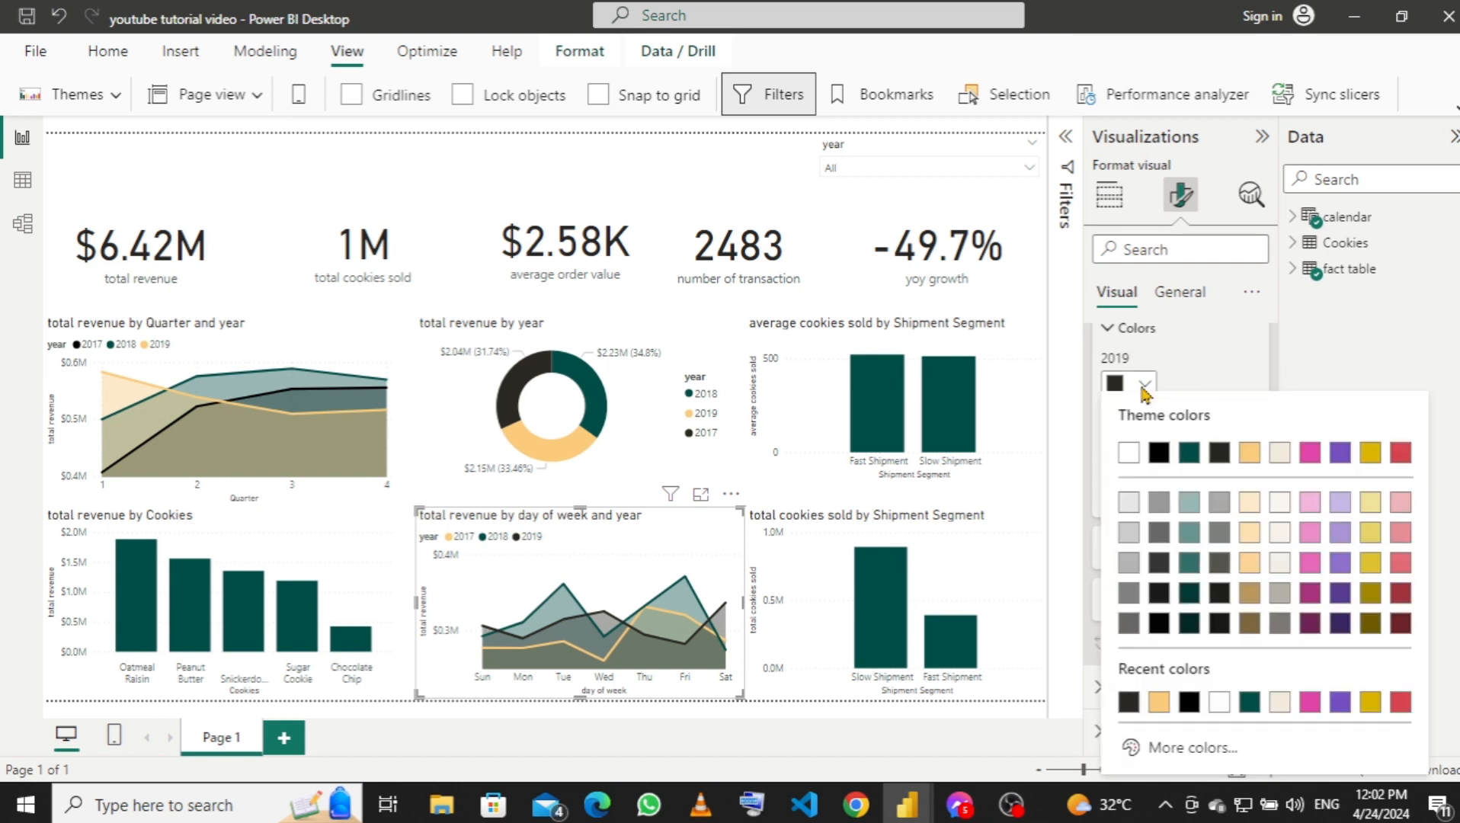
pyautogui.click(1250, 453)
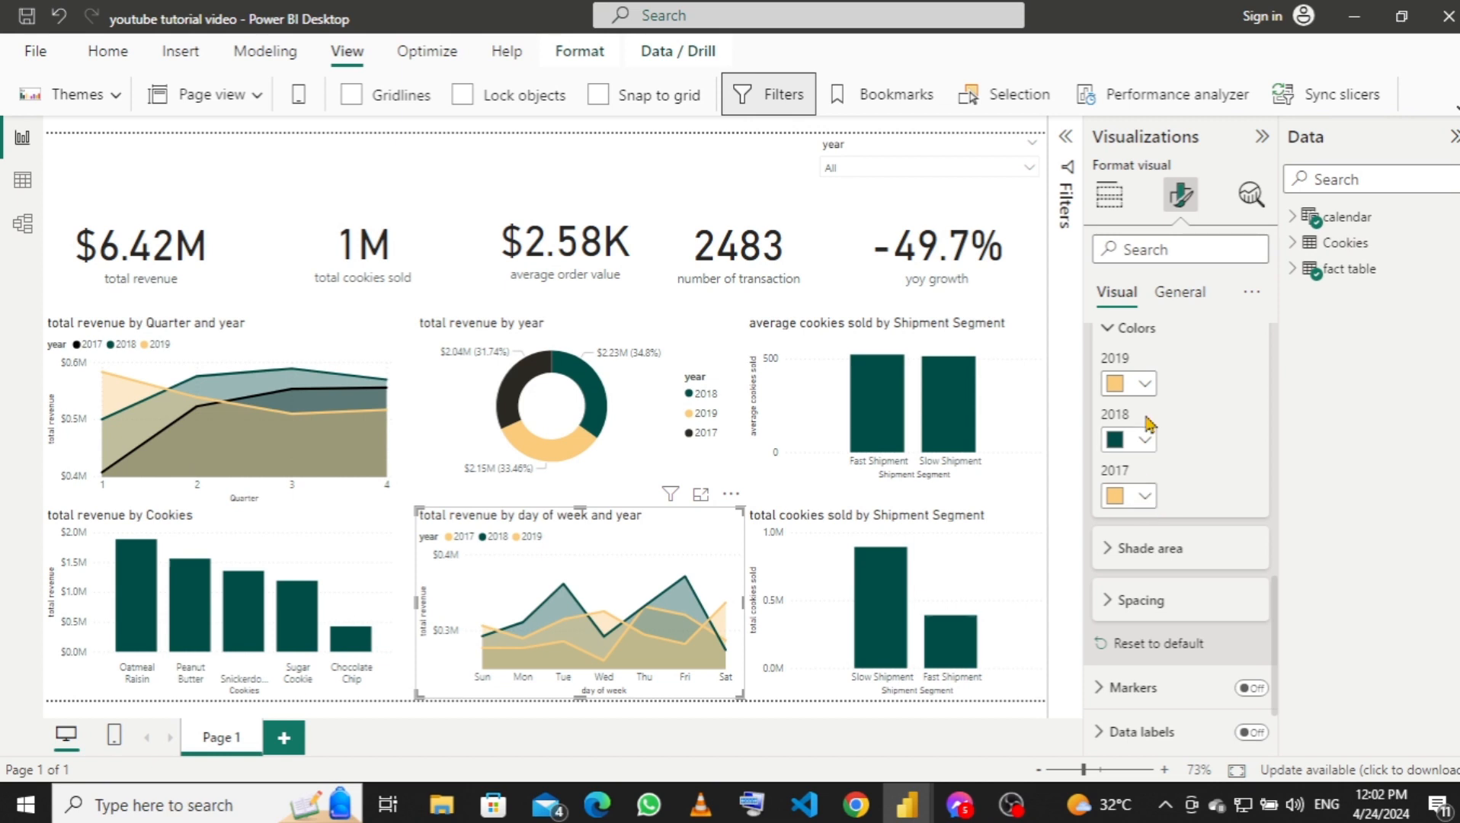
pyautogui.click(1141, 497)
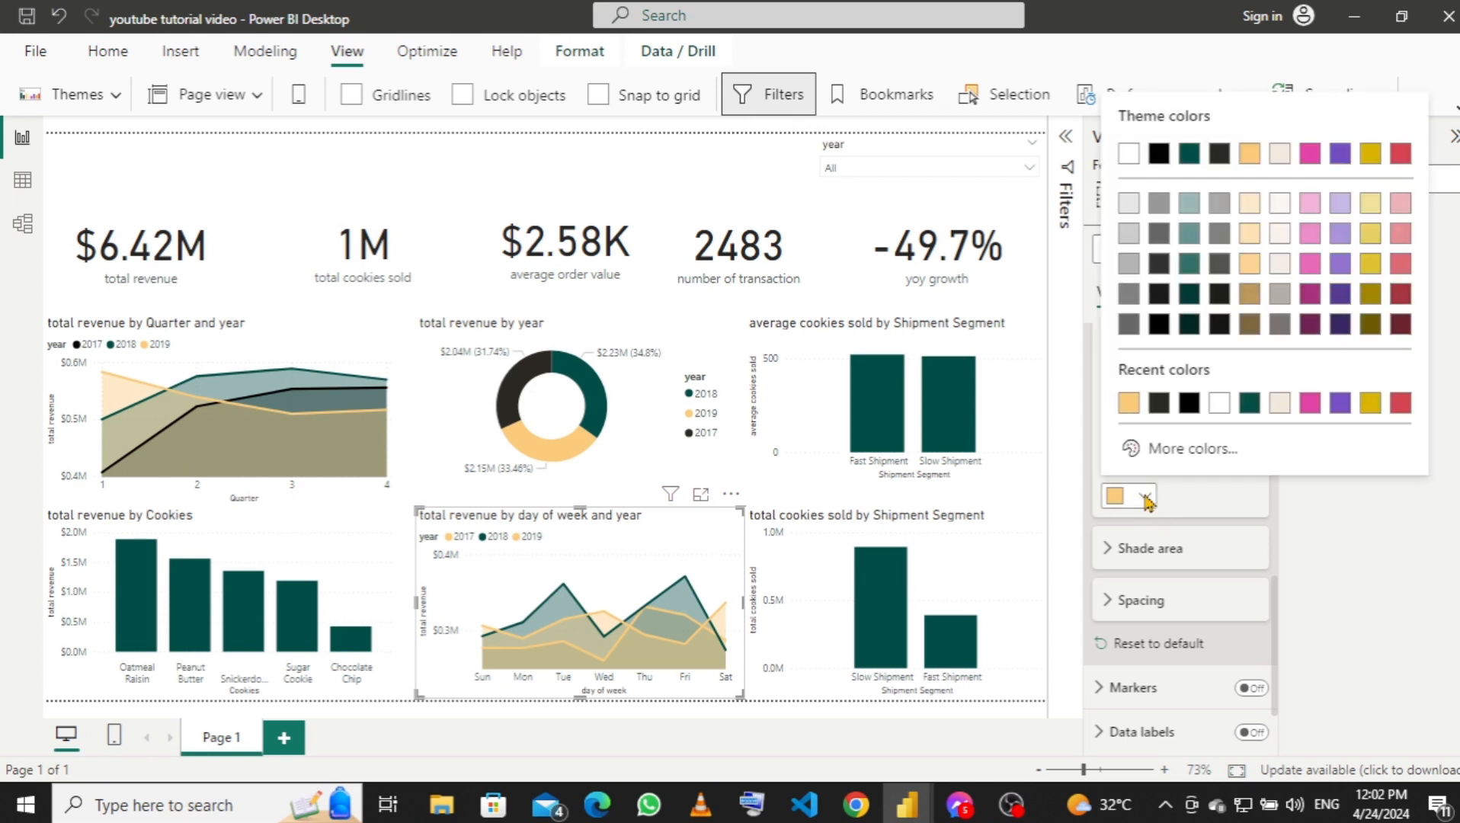
pyautogui.click(1188, 404)
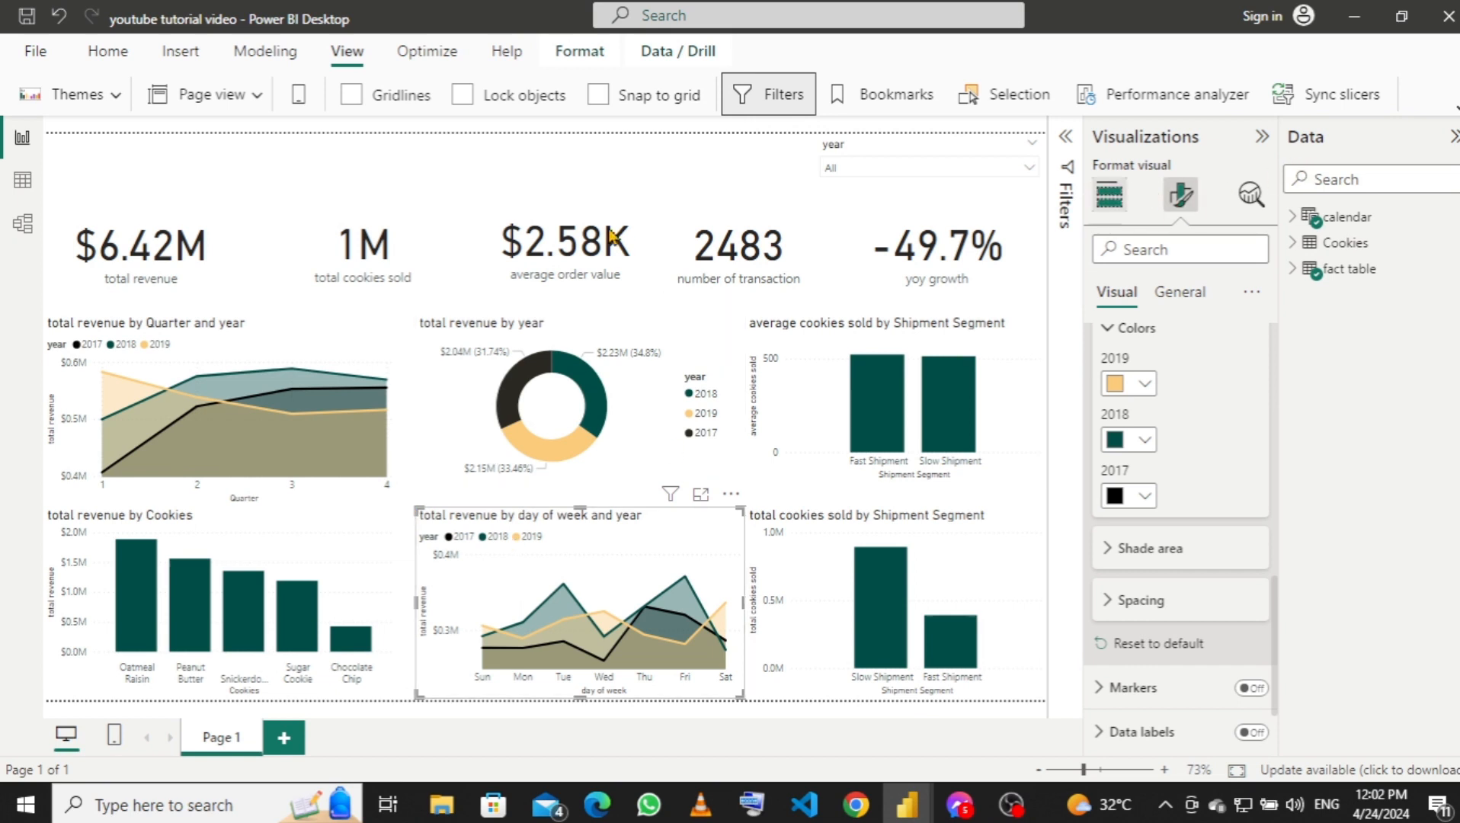
# Set the report page's canvas background to the theme colour #F3EBDD with 0% transparency.
pyautogui.click(595, 191)
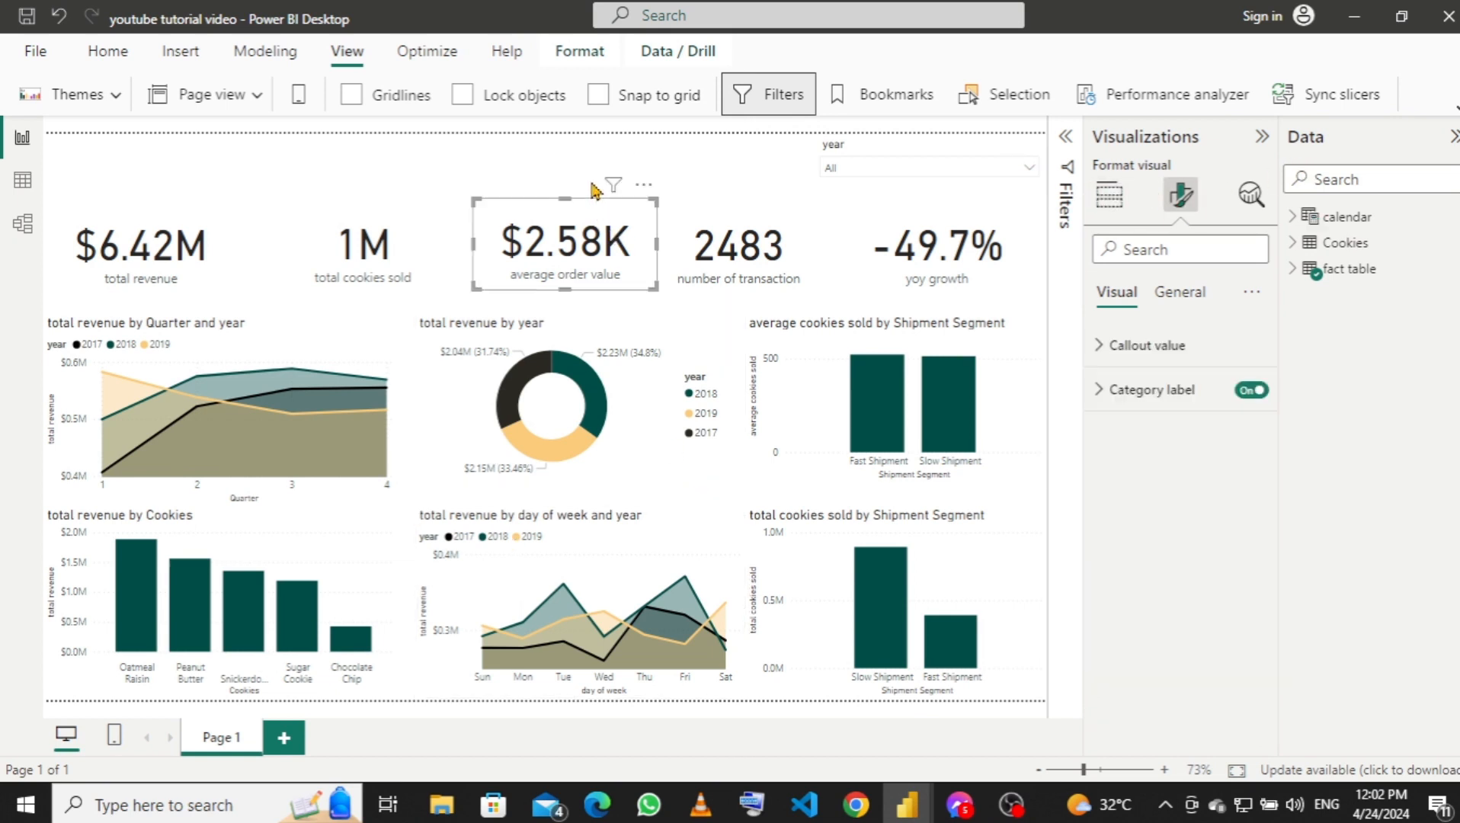
pyautogui.click(594, 159)
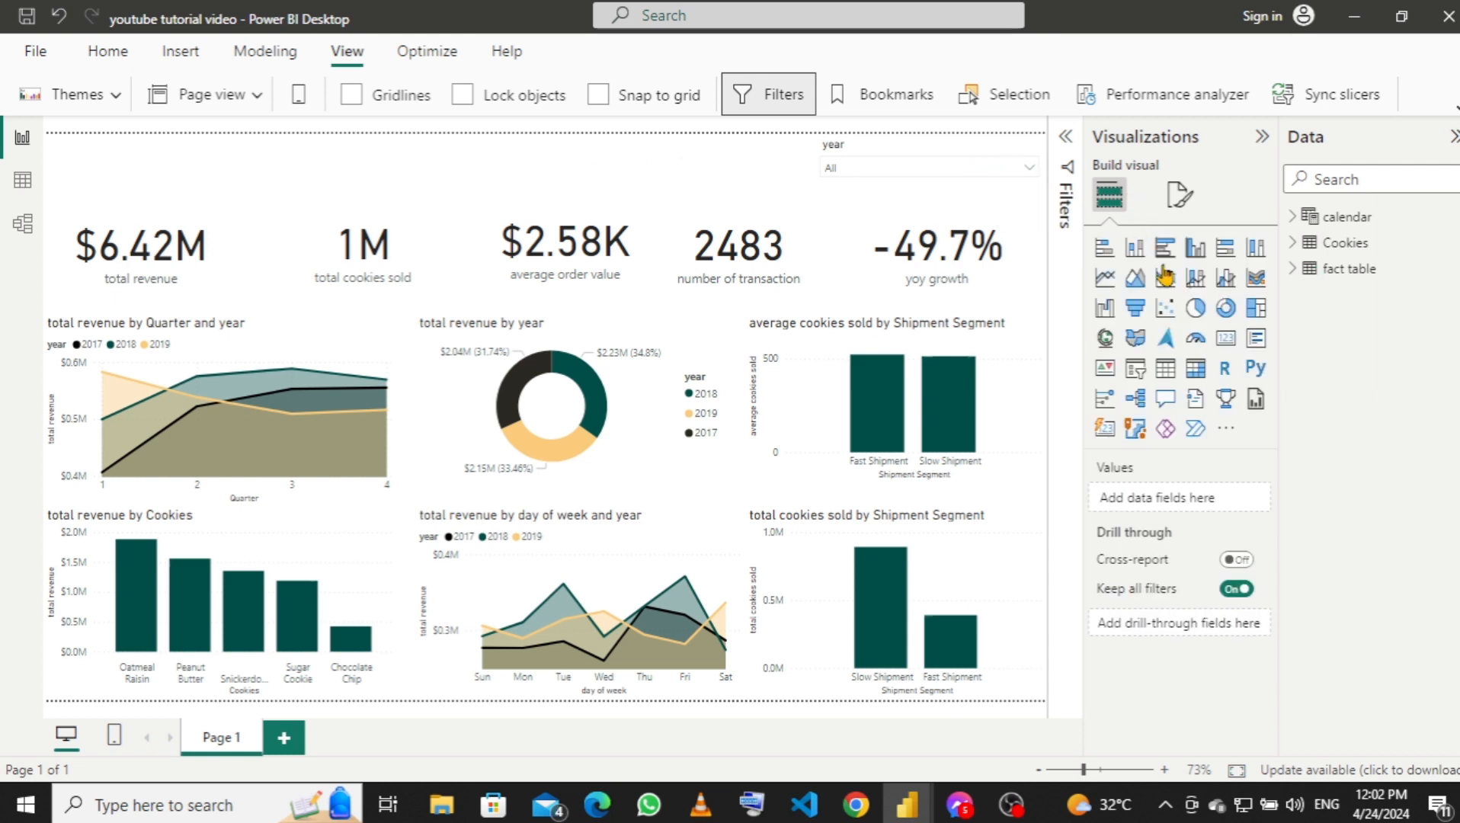
pyautogui.click(1180, 196)
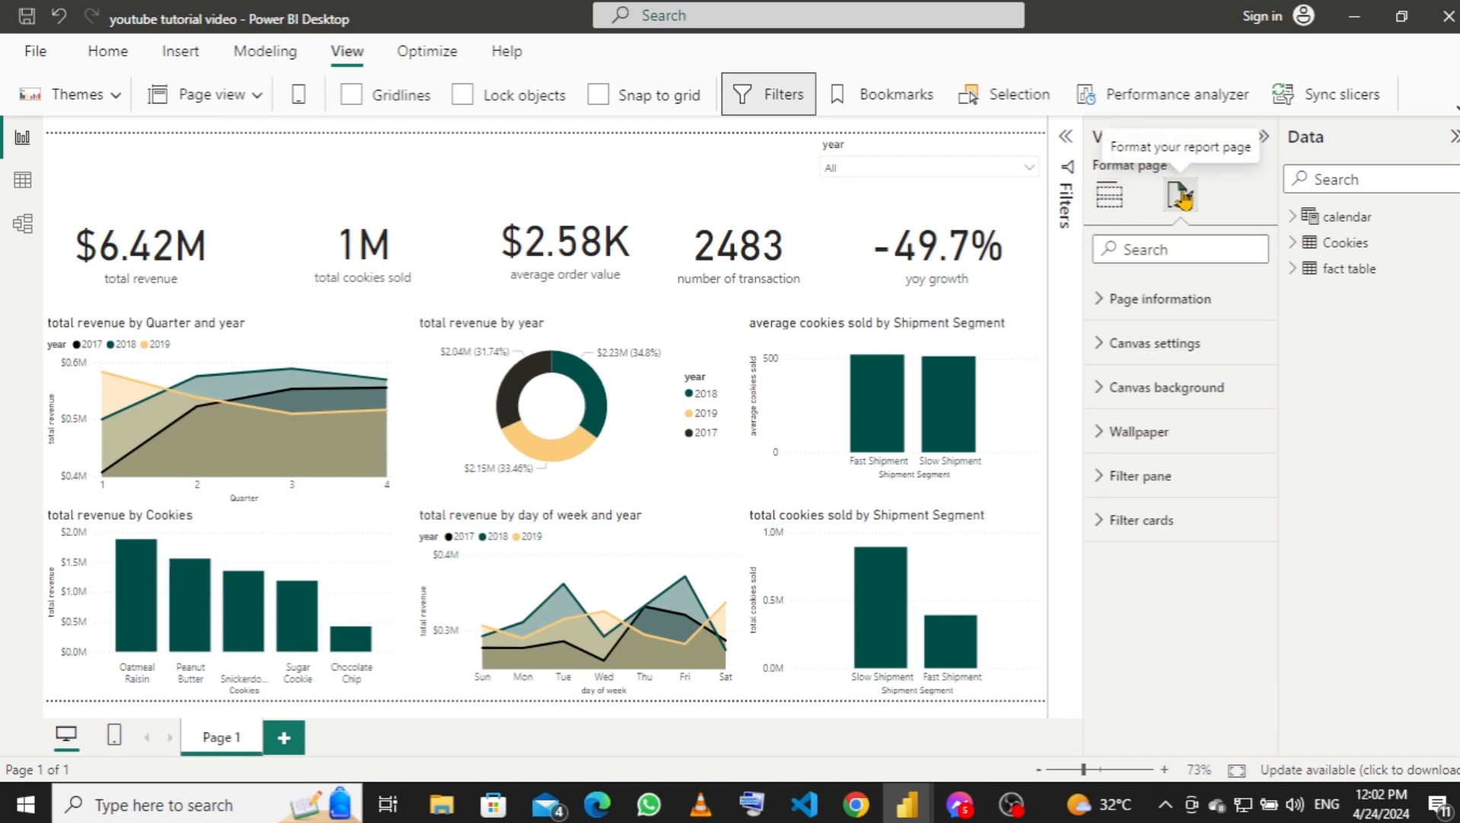
pyautogui.click(1100, 349)
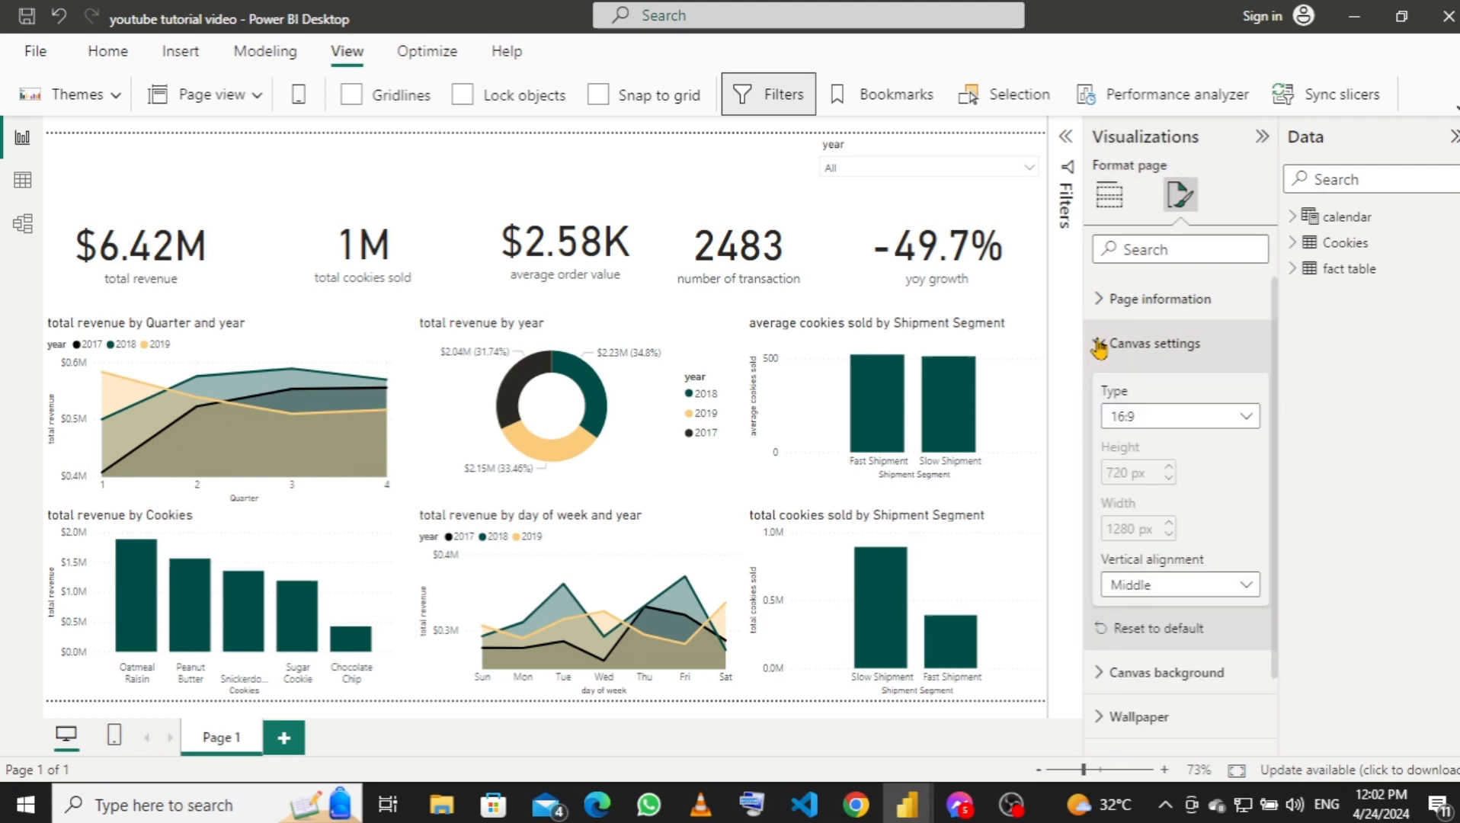
pyautogui.click(1100, 346)
pyautogui.click(1098, 389)
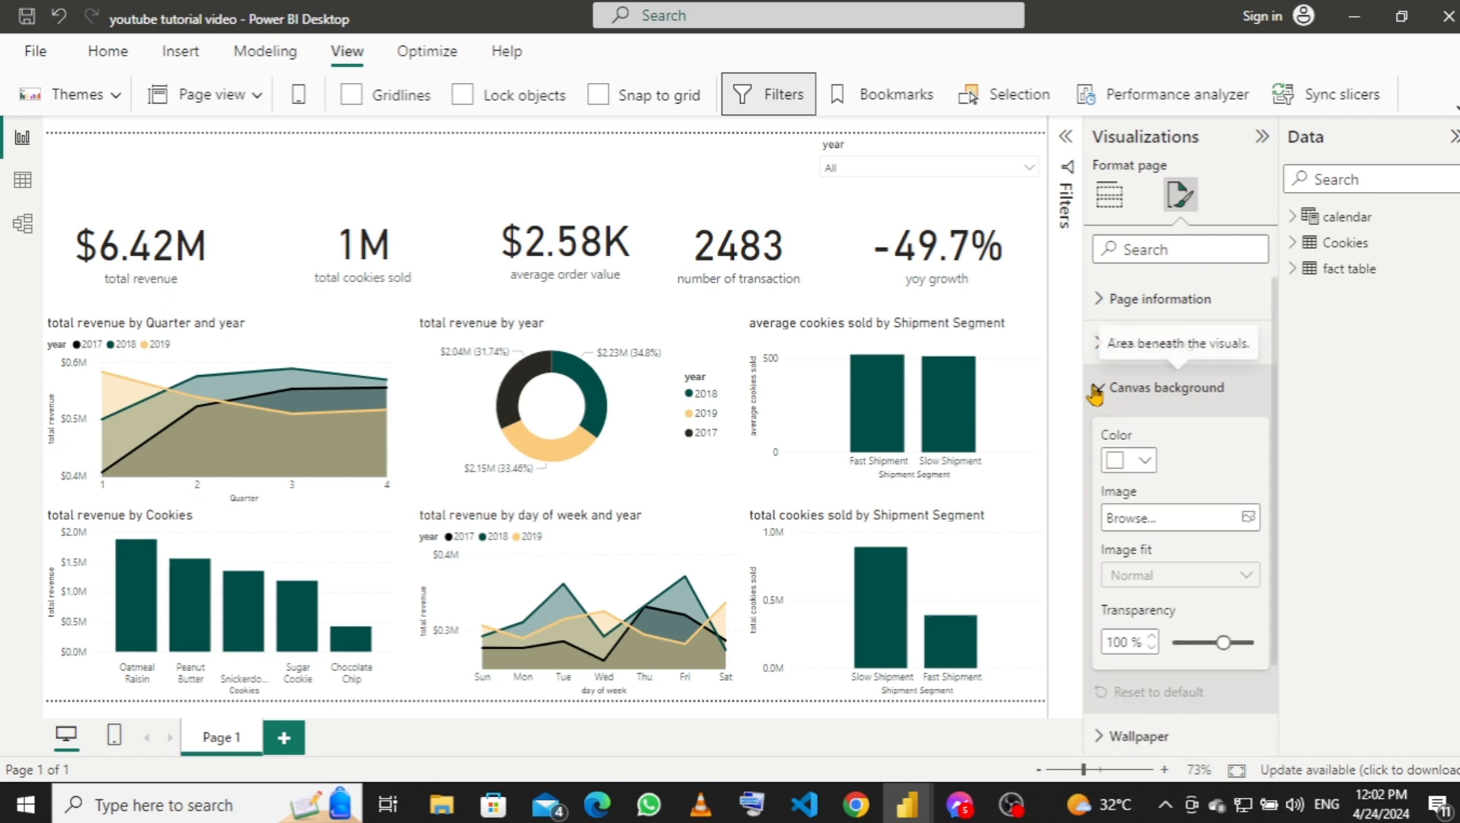
pyautogui.click(1150, 463)
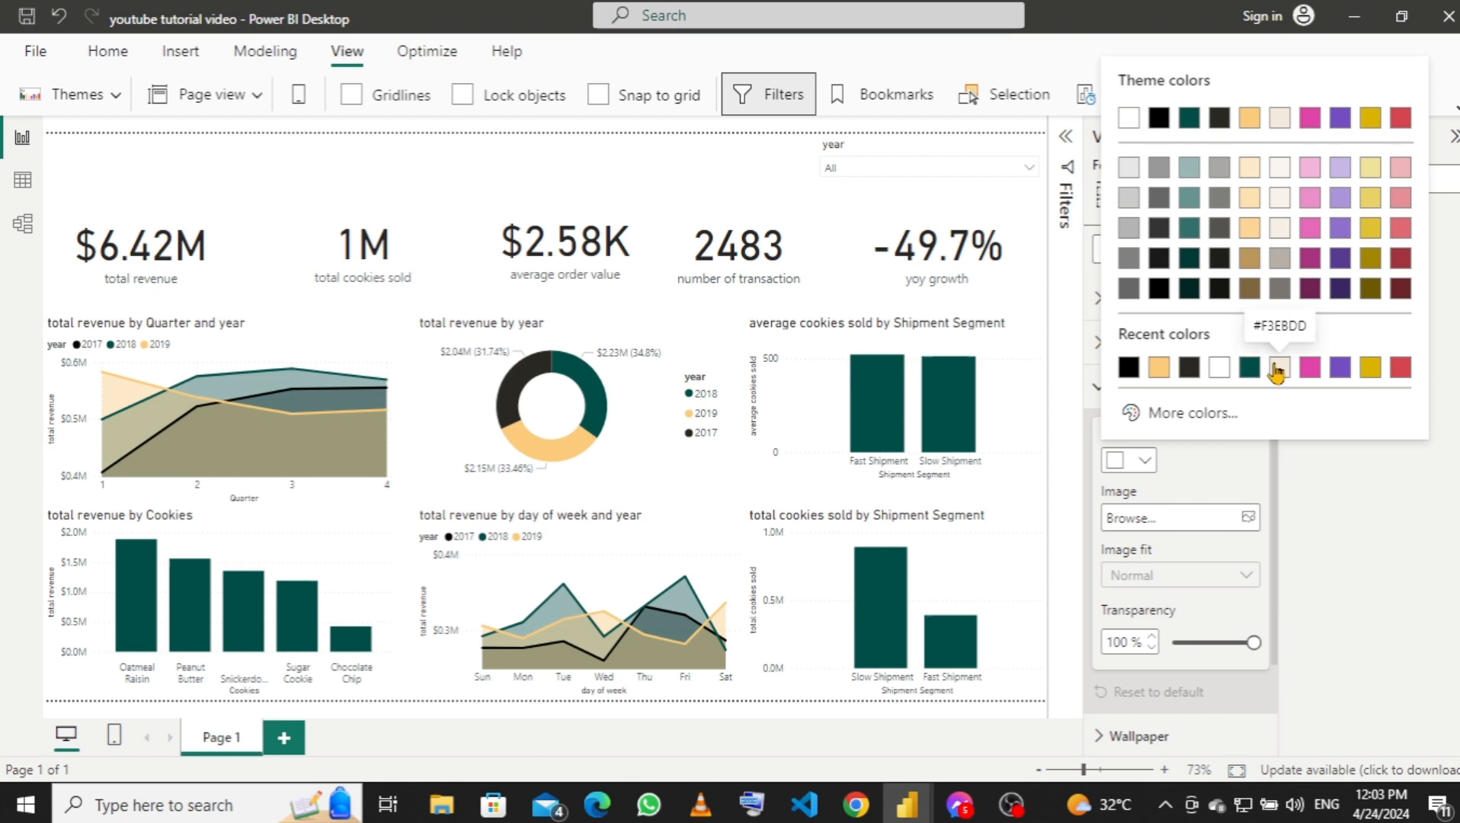
pyautogui.click(1281, 122)
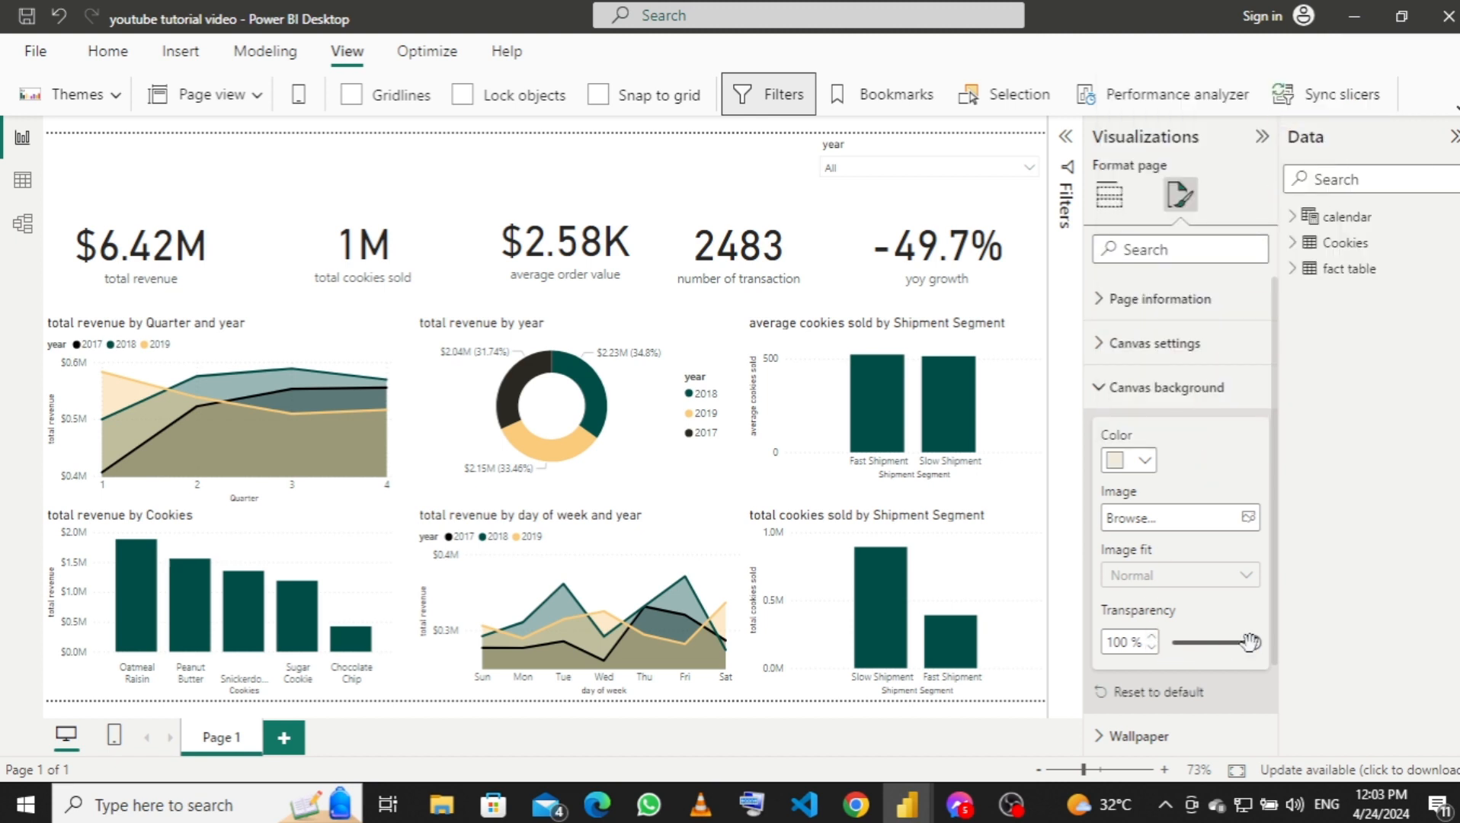
pyautogui.moveTo(1254, 643); pyautogui.dragTo(1154, 644)
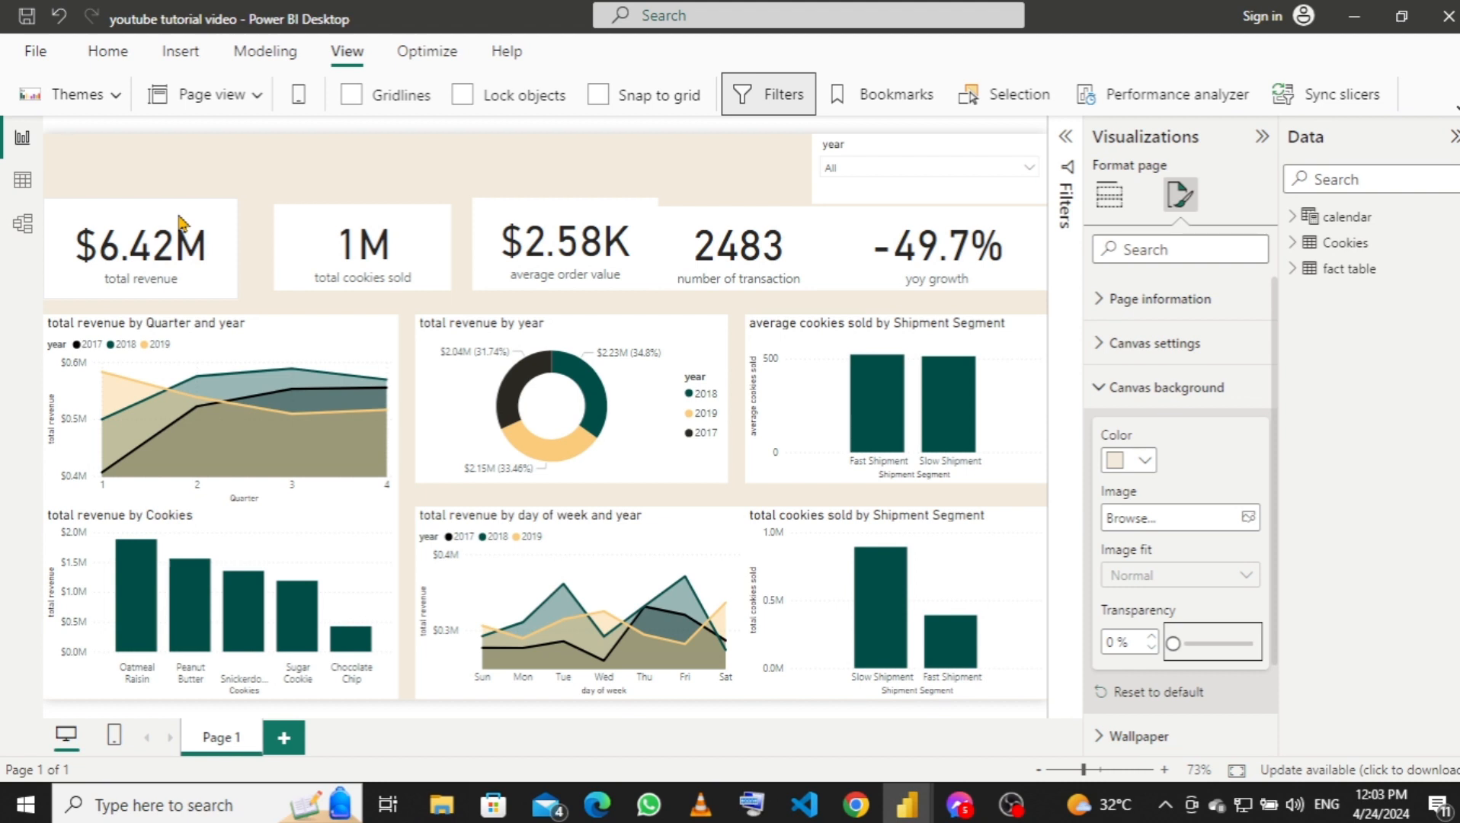
# Shorten the total revenue card slightly and move it down to align with the neighbouring cards.
pyautogui.click(180, 223)
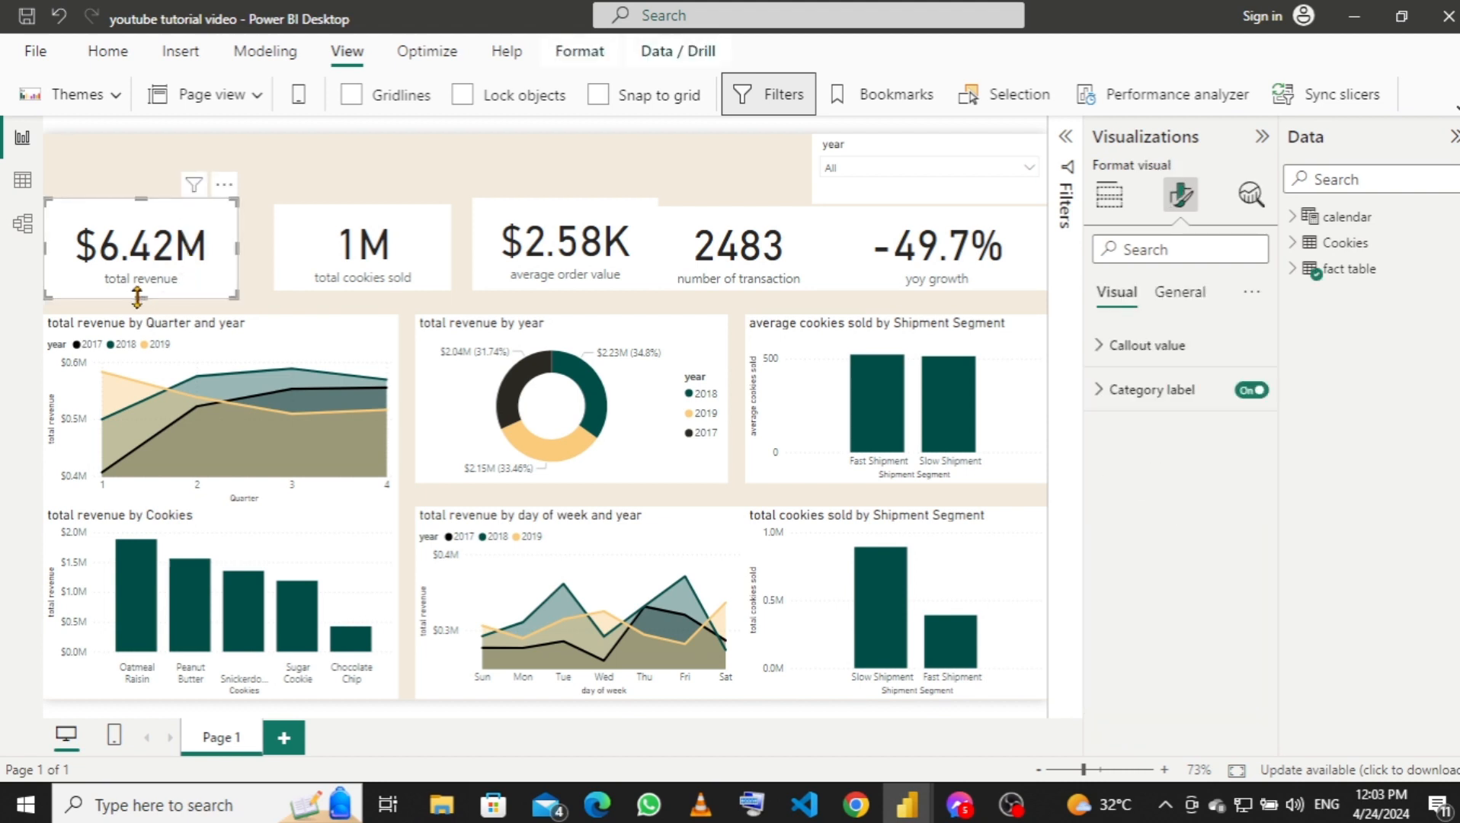
pyautogui.moveTo(137, 298); pyautogui.dragTo(139, 289)
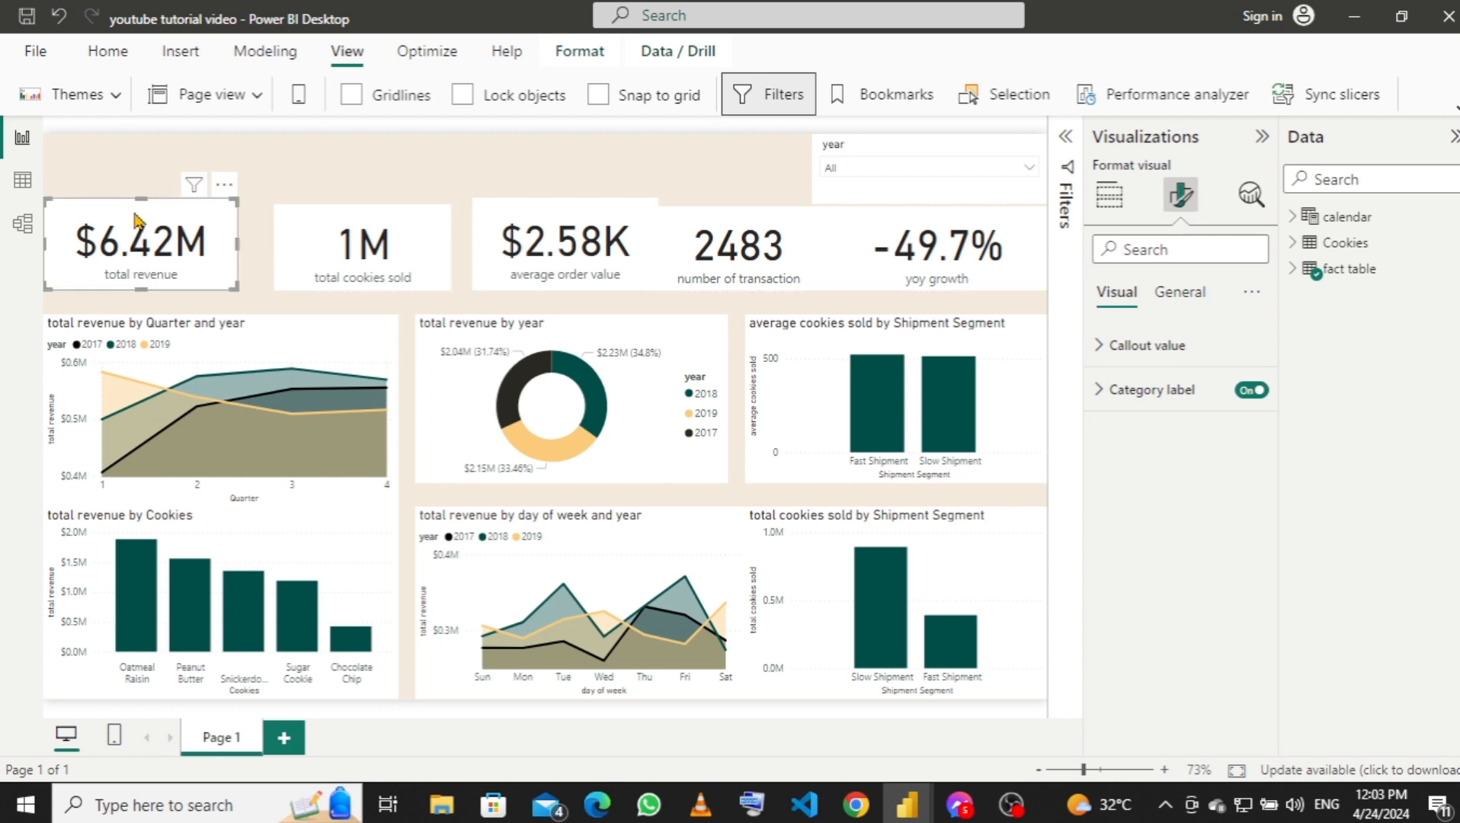
pyautogui.moveTo(136, 221); pyautogui.dragTo(148, 223)
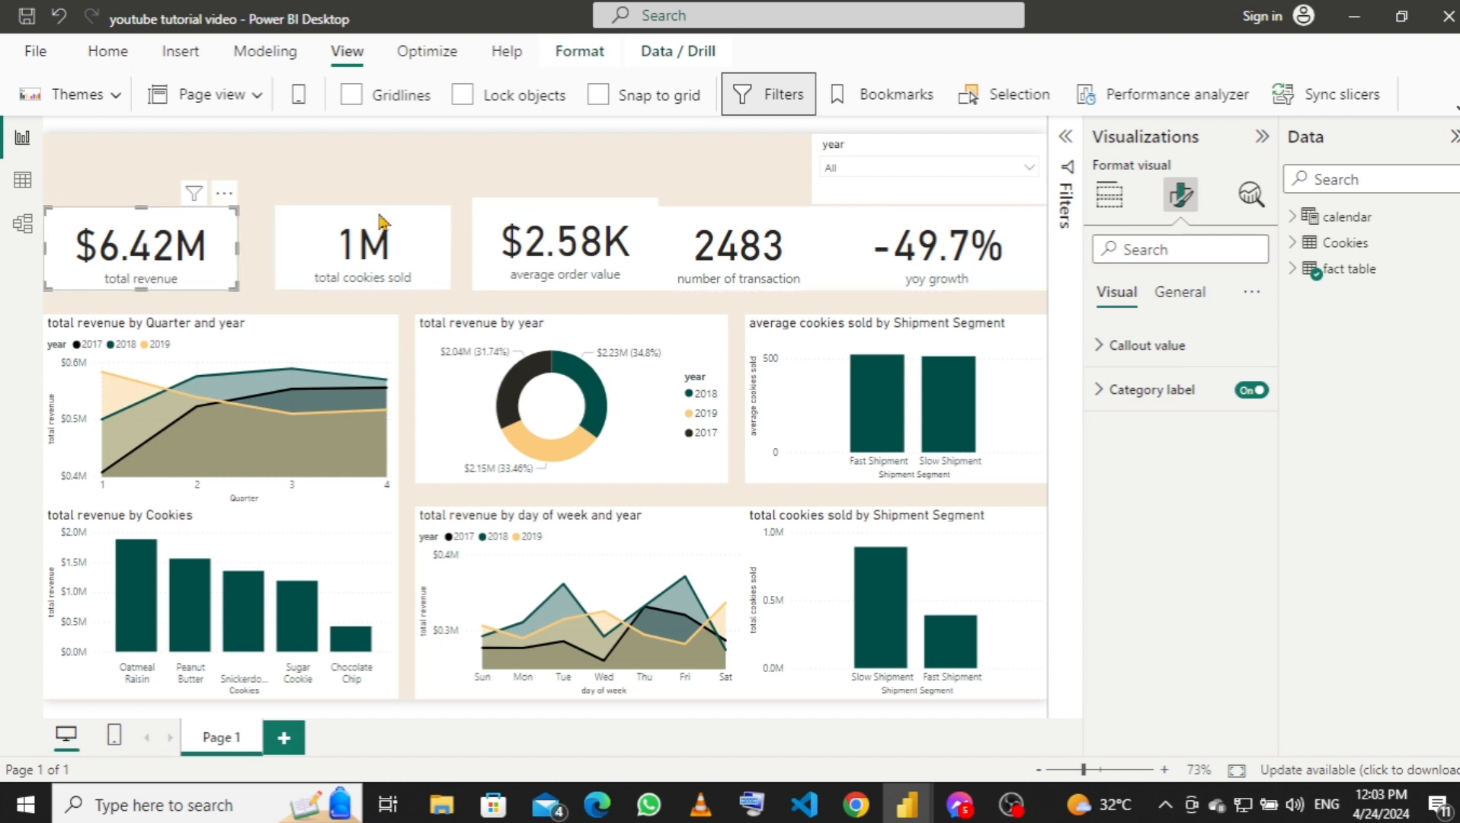
# Align the total cookies sold, average order value and number of transaction cards in one row with even gaps between them.
pyautogui.moveTo(371, 223); pyautogui.dragTo(350, 225)
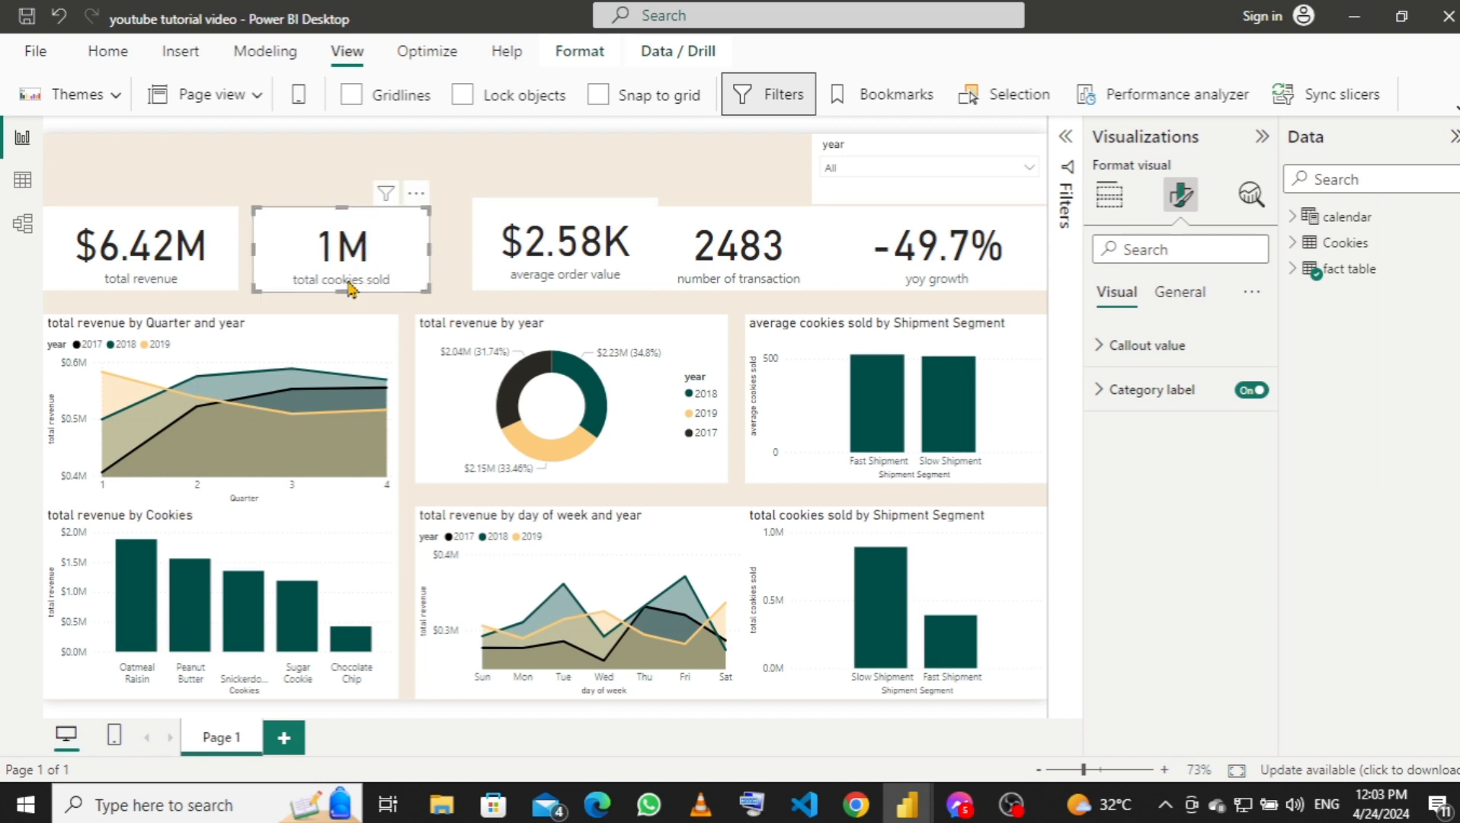
pyautogui.moveTo(347, 289)
pyautogui.mouseDown()
pyautogui.moveTo(346, 305)
pyautogui.moveTo(347, 292)
pyautogui.mouseUp()
pyautogui.moveTo(532, 213); pyautogui.dragTo(496, 223)
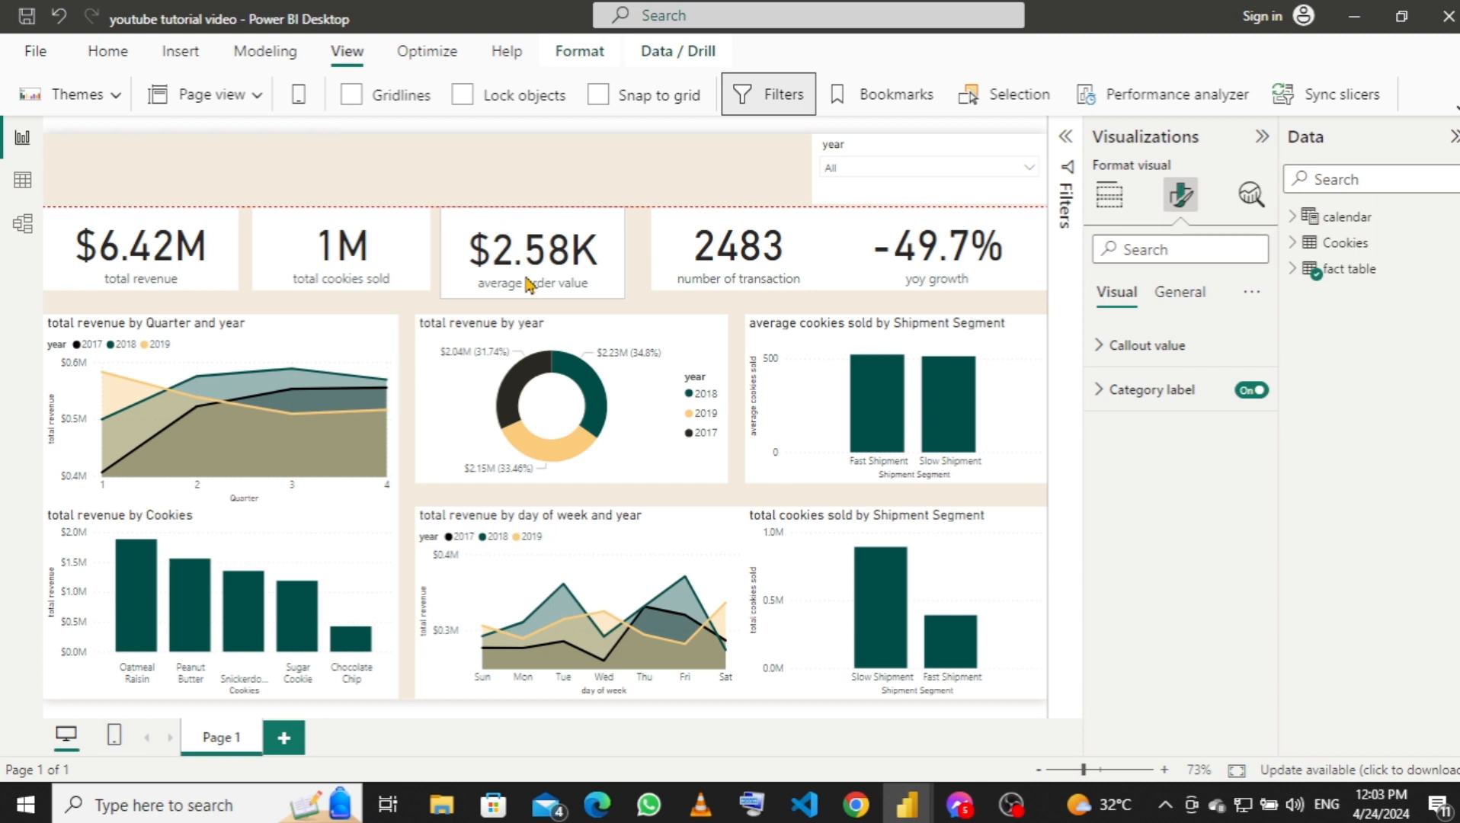
pyautogui.moveTo(528, 303); pyautogui.dragTo(538, 292)
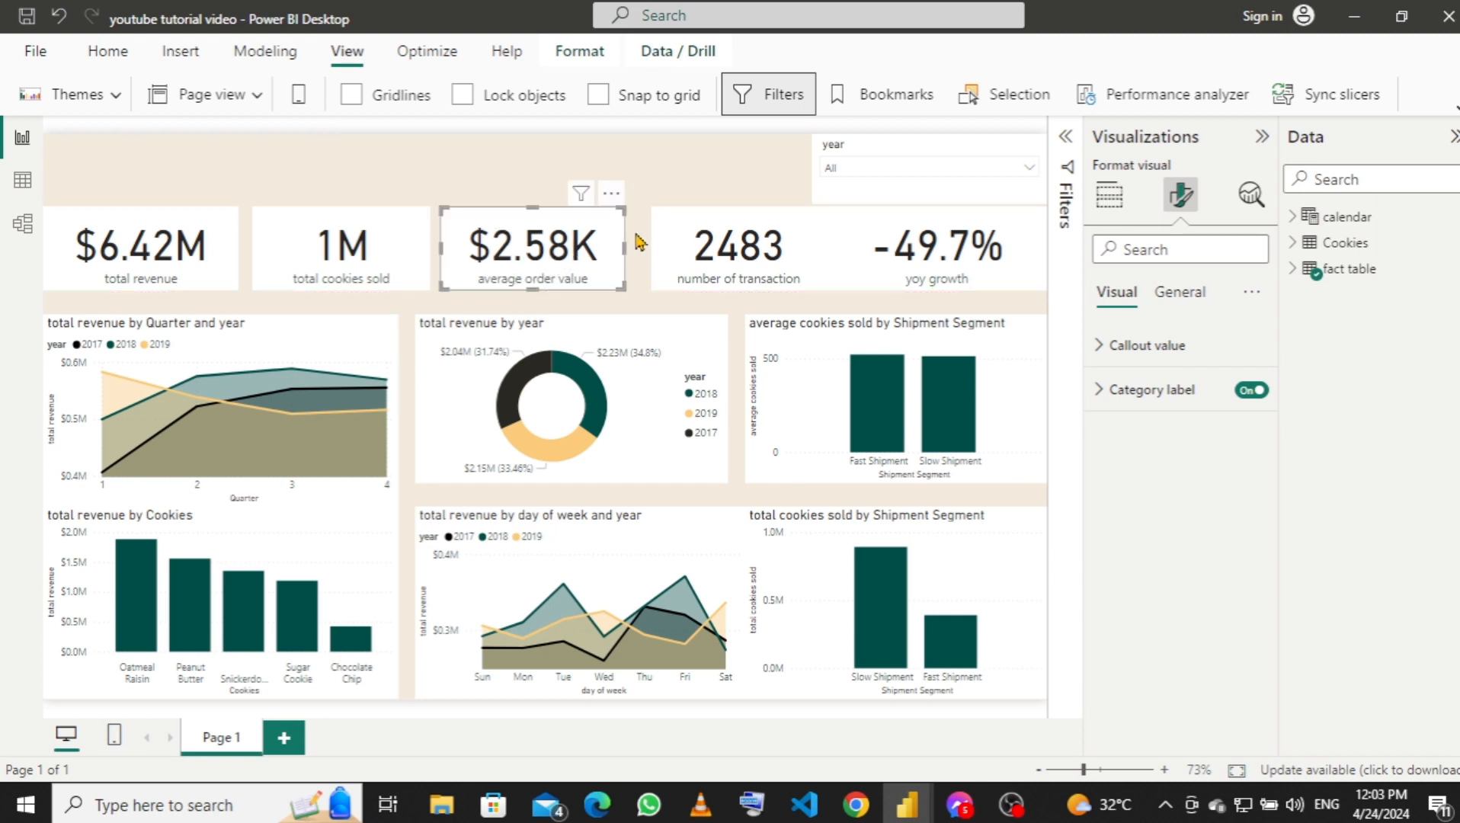
pyautogui.click(763, 224)
pyautogui.moveTo(762, 224); pyautogui.dragTo(744, 224)
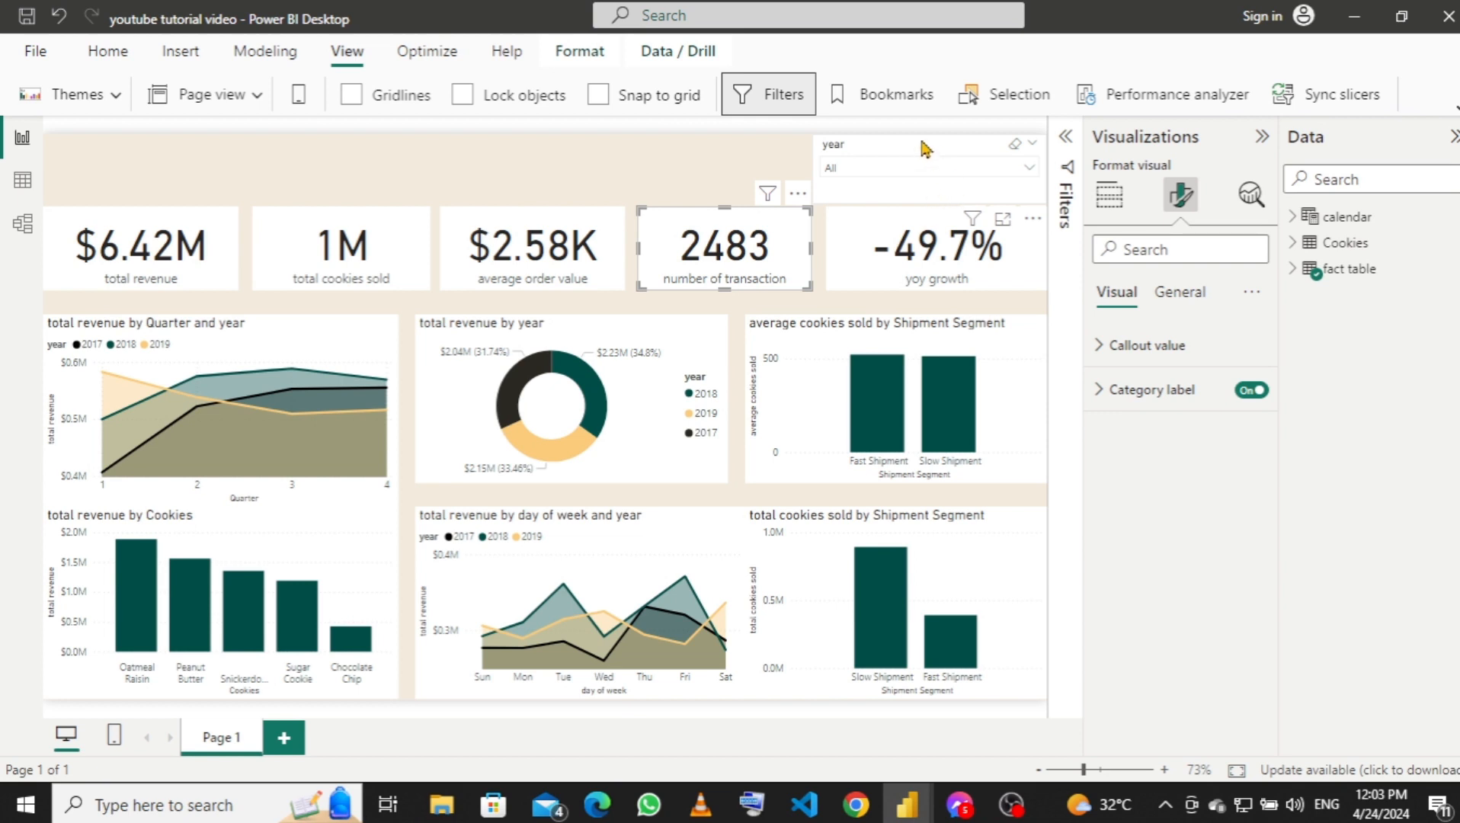
# Reduce the height of the year slicer to leave a gap above the yoy growth card.
pyautogui.click(925, 166)
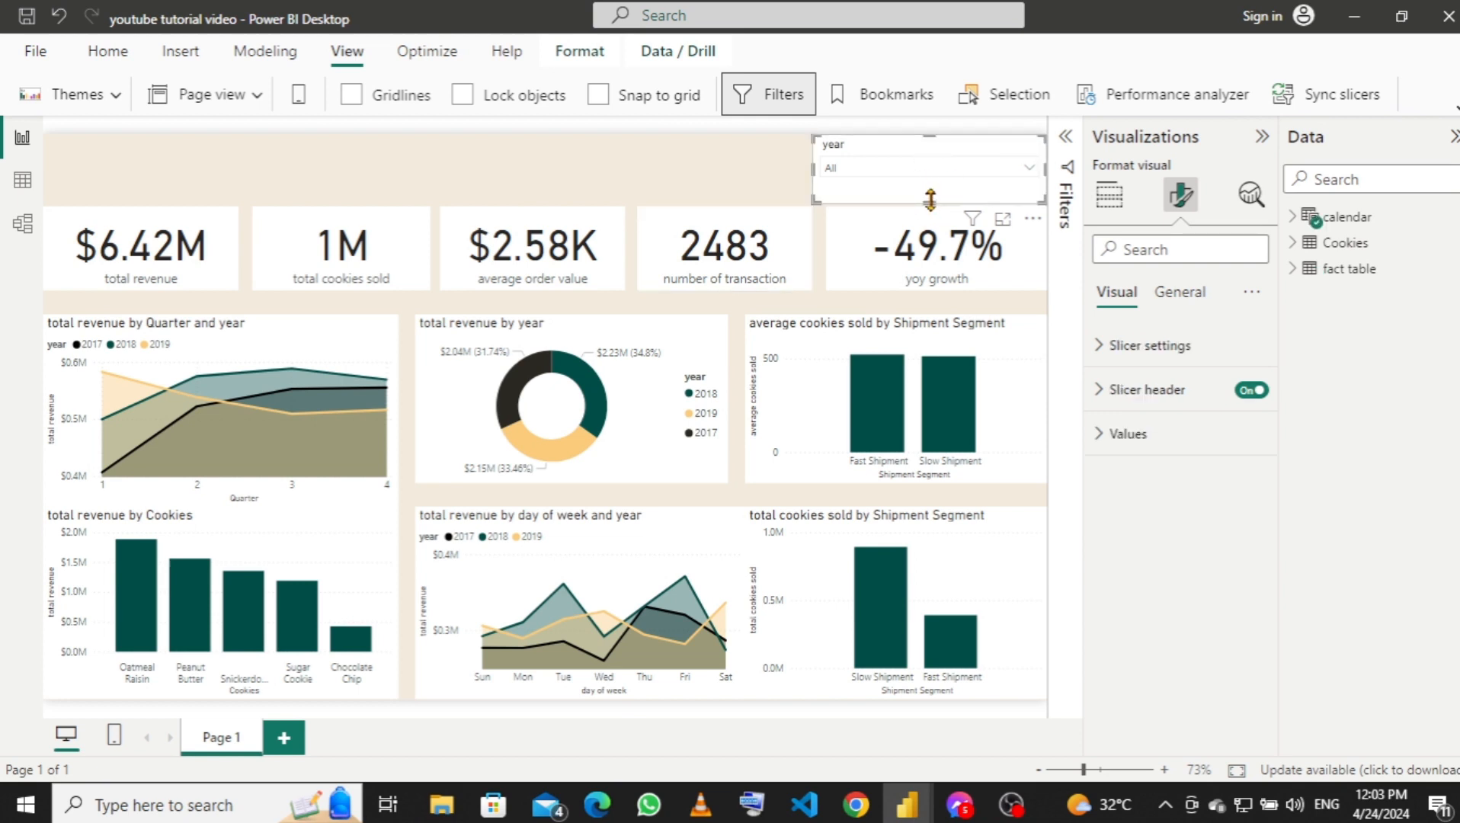
pyautogui.moveTo(929, 200); pyautogui.dragTo(930, 191)
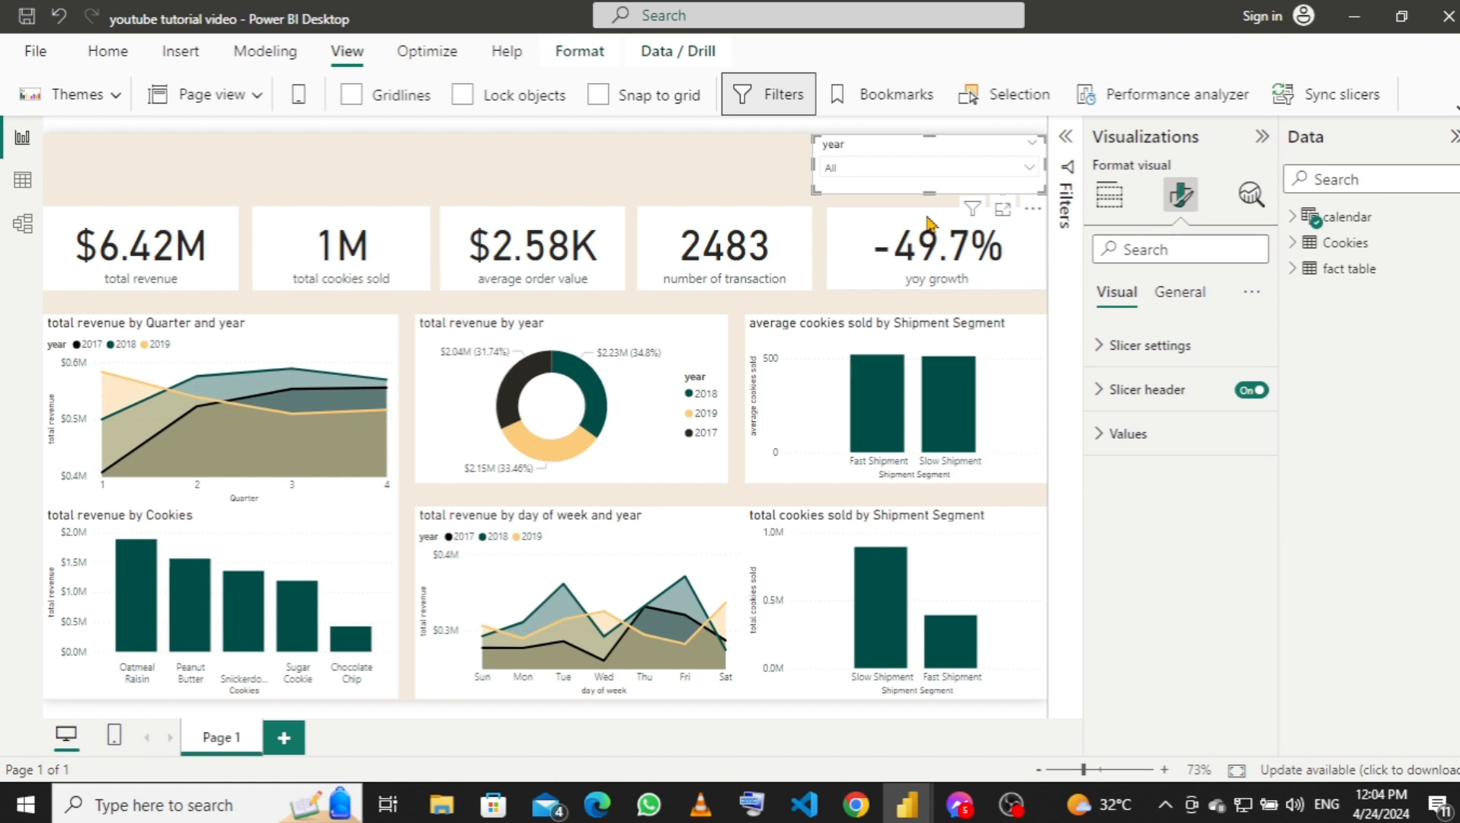
pyautogui.click(929, 223)
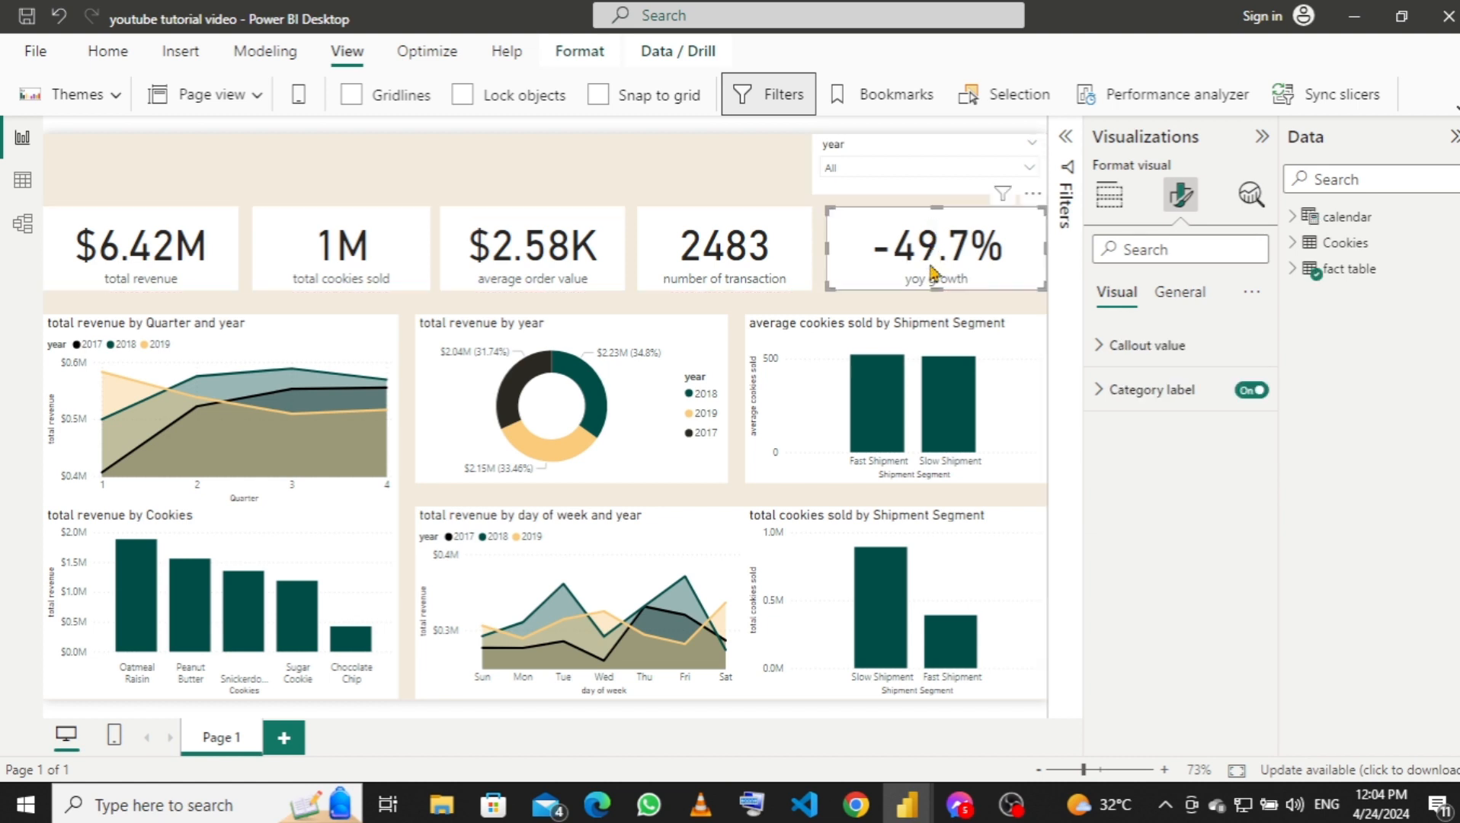
pyautogui.click(539, 154)
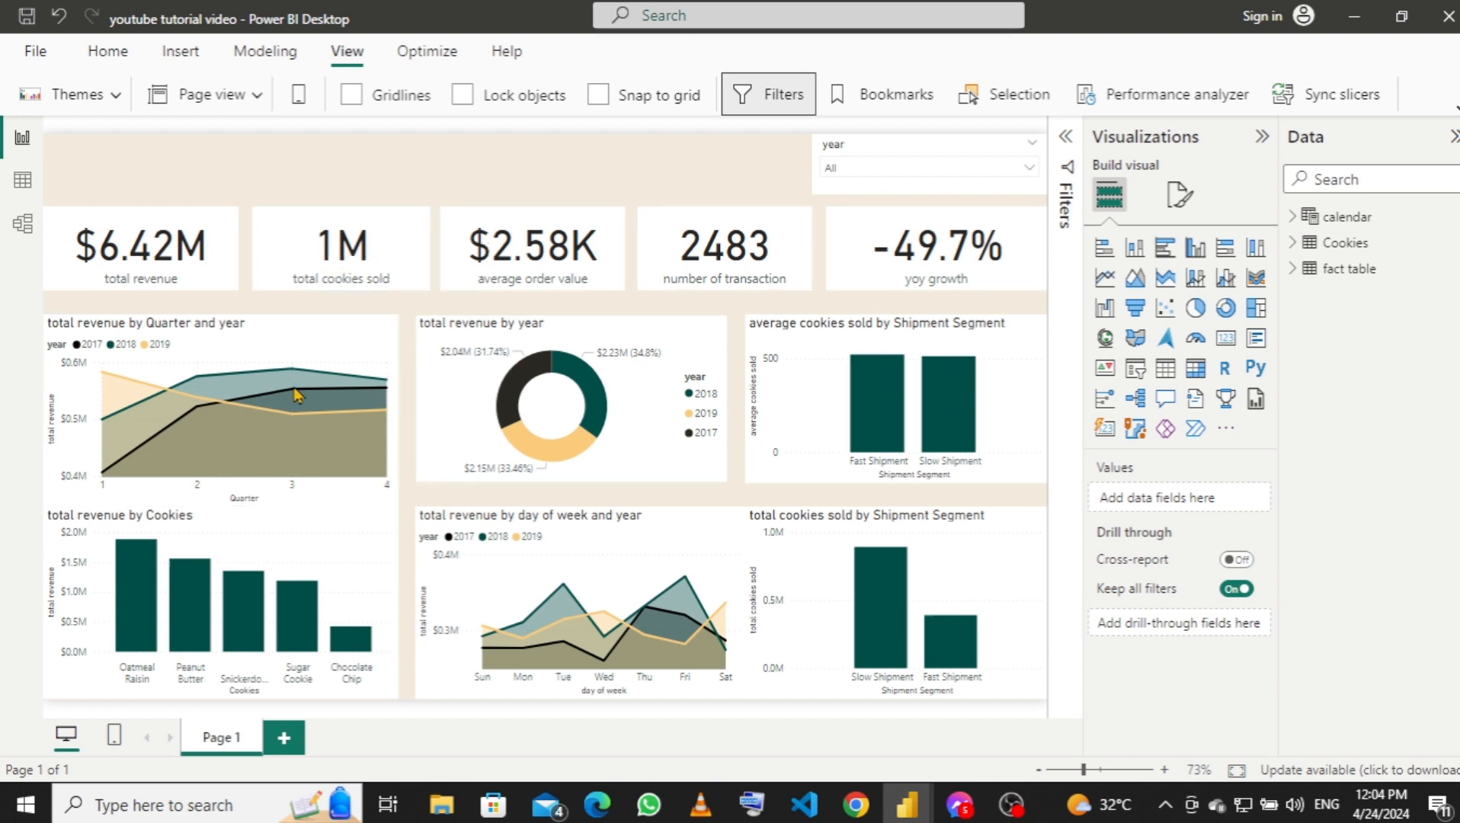
# Shorten the total revenue by Quarter and year chart so its lower edge aligns with the donut chart's.
pyautogui.click(297, 341)
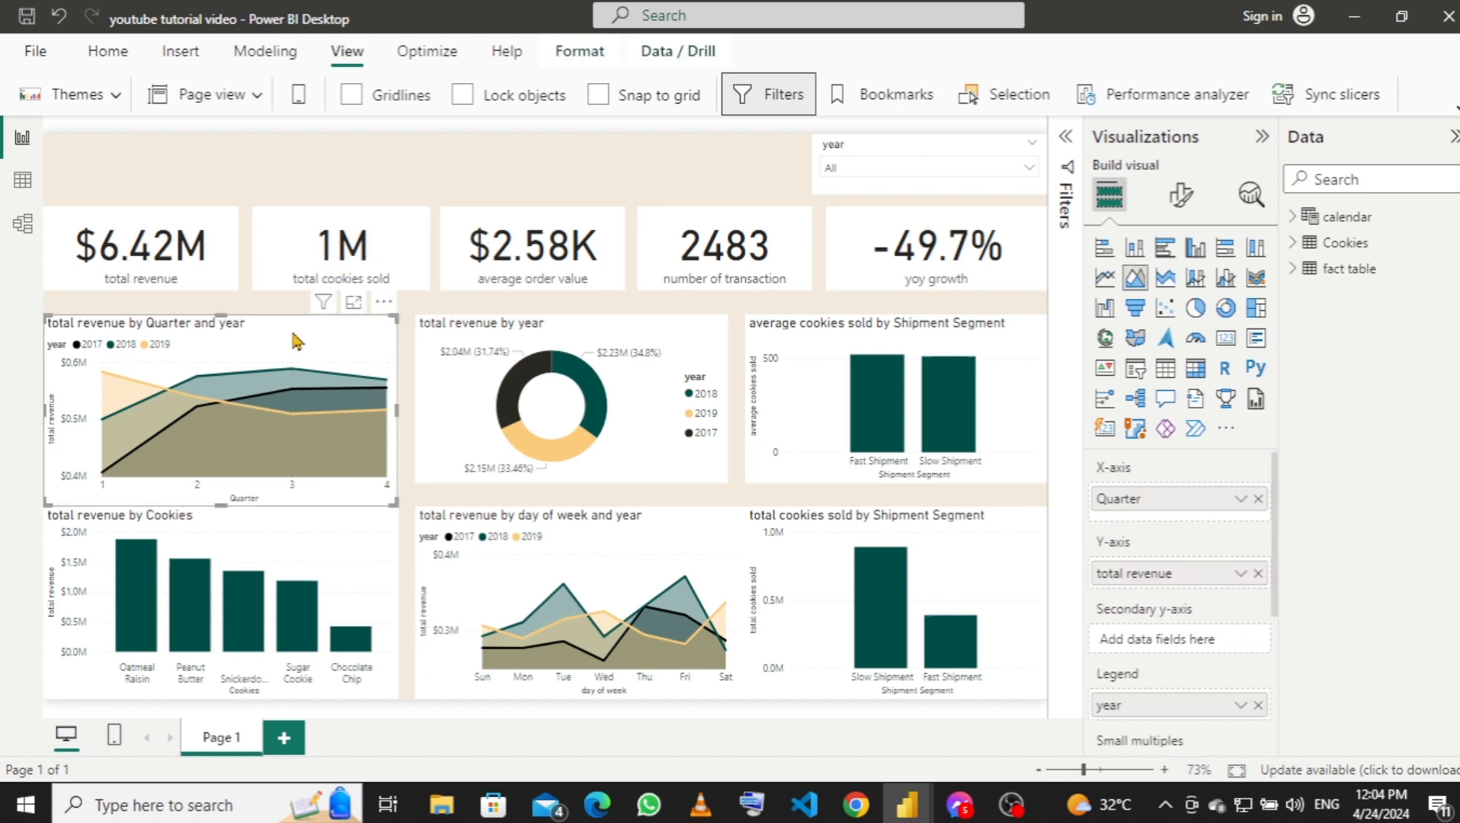
pyautogui.moveTo(224, 490); pyautogui.dragTo(229, 486)
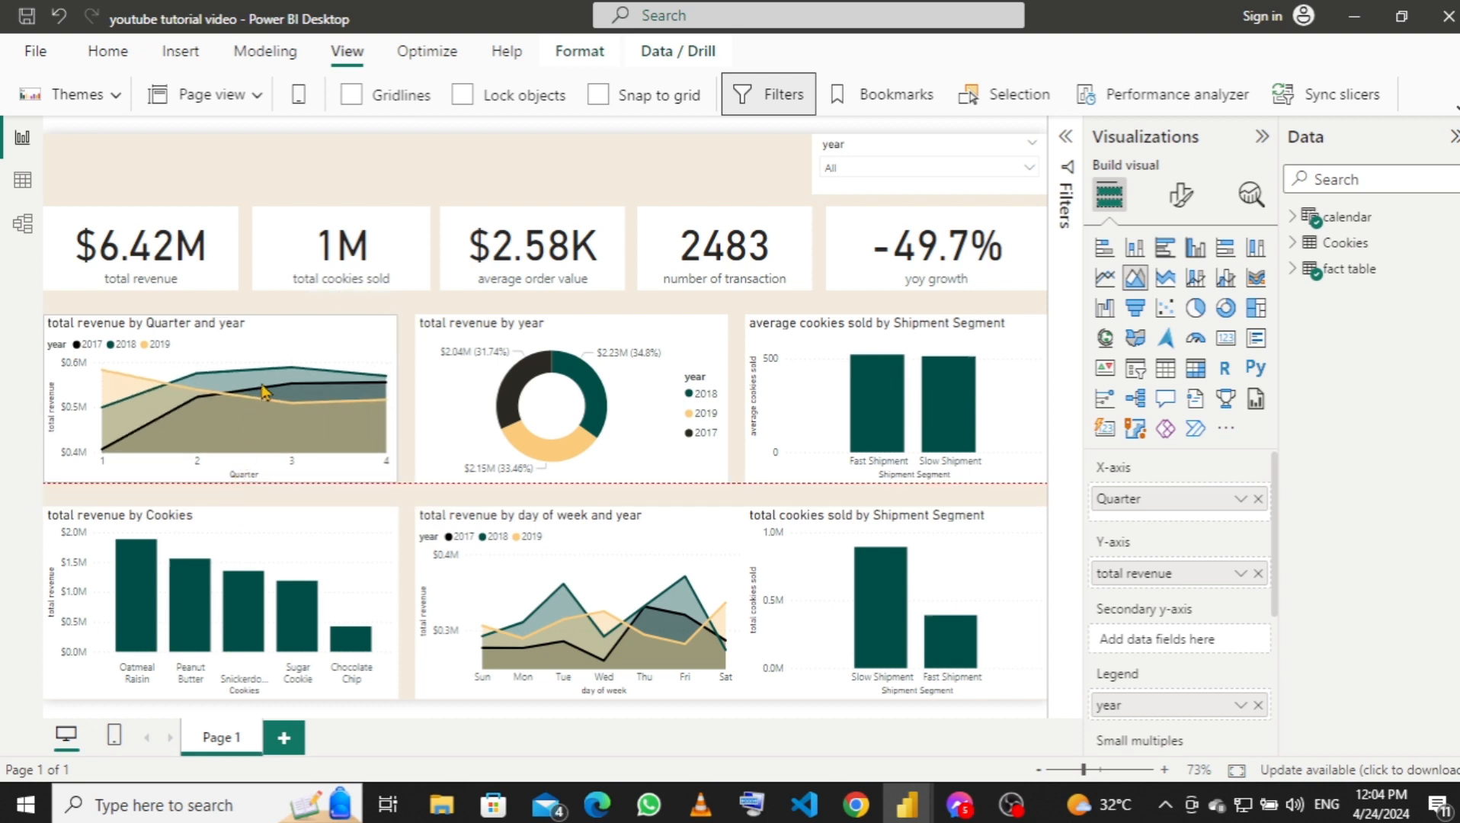
pyautogui.click(362, 171)
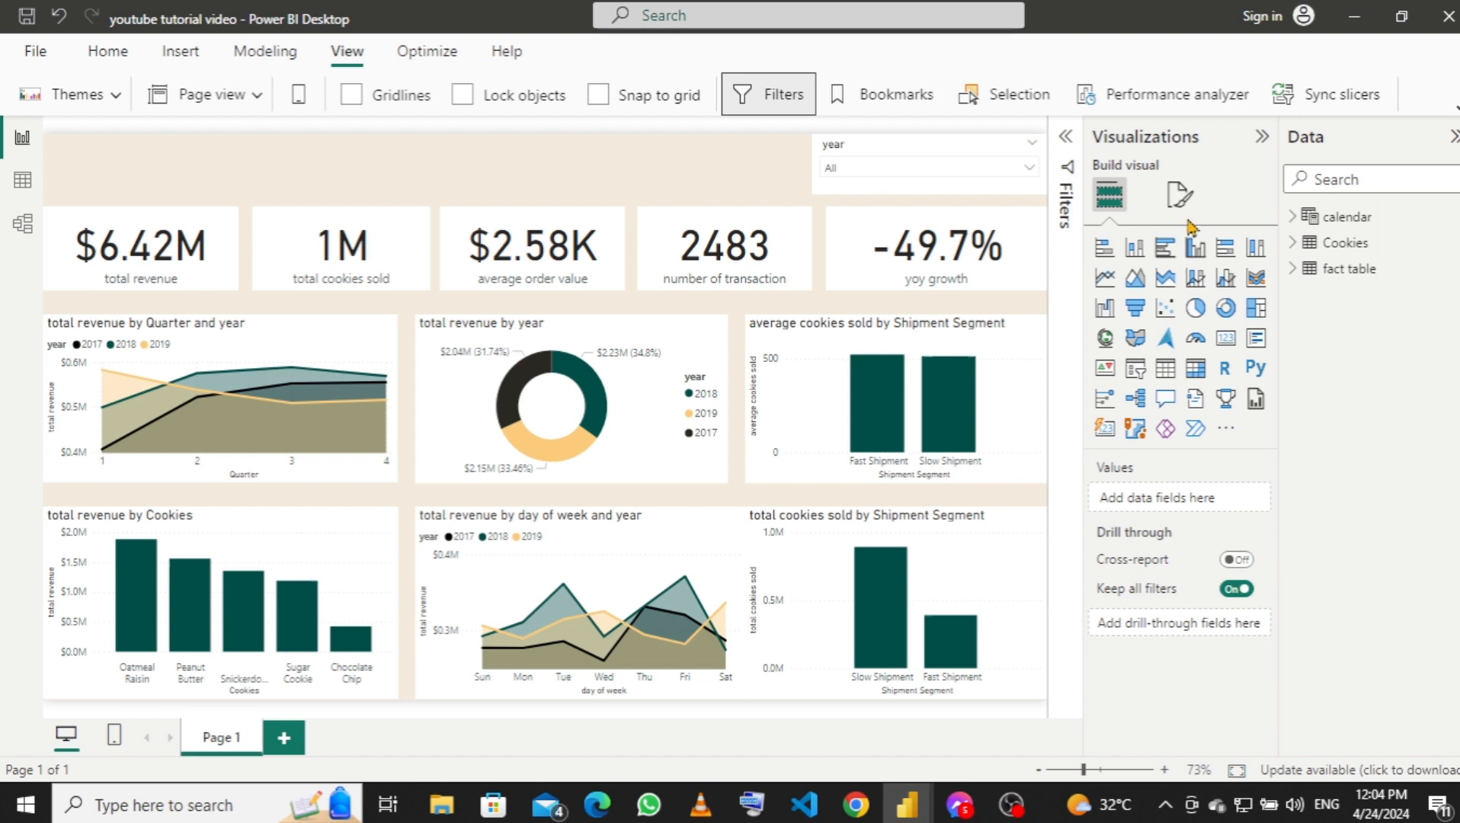
# Bring up the formatting options of the total revenue by Quarter and year chart and check the chart titles in the class work weekday report.
pyautogui.click(343, 338)
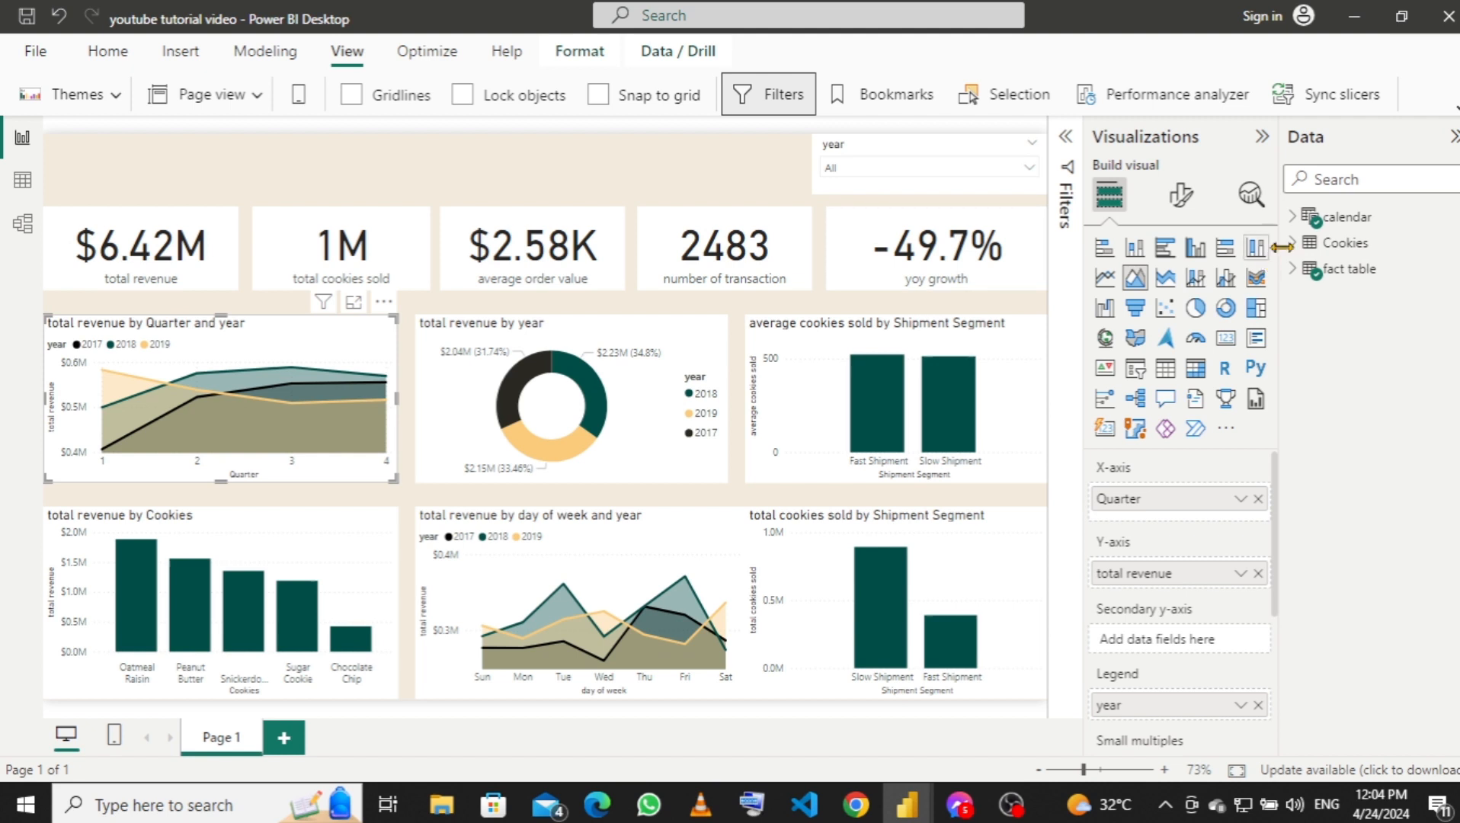
pyautogui.click(1182, 197)
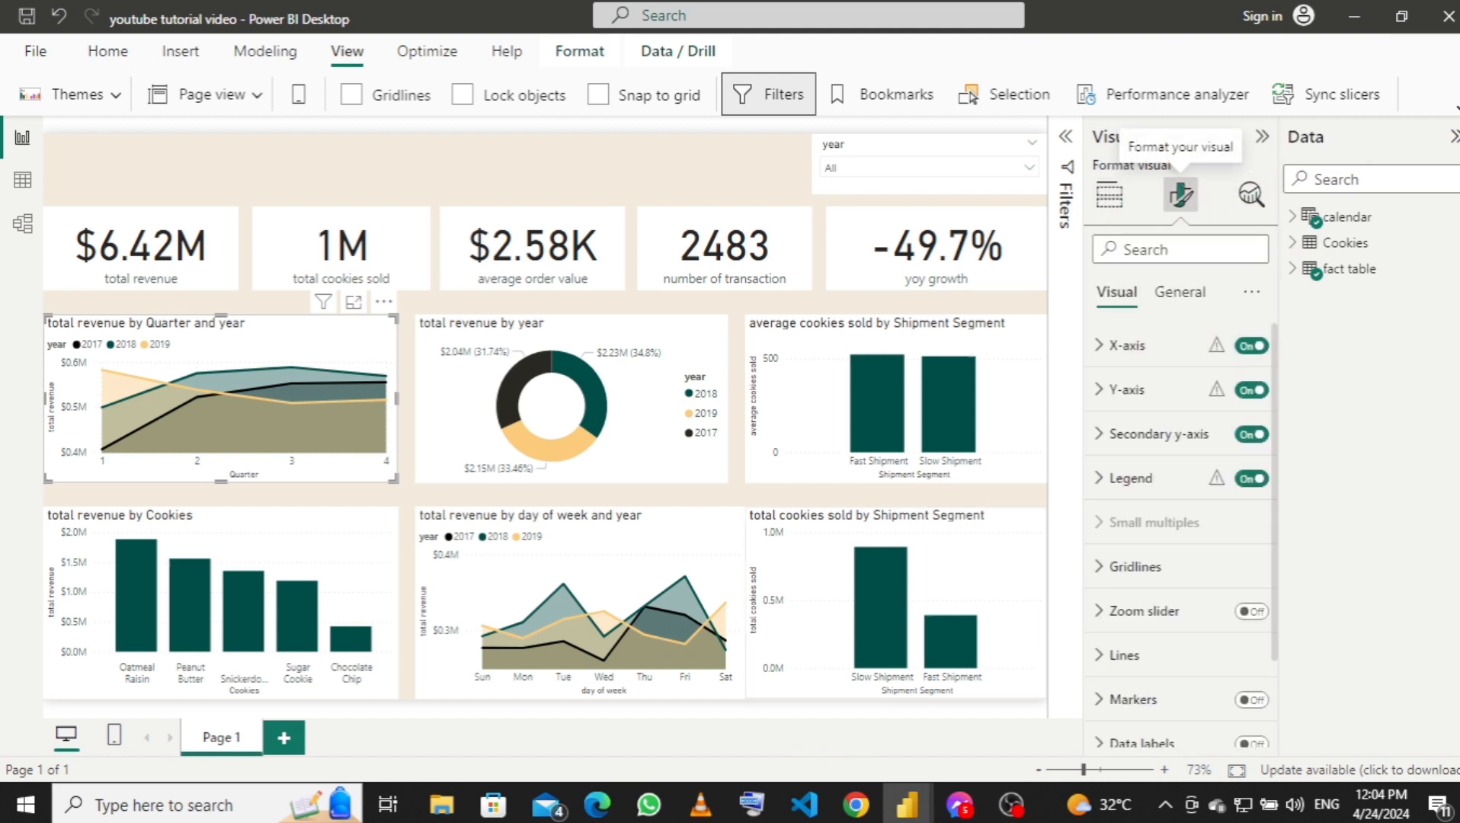
pyautogui.moveTo(907, 804)
pyautogui.click(1071, 671)
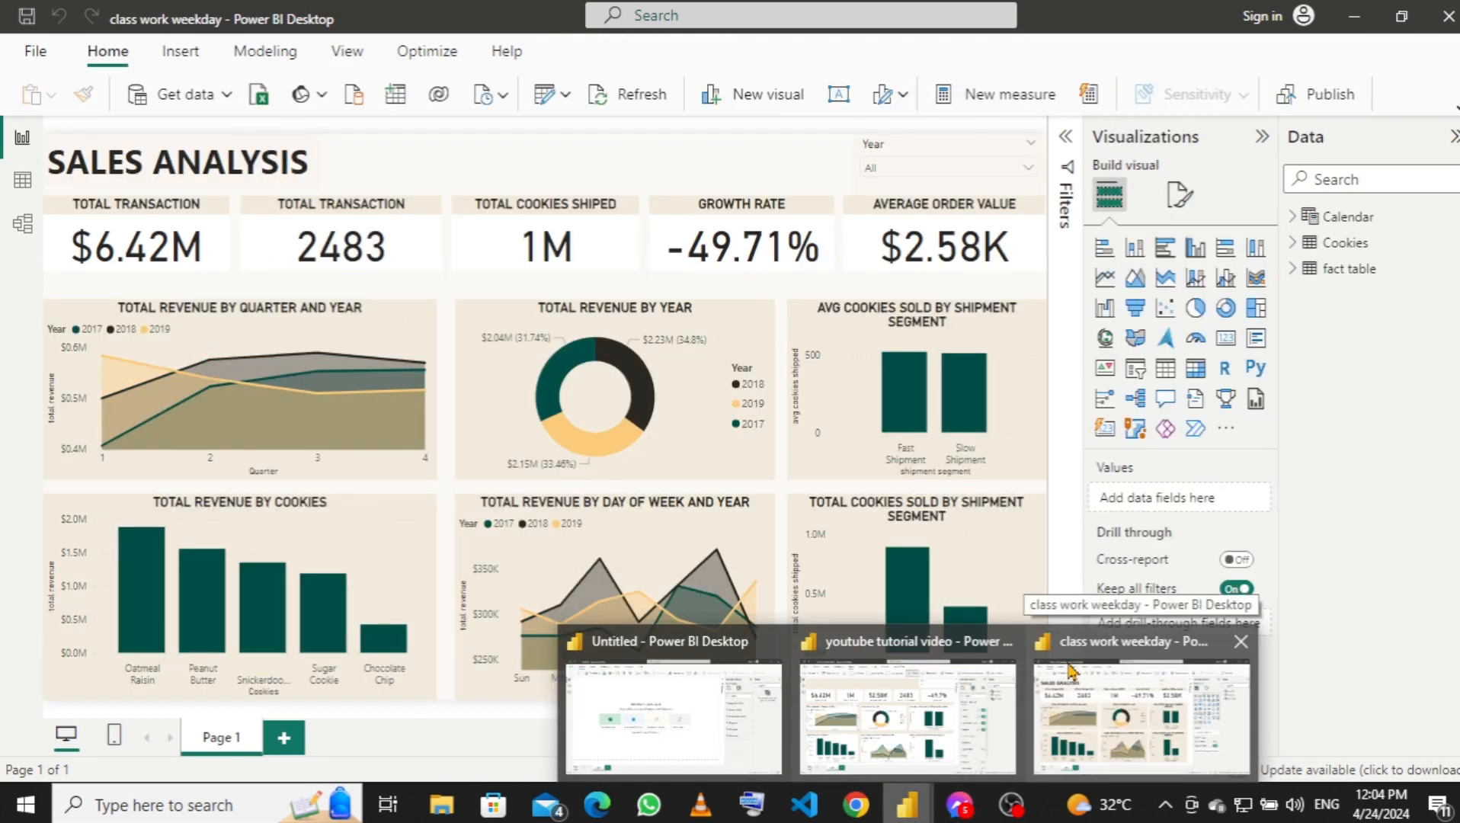
pyautogui.hotkey('alt', 'Tab')
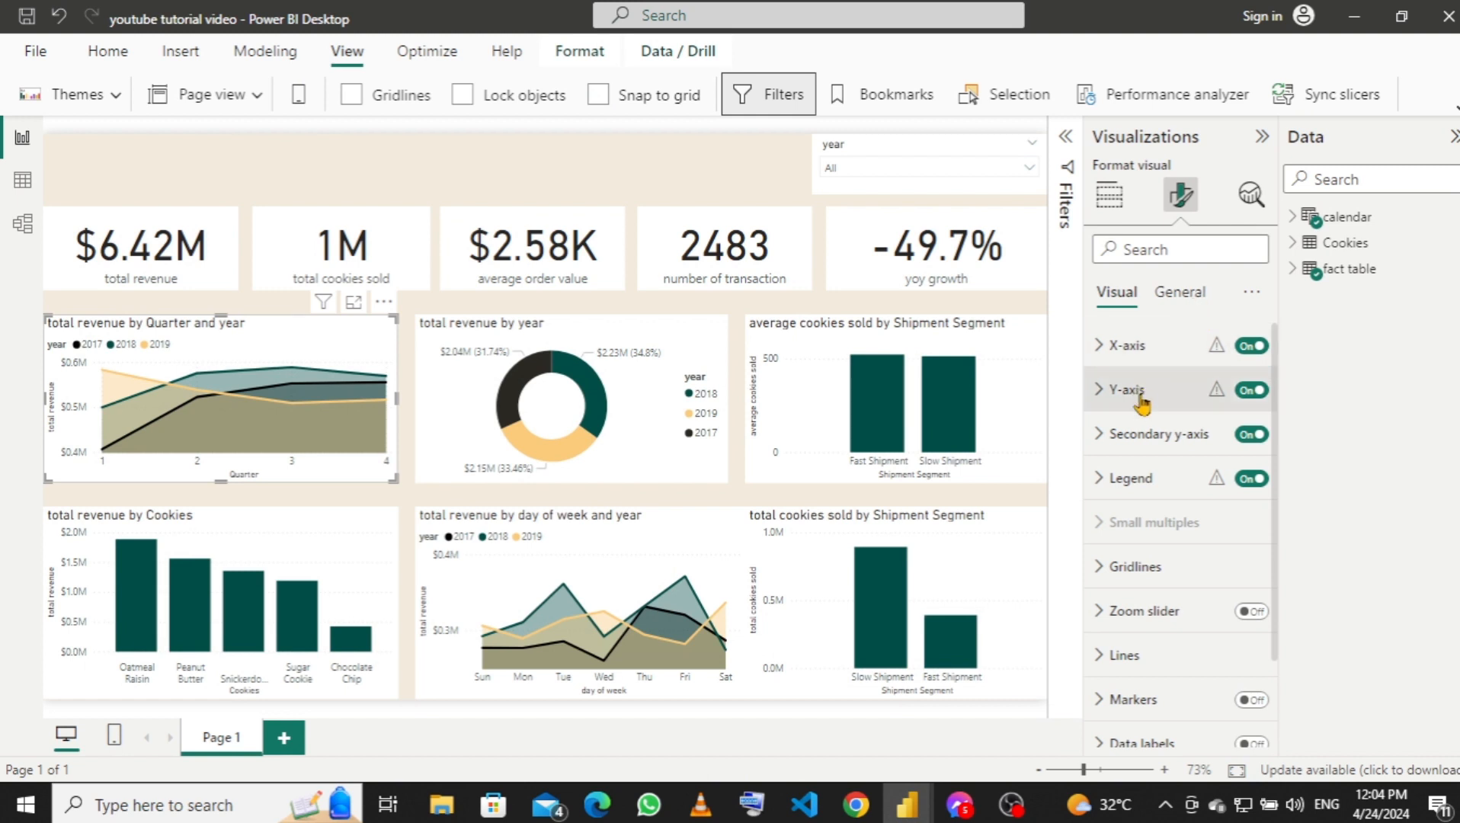
# Replace the title of the total revenue by Quarter and year chart with the uppercase text TOTAL REVENUE BY QUARTER AND YEAR.
pyautogui.click(1178, 297)
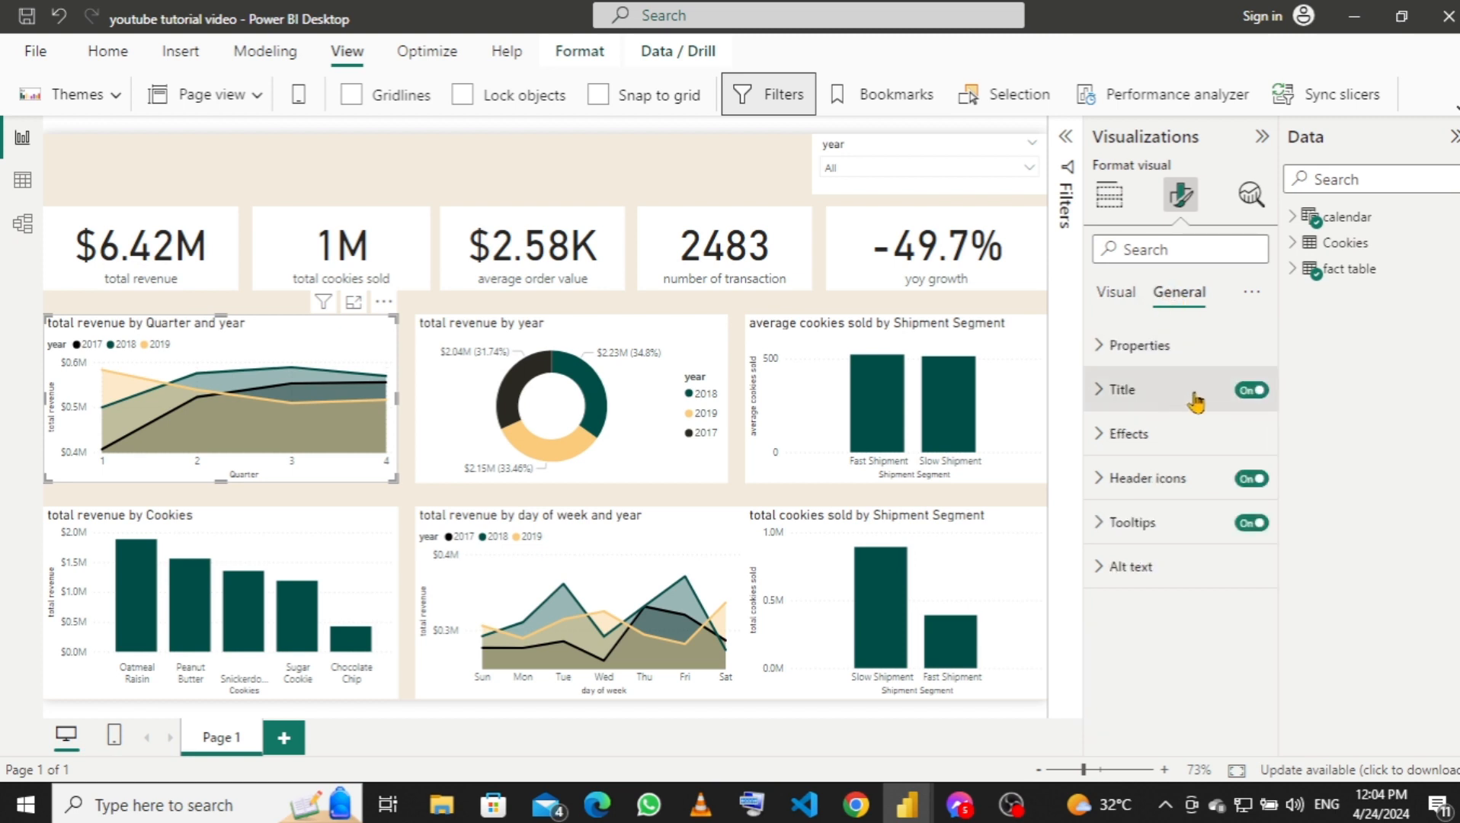
pyautogui.click(1108, 391)
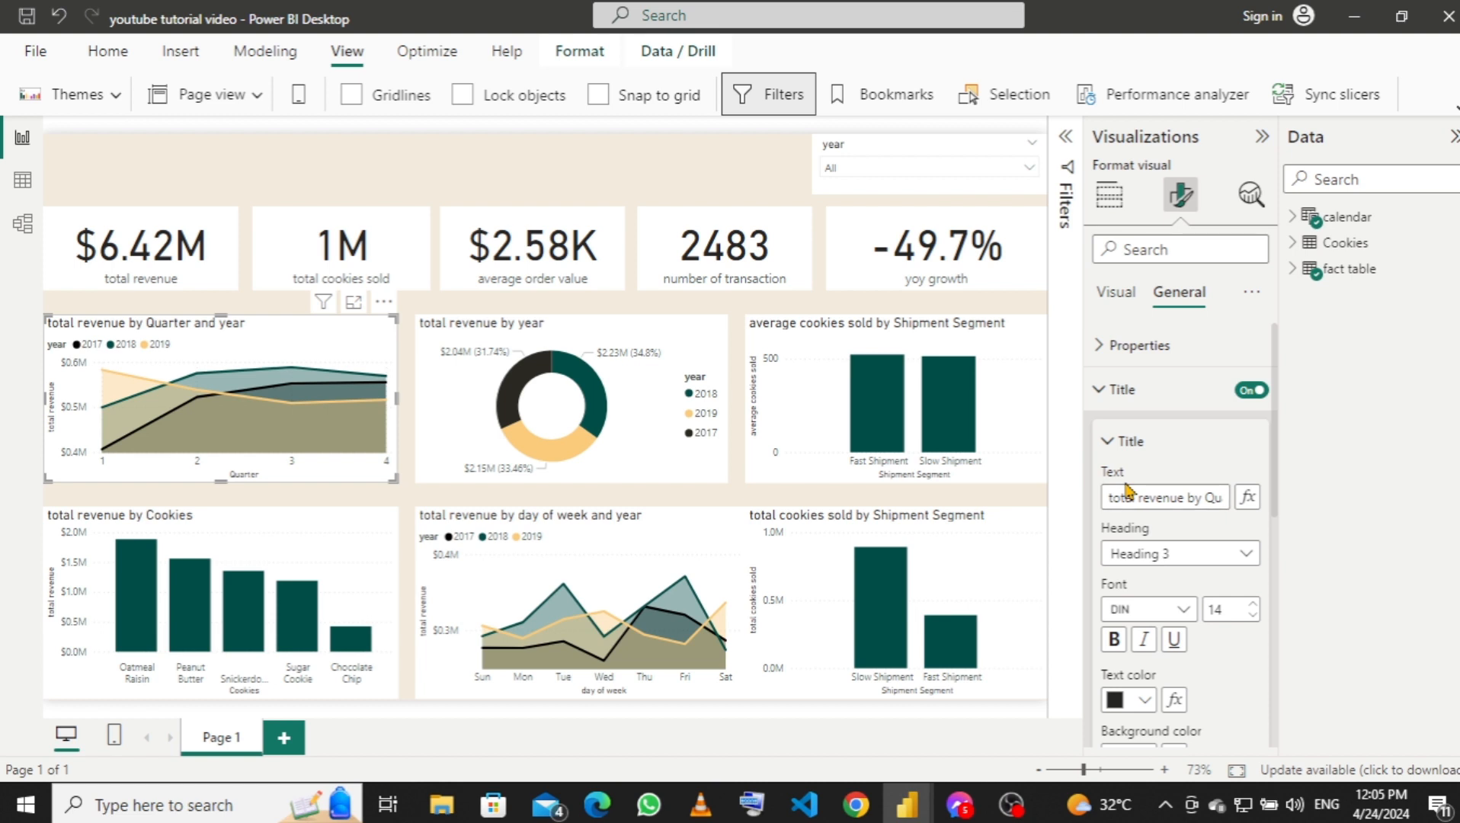
pyautogui.press('Right')
pyautogui.press('Right')
pyautogui.press('Right')
pyautogui.press('Right')
pyautogui.press('Right')
pyautogui.press('Right')
pyautogui.press('Right')
pyautogui.press('Right')
pyautogui.press('Right')
pyautogui.press('Right')
pyautogui.press('Right')
pyautogui.press('Right')
pyautogui.press('Right')
pyautogui.press('Right')
pyautogui.press('Right')
pyautogui.press('Right')
pyautogui.press('Right')
pyautogui.press('Right')
pyautogui.press('Right')
pyautogui.press('Right')
pyautogui.press('Right')
pyautogui.press('Right')
pyautogui.write('TOTAL RE')
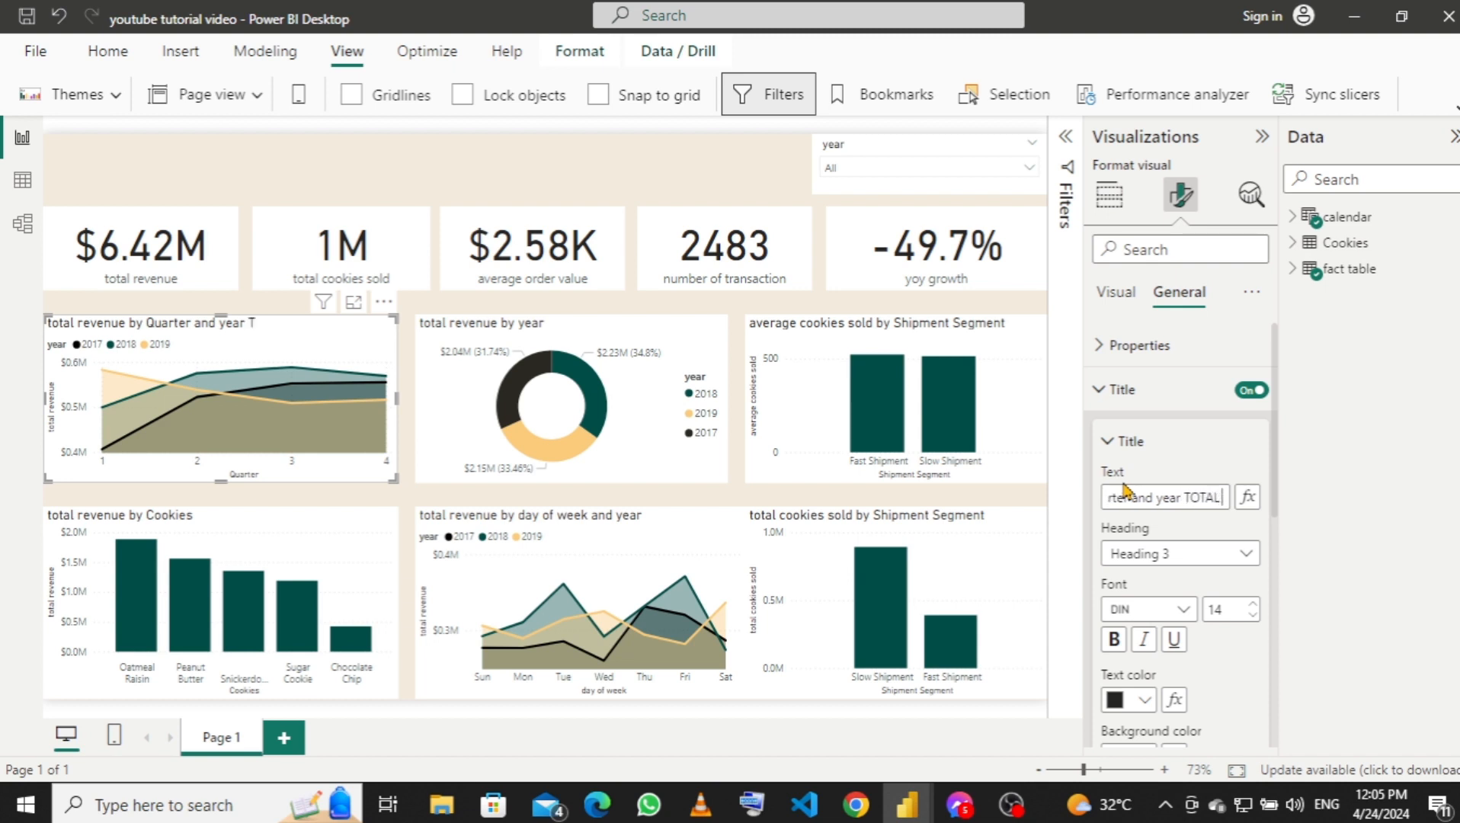
pyautogui.write('VE')
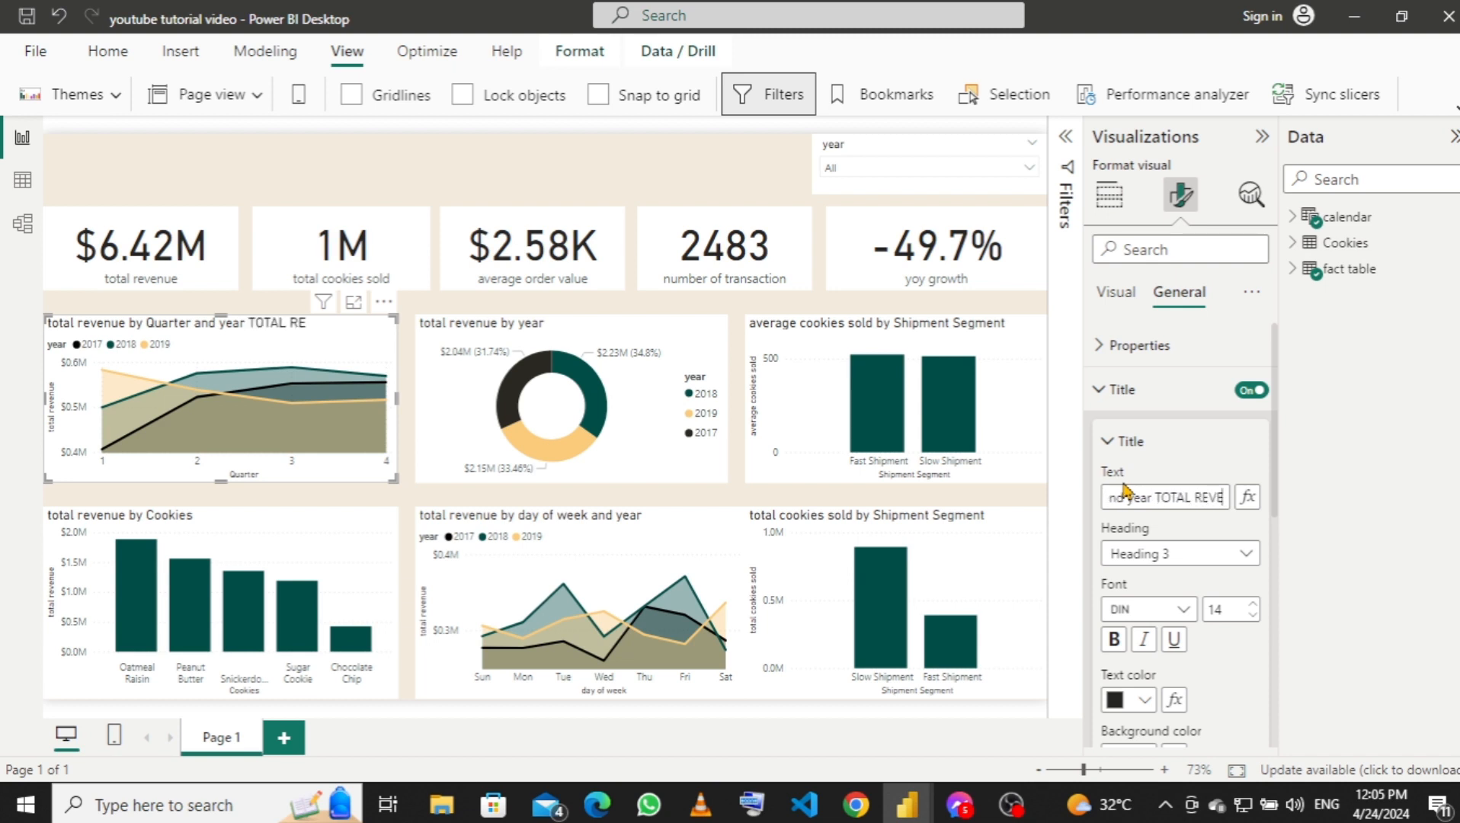
pyautogui.write('NUE')
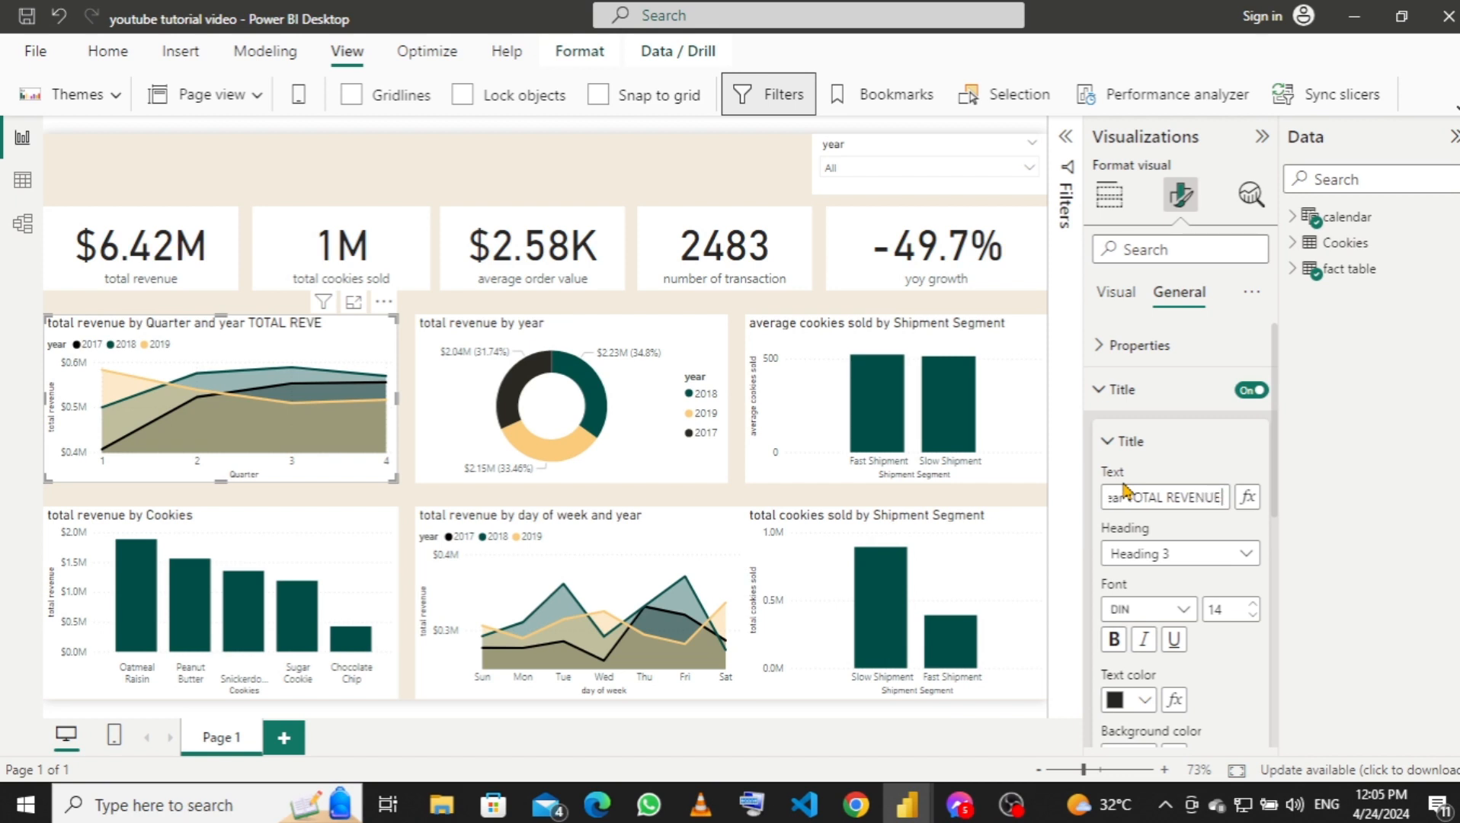
pyautogui.write(' BY')
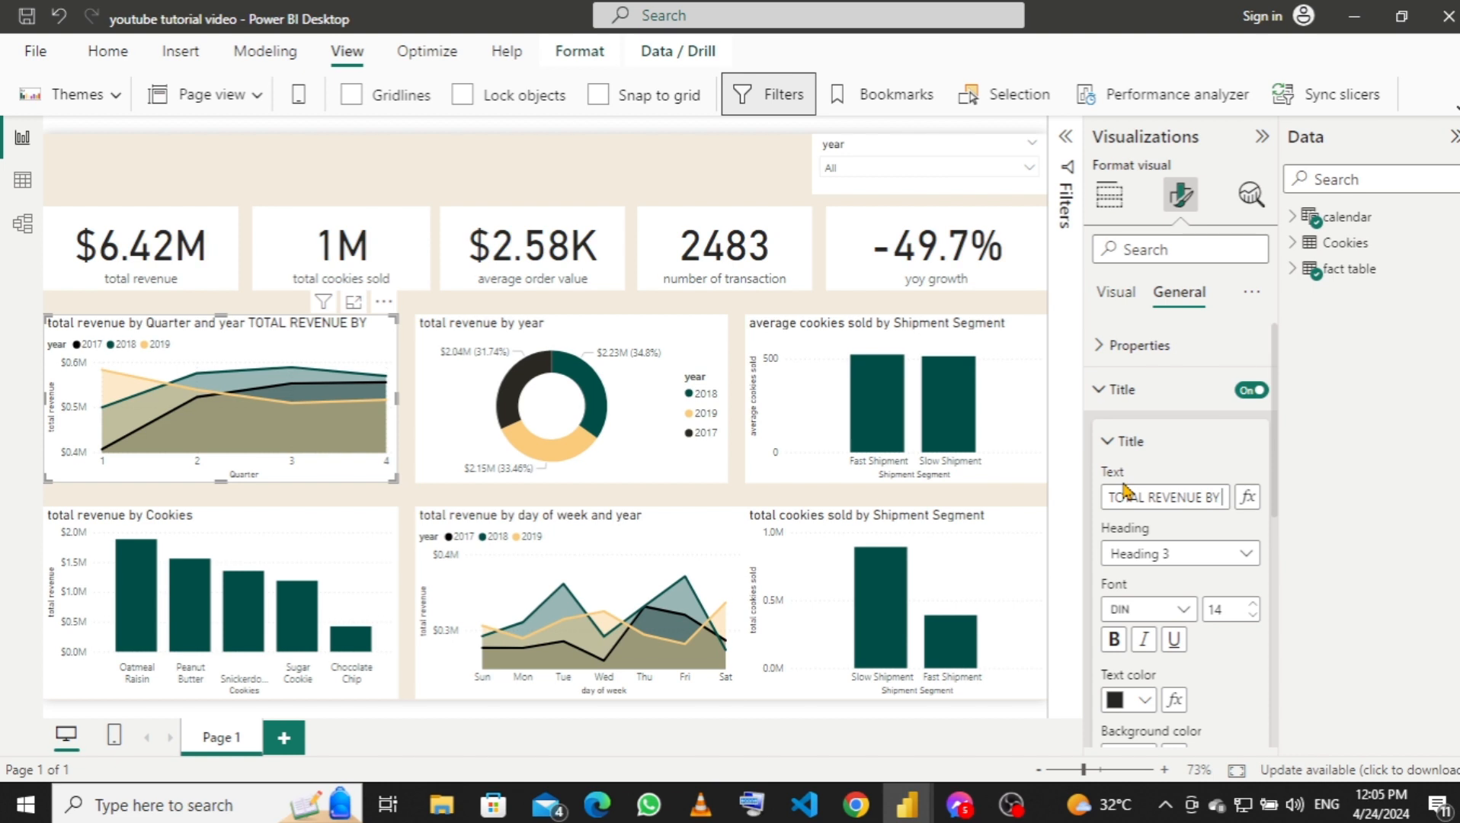
pyautogui.write(' QUART')
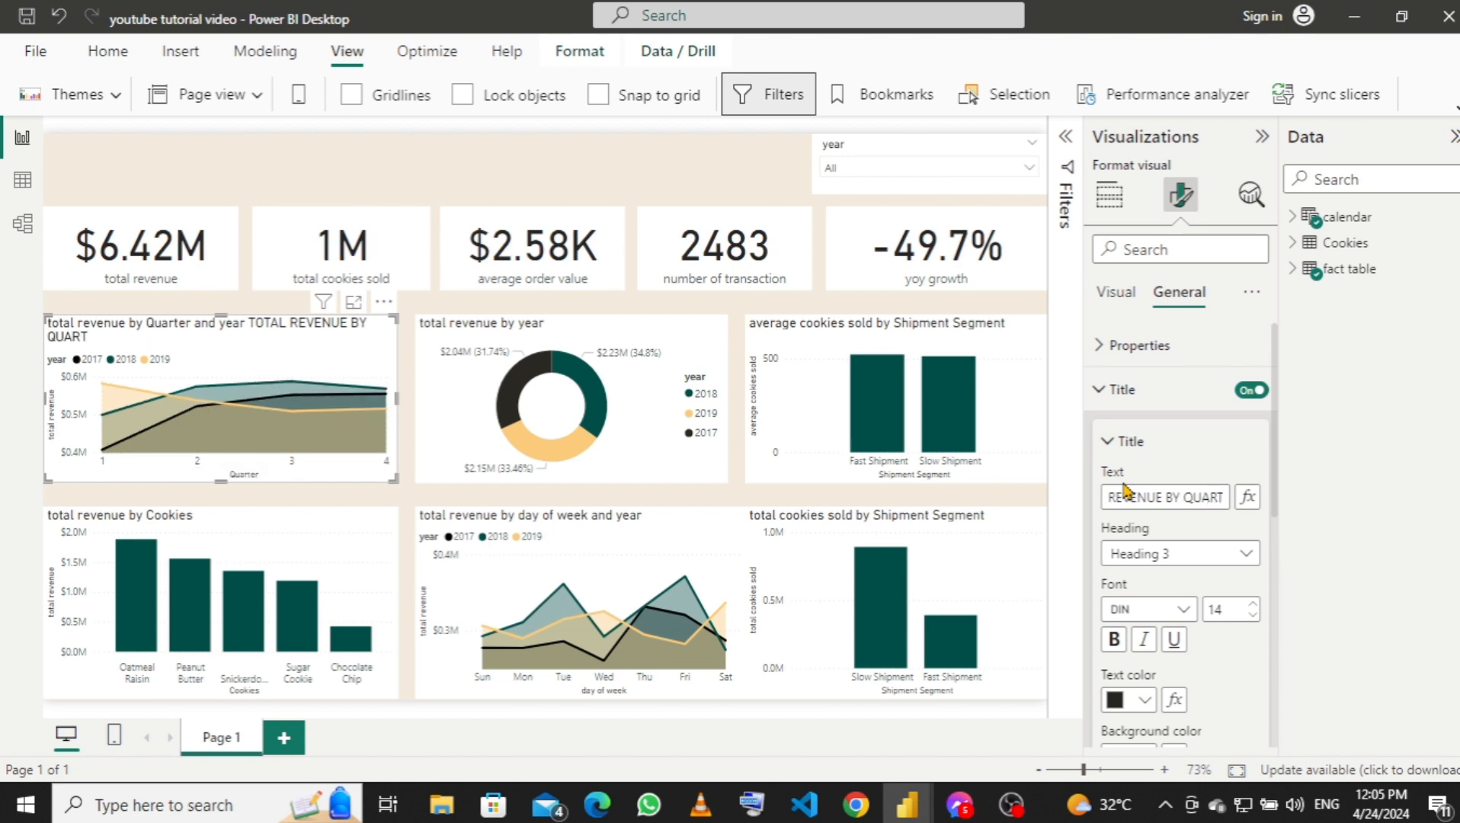
pyautogui.write('ER AND')
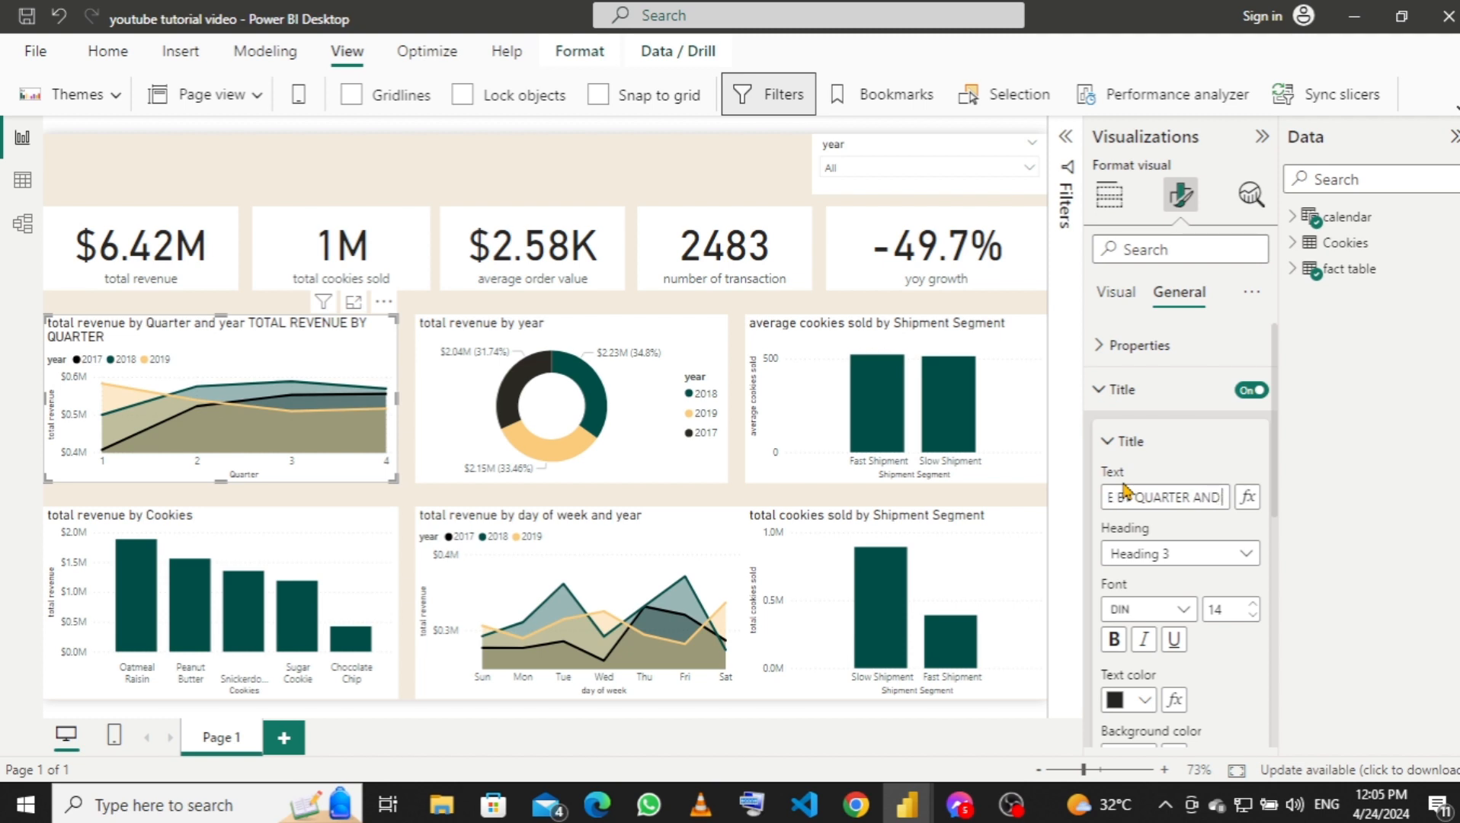
pyautogui.write(' YEAR')
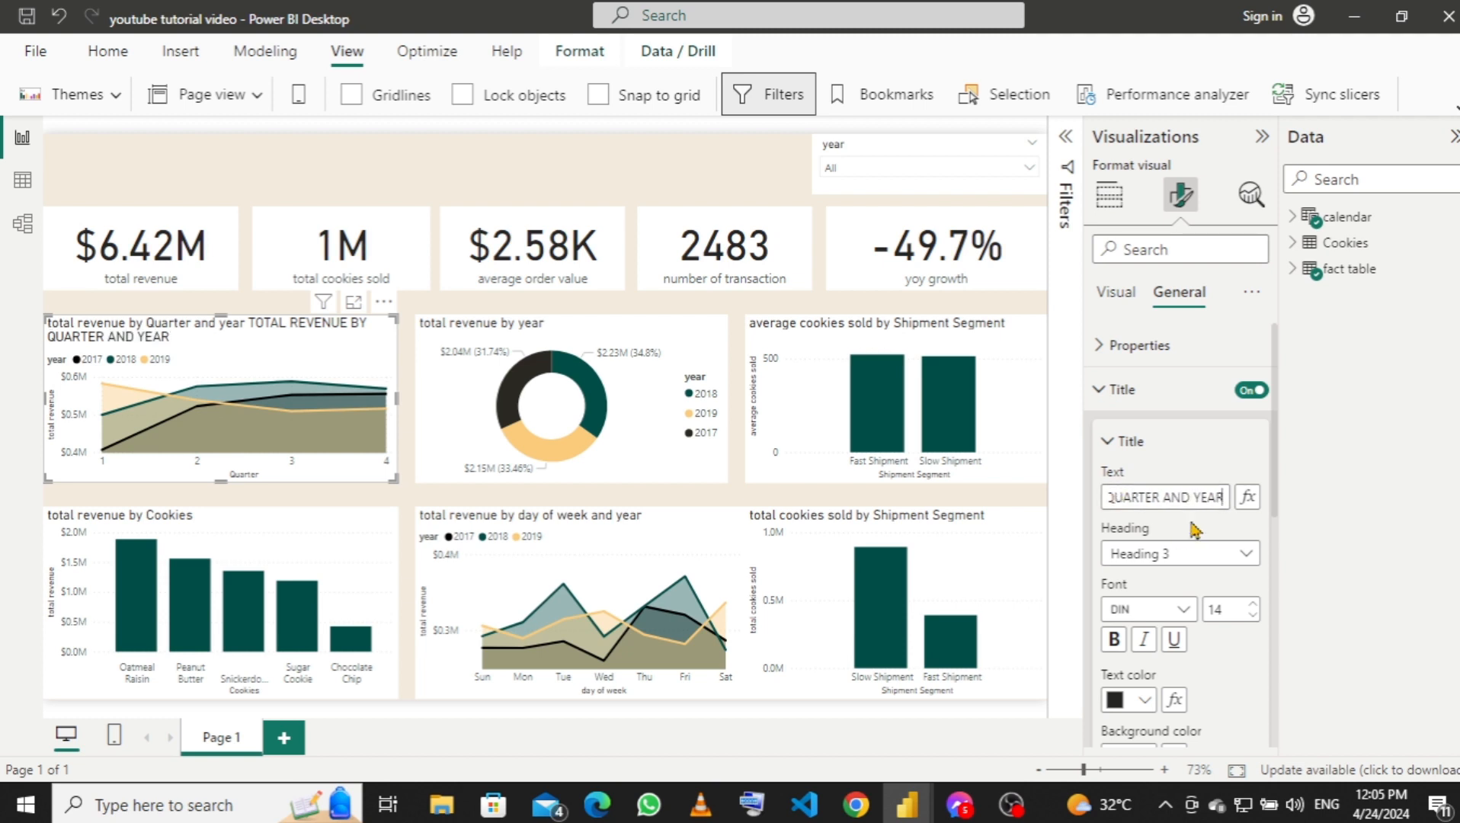
pyautogui.click(1120, 497)
pyautogui.press('Left')
pyautogui.press('Left')
pyautogui.press('Left')
pyautogui.press('Left')
pyautogui.press('Left')
pyautogui.press('Left')
pyautogui.press('Left')
pyautogui.press('Left')
pyautogui.press('Left')
pyautogui.press('Left')
pyautogui.press('Left')
pyautogui.press('Left')
pyautogui.press('Left')
pyautogui.press('Left')
pyautogui.press('Left')
pyautogui.press('Left')
pyautogui.press('Left')
pyautogui.press('Left')
pyautogui.press('Left')
pyautogui.press('Left')
pyautogui.moveTo(1128, 503); pyautogui.dragTo(1044, 516)
pyautogui.press('BackSpace')
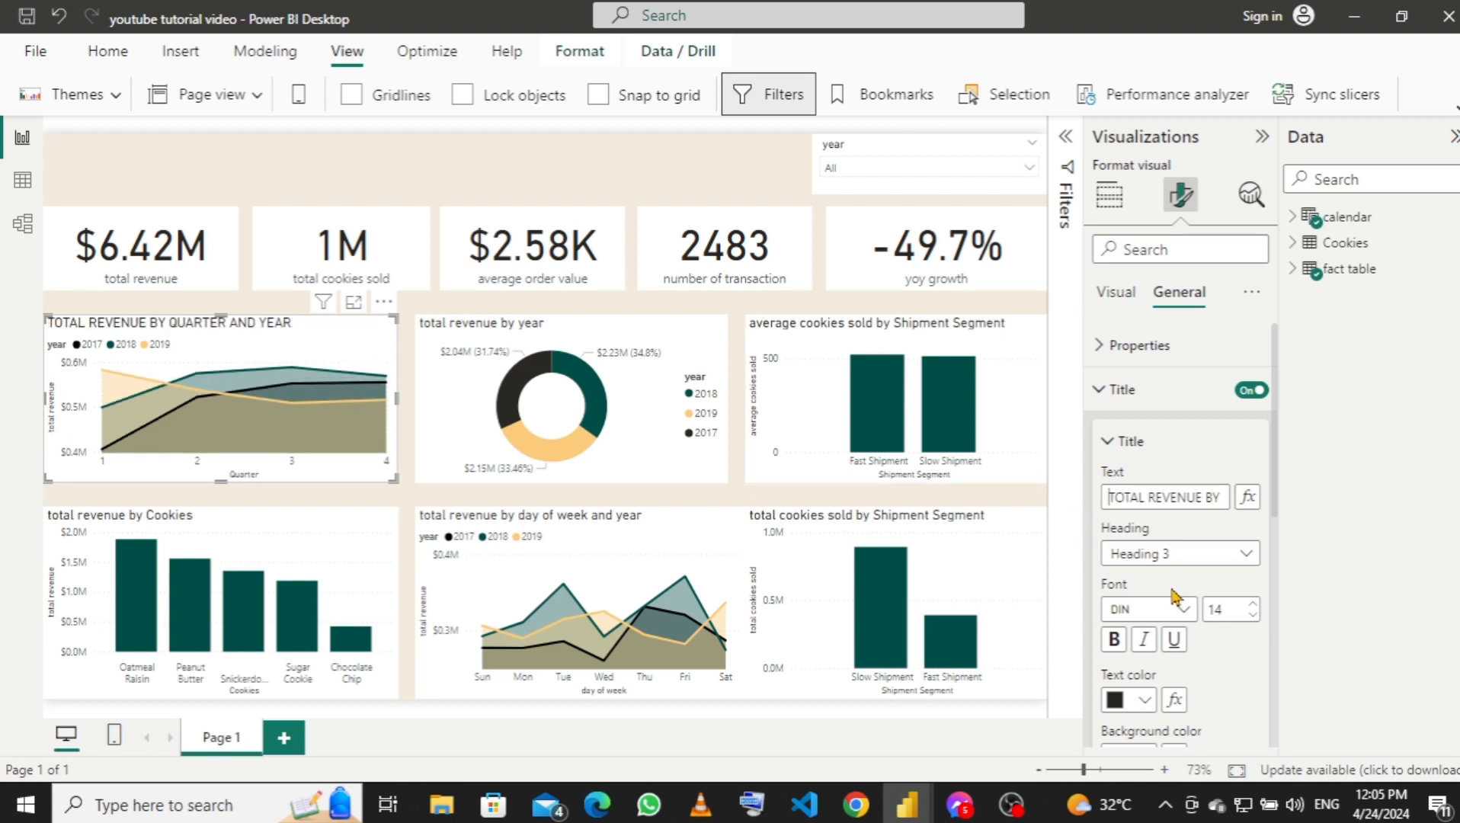
# Make the quarter and year chart's title bold and centre it horizontally.
pyautogui.scroll(-2, 1182, 675)
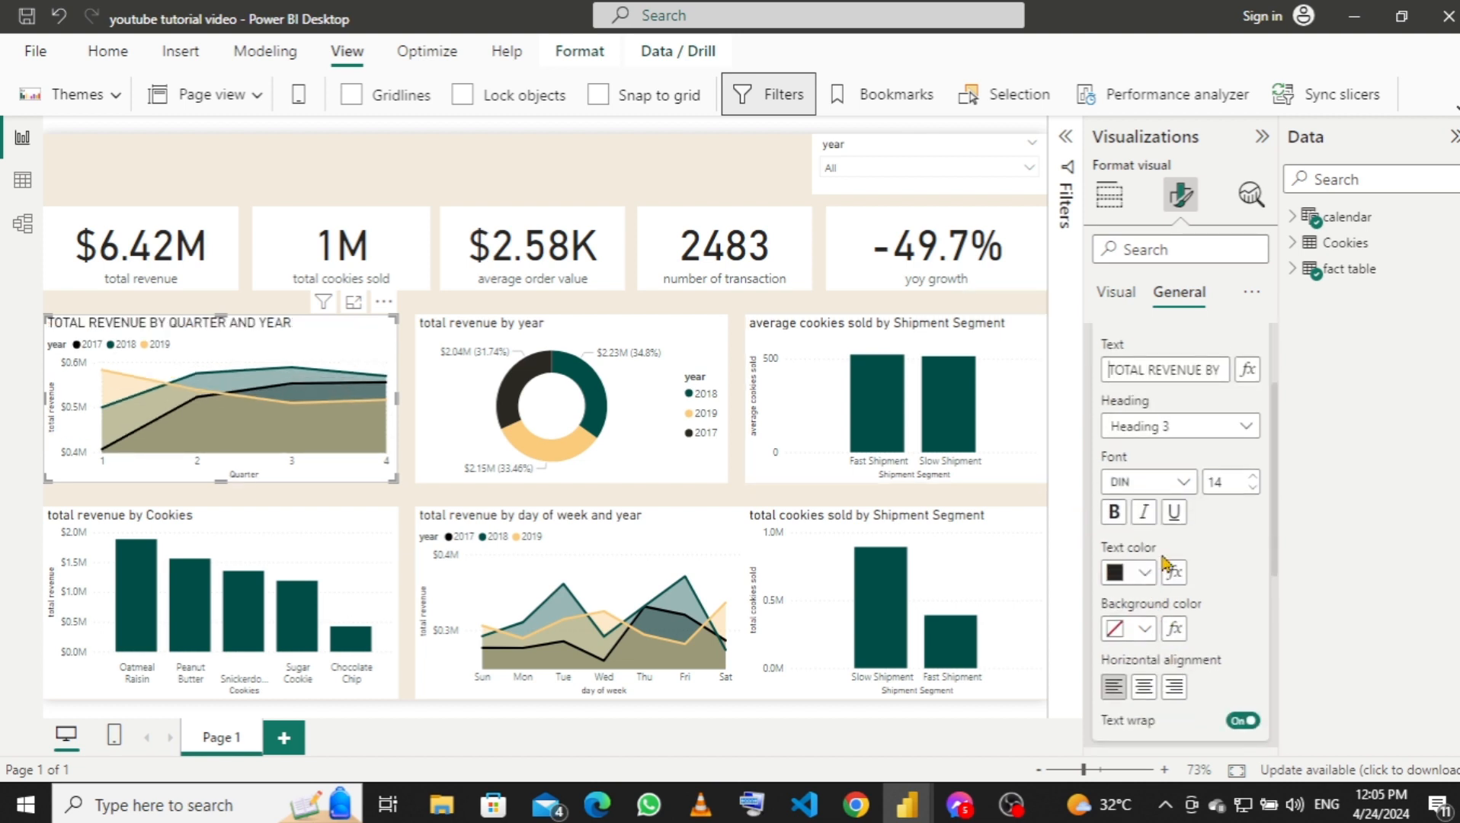
pyautogui.scroll(-1, 1223, 554)
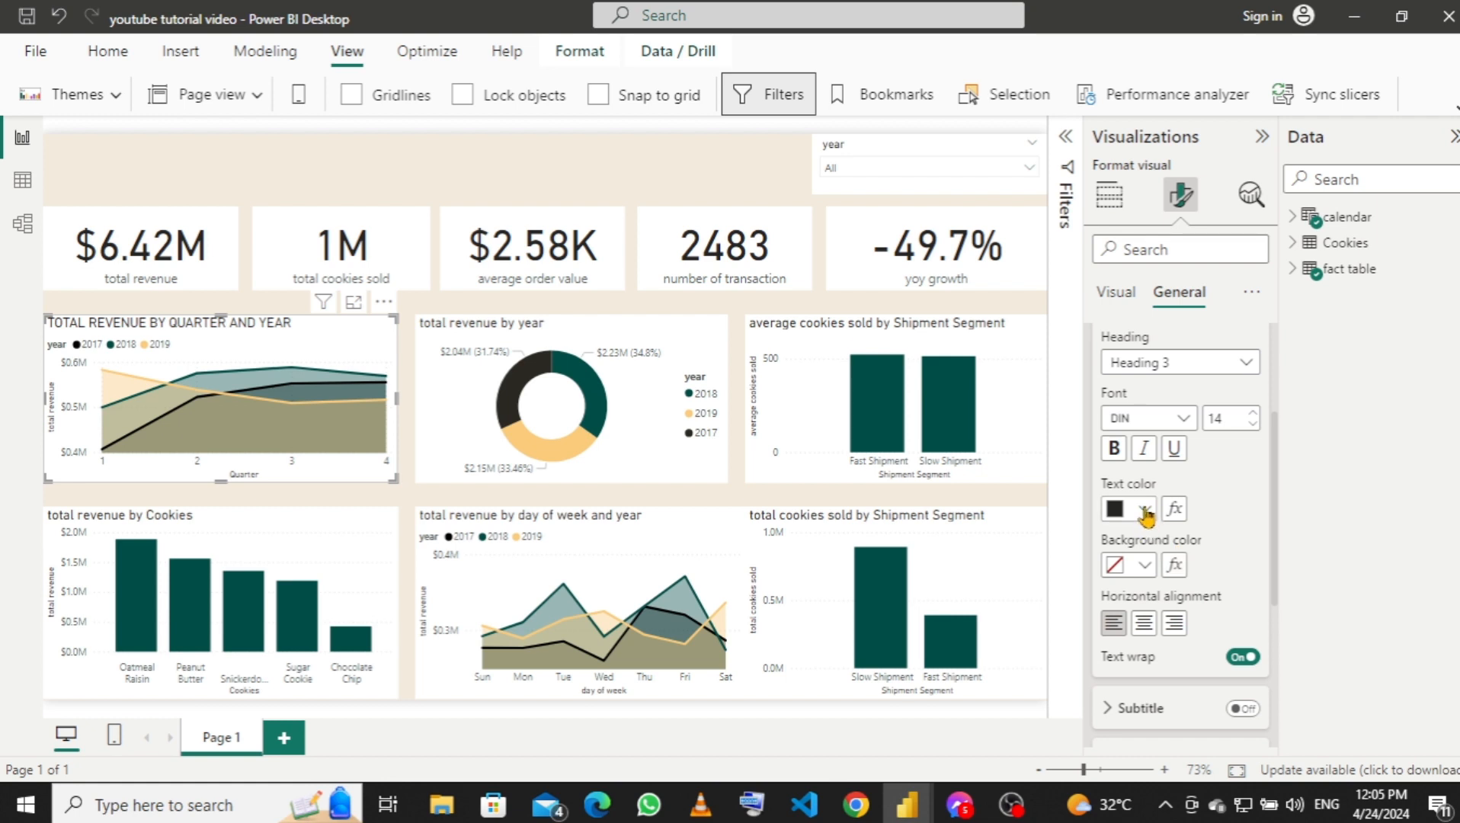
pyautogui.click(1113, 449)
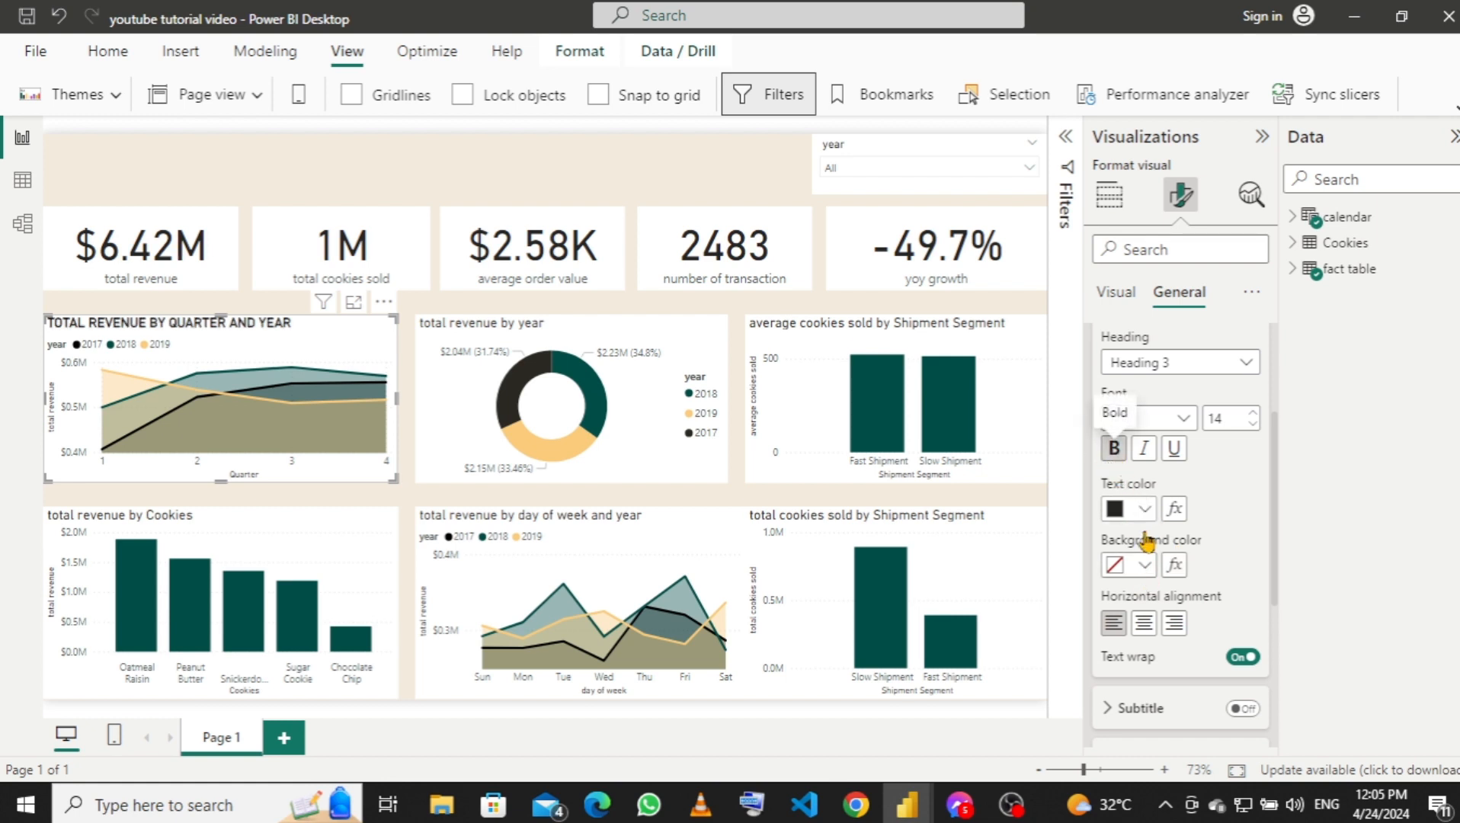
pyautogui.click(1146, 625)
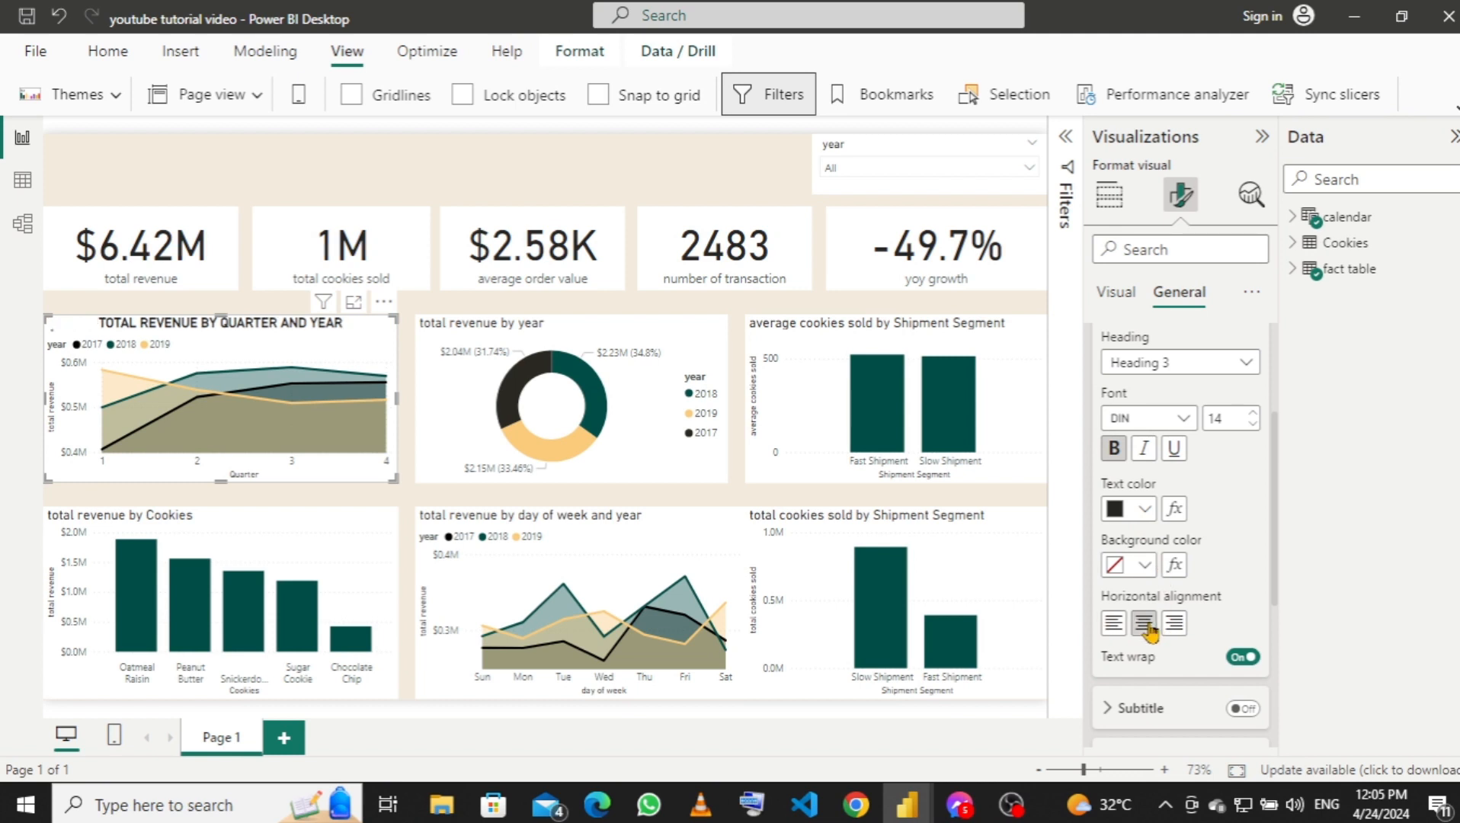
# Try orange and the recently used beige as the background color of the quarter and year chart's title.
pyautogui.click(1152, 567)
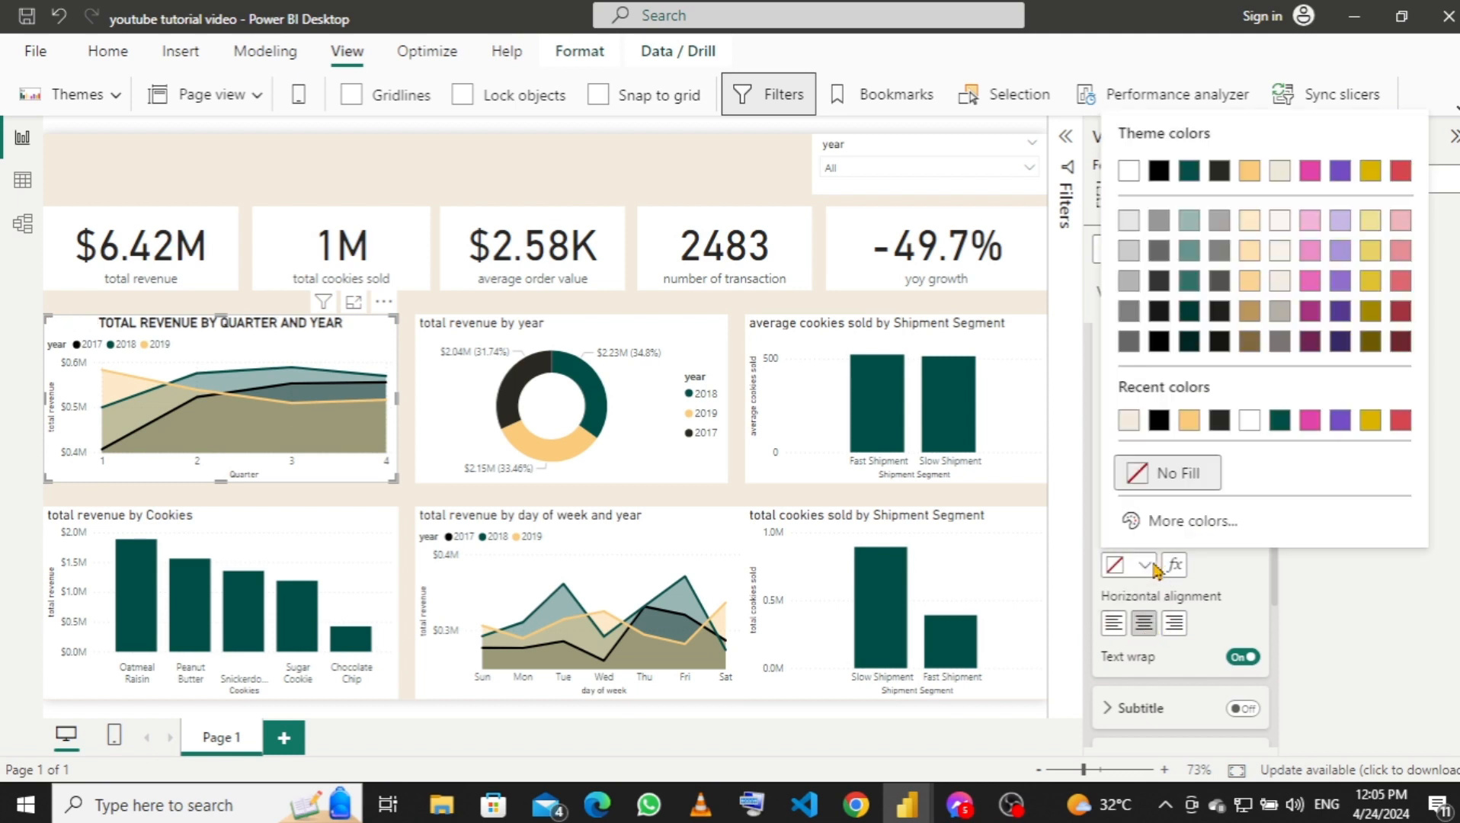
pyautogui.click(1188, 420)
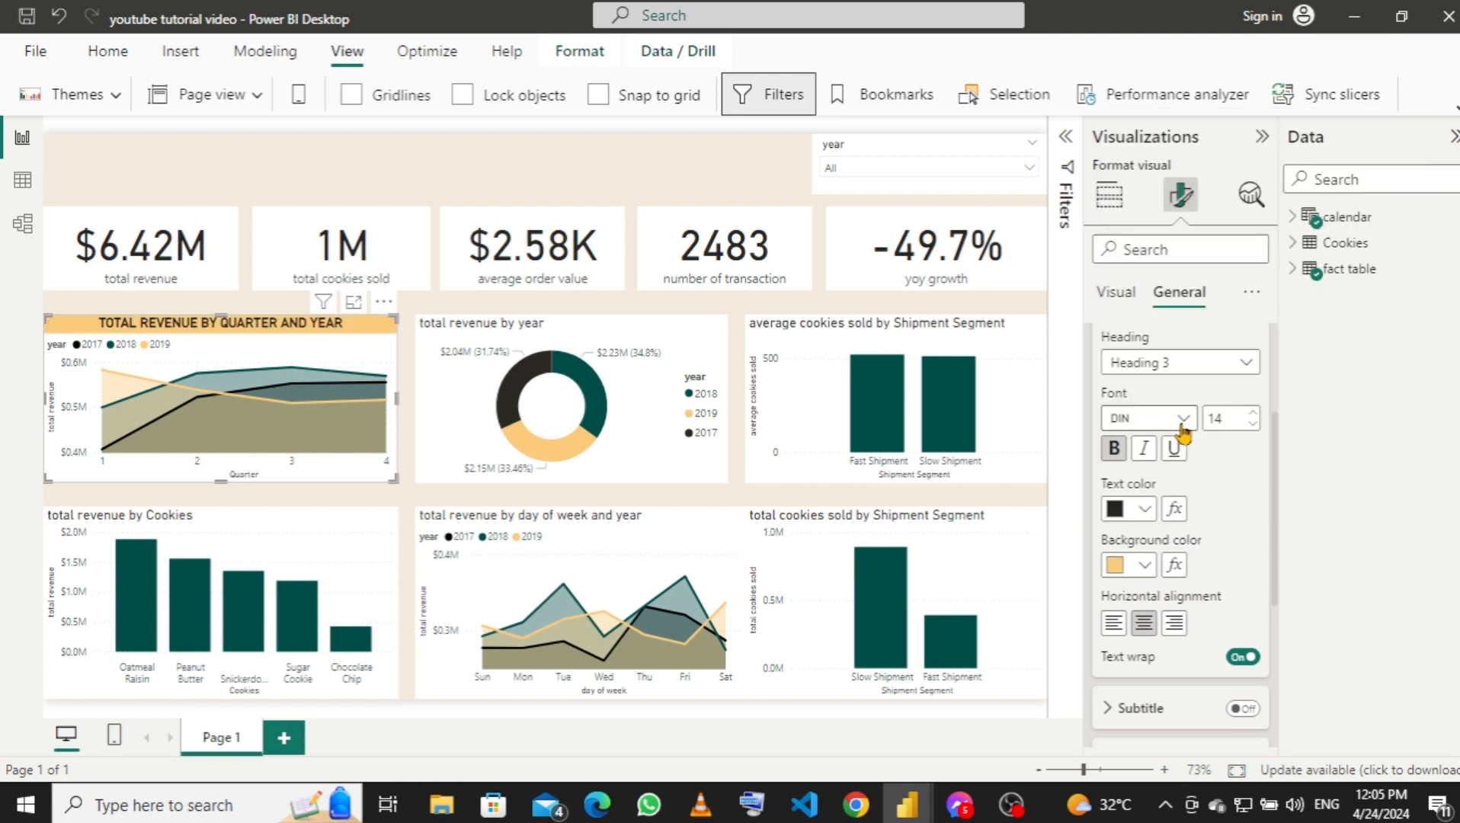
pyautogui.click(1145, 567)
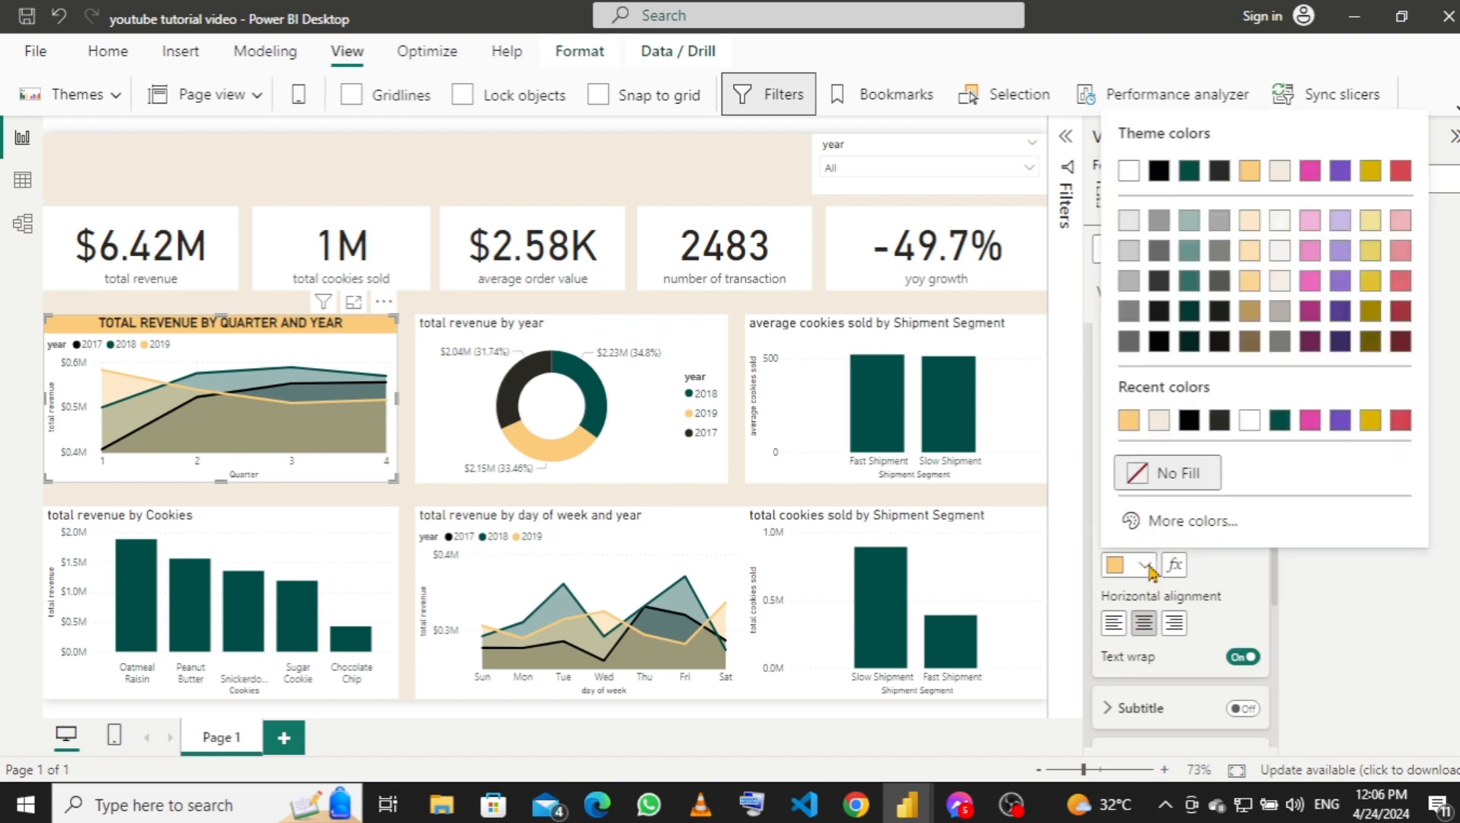
pyautogui.click(1159, 421)
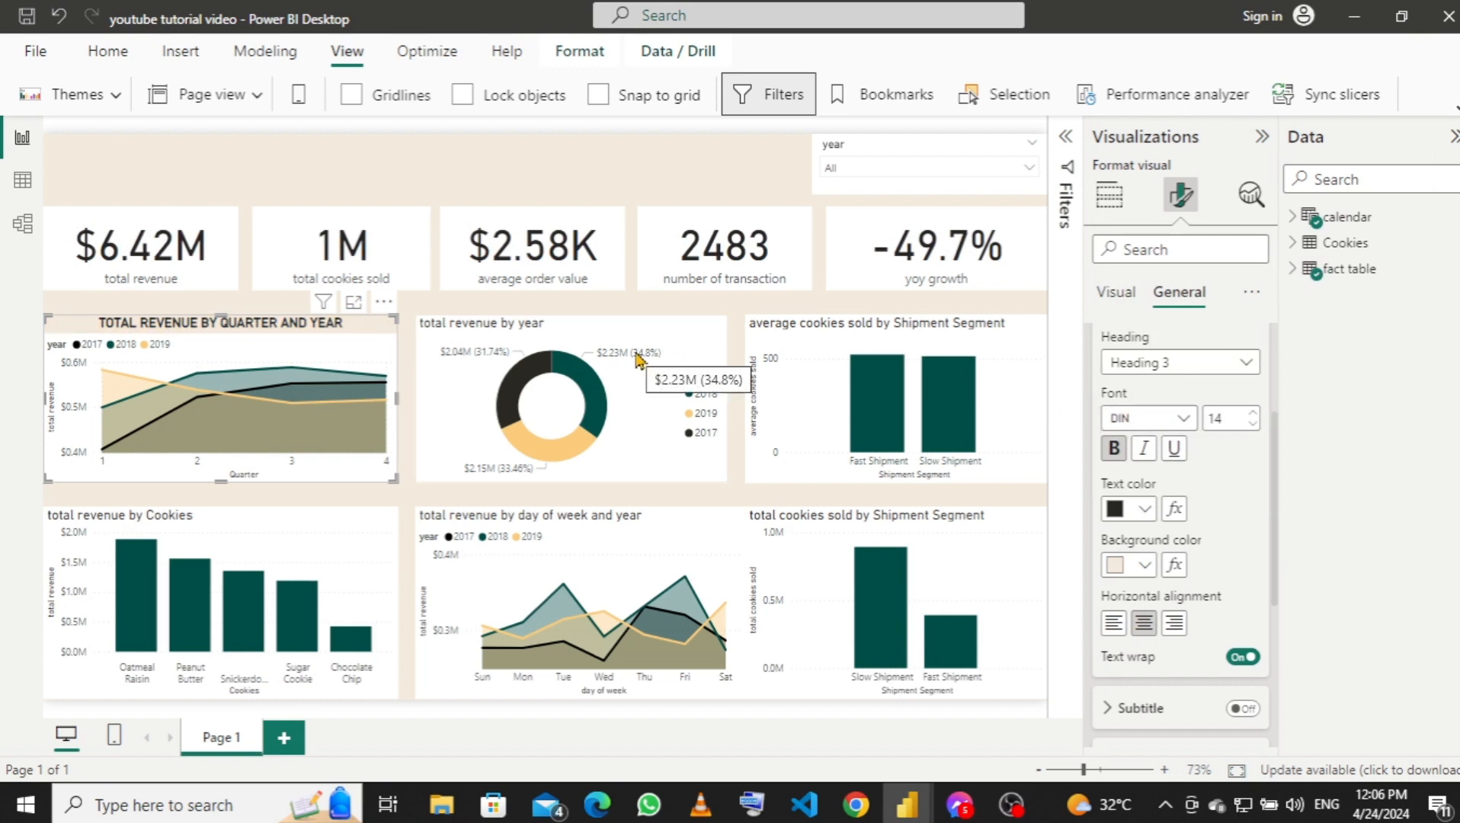
# Set the title background of the quarter and year chart to a lighter tint of the beige theme color and deselect the chart.
pyautogui.click(692, 339)
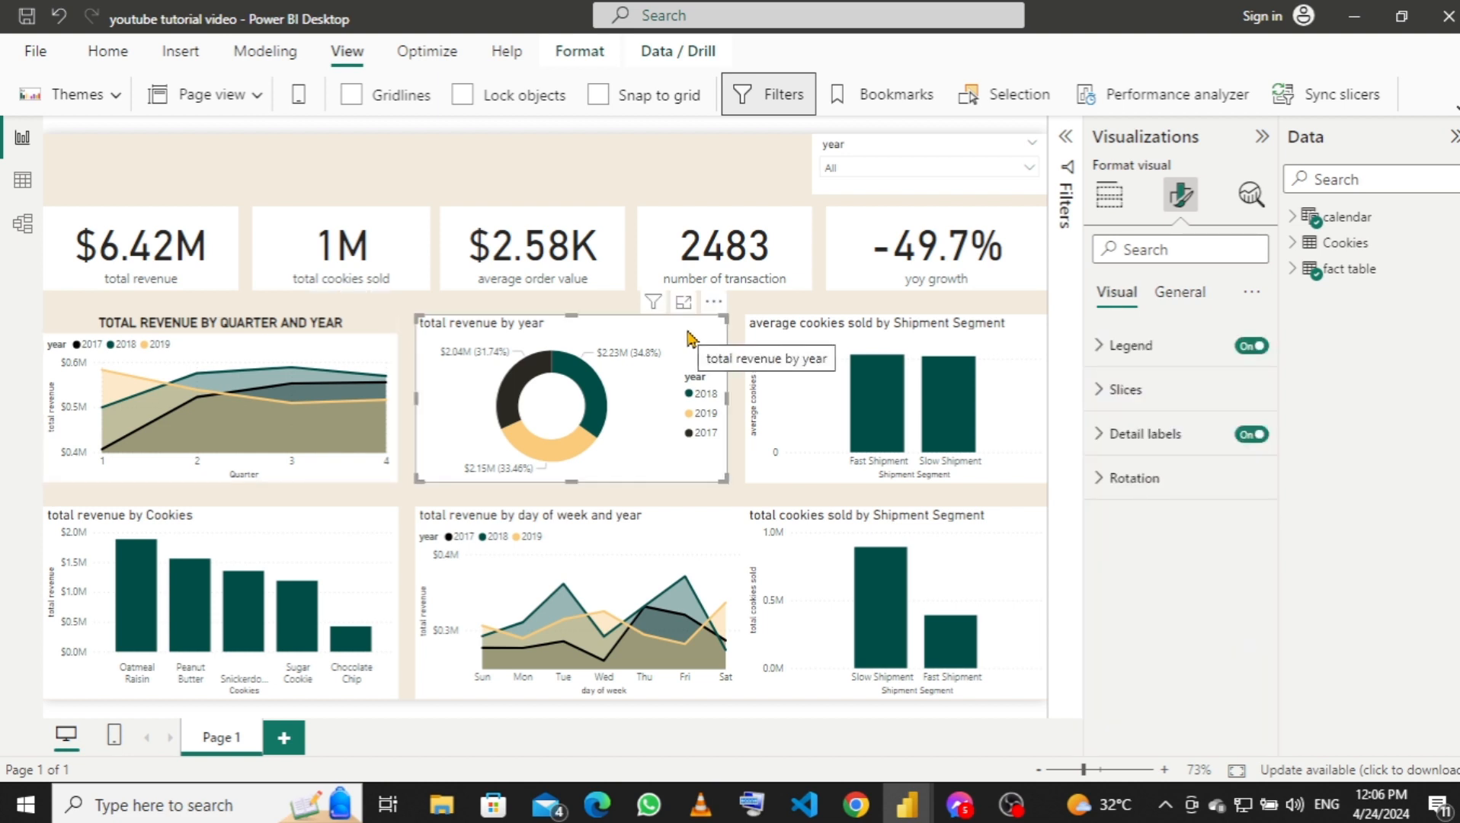
pyautogui.click(352, 348)
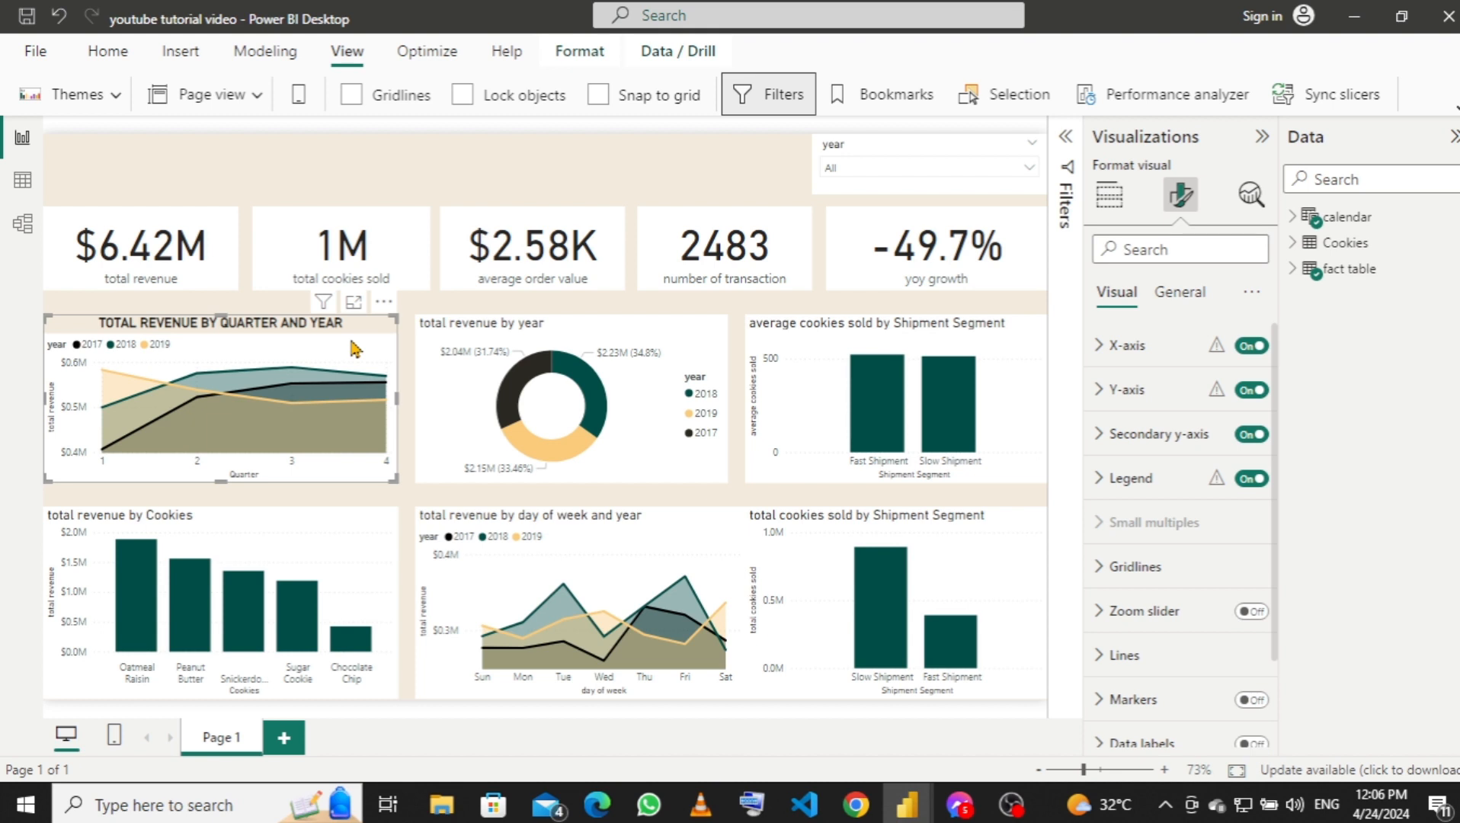
pyautogui.click(1186, 305)
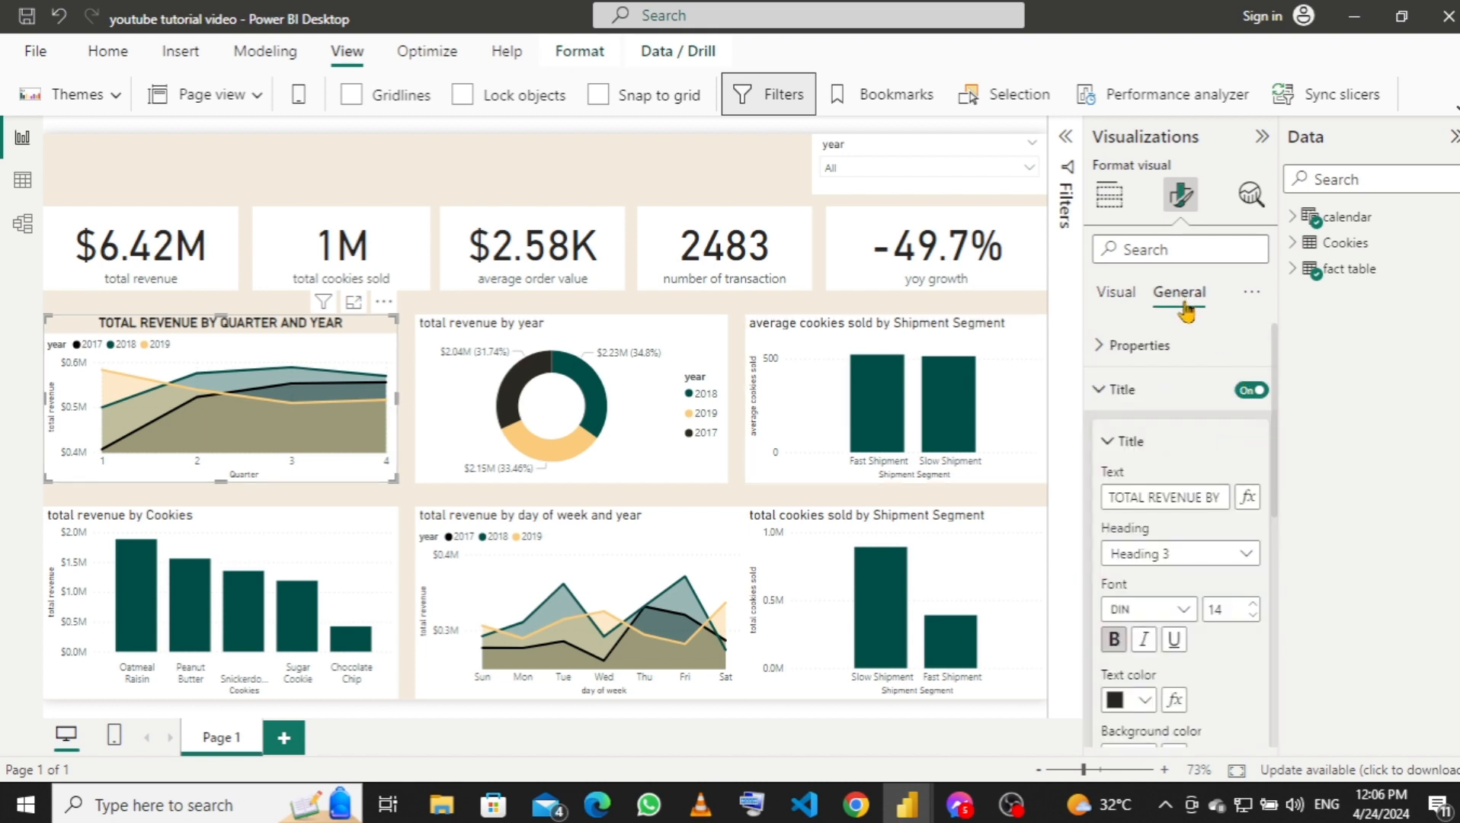
pyautogui.scroll(-3, 1177, 671)
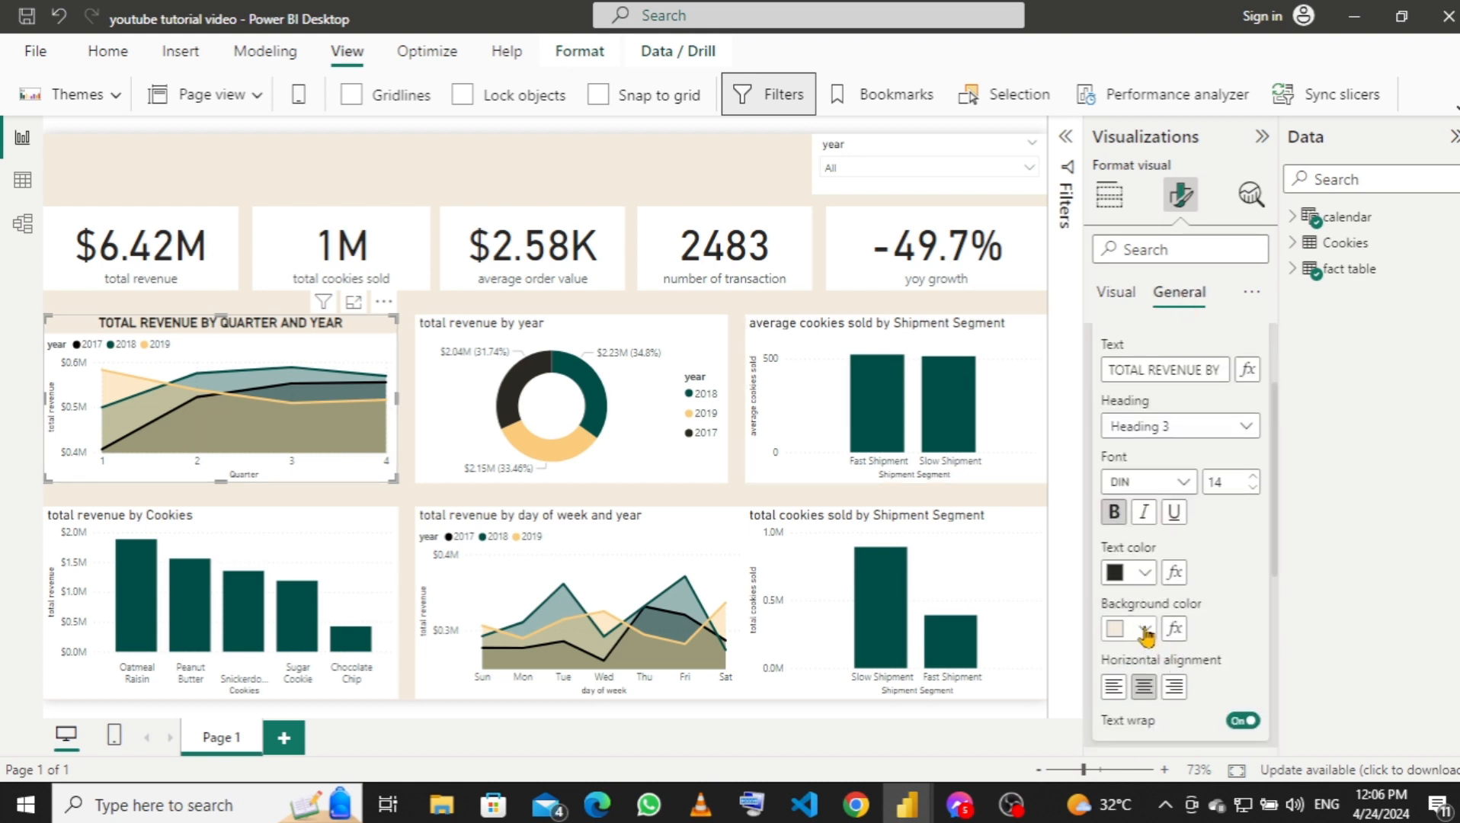
pyautogui.click(1144, 629)
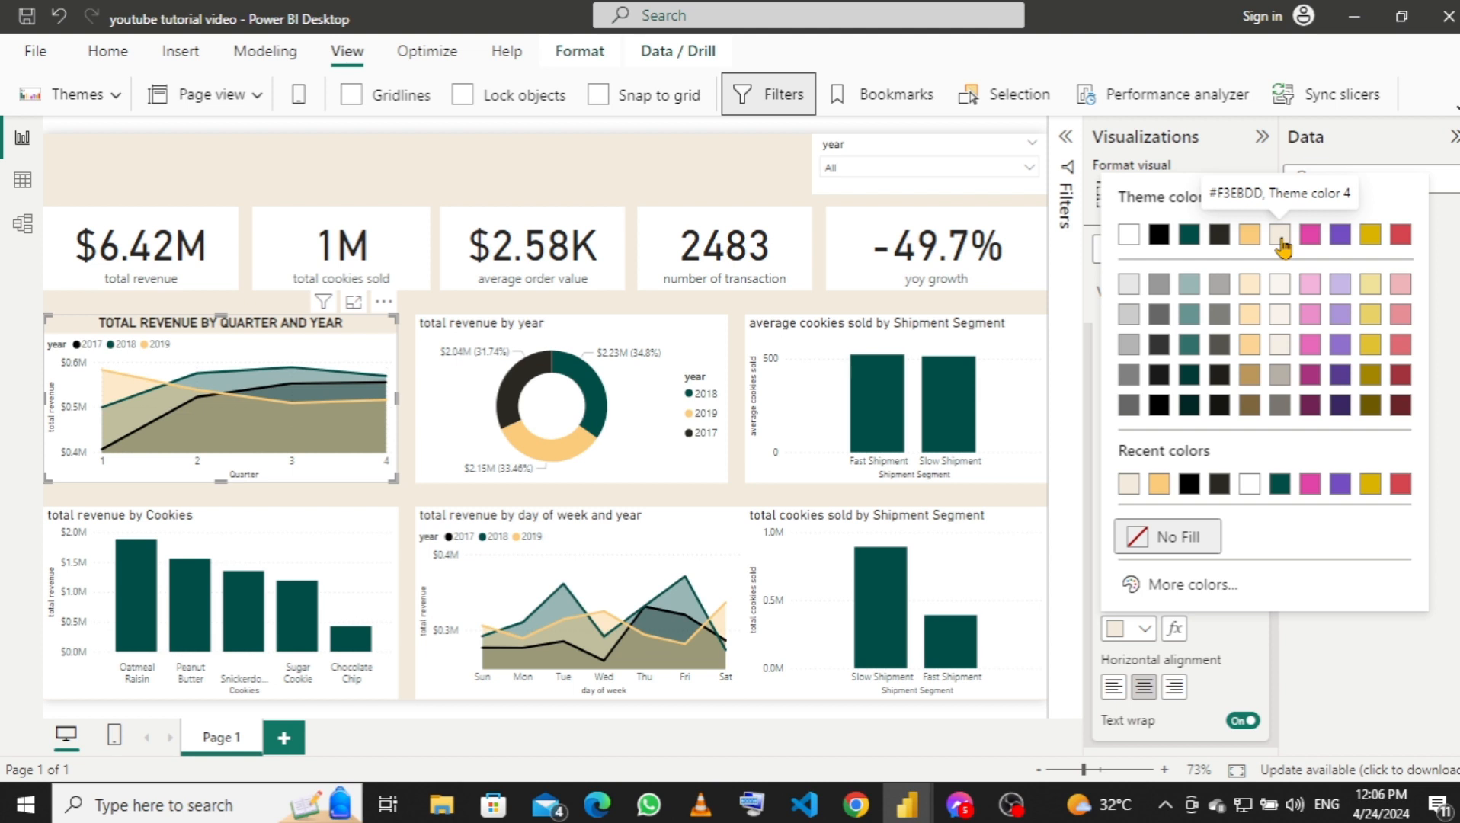
pyautogui.click(1280, 353)
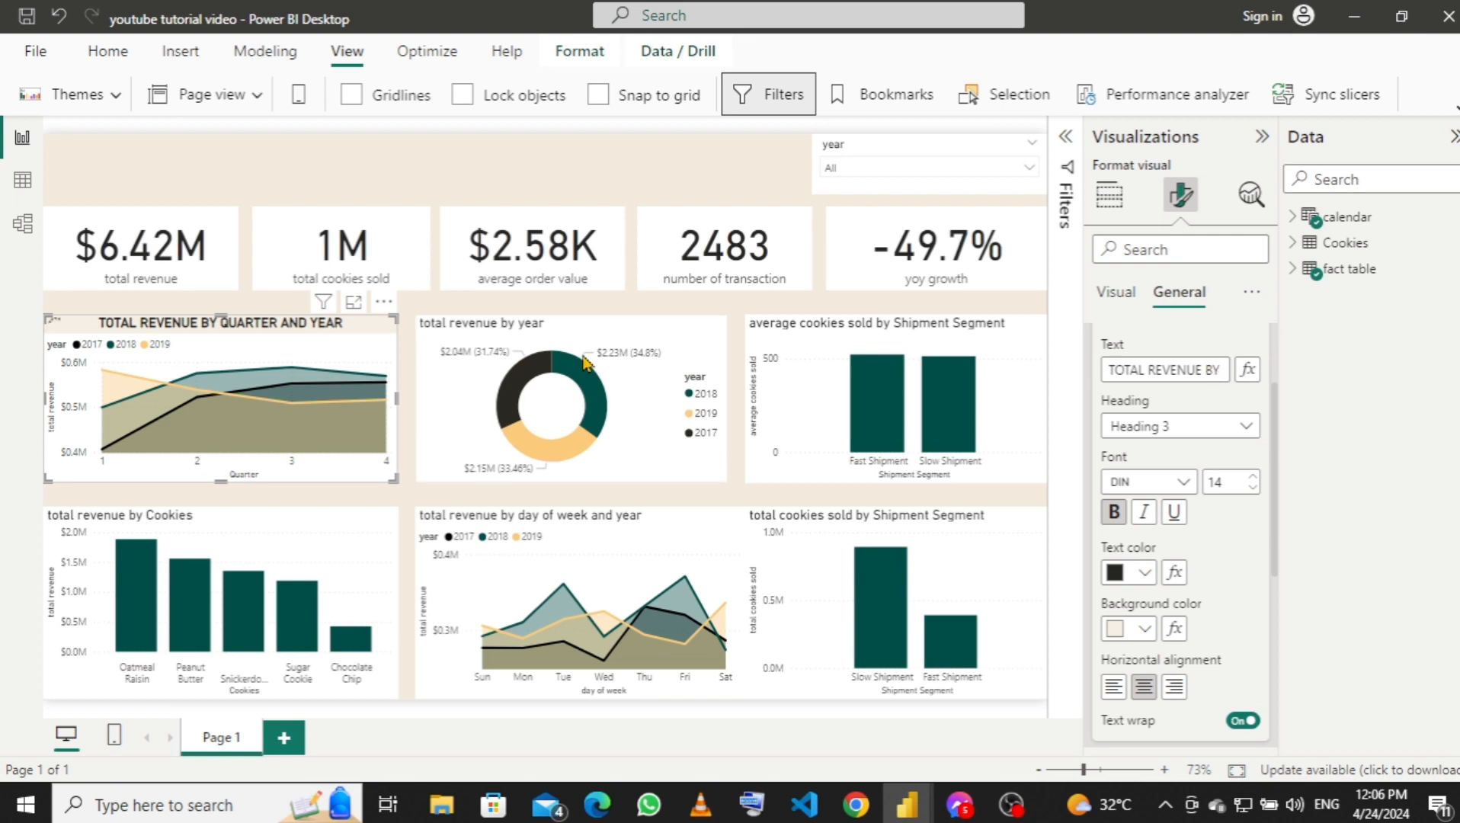
pyautogui.click(577, 306)
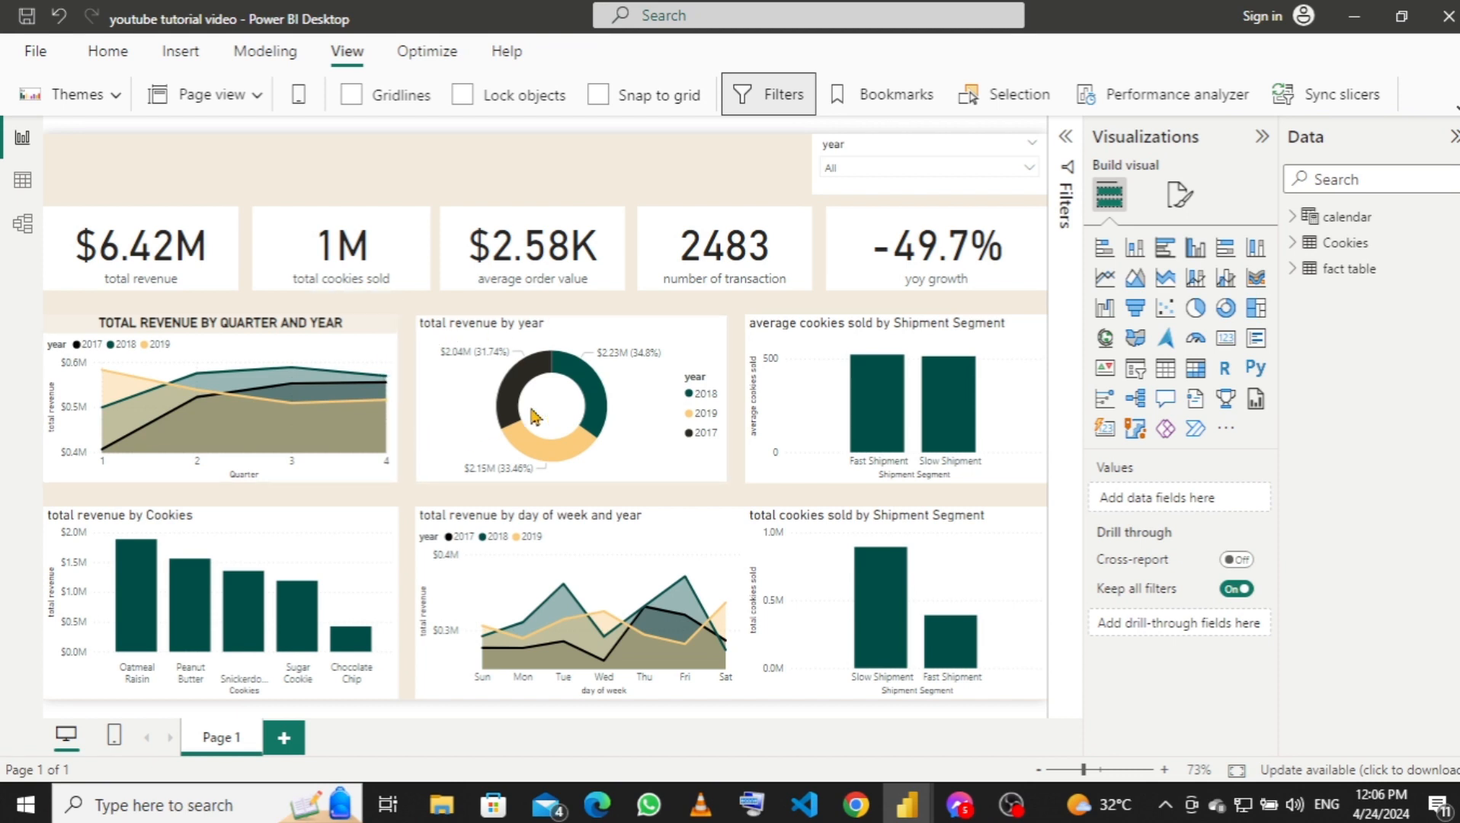
# Replace the title of the total revenue by year donut chart with the uppercase text TOTAL REVENUE BY YEAR.
pyautogui.click(680, 354)
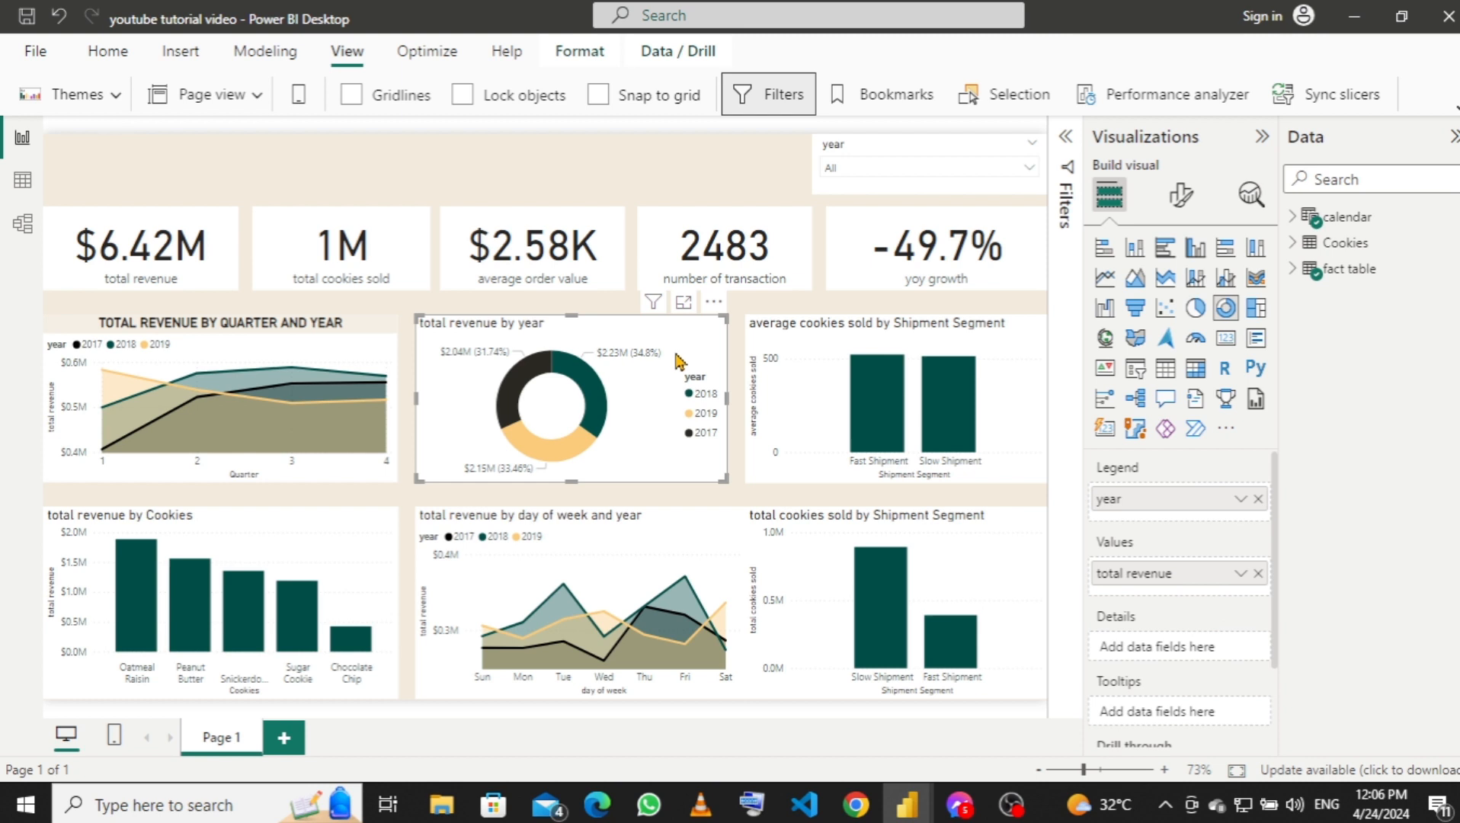
pyautogui.click(1183, 196)
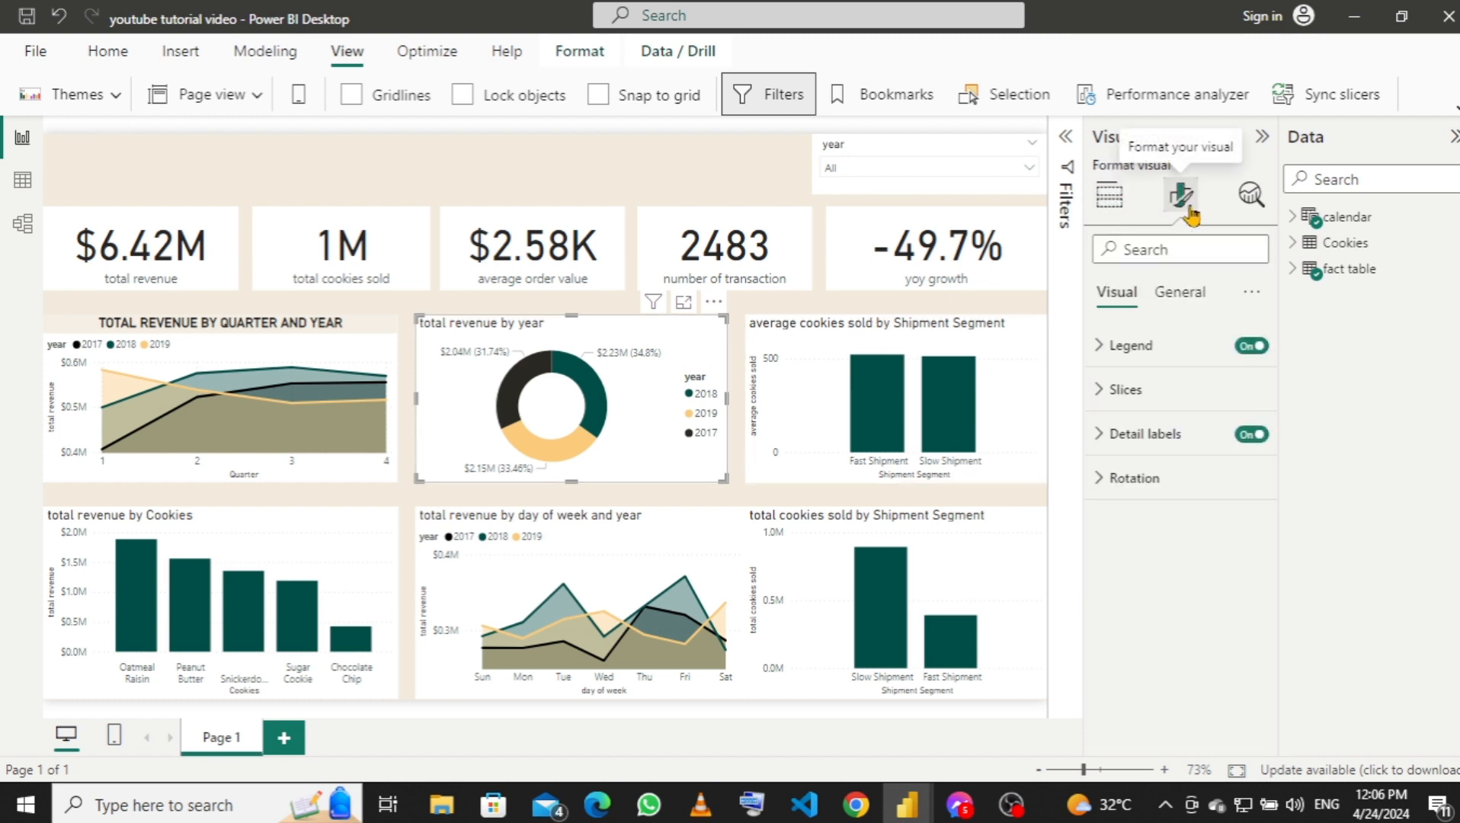
pyautogui.click(1178, 297)
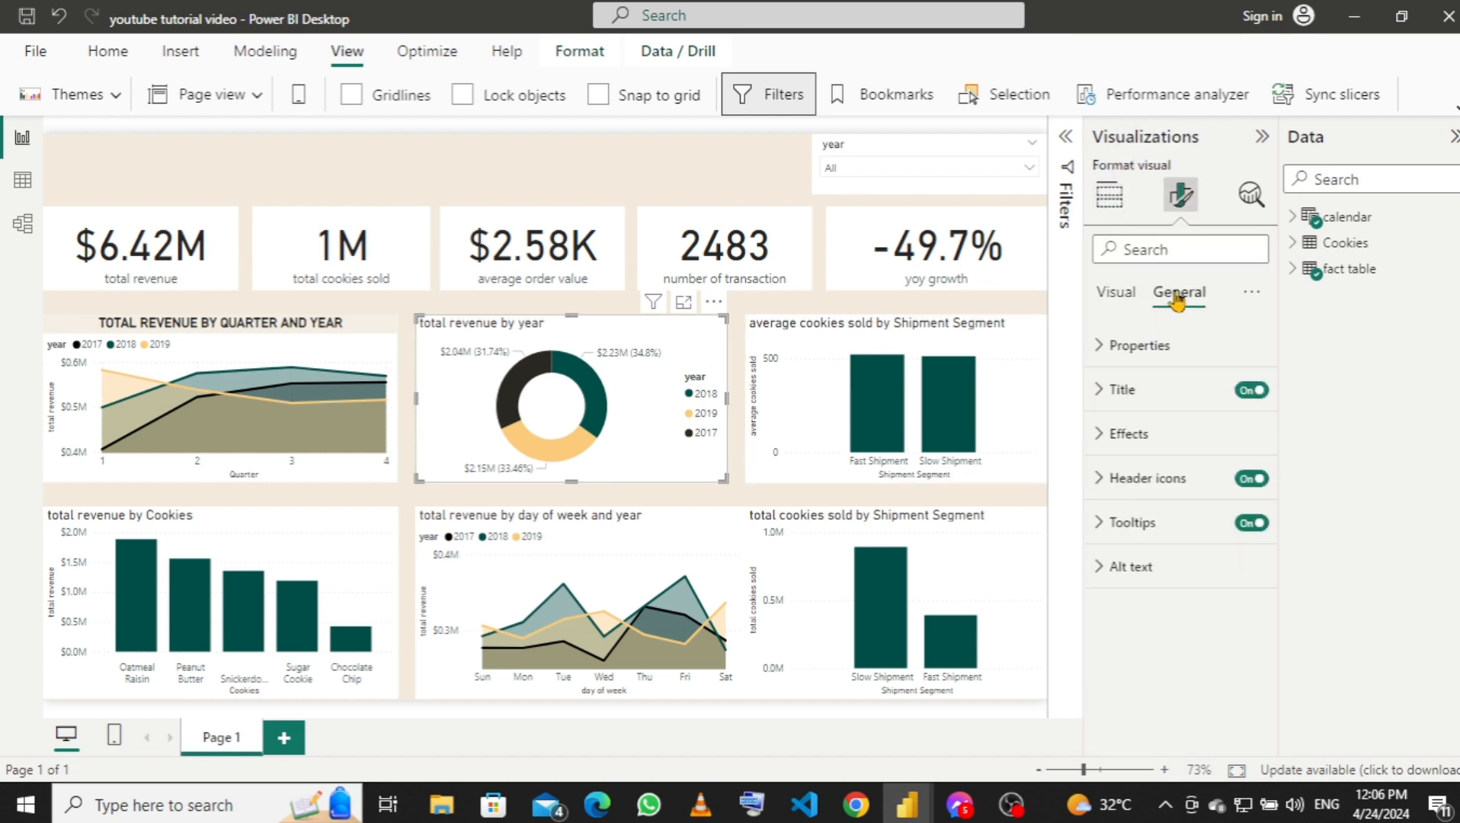
pyautogui.click(1102, 394)
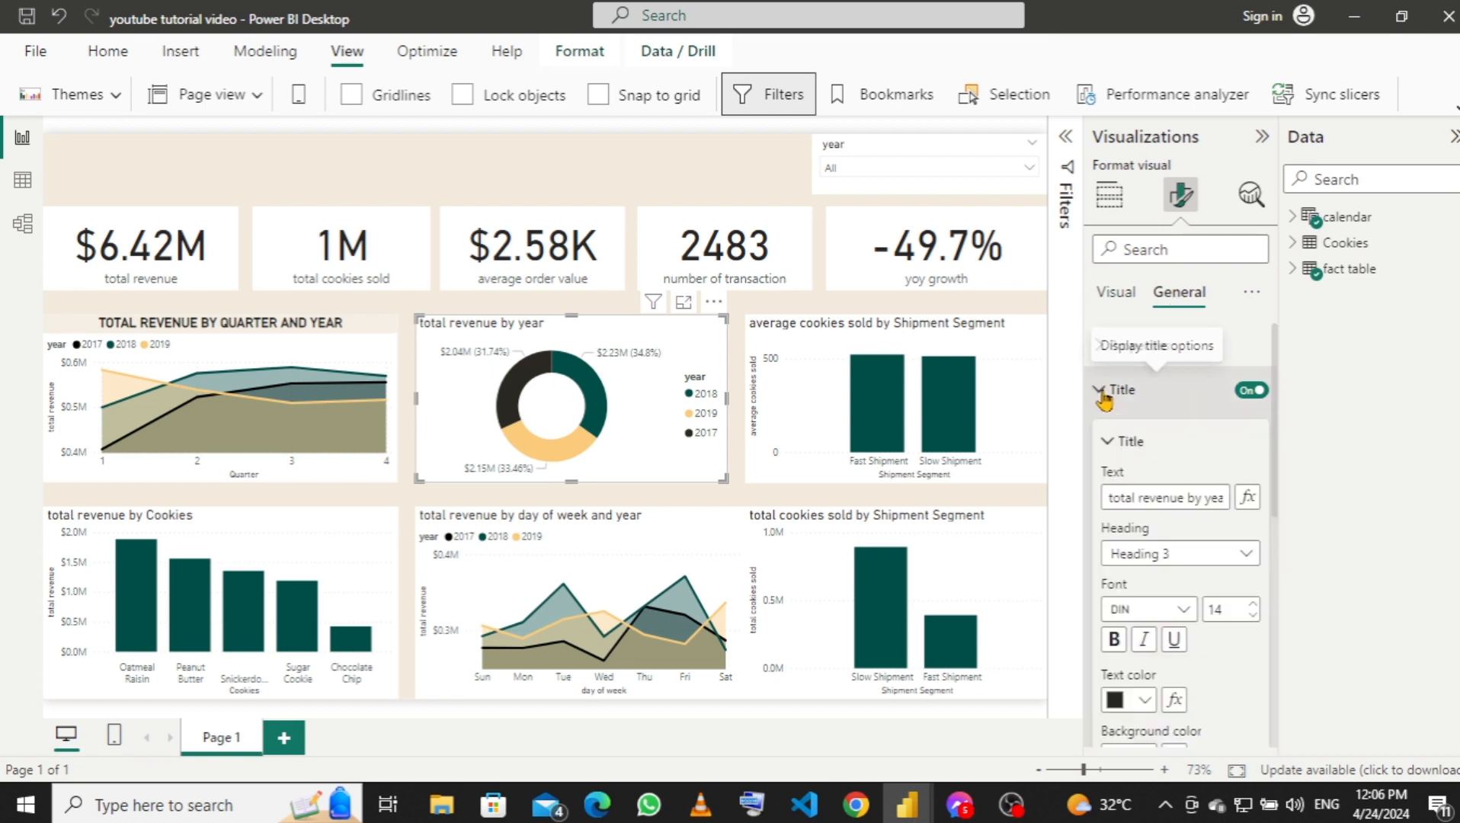
pyautogui.click(1199, 492)
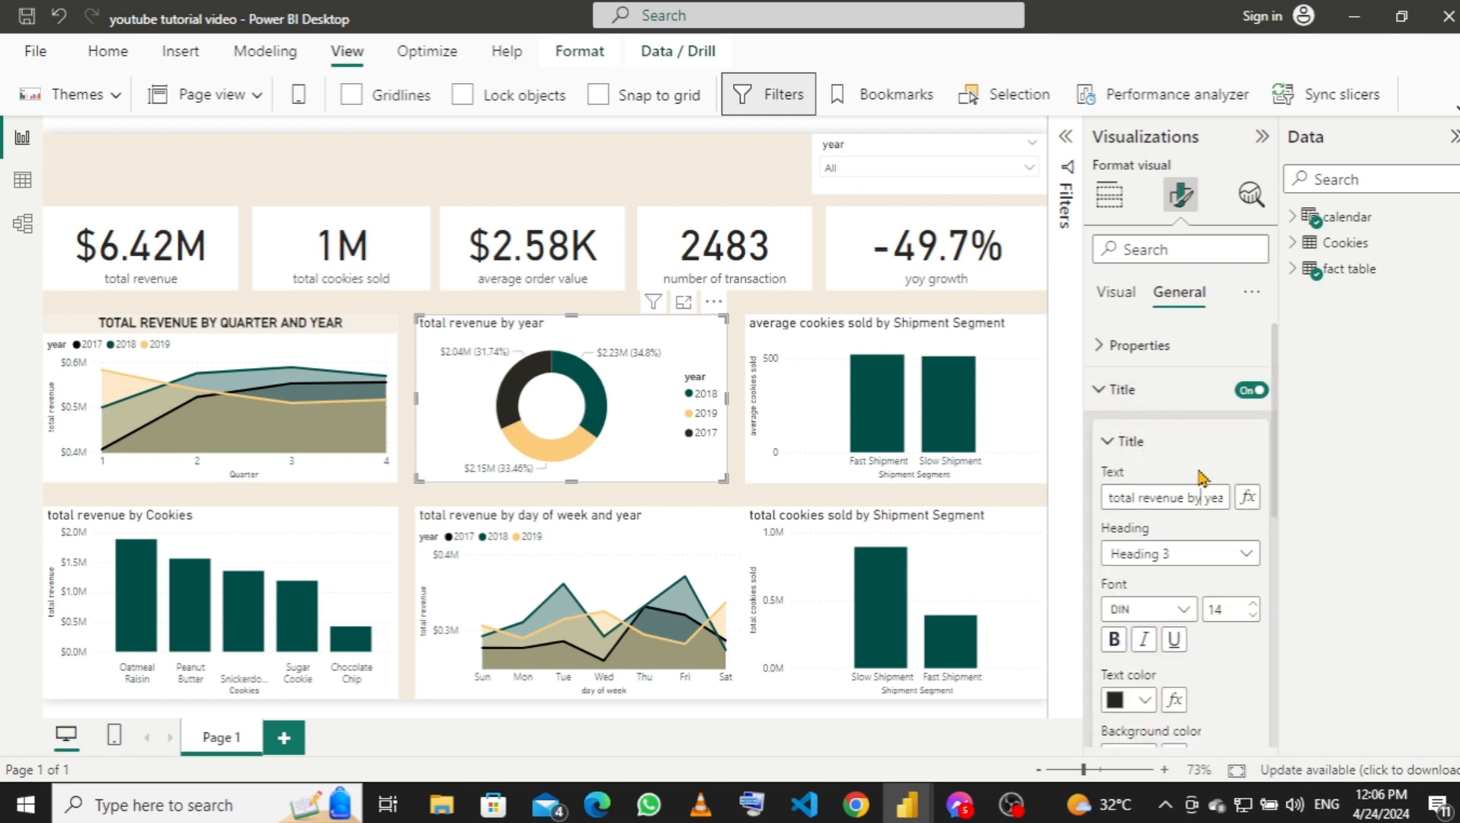
pyautogui.press('End')
pyautogui.write('TOTAL REVE')
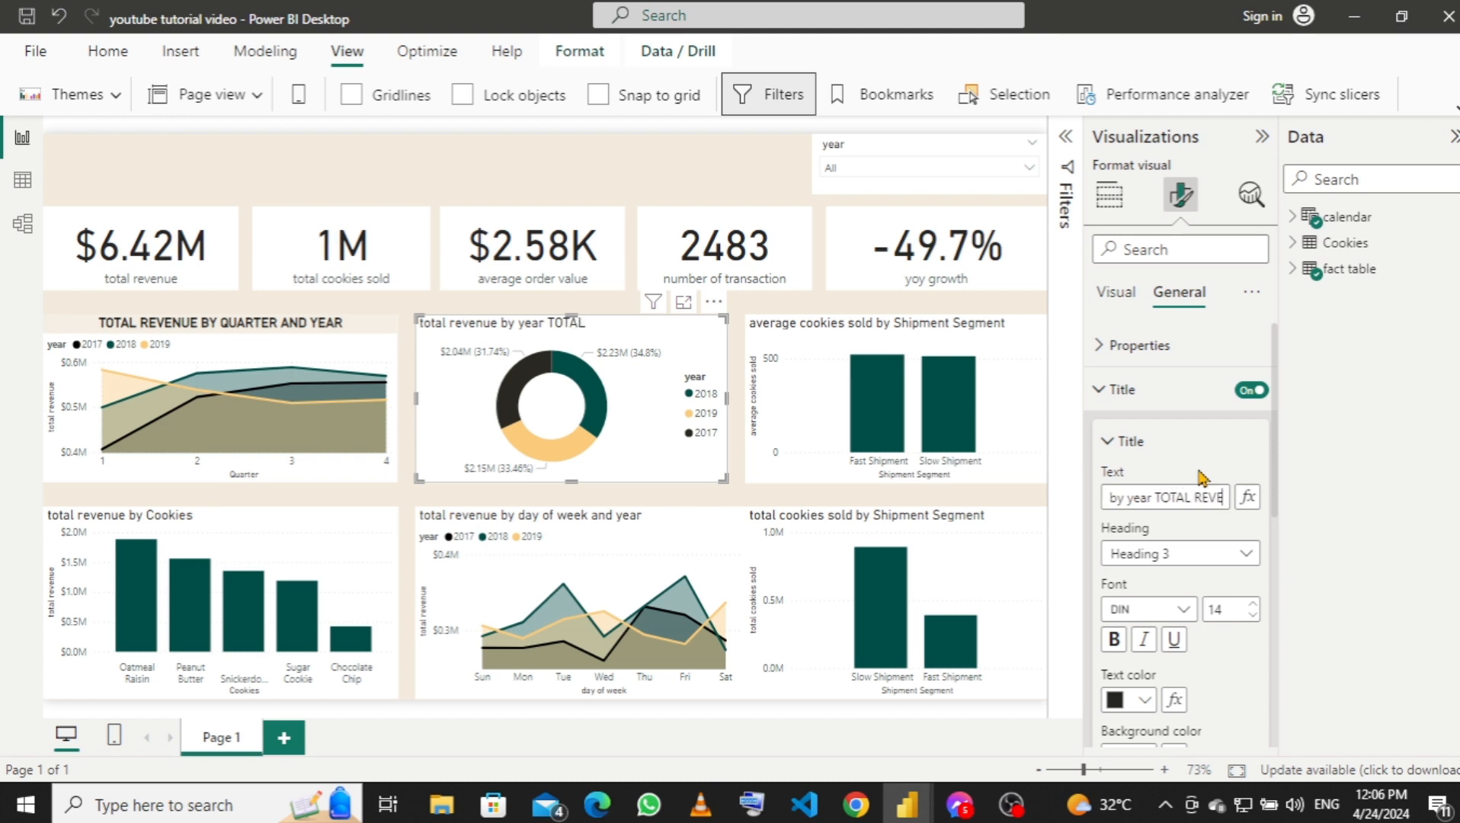
pyautogui.write('NUE')
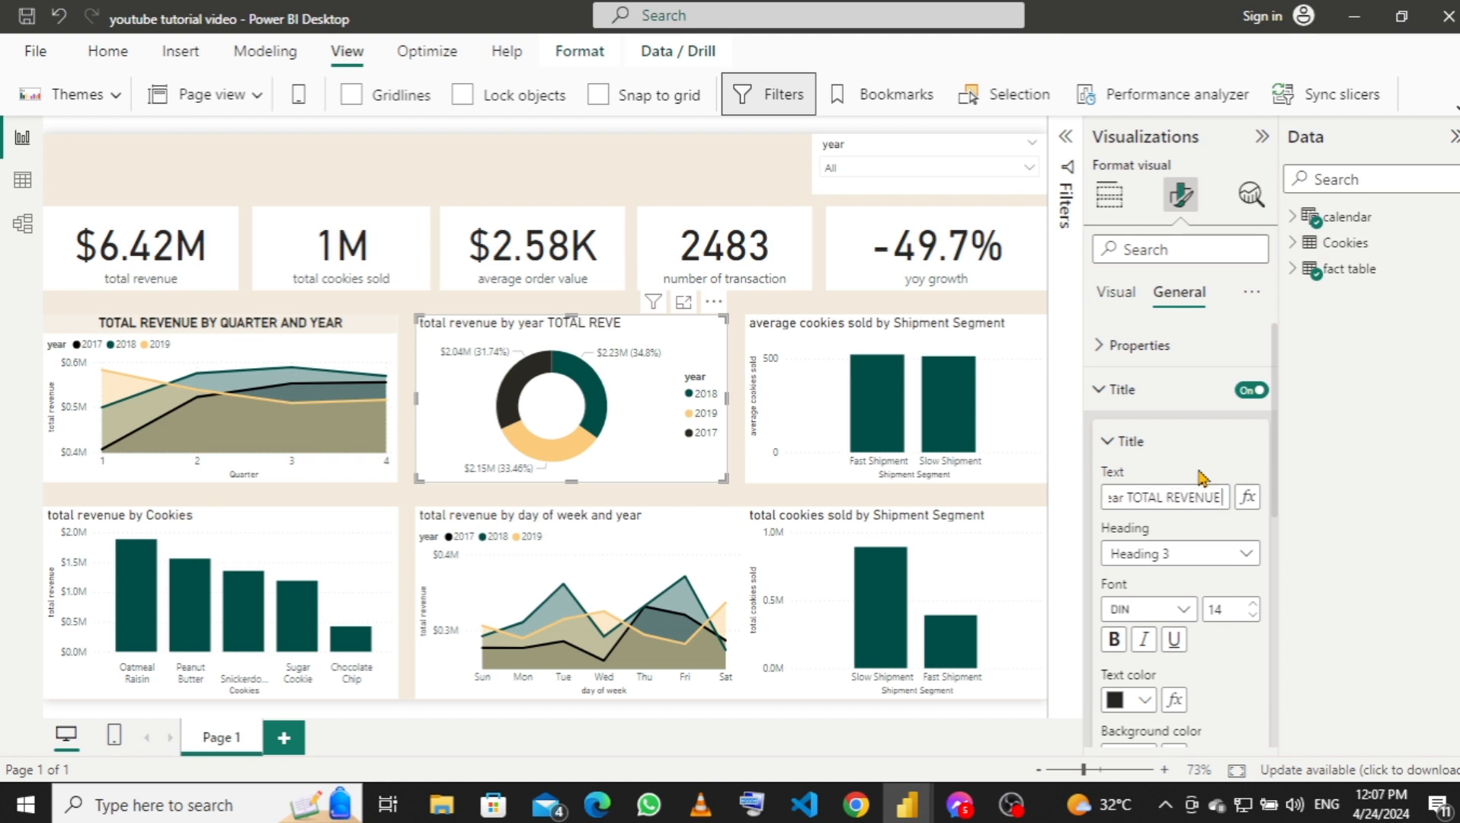
pyautogui.write(' BY')
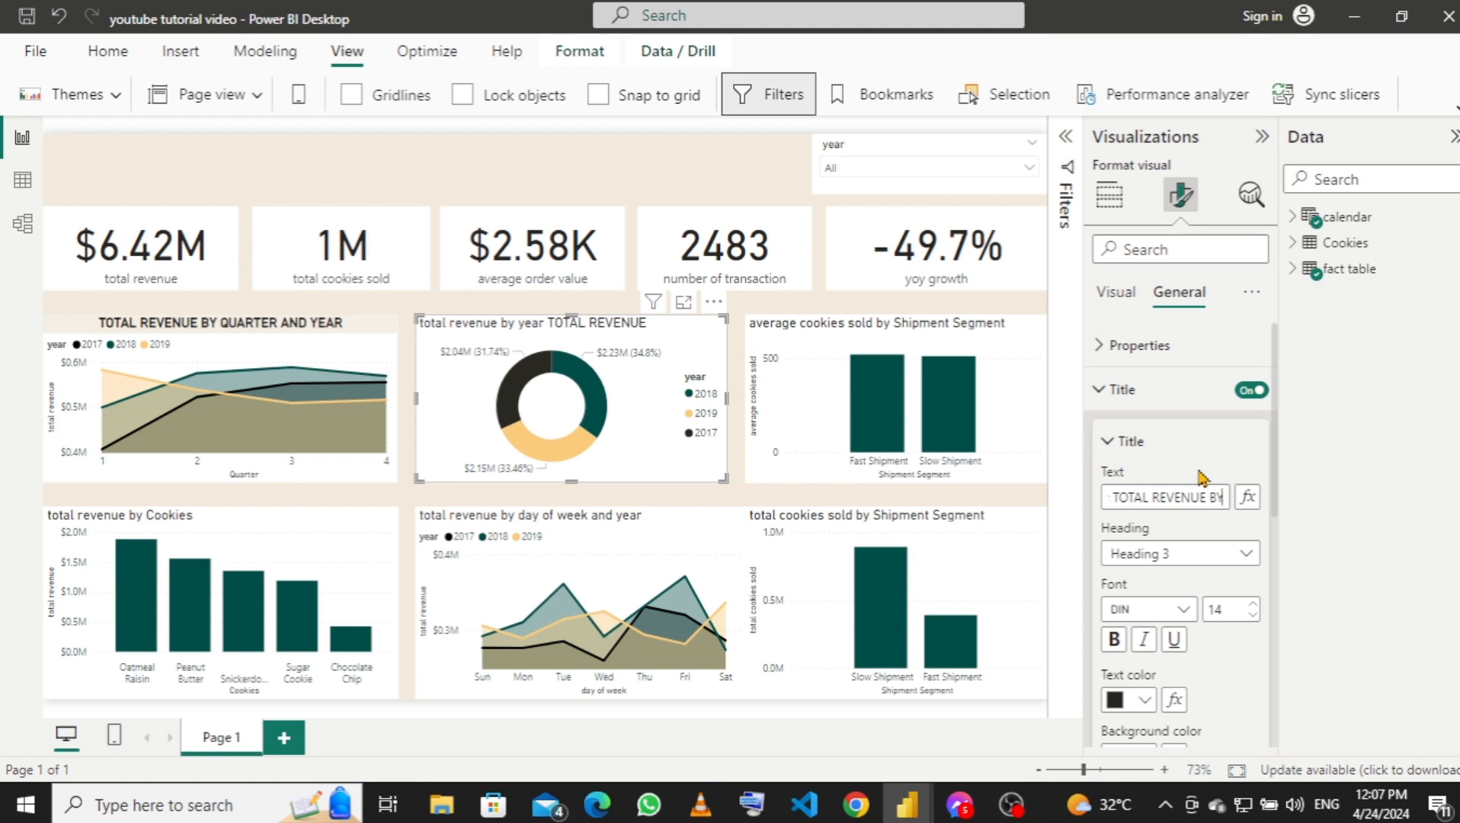
pyautogui.write(' YEAR')
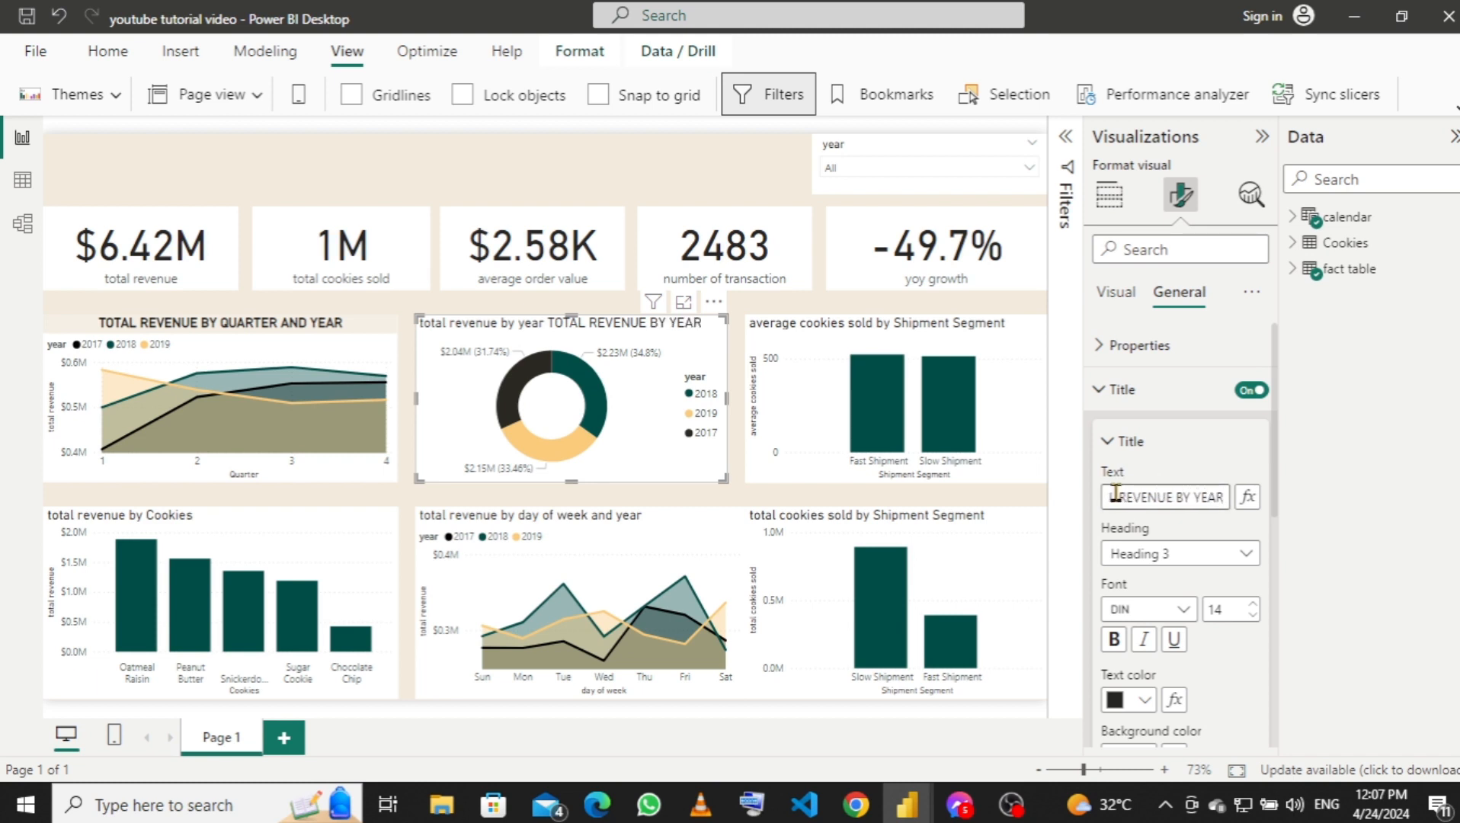
pyautogui.moveTo(1152, 497); pyautogui.dragTo(1118, 495)
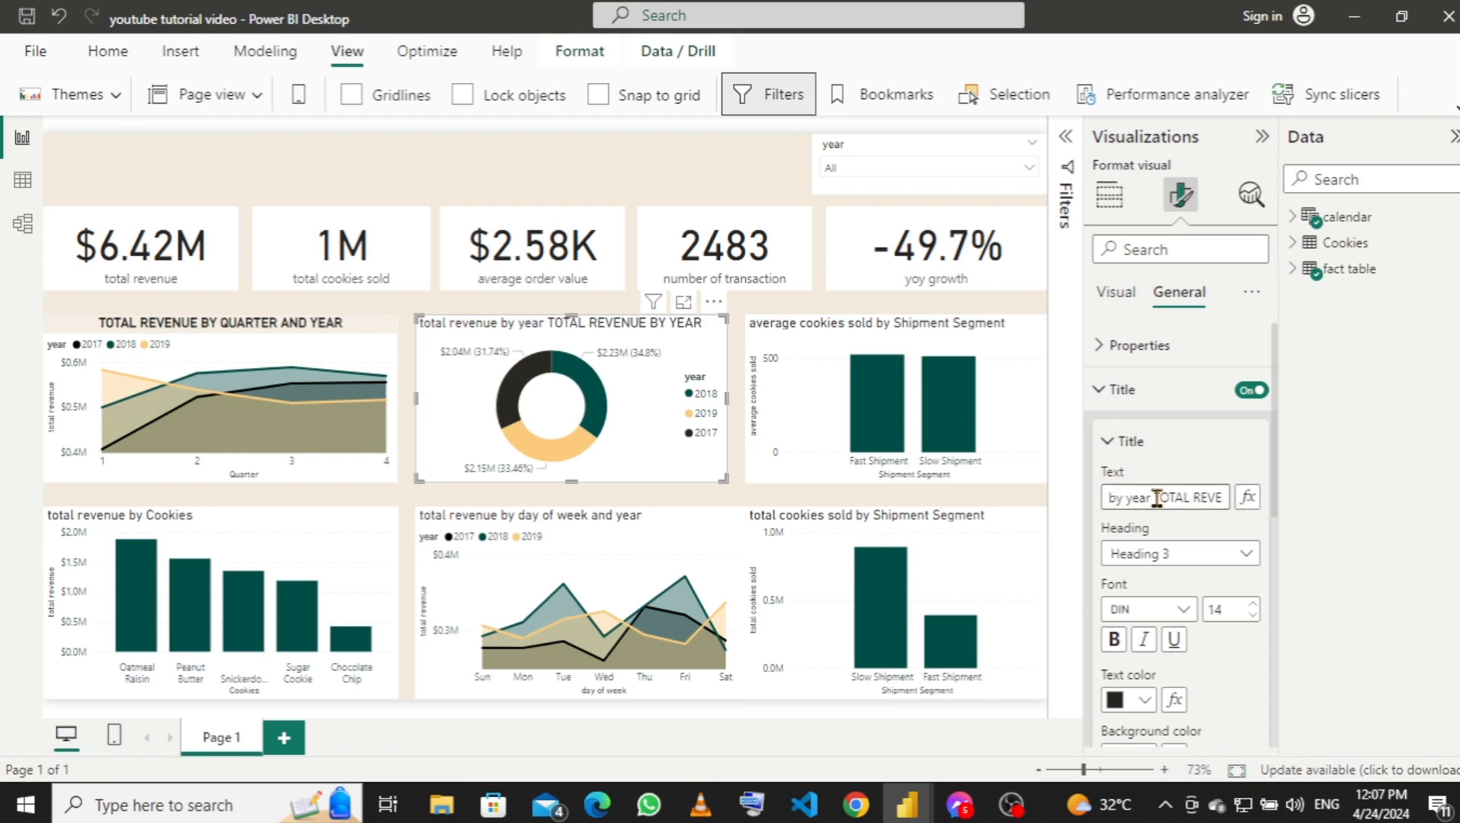
pyautogui.moveTo(1151, 497); pyautogui.dragTo(1041, 509)
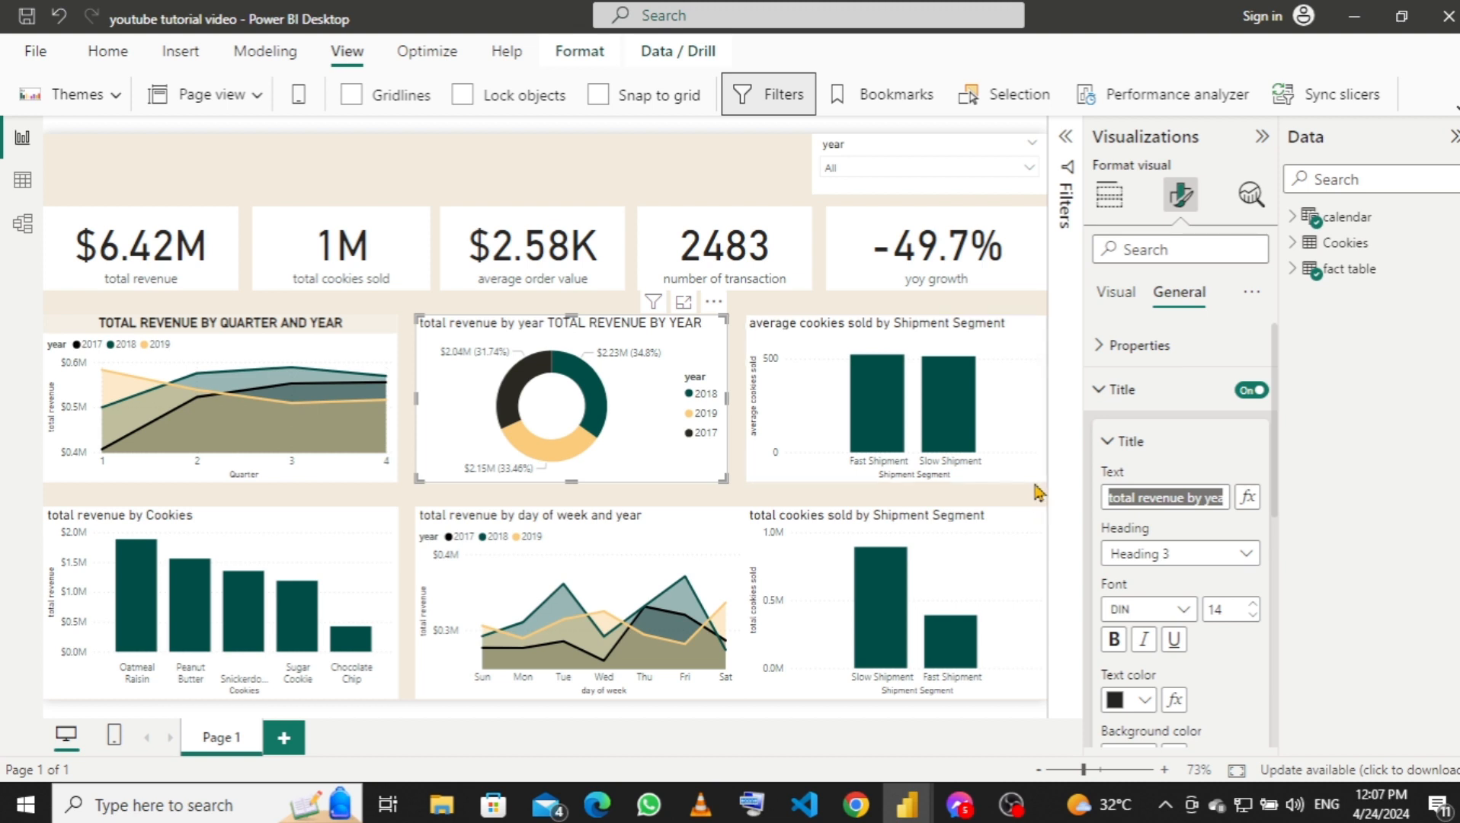
pyautogui.press('BackSpace')
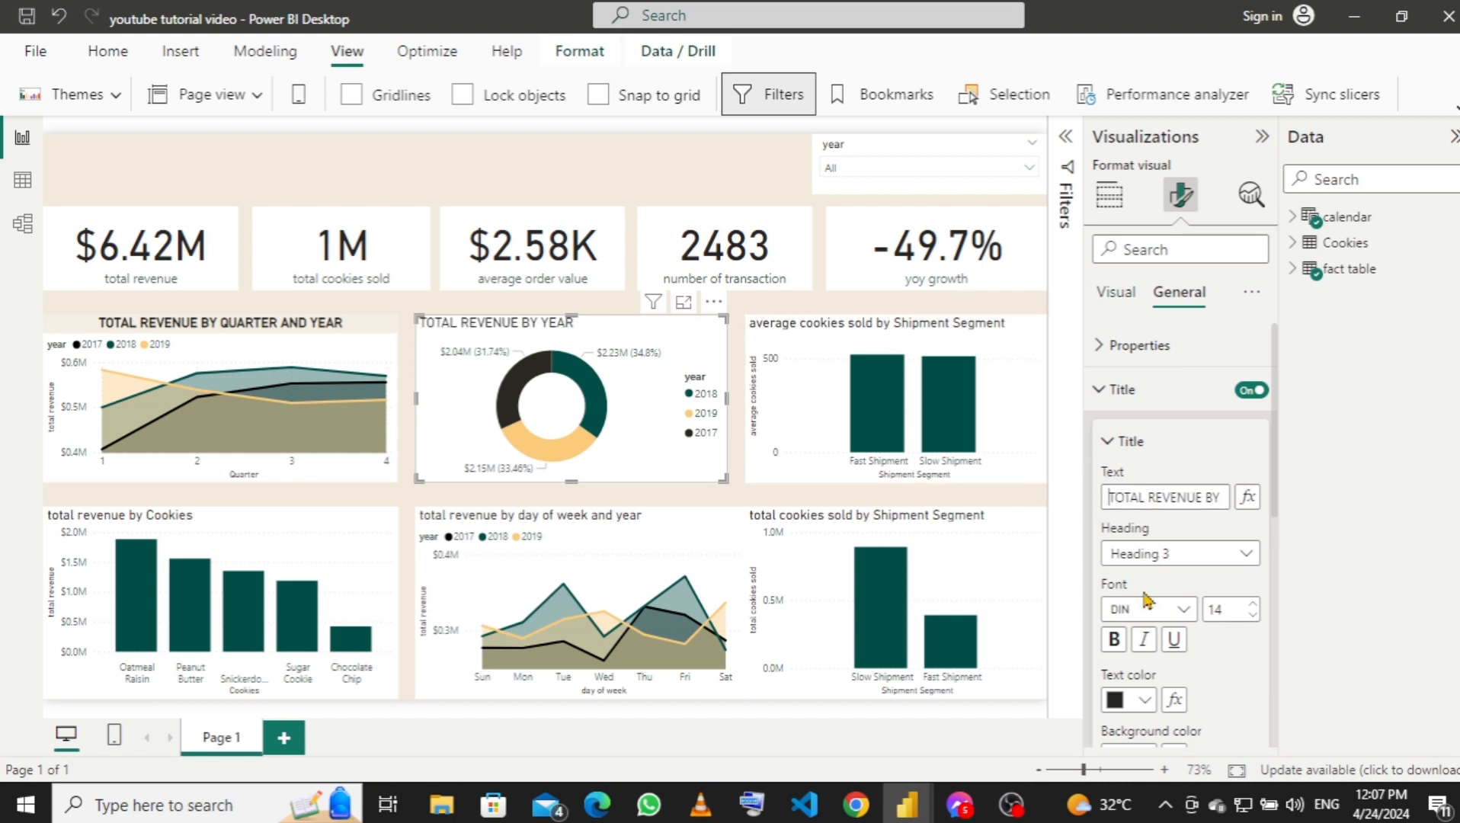
# Make the donut chart's title bold and centre it horizontally.
pyautogui.click(1114, 641)
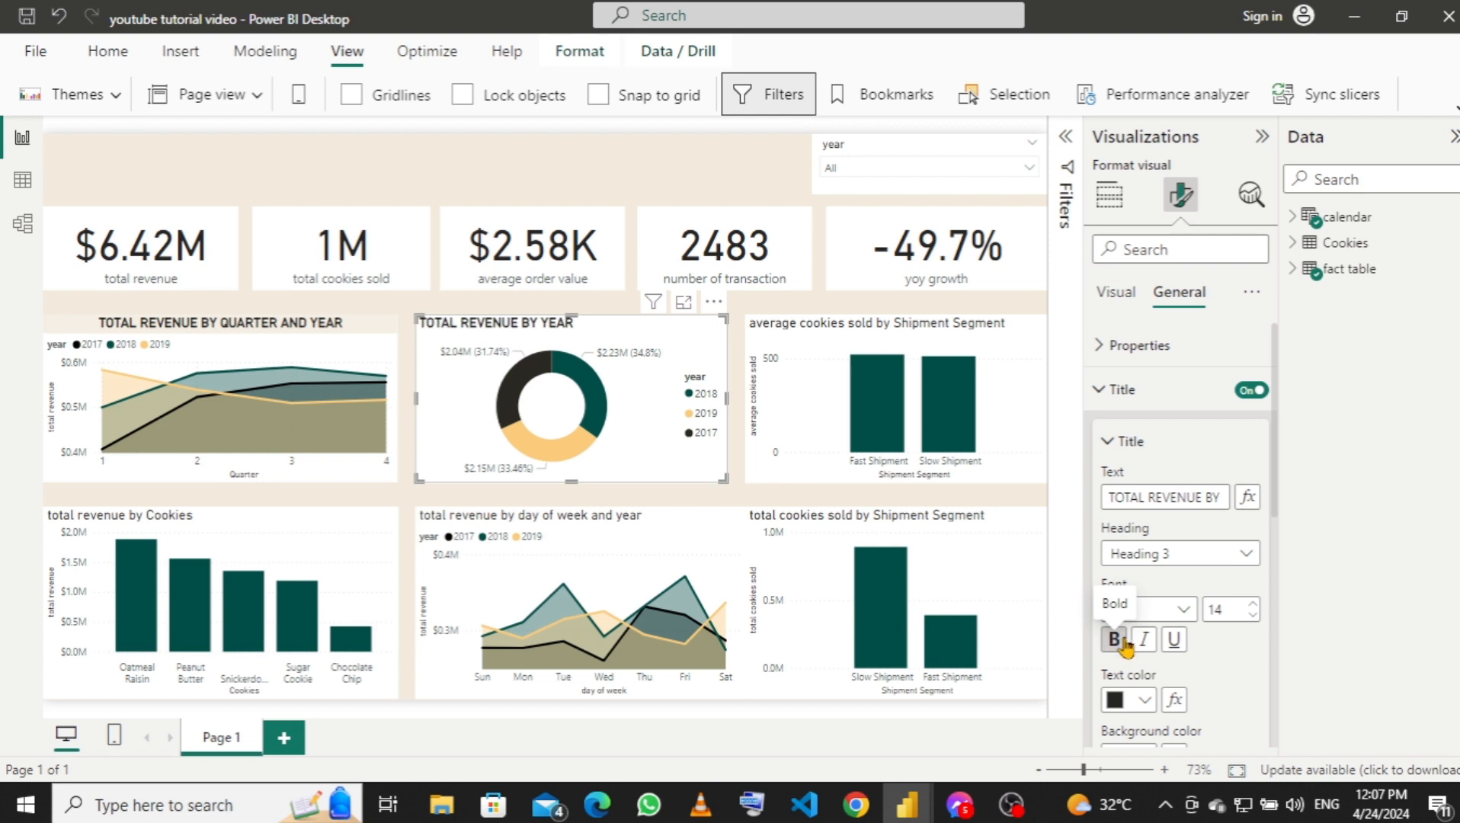
pyautogui.scroll(-2, 1166, 698)
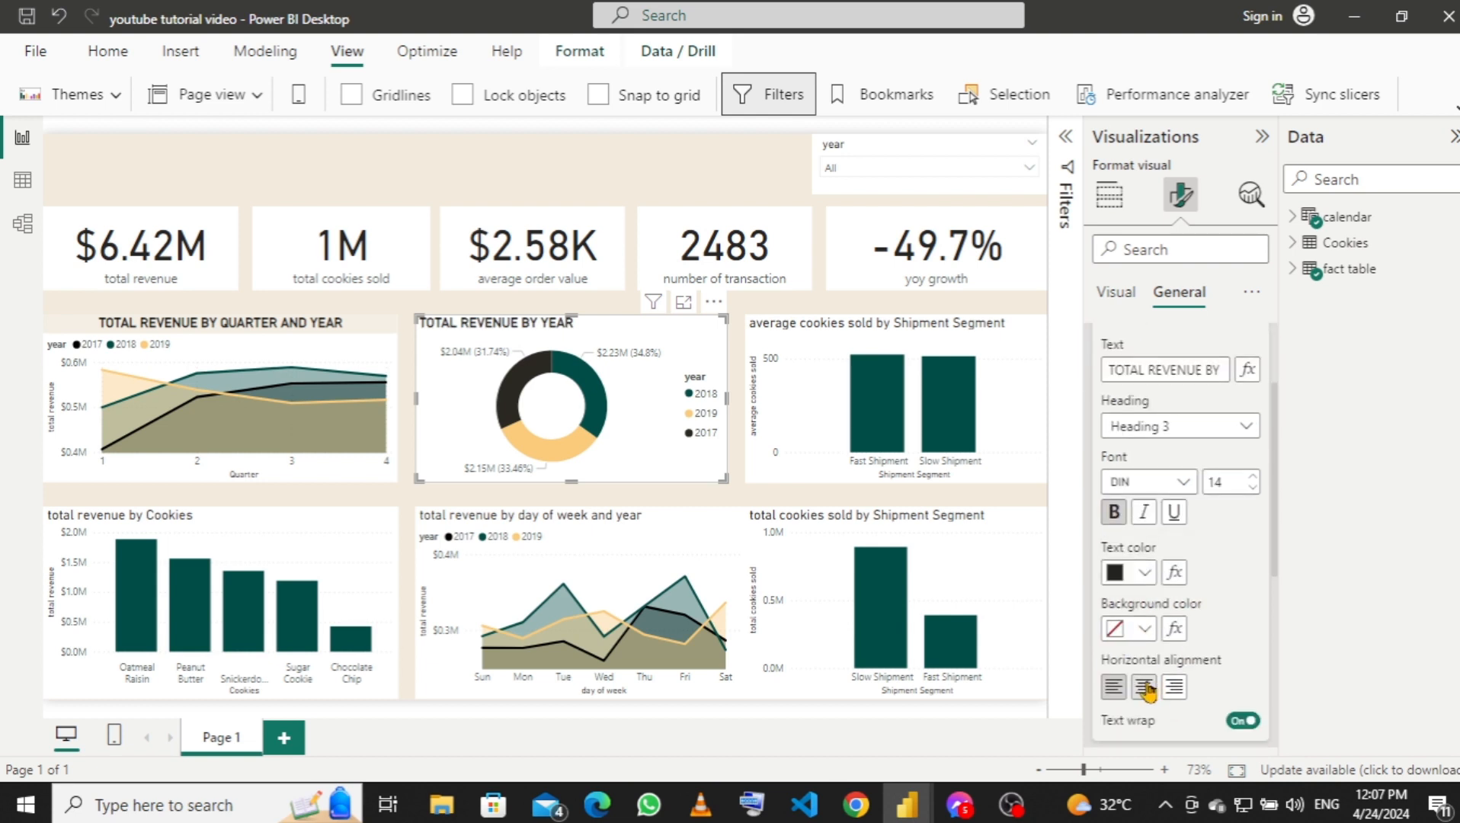
pyautogui.click(1146, 687)
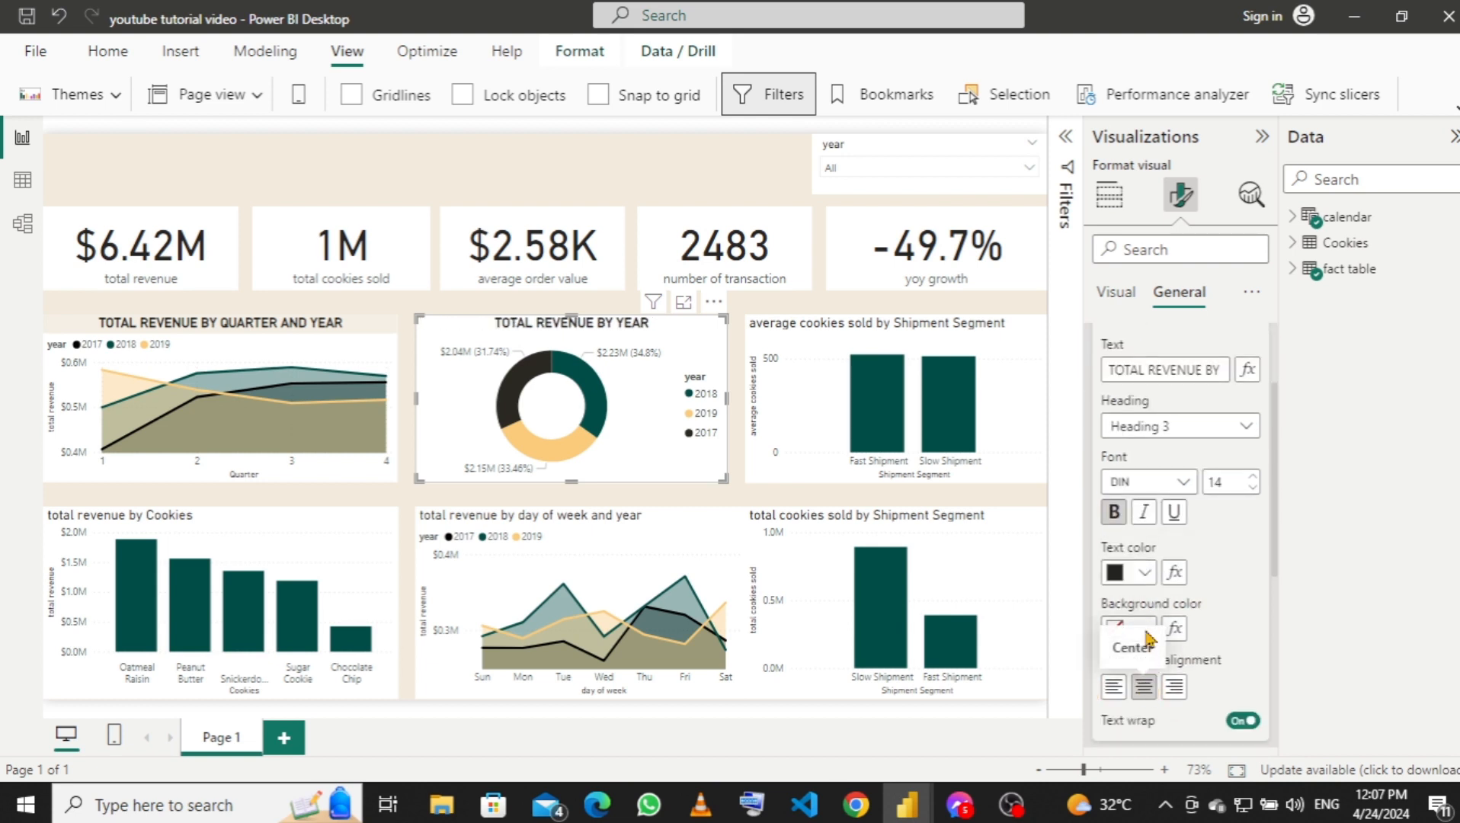
# Set the donut chart's title background to the most recently used light beige and deselect the chart.
pyautogui.click(1147, 636)
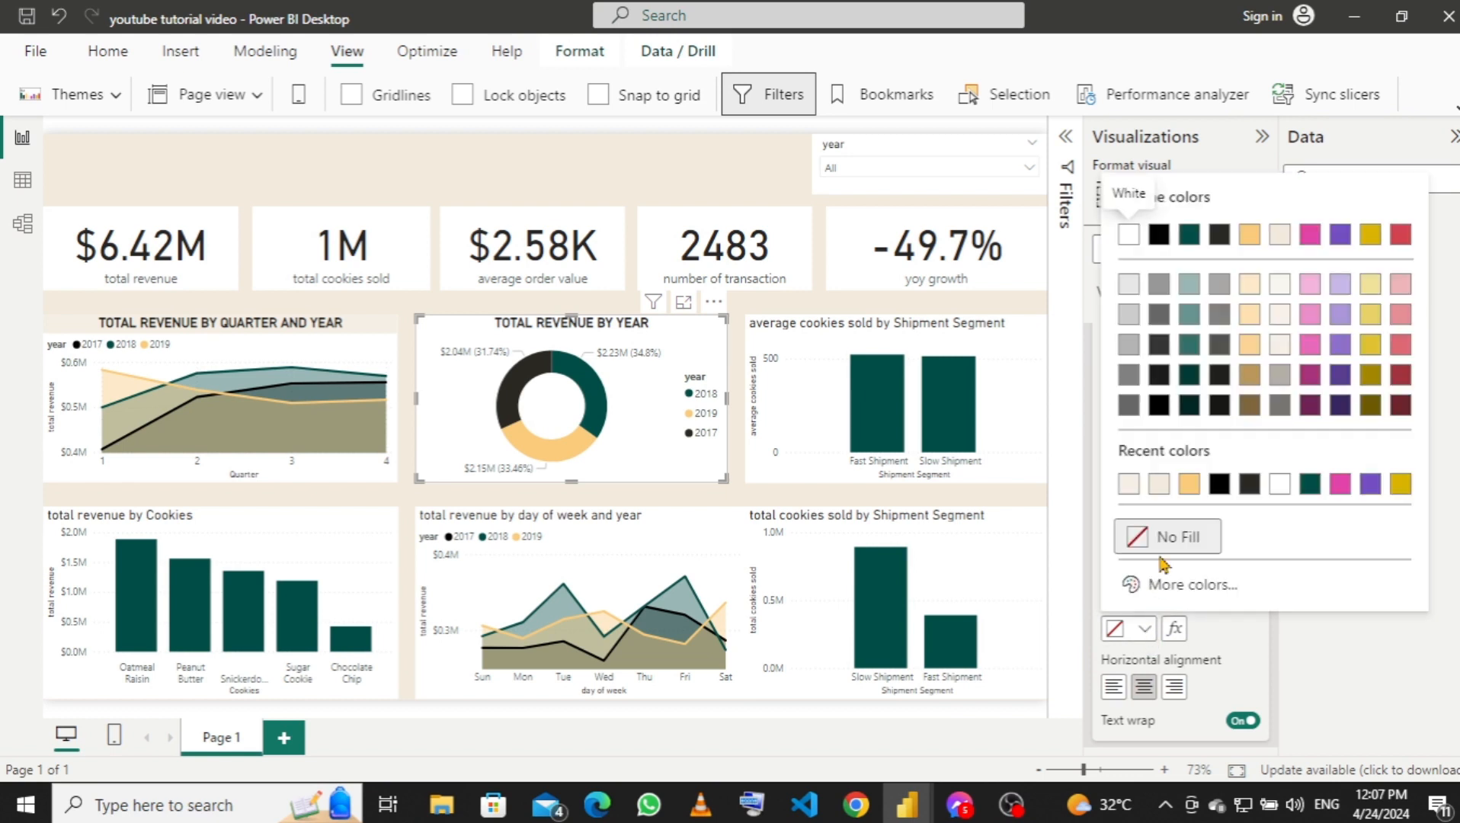
pyautogui.click(1129, 484)
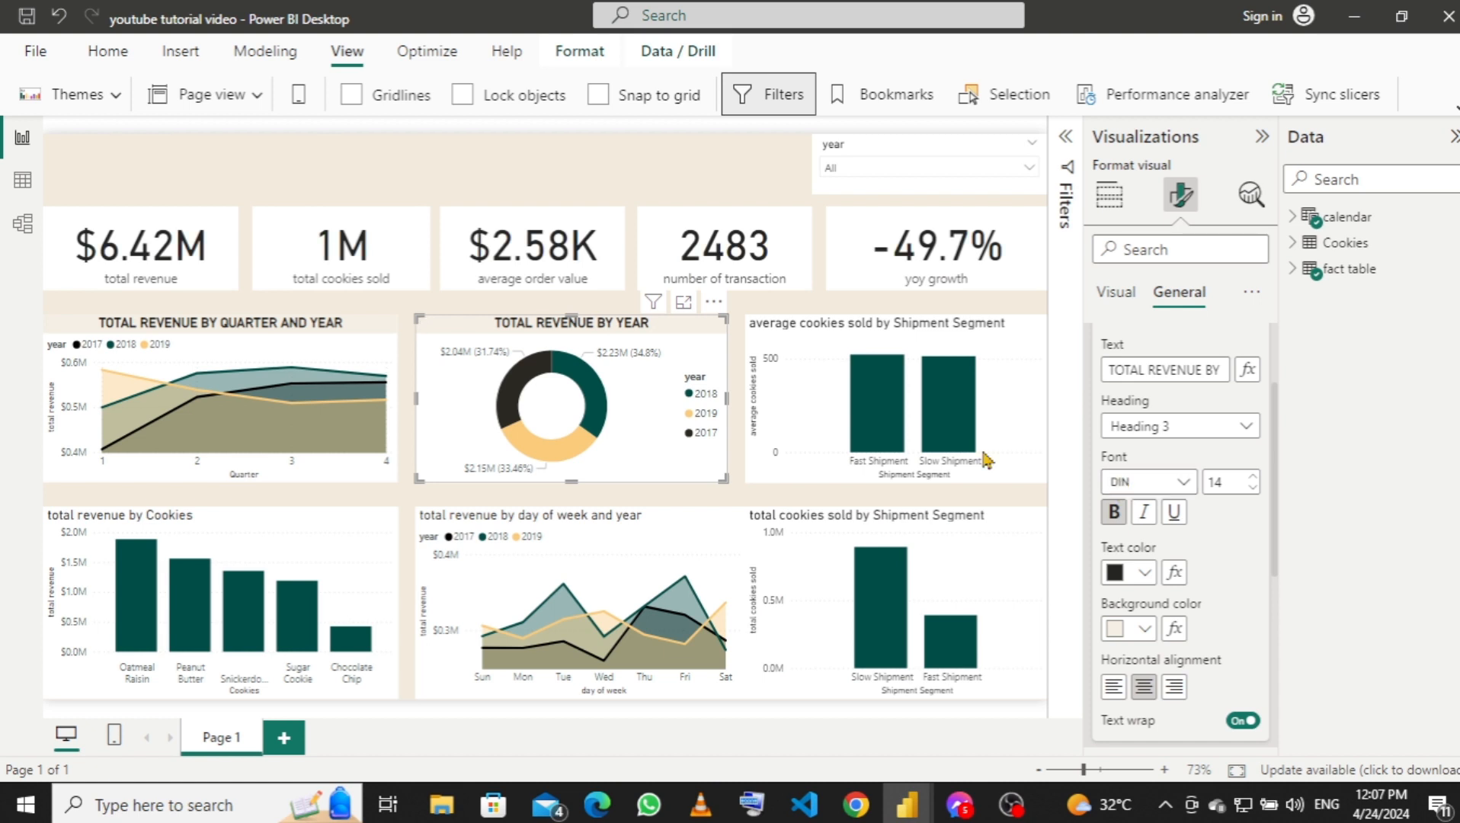
pyautogui.click(788, 305)
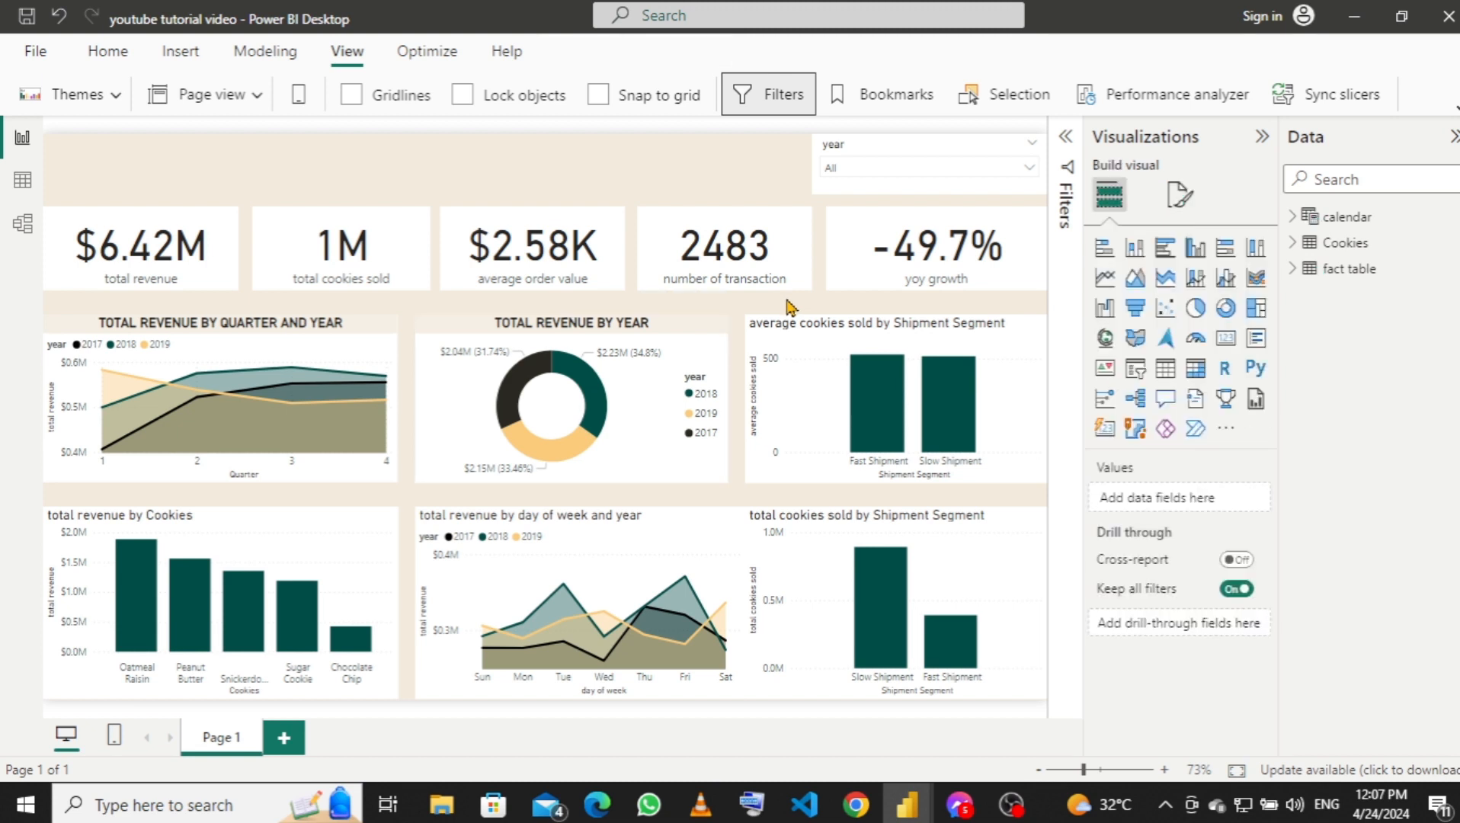
# Replace the title of the average cookies sold chart with the uppercase text AVERAGE COOKIES SOLD BY SHIPMENT SEGMENT.
pyautogui.click(835, 432)
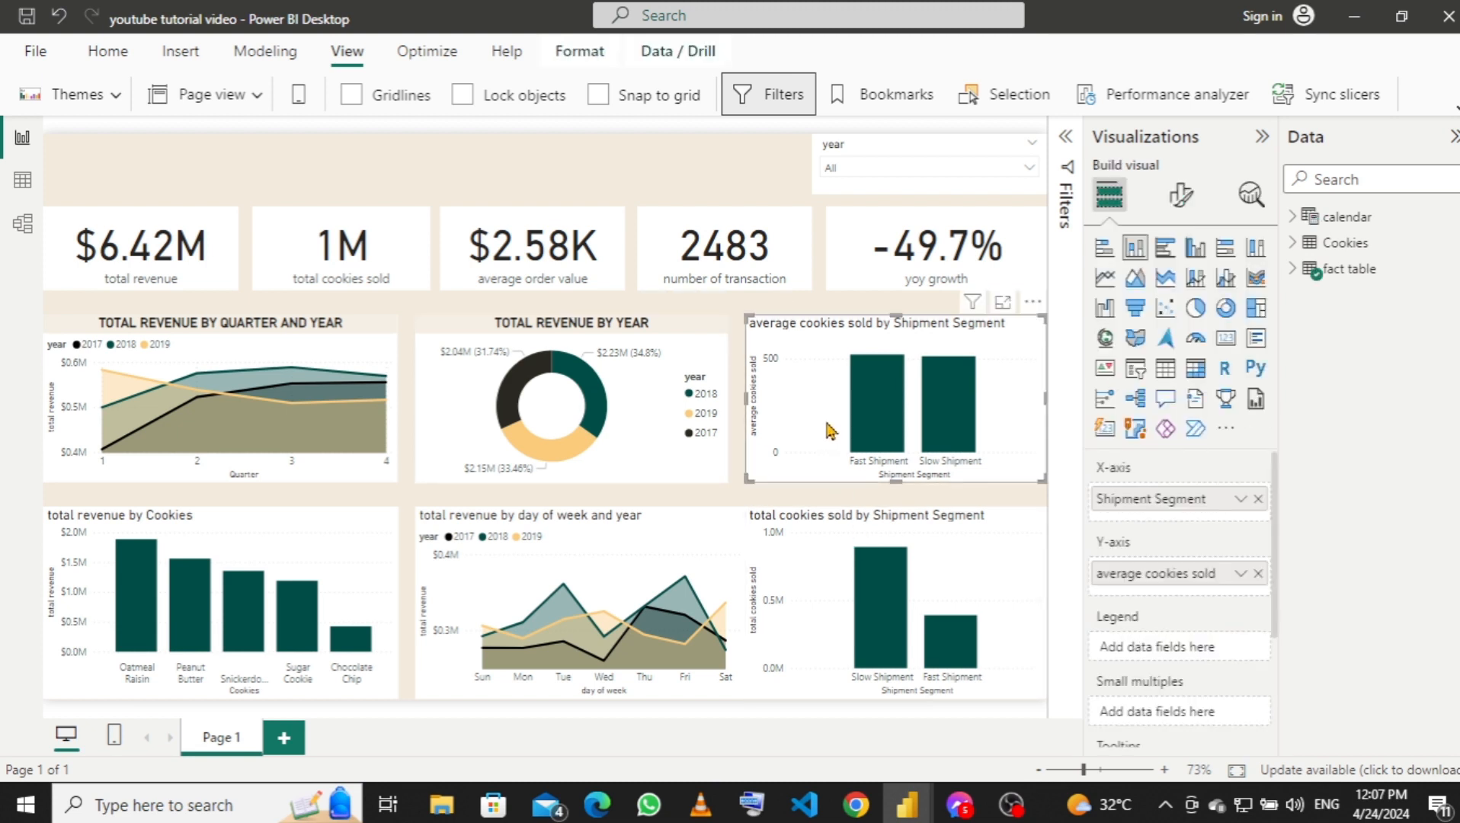
pyautogui.click(1181, 196)
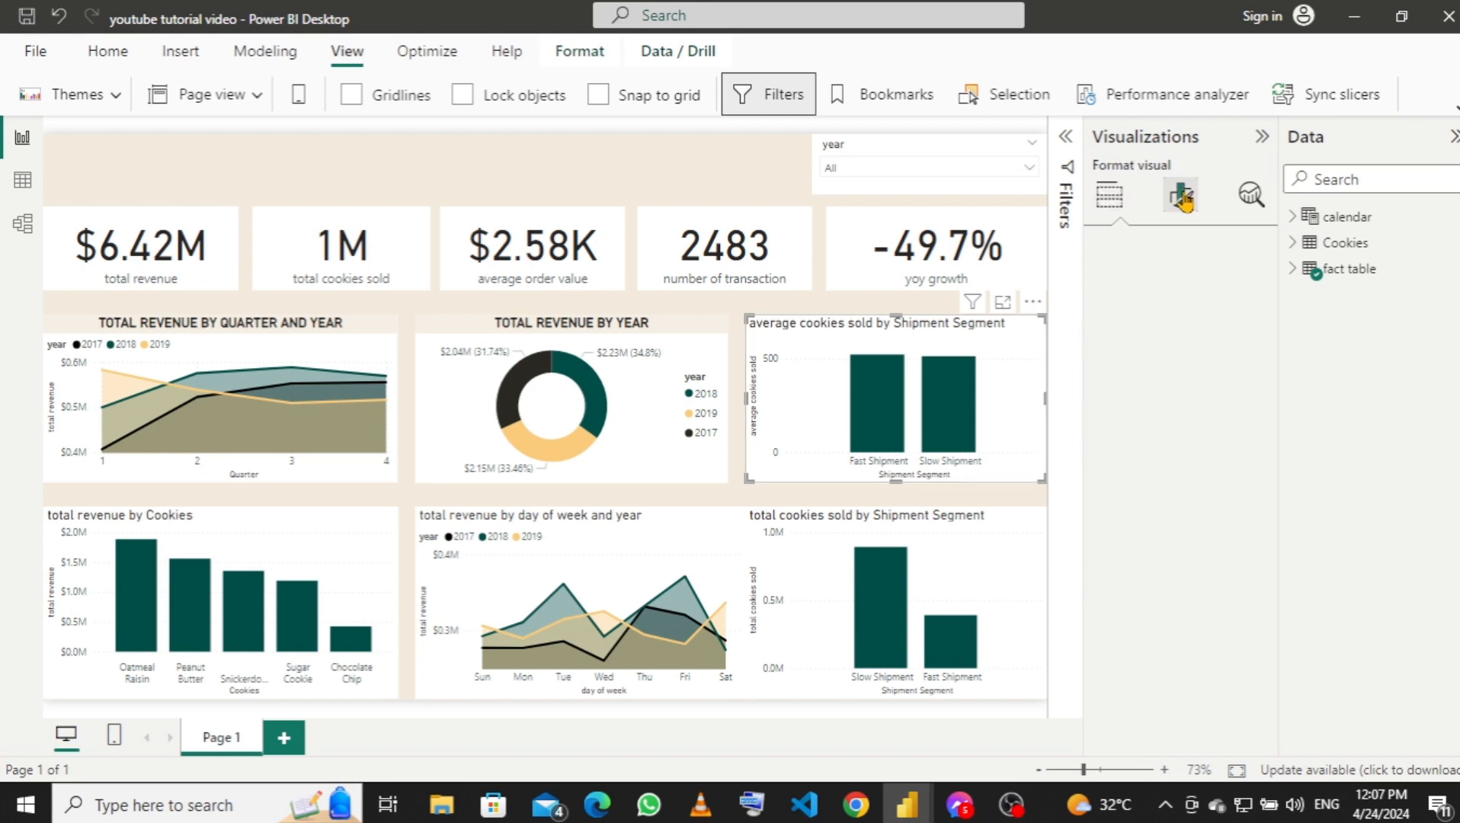
pyautogui.click(1169, 293)
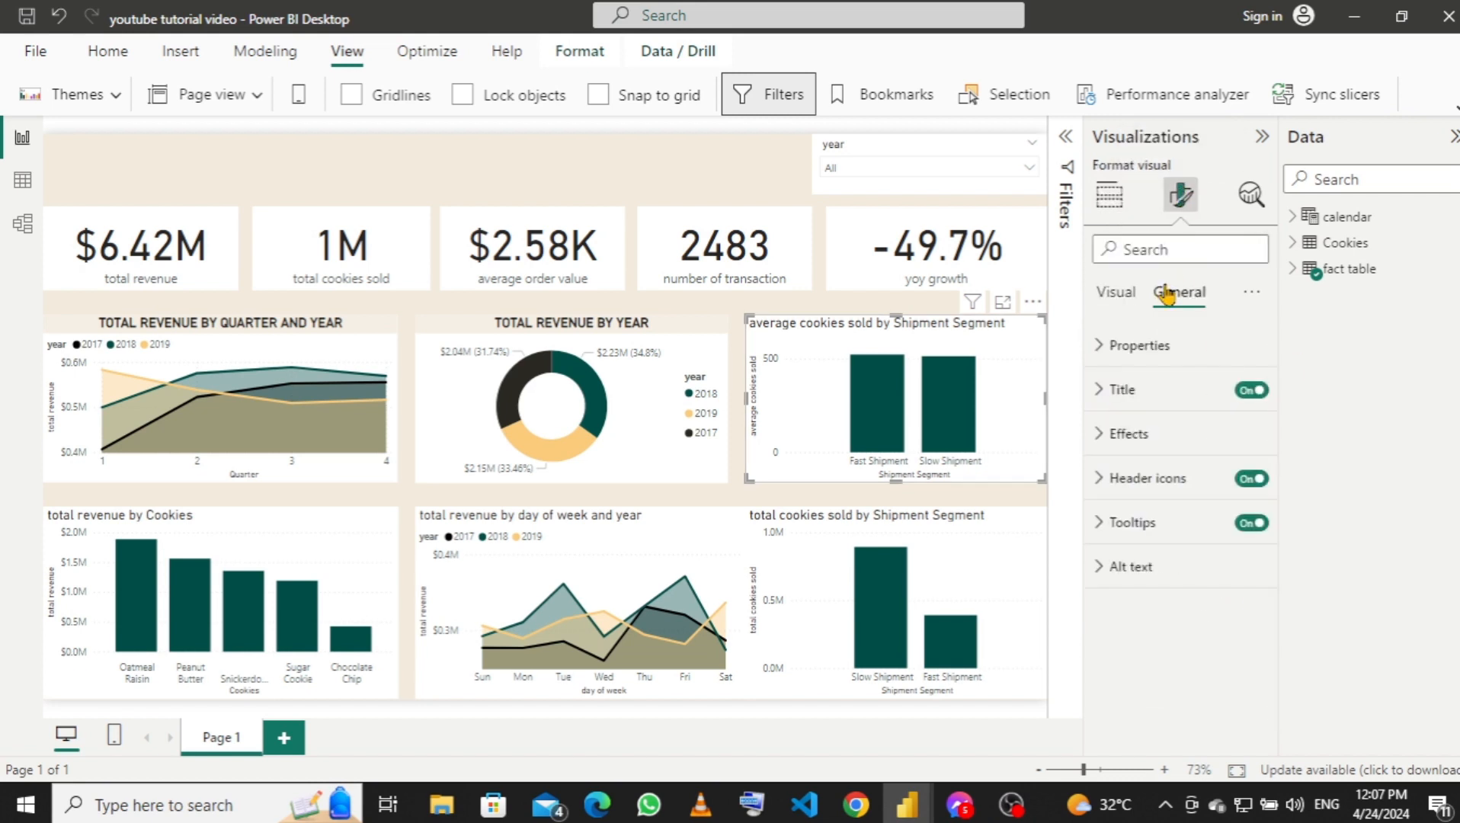
pyautogui.click(1099, 389)
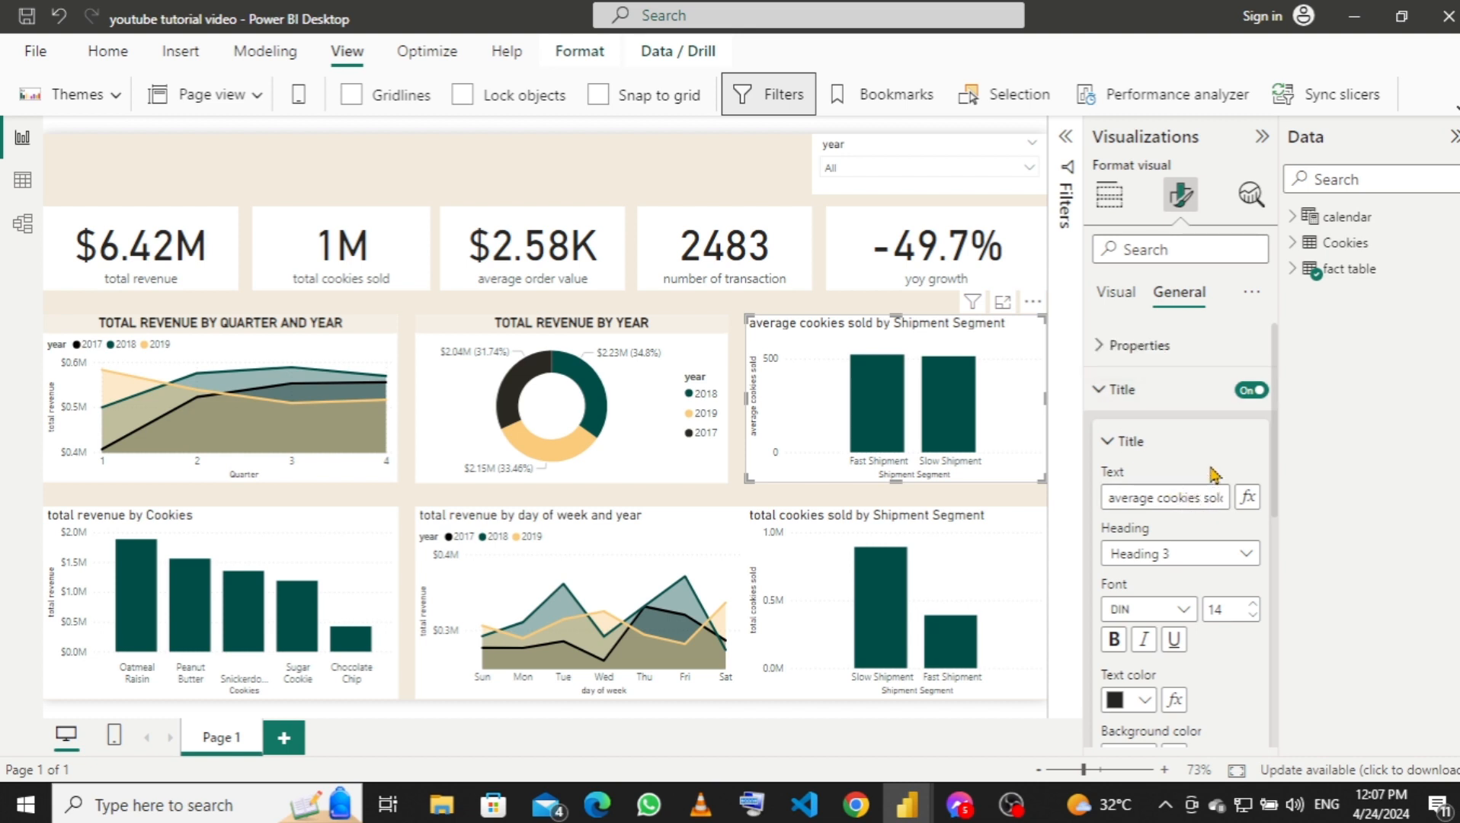
pyautogui.press('Right')
pyautogui.press('Right')
pyautogui.press('Right')
pyautogui.press('Right')
pyautogui.press('Right')
pyautogui.press('Right')
pyautogui.press('Right')
pyautogui.press('Right')
pyautogui.press('Right')
pyautogui.press('Right')
pyautogui.press('Right')
pyautogui.press('Right')
pyautogui.press('Right')
pyautogui.press('Right')
pyautogui.press('Right')
pyautogui.press('Right')
pyautogui.press('Right')
pyautogui.press('Right')
pyautogui.press('Right')
pyautogui.press('Right')
pyautogui.write('AVERAGE COOKIES')
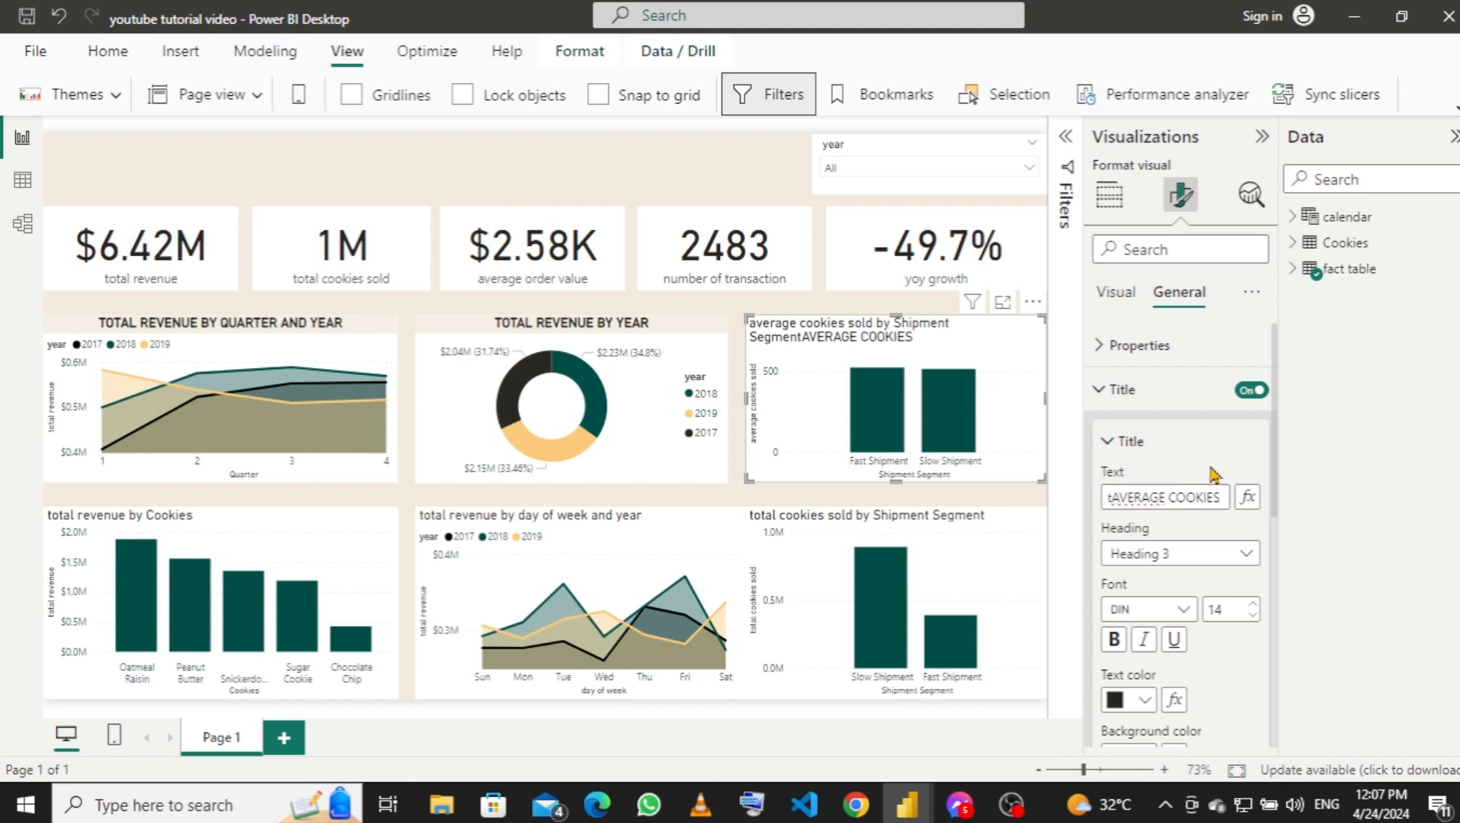
pyautogui.write(' SOLD BY')
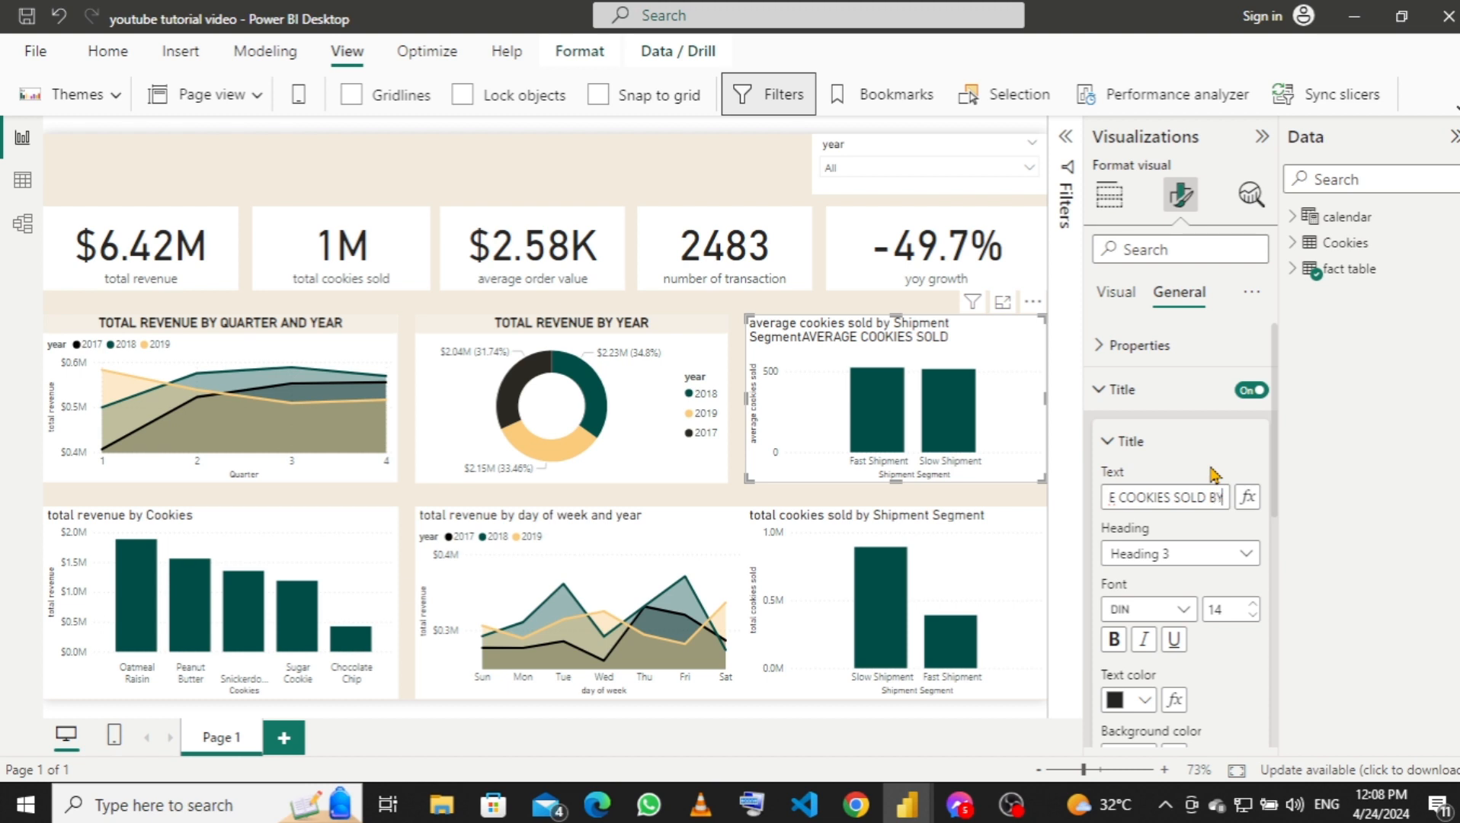
pyautogui.write(' SHIPMENT')
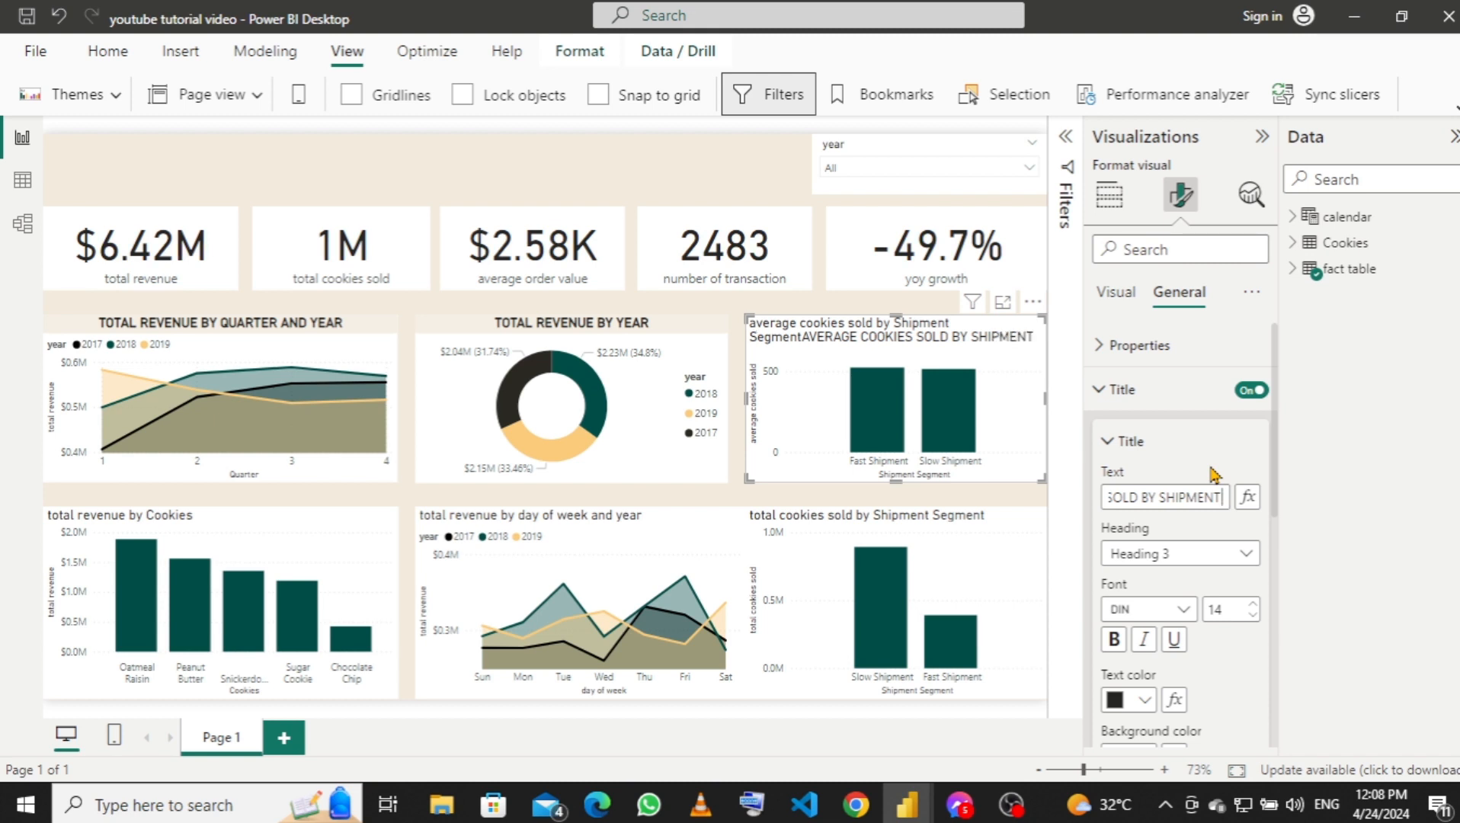
pyautogui.write(' SEGMENT')
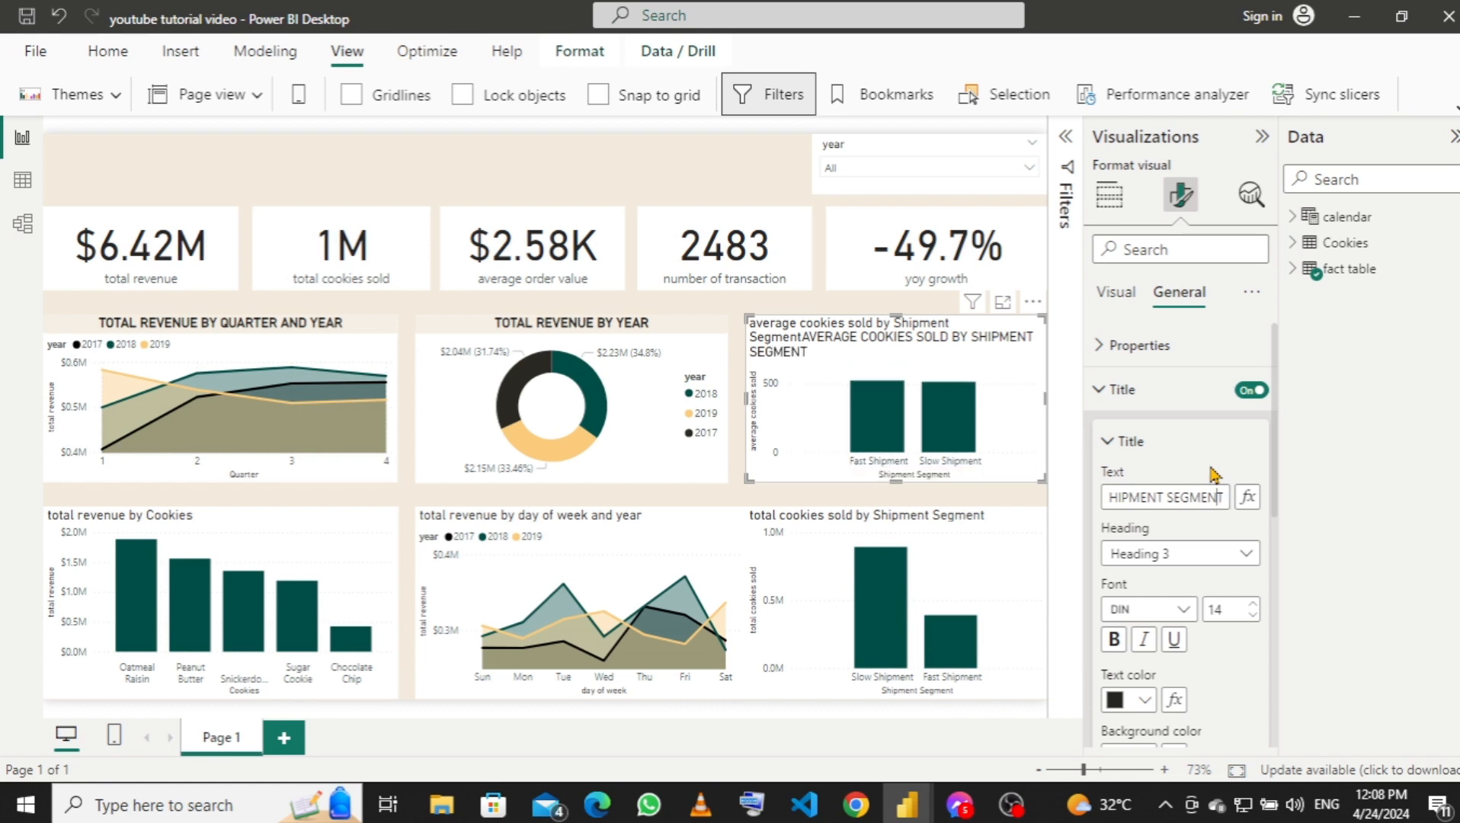
pyautogui.press('Left')
pyautogui.press('Left')
pyautogui.press('Left')
pyautogui.press('Left')
pyautogui.press('Left')
pyautogui.press('Left')
pyautogui.press('Left')
pyautogui.press('Left')
pyautogui.press('Left')
pyautogui.press('Left')
pyautogui.press('Left')
pyautogui.press('Left')
pyautogui.press('Left')
pyautogui.press('Left')
pyautogui.press('Left')
pyautogui.press('Left')
pyautogui.press('Left')
pyautogui.press('Left')
pyautogui.press('Left')
pyautogui.press('Left')
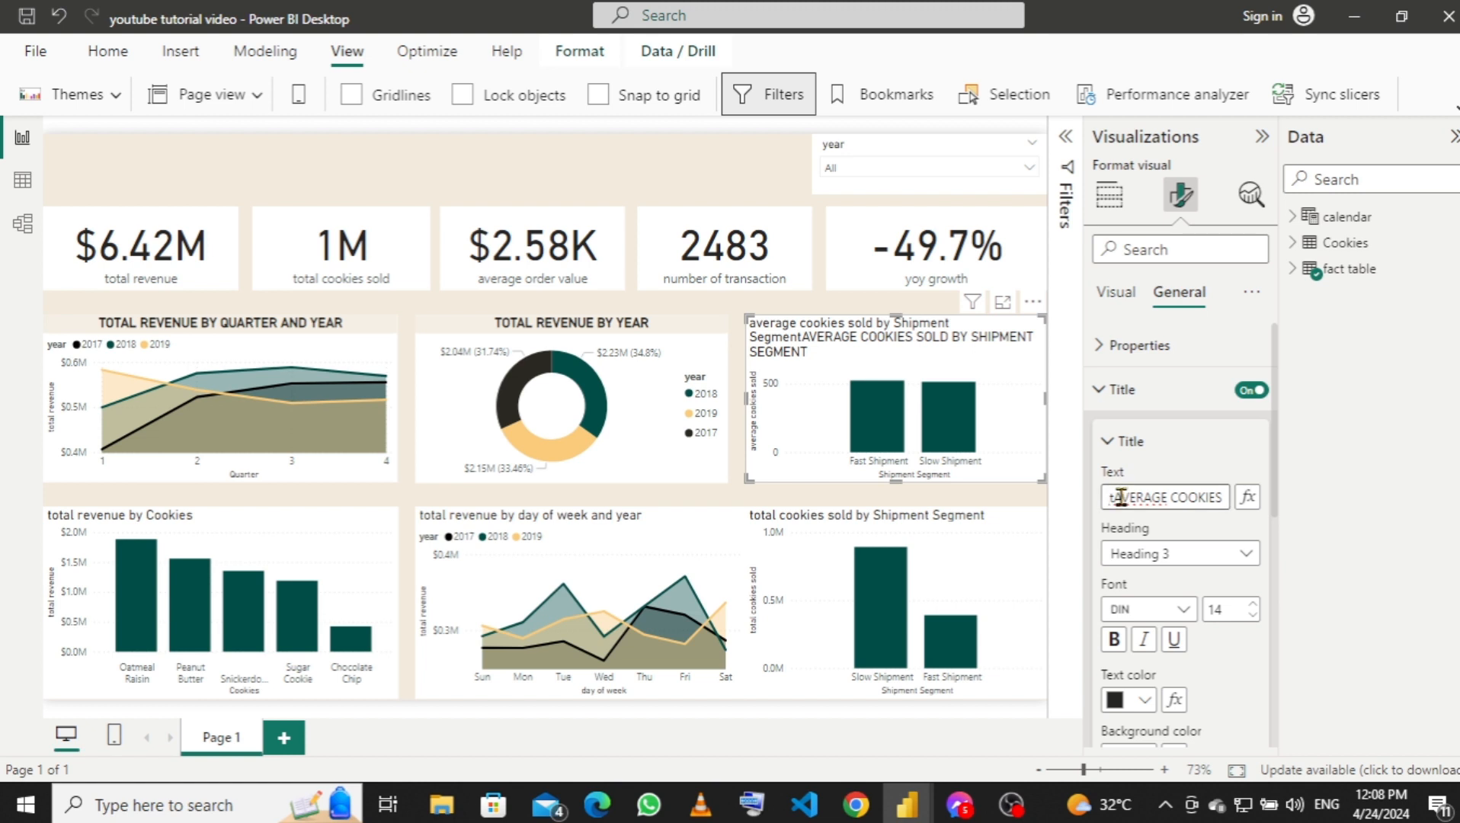
pyautogui.moveTo(1116, 496); pyautogui.dragTo(1067, 501)
pyautogui.press('BackSpace')
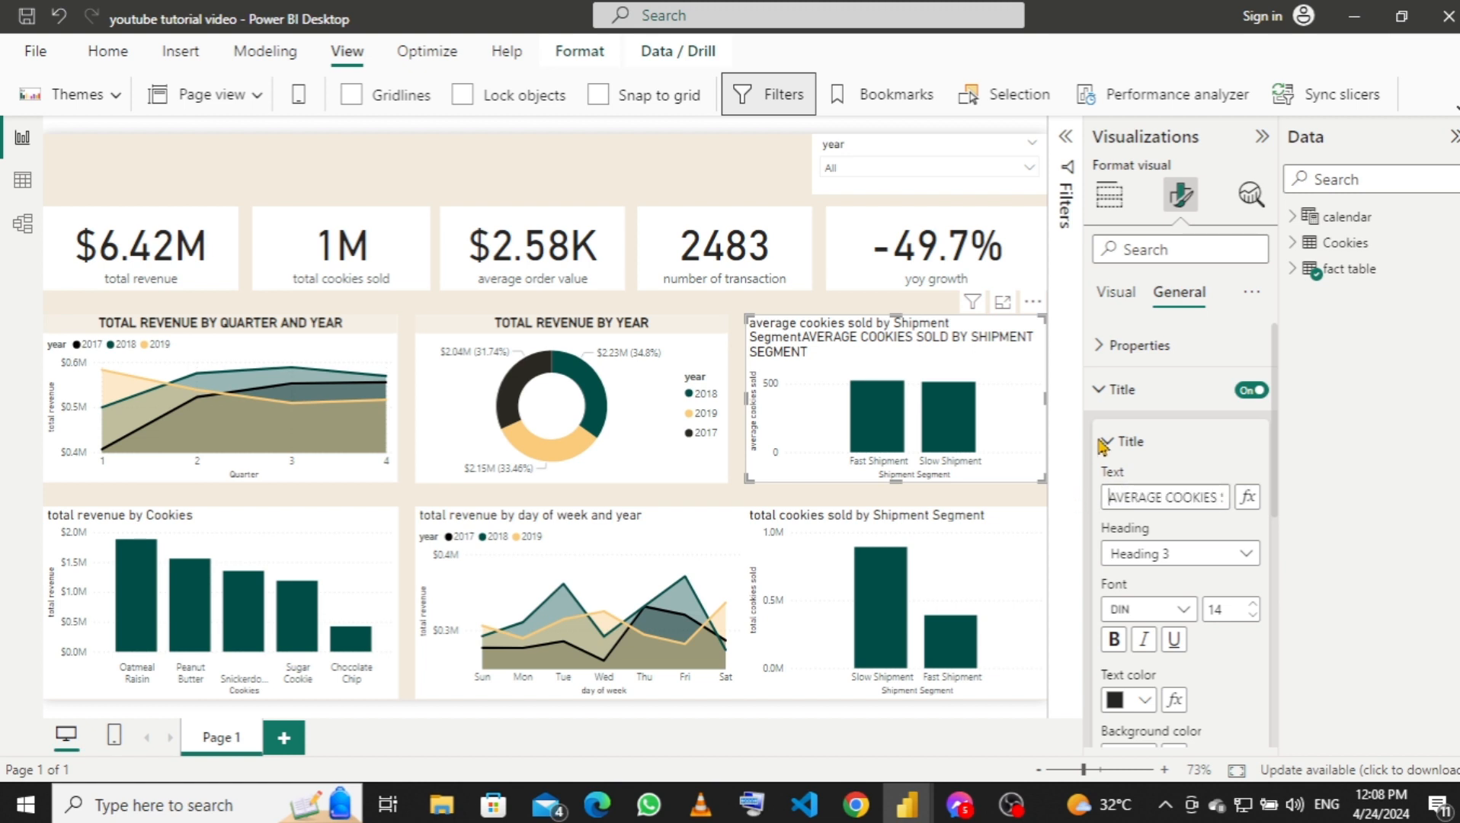
# Make the average cookies sold chart's title bold and centre it horizontally.
pyautogui.click(1122, 644)
pyautogui.scroll(-3, 1144, 663)
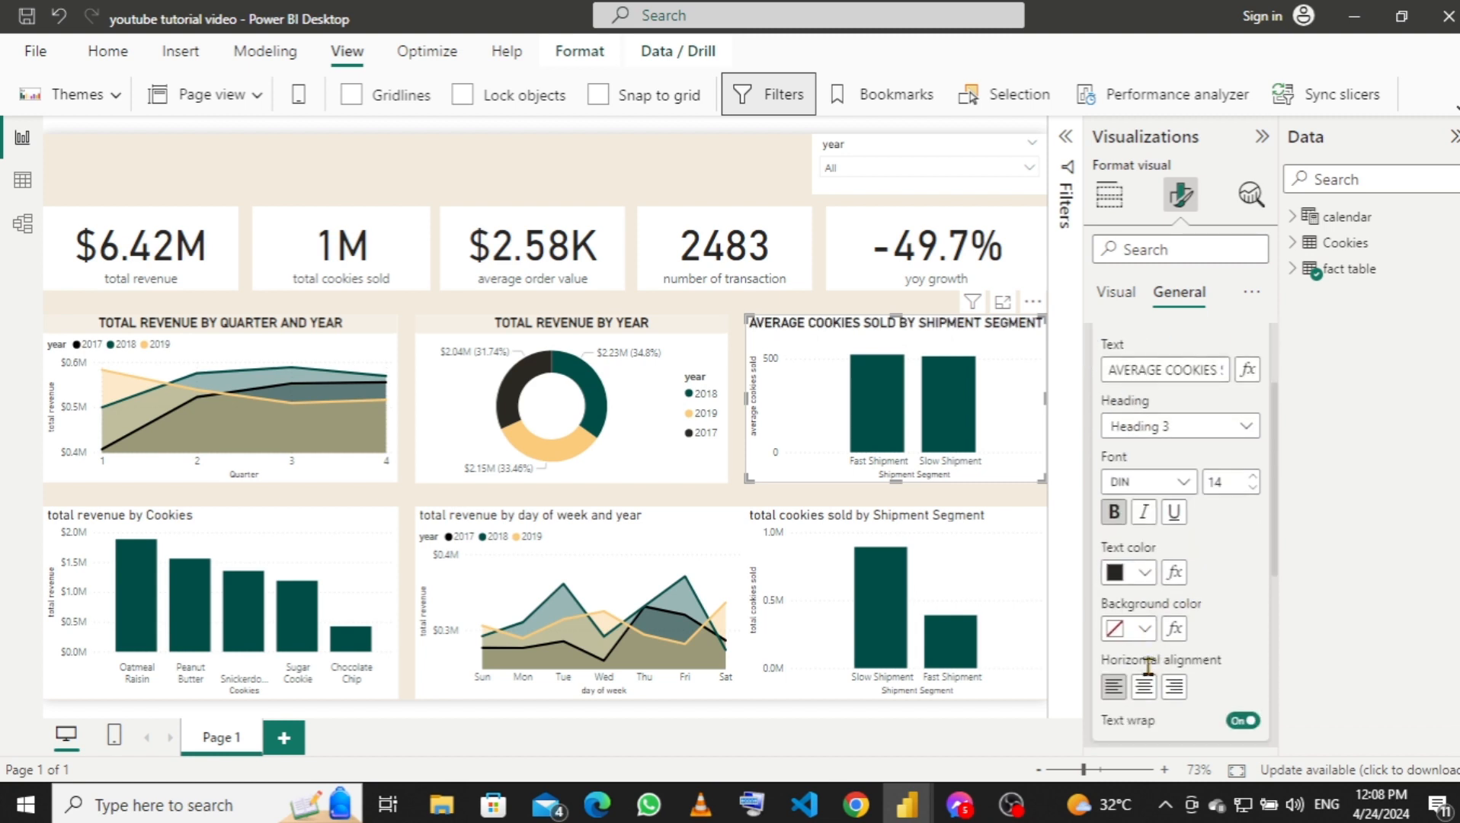
pyautogui.click(1144, 689)
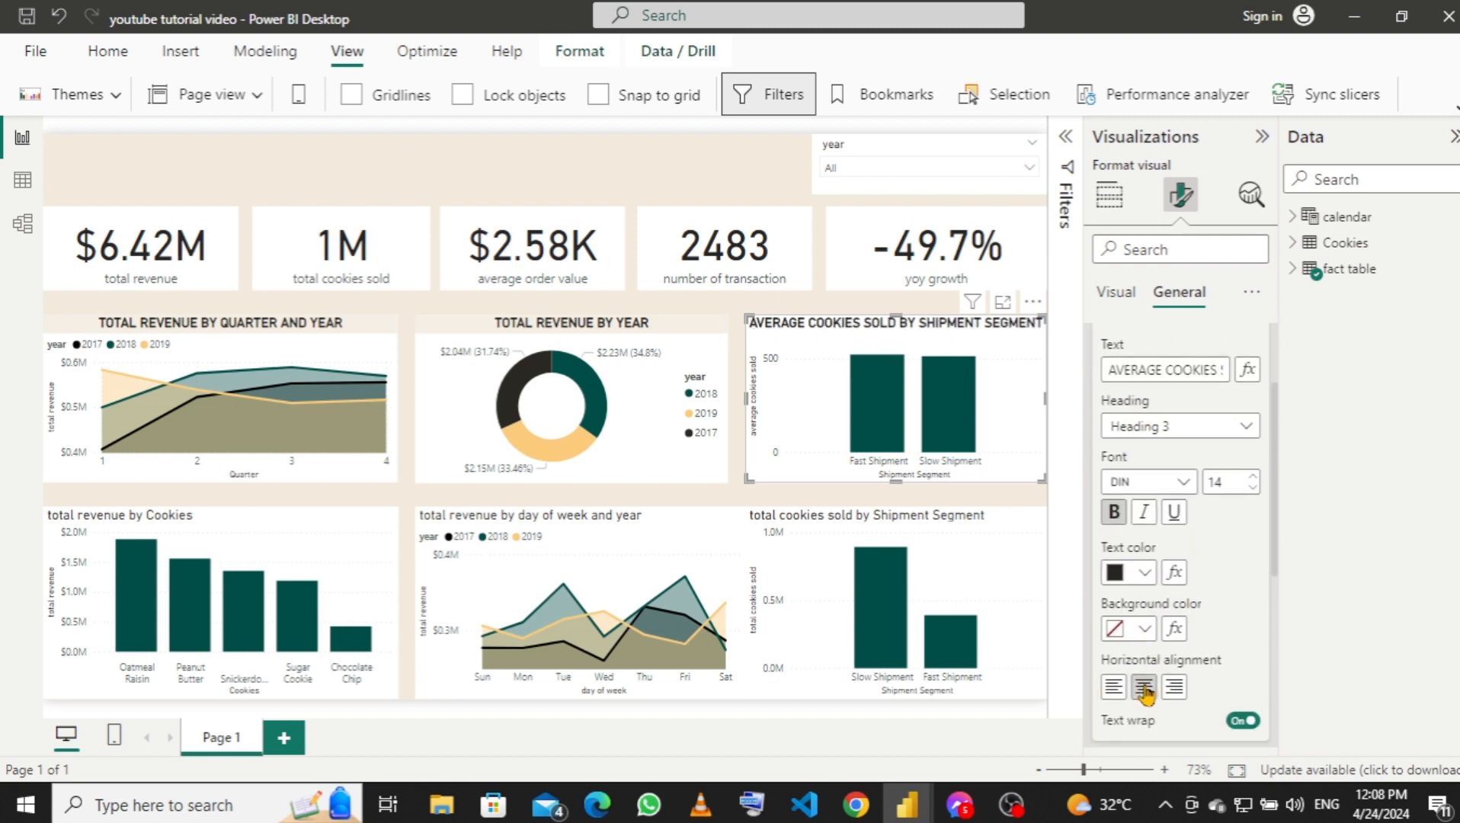
# Set the title background of the average cookies sold chart to the most recently used light beige.
pyautogui.click(1146, 630)
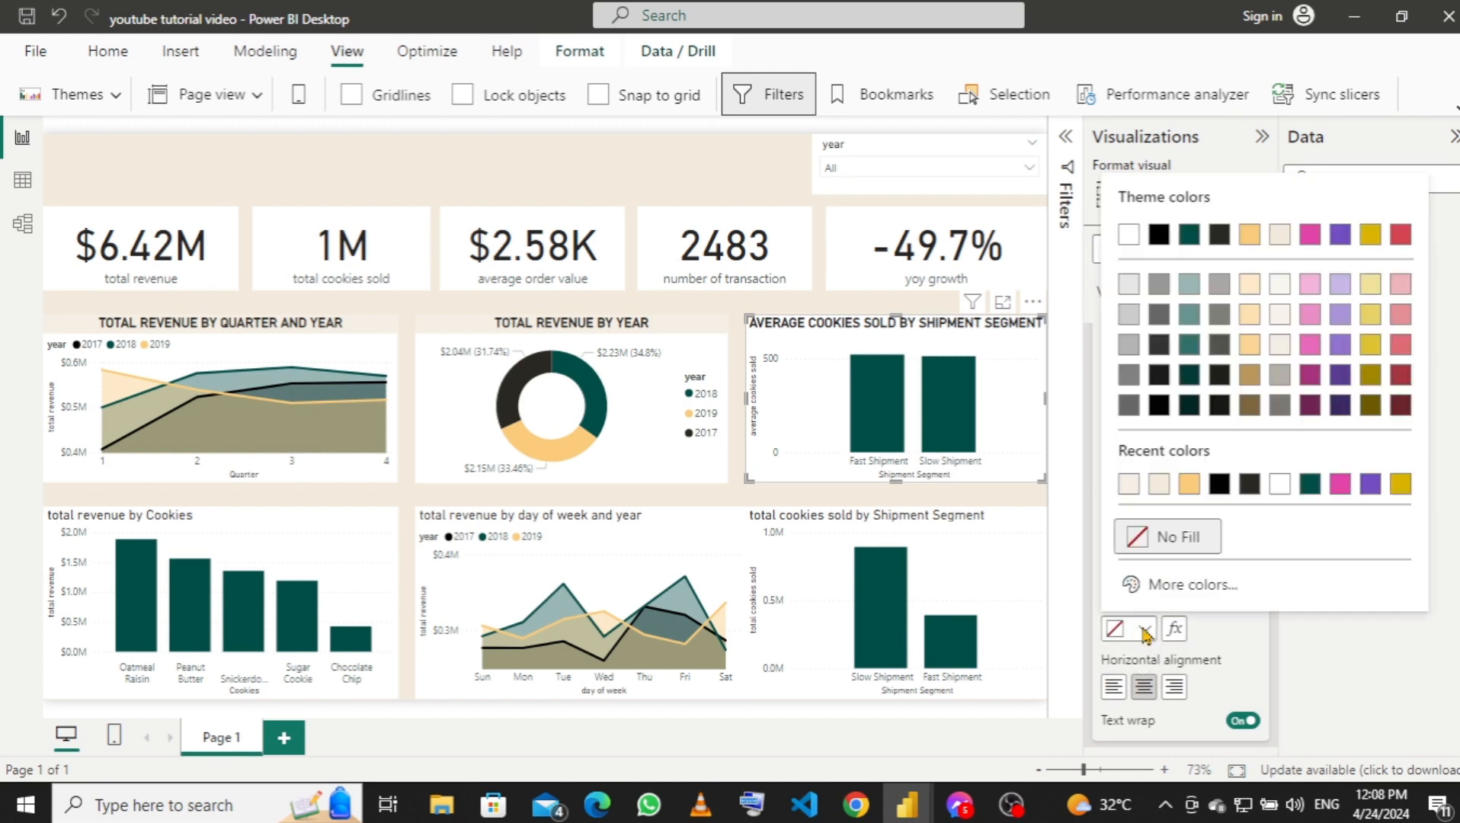
pyautogui.click(1129, 485)
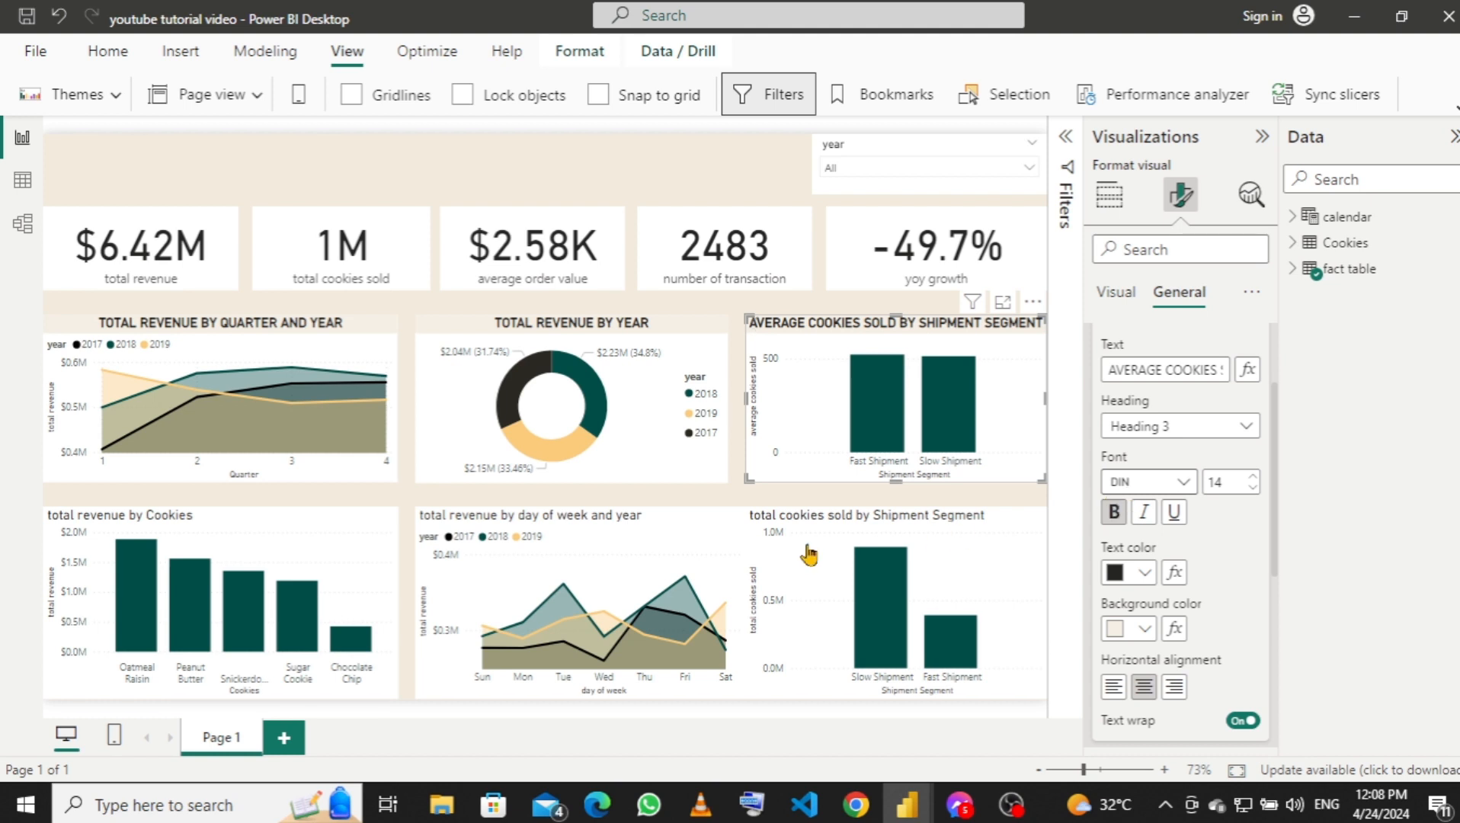
# Narrow the total revenue by day of week and year chart to about the donut chart's width, then select the total revenue by Cookies chart.
pyautogui.click(668, 534)
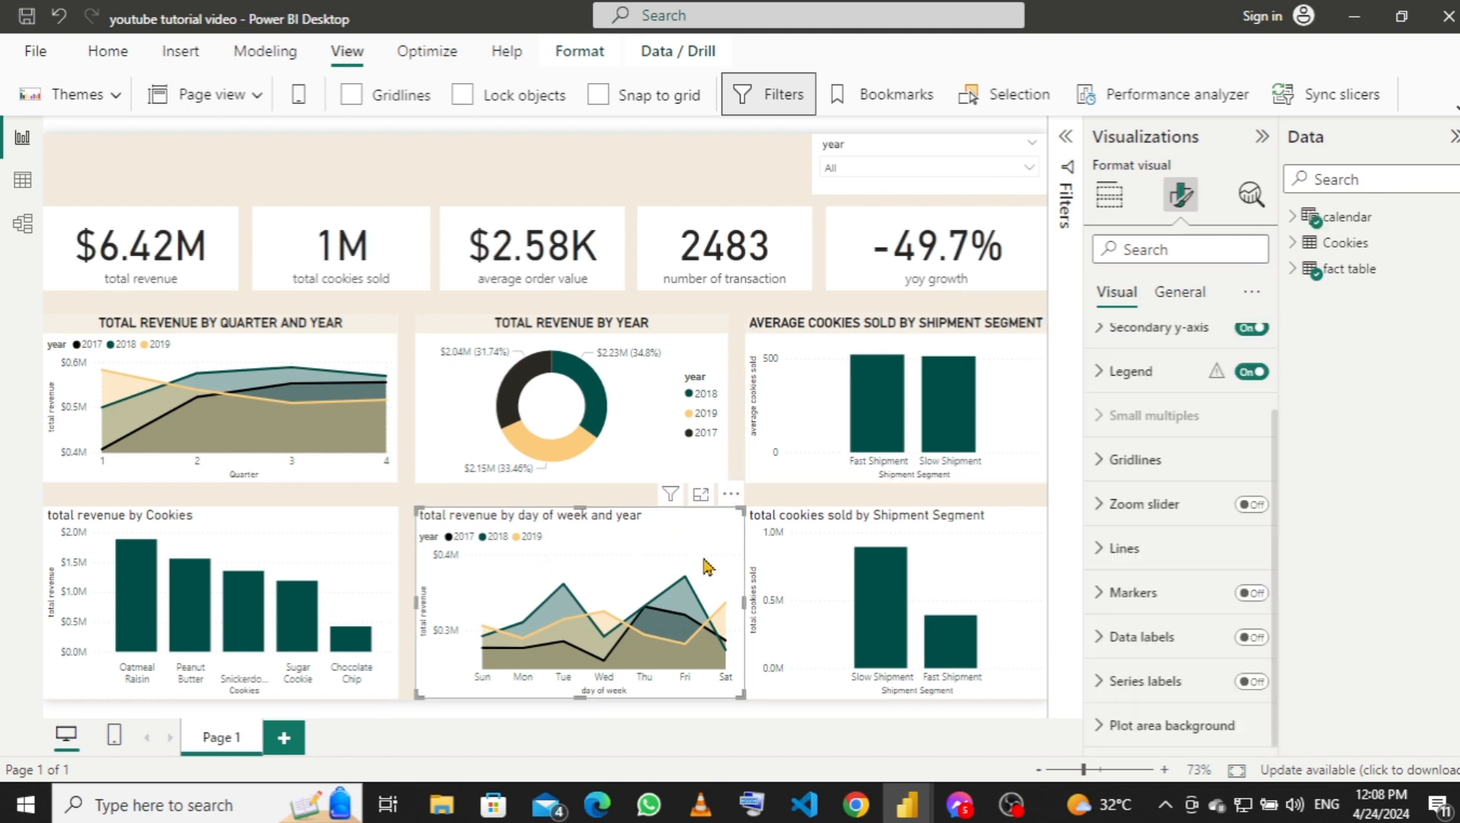
pyautogui.moveTo(743, 602); pyautogui.dragTo(724, 607)
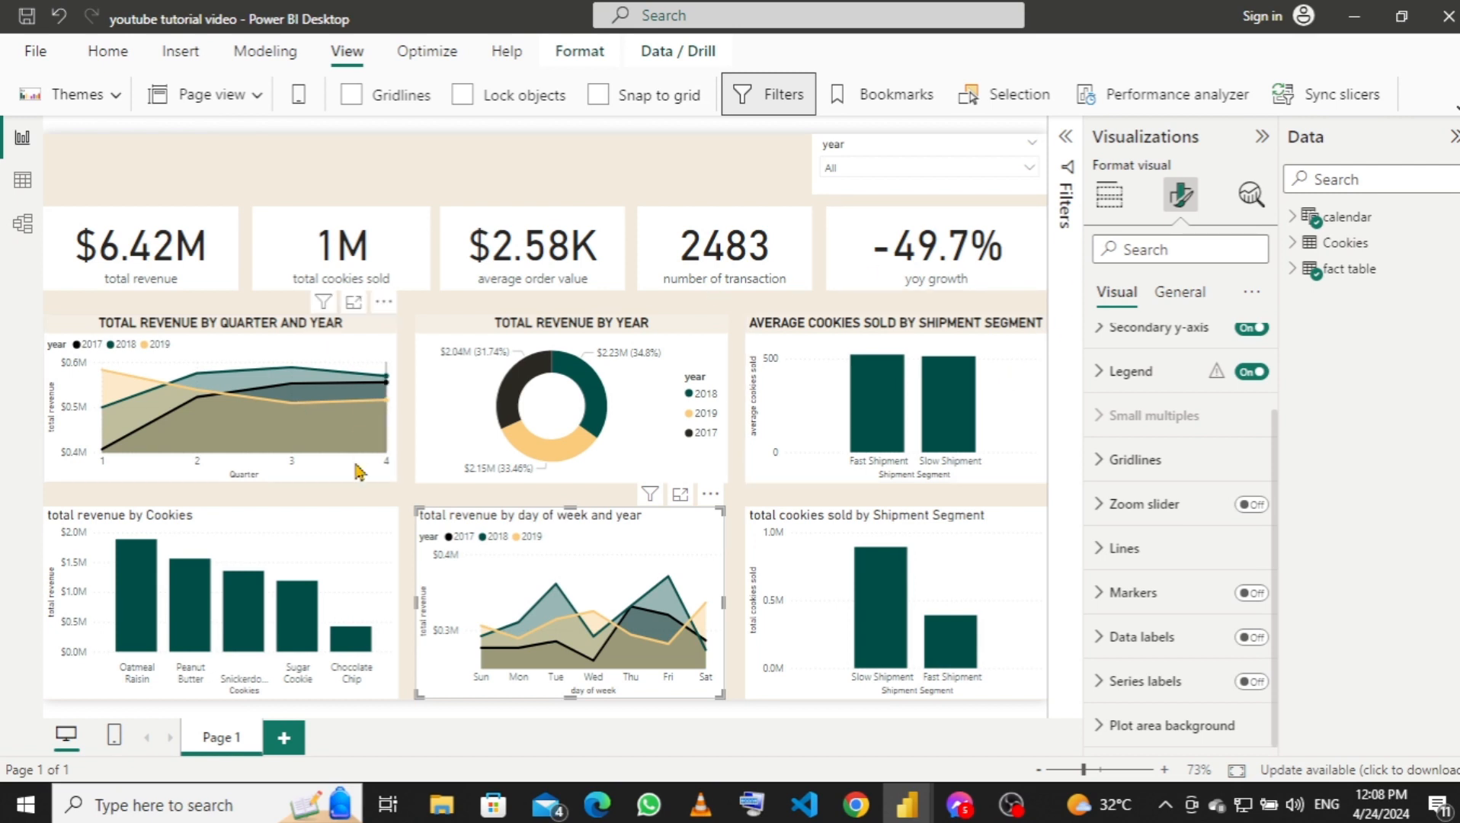
pyautogui.click(329, 549)
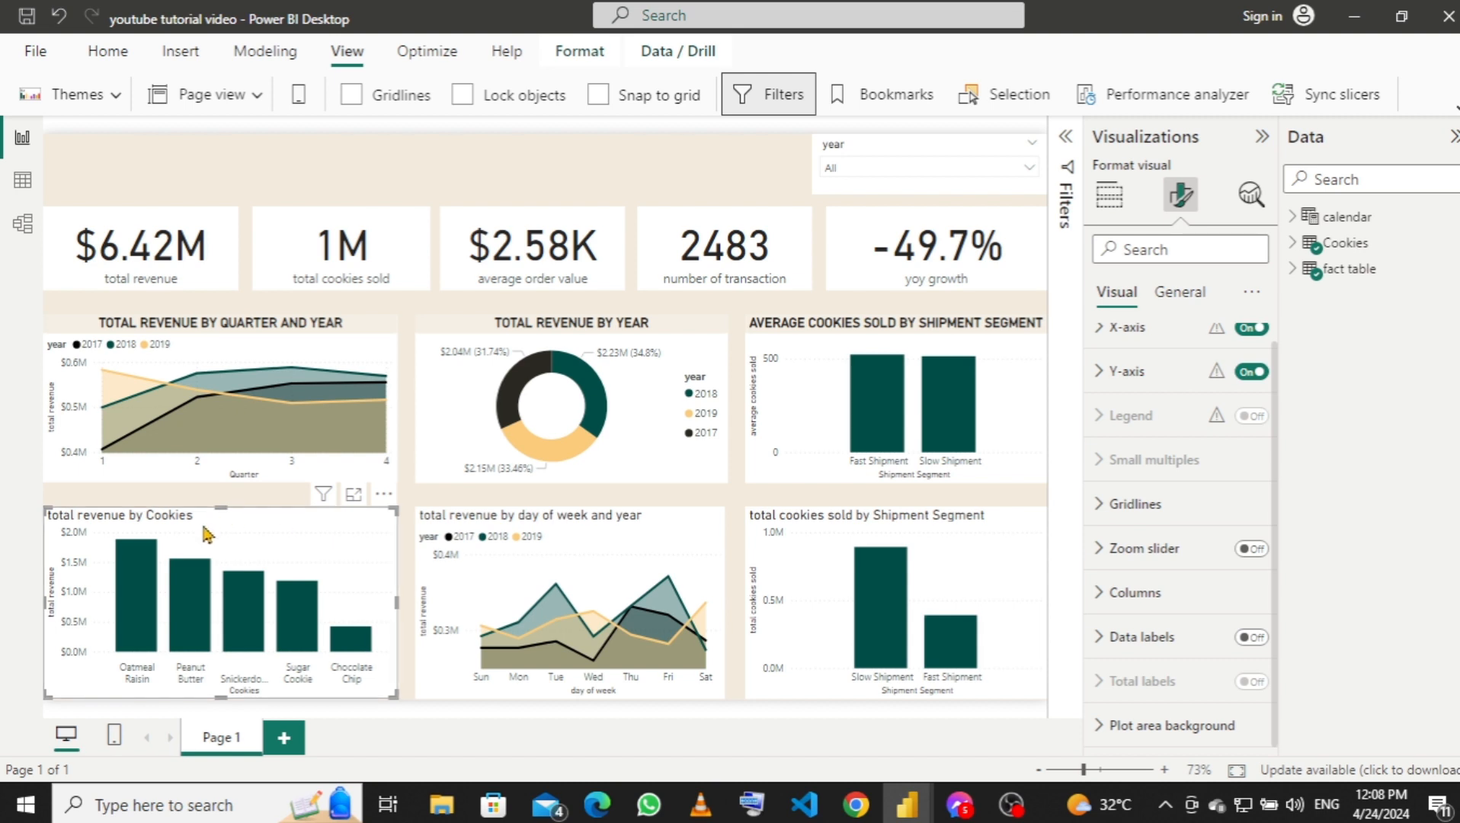
# Replace the title of the total revenue by Cookies chart with the uppercase text TOTAL REVENUE BY COOKIES.
pyautogui.click(1182, 297)
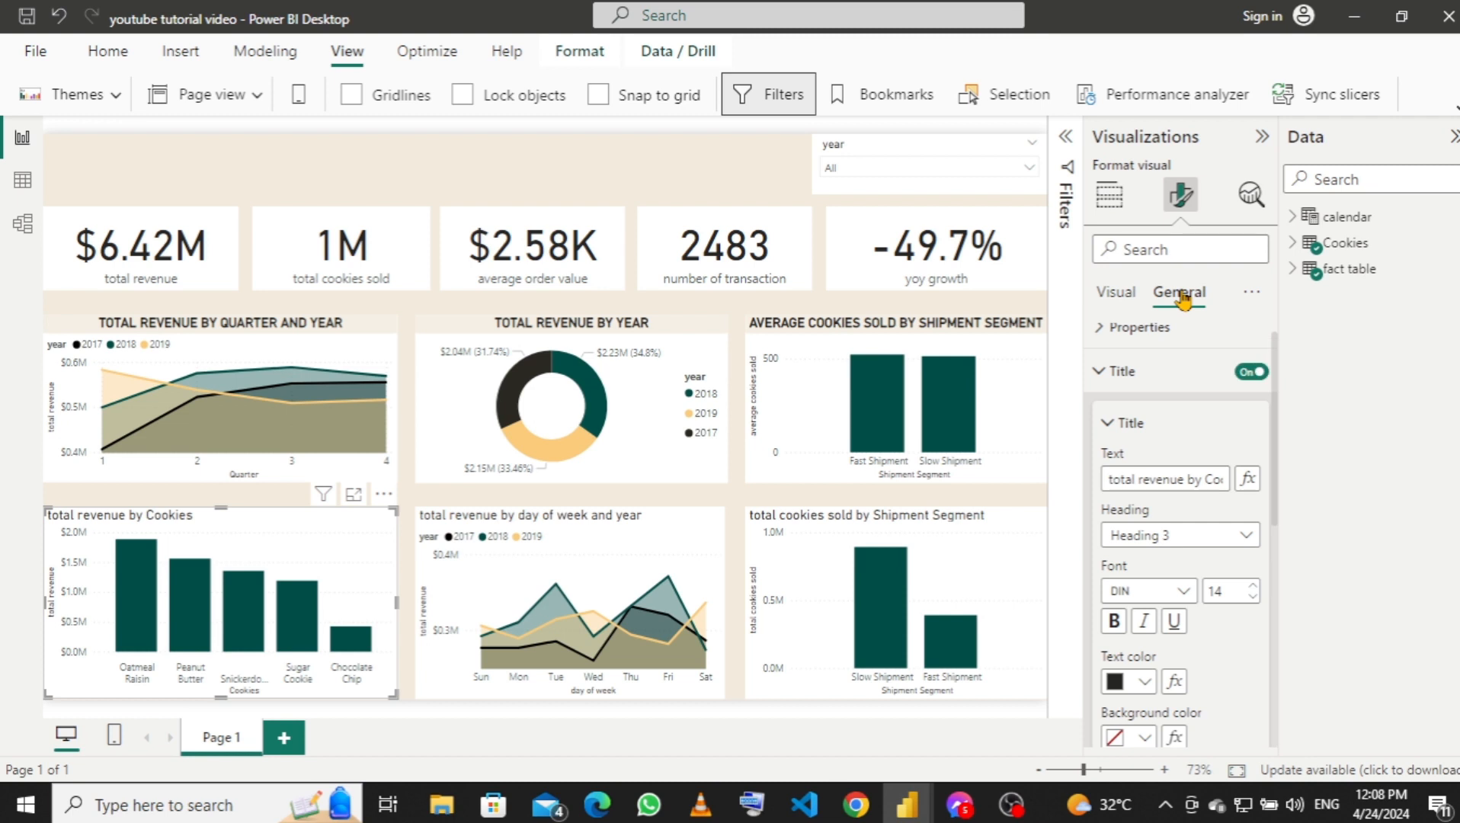
pyautogui.click(1220, 480)
pyautogui.press('Right')
pyautogui.press('Right')
pyautogui.press('Right')
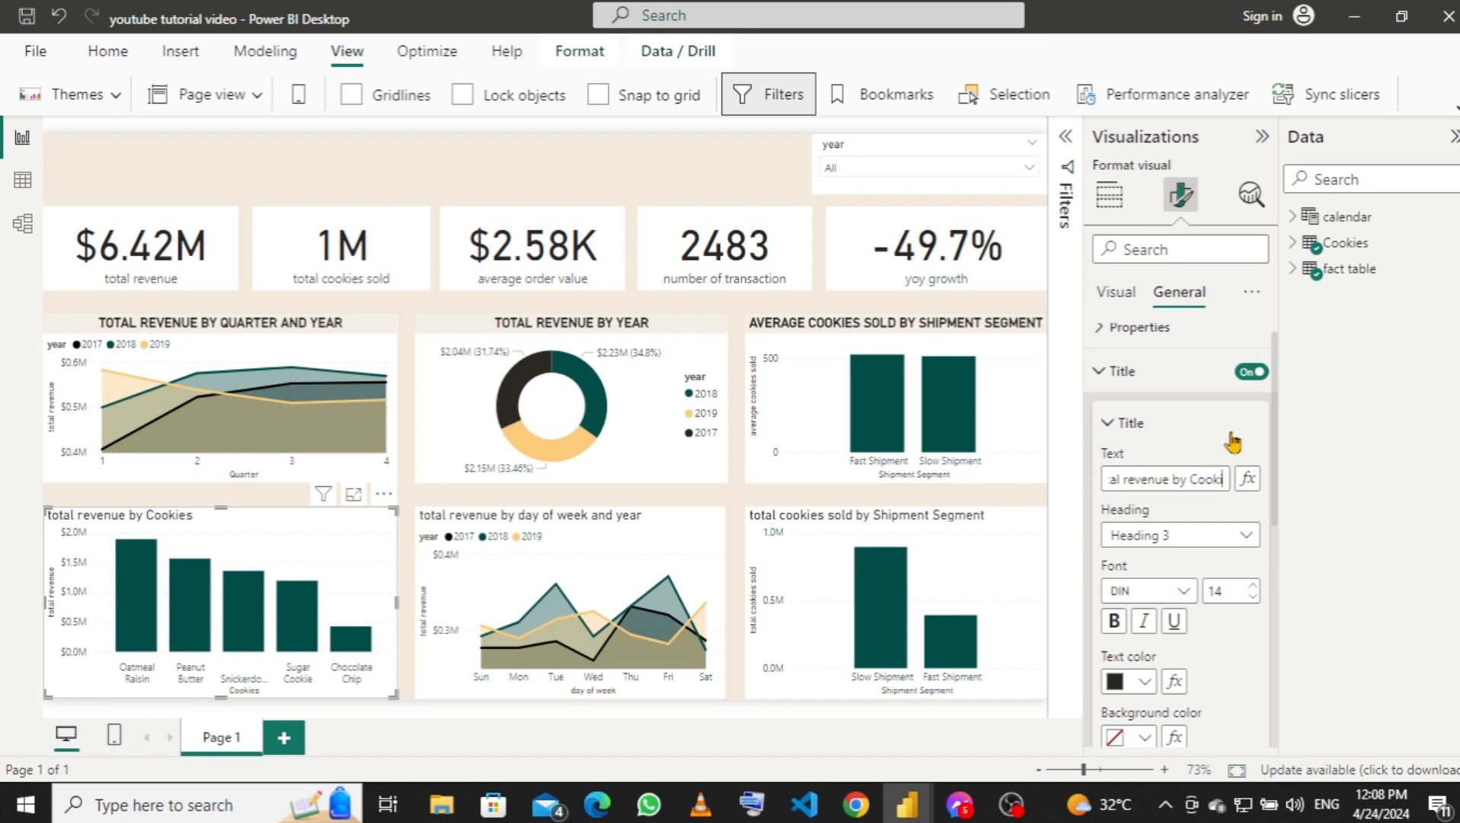
pyautogui.press('Right')
pyautogui.press('Right')
pyautogui.write('AVE')
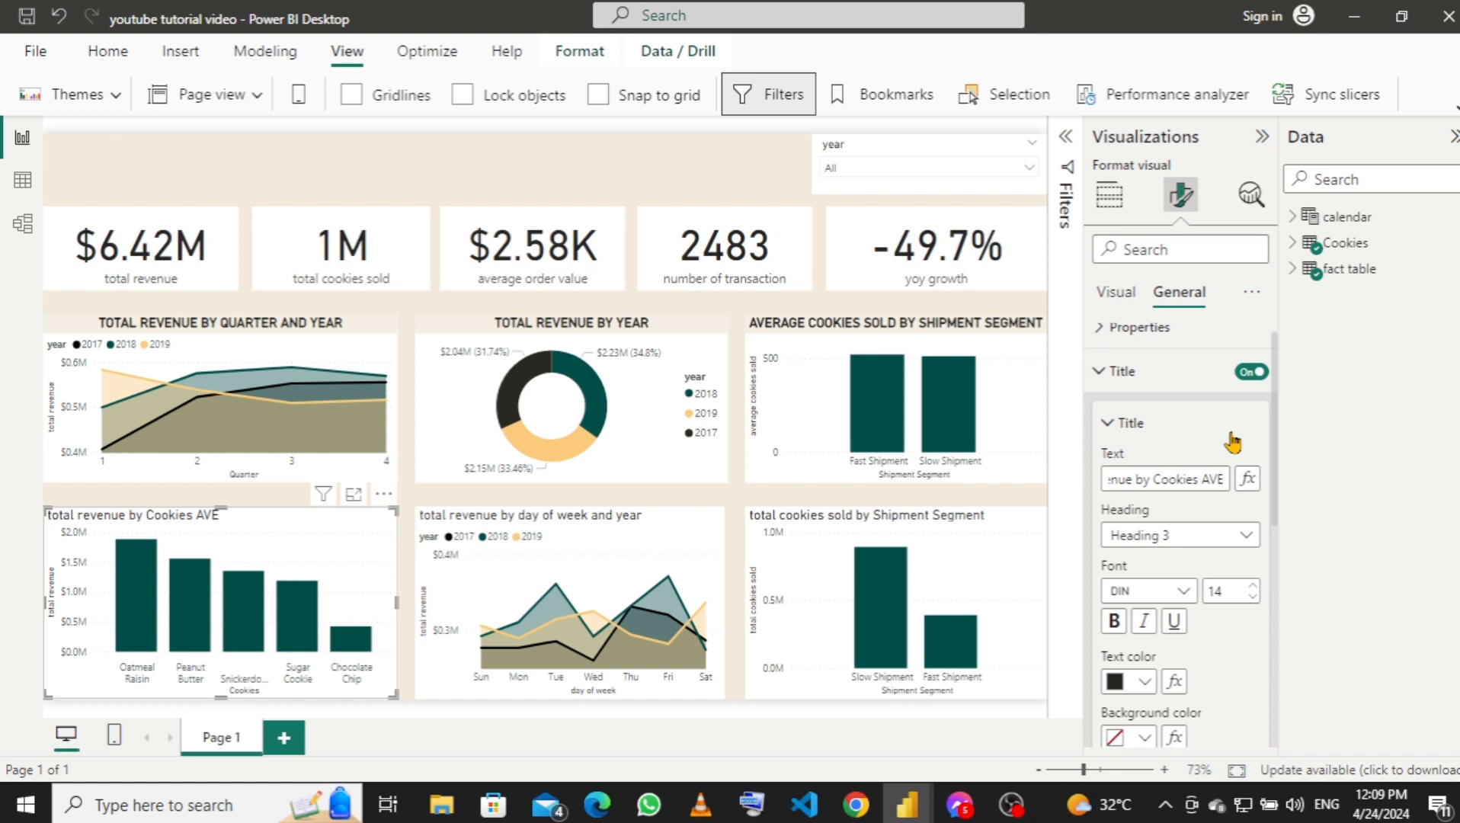
pyautogui.press('BackSpace')
pyautogui.press('BackSpace')
pyautogui.press('BackSpace')
pyautogui.press('BackSpace')
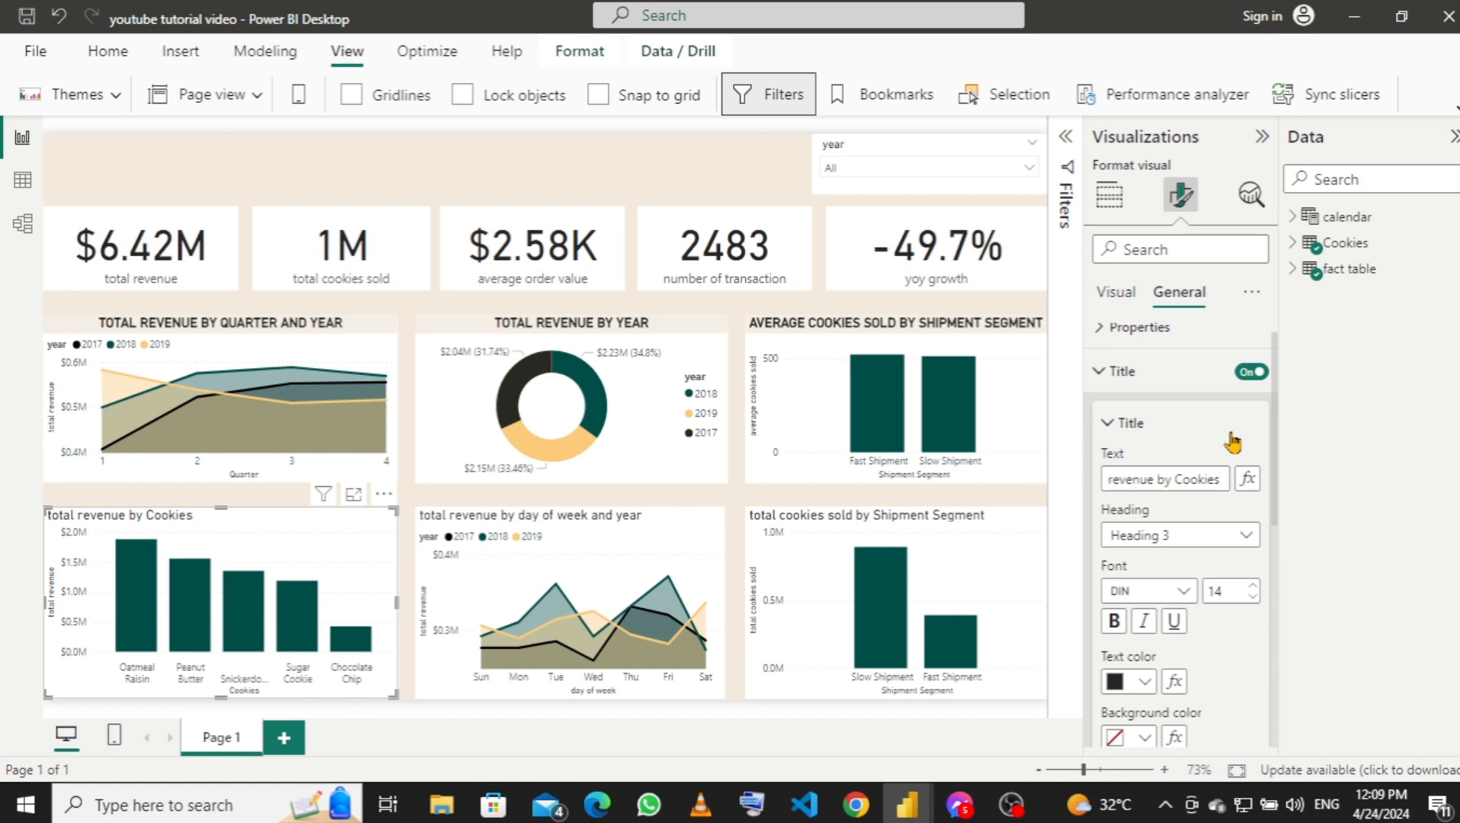
pyautogui.write('TOTAL')
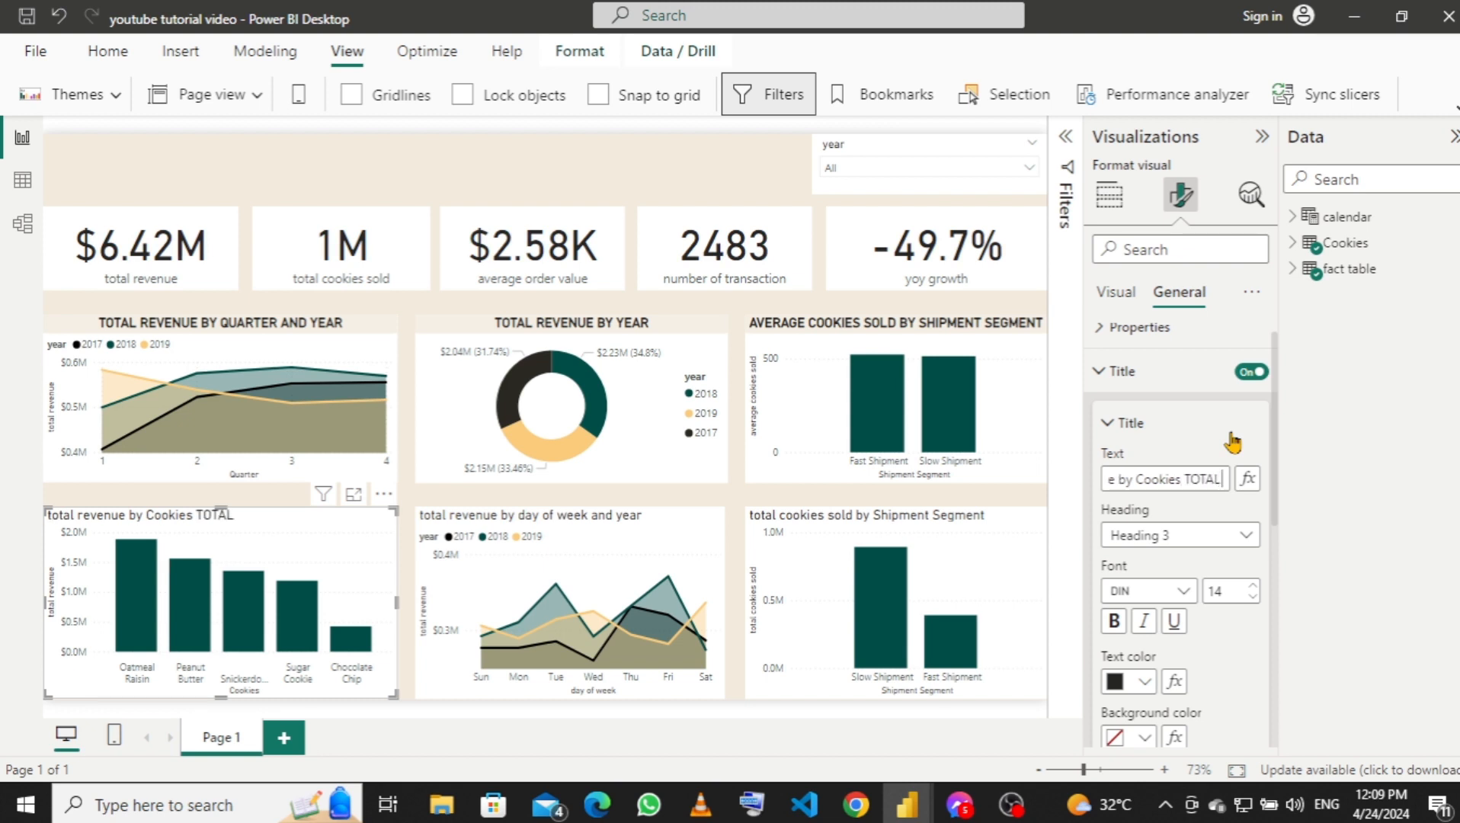
pyautogui.write(' REVENUE BY')
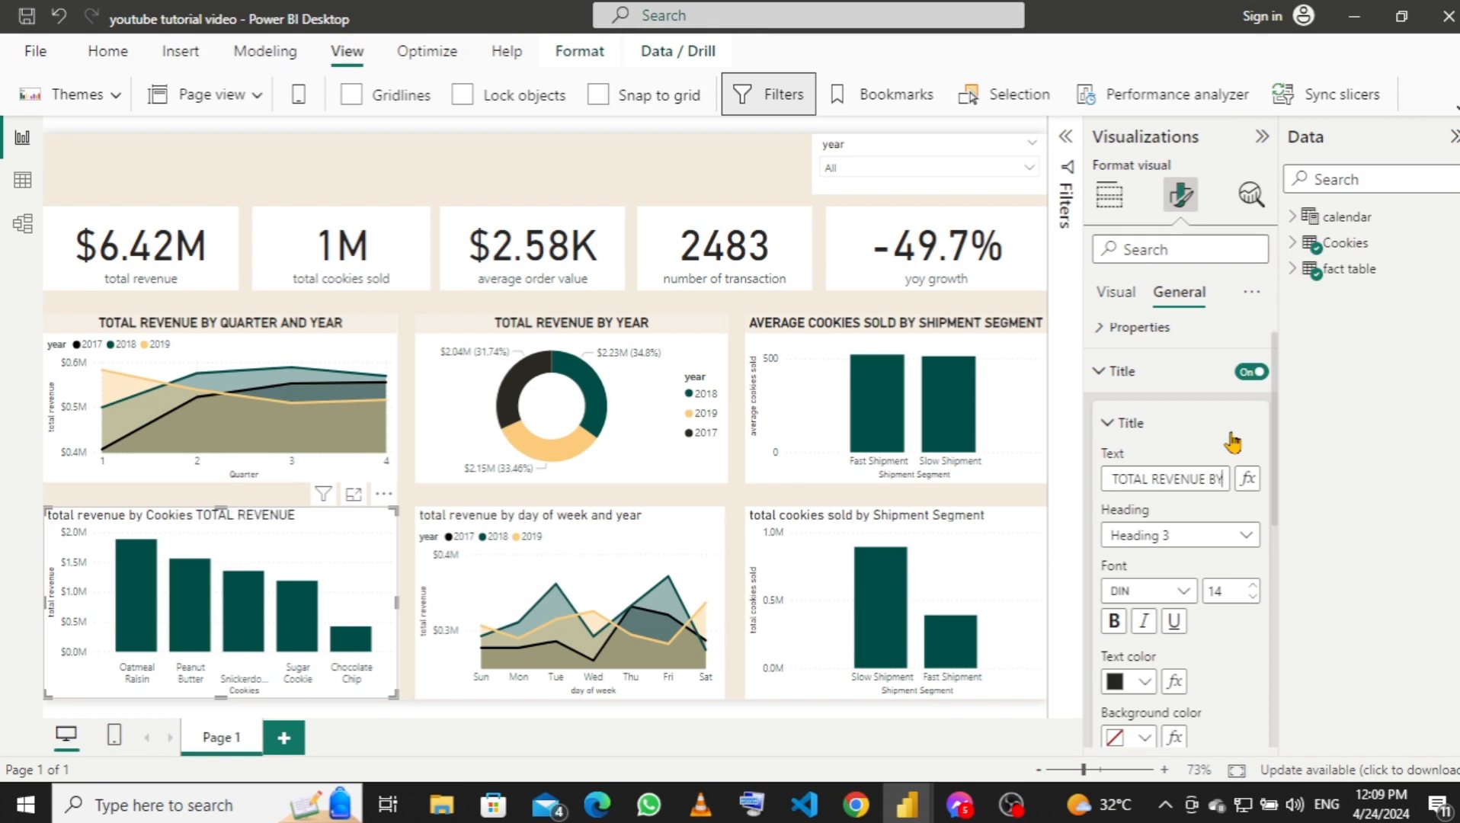
pyautogui.write(' COOKIES')
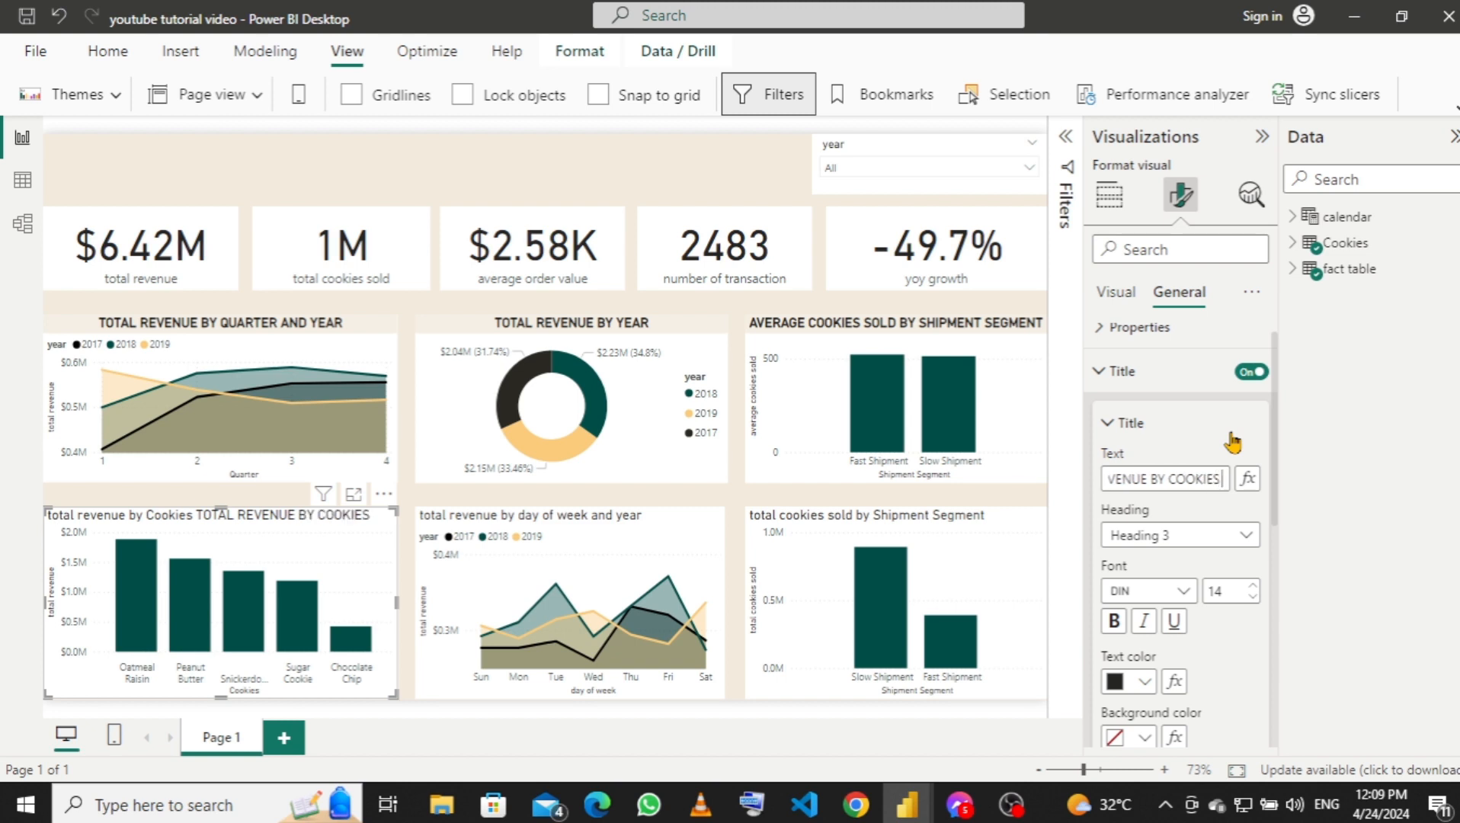
pyautogui.click(1128, 479)
pyautogui.hotkey('ctrl', 'Right')
pyautogui.hotkey('ctrl', 'Right')
pyautogui.hotkey('ctrl', 'Right')
pyautogui.hotkey('ctrl', 'Right')
pyautogui.hotkey('ctrl', 'Right')
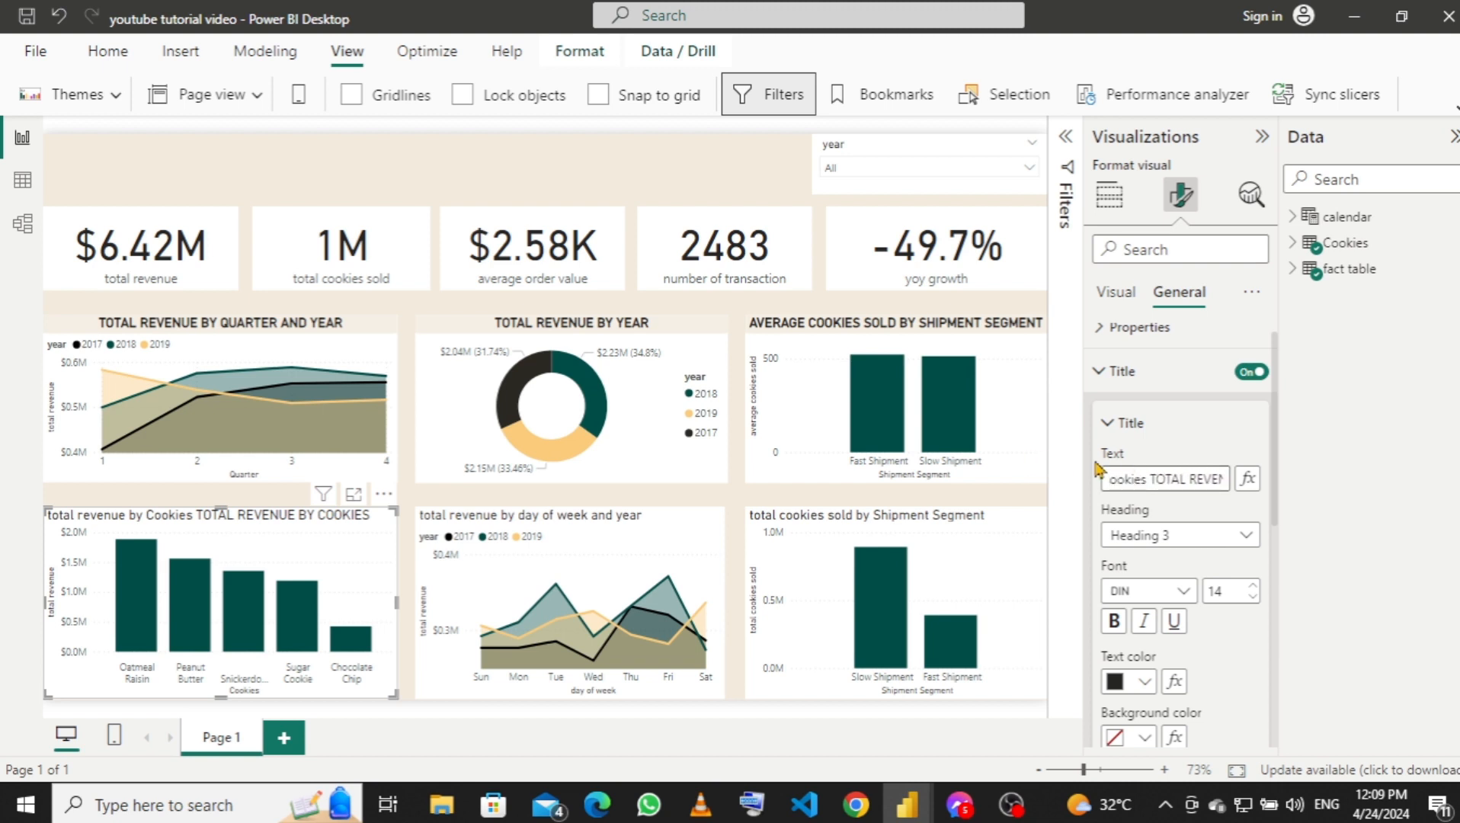
pyautogui.click(1103, 479)
pyautogui.moveTo(1154, 479); pyautogui.dragTo(1045, 492)
pyautogui.press('BackSpace')
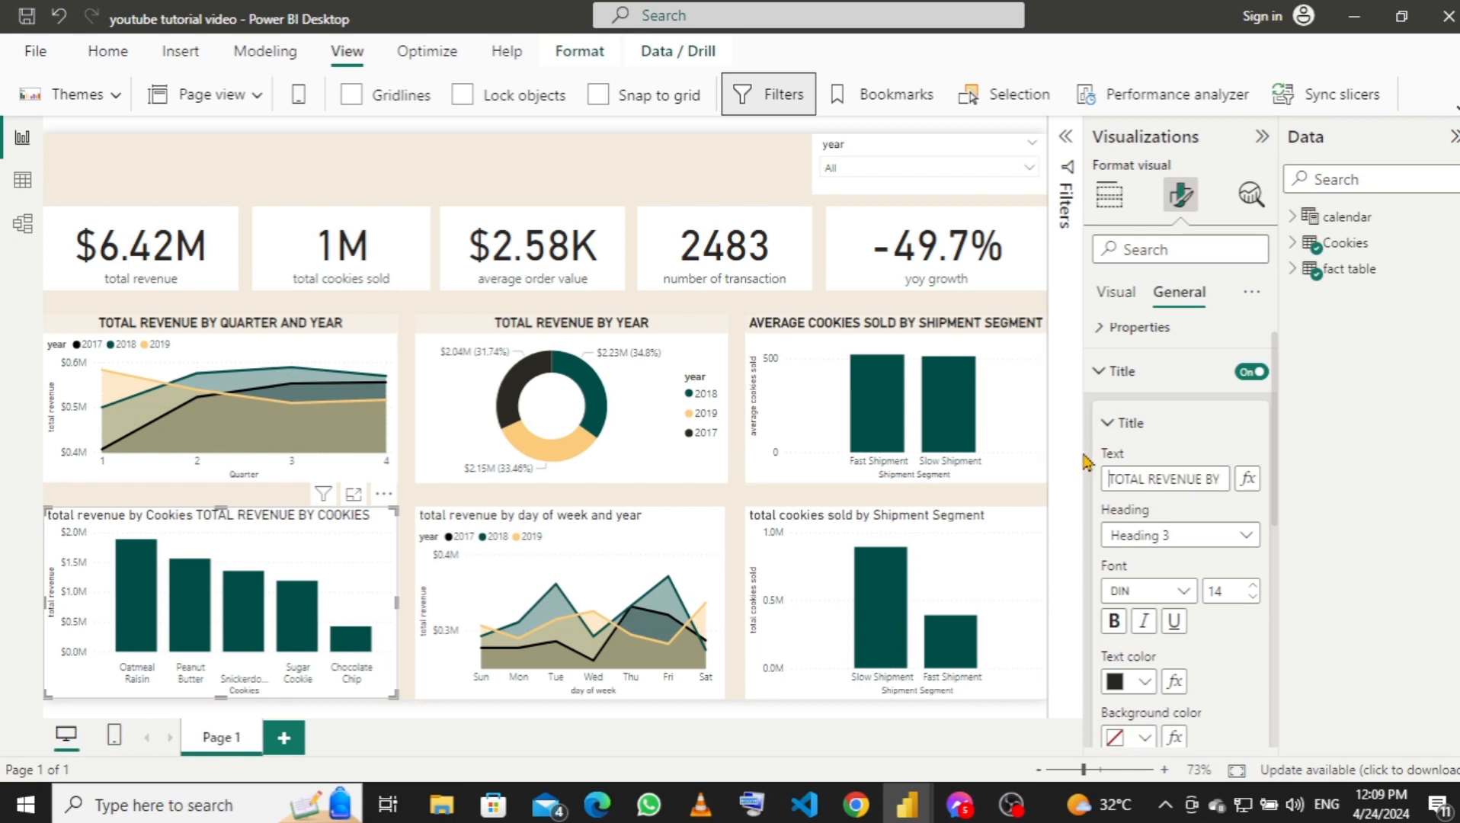
# Make the total revenue by cookies chart's title bold and centre it horizontally.
pyautogui.click(1117, 633)
pyautogui.scroll(-3, 1137, 657)
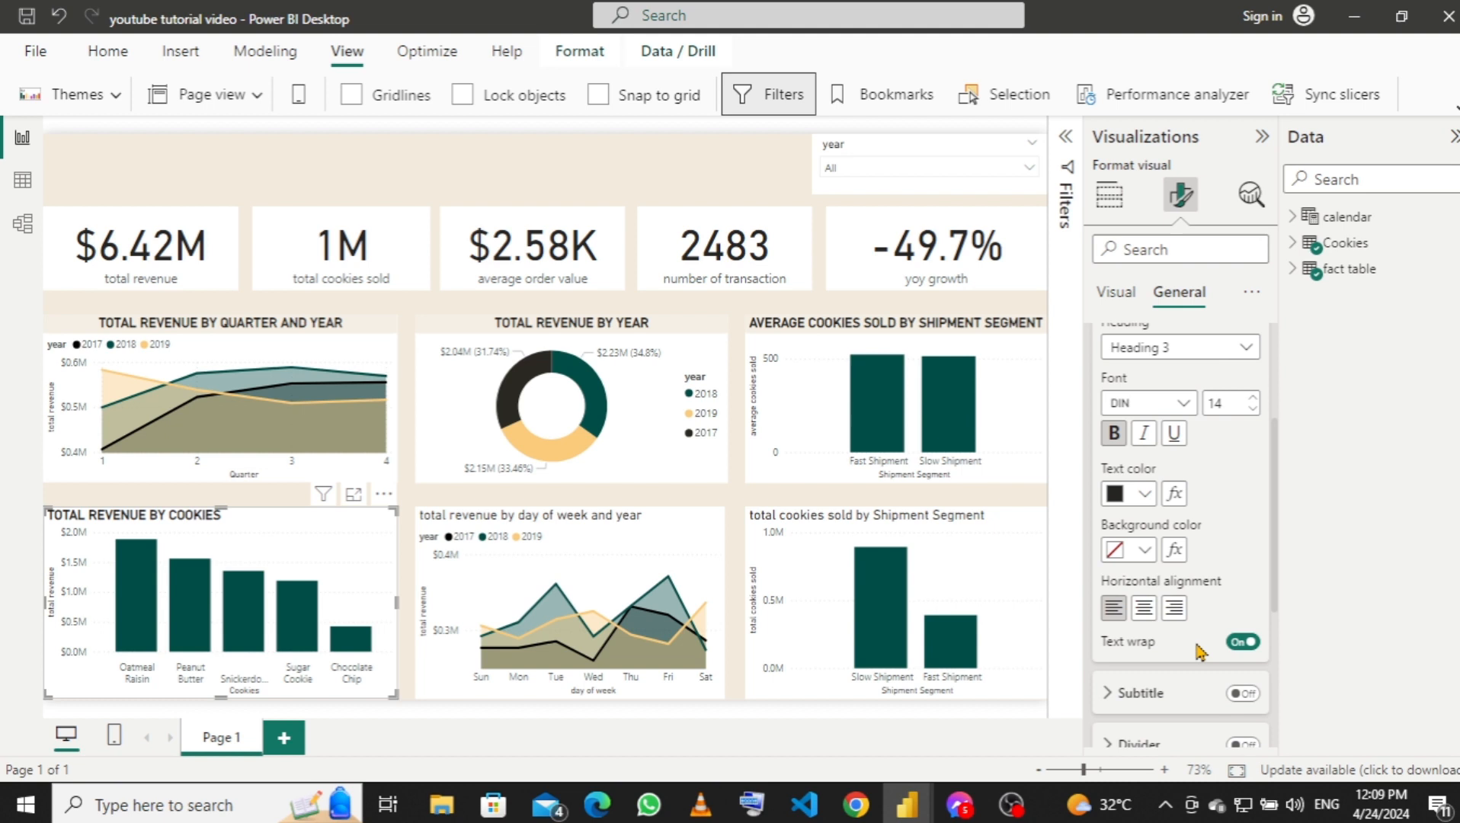
pyautogui.click(1144, 605)
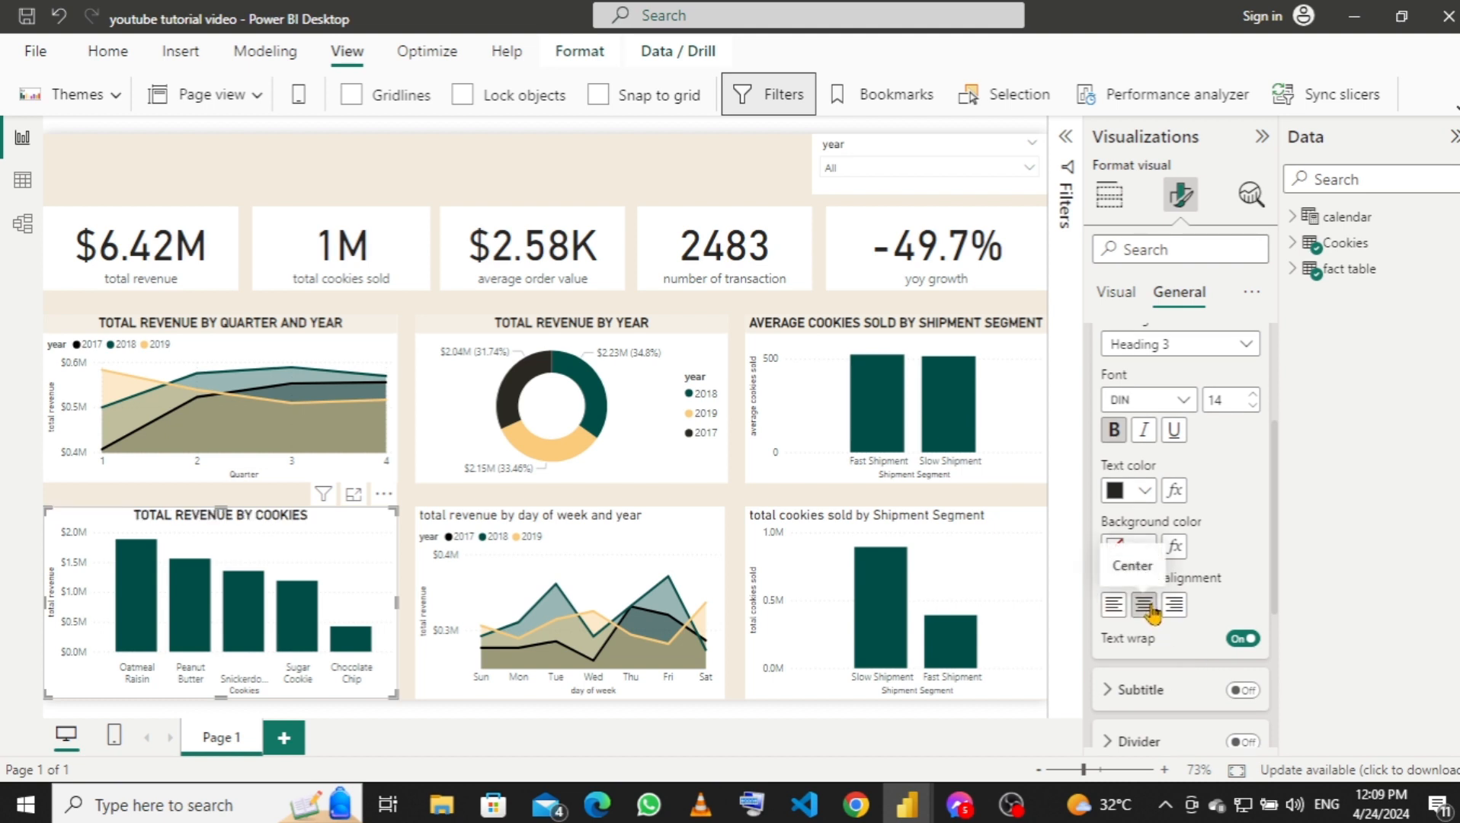
# Set the title background of the total revenue by cookies chart to the most recently used light beige.
pyautogui.scroll(-3, 1151, 548)
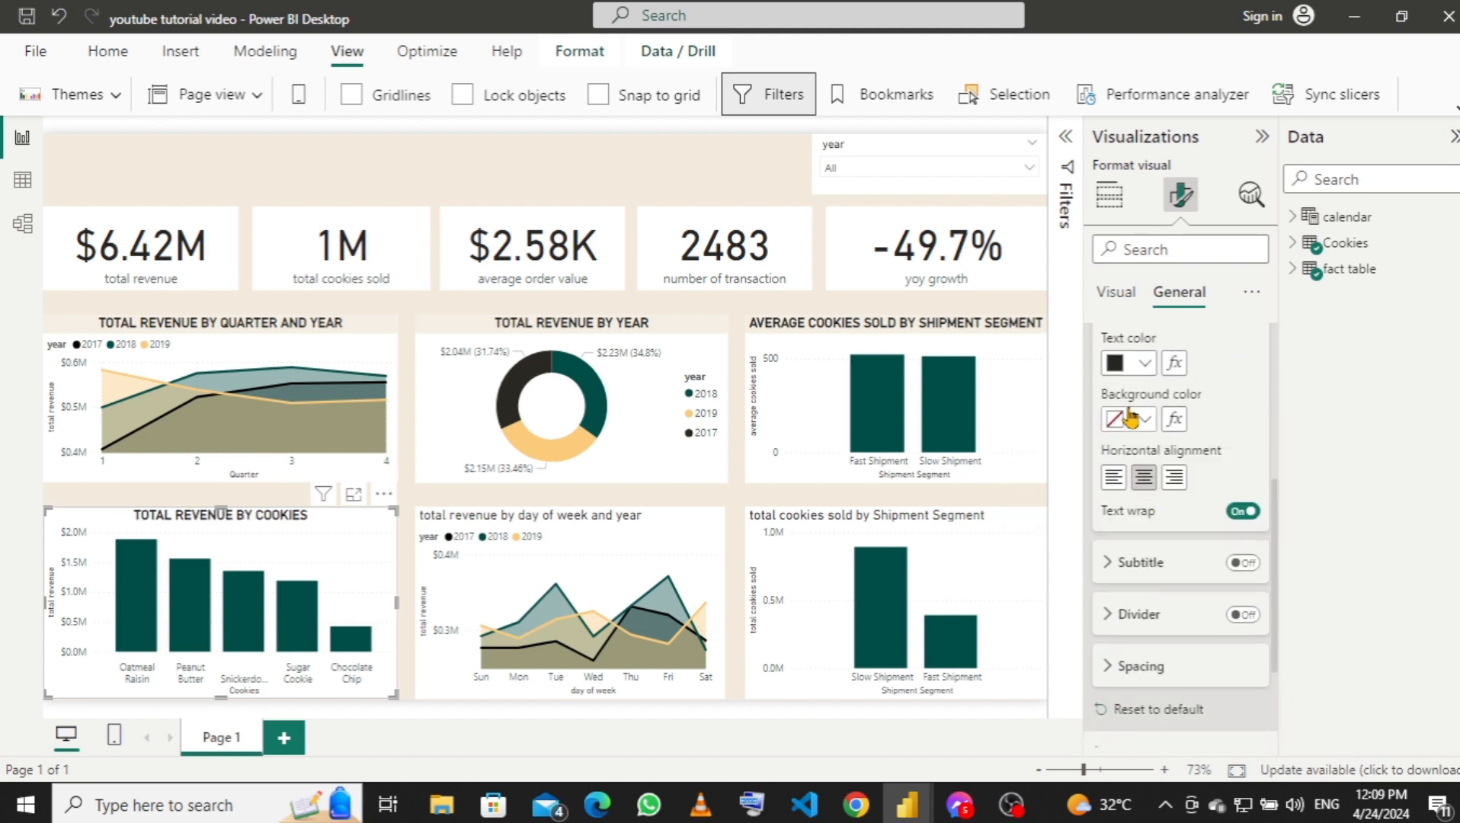
pyautogui.click(1144, 424)
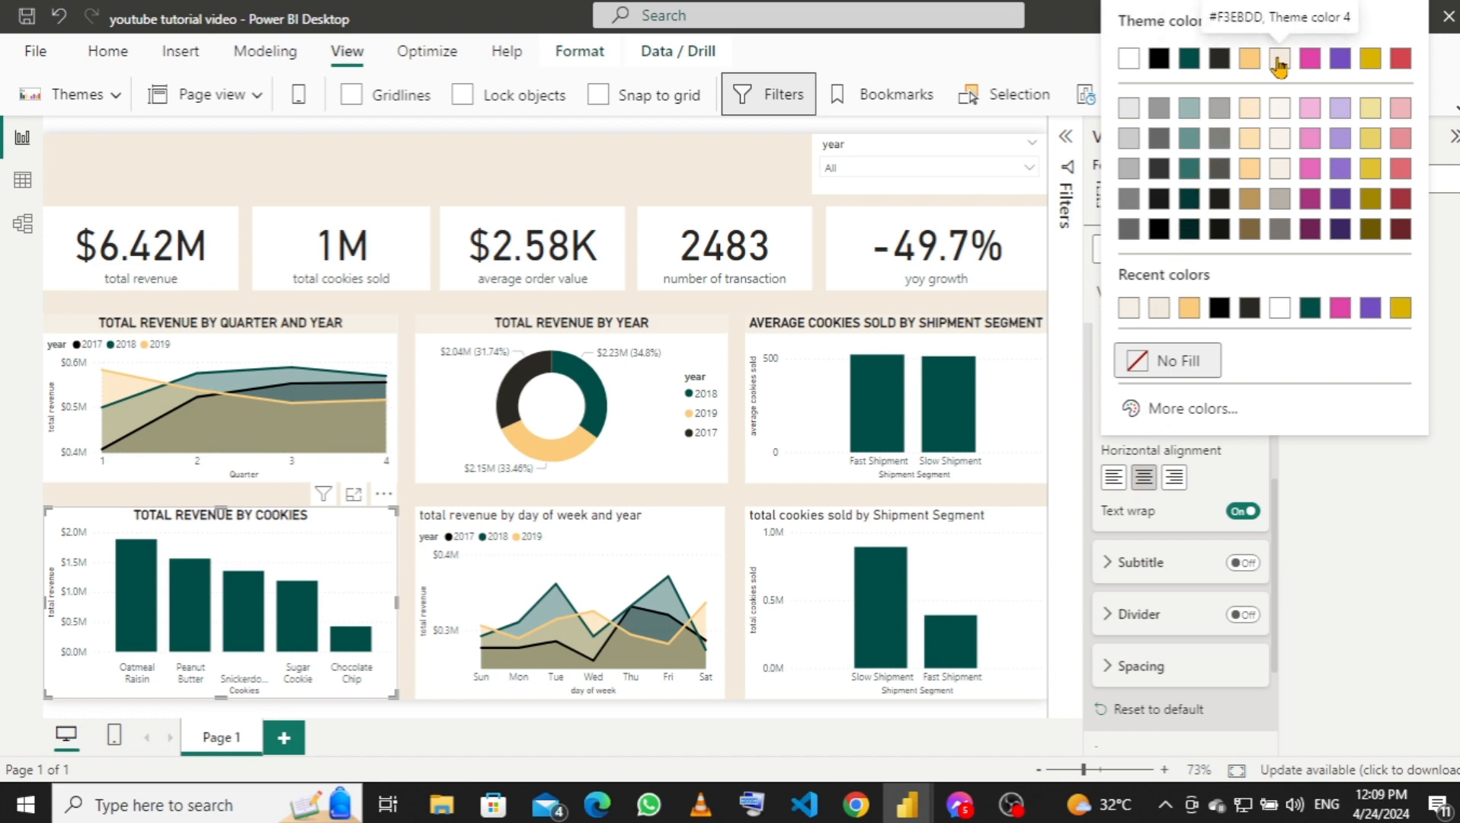
pyautogui.click(1129, 309)
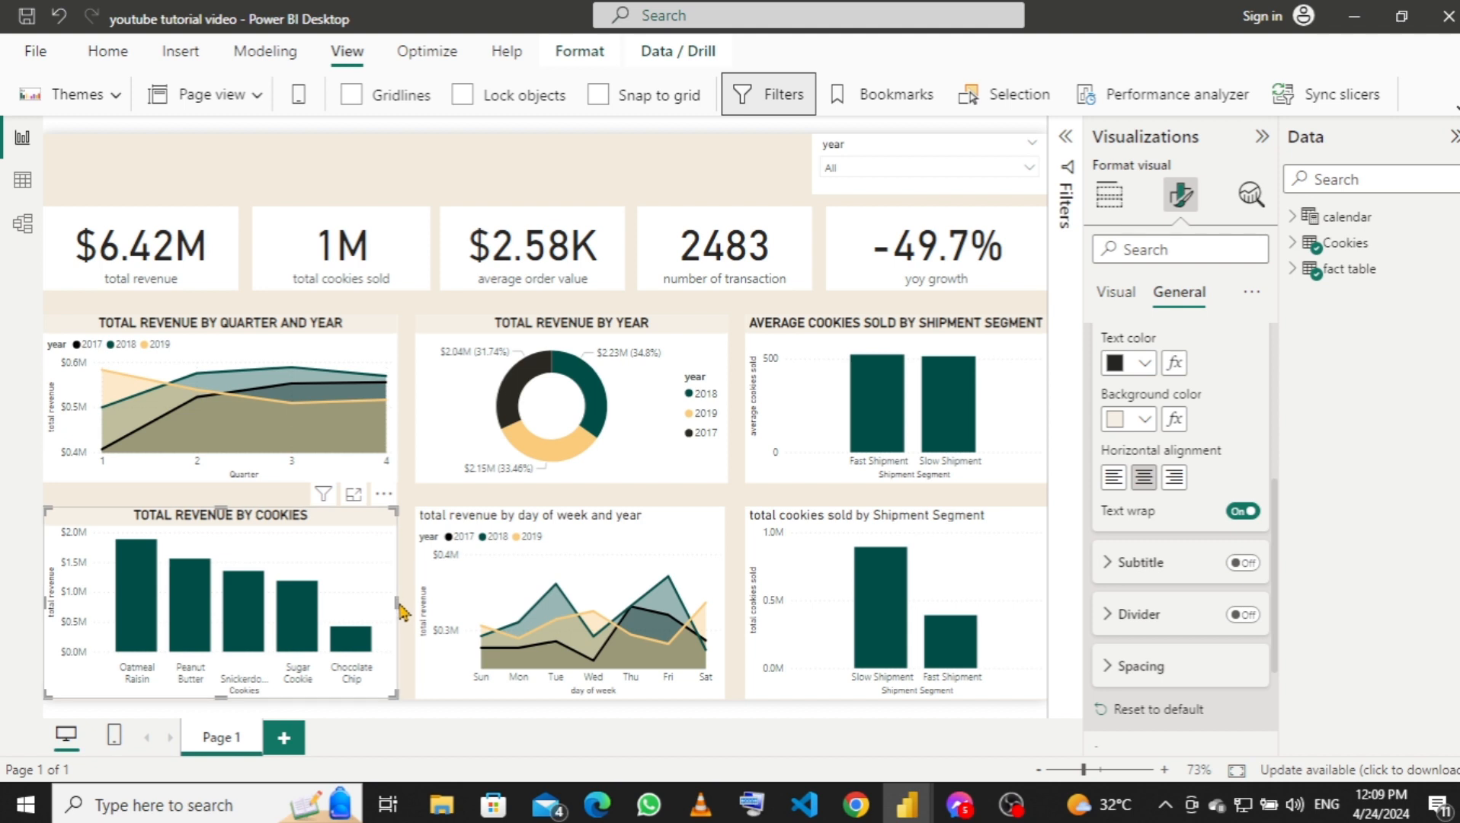
# Replace the title of the day of week and year chart with the uppercase text TOTAL REVENUE BY DAY OF WEEK AND YEAR.
pyautogui.click(657, 523)
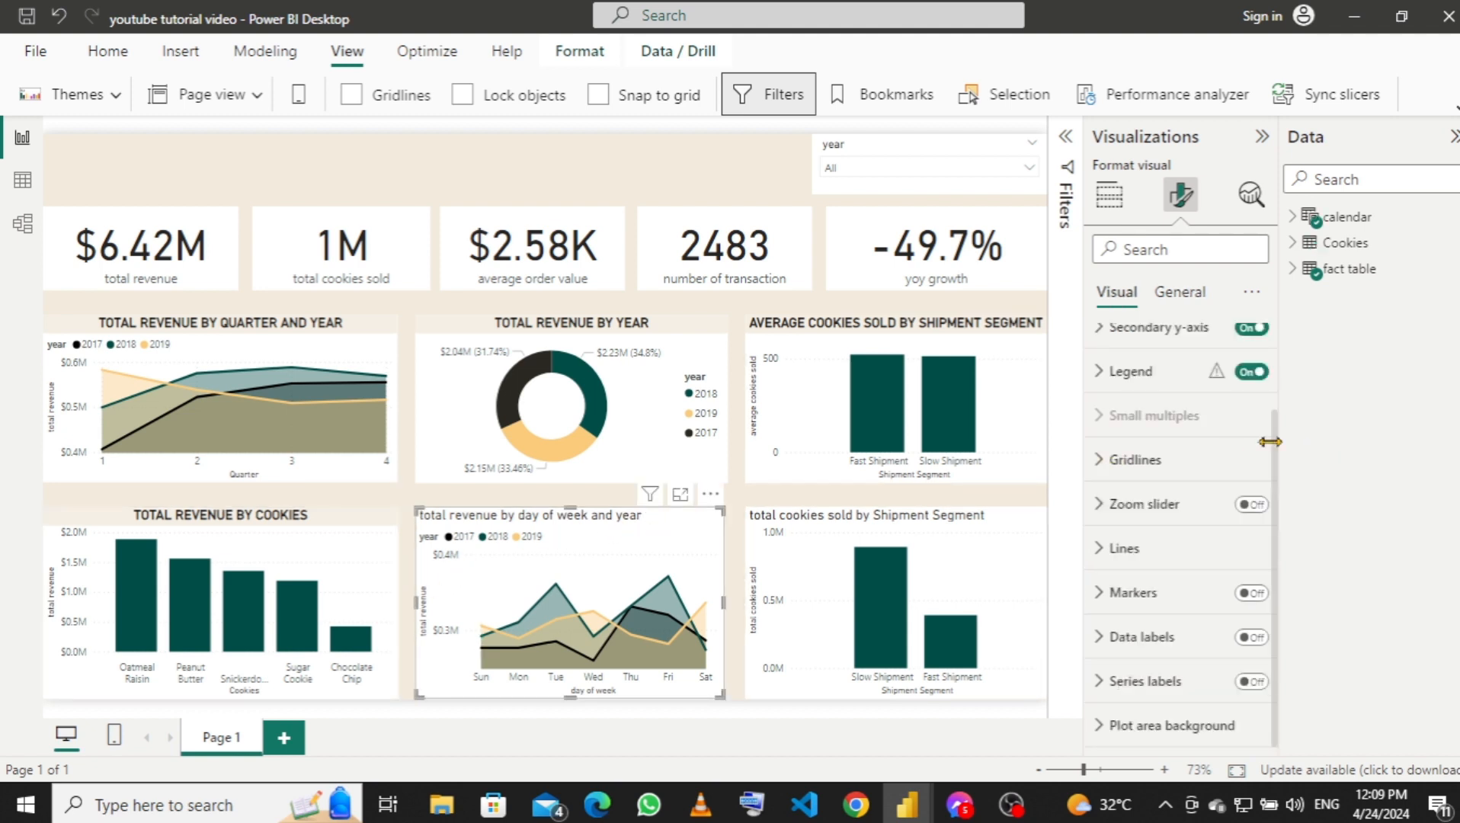
pyautogui.click(1183, 292)
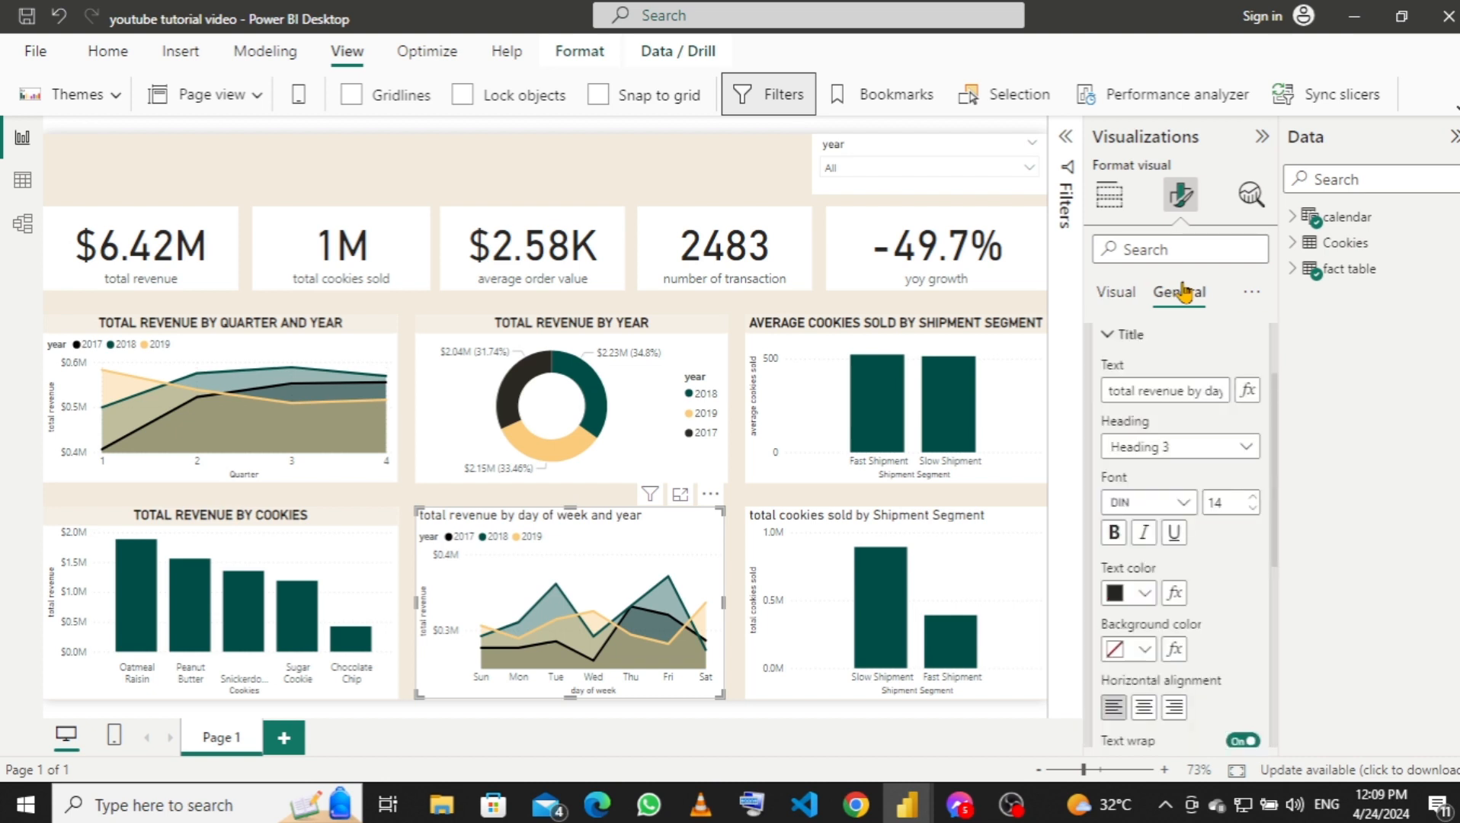
pyautogui.click(1205, 391)
pyautogui.press('Right')
pyautogui.press('Right')
pyautogui.press('Right')
pyautogui.press('Right')
pyautogui.press('Right')
pyautogui.press('Right')
pyautogui.press('Right')
pyautogui.press('Right')
pyautogui.press('Right')
pyautogui.press('Right')
pyautogui.press('Right')
pyautogui.press('Right')
pyautogui.press('Right')
pyautogui.press('Right')
pyautogui.press('Right')
pyautogui.press('Right')
pyautogui.press('Right')
pyautogui.press('Right')
pyautogui.press('Right')
pyautogui.press('Right')
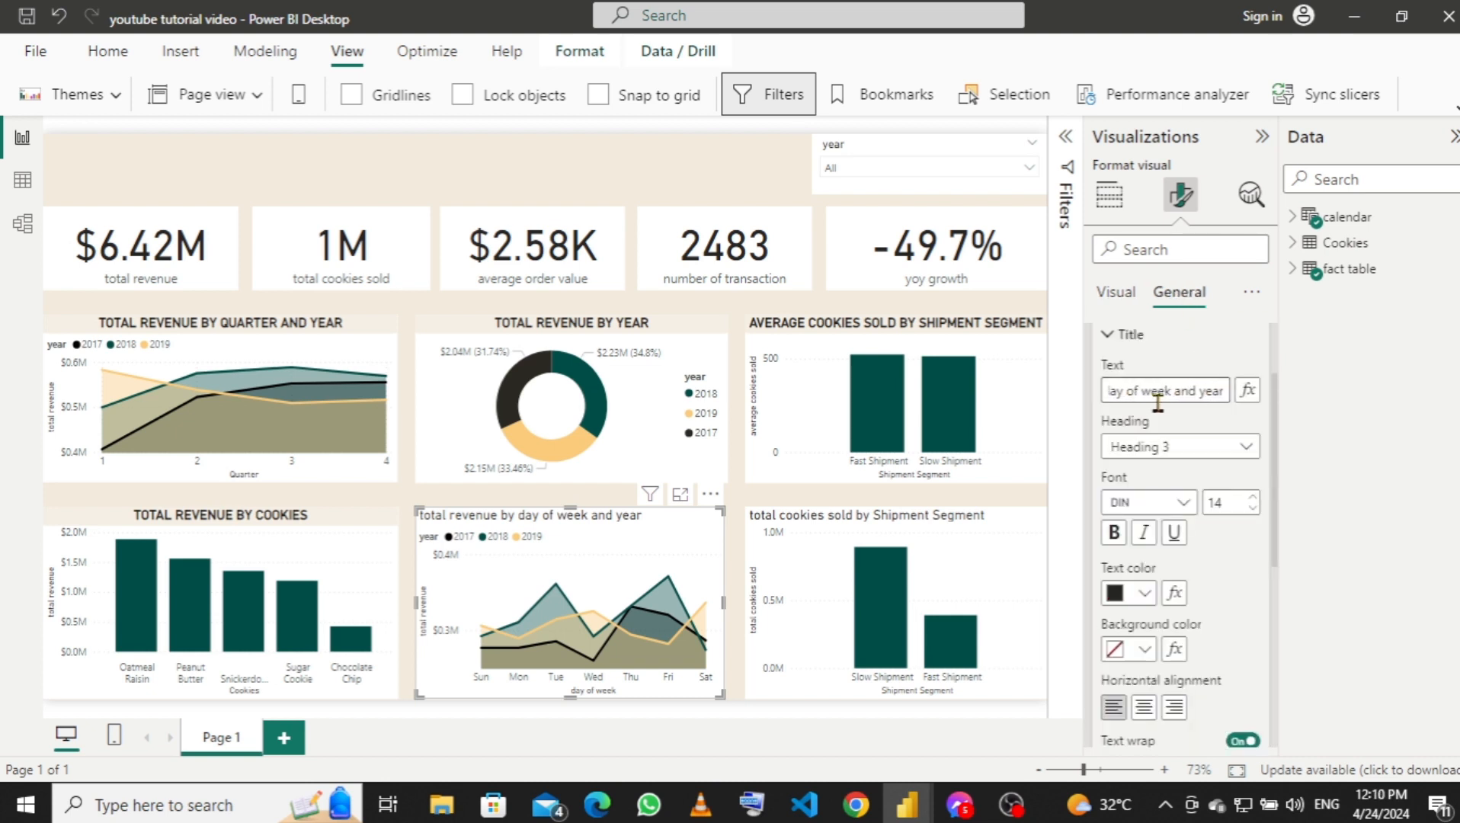
pyautogui.press('Right')
pyautogui.write('TOTAL REVEN')
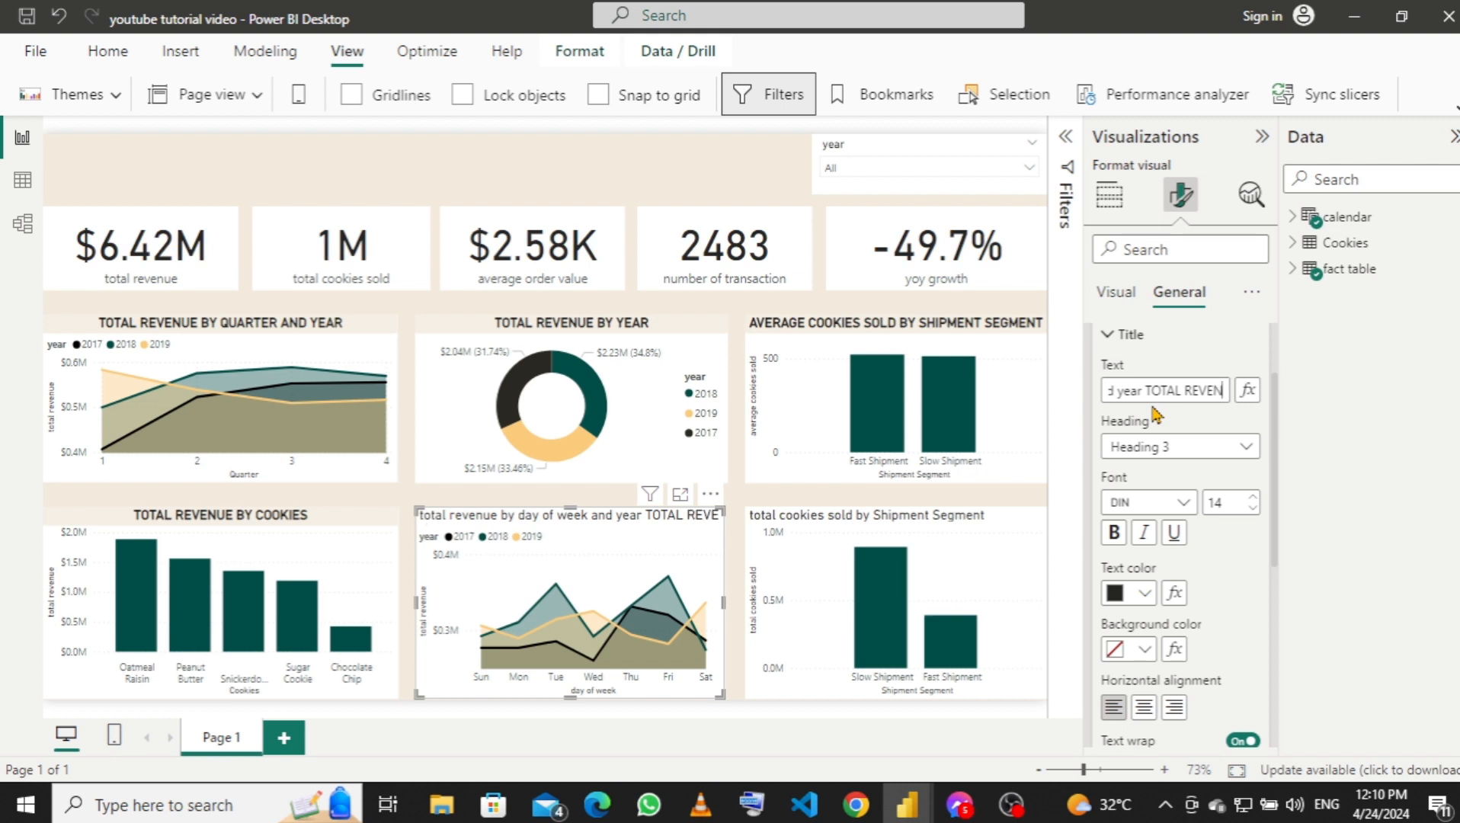
pyautogui.write('UE')
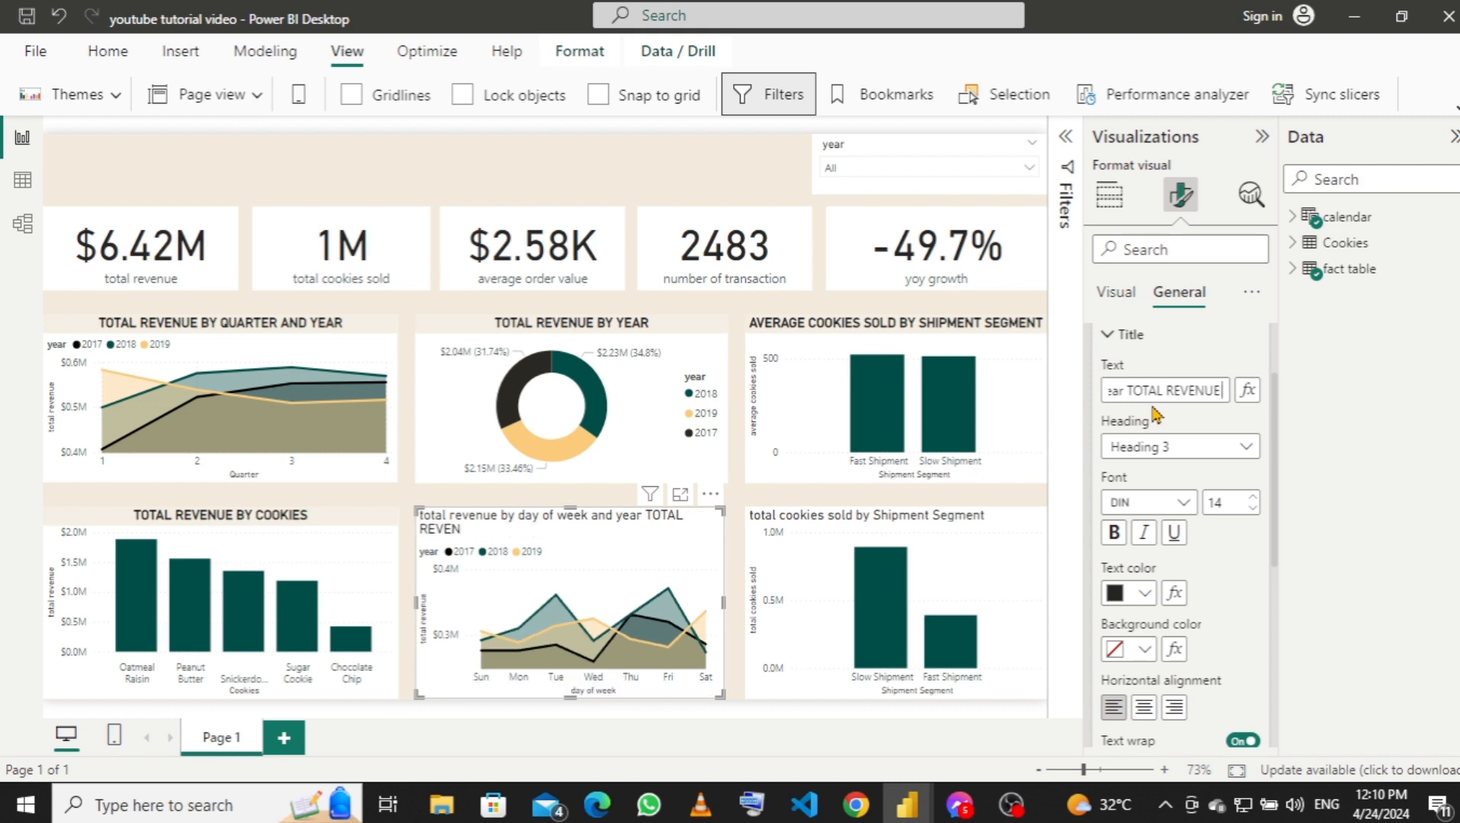
pyautogui.write(' BY')
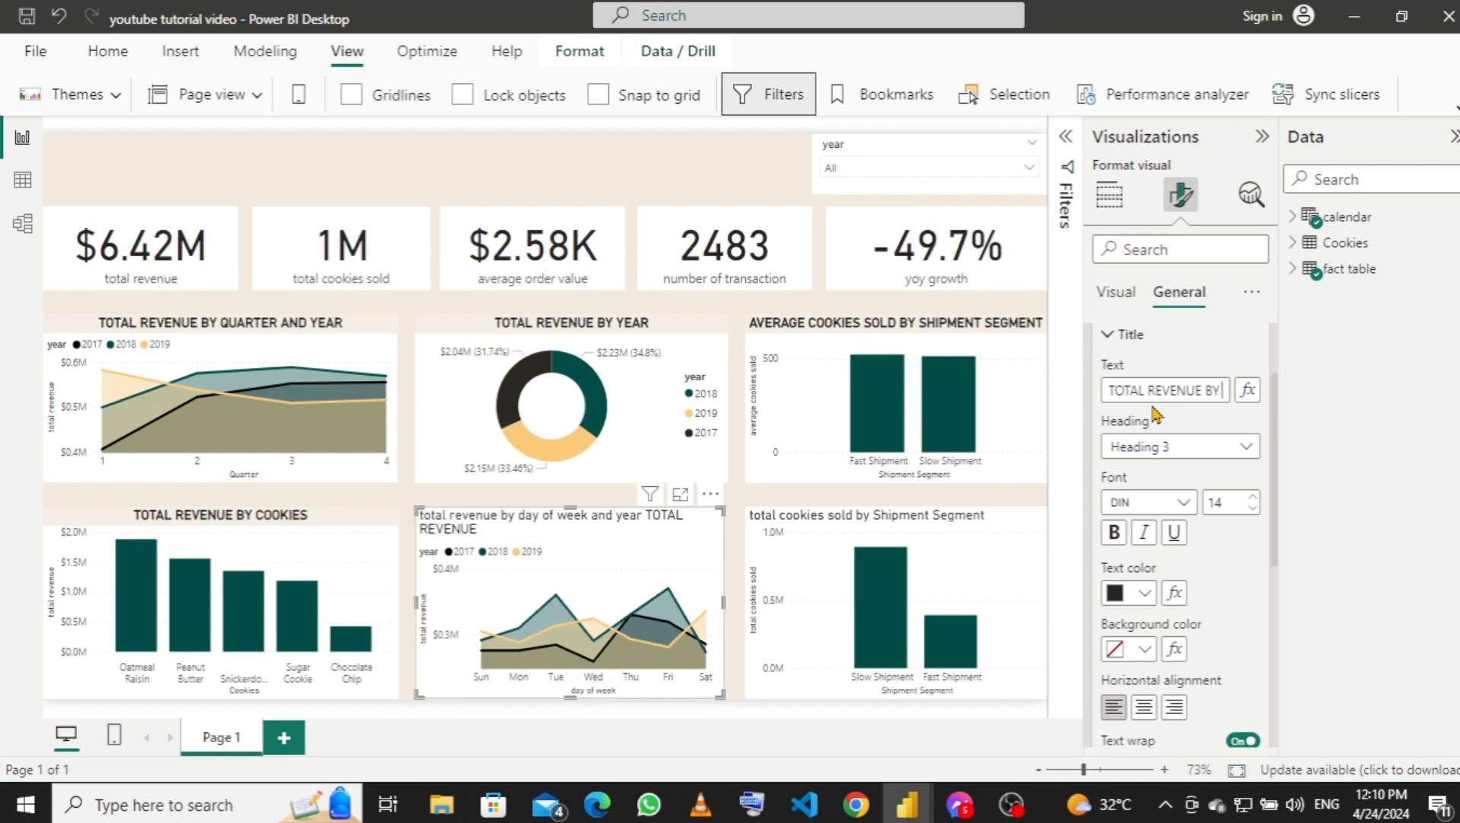
pyautogui.write(' DAY')
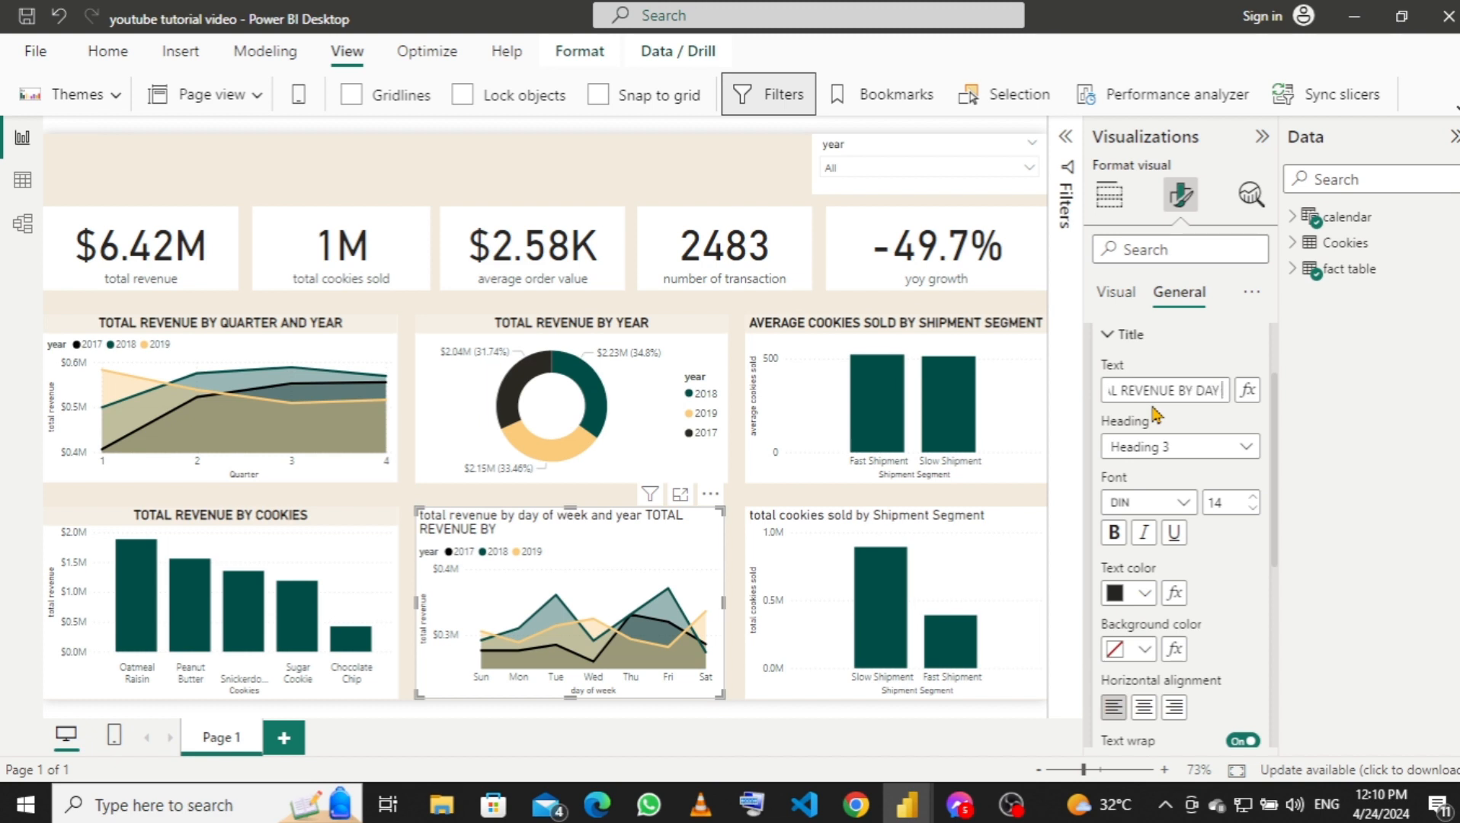
pyautogui.write(' OF WEEK')
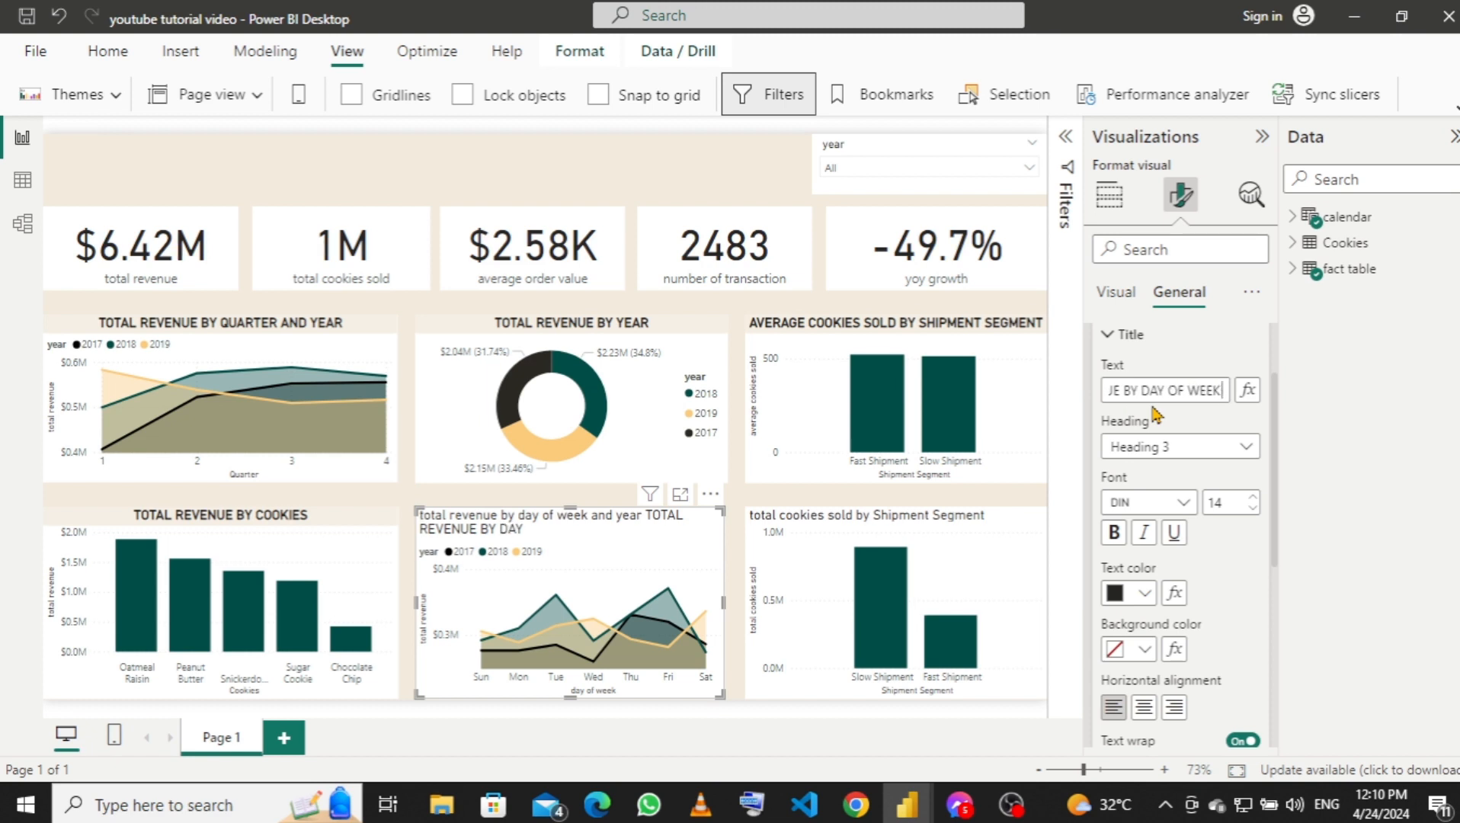
pyautogui.write(' AND')
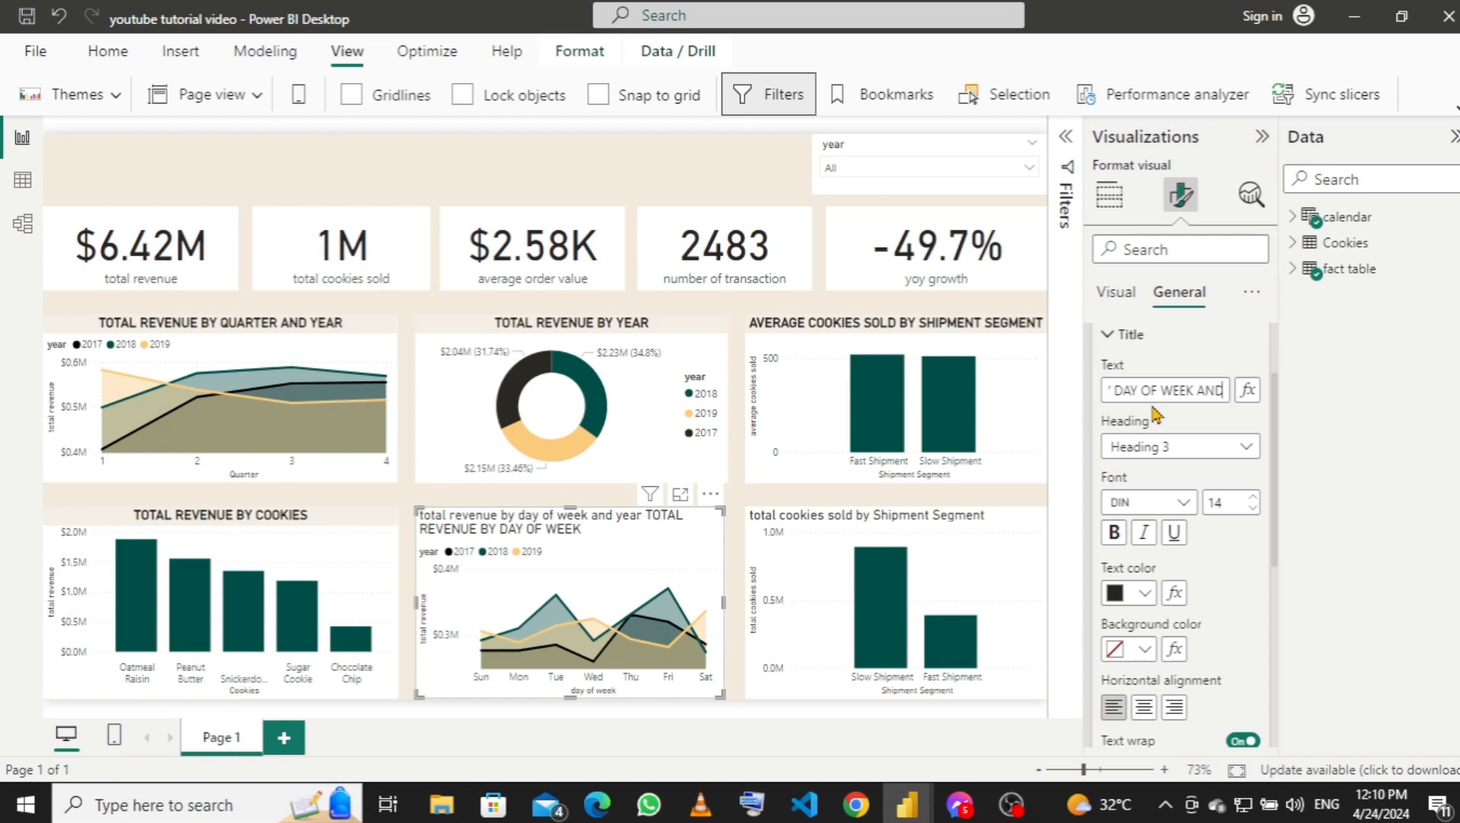
pyautogui.write(' YEAR')
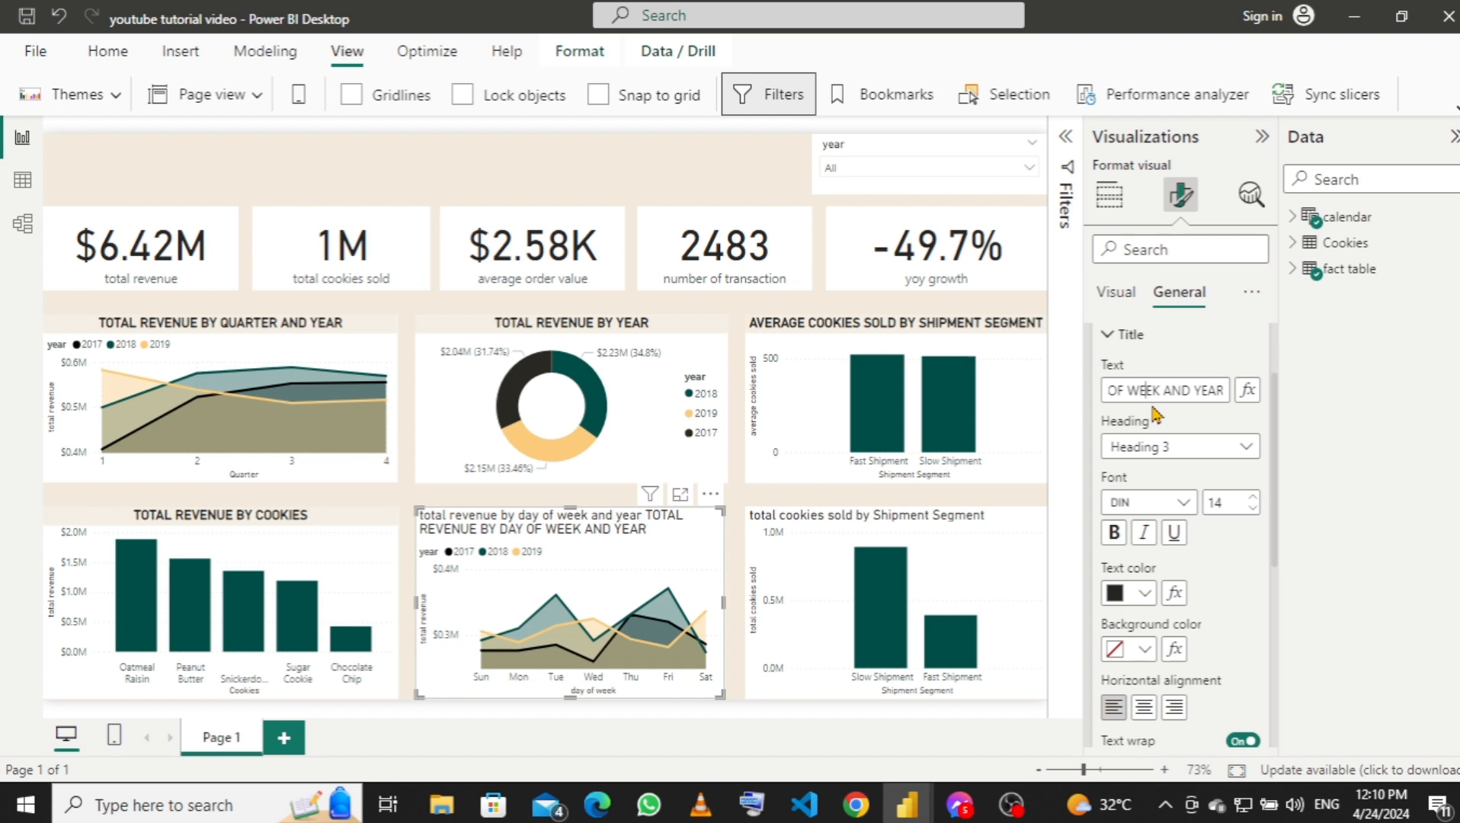
pyautogui.press('Left')
pyautogui.press('Left')
pyautogui.press('Left')
pyautogui.press('Left')
pyautogui.press('Left')
pyautogui.press('Left')
pyautogui.press('Left')
pyautogui.press('Left')
pyautogui.press('Left')
pyautogui.press('Left')
pyautogui.press('Left')
pyautogui.press('Left')
pyautogui.press('Left')
pyautogui.press('Left')
pyautogui.press('Left')
pyautogui.press('Left')
pyautogui.press('Left')
pyautogui.press('Left')
pyautogui.press('Left')
pyautogui.press('Left')
pyautogui.moveTo(1135, 391); pyautogui.dragTo(1086, 390)
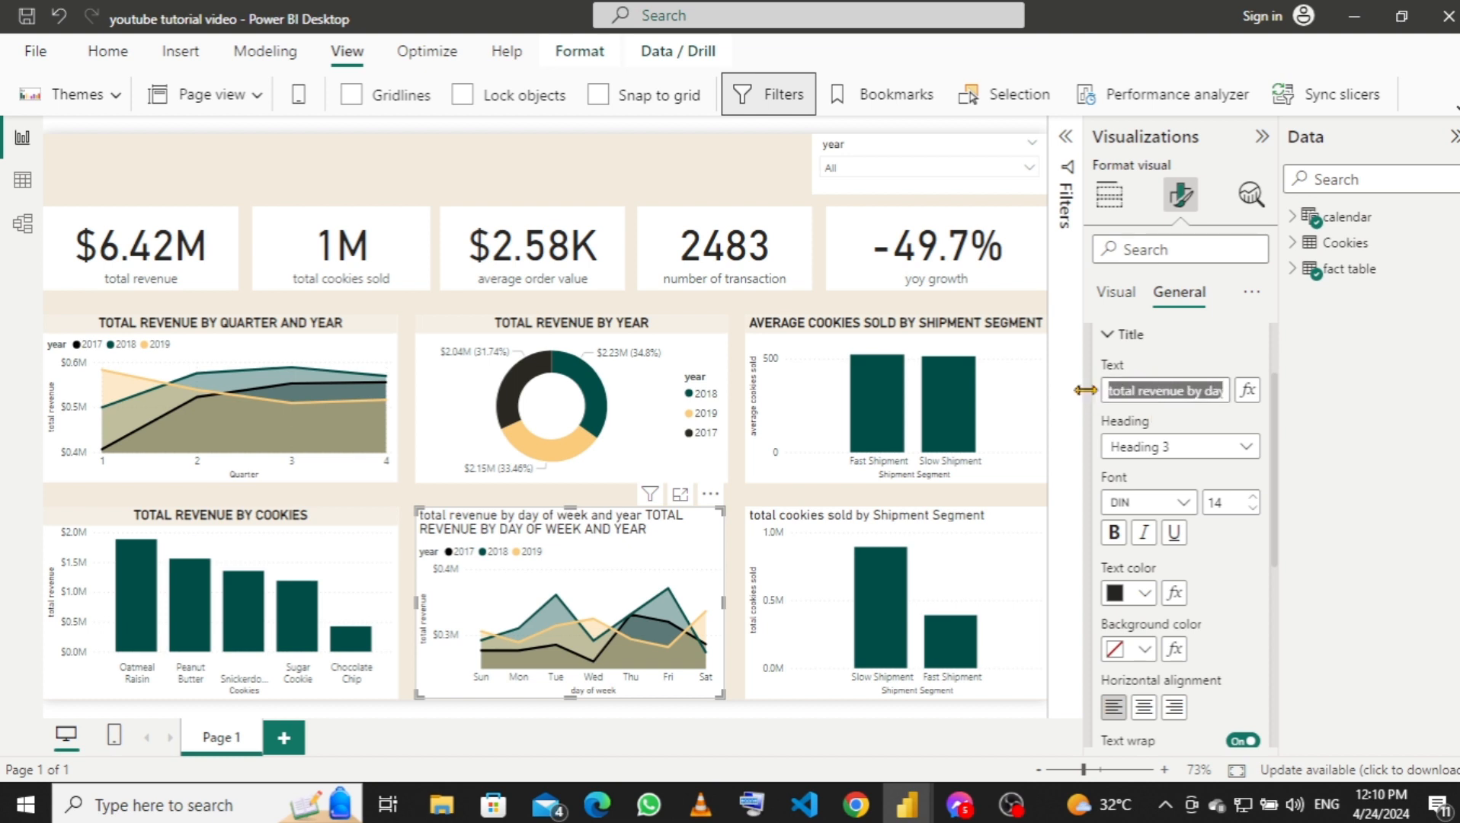
pyautogui.press('BackSpace')
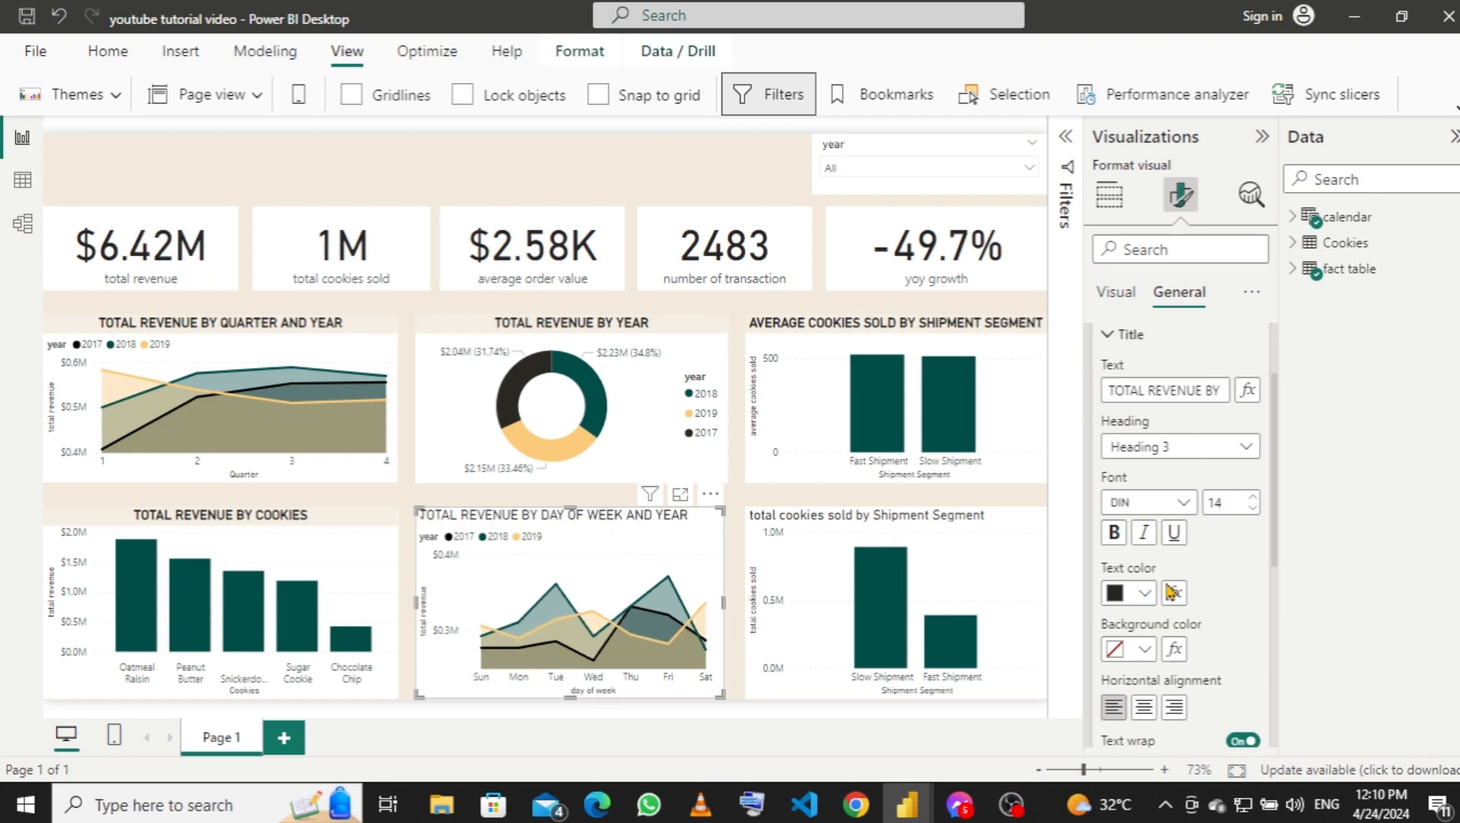
# Give the day of week and year chart's title the most recently used light beige background and centre it horizontally.
pyautogui.click(1145, 653)
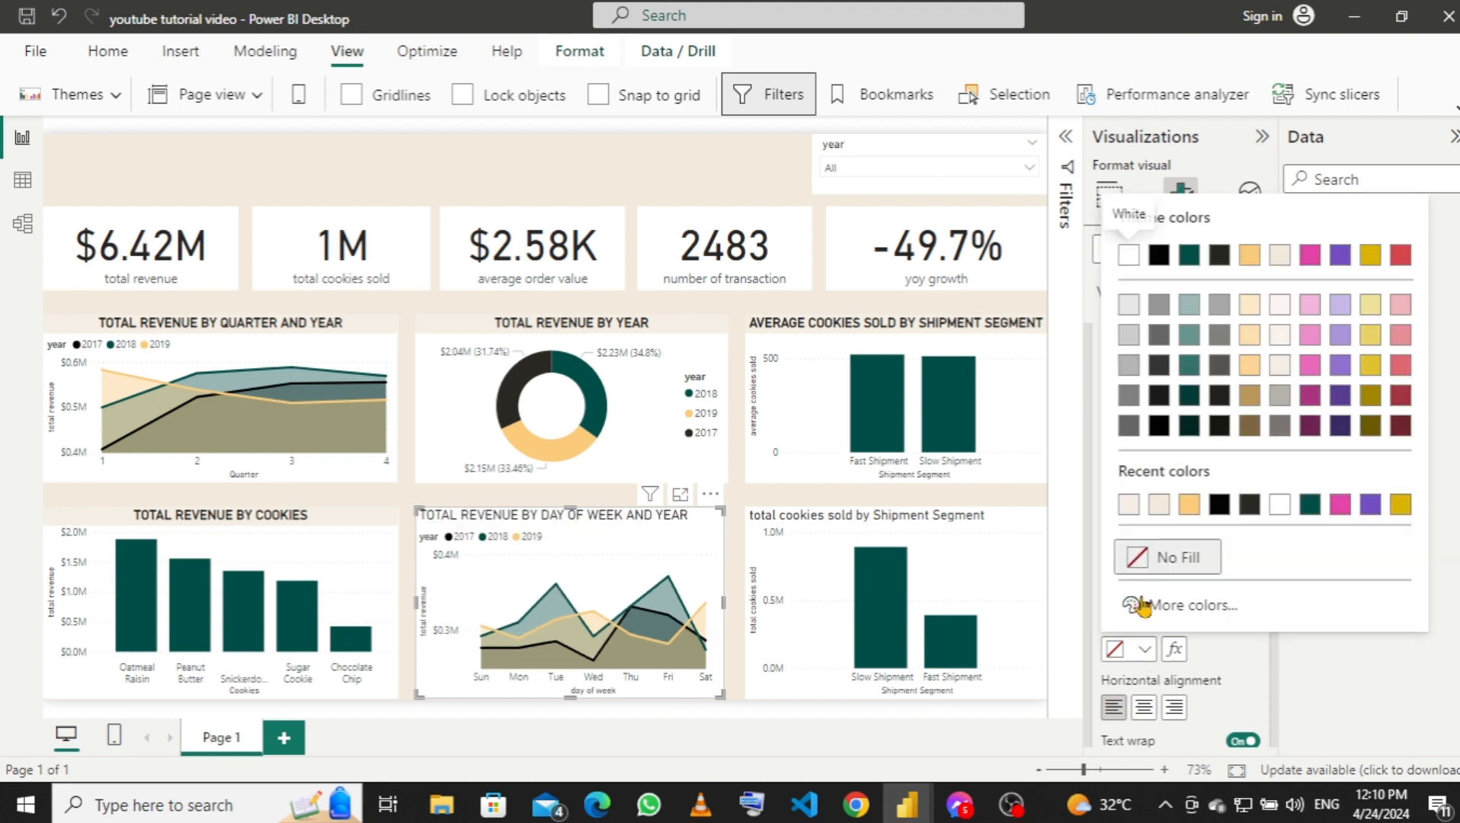
pyautogui.click(1129, 504)
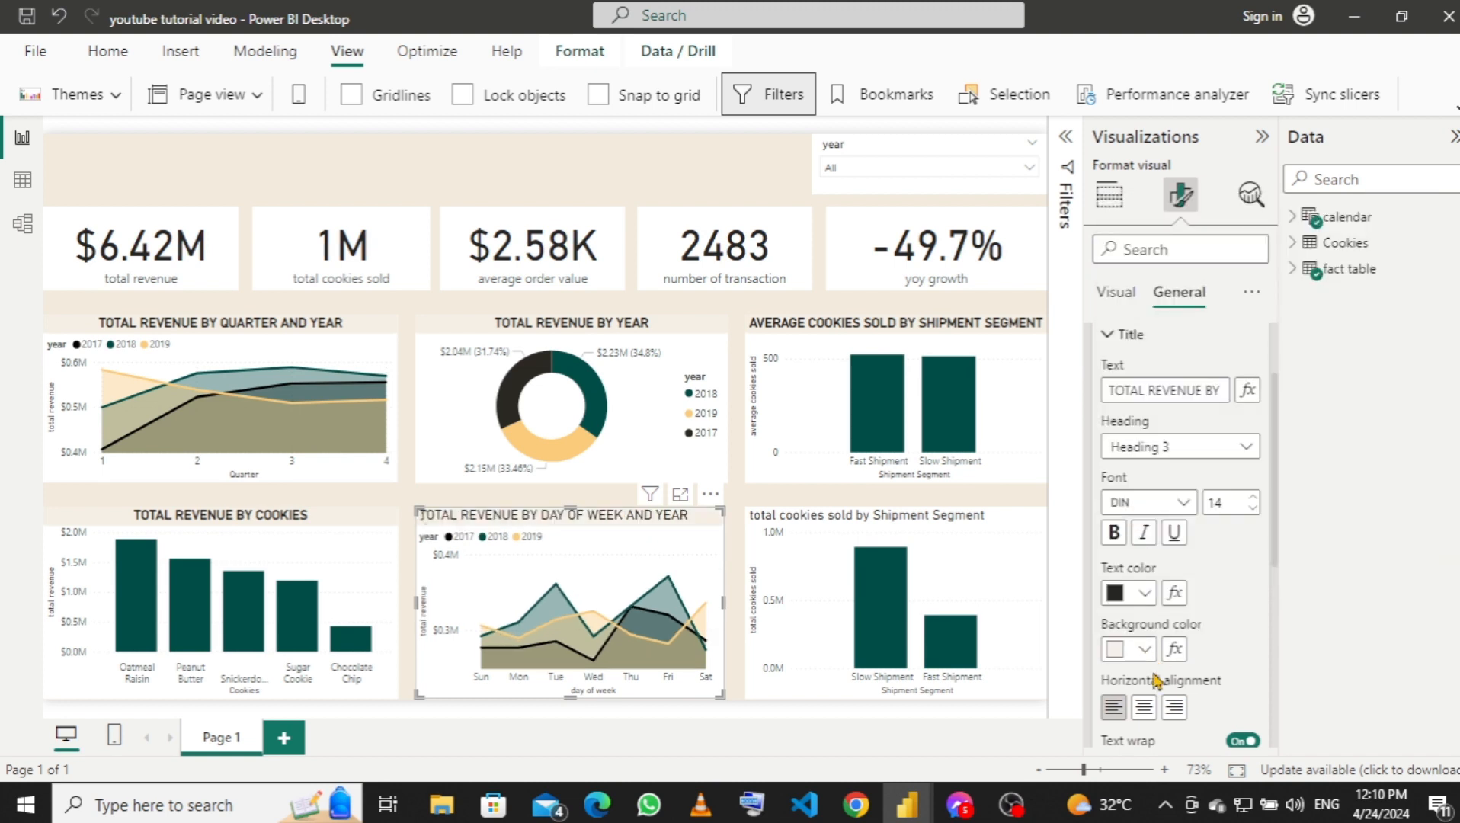
pyautogui.click(1144, 709)
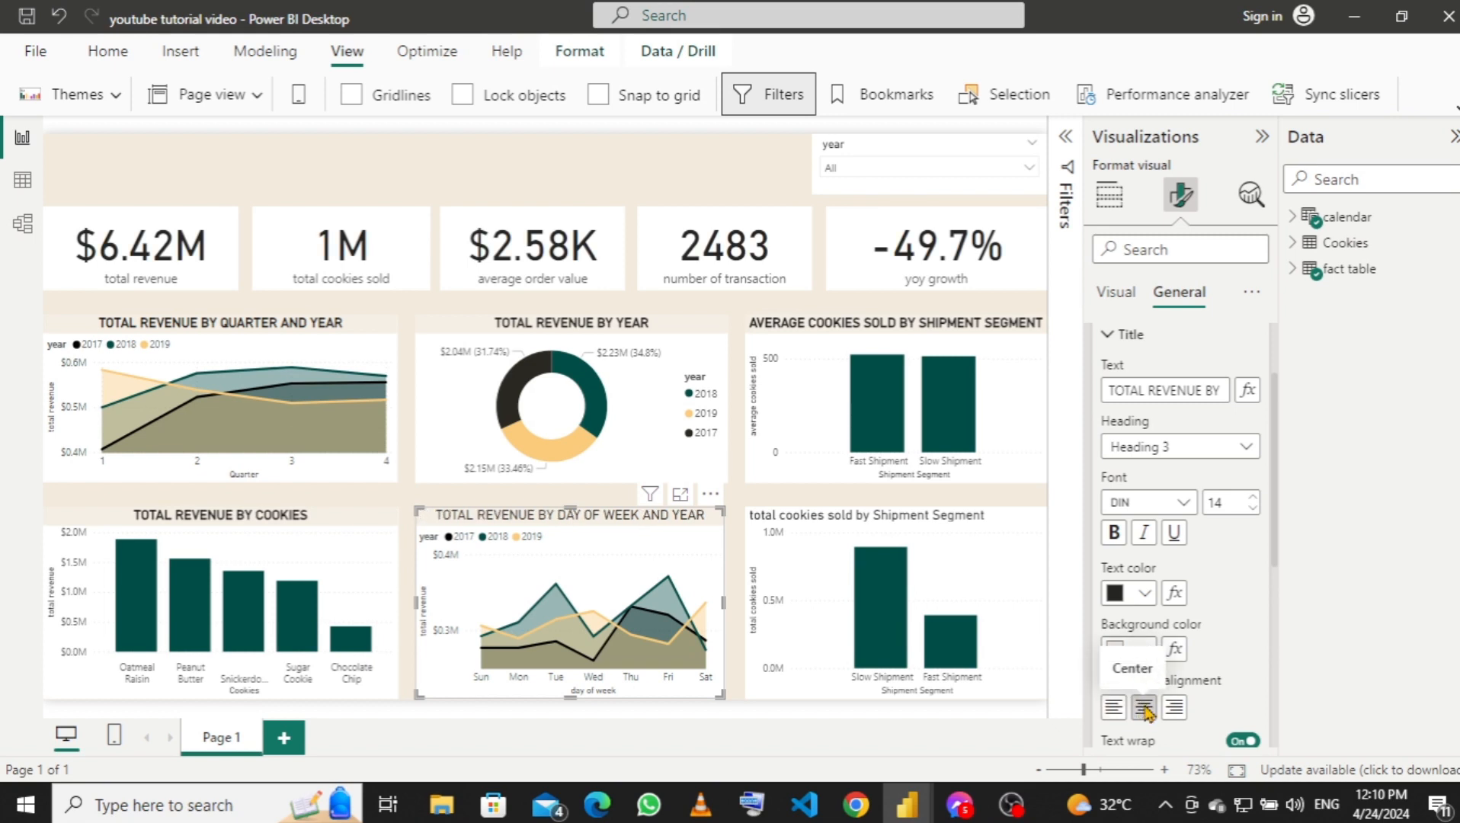
pyautogui.click(1014, 581)
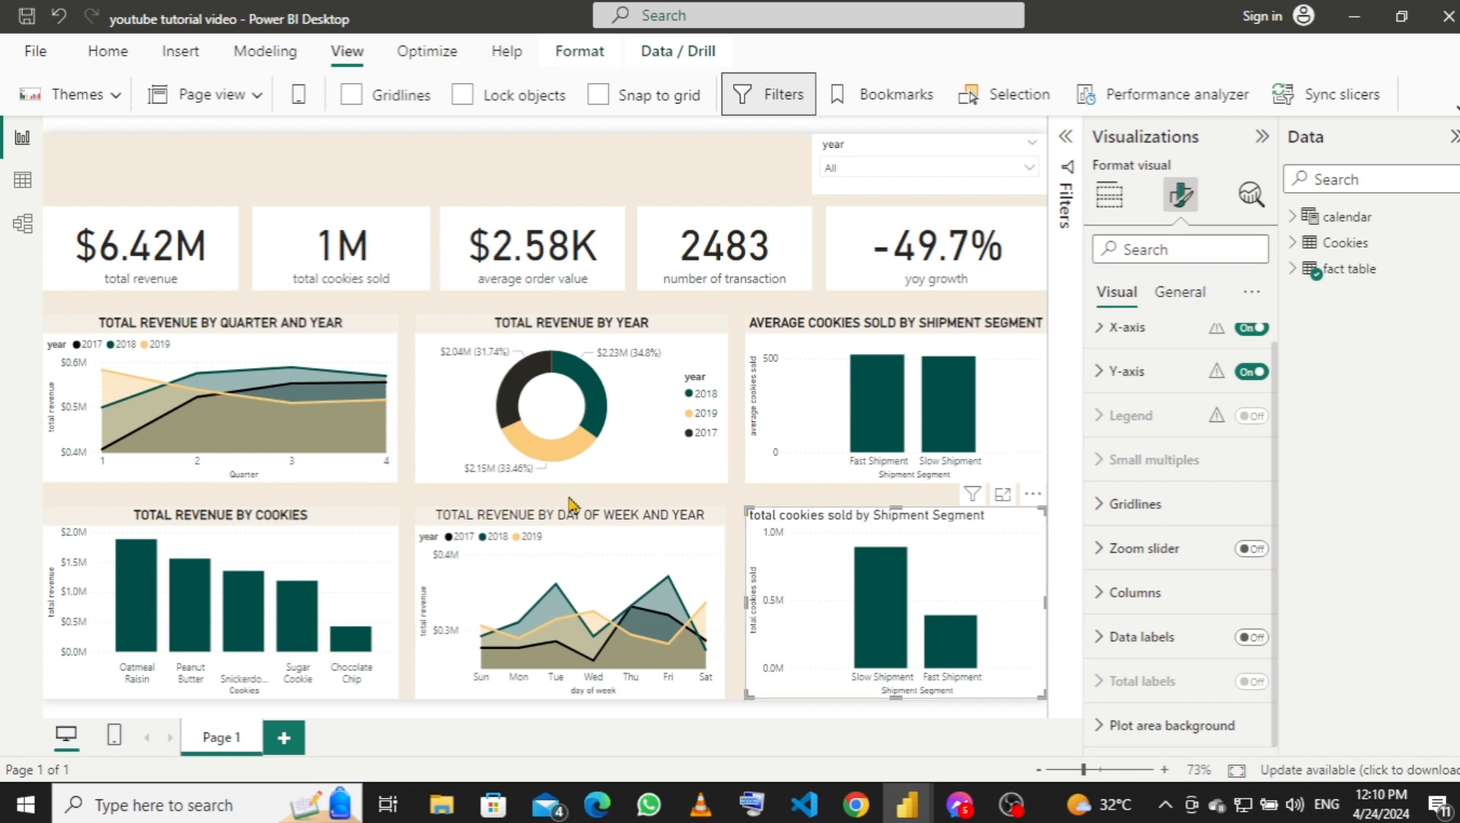
# Make the title of the total revenue by day of week and year chart bold.
pyautogui.click(673, 540)
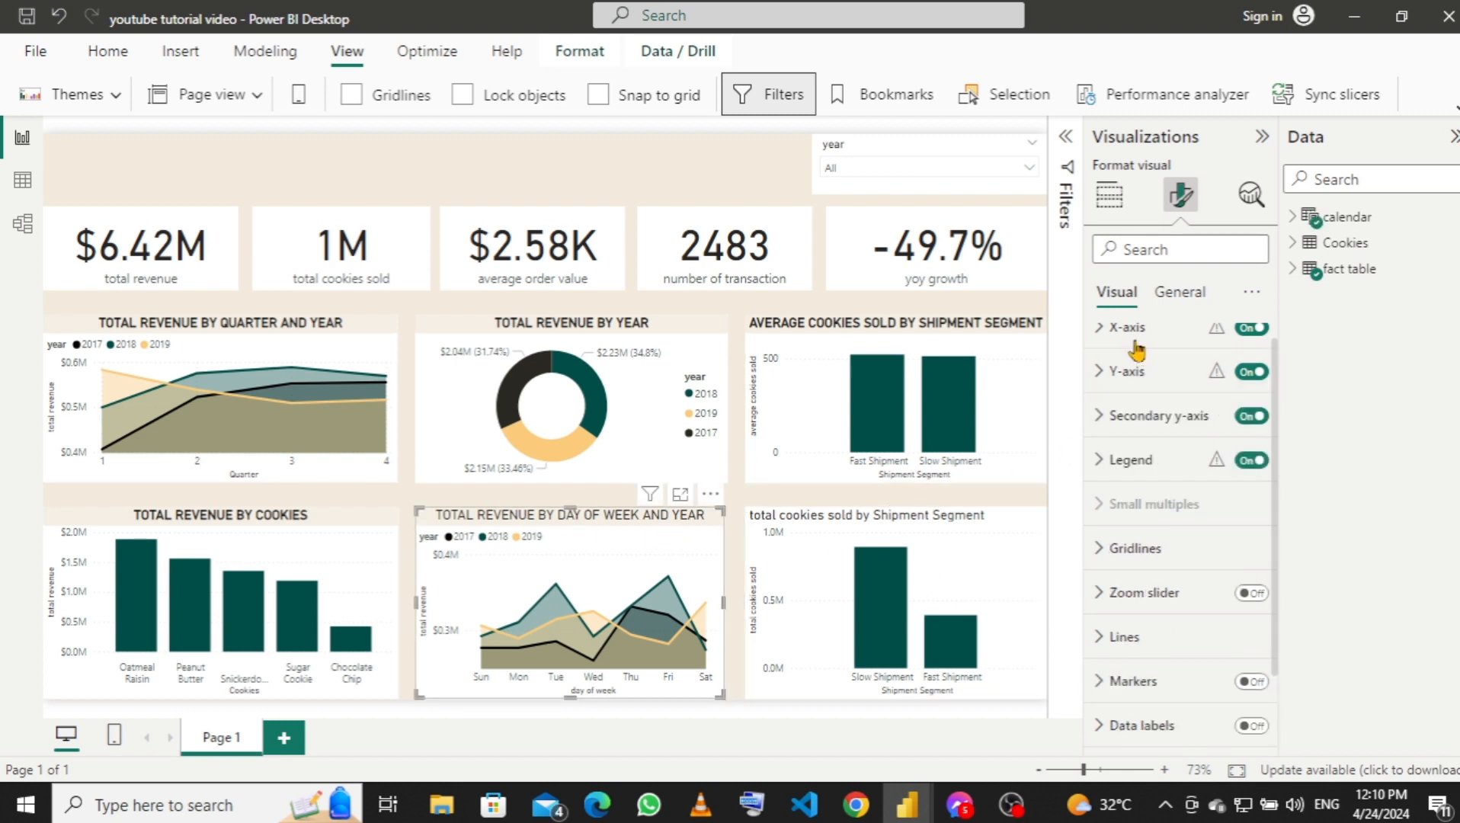
pyautogui.click(1182, 291)
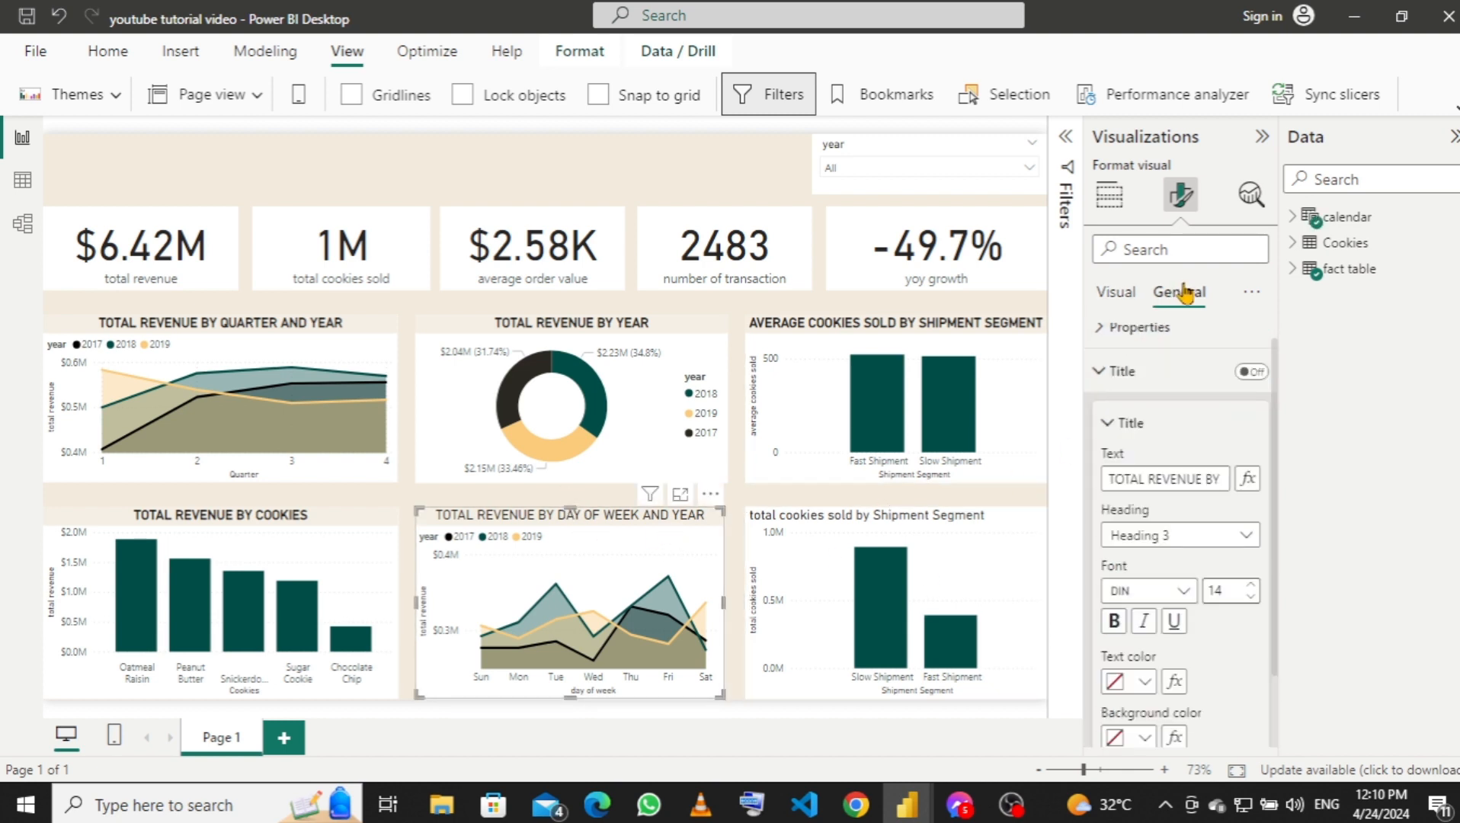
pyautogui.click(1114, 621)
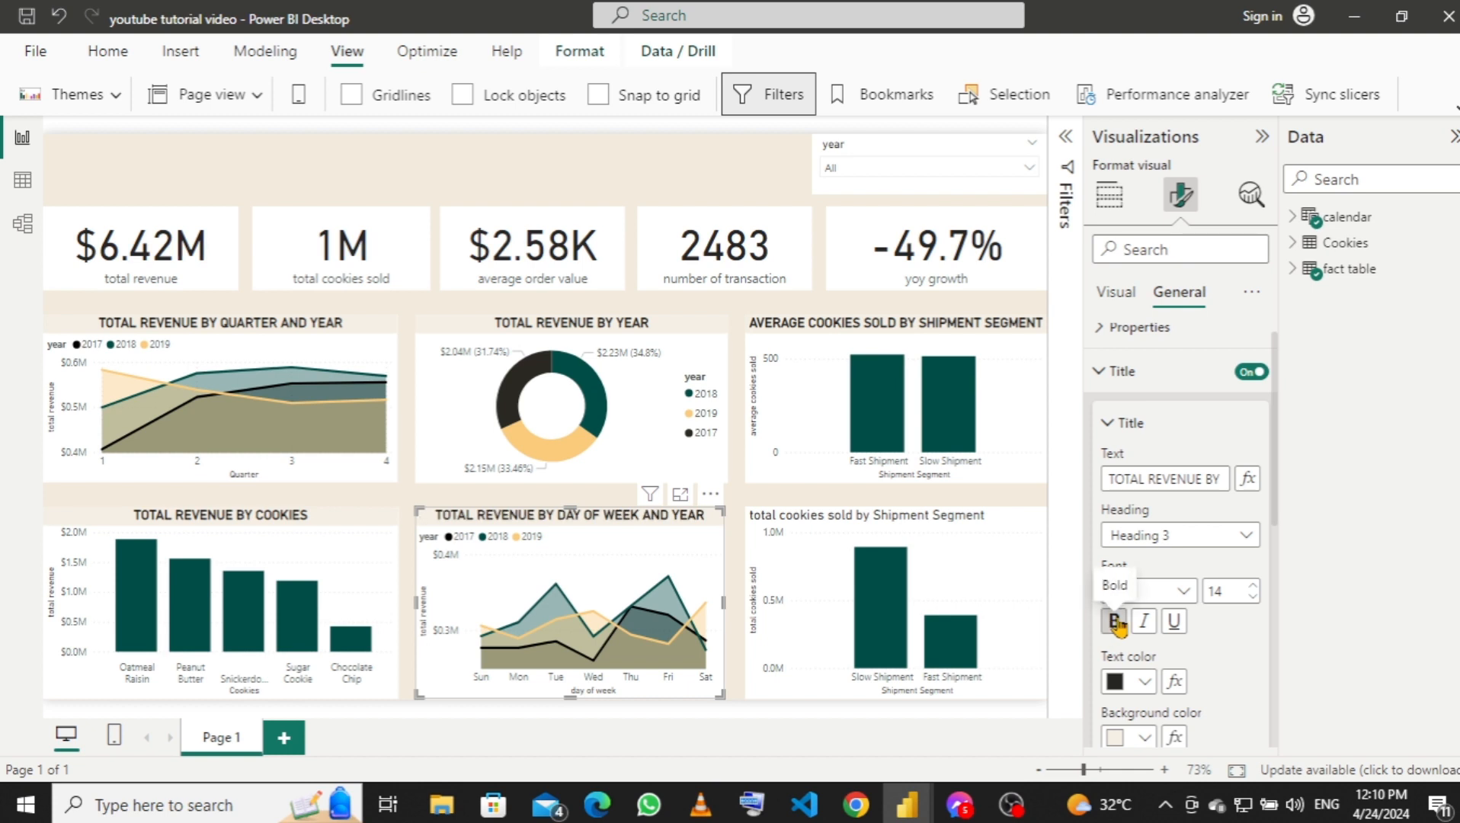
# Append the uppercase text TOTAL COOKIES SOLD BY SHIPMENT SEGMENT to the title of the total cookies sold by shipment segment chart.
pyautogui.click(998, 545)
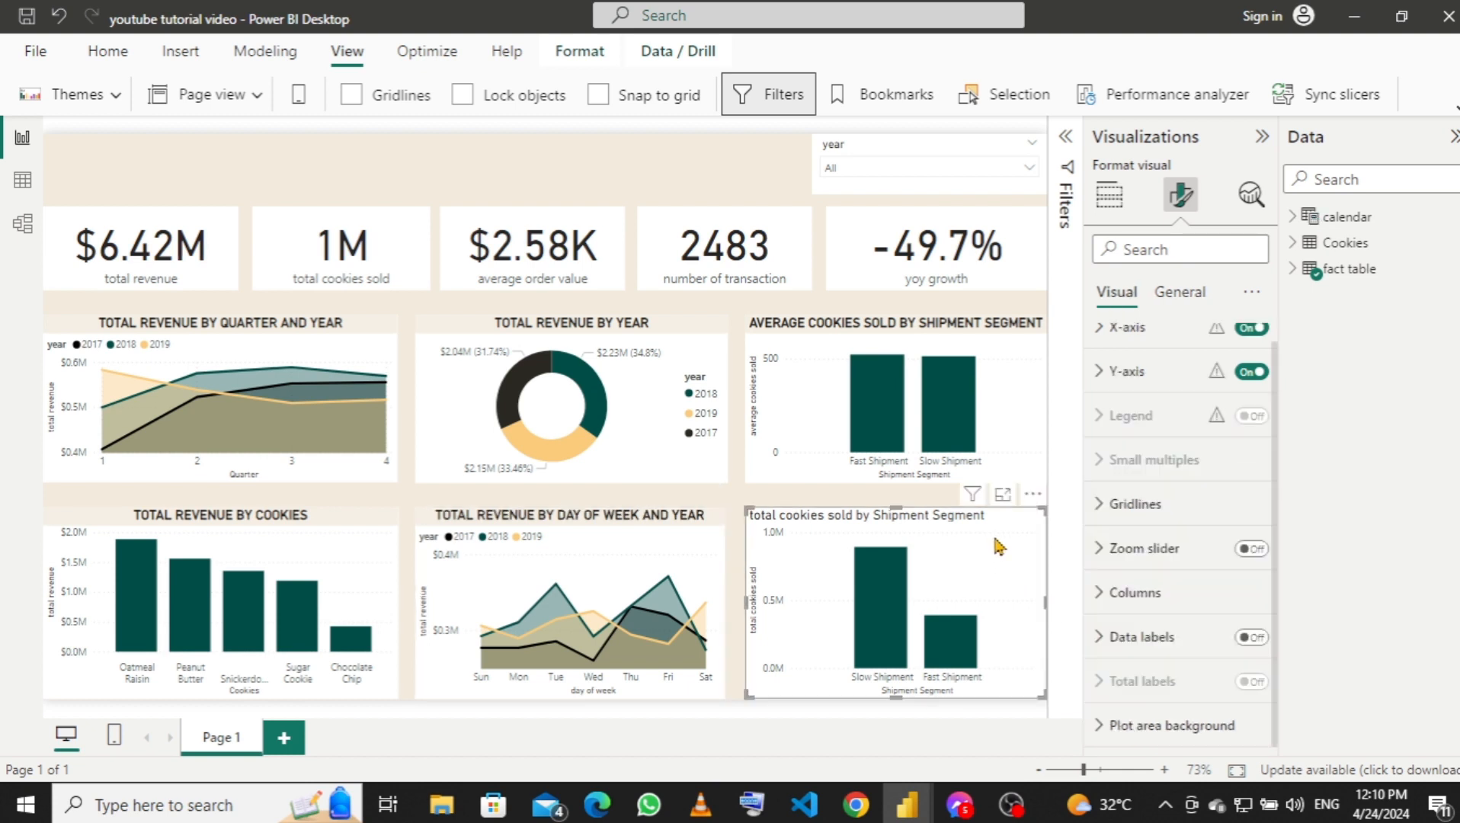
pyautogui.click(1170, 295)
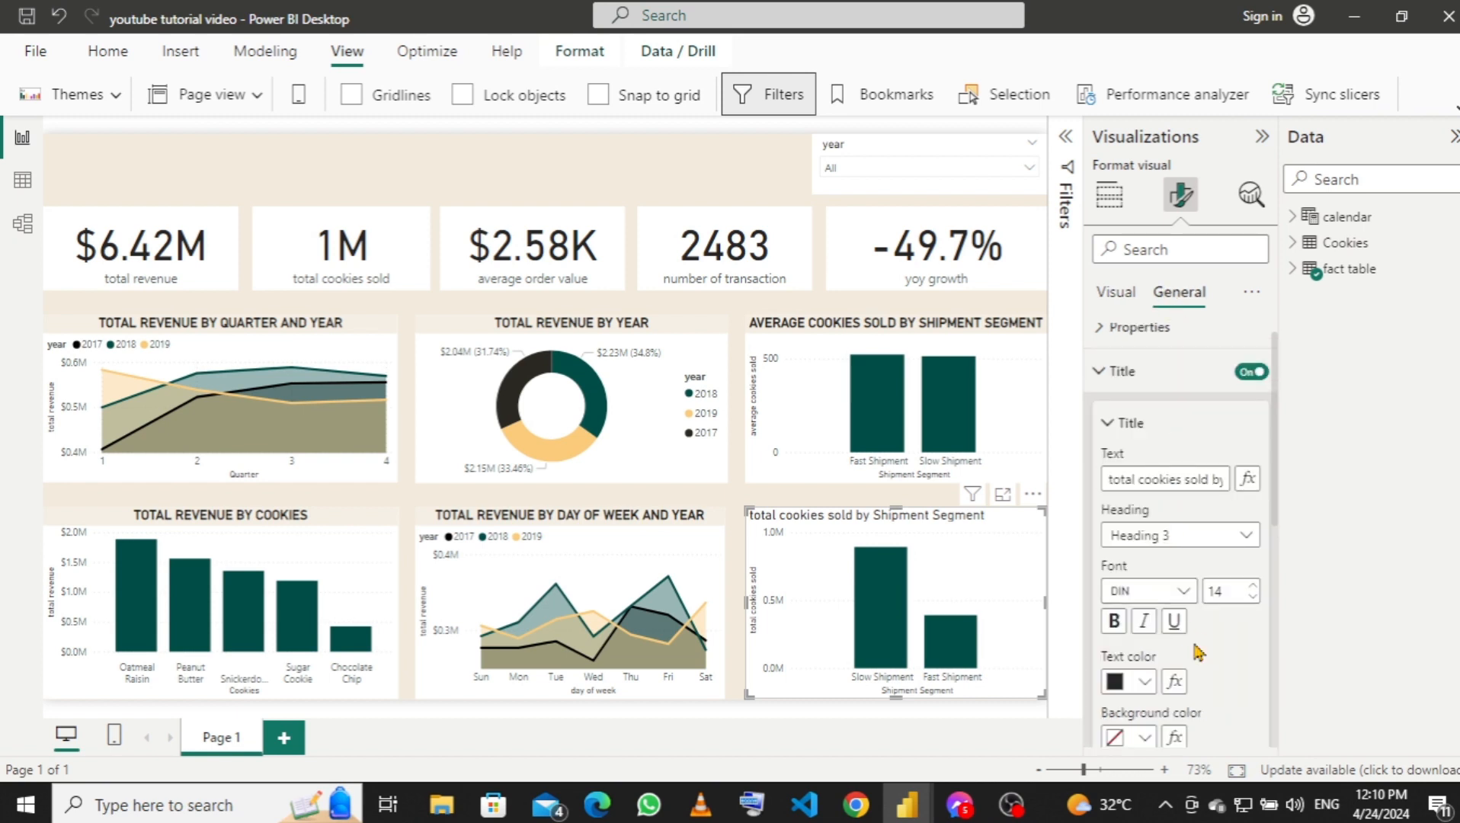
pyautogui.moveTo(1213, 477); pyautogui.dragTo(1219, 478)
pyautogui.click(1222, 478)
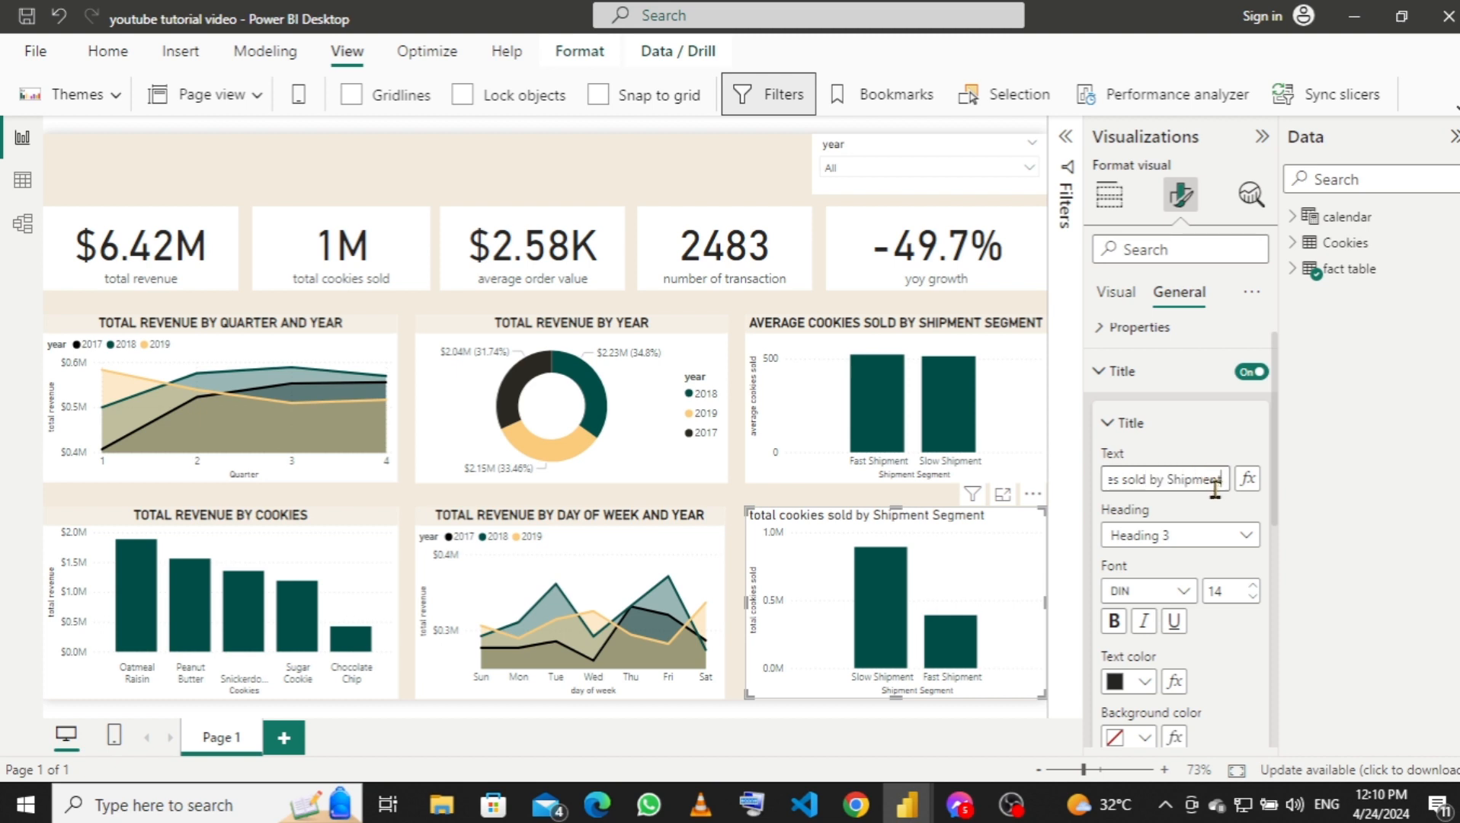
pyautogui.press('Right')
pyautogui.press('Right')
pyautogui.press('Right')
pyautogui.press('Right')
pyautogui.press('Right')
pyautogui.press('Right')
pyautogui.press('Right')
pyautogui.press('Right')
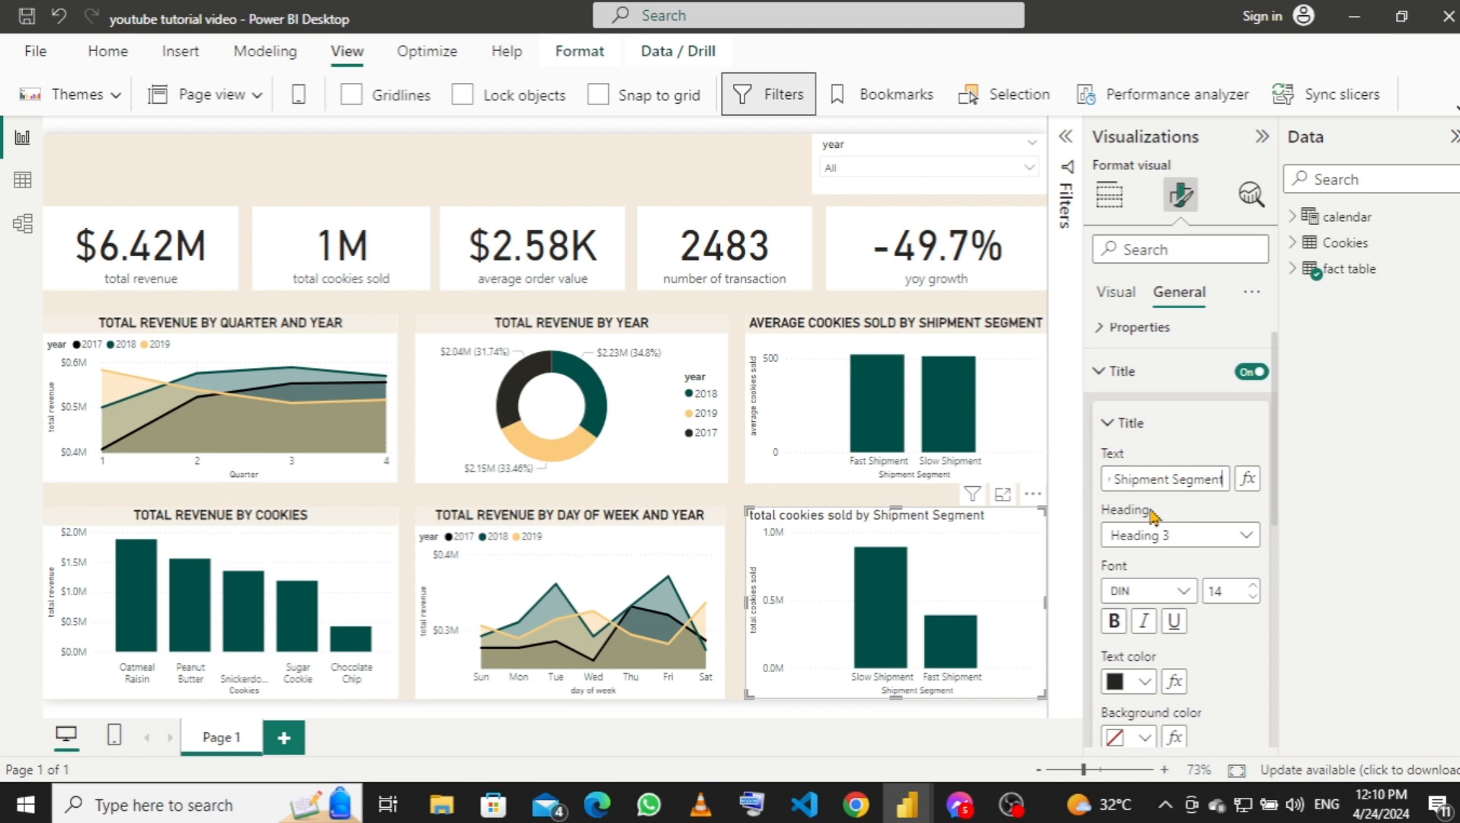
pyautogui.press('Right')
pyautogui.write('TOTA')
pyautogui.moveTo(1133, 512)
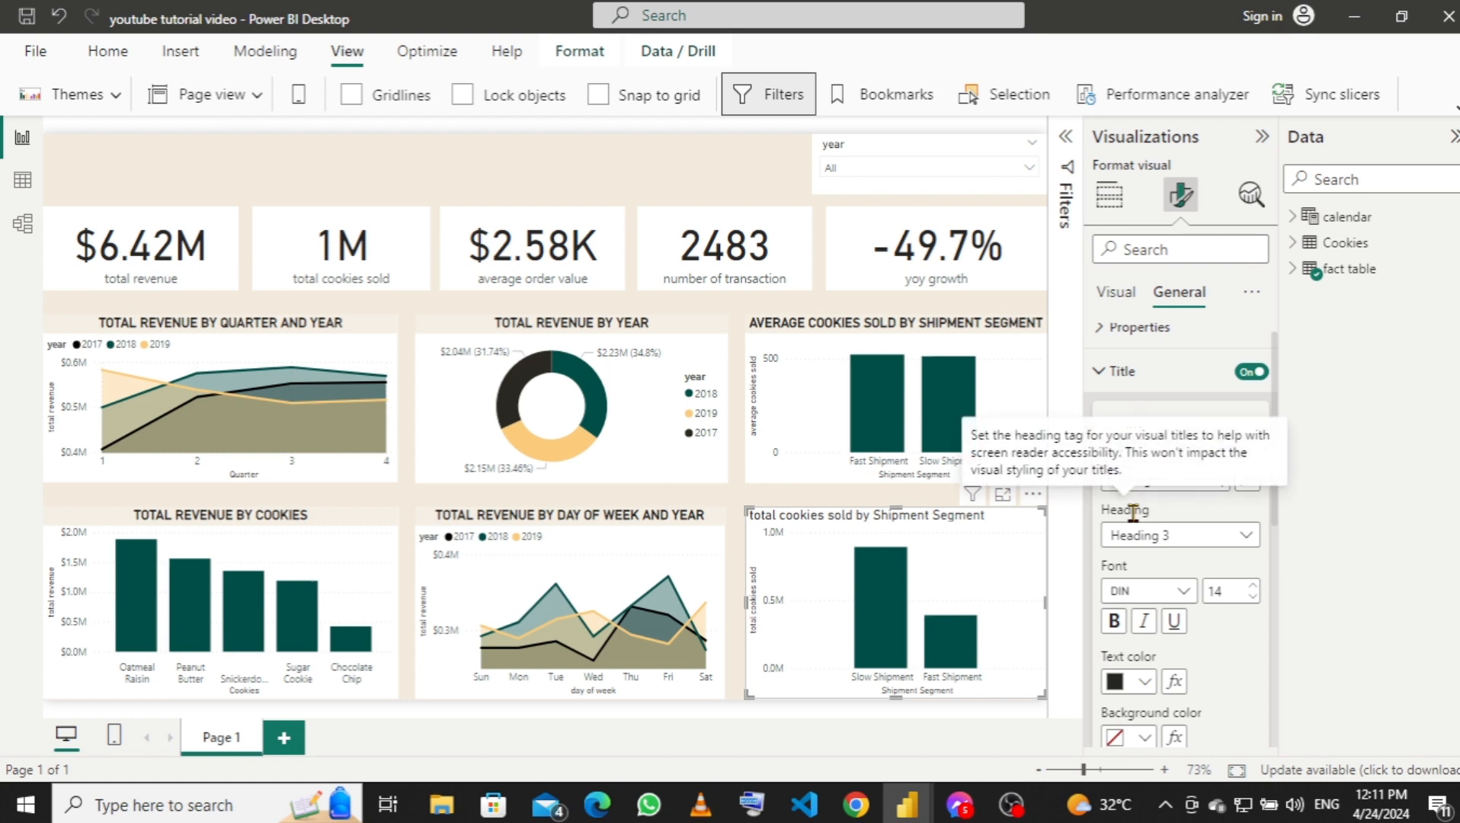
pyautogui.write('L COOKIES')
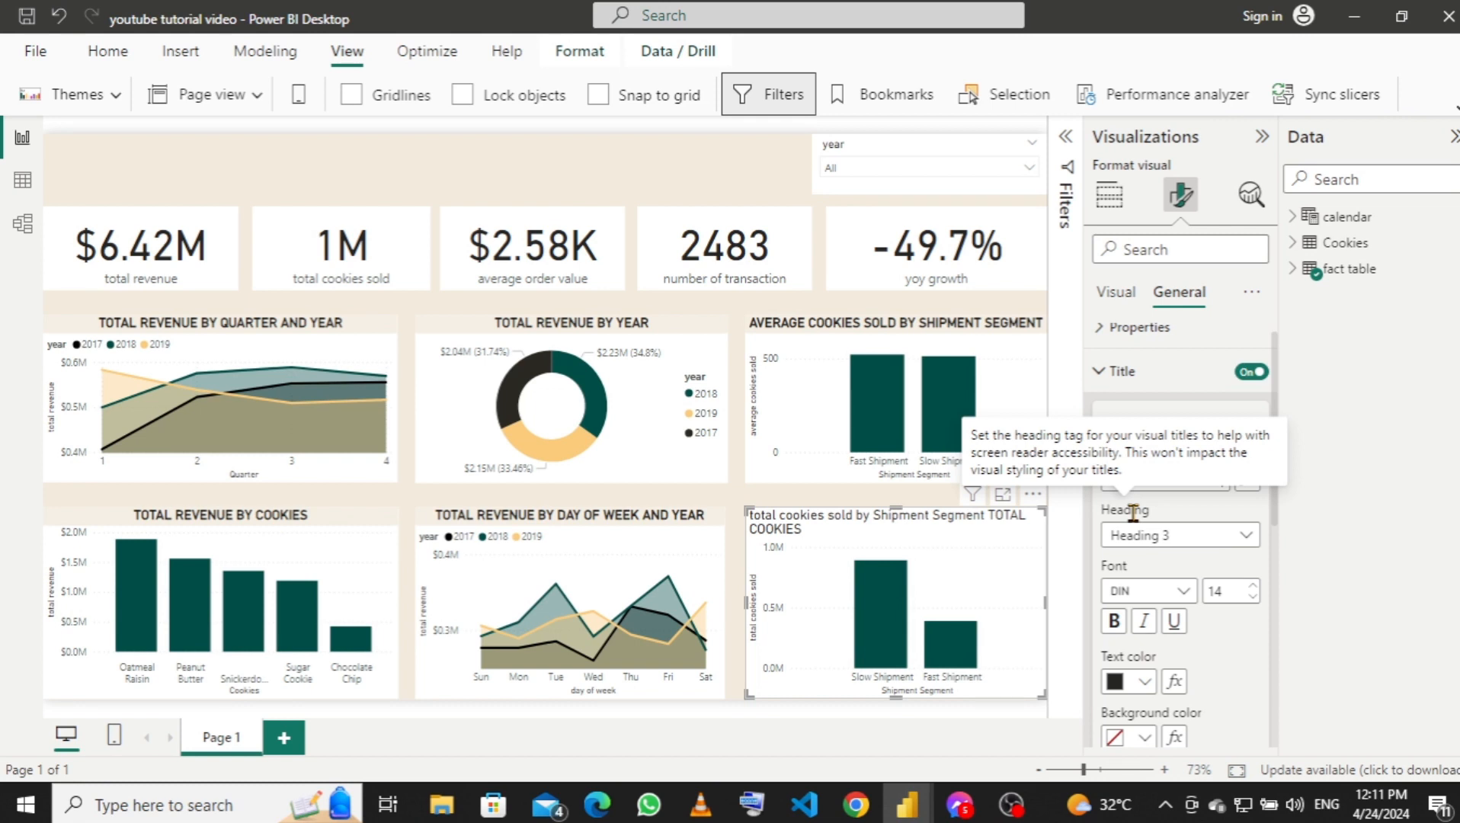
pyautogui.write(' SOLD BY SHIPMEN')
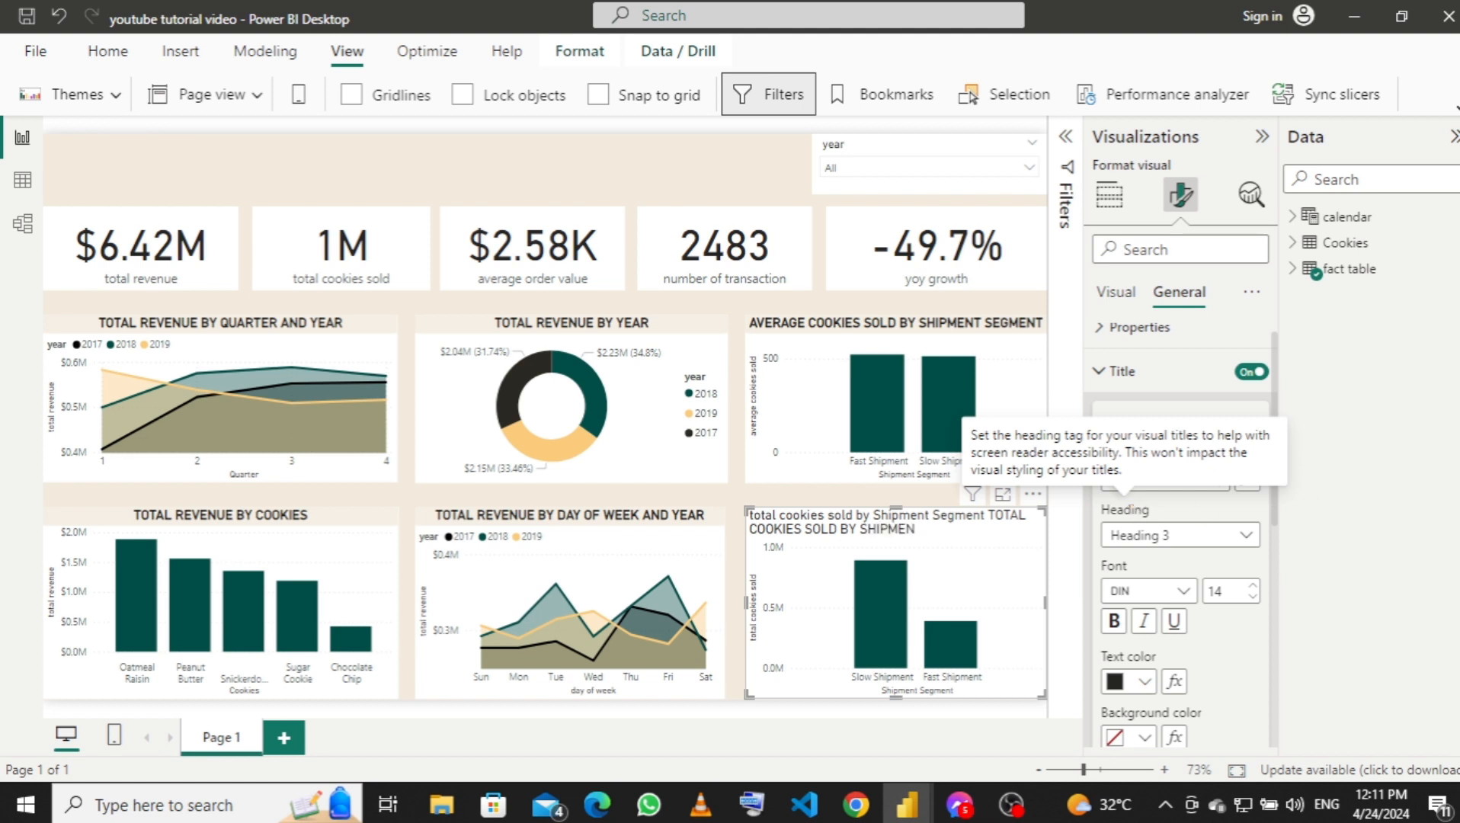
pyautogui.write('T')
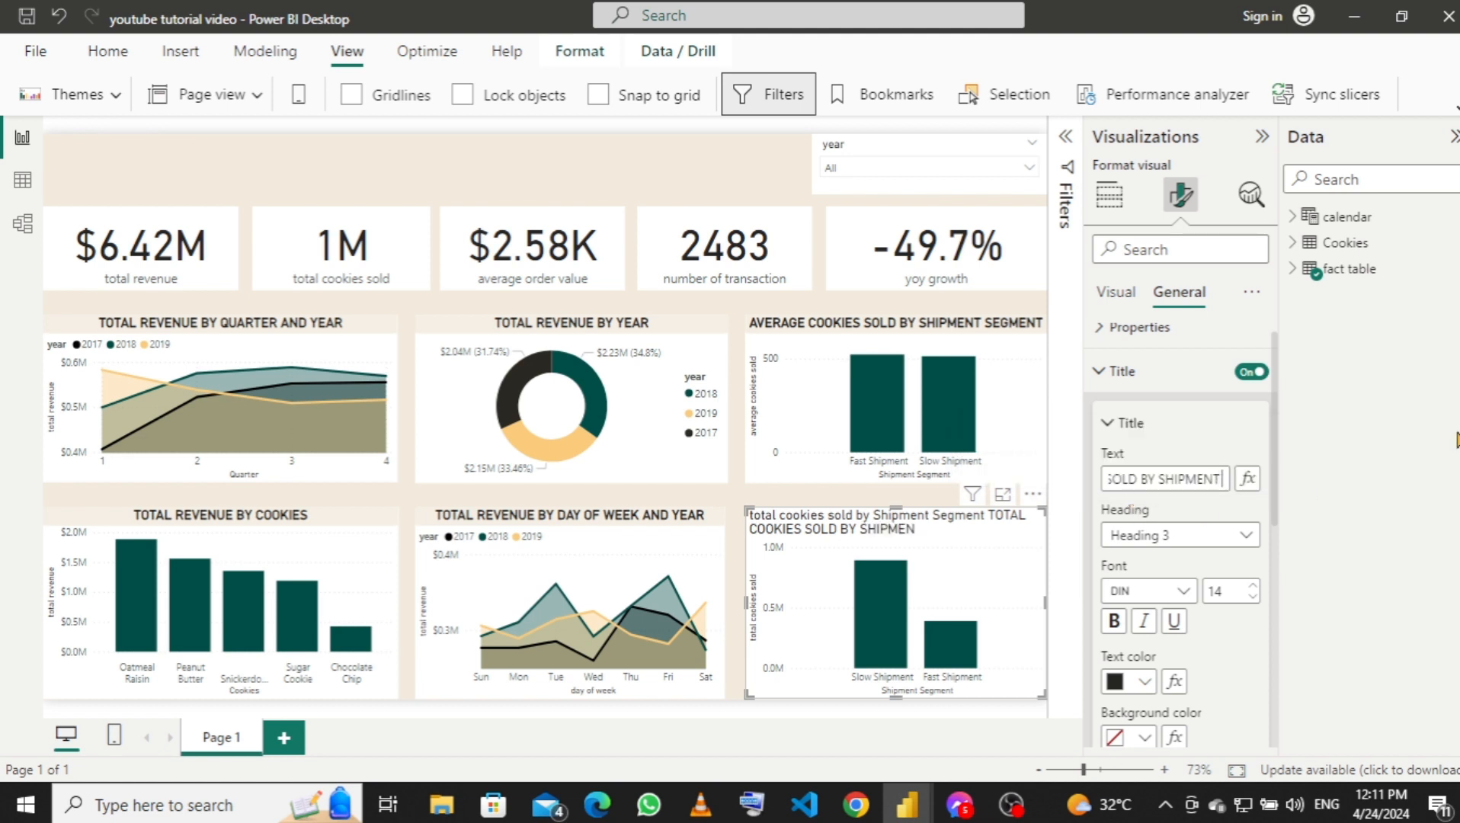
pyautogui.write(' SEGEMNT')
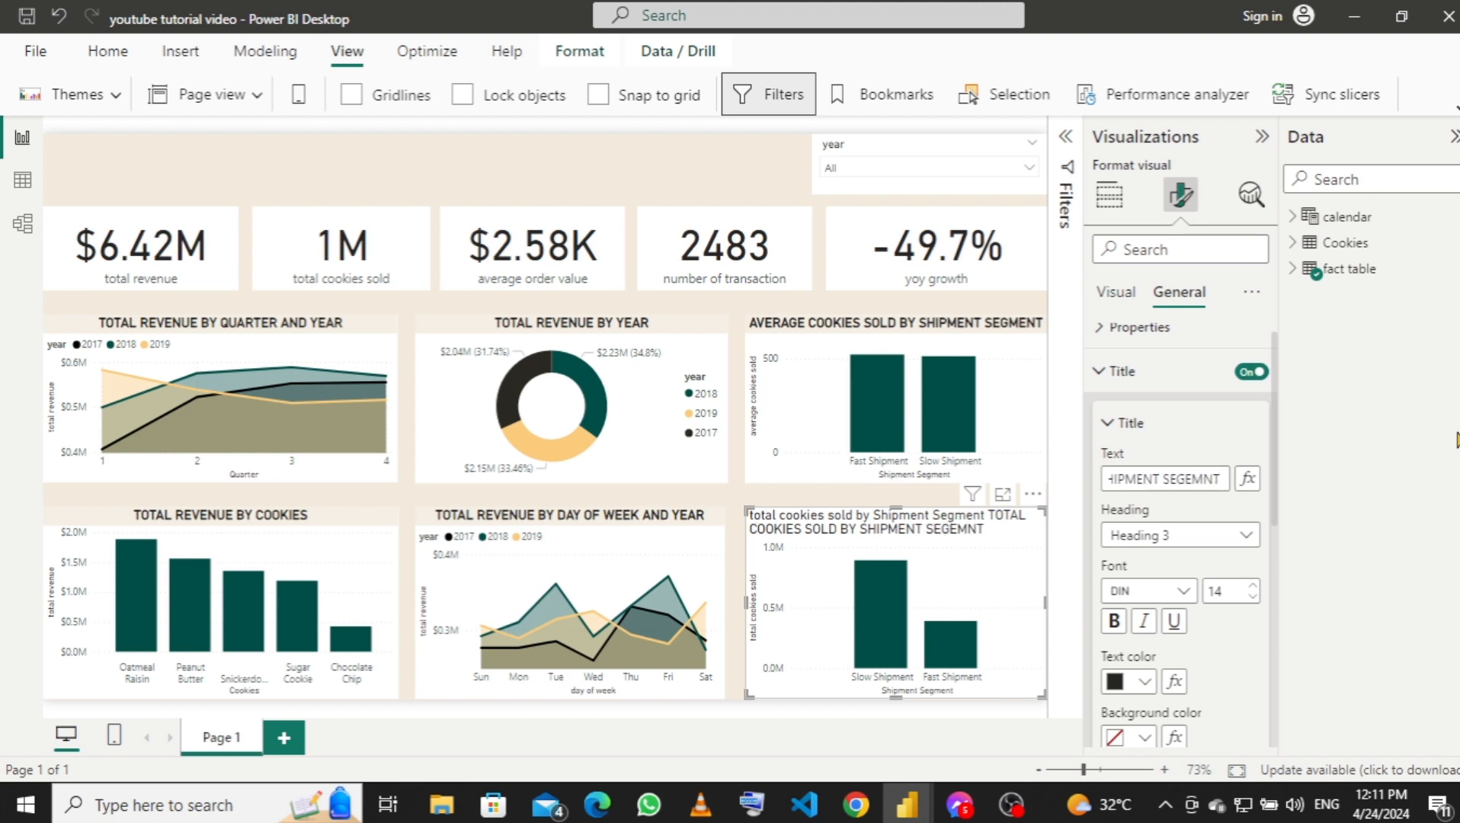
pyautogui.press('BackSpace')
pyautogui.press('BackSpace')
pyautogui.press('BackSpace')
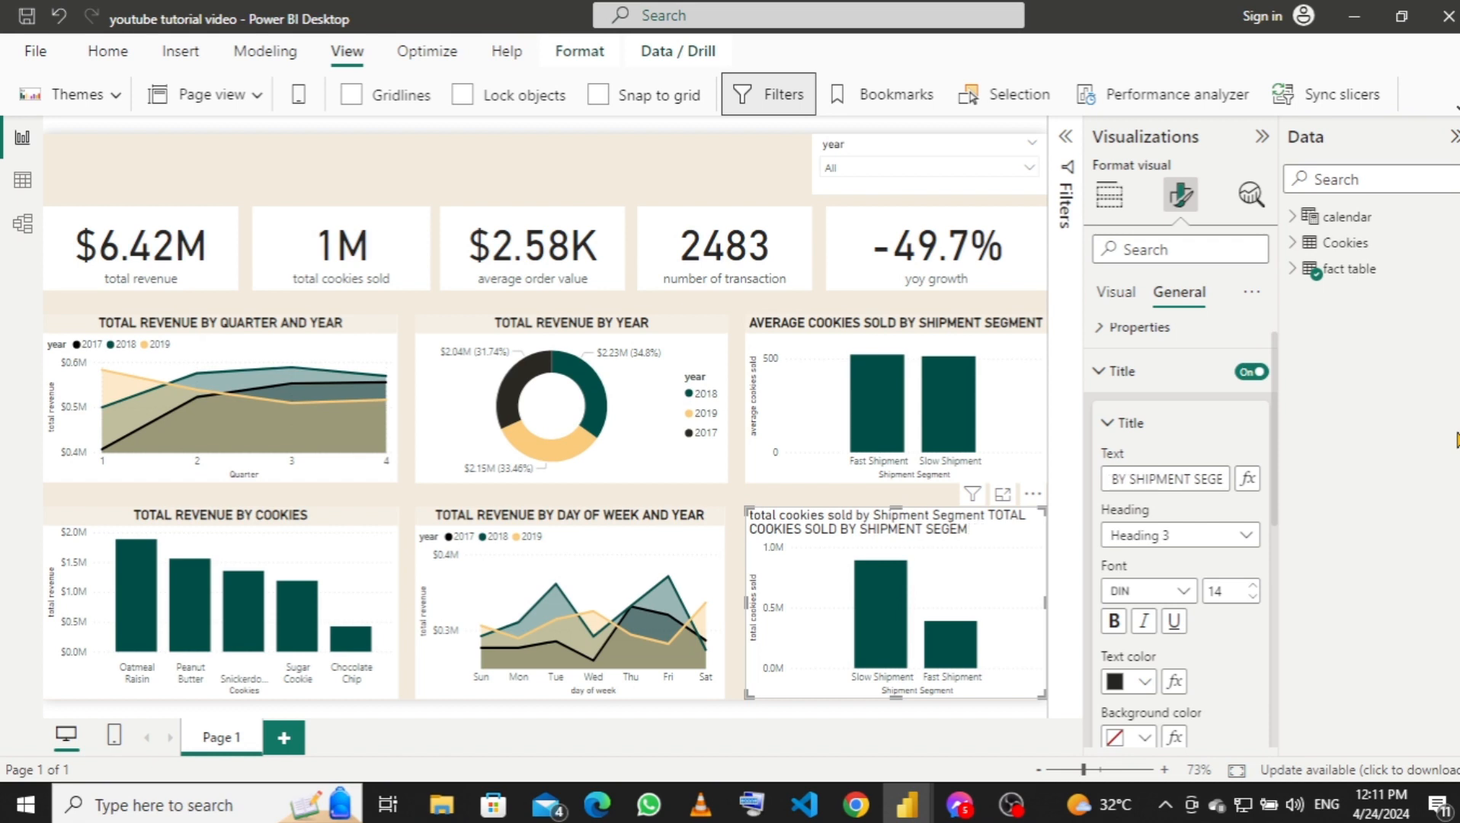
pyautogui.press('BackSpace')
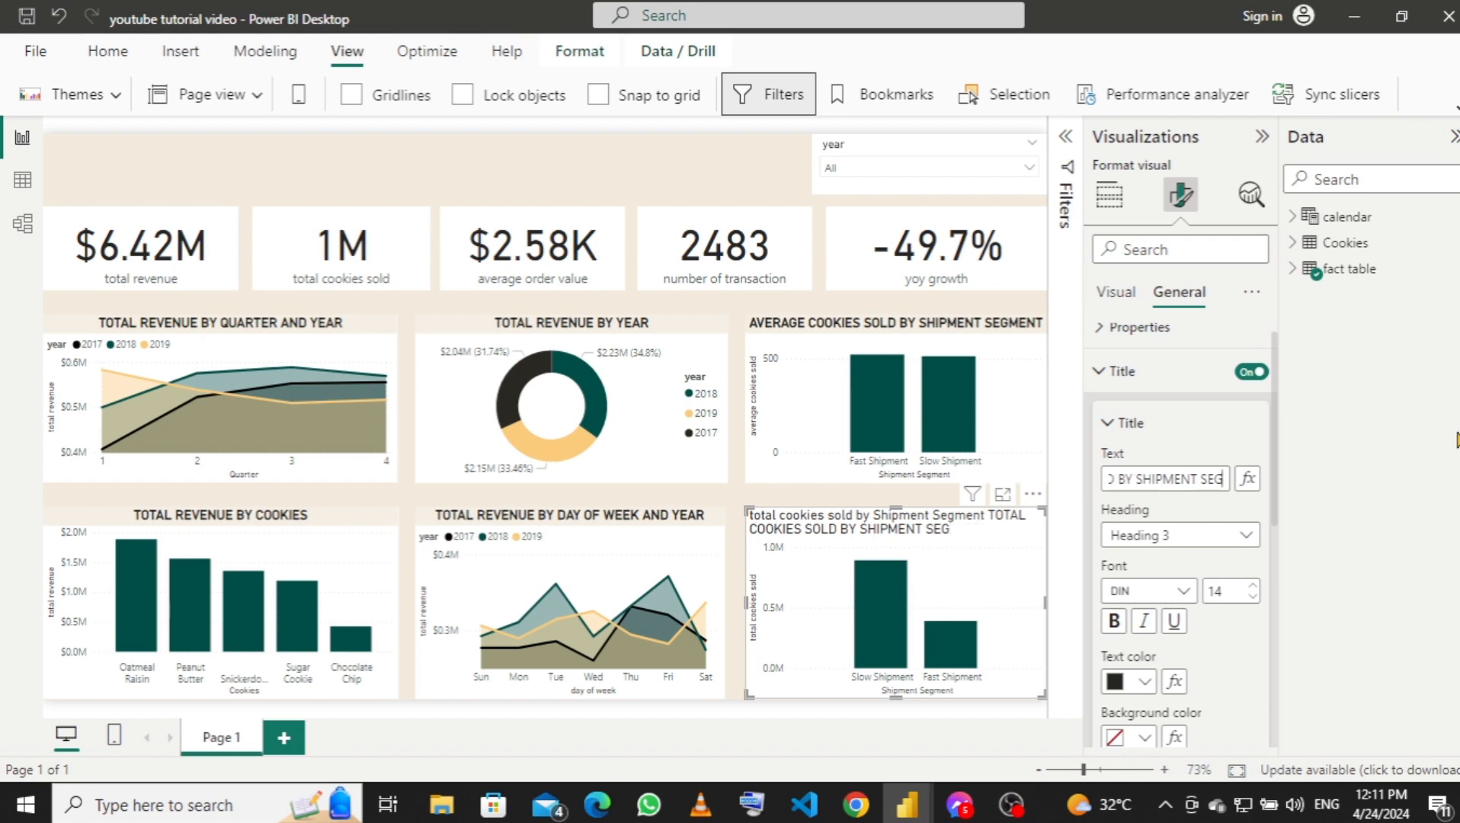
pyautogui.write('MENT')
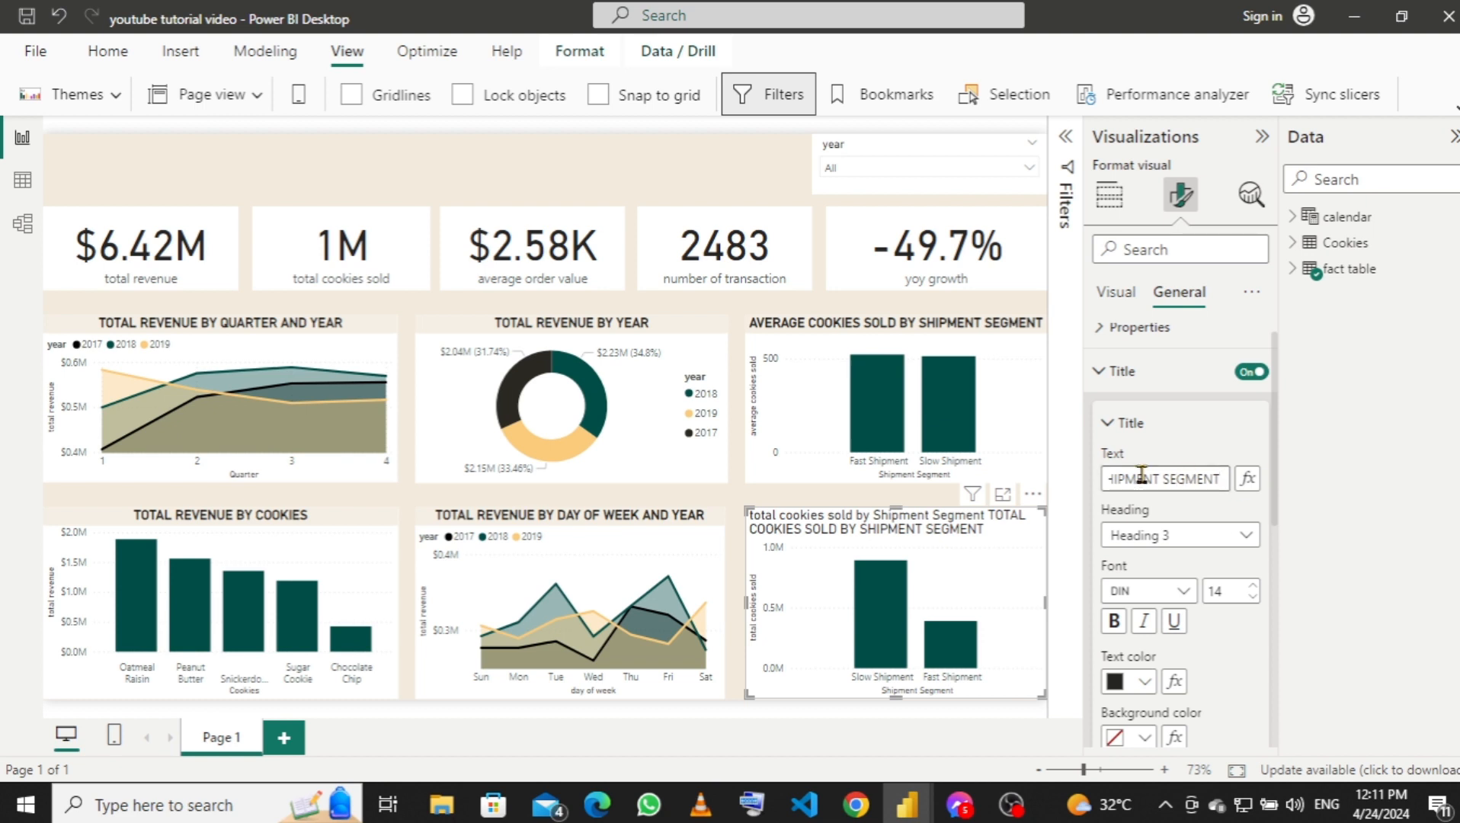
# Delete the original lowercase wording from the total cookies sold chart's title, keeping only TOTAL COOKIES SOLD BY SHIPMENT SEGMENT.
pyautogui.press('Left')
pyautogui.press('Left')
pyautogui.press('Left')
pyautogui.press('Left')
pyautogui.press('Left')
pyautogui.press('Left')
pyautogui.press('Left')
pyautogui.press('Left')
pyautogui.press('Left')
pyautogui.press('Right')
pyautogui.press('Right')
pyautogui.press('Right')
pyautogui.press('Right')
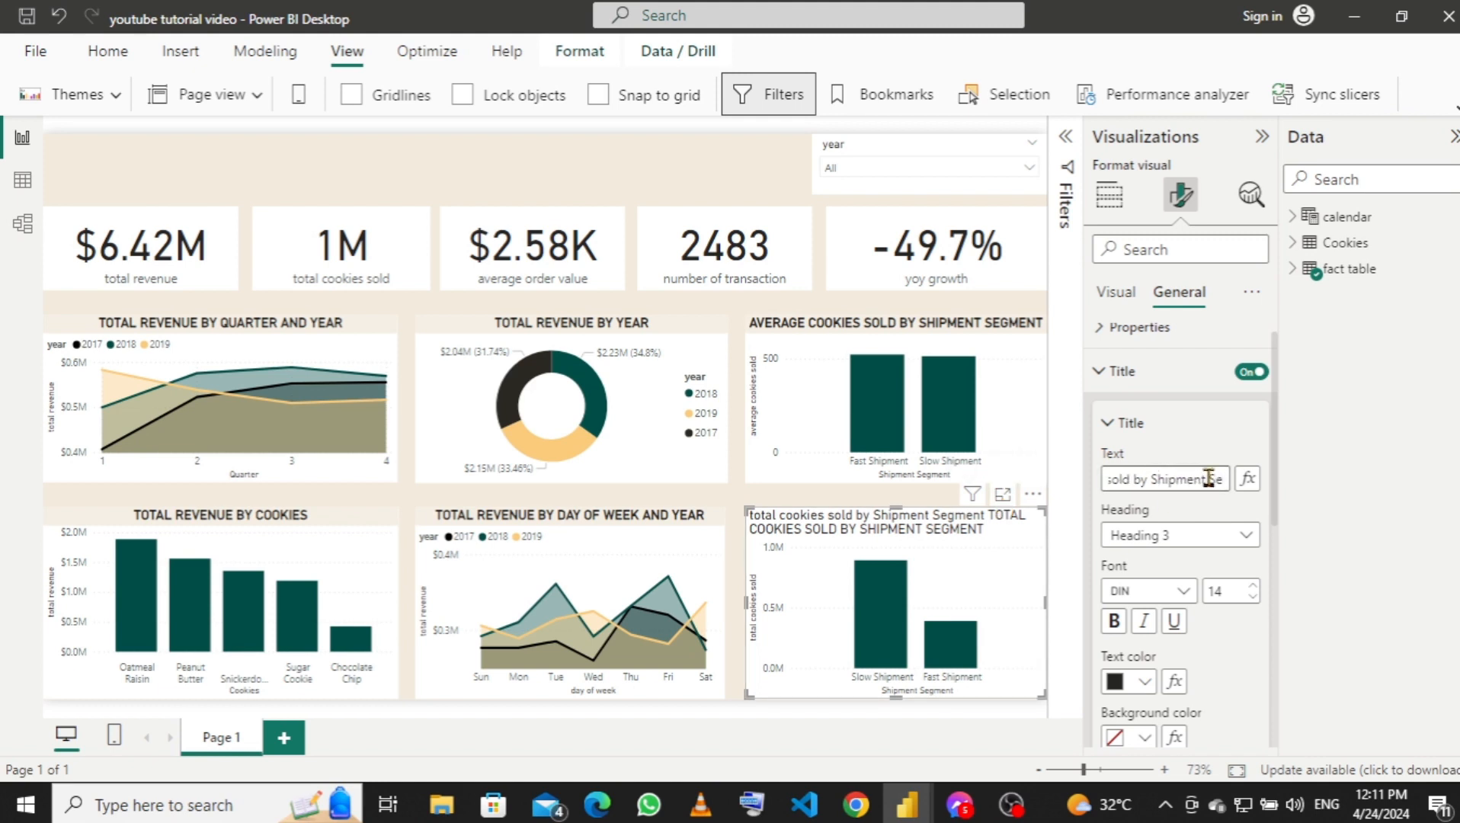
pyautogui.press('Right')
pyautogui.press('Right')
pyautogui.press('Right')
pyautogui.press('Right')
pyautogui.press('Right')
pyautogui.press('Right')
pyautogui.press('Right')
pyautogui.press('Right')
pyautogui.hotkey('shift', 'Home')
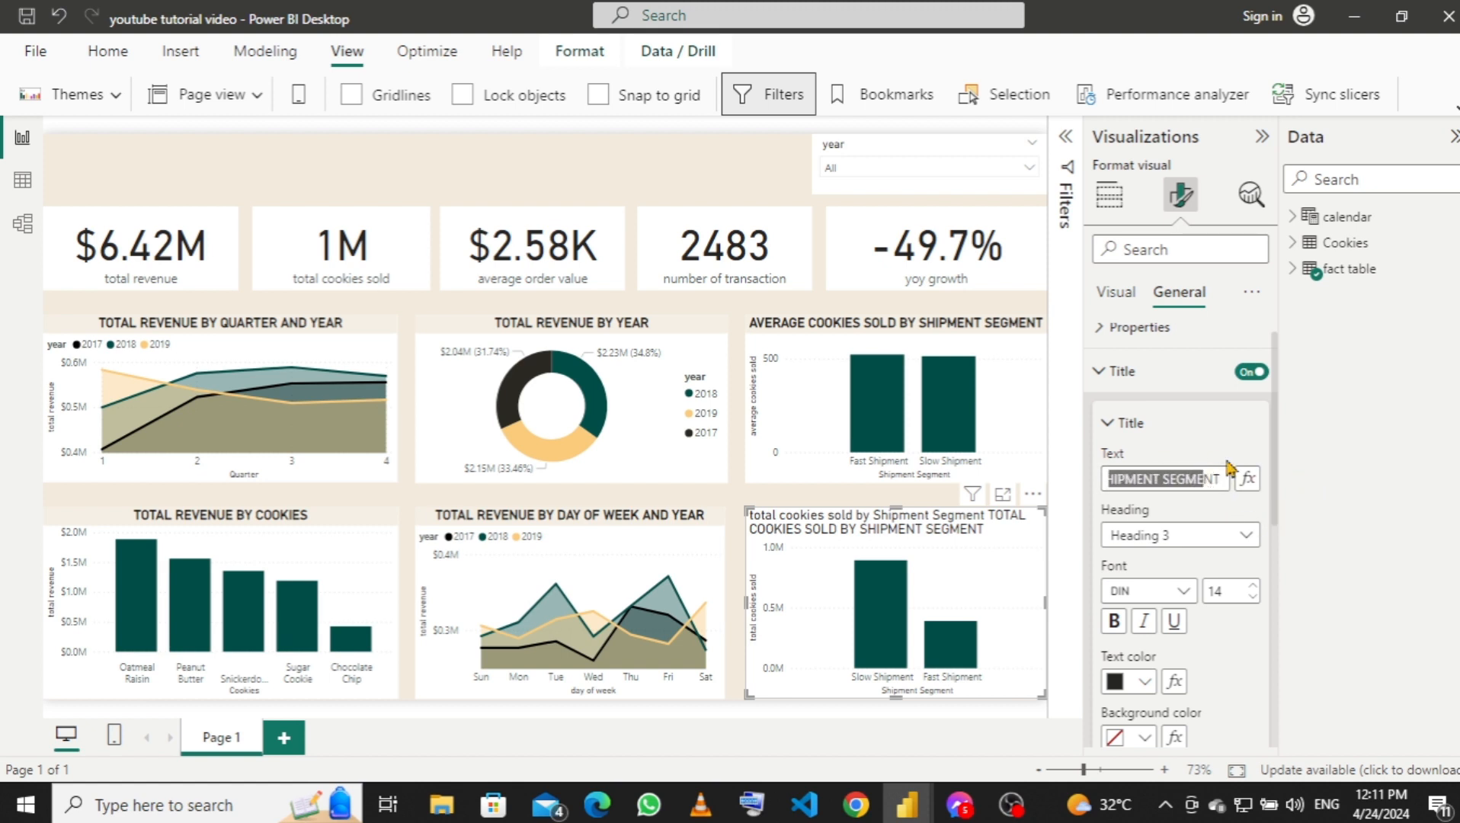
pyautogui.press('BackSpace')
pyautogui.hotkey('ctrl', 'z')
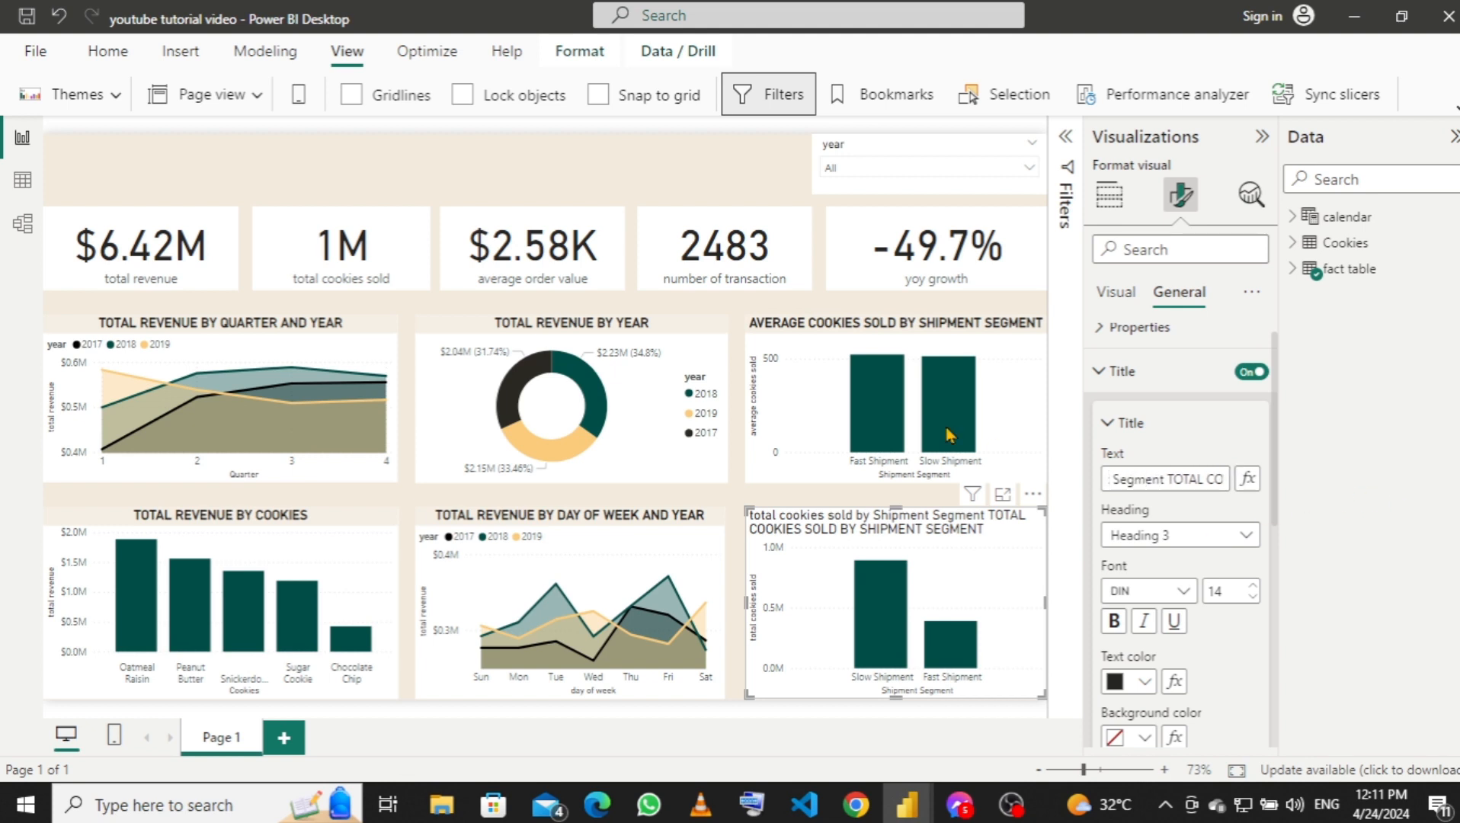
pyautogui.moveTo(1166, 479); pyautogui.dragTo(1073, 495)
pyautogui.press('BackSpace')
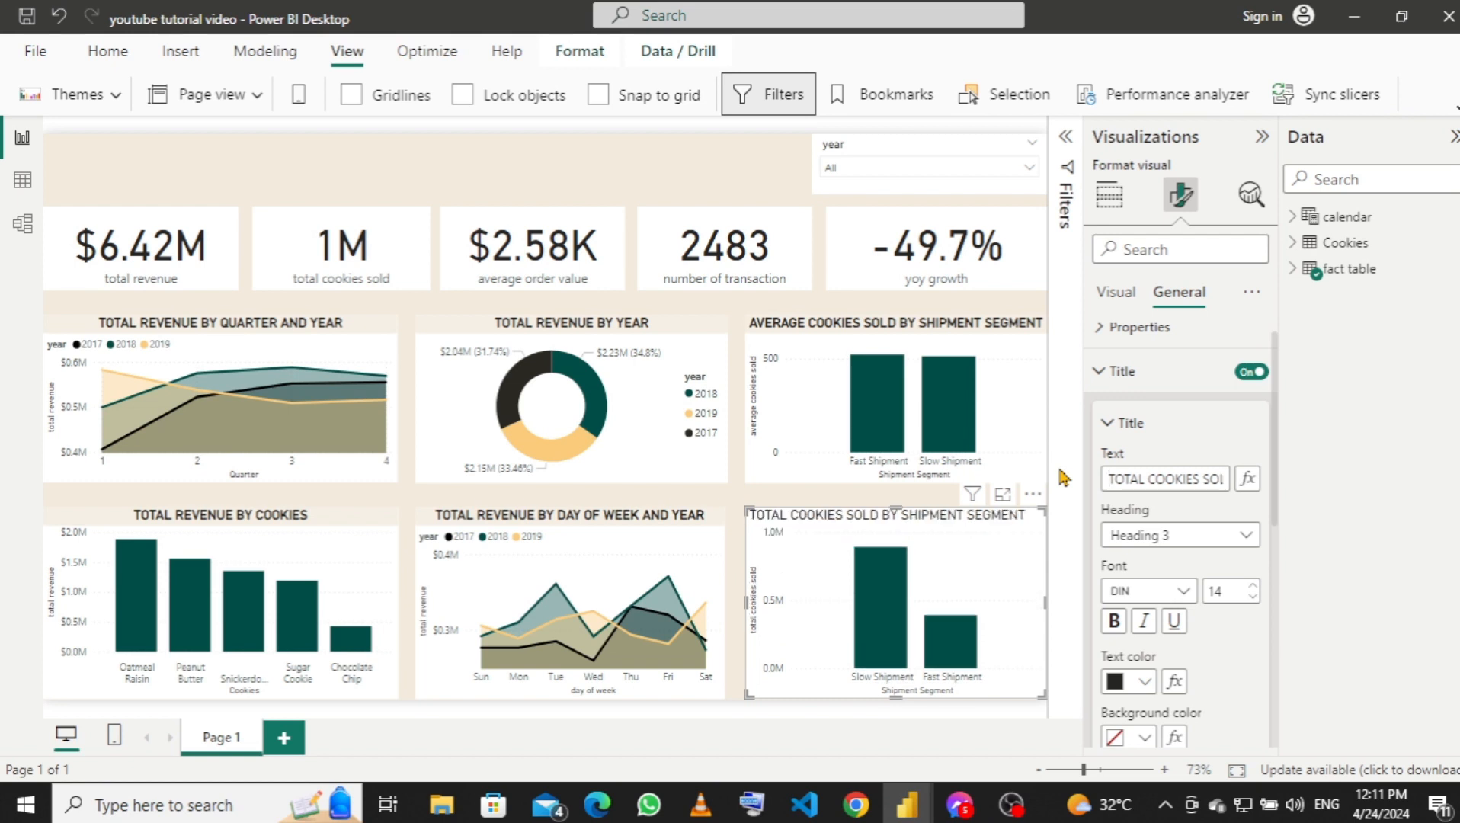
# Make the title of the total cookies sold by shipment segment chart bold and centre it horizontally.
pyautogui.click(1113, 622)
pyautogui.scroll(-1, 1189, 653)
pyautogui.click(1157, 728)
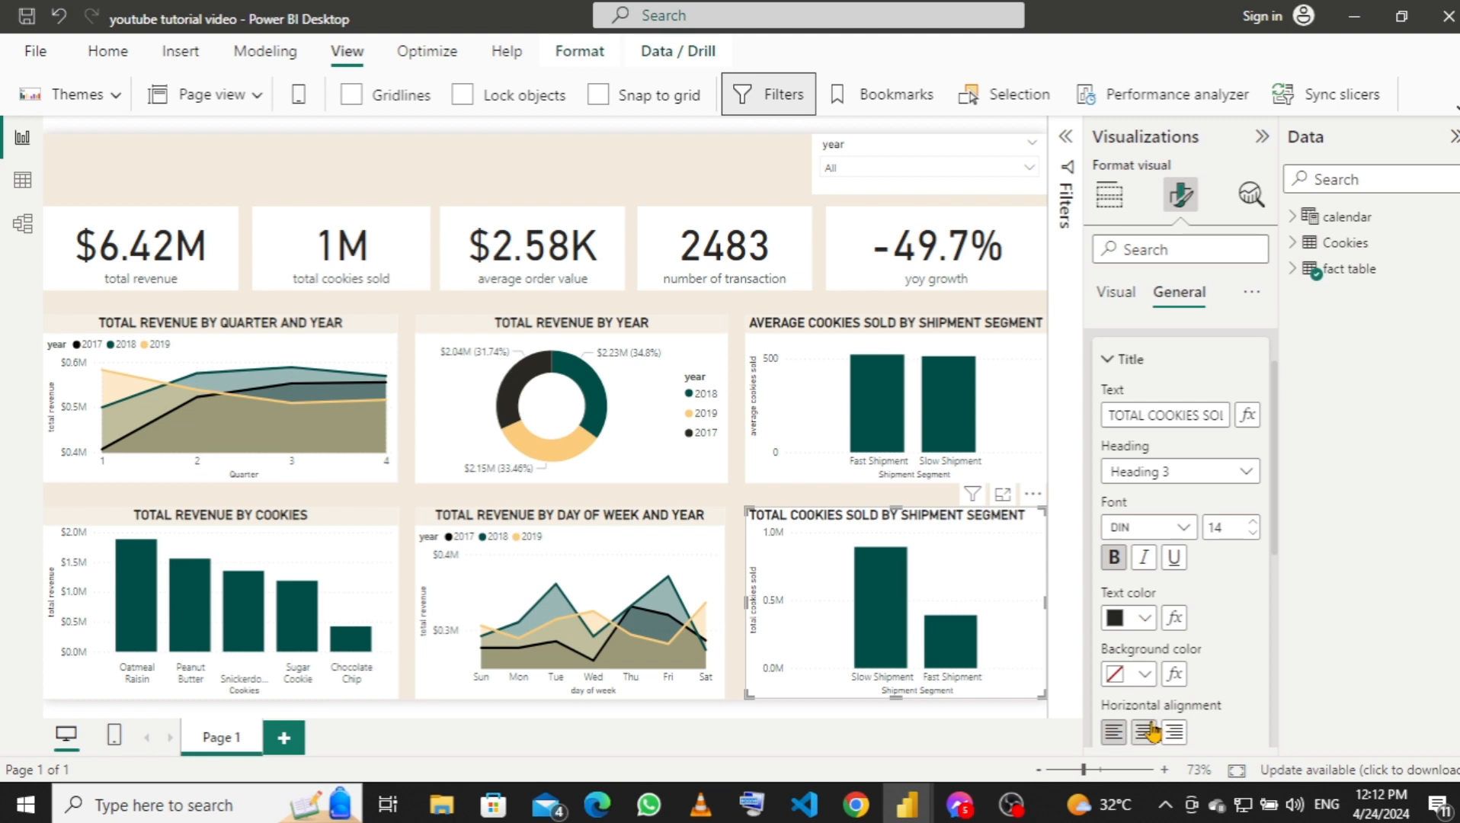
# Set the title background of the total cookies sold by shipment segment chart to the most recently used light beige.
pyautogui.scroll(-3, 1220, 657)
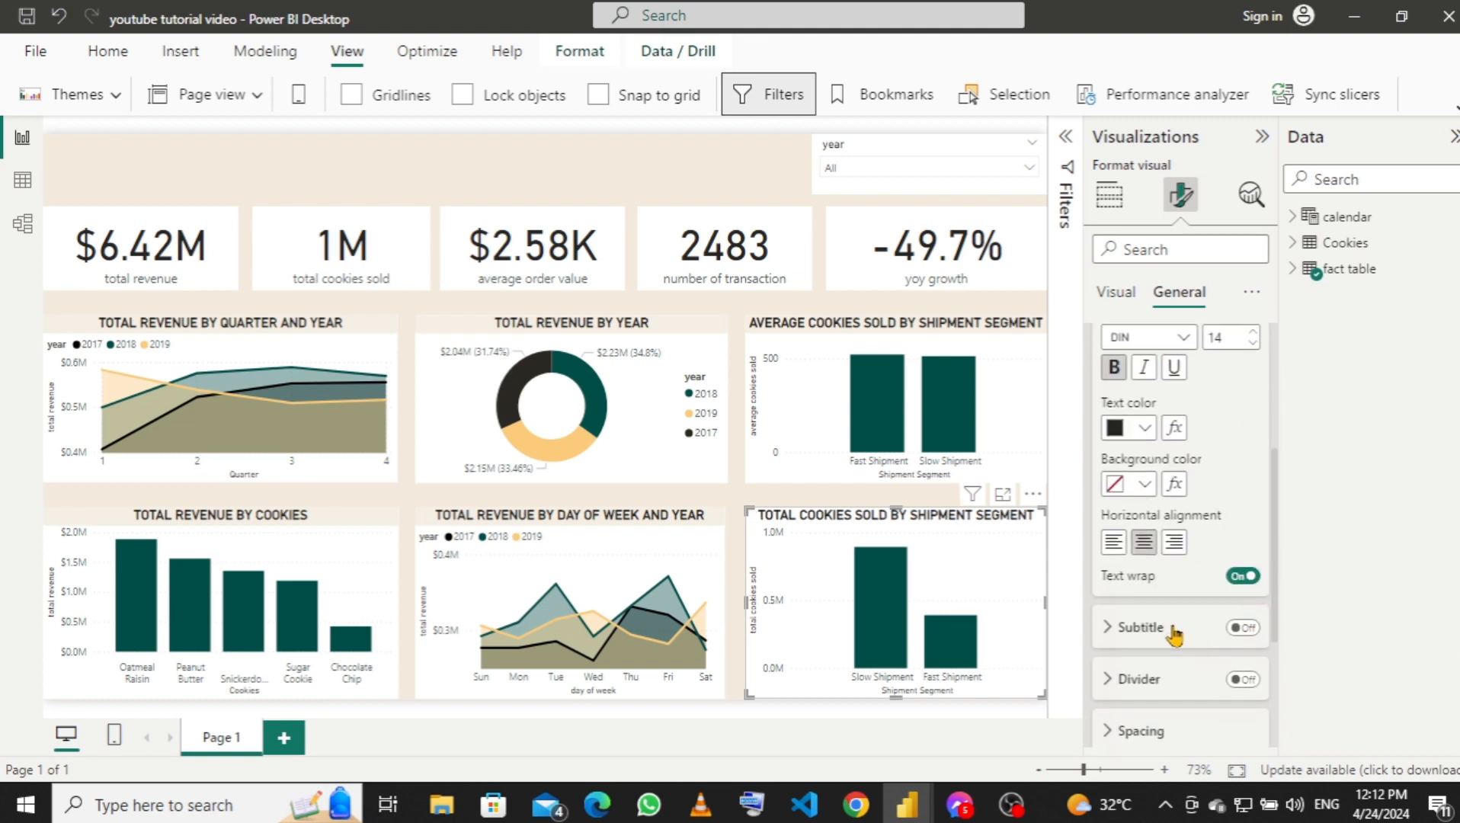
pyautogui.scroll(3, 1178, 629)
pyautogui.scroll(1, 1182, 572)
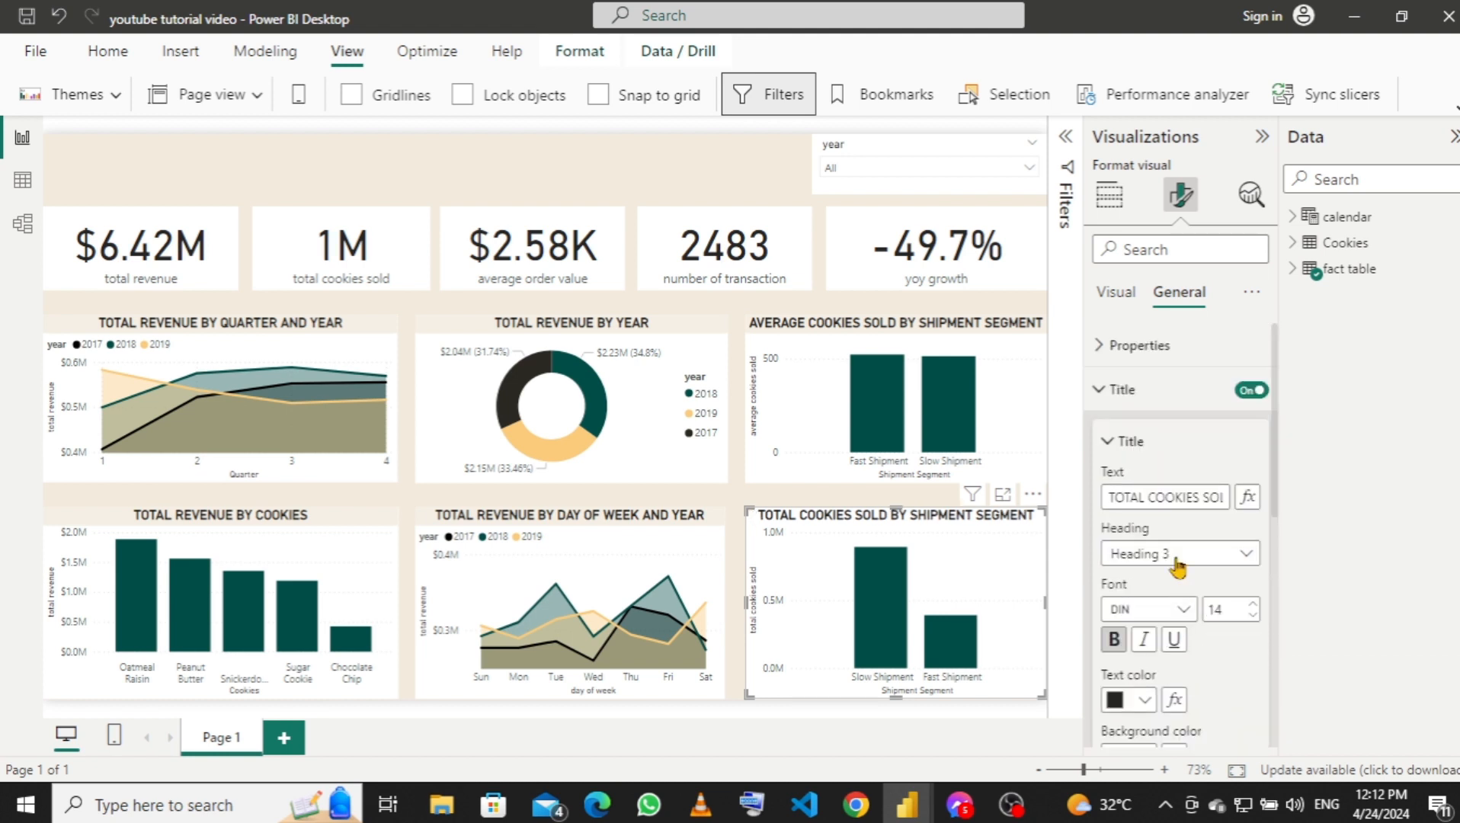
pyautogui.scroll(-4, 1166, 549)
pyautogui.click(1147, 505)
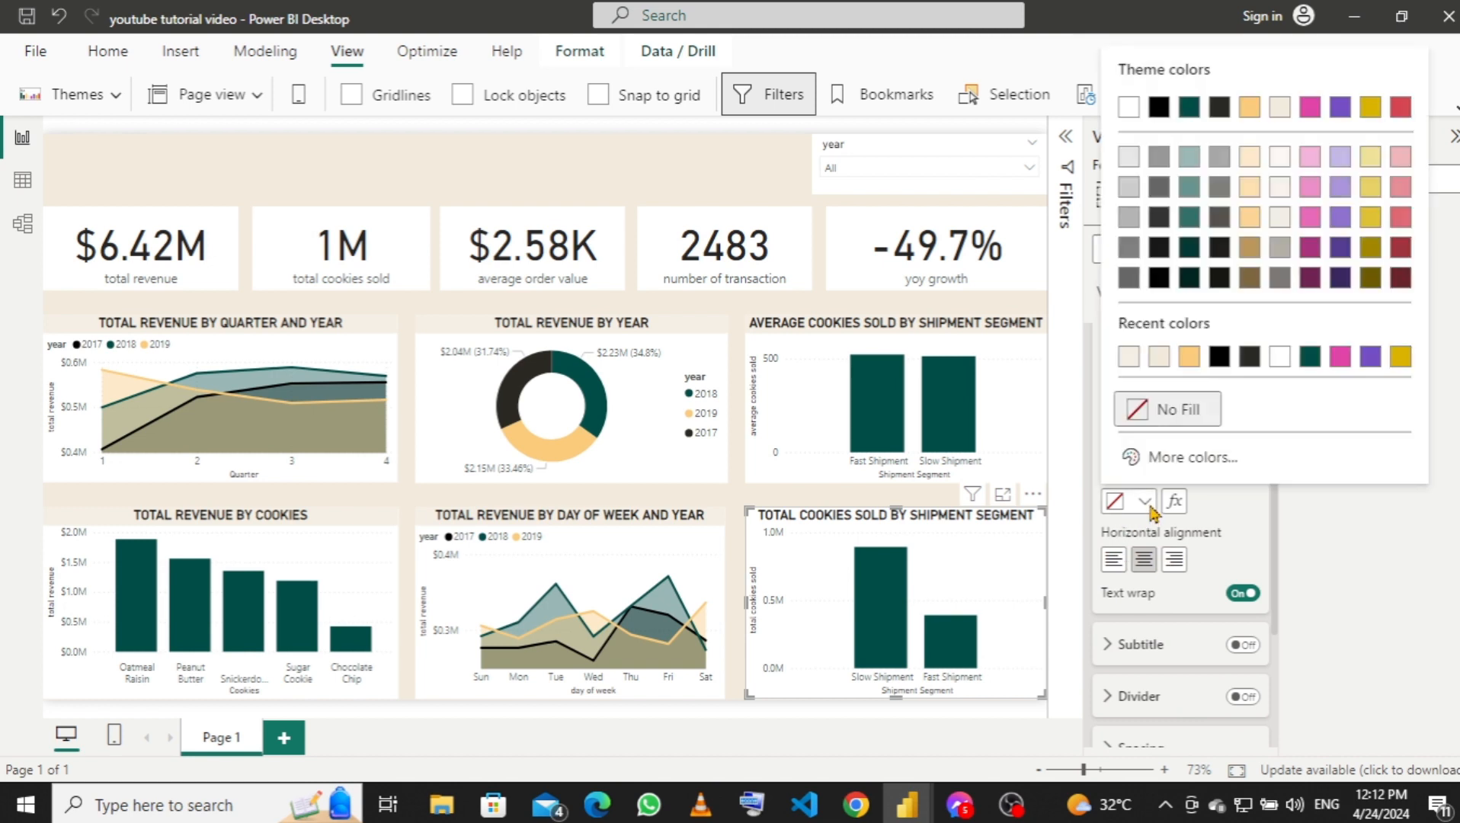
pyautogui.click(1131, 356)
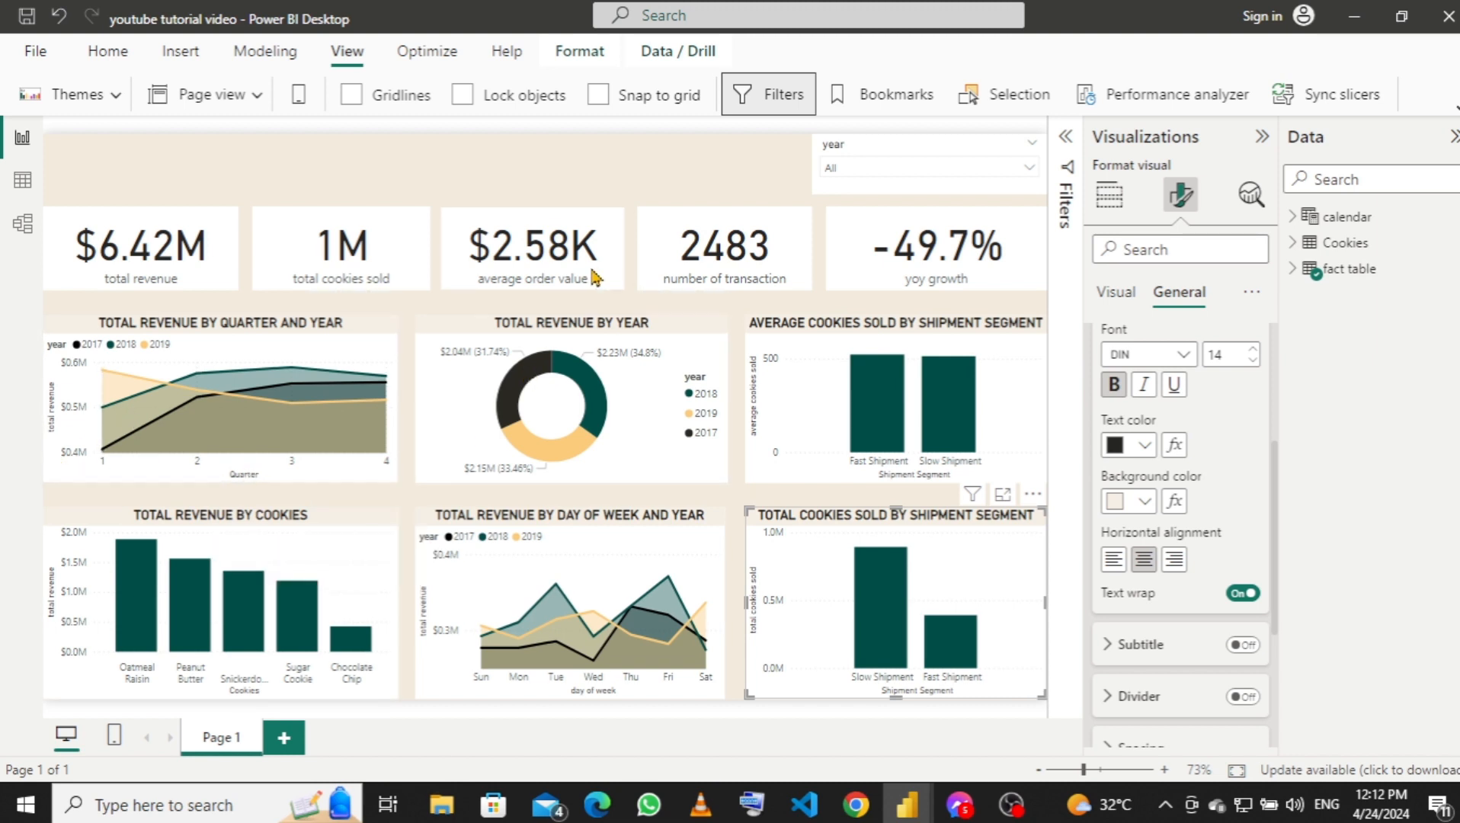
# Turn off the total revenue card's category label and give the card the uppercase title TOTAL REVENUE.
pyautogui.click(220, 243)
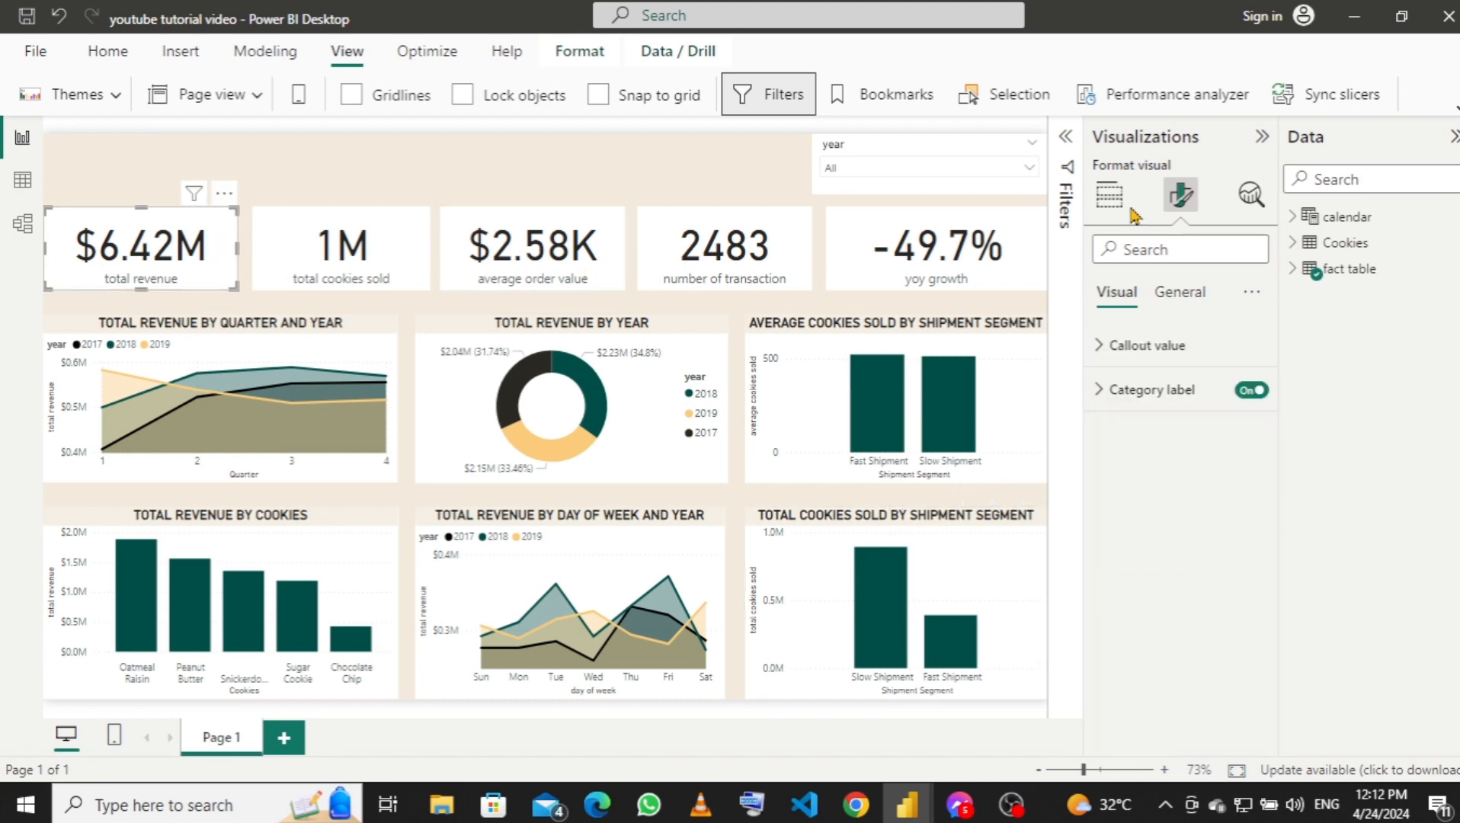
pyautogui.click(1250, 391)
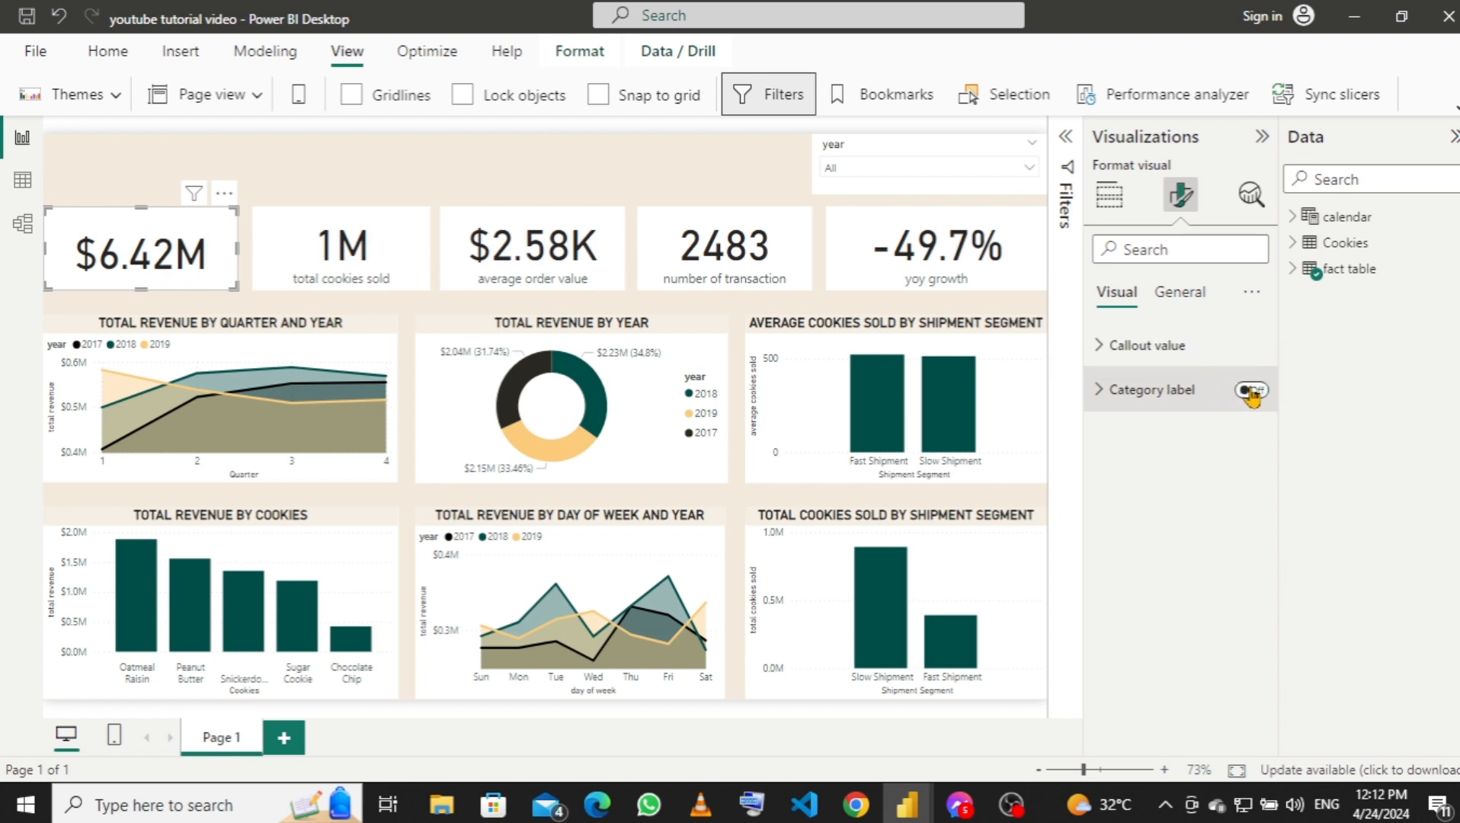
pyautogui.click(1177, 292)
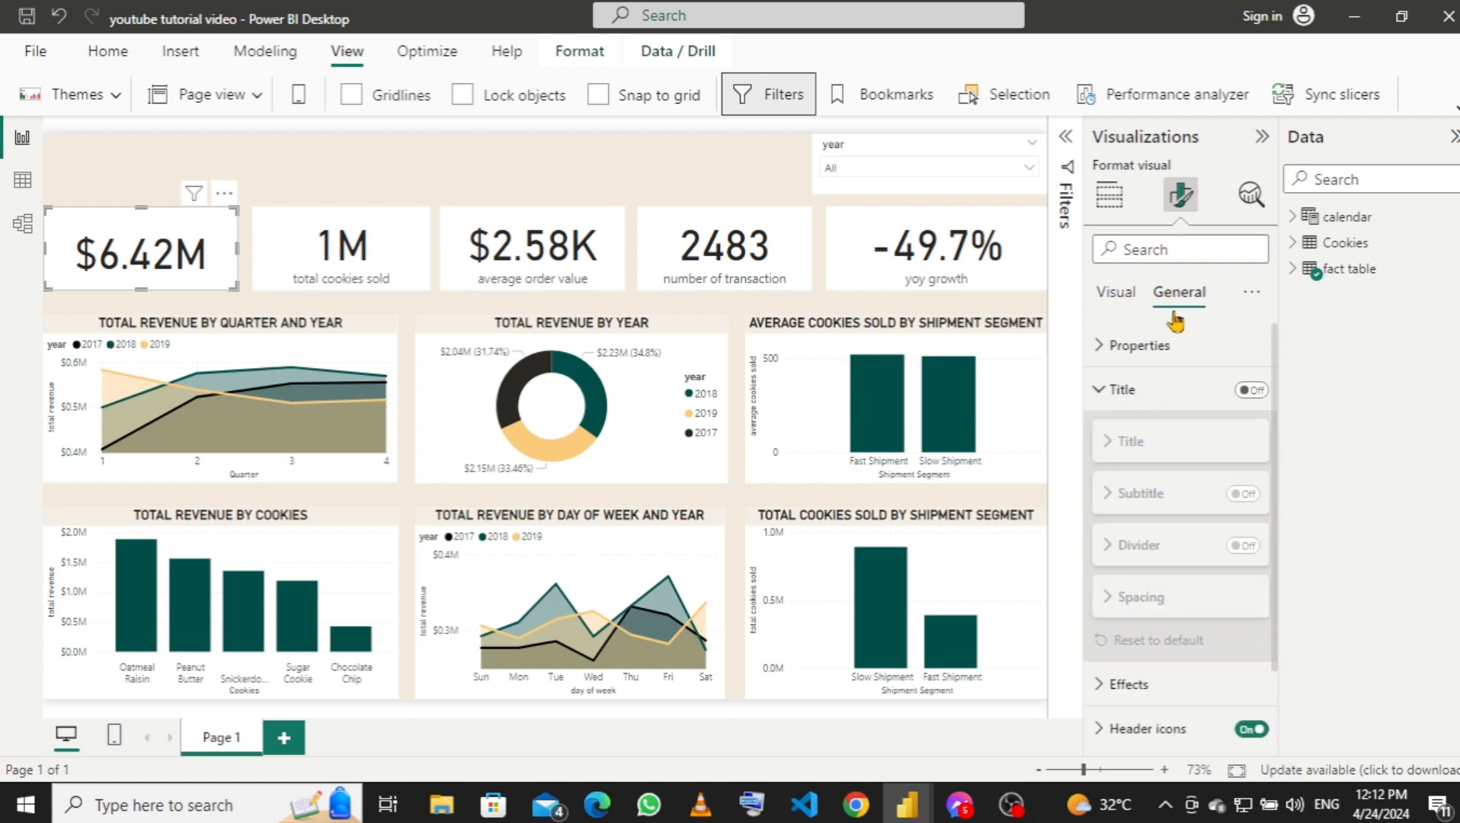
pyautogui.click(1245, 391)
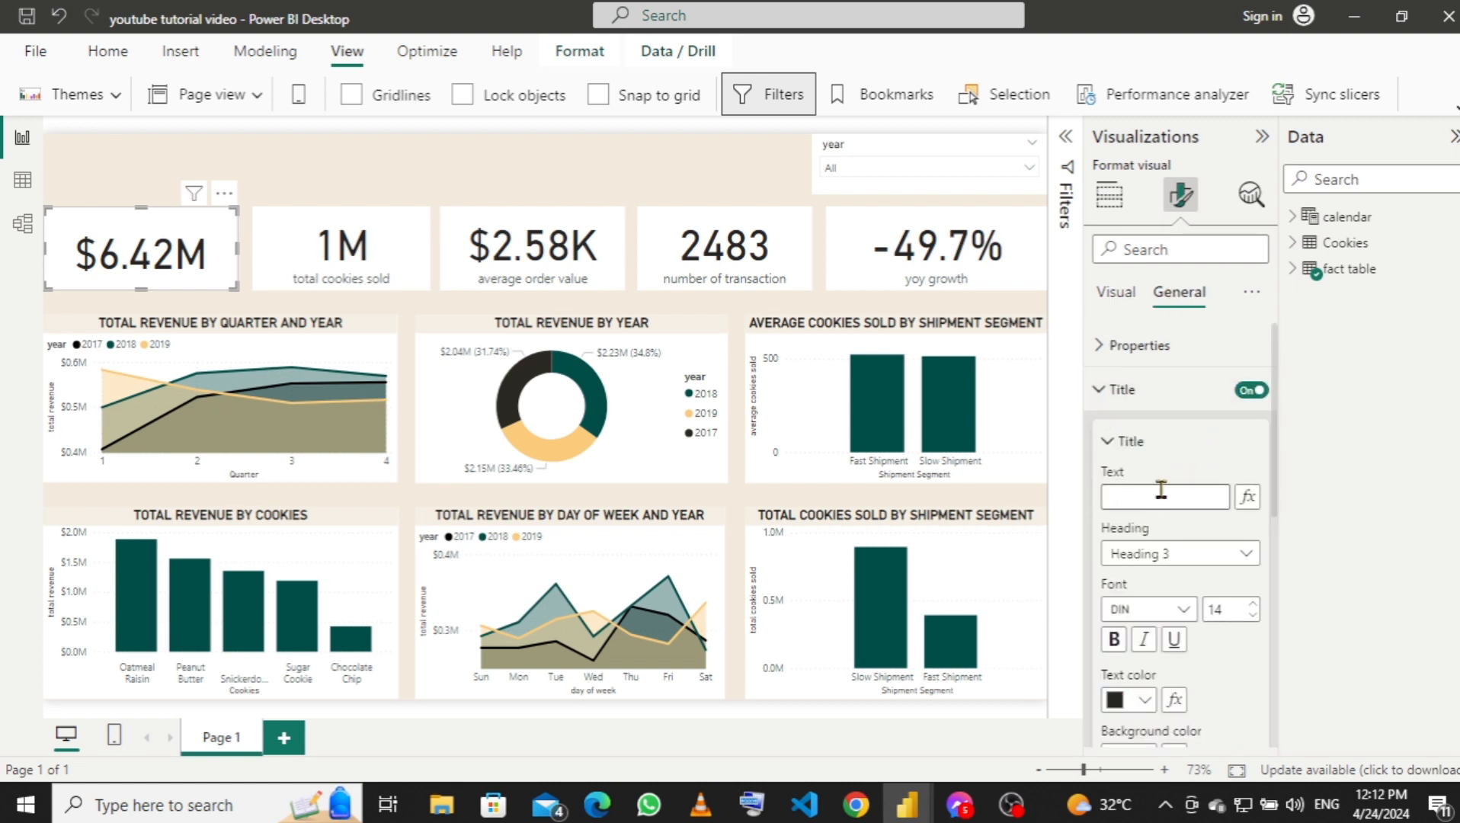
pyautogui.write('TOTAL ')
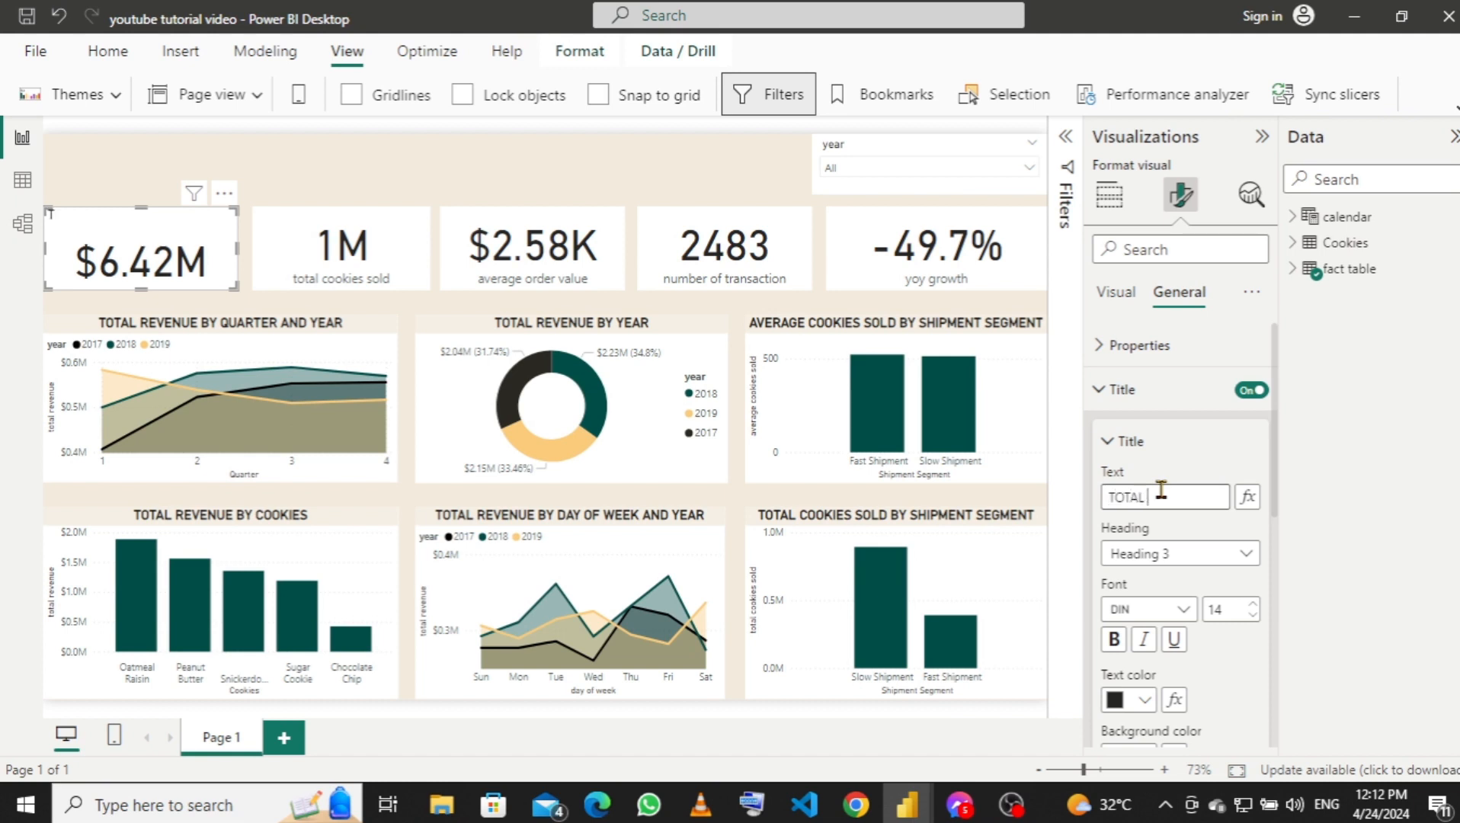
pyautogui.write('ReVENUE')
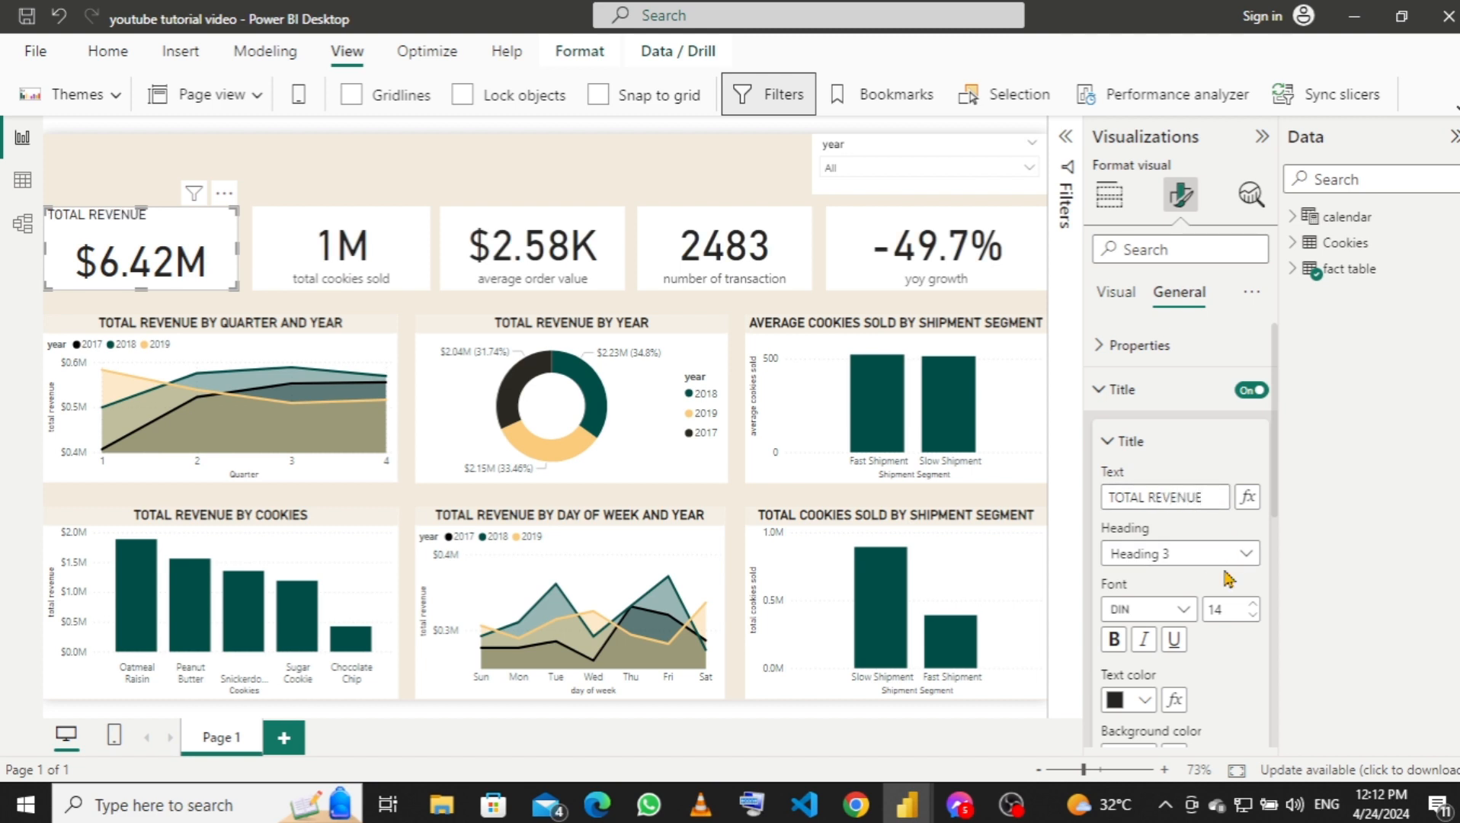
# Format the total revenue card's title as bold and horizontally centred on the most recently used light beige background.
pyautogui.scroll(-2, 1187, 633)
pyautogui.scroll(-2, 1174, 638)
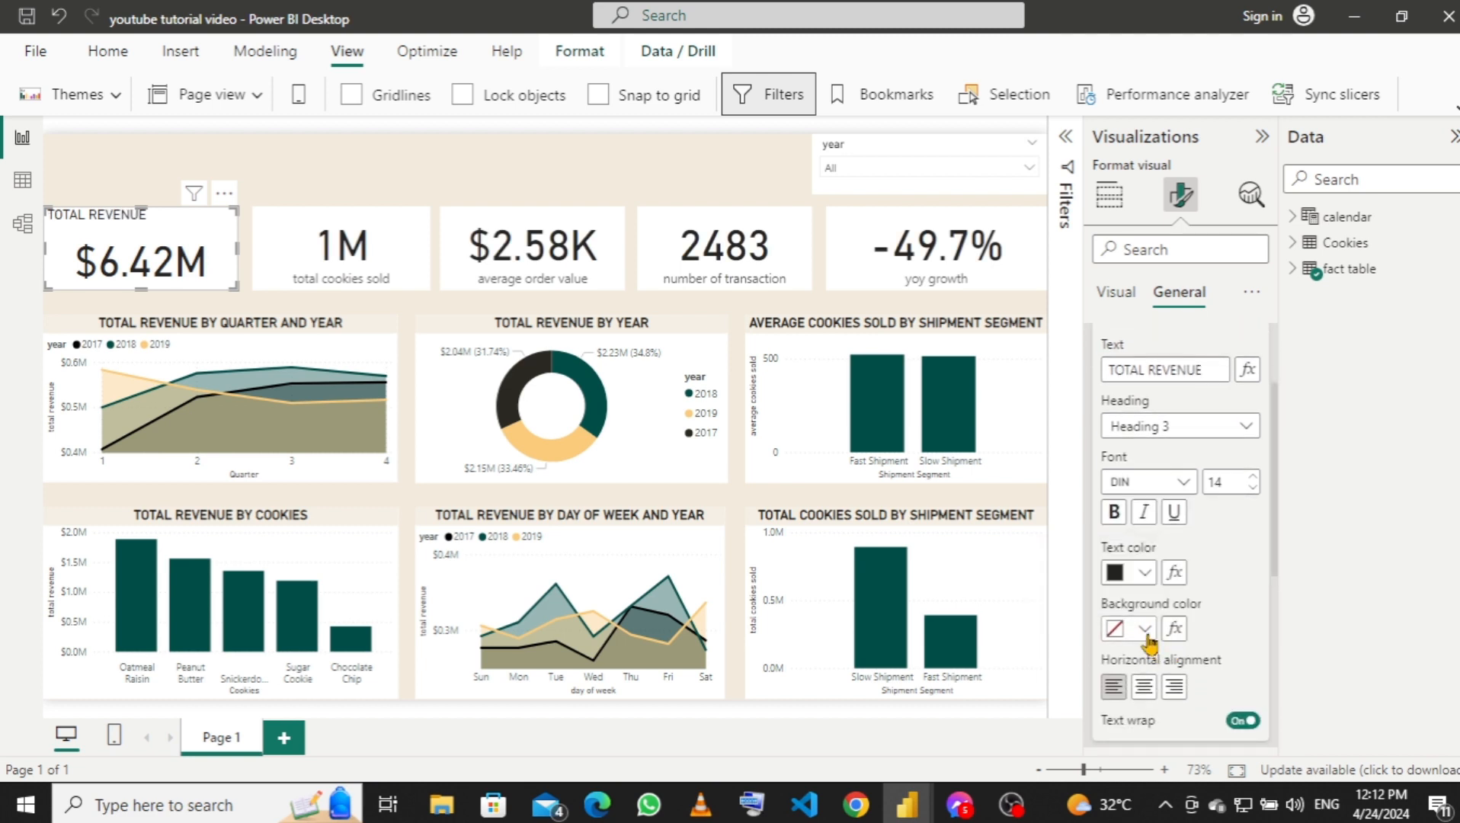
pyautogui.click(1146, 631)
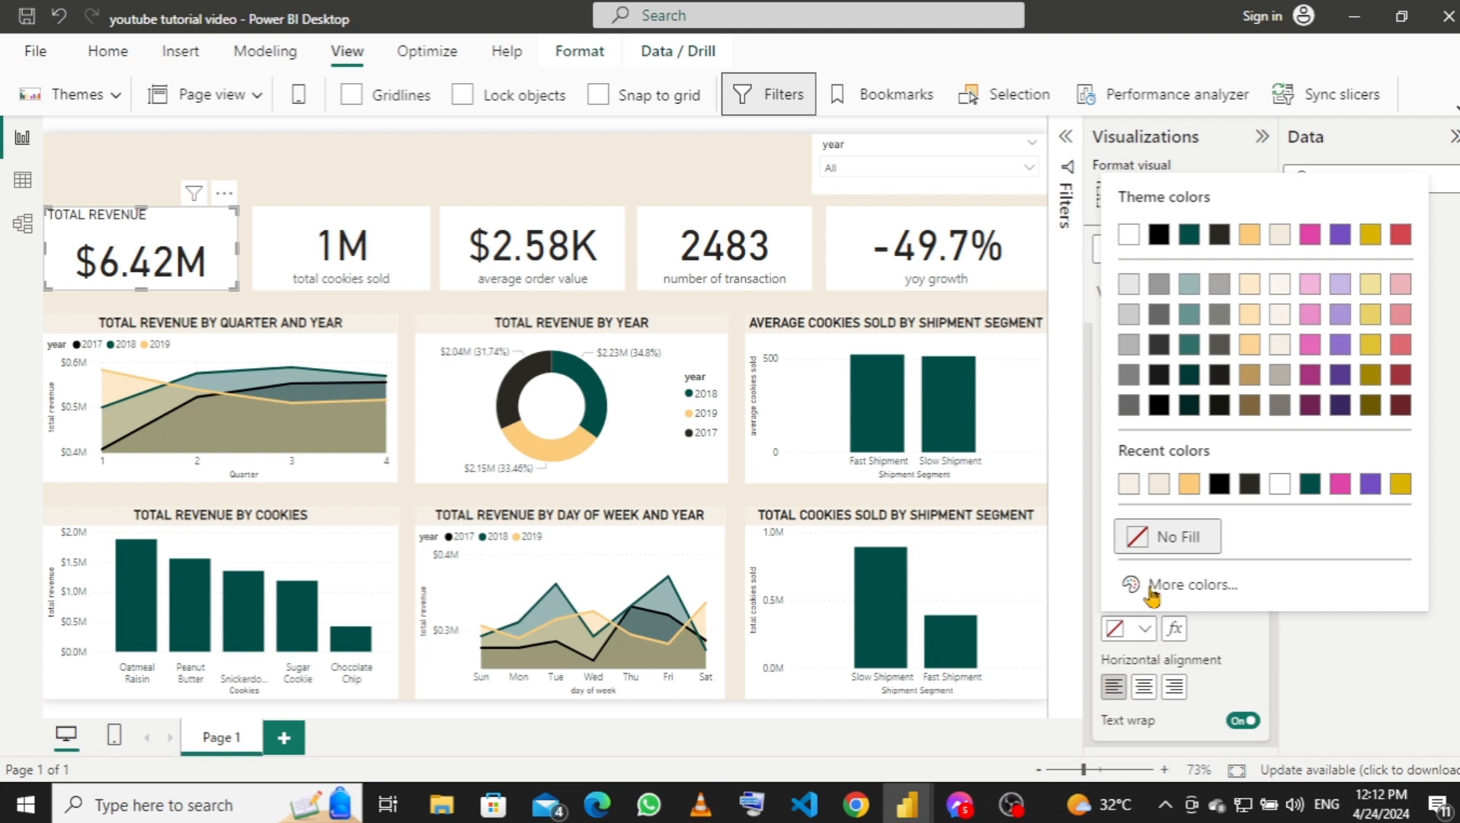
pyautogui.click(1130, 486)
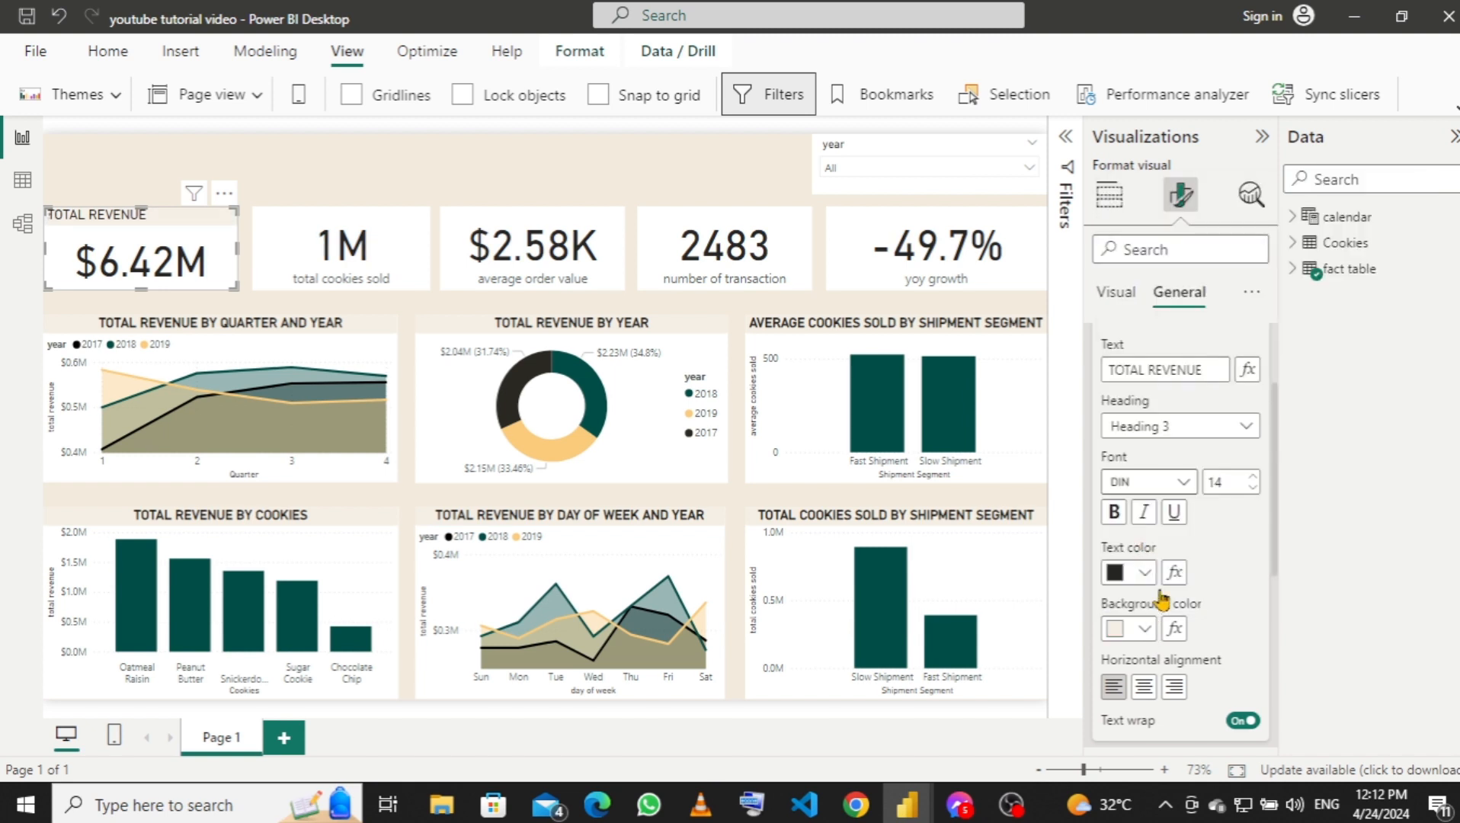
pyautogui.click(1116, 521)
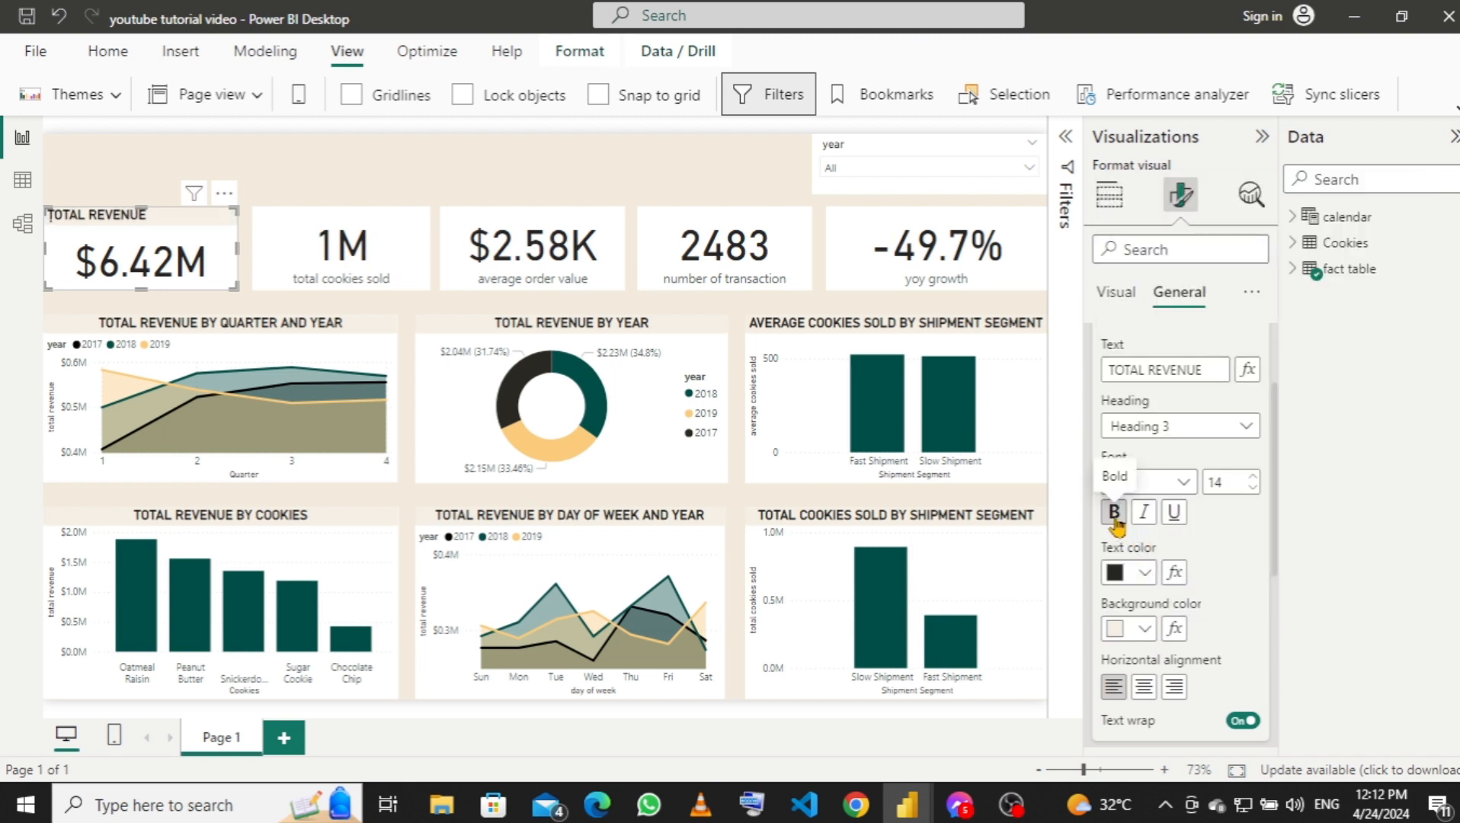
pyautogui.click(1143, 688)
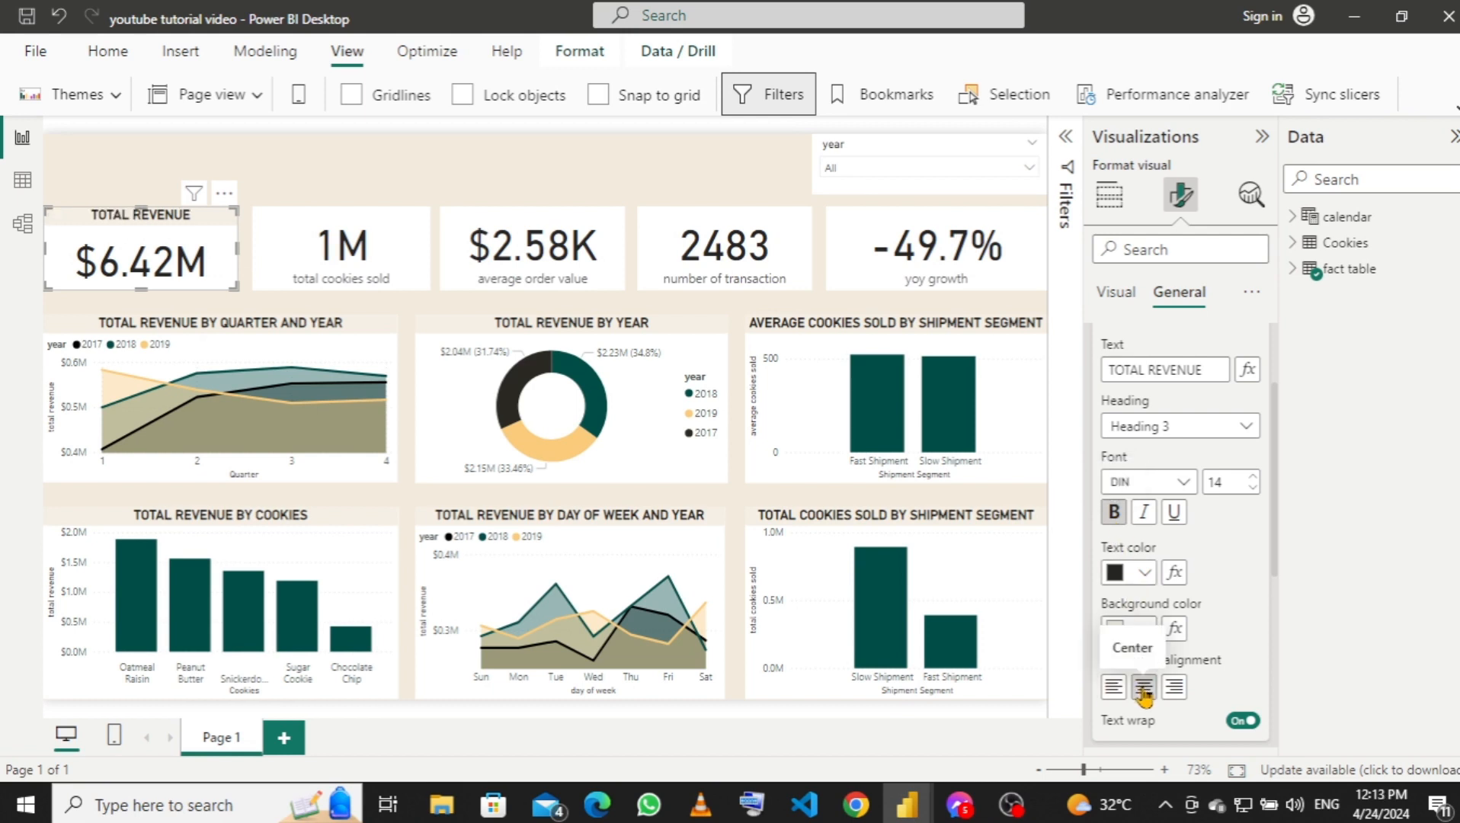
# Turn off the total cookies sold card's category label and give the card the uppercase title TOTAL COOKIES SOLD.
pyautogui.click(388, 227)
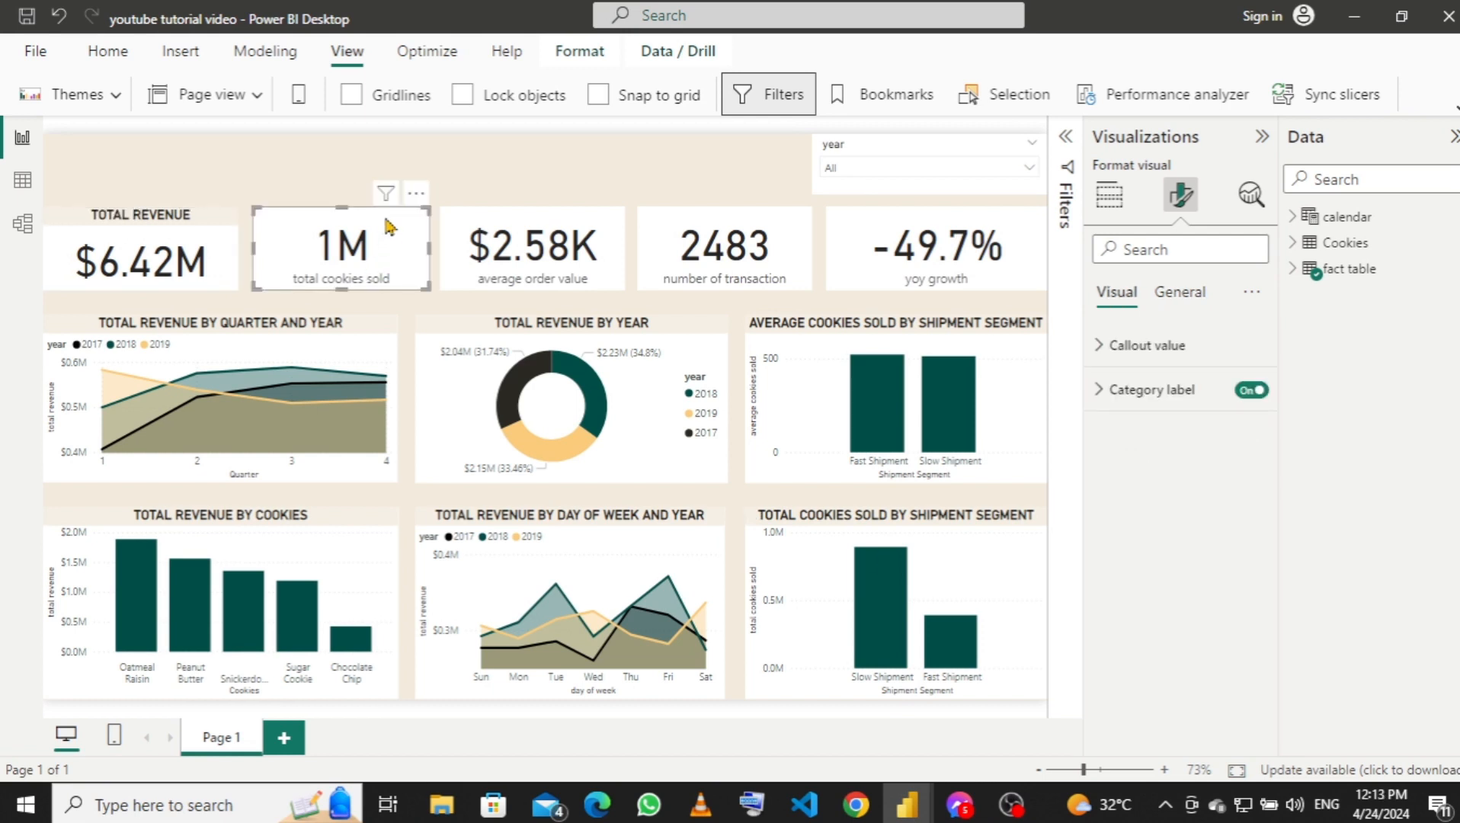
pyautogui.click(1251, 391)
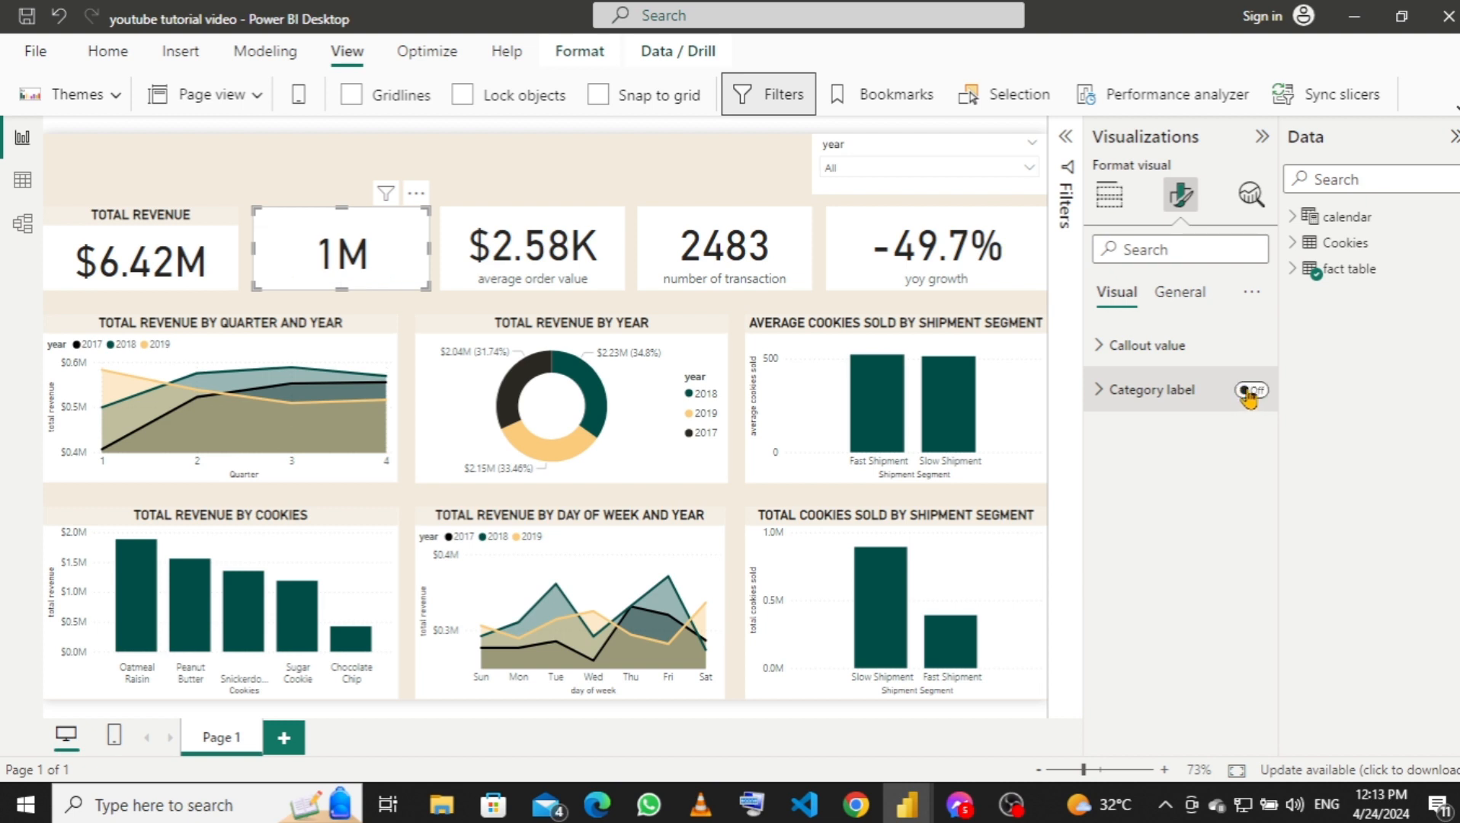
pyautogui.click(1177, 293)
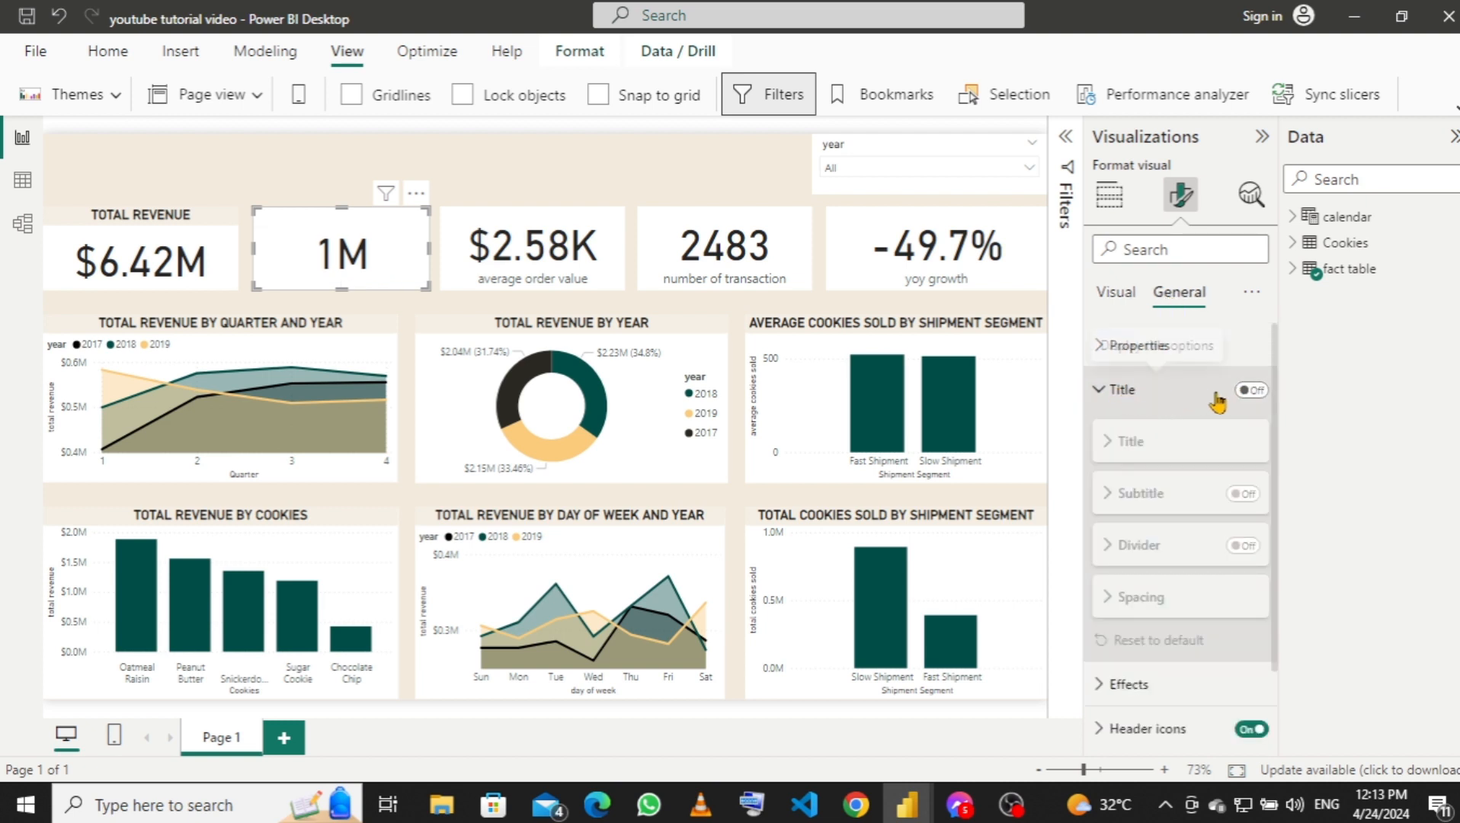
pyautogui.click(1251, 391)
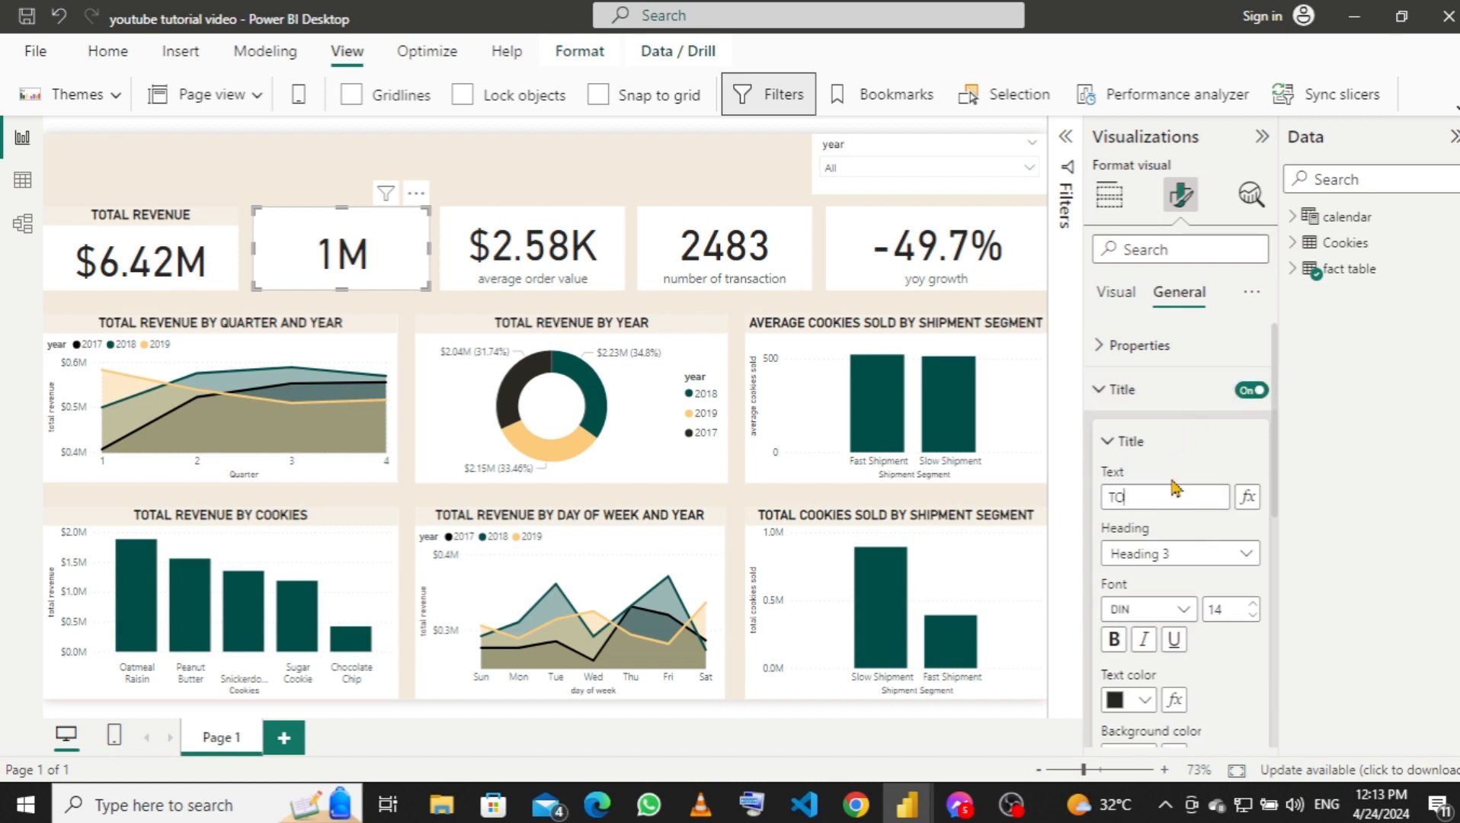
pyautogui.write('TOT')
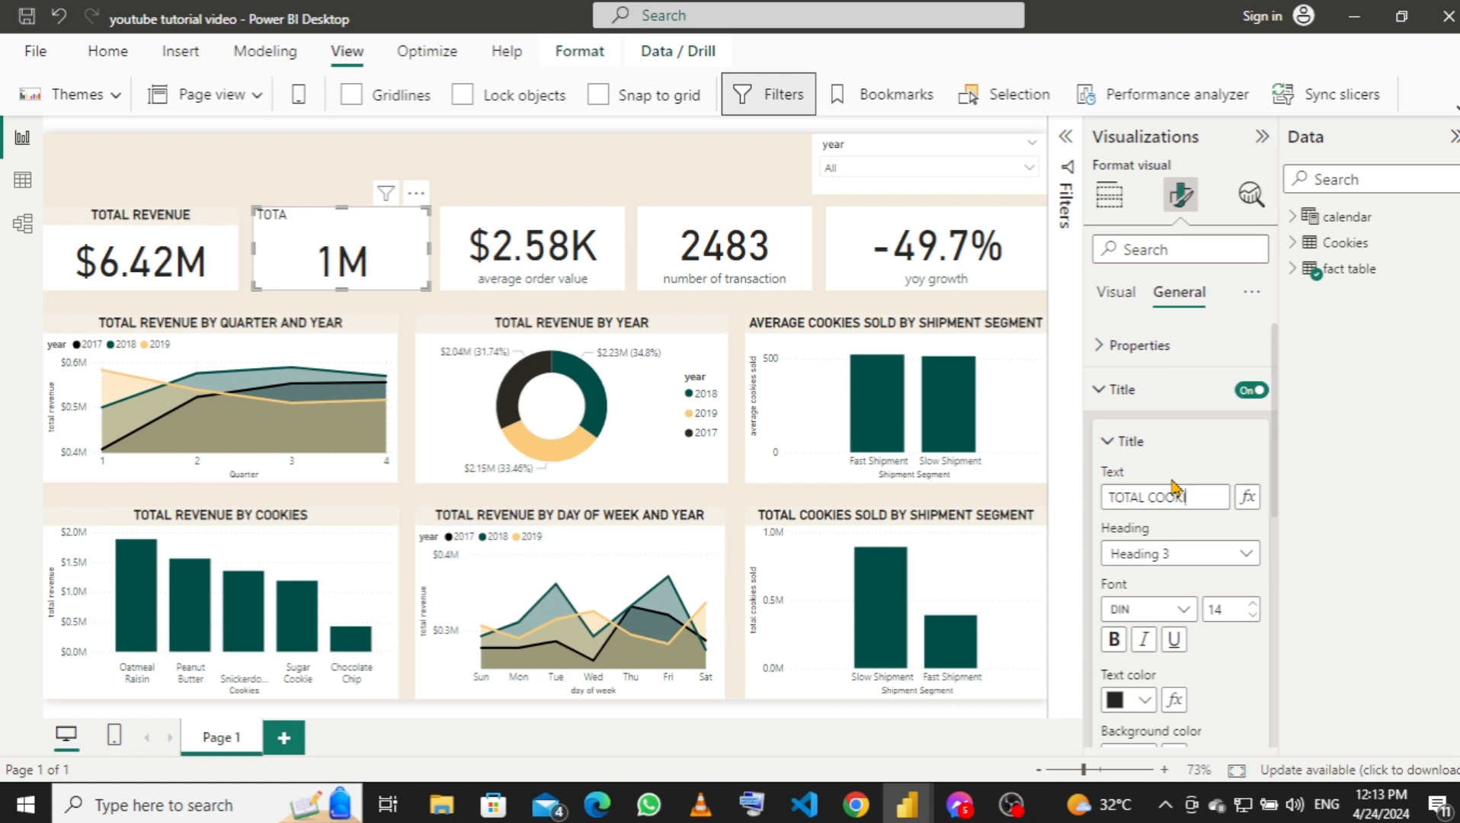
pyautogui.write('AL COOKIES SOLD')
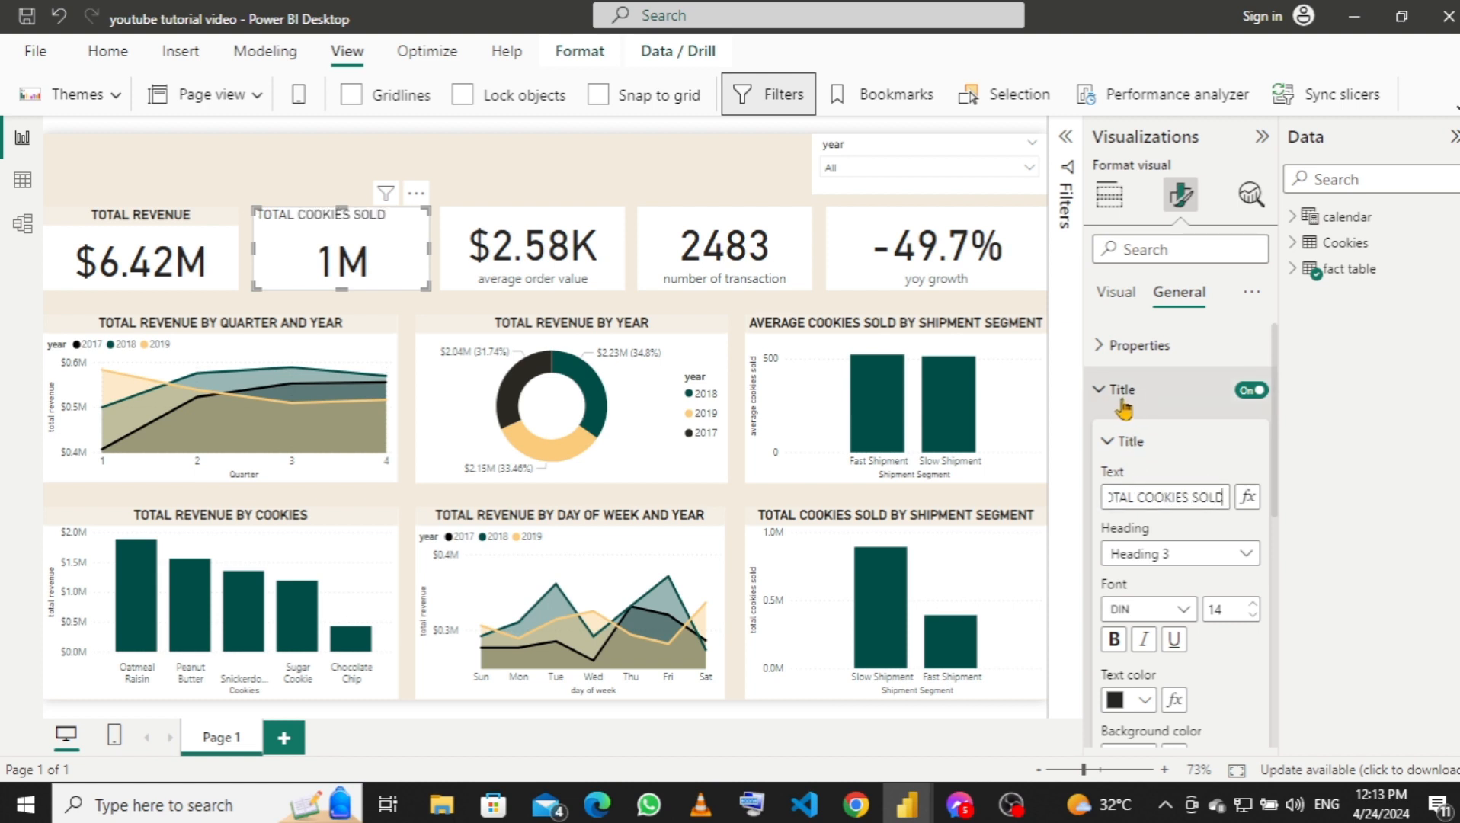
# Format the total cookies sold card's title as bold and horizontally centred on the most recently used light beige background.
pyautogui.scroll(-2, 1149, 609)
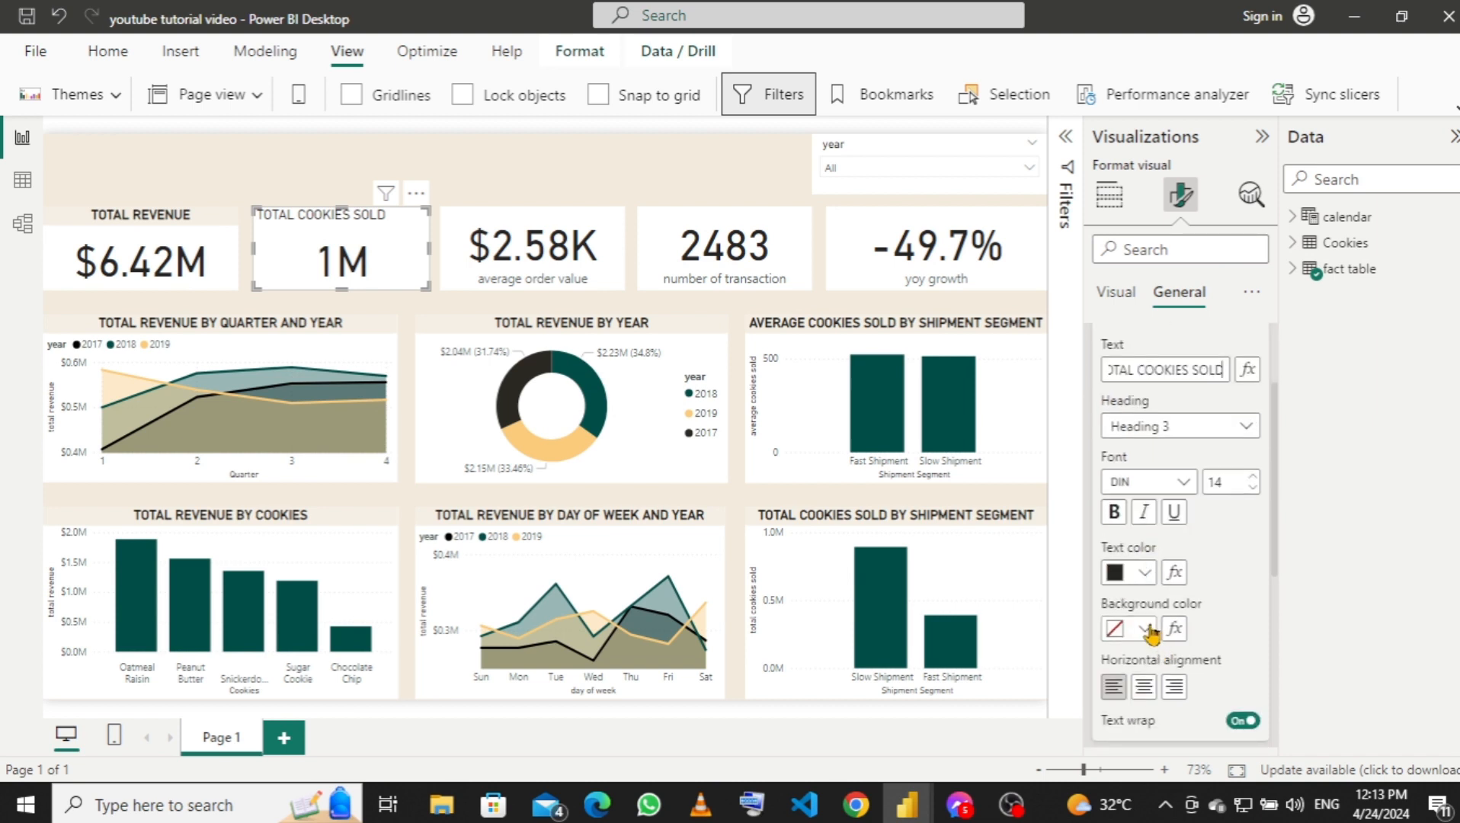
pyautogui.click(1146, 630)
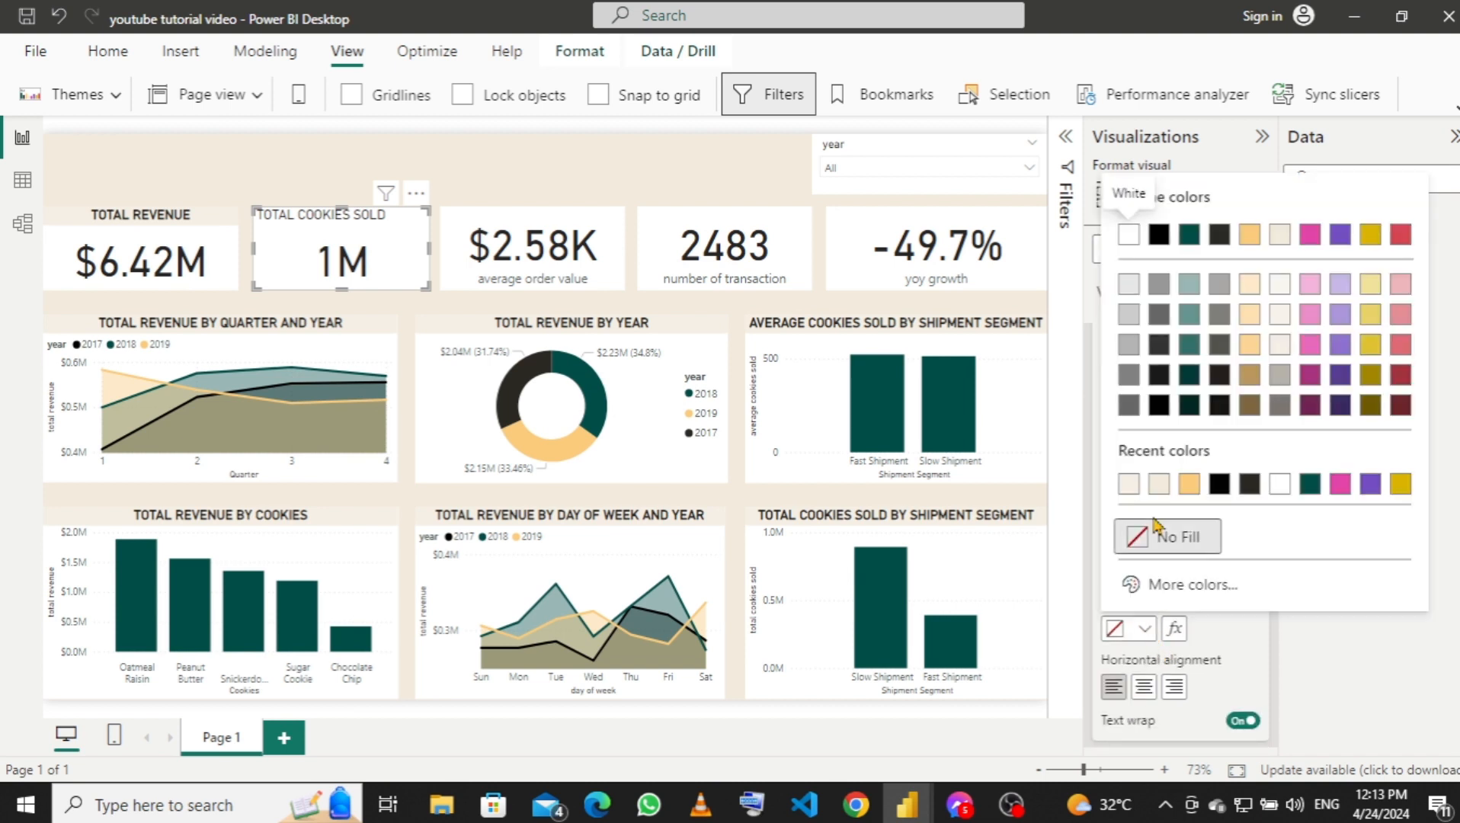
pyautogui.click(1129, 488)
pyautogui.scroll(-2, 1152, 610)
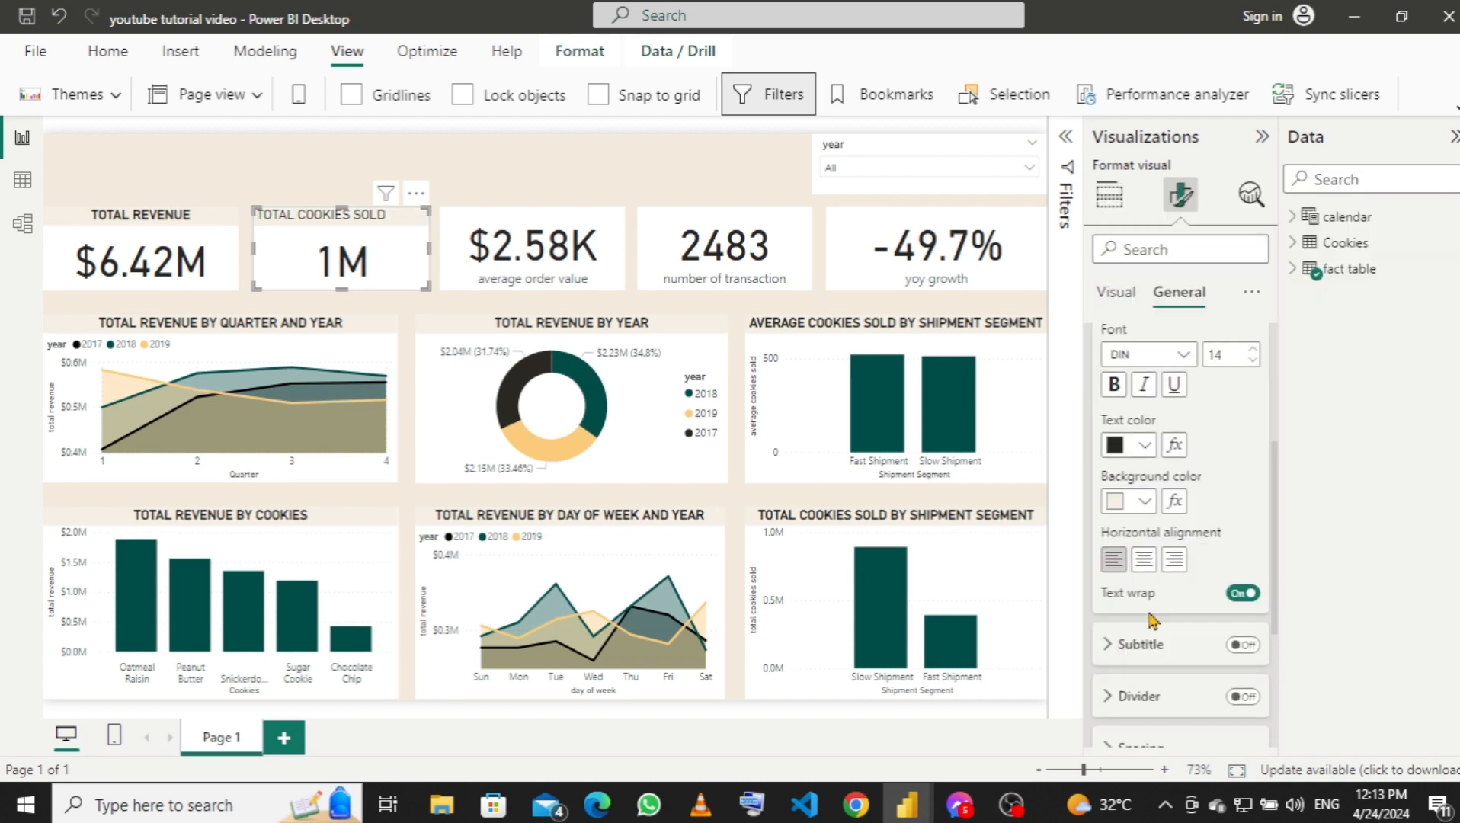
pyautogui.click(1143, 559)
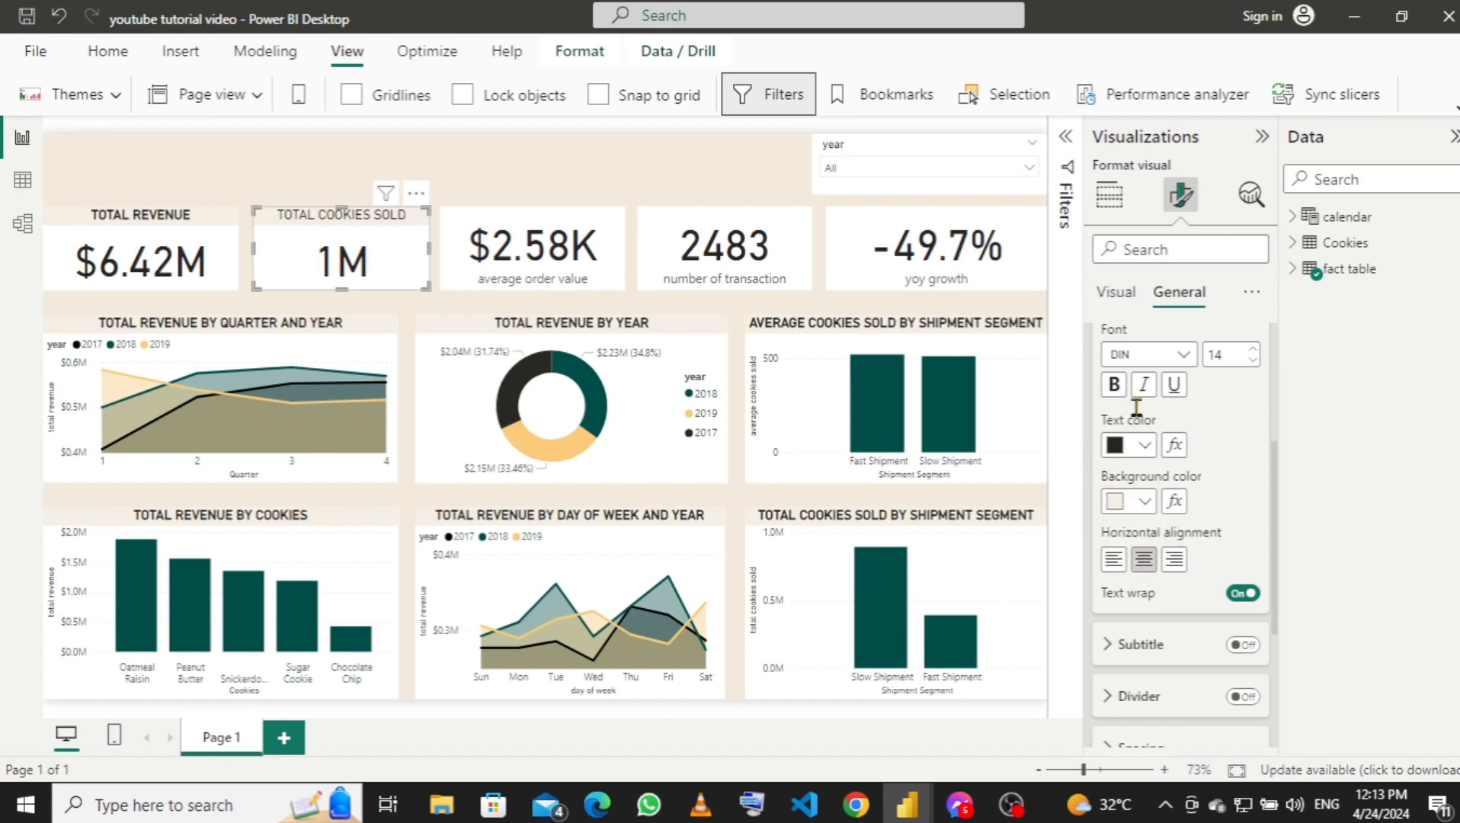
pyautogui.click(1115, 384)
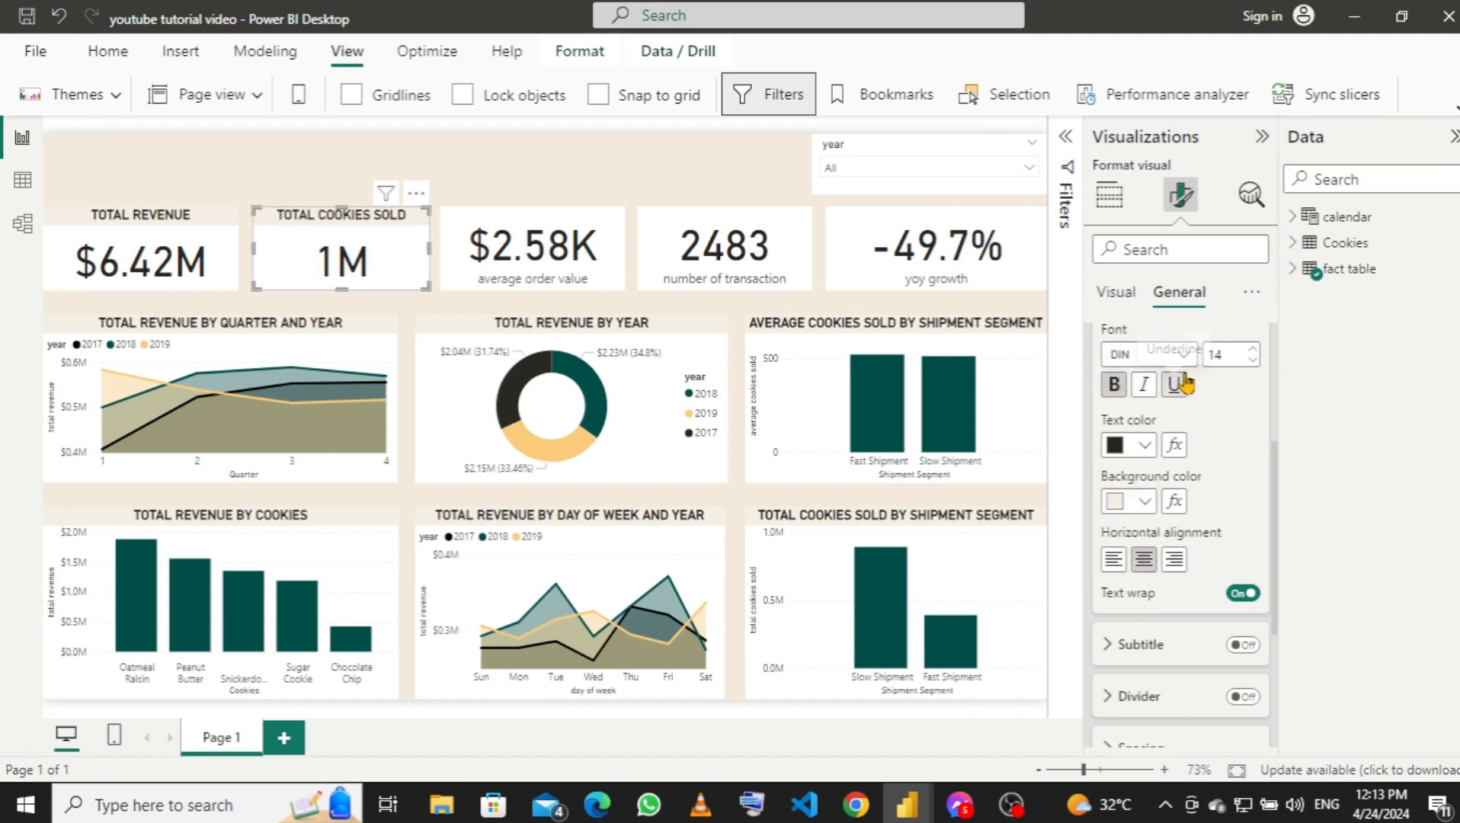
pyautogui.scroll(3, 1186, 381)
pyautogui.click(1109, 390)
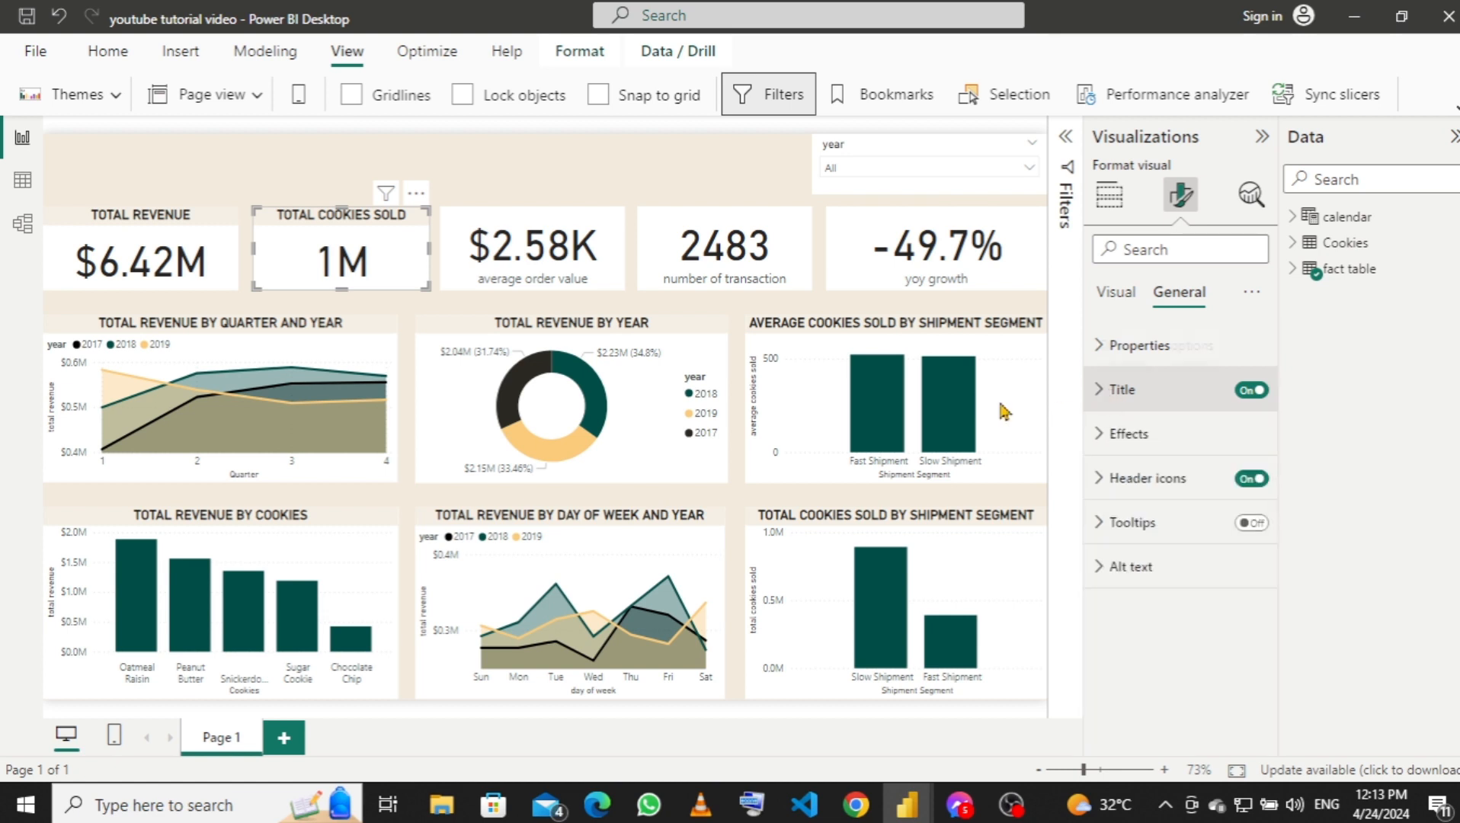
# Turn off the average order value card's category label and give the card the uppercase title AVERAGE ORDER VALUE.
pyautogui.click(616, 251)
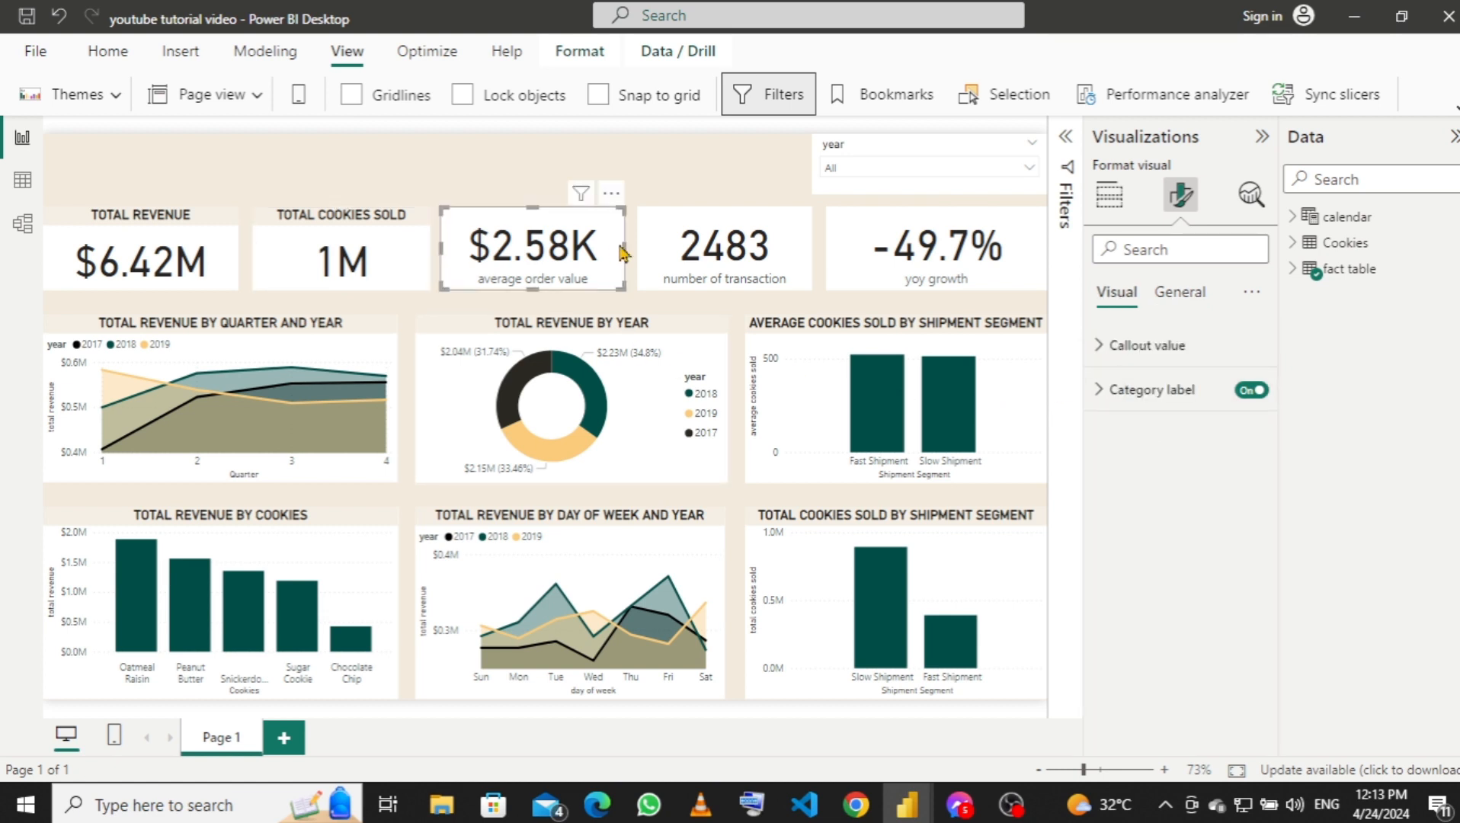
pyautogui.click(1247, 391)
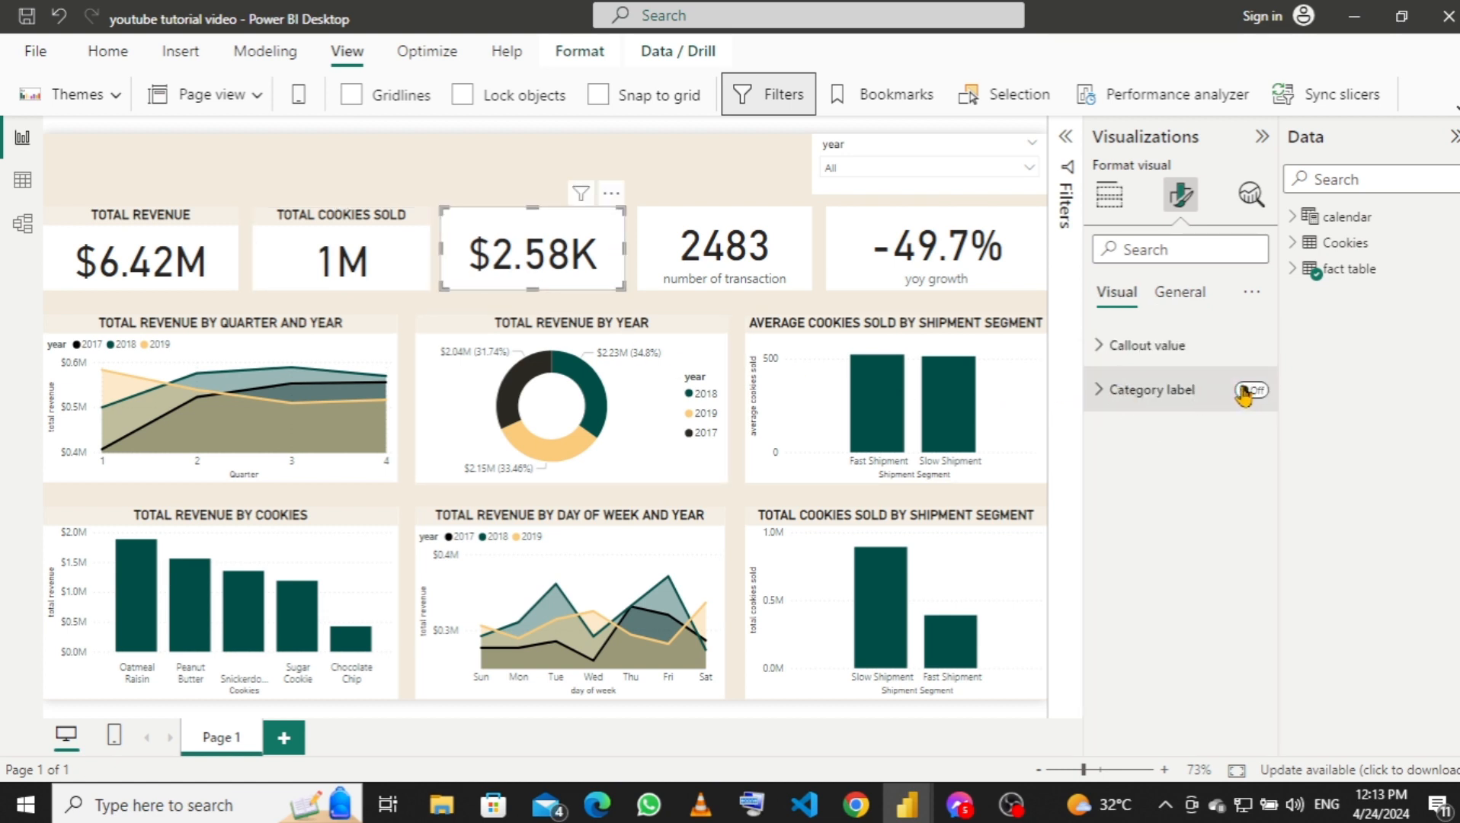
pyautogui.click(1193, 310)
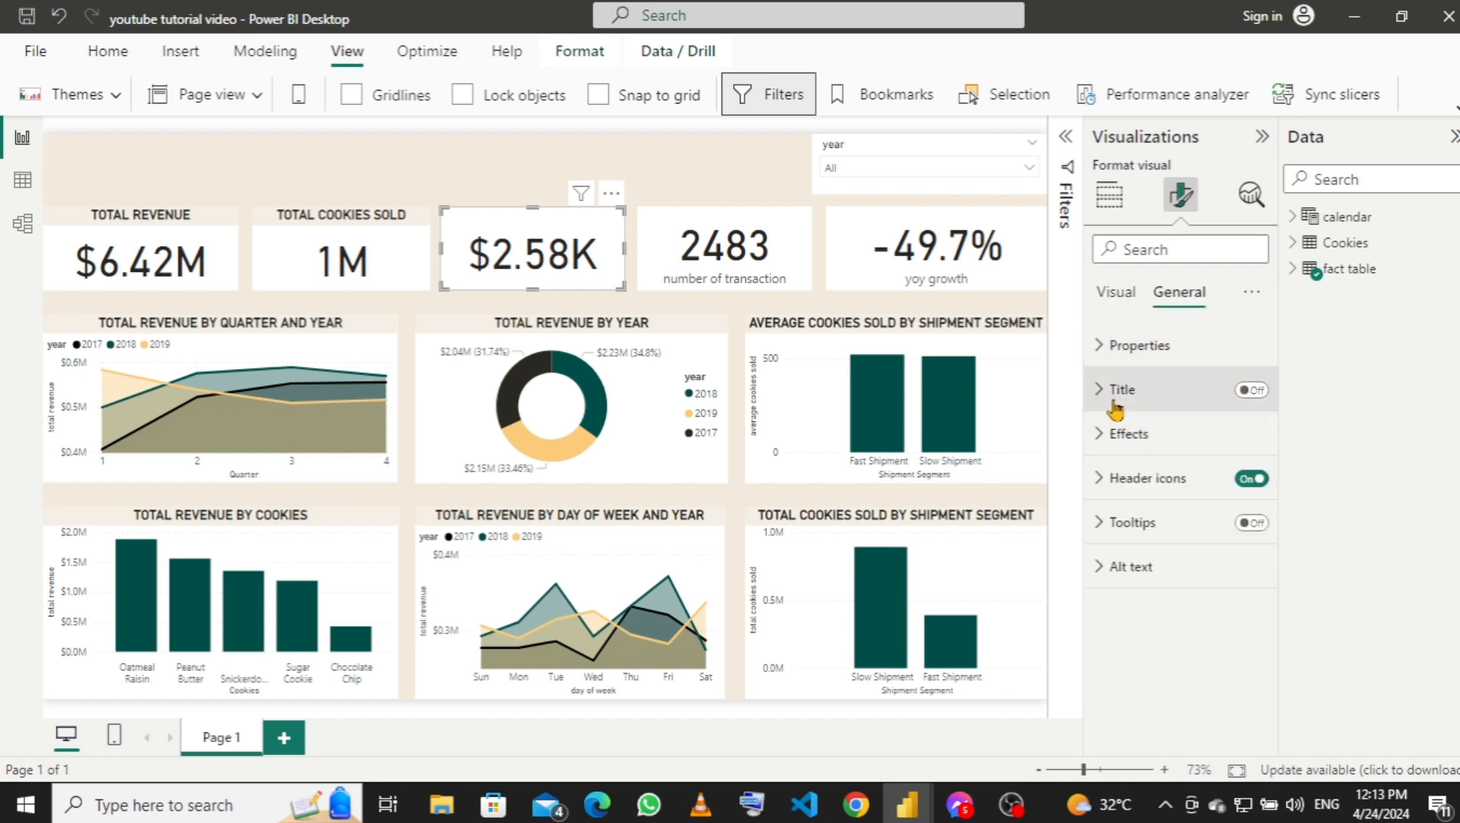
pyautogui.click(1256, 391)
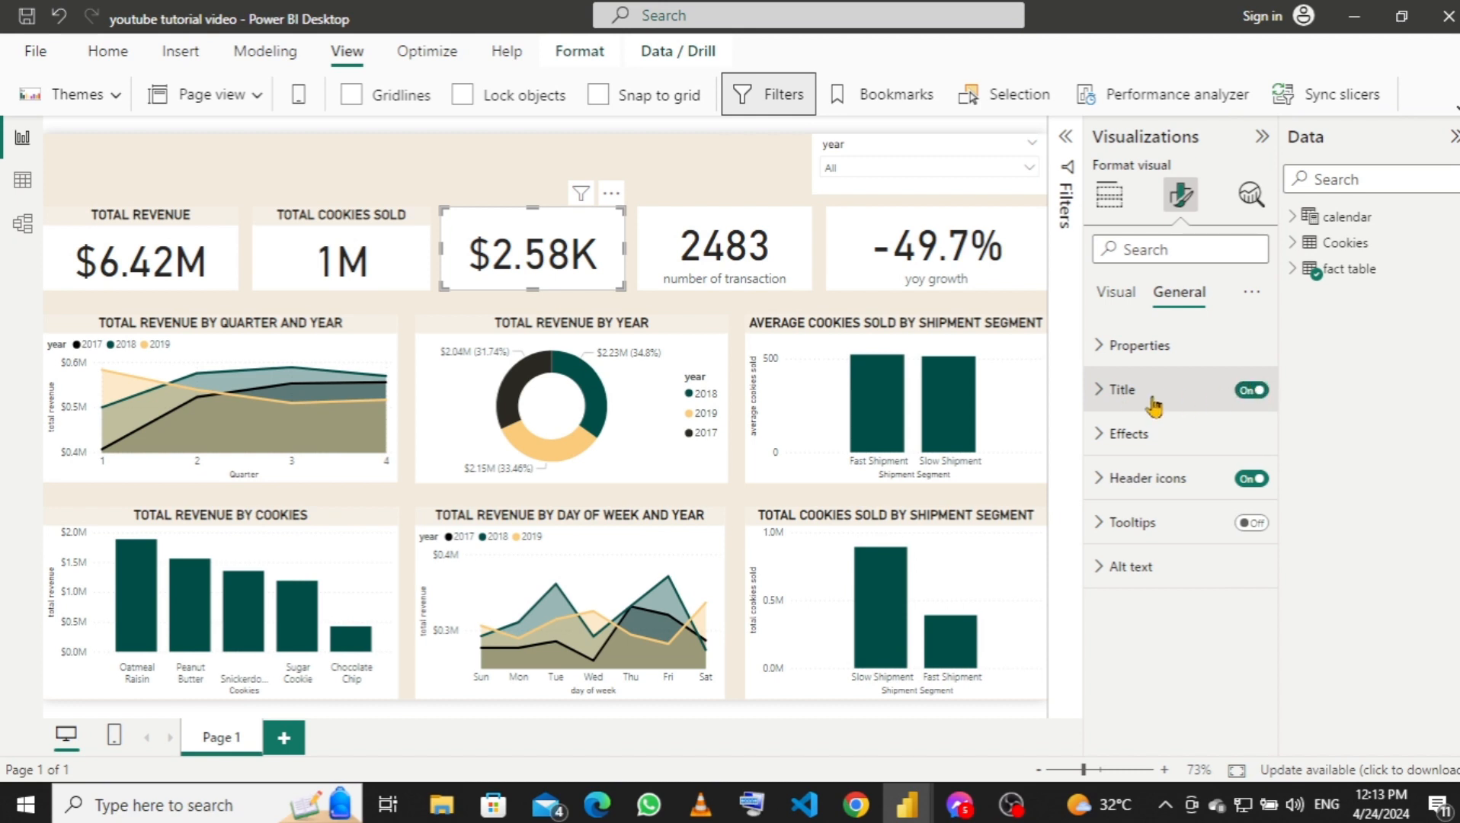
pyautogui.click(1102, 400)
pyautogui.click(1137, 497)
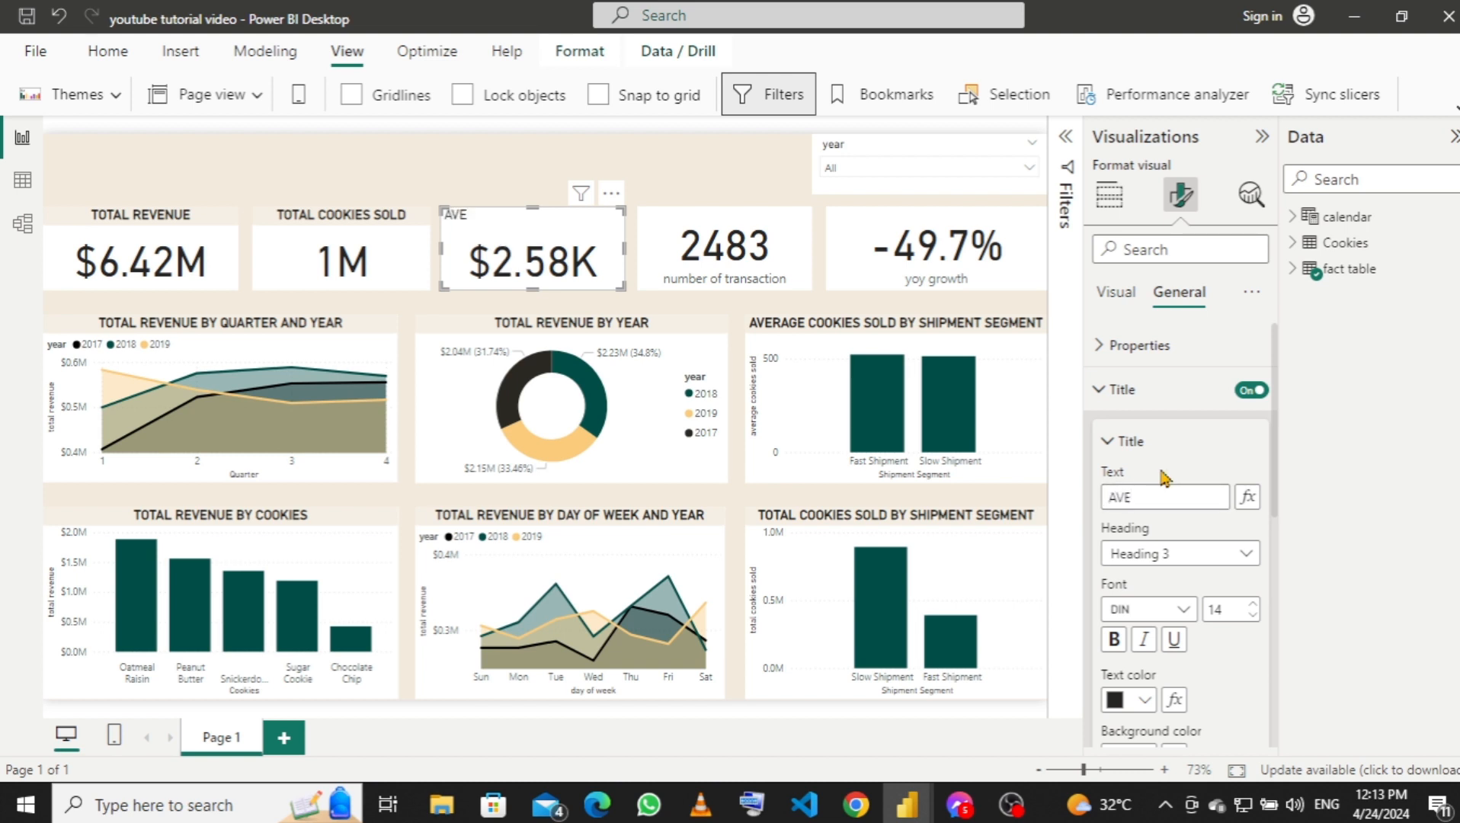
pyautogui.write('AVERAGE C')
pyautogui.write('RDER VALUE')
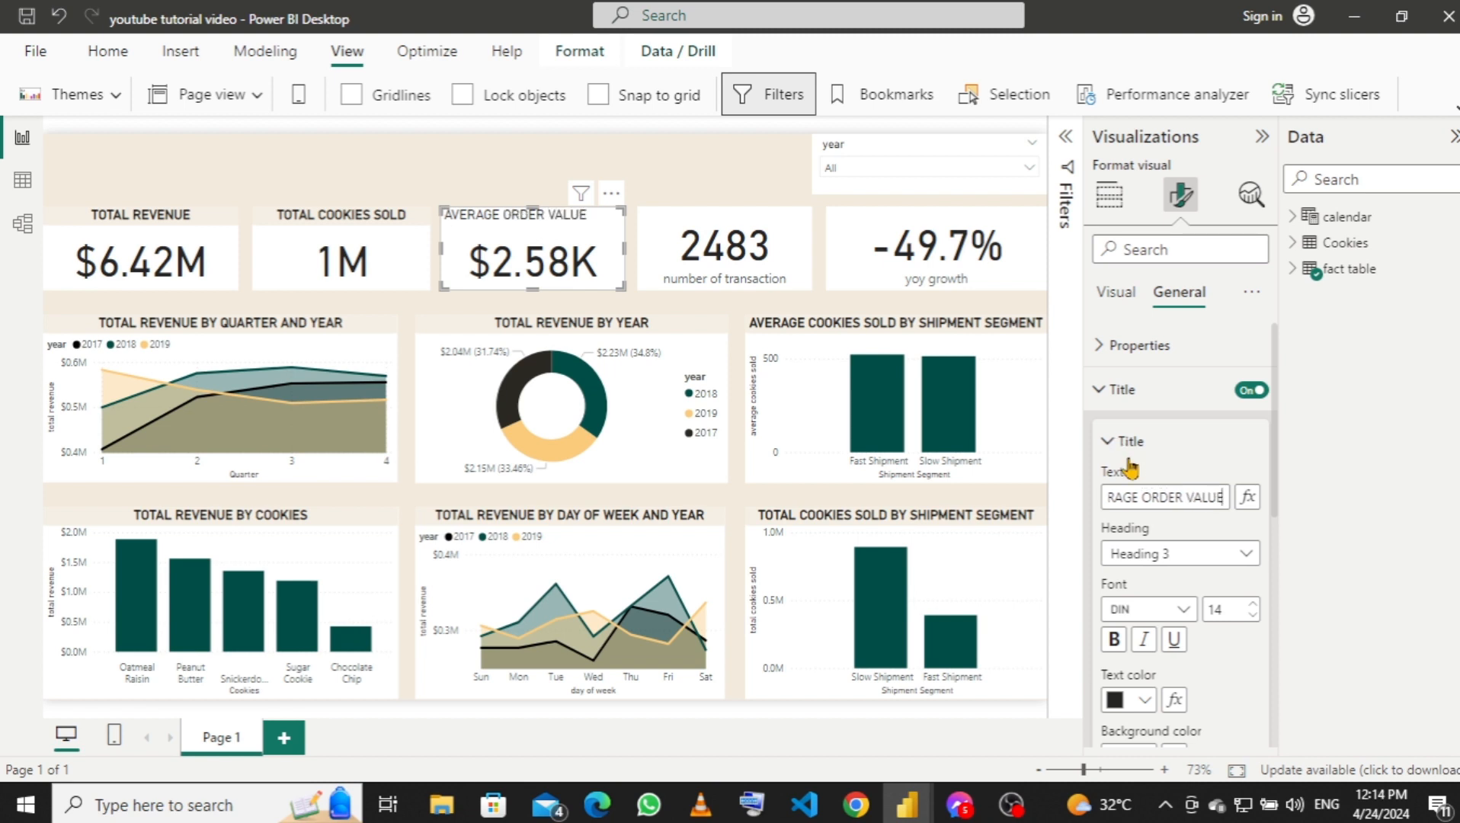
# Format the average order value card's title as bold and horizontally centred on the most recently used light beige background.
pyautogui.click(1114, 641)
pyautogui.scroll(-3, 1200, 659)
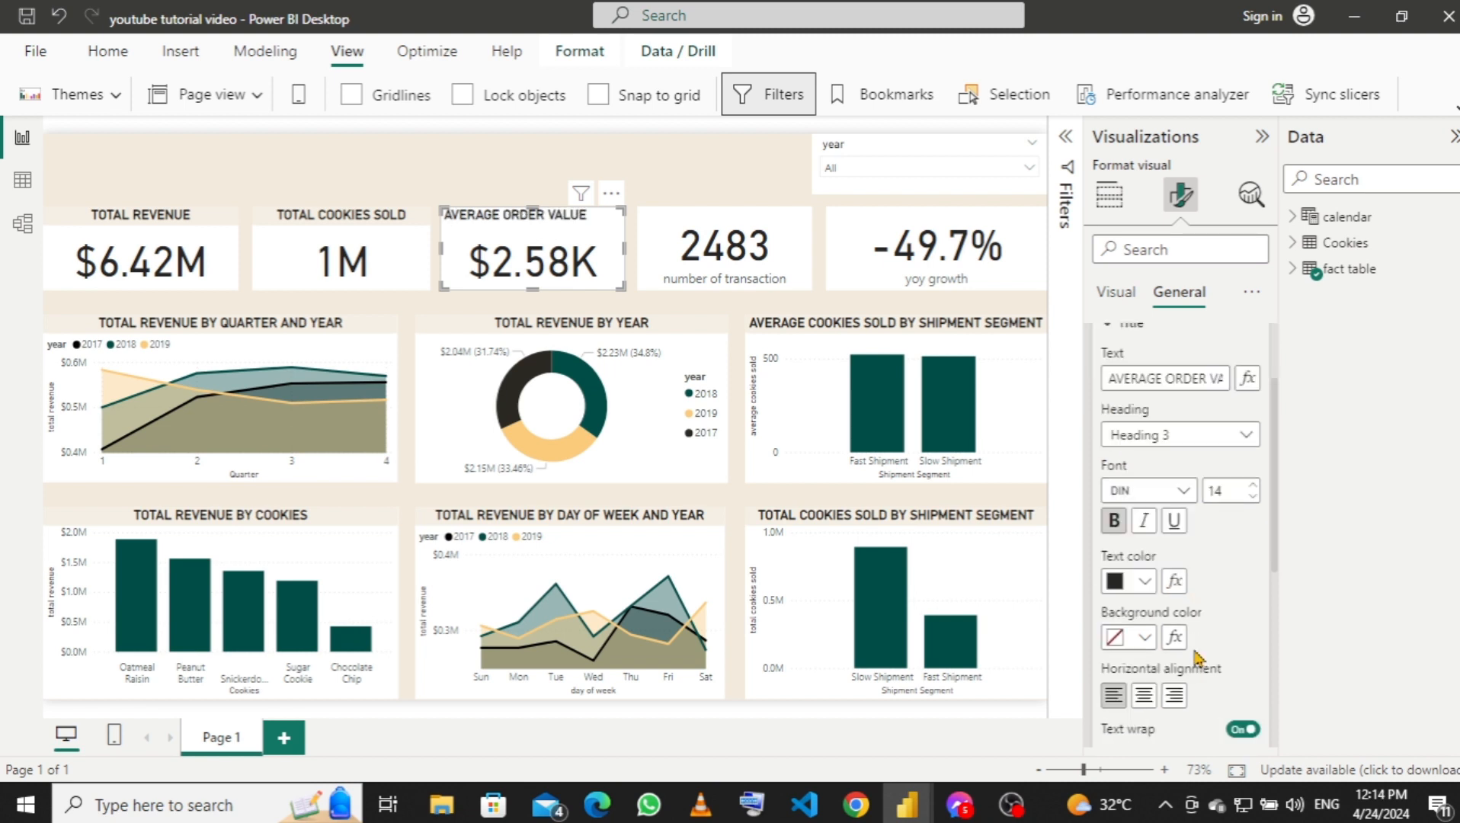
pyautogui.click(1146, 630)
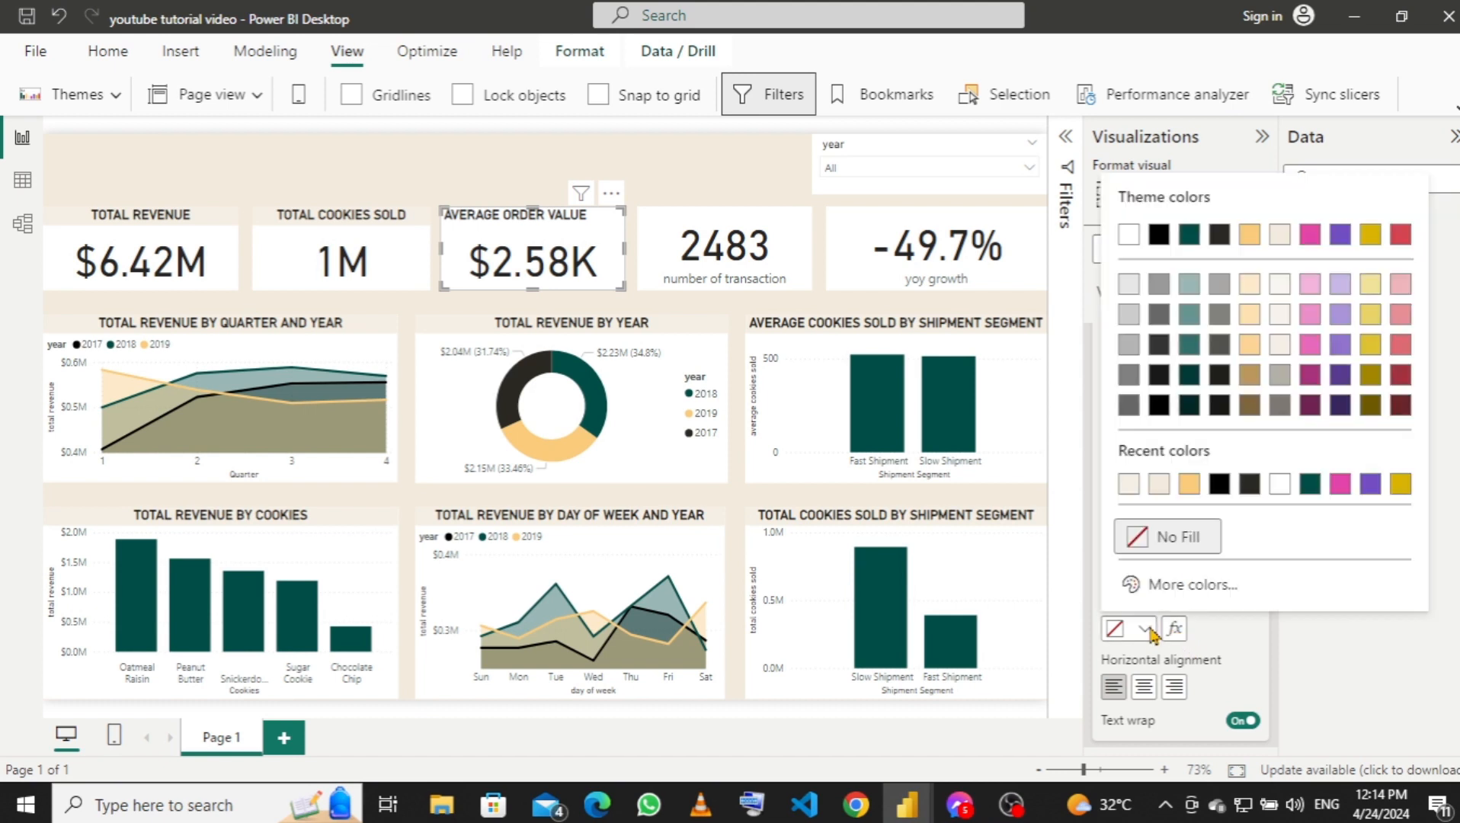
pyautogui.click(1129, 487)
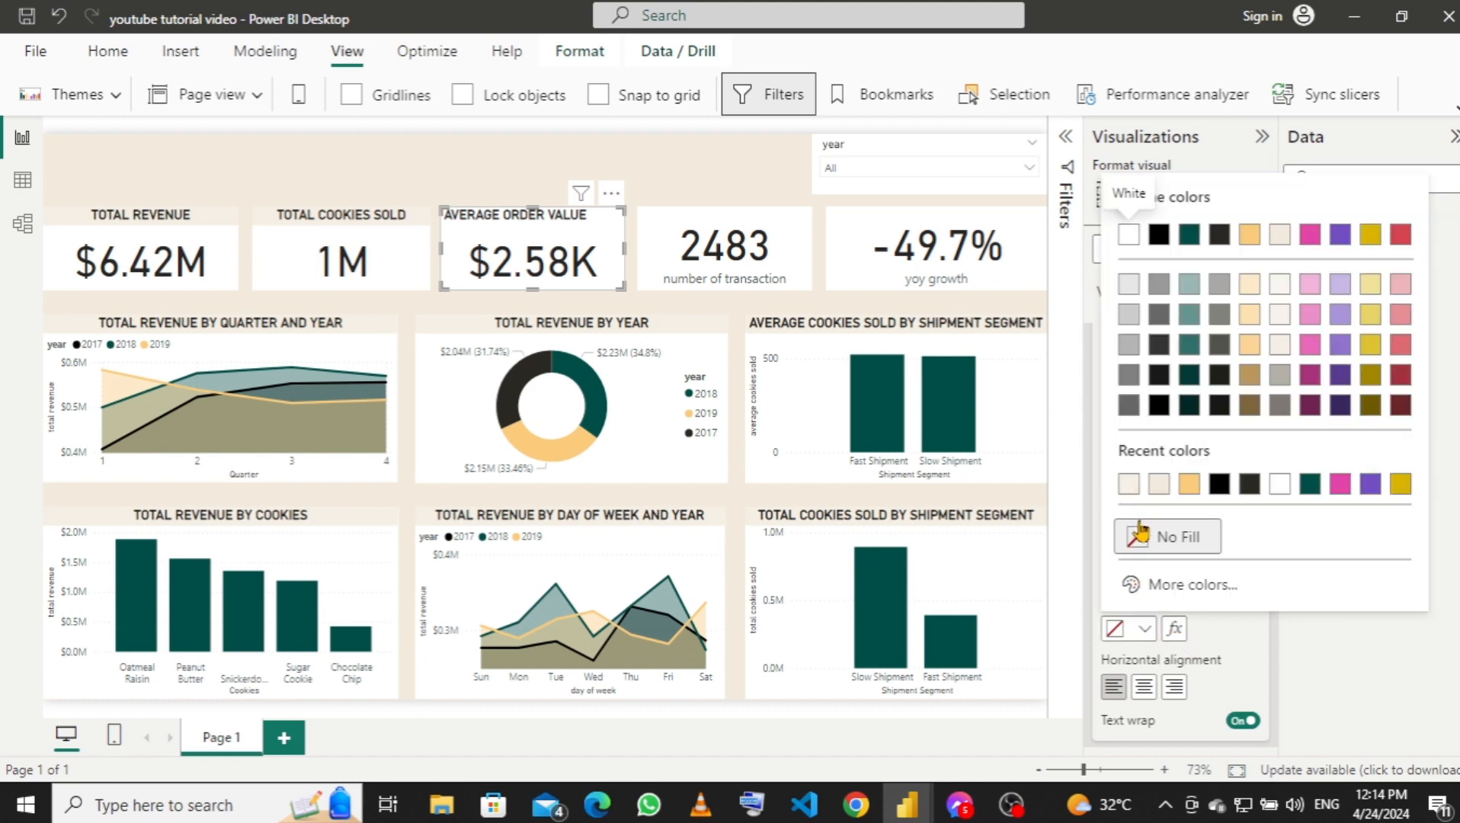
pyautogui.click(1143, 687)
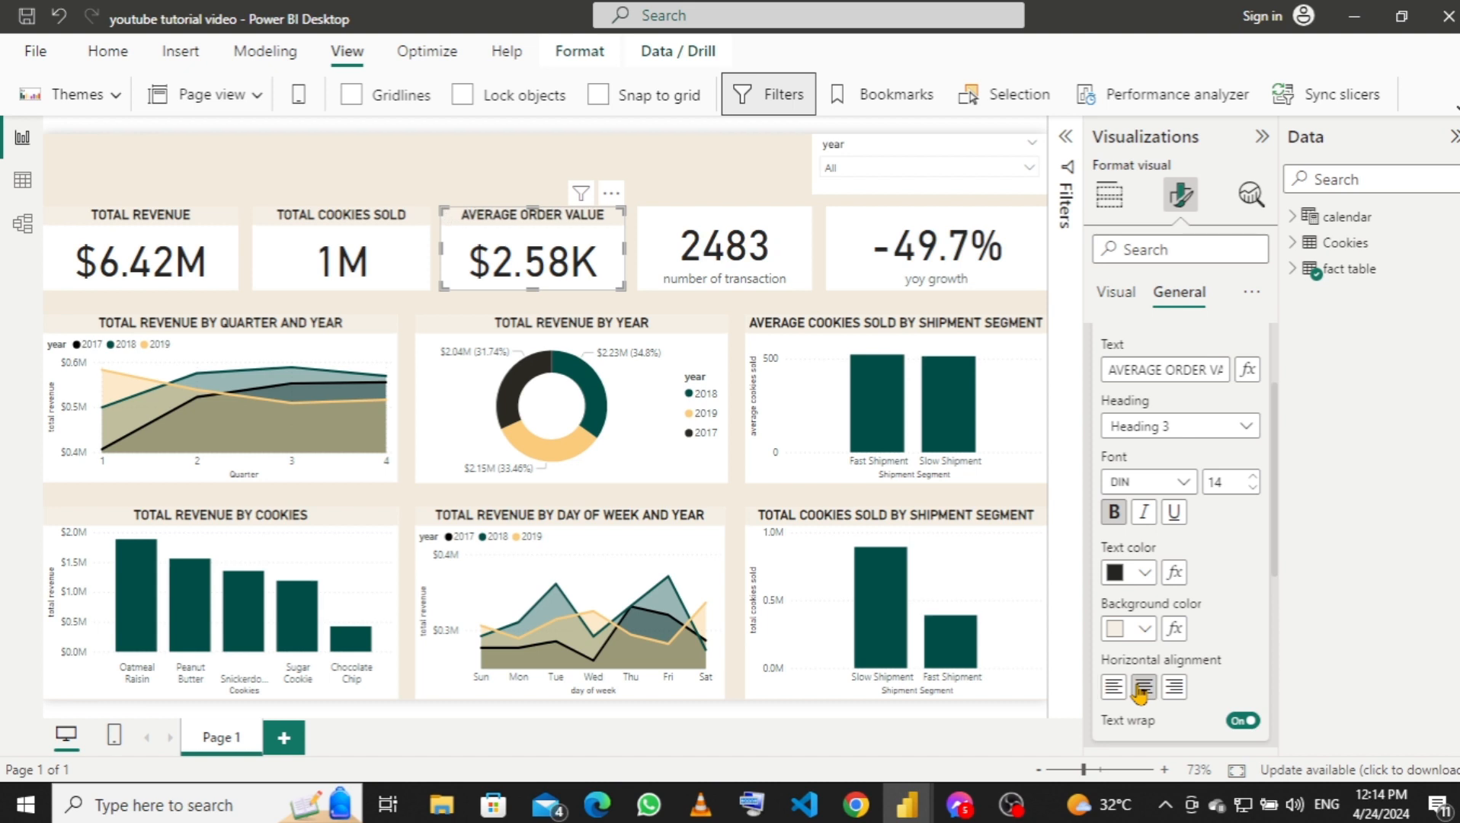
# Turn off the number of transaction card's category label and give the card the uppercase title NUMBER OF TRANSACTION.
pyautogui.click(775, 242)
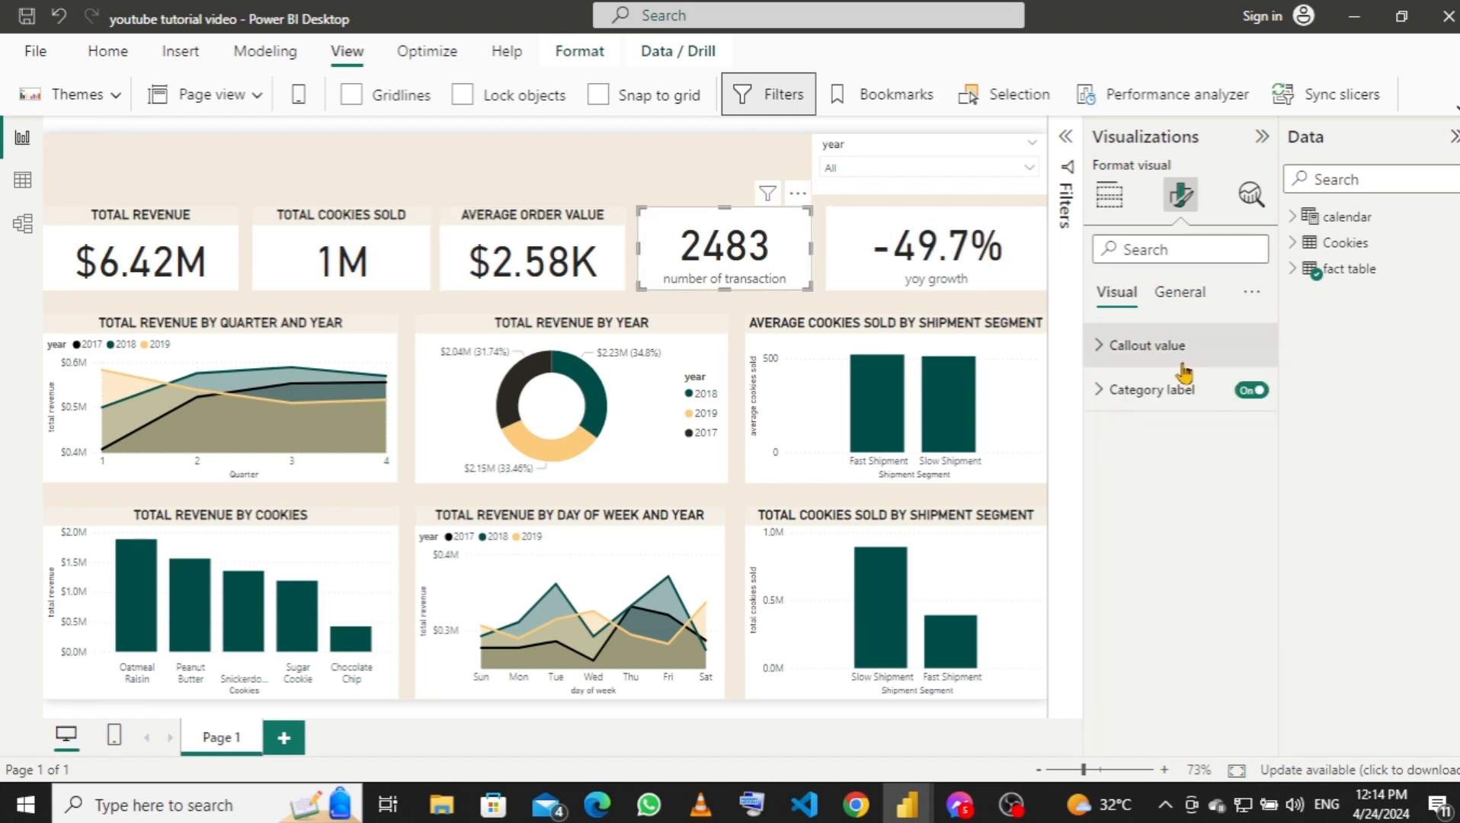
pyautogui.click(1251, 391)
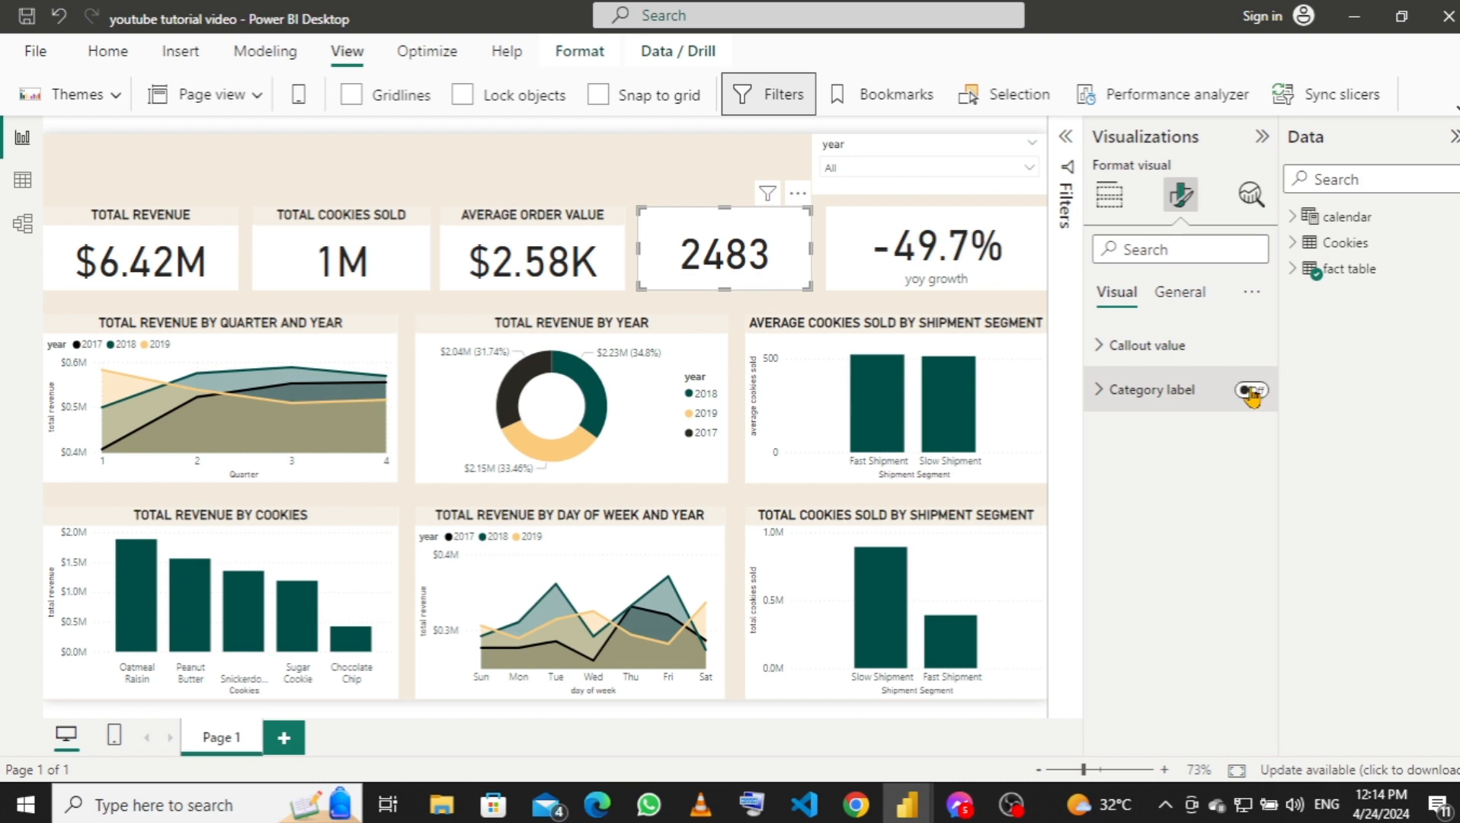
pyautogui.click(1179, 292)
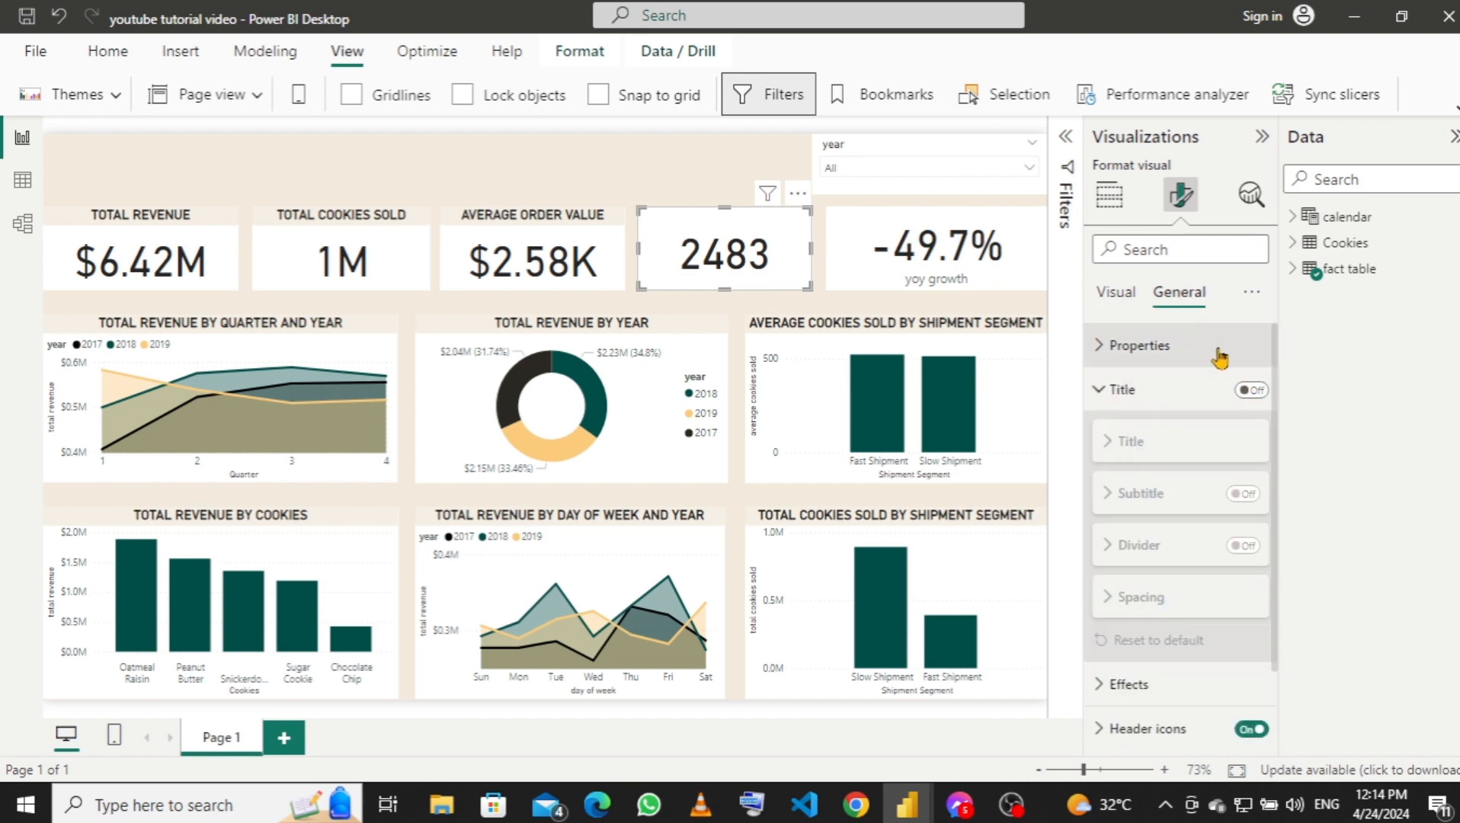
pyautogui.click(1247, 391)
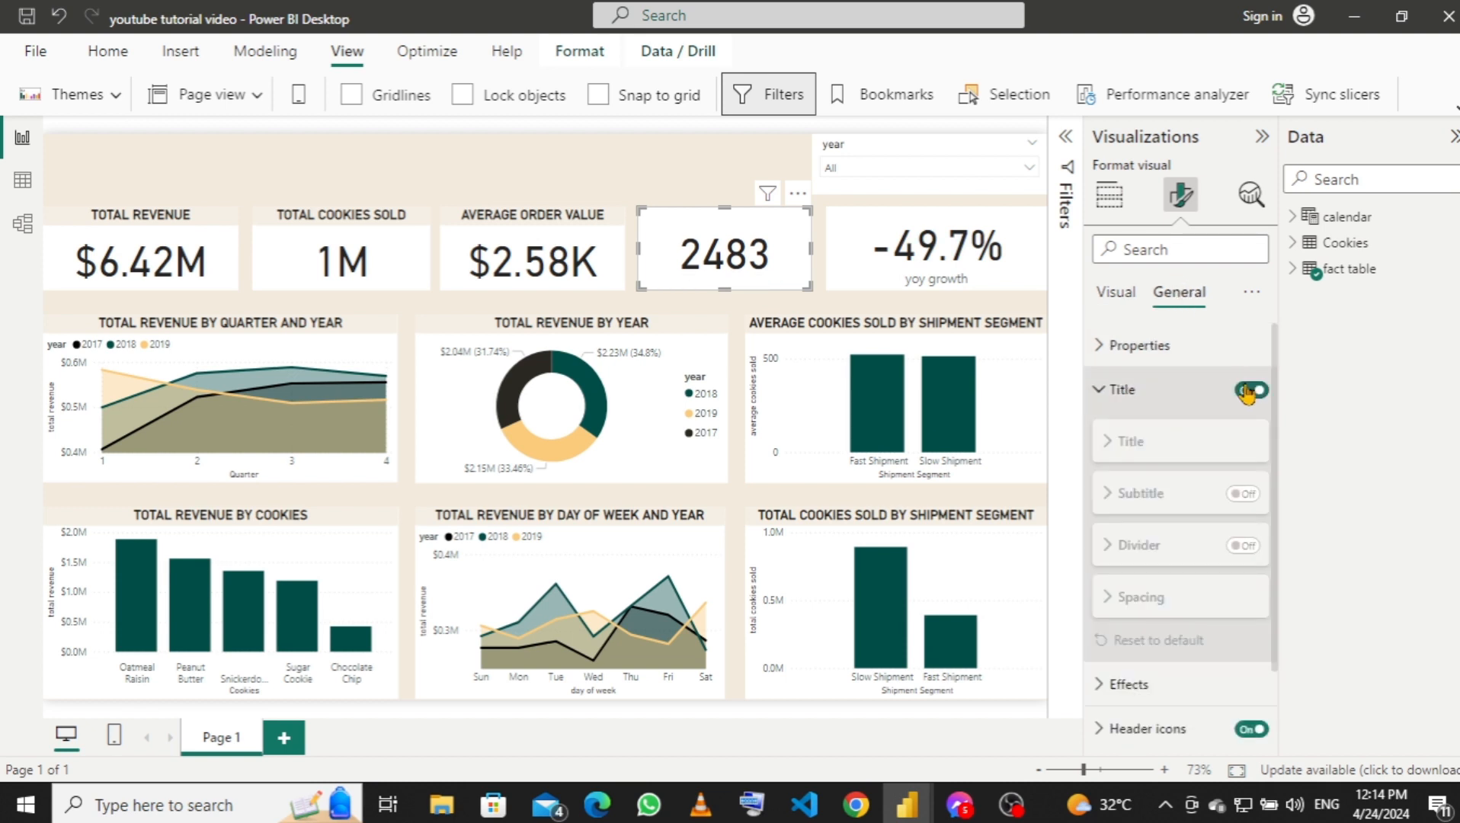
pyautogui.click(1147, 446)
pyautogui.click(1130, 496)
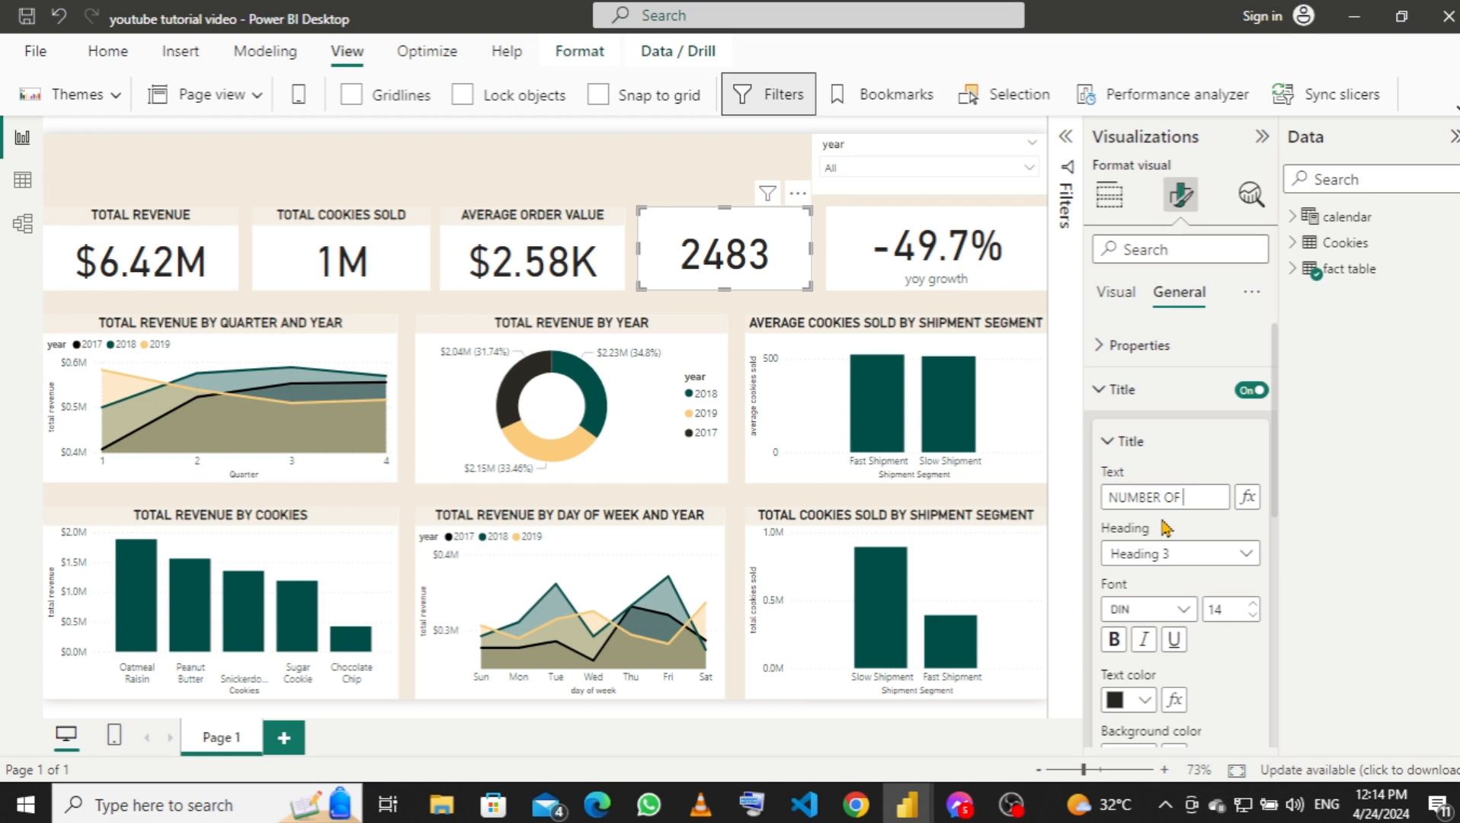
pyautogui.write('NUMBER OF TRA')
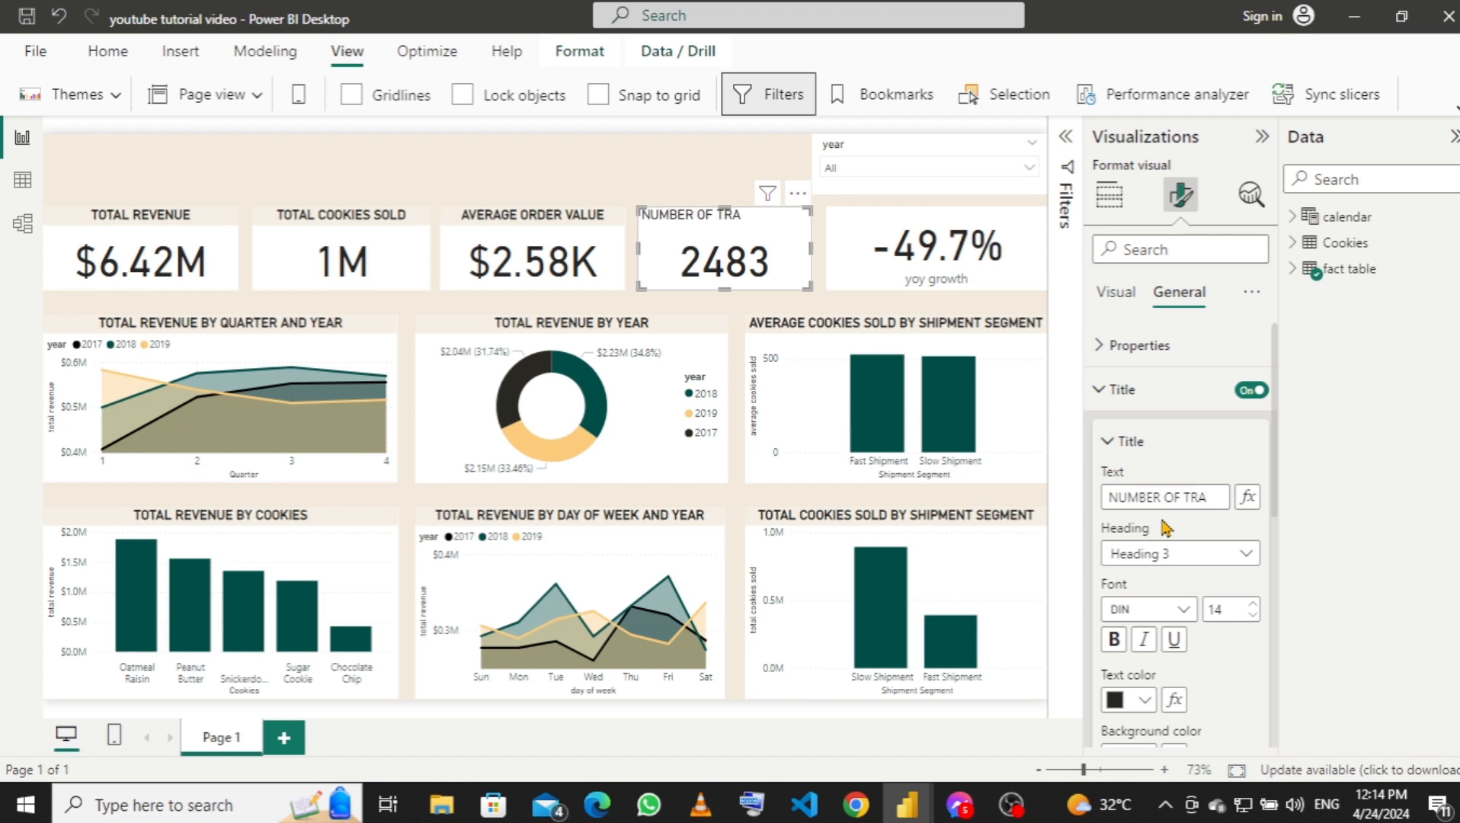
pyautogui.write('NSACTION')
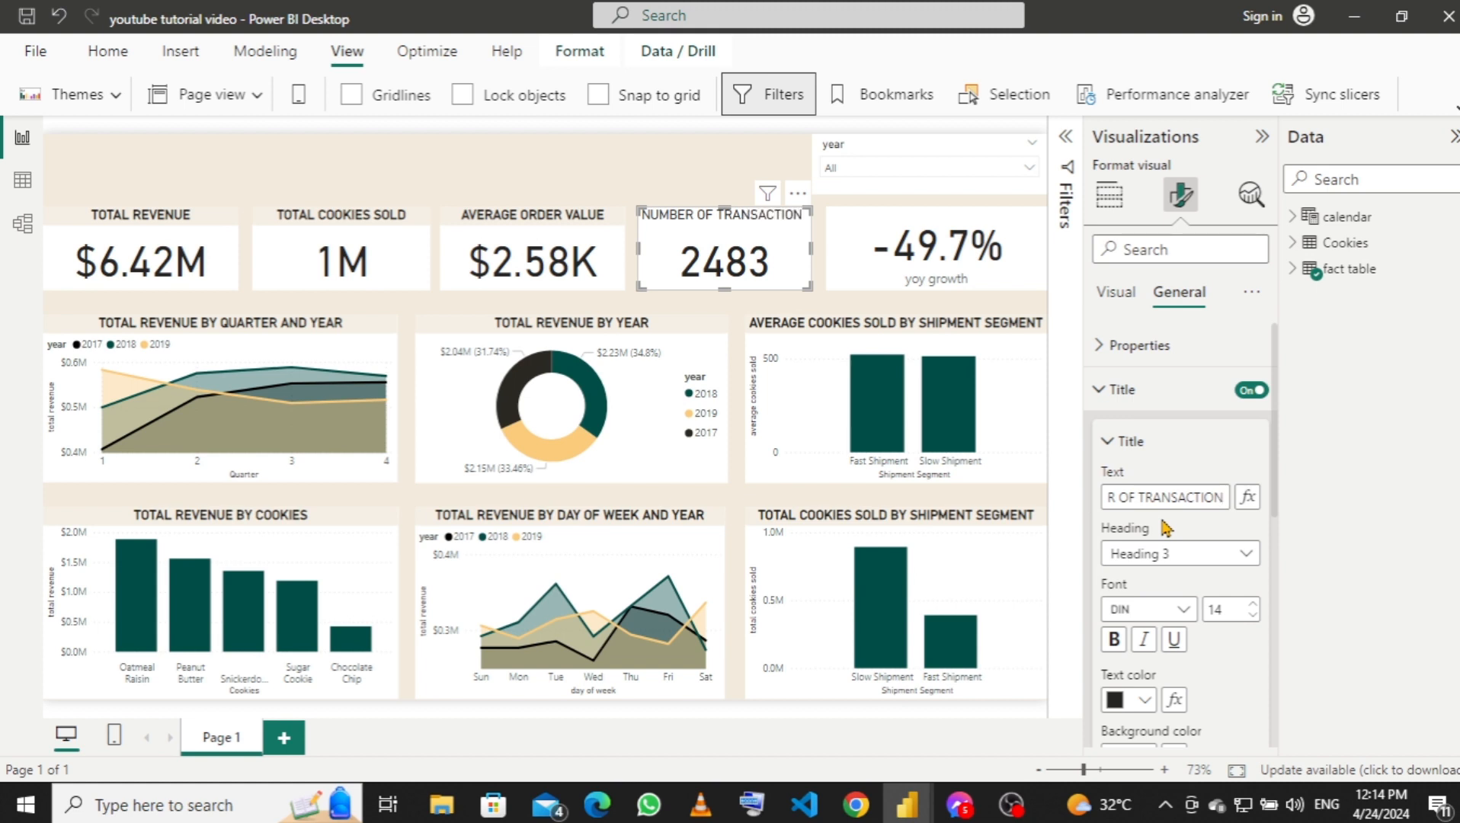
# Format the number of transaction card's title as bold and horizontally centred on the most recently used light beige background.
pyautogui.click(1114, 642)
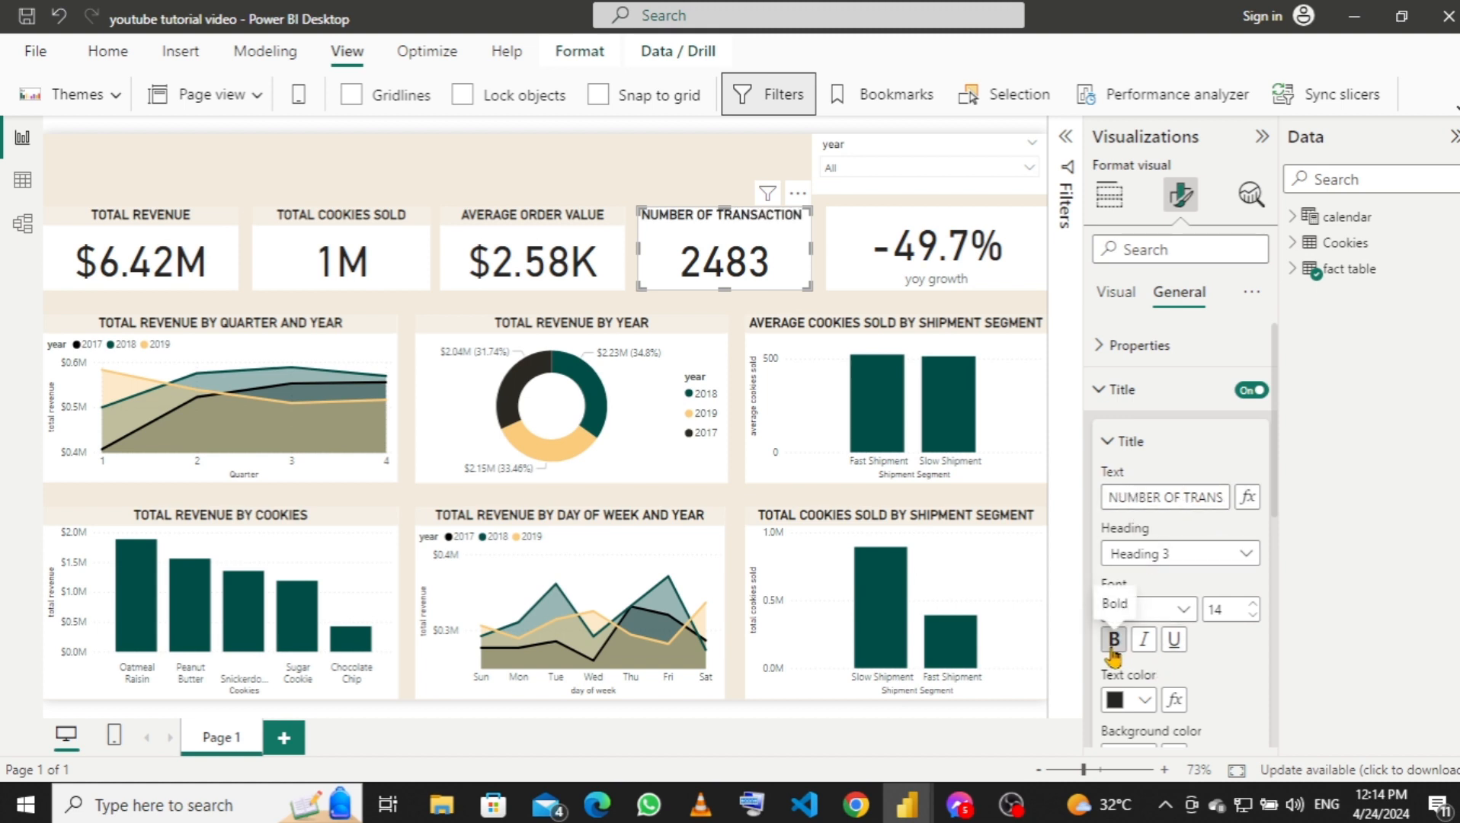
pyautogui.scroll(-3, 1215, 656)
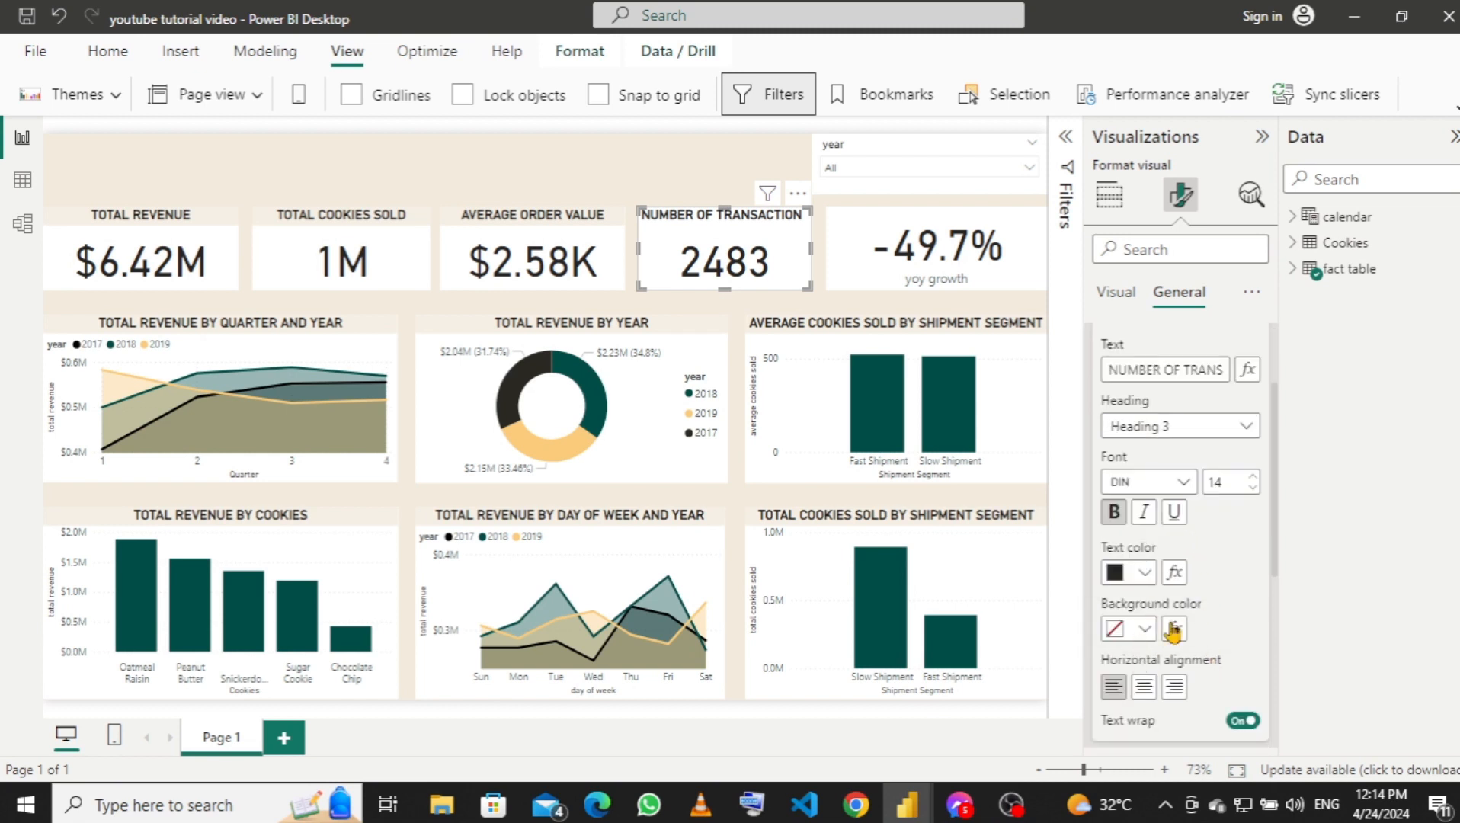
pyautogui.click(1147, 629)
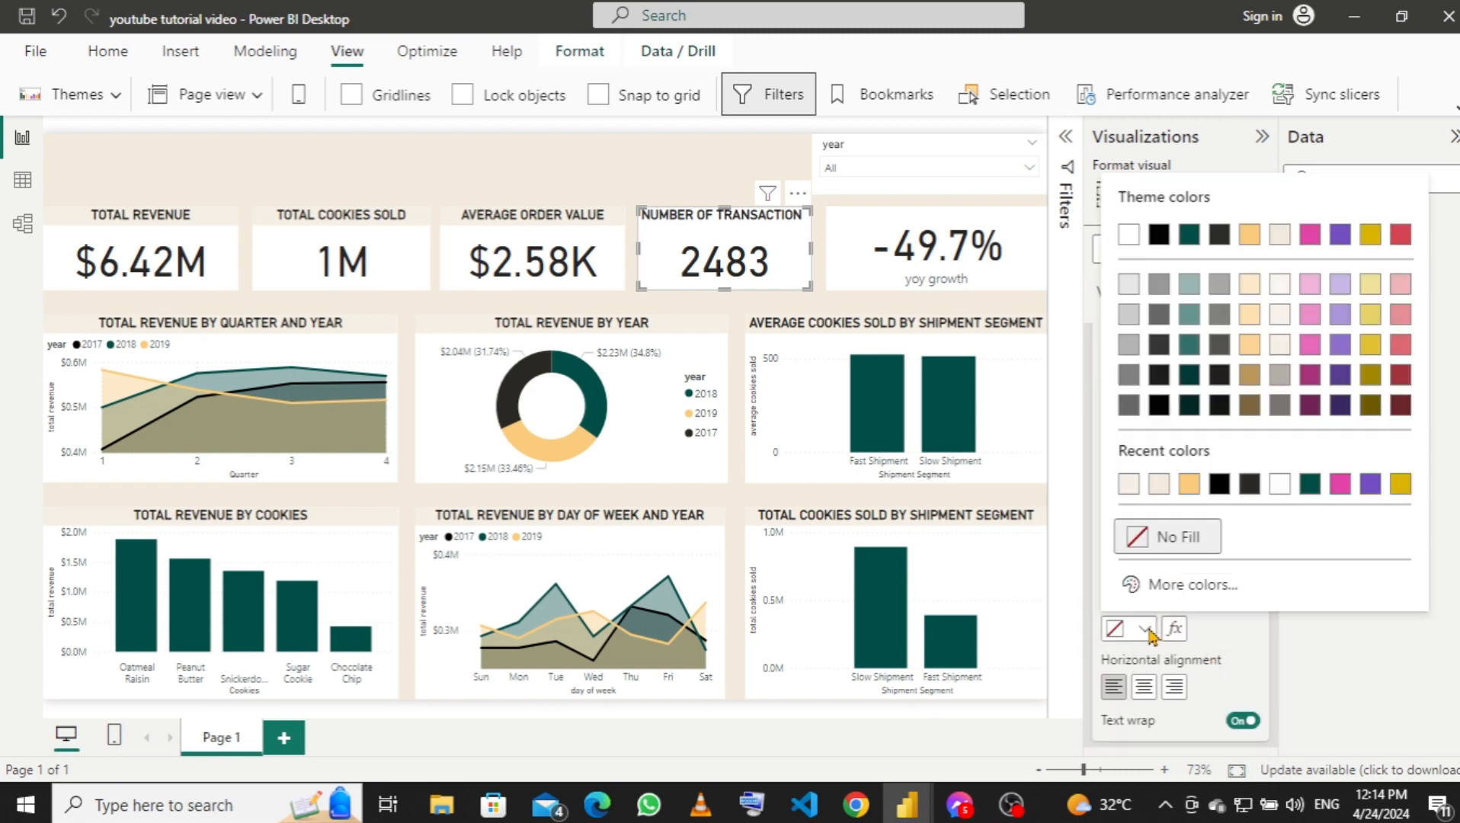
pyautogui.click(1130, 485)
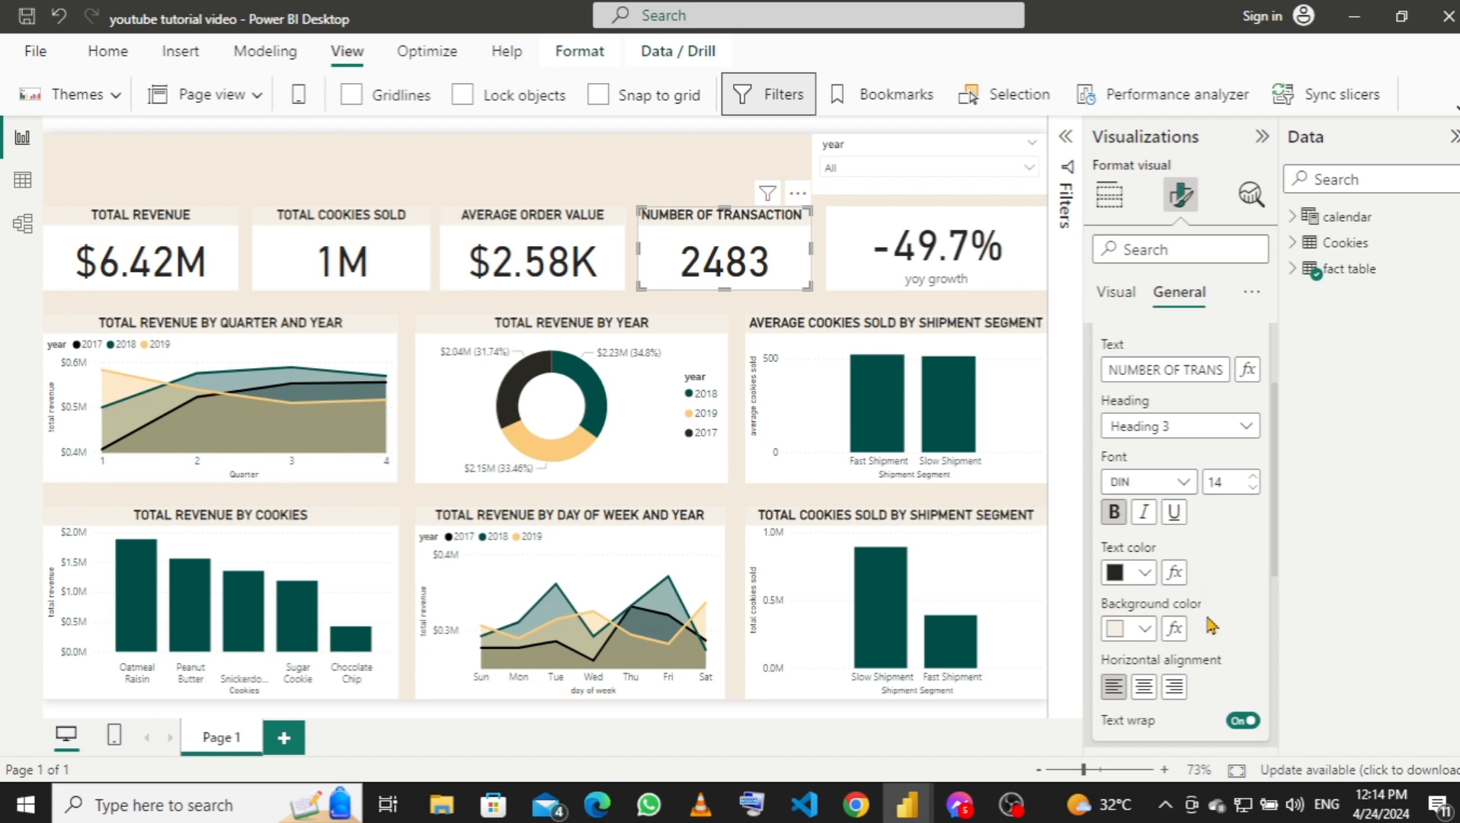
pyautogui.click(1149, 688)
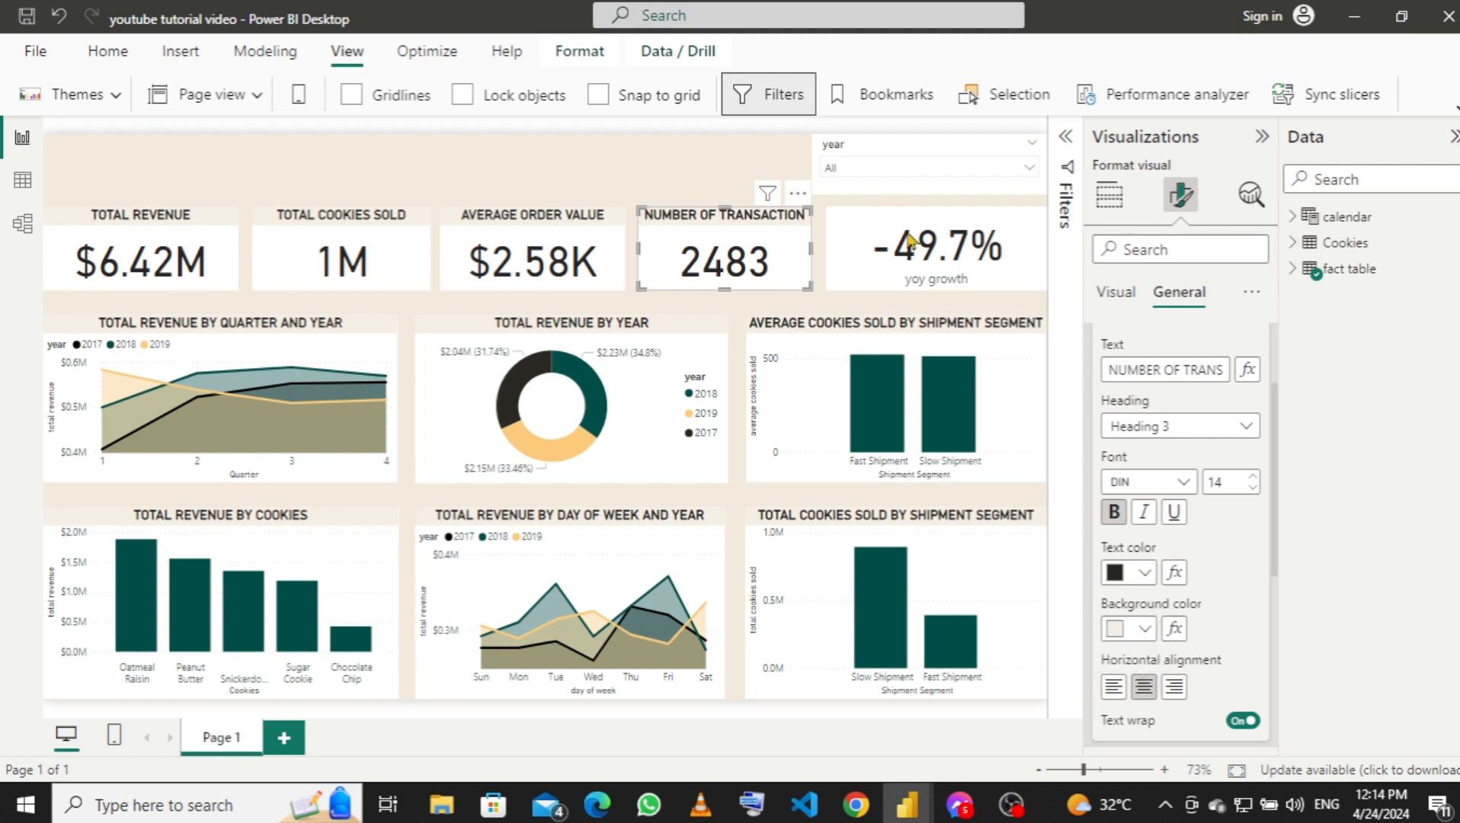
# Turn off the yoy growth card's category label and give the card the uppercase title GROWTH RATE.
pyautogui.click(936, 229)
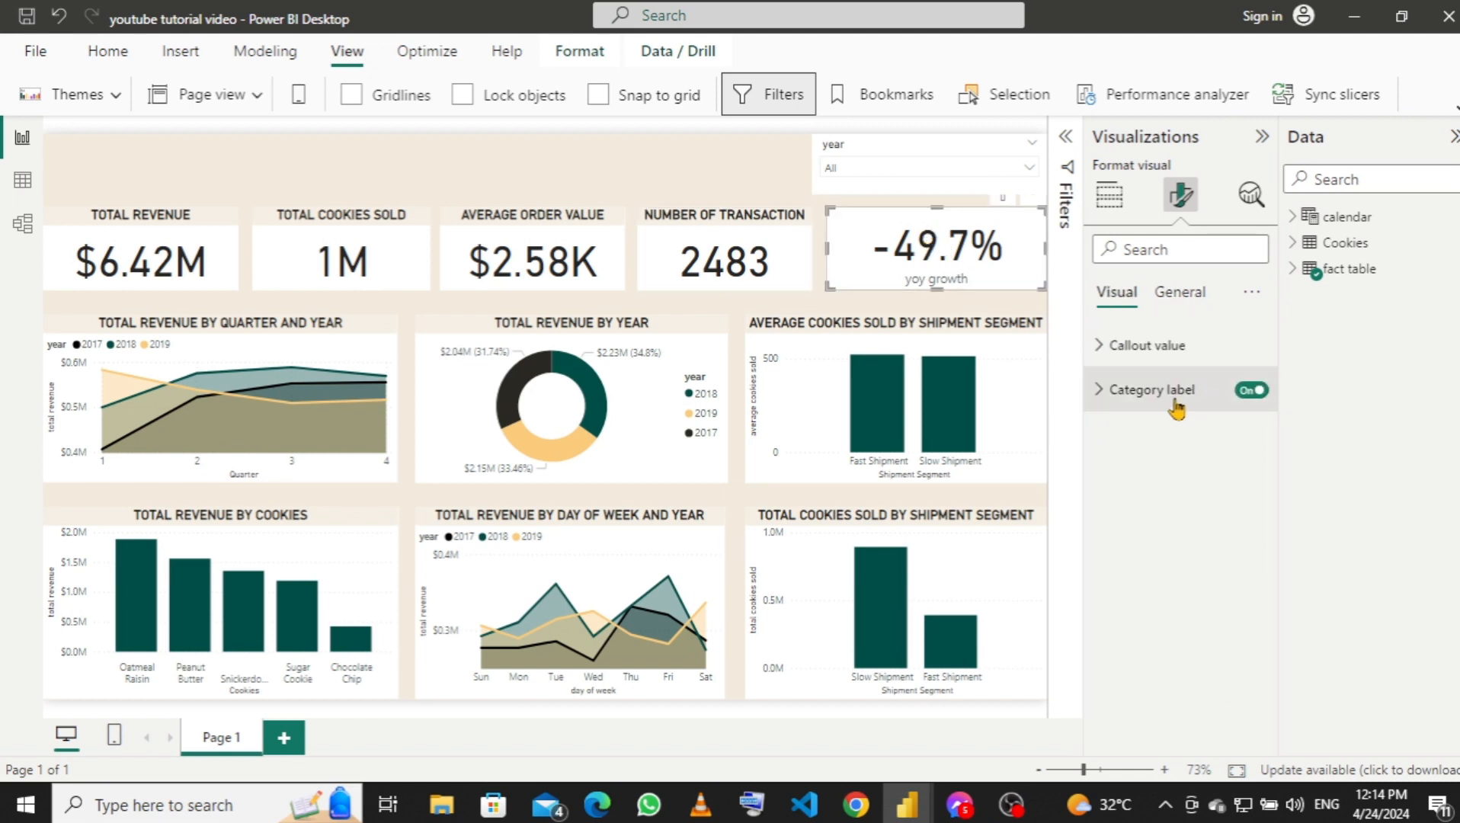
pyautogui.click(1251, 390)
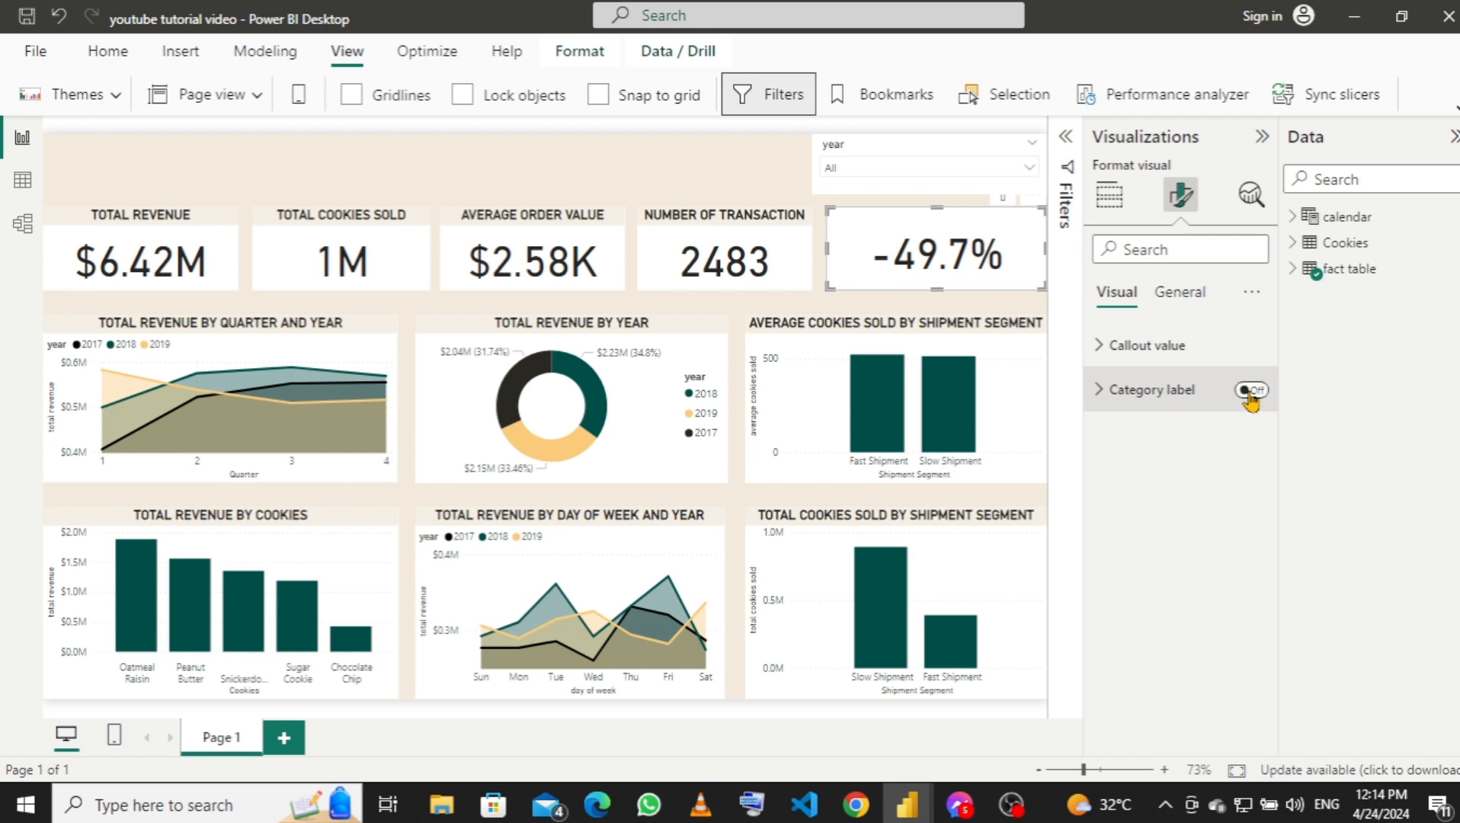
pyautogui.click(1180, 295)
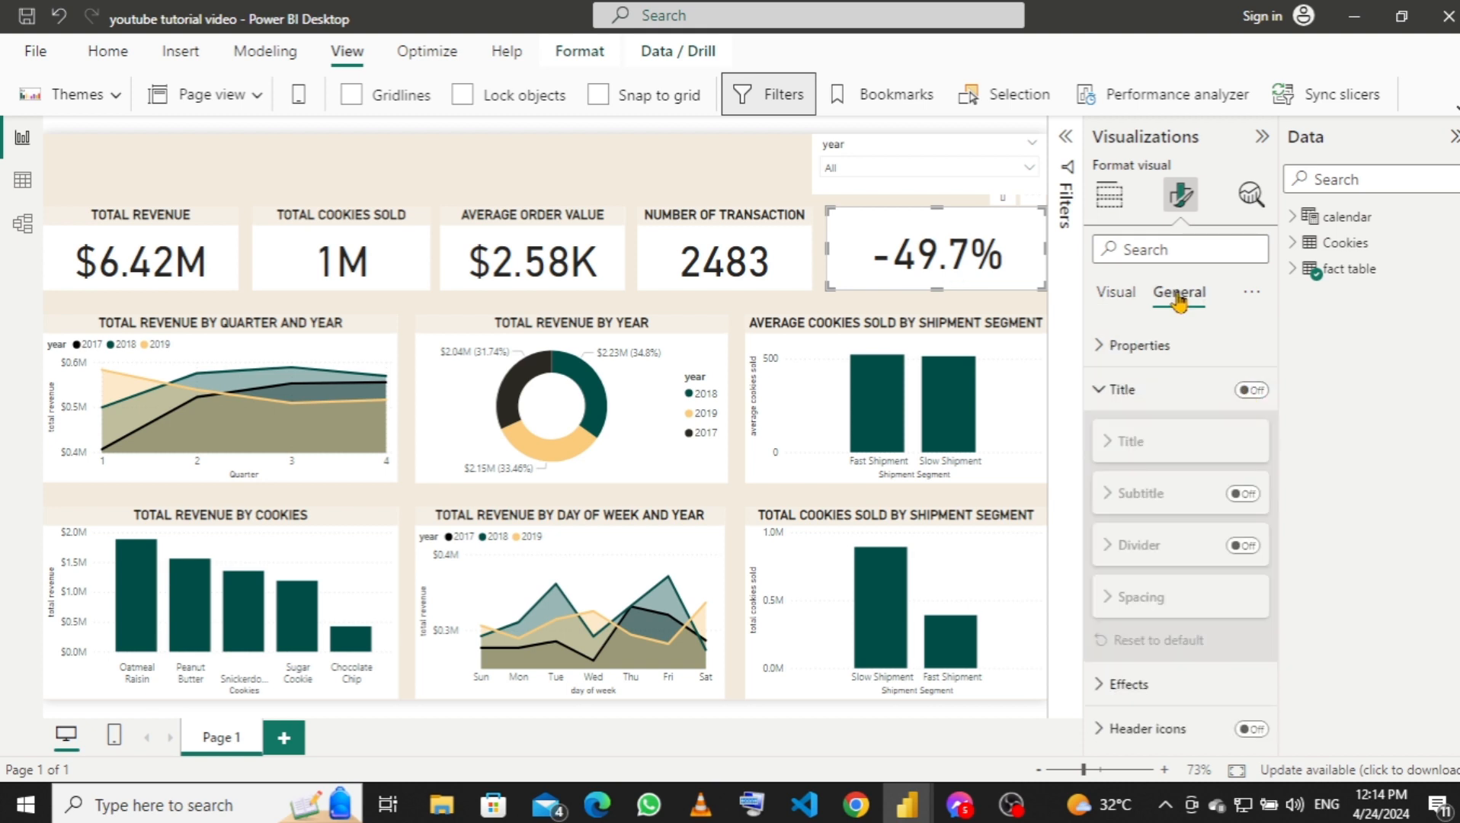
pyautogui.click(1251, 391)
pyautogui.click(1176, 494)
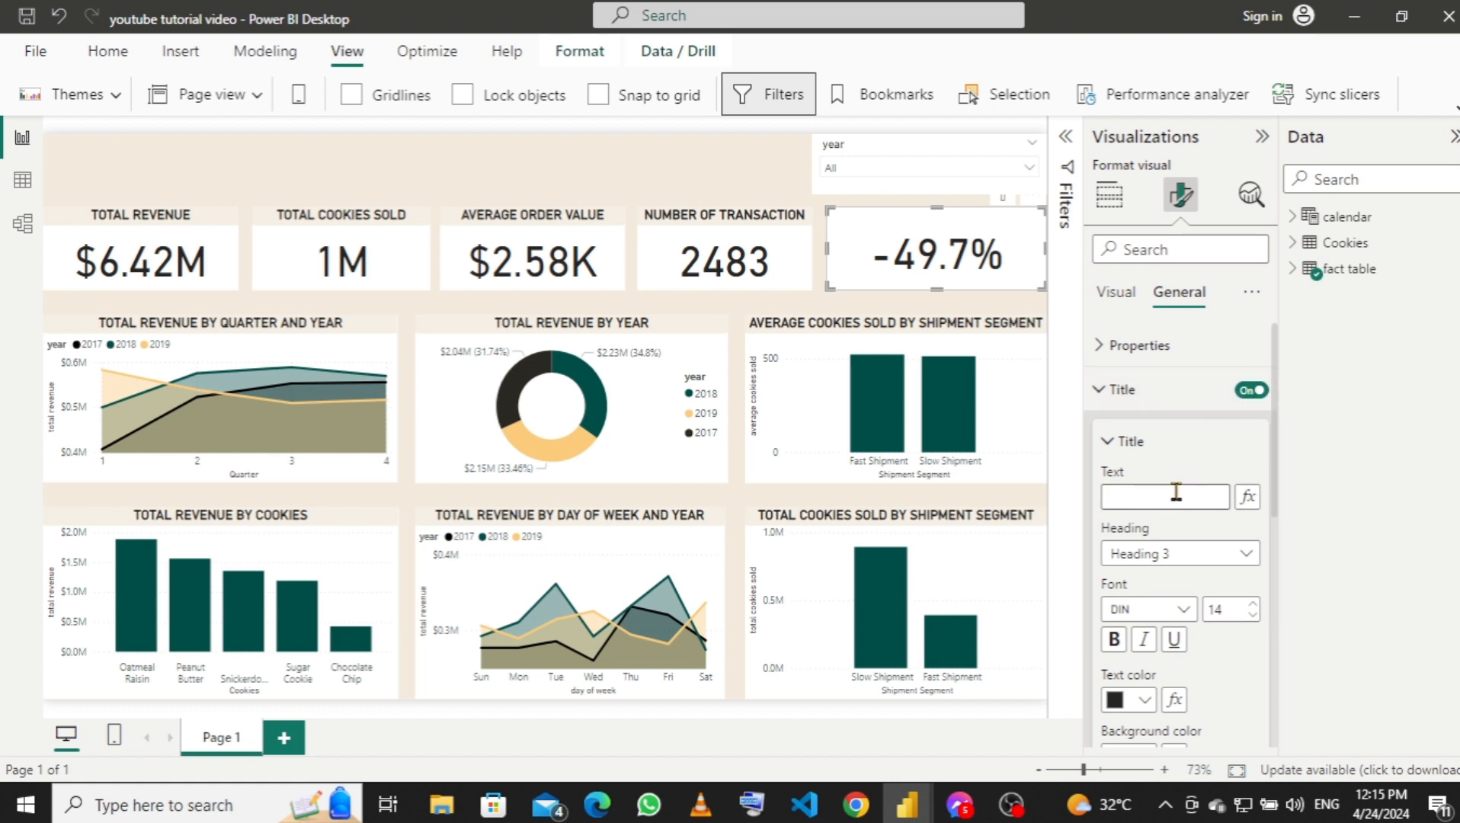
pyautogui.write('GROWTH')
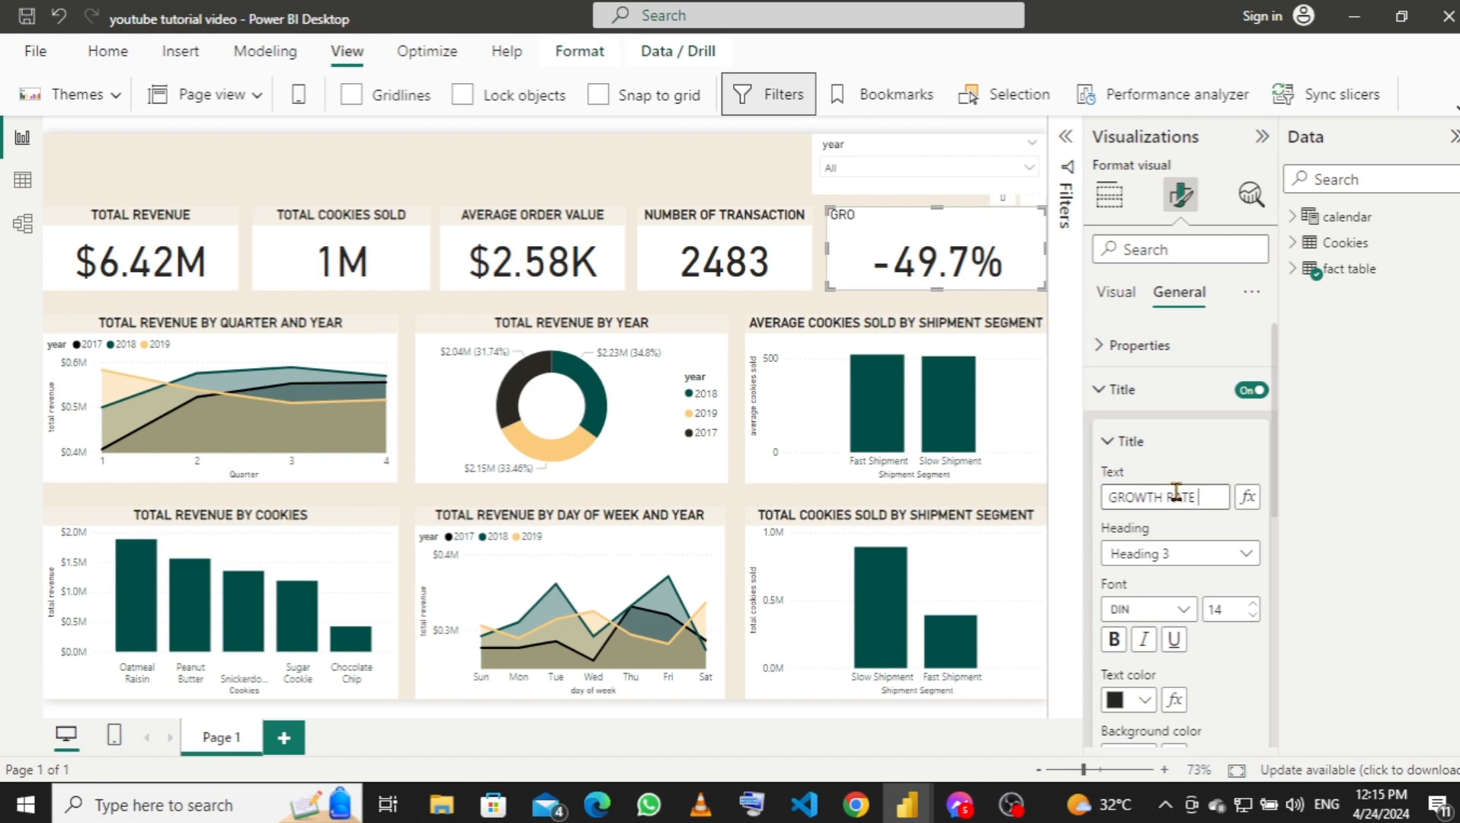
pyautogui.write(' RATE')
# Format the growth rate card's title as bold and horizontally centred on the most recently used light beige background.
pyautogui.scroll(-3, 1163, 655)
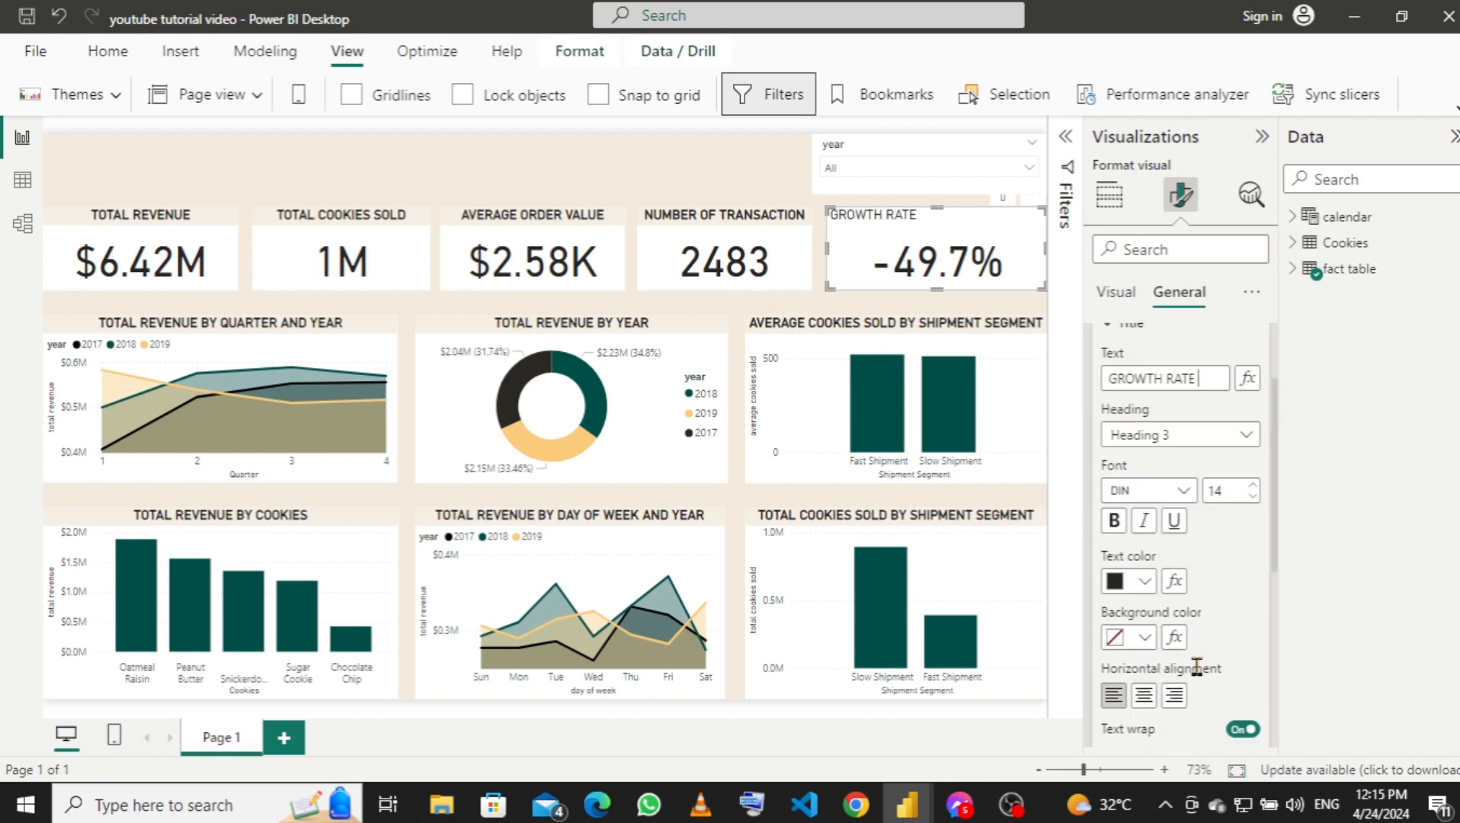
pyautogui.click(1144, 629)
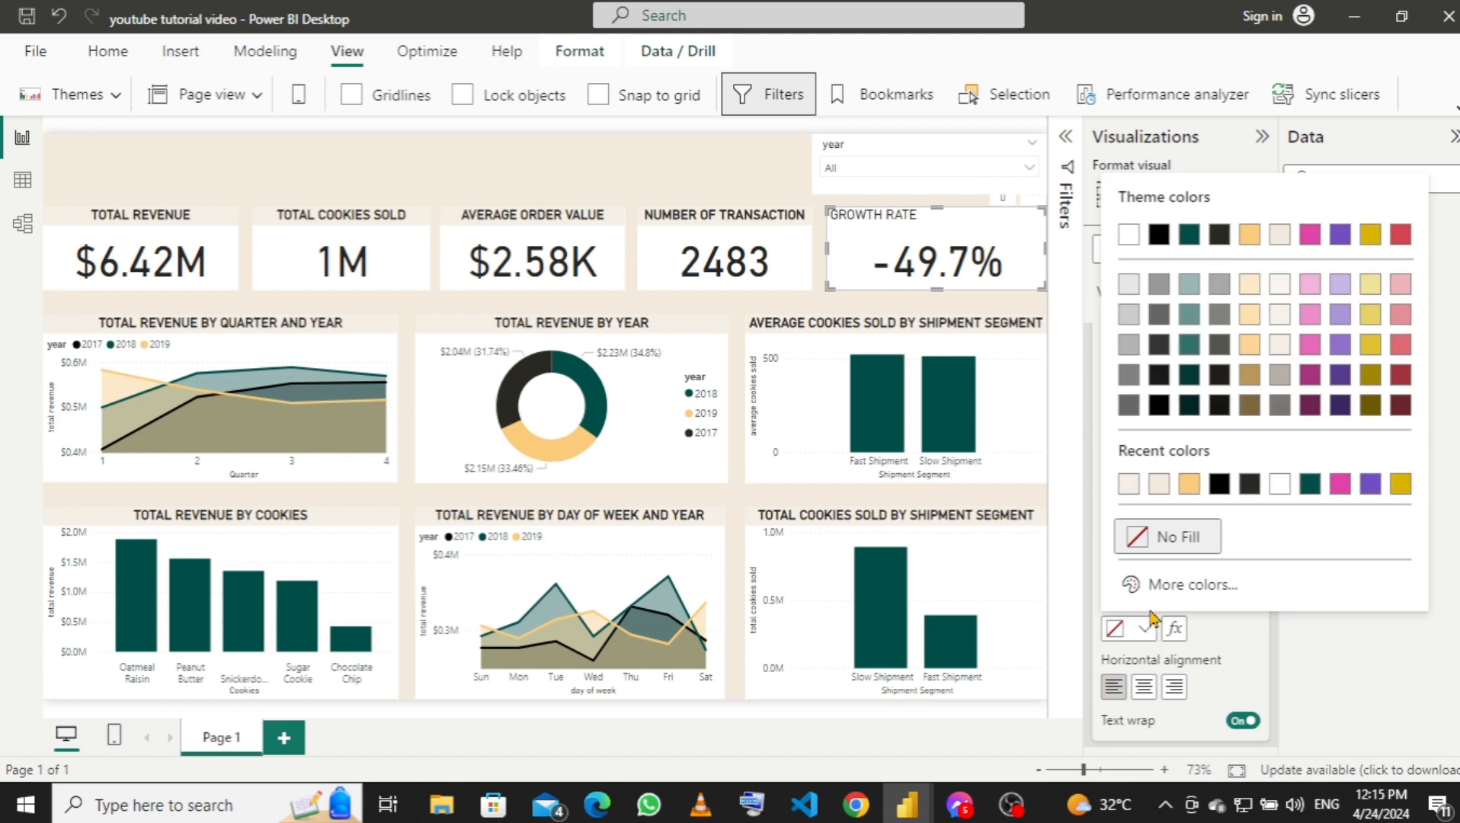
pyautogui.click(1128, 484)
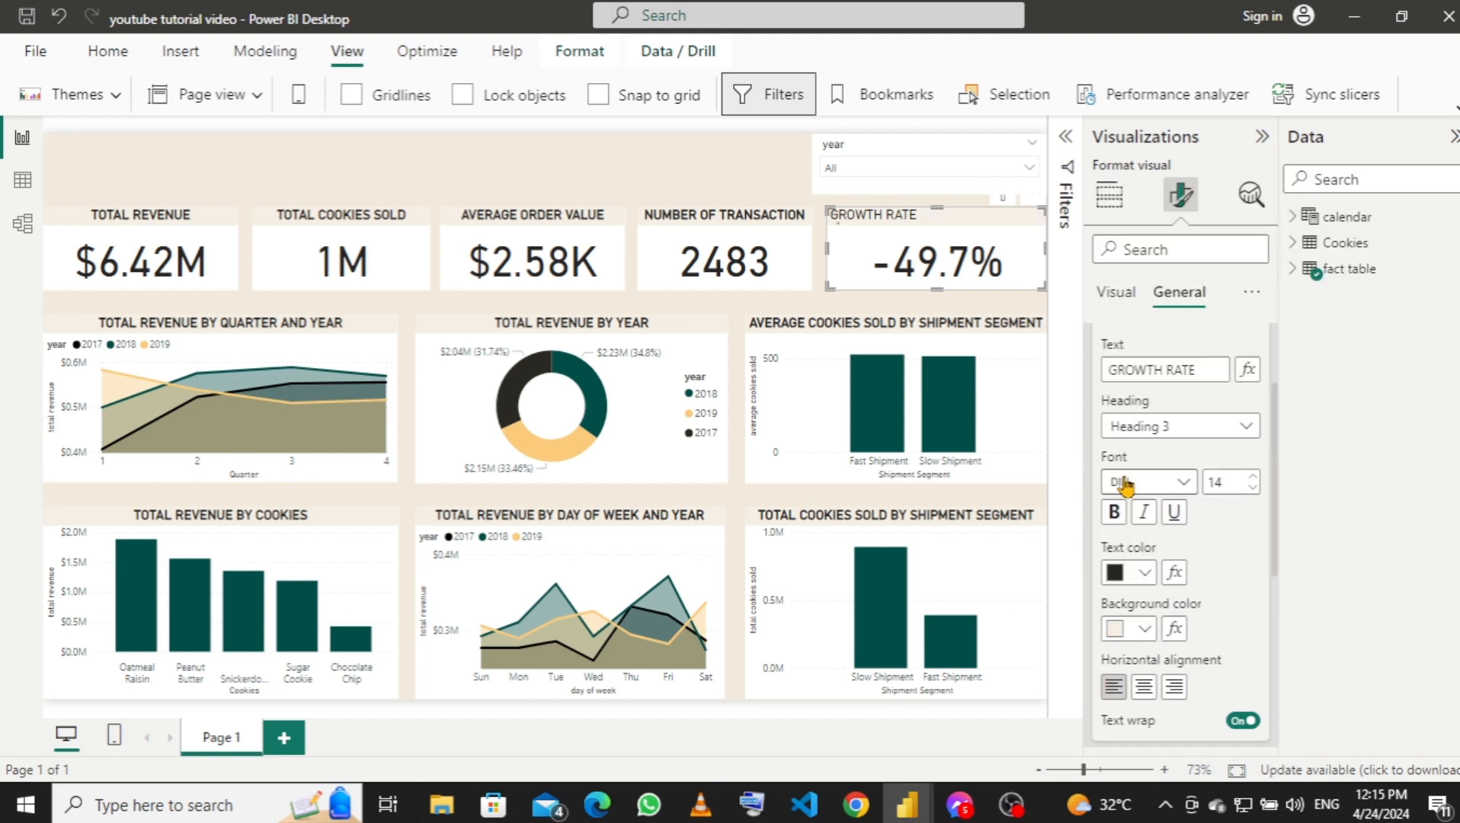
pyautogui.scroll(-1, 1143, 491)
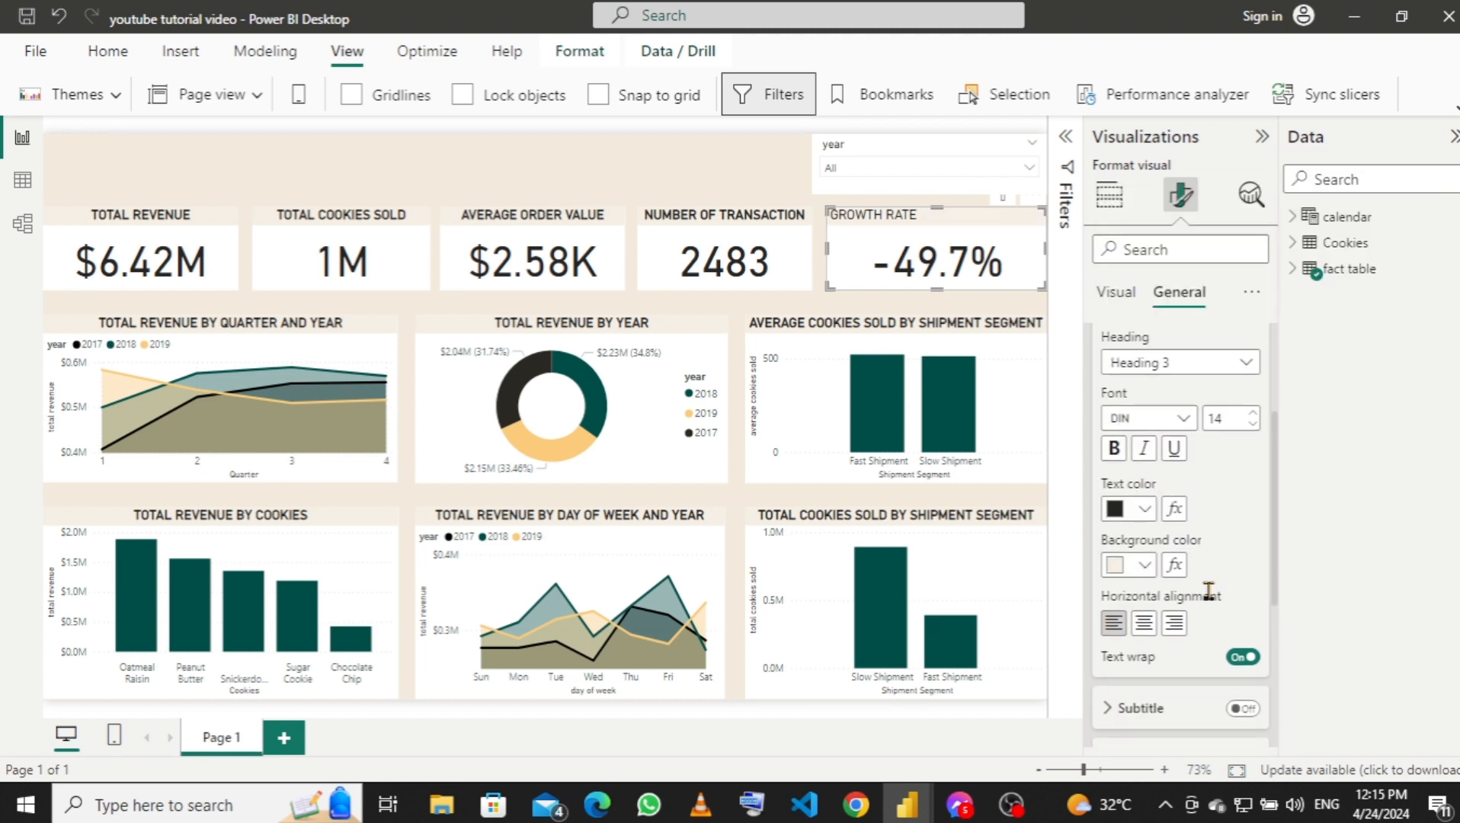
pyautogui.click(1116, 451)
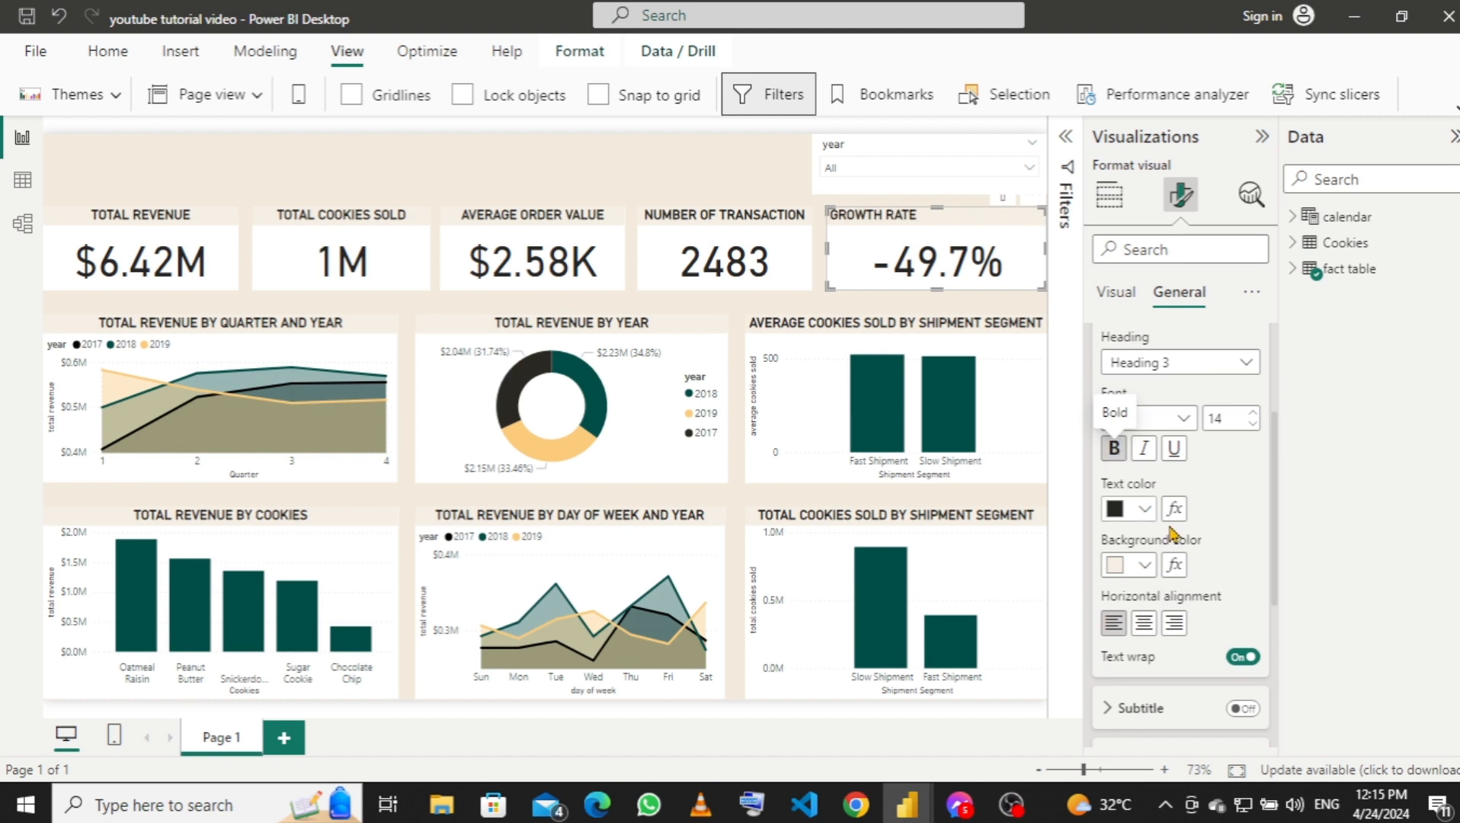
pyautogui.click(1145, 625)
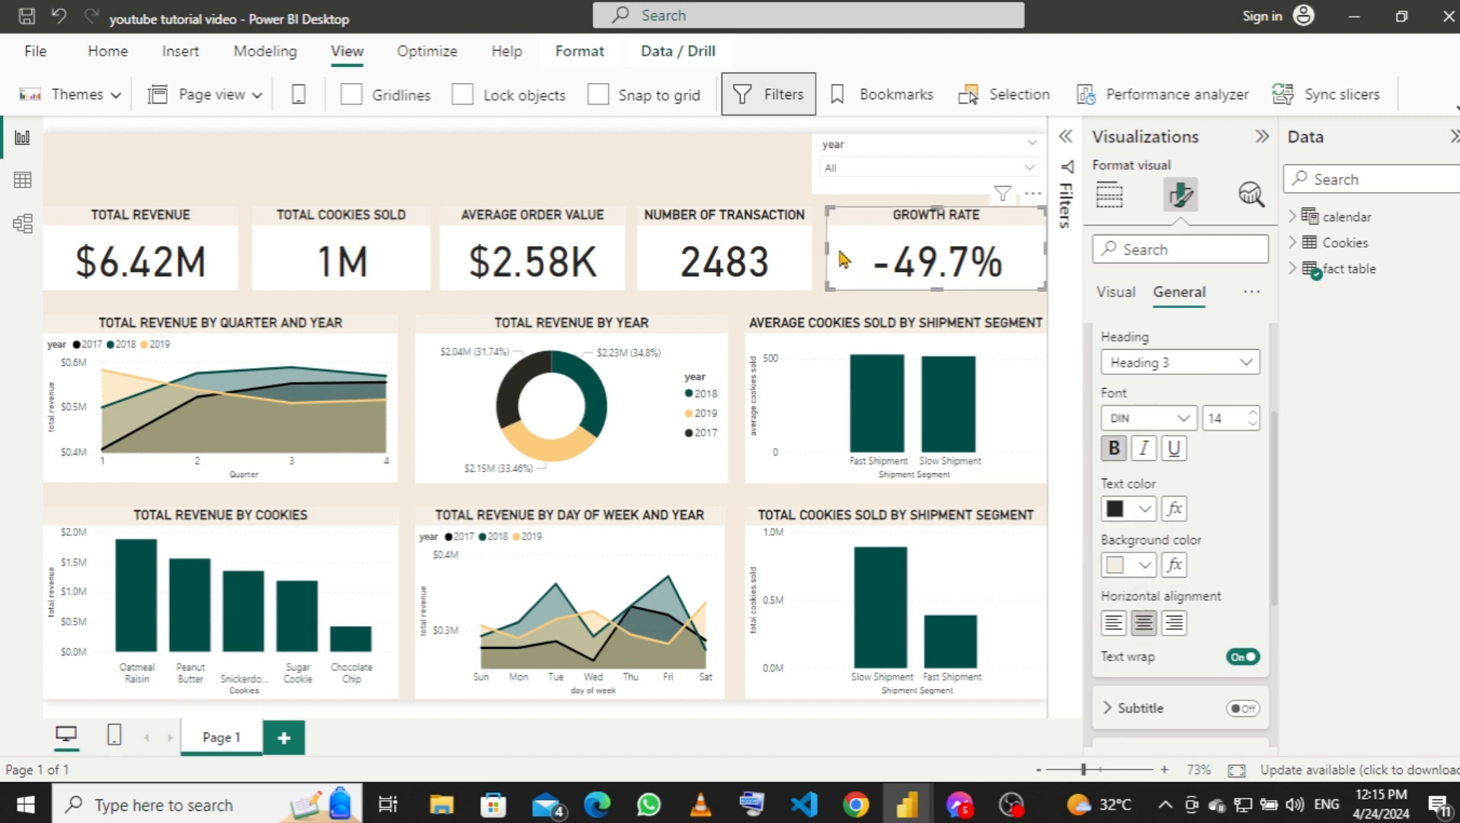
pyautogui.click(677, 179)
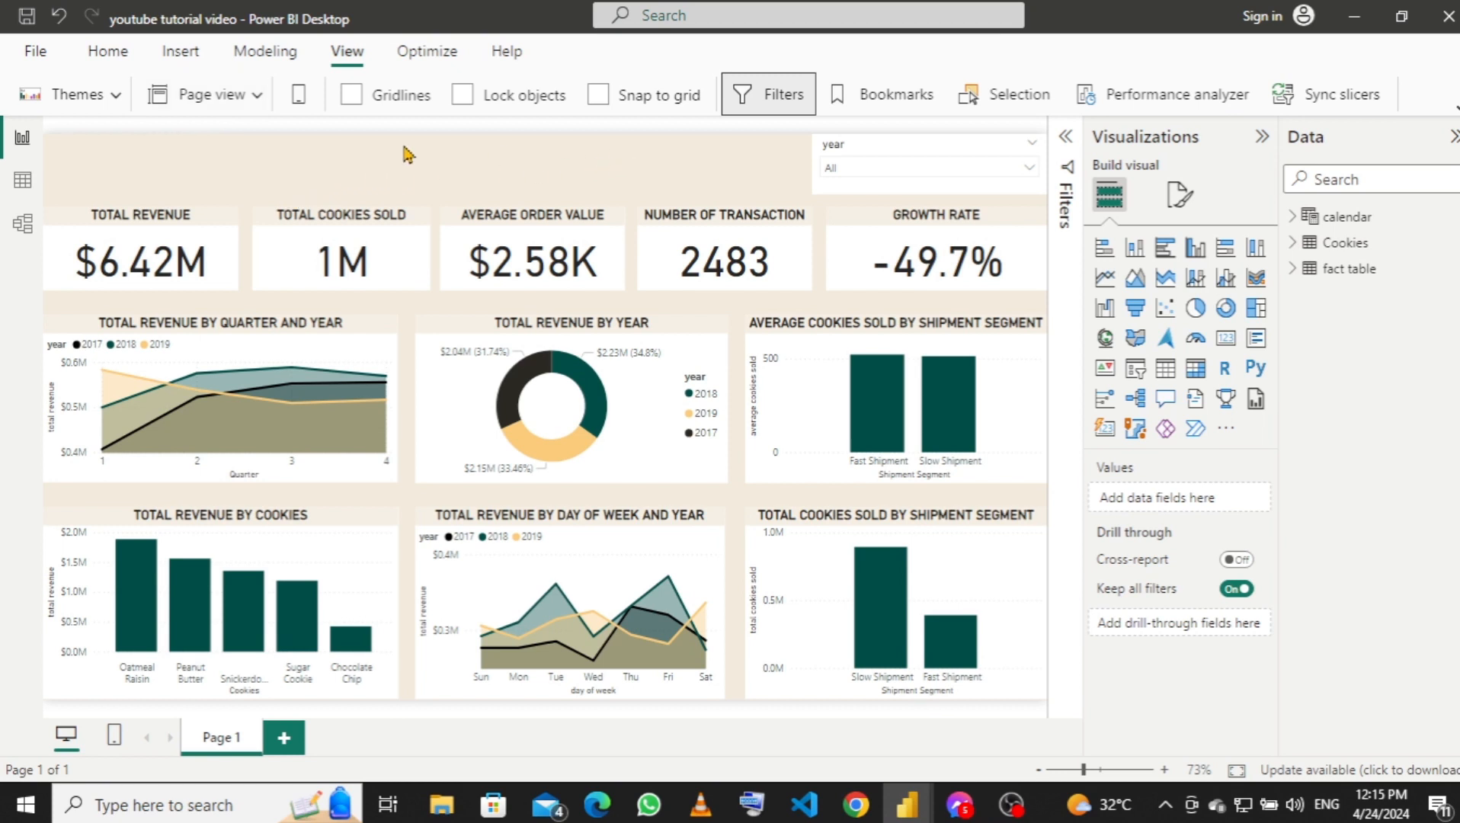
# Insert a text box in the report page's upper-left corner, sized as a wide, short strip above the KPI cards.
pyautogui.click(118, 60)
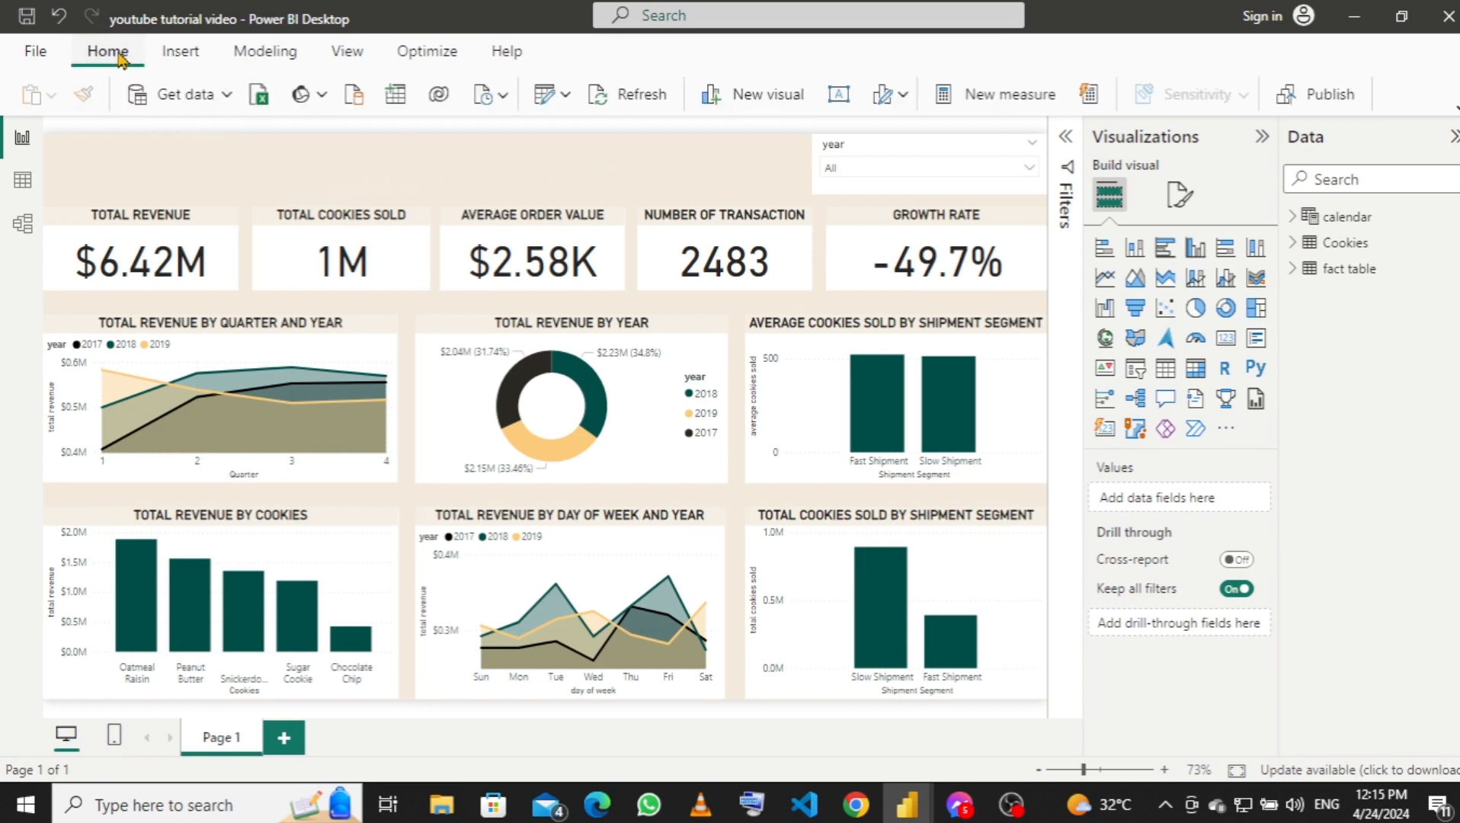
pyautogui.click(841, 99)
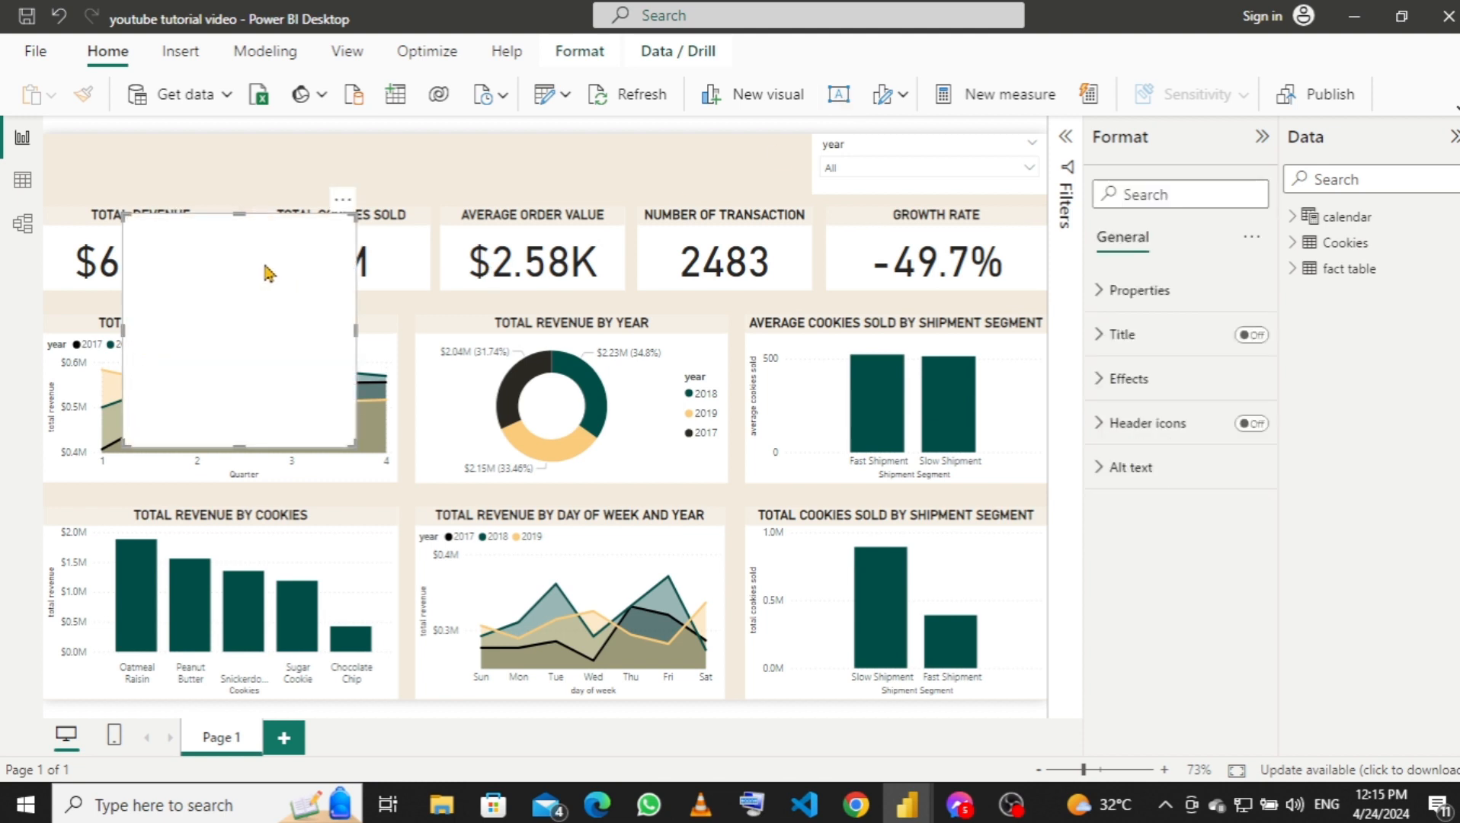
pyautogui.moveTo(257, 236); pyautogui.dragTo(169, 146)
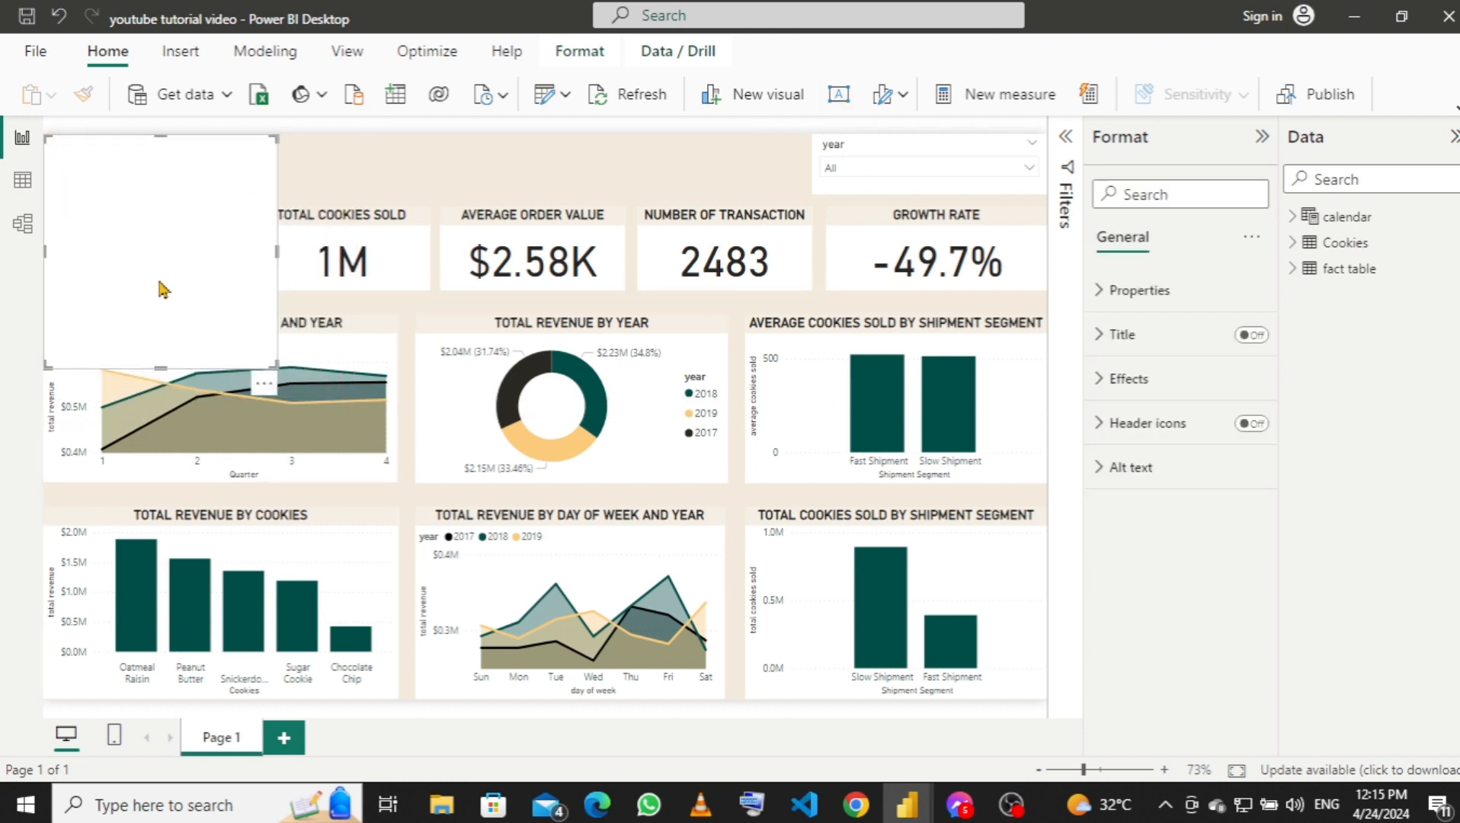
pyautogui.click(162, 252)
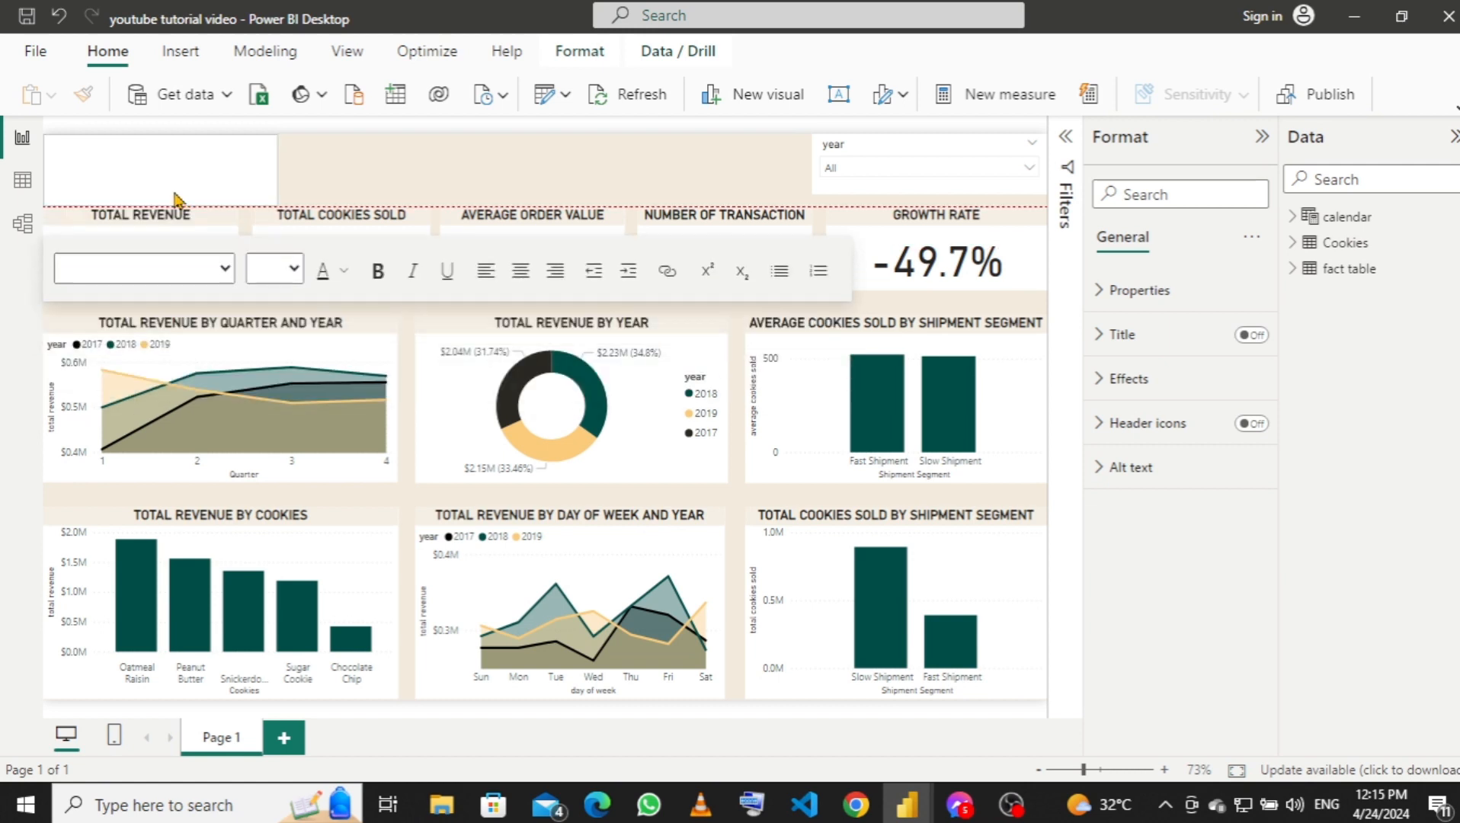
pyautogui.moveTo(176, 200); pyautogui.dragTo(176, 197)
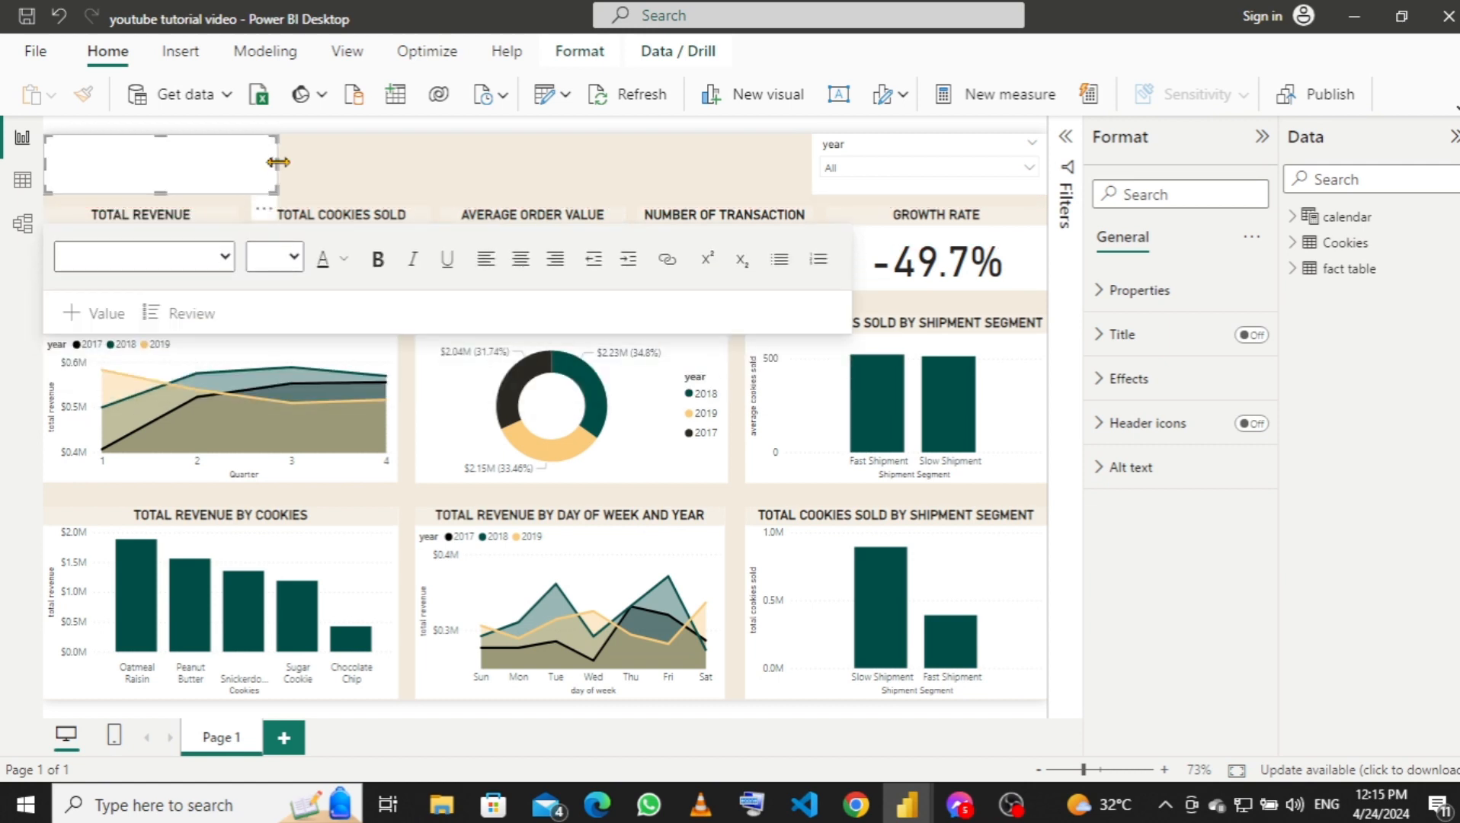
pyautogui.moveTo(305, 169); pyautogui.dragTo(534, 163)
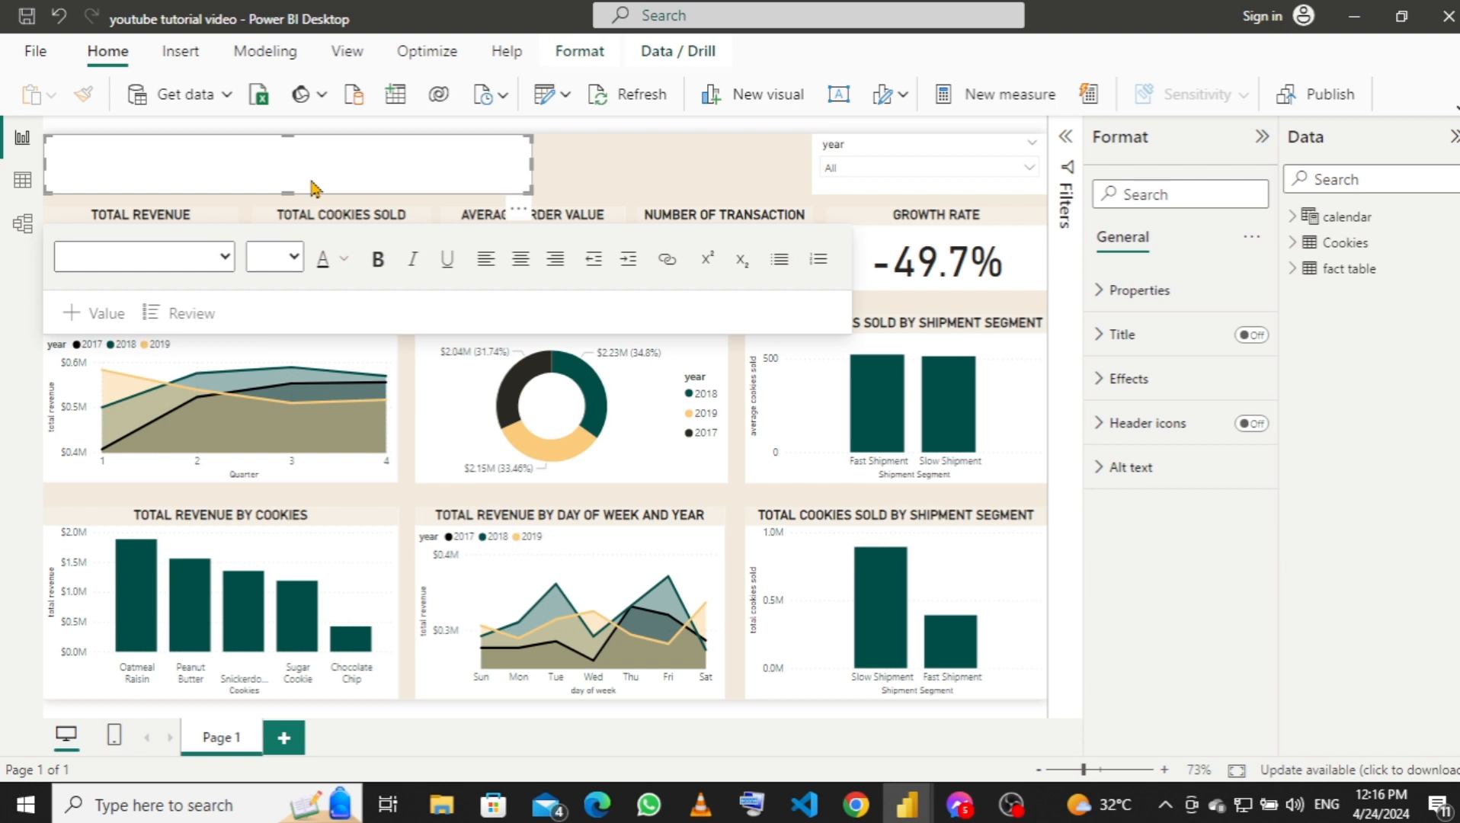
# Enter the heading AVERA SALES ANALYSIS in bold at size 32 and narrow the text box to fit it.
pyautogui.write('Av')
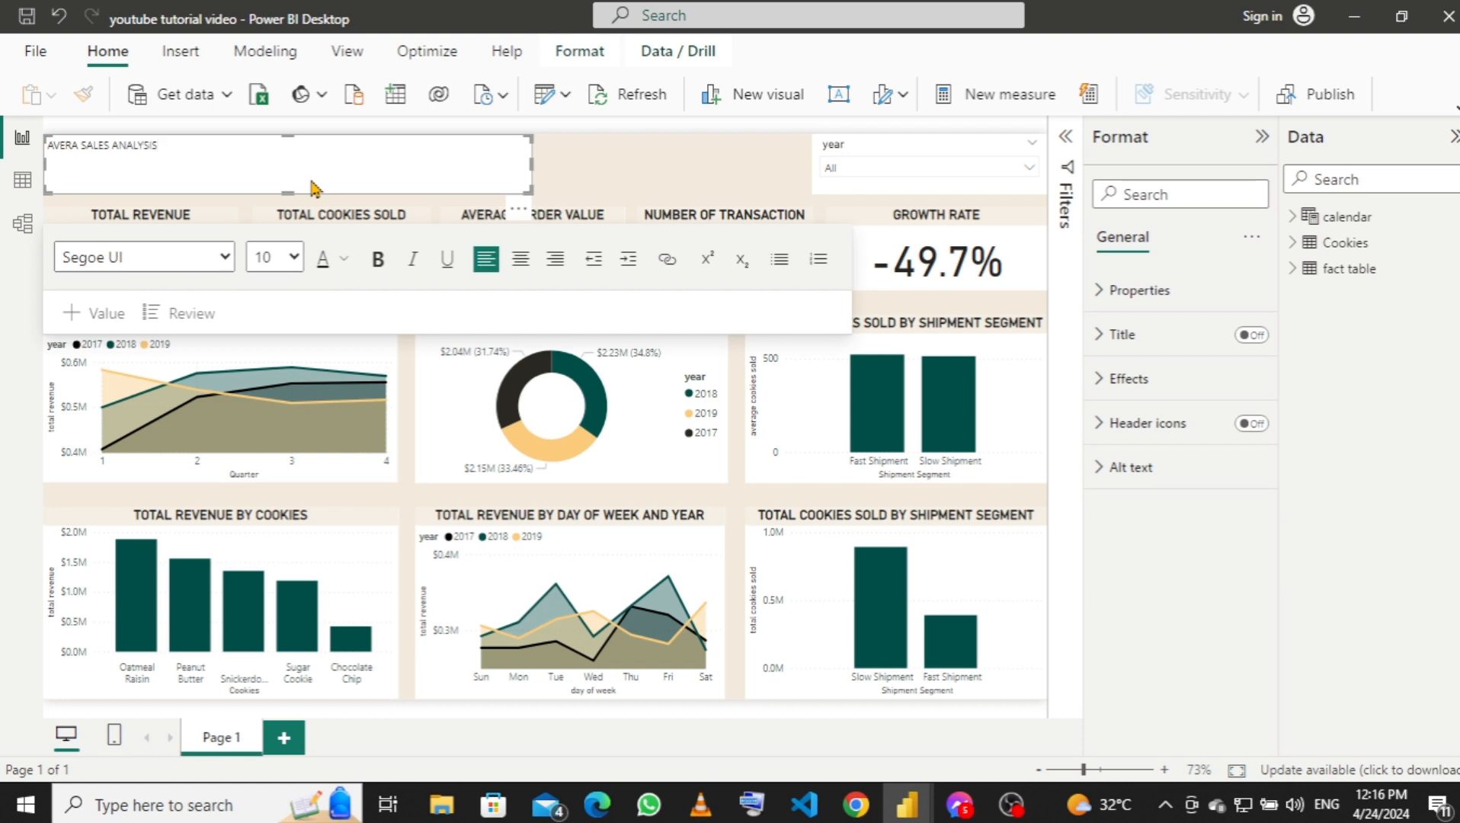
pyautogui.moveTo(205, 150); pyautogui.dragTo(6, 207)
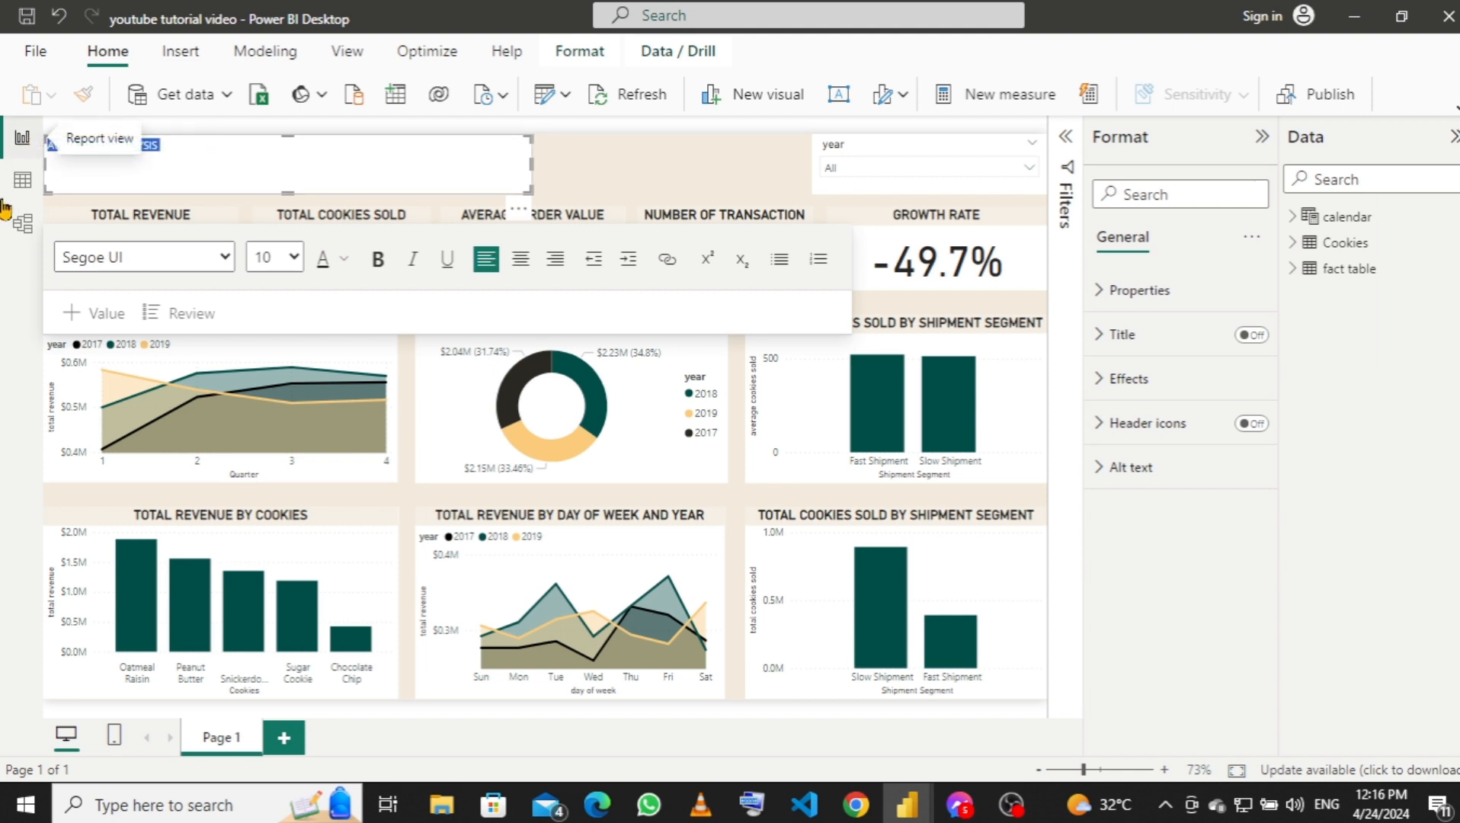
pyautogui.click(294, 259)
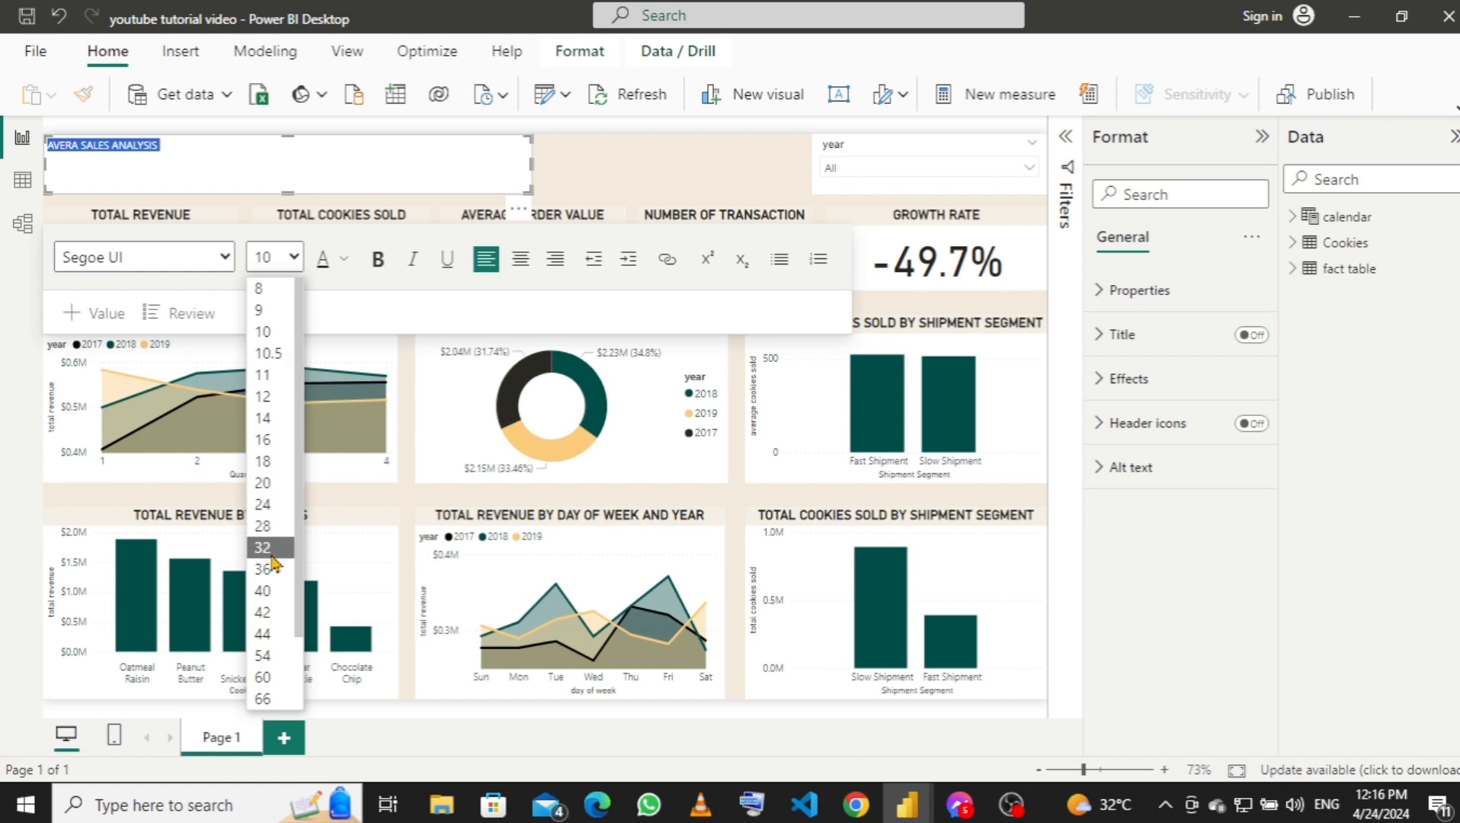
pyautogui.click(272, 556)
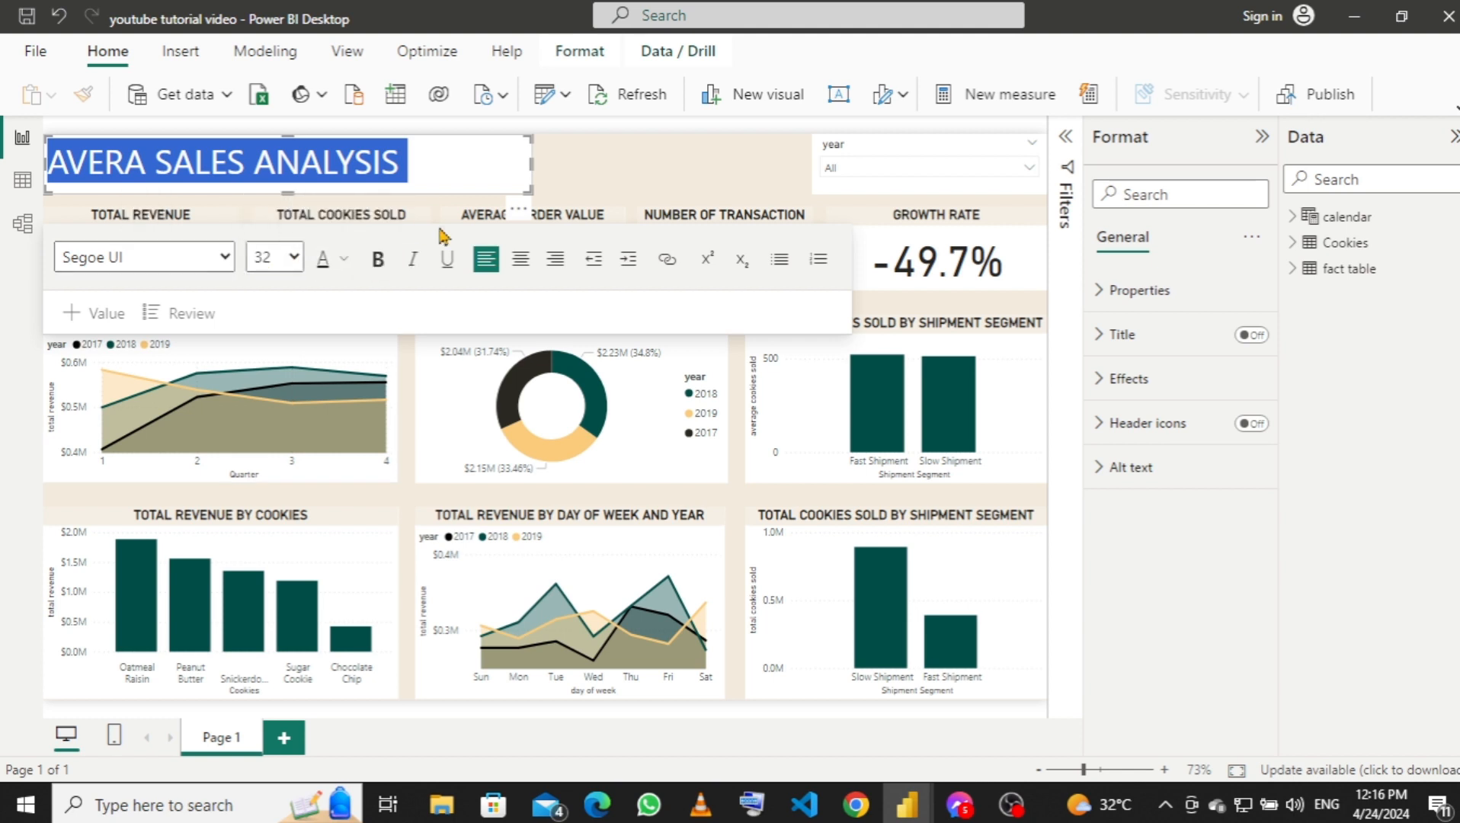
pyautogui.click(377, 259)
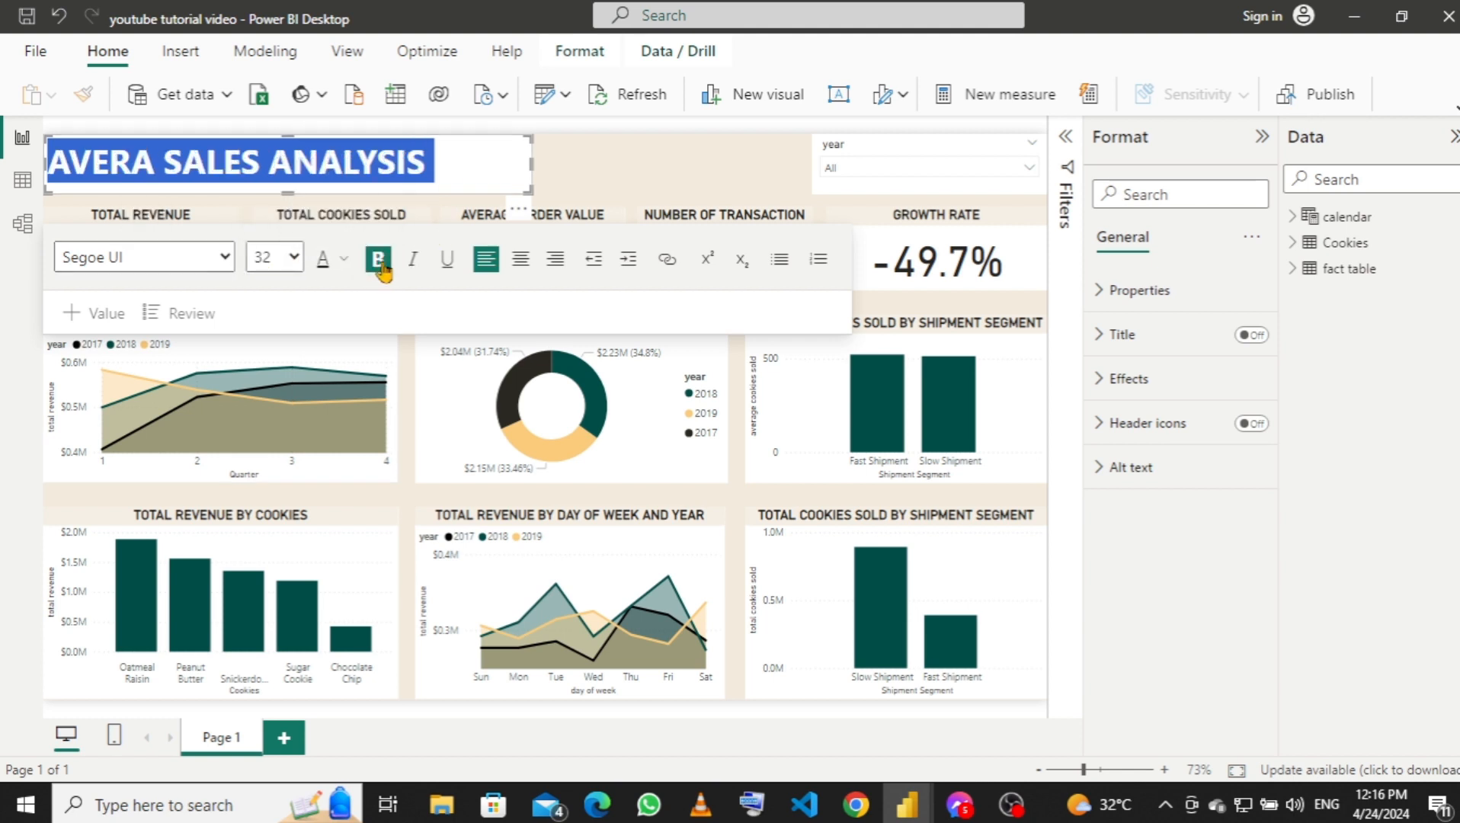
pyautogui.moveTo(531, 169); pyautogui.dragTo(445, 167)
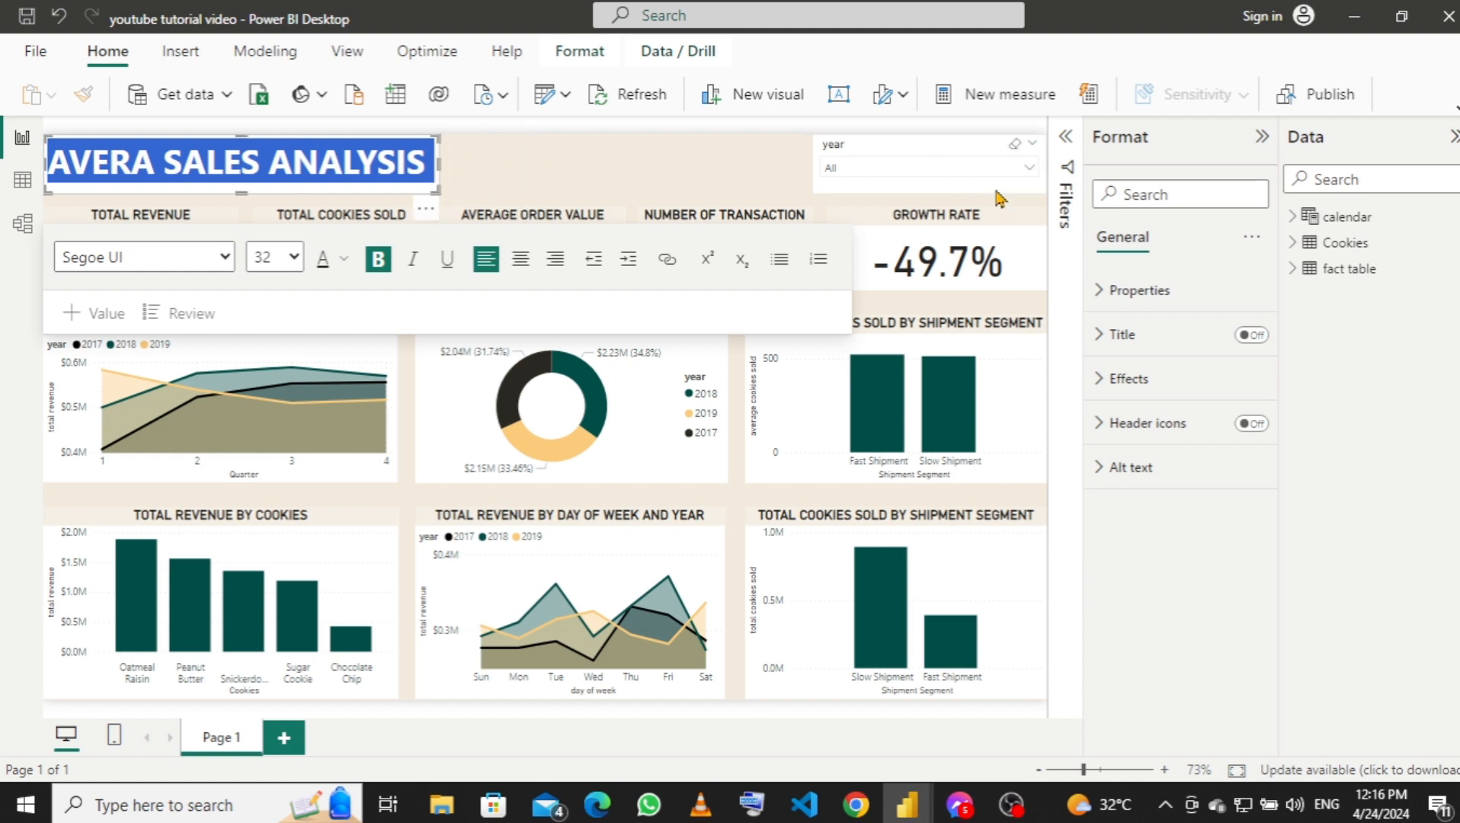
# Set the heading text box's background to the second recent colour, the beige matching the report page.
pyautogui.click(1107, 381)
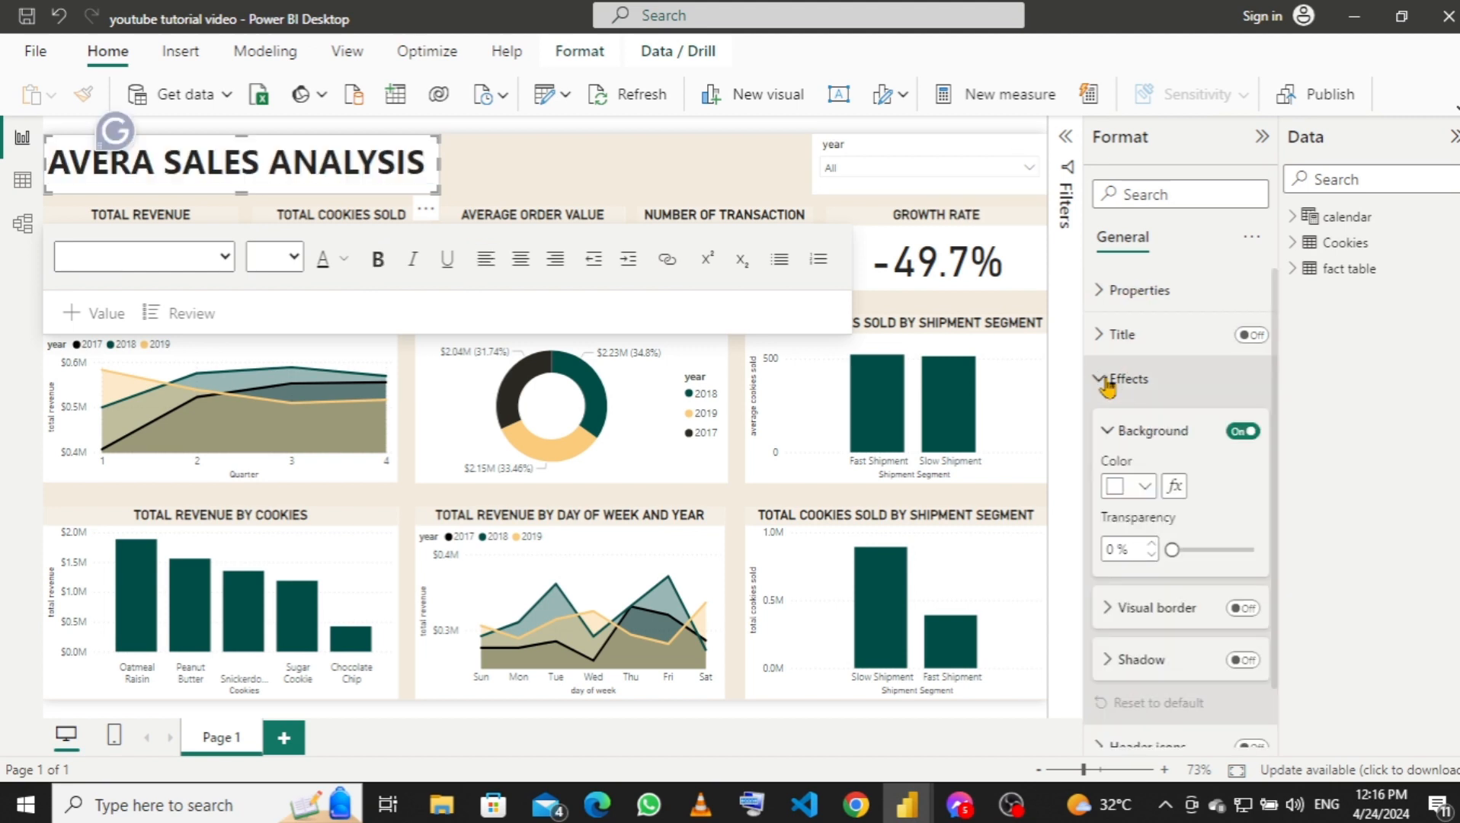
pyautogui.click(1149, 488)
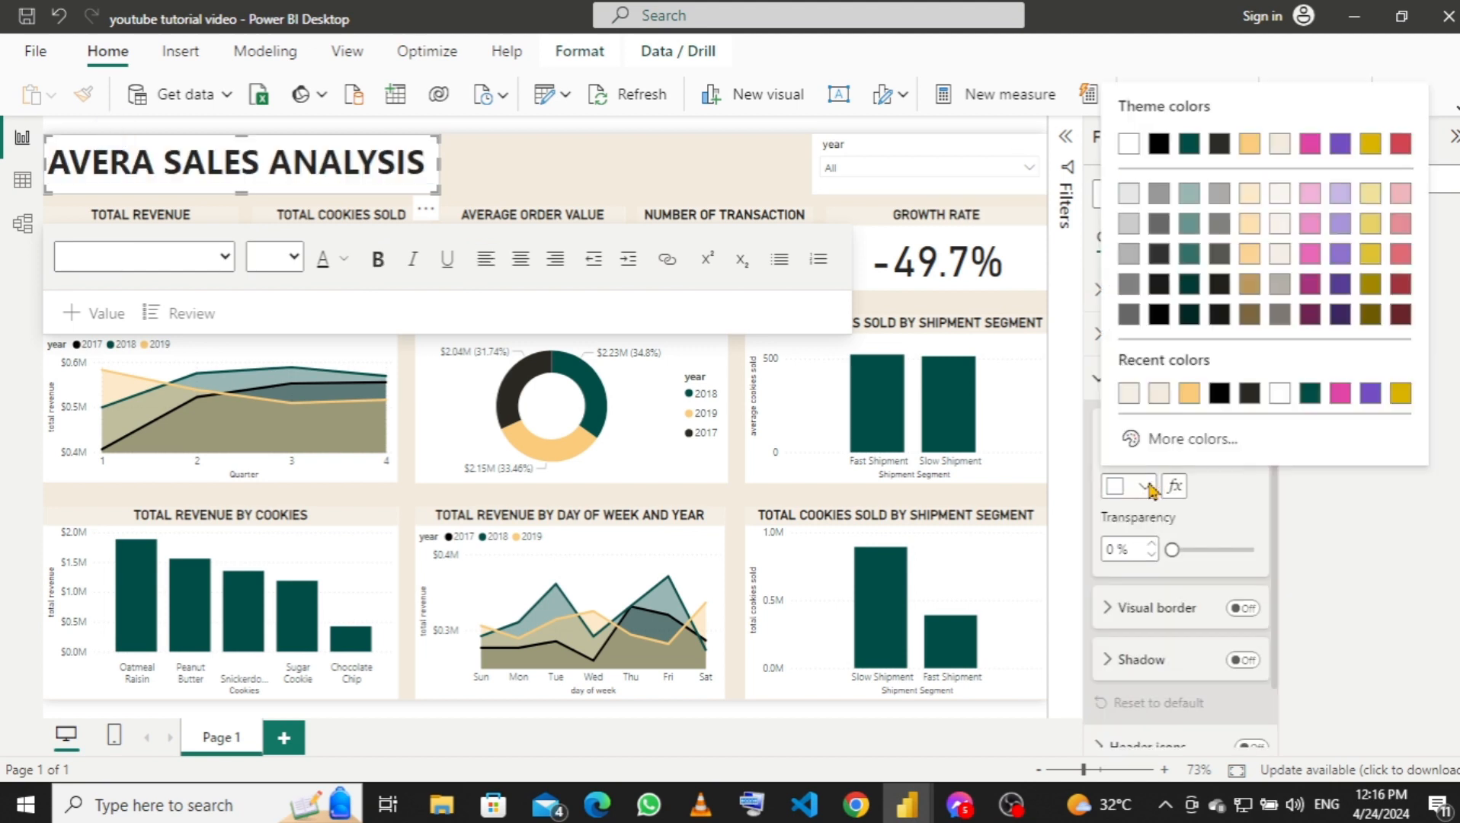
pyautogui.click(1128, 395)
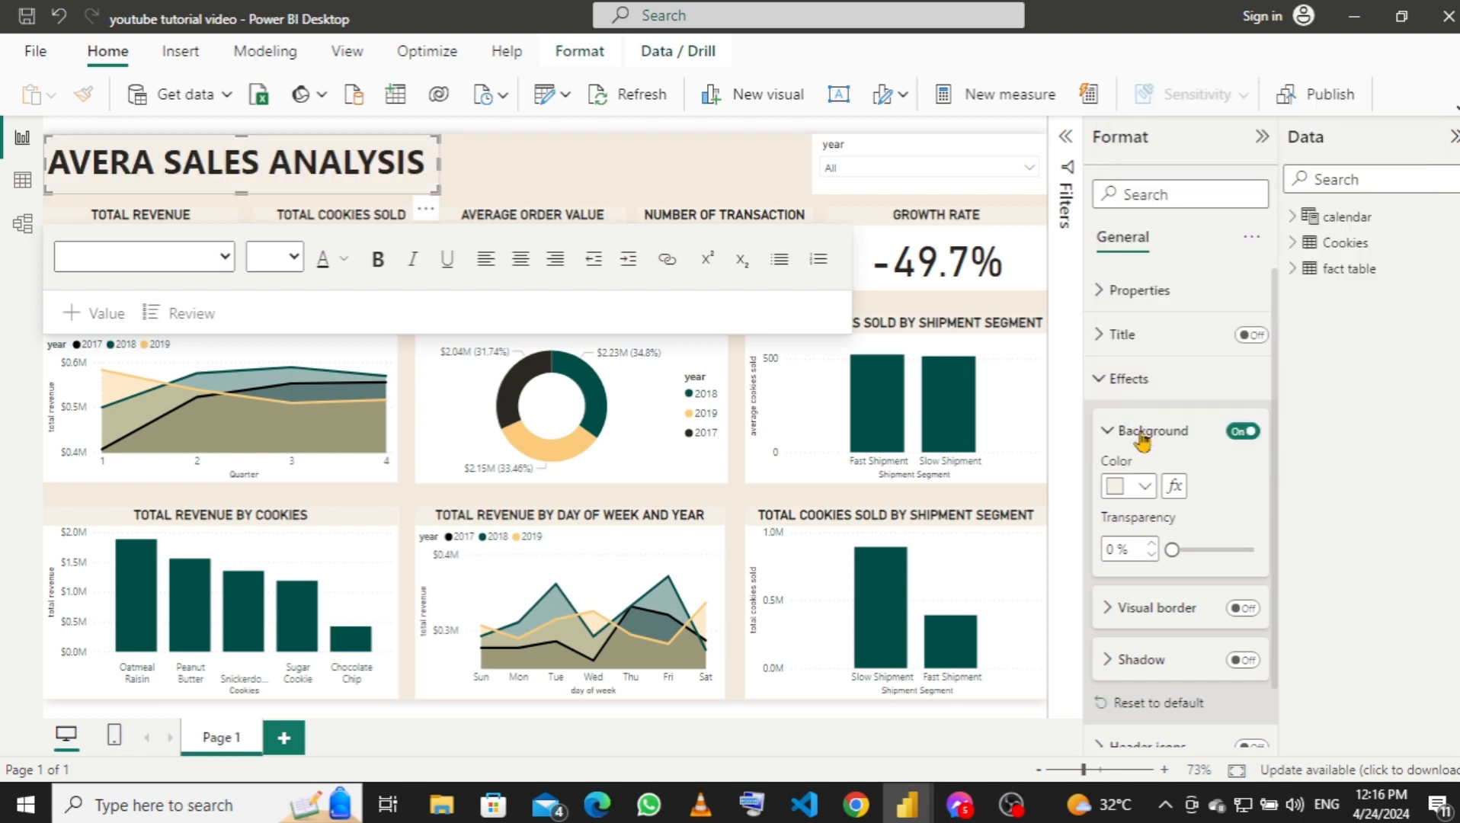
pyautogui.click(1149, 488)
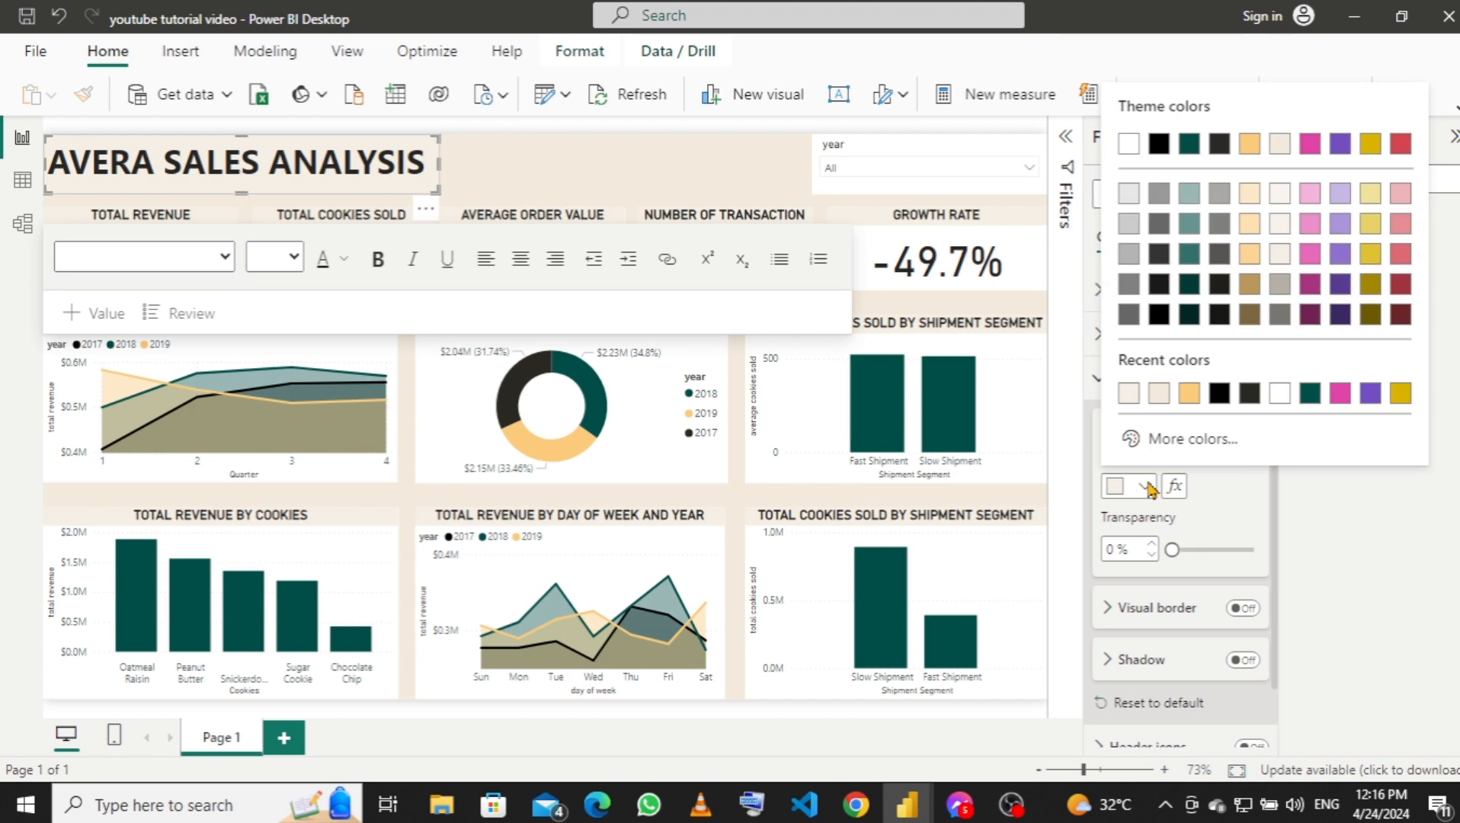
pyautogui.click(1159, 395)
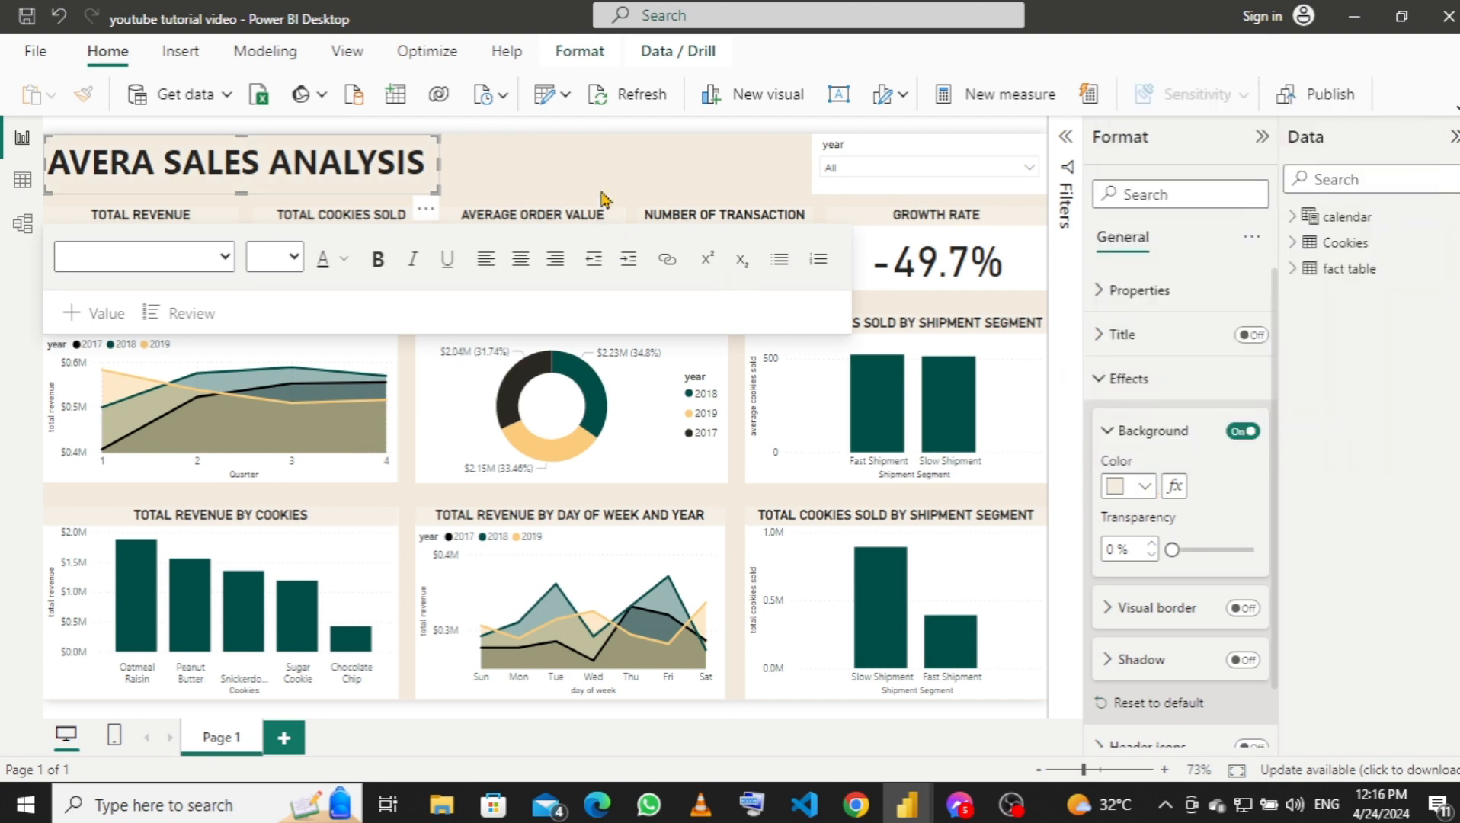
pyautogui.click(594, 155)
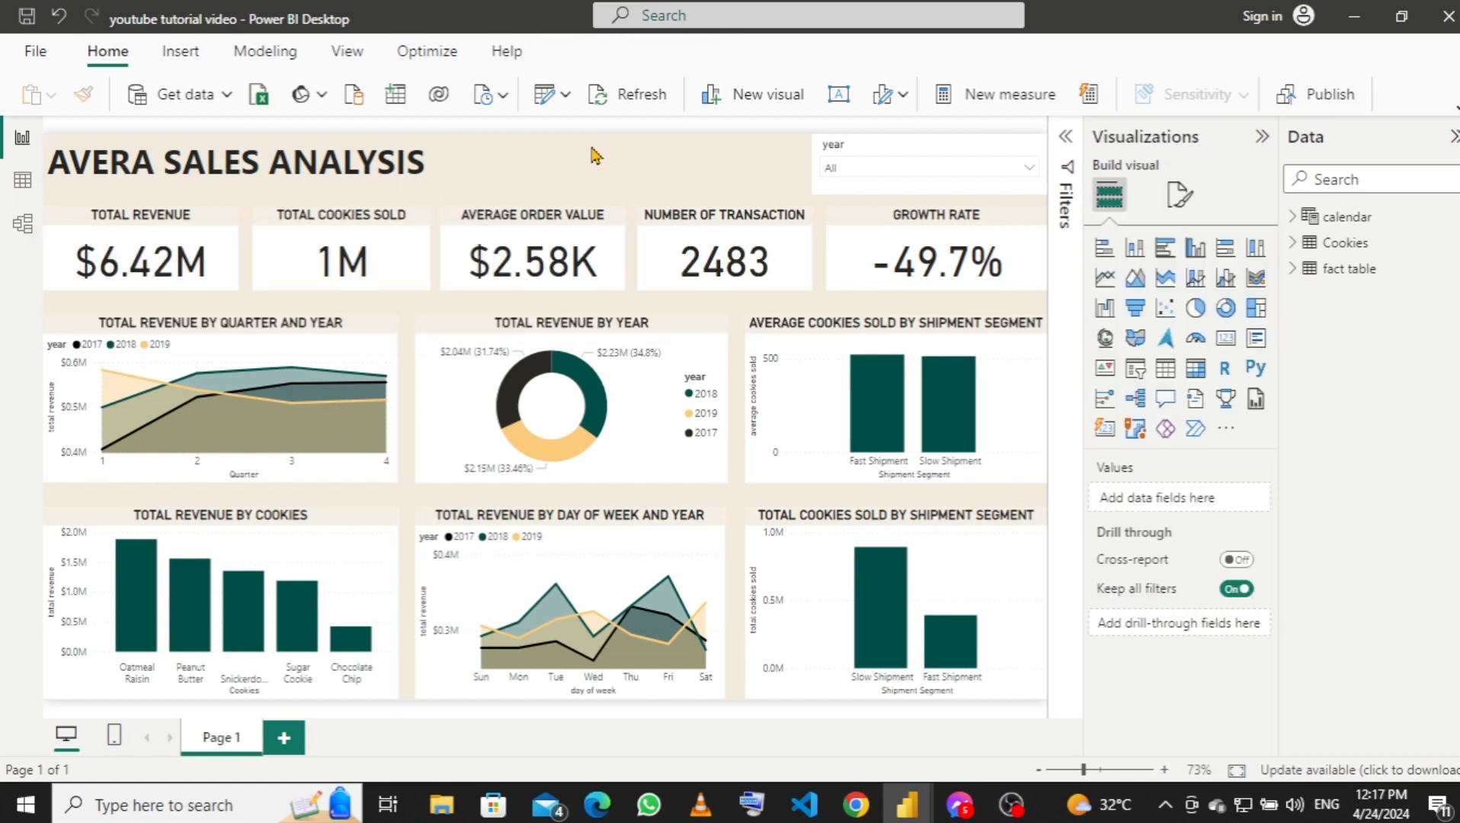
# Set the year slicer's background to the first recent colour, the beige matching the report page.
pyautogui.click(861, 152)
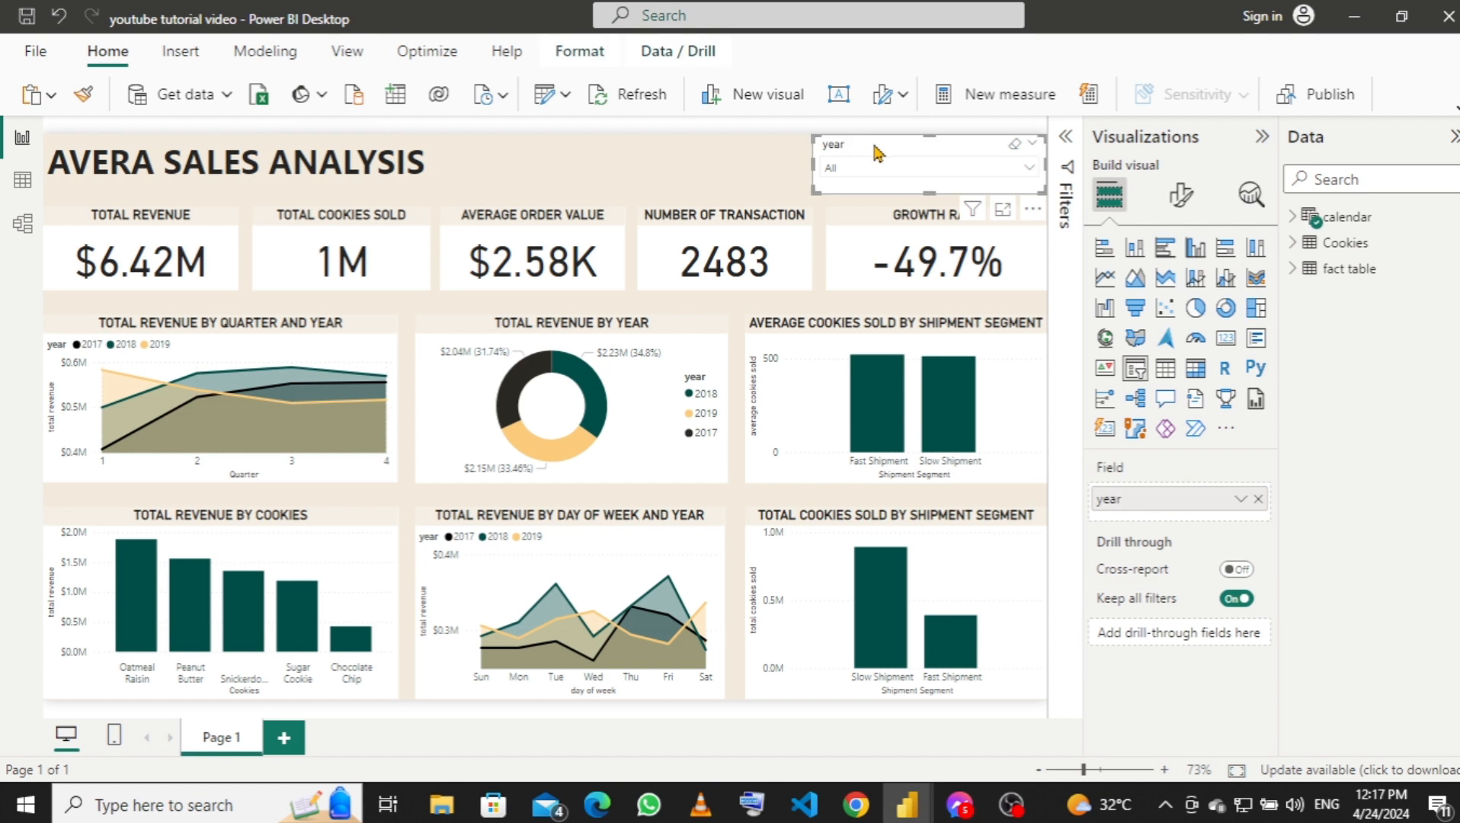
pyautogui.click(1185, 214)
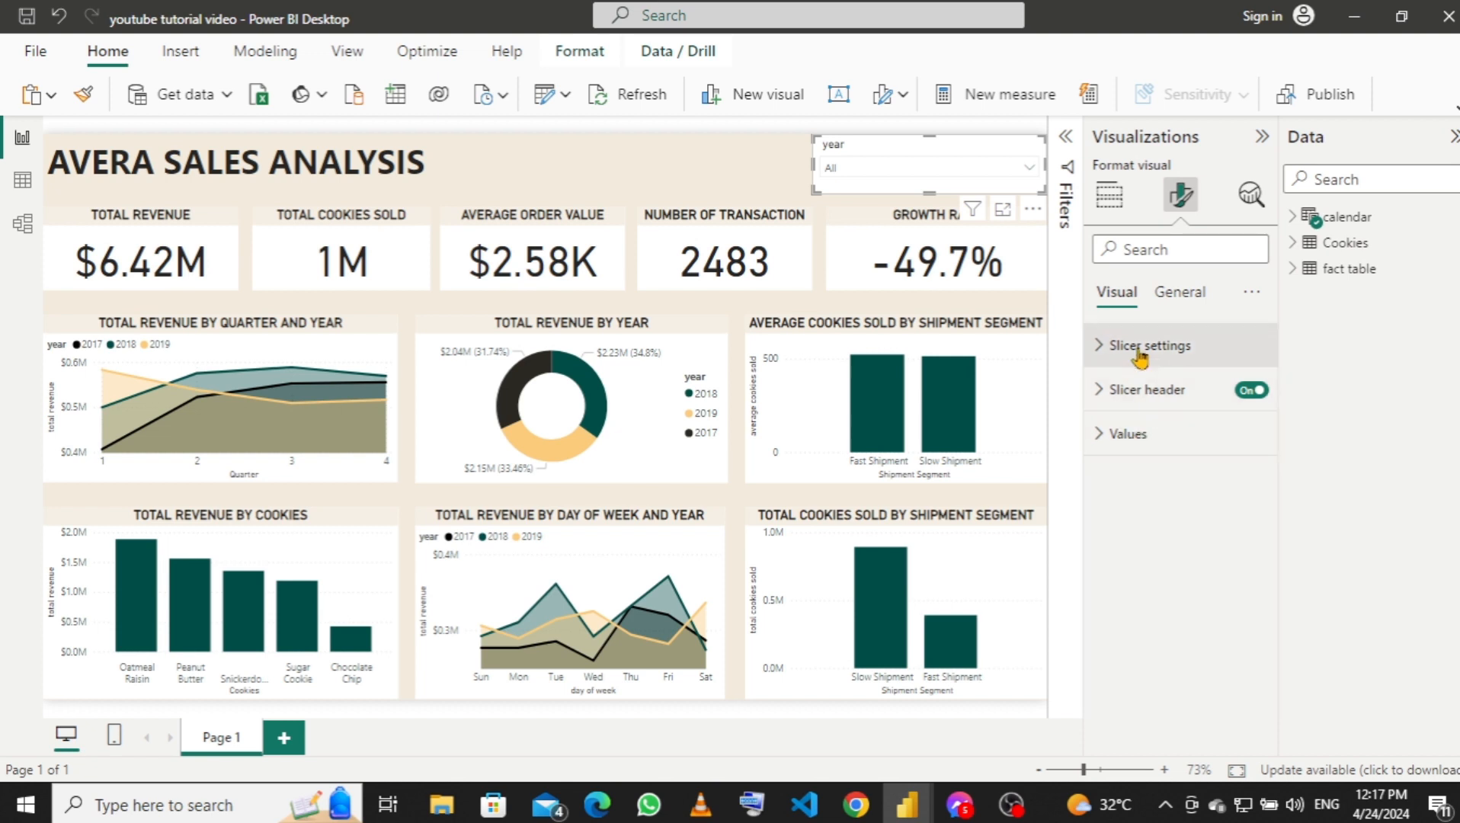
pyautogui.click(1166, 294)
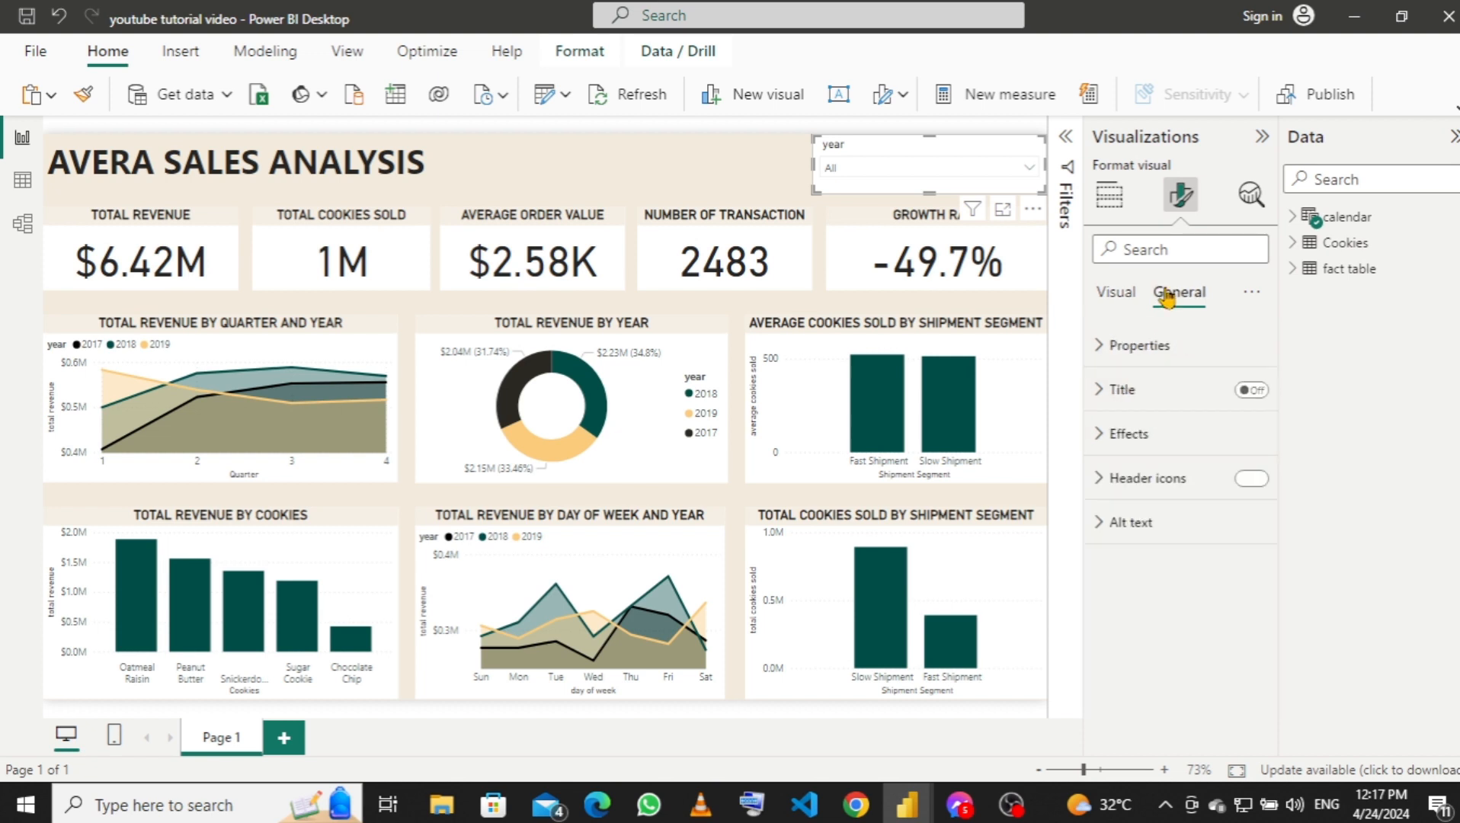
pyautogui.click(1111, 438)
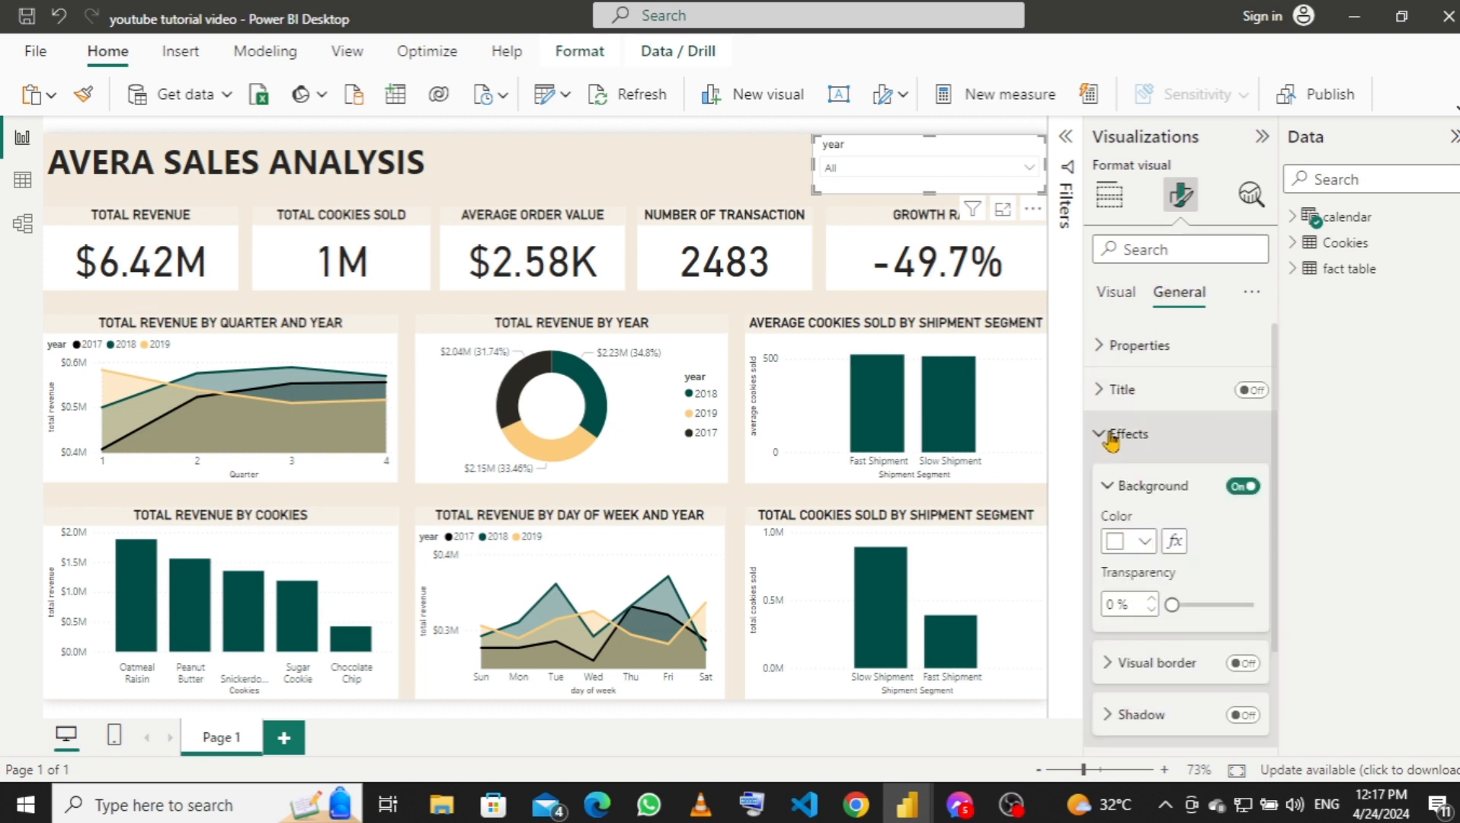
pyautogui.click(1144, 543)
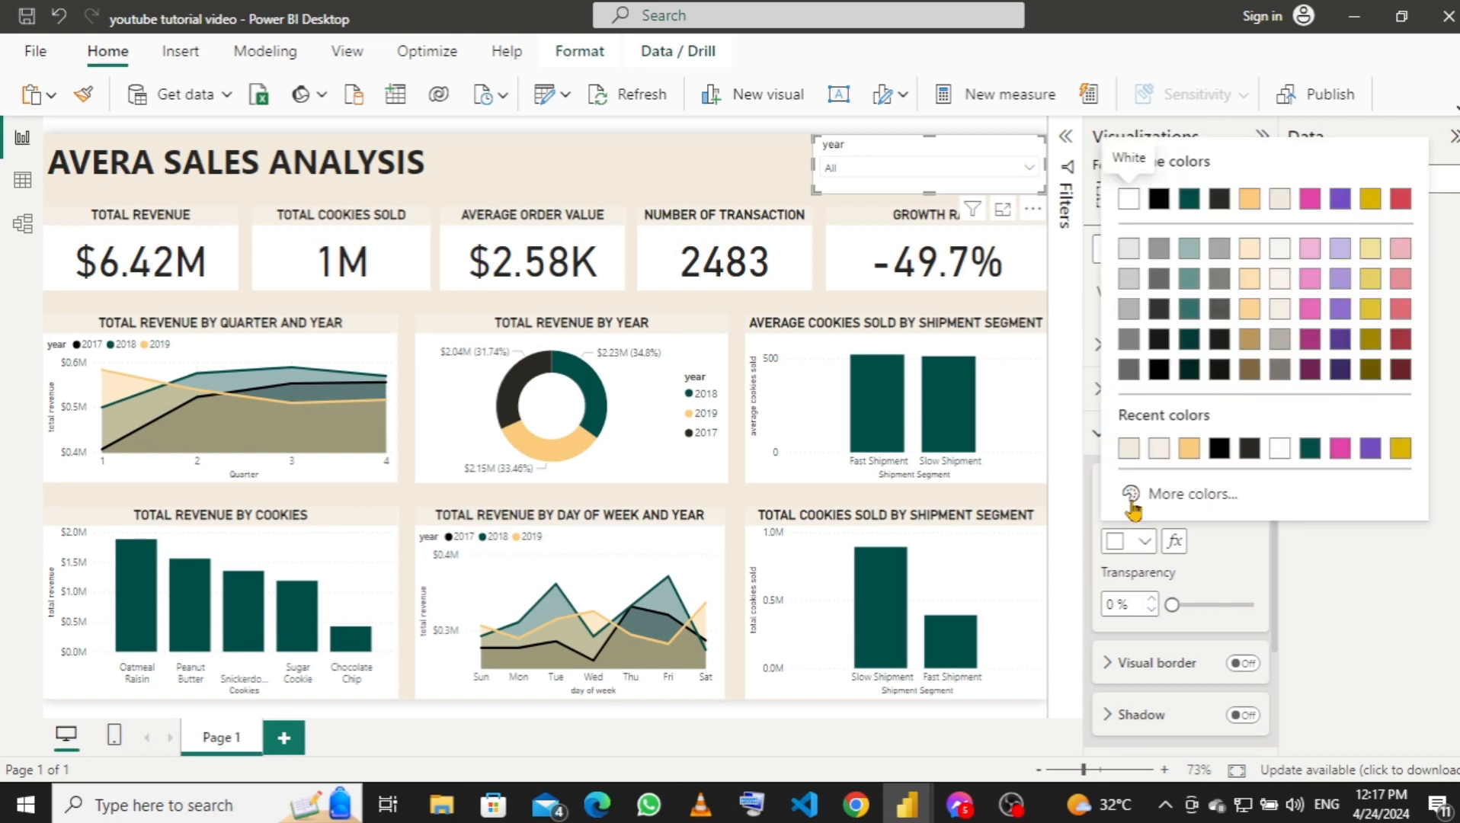
pyautogui.click(1129, 450)
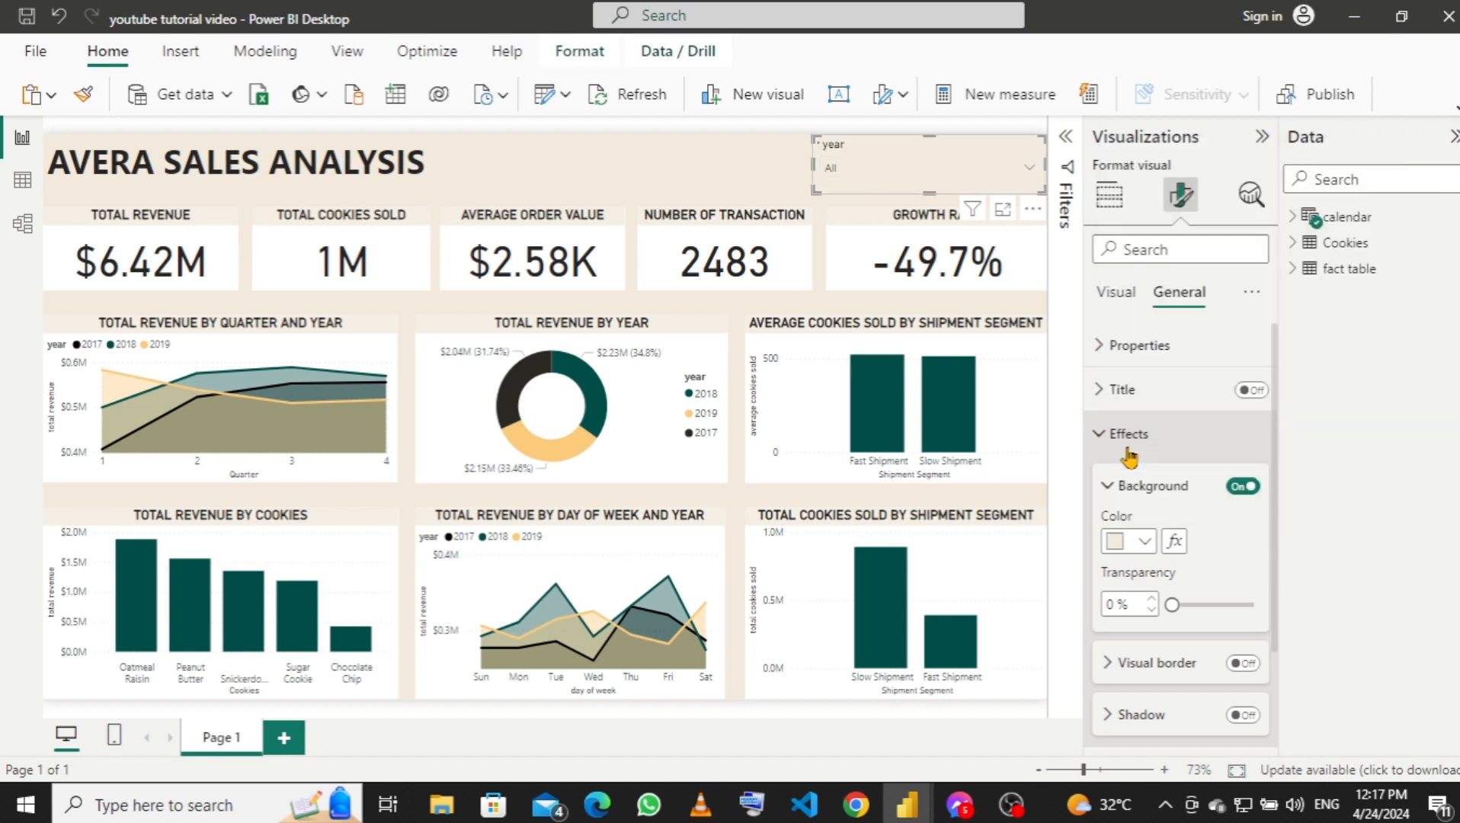
pyautogui.click(637, 171)
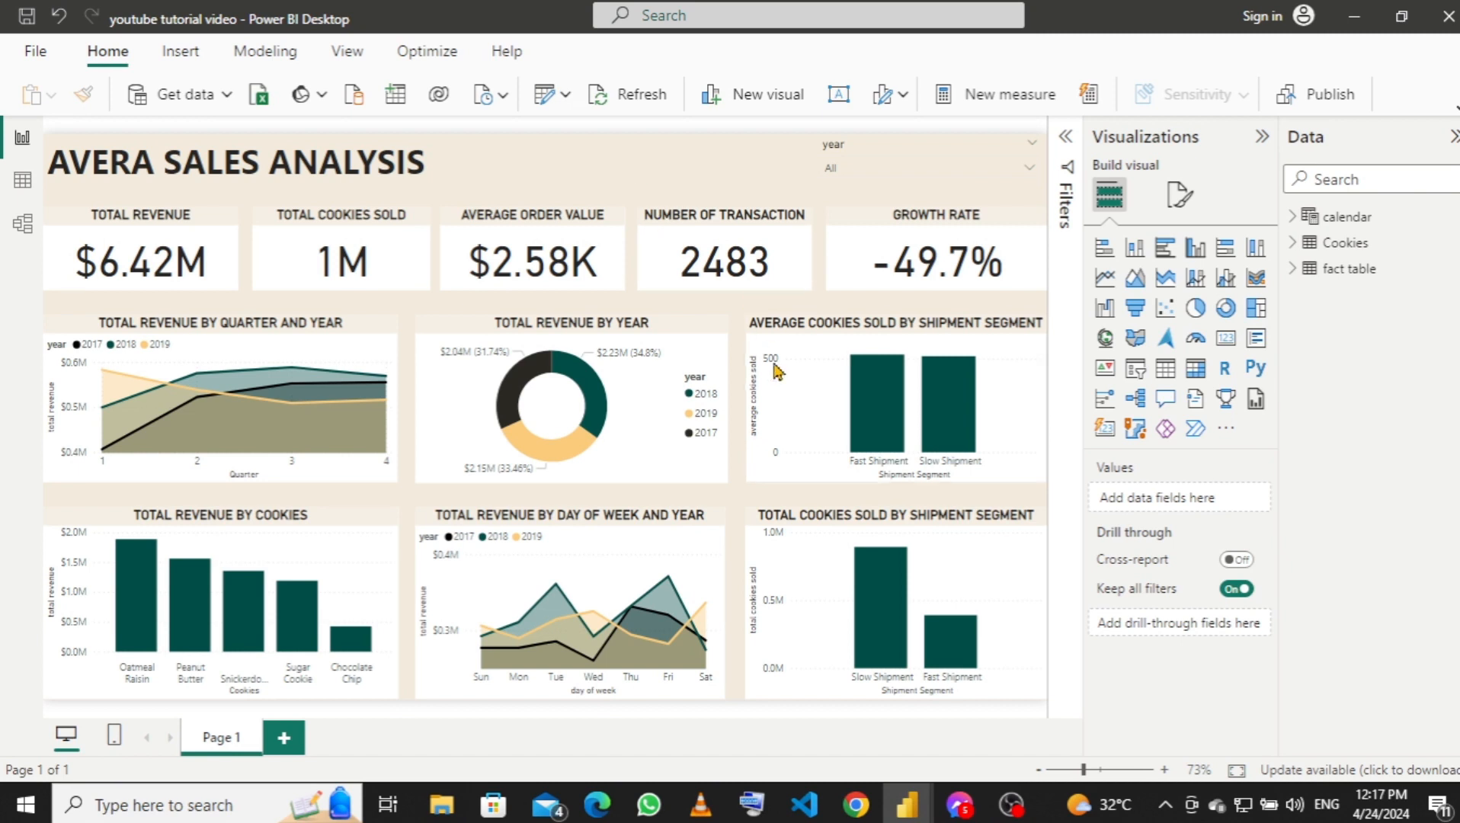
# Collapse the Visualizations pane and filter the report to 2019 to compare average cookies sold for slow and fast shipments.
pyautogui.click(1259, 142)
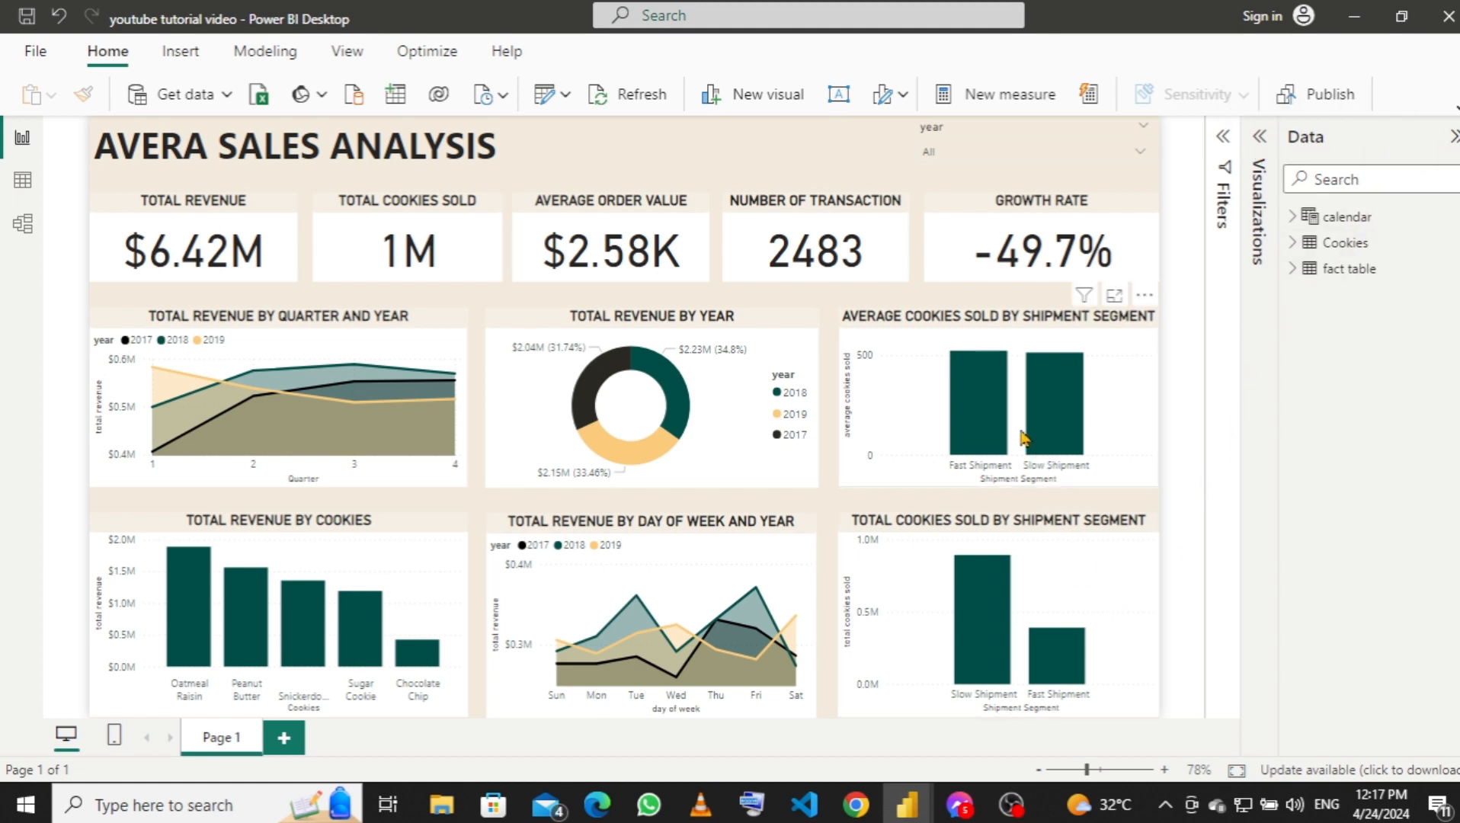
pyautogui.moveTo(969, 423)
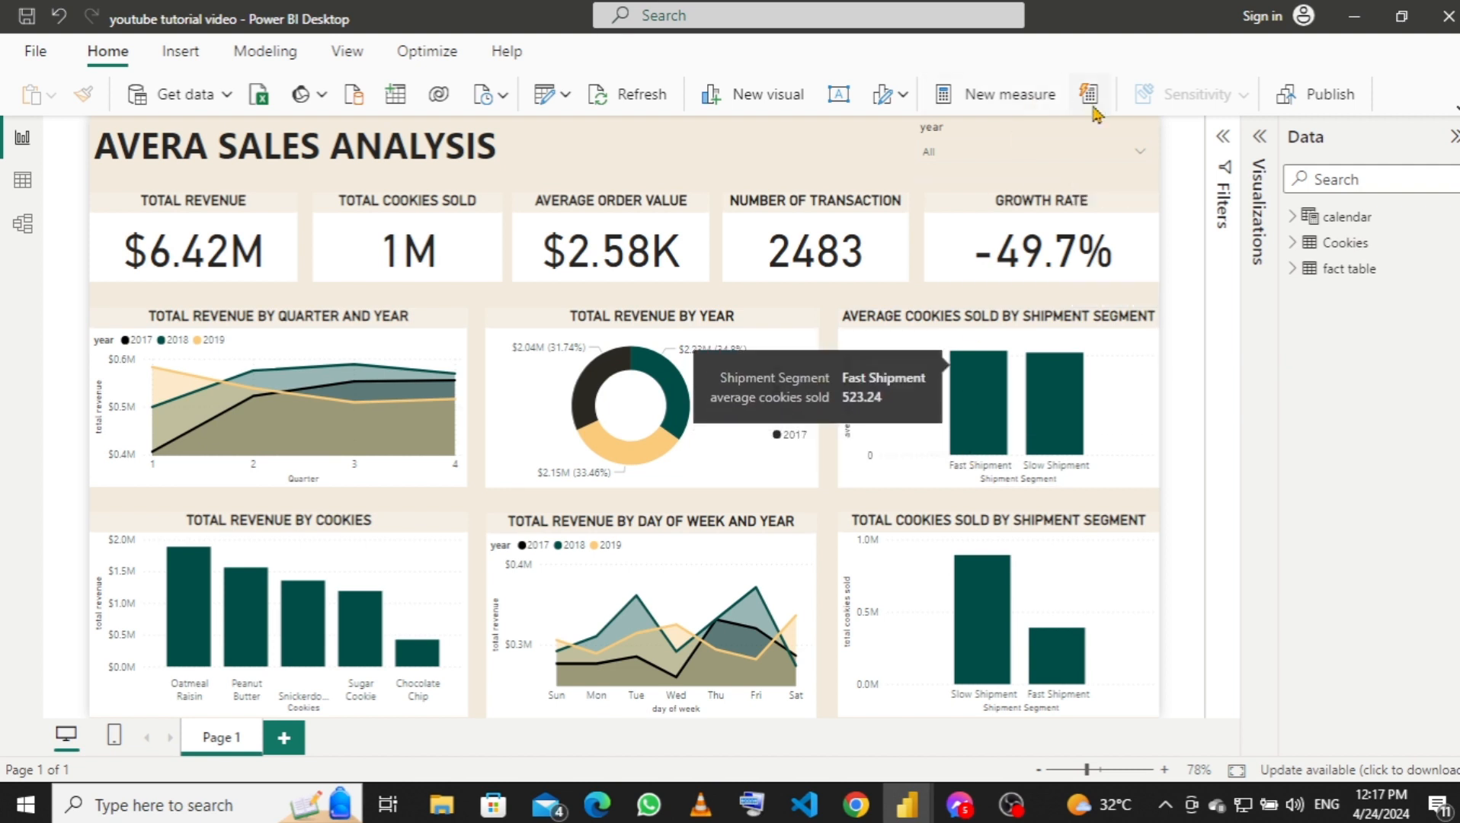
pyautogui.click(1111, 152)
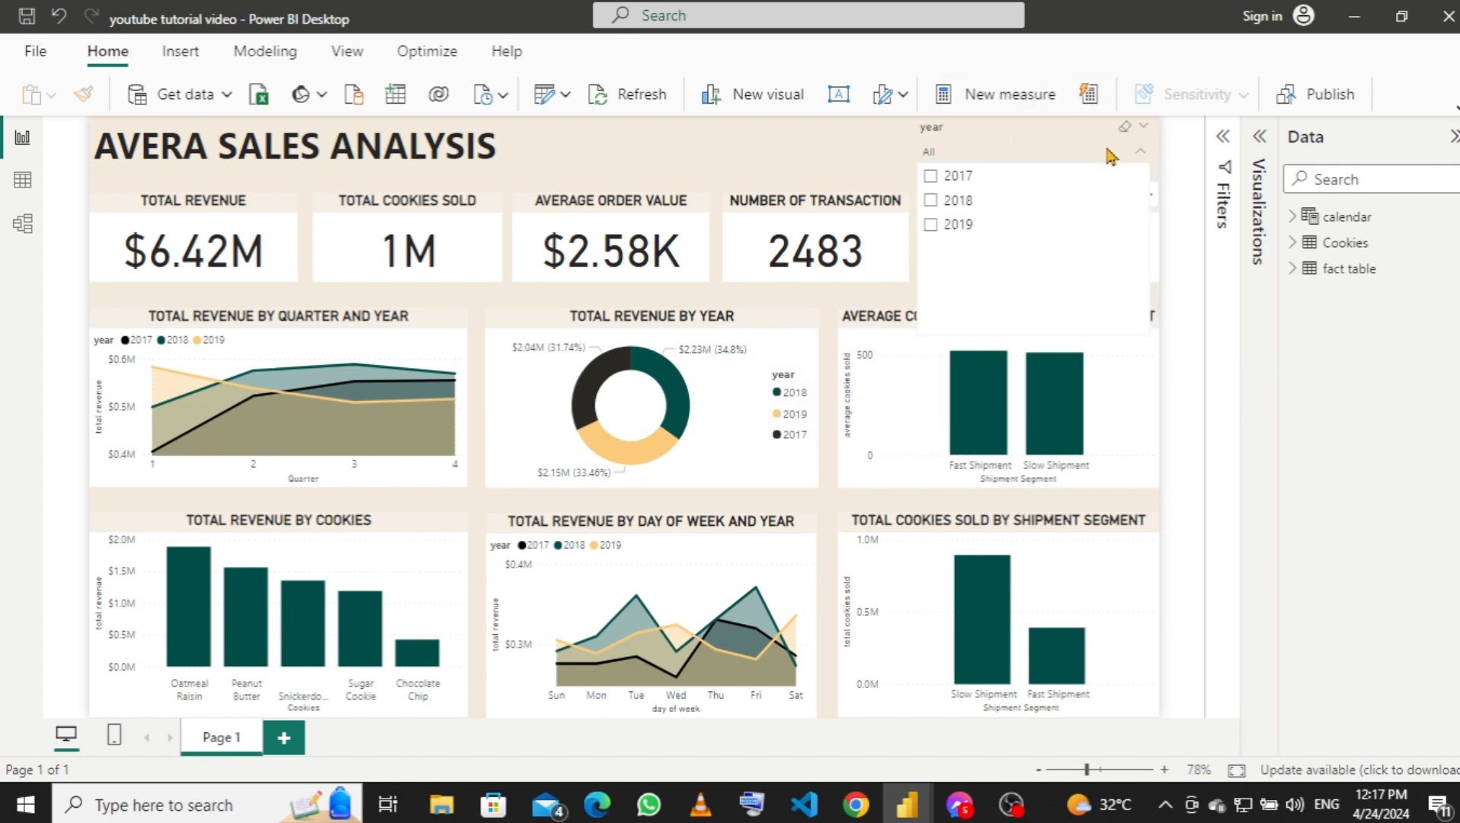
pyautogui.click(932, 225)
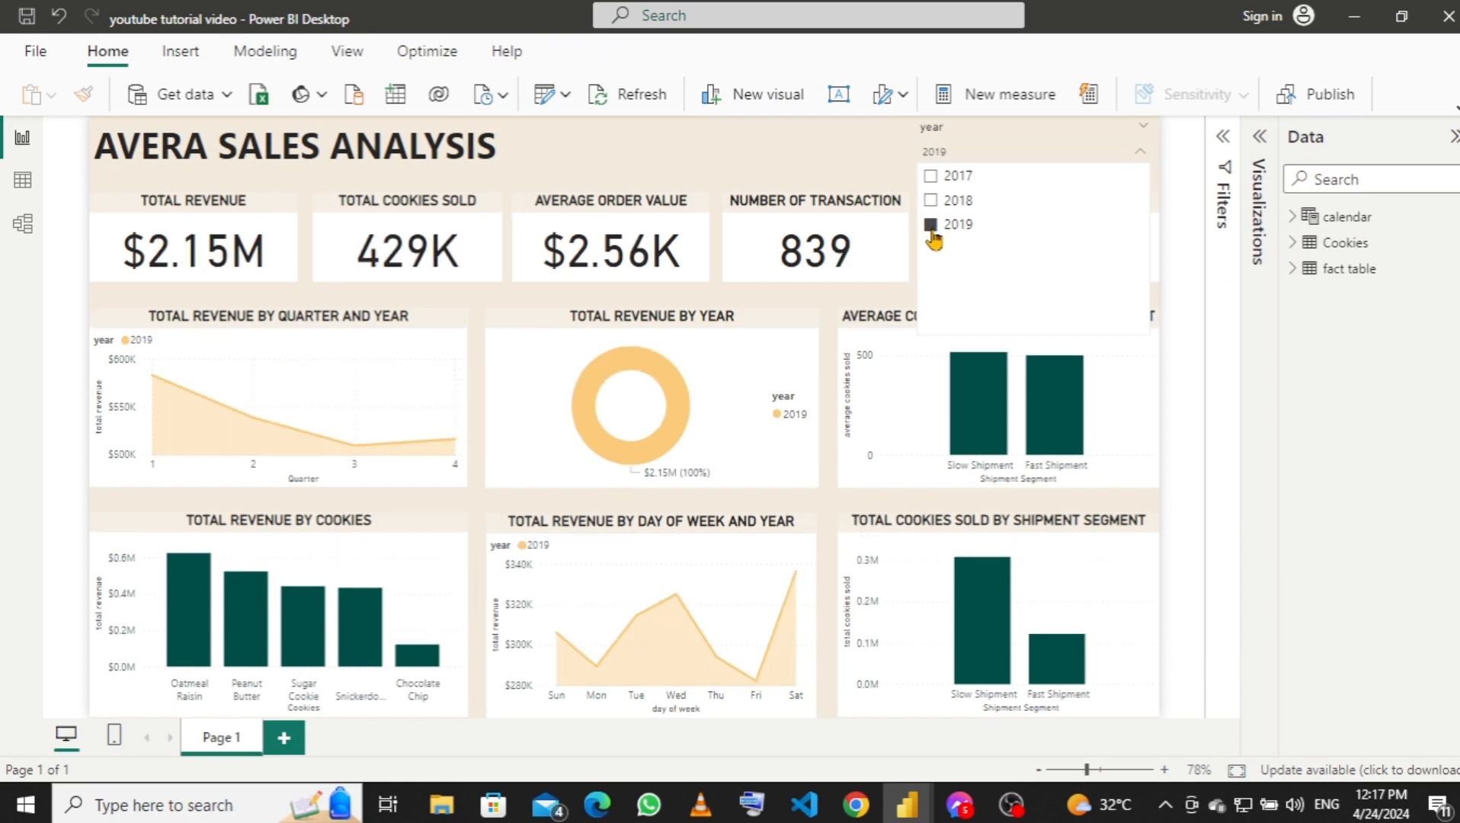
pyautogui.click(798, 134)
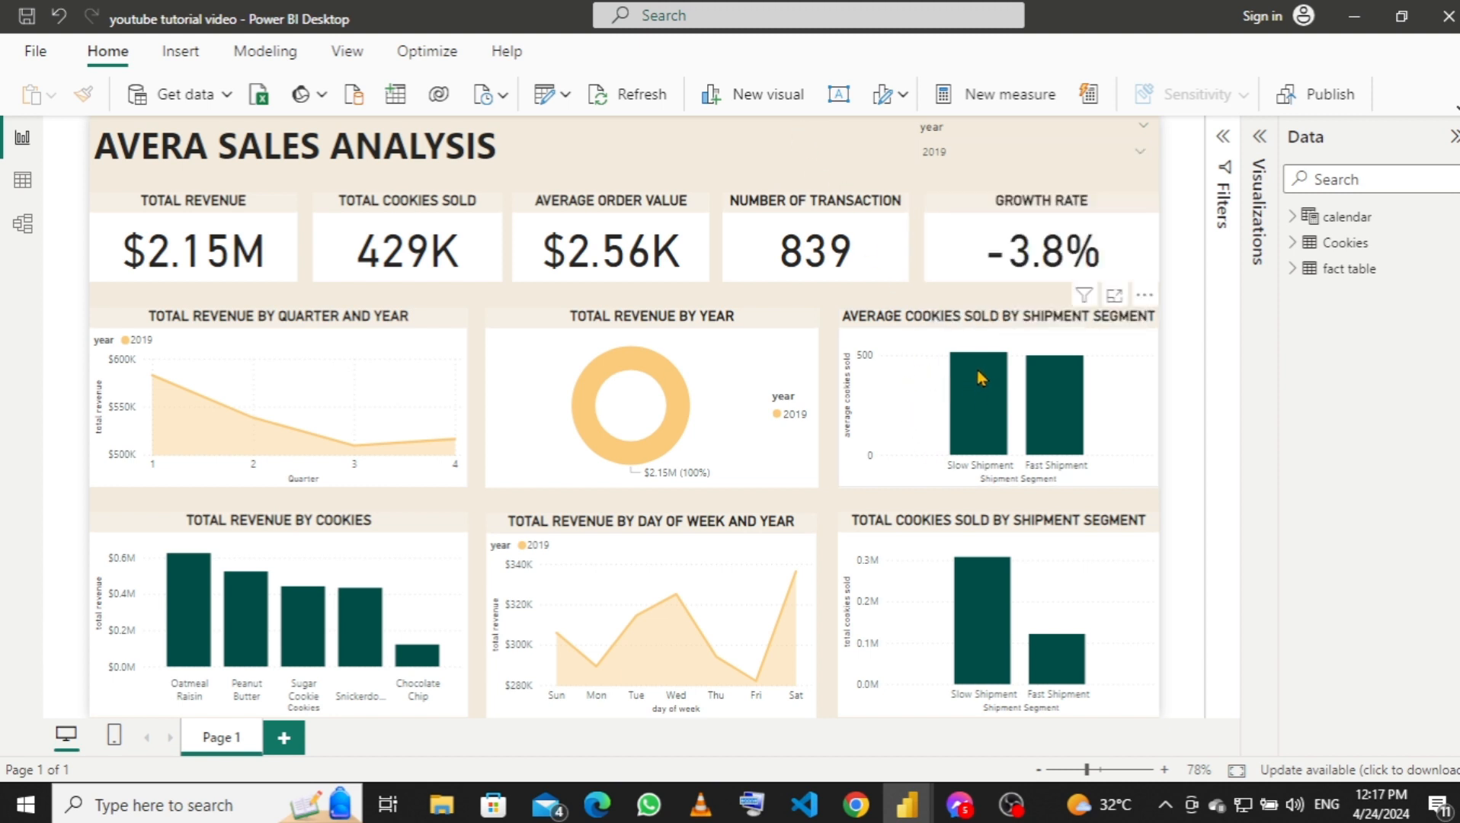
pyautogui.moveTo(982, 378)
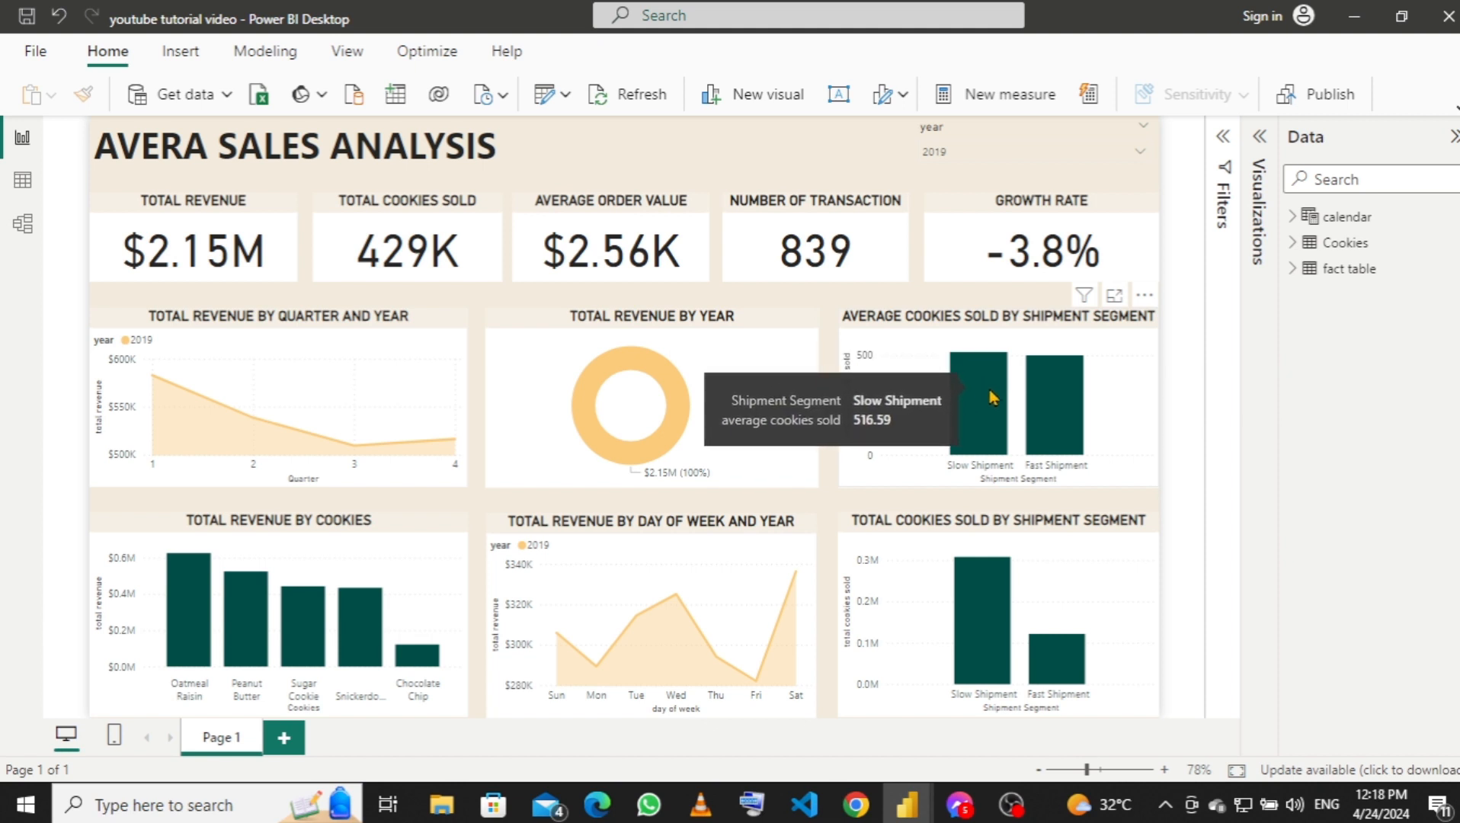
pyautogui.moveTo(1047, 388)
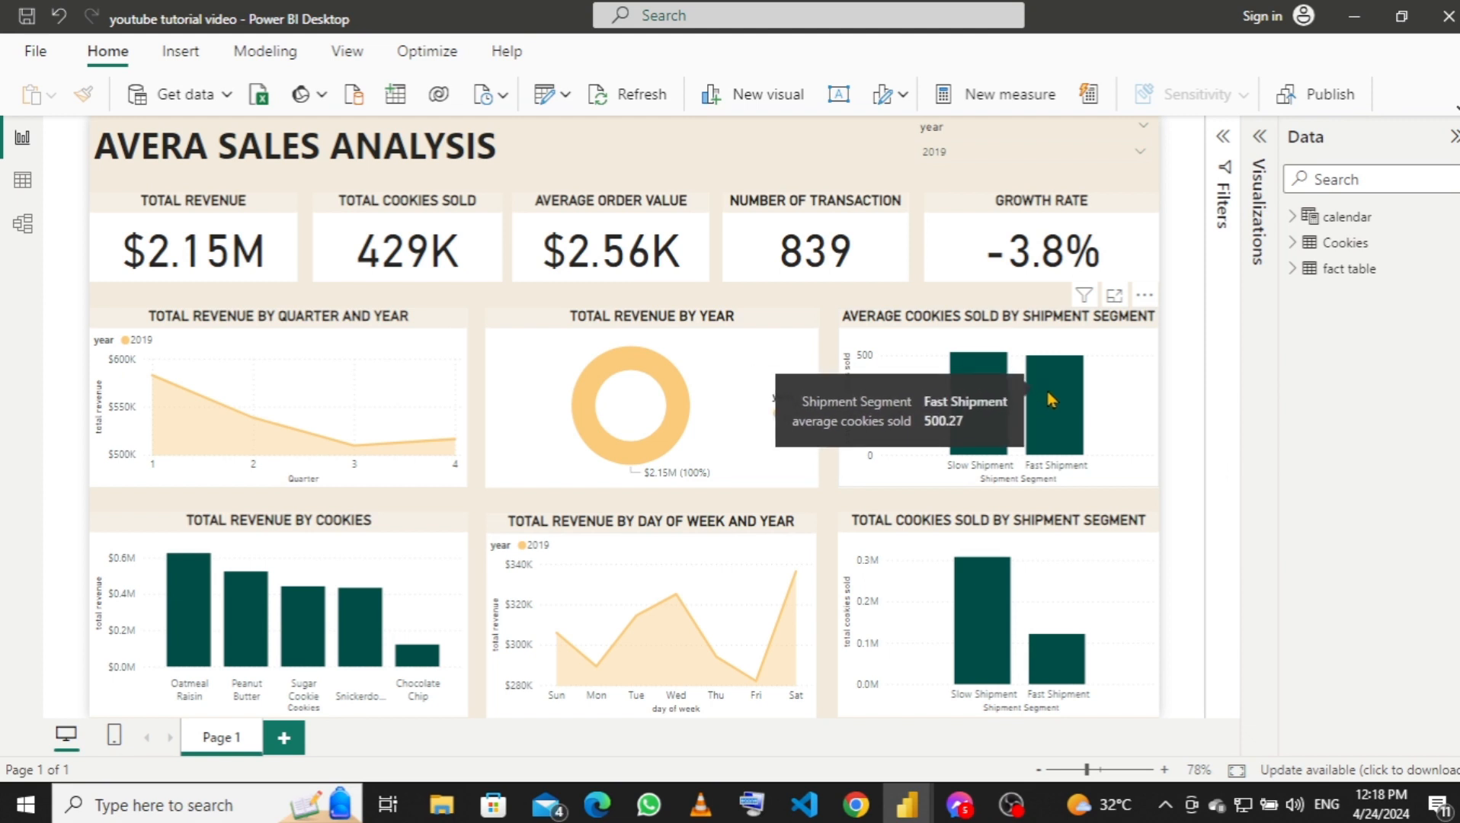
pyautogui.moveTo(1000, 404)
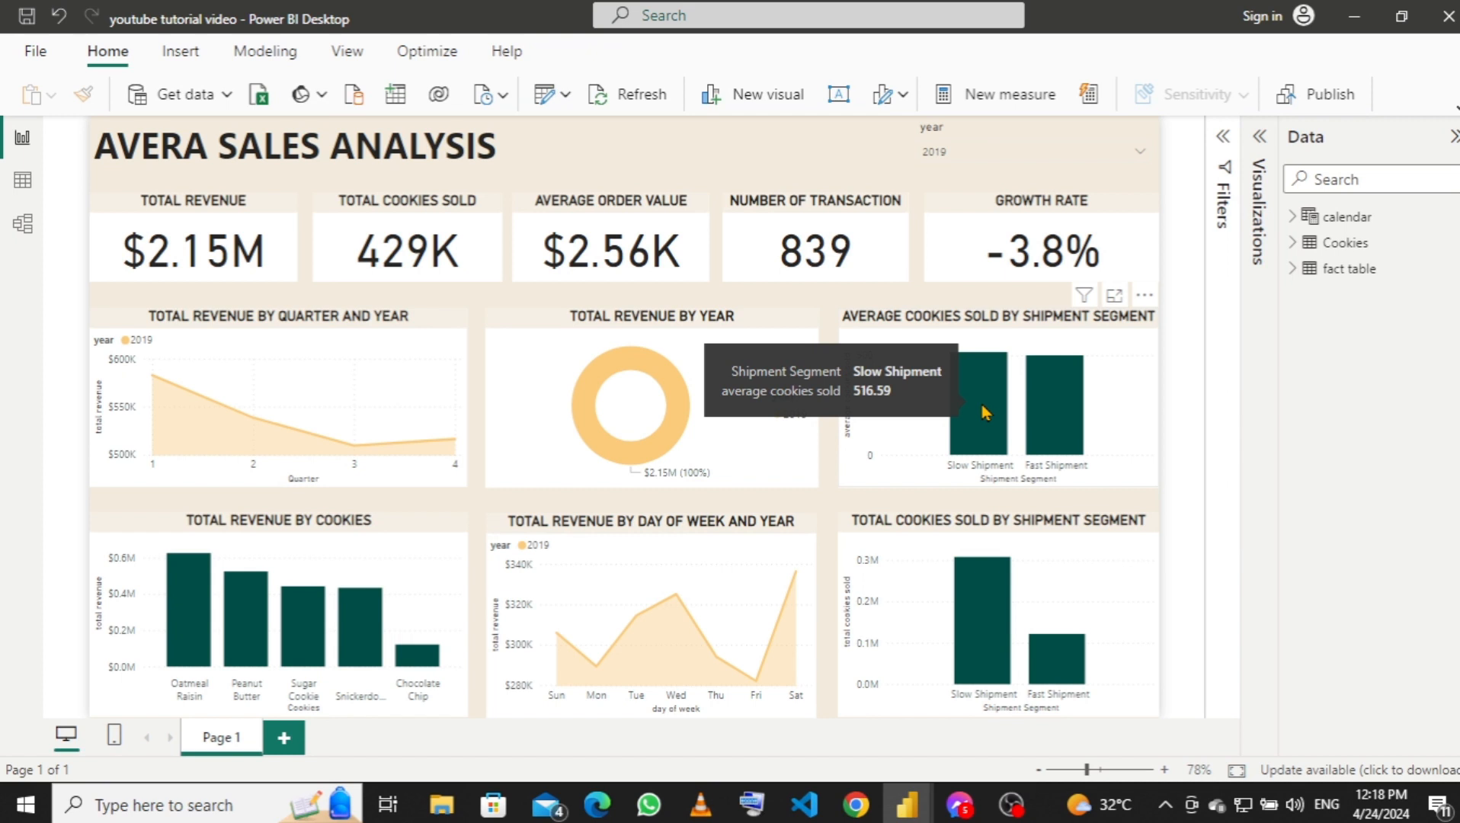
# Switch the year slicer to 2018 and examine the average cookies sold for fast and slow shipments.
pyautogui.click(1000, 154)
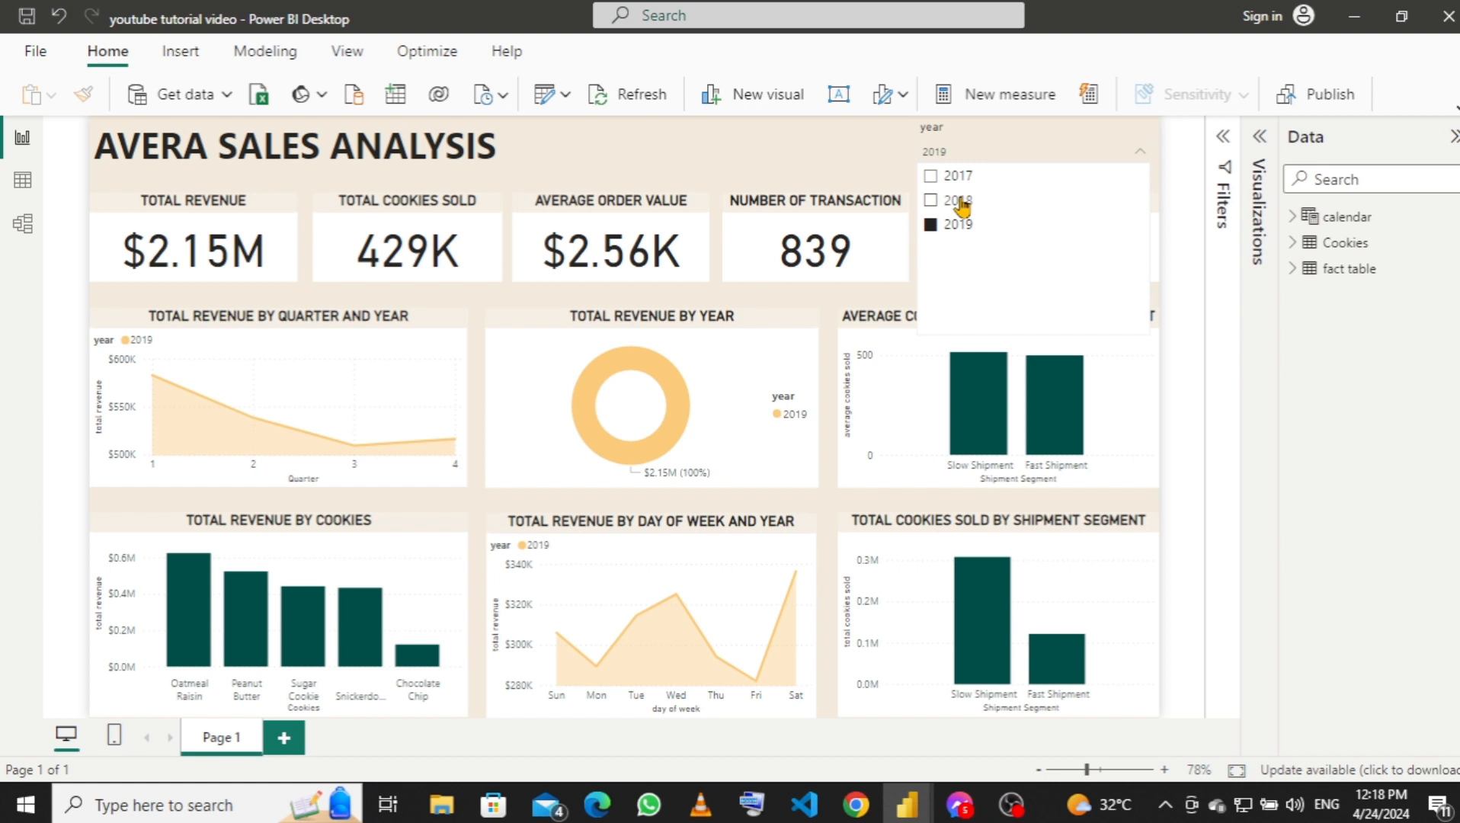
pyautogui.click(962, 203)
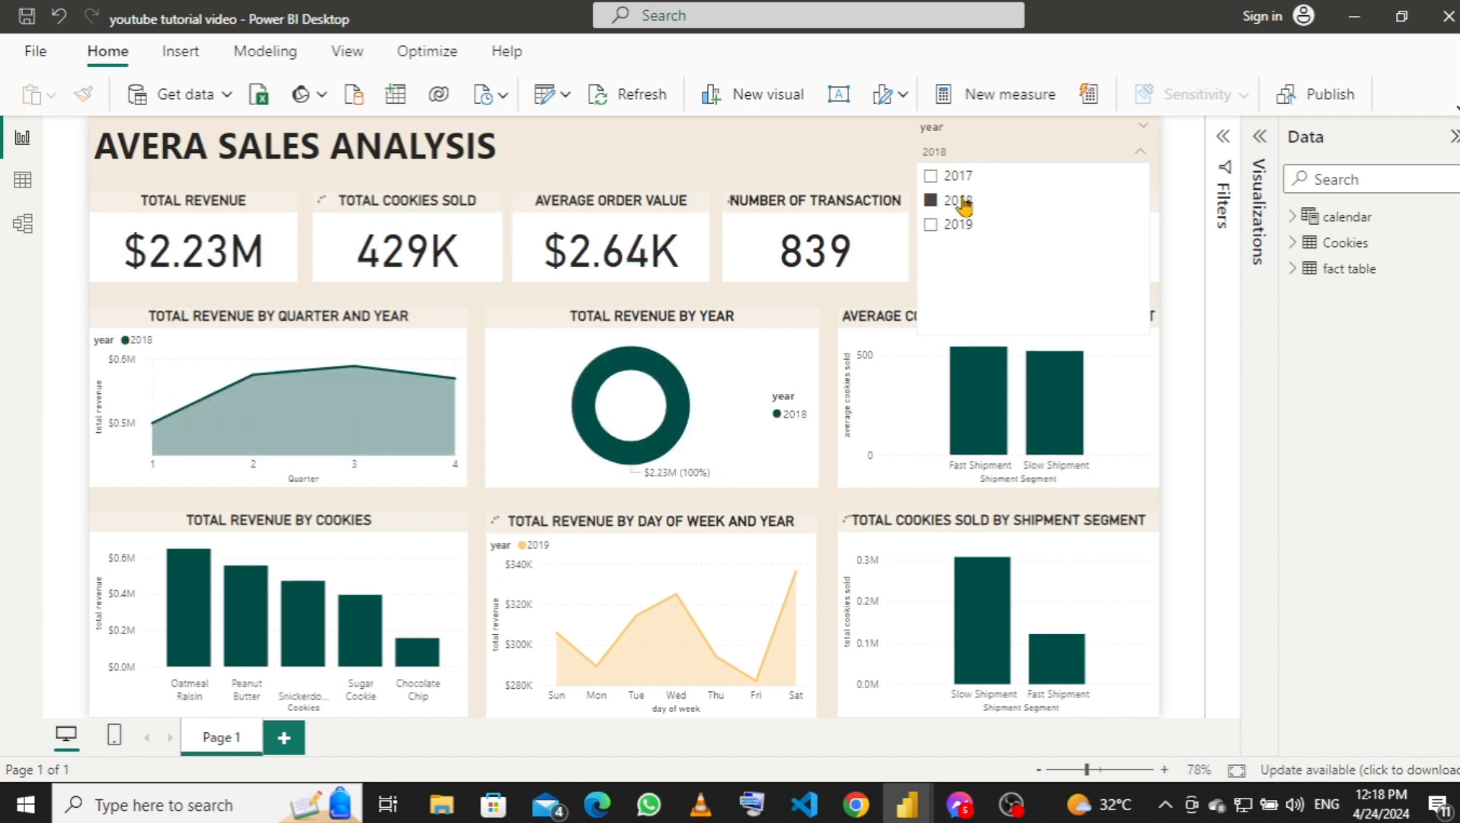
pyautogui.click(925, 405)
pyautogui.moveTo(971, 414)
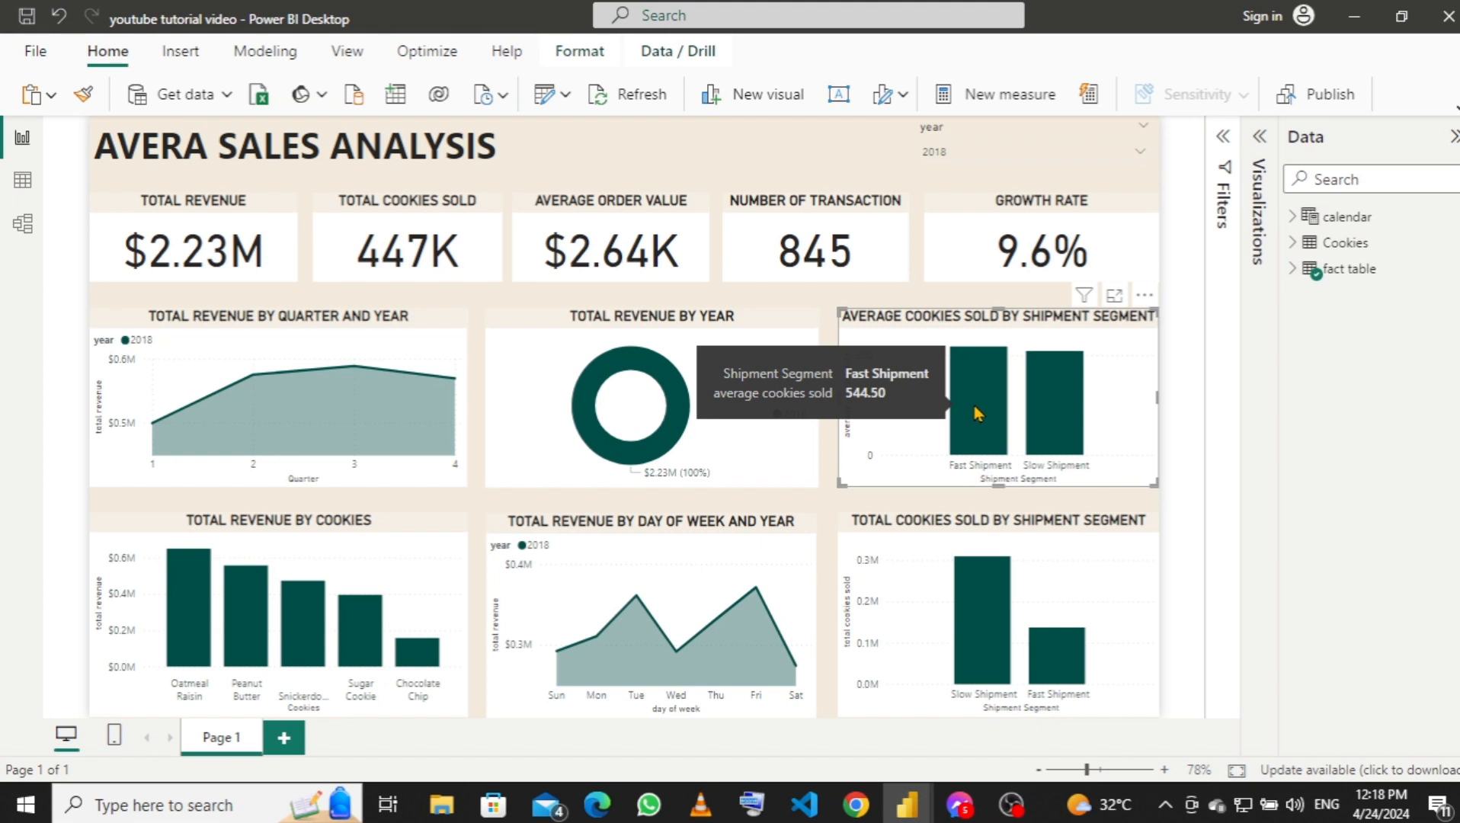
pyautogui.moveTo(1036, 407)
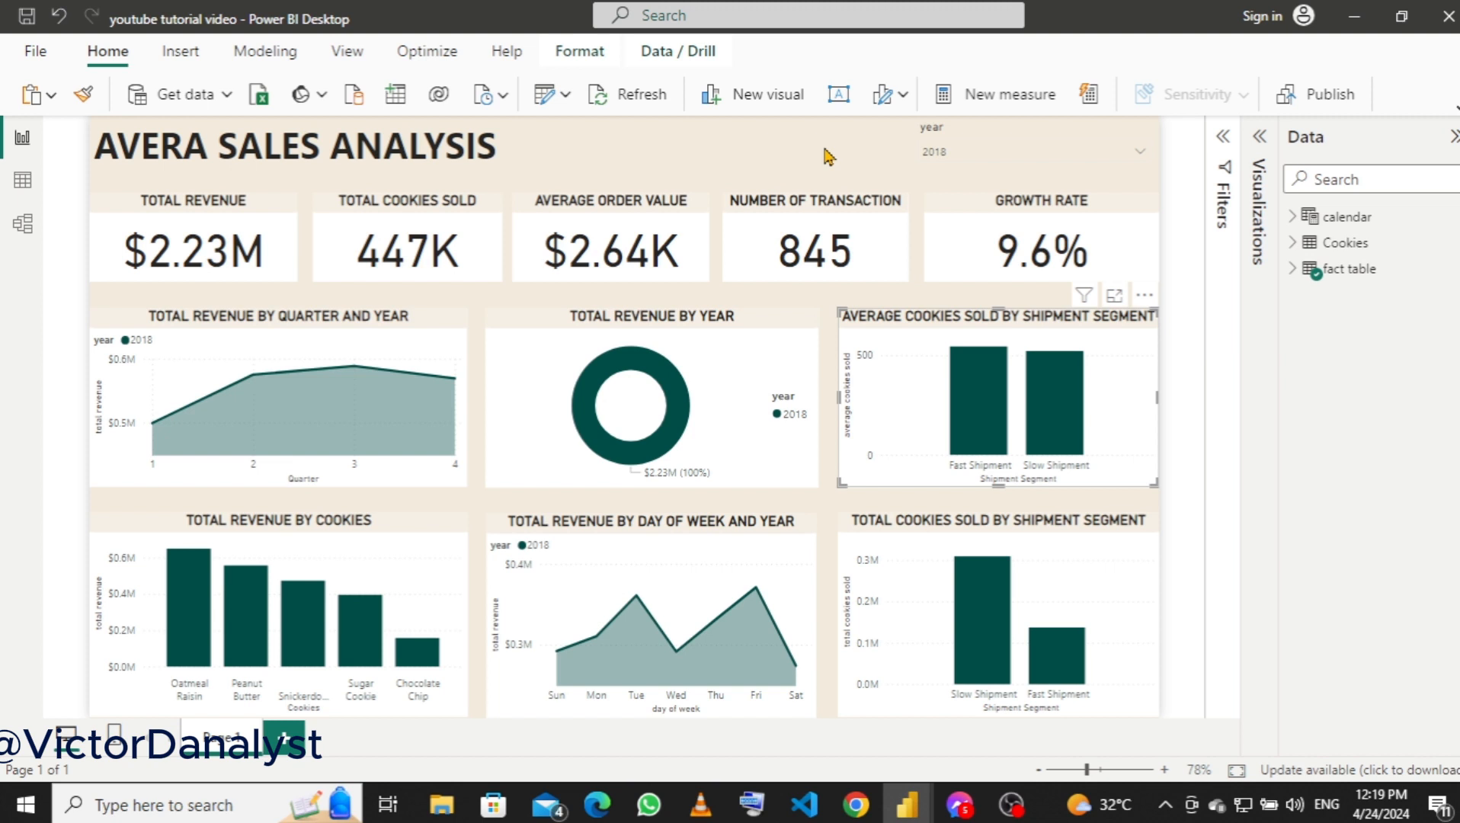
# Open the year slicer's list of years again.
pyautogui.click(942, 152)
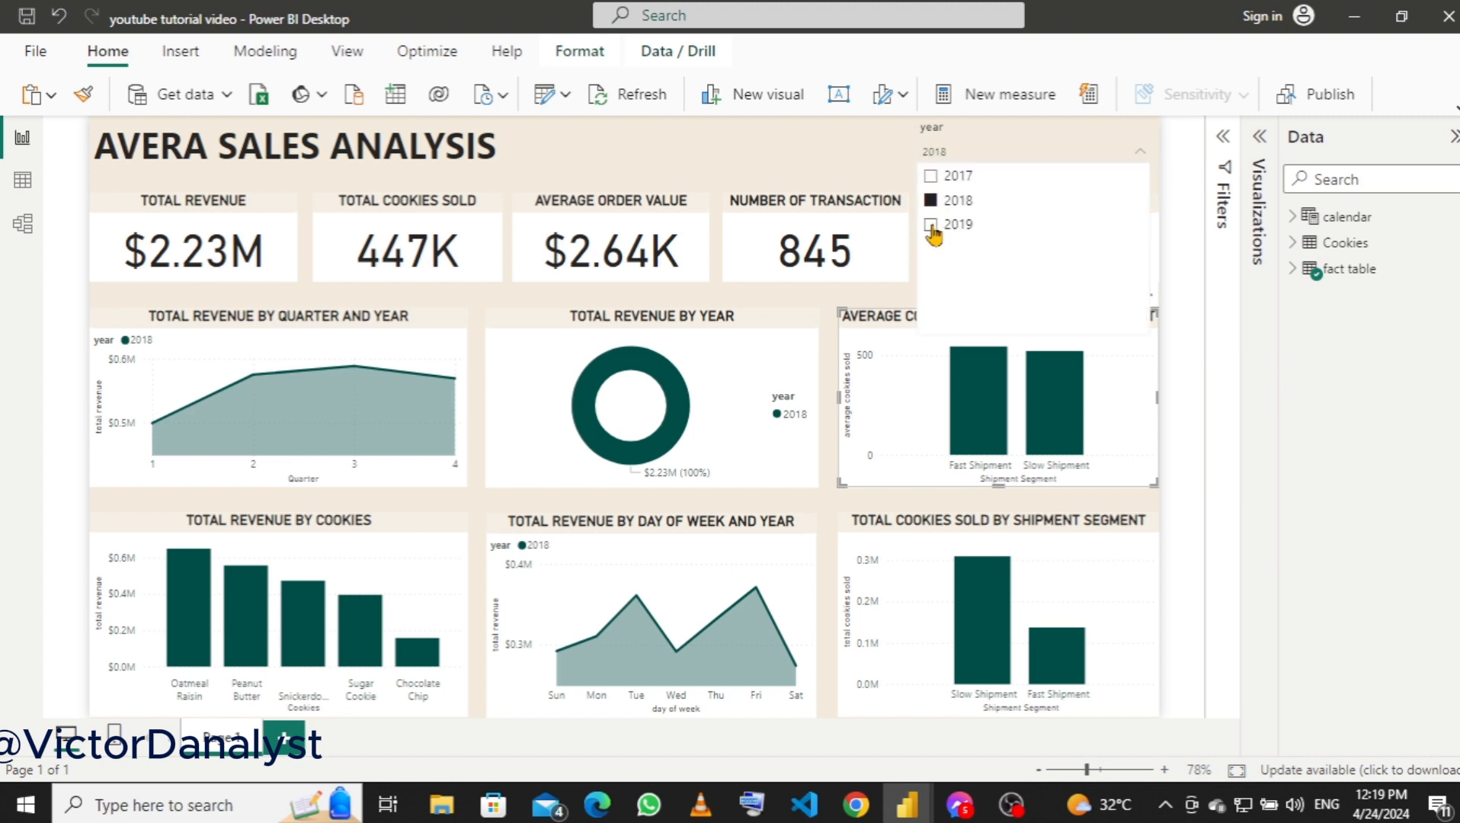